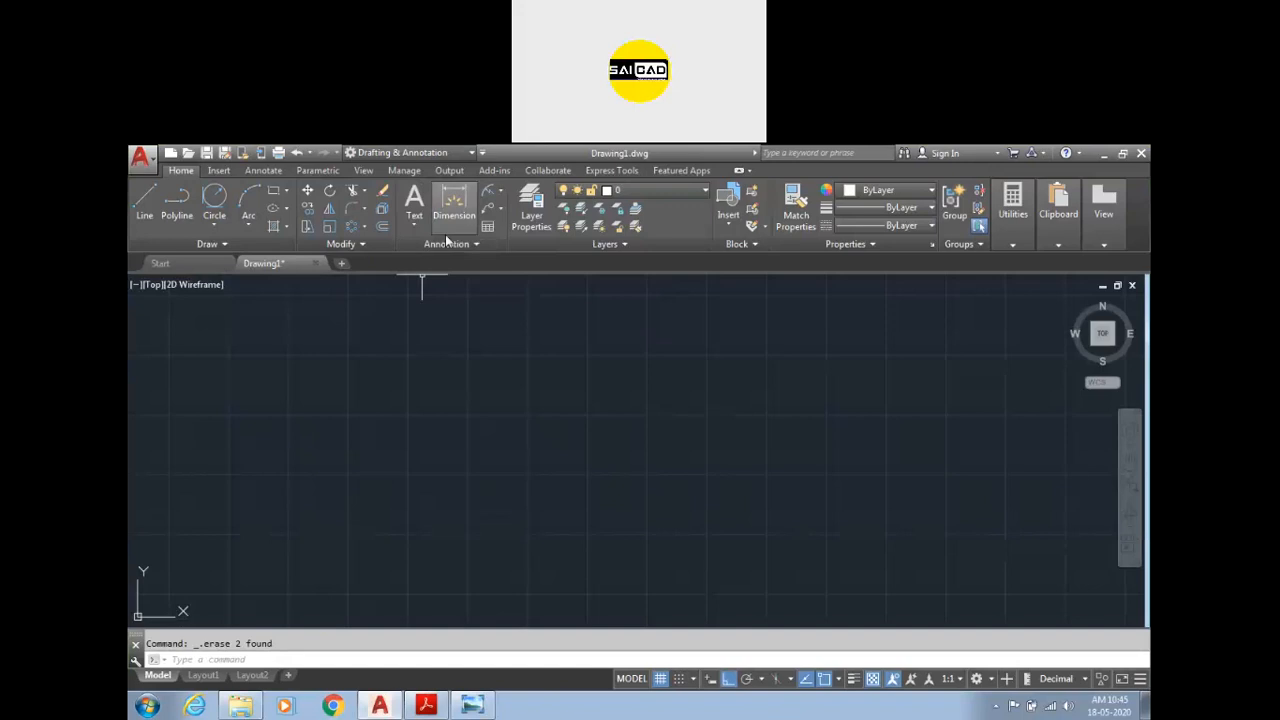
# Step: Create single-line text with height 5 and the default rotation 0, entering SAICAD, Centre and HQ on three successive lines
pyautogui.click(412, 226)
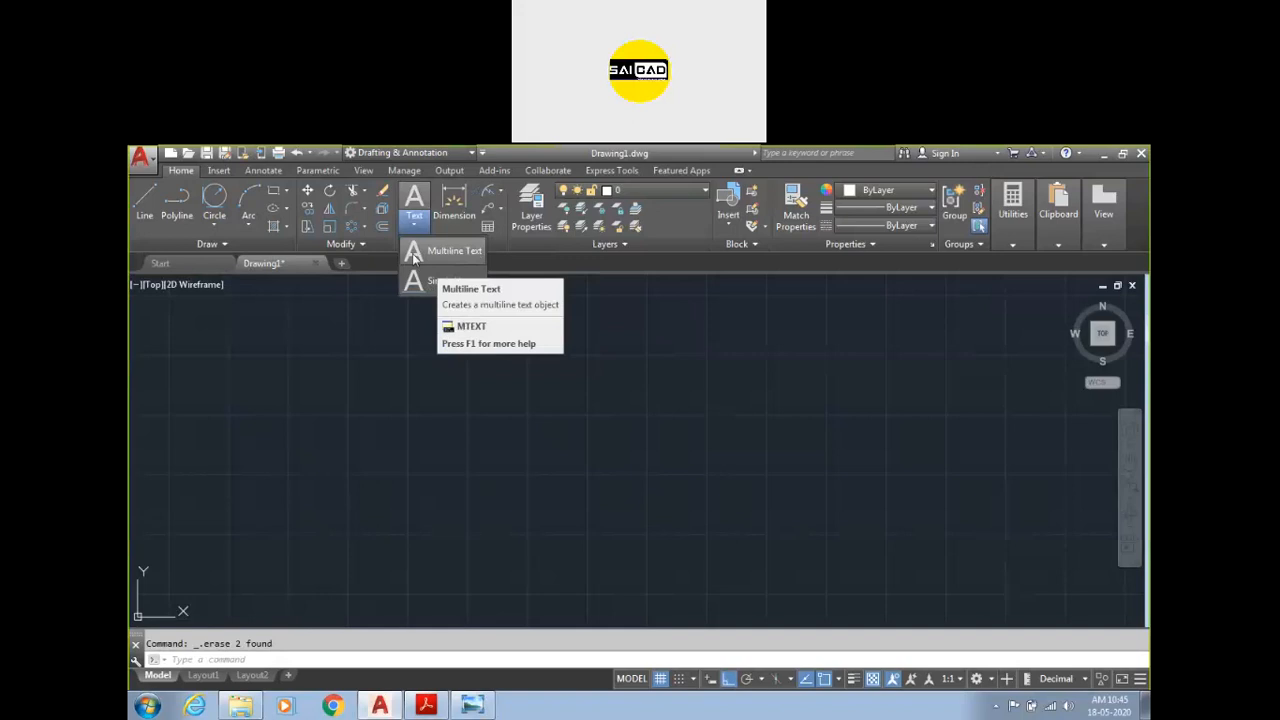
pyautogui.click(430, 281)
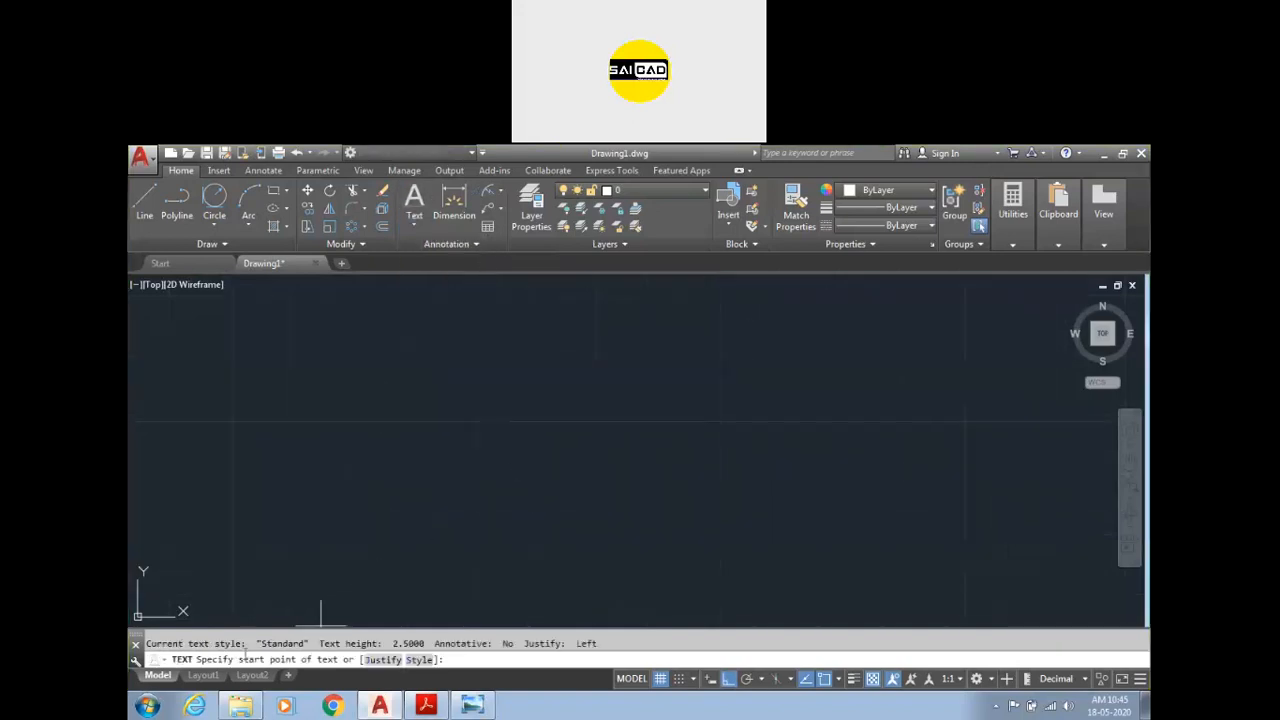
pyautogui.click(450, 521)
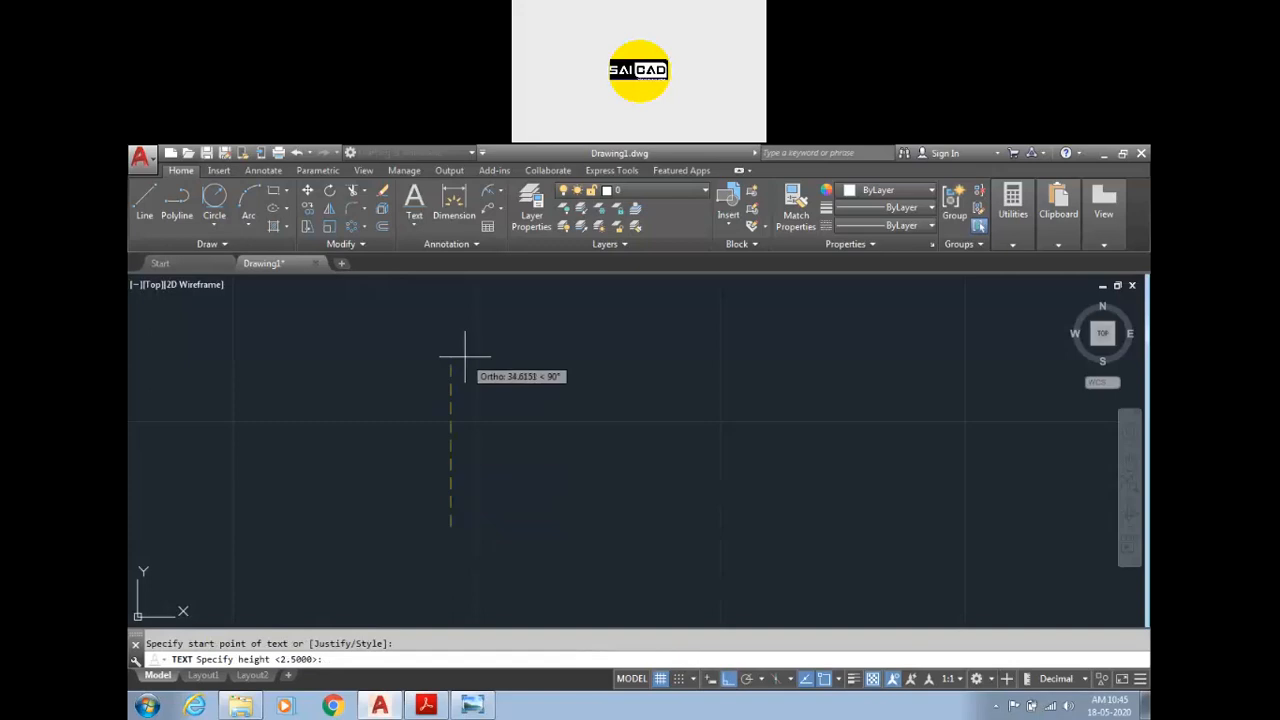
pyautogui.write('5')
pyautogui.press('Return')
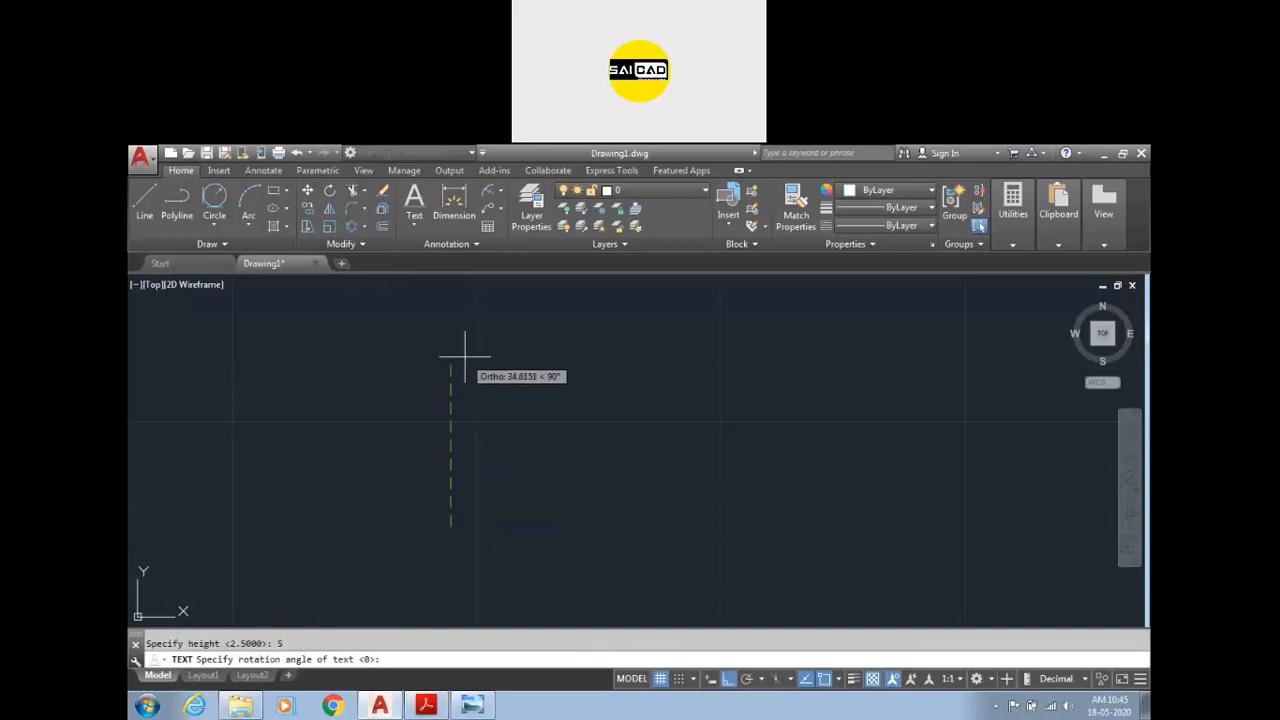
pyautogui.press('Return')
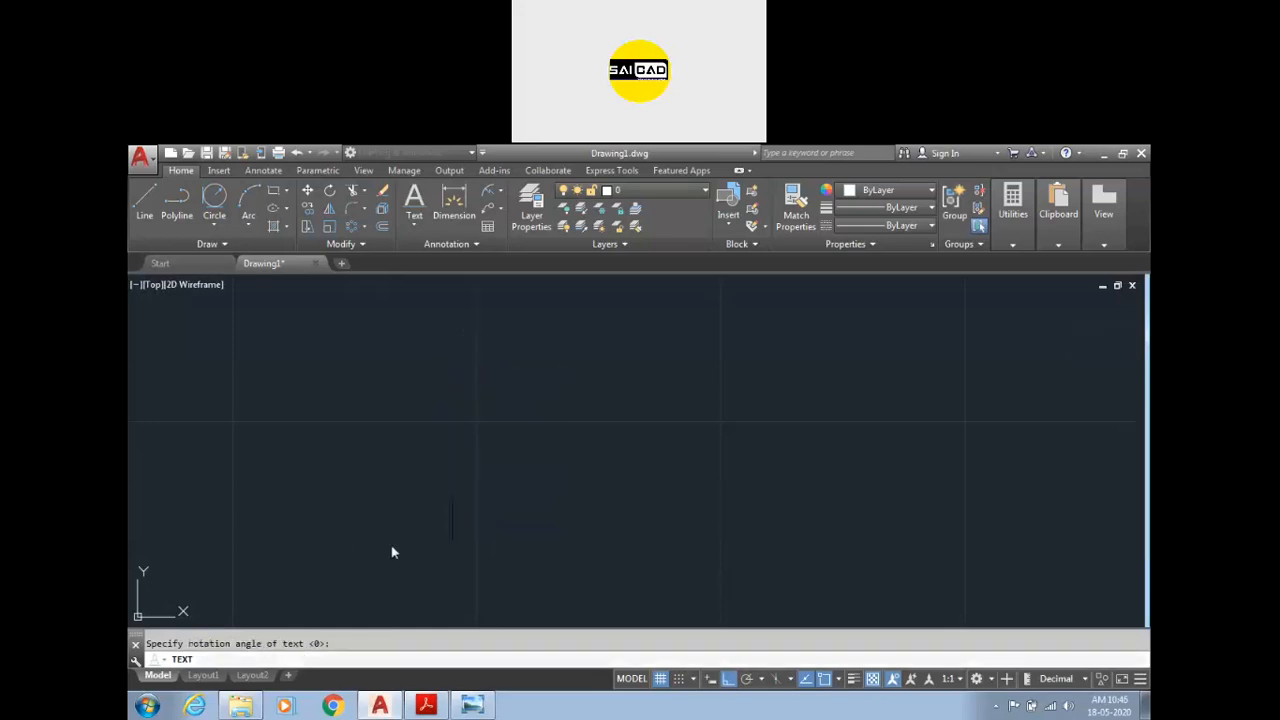
pyautogui.write('SAICAD')
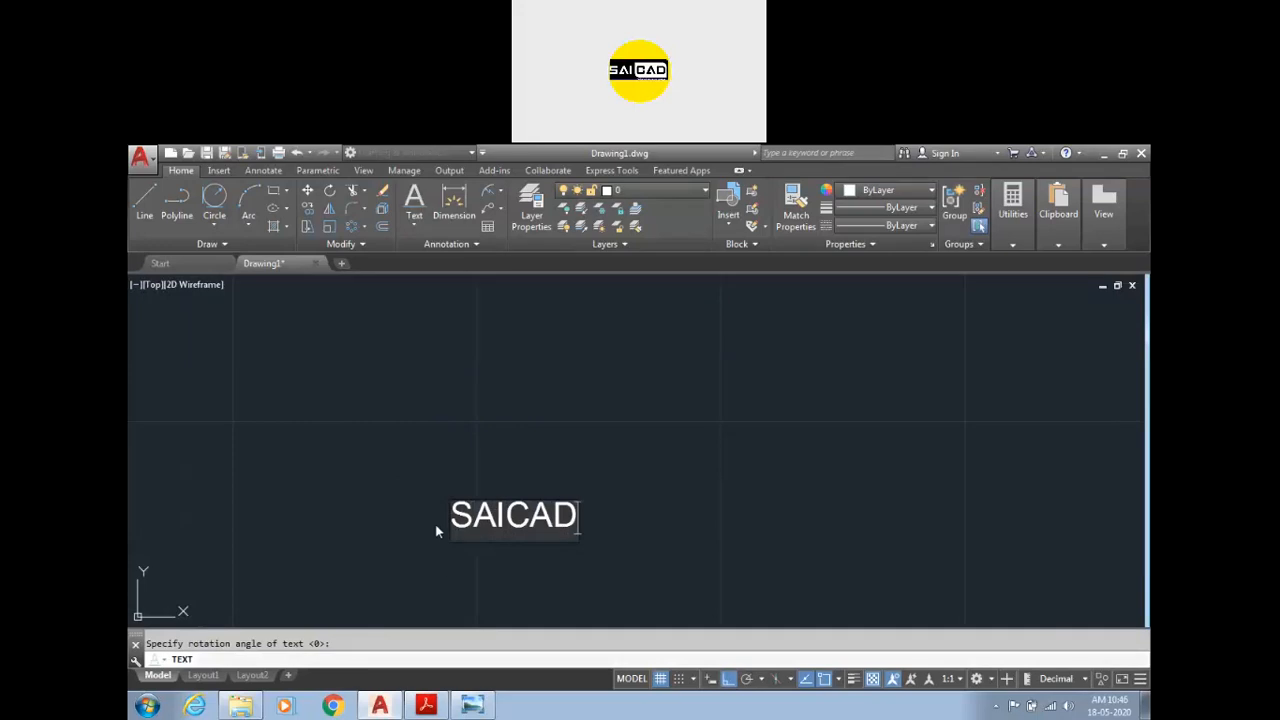
pyautogui.press('Return')
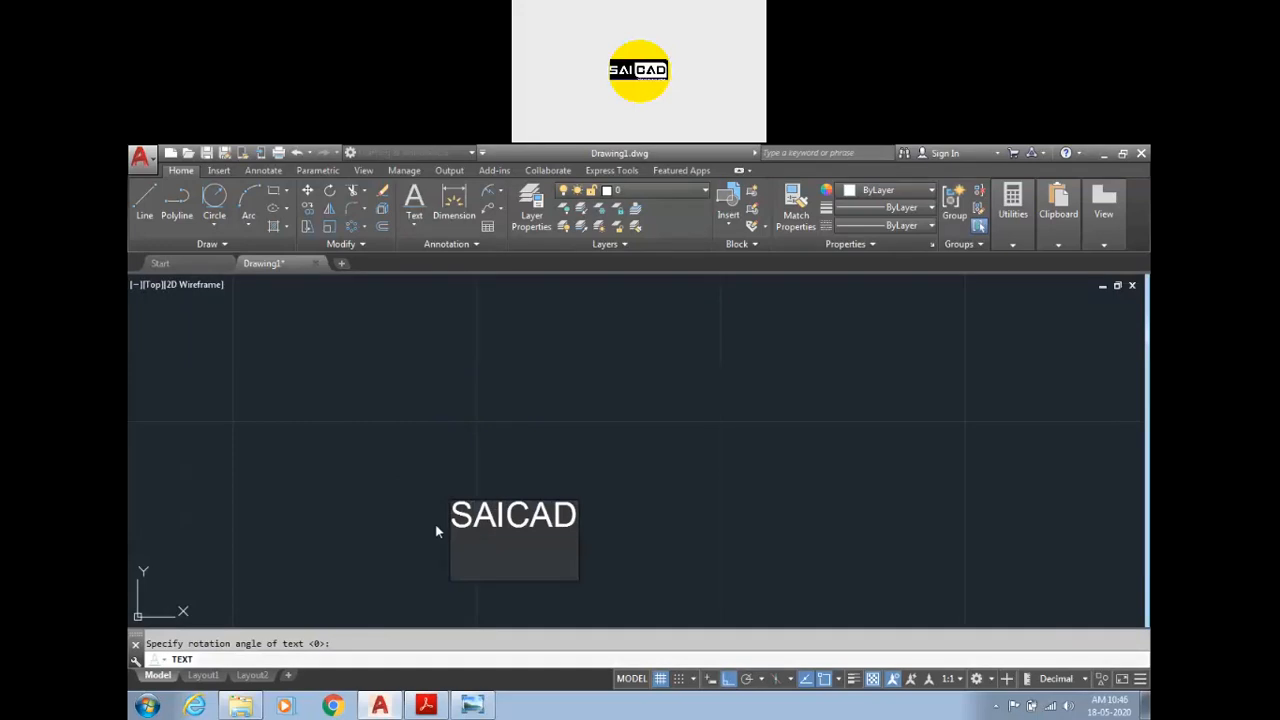
pyautogui.write('Centre')
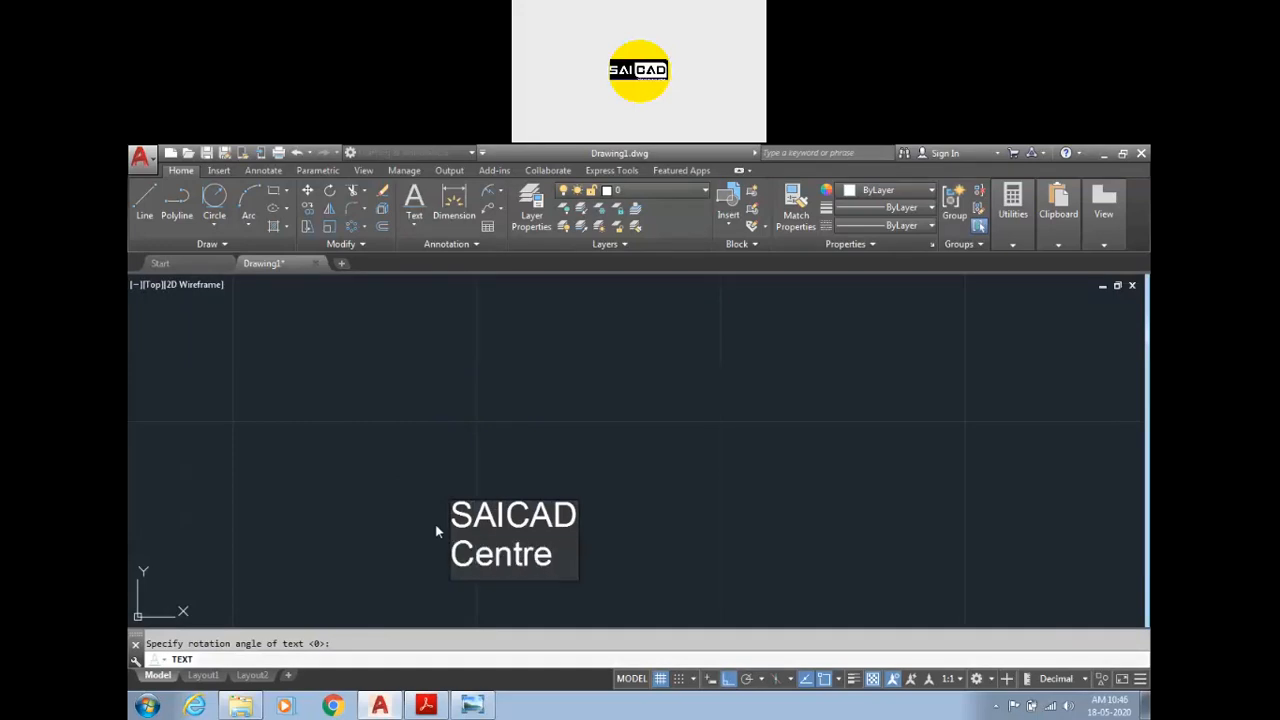
pyautogui.press('Return')
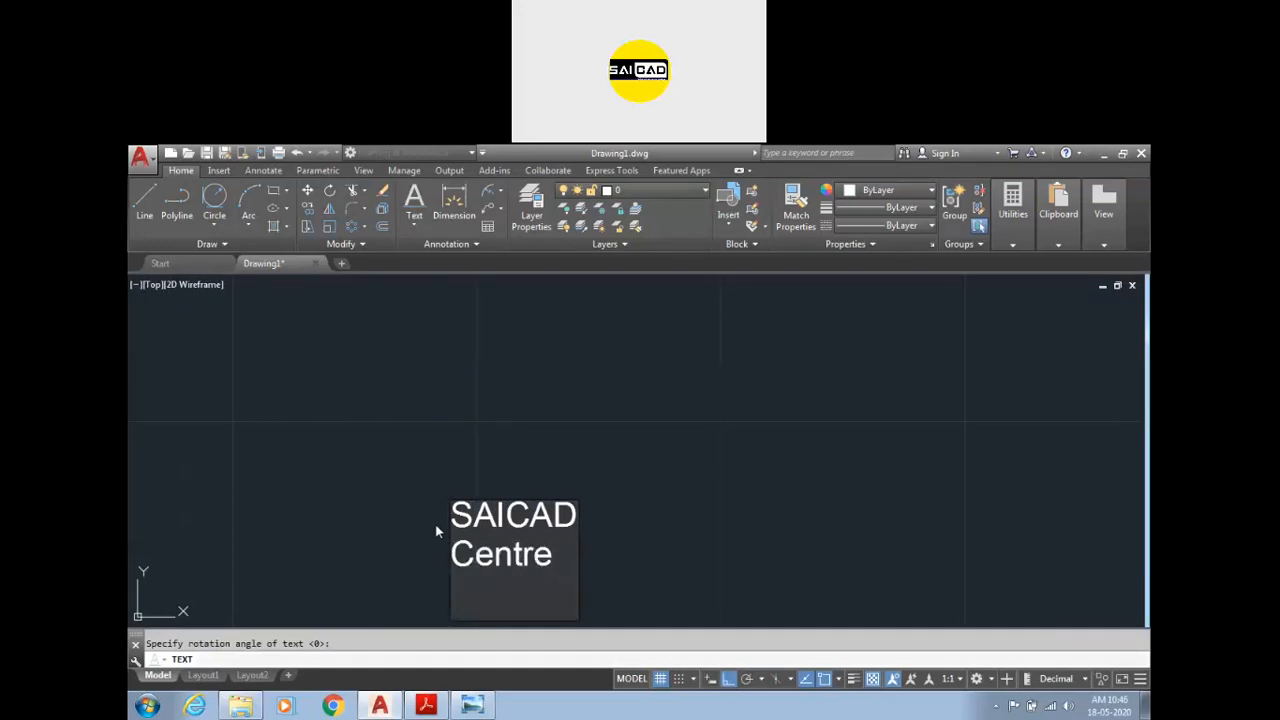
pyautogui.write('HQ')
pyautogui.click(683, 456)
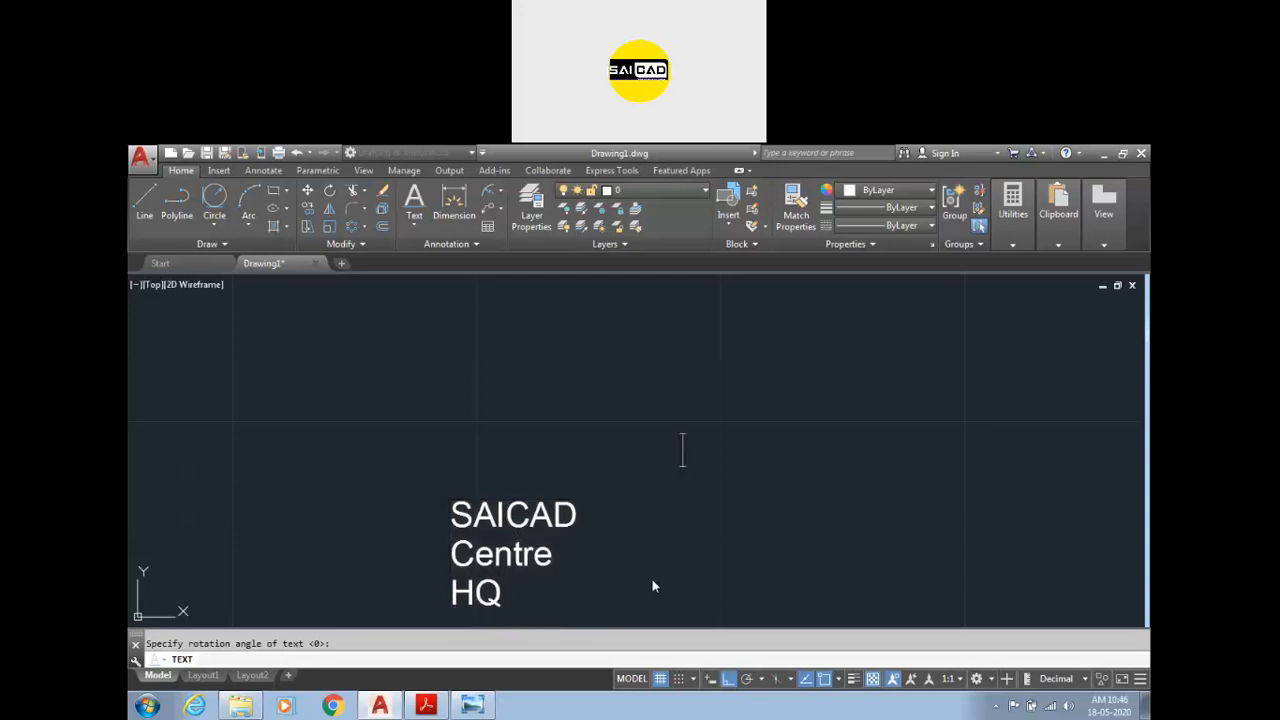
pyautogui.press('Return')
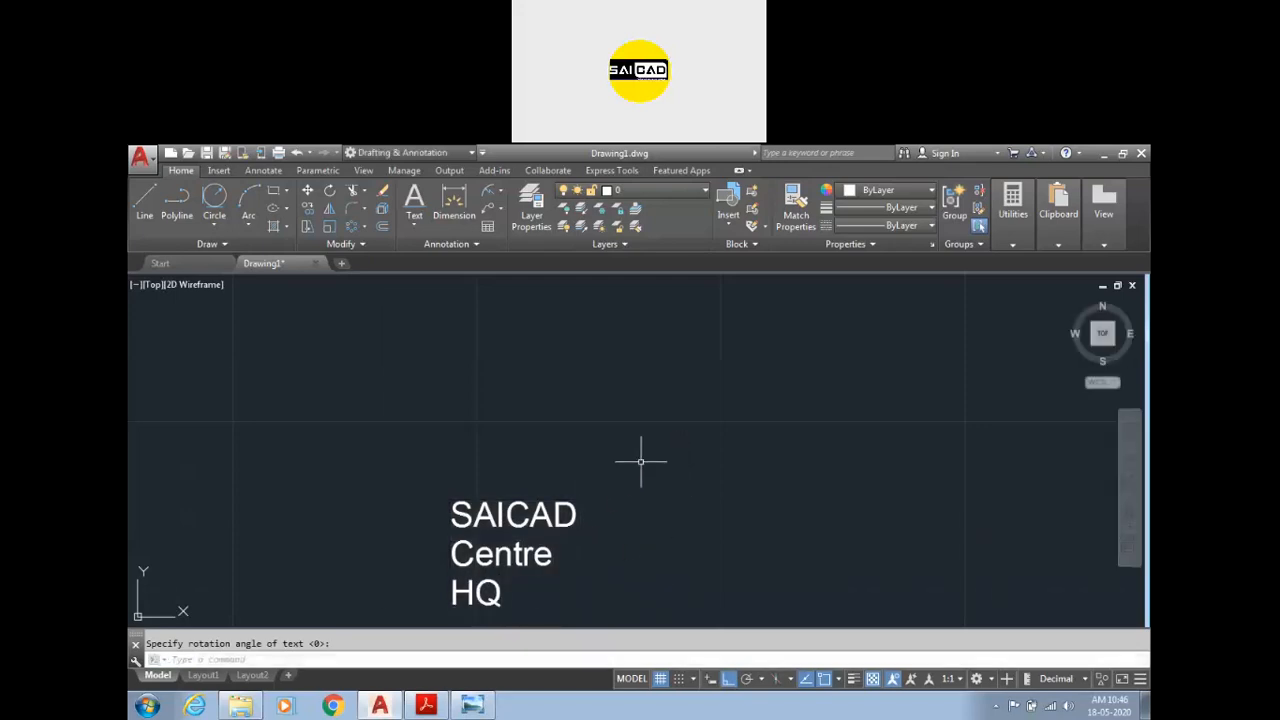
# Step: Open the SAICAD line for in-place editing to examine its text, and exit without changing it
pyautogui.scroll(-2, 643, 457)
pyautogui.scroll(3, 553, 535)
pyautogui.scroll(-1, 566, 551)
pyautogui.doubleClick(553, 437)
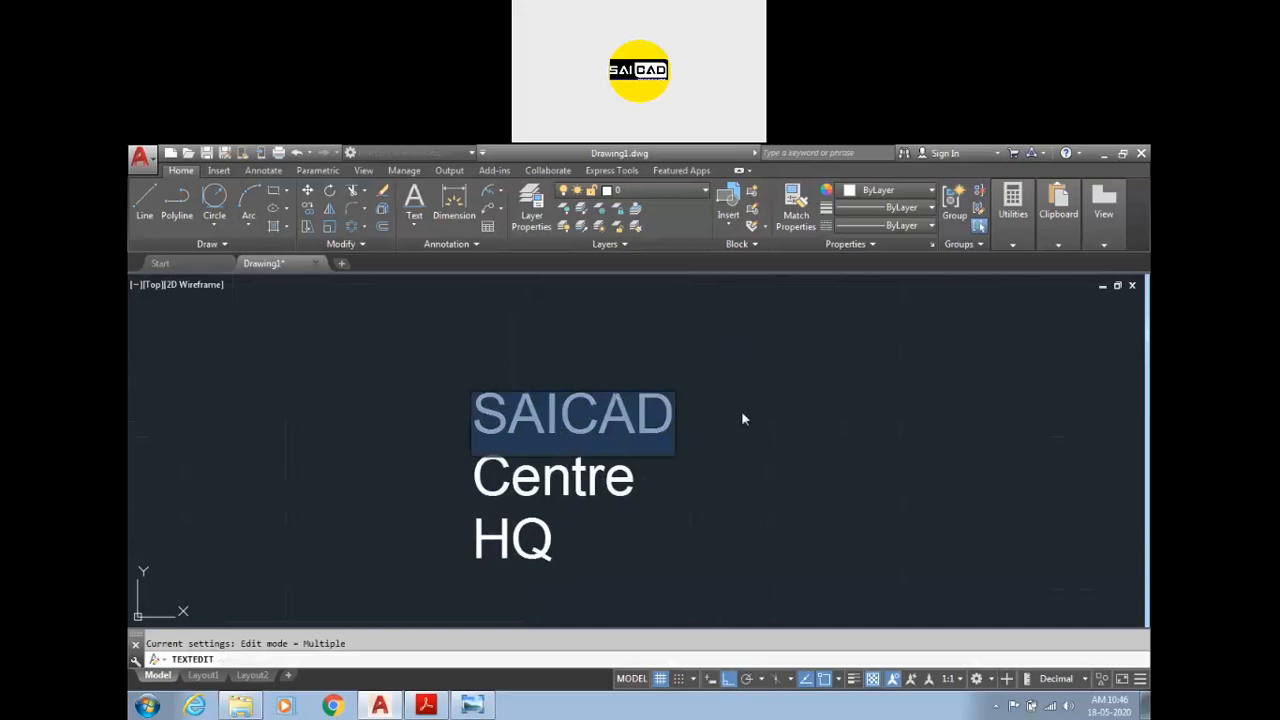
pyautogui.click(715, 410)
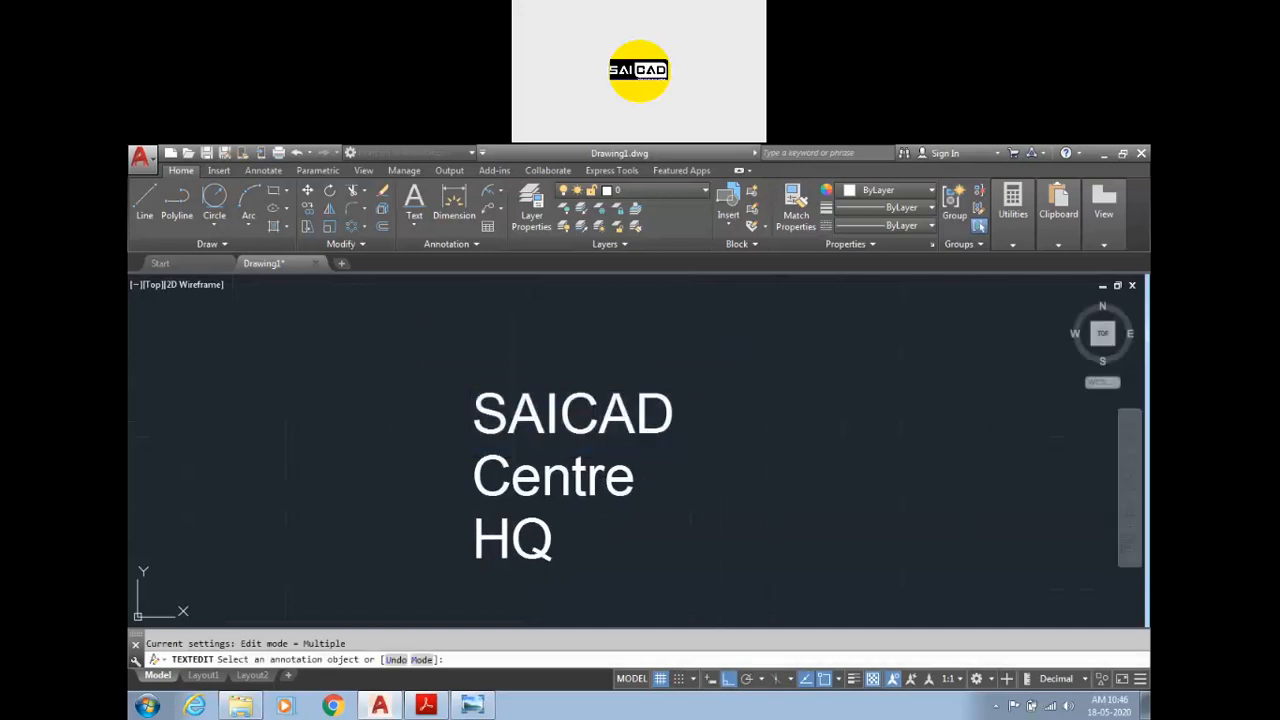
pyautogui.click(646, 410)
pyautogui.moveTo(641, 405); pyautogui.dragTo(662, 410)
pyautogui.moveTo(497, 432); pyautogui.dragTo(694, 416)
pyautogui.click(721, 432)
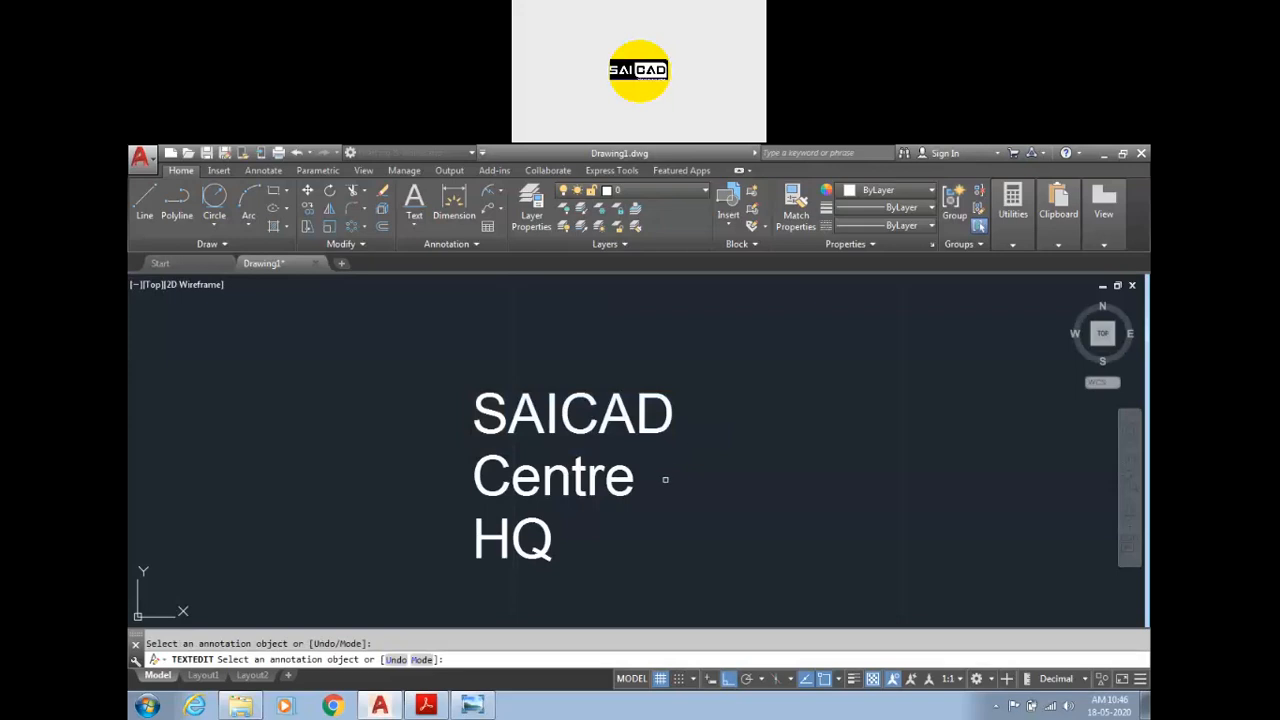
pyautogui.press('Escape')
# Step: Select the Centre and HQ lines individually to check whether each line is a separate object
pyautogui.click(667, 410)
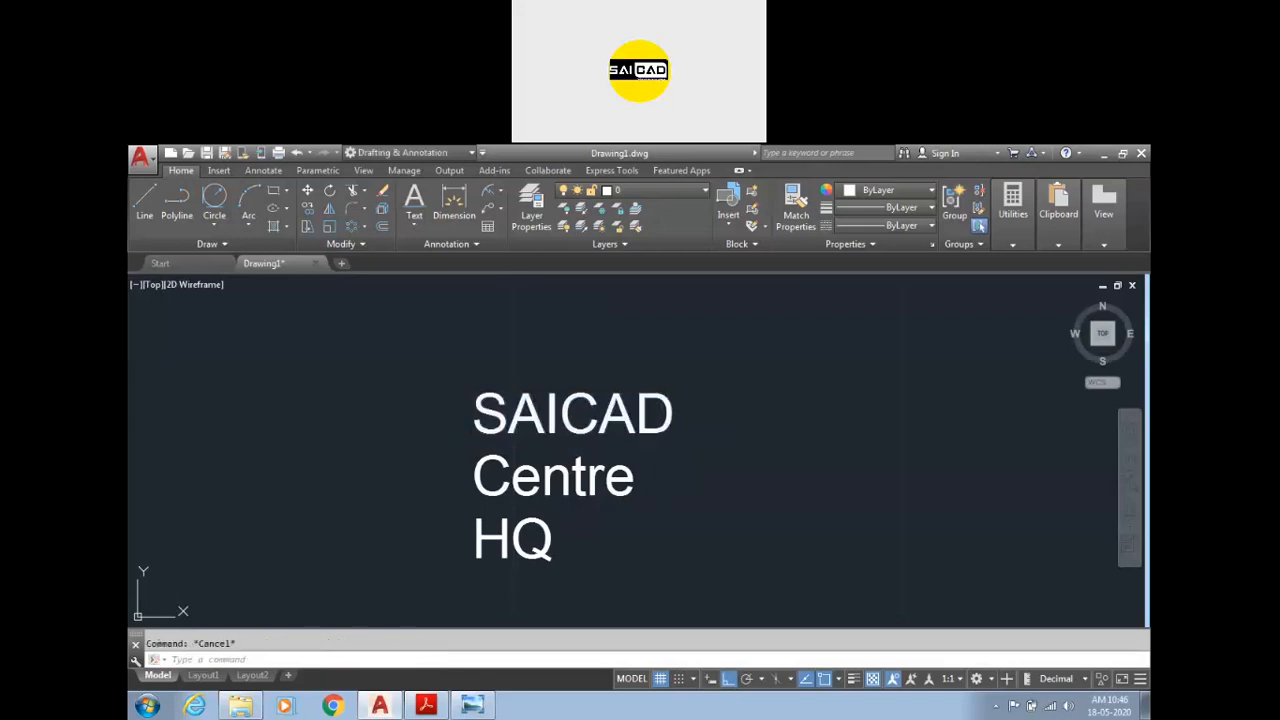
pyautogui.click(630, 482)
pyautogui.press('Escape')
pyautogui.click(545, 535)
pyautogui.click(523, 482)
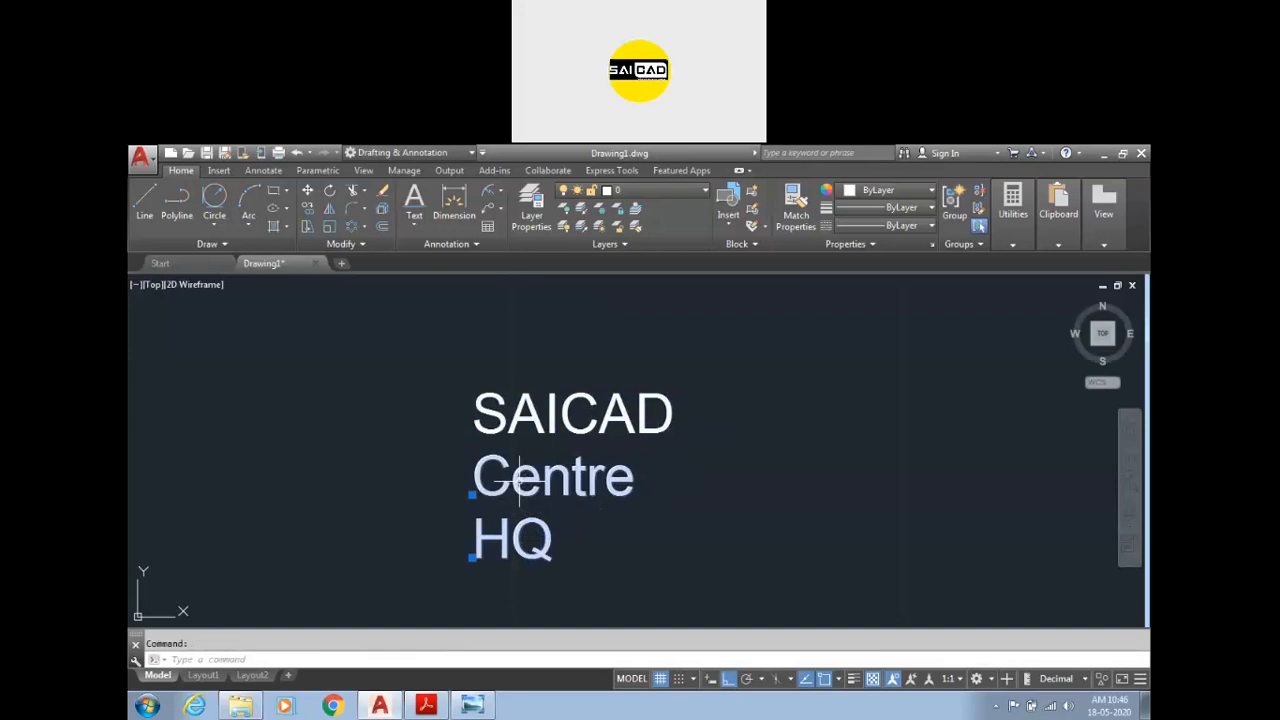
pyautogui.press('Escape')
# Step: Move the SAICAD line and the Centre line horizontally to the right, one at a time, using their grips
pyautogui.click(533, 430)
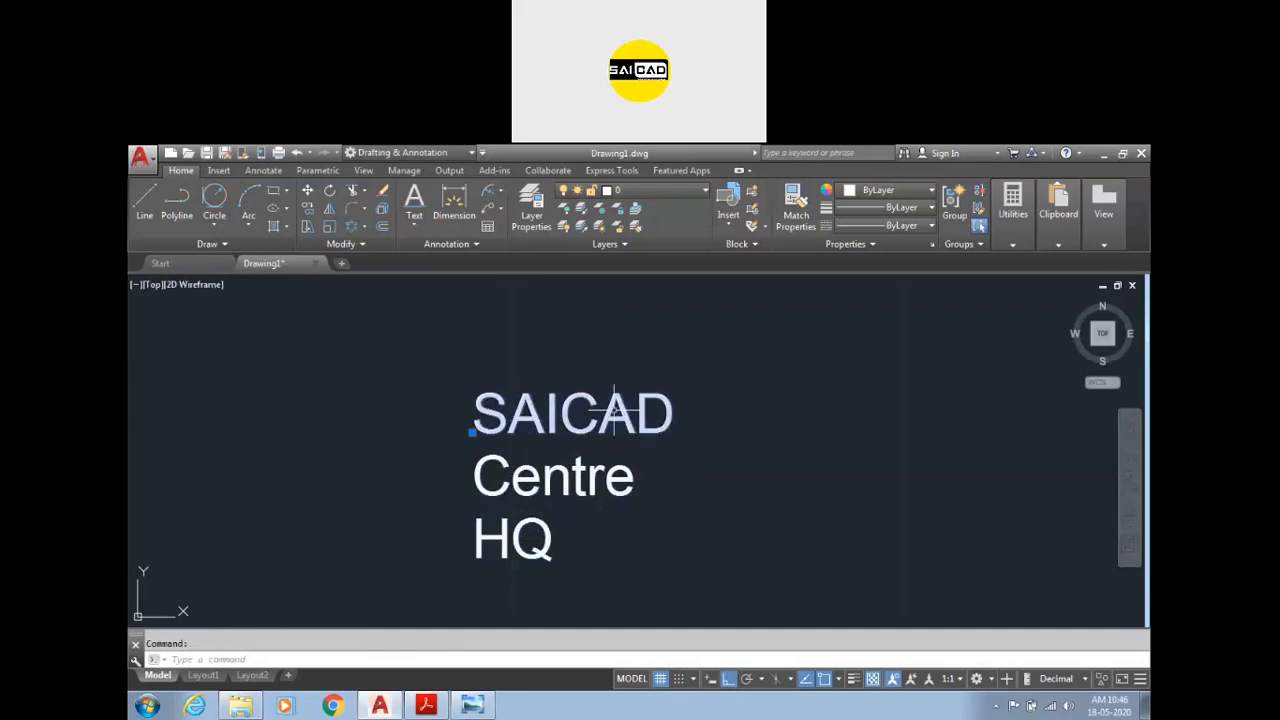
pyautogui.click(472, 433)
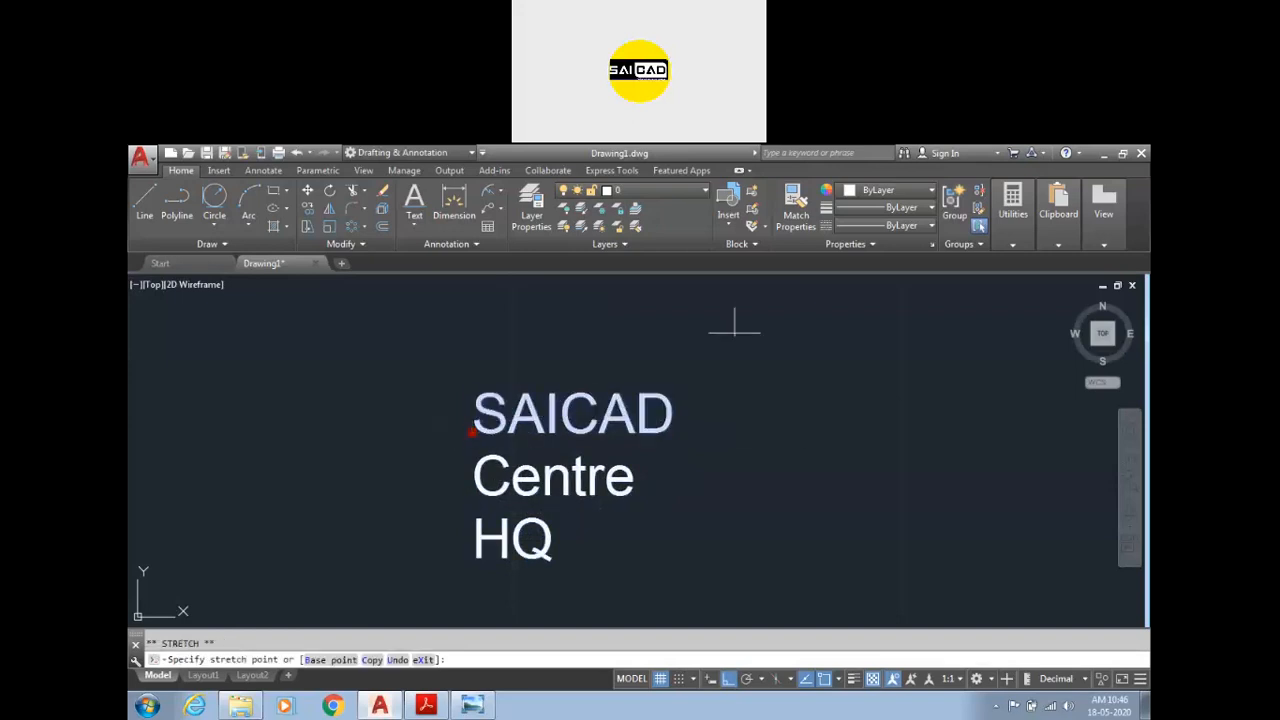
pyautogui.click(735, 333)
pyautogui.press('Escape')
pyautogui.scroll(-4, 440, 462)
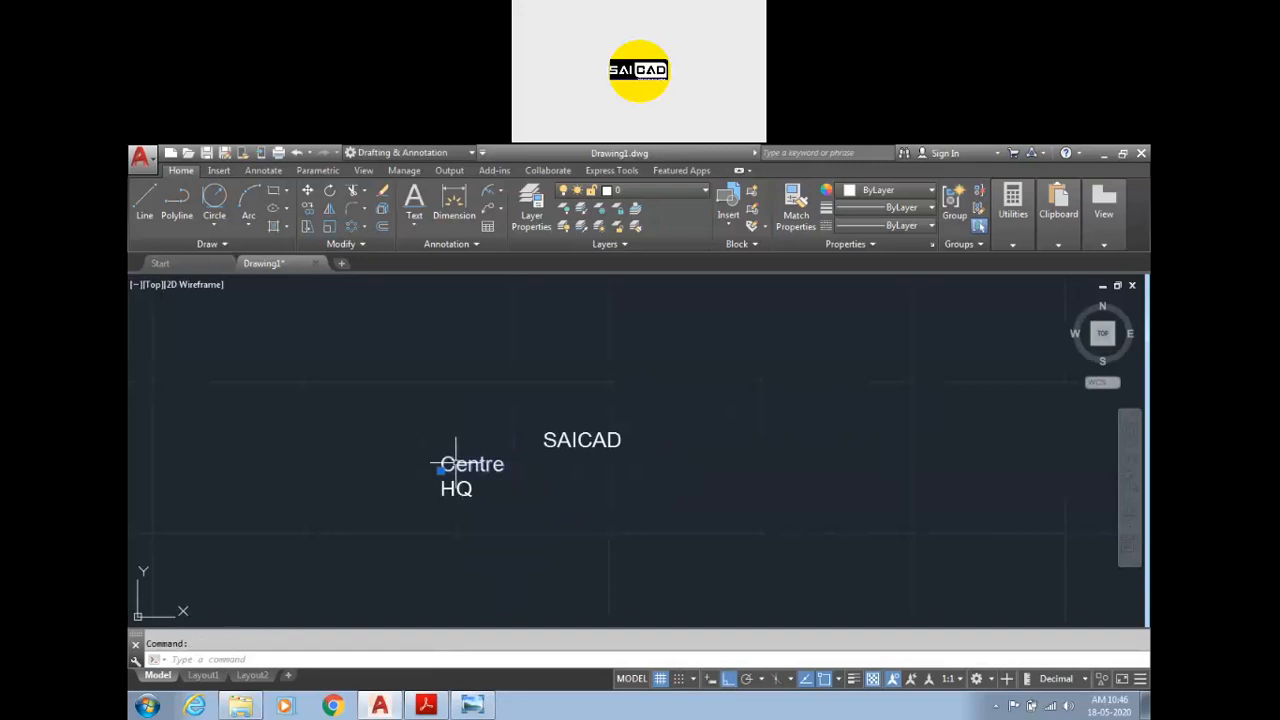
pyautogui.click(440, 468)
pyautogui.click(640, 491)
pyautogui.press('Escape')
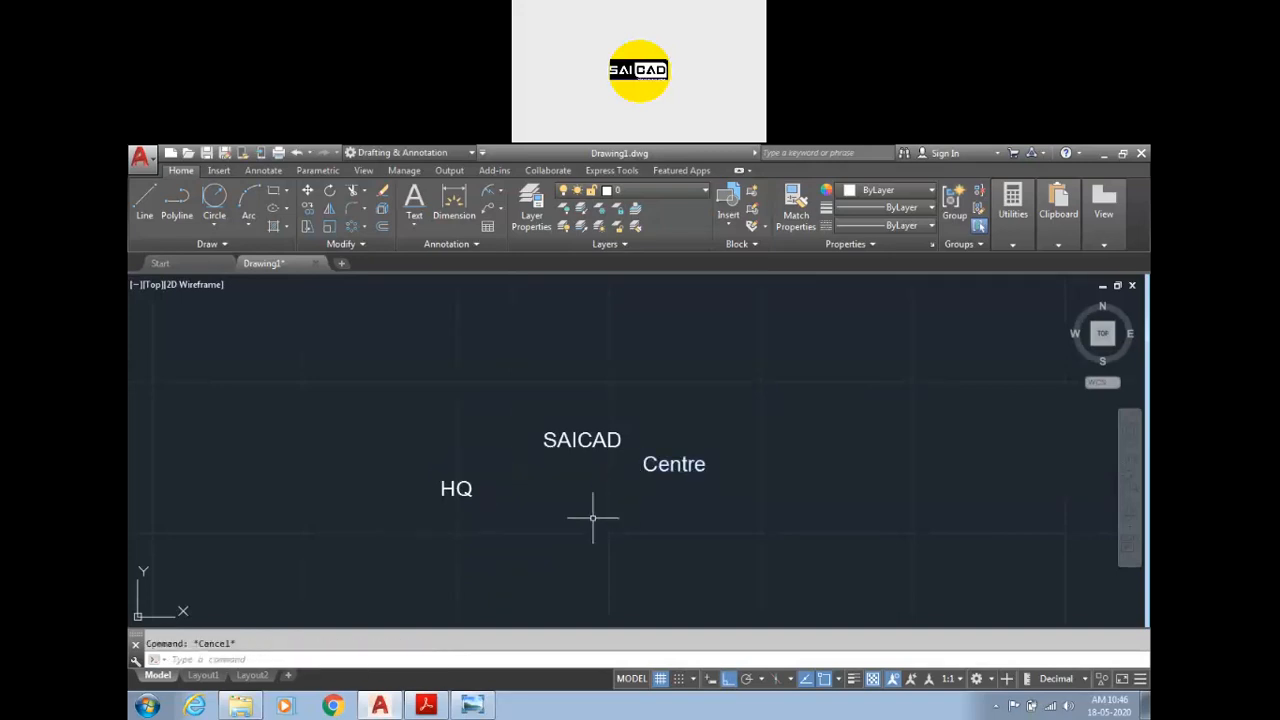
# Step: Undo the grip moves of the SAICAD and Centre lines
pyautogui.hotkey('ctrl', 'z')
pyautogui.hotkey('ctrl', 'z')
pyautogui.hotkey('ctrl', 'z')
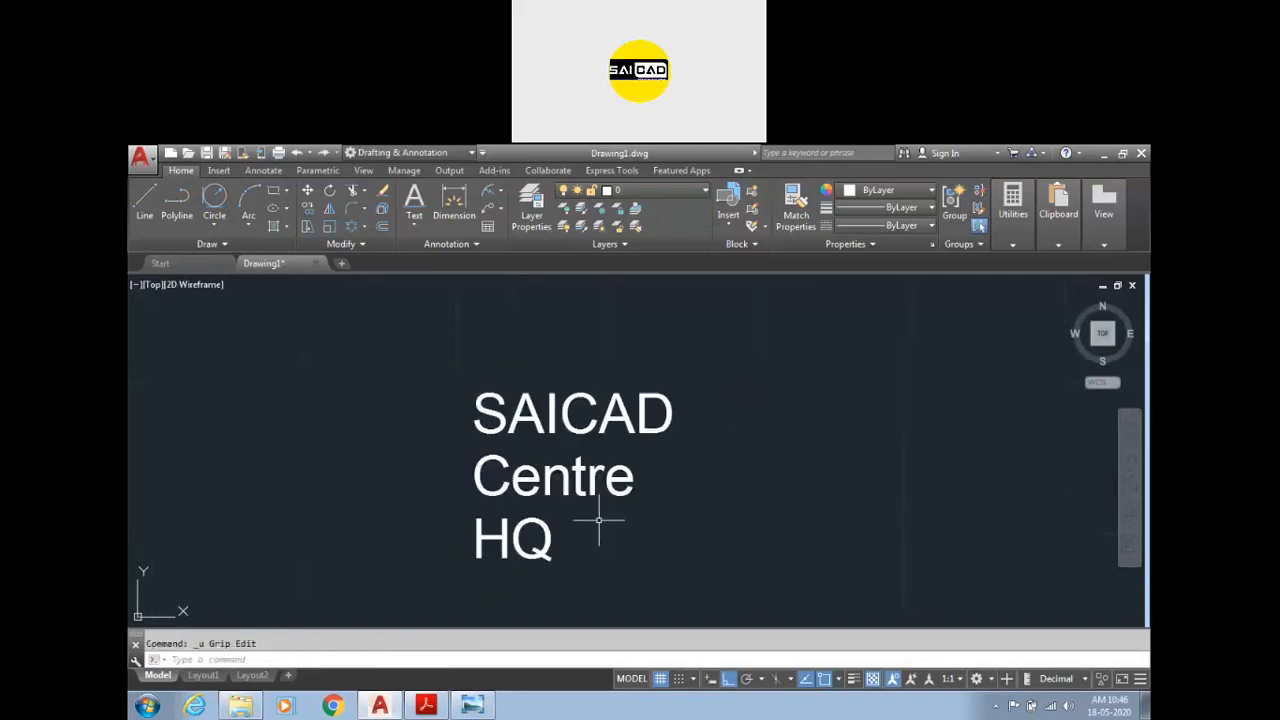
# Step: Reopen the SAICAD line's text for editing and leave it without making changes
pyautogui.doubleClick(634, 422)
pyautogui.click(677, 420)
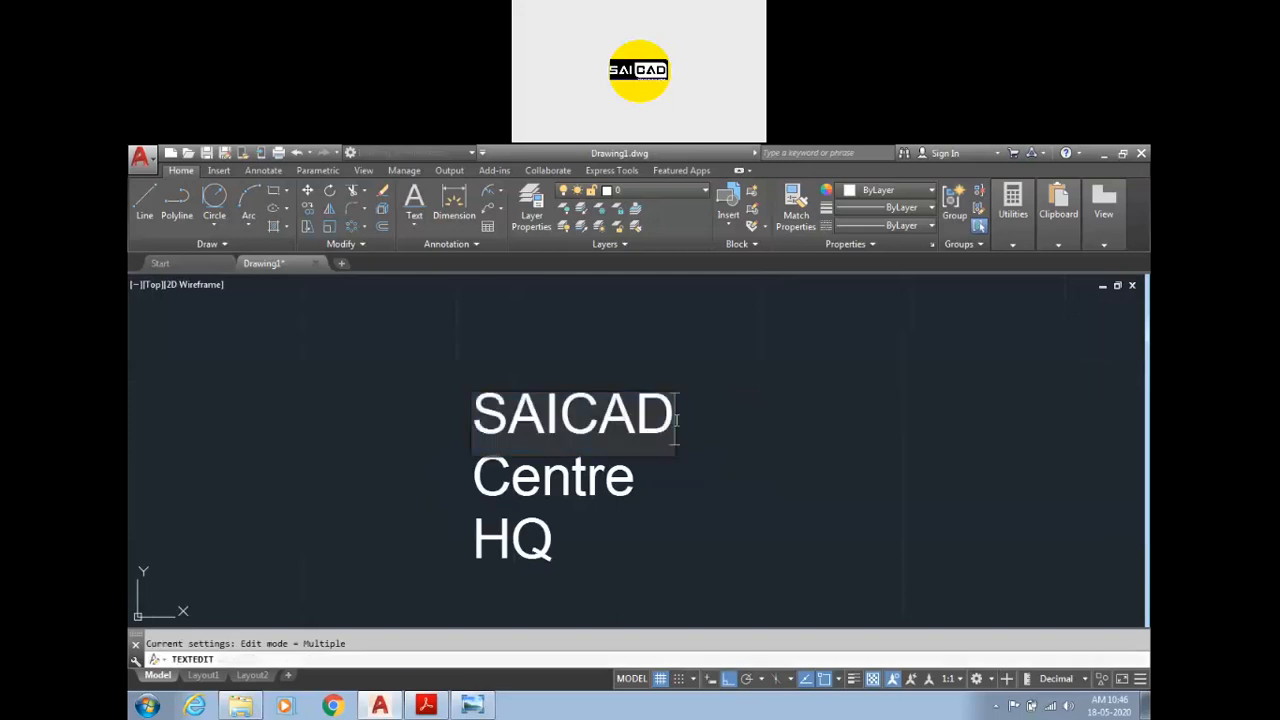
pyautogui.press('Return')
pyautogui.press('Escape')
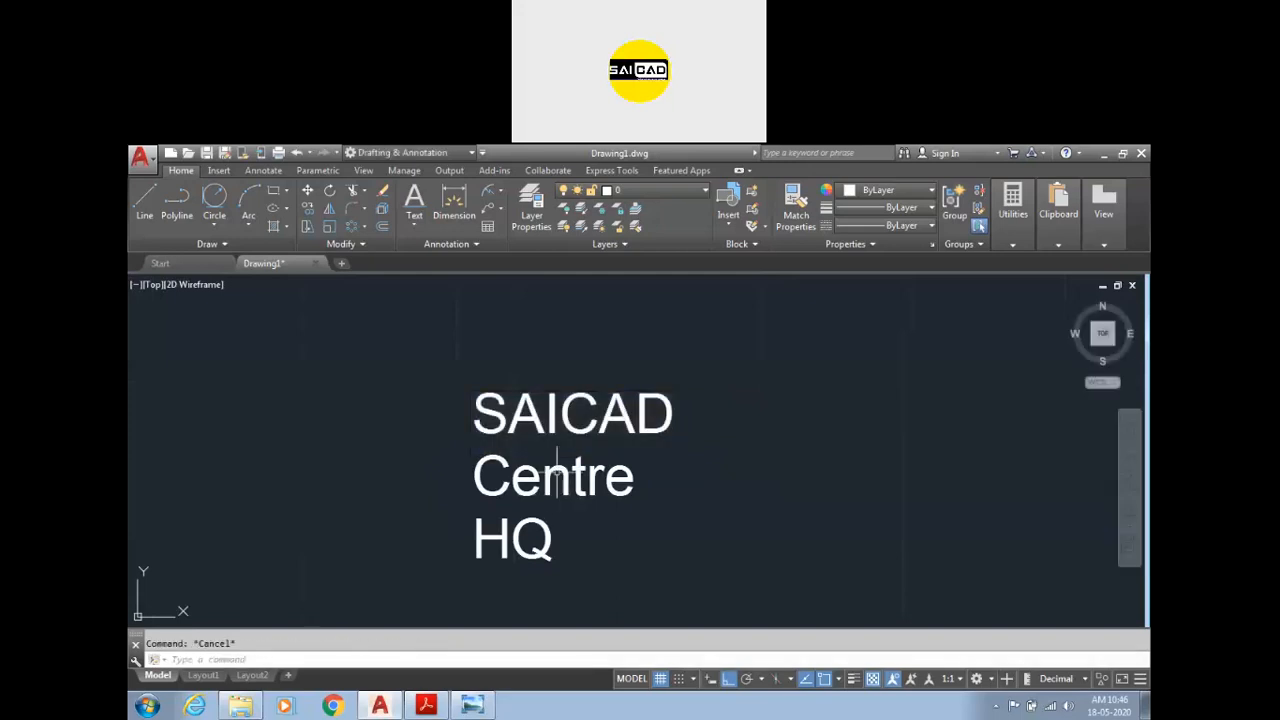
# Step: Move the SAICAD line straight up, away from the Centre and HQ lines, using its grip
pyautogui.scroll(-4, 554, 467)
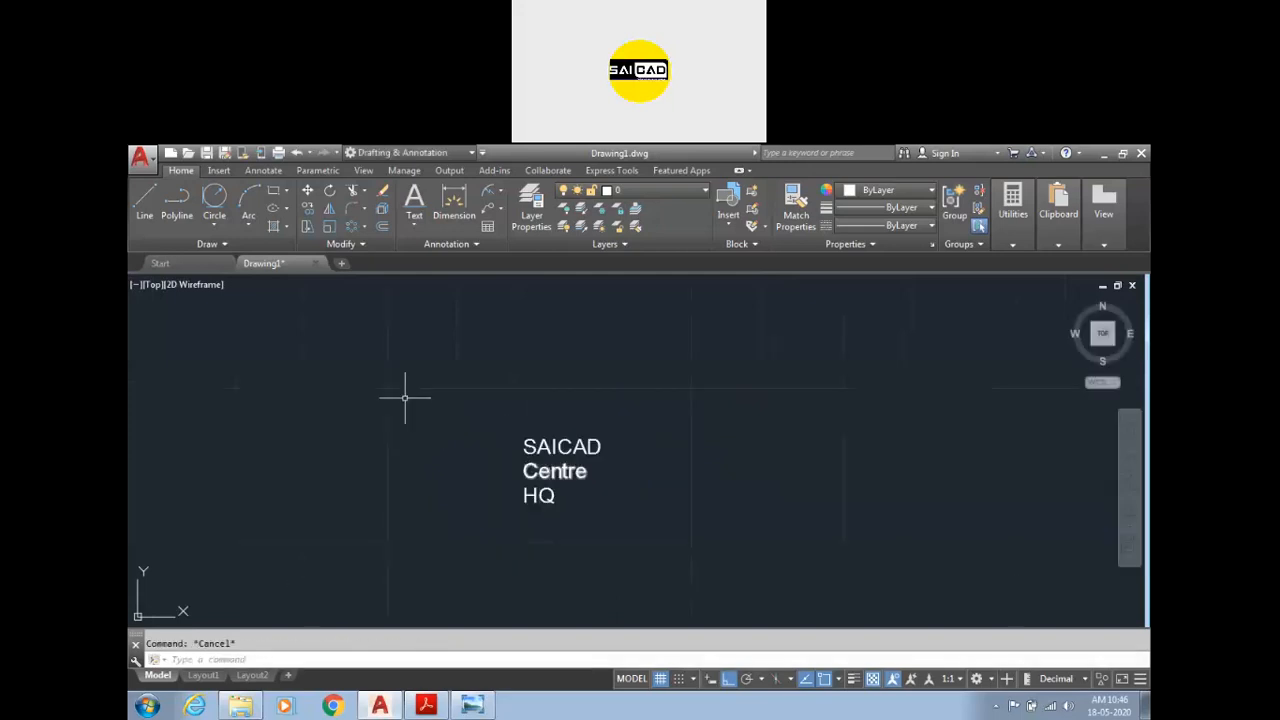
pyautogui.click(591, 445)
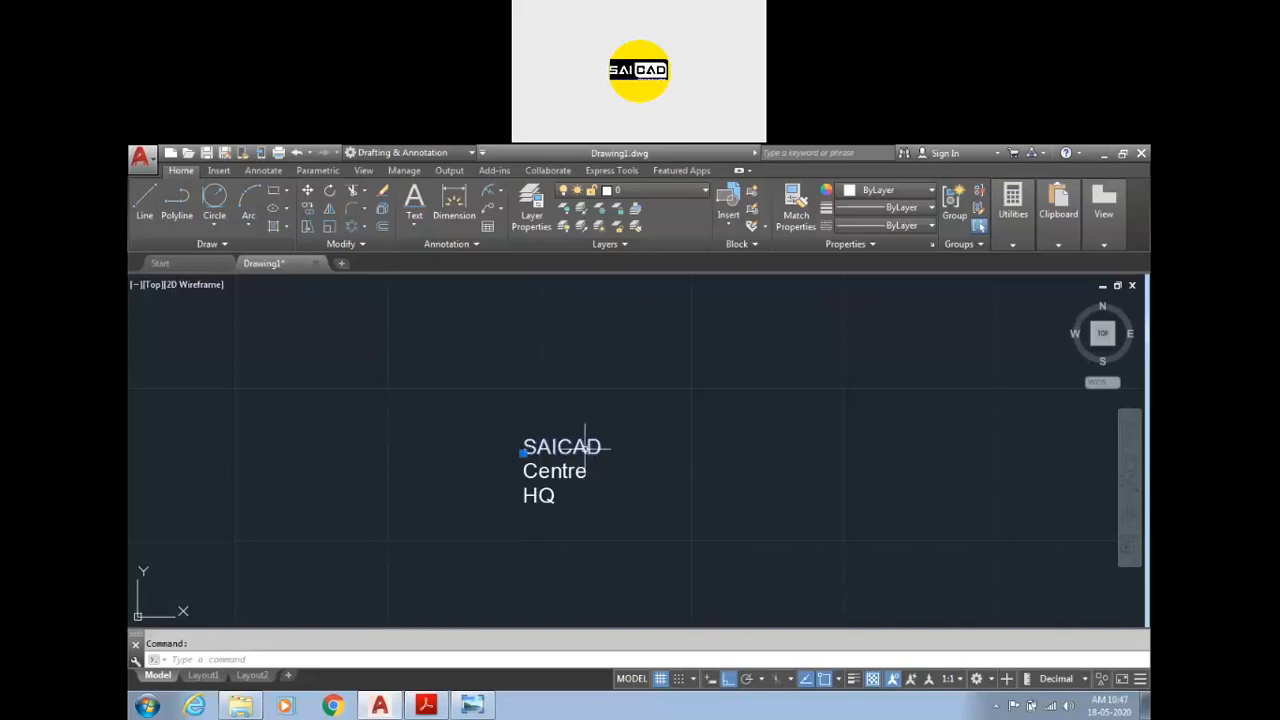
pyautogui.click(523, 451)
pyautogui.click(519, 399)
pyautogui.press('Escape')
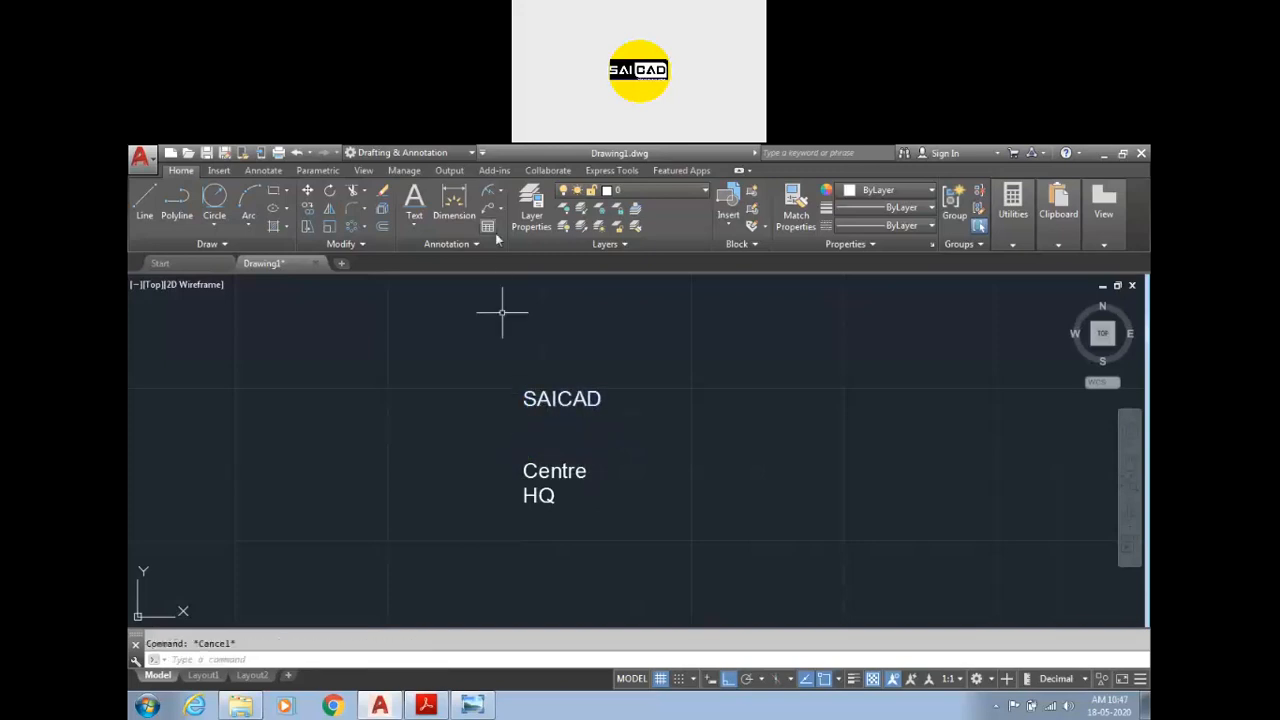
# Step: Place a multiline text box to the right of the single-line texts and enter SAICAD as its first line
pyautogui.click(414, 219)
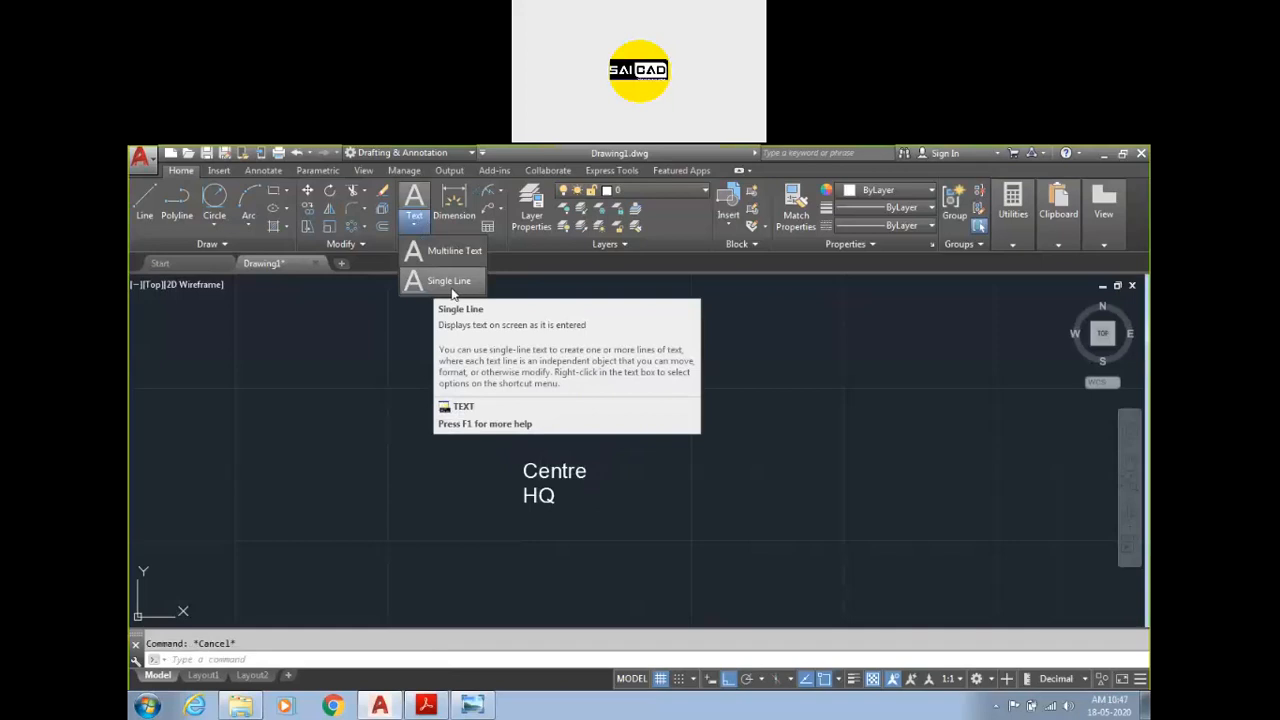
pyautogui.click(411, 222)
pyautogui.click(425, 250)
pyautogui.press('Escape')
pyautogui.press('Return')
pyautogui.scroll(-1, 371, 503)
pyautogui.scroll(1, 531, 457)
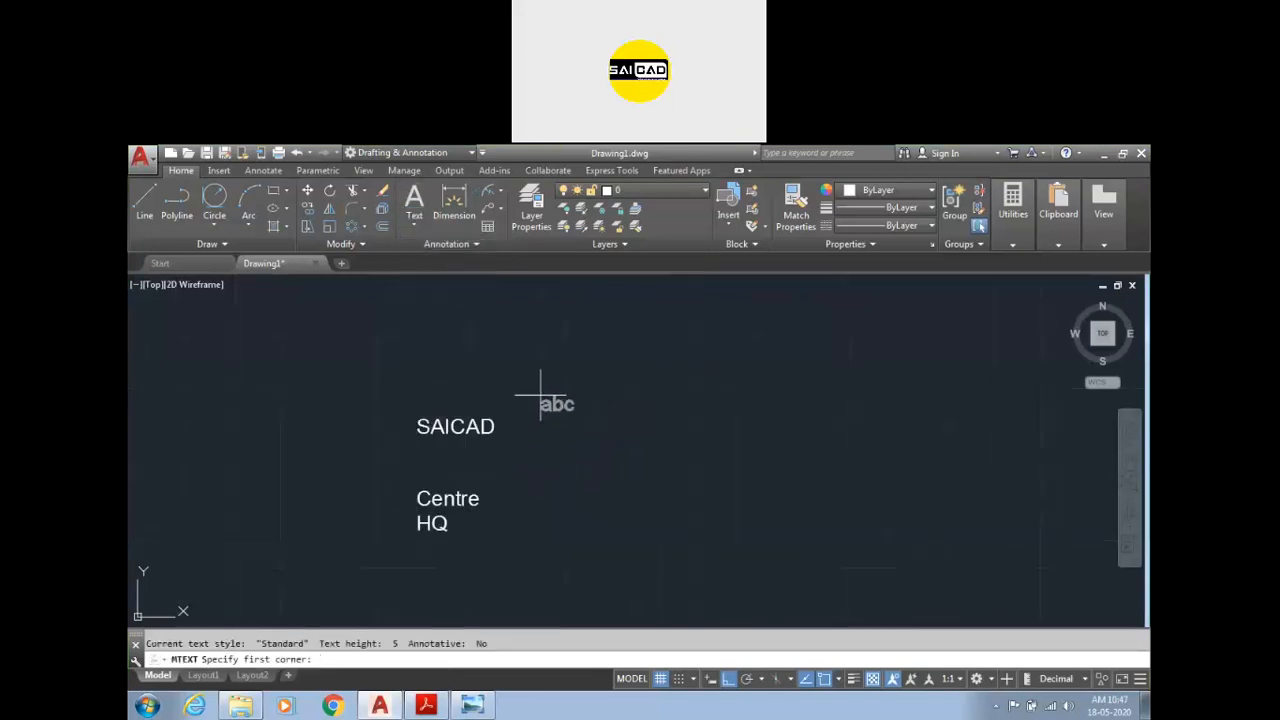
pyautogui.click(546, 380)
pyautogui.click(802, 500)
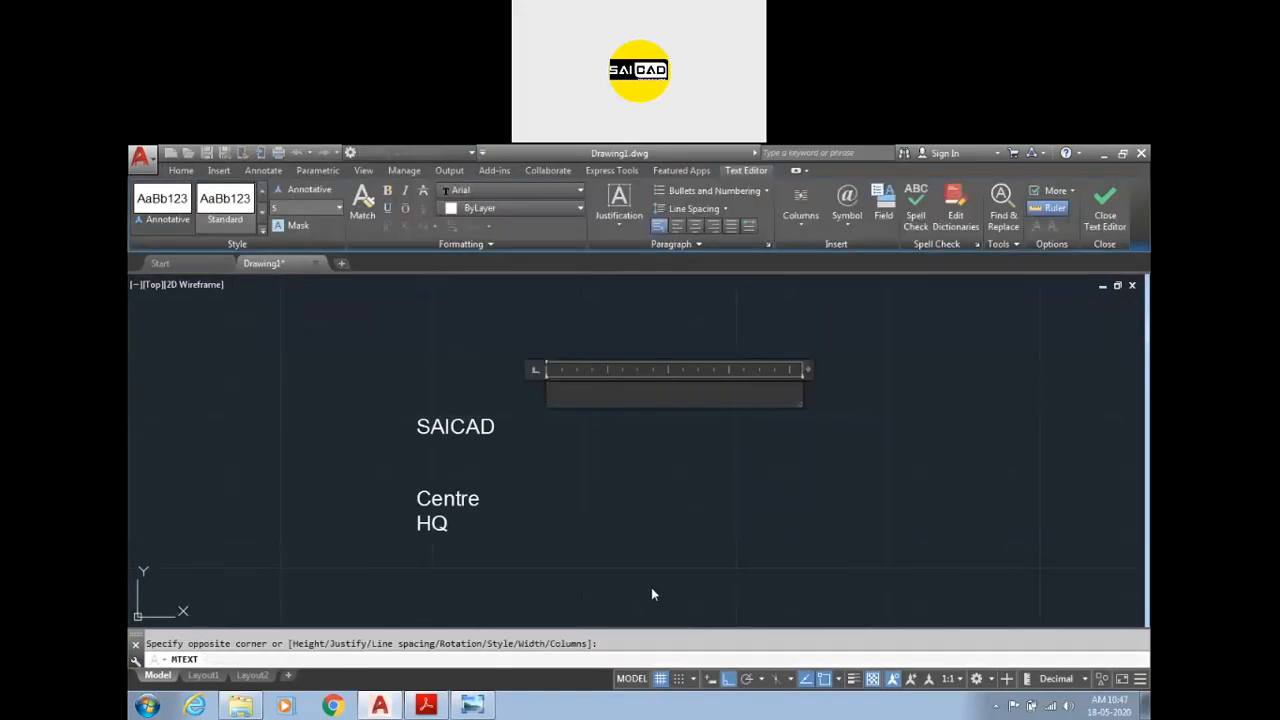
pyautogui.write('SAICAD')
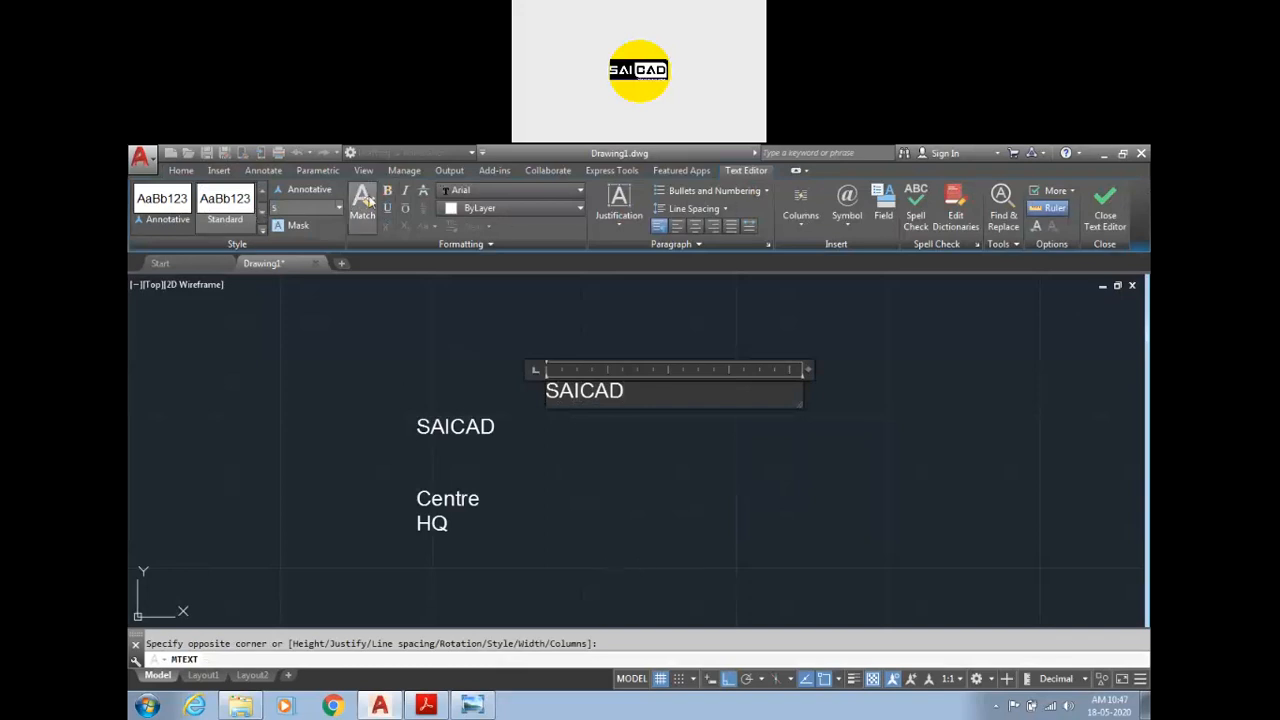
# Step: Add the lines Centre, /sada, sad, as, das, d and as to the multiline text and finish editing
pyautogui.click(466, 191)
pyautogui.click(466, 191)
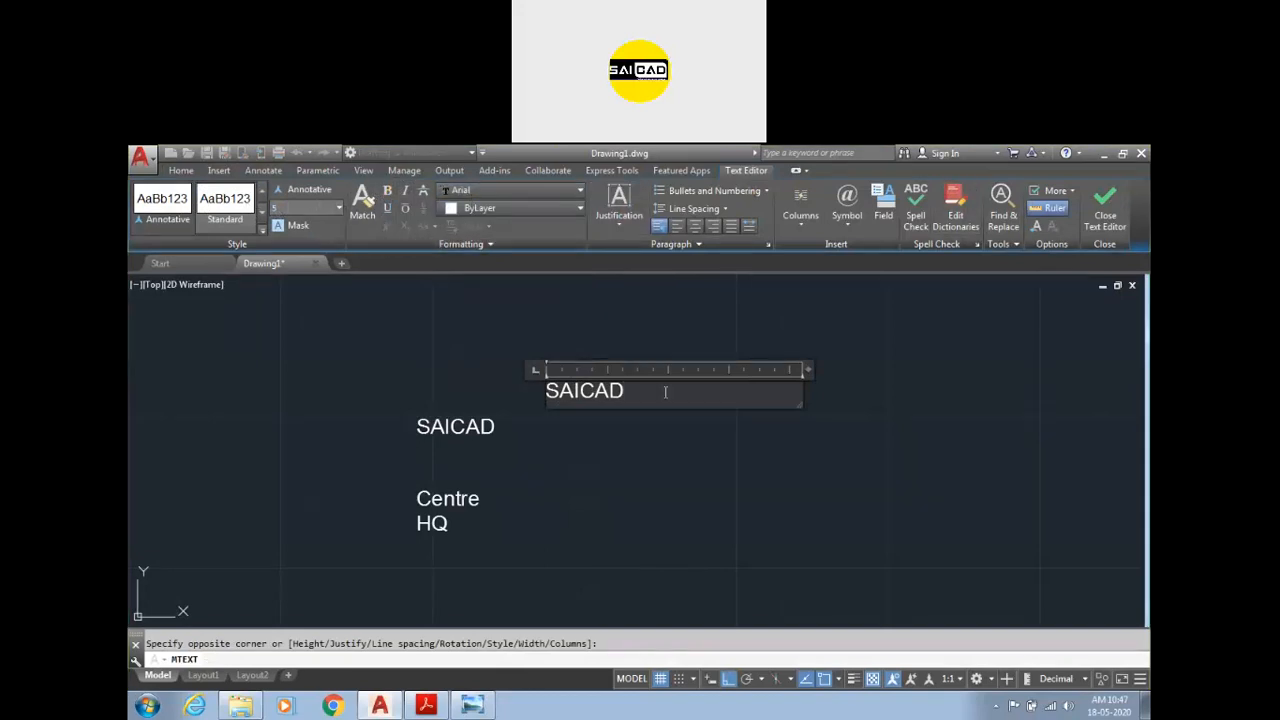
pyautogui.press('Return')
pyautogui.write('Centre')
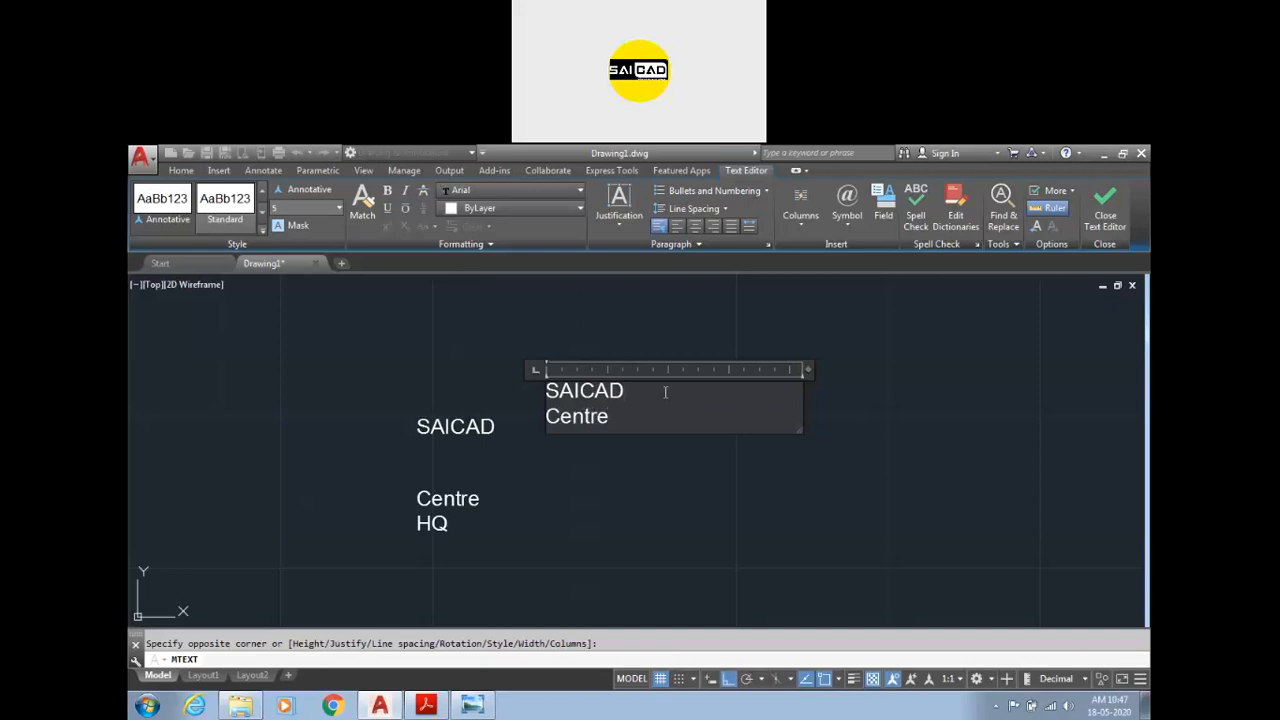
pyautogui.press('Return')
pyautogui.write('/sada sad as das d as')
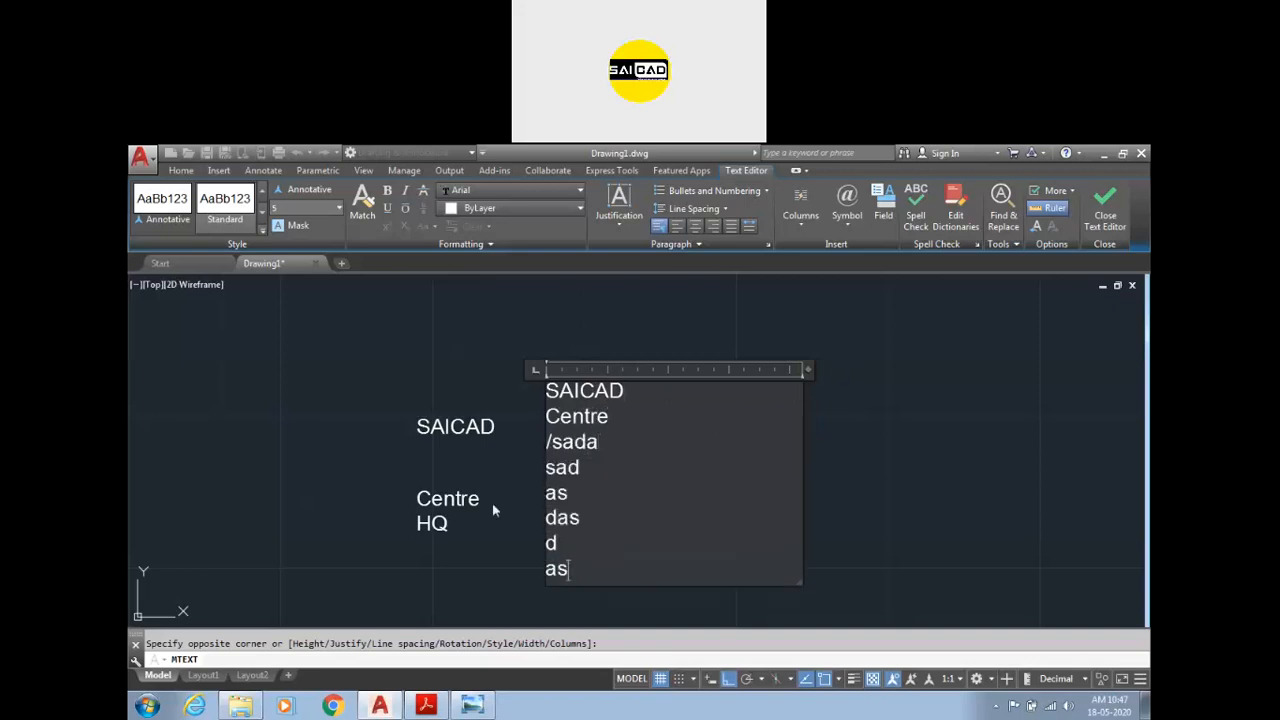
pyautogui.click(955, 385)
pyautogui.press('Escape')
# Step: Move the whole multiline text block to the right and slightly up using its insertion grip
pyautogui.click(489, 426)
pyautogui.click(565, 390)
pyautogui.click(545, 381)
pyautogui.click(671, 381)
pyautogui.click(672, 381)
pyautogui.click(673, 346)
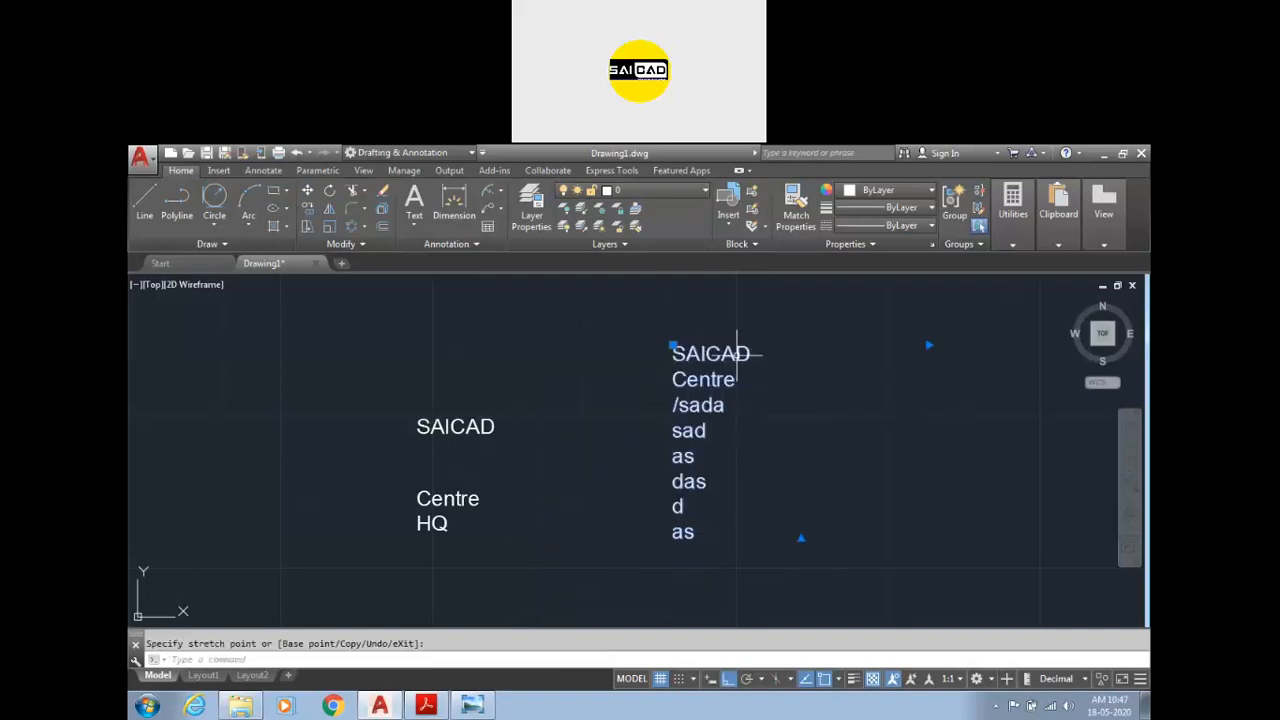
pyautogui.press('Escape')
# Step: Replace the upper single-line text SAICAD with asaadd, leaving the Centre and HQ lines alone
pyautogui.doubleClick(468, 435)
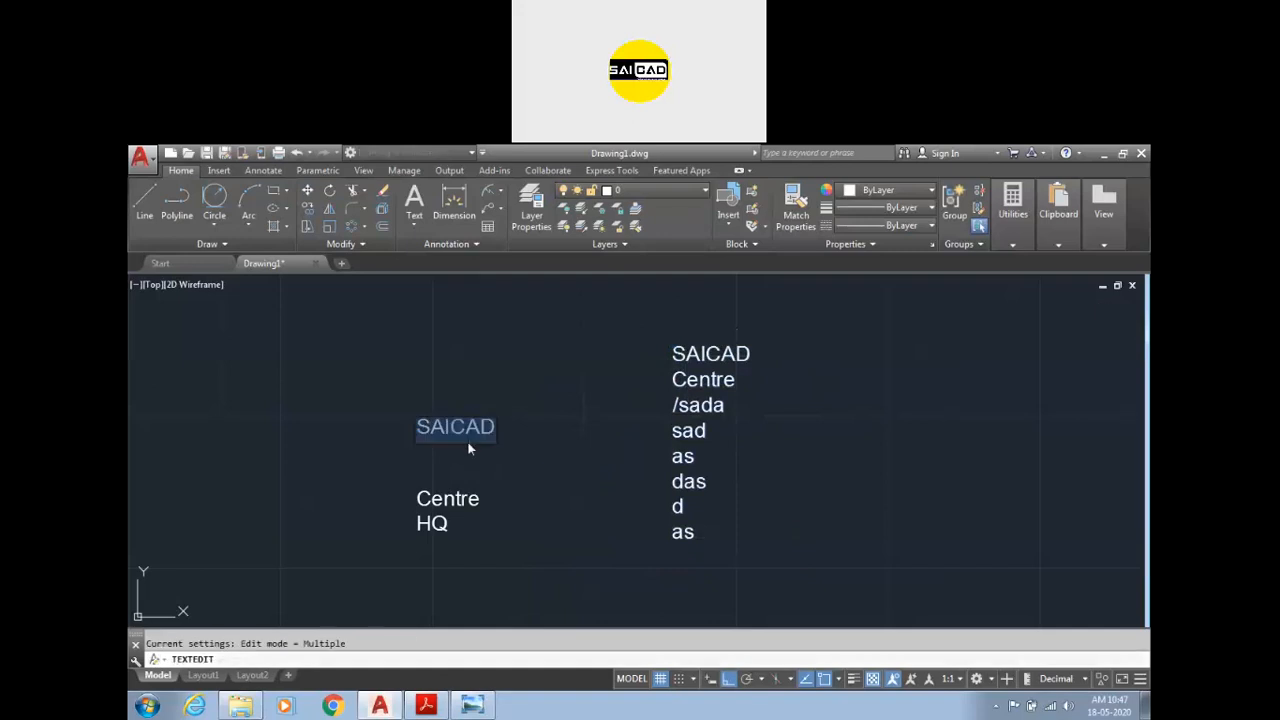
pyautogui.write('asaa')
pyautogui.click(516, 437)
pyautogui.press('Escape')
pyautogui.press('Escape')
pyautogui.doubleClick(475, 430)
pyautogui.click(460, 397)
pyautogui.press('Escape')
# Step: Open the multiline text for editing, select its last four lines together, and close the editor without changing anything
pyautogui.click(700, 353)
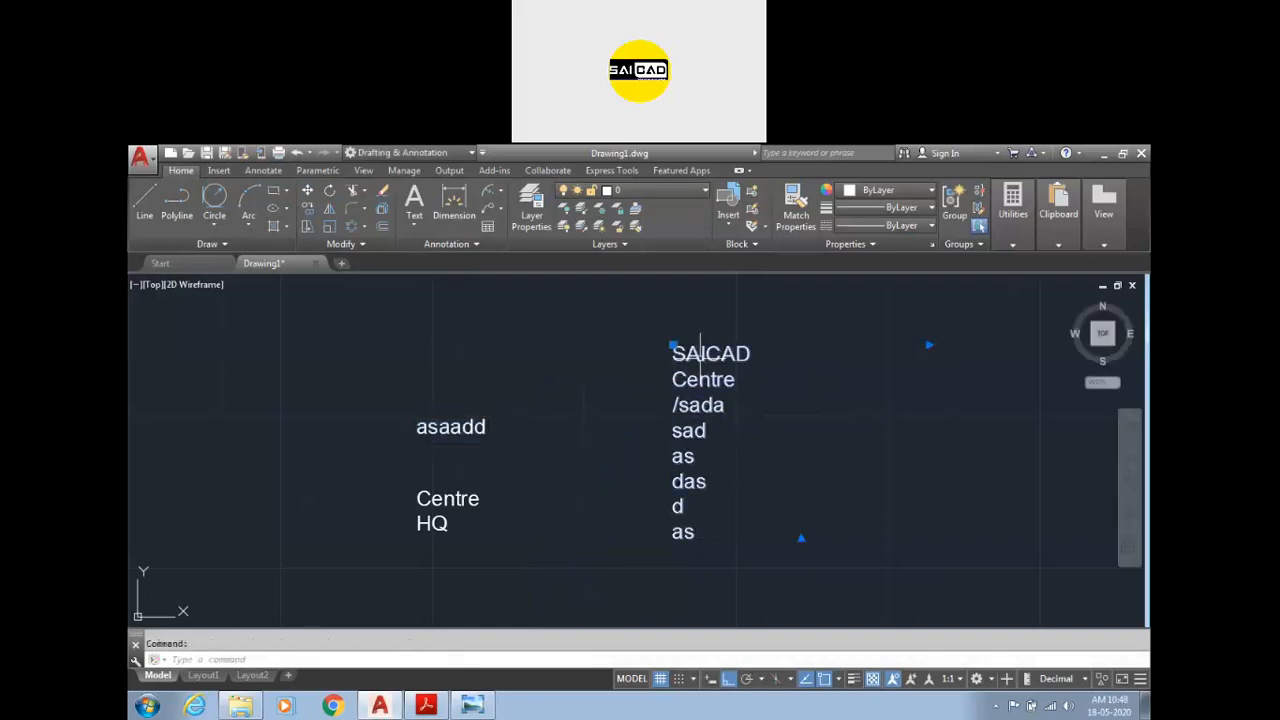
pyautogui.doubleClick(700, 353)
pyautogui.moveTo(714, 545); pyautogui.dragTo(654, 471)
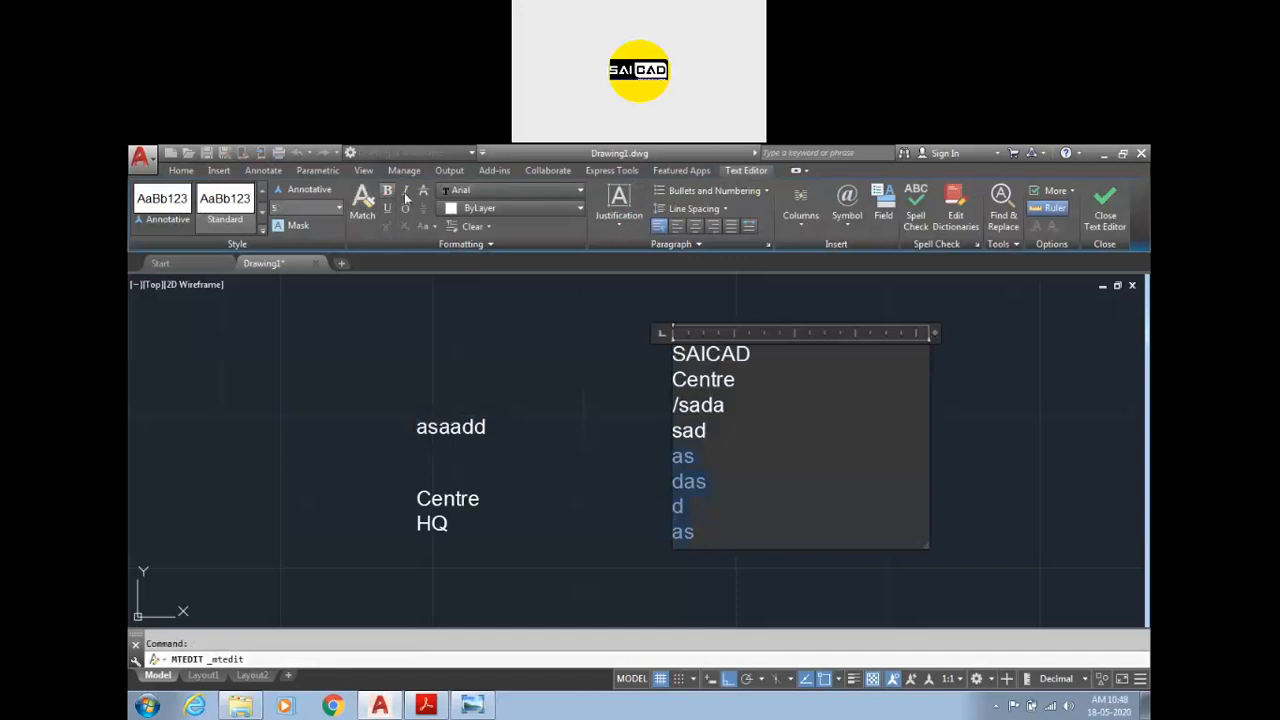
pyautogui.click(886, 432)
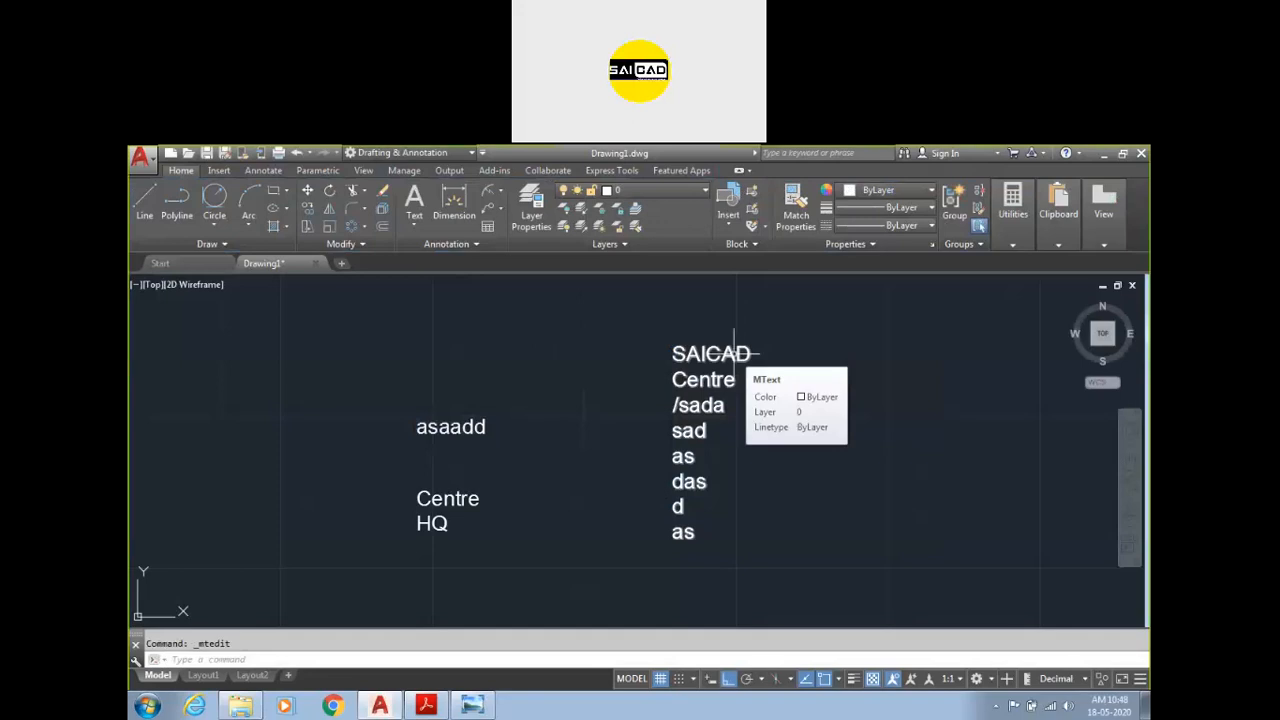
# Step: Start a new multiline text and define a narrow text box above and to the right of the existing multiline block
pyautogui.click(414, 223)
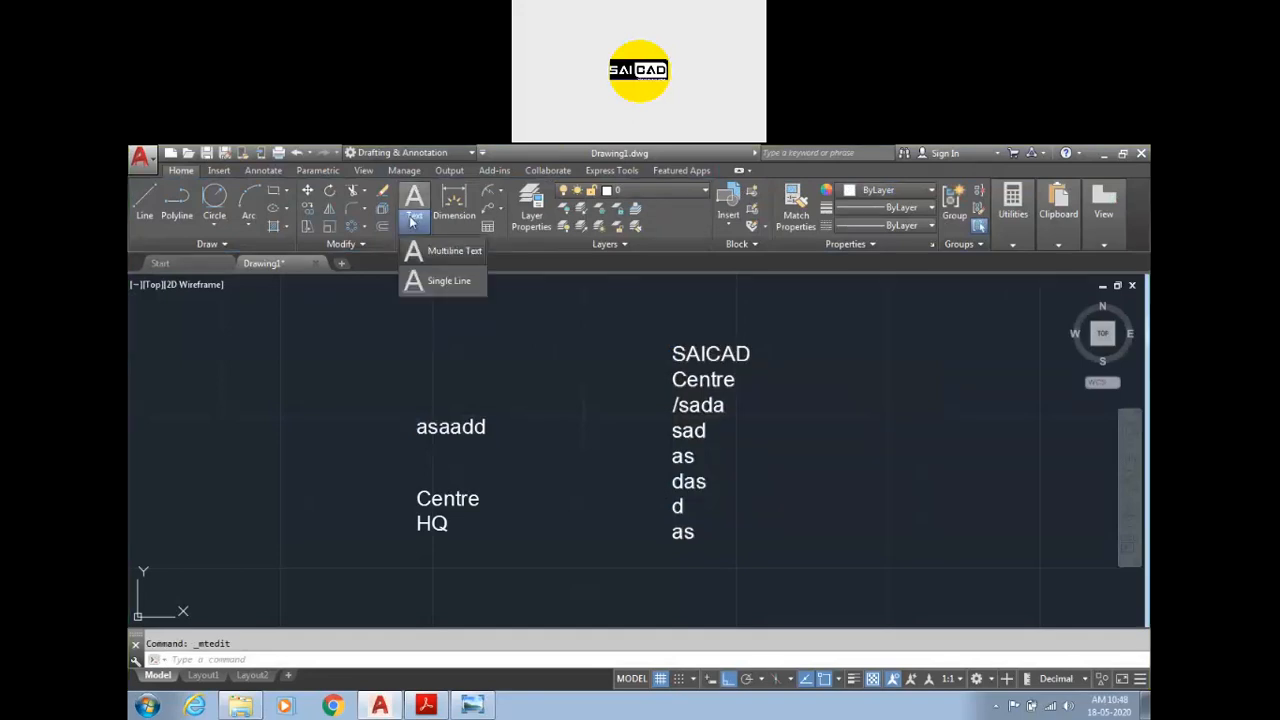
pyautogui.press('Escape')
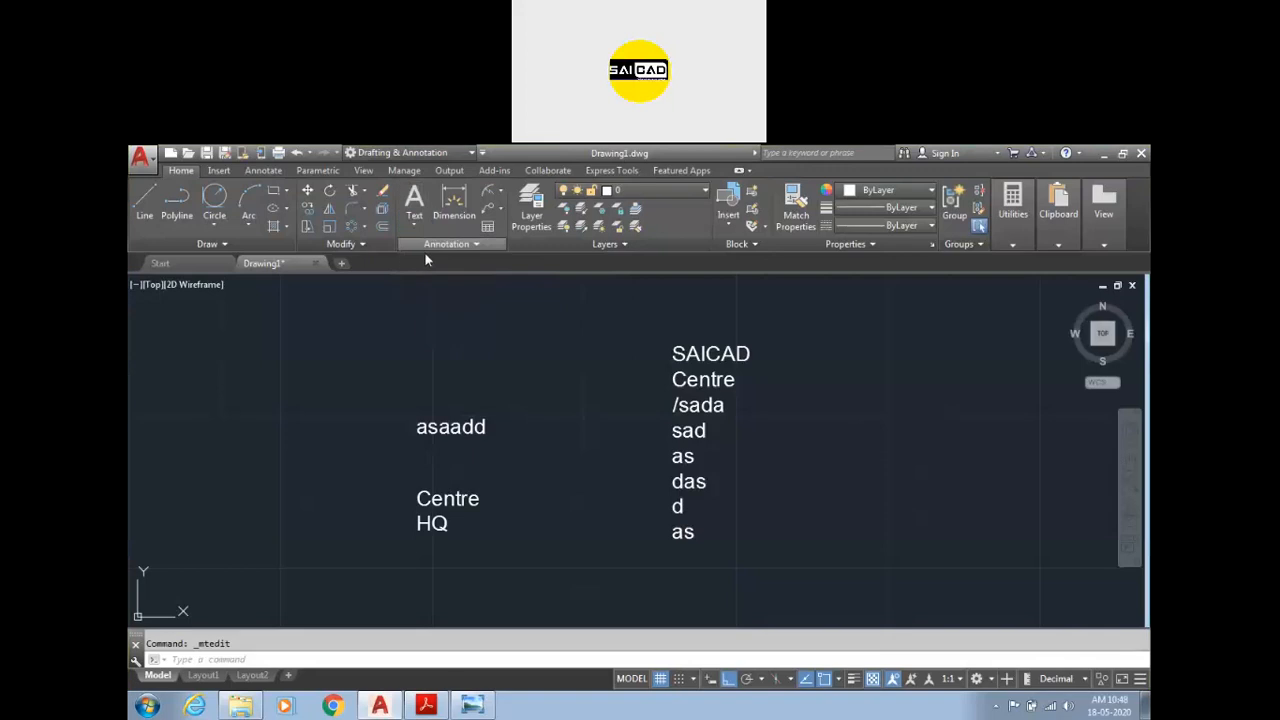
pyautogui.press('Escape')
pyautogui.write('t')
pyautogui.press('Return')
pyautogui.scroll(-4, 360, 460)
pyautogui.click(542, 404)
pyautogui.scroll(5, 560, 420)
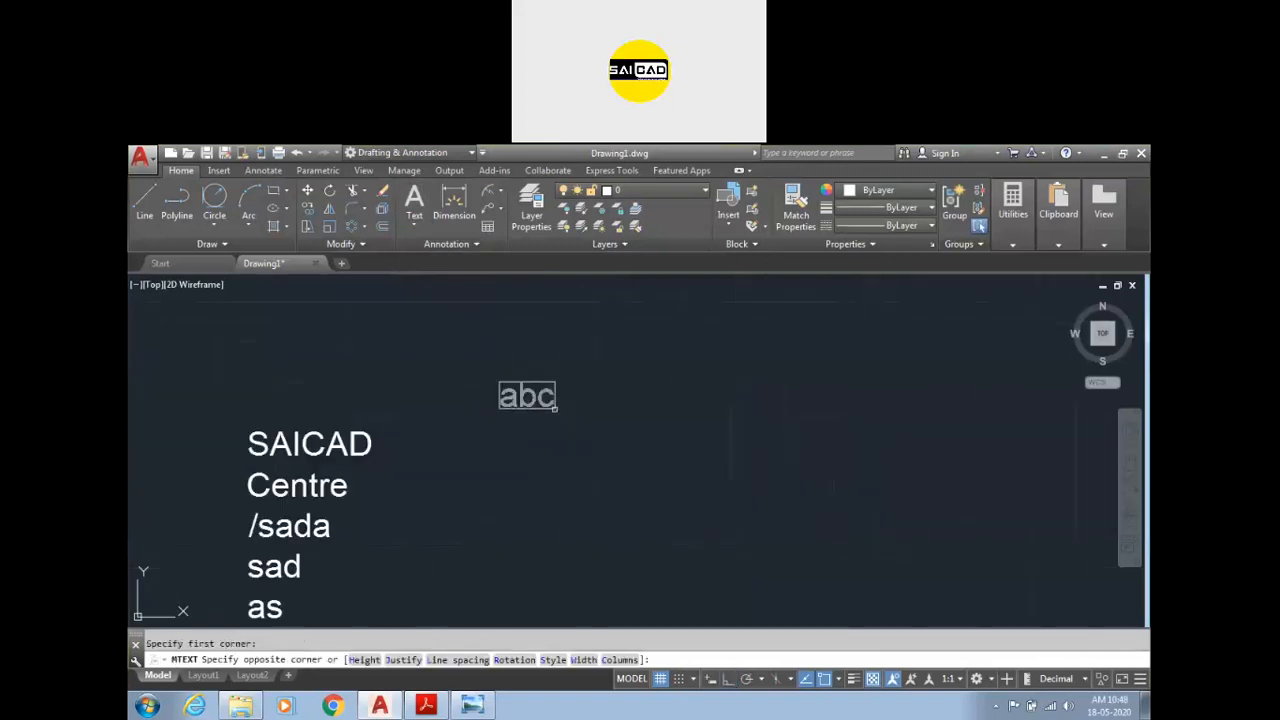
pyautogui.click(494, 400)
pyautogui.press('F8')
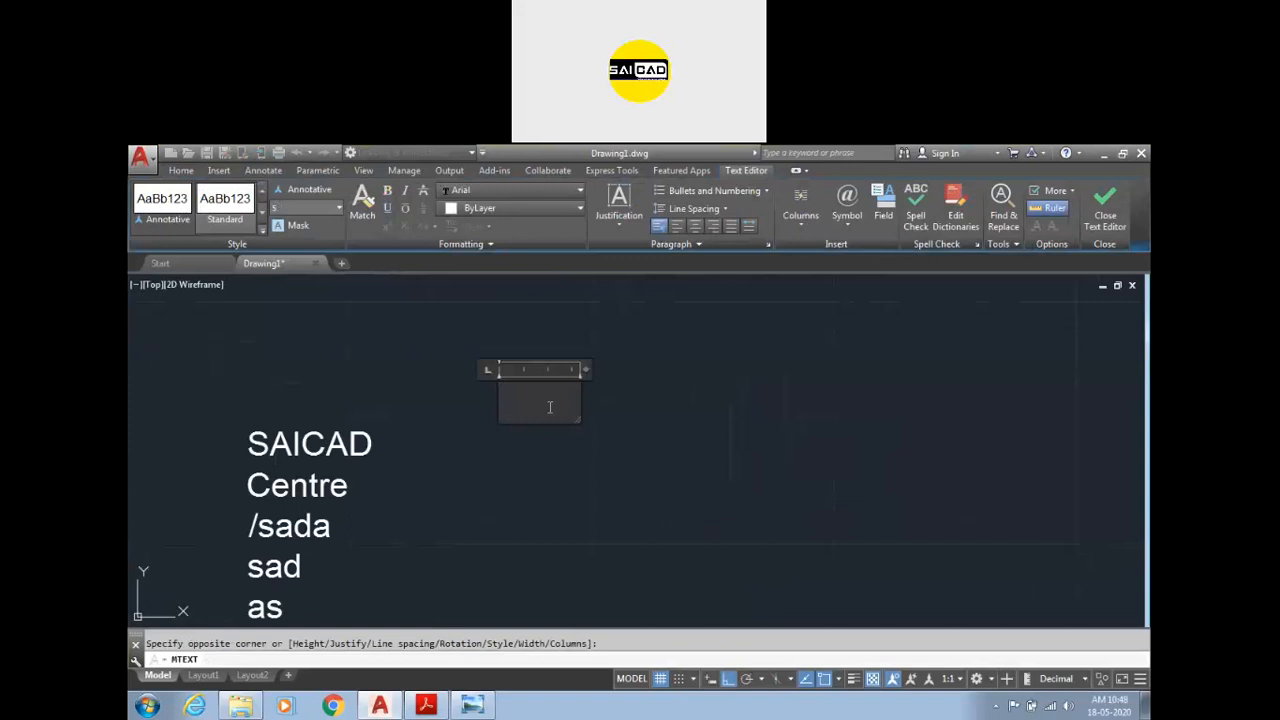
# Step: Enter SAICAD Centre samnmdnas in the new text box and widen the box until all the words fit on one line
pyautogui.write('SAICAD')
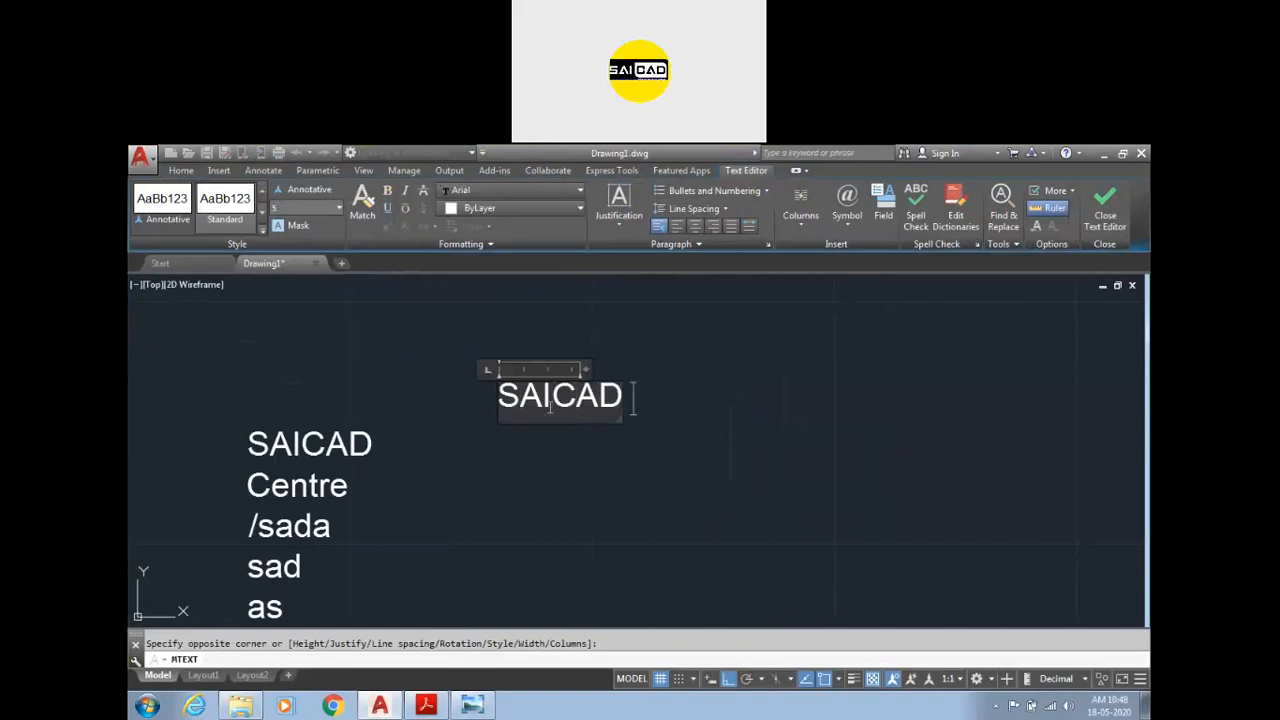
pyautogui.press('Return')
pyautogui.write('Centre')
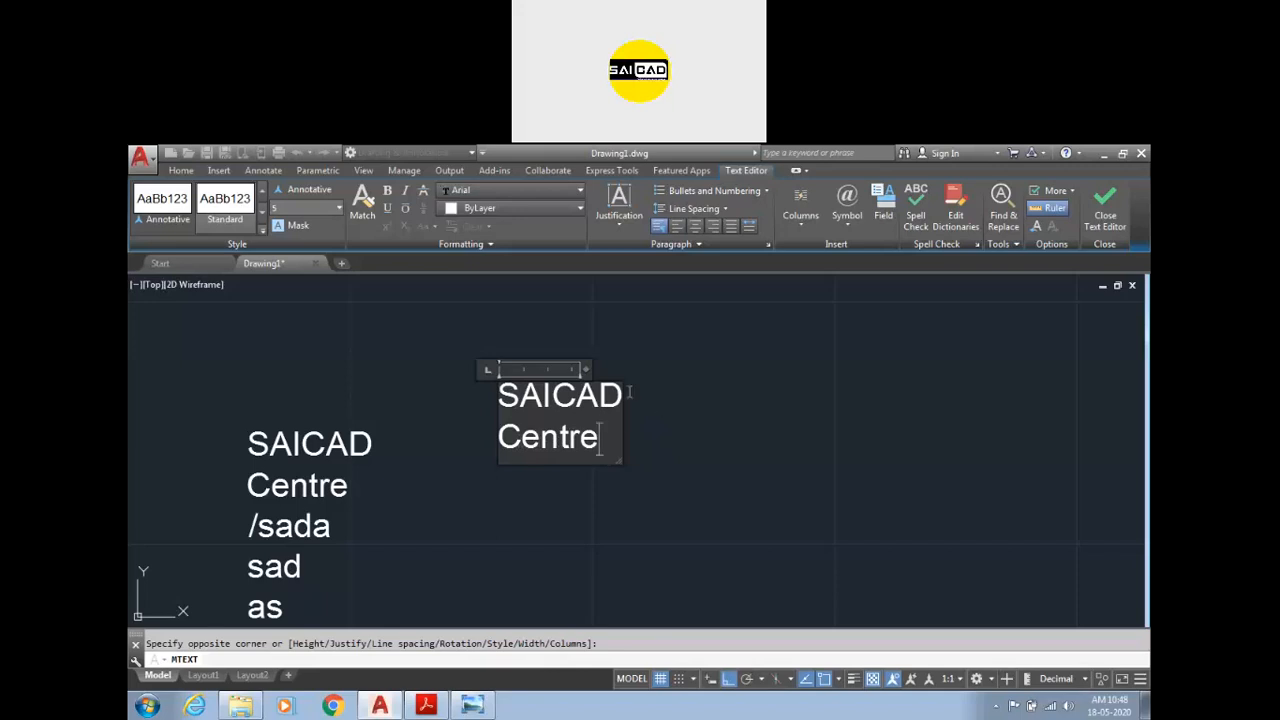
pyautogui.moveTo(587, 370); pyautogui.dragTo(745, 370)
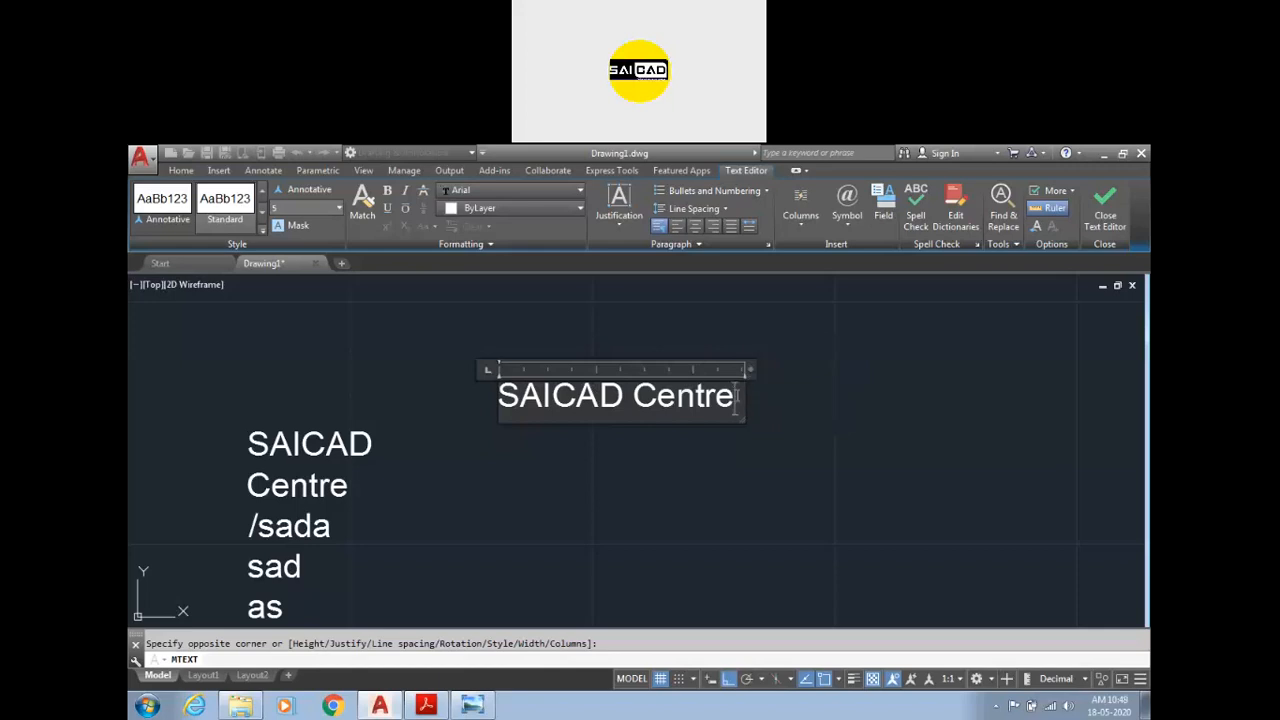
pyautogui.press('Return')
pyautogui.write('samnmdnas')
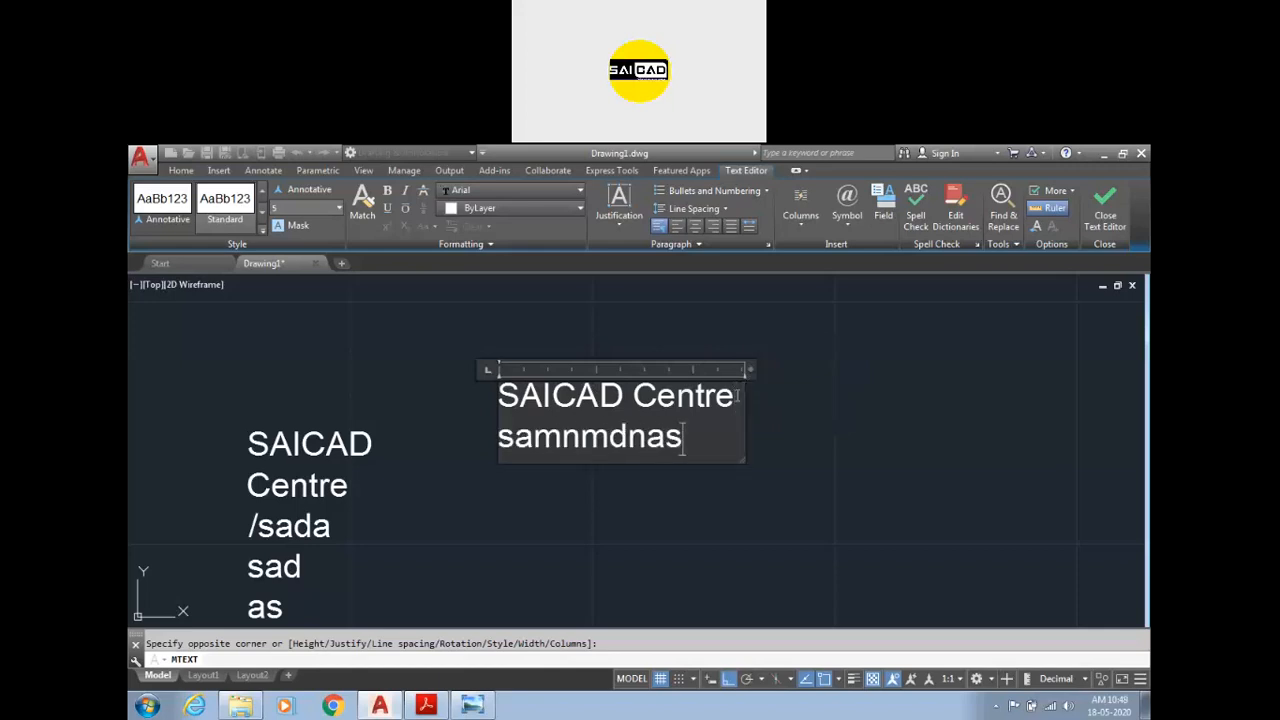
pyautogui.moveTo(749, 370); pyautogui.dragTo(988, 392)
# Step: Add the lines saddasdas, asdasd and asdsad below the first line of the new multiline text
pyautogui.press('Return')
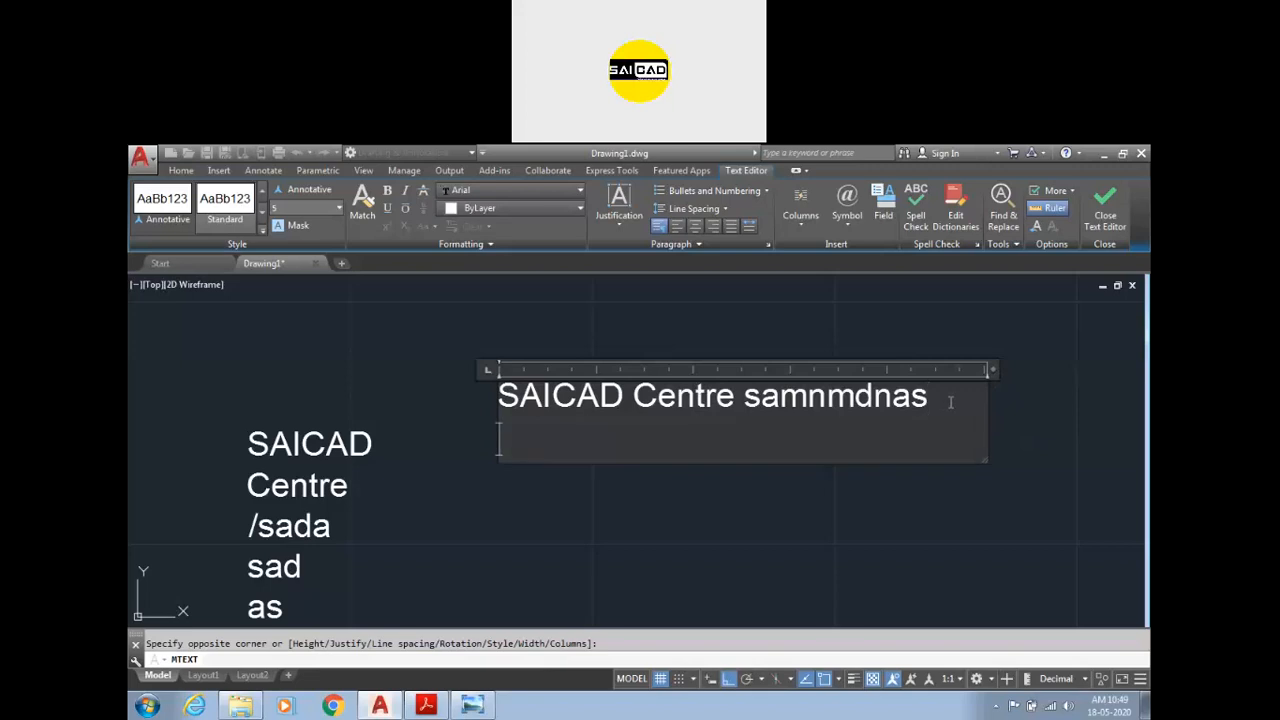
pyautogui.write('saddasdas')
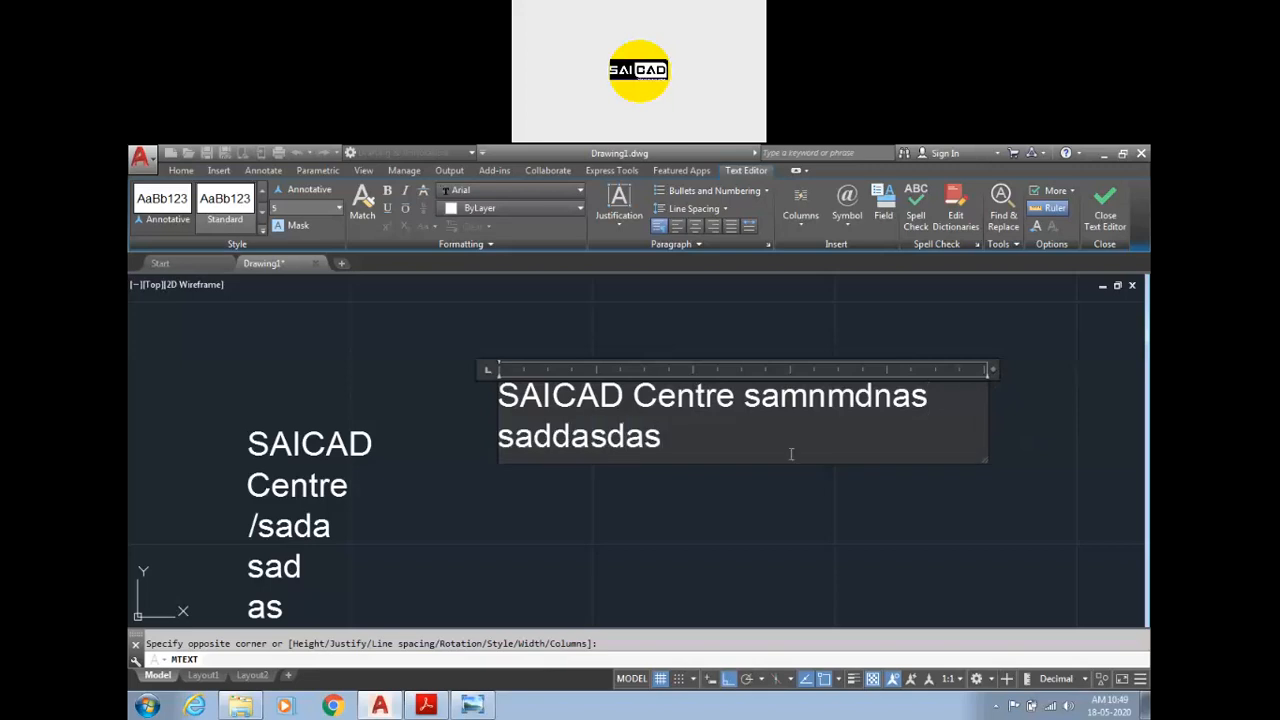
pyautogui.press('Return')
pyautogui.write('asdasd')
pyautogui.press('Return')
pyautogui.write('asdsad')
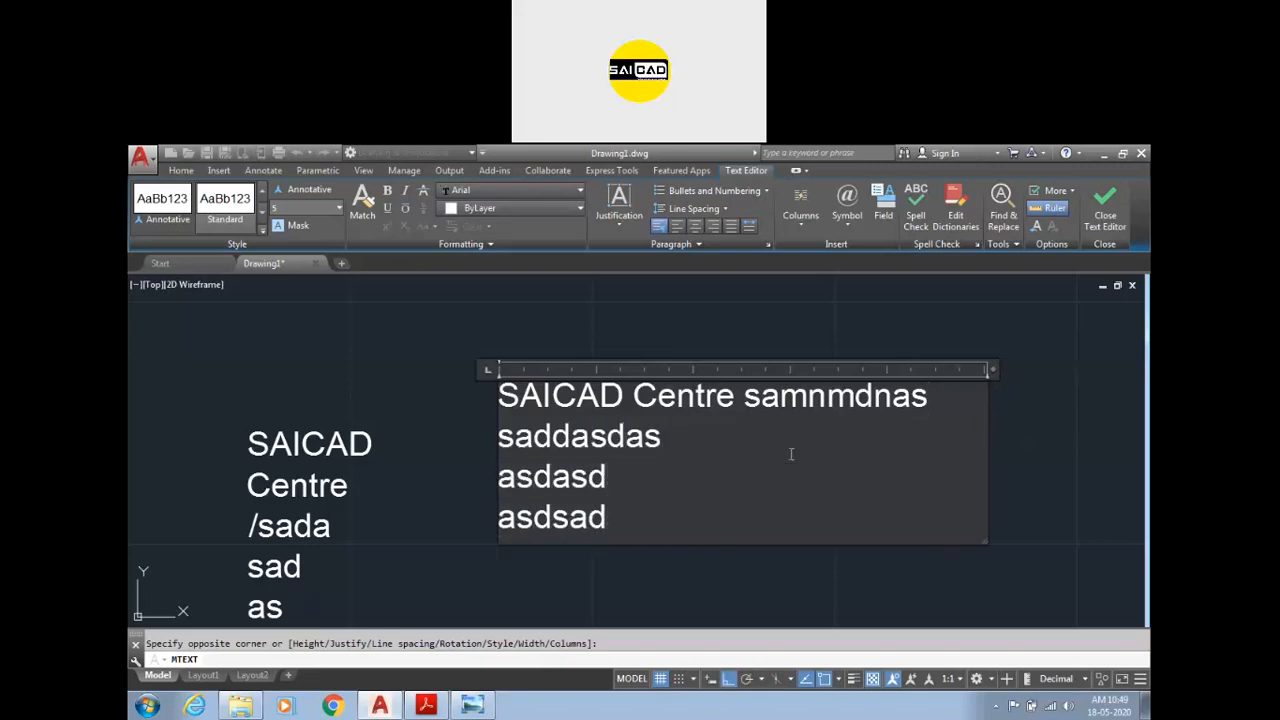
# Step: Set the text height of the last line, asdsad, to 2.5
pyautogui.moveTo(646, 509); pyautogui.dragTo(491, 526)
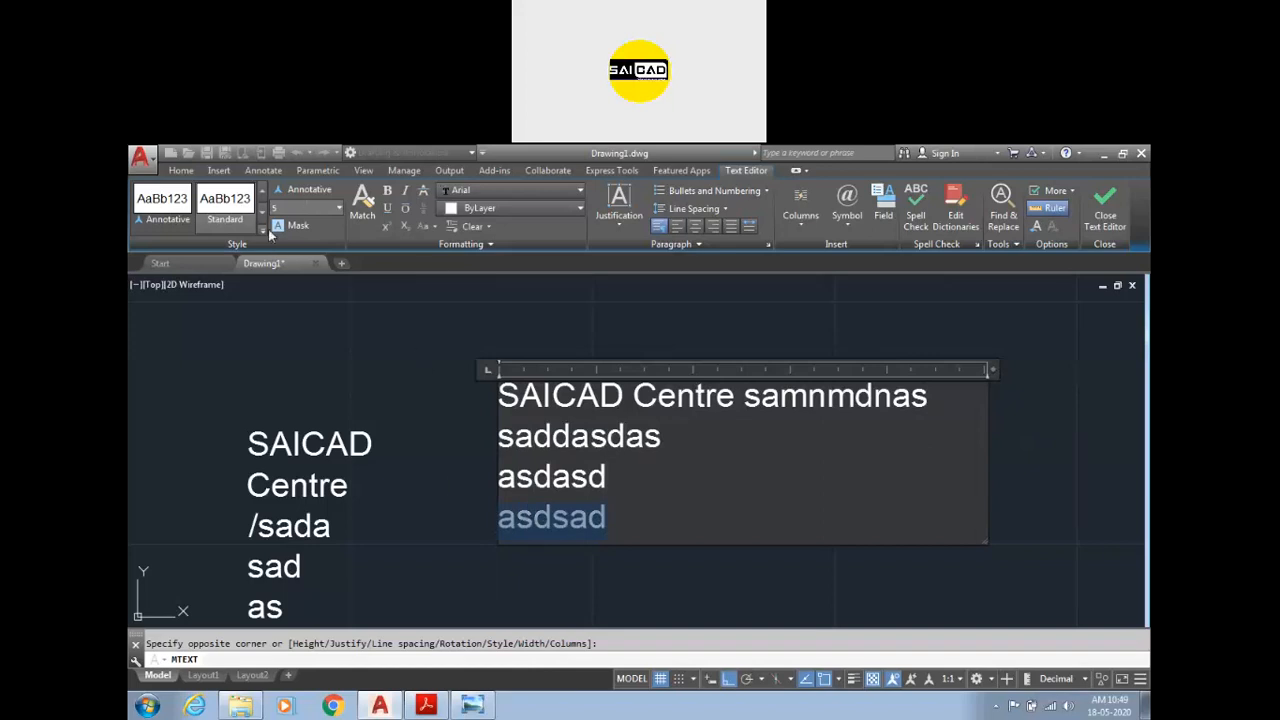
pyautogui.write('2.5')
pyautogui.press('Return')
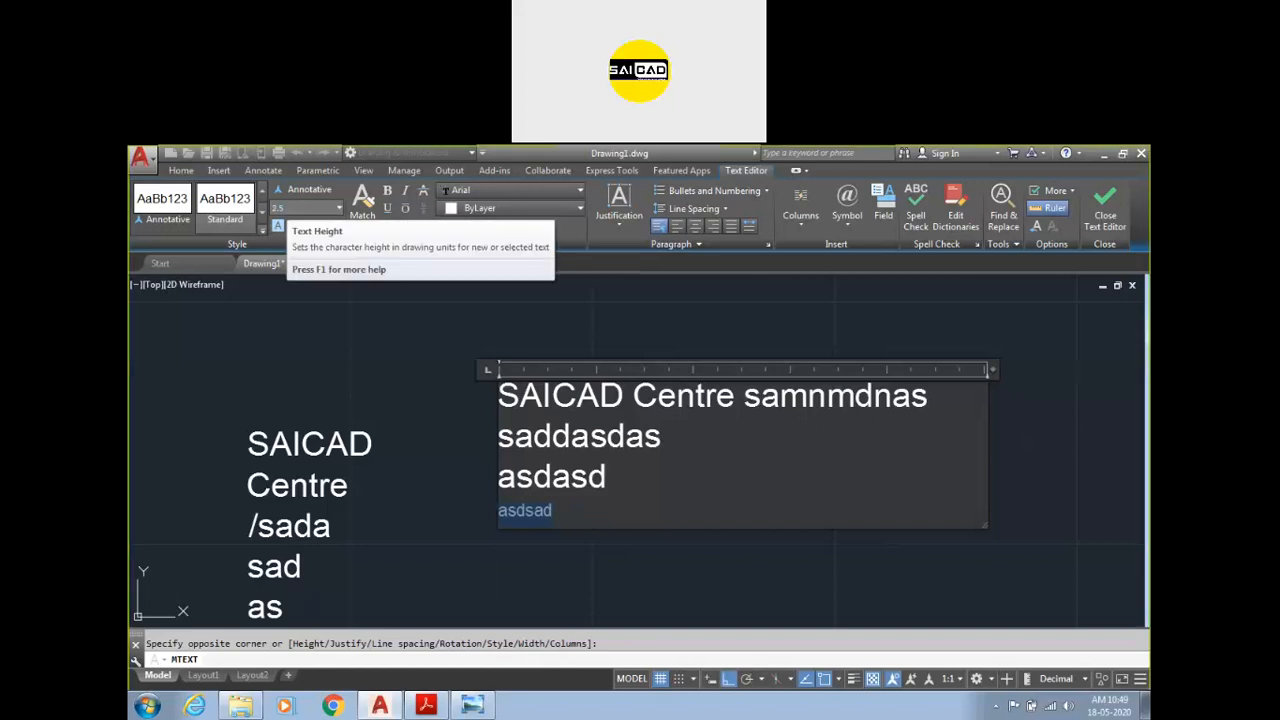
# Step: Apply a background mask with a red fill colour to the new multiline text
pyautogui.click(286, 226)
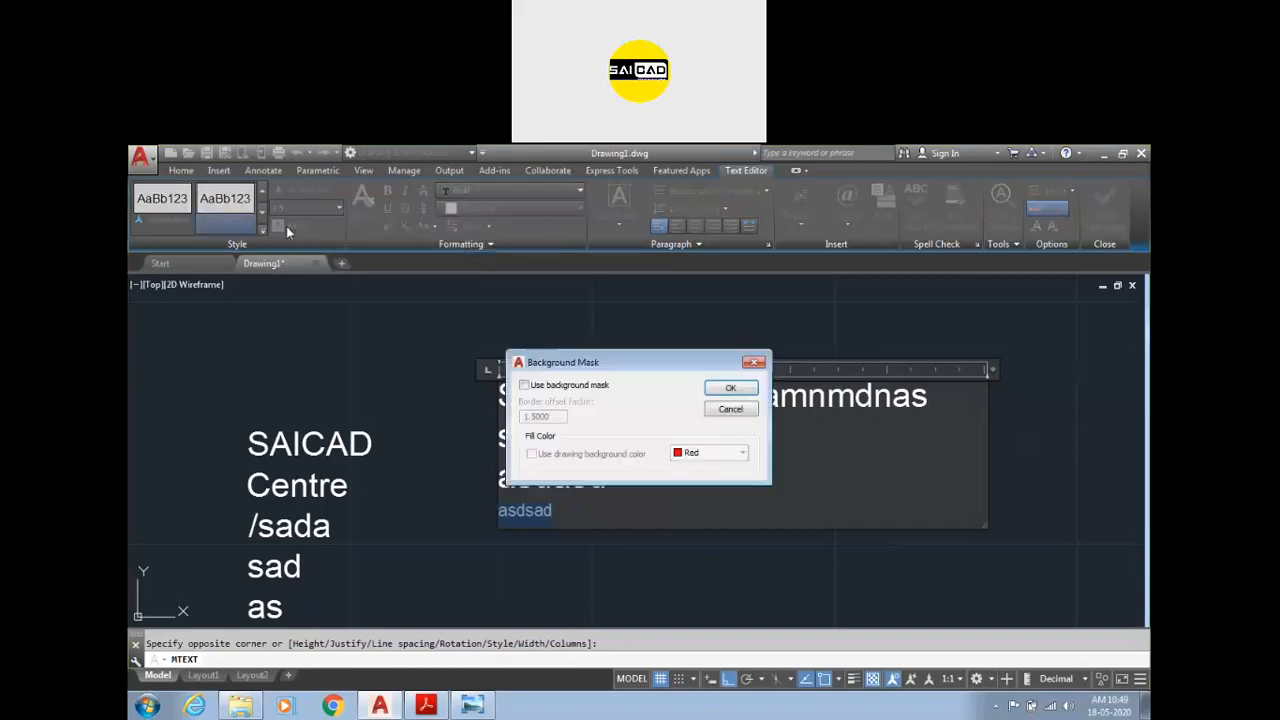
pyautogui.click(553, 388)
pyautogui.click(708, 455)
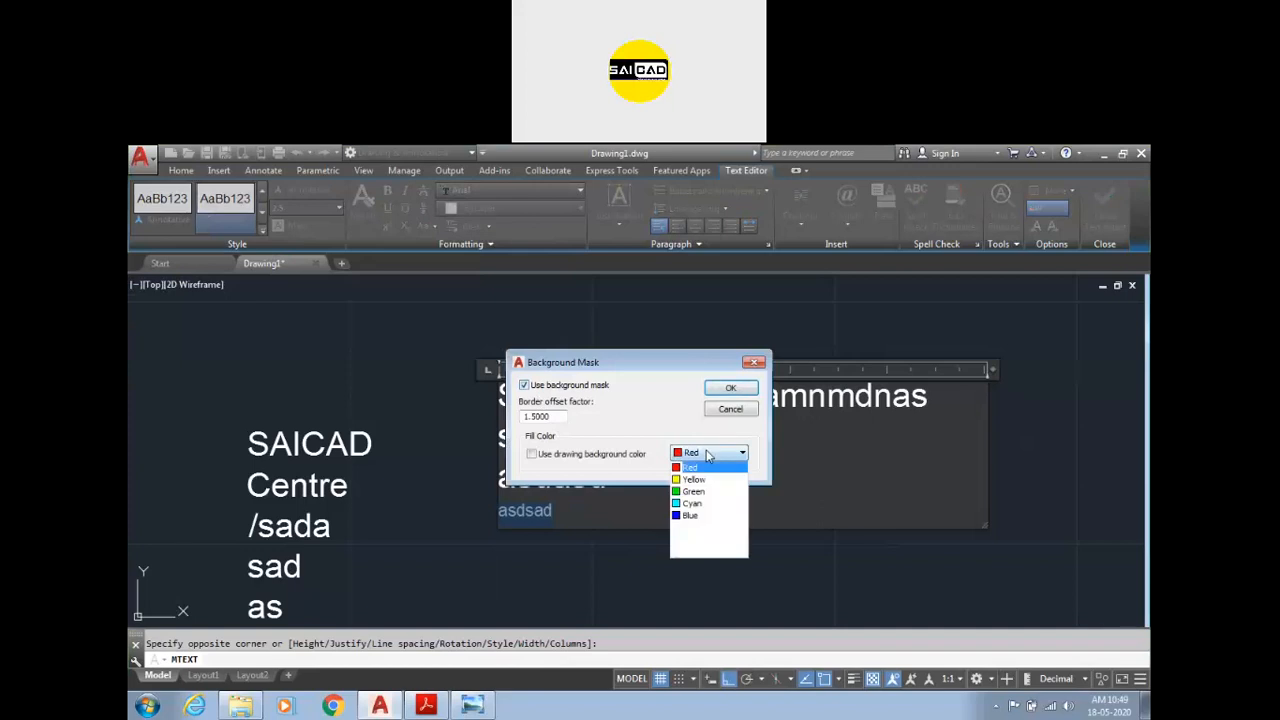
pyautogui.click(706, 469)
pyautogui.click(730, 388)
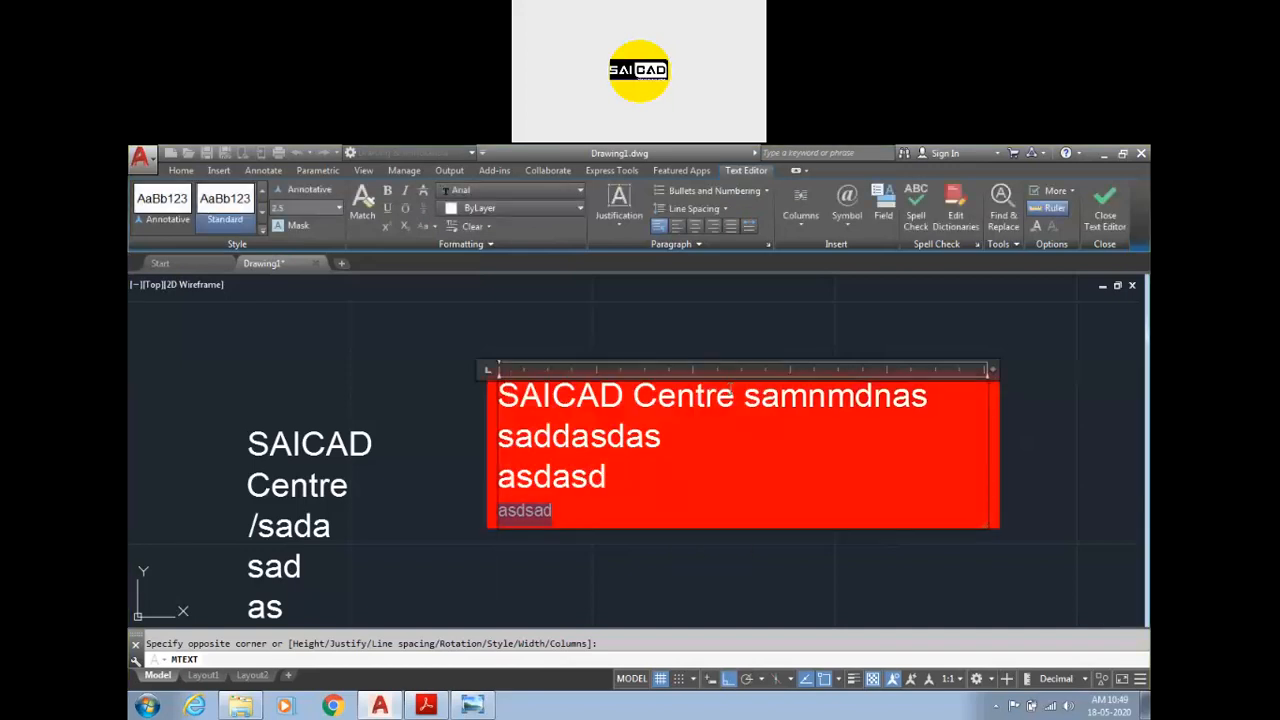
pyautogui.click(625, 481)
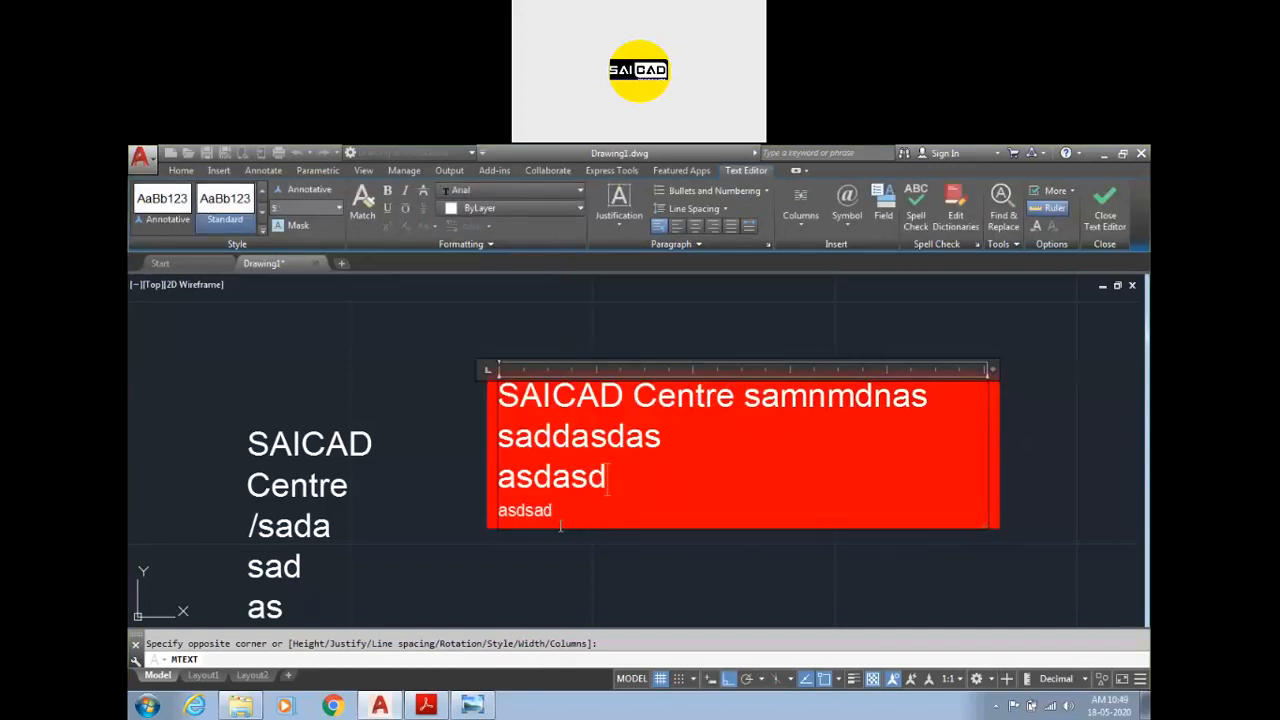
# Step: Format the line asdsad as bold, italic, underlined, overlined and struck through, trying superscript on it and switching that off again
pyautogui.moveTo(552, 512); pyautogui.dragTo(491, 512)
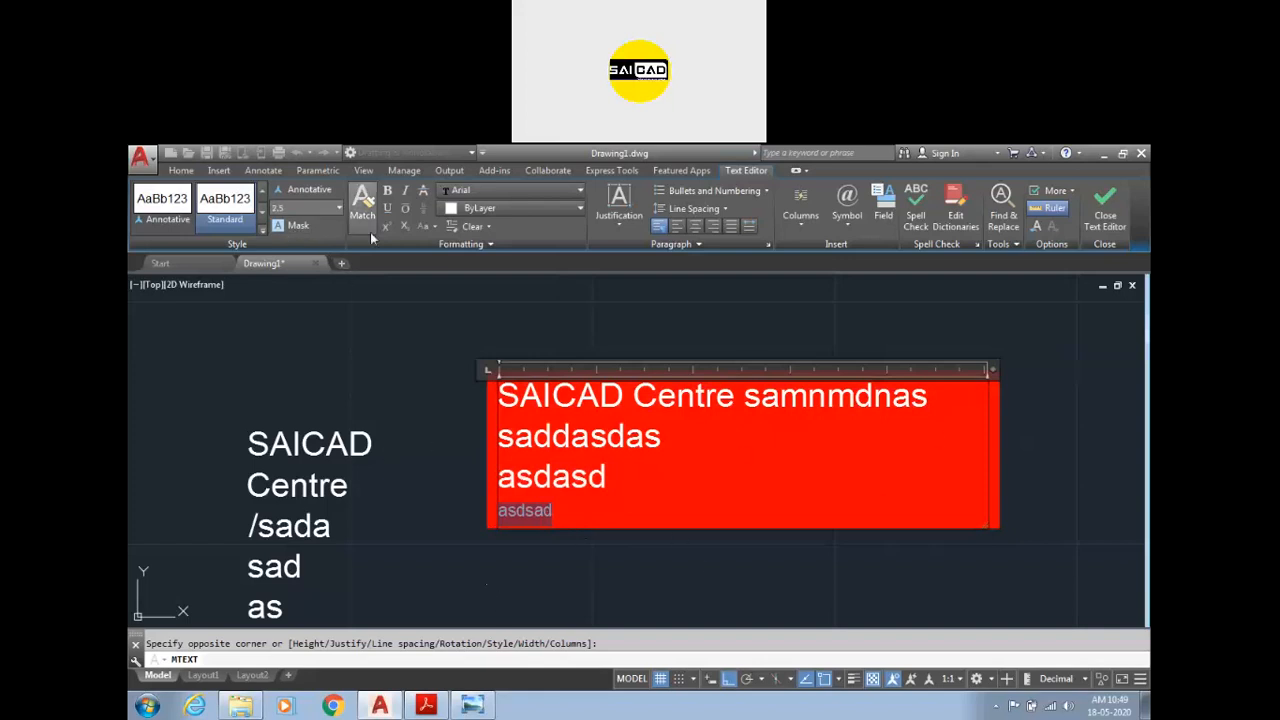
pyautogui.click(388, 191)
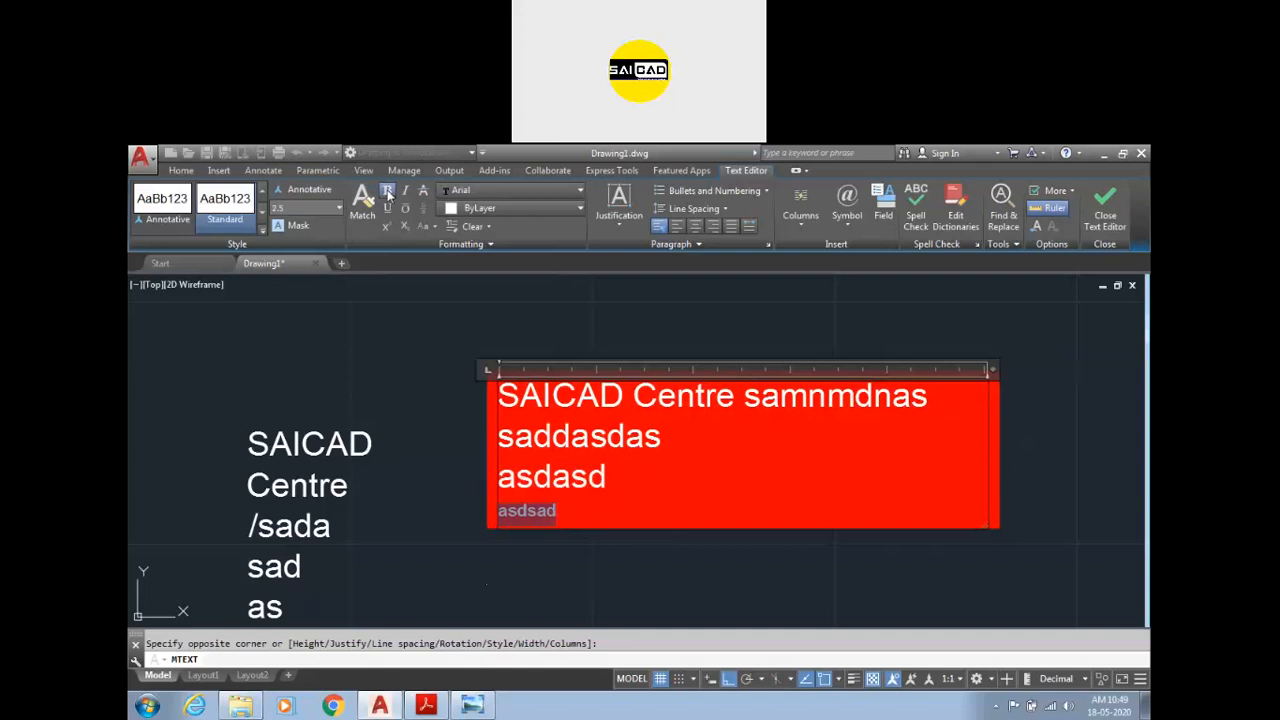
pyautogui.click(401, 192)
pyautogui.click(387, 208)
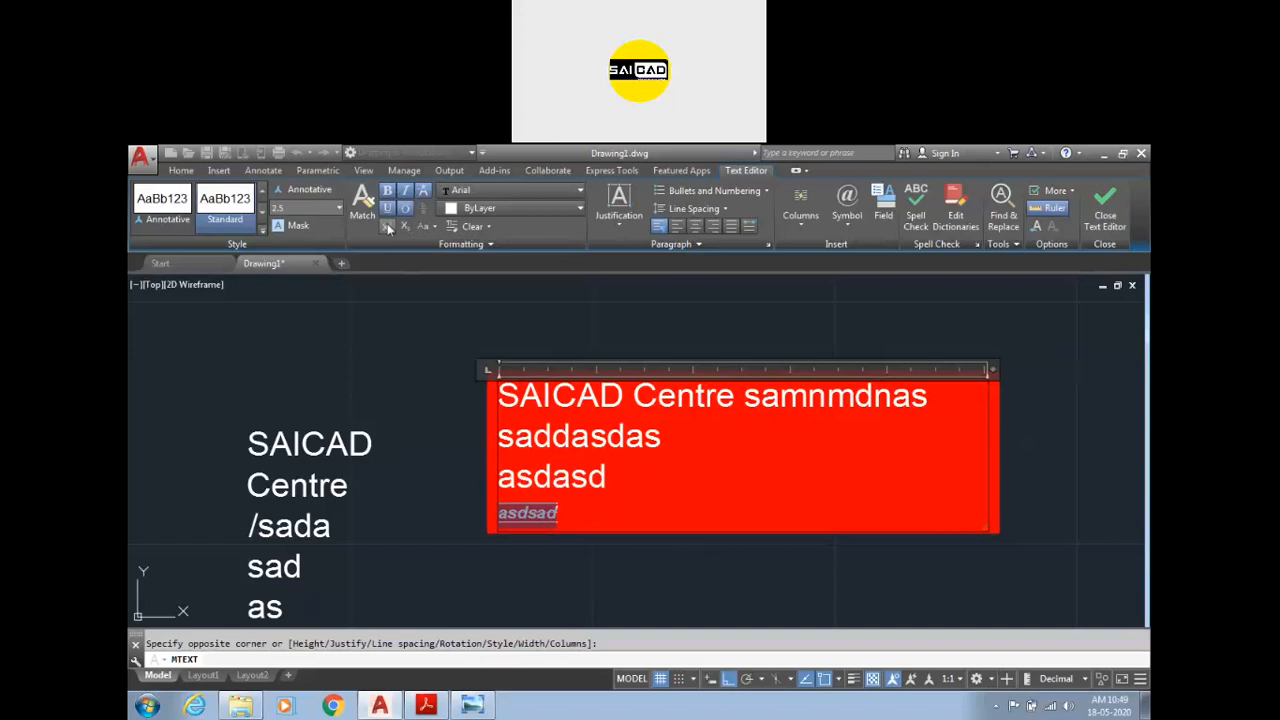
pyautogui.click(389, 226)
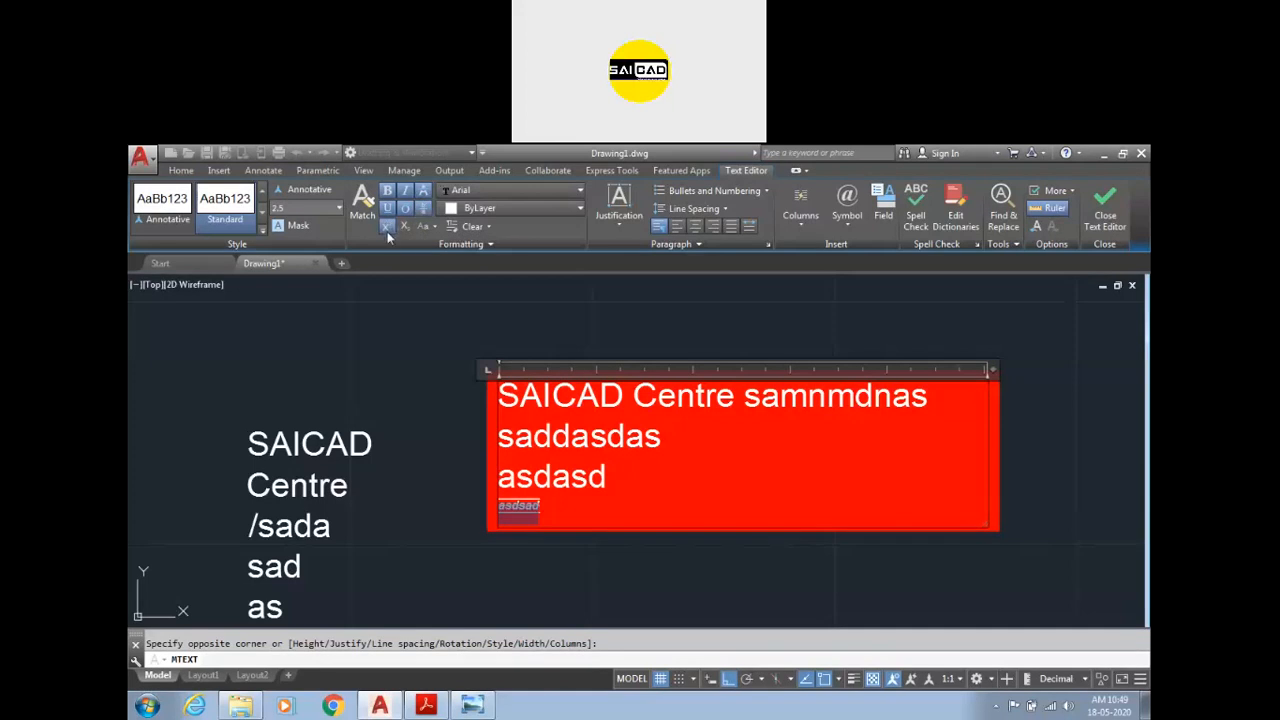
pyautogui.click(387, 228)
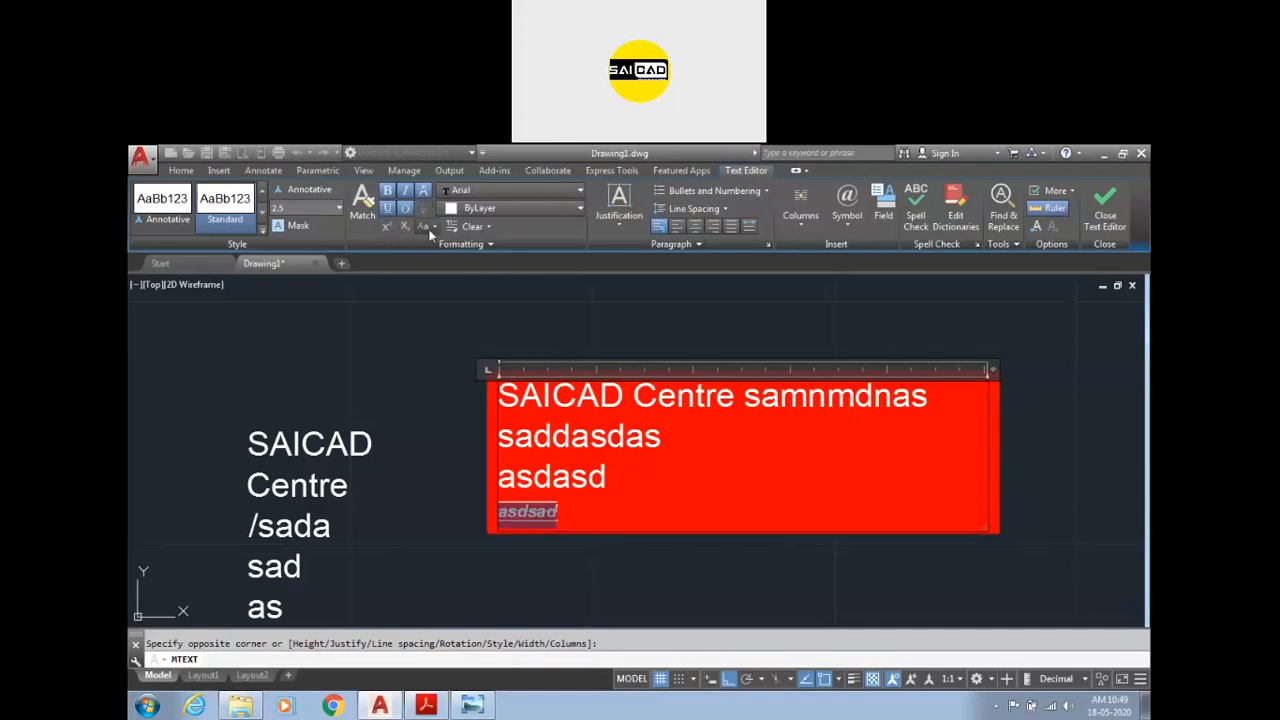
# Step: Change the line asdsad to uppercase and set its font to BatangChe
pyautogui.click(431, 230)
pyautogui.click(431, 254)
pyautogui.click(428, 227)
pyautogui.click(499, 190)
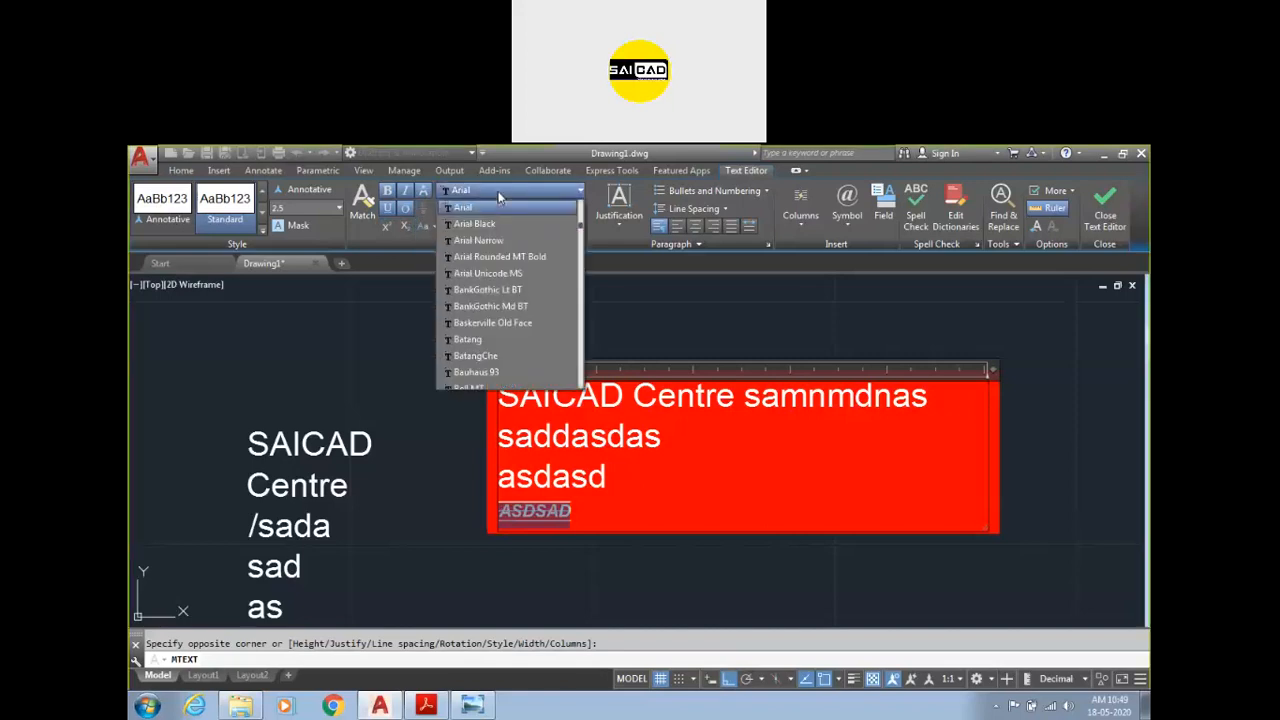
pyautogui.click(488, 356)
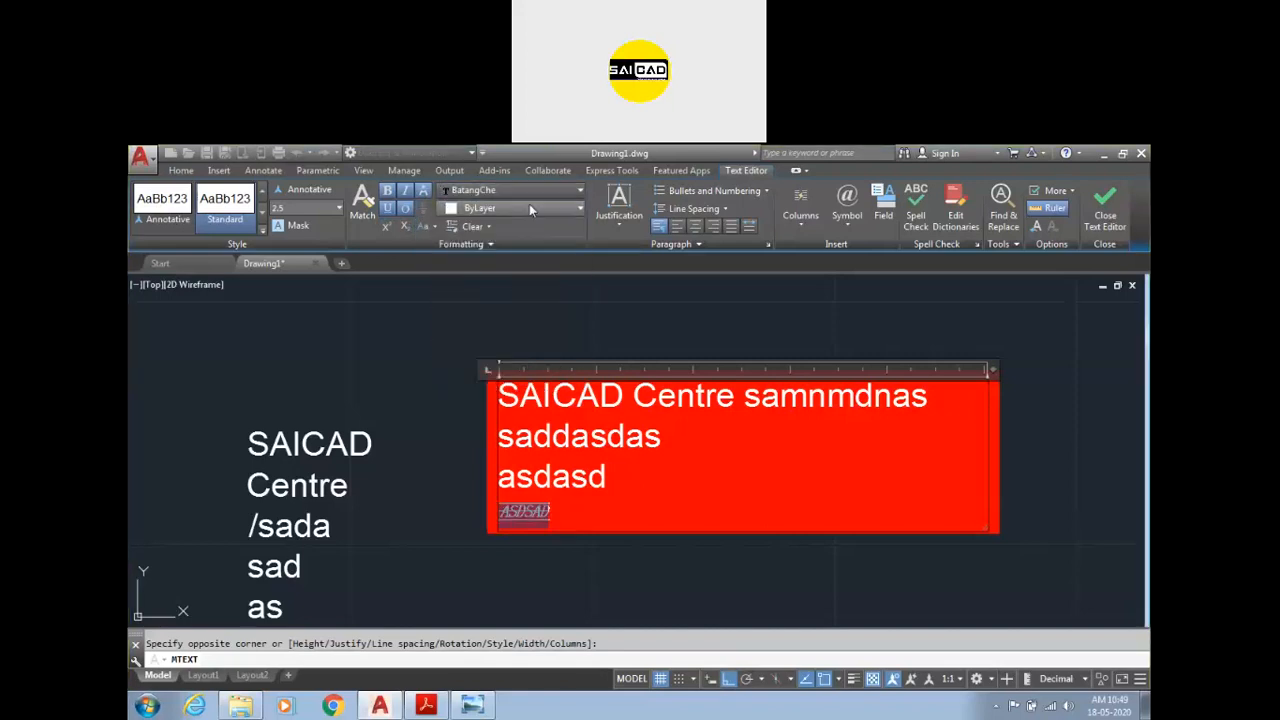
pyautogui.click(485, 227)
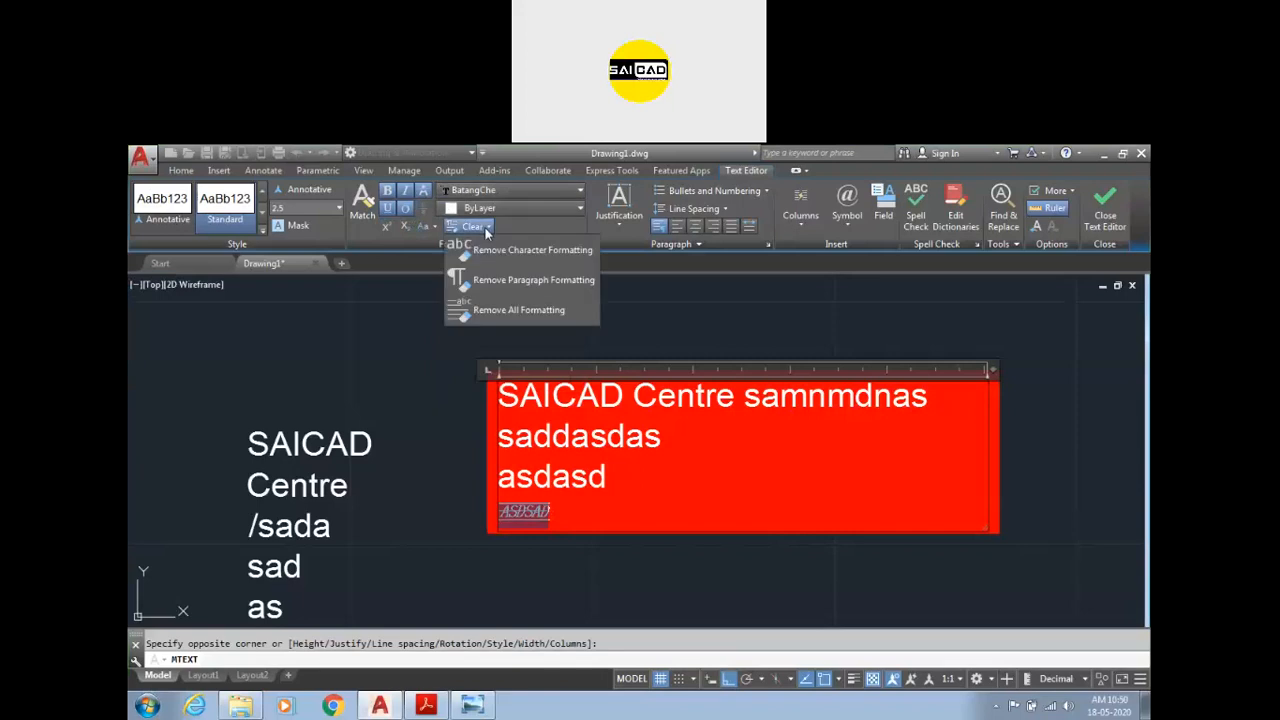
pyautogui.click(621, 242)
pyautogui.click(620, 220)
pyautogui.click(628, 226)
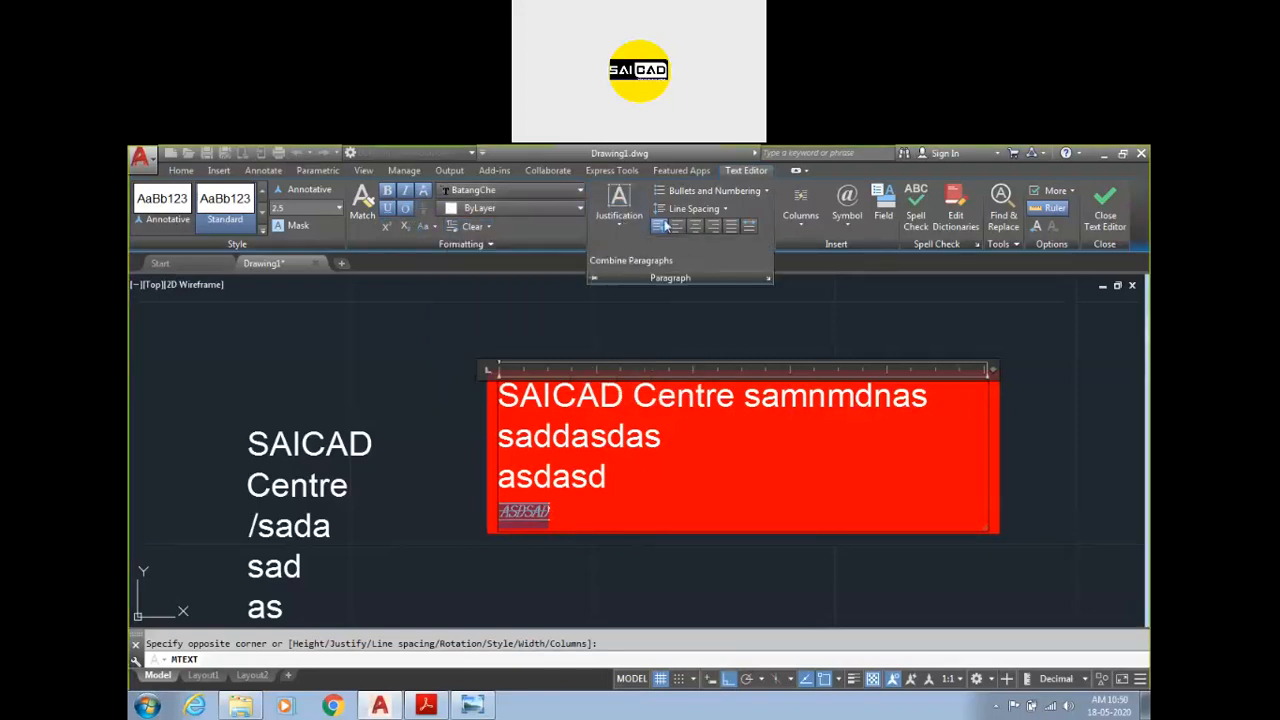
# Step: Try centre, justified and right paragraph alignment on the last line, settle on left alignment, and view the justification options
pyautogui.click(694, 228)
pyautogui.click(730, 228)
pyautogui.click(714, 230)
pyautogui.click(695, 229)
pyautogui.click(675, 230)
pyautogui.click(624, 222)
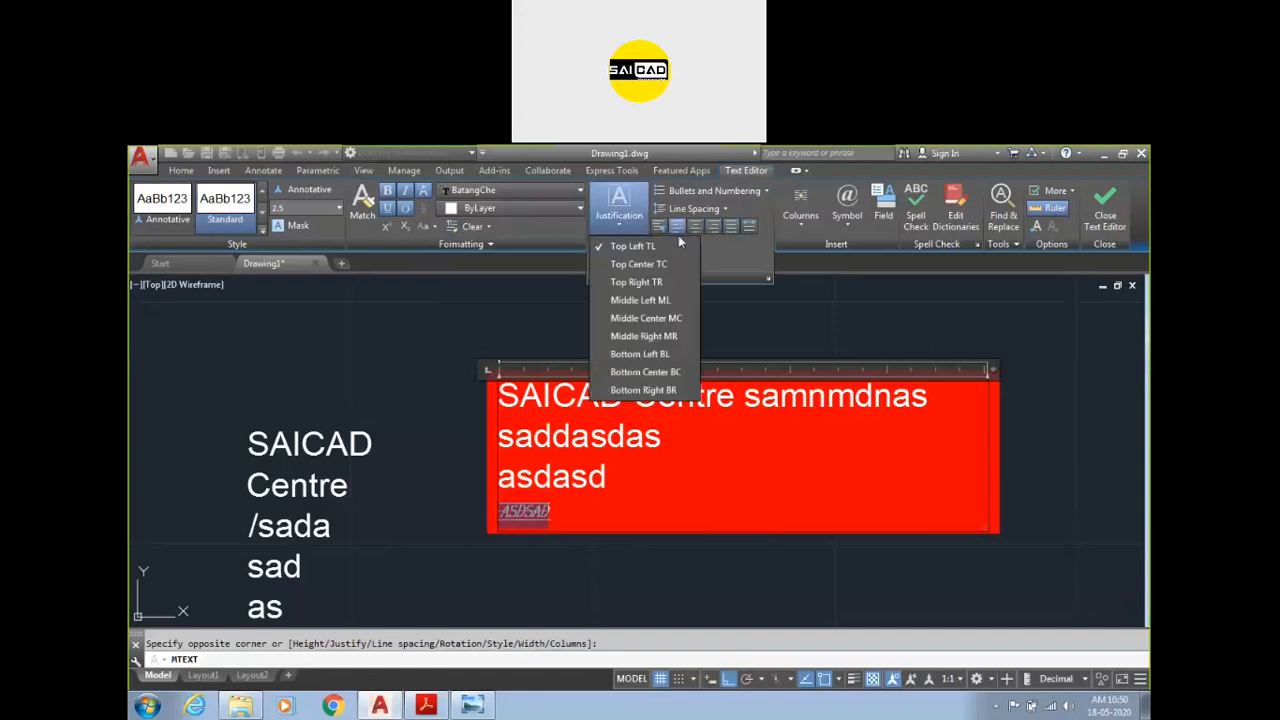
pyautogui.click(908, 333)
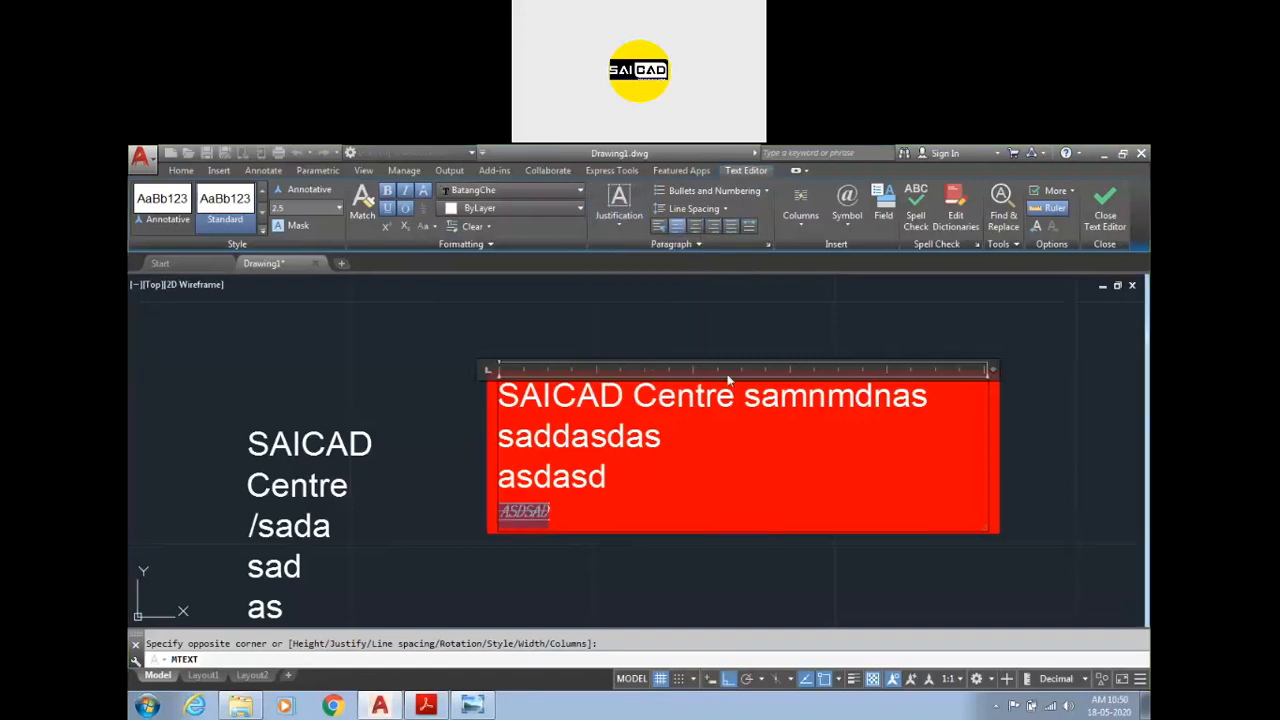
# Step: Append a percent sign and a diameter symbol to the end of the line ASDSAD
pyautogui.click(590, 519)
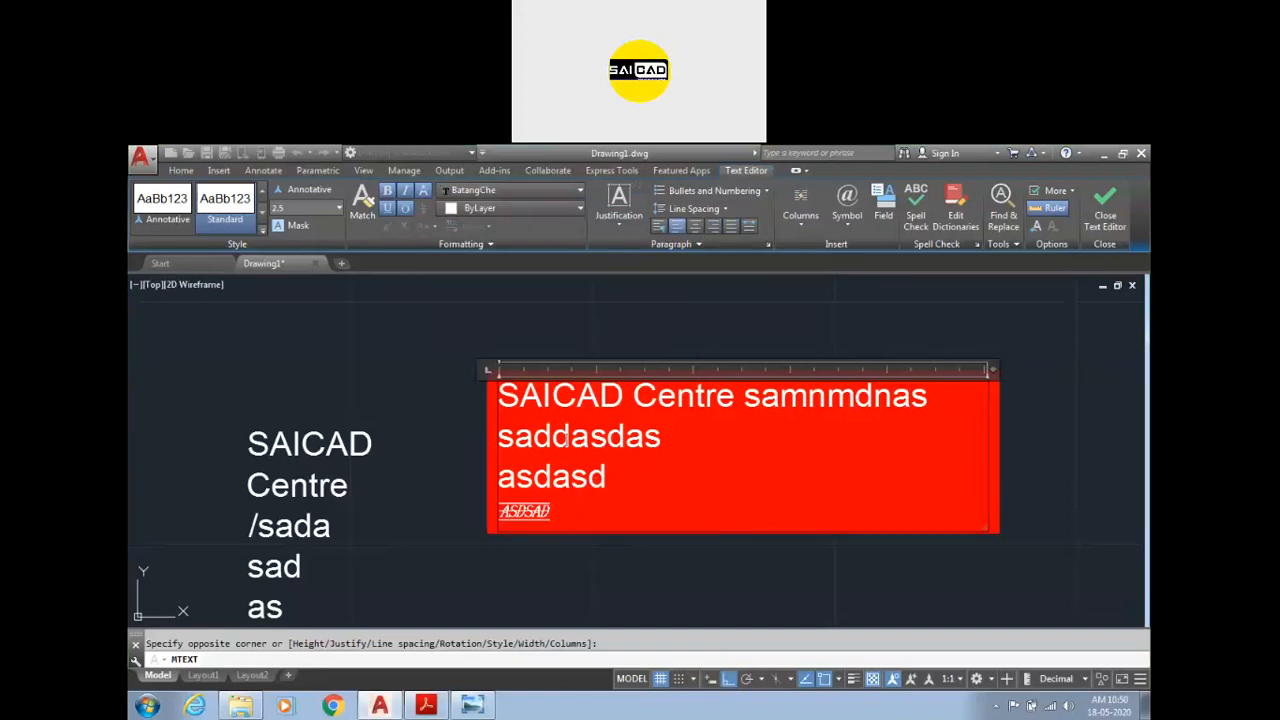
pyautogui.write('%')
pyautogui.click(848, 215)
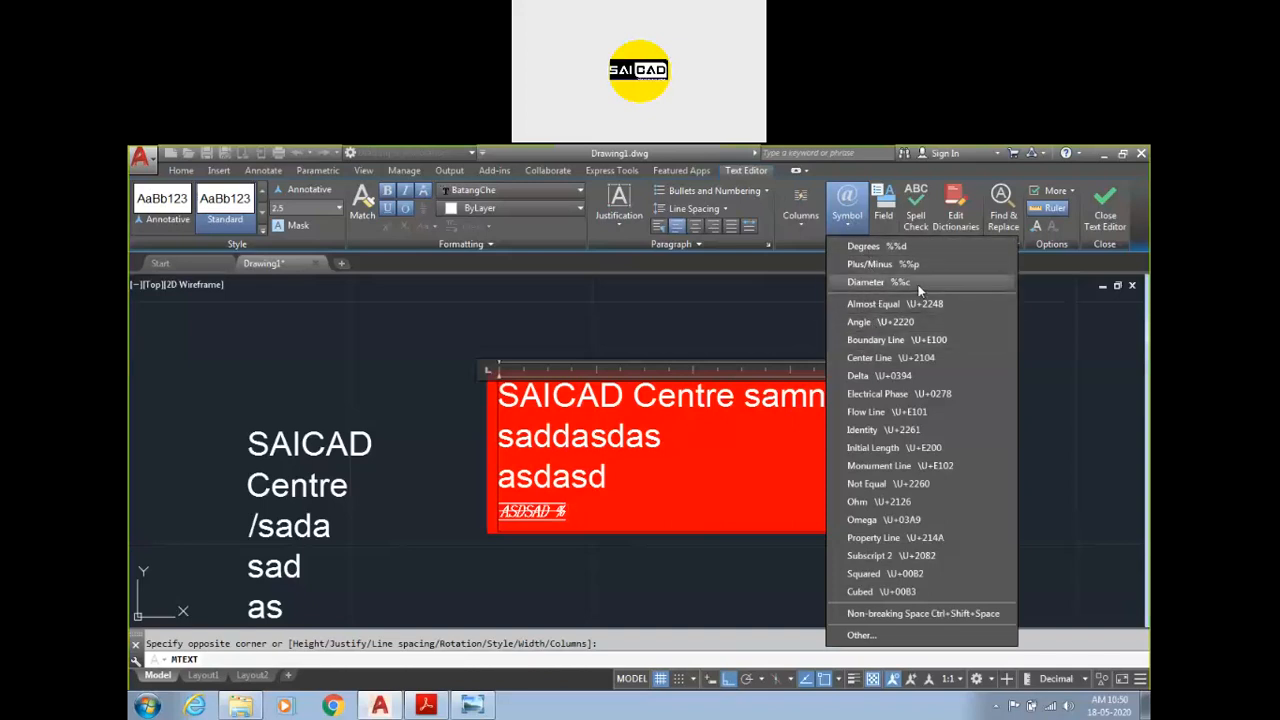
pyautogui.click(867, 282)
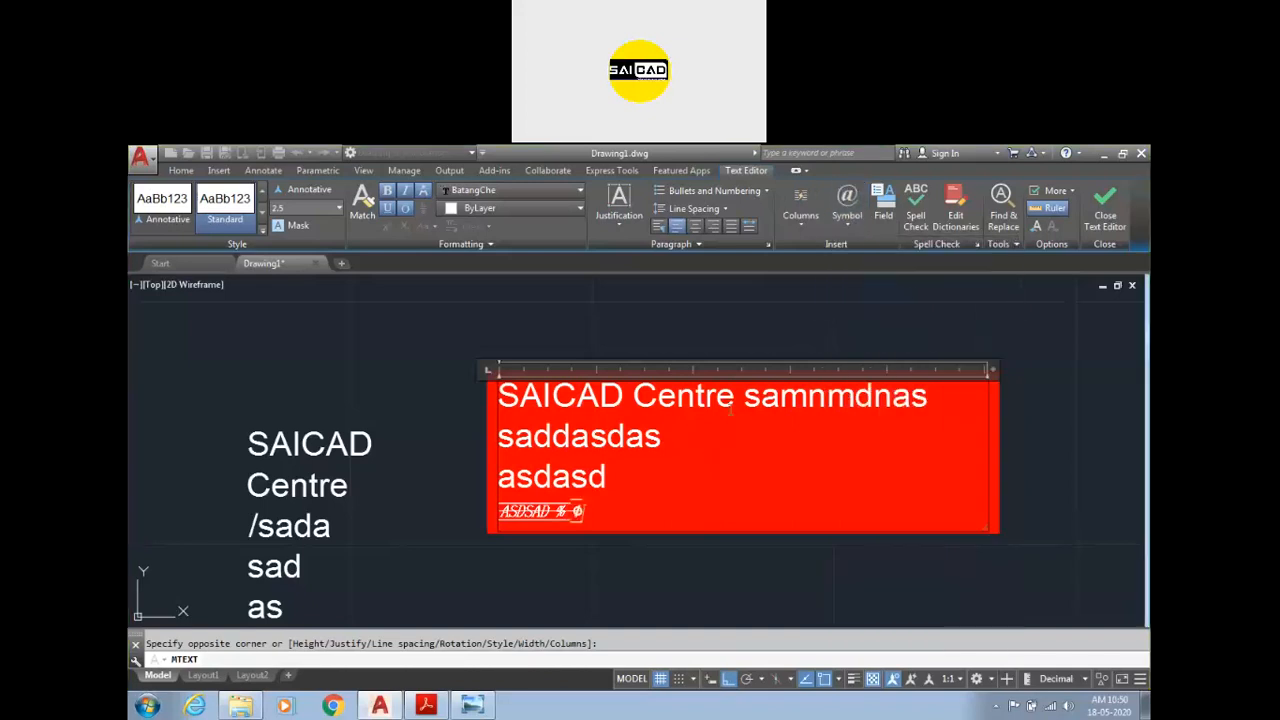
# Step: Append degree, diameter, degree and plus/minus symbols to the end of the ASDSAD line and finish editing the text
pyautogui.click(846, 205)
pyautogui.click(858, 246)
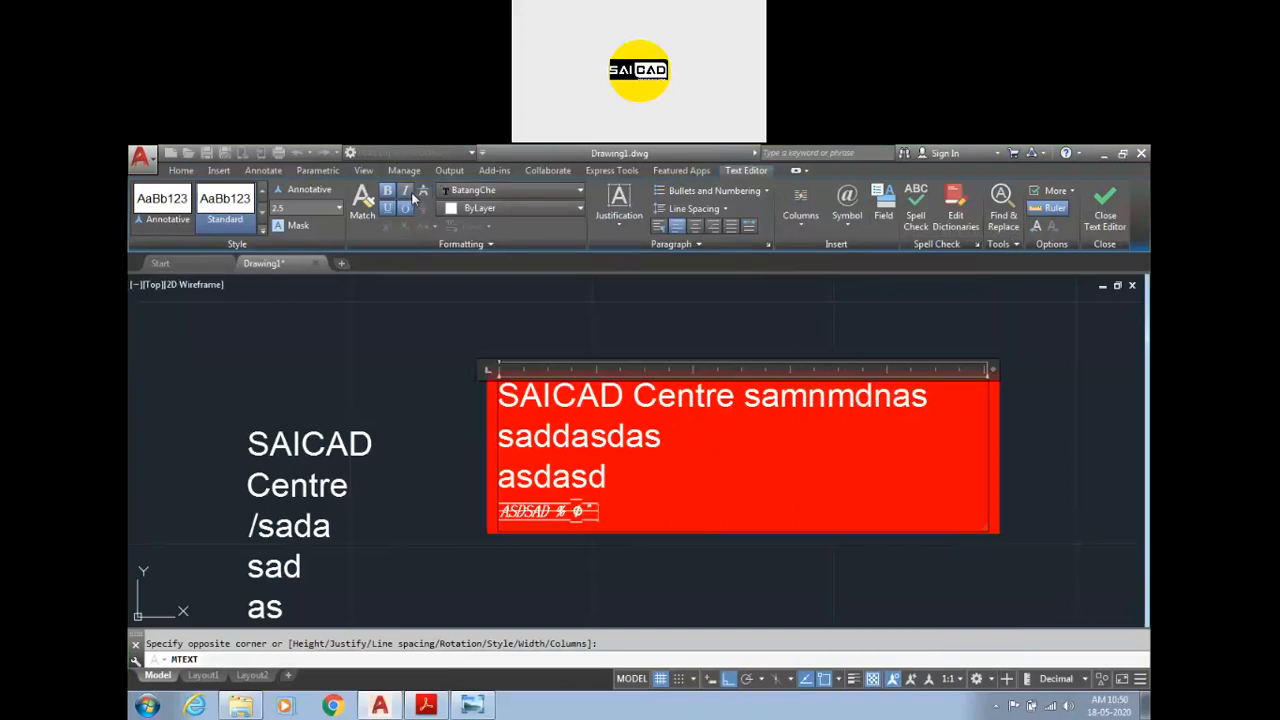
pyautogui.click(846, 205)
pyautogui.click(866, 284)
pyautogui.click(846, 205)
pyautogui.click(860, 222)
pyautogui.click(866, 230)
pyautogui.click(871, 267)
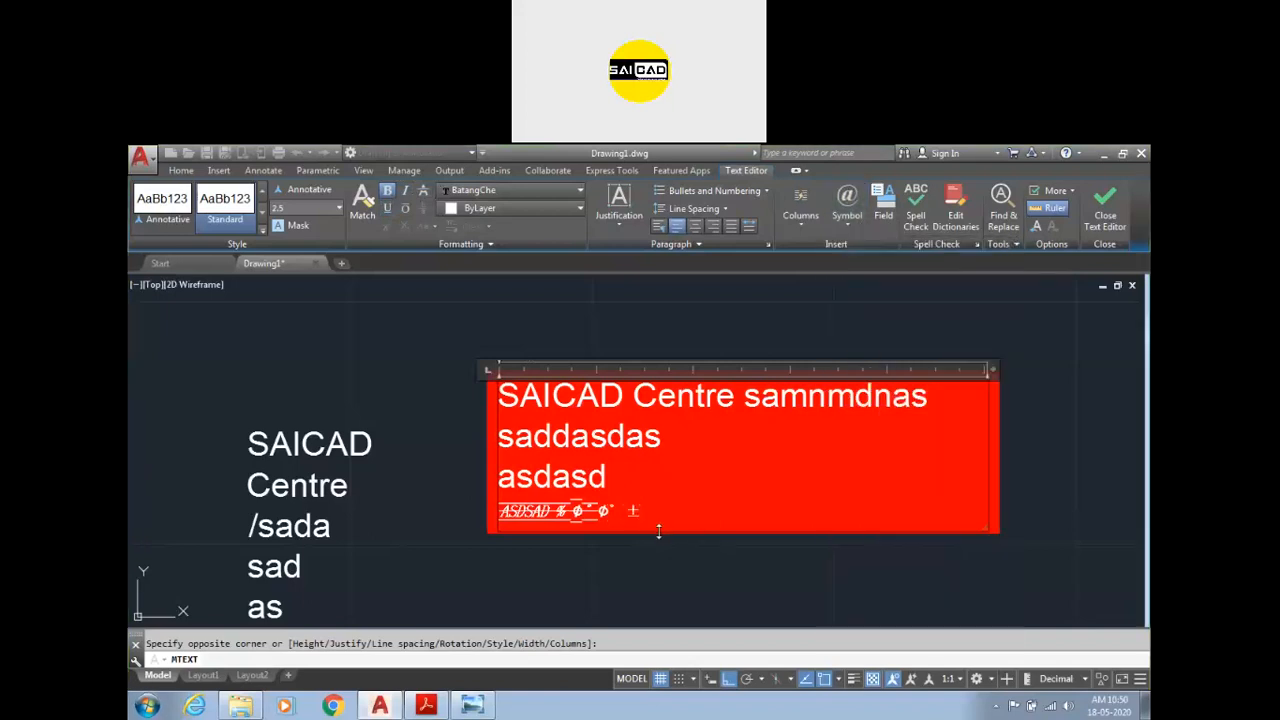
pyautogui.scroll(5, 659, 531)
pyautogui.scroll(-7, 594, 500)
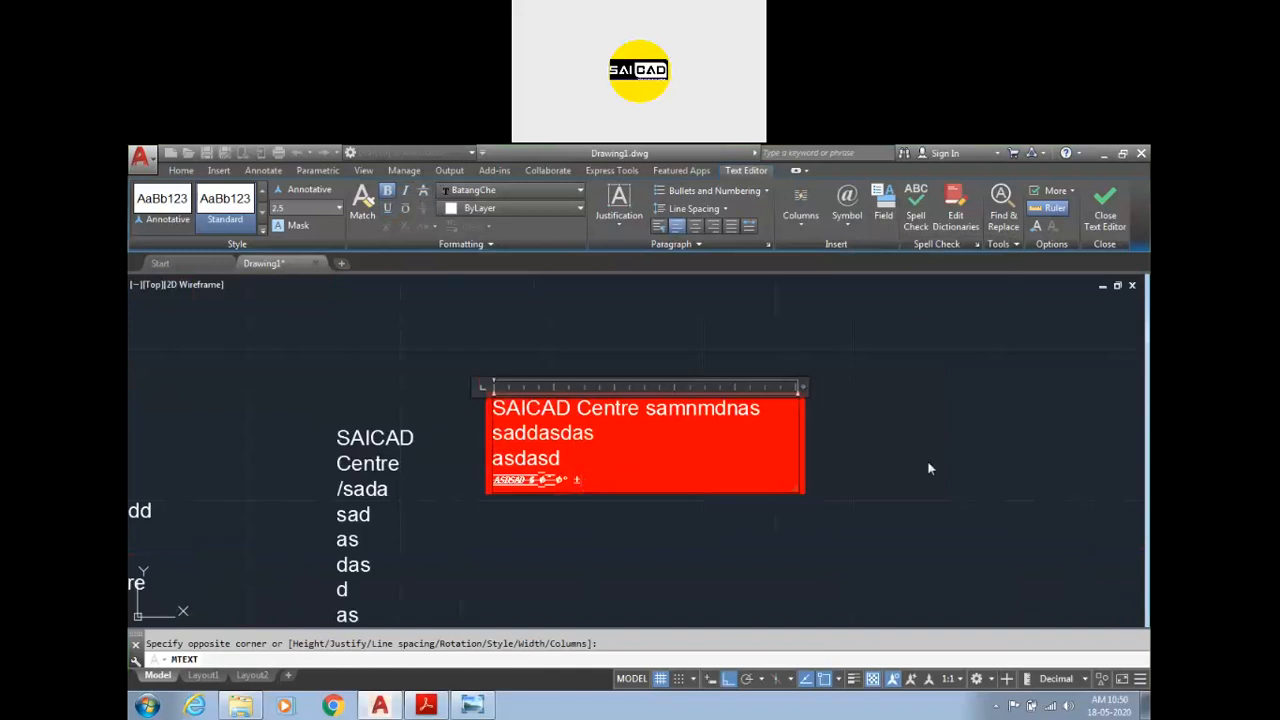
pyautogui.click(947, 383)
pyautogui.scroll(6, 545, 478)
pyautogui.press('Escape')
# Step: Select the red-masked multiline text, reopen it for editing and leave it without changing anything
pyautogui.scroll(-8, 545, 470)
pyautogui.click(747, 544)
pyautogui.click(642, 452)
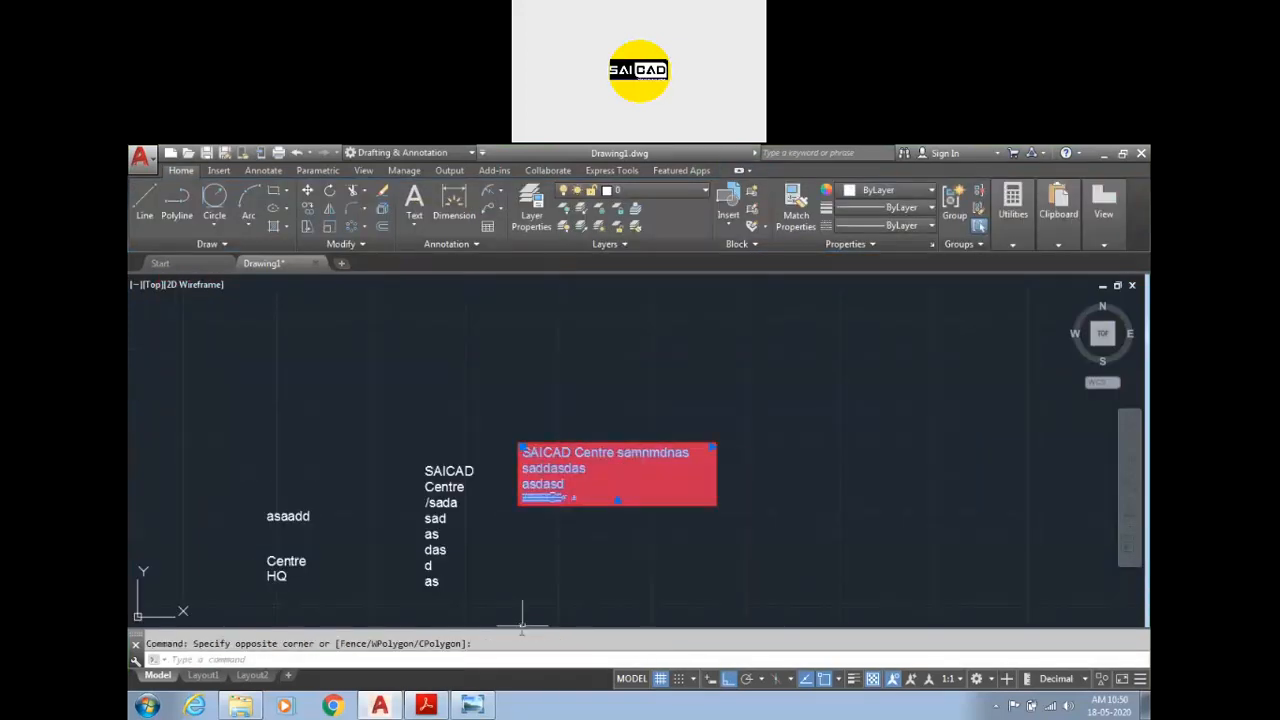
pyautogui.doubleClick(585, 458)
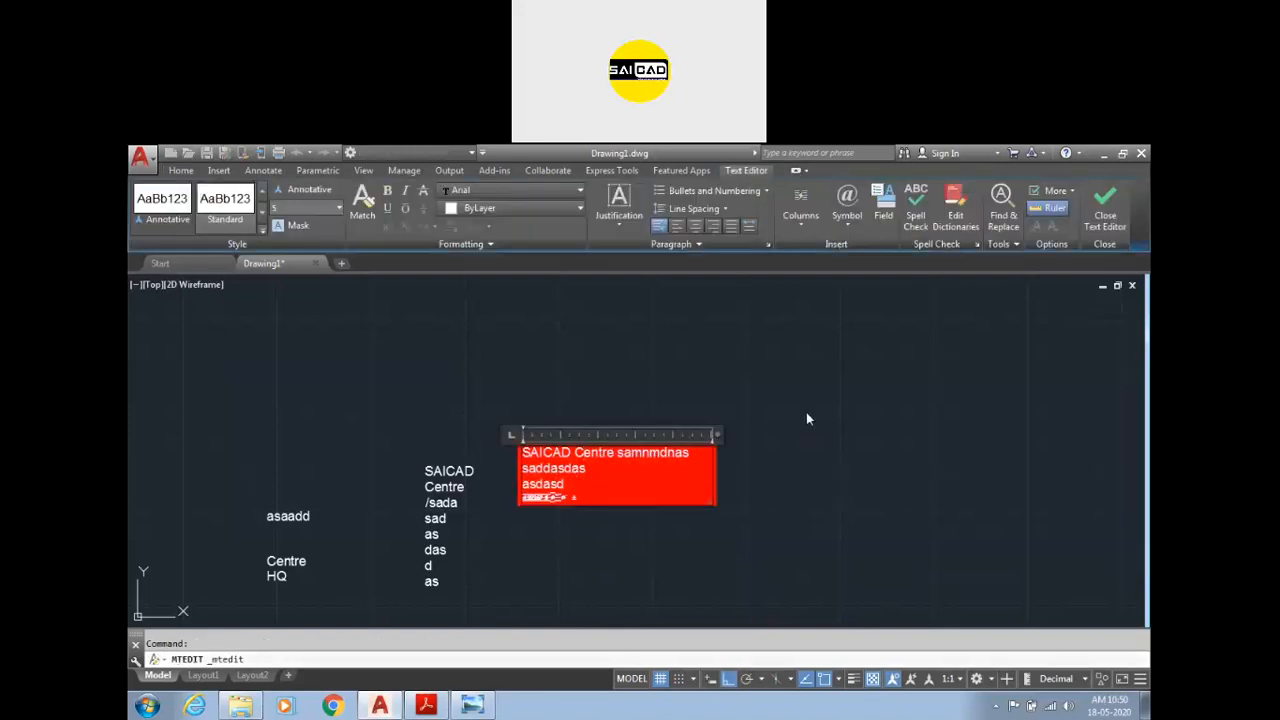
pyautogui.press('Escape')
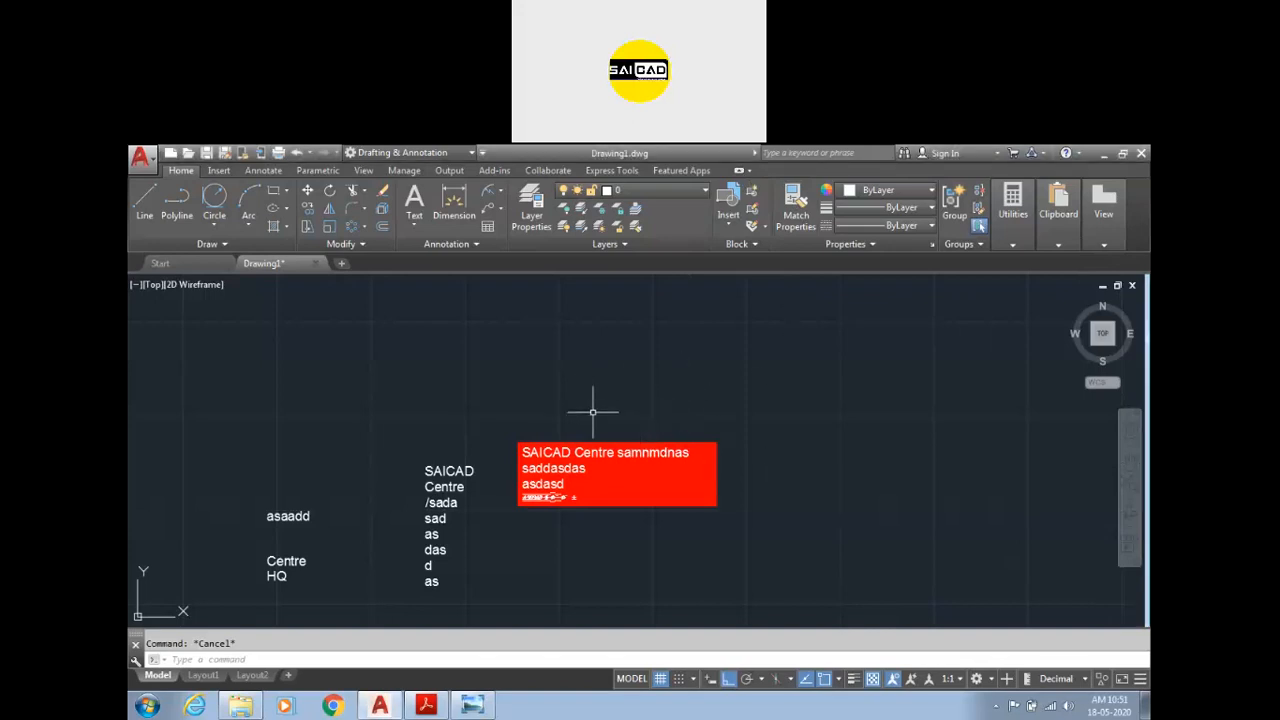
# Step: Erase all the sample single-line and multiline texts from the drawing
pyautogui.scroll(-4, 594, 422)
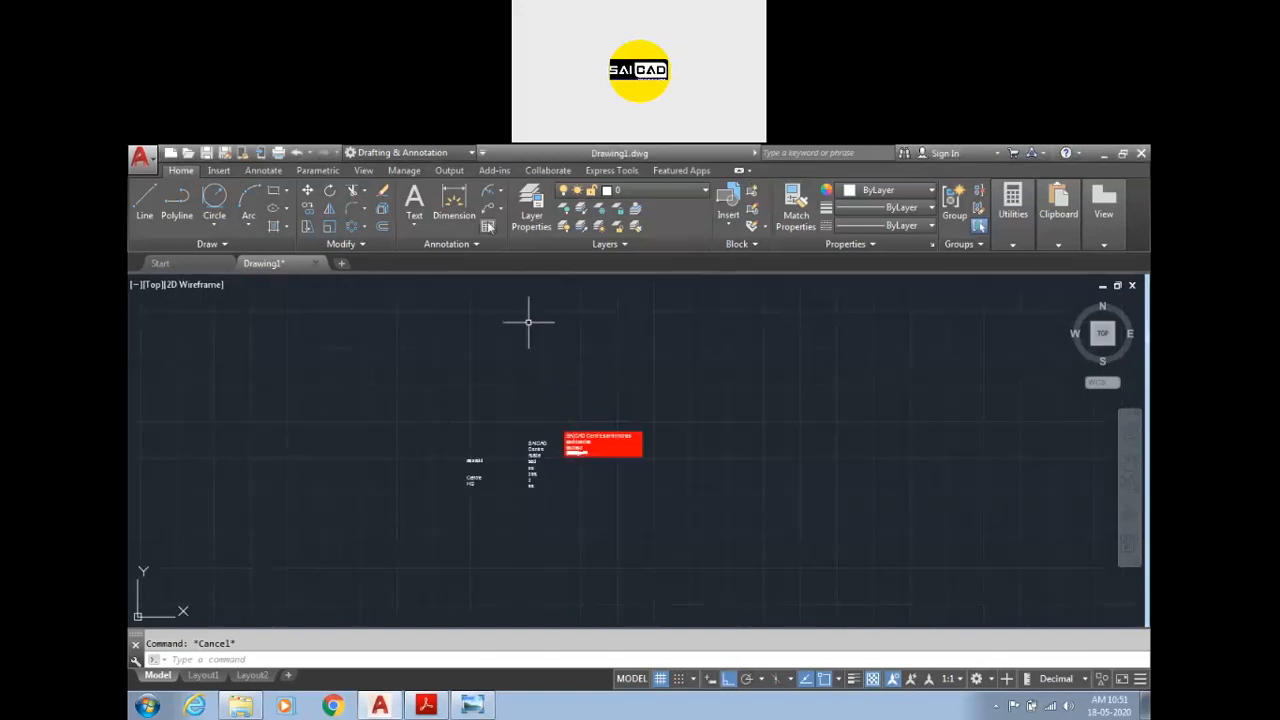
pyautogui.click(669, 404)
pyautogui.click(396, 543)
pyautogui.press('Delete')
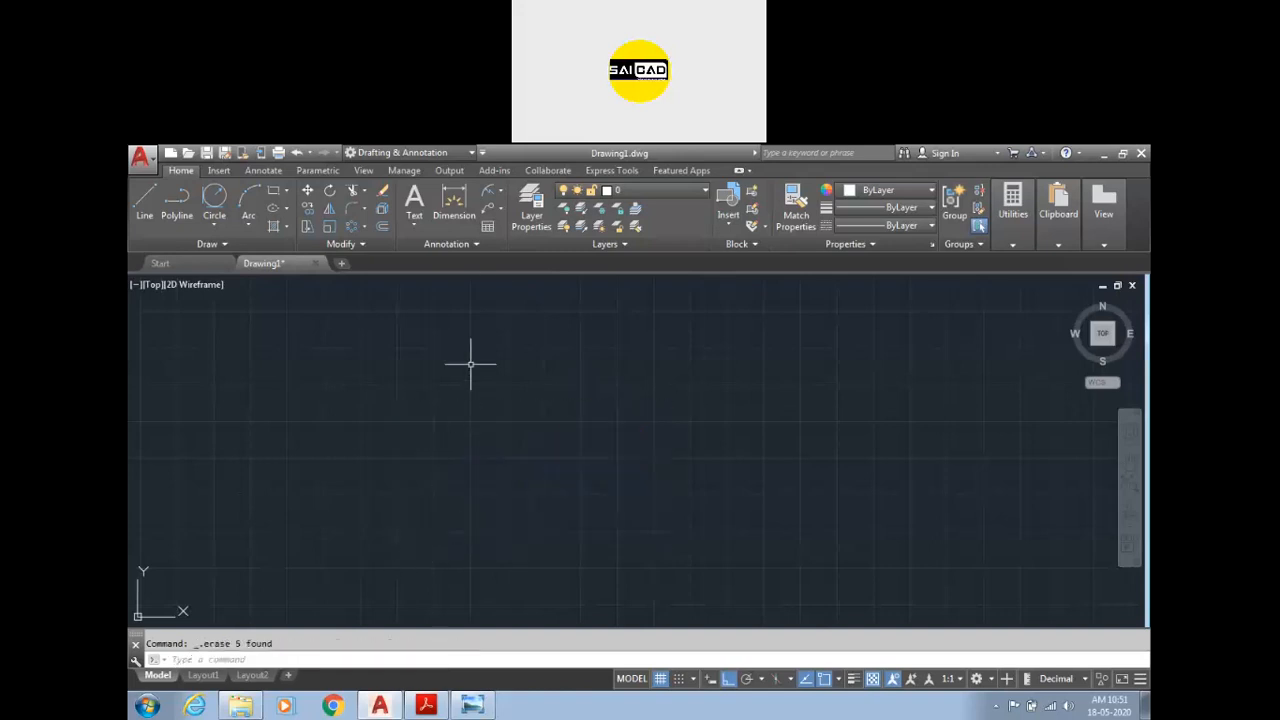
# Step: Undo the erasure and the earlier text work, back to the drawing with the dimensioned plates
pyautogui.hotkey('ctrl', 'z')
pyautogui.hotkey('ctrl', 'z')
pyautogui.hotkey('ctrl', 'z')
pyautogui.hotkey('ctrl', 'z')
pyautogui.hotkey('ctrl', 'z')
pyautogui.hotkey('ctrl', 'z')
pyautogui.hotkey('ctrl', 'z')
pyautogui.hotkey('ctrl', 'z')
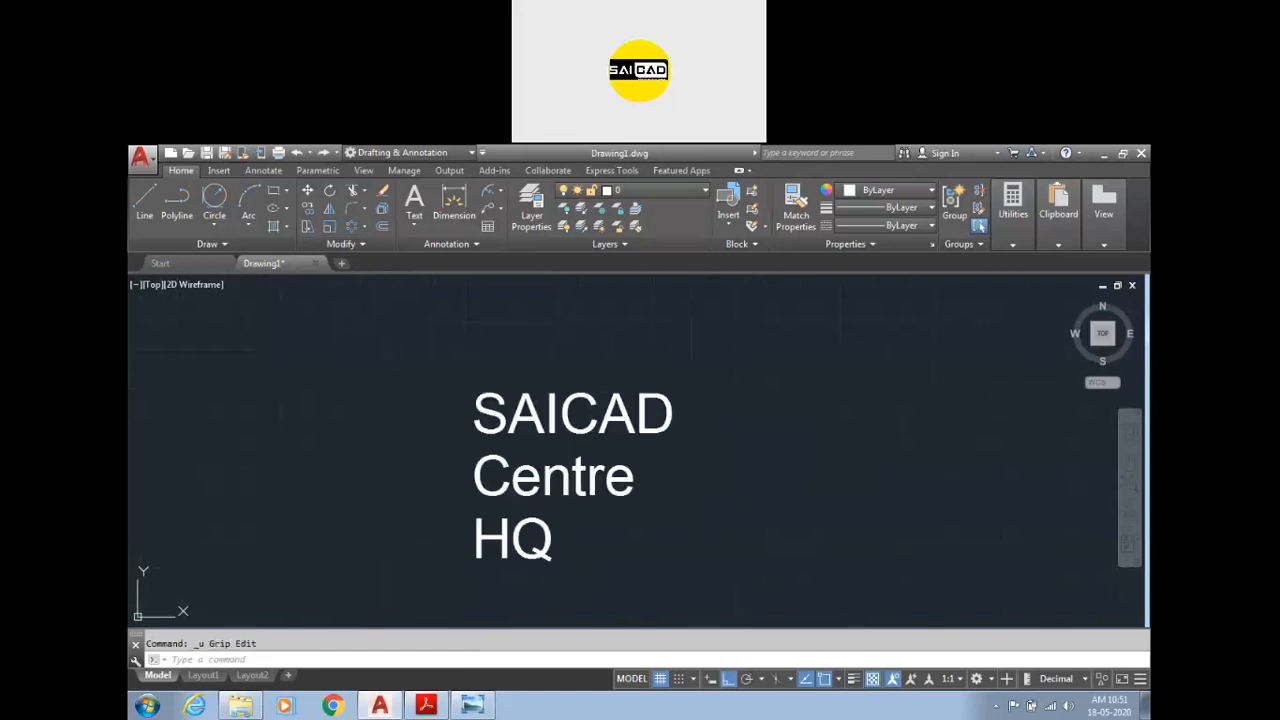
# Step: Add a slanted multileader beside the fully dimensioned plate with ortho mode off and the text sdfsdf
pyautogui.scroll(-2, 481, 427)
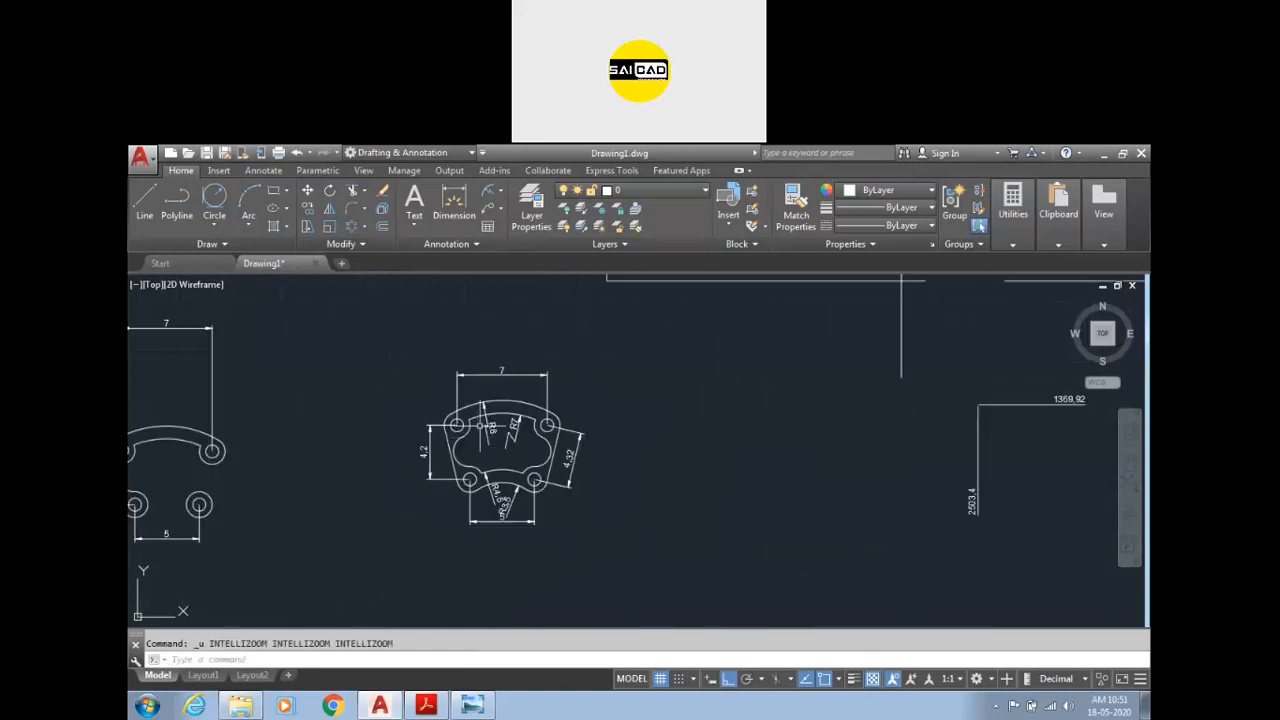
pyautogui.scroll(2, 527, 414)
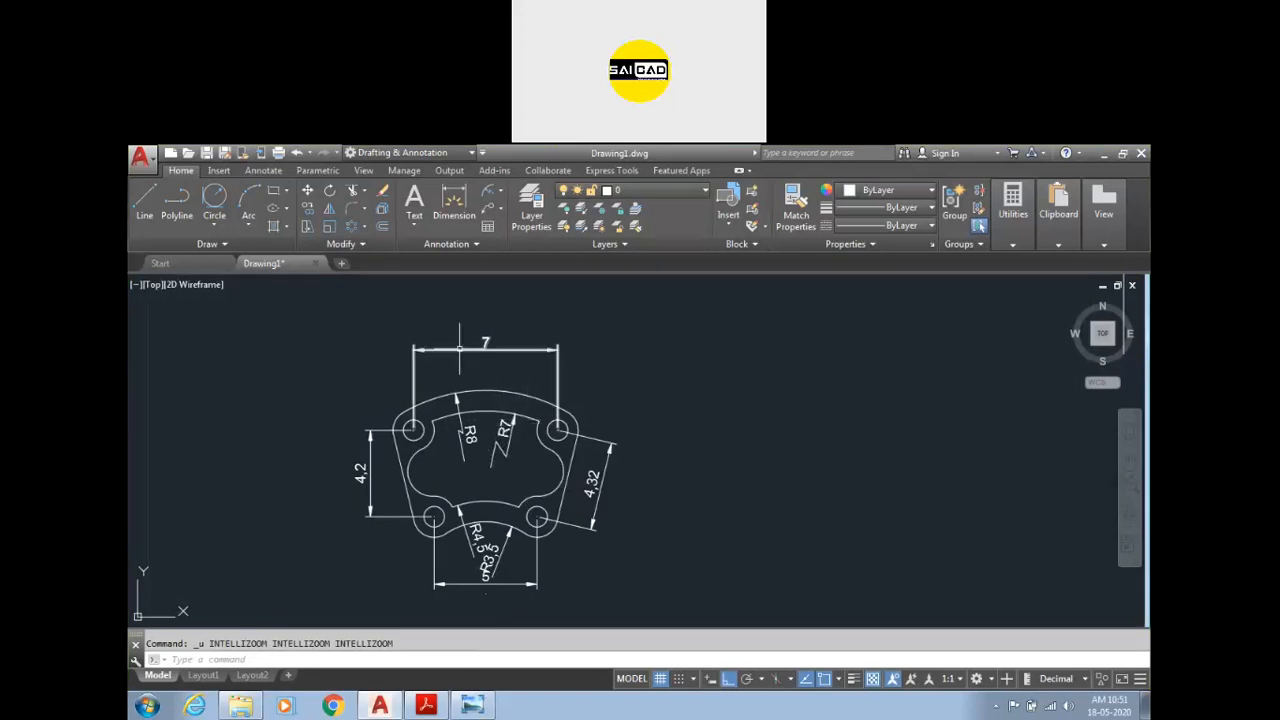
pyautogui.click(501, 209)
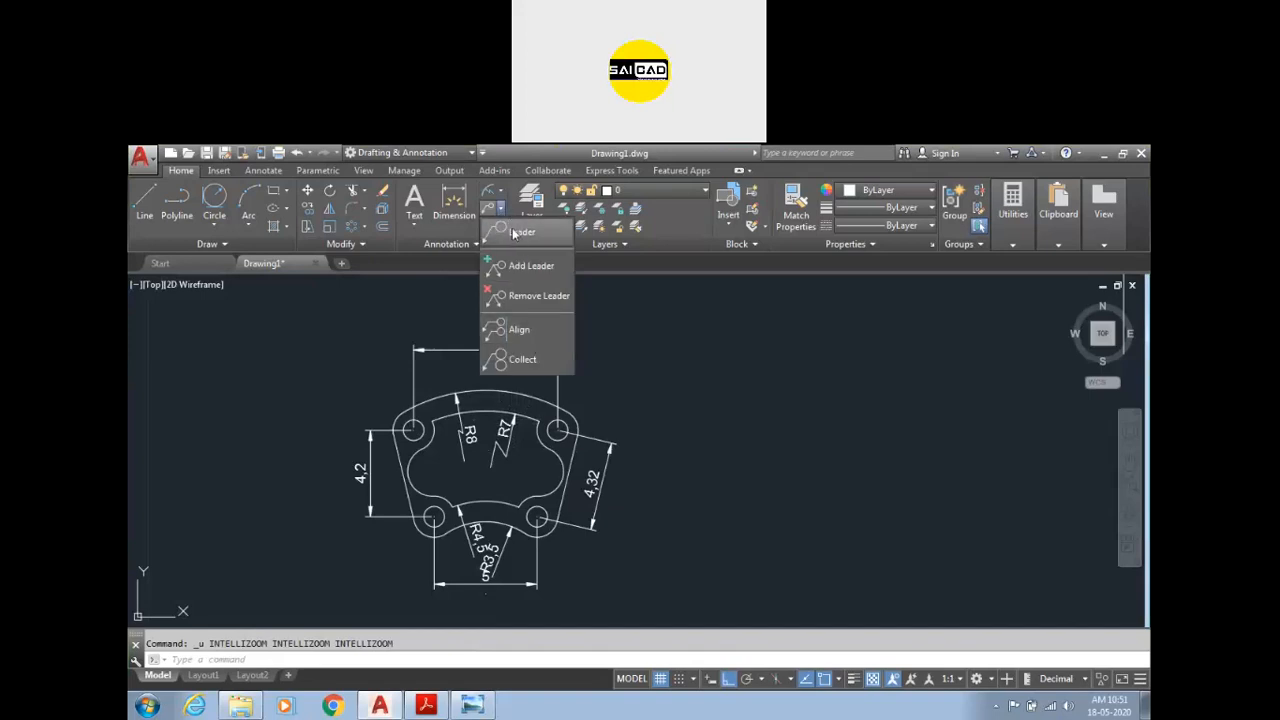
pyautogui.click(516, 232)
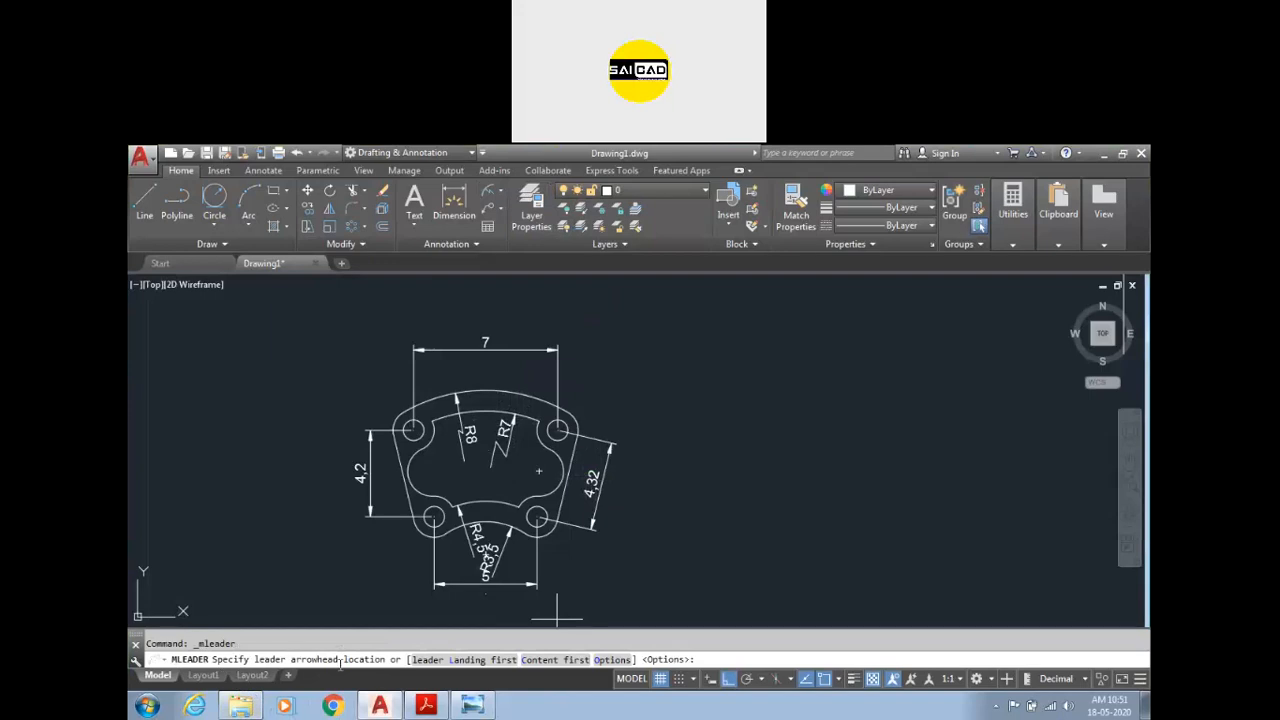
pyautogui.click(766, 434)
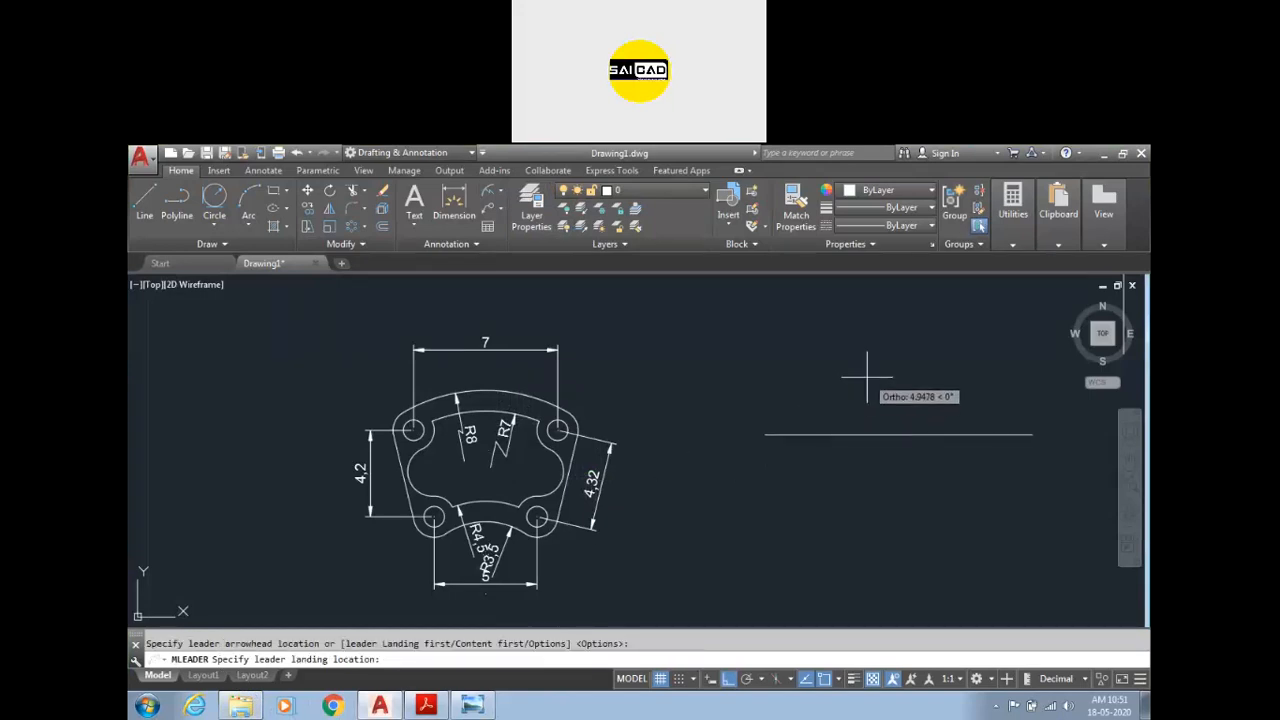
pyautogui.press('F8')
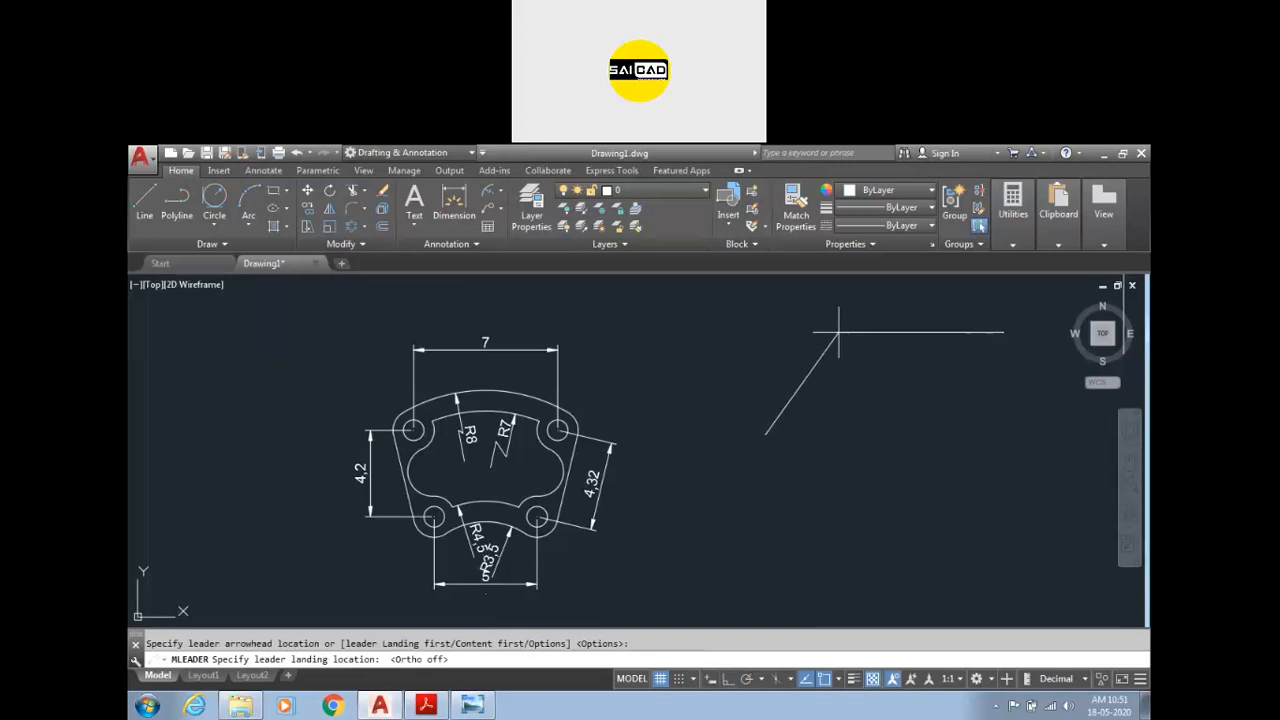
pyautogui.scroll(-6, 826, 357)
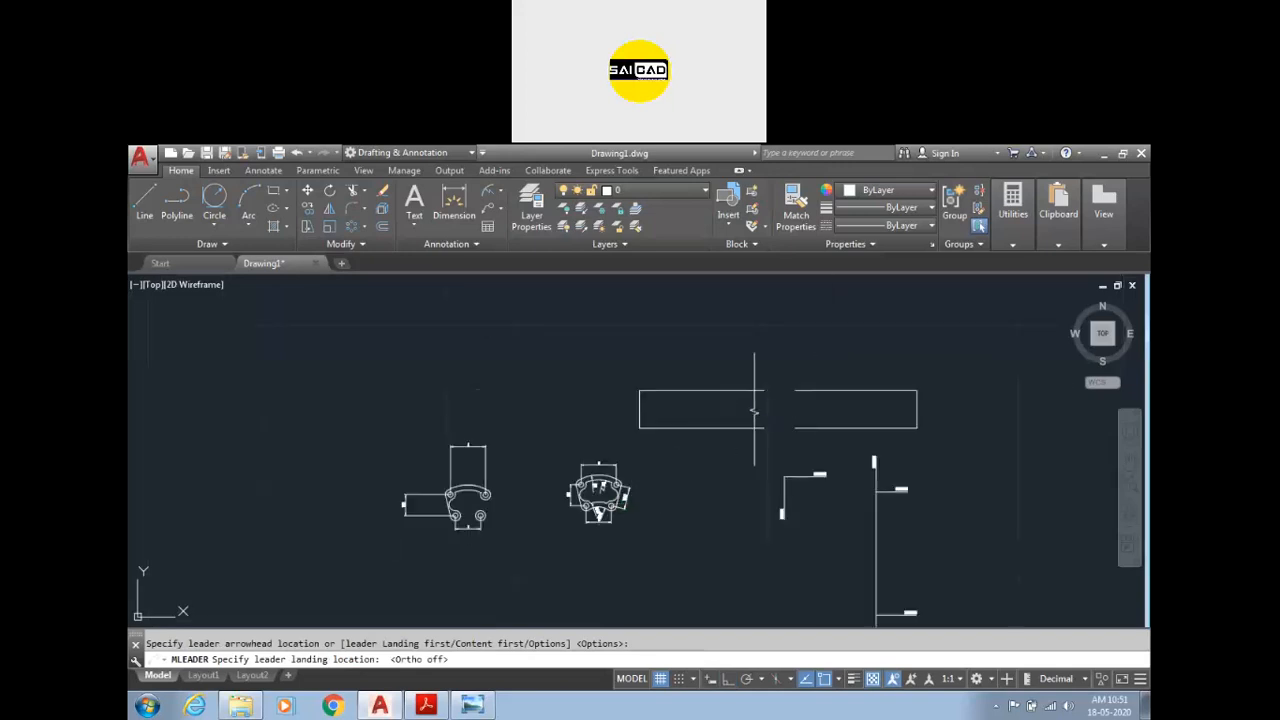
pyautogui.click(696, 452)
pyautogui.write('sdfsdf')
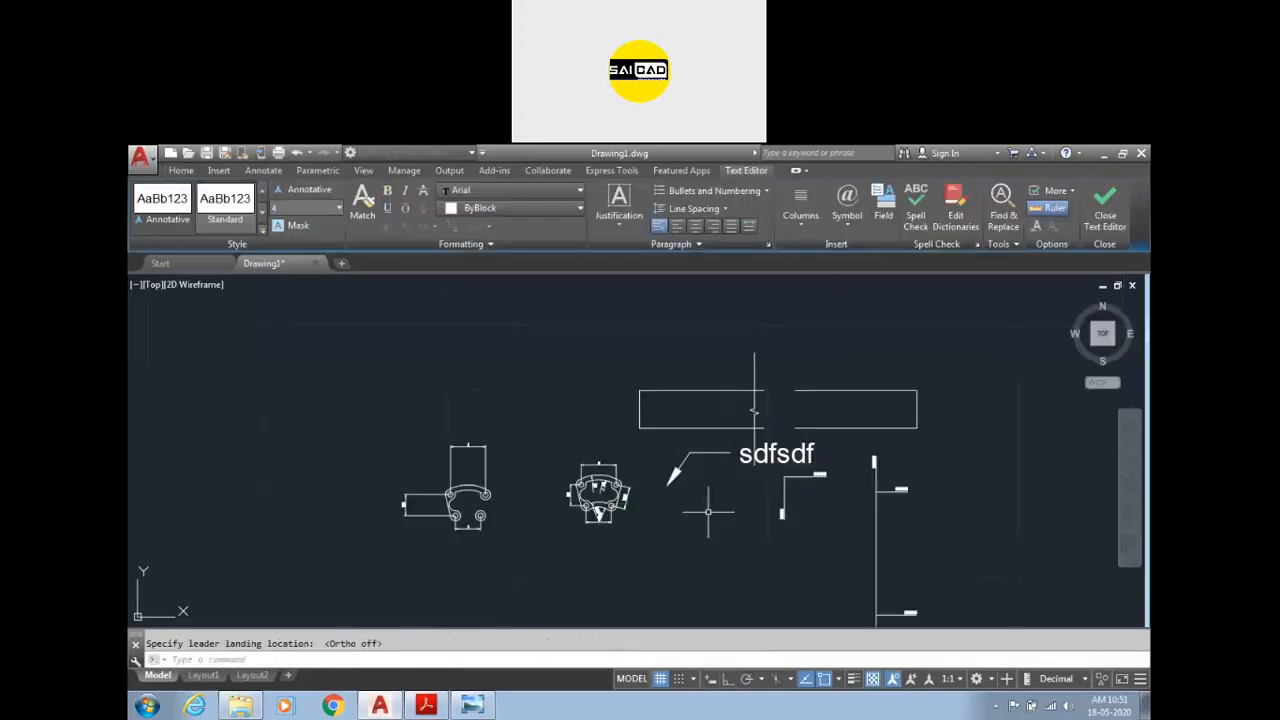
pyautogui.press('Escape')
# Step: Erase the broken rectangle above the leader together with its vertical break line
pyautogui.click(971, 375)
pyautogui.click(662, 440)
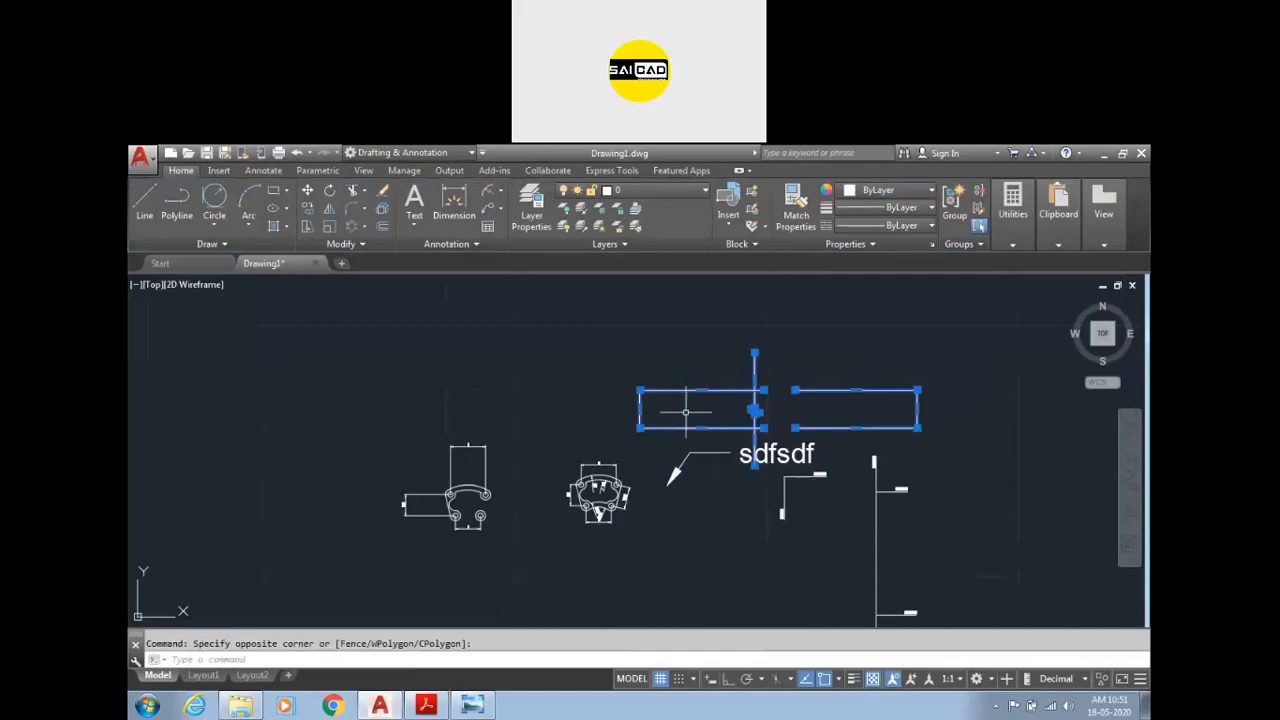
pyautogui.press('Delete')
# Step: Erase the remaining dimension lines and the long vertical line beside and below the leader text
pyautogui.click(970, 462)
pyautogui.click(838, 542)
pyautogui.press('Delete')
pyautogui.click(838, 506)
pyautogui.click(747, 524)
pyautogui.press('Delete')
pyautogui.click(846, 462)
pyautogui.click(812, 490)
pyautogui.press('Delete')
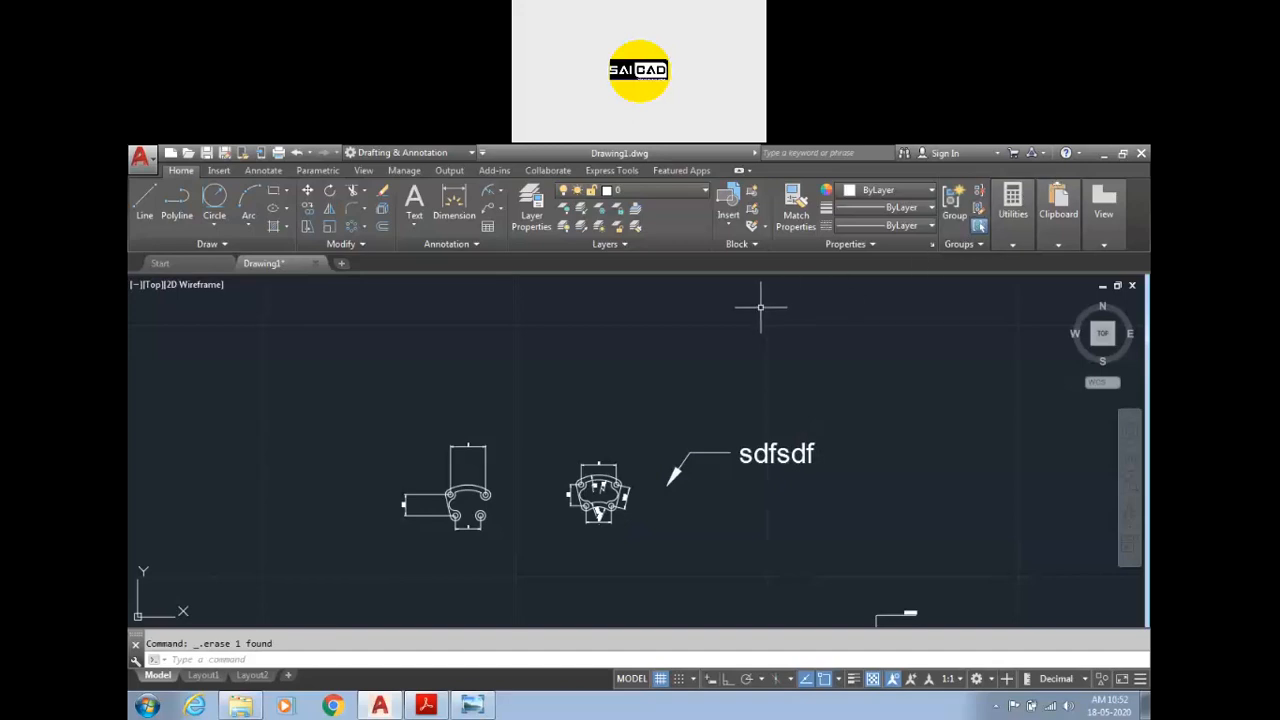
pyautogui.press('Escape')
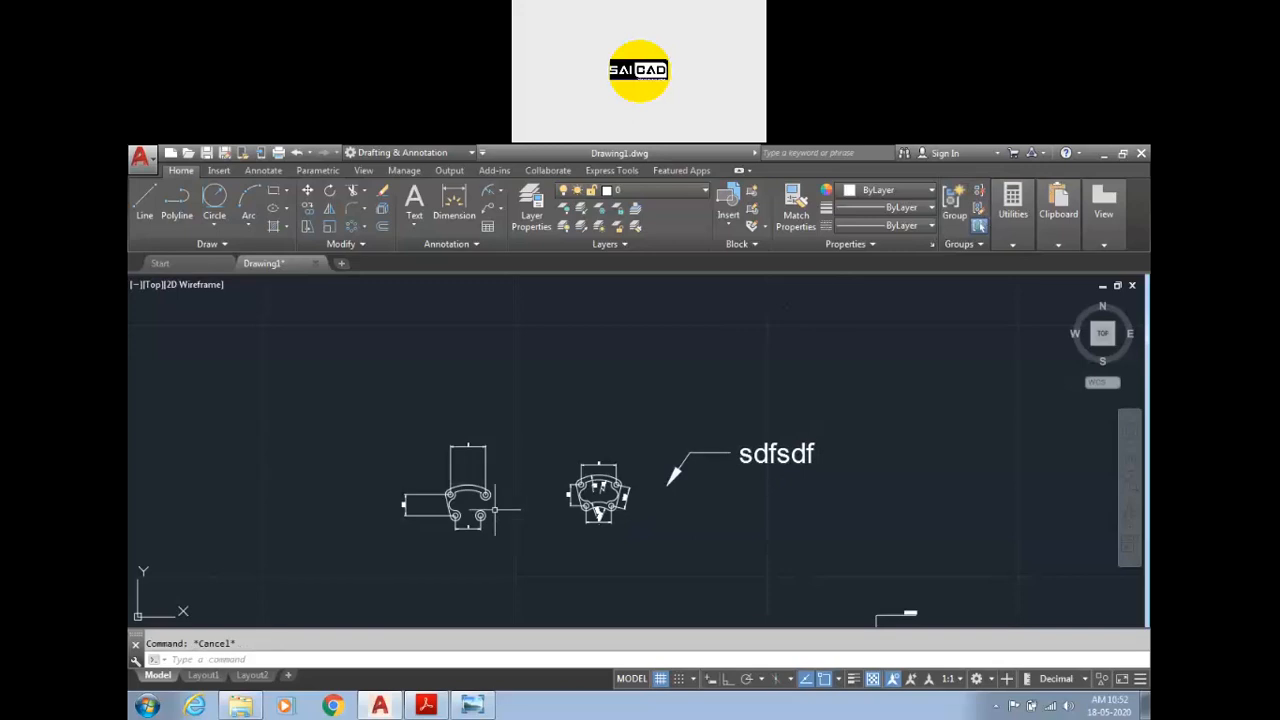
# Step: Start a multiline text box above the partly drawn plate and browse the available fonts
pyautogui.scroll(2, 450, 500)
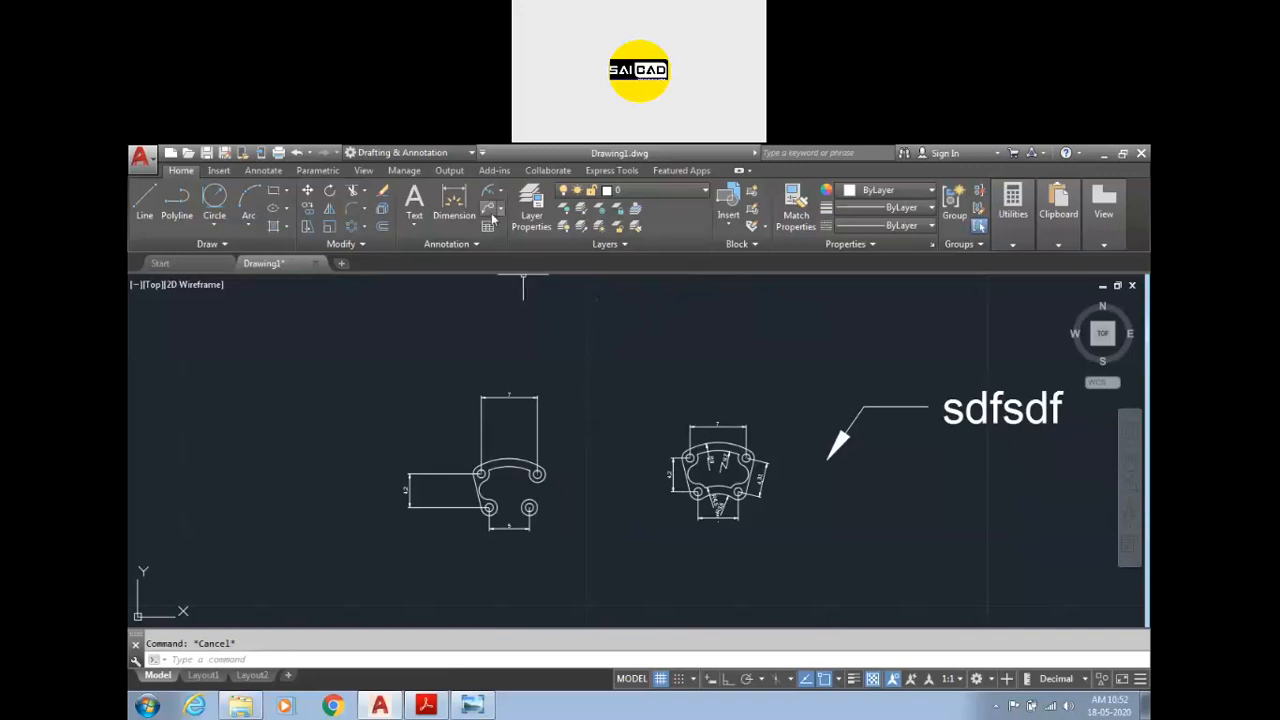
pyautogui.click(414, 205)
pyautogui.click(418, 318)
pyautogui.click(625, 395)
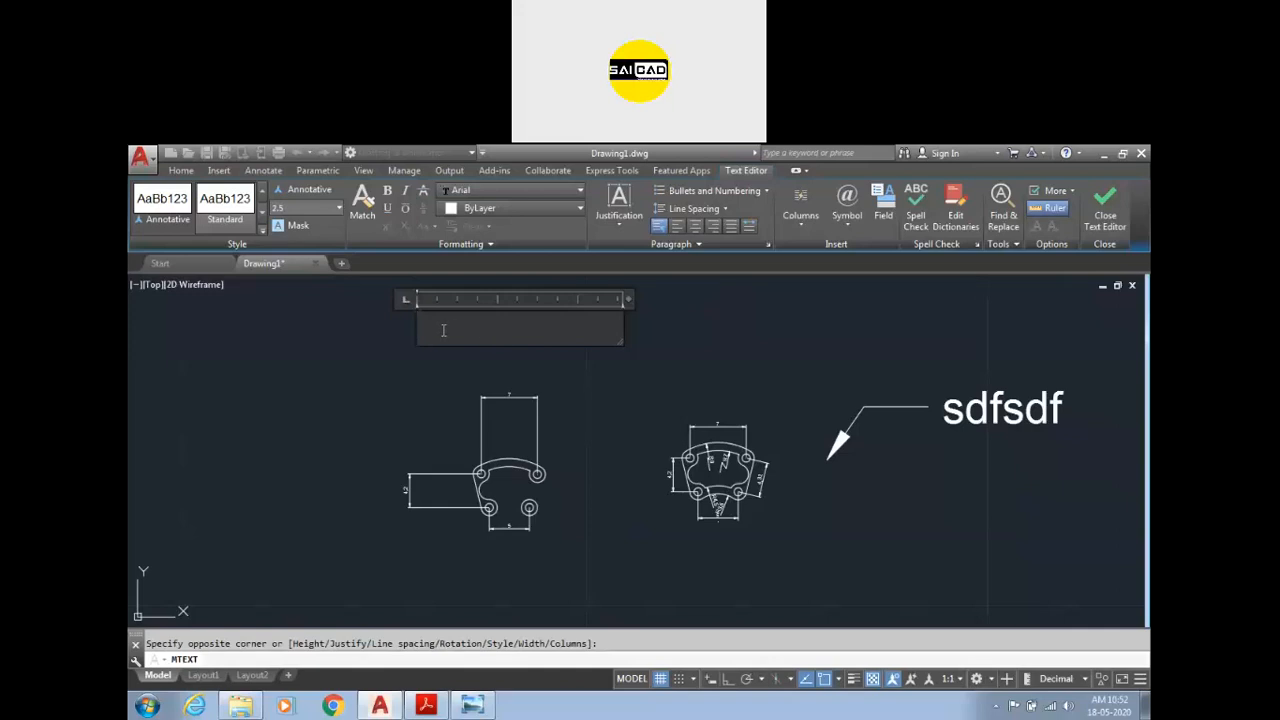
pyautogui.click(489, 190)
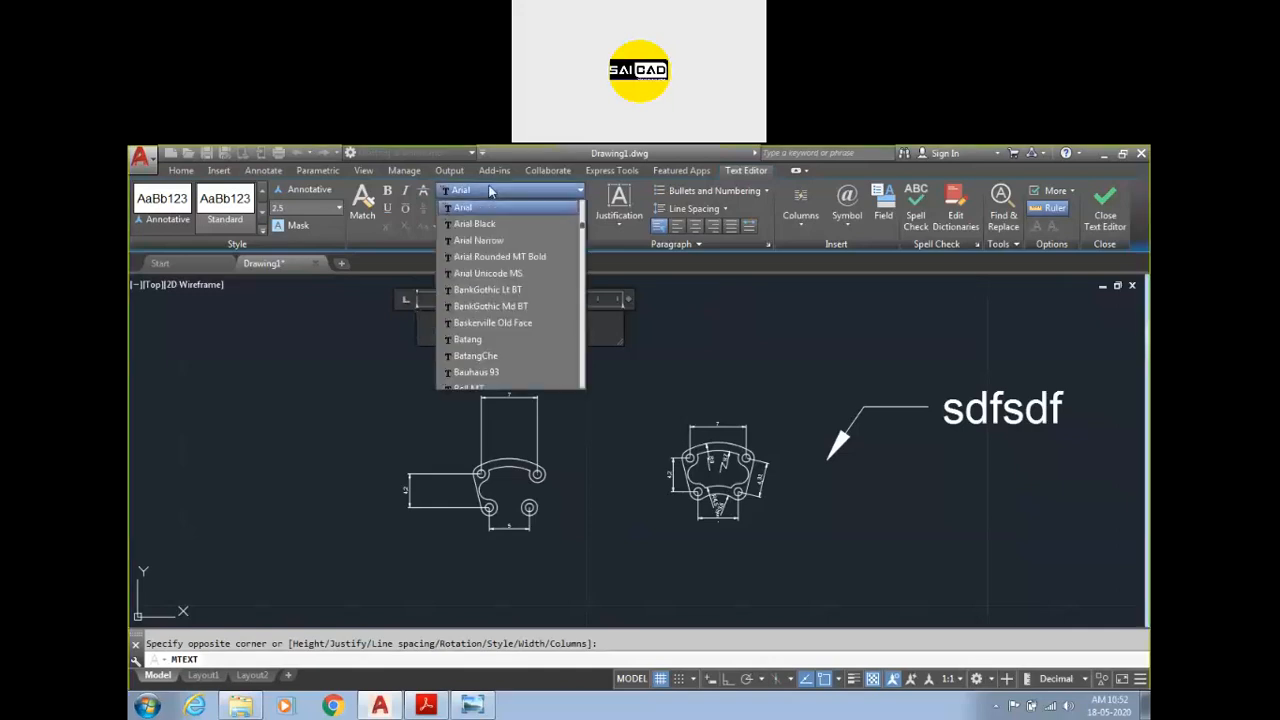
pyautogui.scroll(-10, 522, 227)
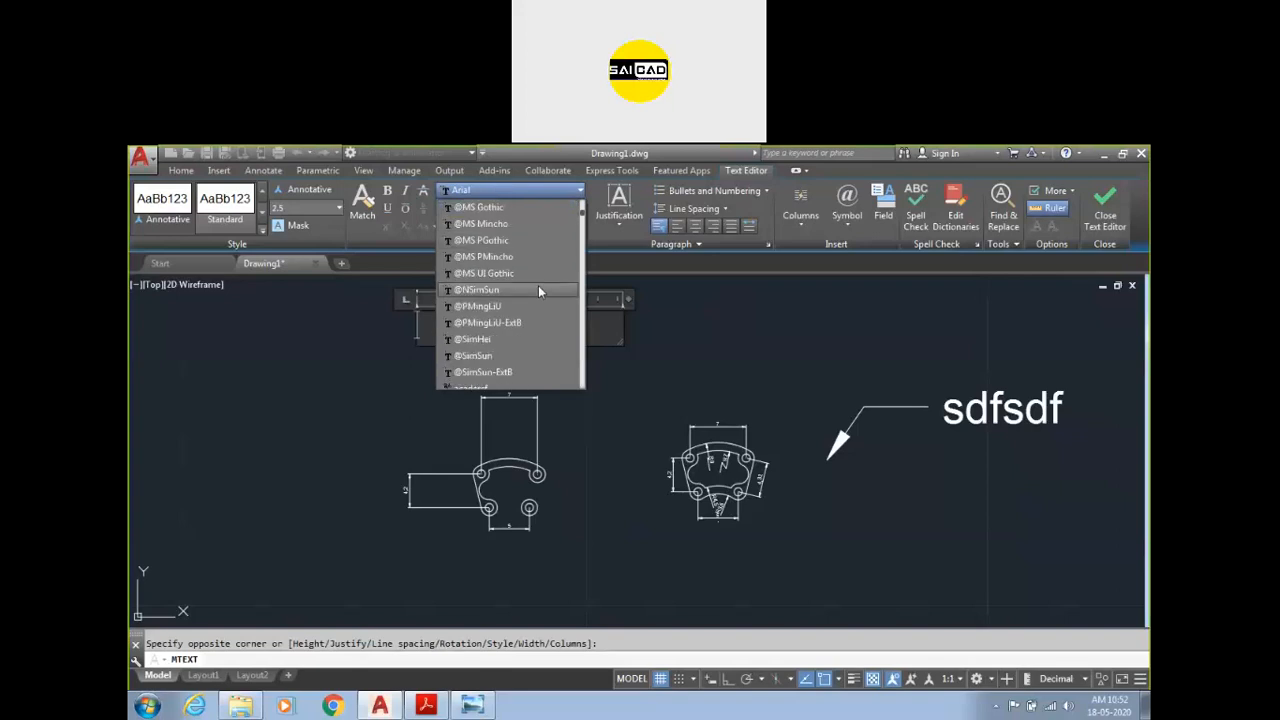
pyautogui.scroll(1, 508, 241)
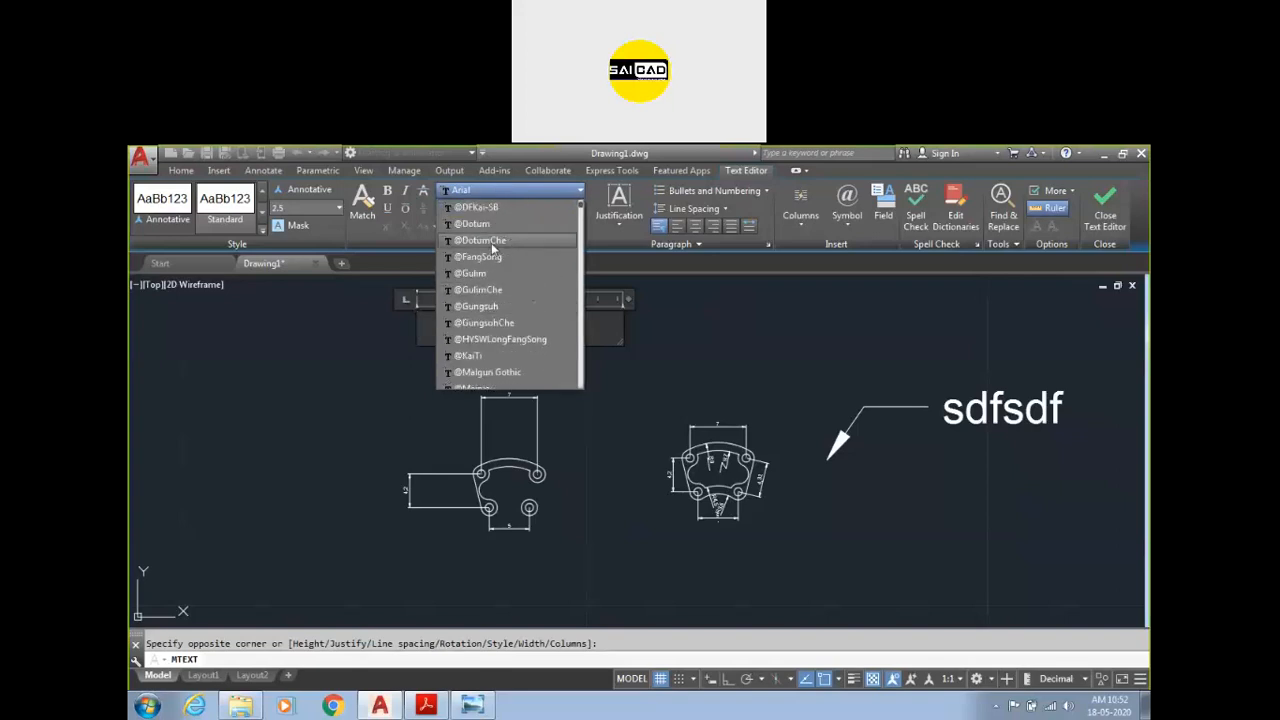
pyautogui.click(429, 326)
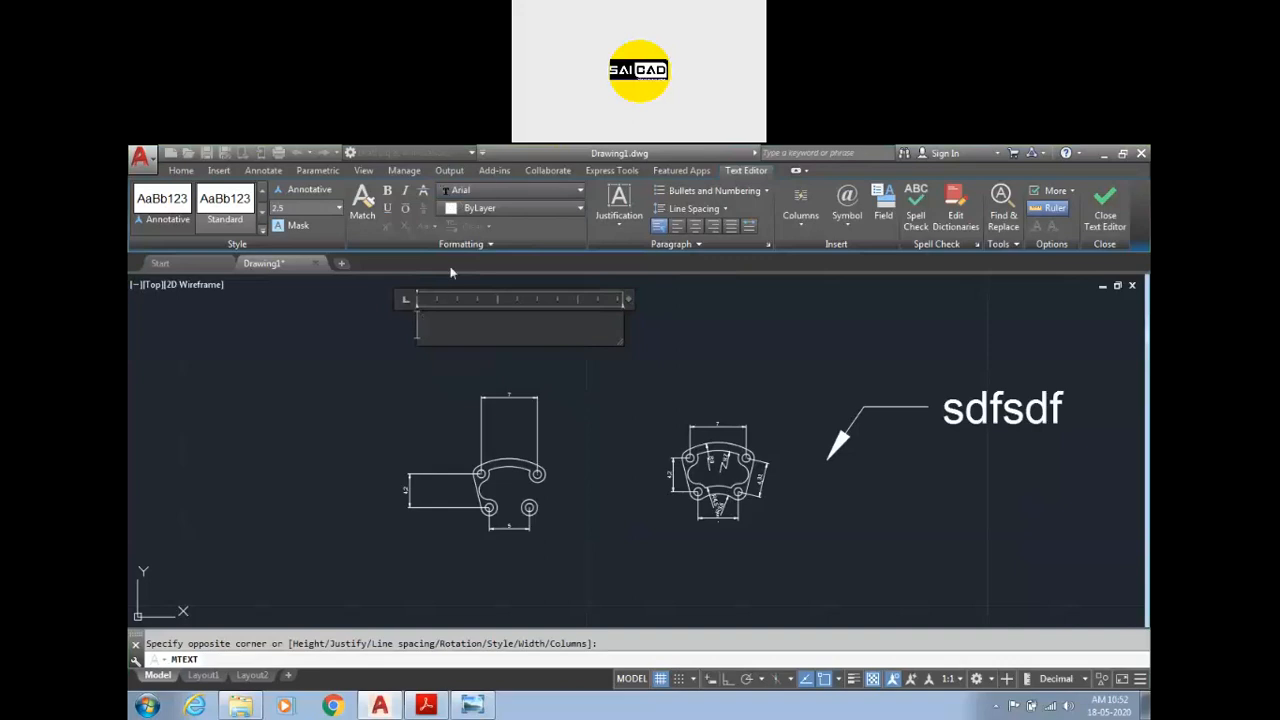
# Step: Look through the text editor's font list once more and cancel the empty text box
pyautogui.click(490, 172)
pyautogui.click(181, 169)
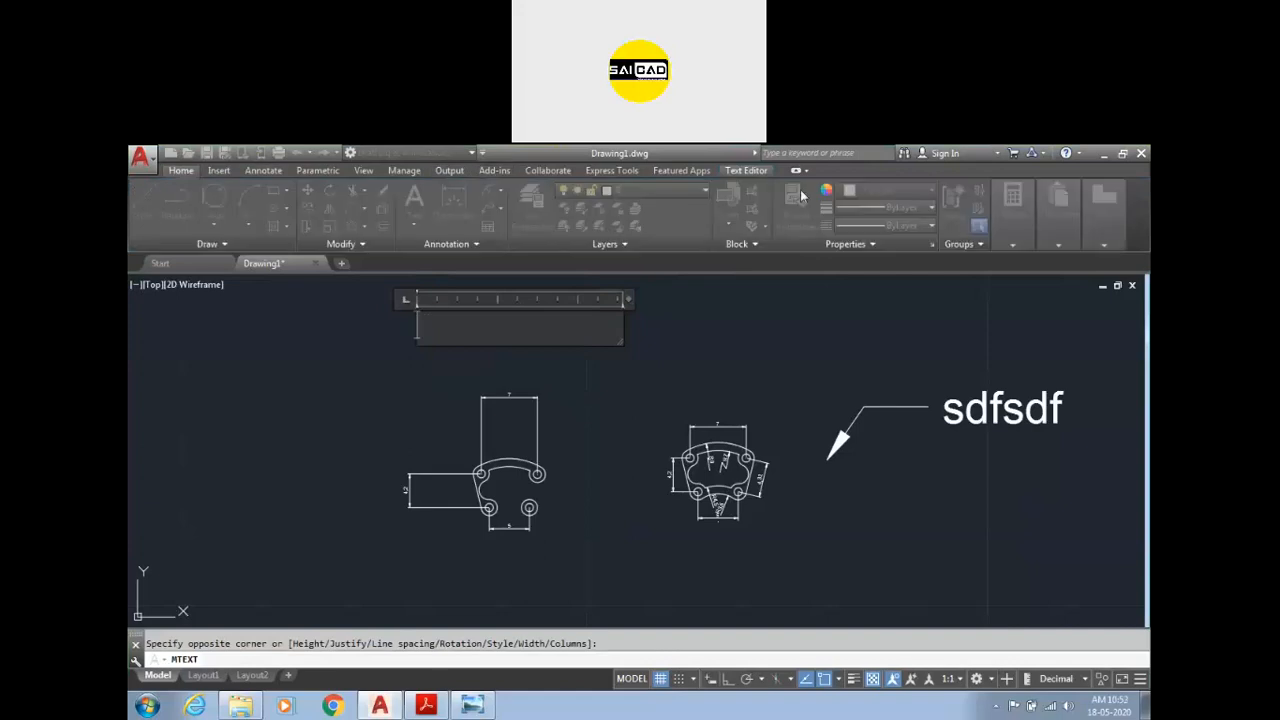
pyautogui.click(746, 170)
pyautogui.click(531, 189)
pyautogui.scroll(-10, 519, 338)
pyautogui.moveTo(586, 265)
pyautogui.mouseDown()
pyautogui.moveTo(593, 398)
pyautogui.moveTo(579, 383)
pyautogui.moveTo(571, 209)
pyautogui.moveTo(664, 323)
pyautogui.mouseUp()
pyautogui.click(668, 325)
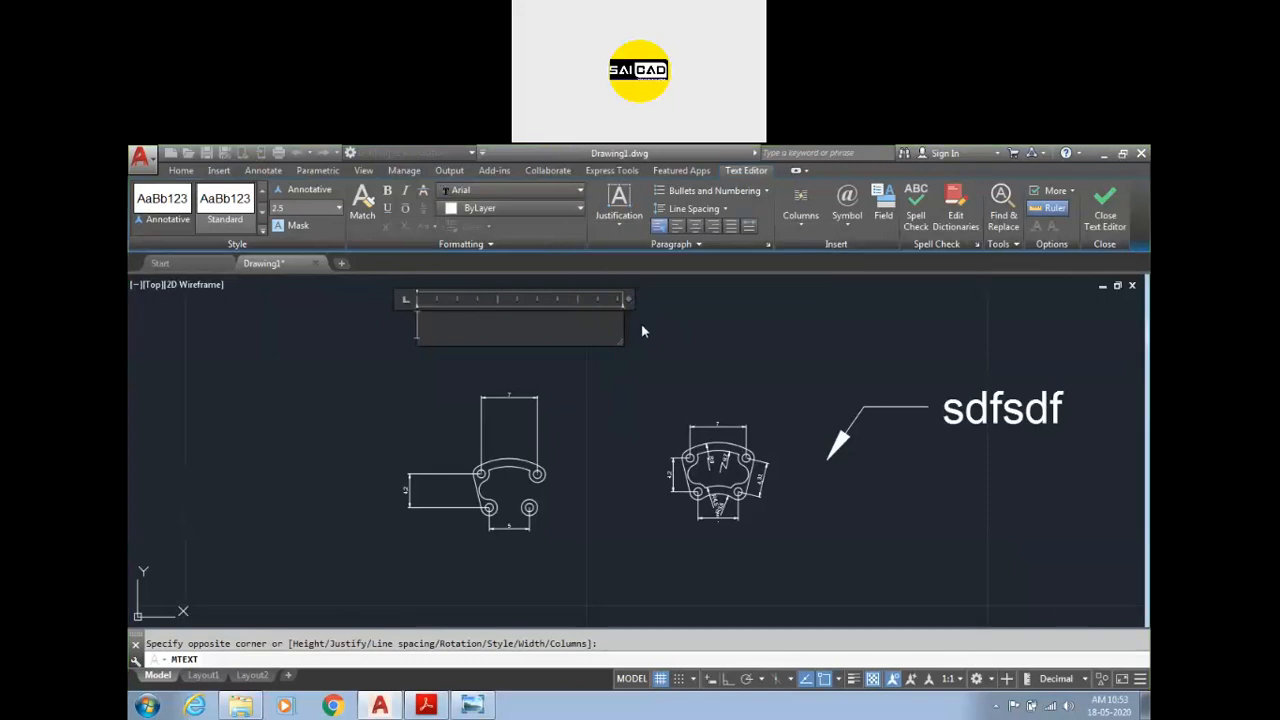
pyautogui.press('Escape')
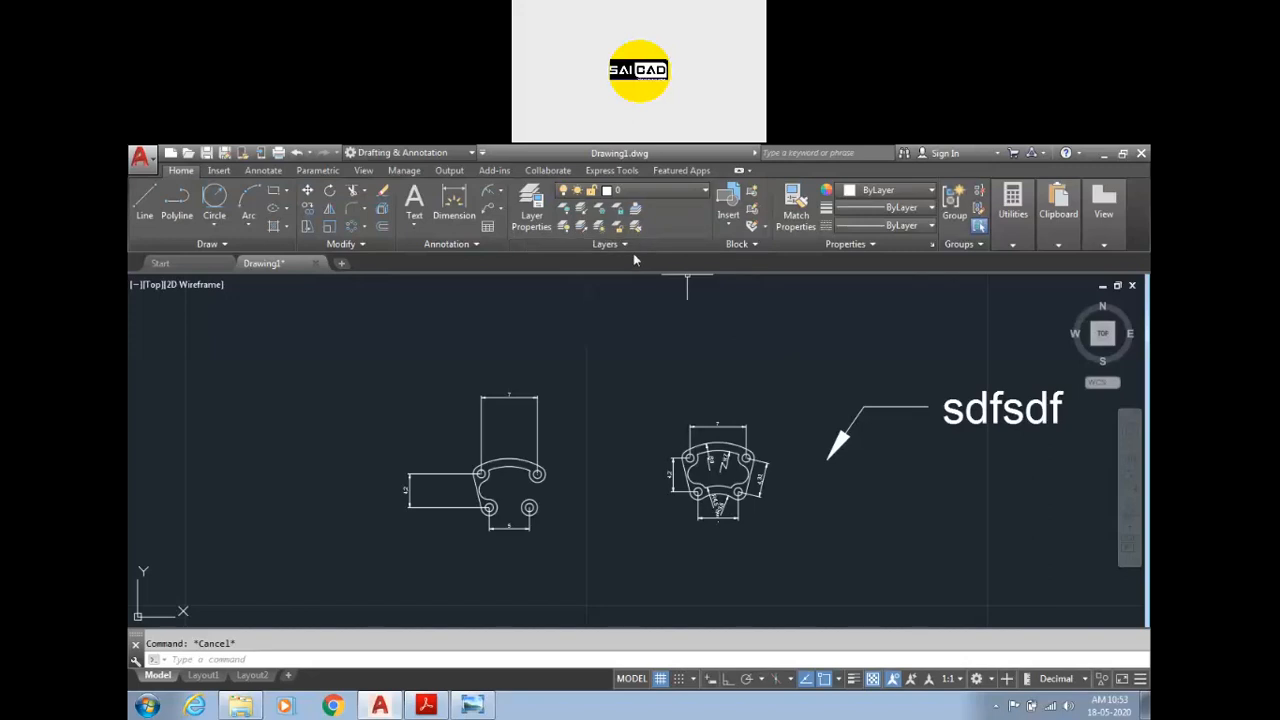
# Step: Move the landing point of the sdfsdf leader up and farther from the plate, keeping its arrowhead in place
pyautogui.scroll(-2, 635, 478)
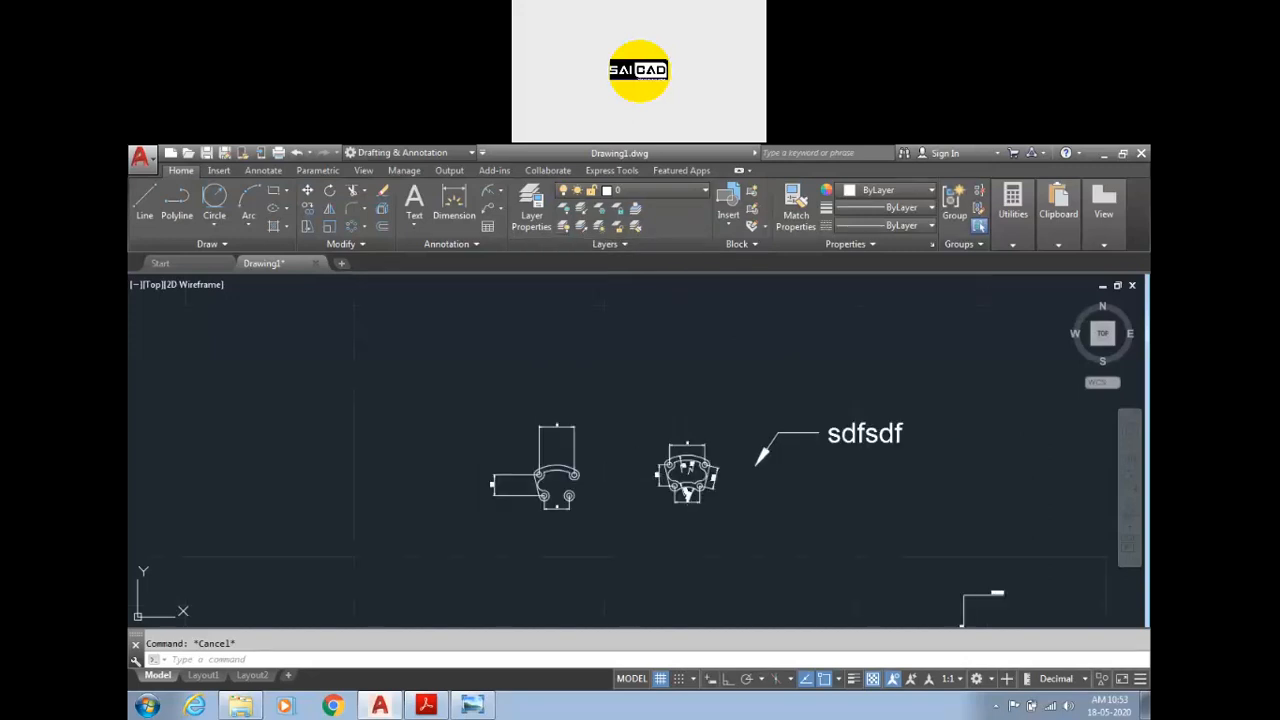
pyautogui.scroll(2, 853, 497)
pyautogui.click(963, 340)
pyautogui.click(848, 430)
pyautogui.scroll(-4, 699, 483)
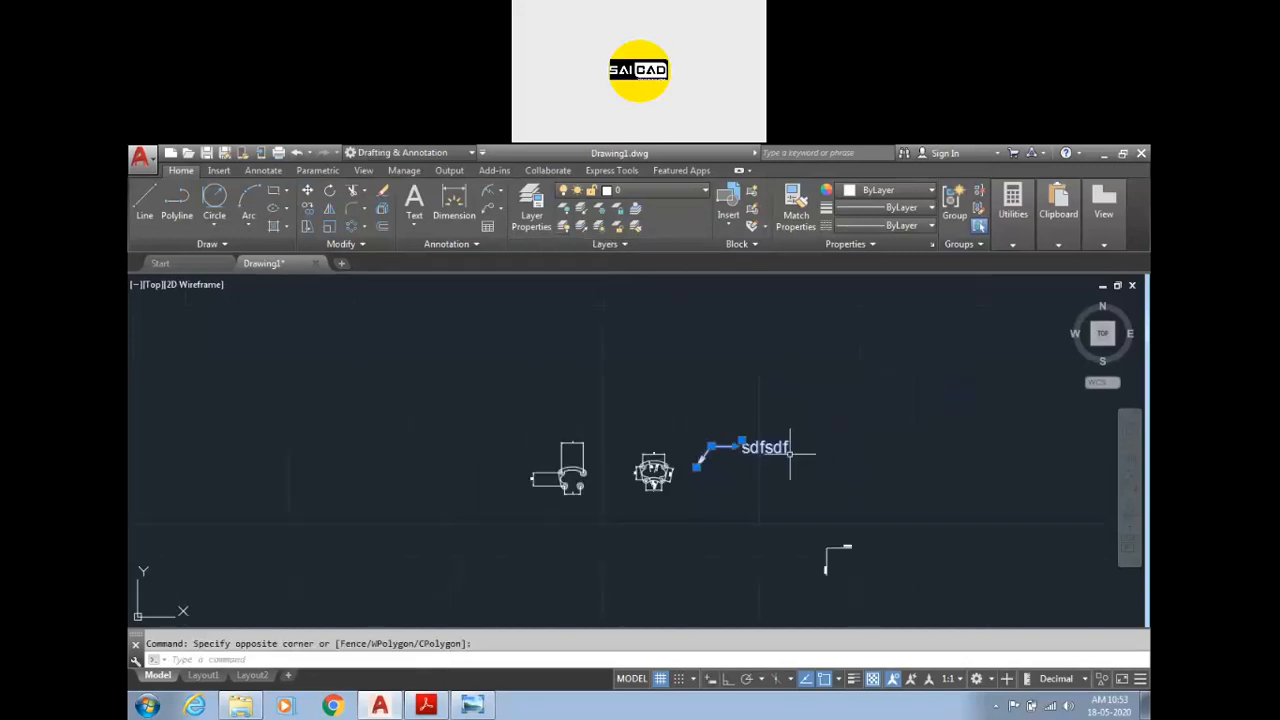
pyautogui.scroll(4, 785, 445)
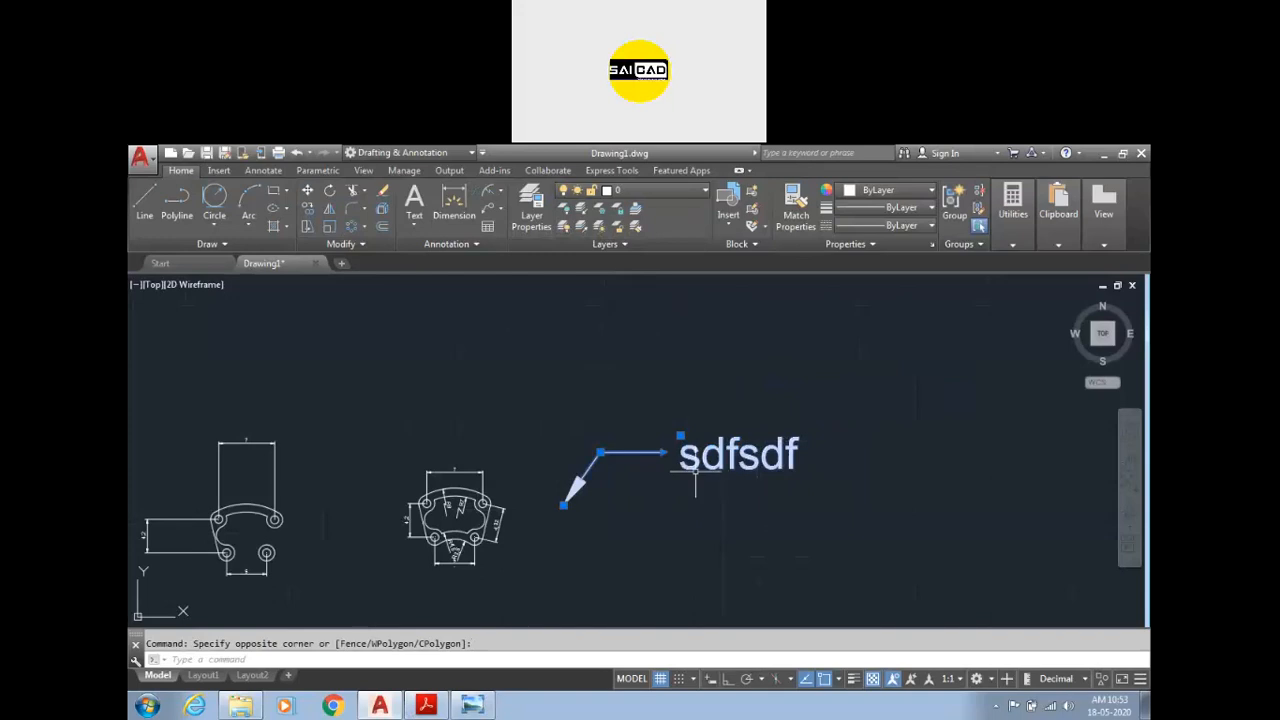
pyautogui.click(600, 452)
pyautogui.click(716, 355)
pyautogui.scroll(-2, 723, 440)
pyautogui.press('Escape')
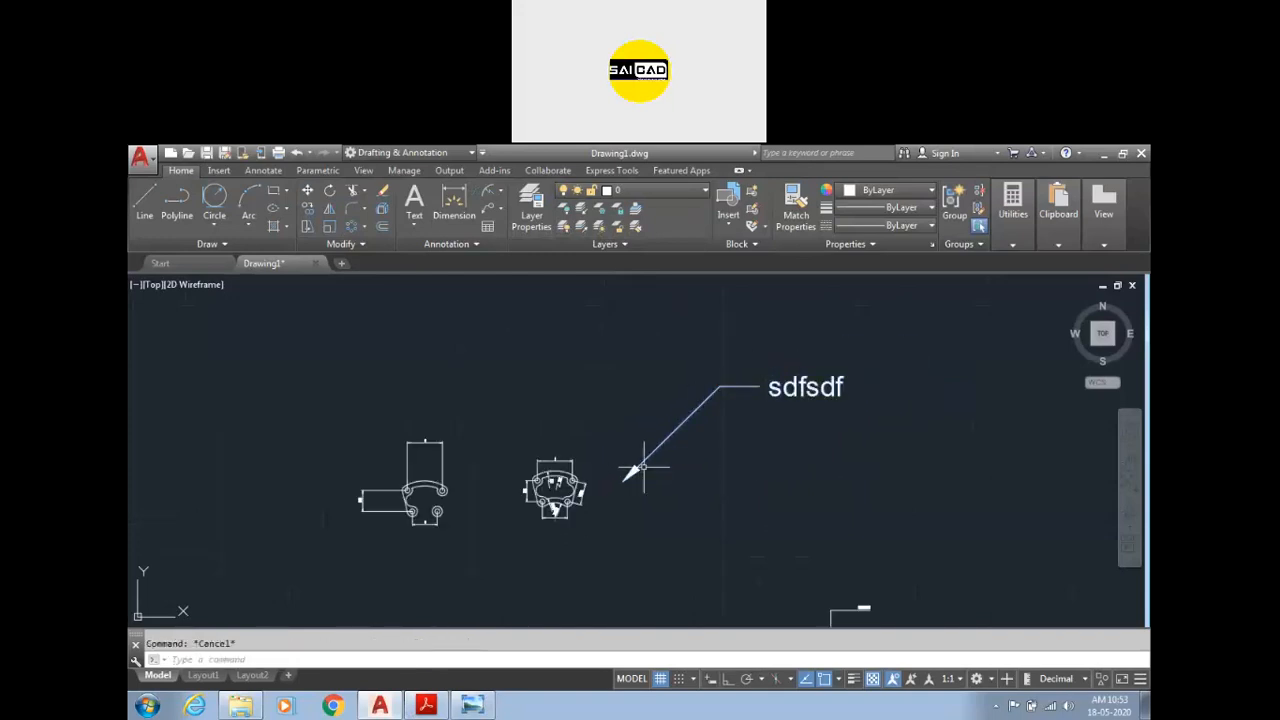
# Step: Place a multiline text reading Asndjasndas in the empty area above the two plates
pyautogui.click(414, 205)
pyautogui.click(547, 298)
pyautogui.click(672, 344)
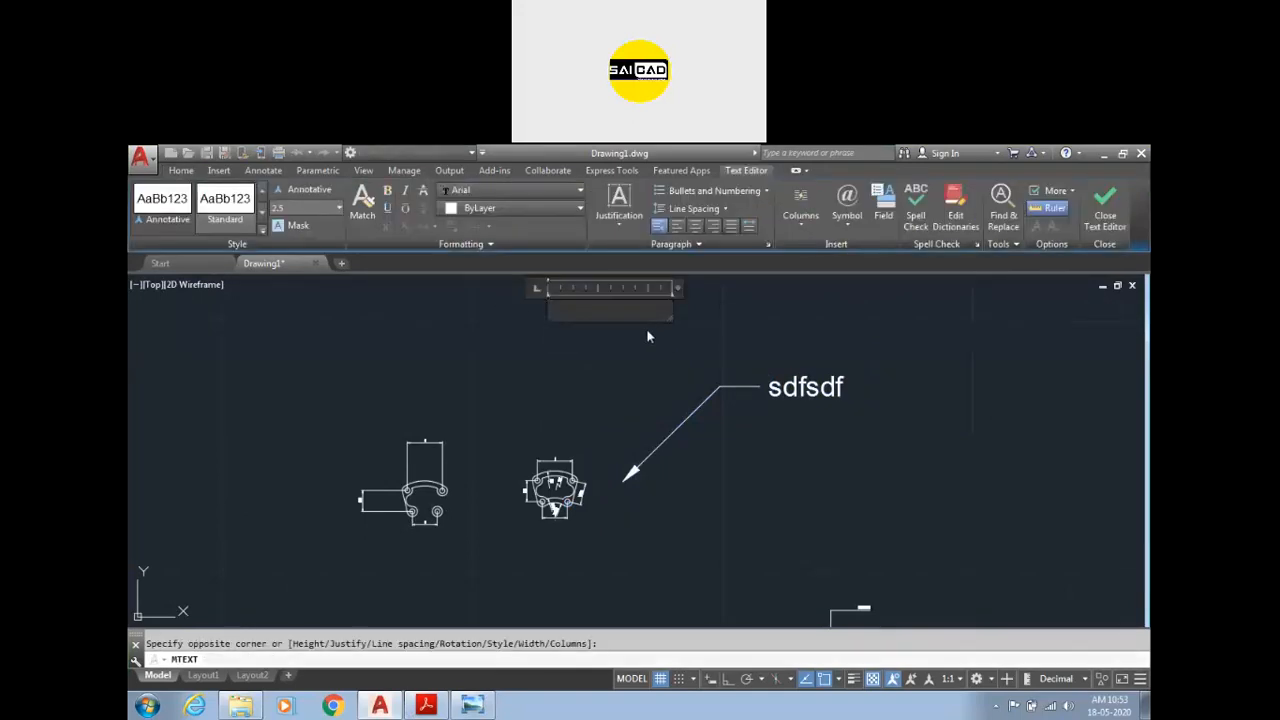
pyautogui.write('Asndjasndas')
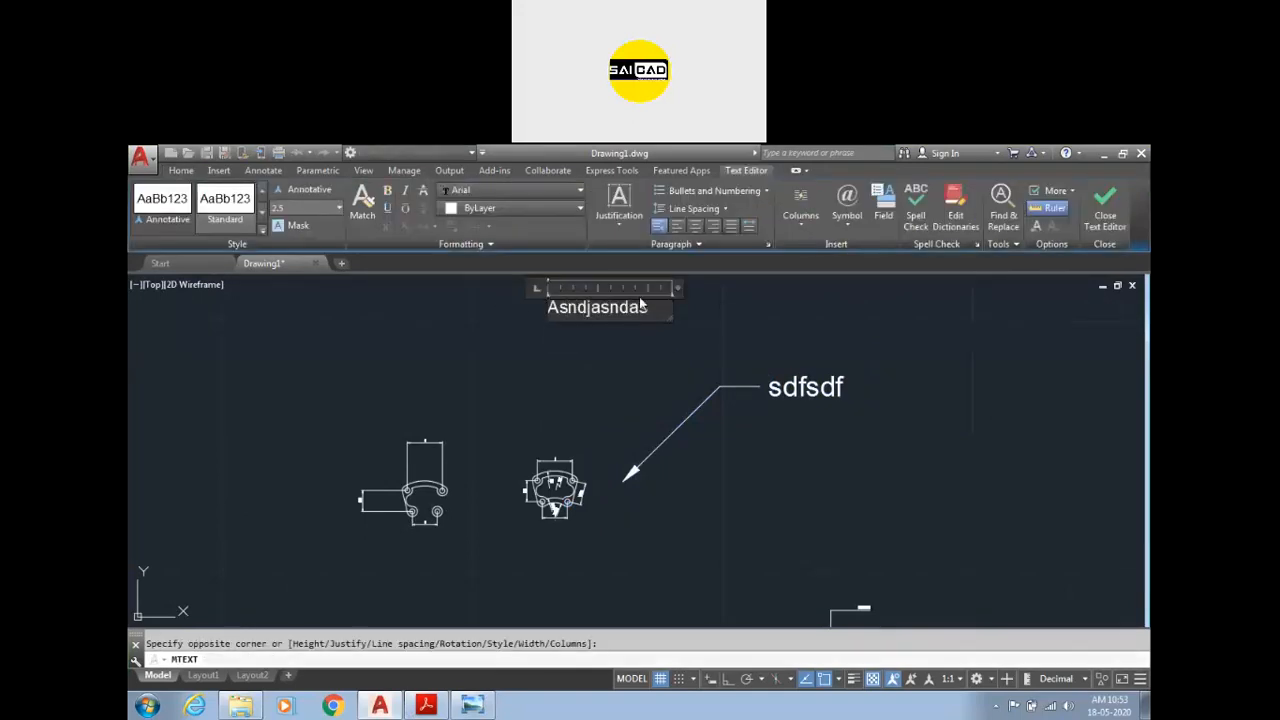
pyautogui.click(588, 344)
pyautogui.click(574, 311)
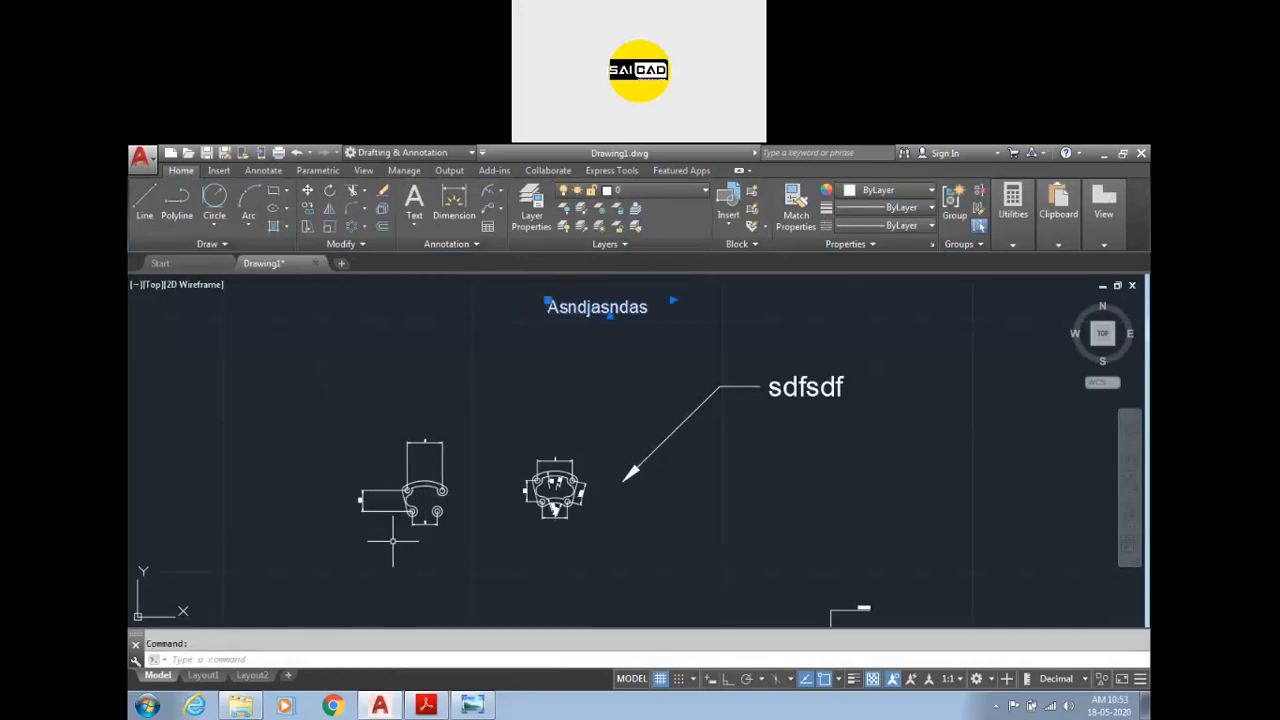
pyautogui.scroll(2, 420, 487)
pyautogui.scroll(-2, 455, 490)
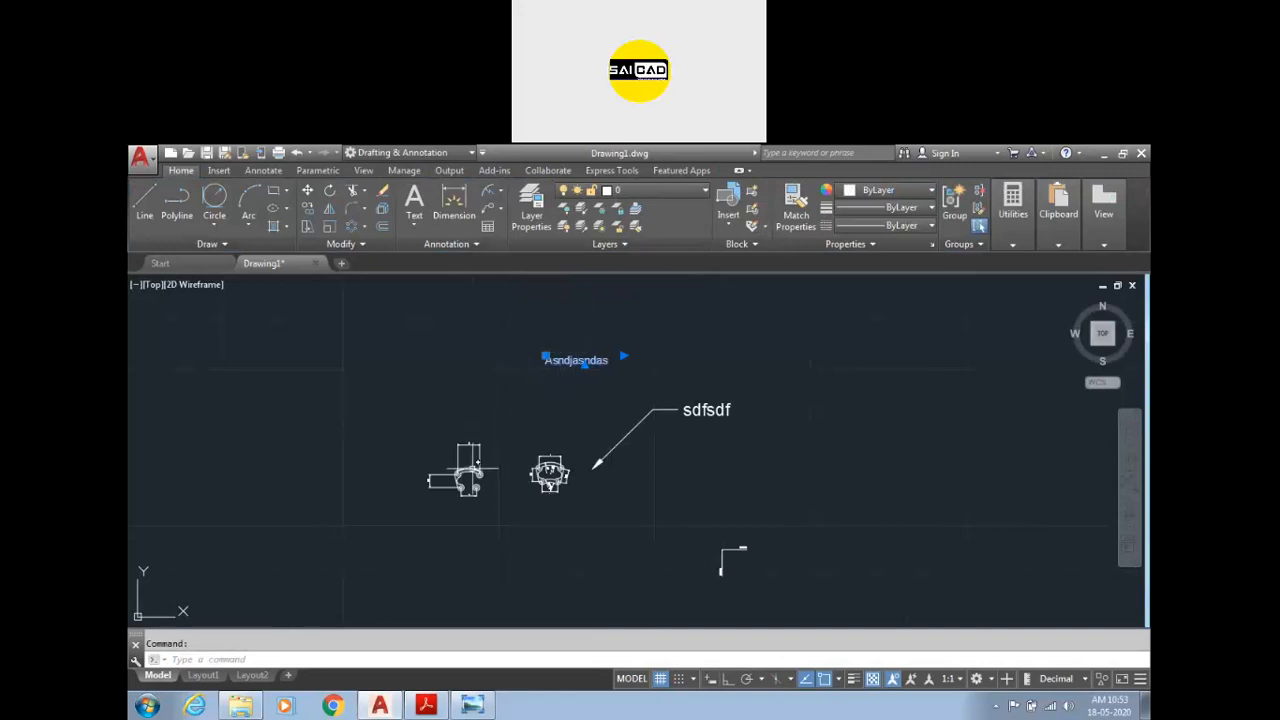
pyautogui.press('Escape')
# Step: Erase the sdfsdf leader together with the Asndjasndas text
pyautogui.scroll(2, 701, 421)
pyautogui.scroll(2, 701, 421)
pyautogui.click(603, 449)
pyautogui.scroll(-2, 575, 395)
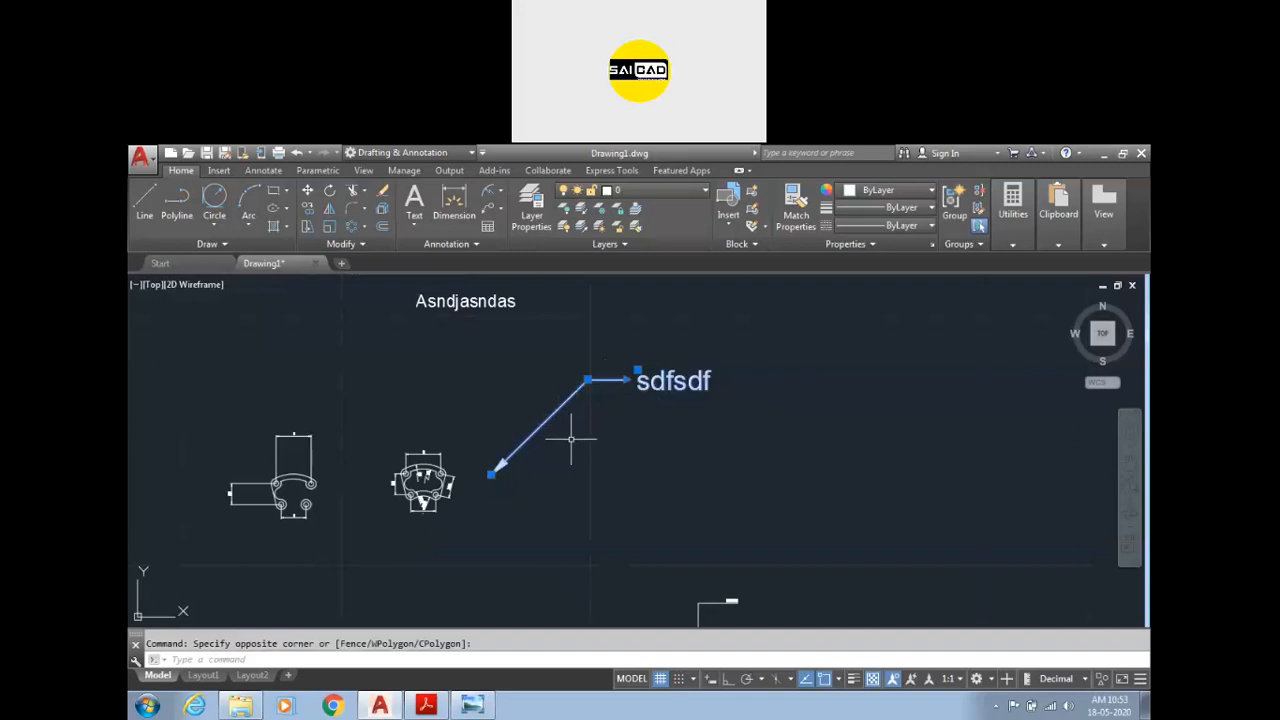
pyautogui.click(477, 342)
pyautogui.click(452, 302)
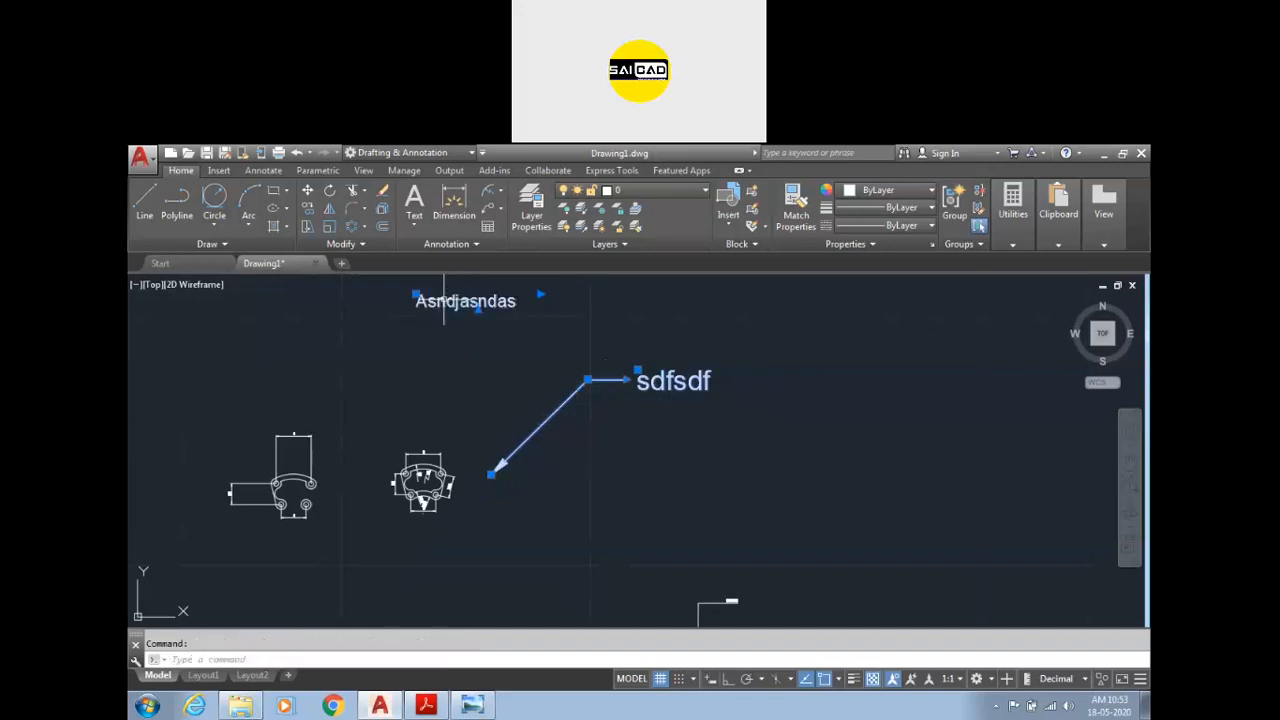
pyautogui.press('Delete')
# Step: Start a multileader with its arrowhead on the left plate's upper-right corner arc and its landing well above, between the two plates
pyautogui.click(503, 209)
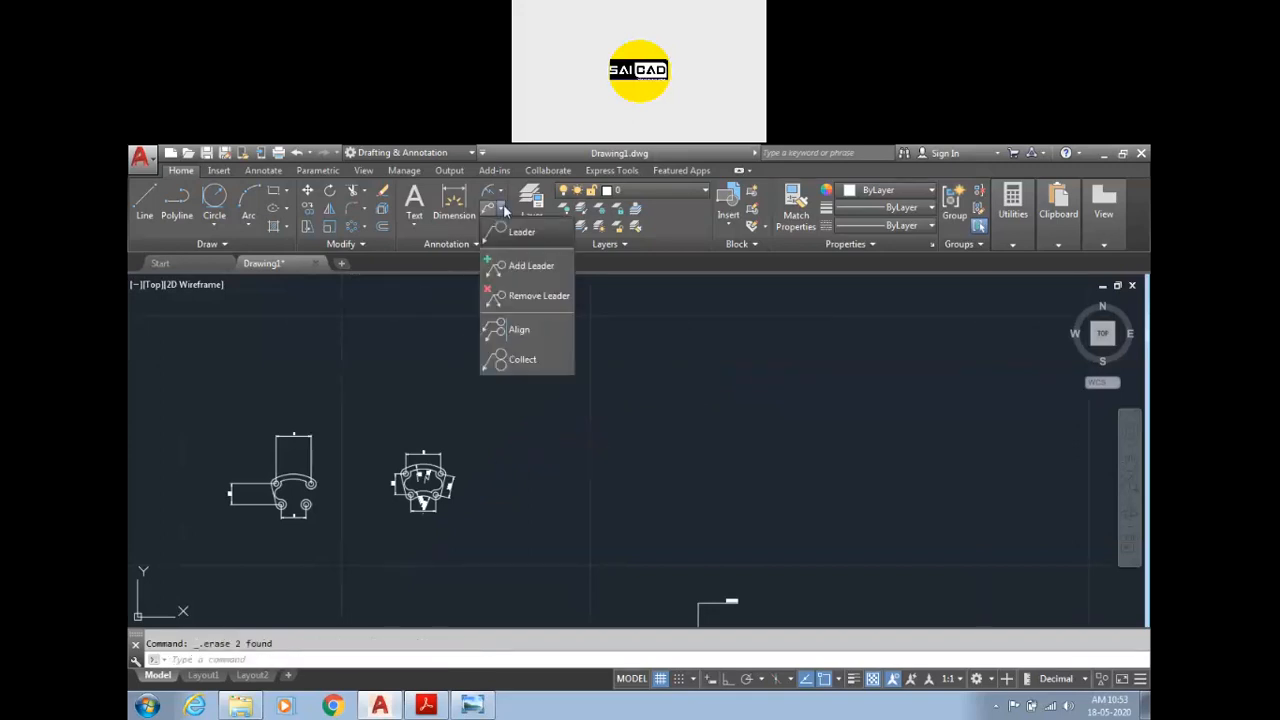
pyautogui.click(505, 234)
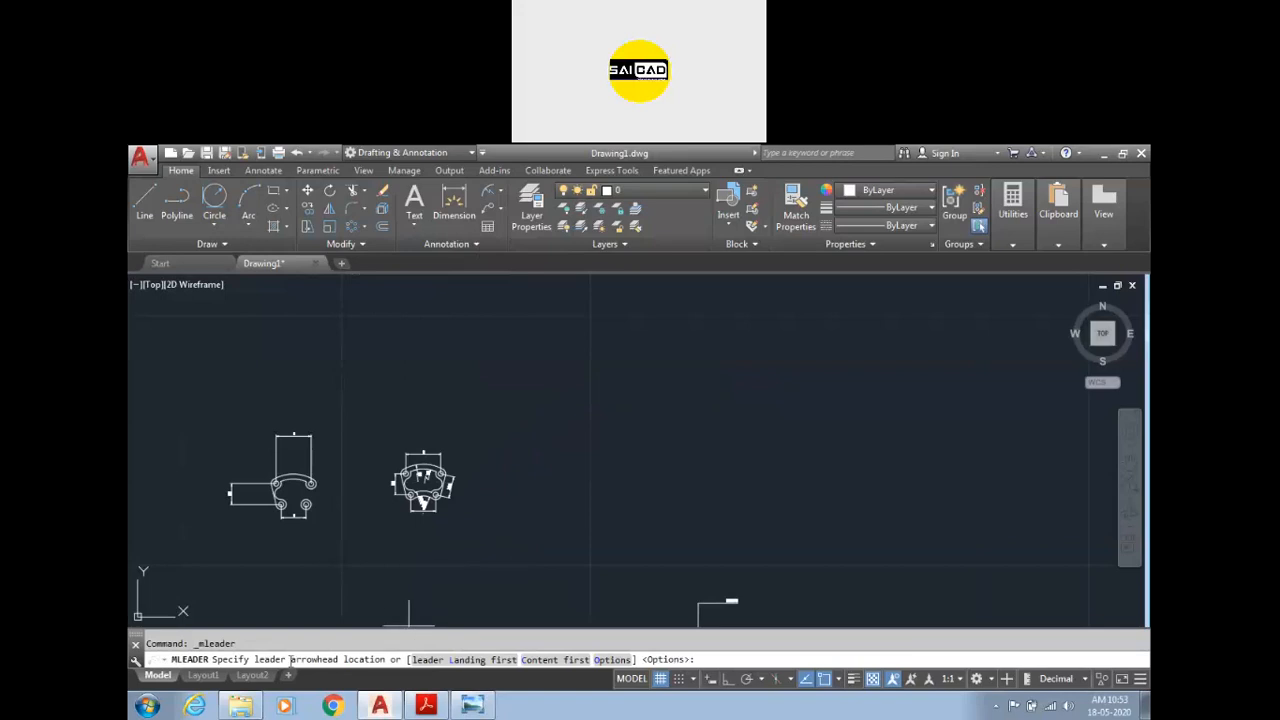
pyautogui.scroll(3, 290, 470)
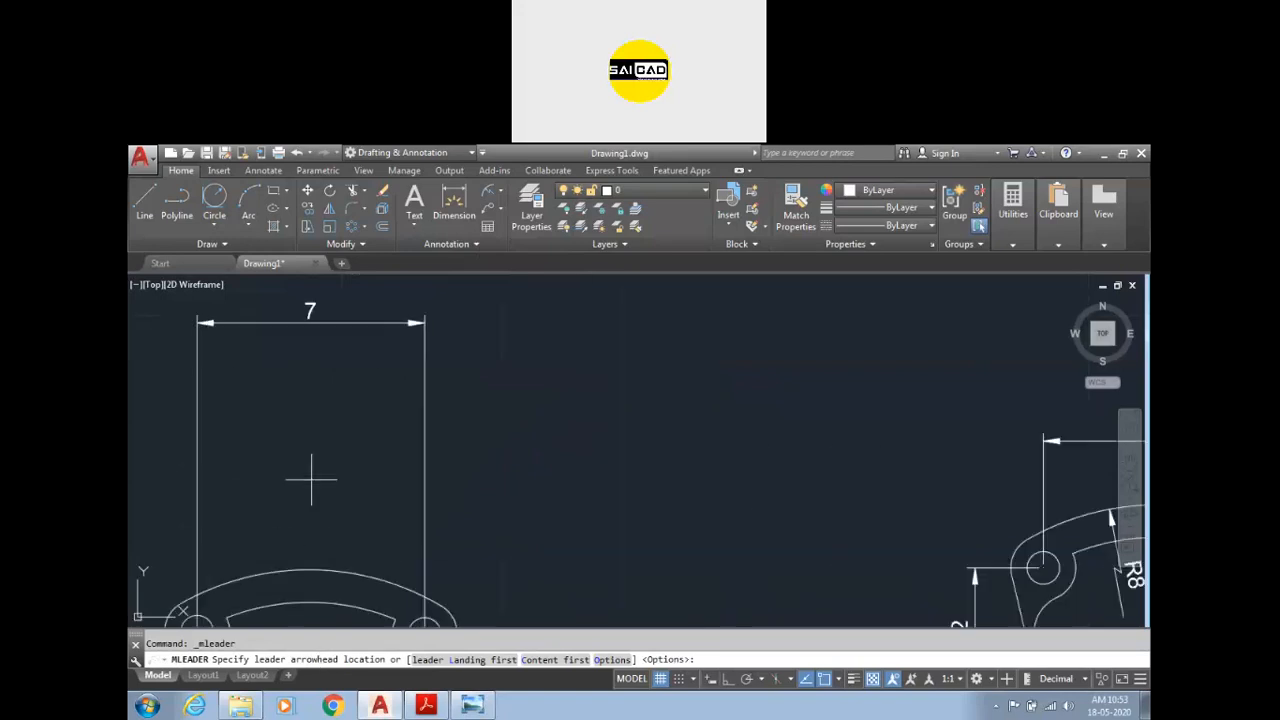
pyautogui.click(452, 590)
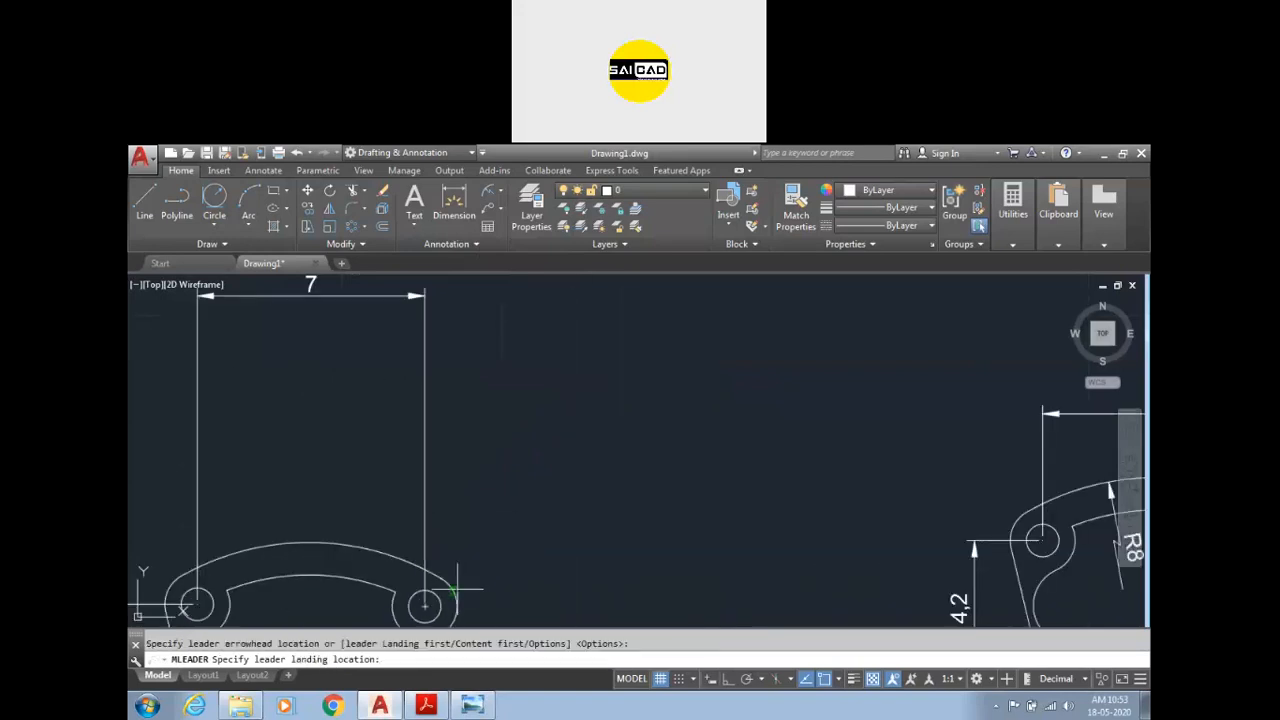
pyautogui.scroll(-4, 550, 466)
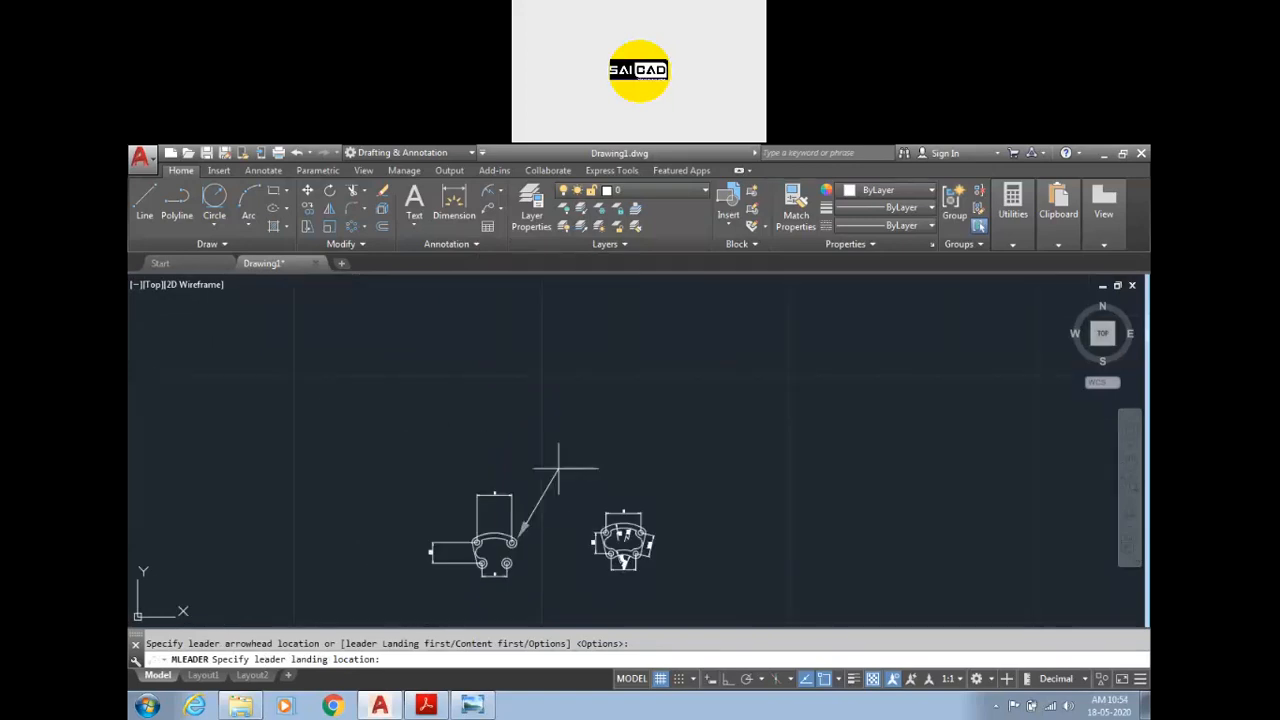
pyautogui.scroll(2, 565, 415)
pyautogui.scroll(-2, 645, 393)
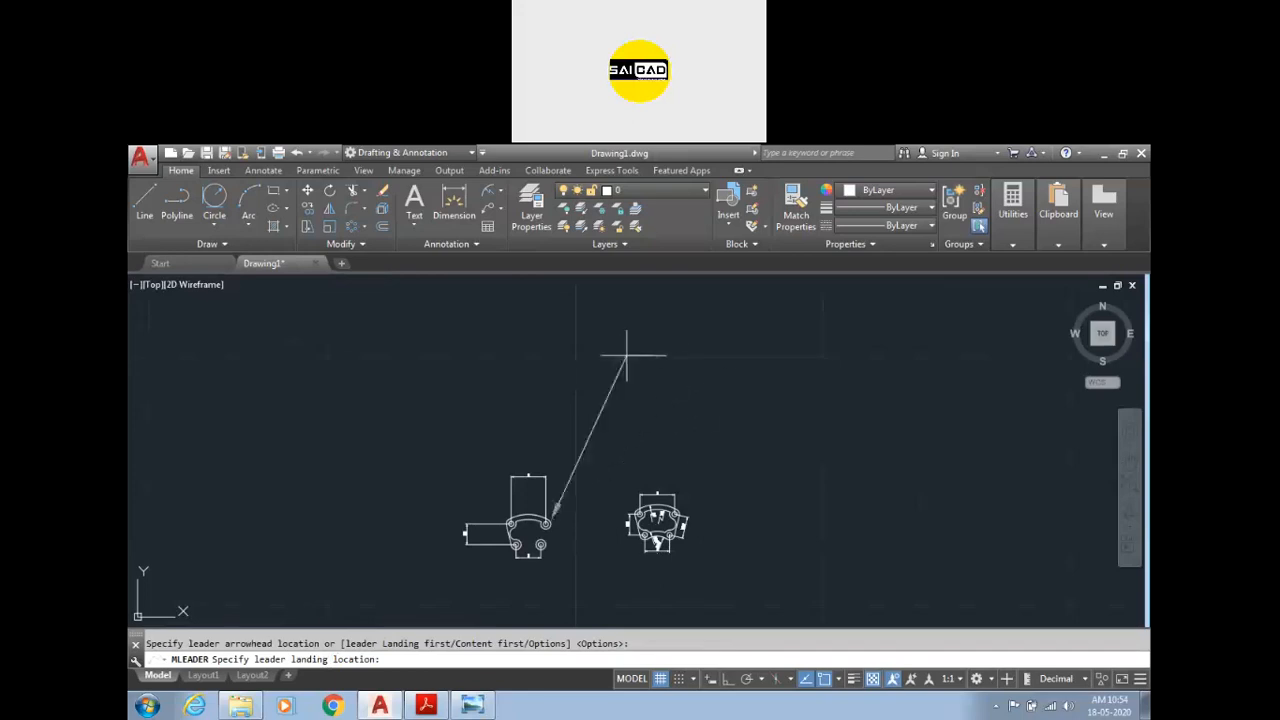
pyautogui.click(664, 362)
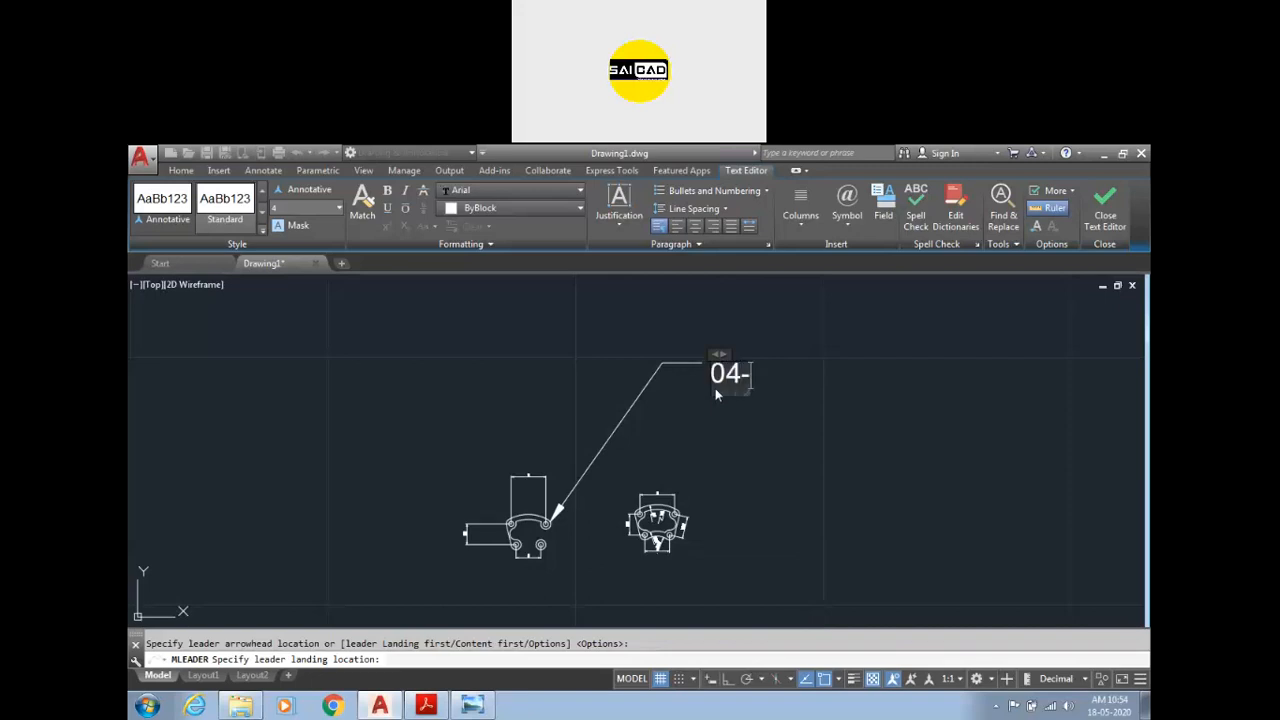
# Step: Enter 04 - R1 as the new leader's text, with spaces around the hyphen, and finish the leader
pyautogui.write('R.5')
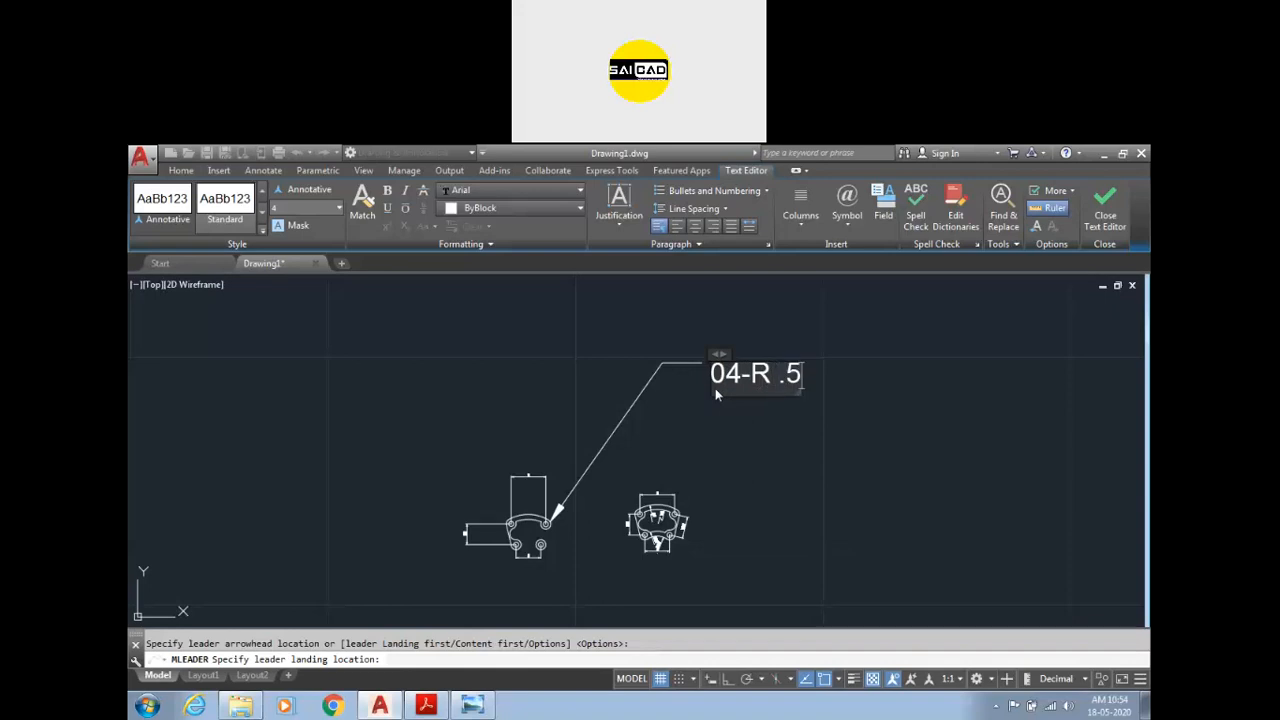
pyautogui.press('BackSpace')
pyautogui.press('BackSpace')
pyautogui.write('1')
pyautogui.press('Left')
pyautogui.press('Left')
pyautogui.press('Left')
pyautogui.press('Right')
pyautogui.press('Right')
pyautogui.press('BackSpace')
pyautogui.press('Right')
pyautogui.press('Left')
pyautogui.press('Left')
pyautogui.press('Left')
pyautogui.press('Left')
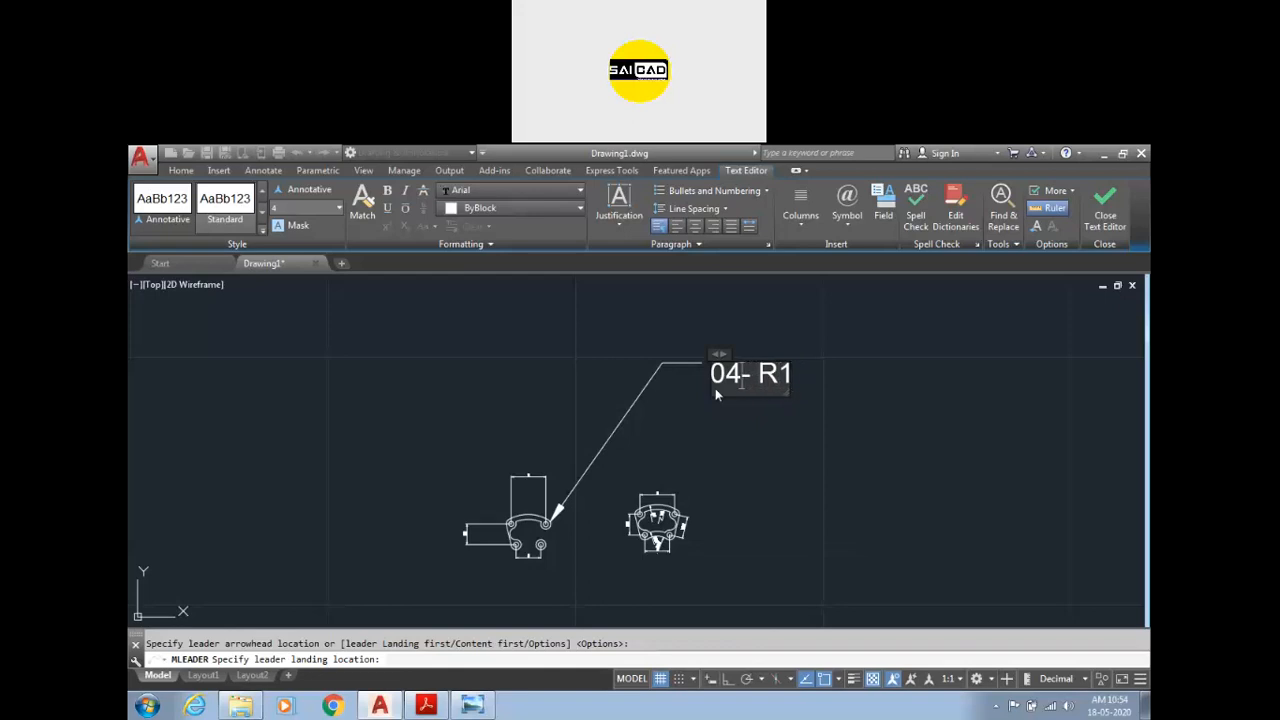
pyautogui.press('Right')
pyautogui.press('Right')
pyautogui.press('Right')
pyautogui.press('Right')
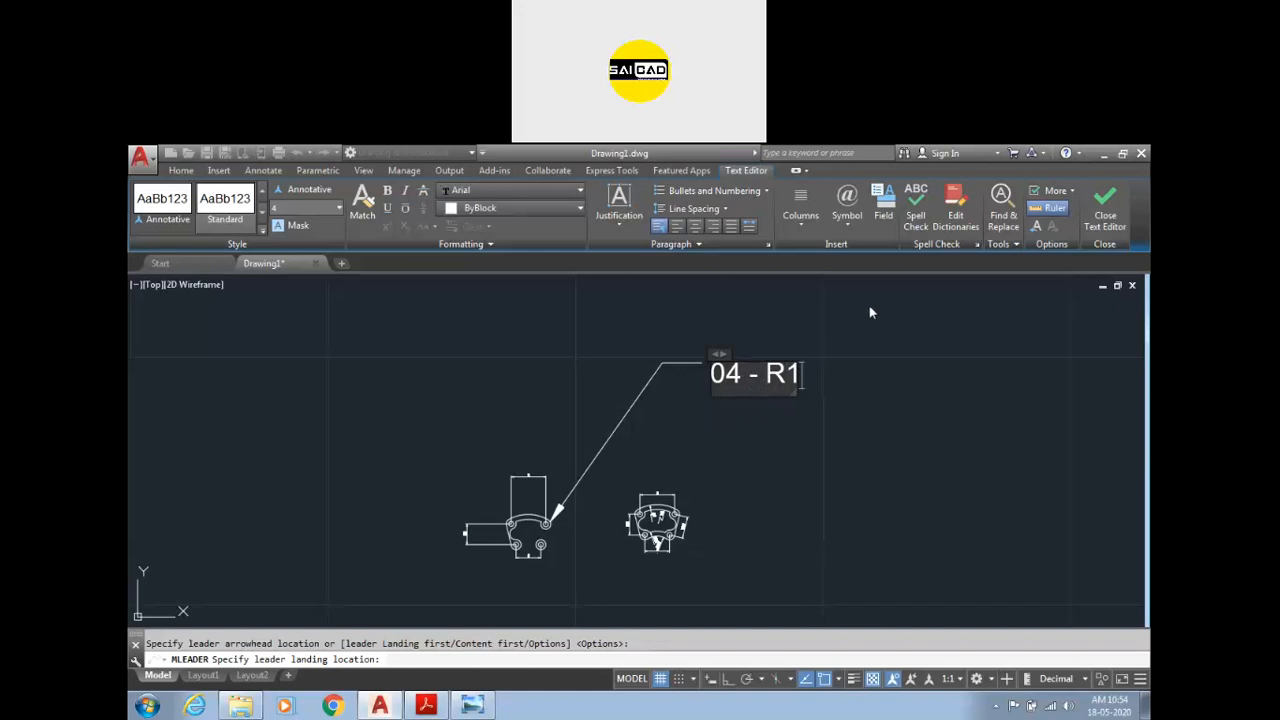
pyautogui.click(839, 323)
pyautogui.scroll(4, 566, 515)
pyautogui.scroll(-3, 566, 515)
pyautogui.scroll(3, 560, 520)
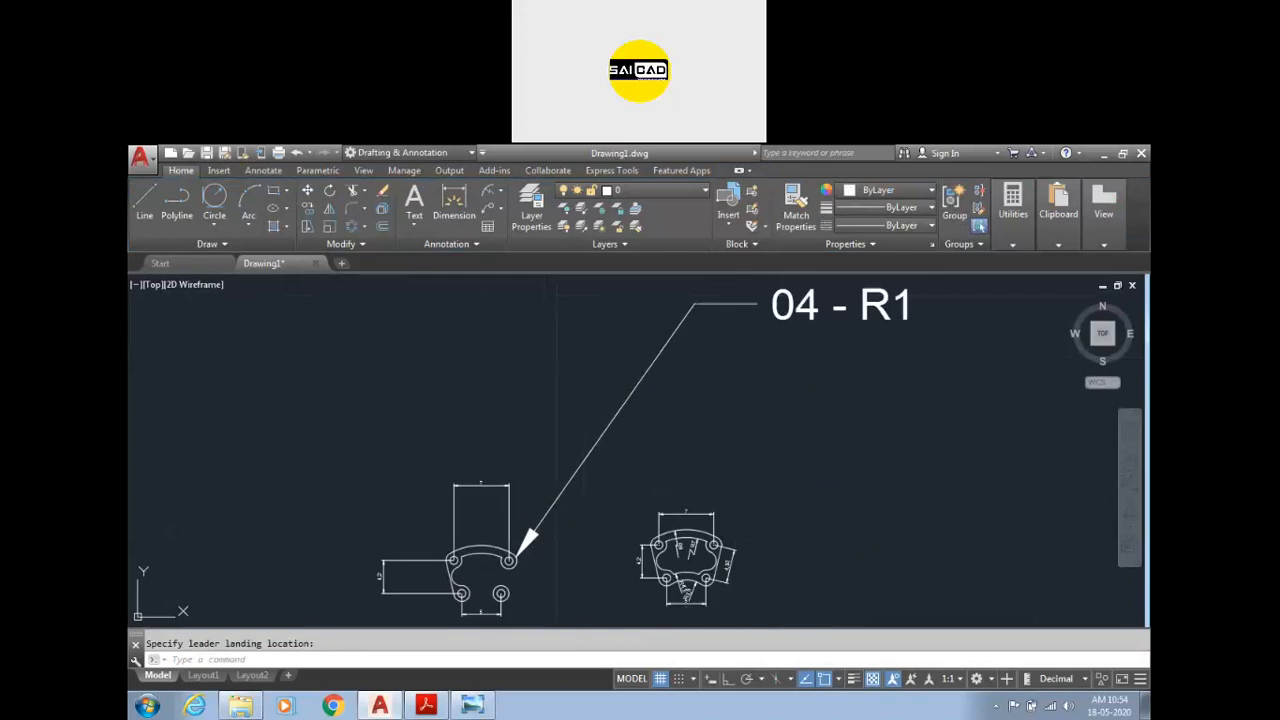
pyautogui.scroll(-2, 509, 565)
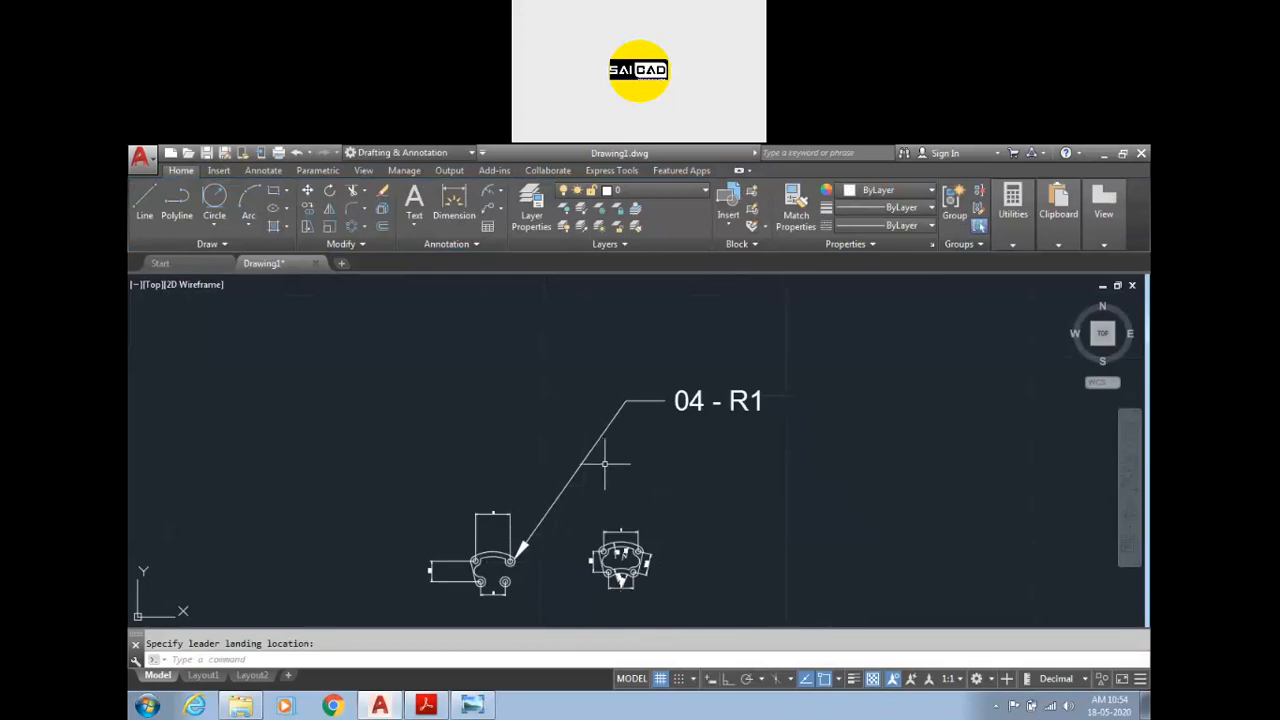
# Step: Check the overall dimension scale in the fit settings of the ISO-25 dimension style
pyautogui.write('D')
pyautogui.press('Return')
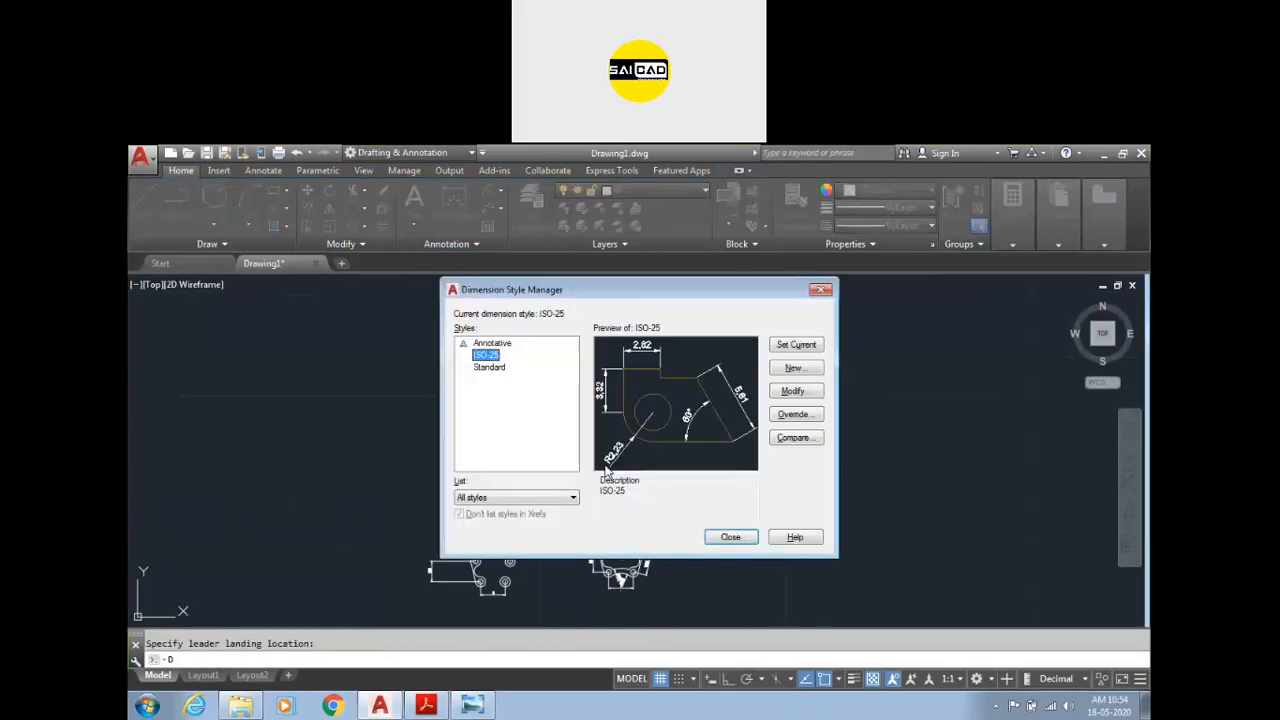
pyautogui.click(793, 391)
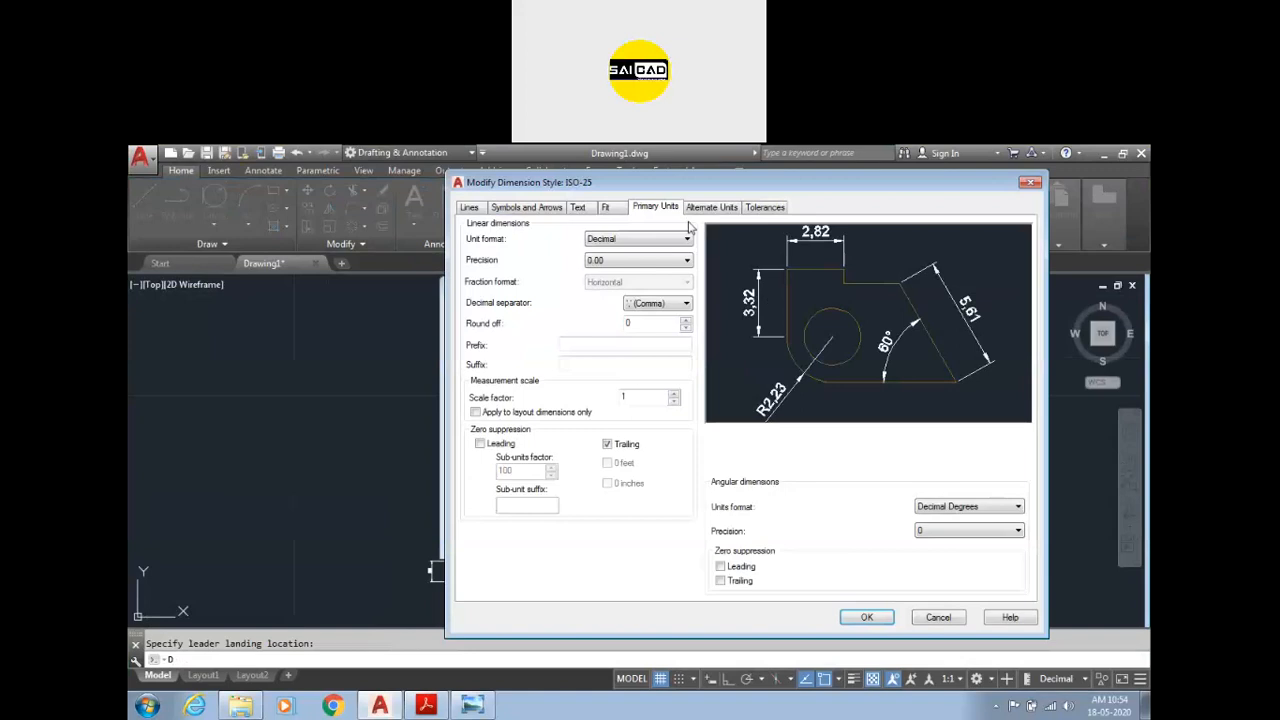
pyautogui.click(605, 207)
pyautogui.doubleClick(940, 486)
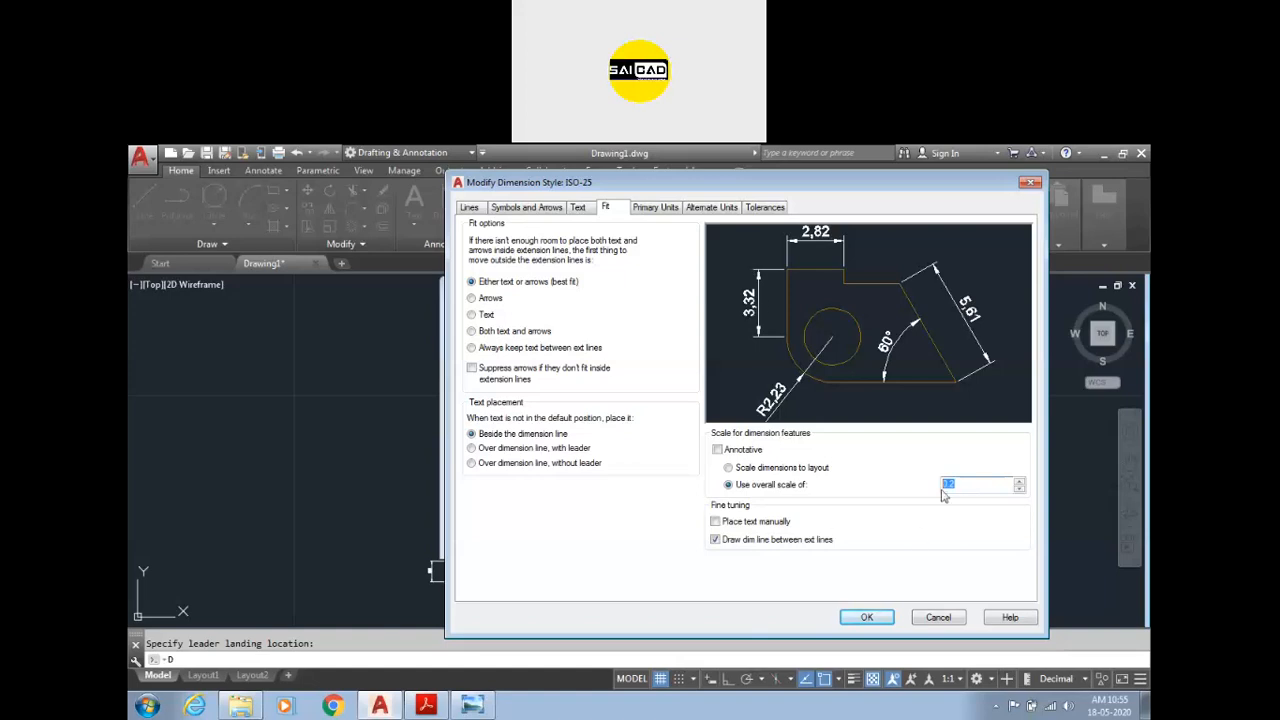
pyautogui.click(864, 617)
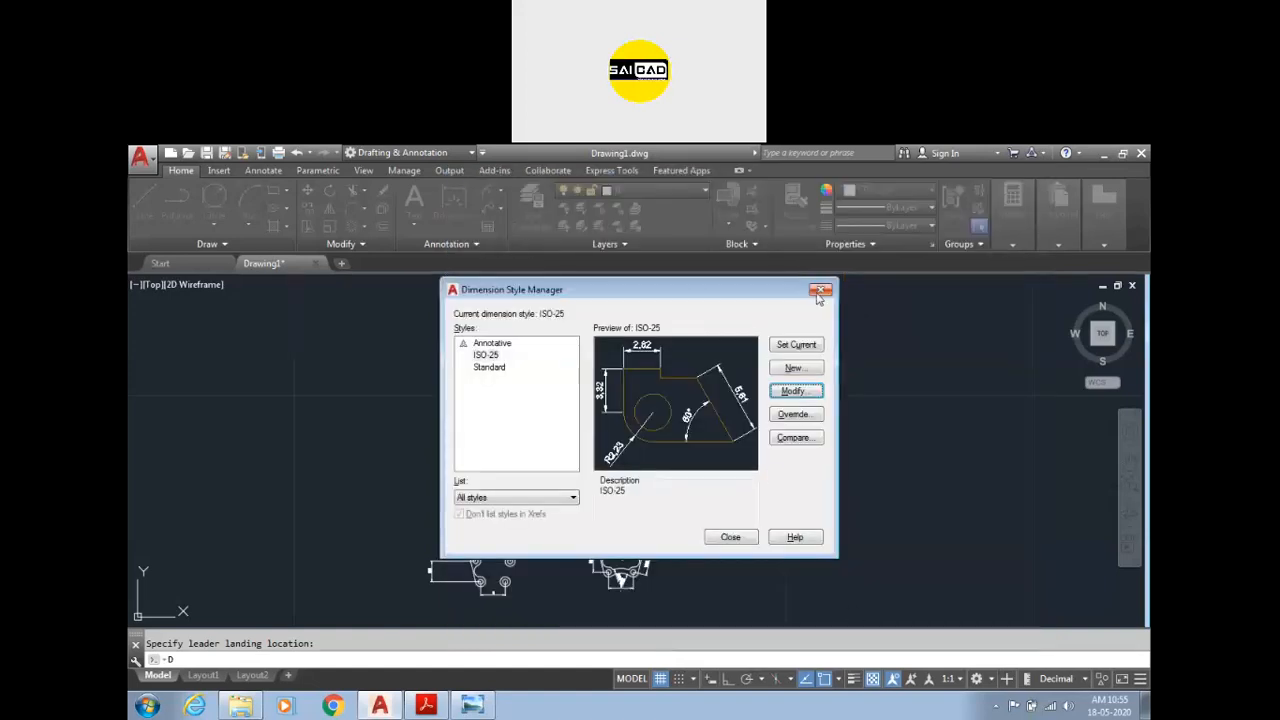
pyautogui.click(820, 291)
# Step: Add a radius dimension to the left plate's upper outer arc, placing its text above the arc inside the width dimension
pyautogui.scroll(3, 715, 405)
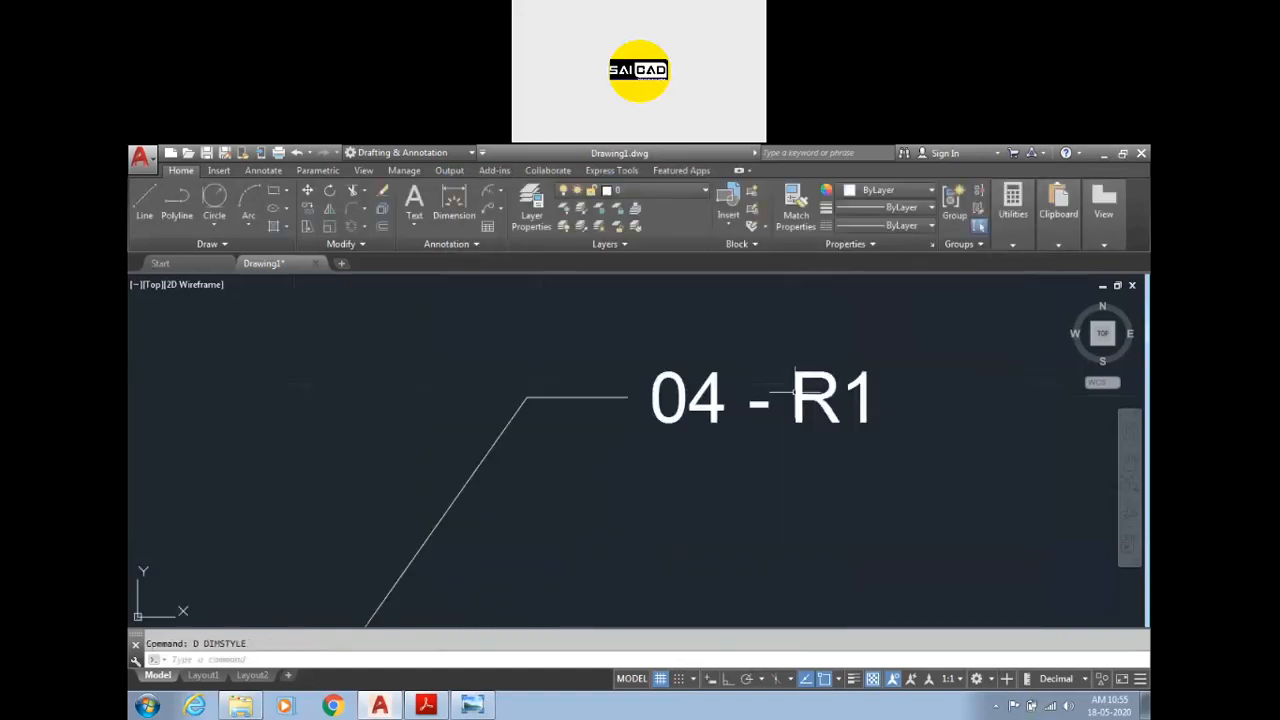
pyautogui.scroll(-4, 692, 407)
pyautogui.scroll(4, 651, 491)
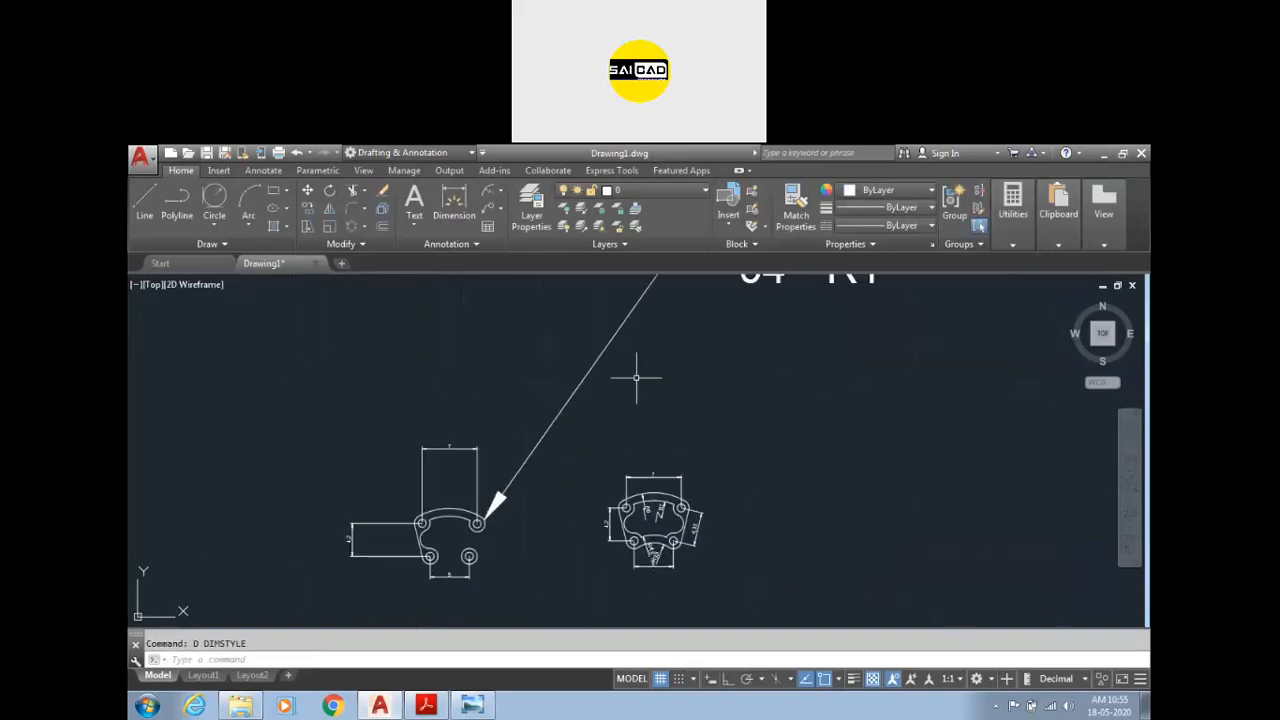
pyautogui.click(452, 204)
pyautogui.scroll(4, 502, 480)
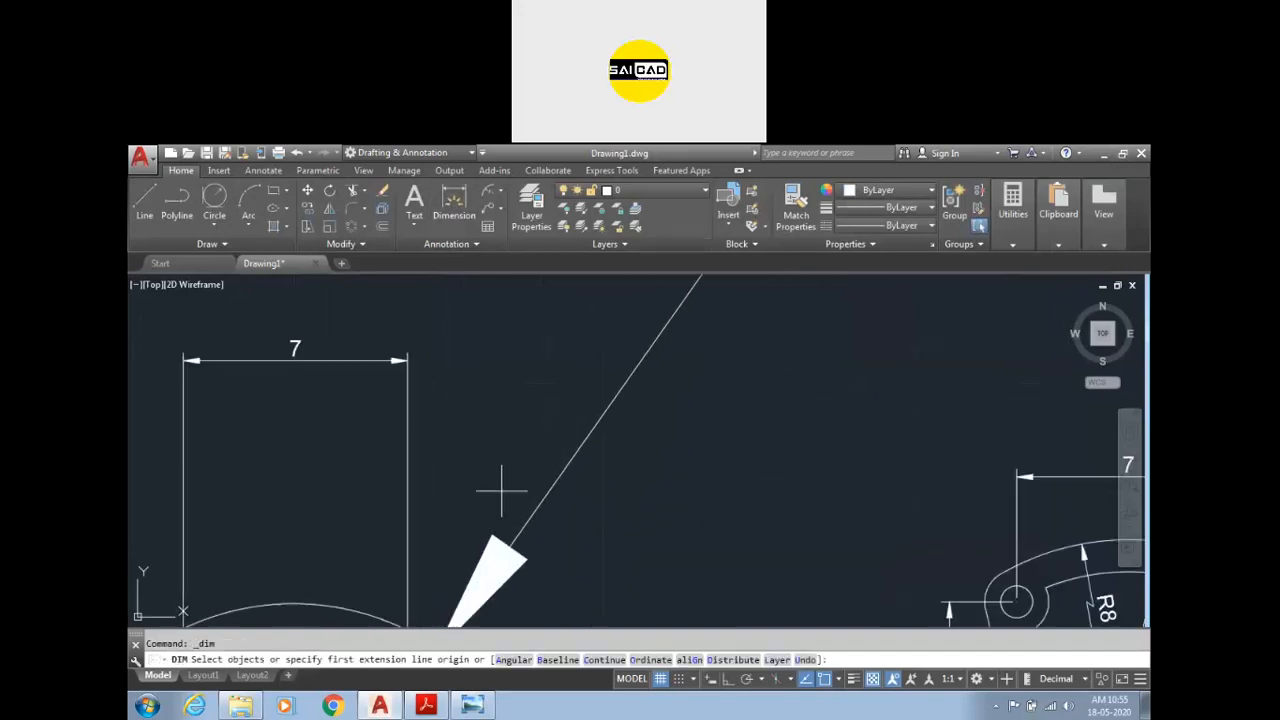
pyautogui.click(366, 609)
pyautogui.click(343, 460)
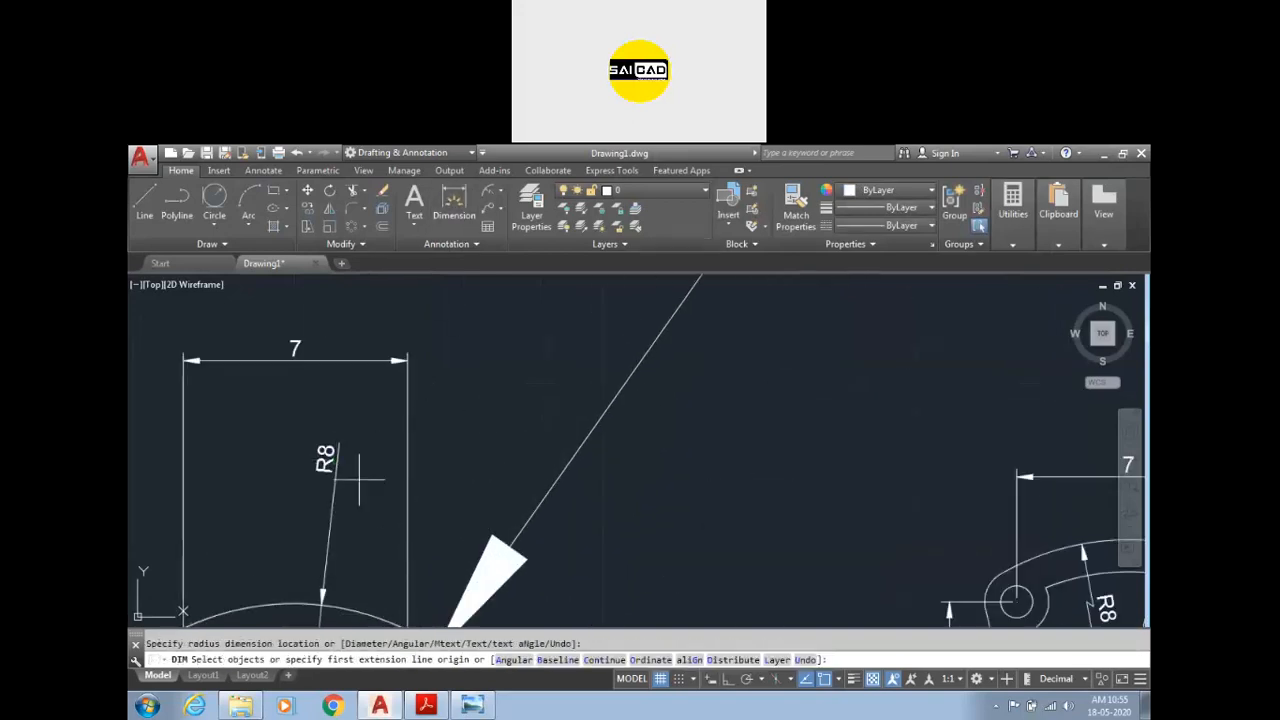
pyautogui.scroll(-4, 463, 492)
pyautogui.press('Escape')
pyautogui.scroll(-4, 586, 405)
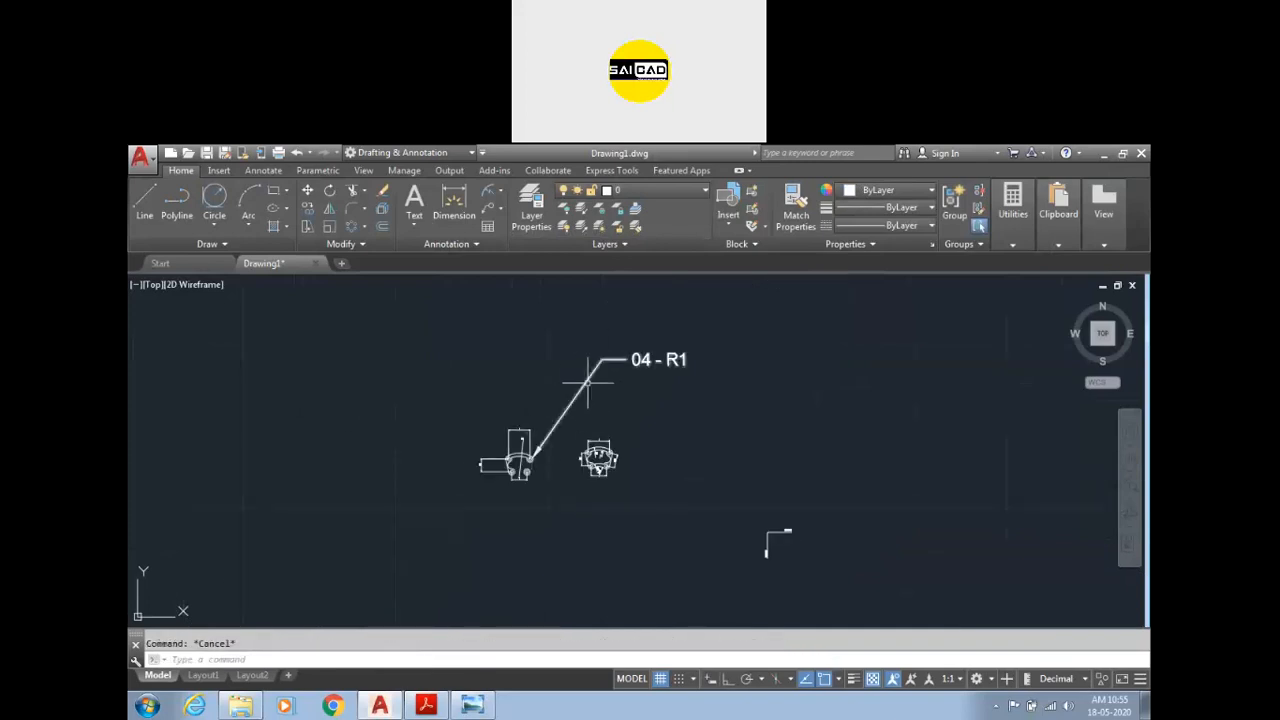
# Step: Open the Standard multileader style for modification and move its dialogs clear of the left plate
pyautogui.scroll(4, 588, 400)
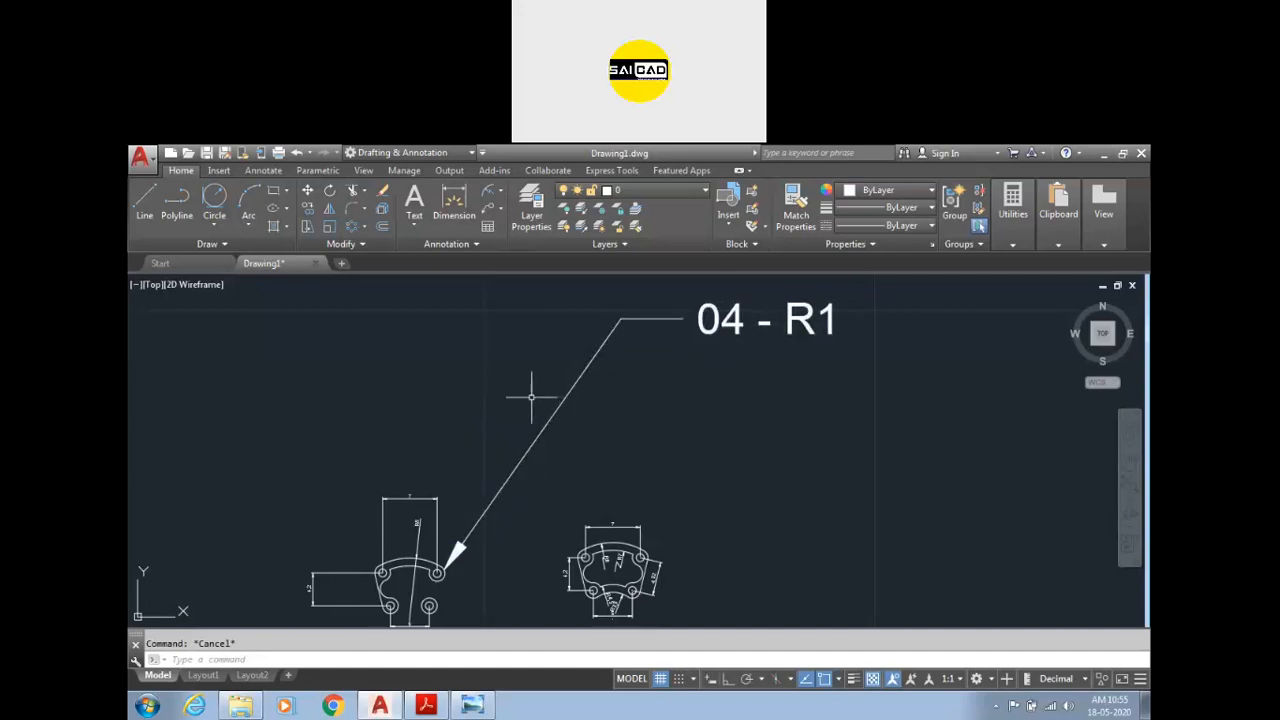
pyautogui.write('MLS')
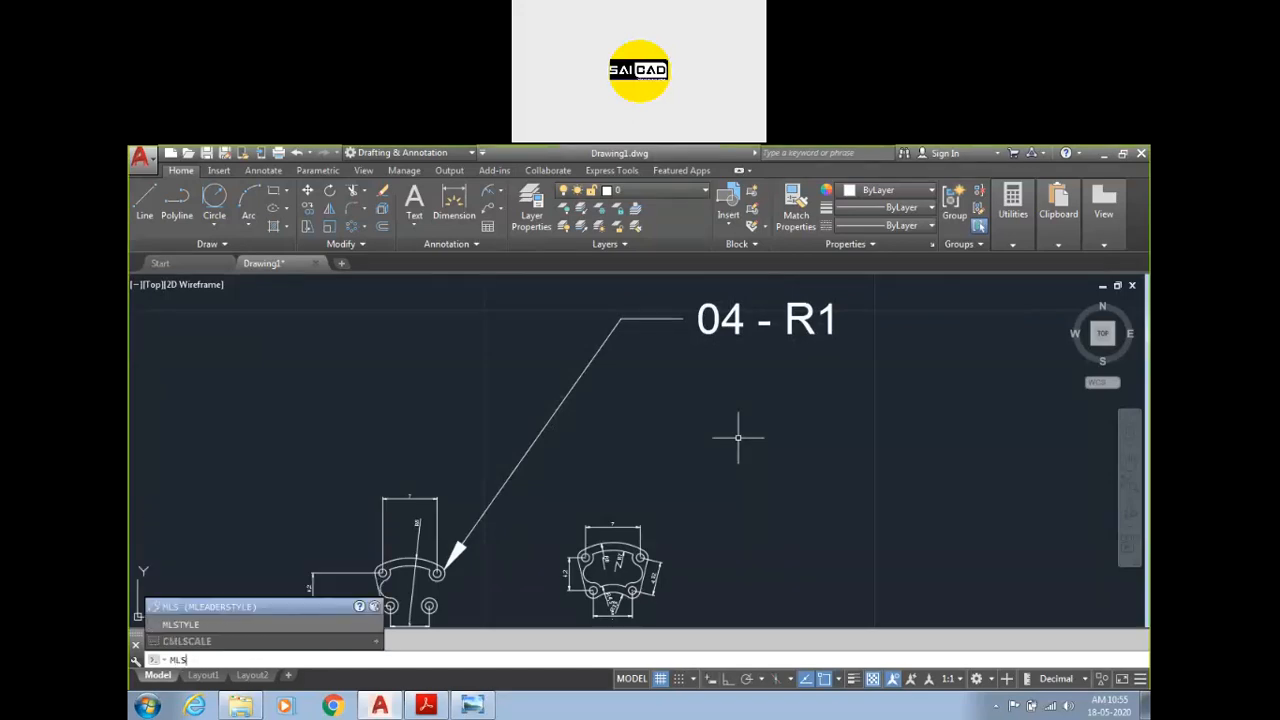
pyautogui.press('Return')
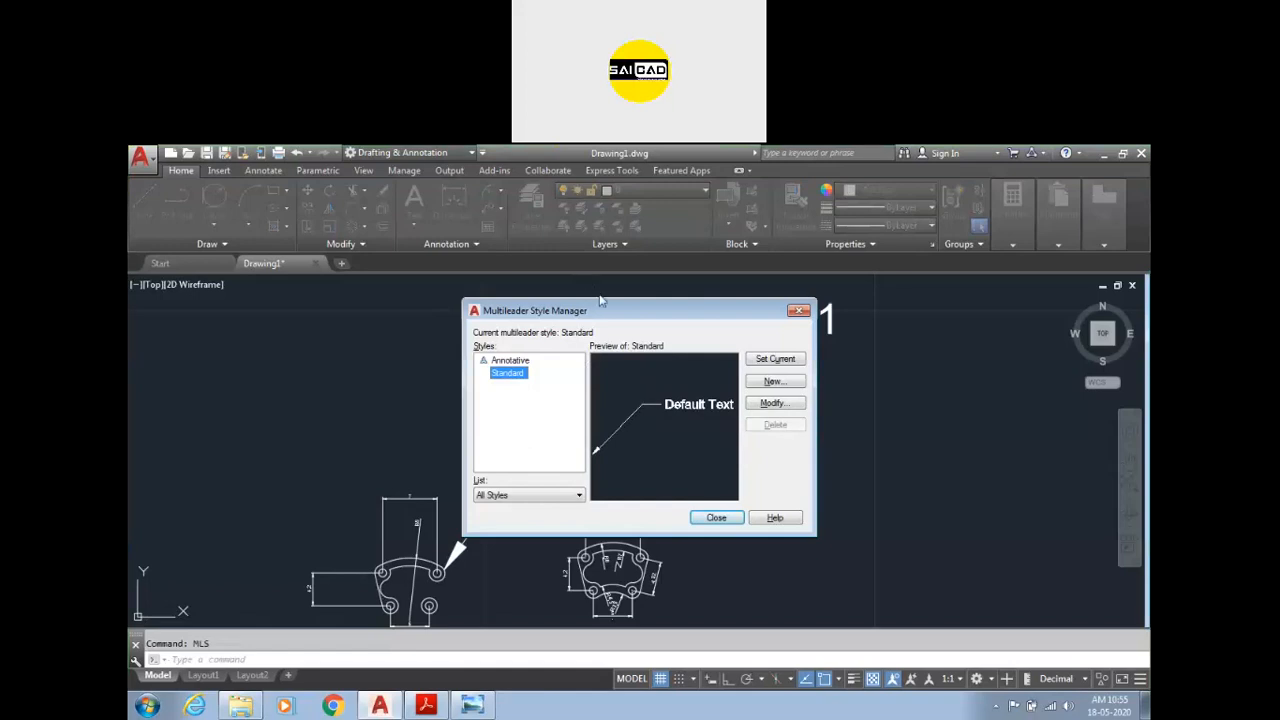
pyautogui.moveTo(600, 308); pyautogui.dragTo(702, 250)
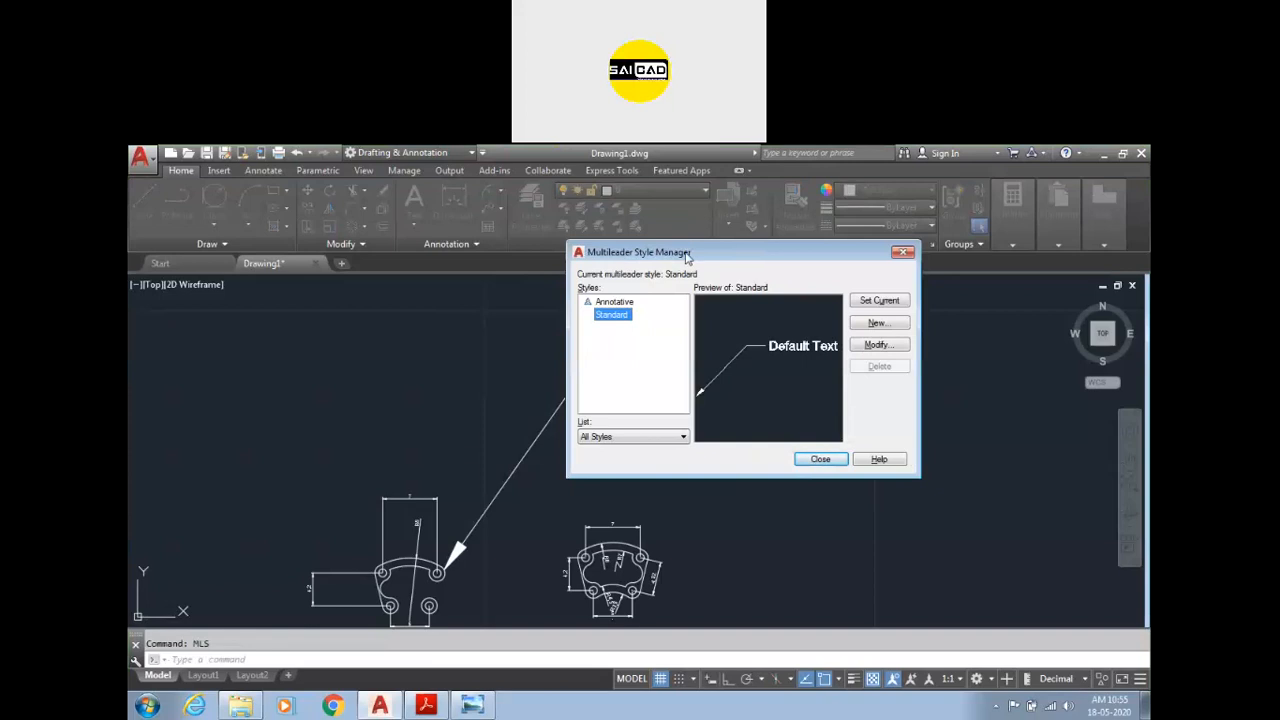
pyautogui.click(877, 345)
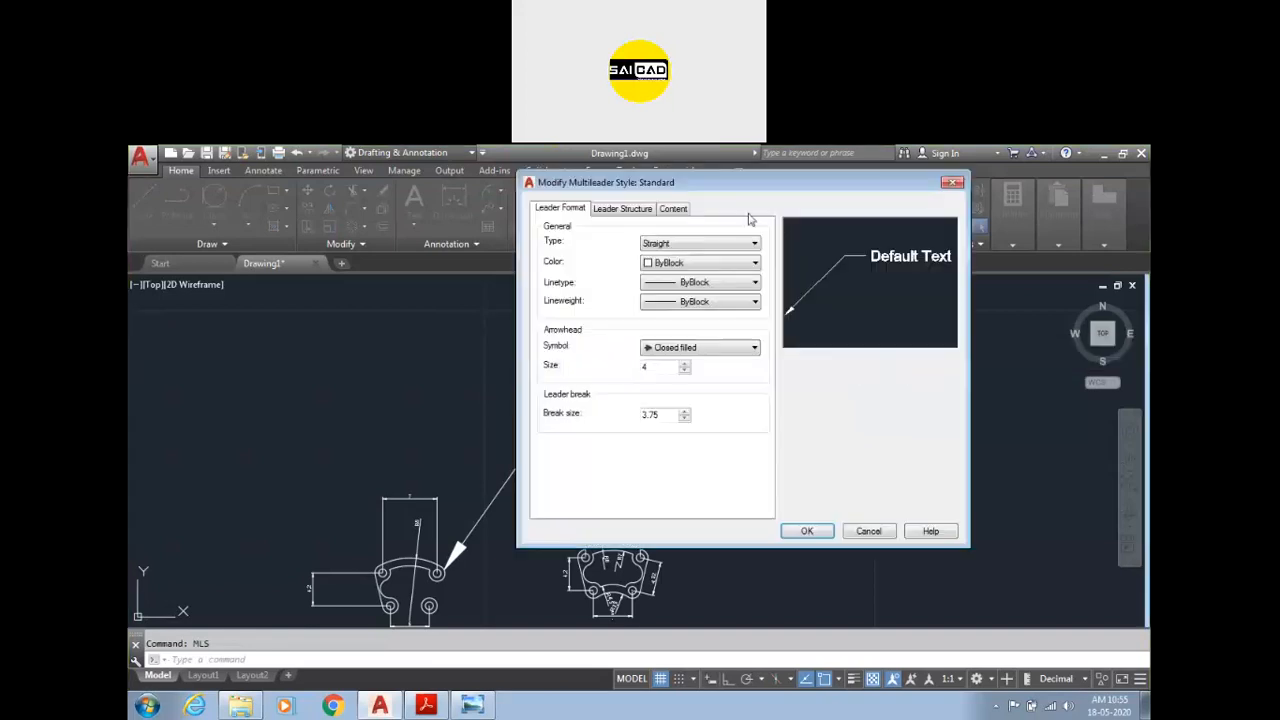
pyautogui.moveTo(750, 189); pyautogui.dragTo(820, 221)
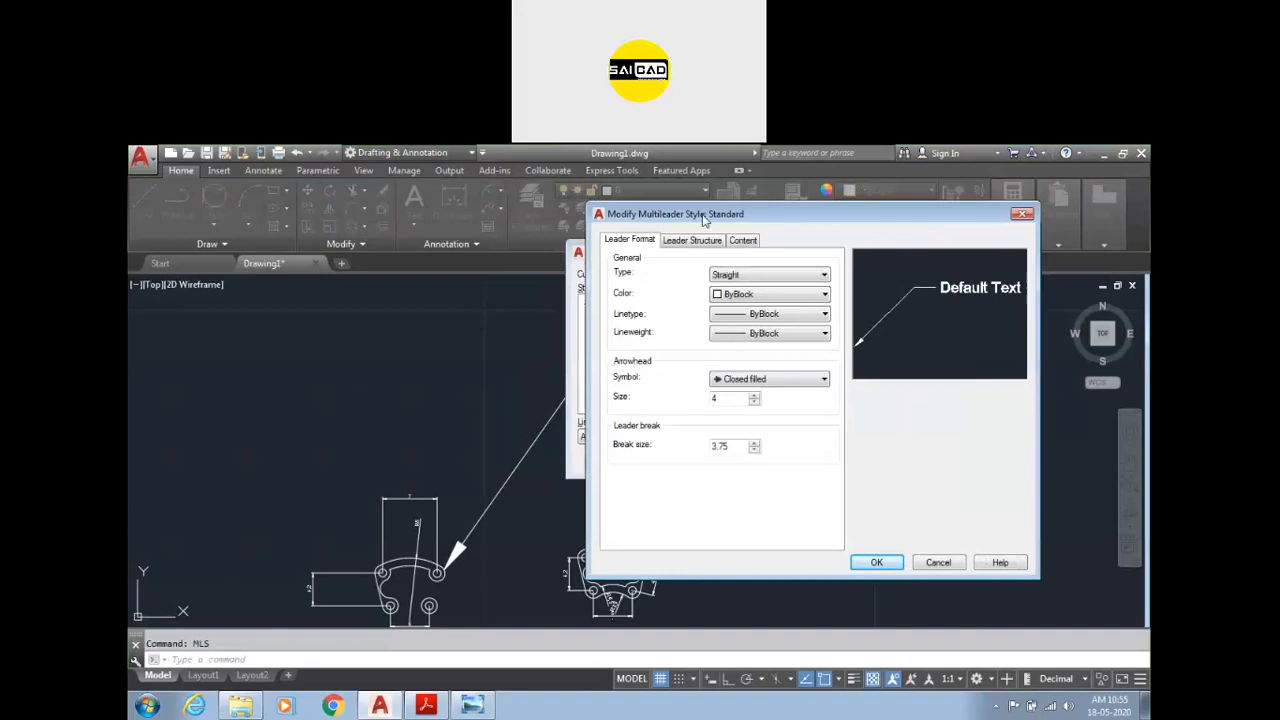
# Step: Try the Spline leader type in the Standard multileader style and switch the type to None
pyautogui.click(757, 275)
pyautogui.click(745, 297)
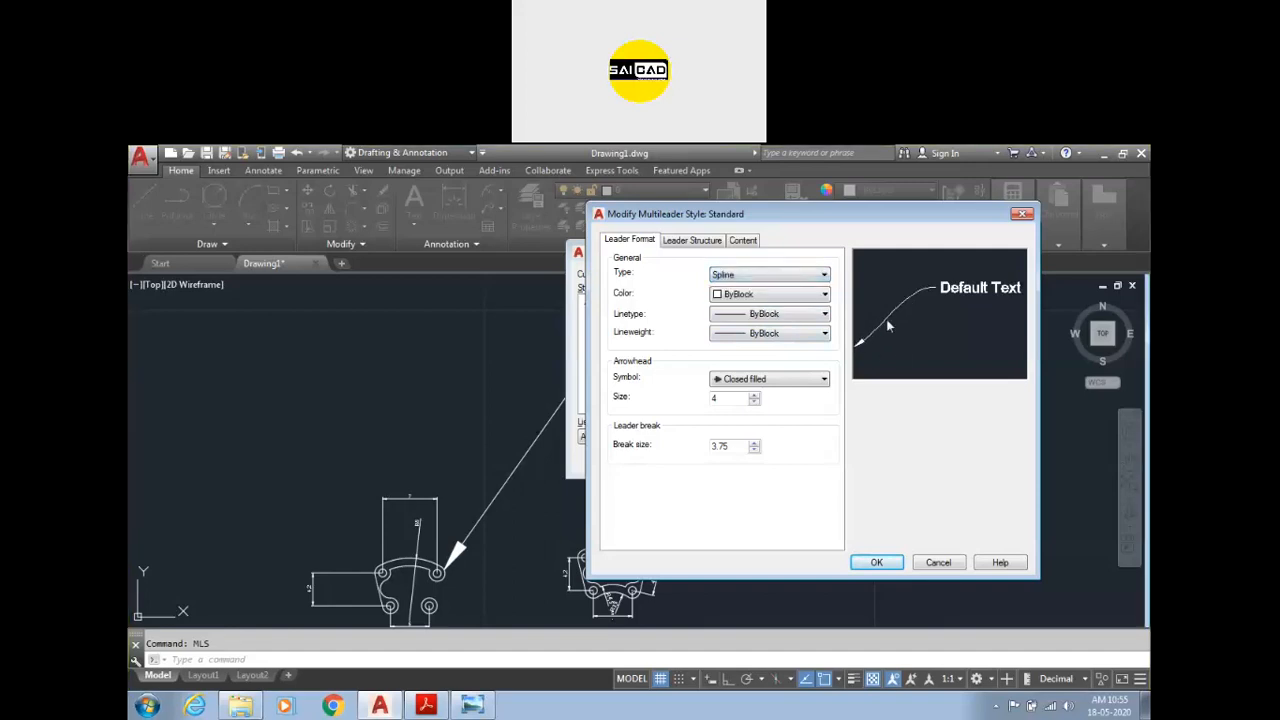
pyautogui.click(790, 274)
pyautogui.click(760, 307)
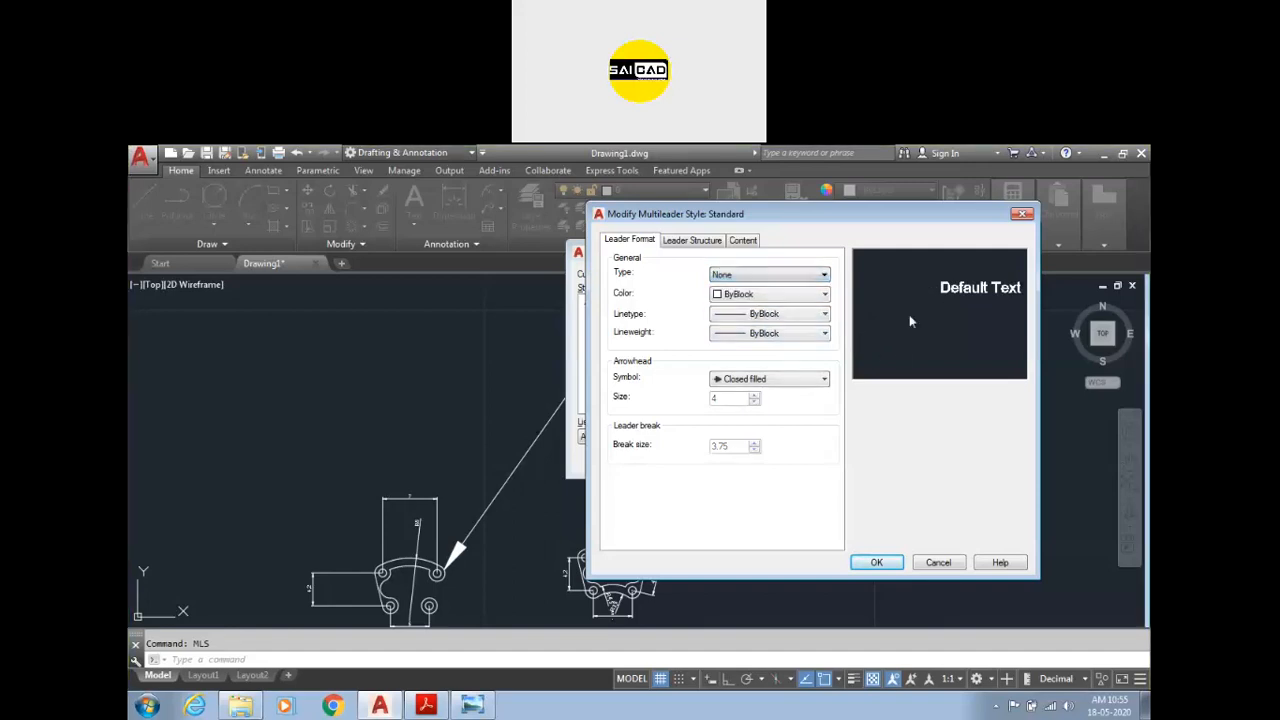
# Step: Set the Standard multileader style's leader type to Straight and try the Dot arrowhead symbol
pyautogui.click(765, 274)
pyautogui.click(750, 286)
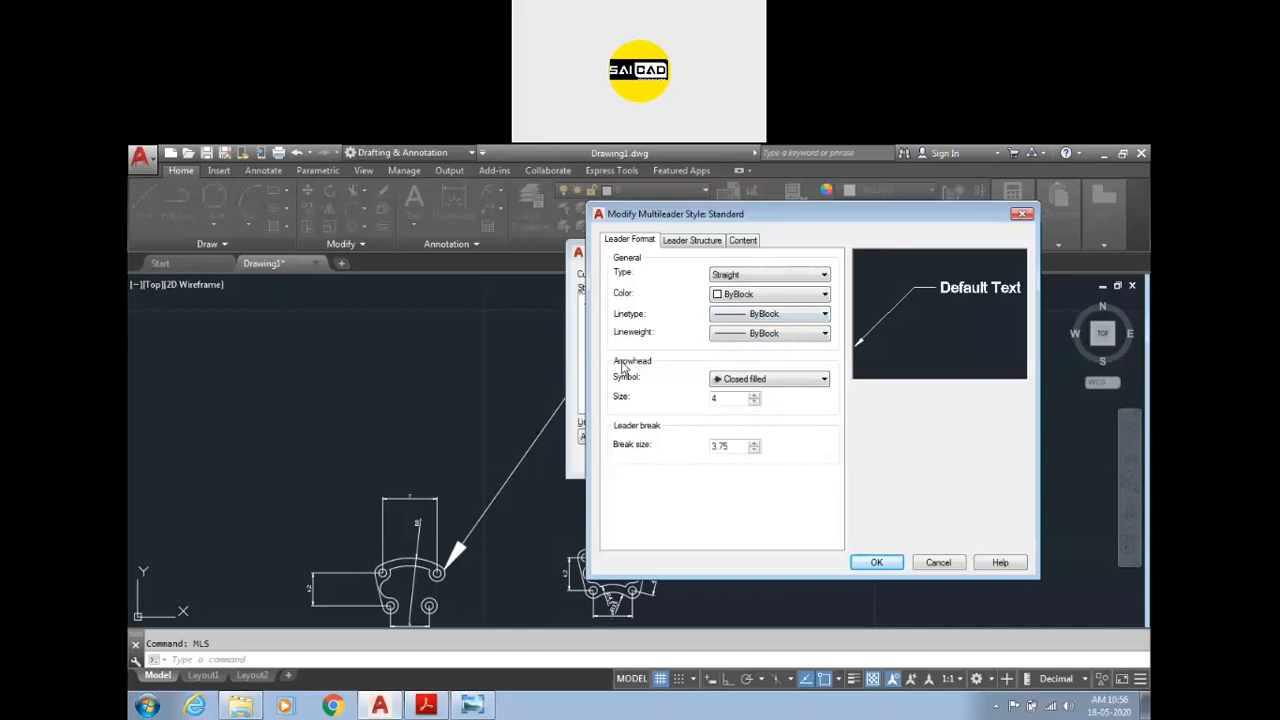
pyautogui.click(750, 384)
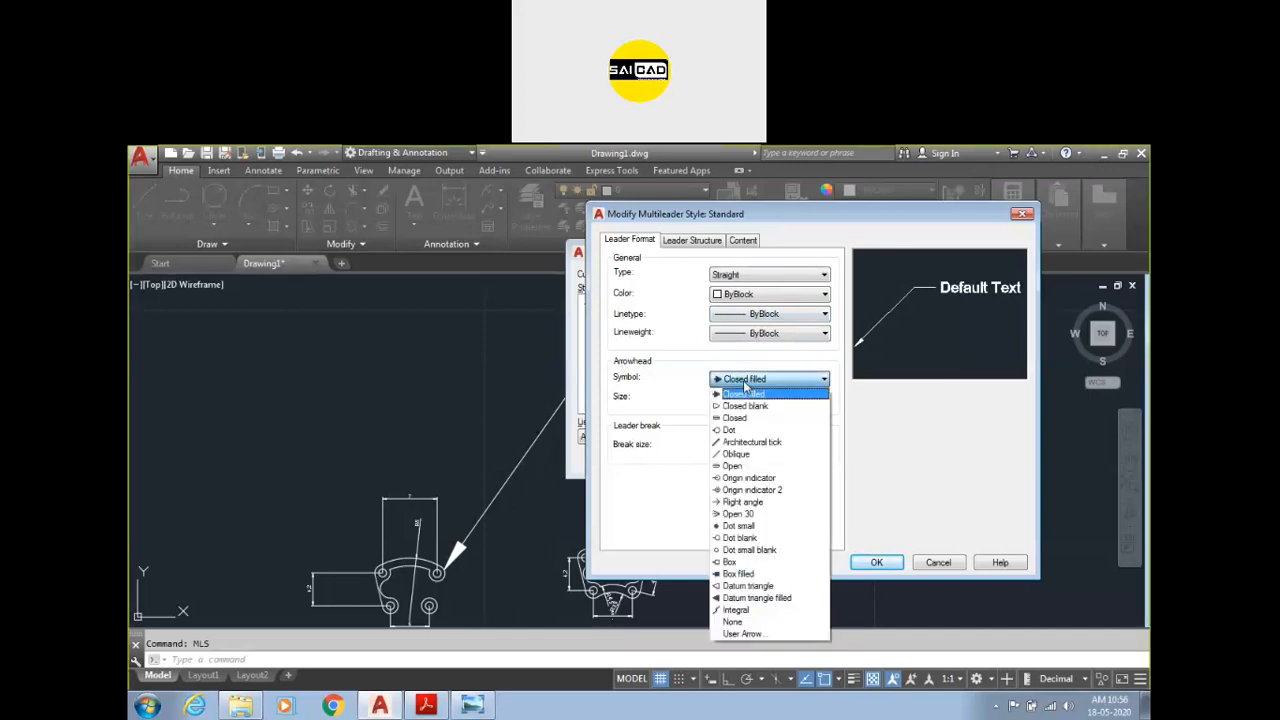
pyautogui.click(739, 386)
pyautogui.click(736, 384)
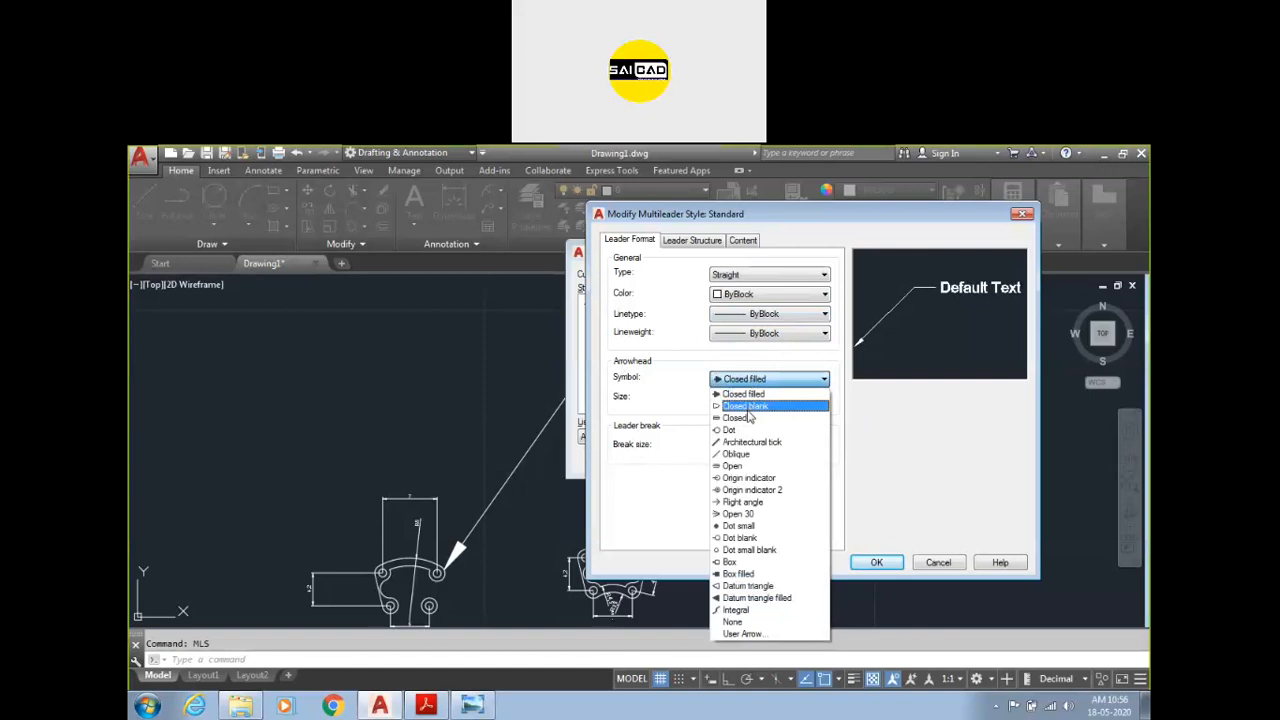
pyautogui.click(744, 430)
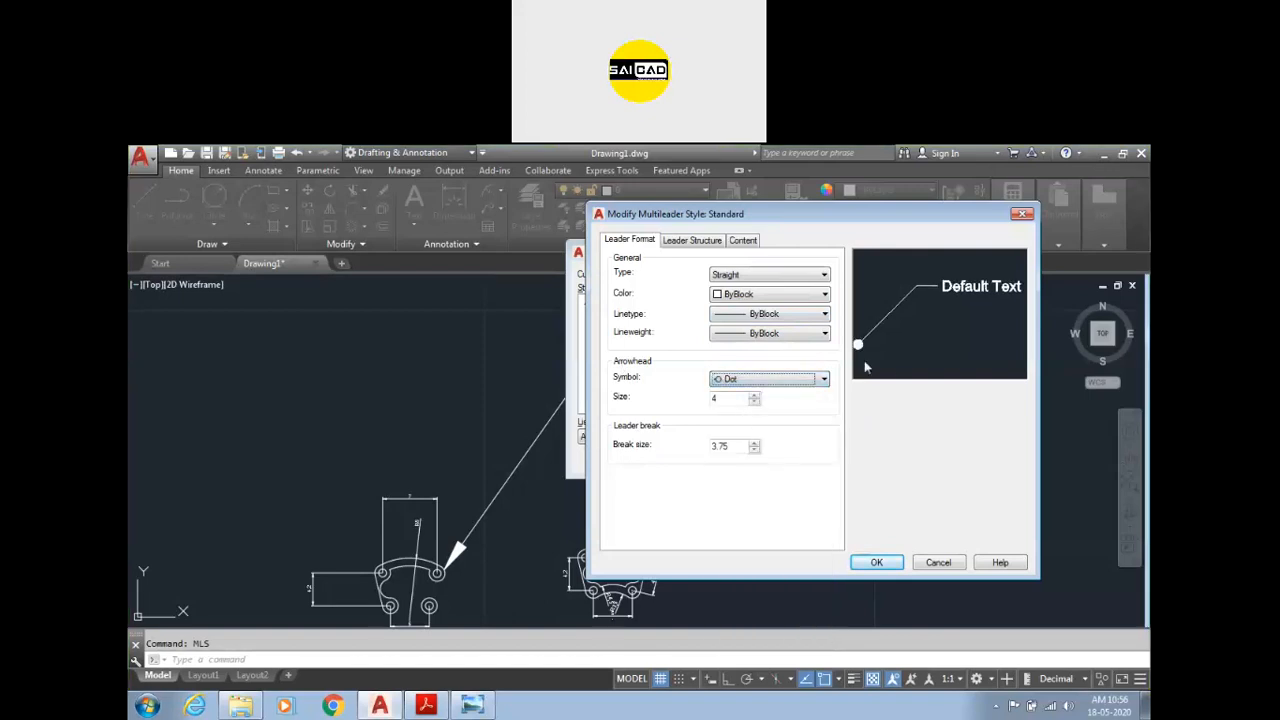
# Step: Try the Closed blank arrowhead symbol and restore the symbol to Closed filled
pyautogui.click(793, 376)
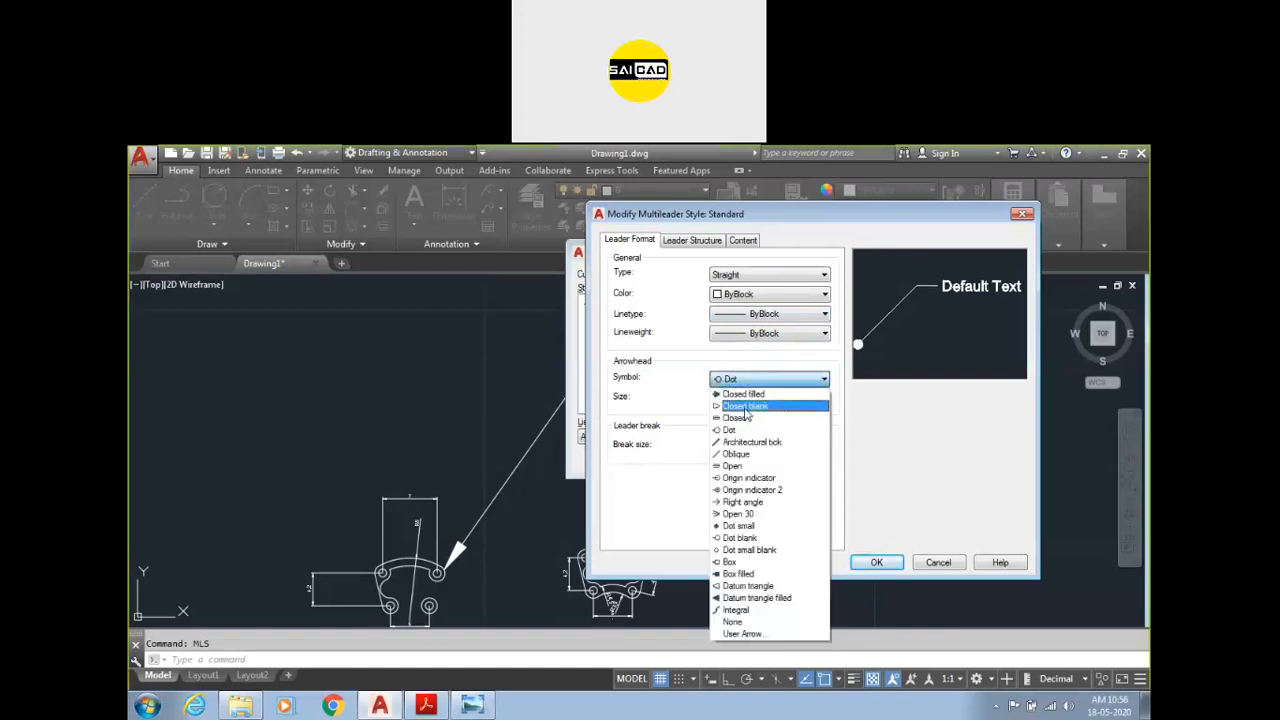
pyautogui.click(750, 408)
pyautogui.click(735, 384)
pyautogui.click(740, 393)
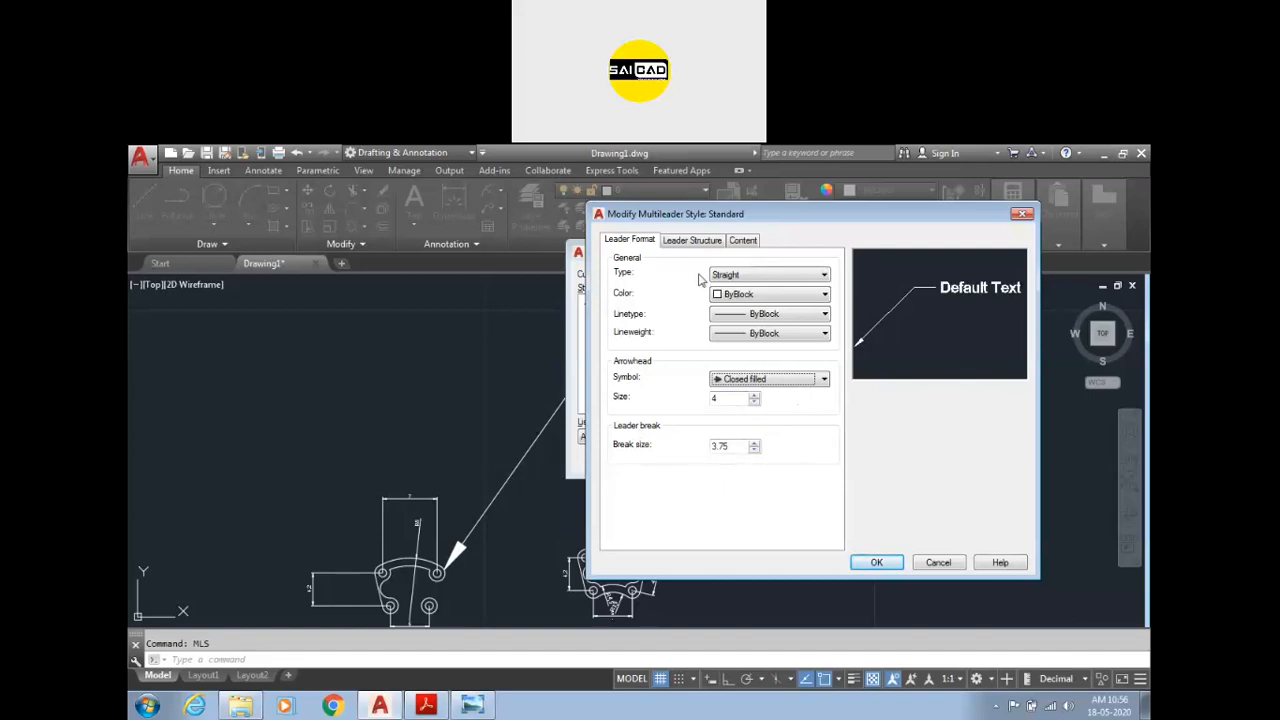
# Step: Set the specified scale of the Standard multileader style to 0.2, accept the change and close the style manager
pyautogui.click(692, 242)
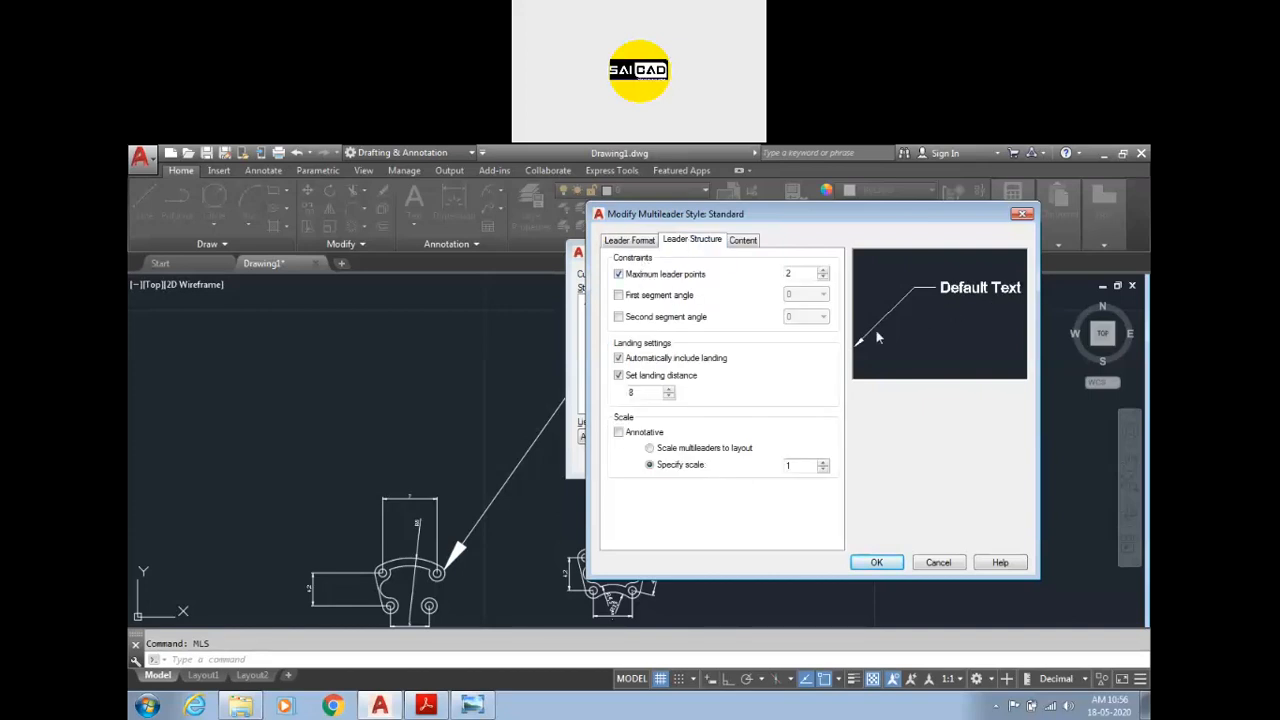
pyautogui.moveTo(801, 274); pyautogui.dragTo(778, 275)
pyautogui.click(640, 245)
pyautogui.click(691, 243)
pyautogui.click(746, 242)
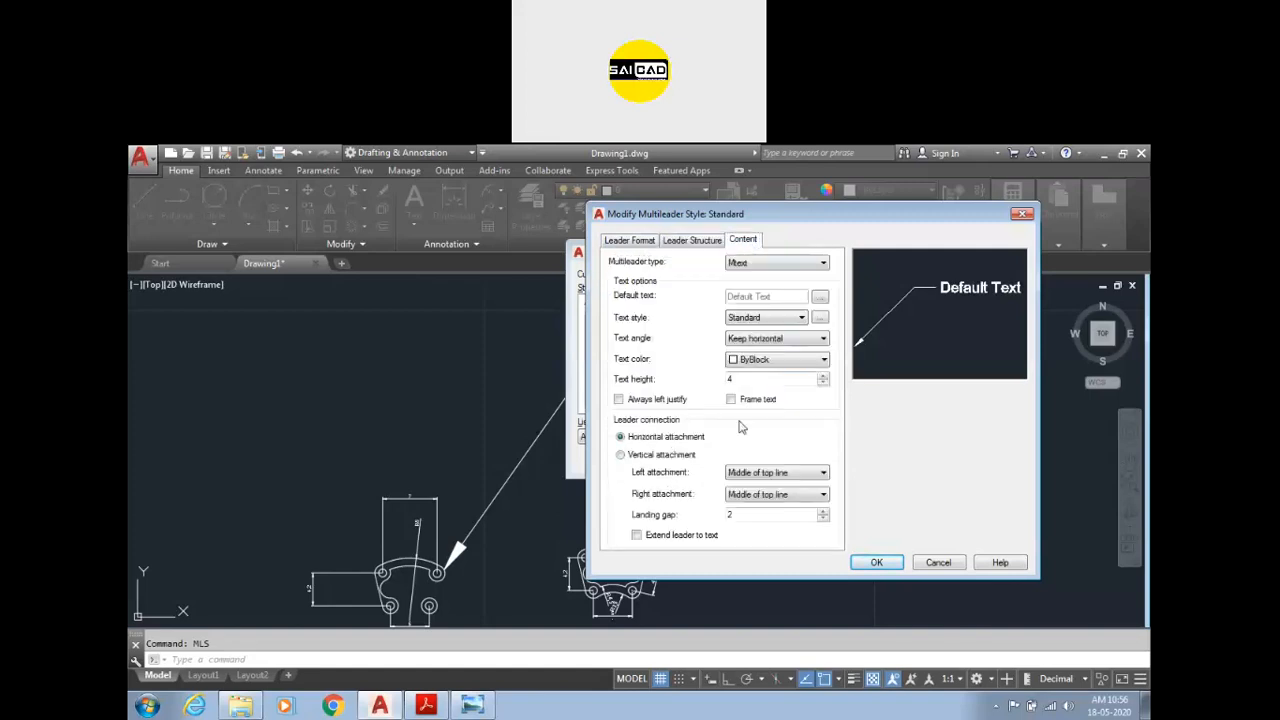
pyautogui.click(697, 240)
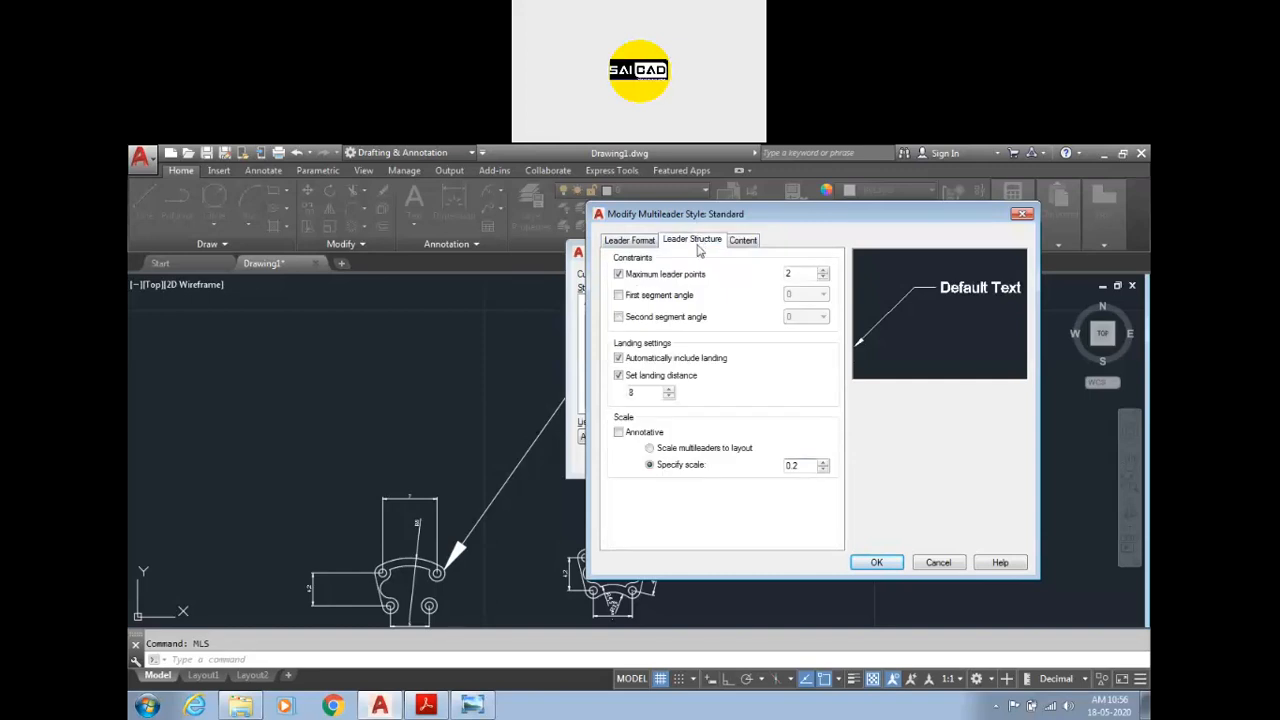
pyautogui.doubleClick(799, 465)
pyautogui.click(862, 565)
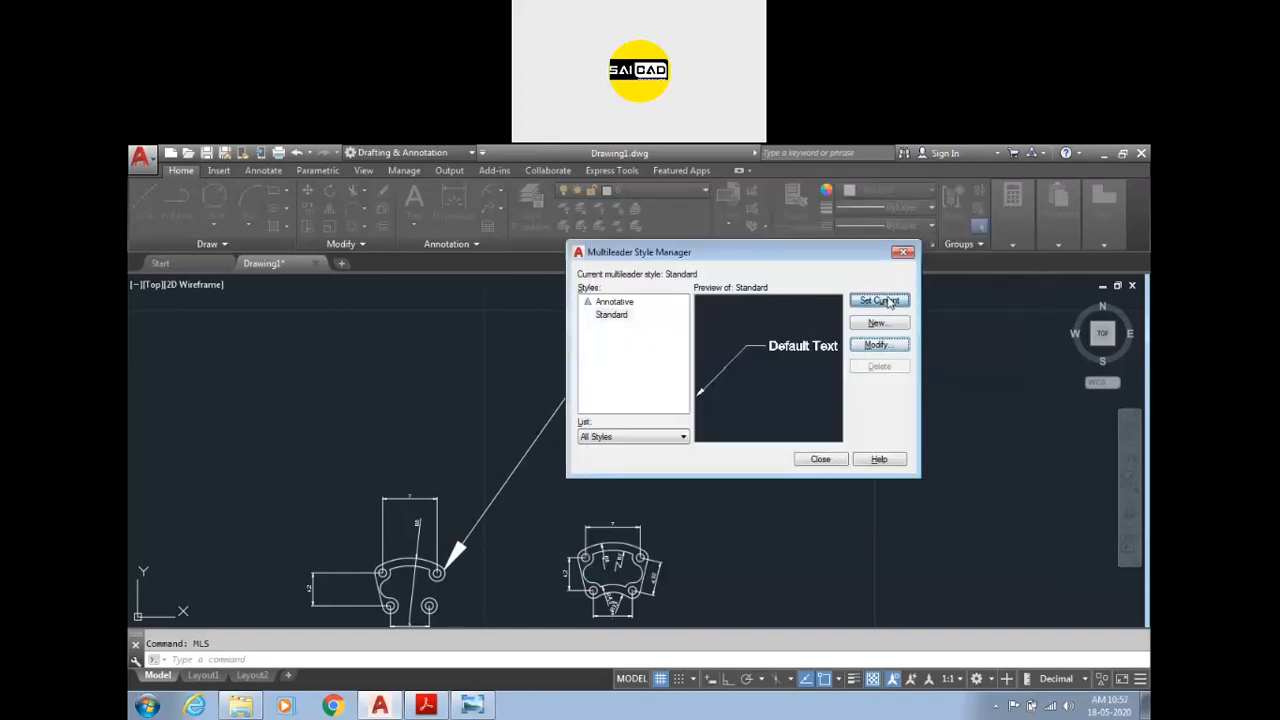
pyautogui.click(818, 459)
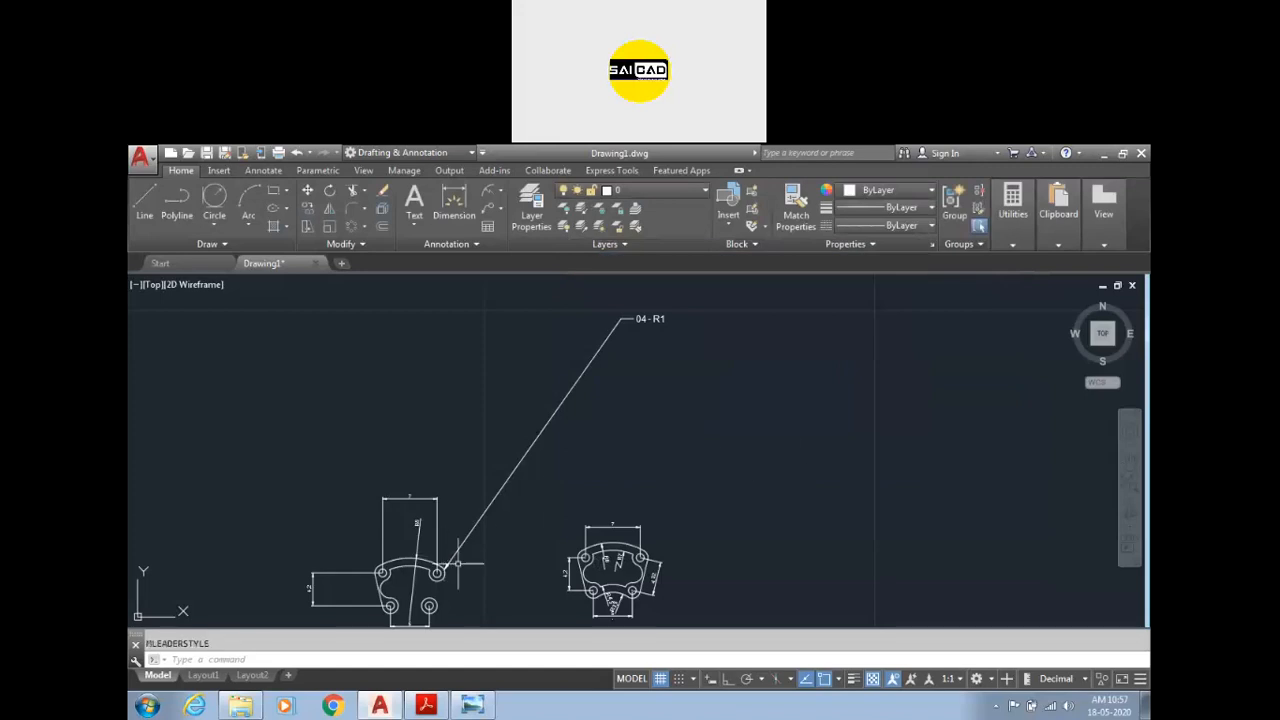
# Step: Stretch the landing end of the 04 - R1 multileader down close to the left plate's upper-right hole
pyautogui.scroll(2, 455, 565)
pyautogui.scroll(-3, 484, 548)
pyautogui.click(677, 417)
pyautogui.scroll(4, 590, 385)
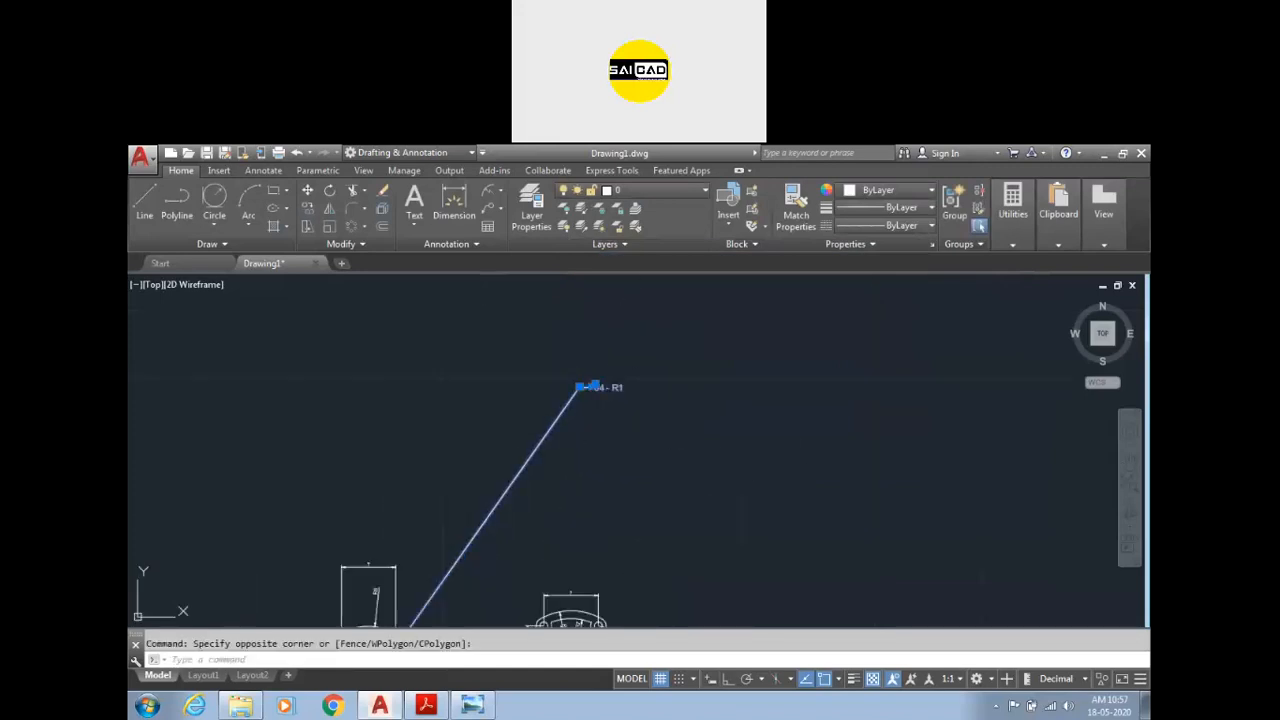
pyautogui.click(577, 375)
pyautogui.scroll(-4, 573, 354)
pyautogui.scroll(6, 514, 448)
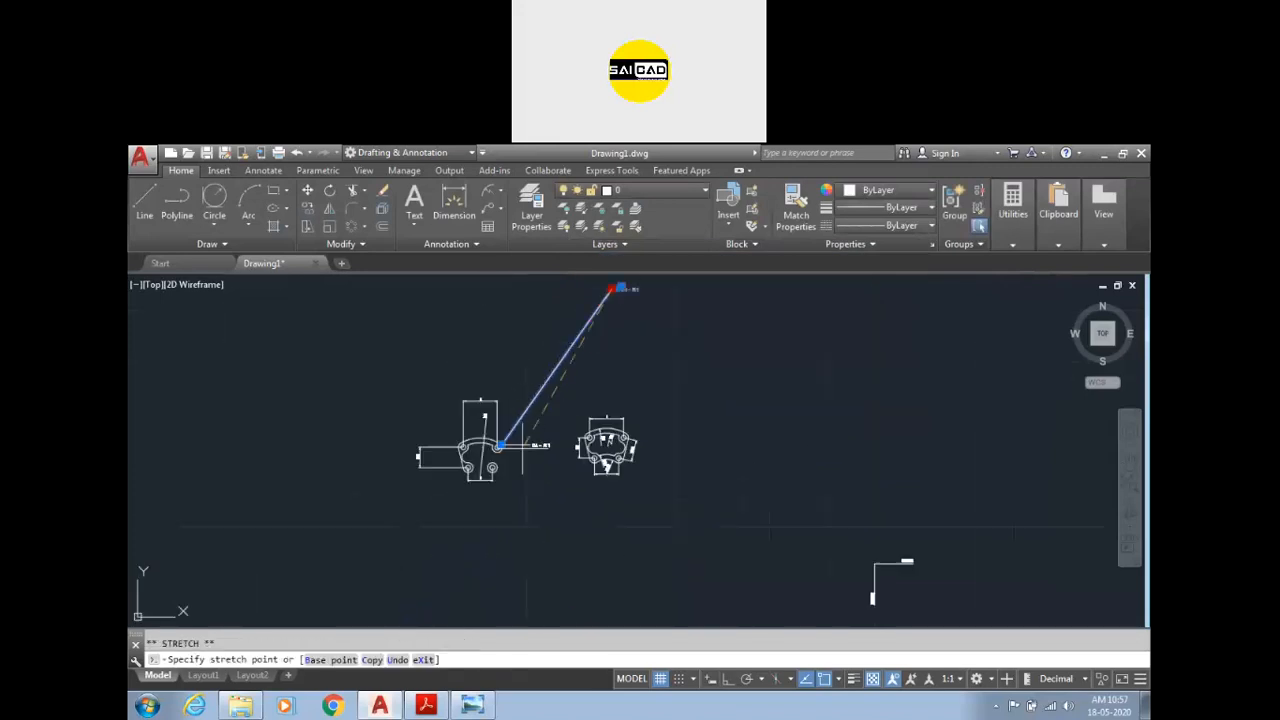
pyautogui.click(492, 382)
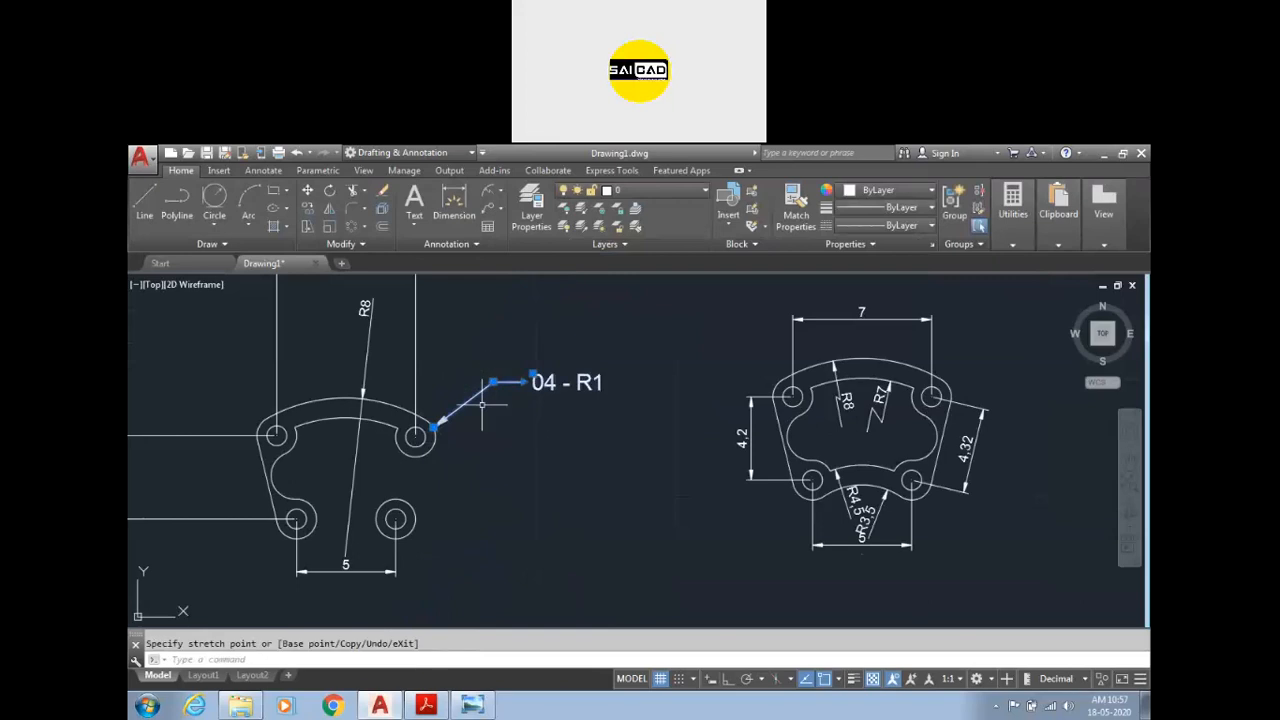
pyautogui.scroll(2, 420, 408)
pyautogui.press('Escape')
pyautogui.scroll(2, 474, 441)
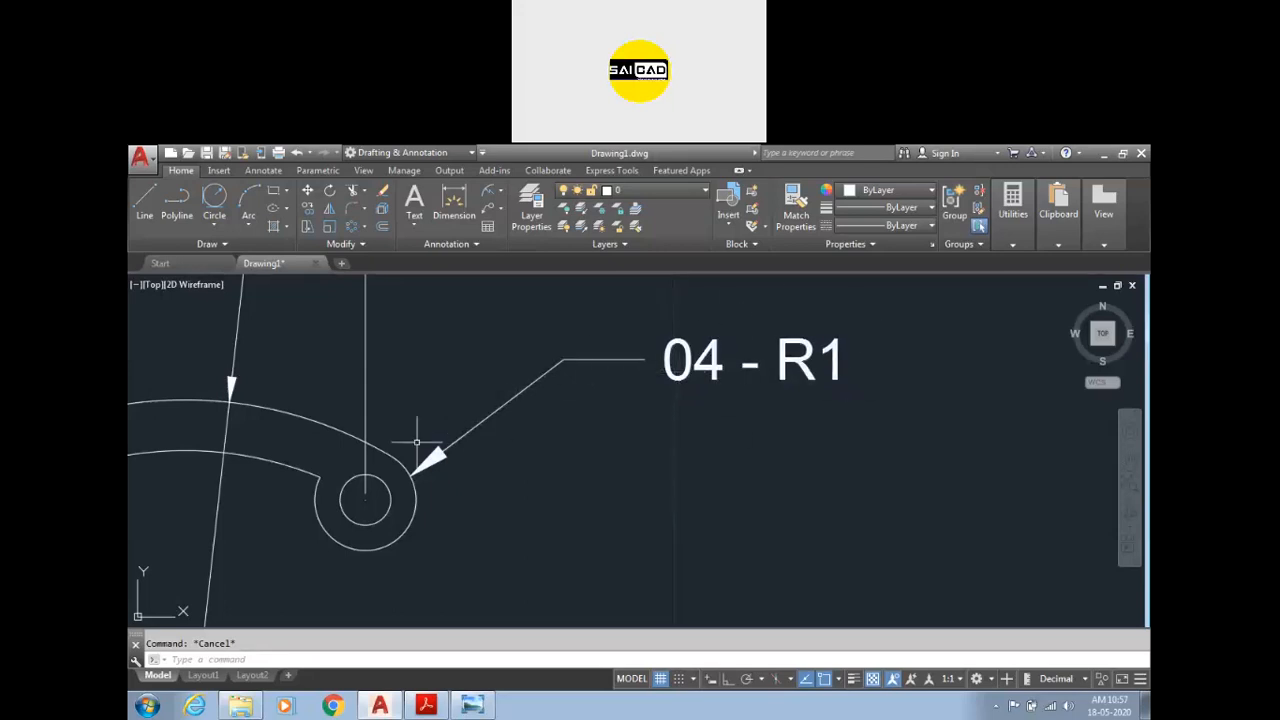
# Step: Reopen the Standard multileader style to check its scale setting, and close the dialogs without changes
pyautogui.write('el')
pyautogui.press('Return')
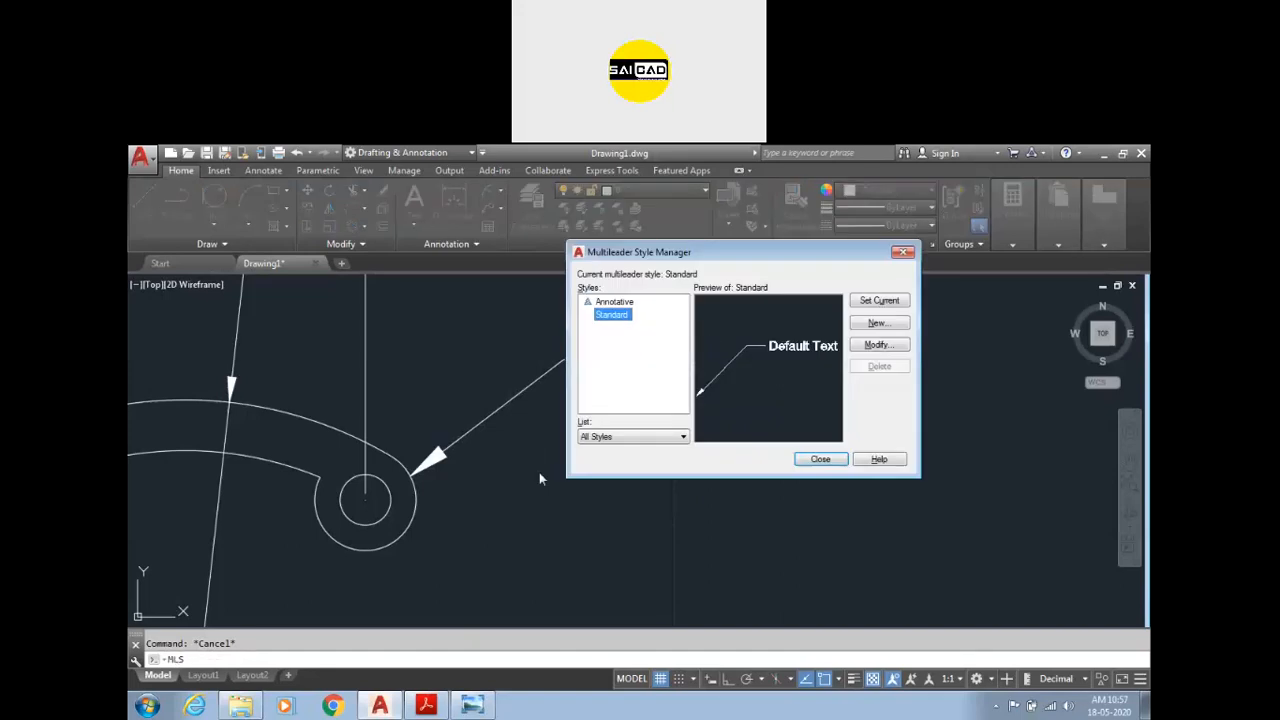
pyautogui.click(878, 344)
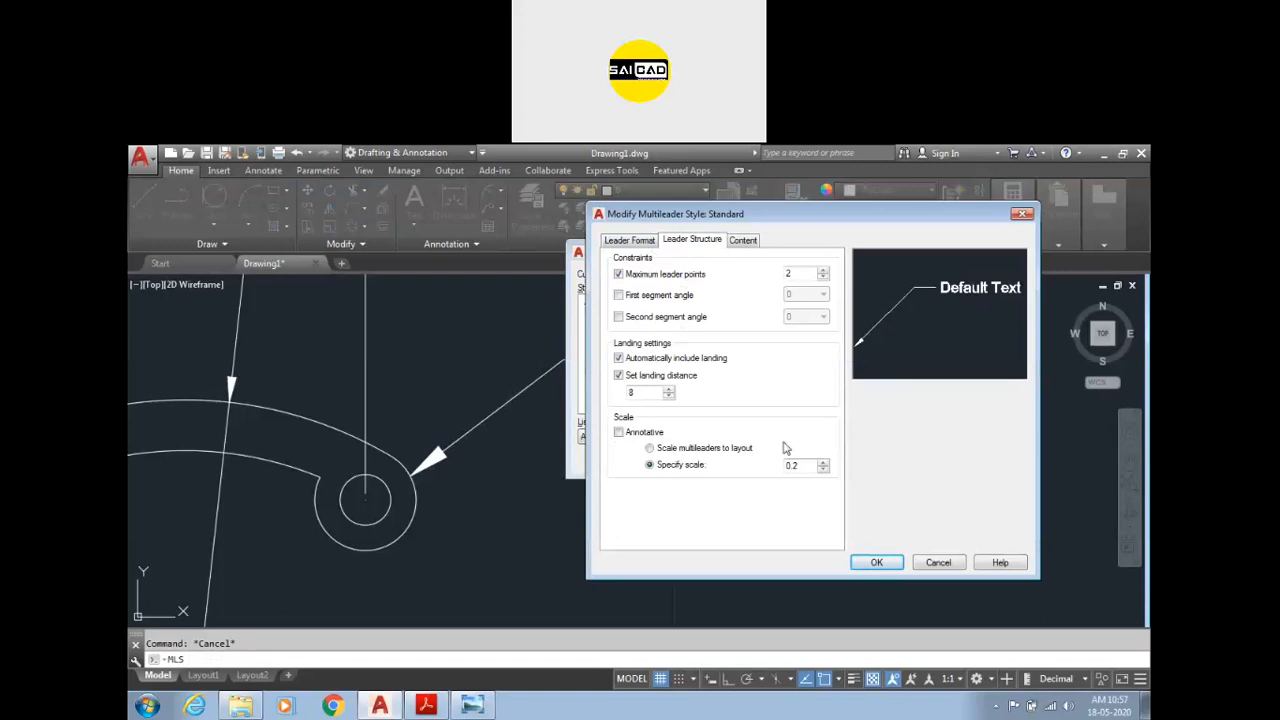
pyautogui.moveTo(810, 466); pyautogui.dragTo(708, 472)
pyautogui.click(1020, 215)
pyautogui.click(904, 249)
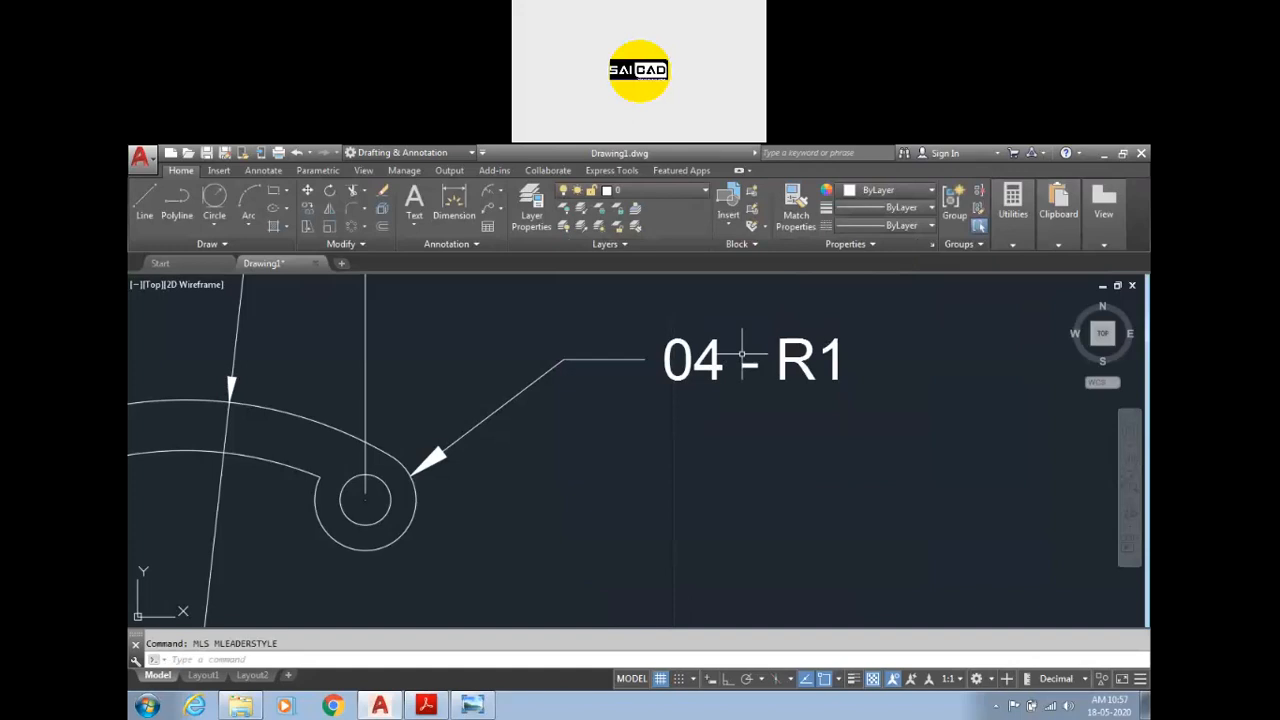
pyautogui.press('Escape')
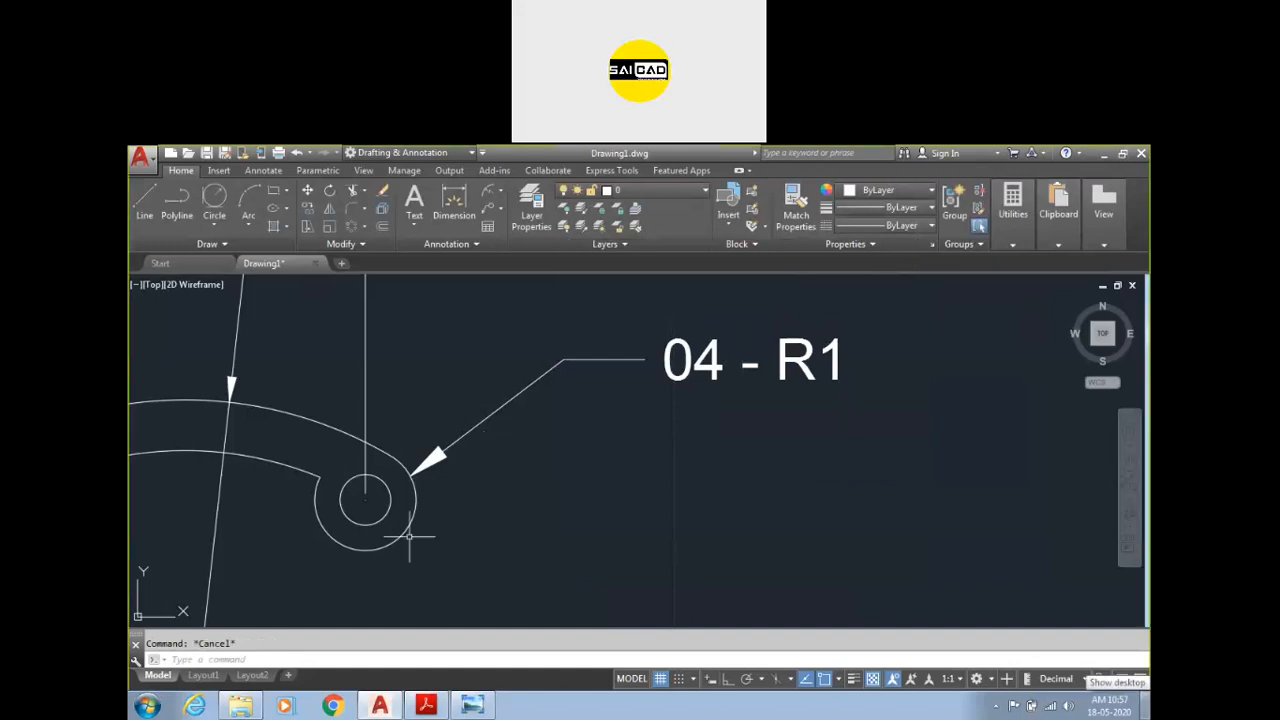
pyautogui.scroll(-3, 634, 549)
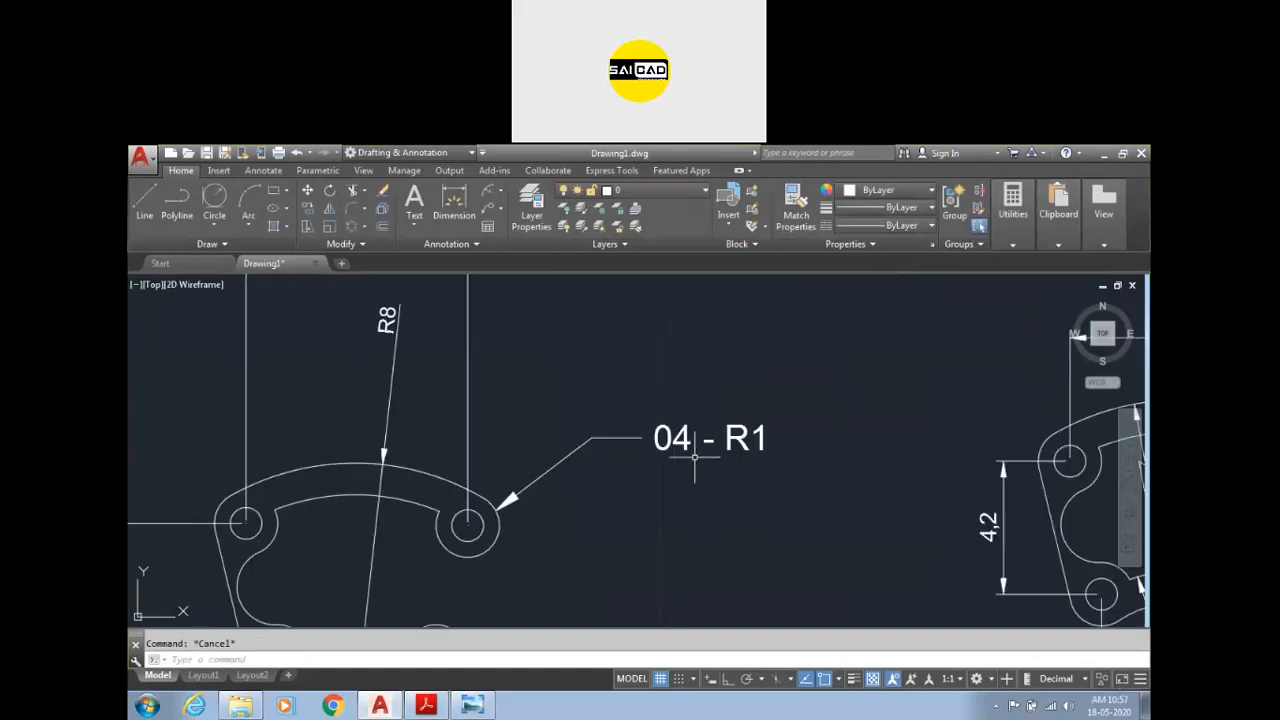
pyautogui.scroll(-3, 700, 460)
pyautogui.scroll(5, 710, 455)
pyautogui.scroll(-4, 705, 430)
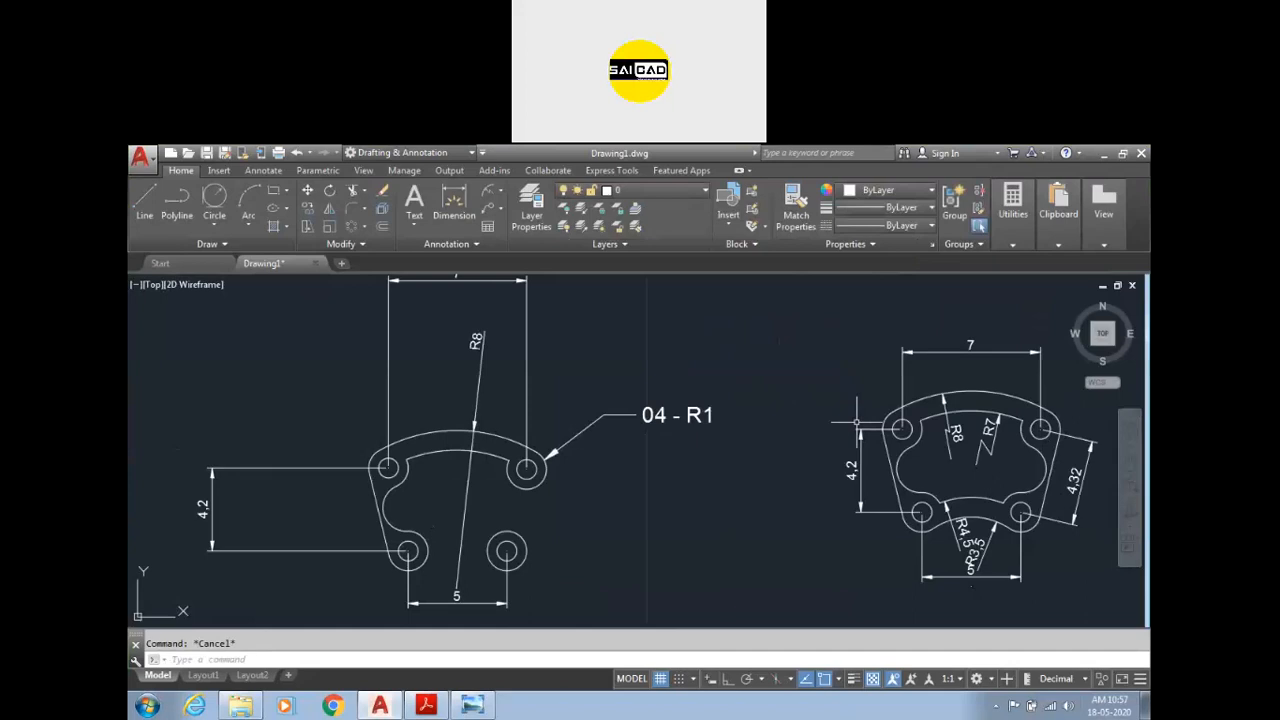
pyautogui.scroll(3, 548, 468)
pyautogui.scroll(-3, 609, 463)
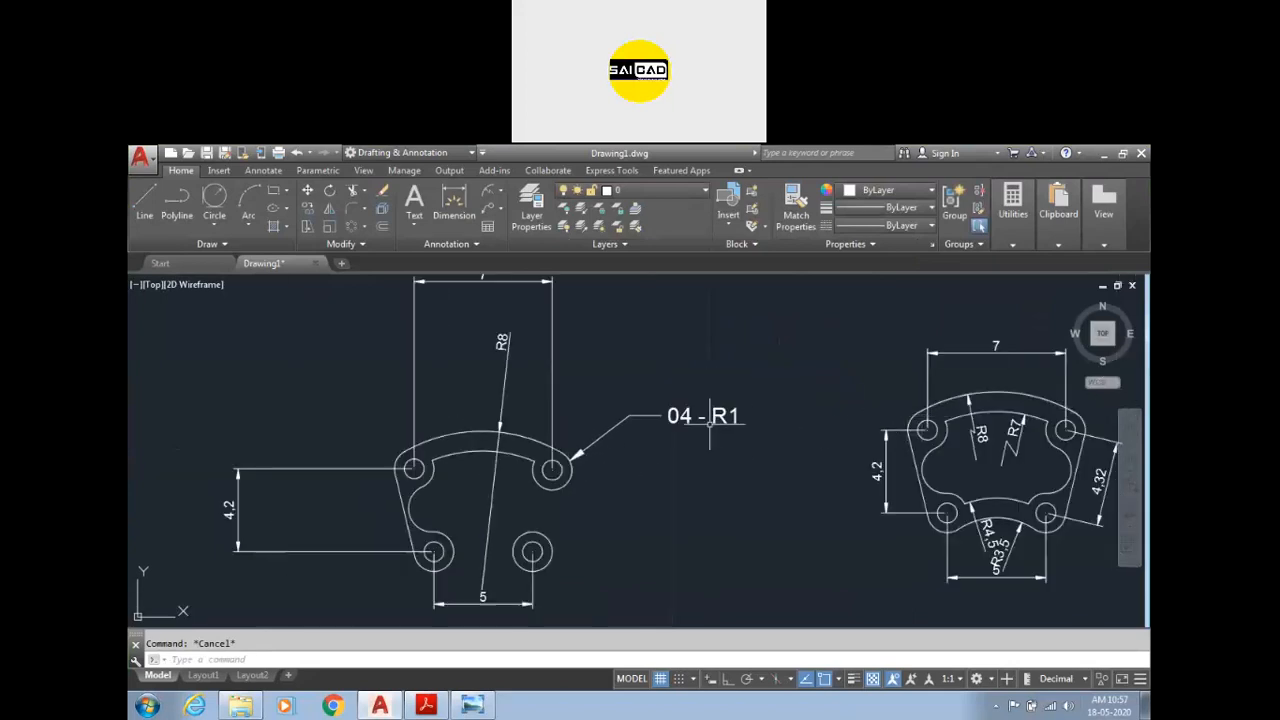
# Step: Add leaders from the 04 - R1 note to the right plate's upper-left and lower-left corner arcs and the left plate's lower-right outer circle
pyautogui.click(502, 209)
pyautogui.click(506, 266)
pyautogui.scroll(4, 766, 440)
pyautogui.scroll(-2, 545, 459)
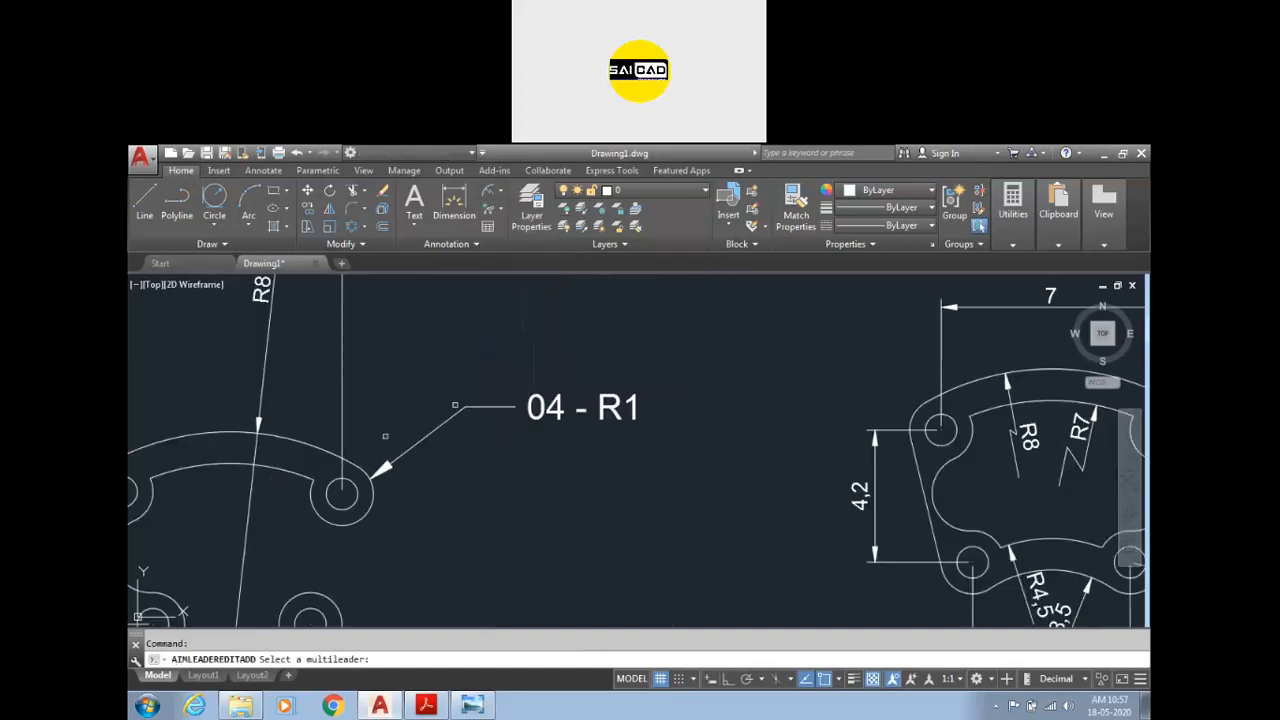
pyautogui.click(617, 404)
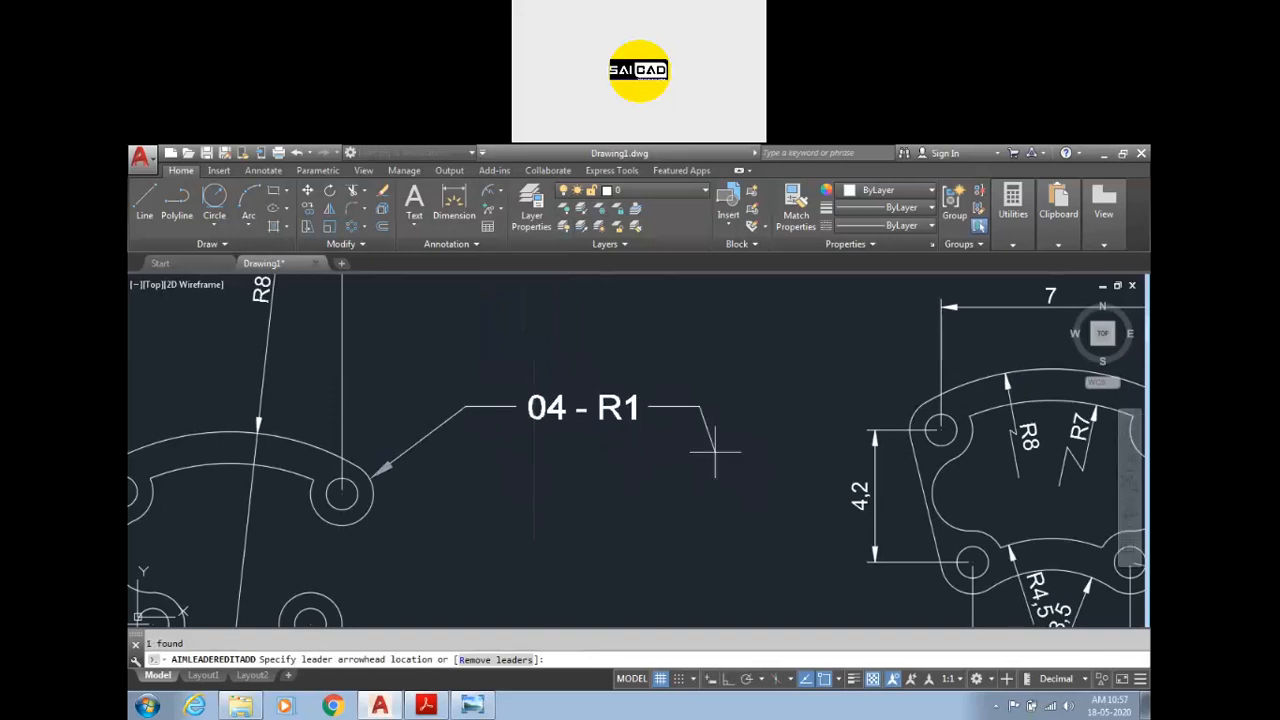
pyautogui.click(910, 416)
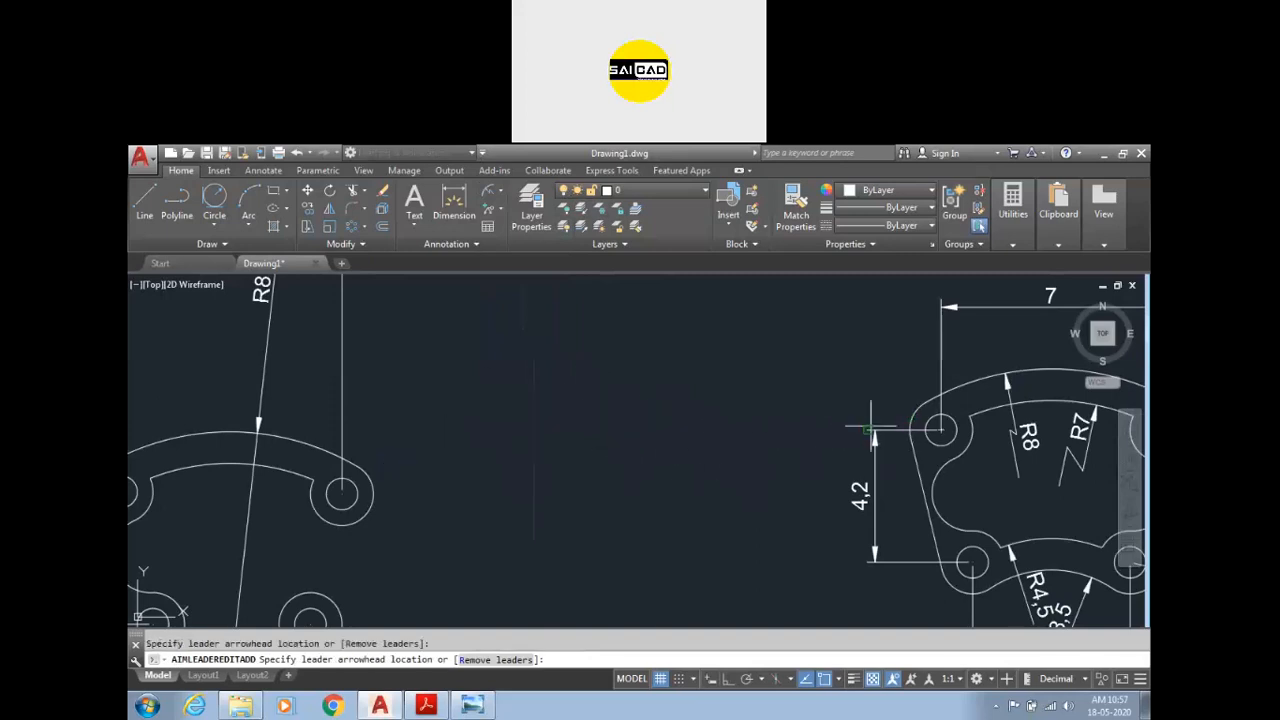
pyautogui.click(945, 578)
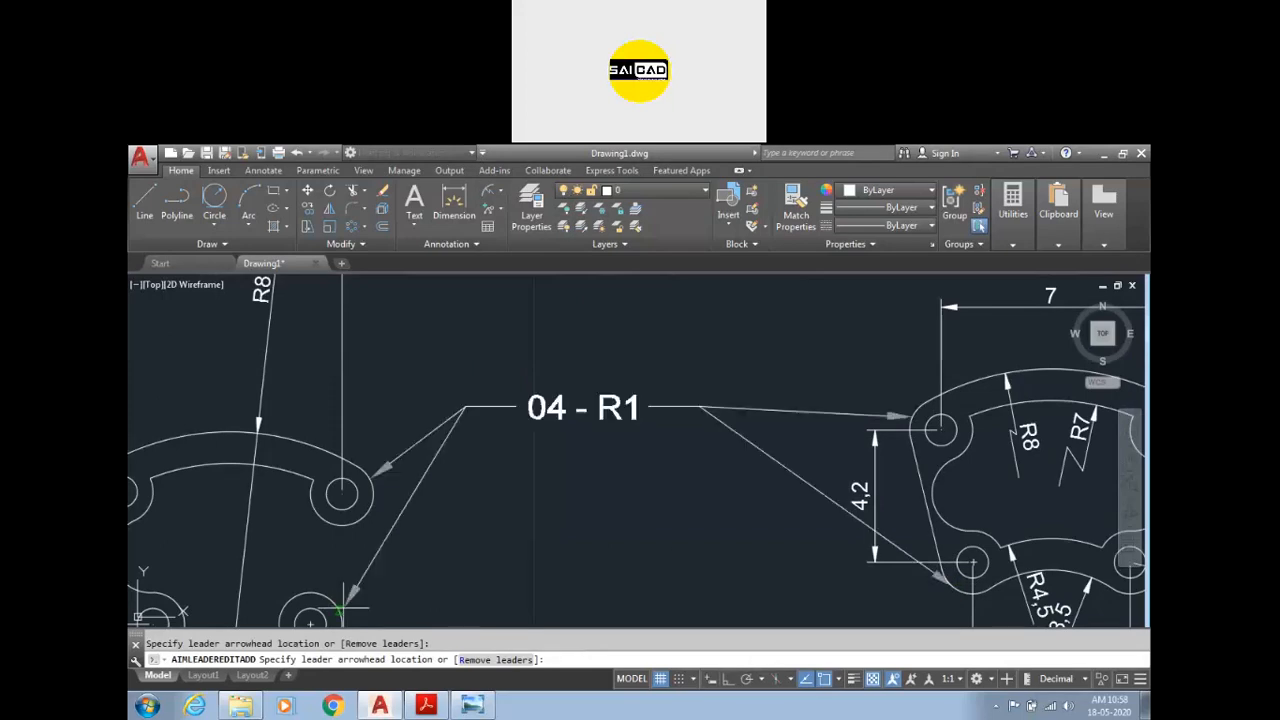
pyautogui.scroll(-3, 447, 463)
pyautogui.press('Escape')
pyautogui.scroll(4, 447, 463)
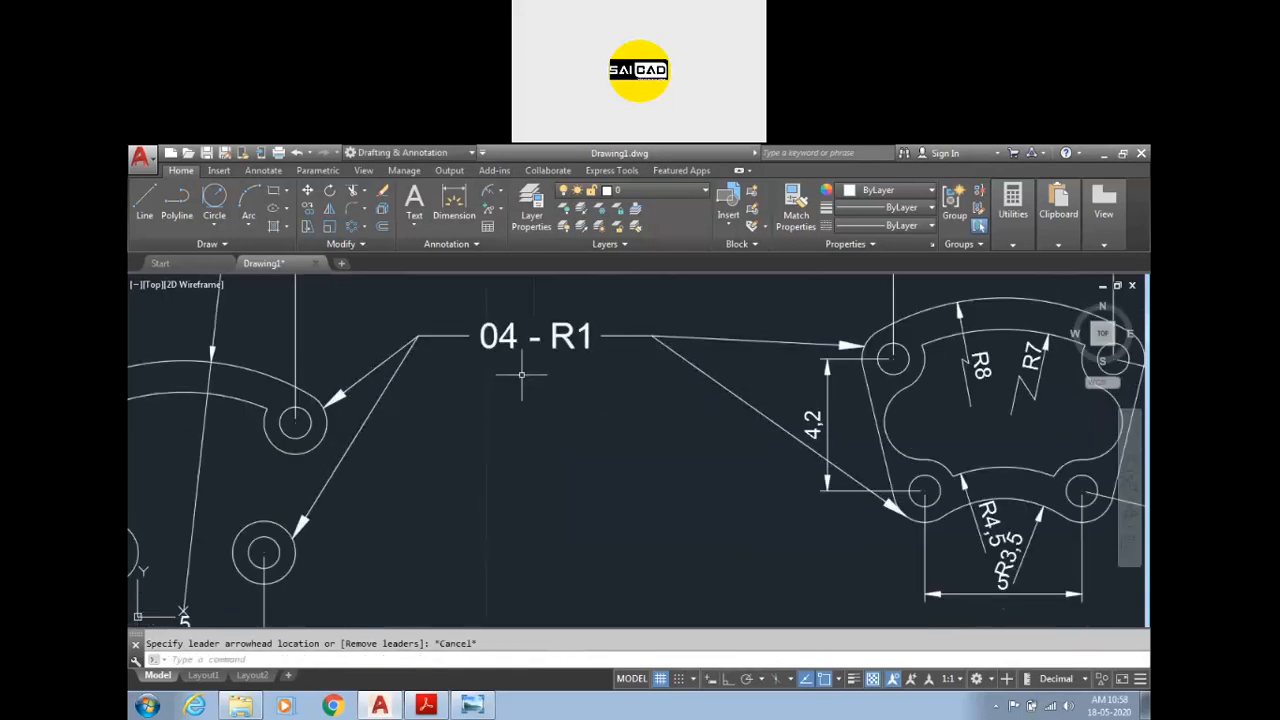
# Step: Remove the 04 - R1 leaders pointing to the left plate's lower-right circle and the right plate's lower-left corner
pyautogui.click(500, 208)
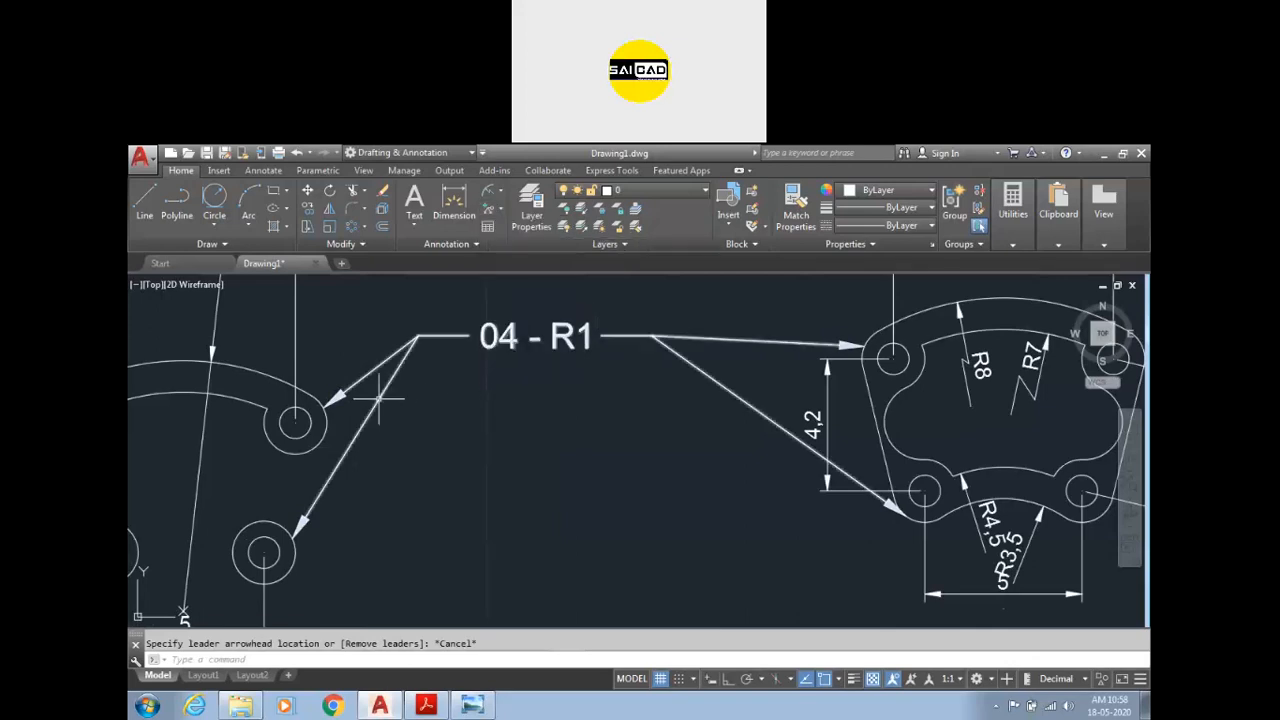
pyautogui.click(499, 208)
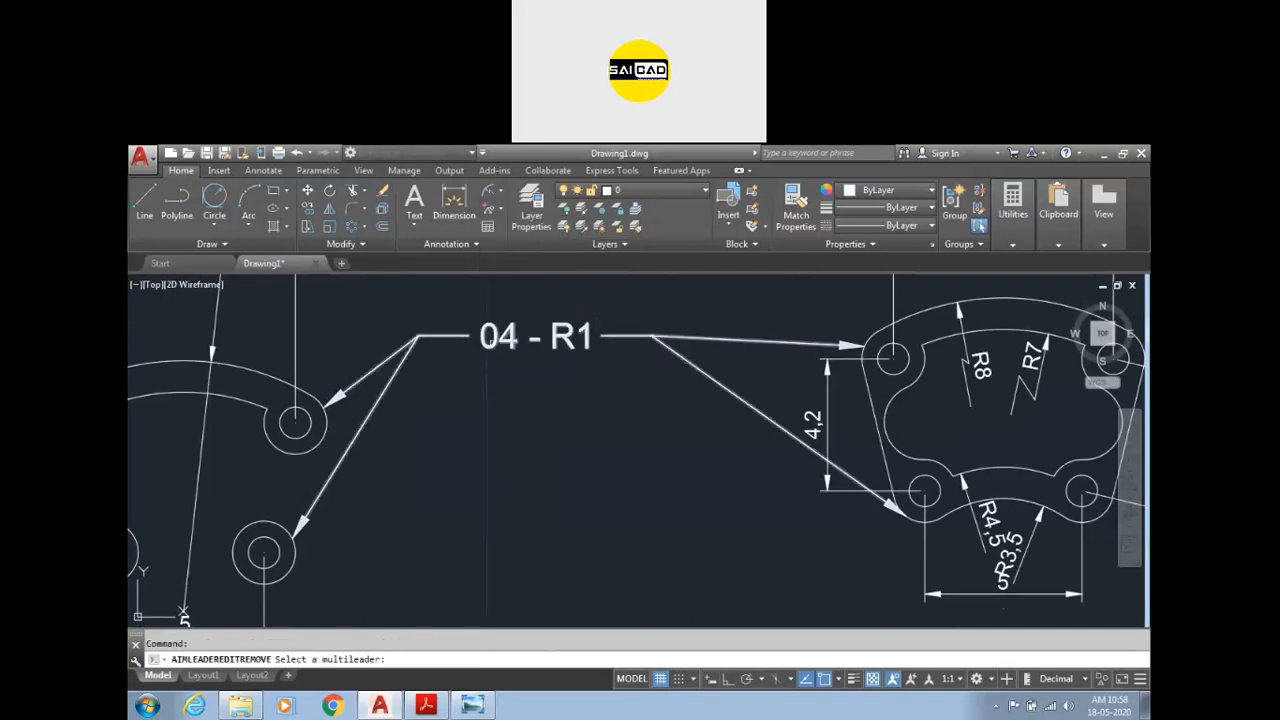
pyautogui.click(493, 342)
pyautogui.click(344, 458)
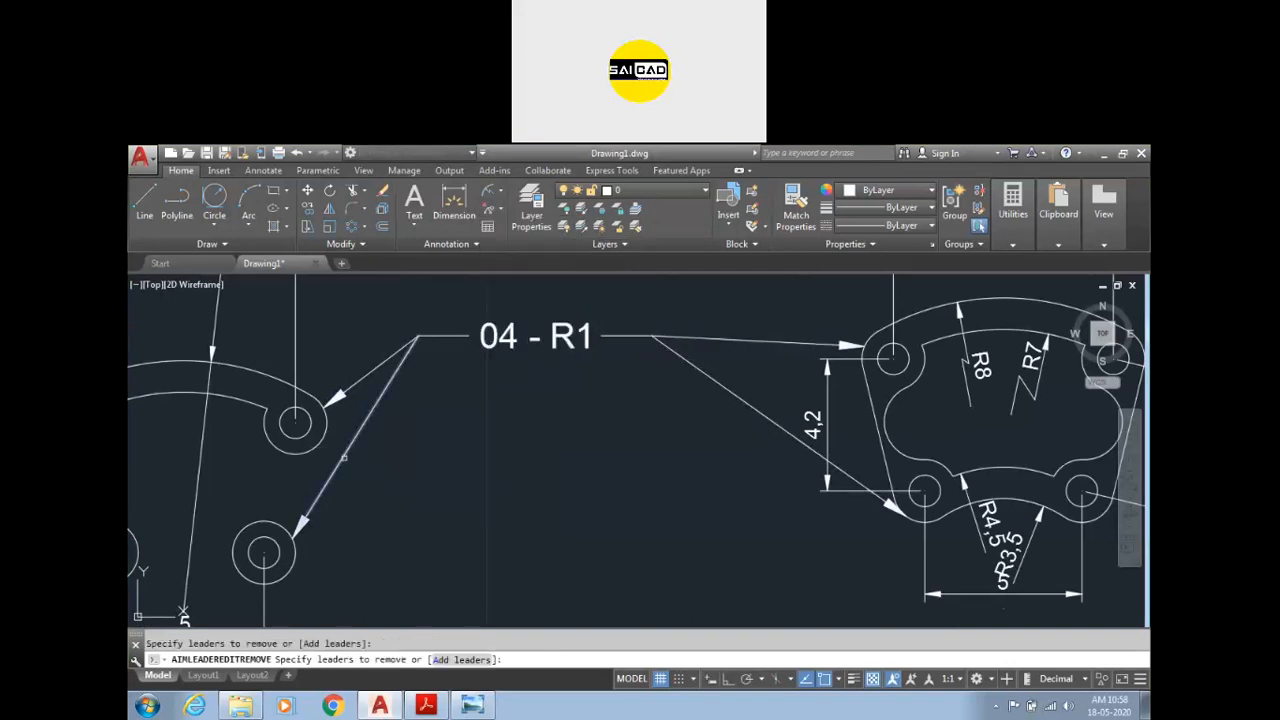
pyautogui.click(705, 377)
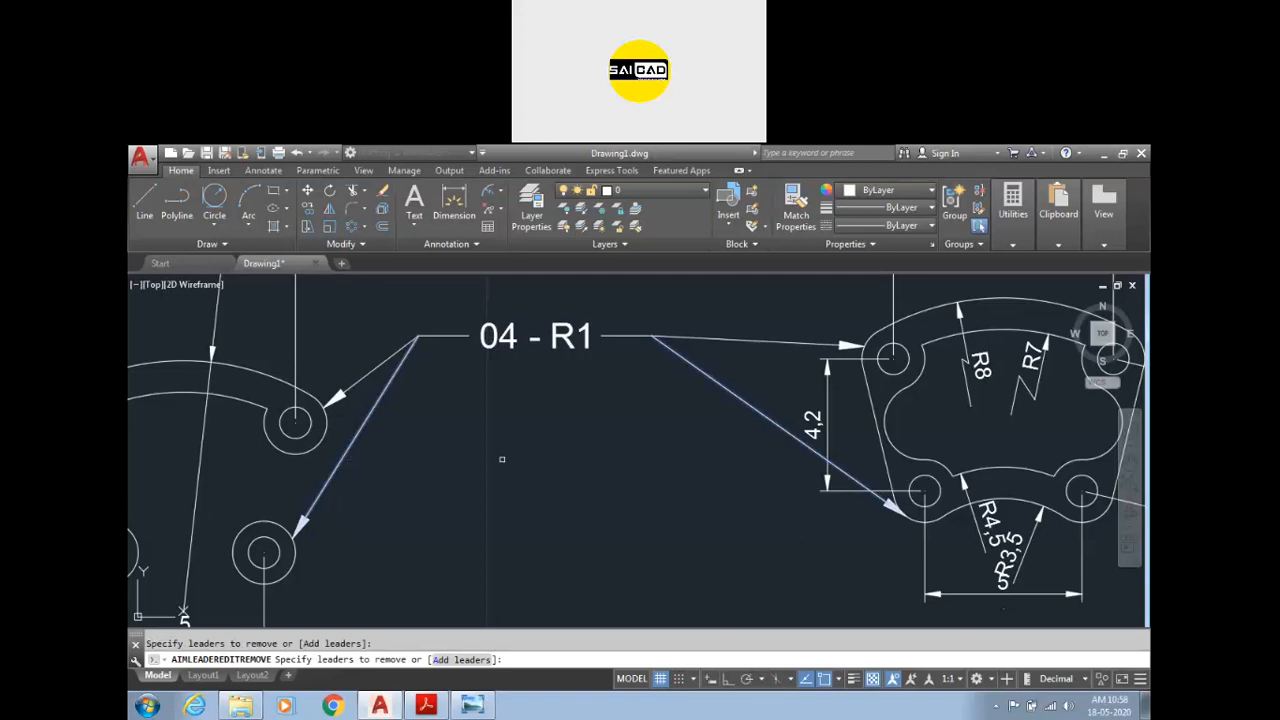
pyautogui.press('Return')
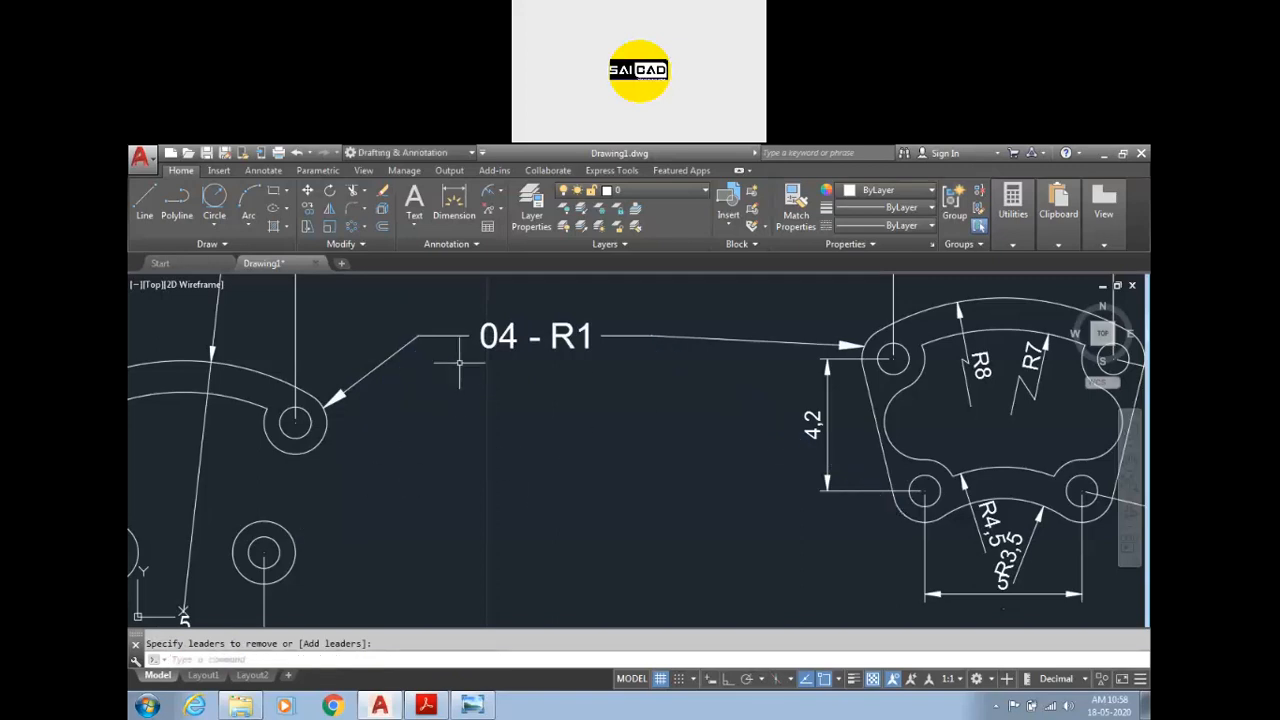
# Step: Add a leader from the 04 - R1 note to the outer circle of the left plate's lower-right hole
pyautogui.click(499, 193)
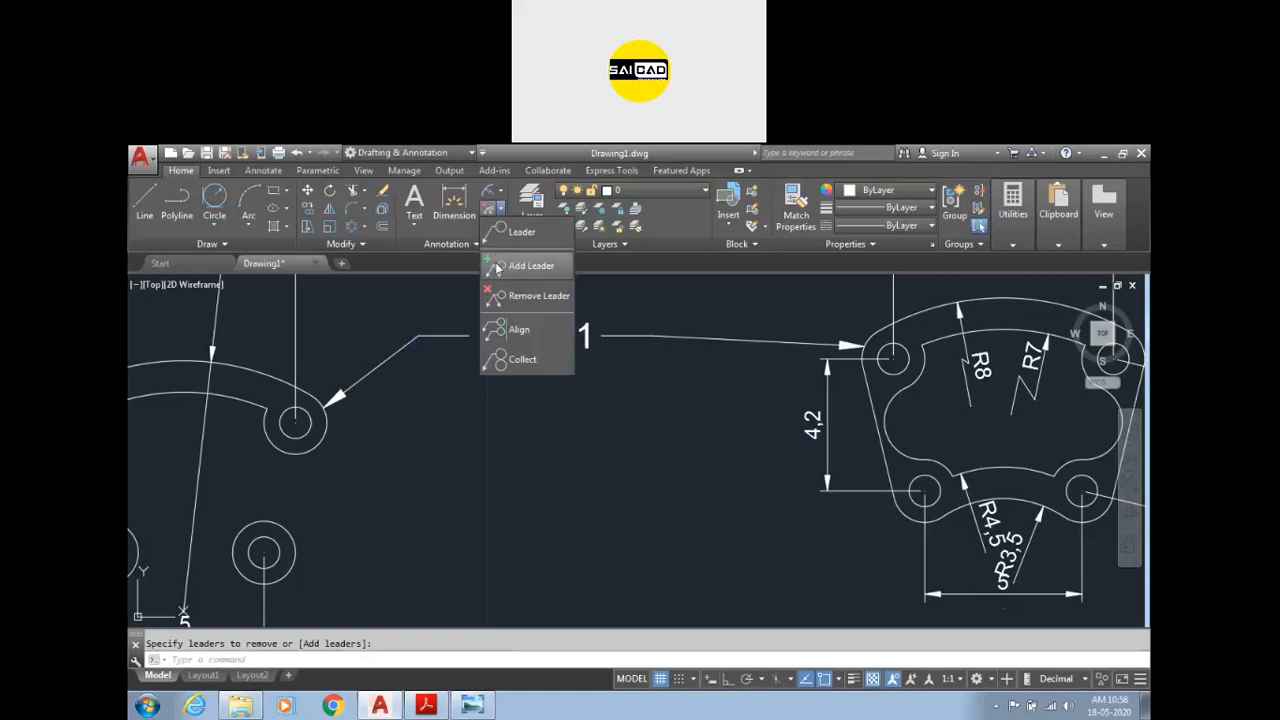
pyautogui.click(497, 264)
pyautogui.click(488, 334)
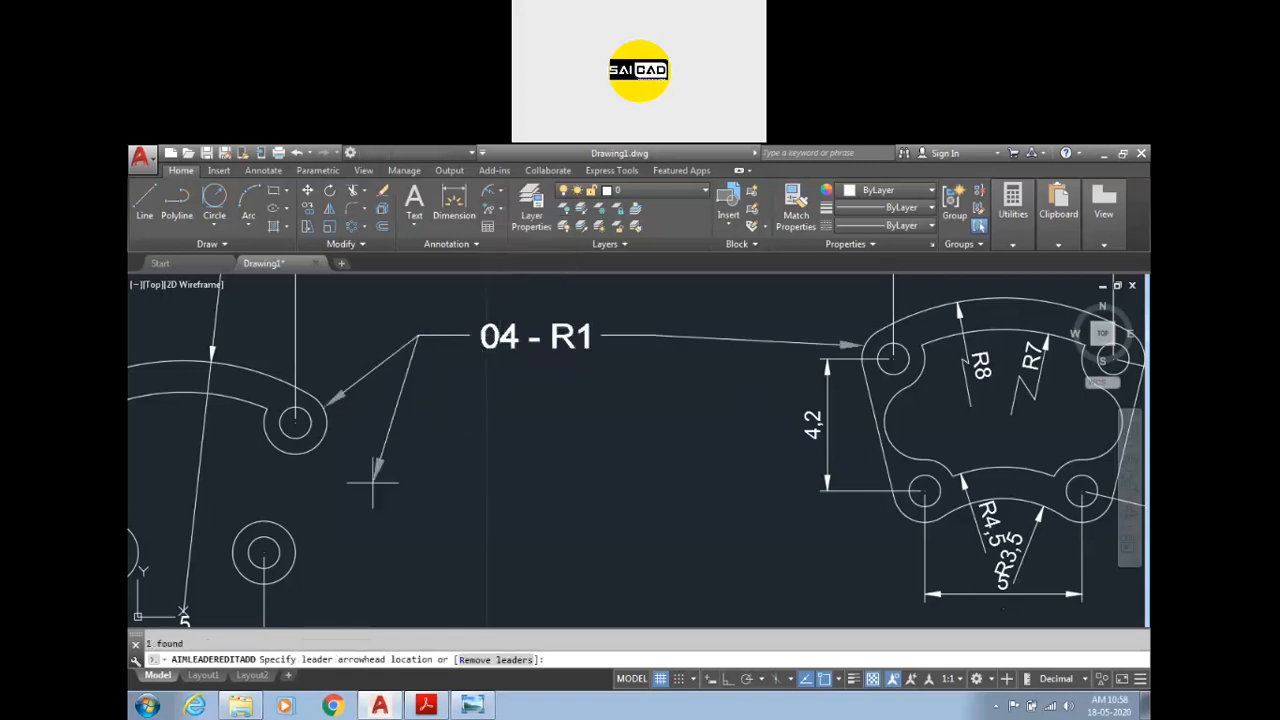
pyautogui.click(288, 522)
pyautogui.press('Escape')
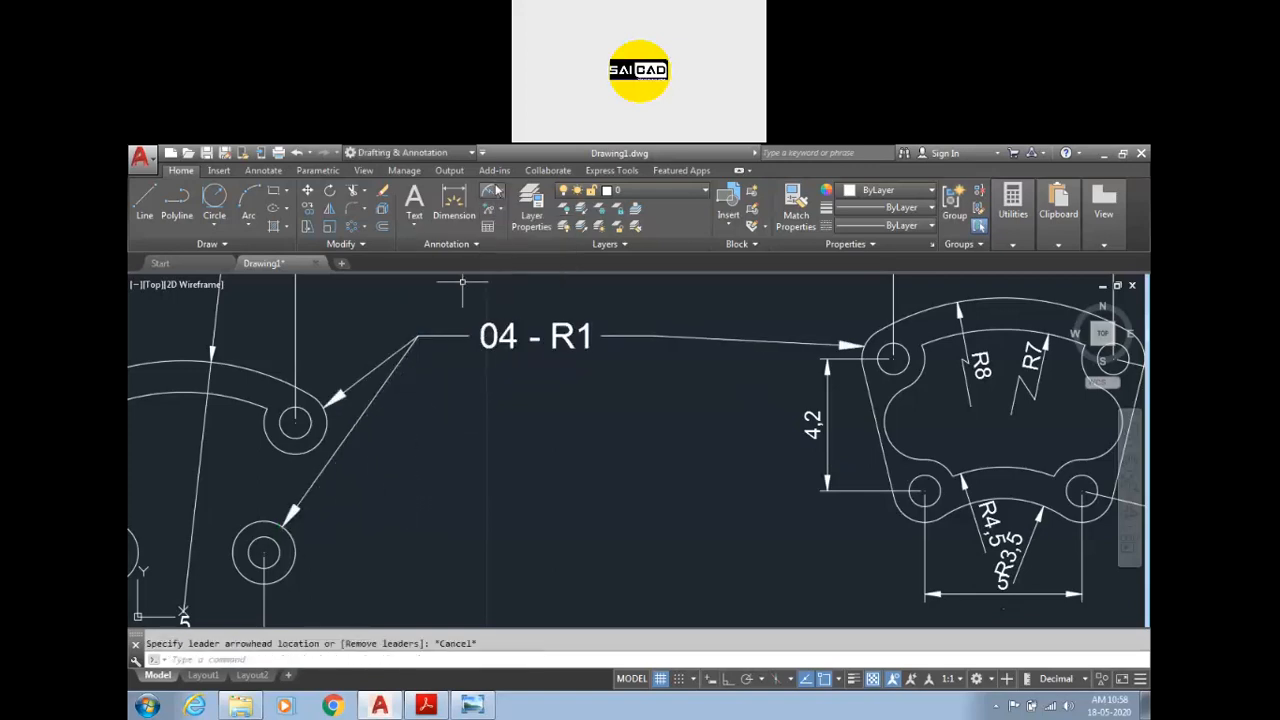
# Step: Remove the 04 - R1 leader pointing to the outer circle of the left plate's lower-right hole
pyautogui.click(500, 211)
pyautogui.click(488, 288)
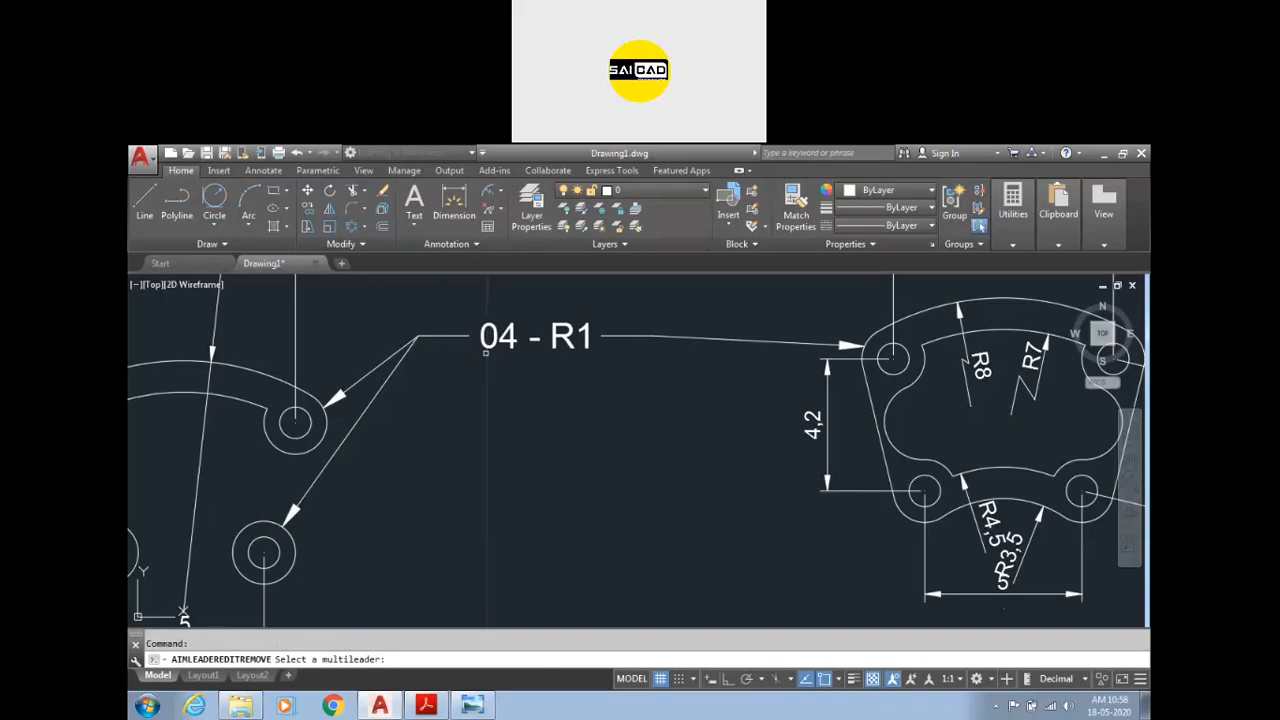
pyautogui.click(483, 338)
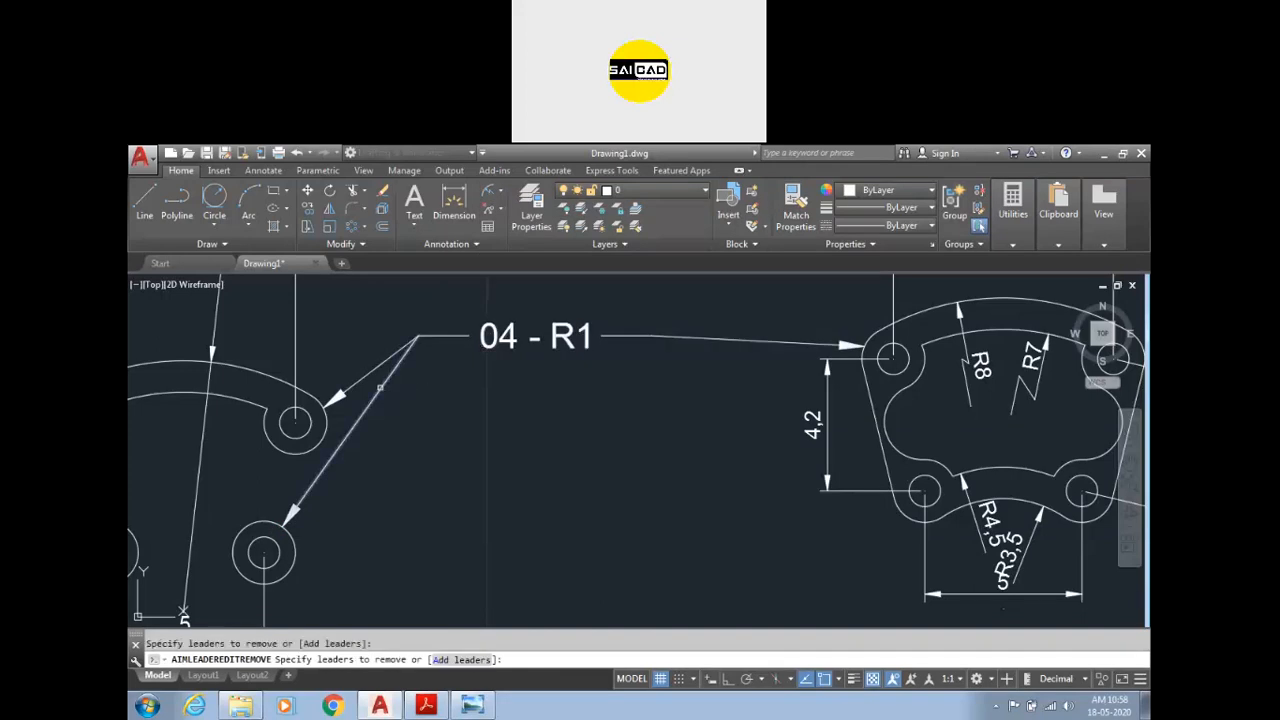
pyautogui.press('Return')
pyautogui.press('Escape')
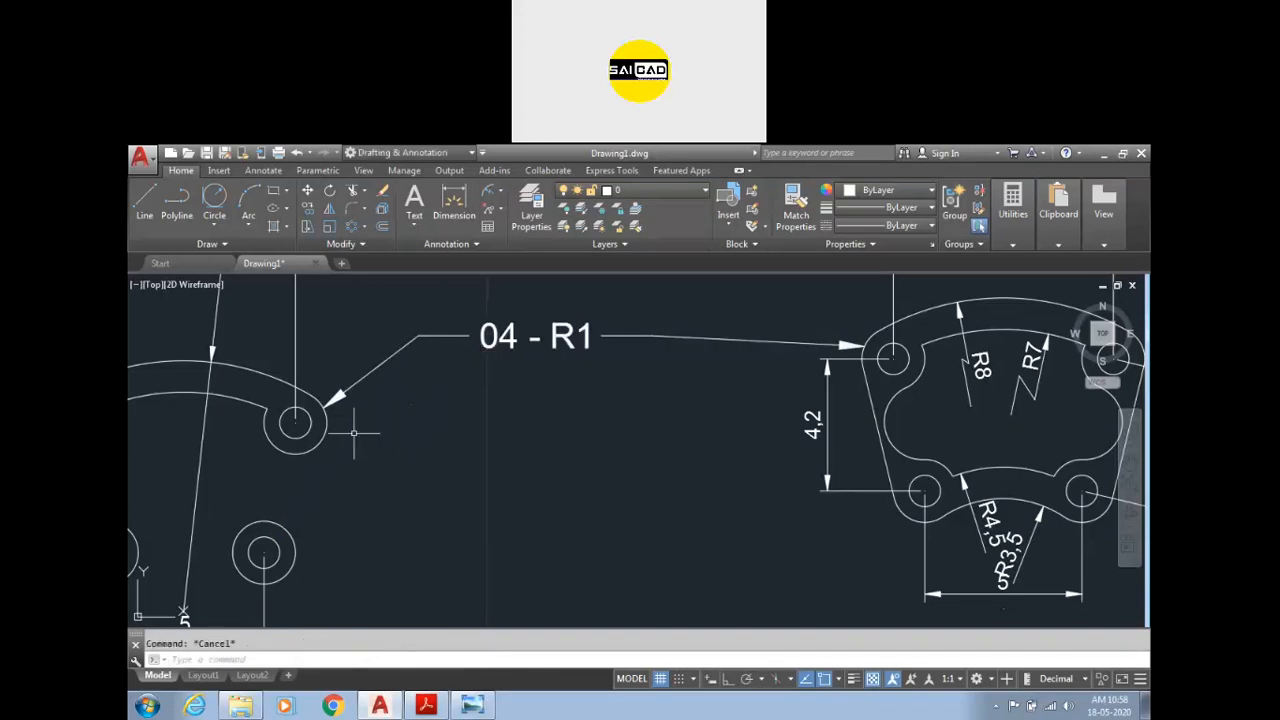
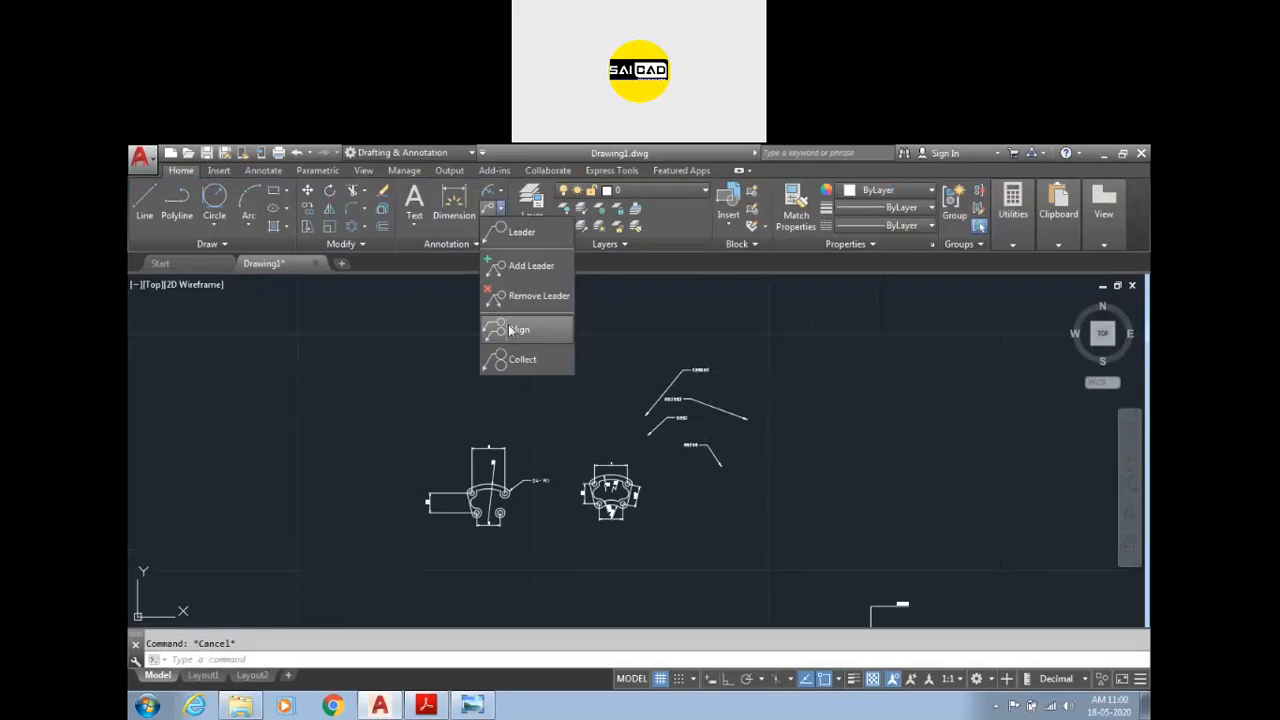
# Step: Align the four text multileaders above the right plate to the dassad note, straight downward with Ortho on
pyautogui.click(510, 330)
pyautogui.click(720, 335)
pyautogui.click(670, 454)
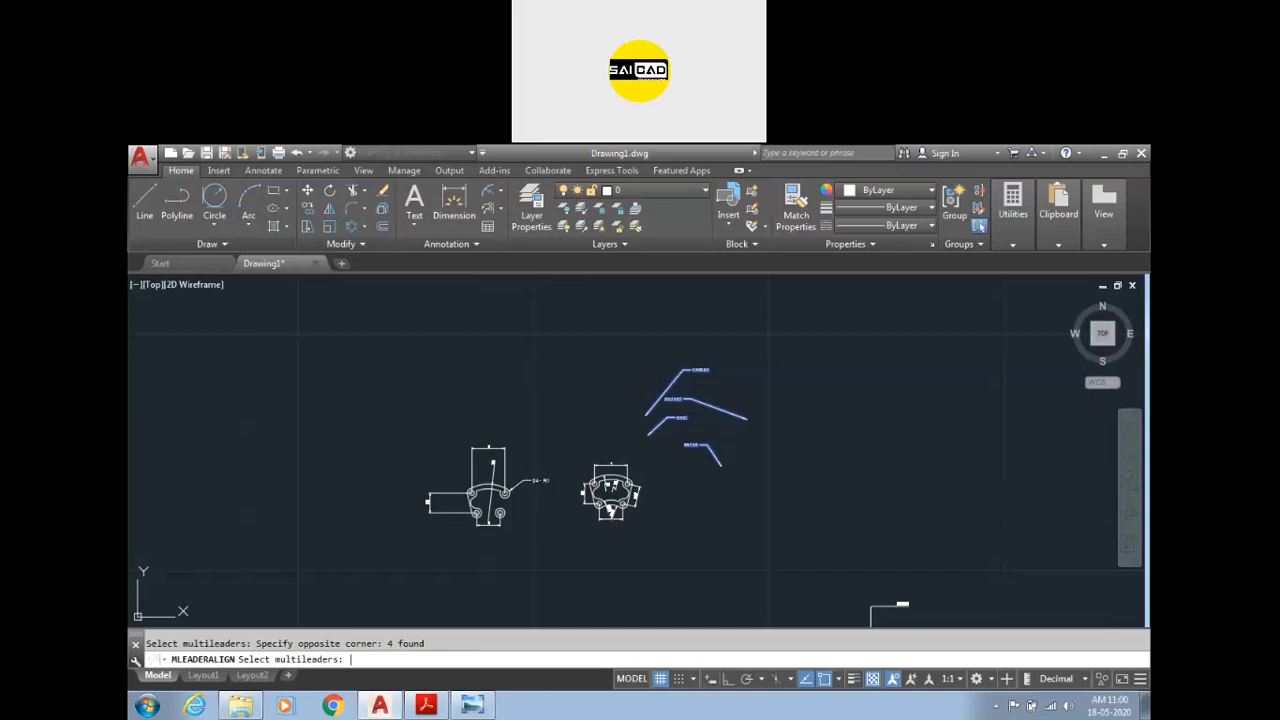
pyautogui.press('Return')
pyautogui.scroll(2, 727, 453)
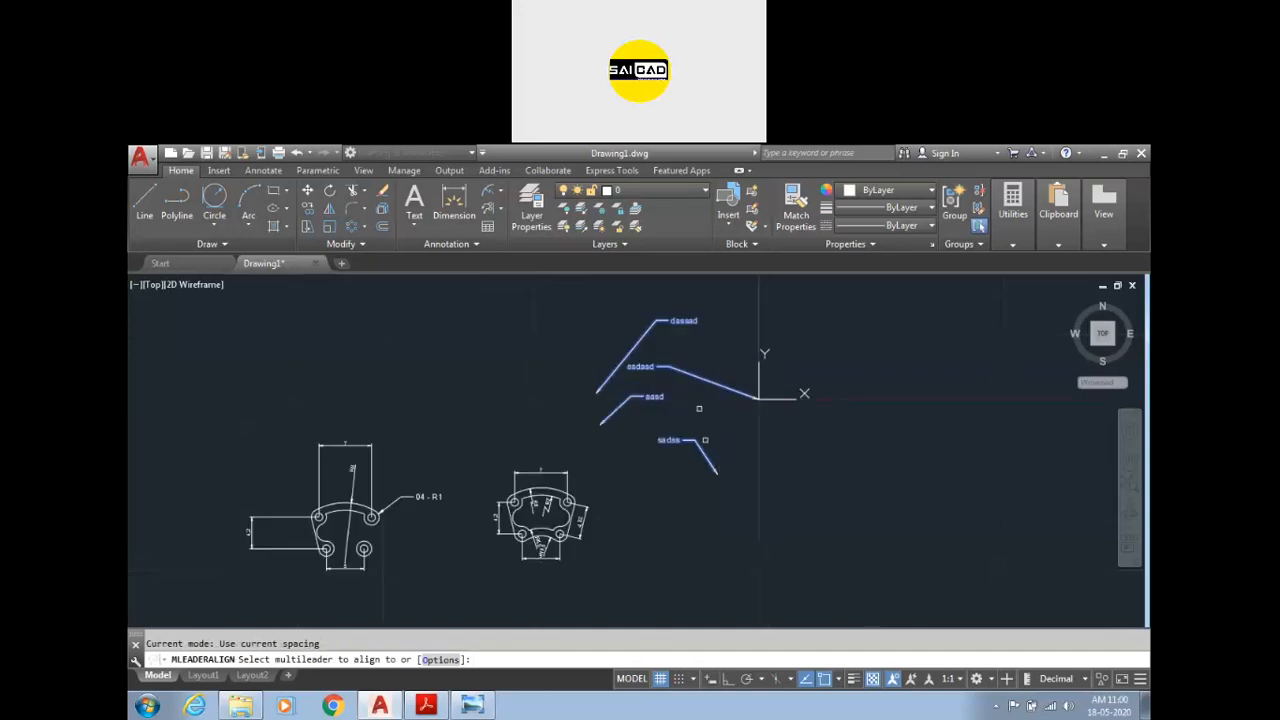
pyautogui.click(683, 320)
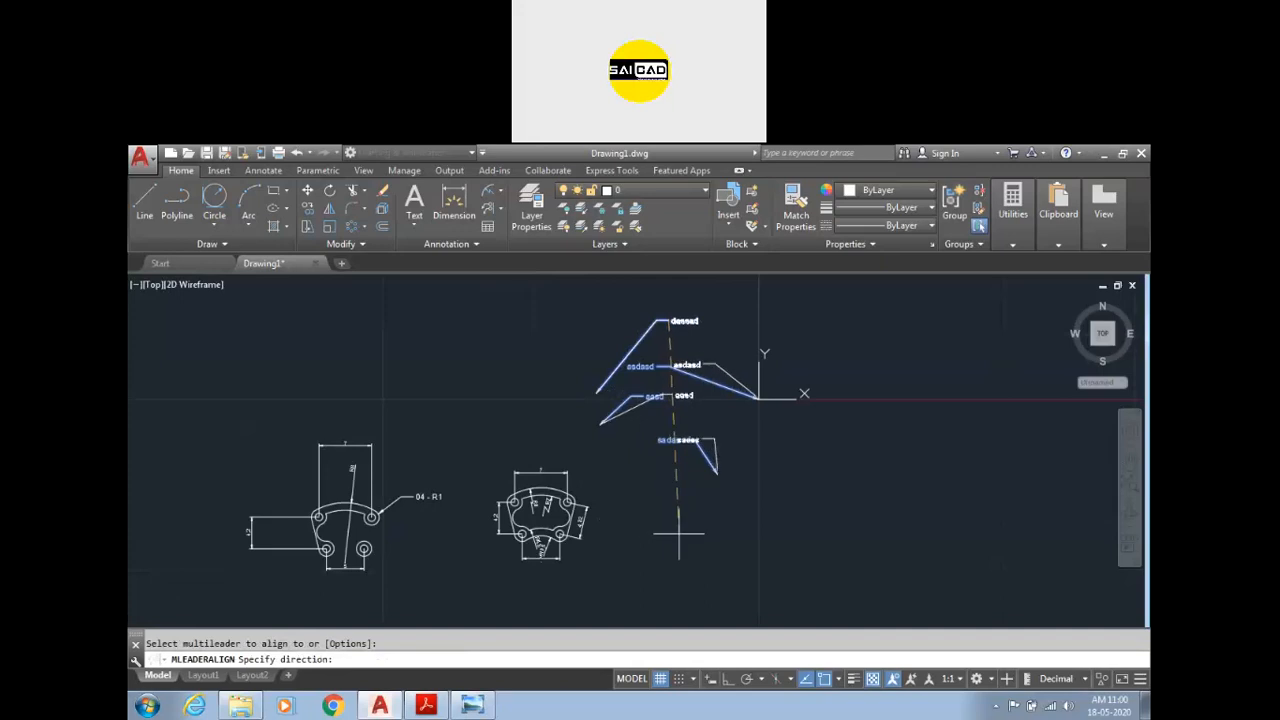
pyautogui.press('F8')
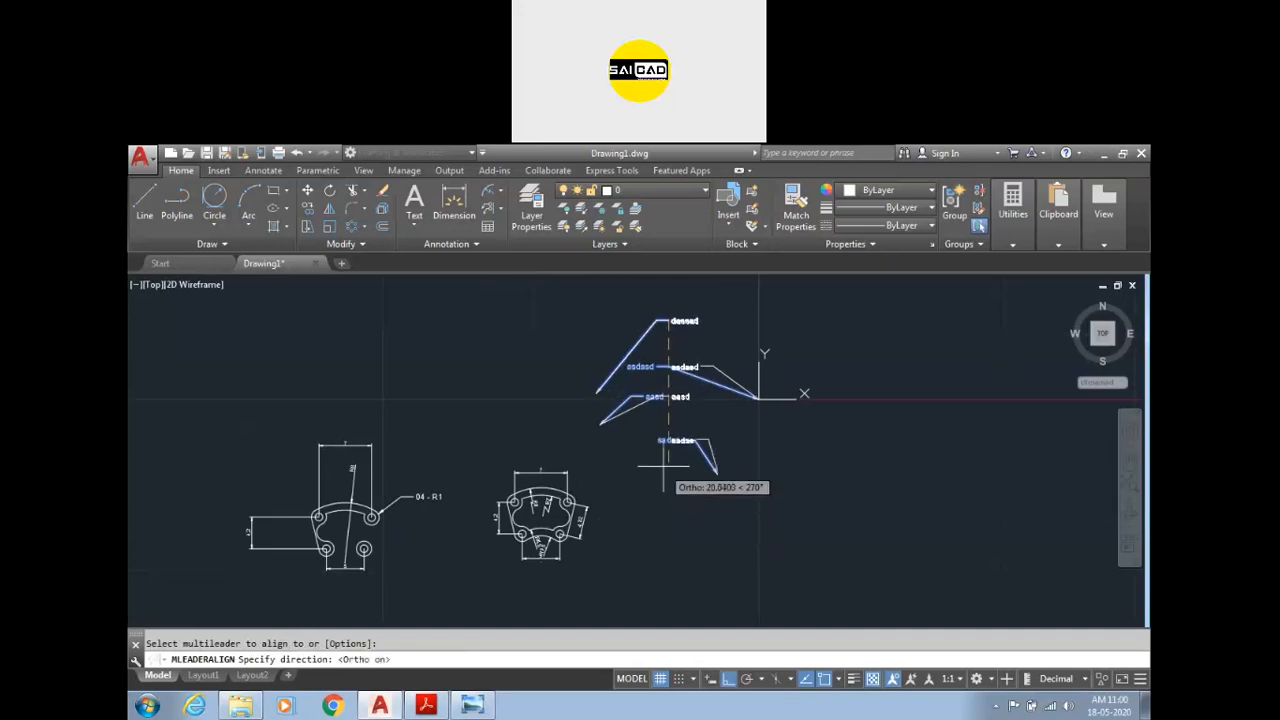
pyautogui.click(652, 519)
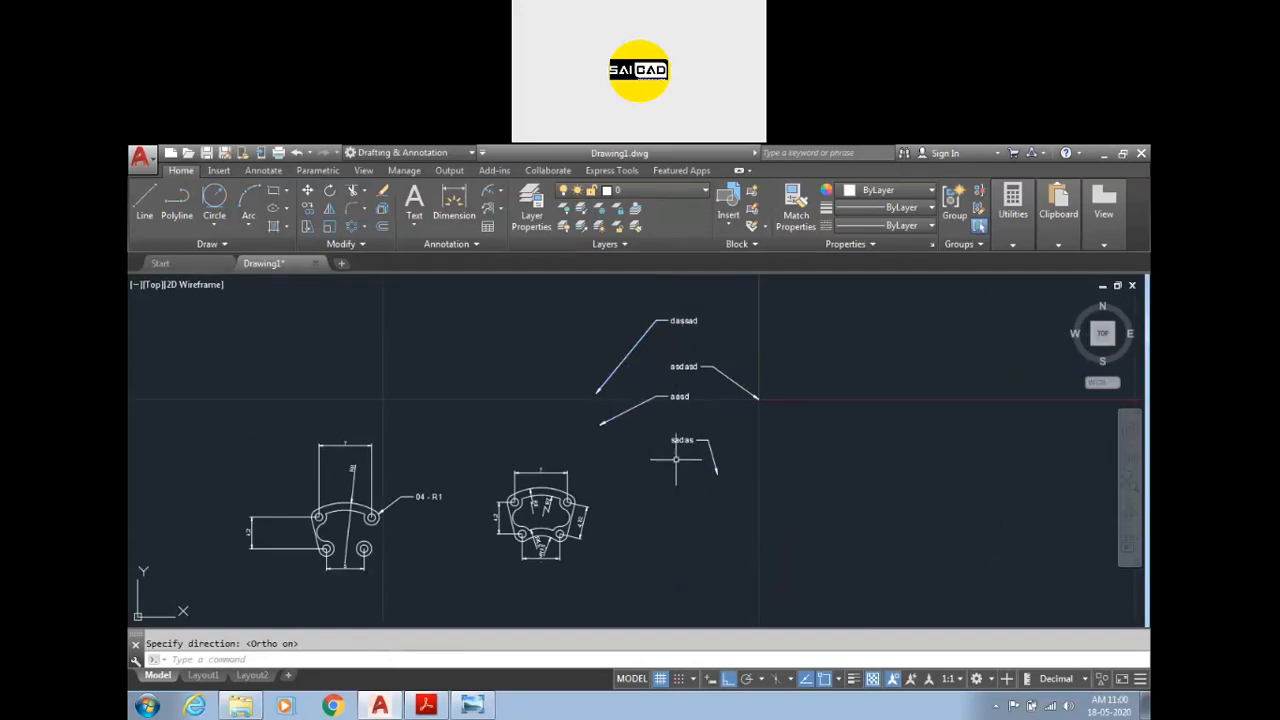
# Step: Examine the four aligned leader notes and the two dimensioned plates
pyautogui.scroll(4, 677, 381)
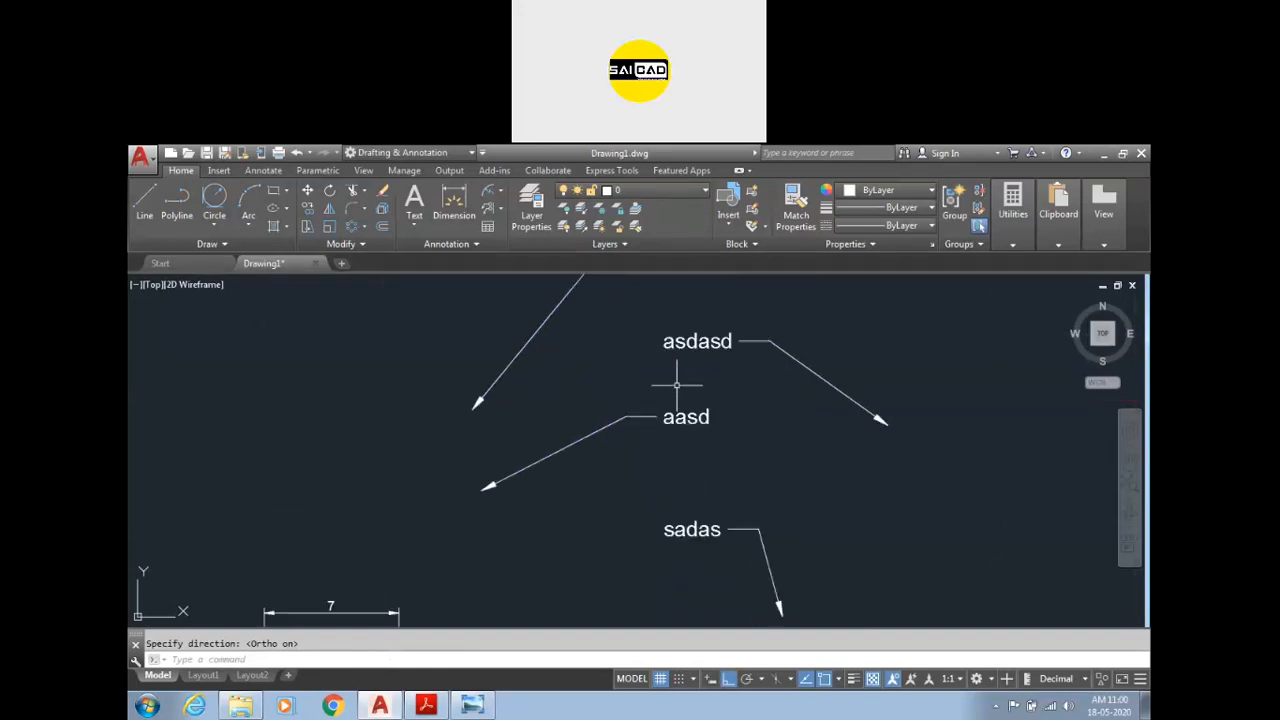
pyautogui.scroll(-3, 677, 381)
pyautogui.scroll(-2, 660, 504)
pyautogui.scroll(-4, 660, 504)
pyautogui.scroll(2, 666, 400)
pyautogui.scroll(-1, 533, 470)
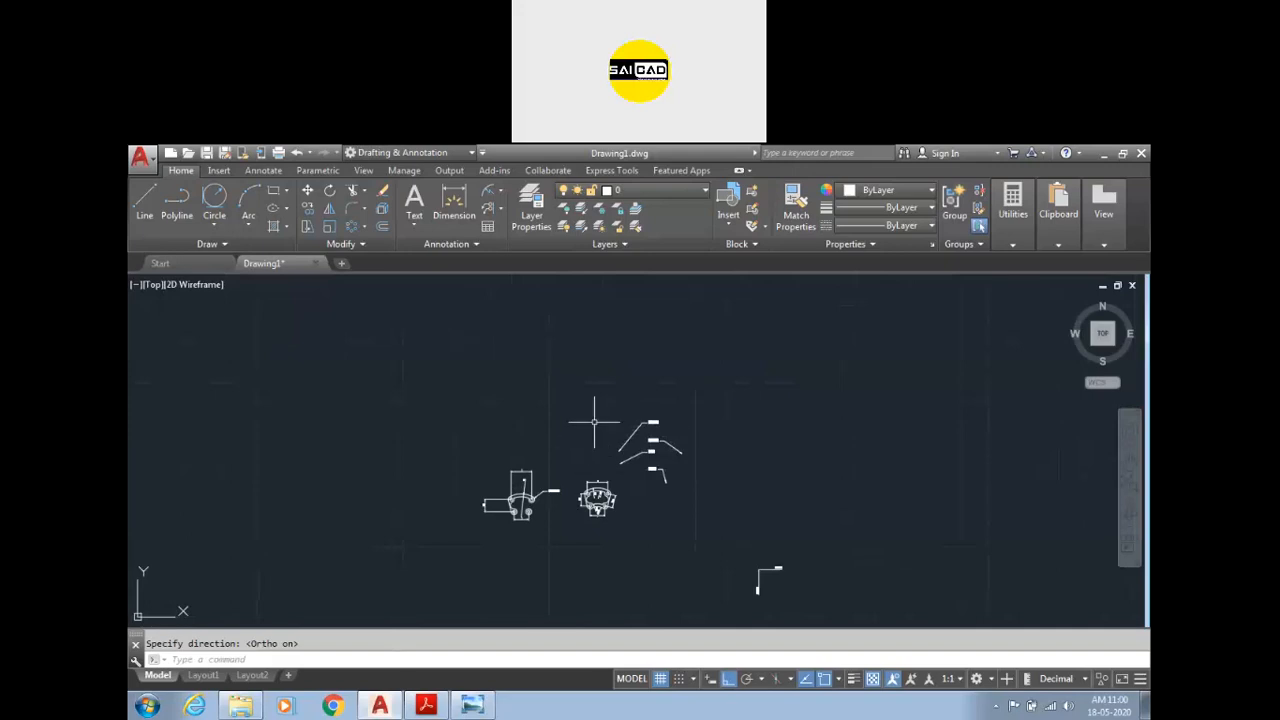
pyautogui.scroll(4, 525, 491)
pyautogui.scroll(2, 495, 485)
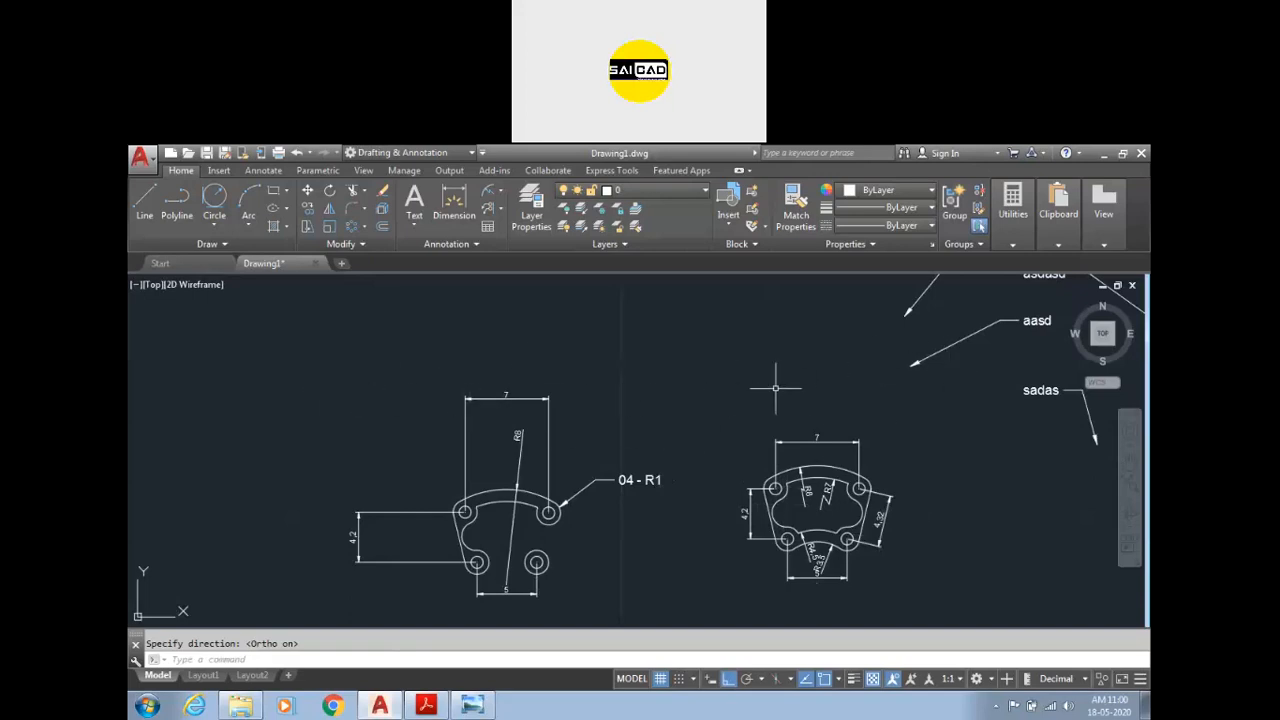
pyautogui.scroll(-2, 700, 395)
pyautogui.scroll(-4, 714, 401)
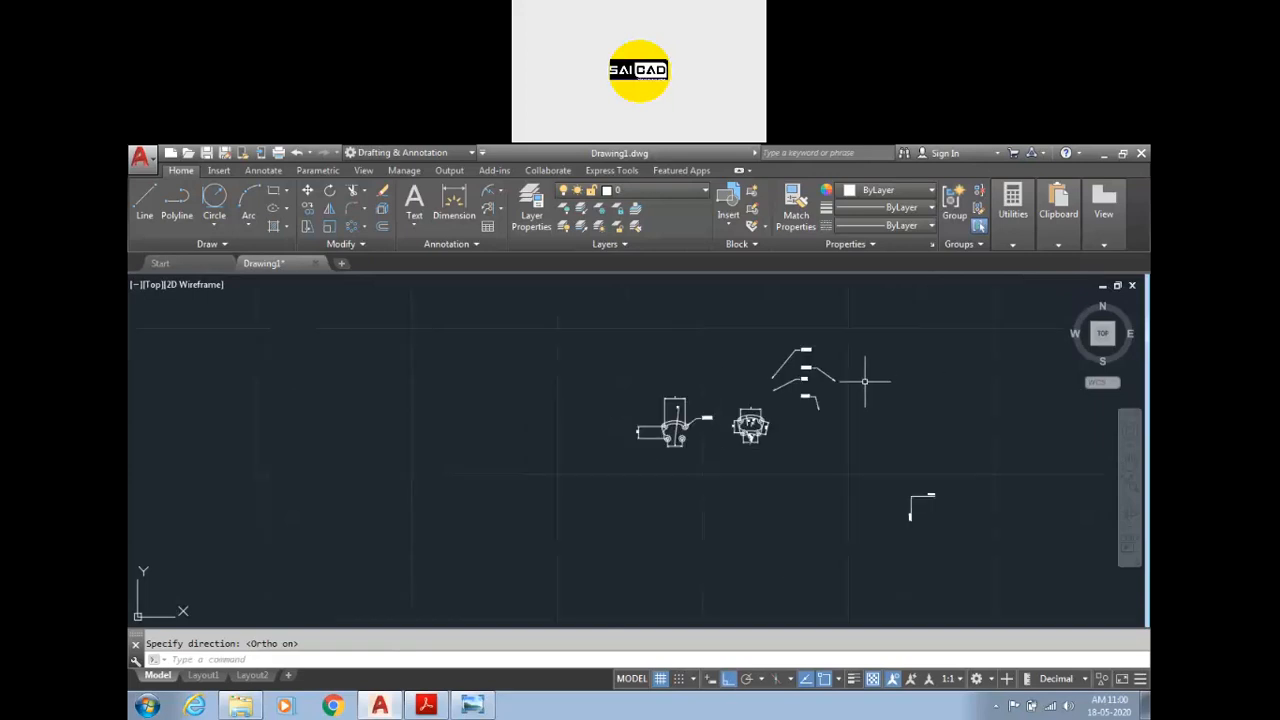
# Step: Try to collect the four aligned text multileaders with the Multileader Collect command
pyautogui.scroll(4, 866, 377)
pyautogui.click(498, 209)
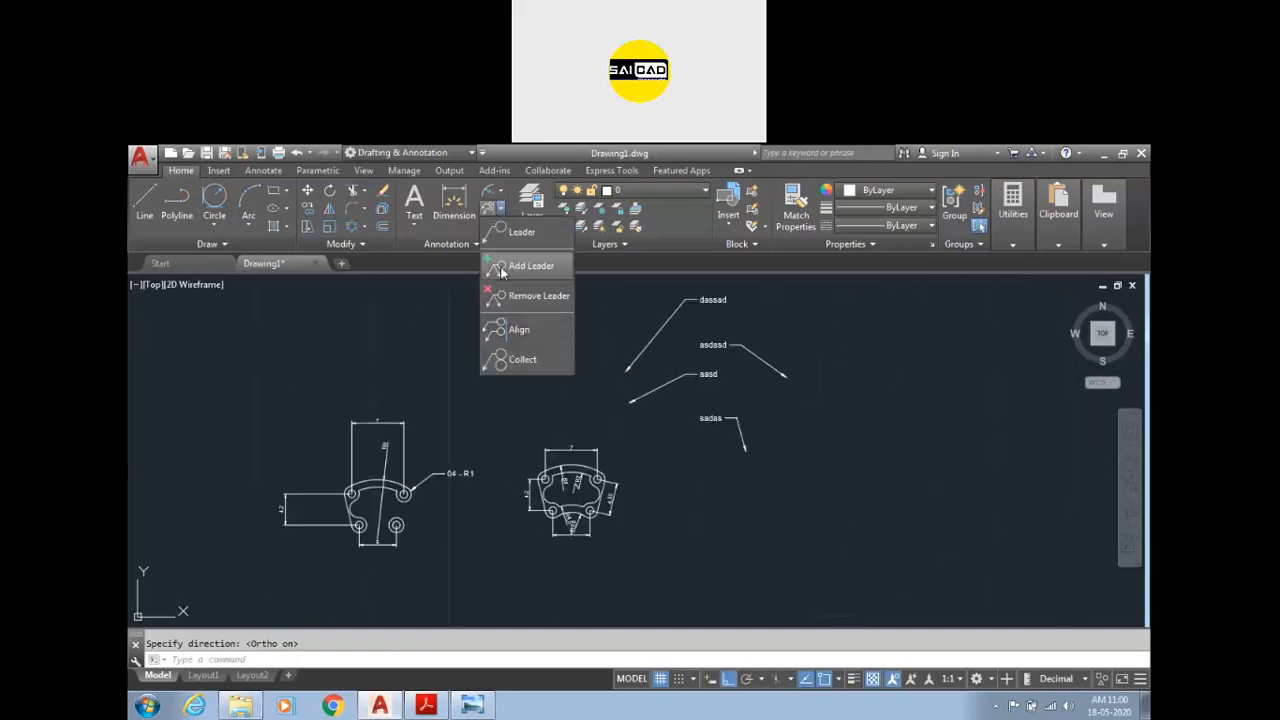
pyautogui.click(493, 360)
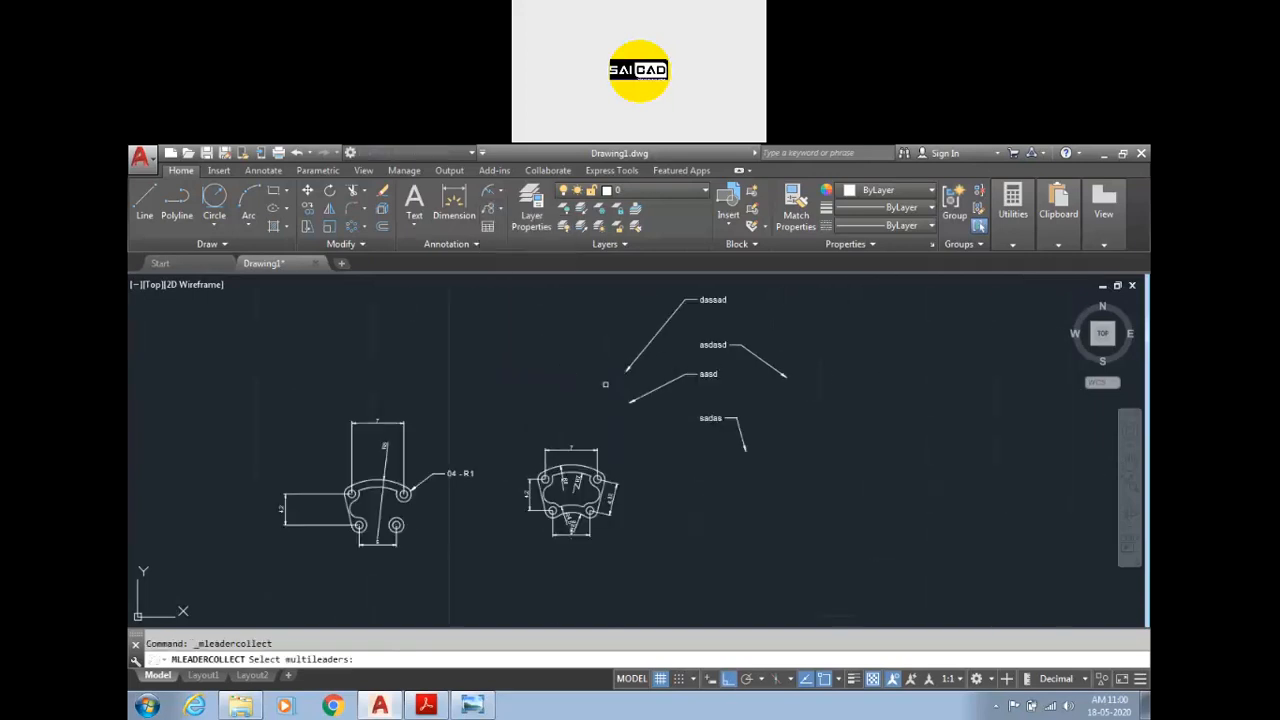
pyautogui.click(813, 312)
pyautogui.click(622, 440)
pyautogui.click(770, 305)
pyautogui.click(625, 440)
pyautogui.click(792, 294)
pyautogui.click(672, 470)
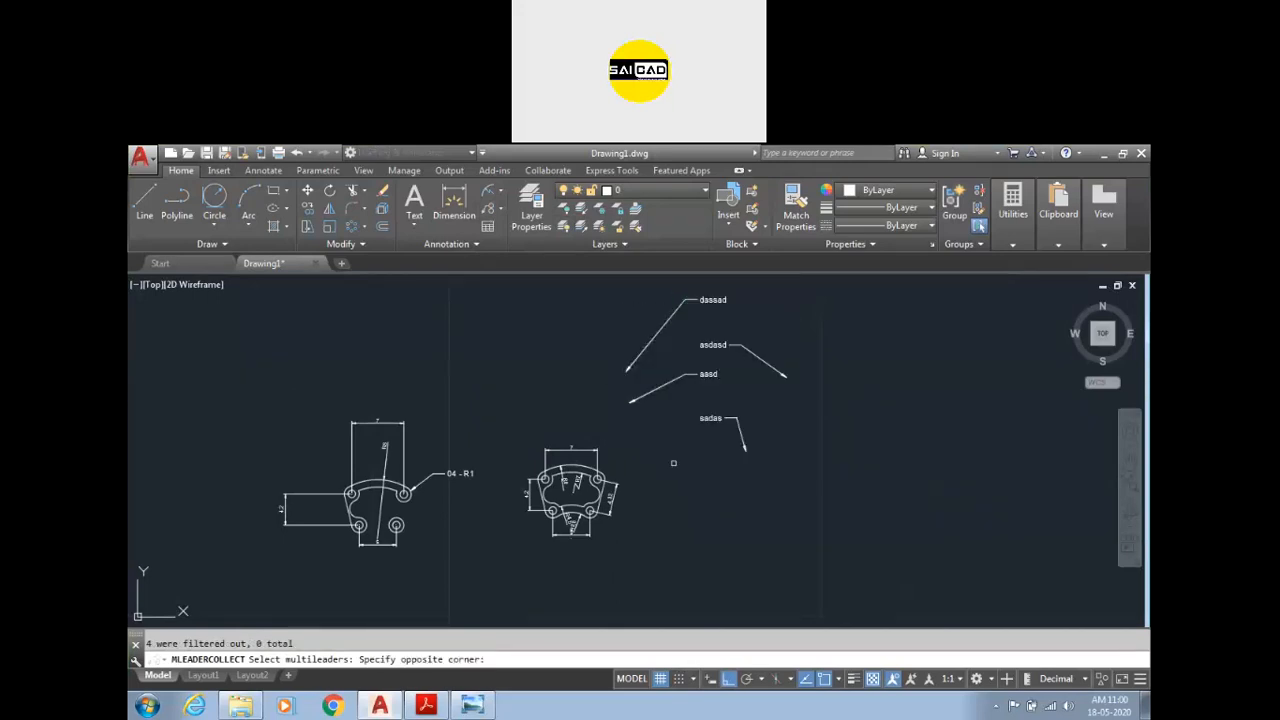
pyautogui.press('Escape')
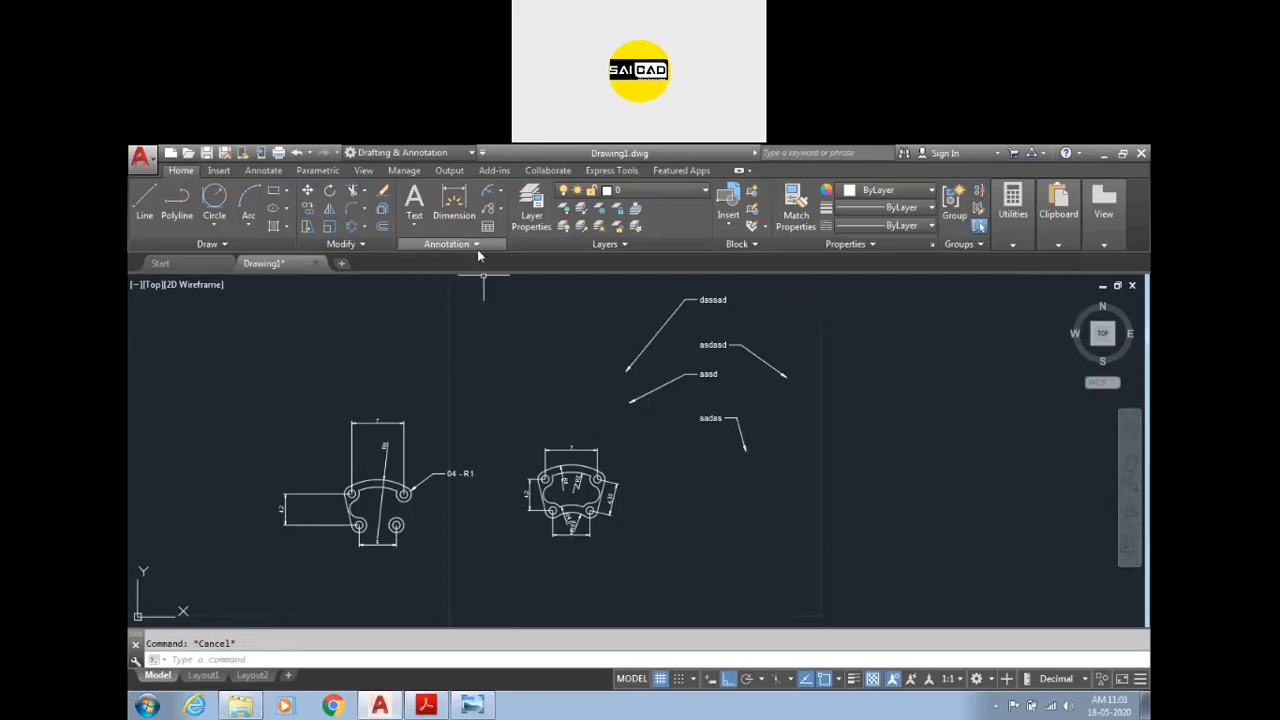
pyautogui.click(500, 208)
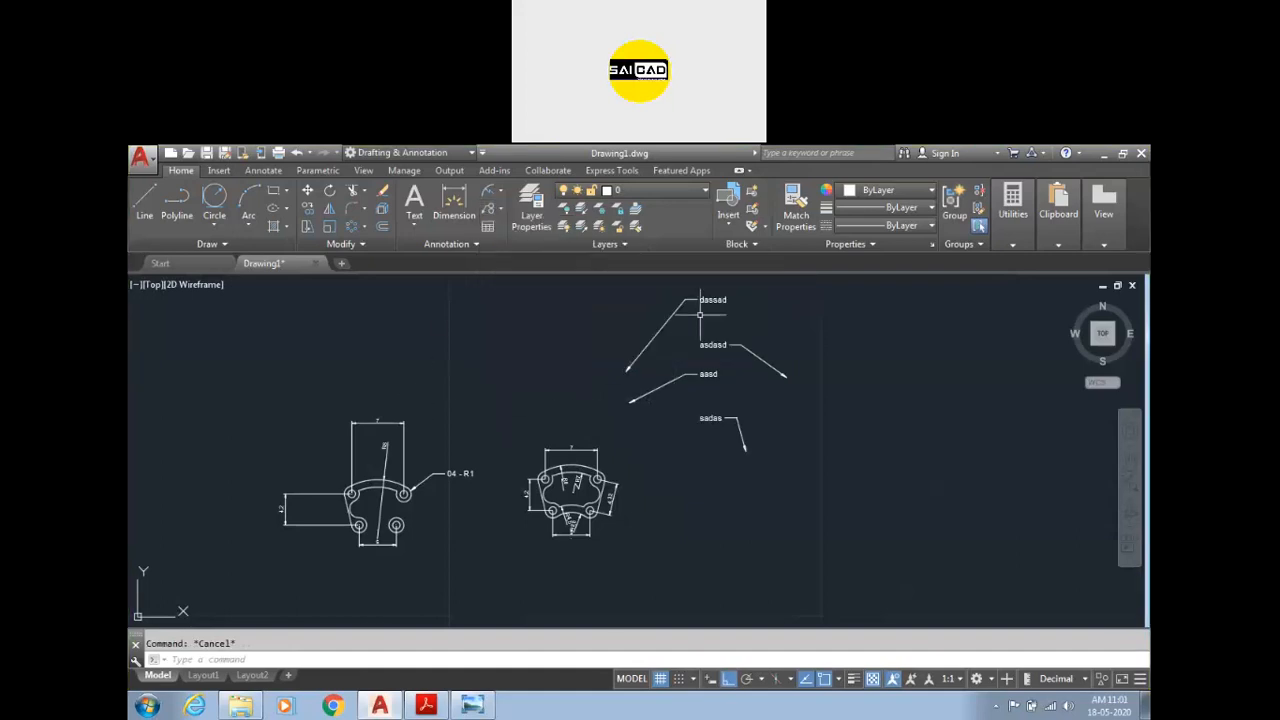
pyautogui.scroll(-2, 690, 330)
pyautogui.scroll(-2, 500, 390)
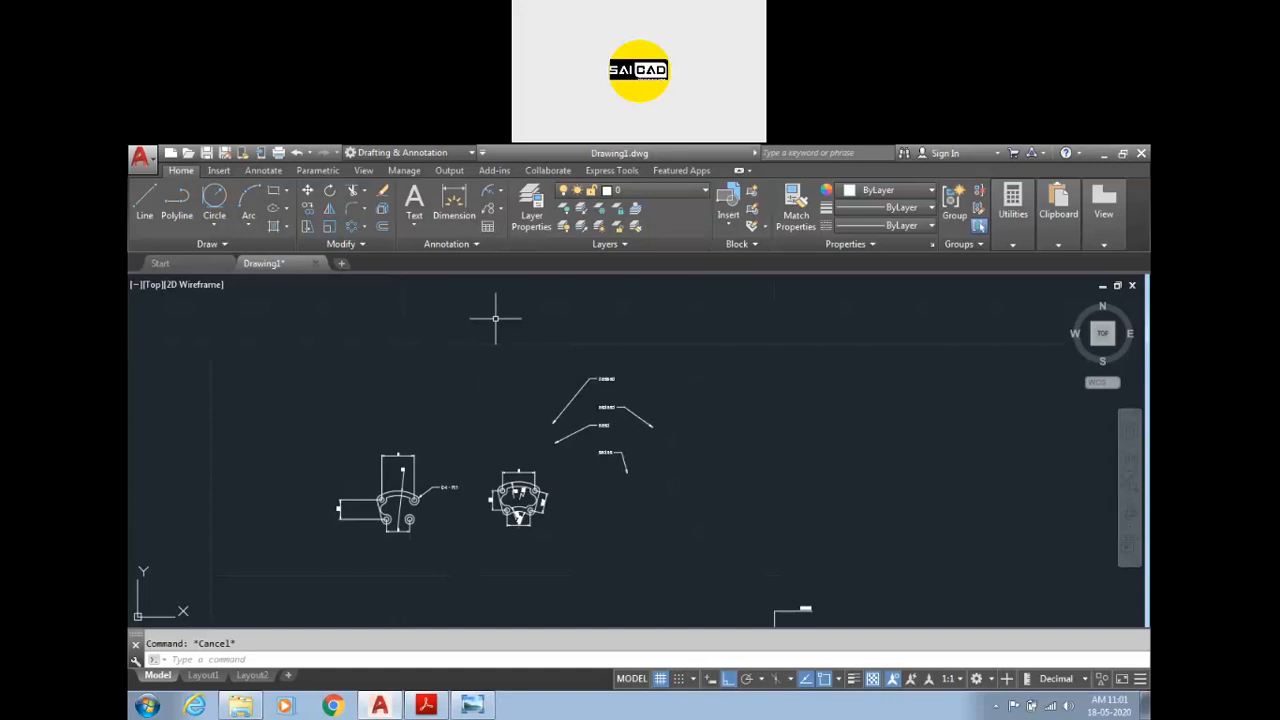
# Step: Open the Tool Palettes, move them higher on the screen, and display the Leaders palette to review its Imperial and Metric samples
pyautogui.write('tp')
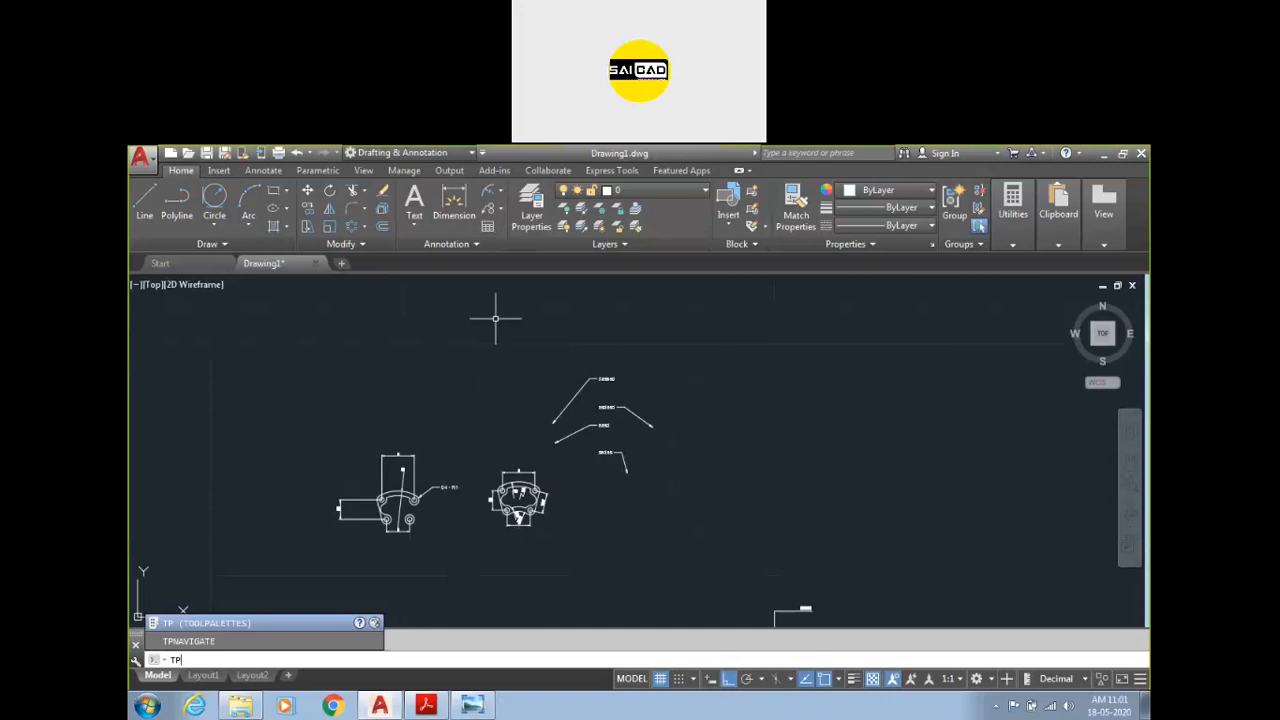
pyautogui.press('Return')
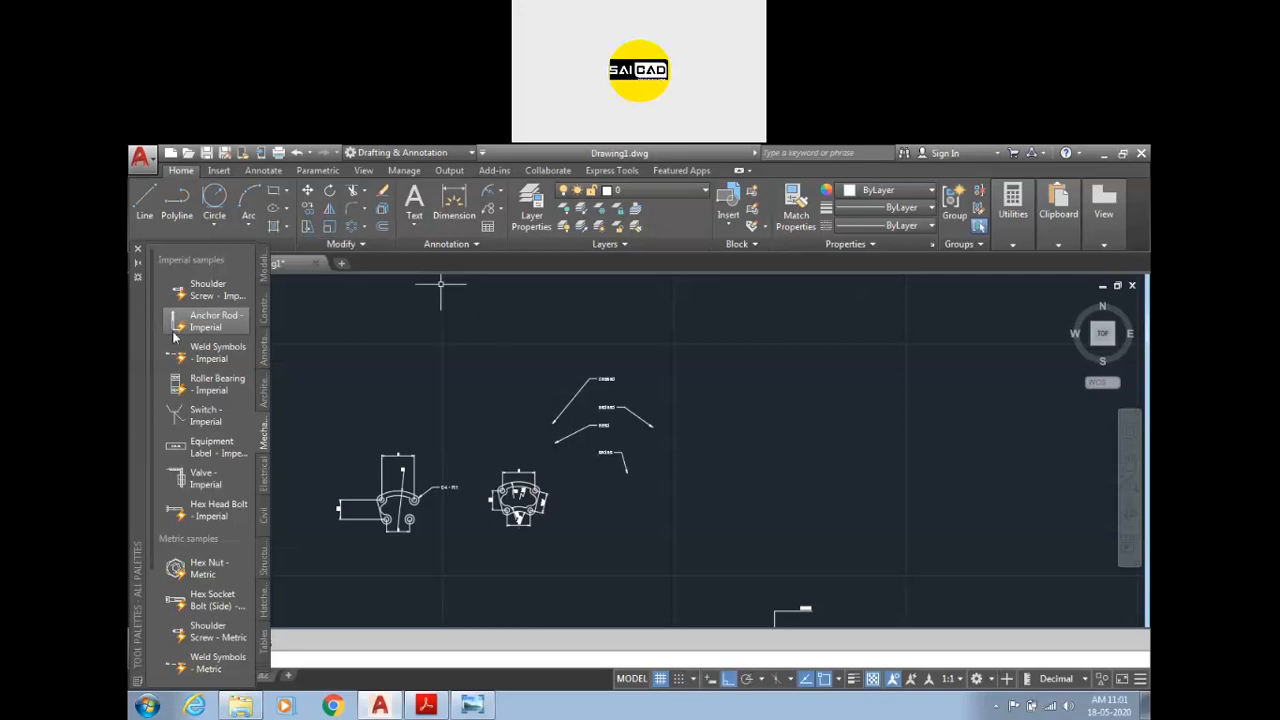
pyautogui.moveTo(134, 342); pyautogui.dragTo(145, 265)
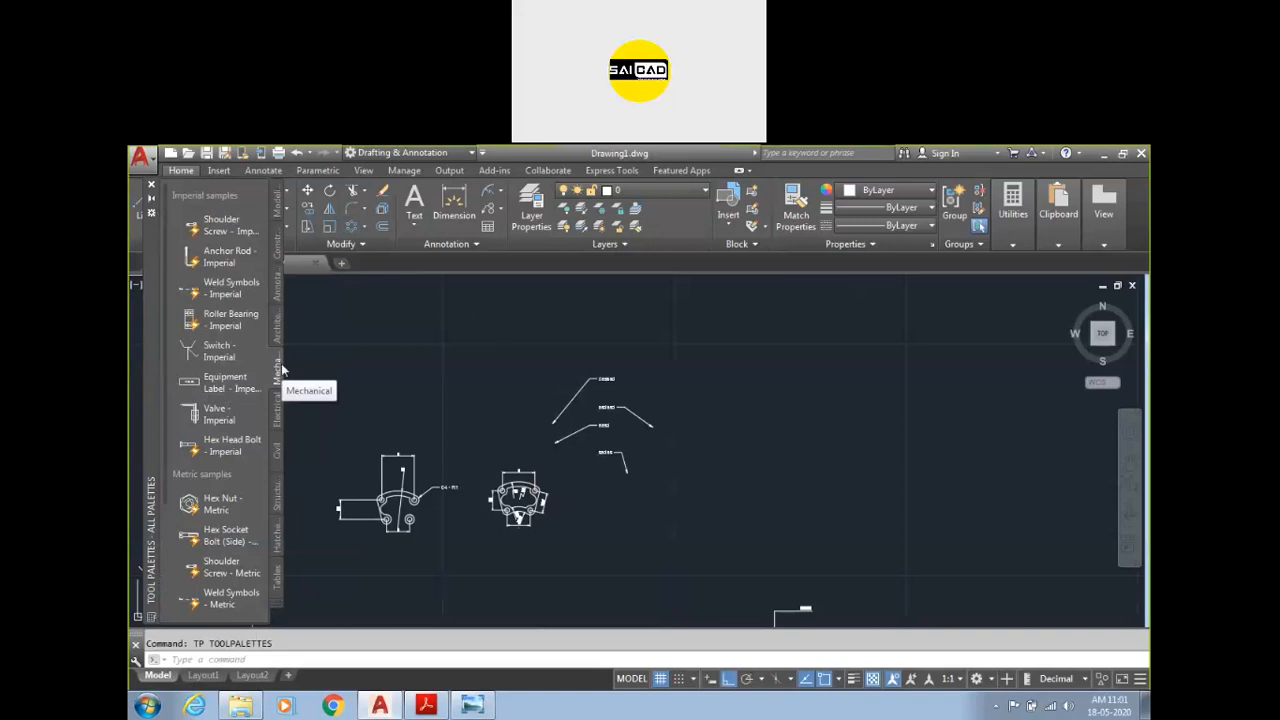
pyautogui.click(278, 612)
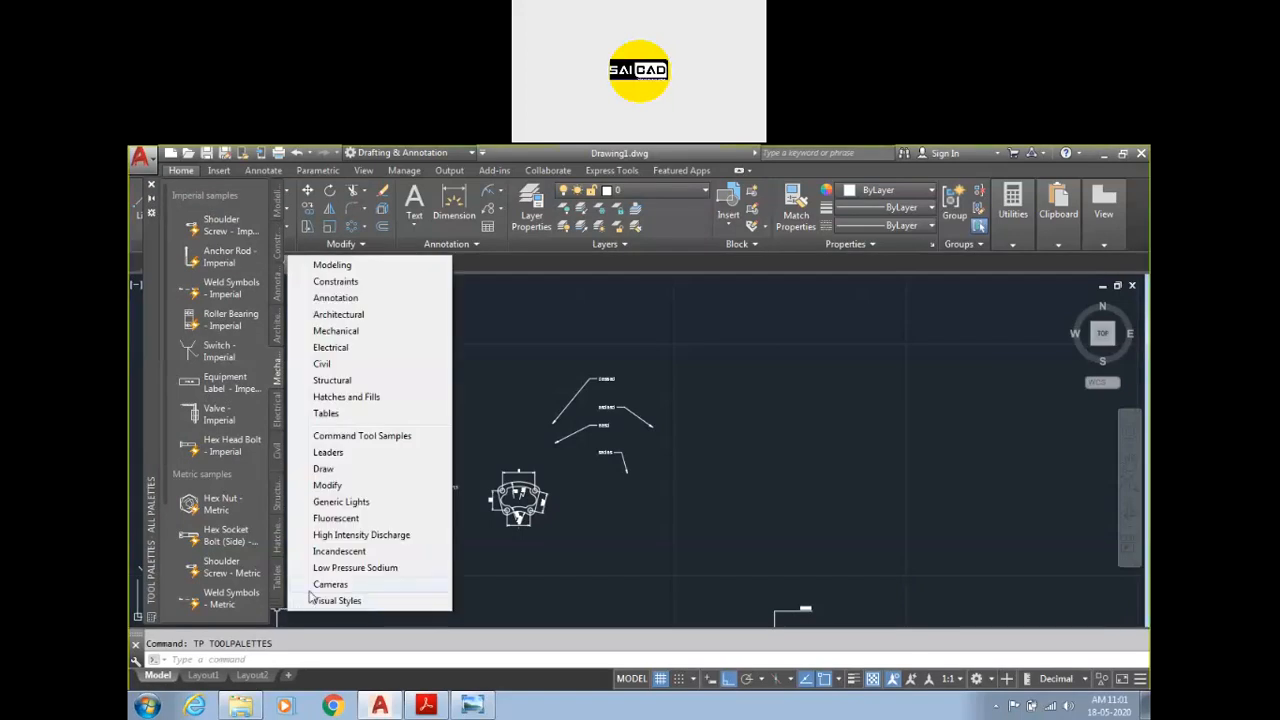
pyautogui.click(338, 452)
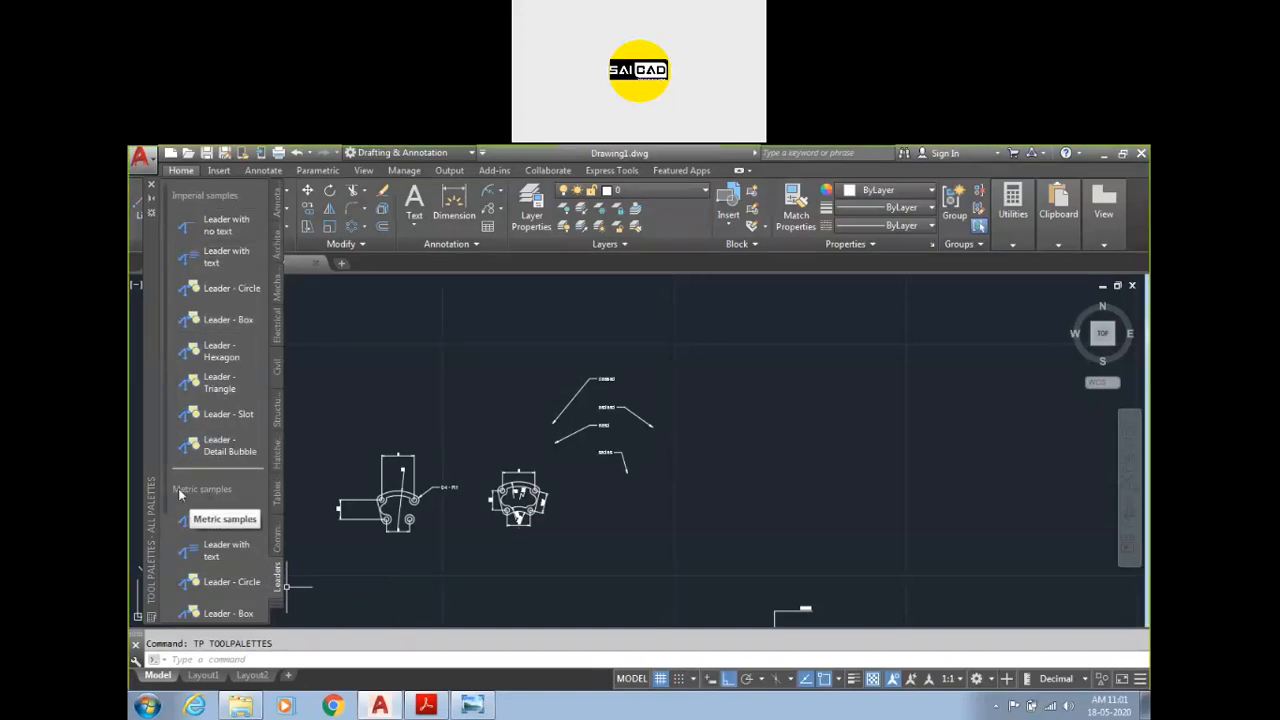
pyautogui.scroll(-3, 166, 488)
pyautogui.scroll(-3, 163, 540)
pyautogui.scroll(5, 150, 508)
pyautogui.scroll(1, 150, 508)
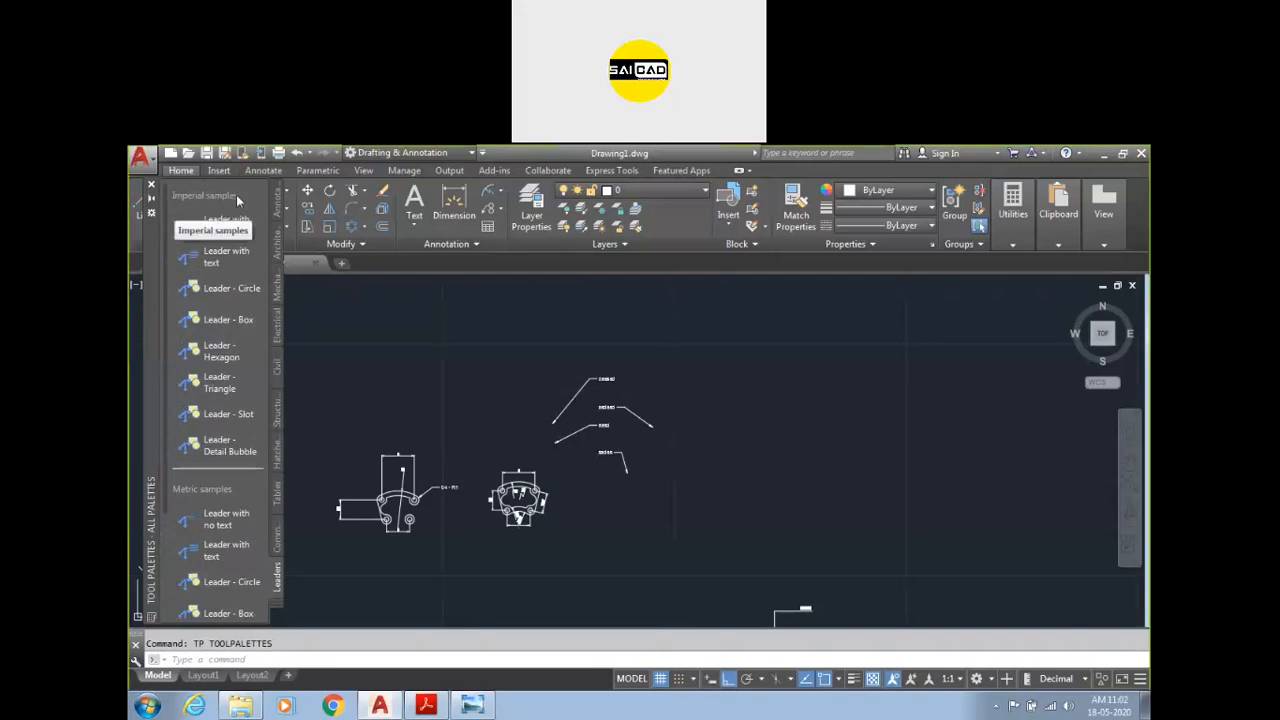
# Step: Place a metric Leader with no text as a slanted arrow above the two plates, with Ortho off
pyautogui.scroll(-5, 158, 282)
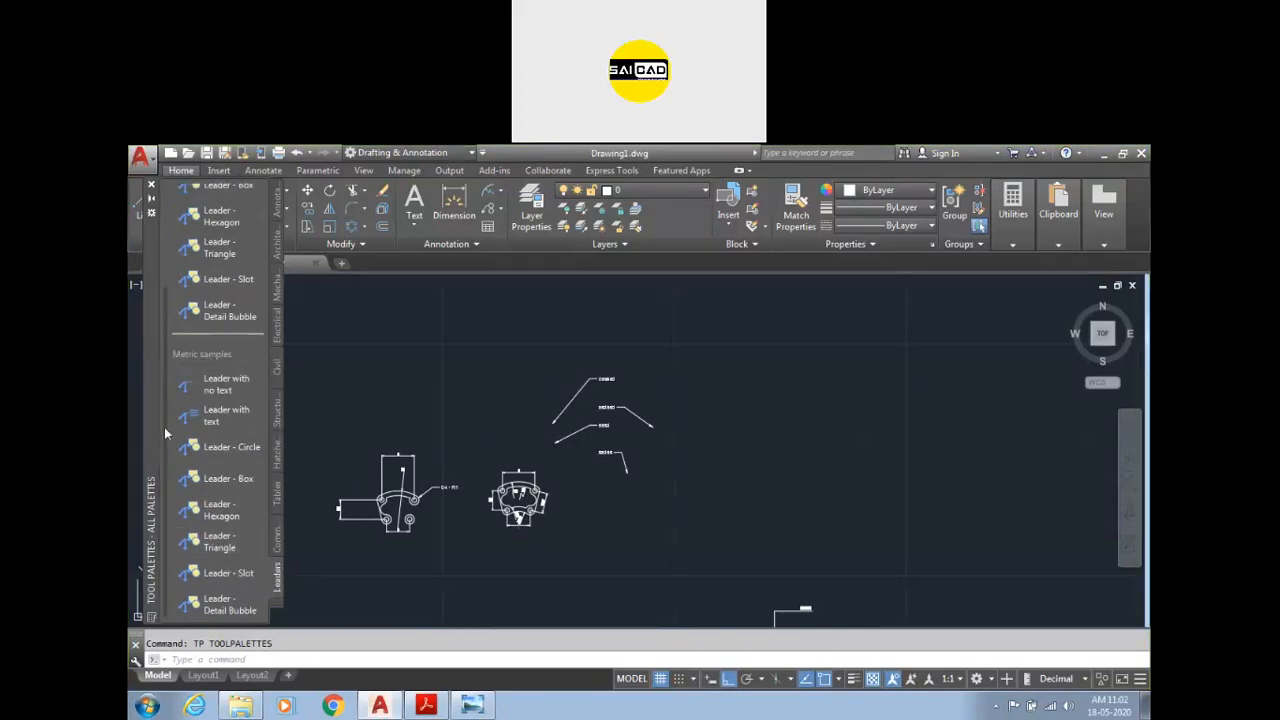
pyautogui.click(219, 389)
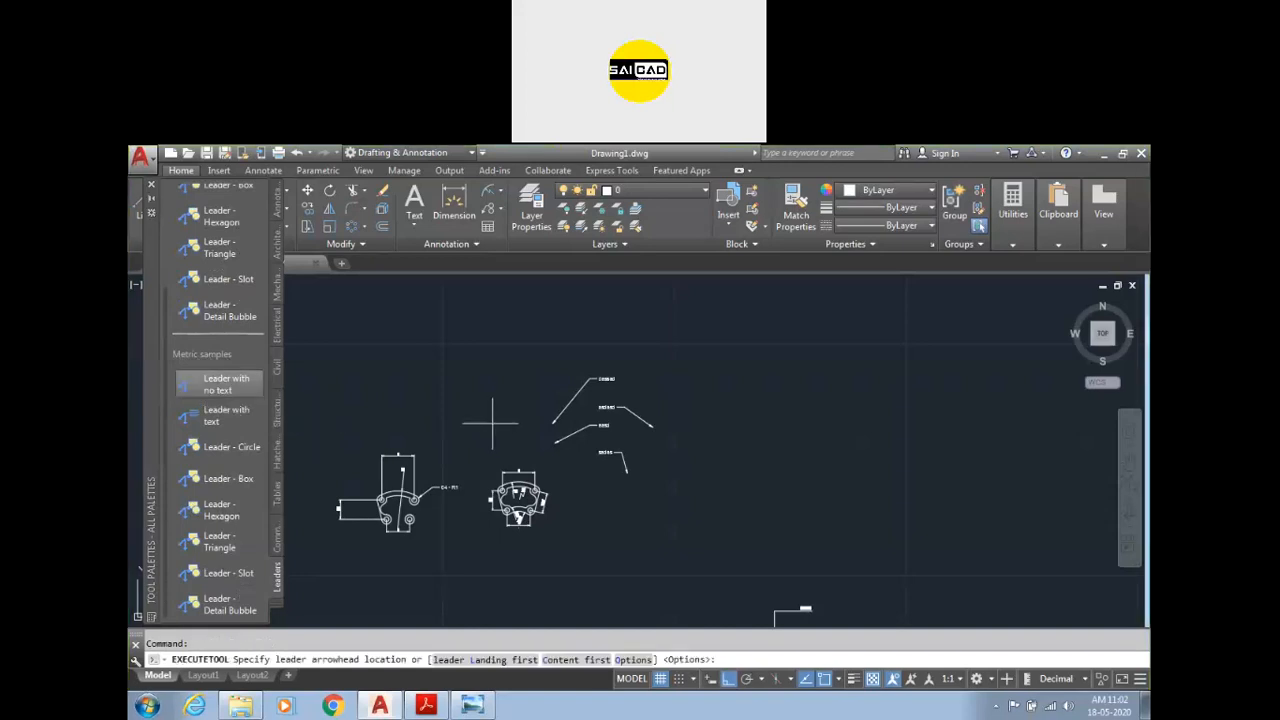
pyautogui.scroll(4, 491, 420)
pyautogui.scroll(-2, 538, 487)
pyautogui.click(421, 434)
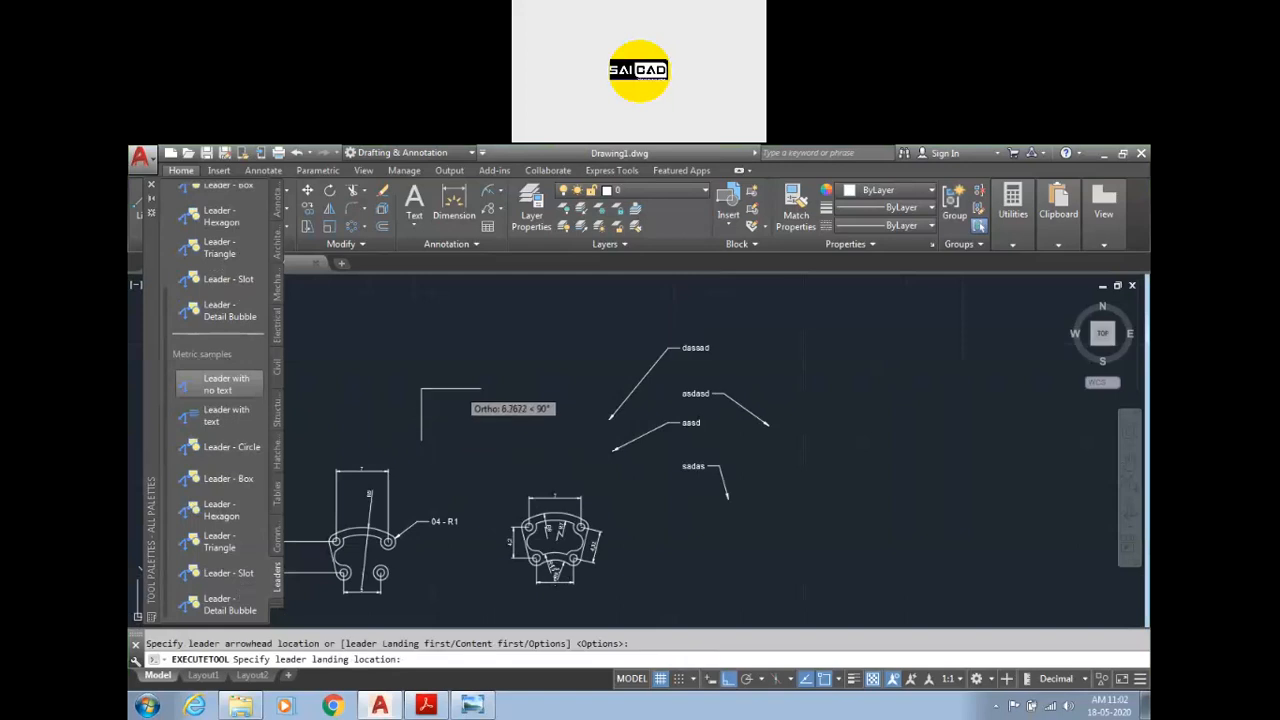
pyautogui.press('F8')
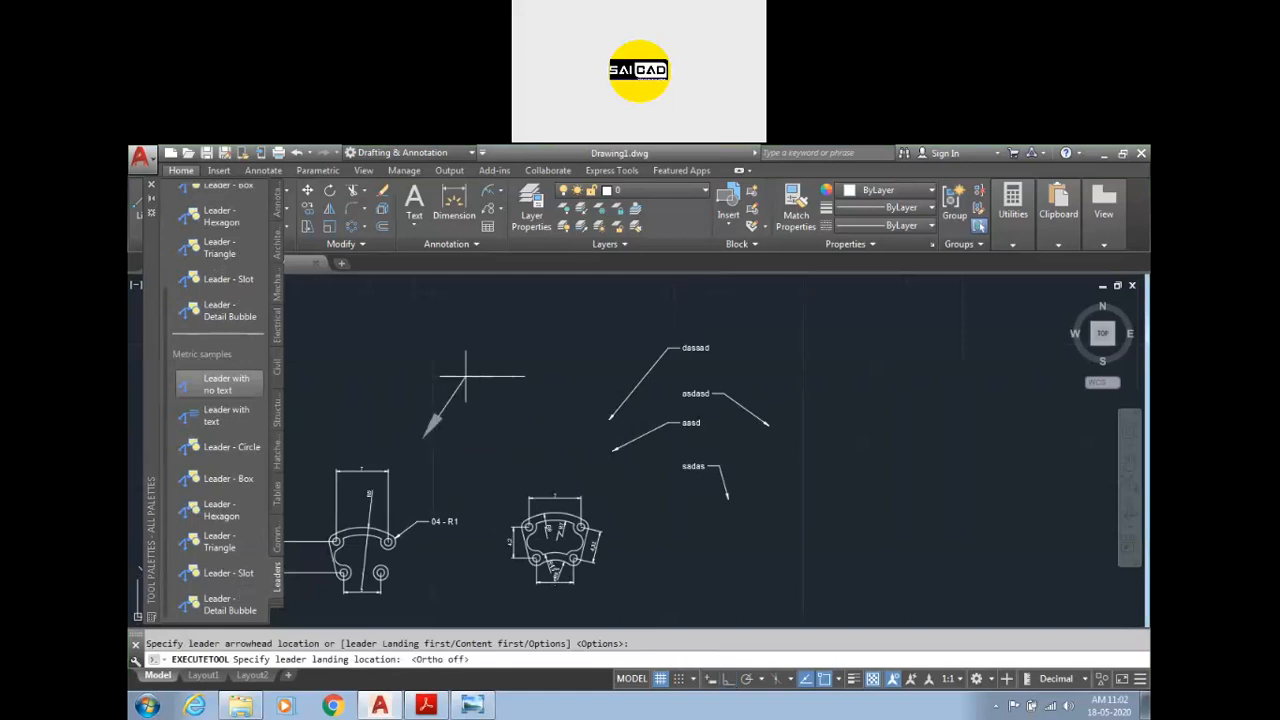
pyautogui.click(513, 321)
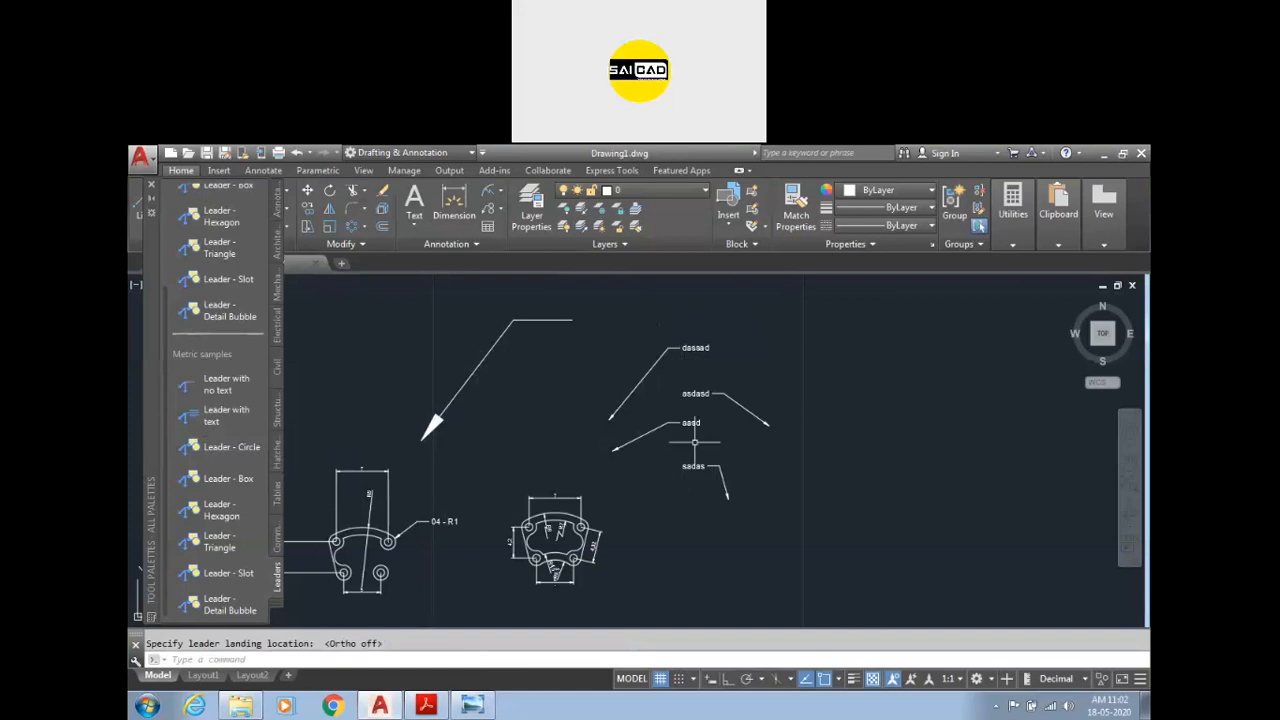
# Step: Place a metric Leader with text reading adasd beside the leader without text
pyautogui.click(215, 411)
pyautogui.click(505, 428)
pyautogui.click(557, 360)
pyautogui.write('adasd')
pyautogui.click(808, 366)
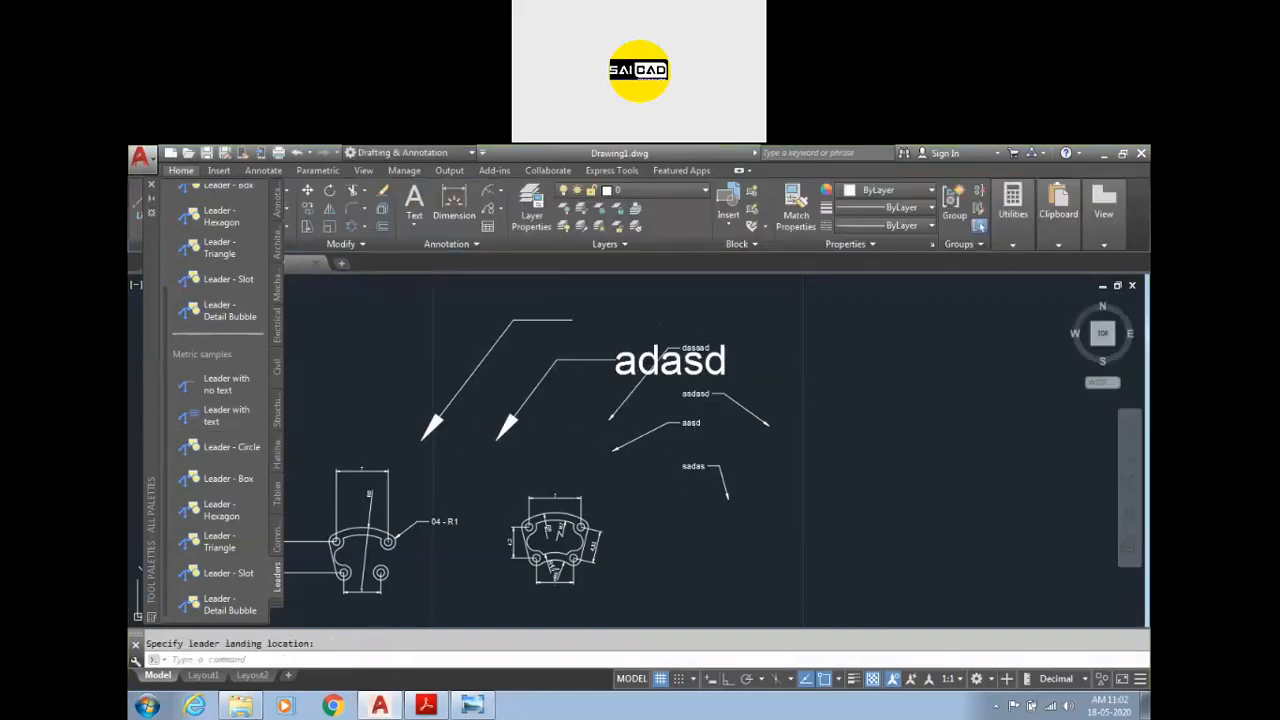
# Step: Place a metric Leader - Circle with tag number 1 in the empty area beside the text multileaders
pyautogui.scroll(-5, 686, 406)
pyautogui.scroll(3, 551, 429)
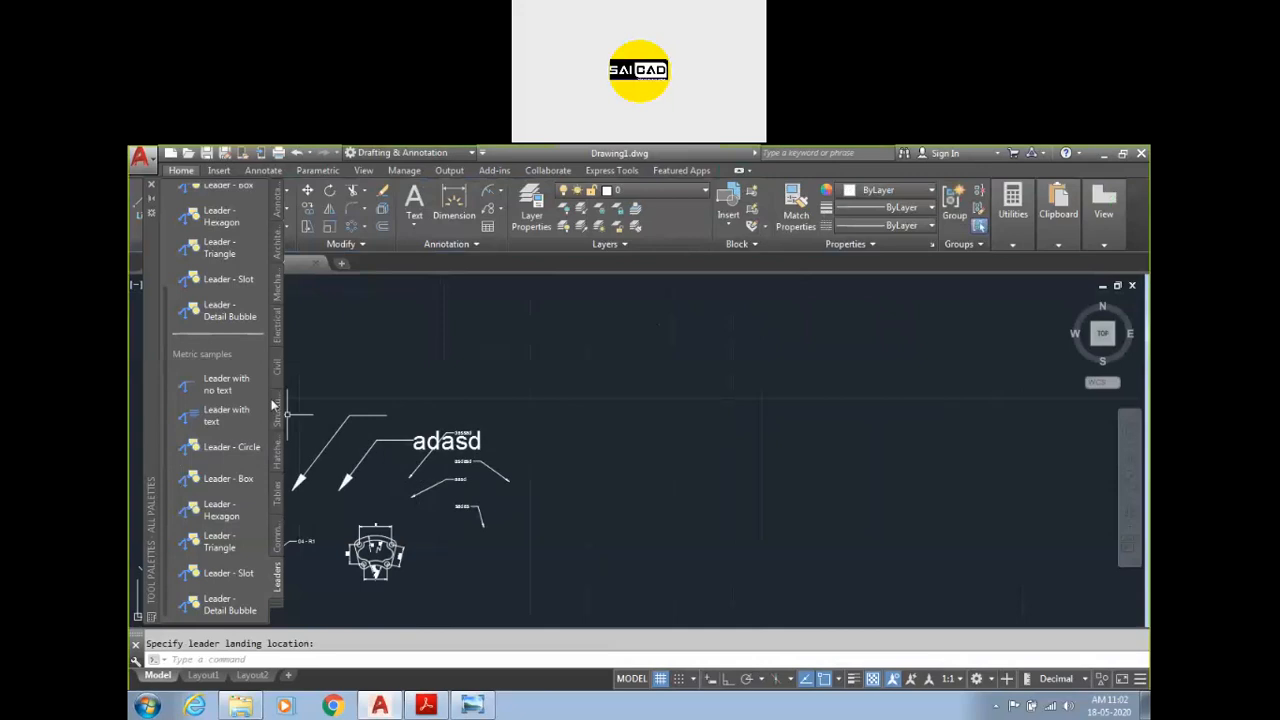
pyautogui.click(215, 447)
pyautogui.click(568, 478)
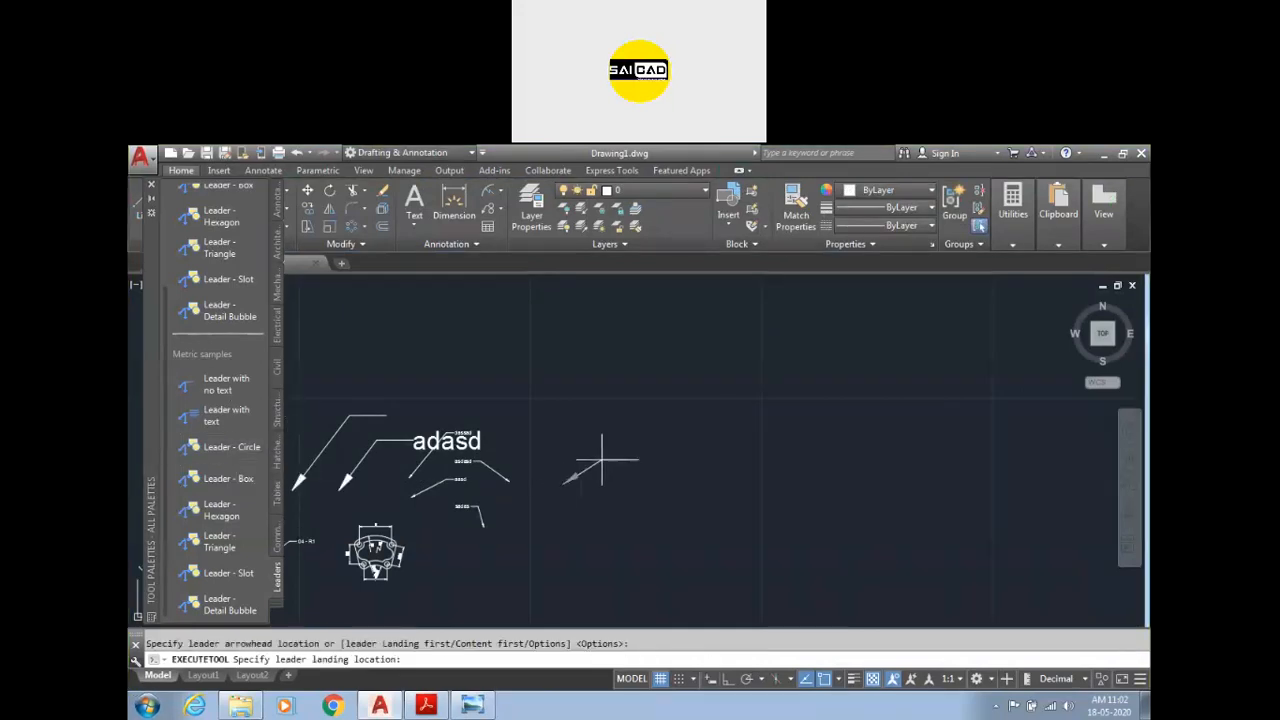
pyautogui.click(617, 491)
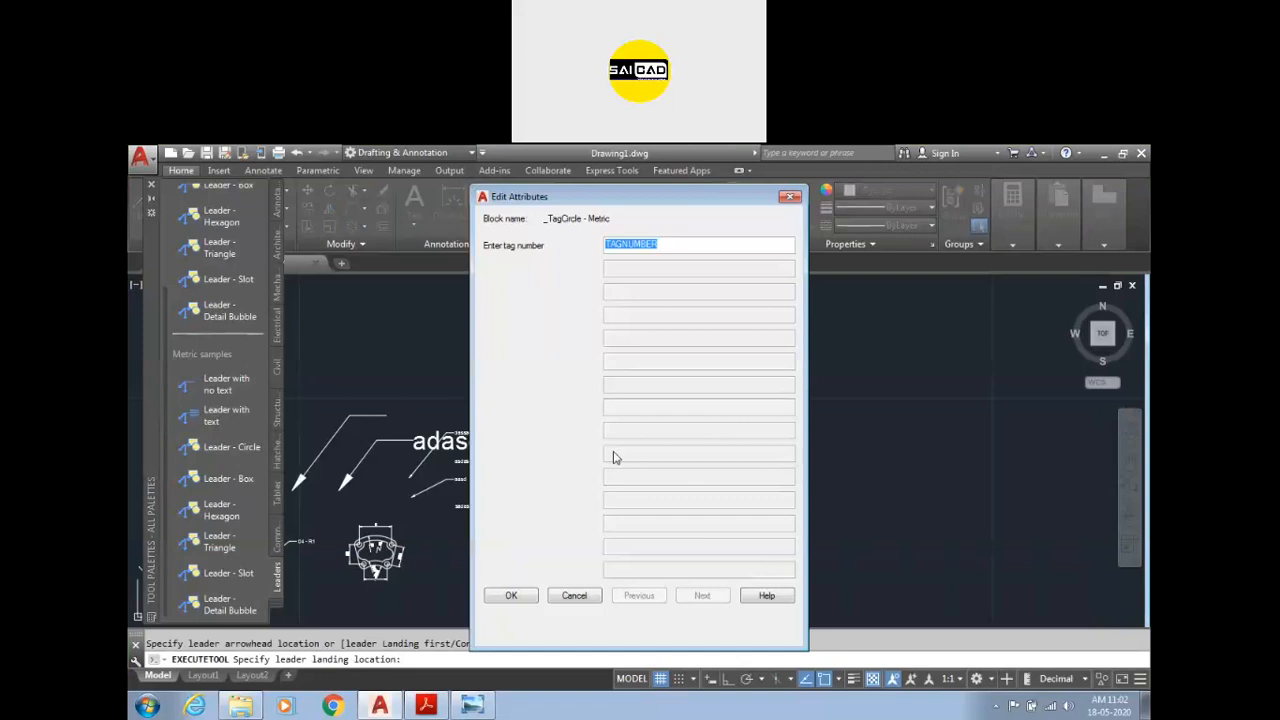
pyautogui.moveTo(541, 197); pyautogui.dragTo(329, 199)
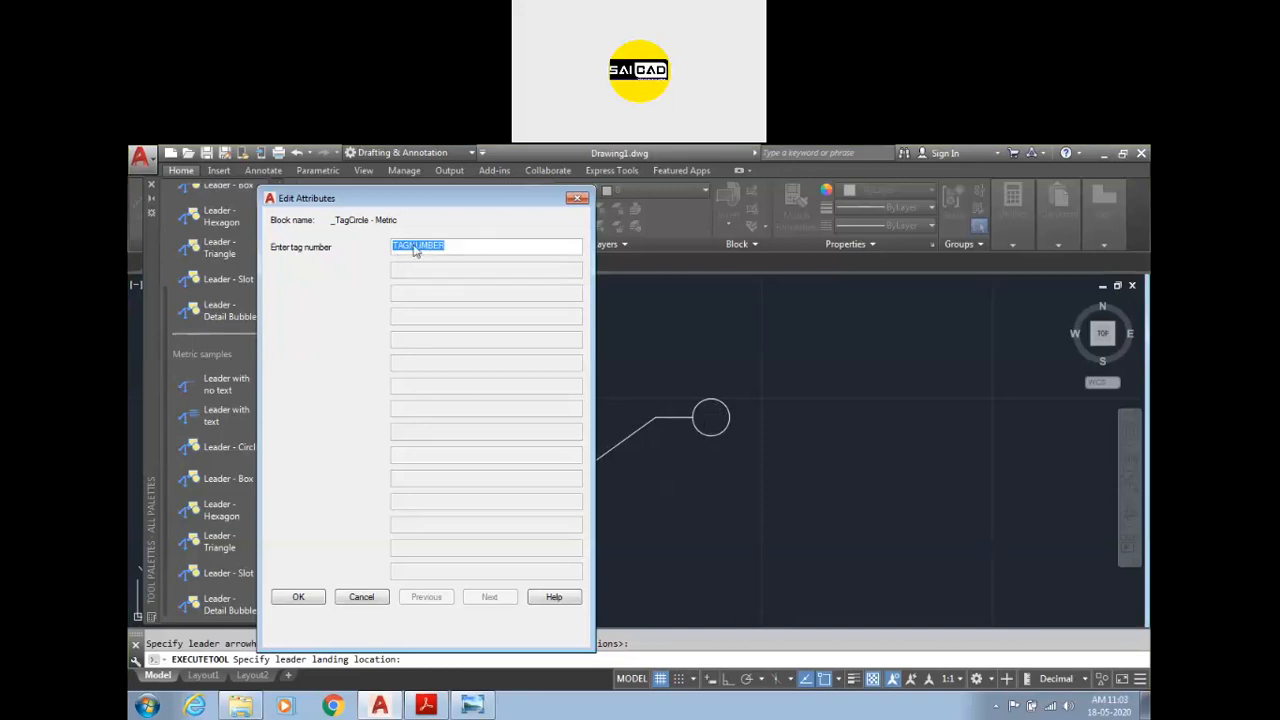
pyautogui.write('1')
pyautogui.click(297, 597)
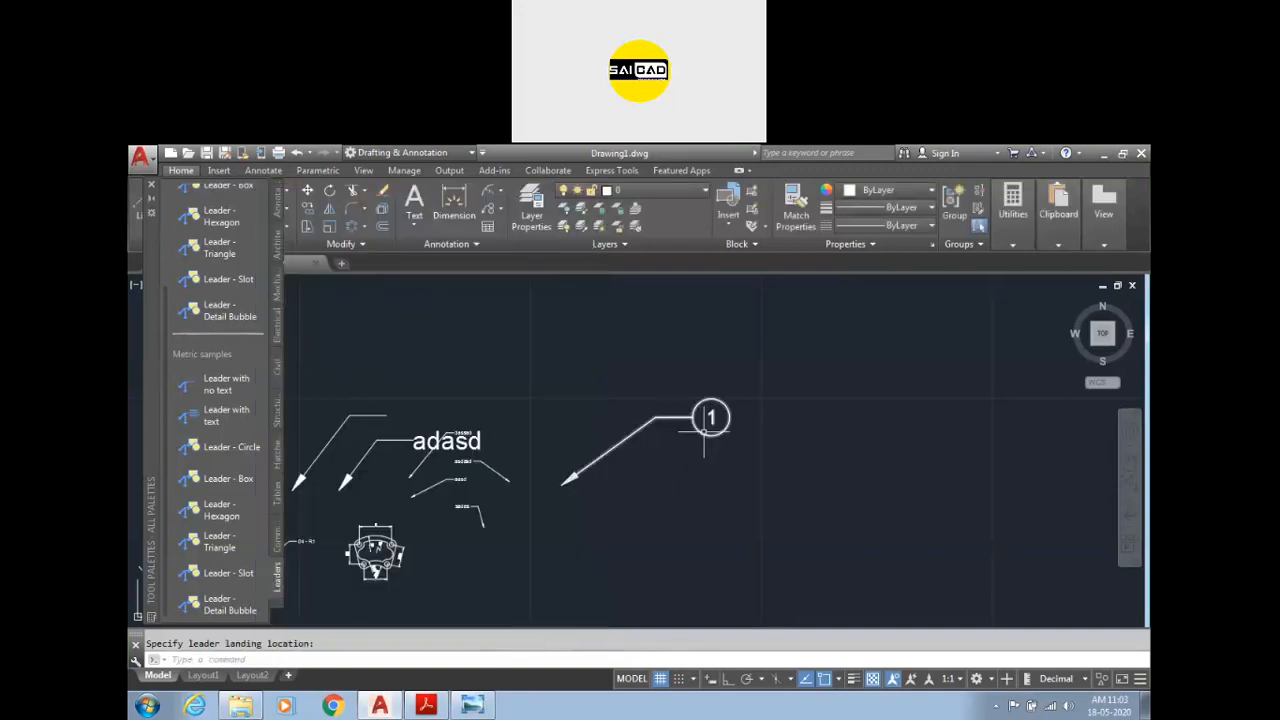
pyautogui.scroll(4, 726, 473)
pyautogui.click(726, 473)
pyautogui.click(694, 417)
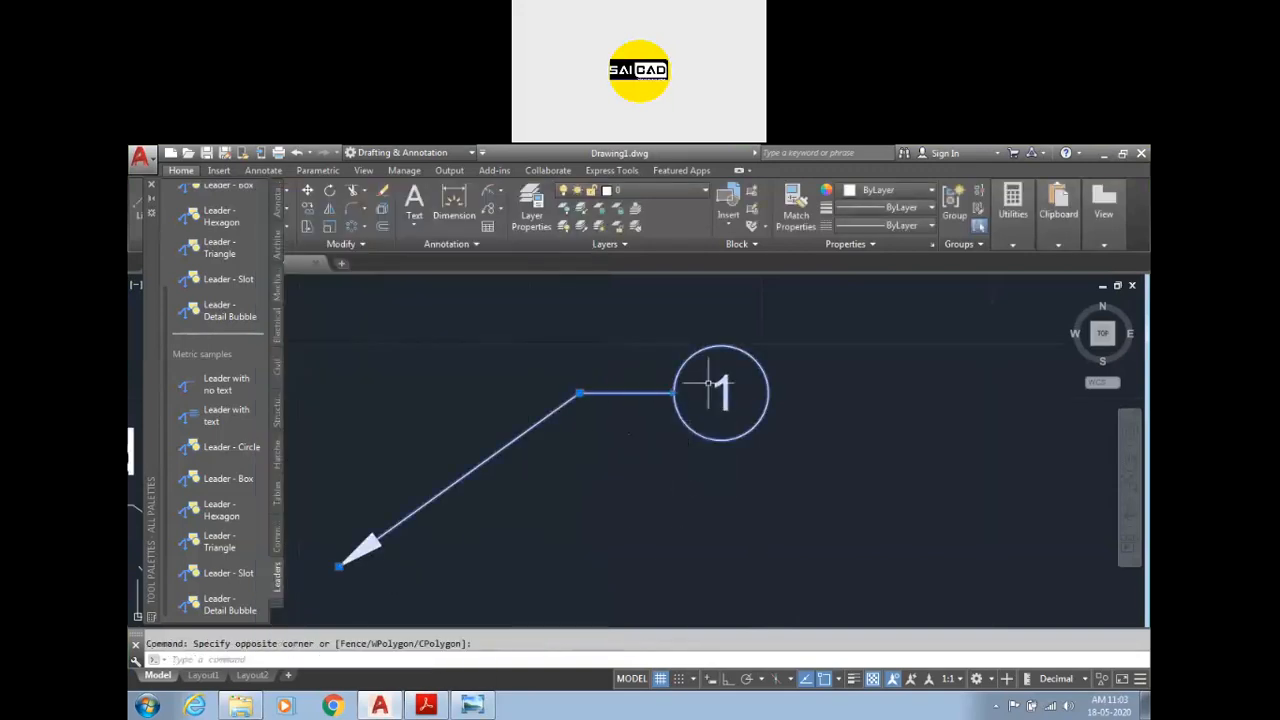
pyautogui.scroll(-2, 543, 457)
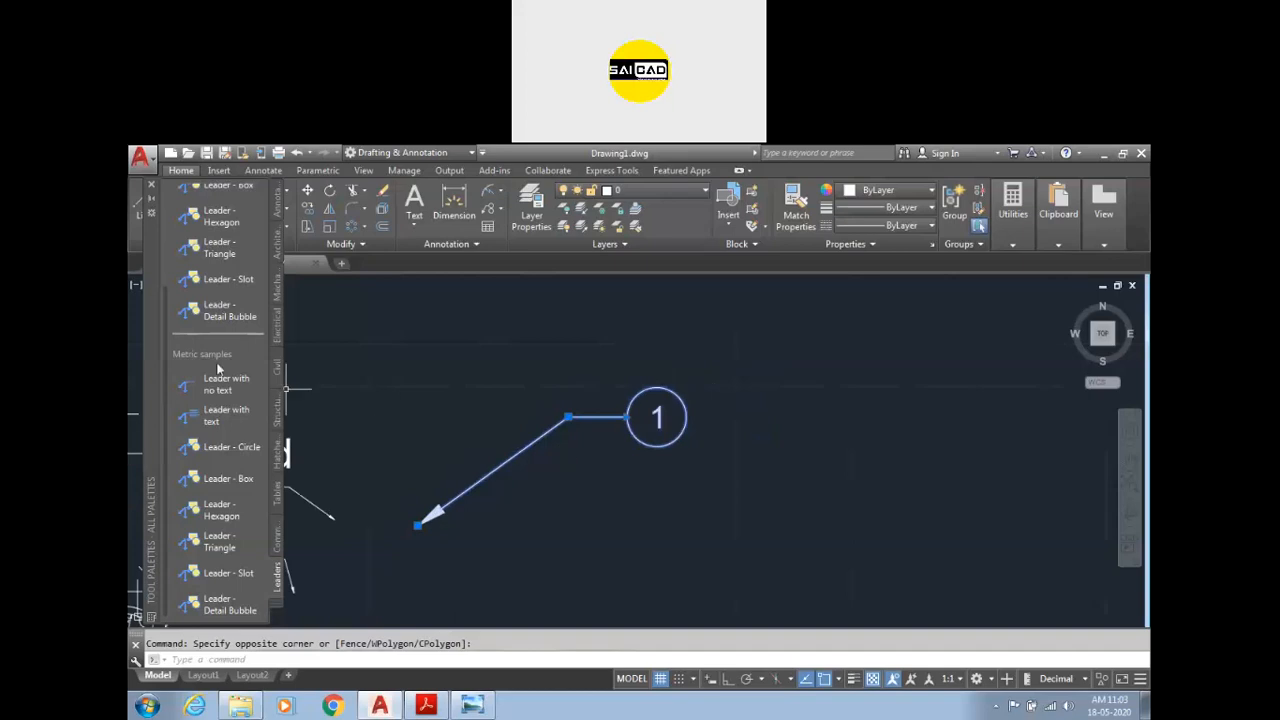
# Step: Place a metric Leader - Box beside the circle leader and clear its tag number so the box is blank
pyautogui.click(197, 485)
pyautogui.click(596, 543)
pyautogui.click(804, 424)
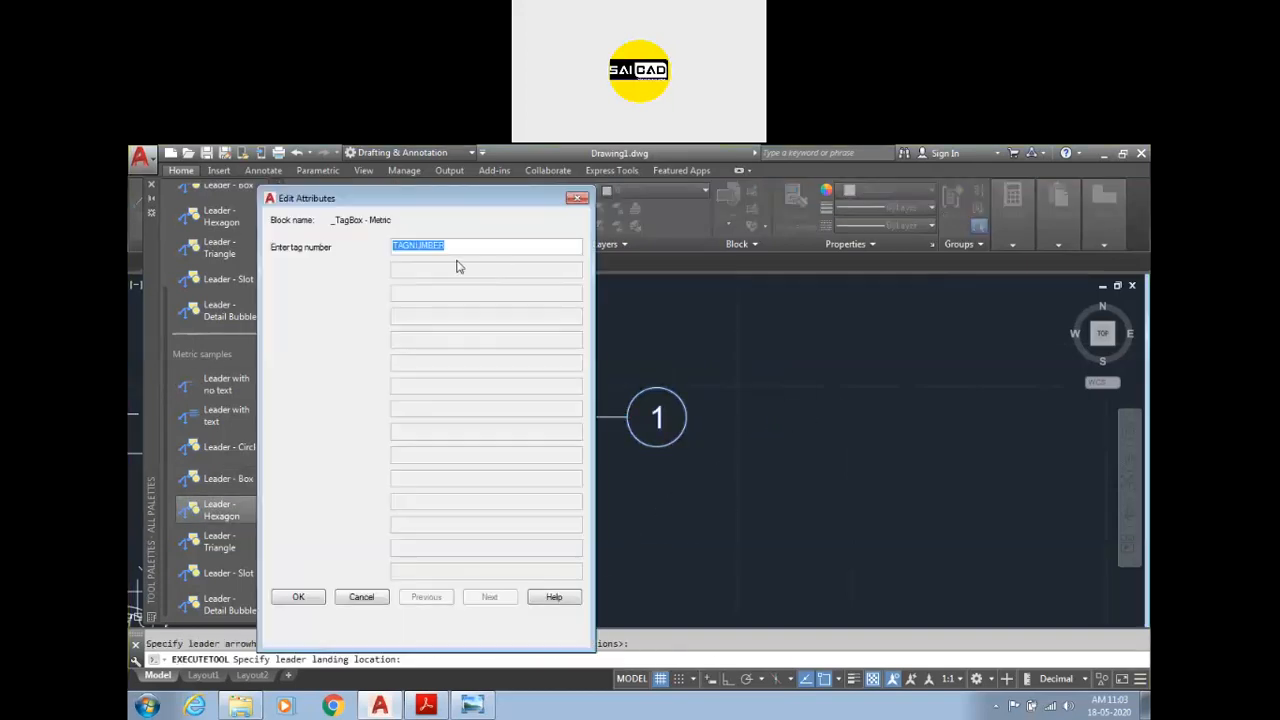
pyautogui.click(298, 597)
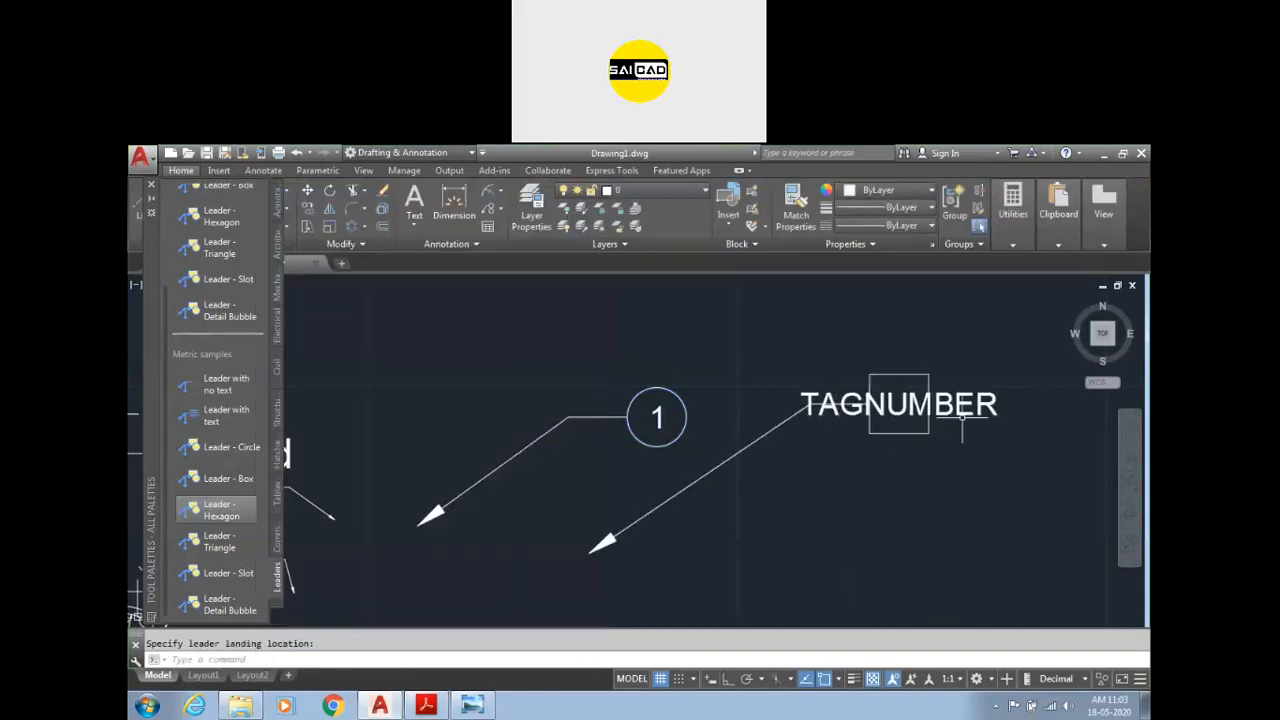
pyautogui.click(849, 388)
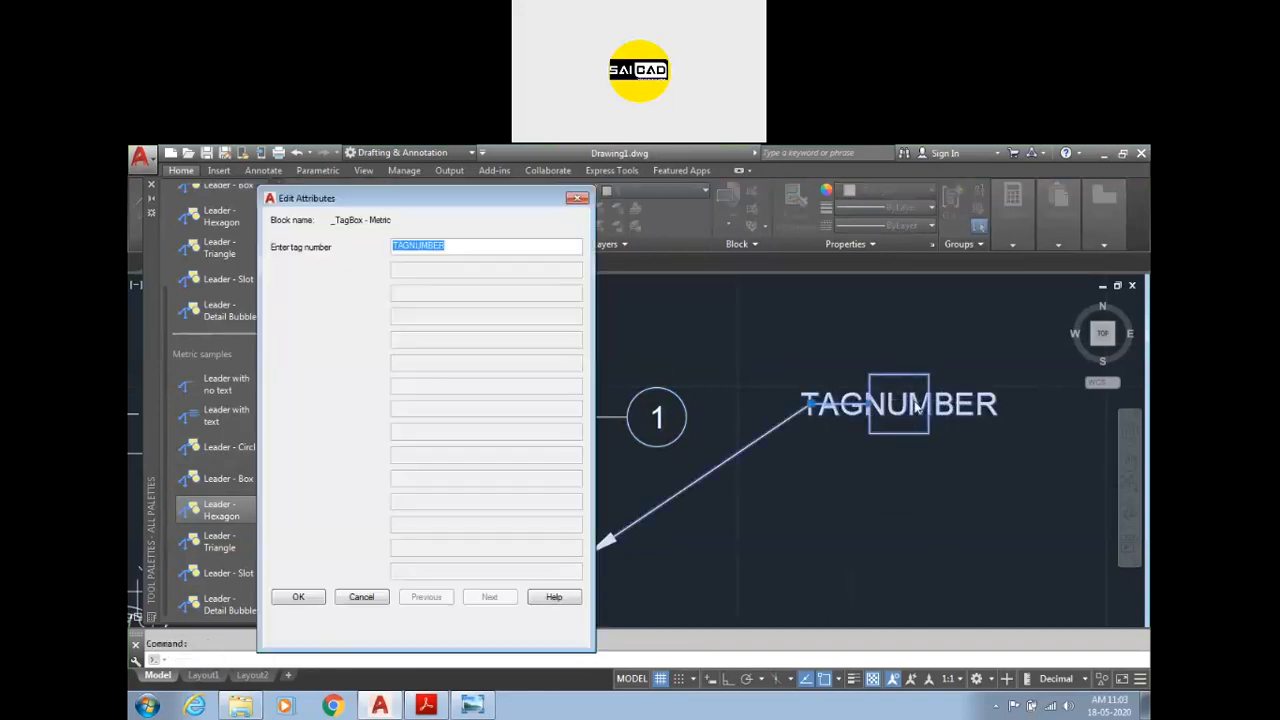
pyautogui.press('BackSpace')
pyautogui.click(306, 605)
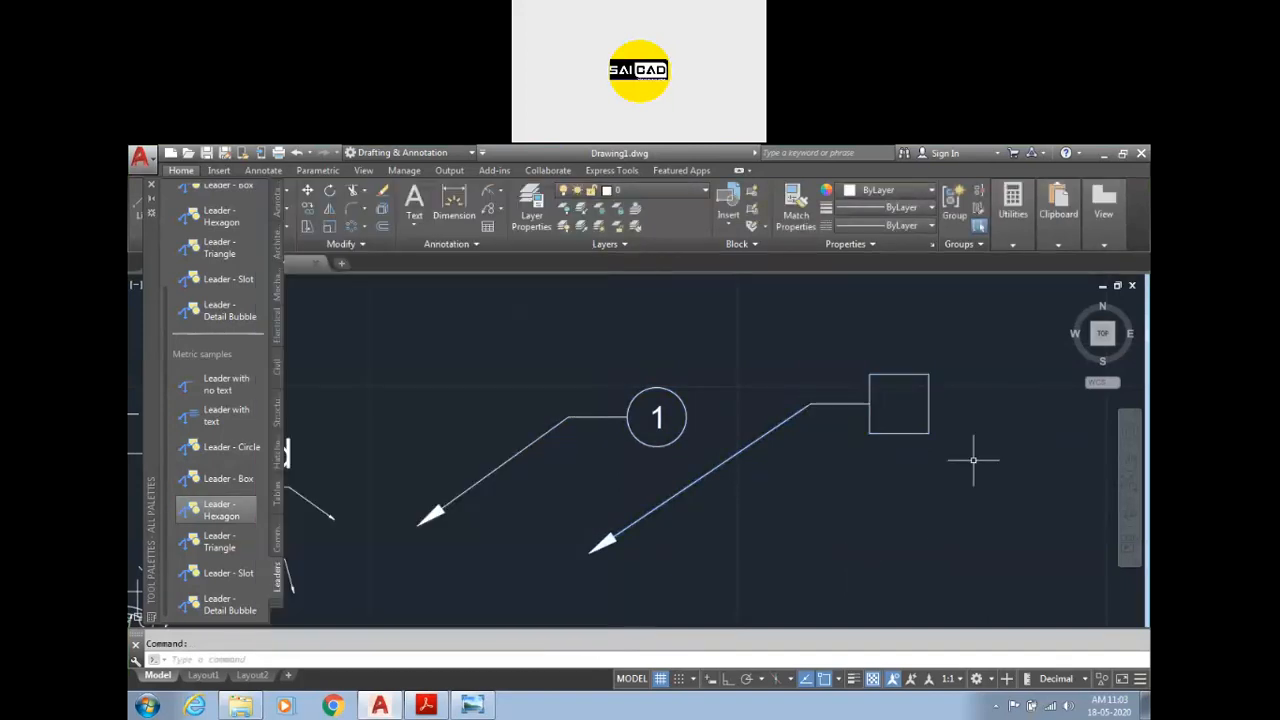
pyautogui.click(865, 379)
pyautogui.click(830, 390)
pyautogui.click(657, 414)
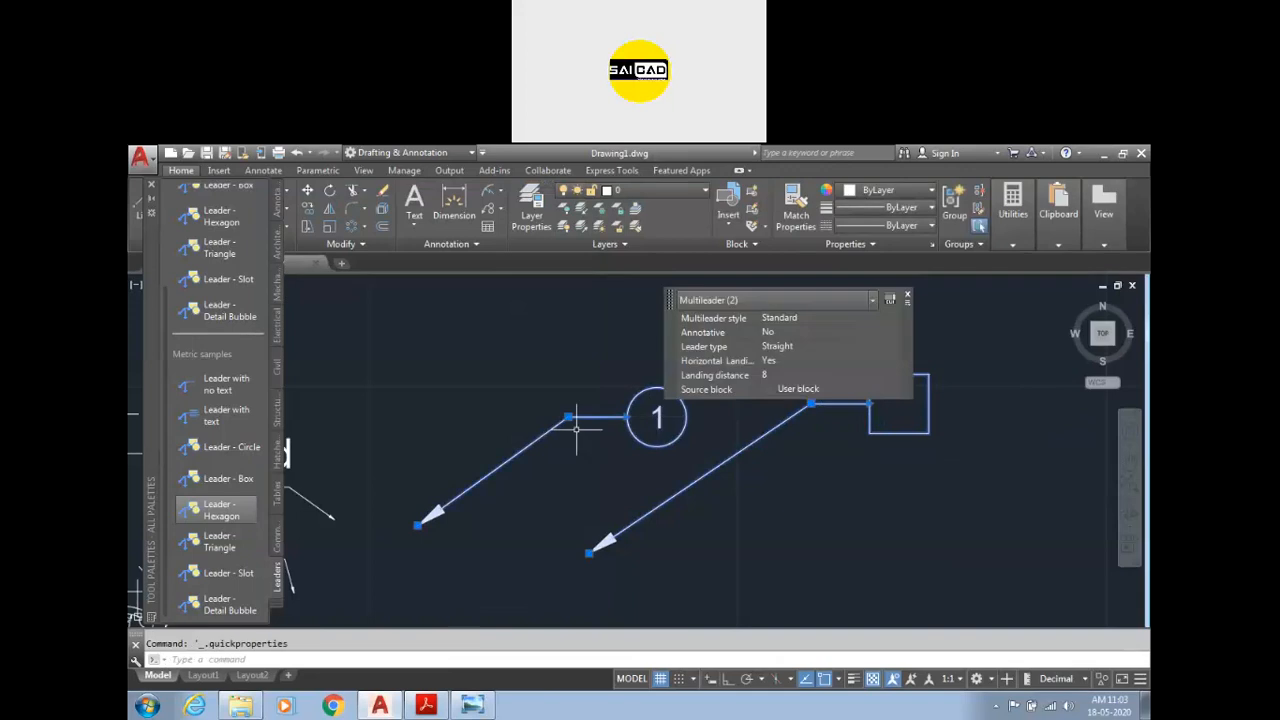
pyautogui.press('Escape')
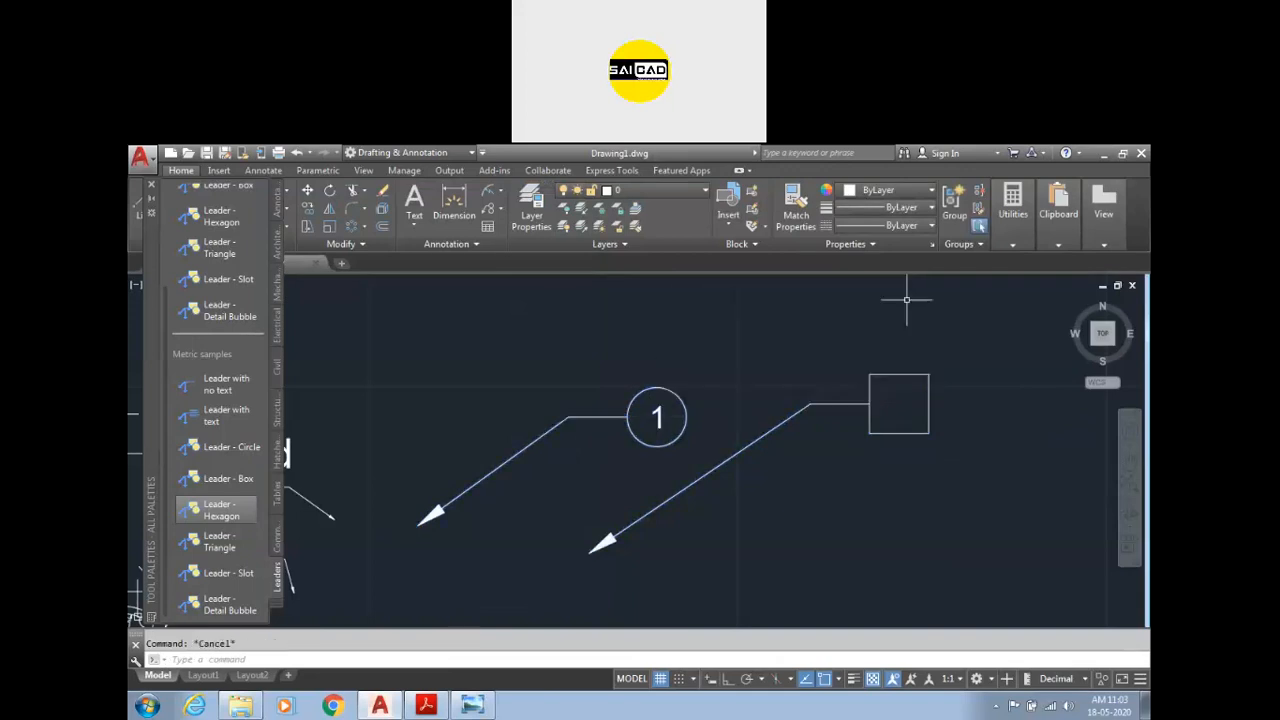
# Step: Place a metric Leader - Triangle with tag number 2 beside the box leader
pyautogui.scroll(-2, 500, 482)
pyautogui.click(220, 542)
pyautogui.click(780, 549)
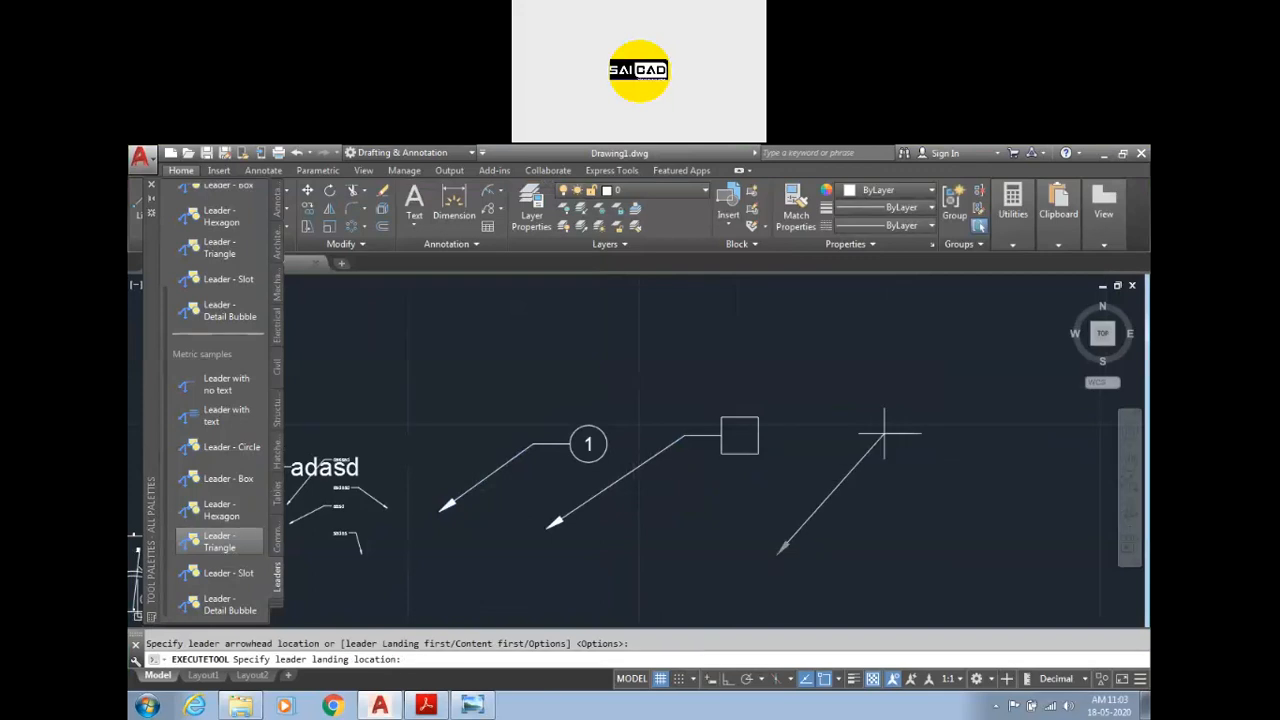
pyautogui.click(889, 430)
pyautogui.click(477, 246)
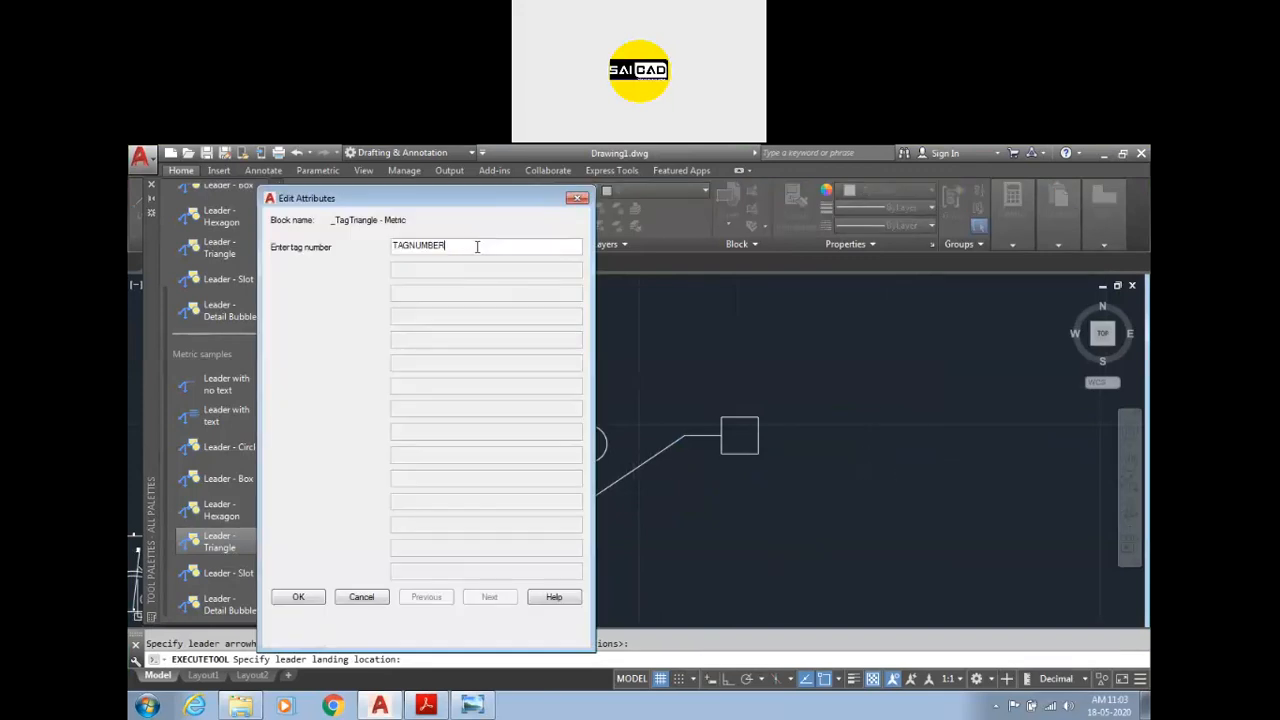
pyautogui.moveTo(477, 246); pyautogui.dragTo(366, 246)
pyautogui.write('2')
pyautogui.click(318, 597)
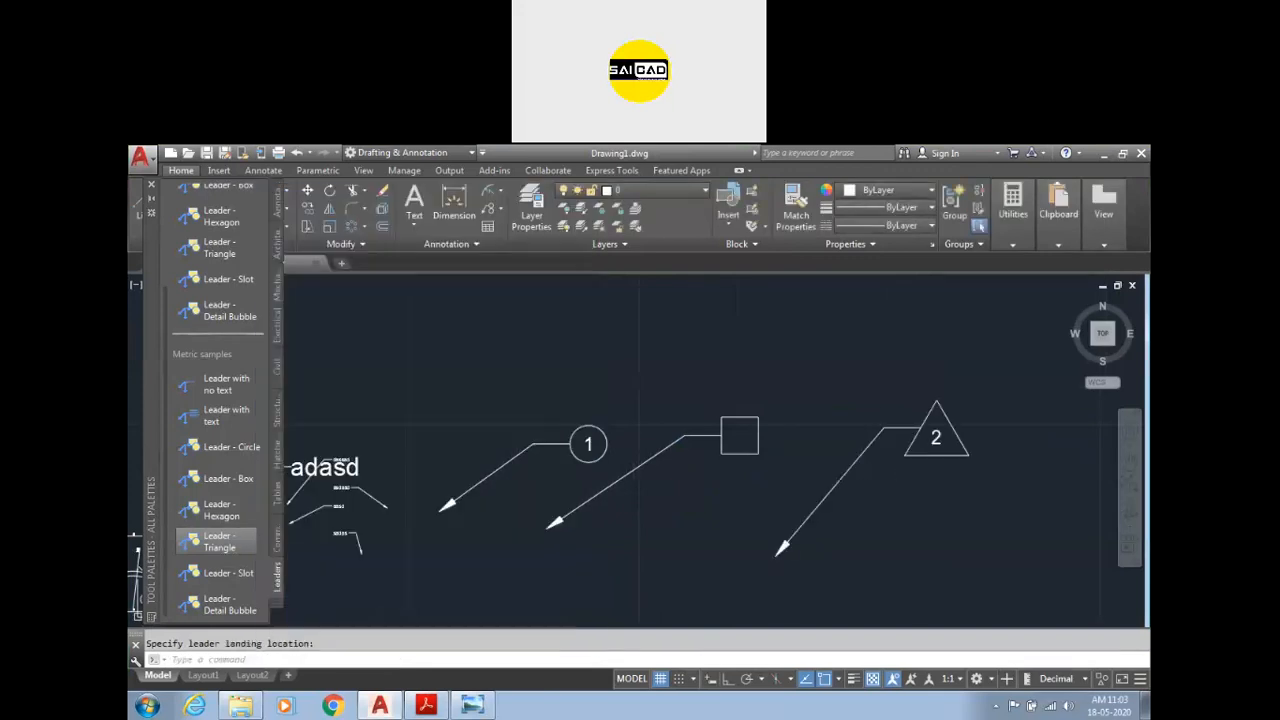
# Step: Place a metric Leader - Slot with the tag ASD above the circle leader
pyautogui.click(225, 573)
pyautogui.click(421, 438)
pyautogui.click(560, 340)
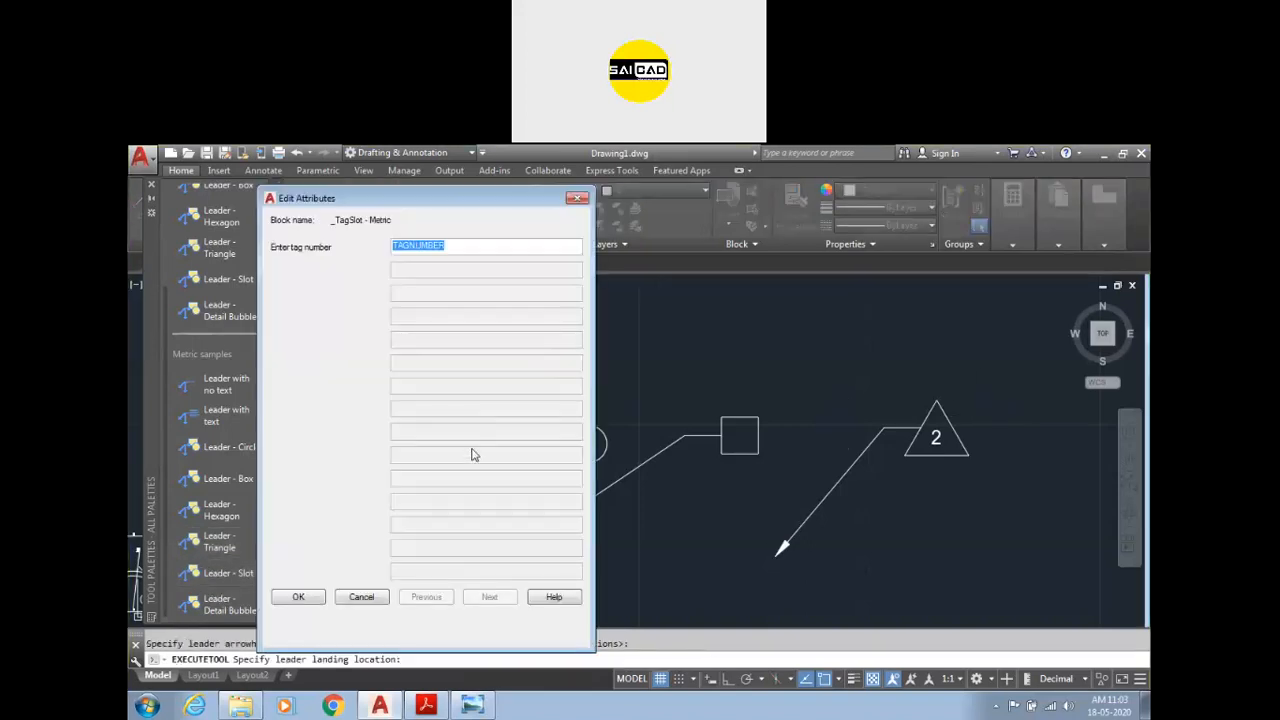
pyautogui.write('ASD')
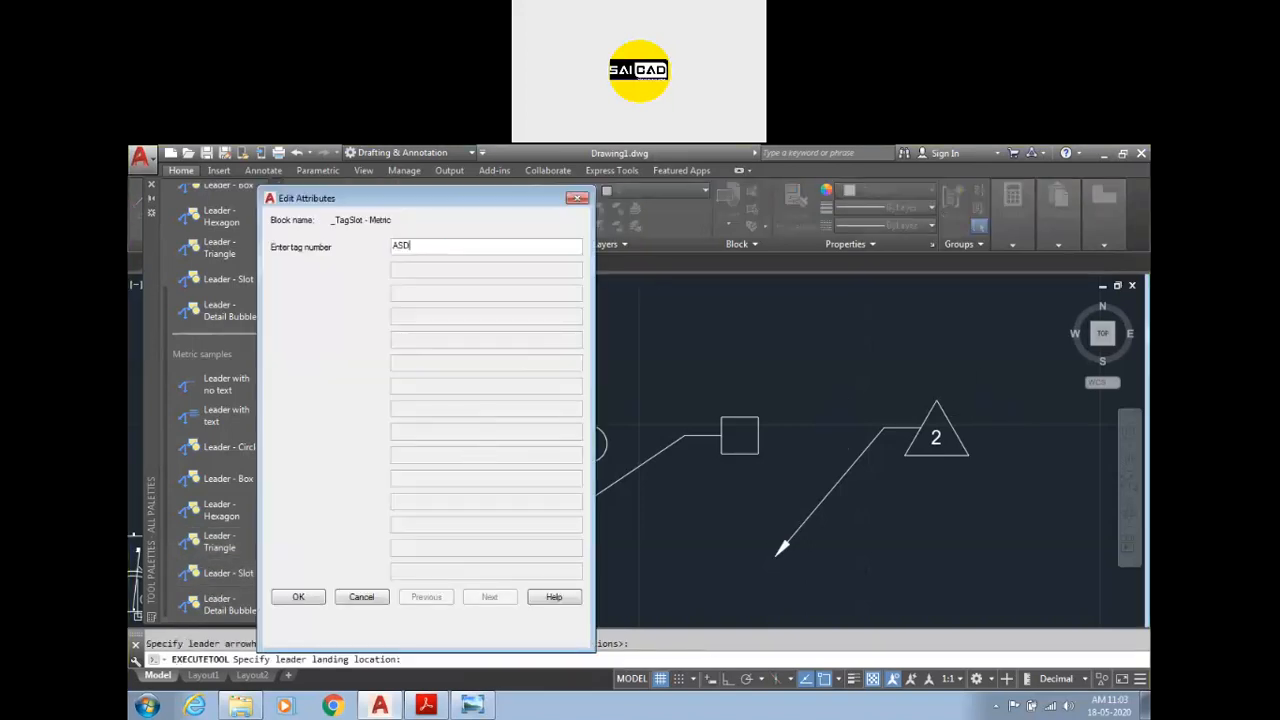
pyautogui.click(298, 597)
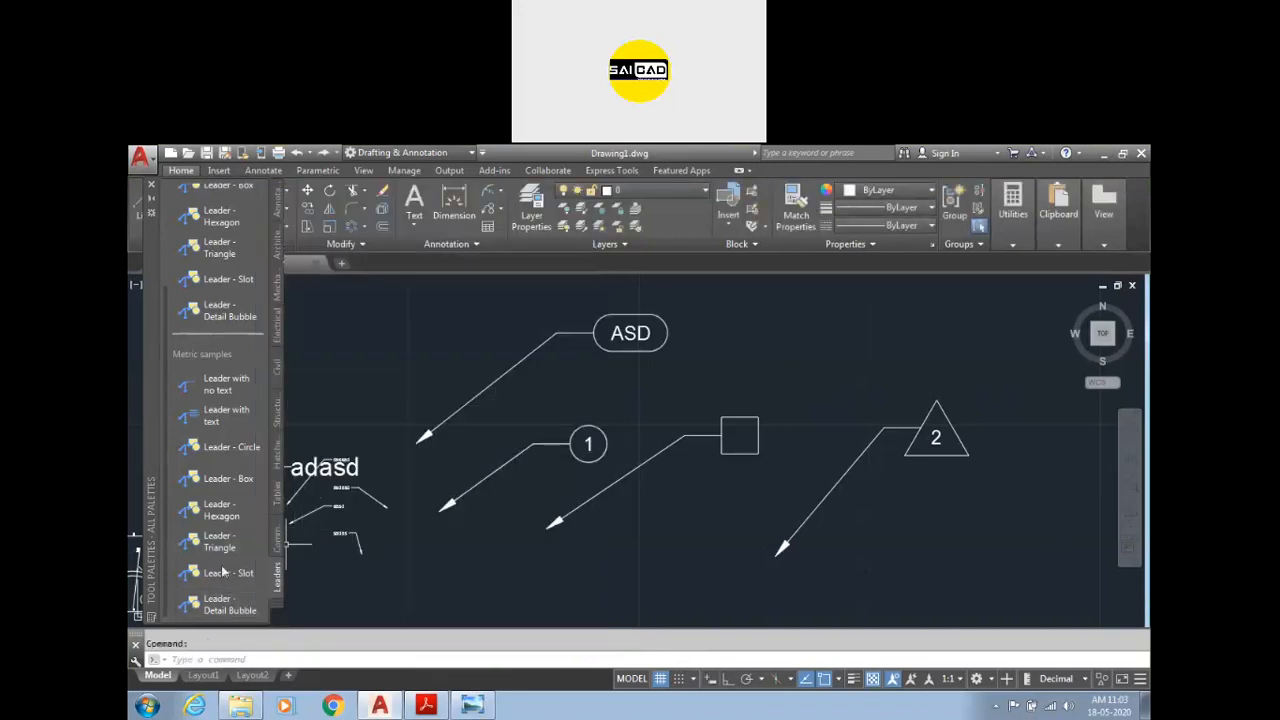
# Step: Place a metric Leader - Detail Bubble beside the triangle leader, with view number 13 and sheet number 02
pyautogui.click(207, 612)
pyautogui.scroll(-5, 475, 585)
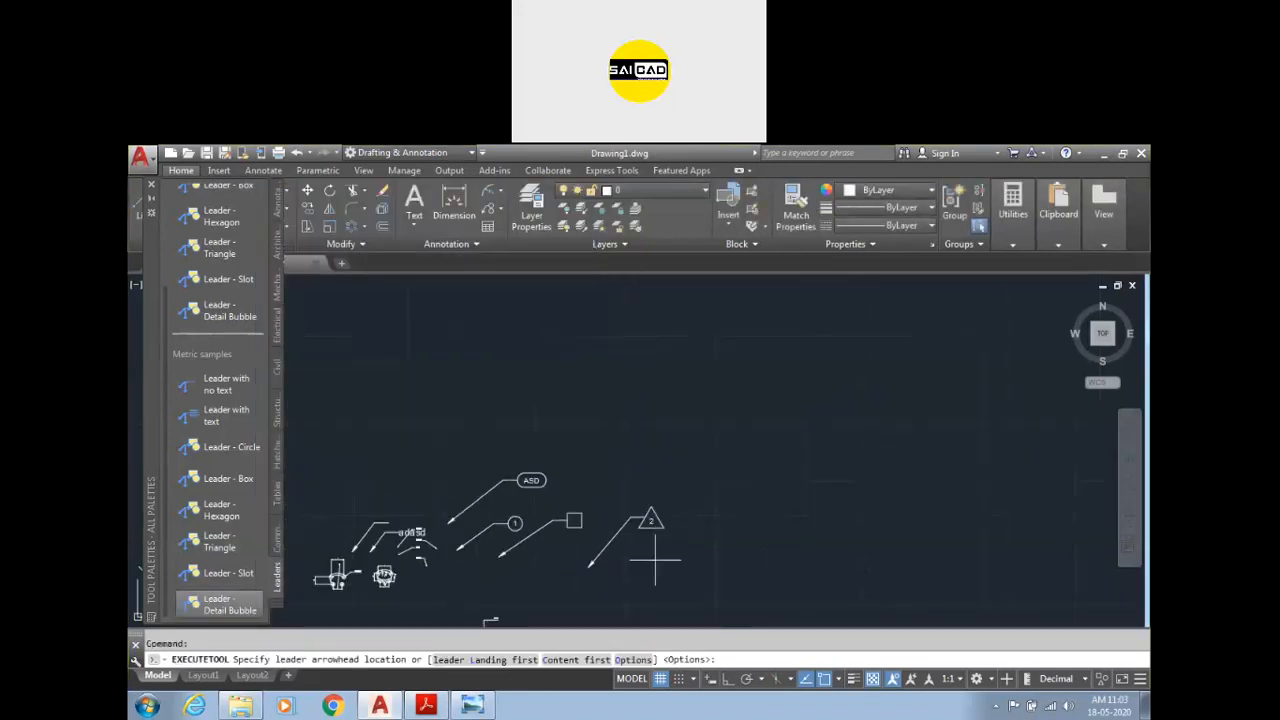
pyautogui.click(735, 485)
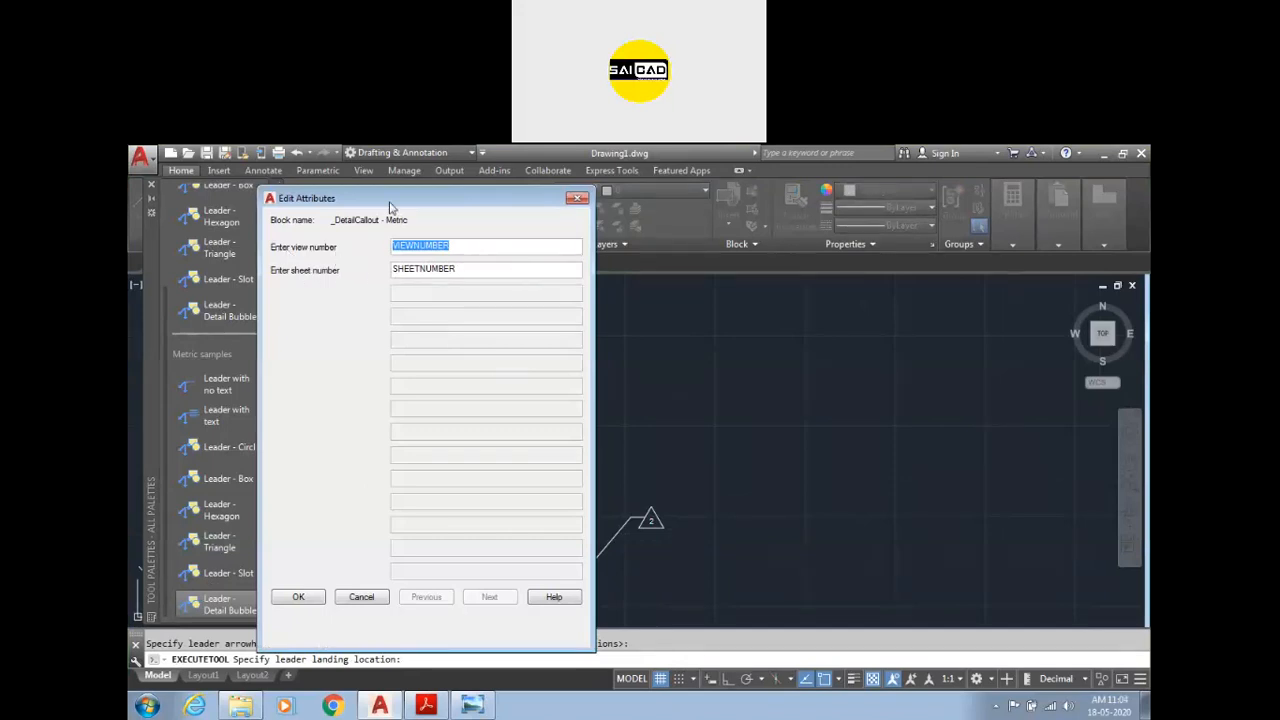
pyautogui.moveTo(380, 205); pyautogui.dragTo(362, 203)
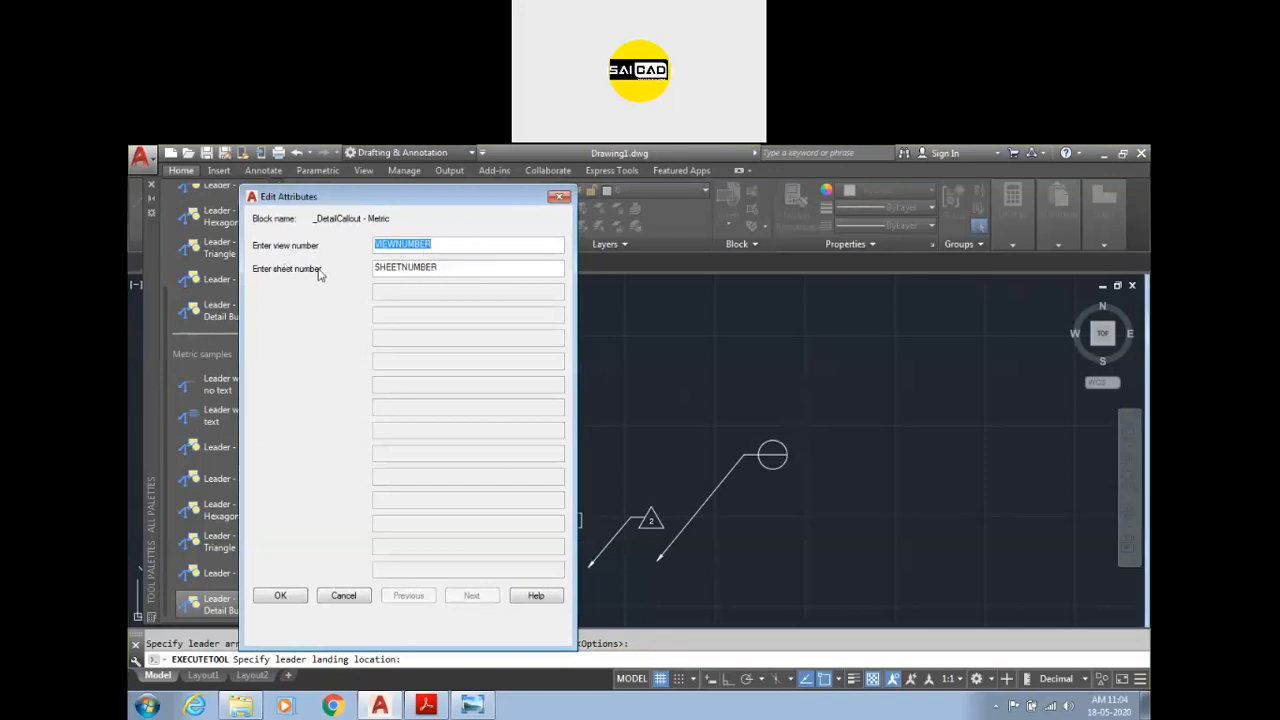
pyautogui.click(450, 268)
pyautogui.moveTo(465, 268); pyautogui.dragTo(344, 268)
pyautogui.write('02')
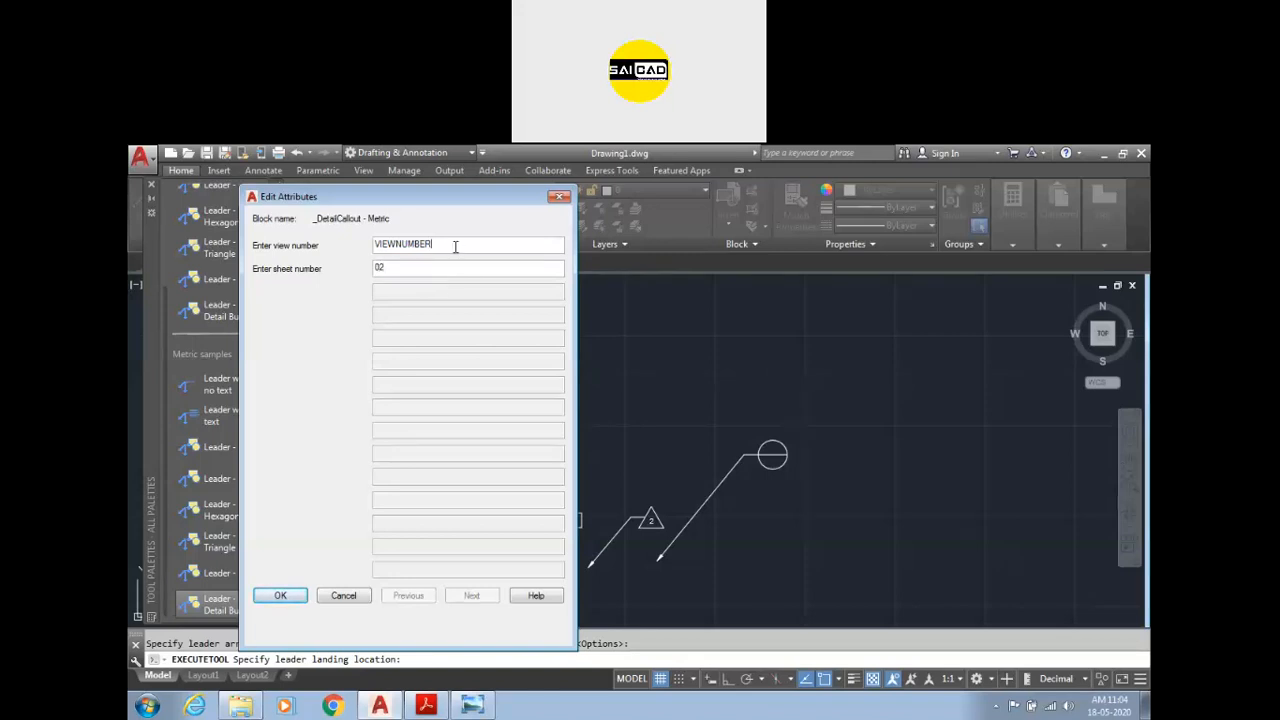
pyautogui.moveTo(432, 244); pyautogui.dragTo(332, 254)
pyautogui.write('1')
pyautogui.click(280, 595)
pyautogui.scroll(6, 775, 463)
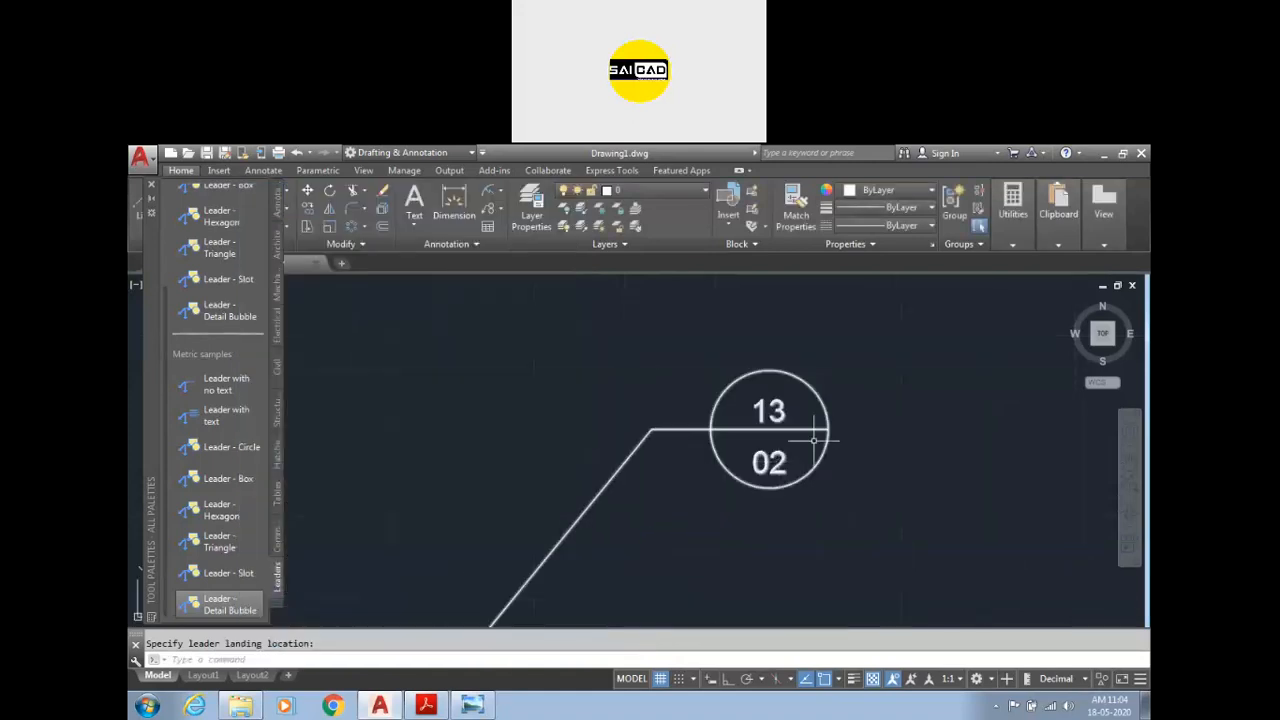
pyautogui.scroll(-4, 857, 371)
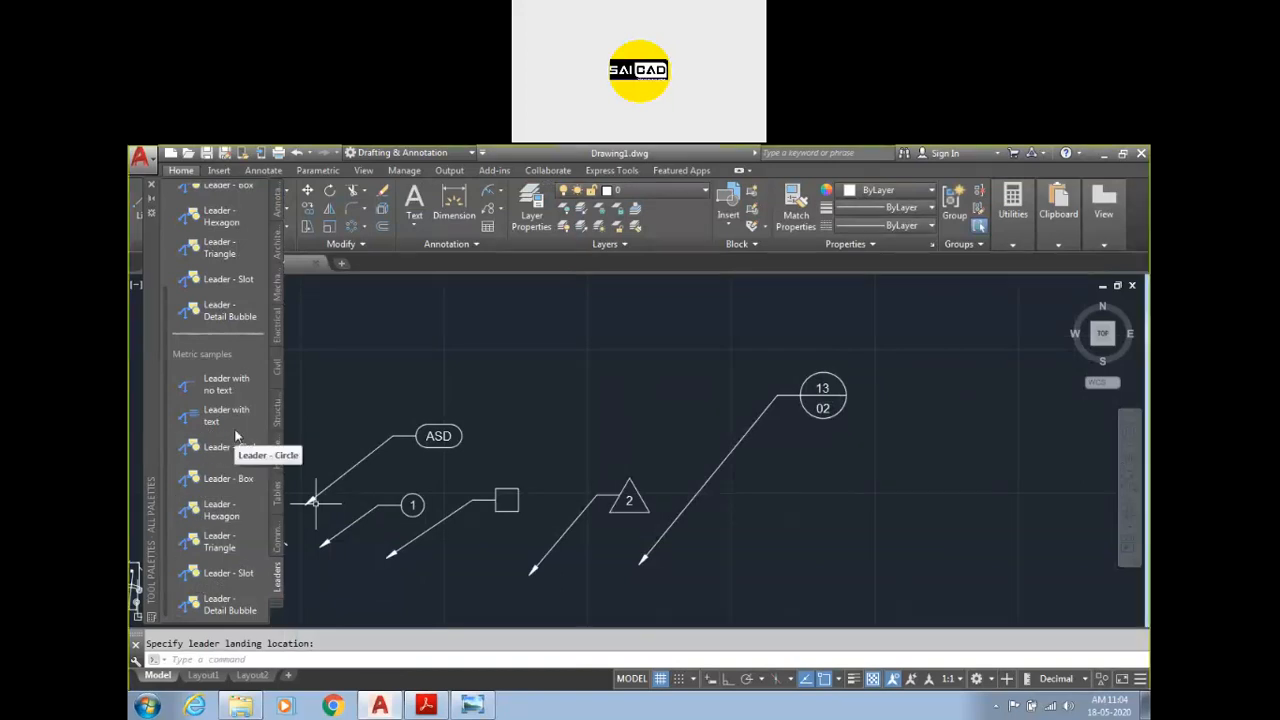
# Step: Close the Tool Palettes and reopen them with the TP command
pyautogui.scroll(5, 250, 392)
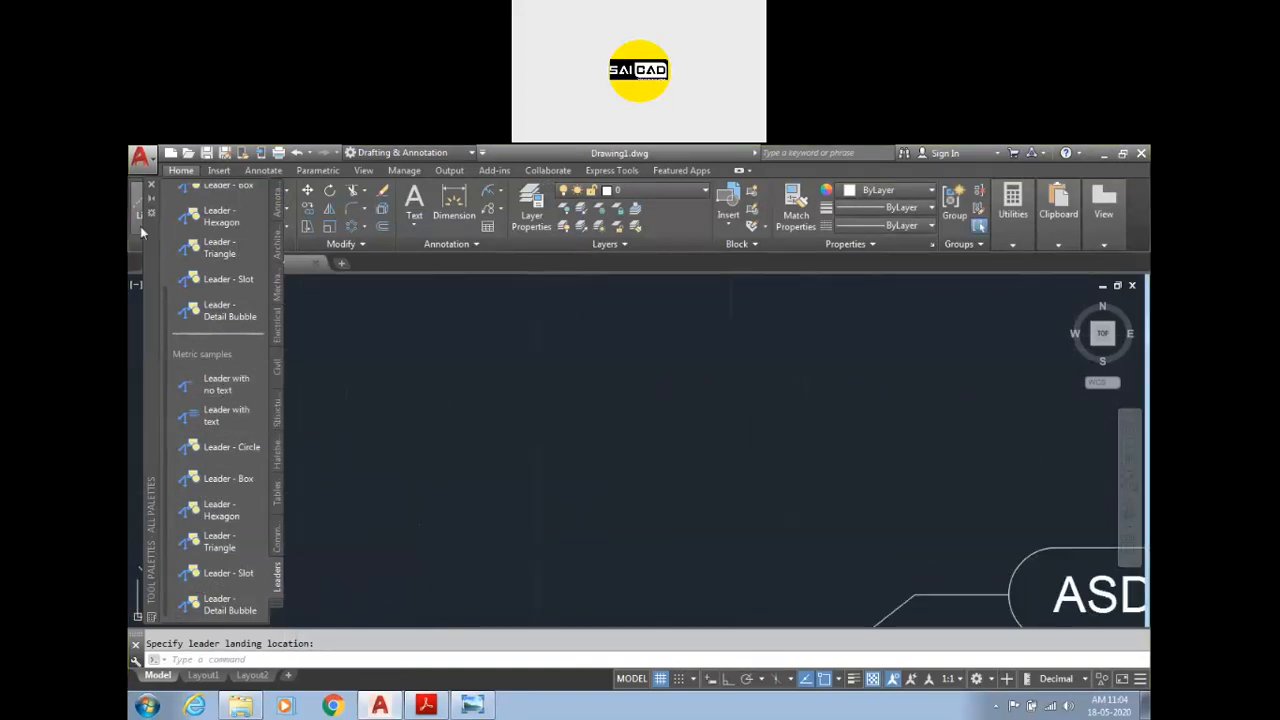
pyautogui.scroll(-5, 434, 366)
pyautogui.press('Escape')
pyautogui.write('tp')
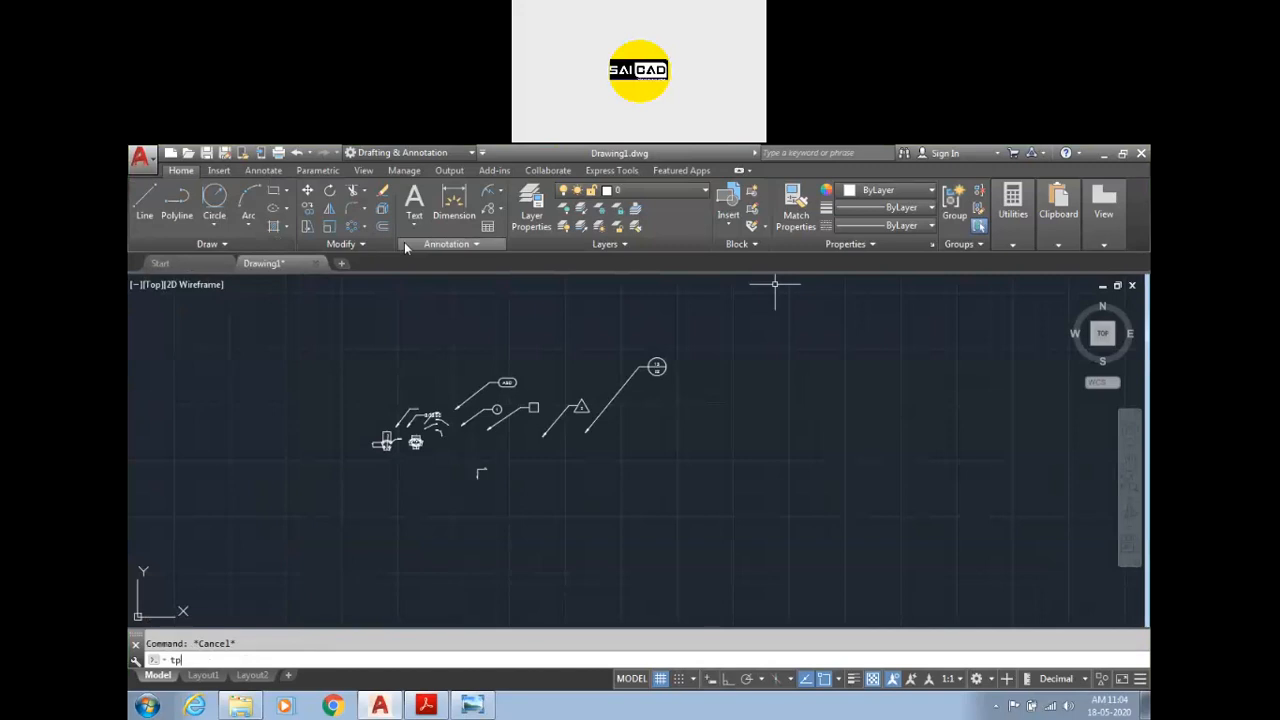
pyautogui.press('Return')
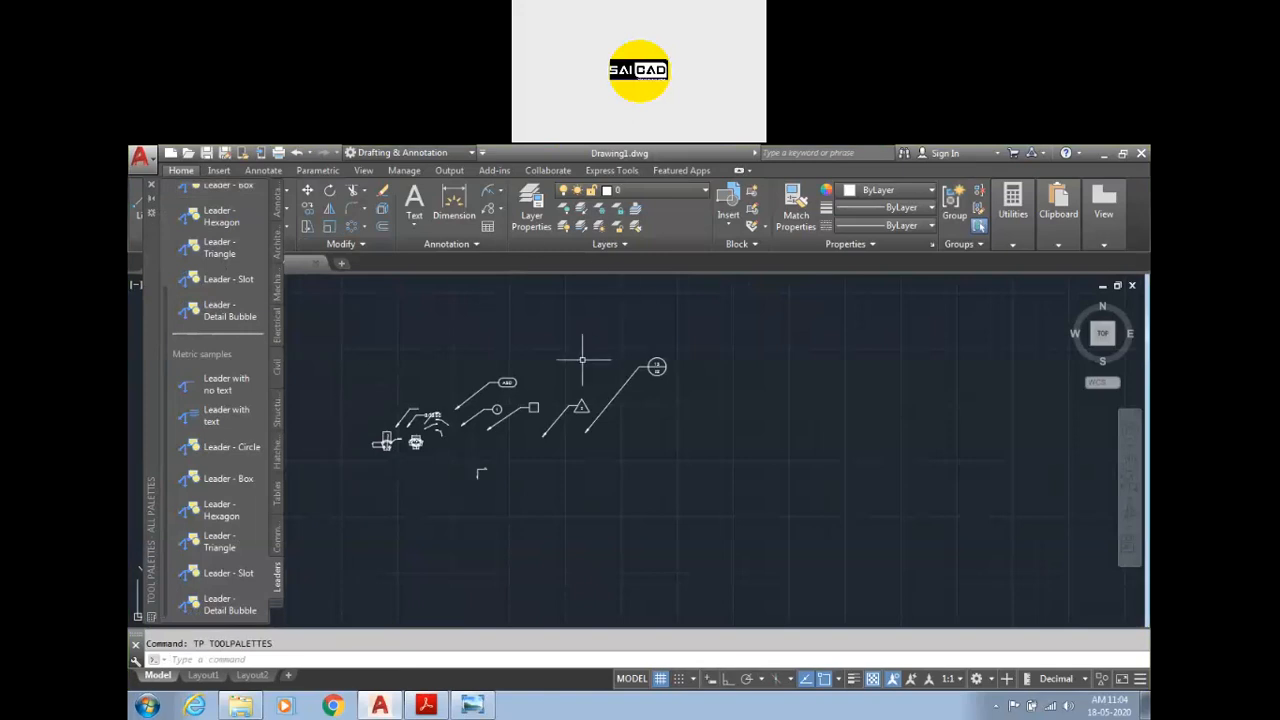
# Step: Collect the slot, circle, box, triangle and detail bubble leaders horizontally into one multileader with the Multileader Collect command, placing it above them
pyautogui.scroll(4, 584, 370)
pyautogui.moveTo(552, 436); pyautogui.dragTo(609, 443, button='middle')
pyautogui.press('Escape')
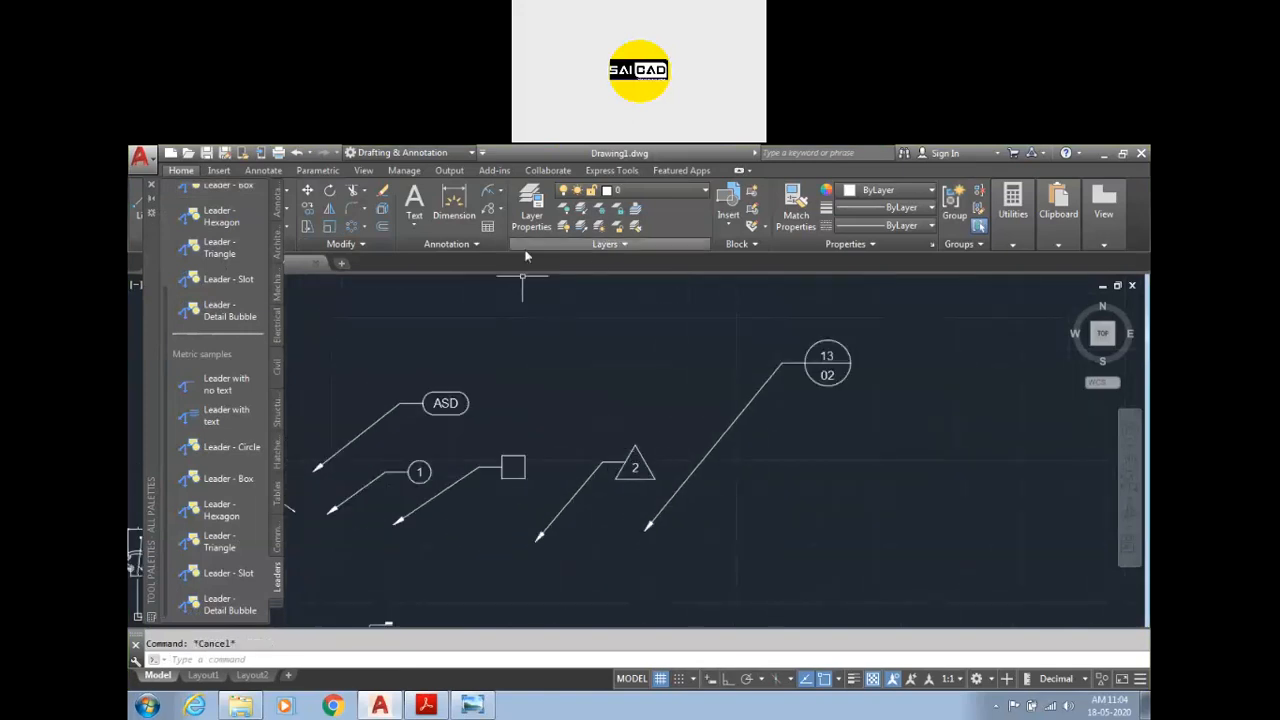
pyautogui.click(500, 209)
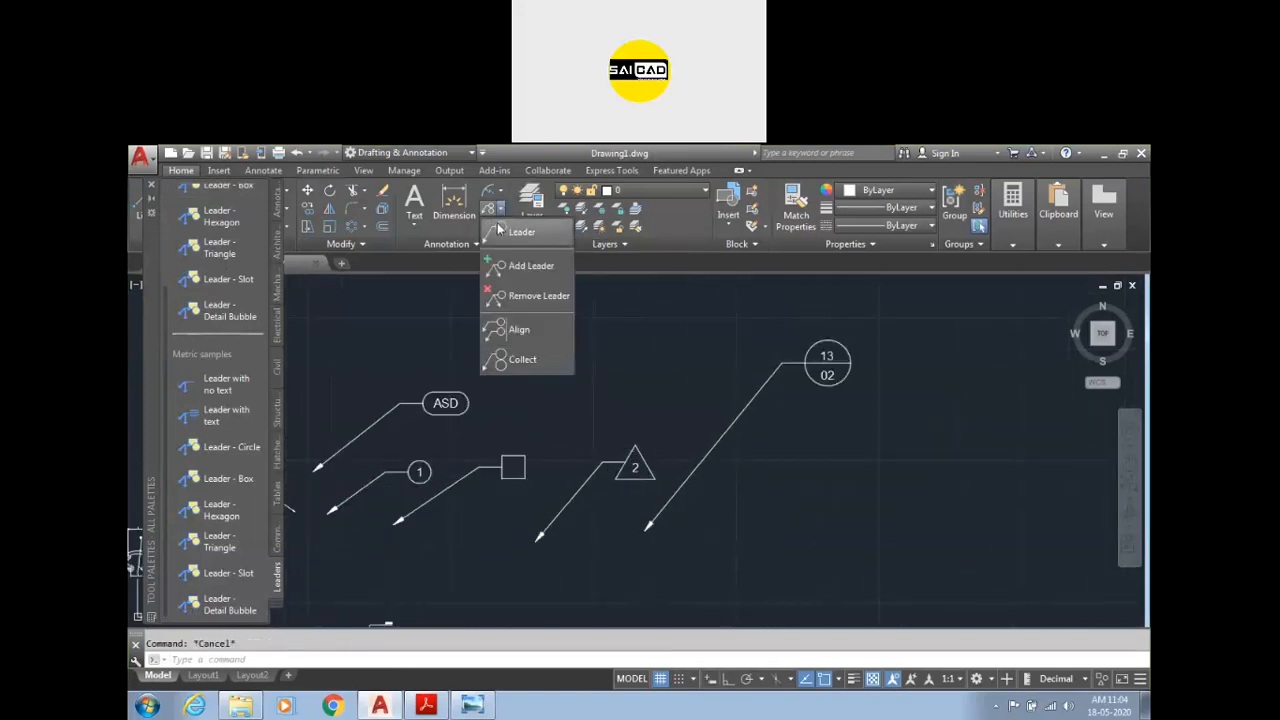
pyautogui.click(519, 362)
pyautogui.scroll(-3, 600, 420)
pyautogui.scroll(3, 580, 500)
pyautogui.scroll(-1, 522, 537)
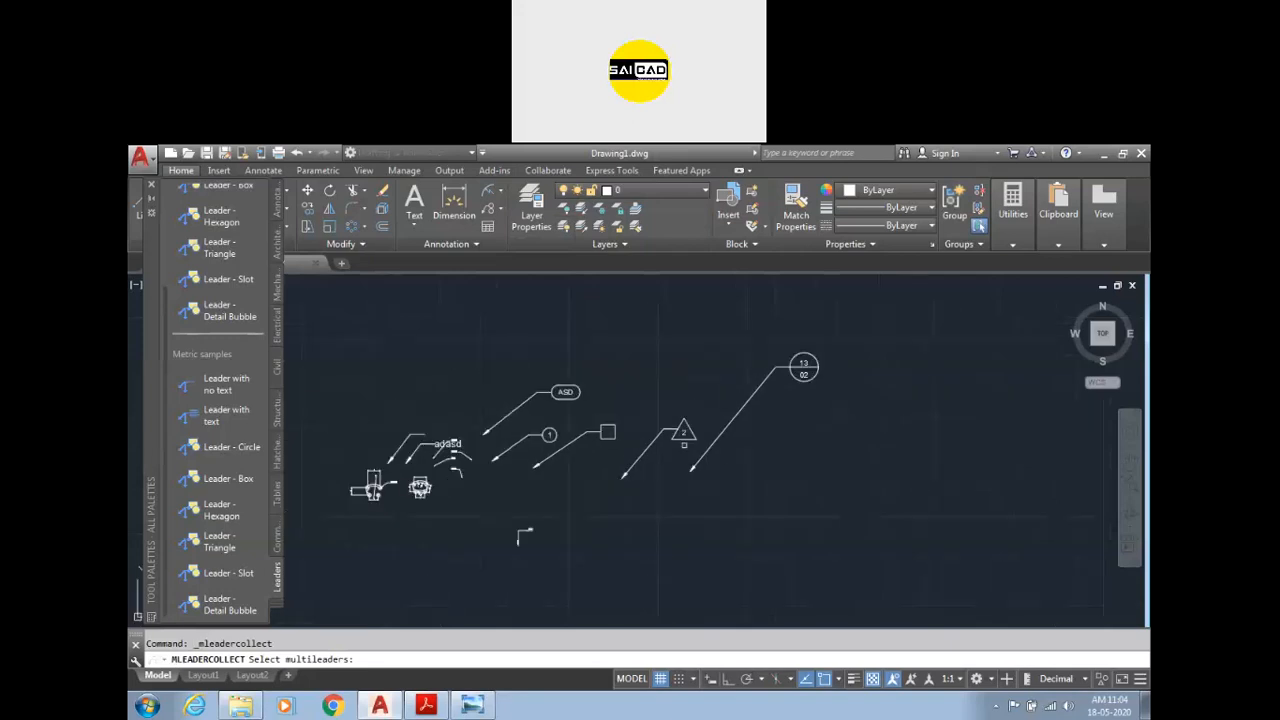
pyautogui.click(908, 314)
pyautogui.click(466, 512)
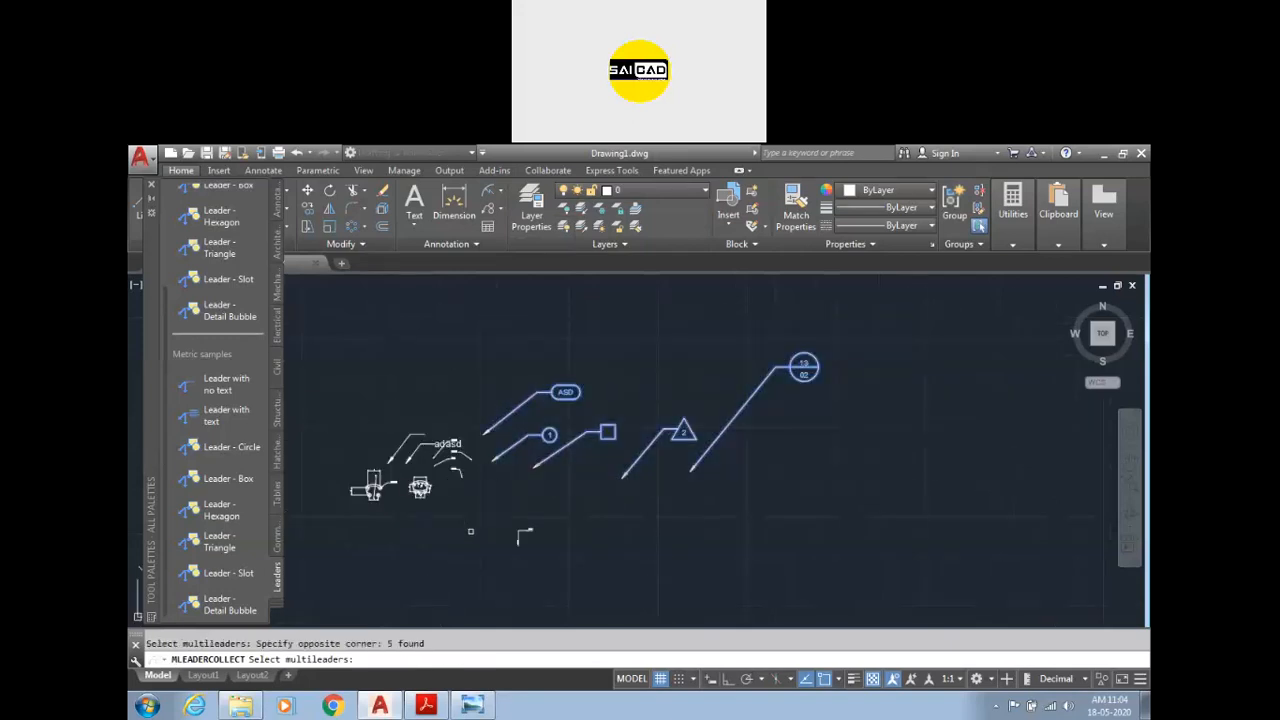
pyautogui.scroll(2, 708, 380)
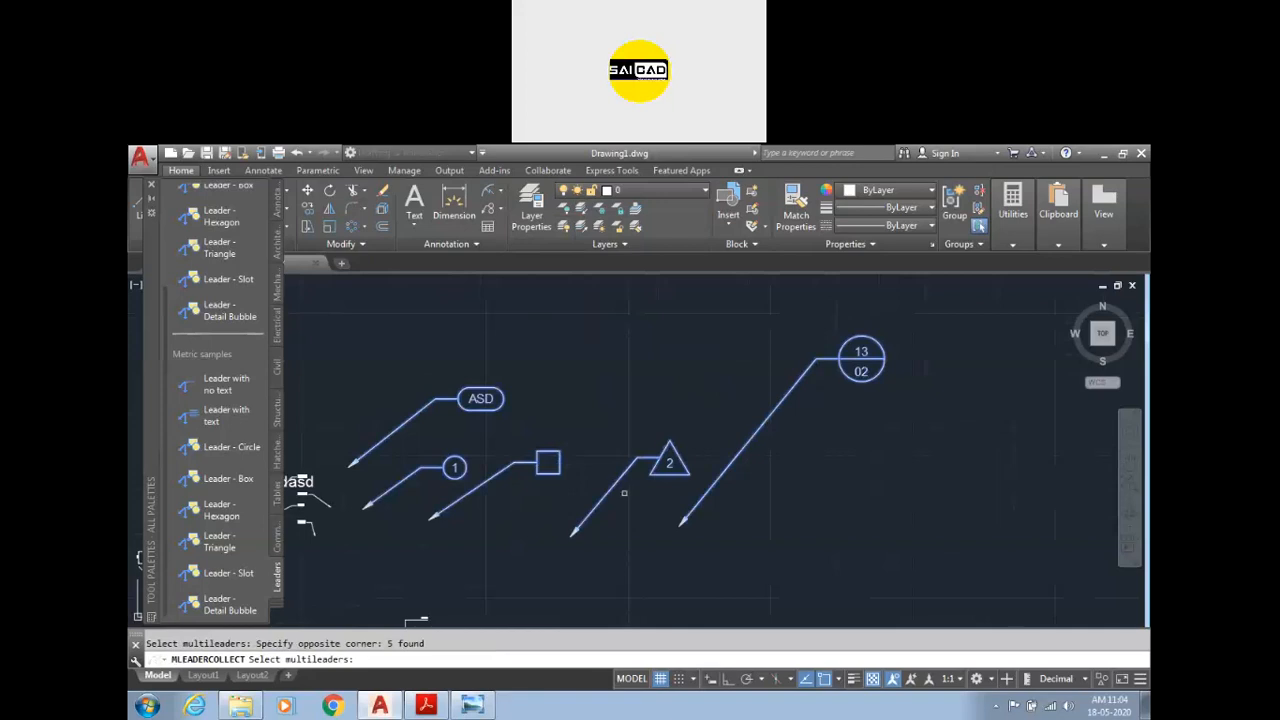
pyautogui.press('Return')
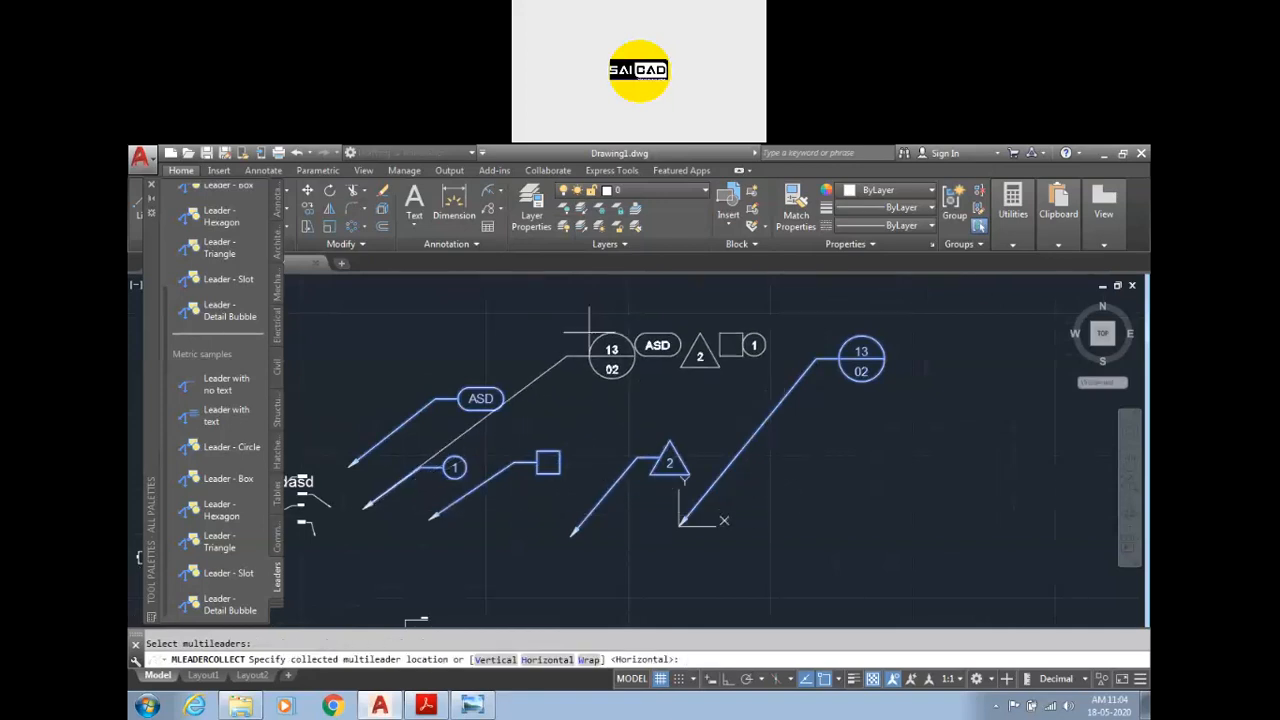
pyautogui.click(588, 325)
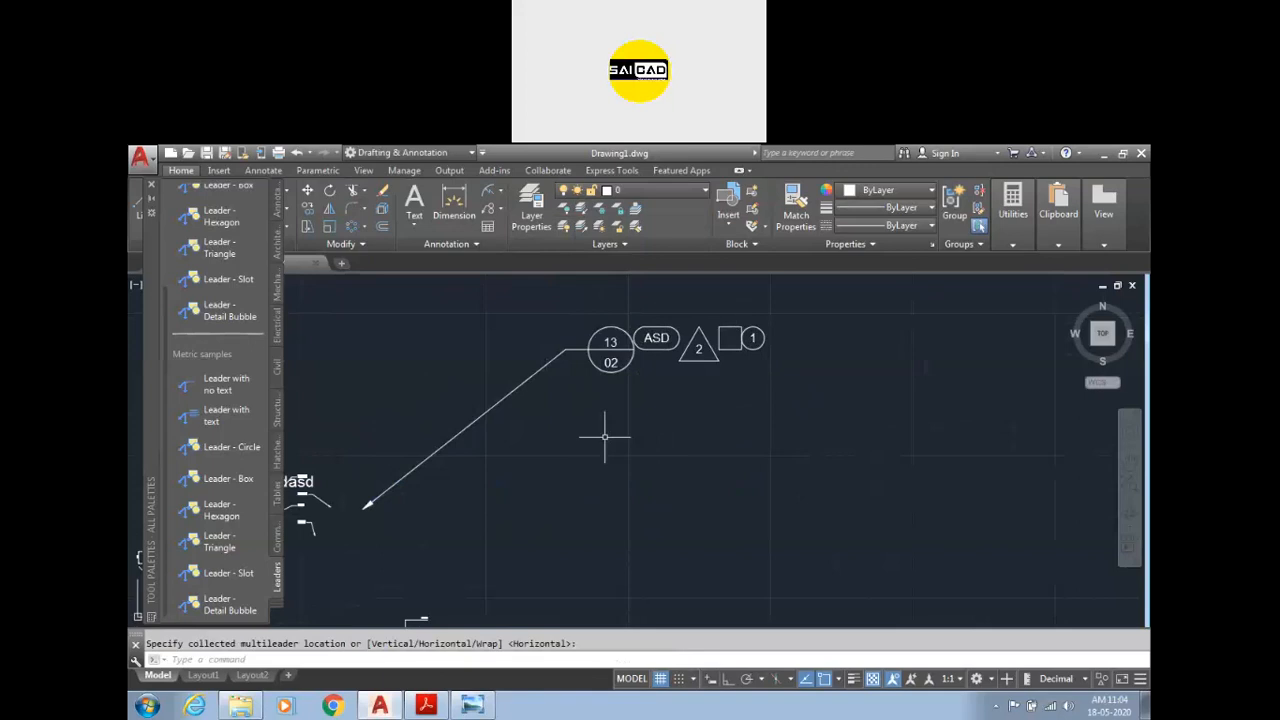
# Step: Undo the last multileader collection to restore the separate leaders
pyautogui.hotkey('ctrl', 'z')
pyautogui.scroll(-2, 586, 451)
pyautogui.scroll(4, 499, 490)
pyautogui.scroll(-3, 499, 490)
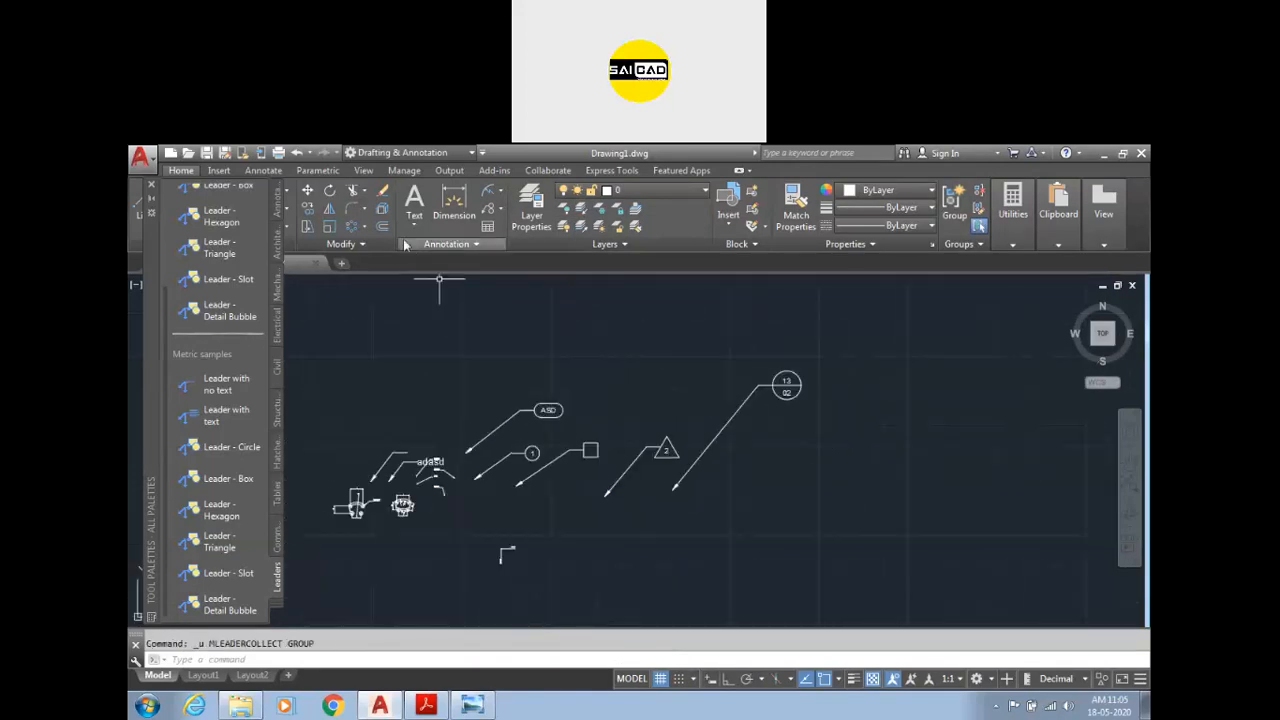
pyautogui.click(487, 209)
pyautogui.click(473, 373)
pyautogui.click(672, 530)
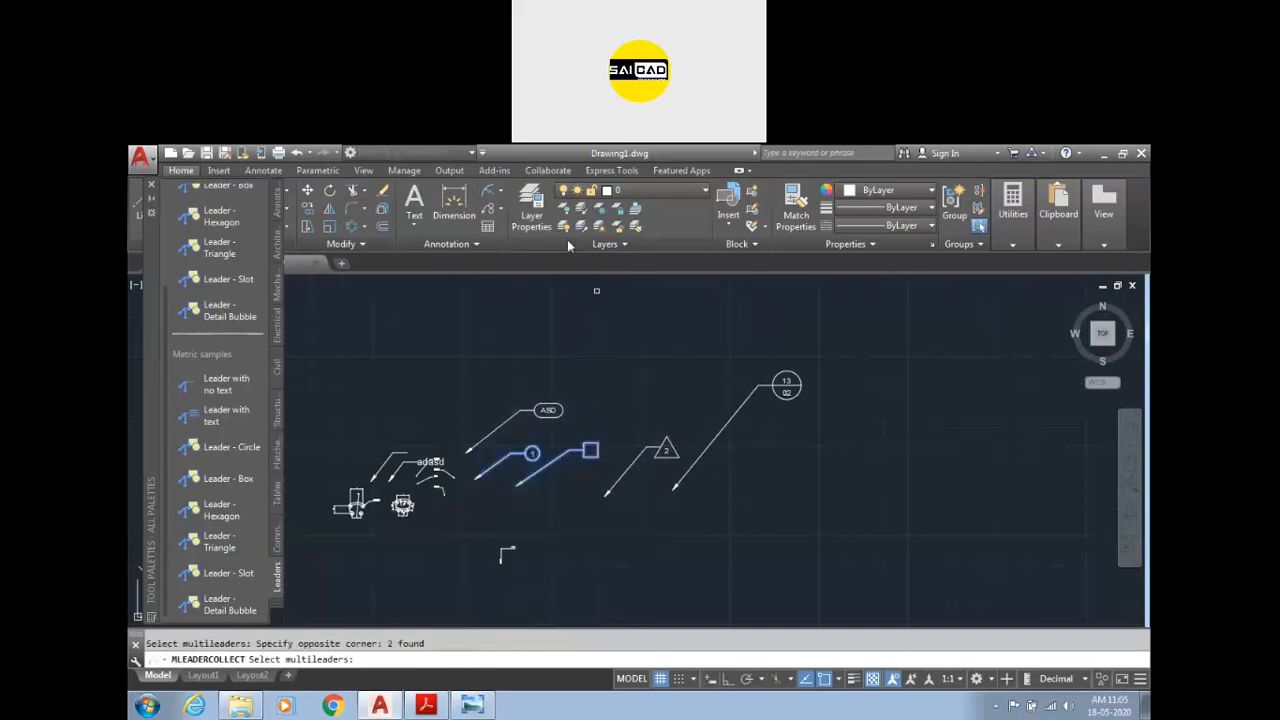
# Step: Collect the slot, circle, box and triangle leaders horizontally into one multileader with Multileader Collect, placing it above their original location
pyautogui.click(492, 209)
pyautogui.click(510, 358)
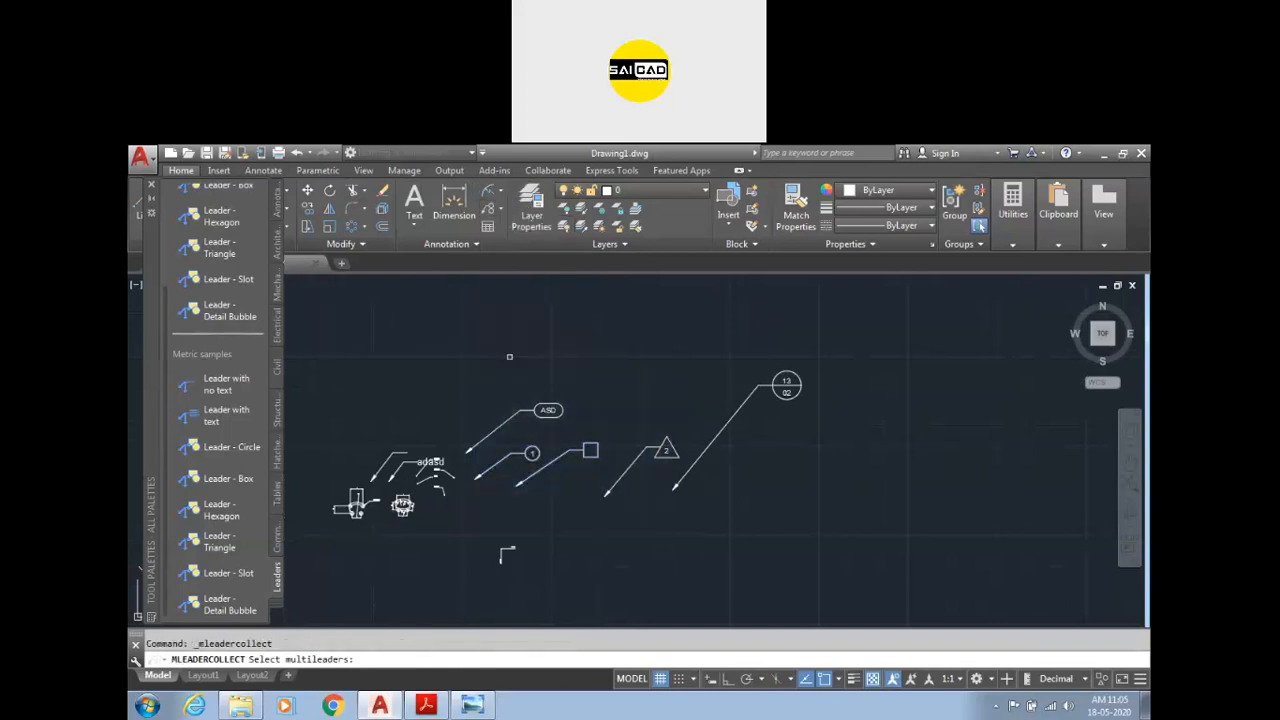
pyautogui.click(672, 387)
pyautogui.click(516, 490)
pyautogui.press('Return')
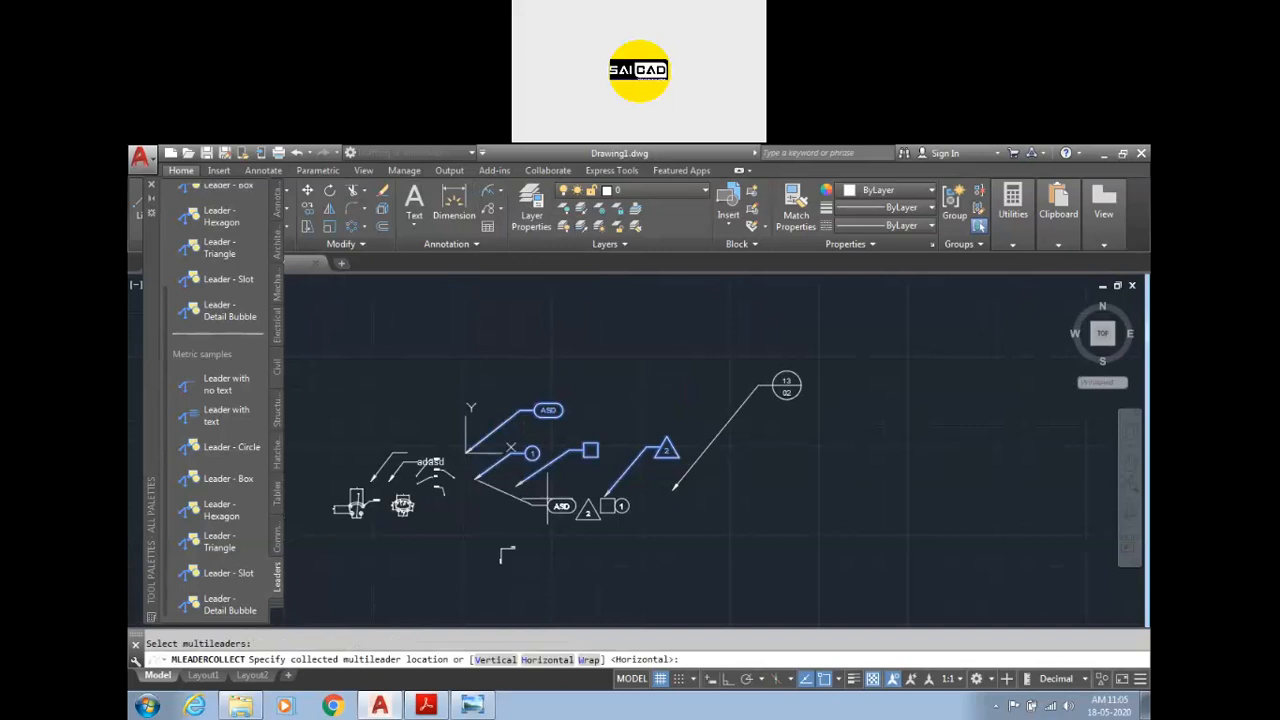
pyautogui.click(612, 365)
pyautogui.scroll(5, 600, 362)
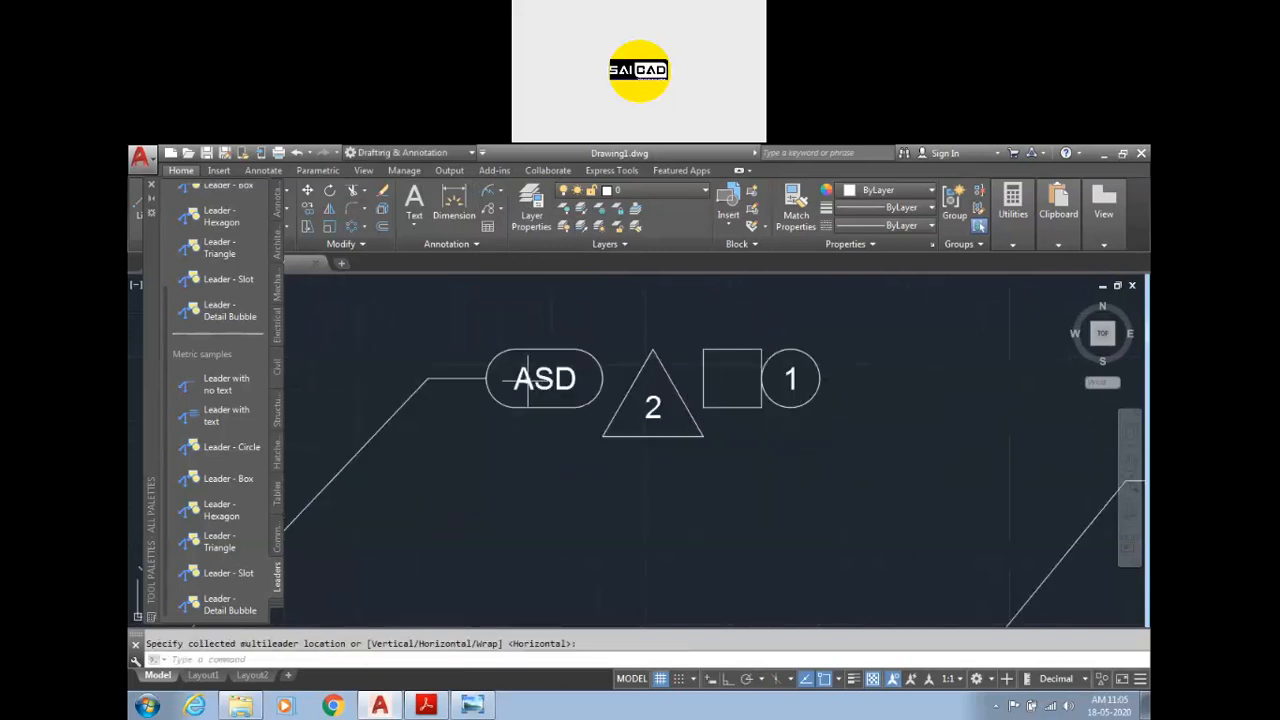
pyautogui.scroll(-5, 712, 404)
pyautogui.scroll(2, 651, 458)
pyautogui.scroll(-2, 651, 457)
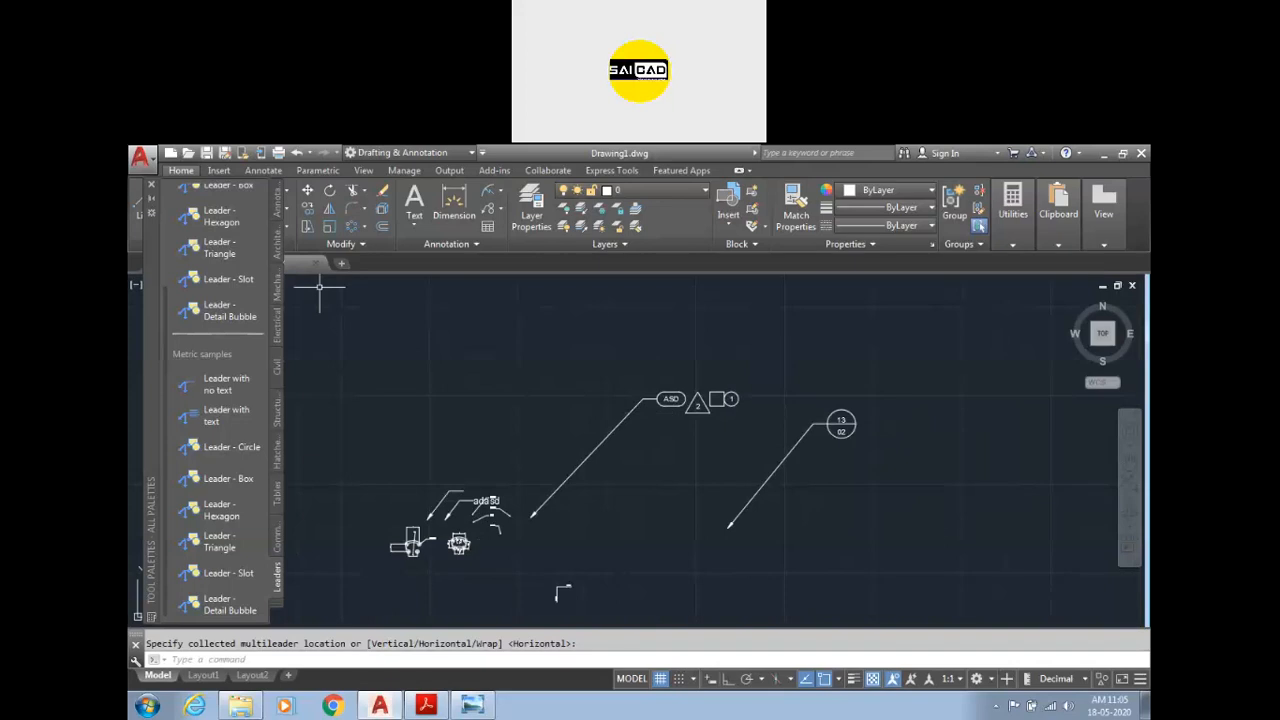
# Step: Close the Tool Palettes and erase the collected multileader together with the detail bubble leader
pyautogui.click(151, 190)
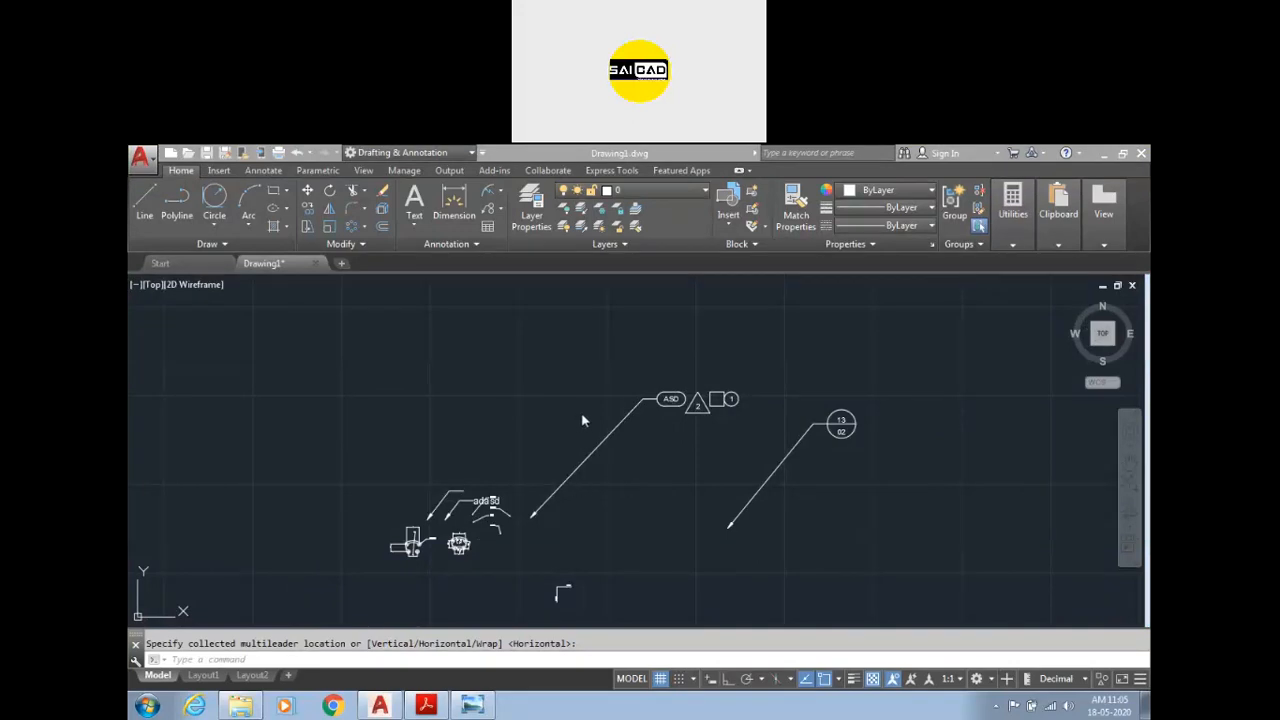
pyautogui.press('Escape')
pyautogui.click(586, 343)
pyautogui.click(882, 548)
pyautogui.click(951, 333)
pyautogui.click(777, 400)
pyautogui.press('Delete')
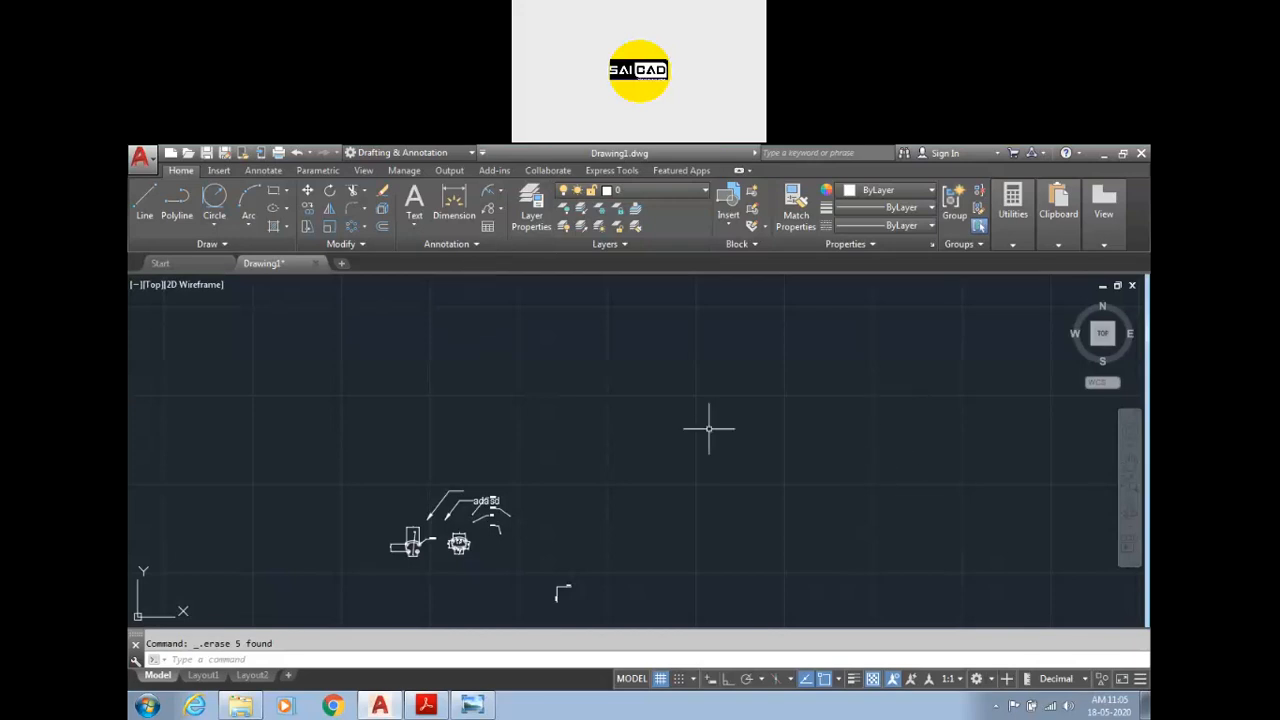
# Step: Examine the table style, insert options, preview and column settings of the Insert Table dialog, closing it without inserting a table
pyautogui.click(489, 227)
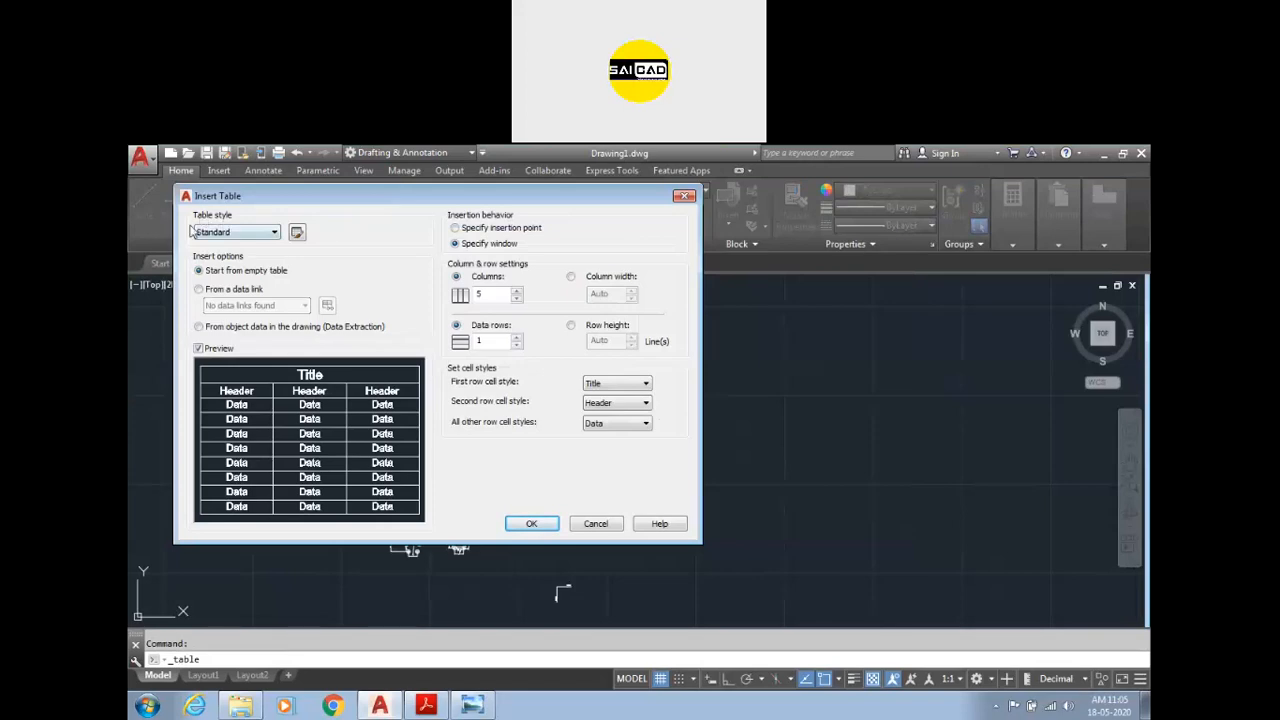
pyautogui.click(257, 233)
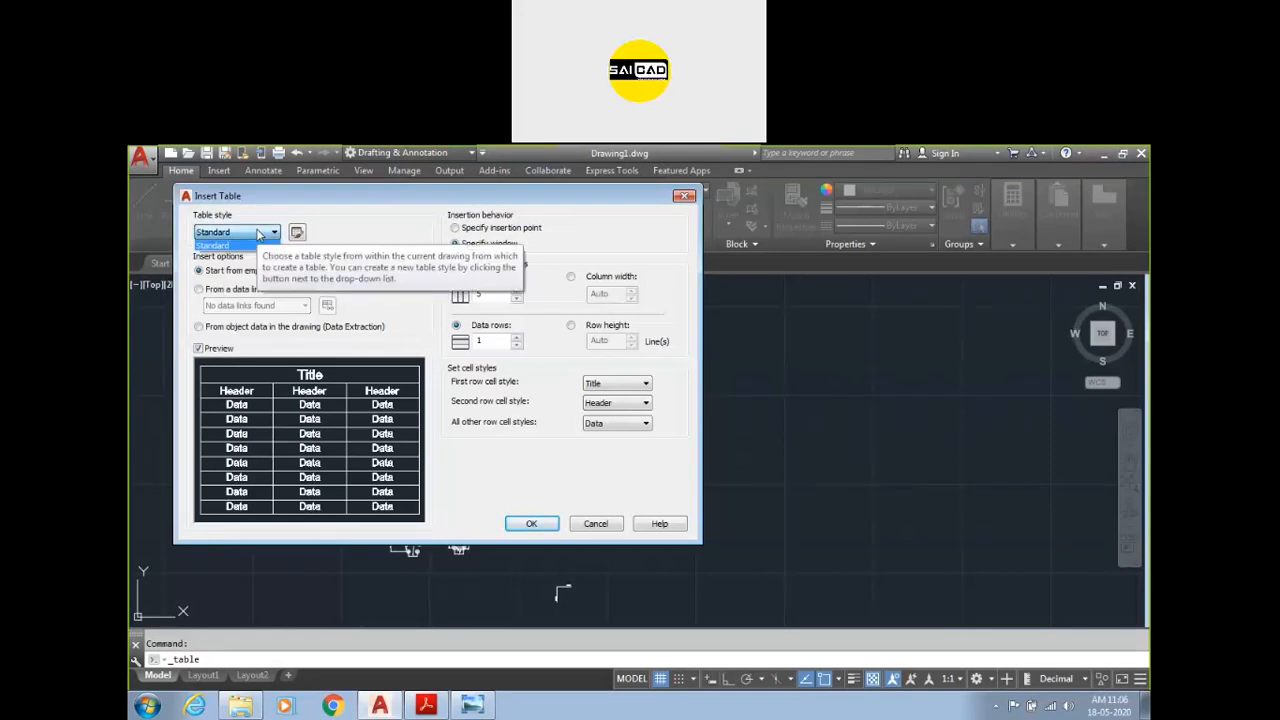
pyautogui.click(250, 245)
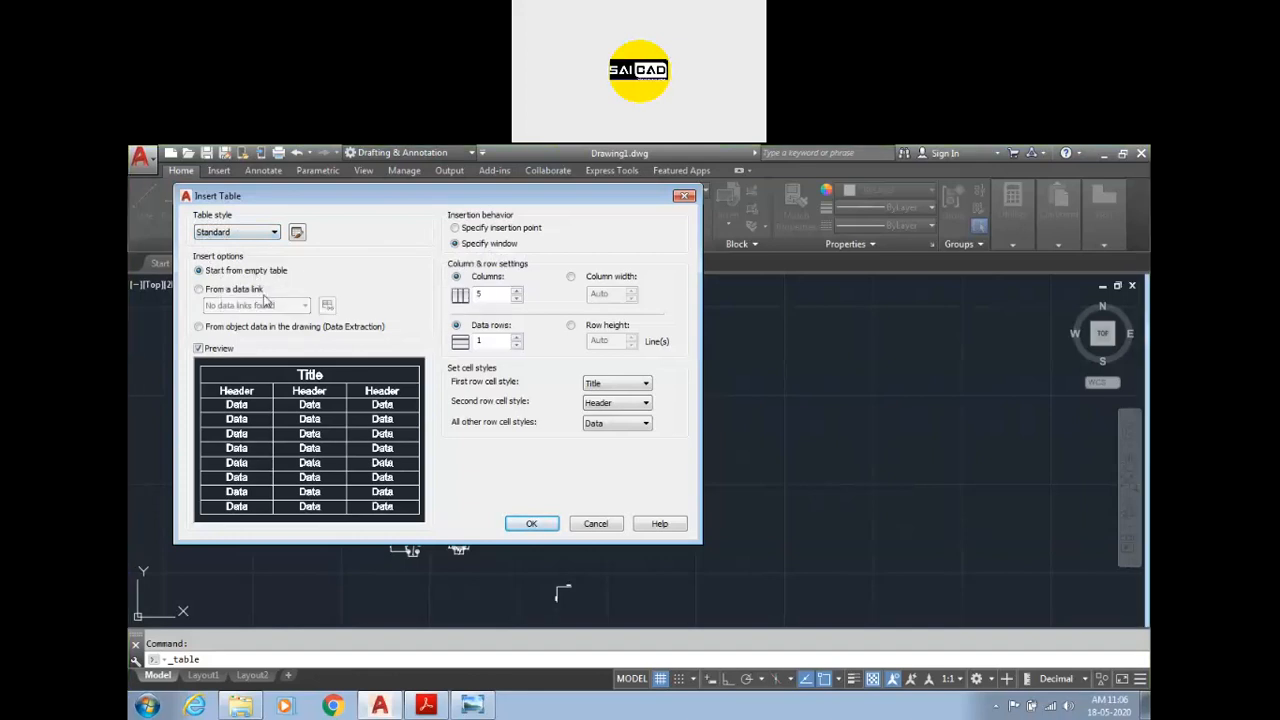
pyautogui.click(250, 291)
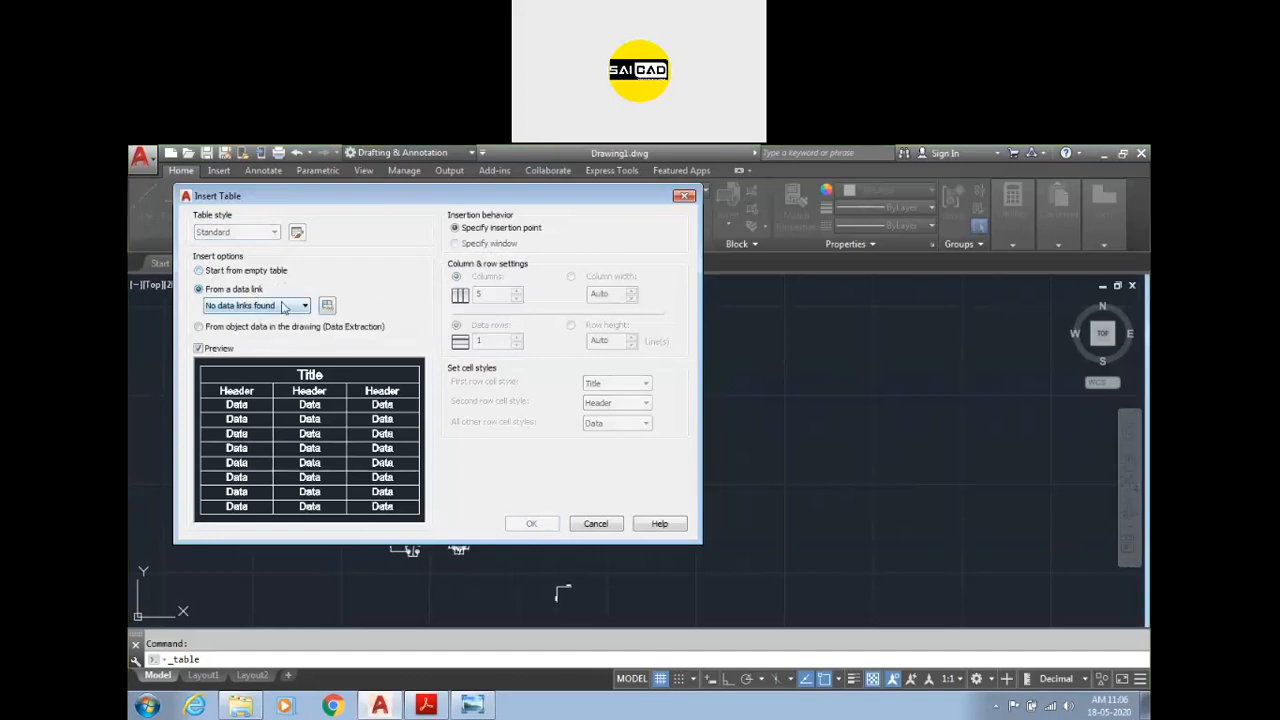
pyautogui.click(238, 271)
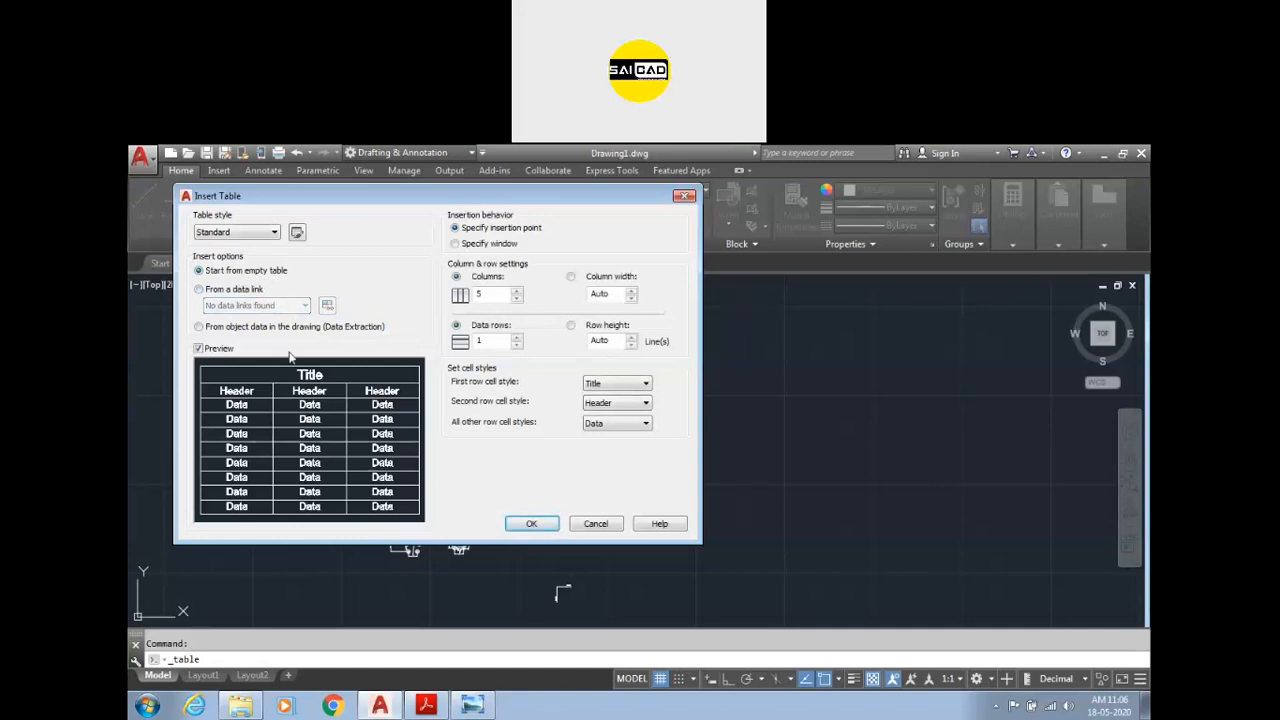
pyautogui.click(200, 349)
pyautogui.click(207, 357)
pyautogui.doubleClick(500, 294)
pyautogui.doubleClick(608, 294)
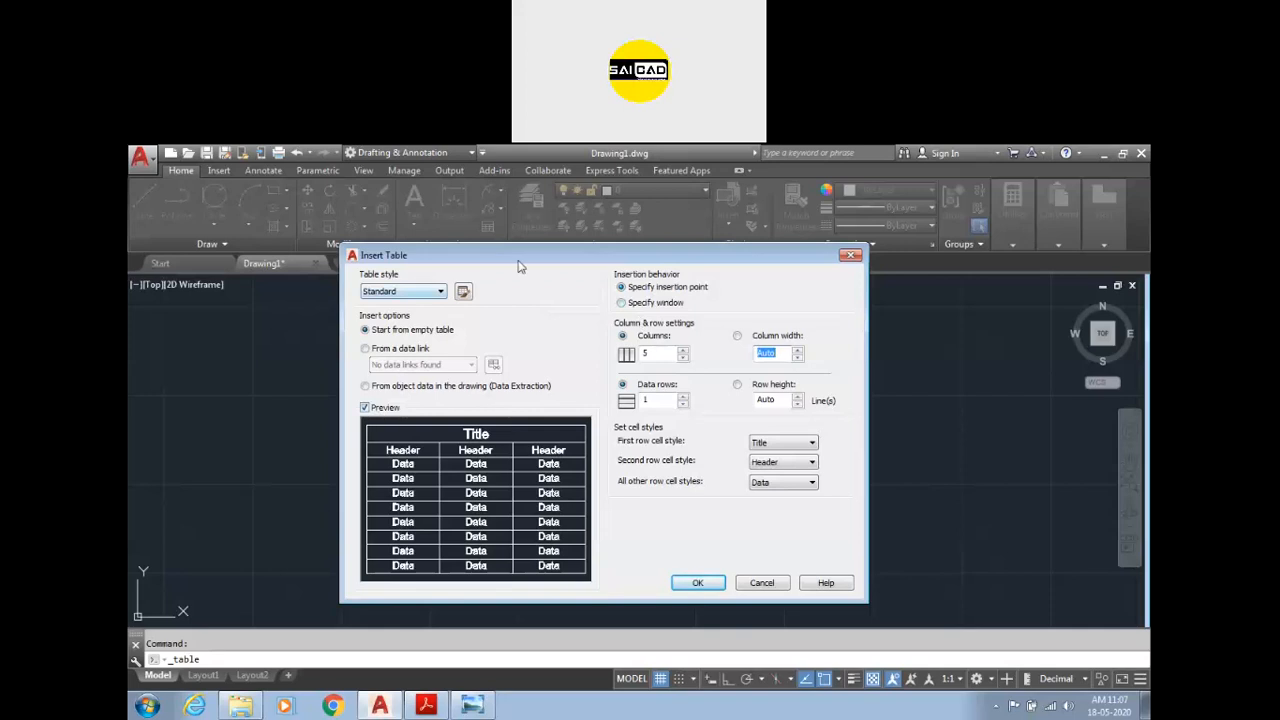
pyautogui.click(852, 256)
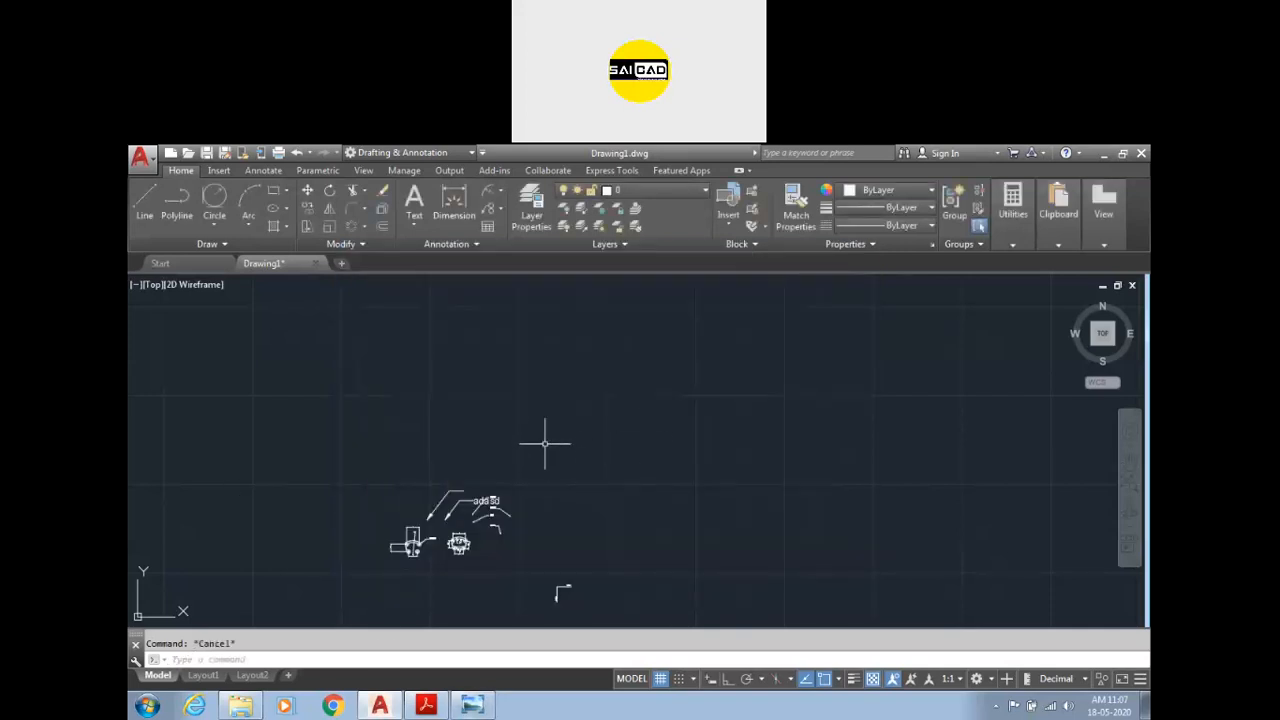
# Step: Reopen the Insert Table dialog with the TABLE command and move it clear of the drawing's centre
pyautogui.write('tab')
pyautogui.press('Return')
pyautogui.press('Escape')
pyautogui.press('Escape')
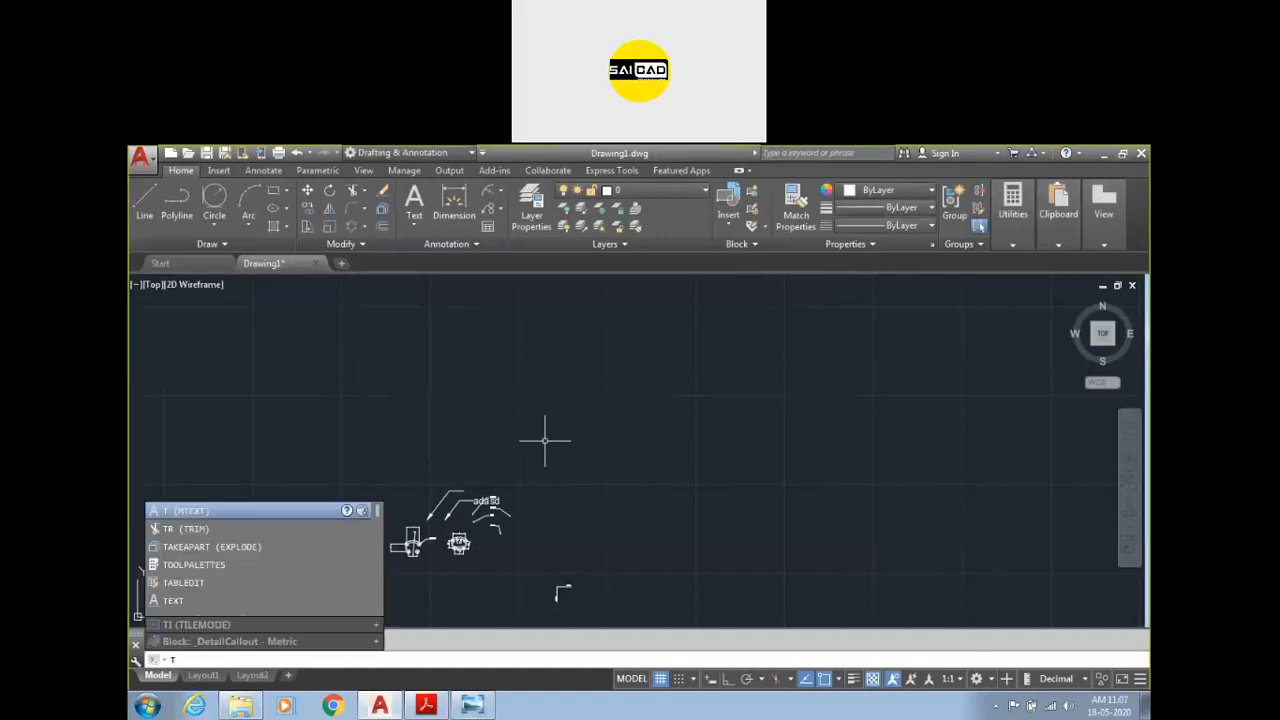
pyautogui.write('ab')
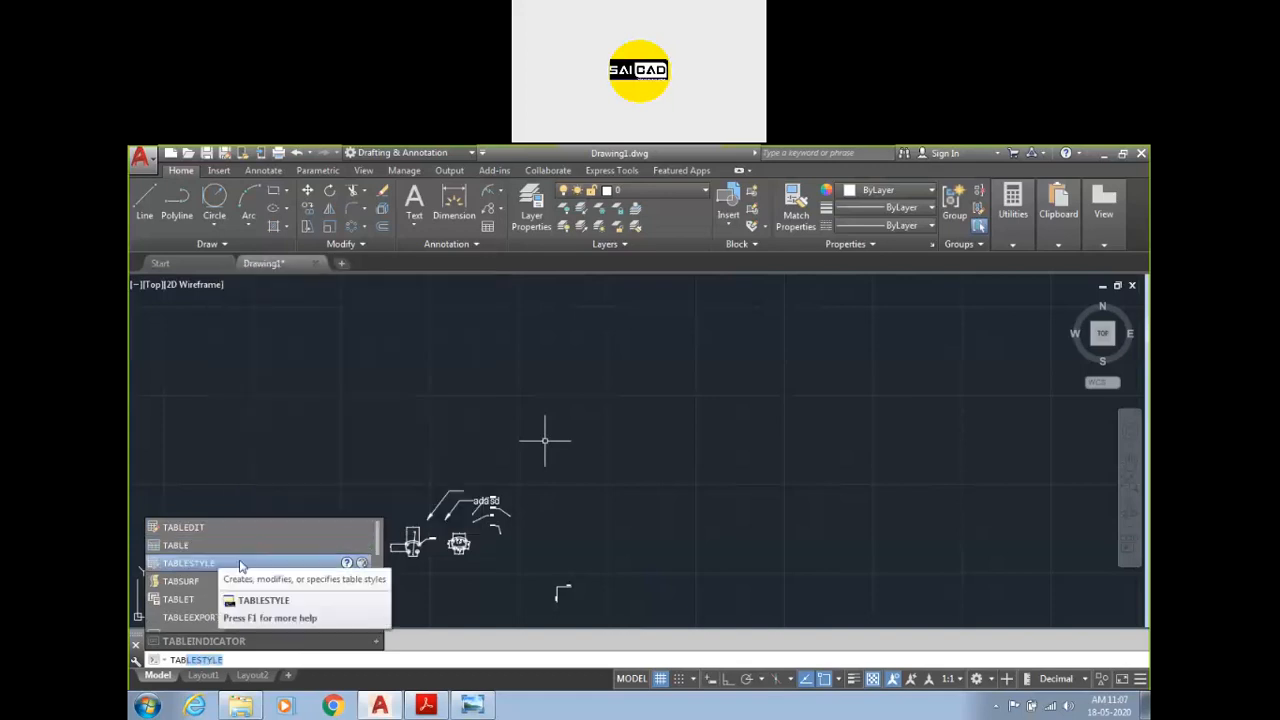
pyautogui.click(179, 546)
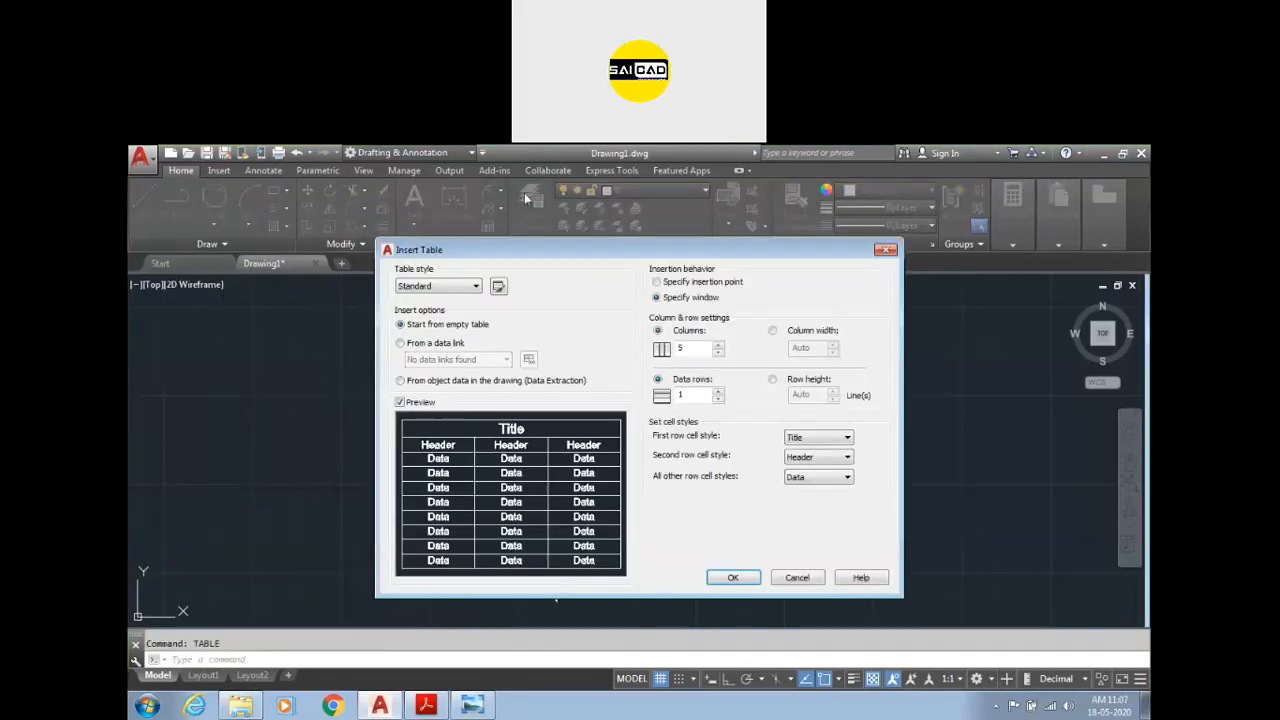
pyautogui.moveTo(607, 250); pyautogui.dragTo(404, 195)
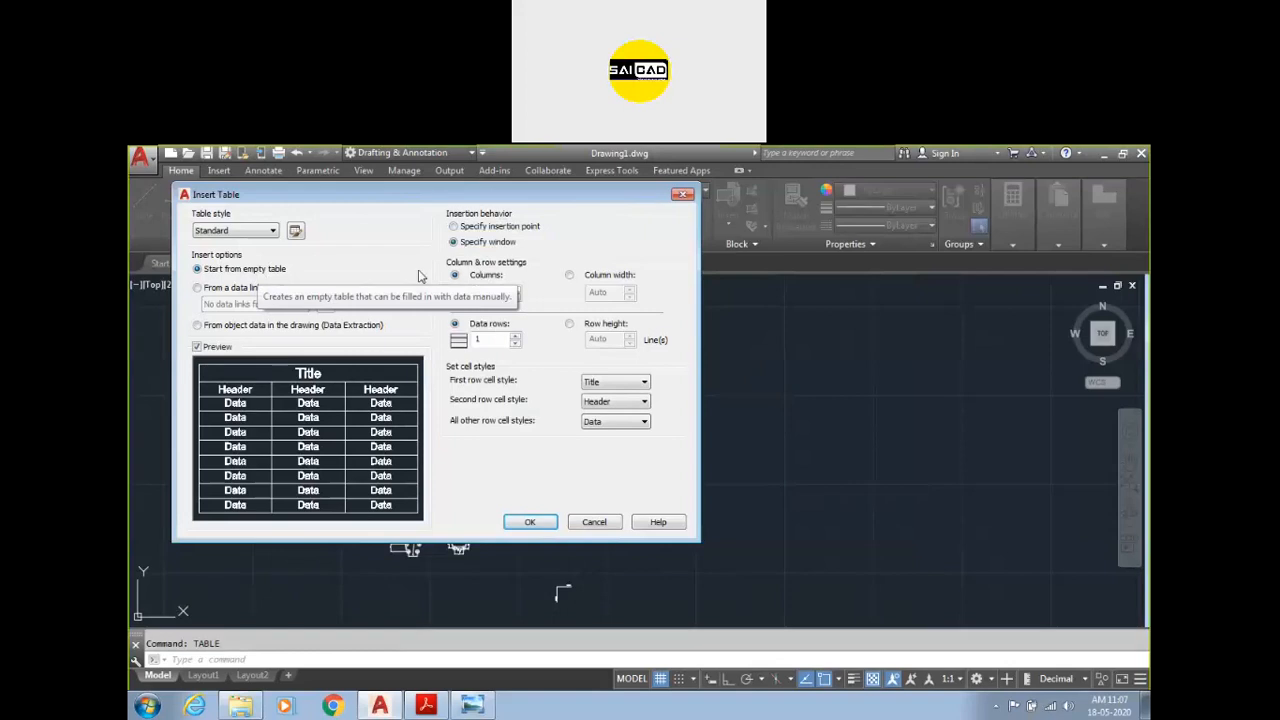
# Step: Configure the table for placement by insertion point, with 4 columns of width 80 and 10 data rows of height 20 lines
pyautogui.click(505, 228)
pyautogui.moveTo(505, 291); pyautogui.dragTo(450, 284)
pyautogui.doubleClick(500, 338)
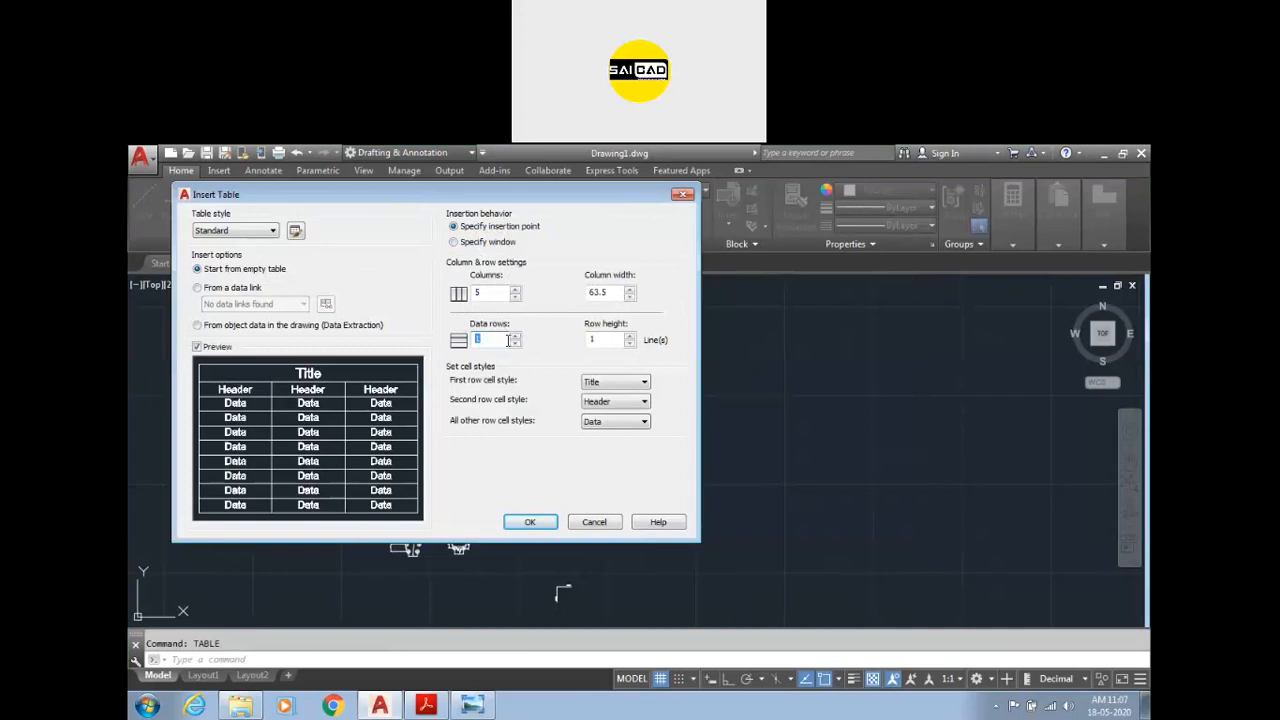
pyautogui.write('10')
pyautogui.moveTo(486, 297); pyautogui.dragTo(444, 305)
pyautogui.write('4')
pyautogui.doubleClick(598, 292)
pyautogui.write('8')
pyautogui.moveTo(609, 337); pyautogui.dragTo(557, 345)
pyautogui.write('2')
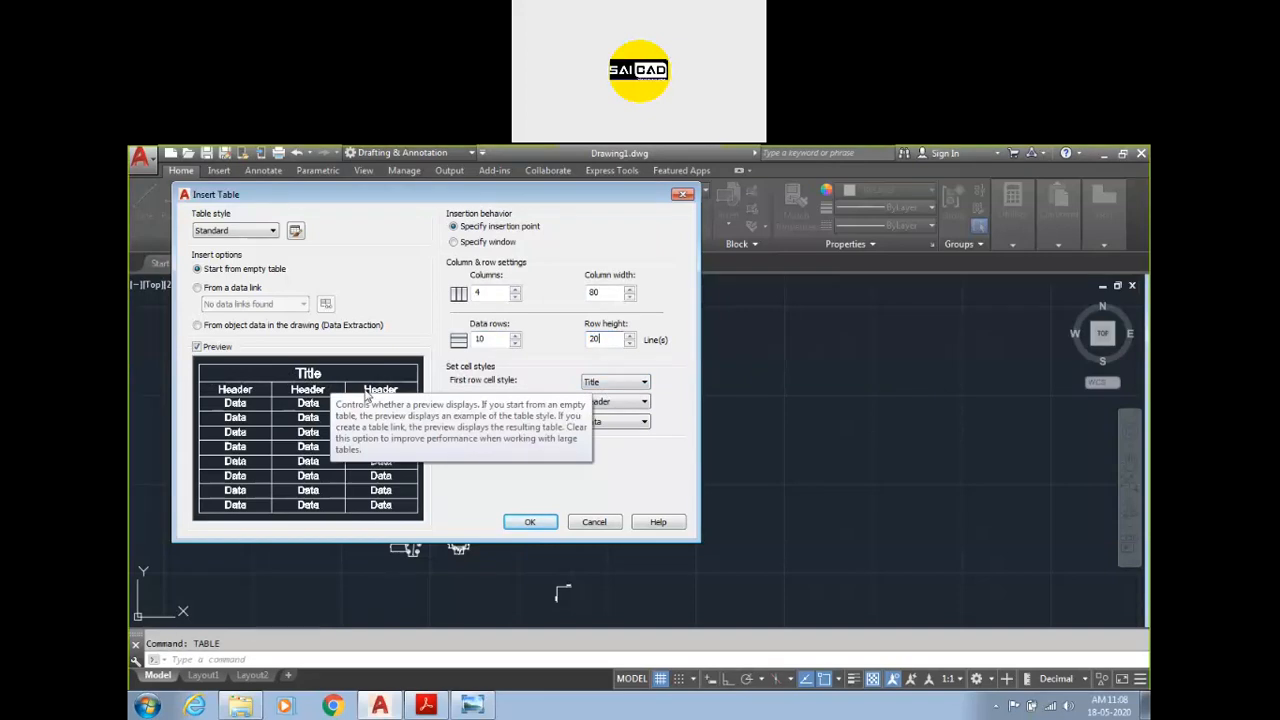
# Step: Keep the Title, Header and Data row cell styles and insert the table beside the existing drawing, leaving its title cell empty
pyautogui.click(586, 400)
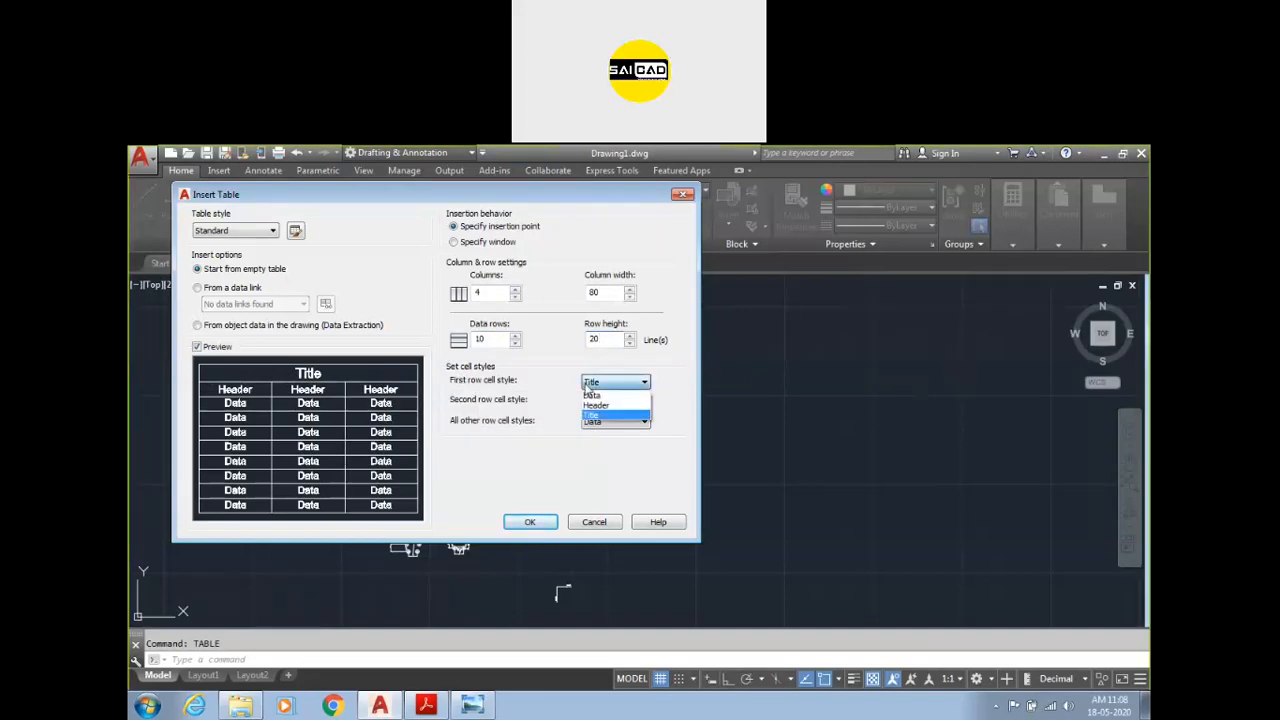
pyautogui.click(597, 407)
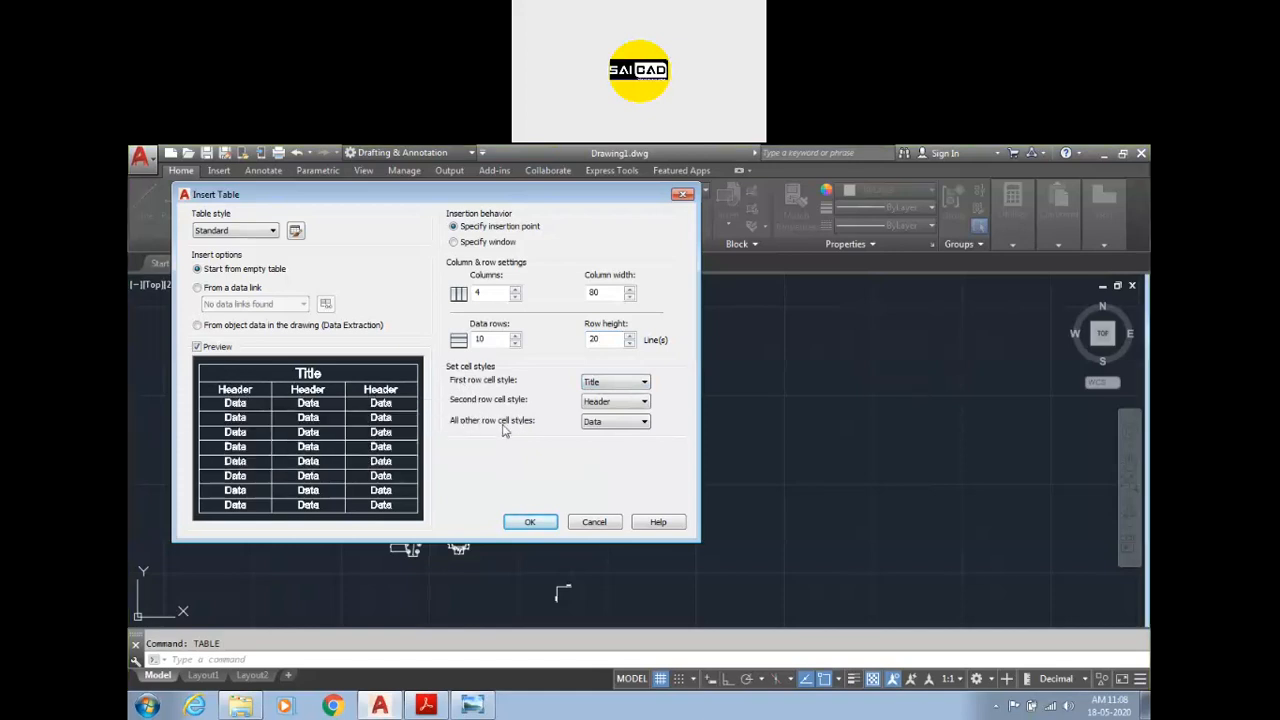
pyautogui.click(600, 422)
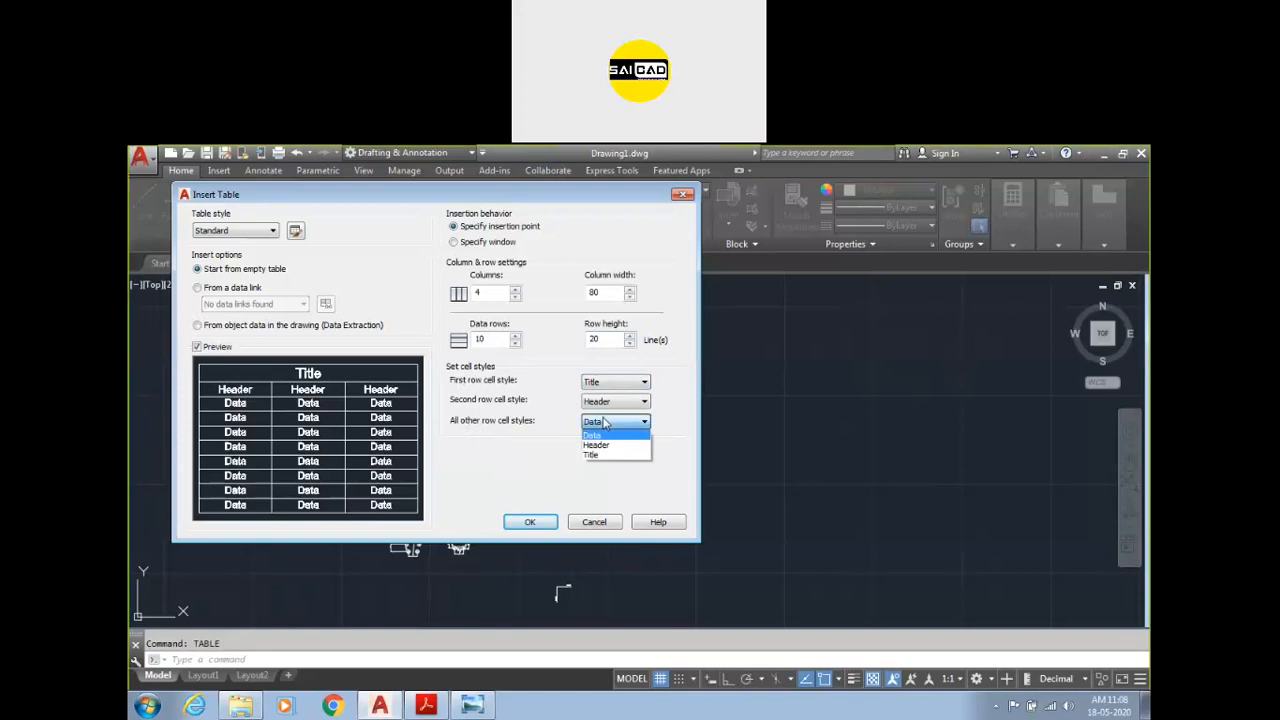
pyautogui.click(604, 424)
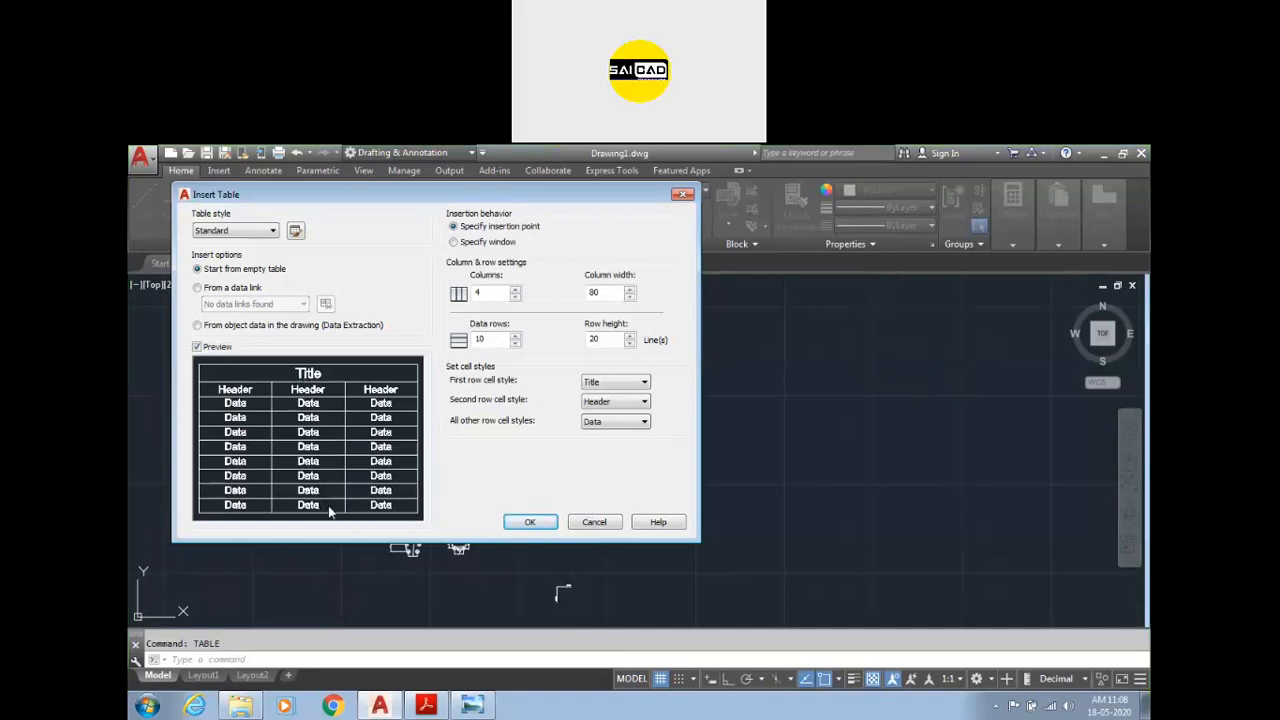
pyautogui.click(530, 521)
pyautogui.scroll(-3, 500, 432)
pyautogui.click(554, 348)
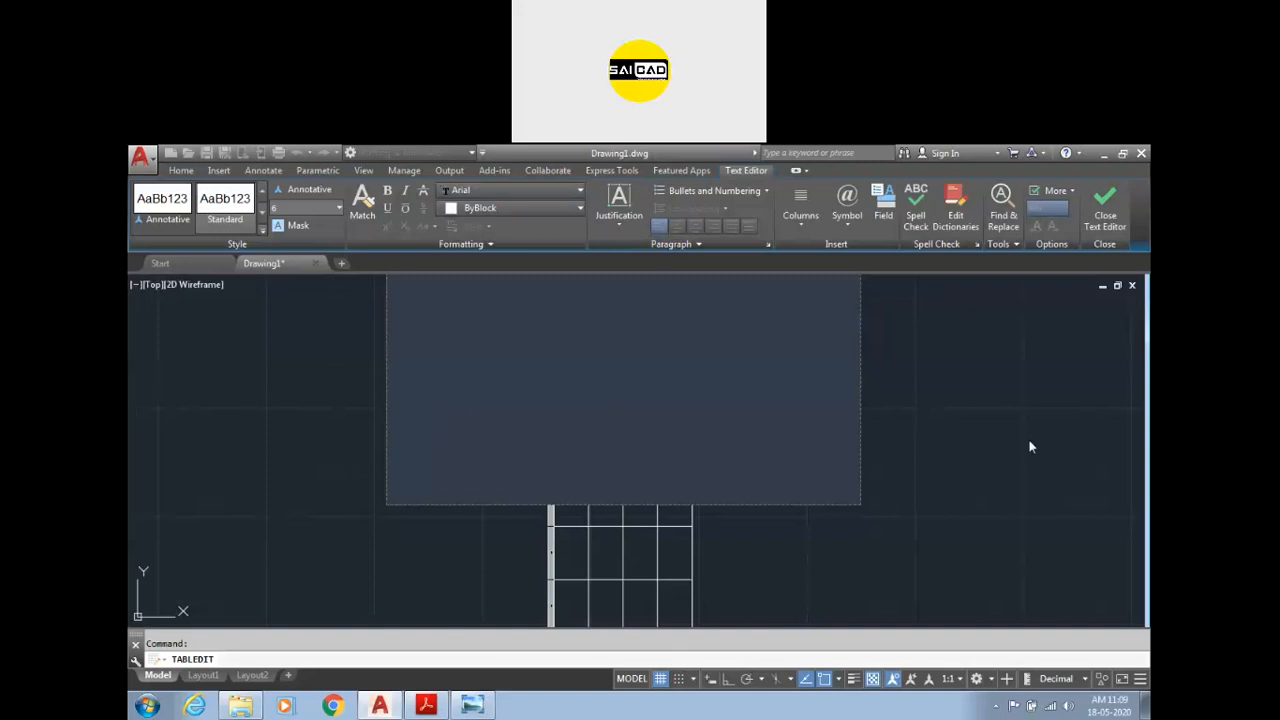
pyautogui.click(1105, 210)
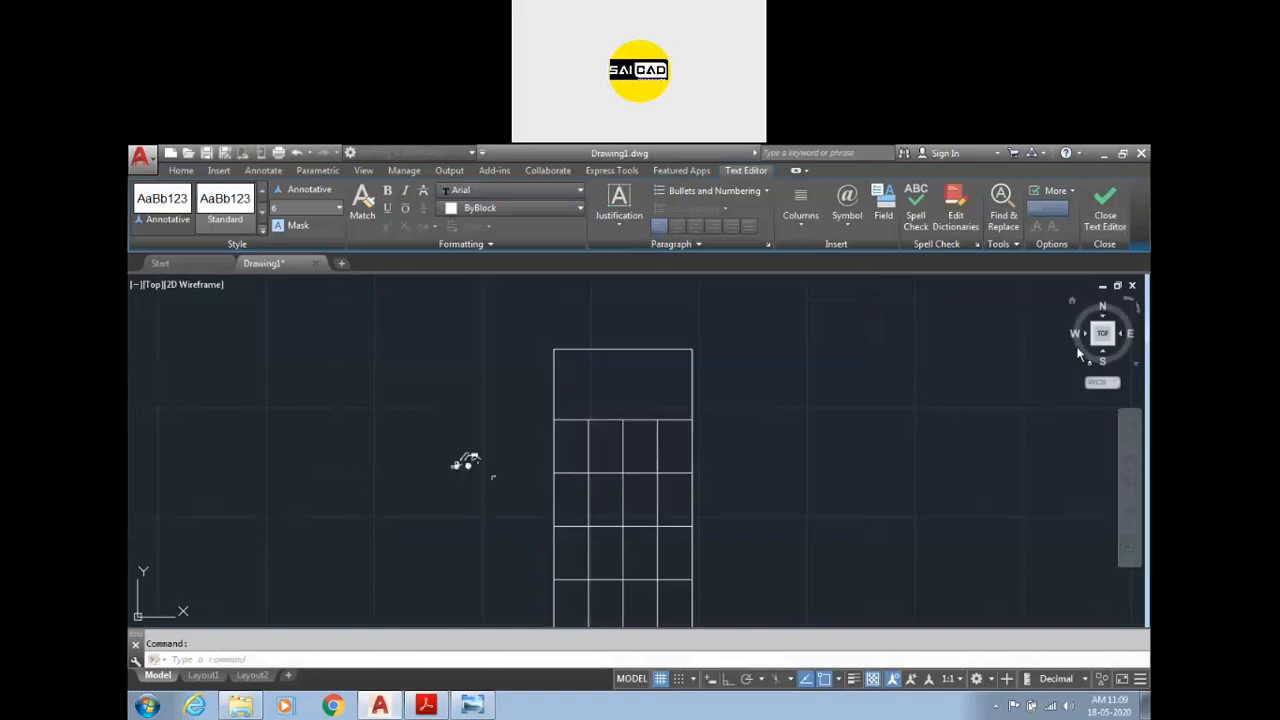
# Step: Stretch the table's columns wider and its rows shorter together with the uniform width-and-height grip at its lower-right corner
pyautogui.scroll(-4, 594, 337)
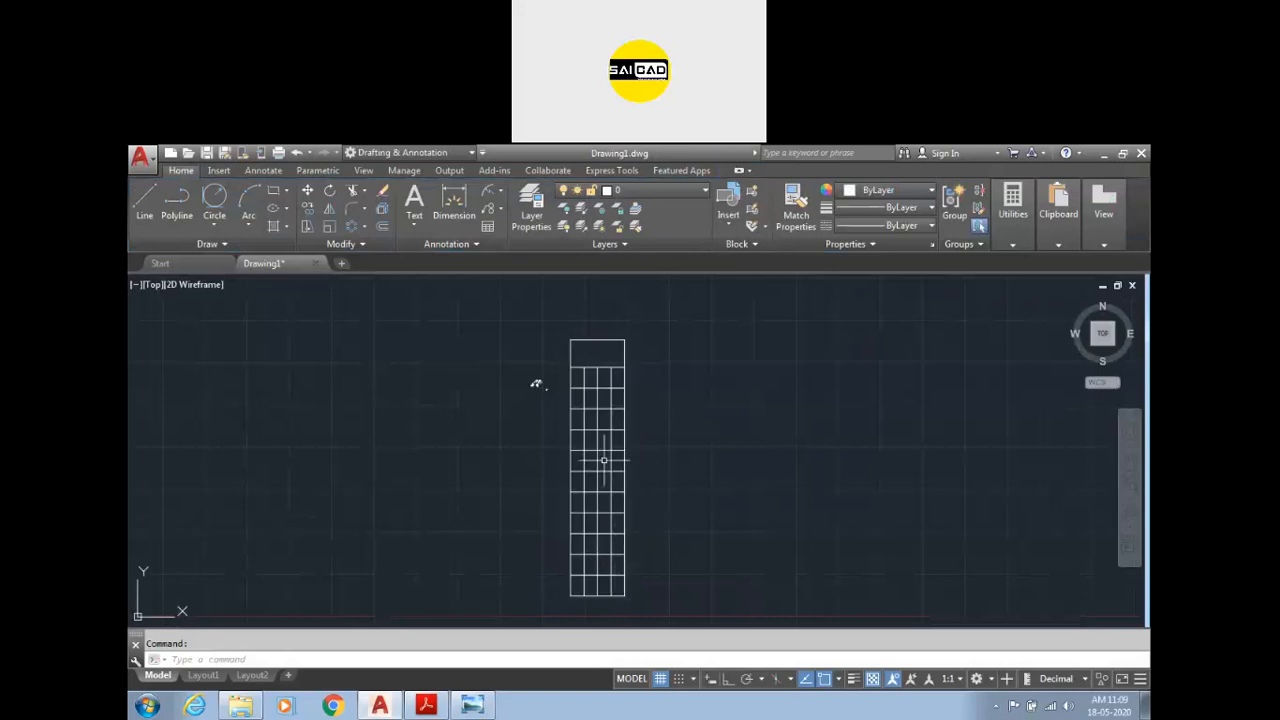
pyautogui.scroll(2, 596, 420)
pyautogui.scroll(2, 581, 378)
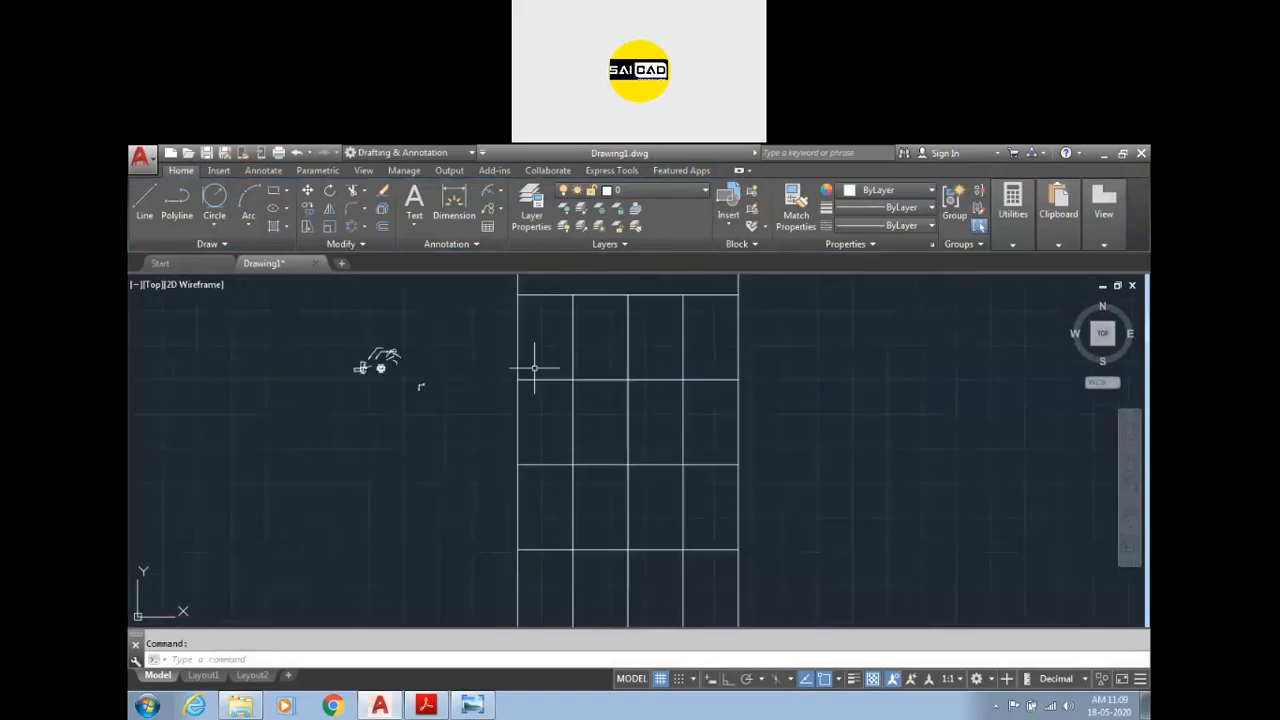
pyautogui.scroll(-2, 545, 366)
pyautogui.click(700, 374)
pyautogui.click(606, 443)
pyautogui.scroll(-2, 604, 410)
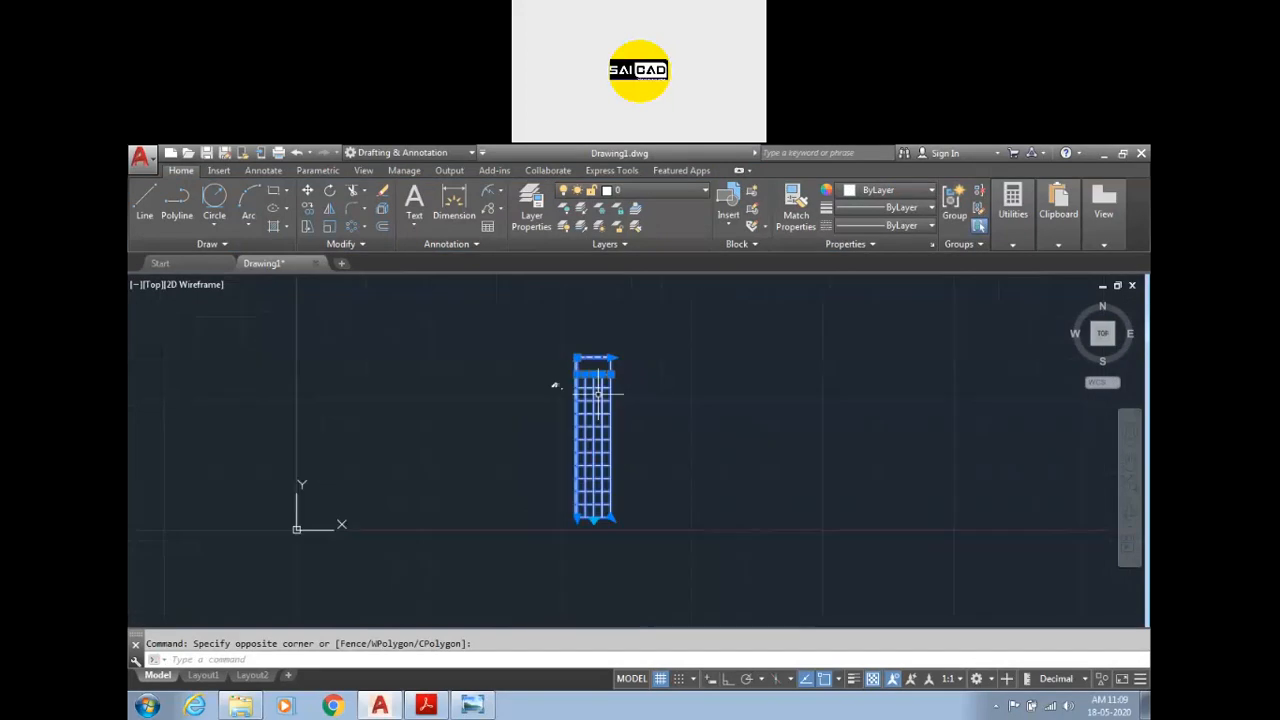
pyautogui.scroll(1, 604, 518)
pyautogui.click(604, 518)
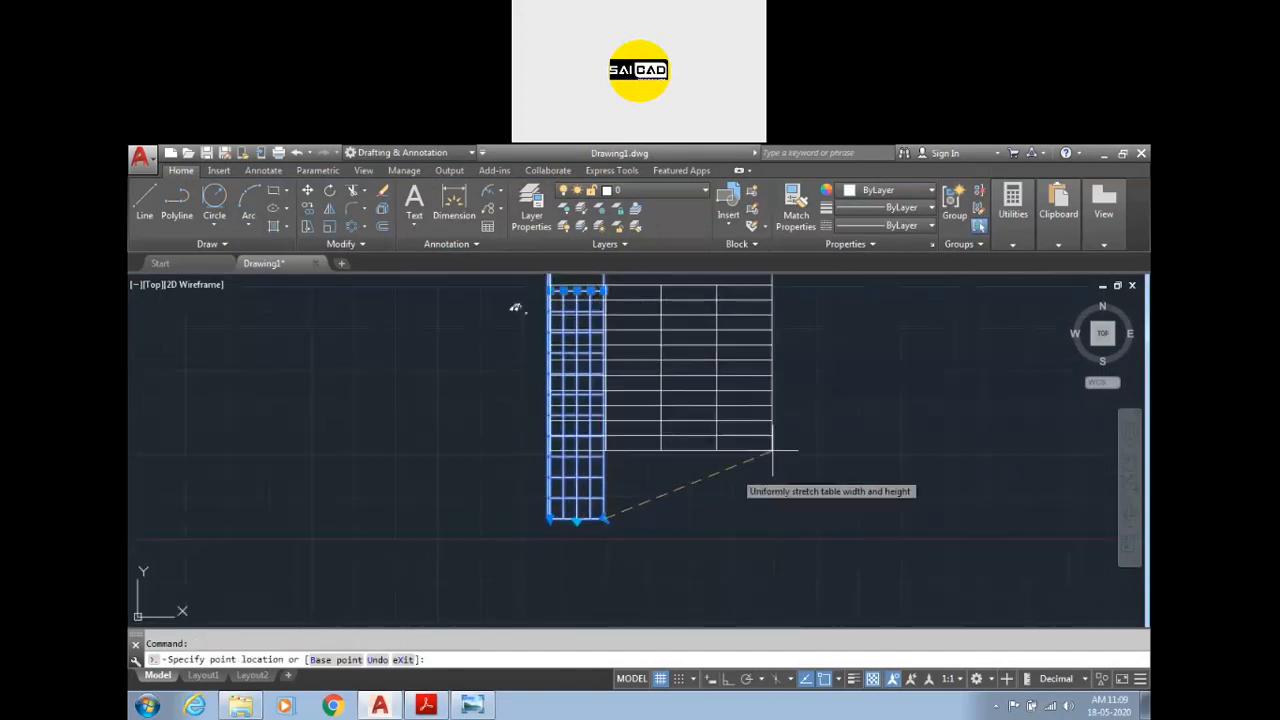
pyautogui.moveTo(810, 437); pyautogui.dragTo(787, 542, button='middle')
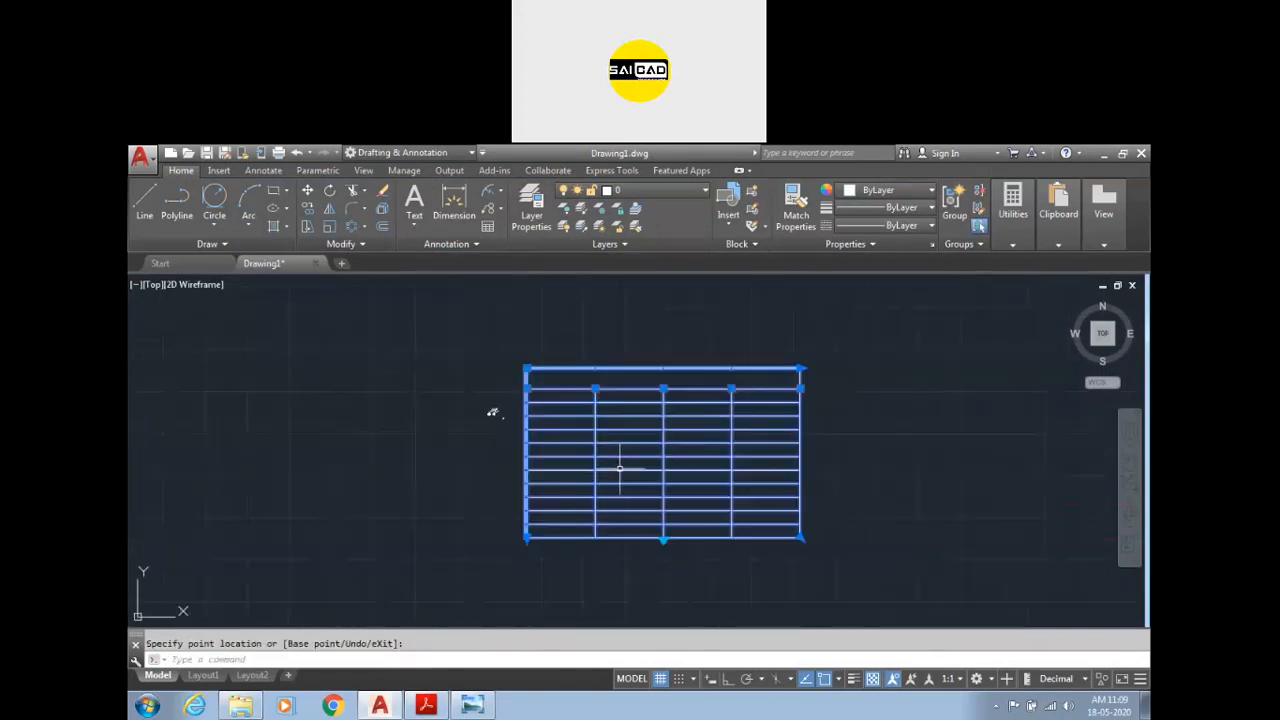
pyautogui.scroll(4, 700, 483)
pyautogui.scroll(-4, 700, 485)
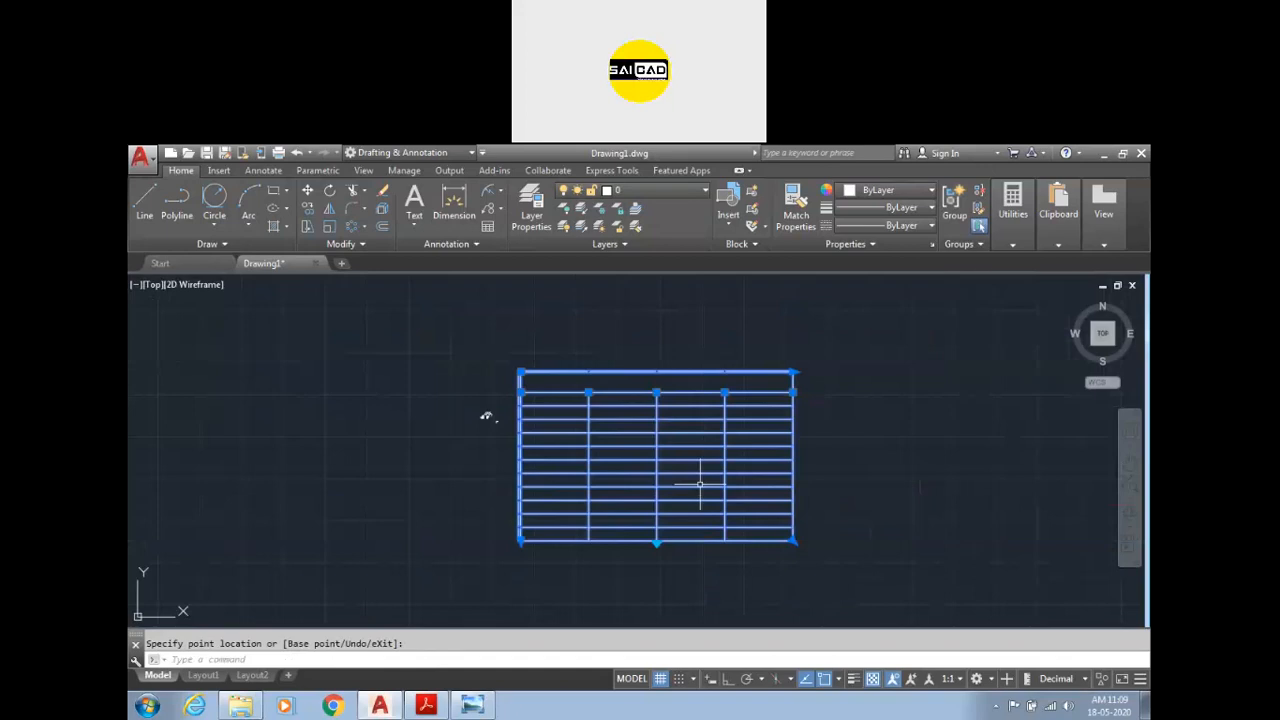
pyautogui.press('Escape')
# Step: Reselect the table and stretch its last column's outer edge inward, then back out slightly wider than before
pyautogui.scroll(4, 594, 455)
pyautogui.scroll(-4, 969, 617)
pyautogui.click(951, 594)
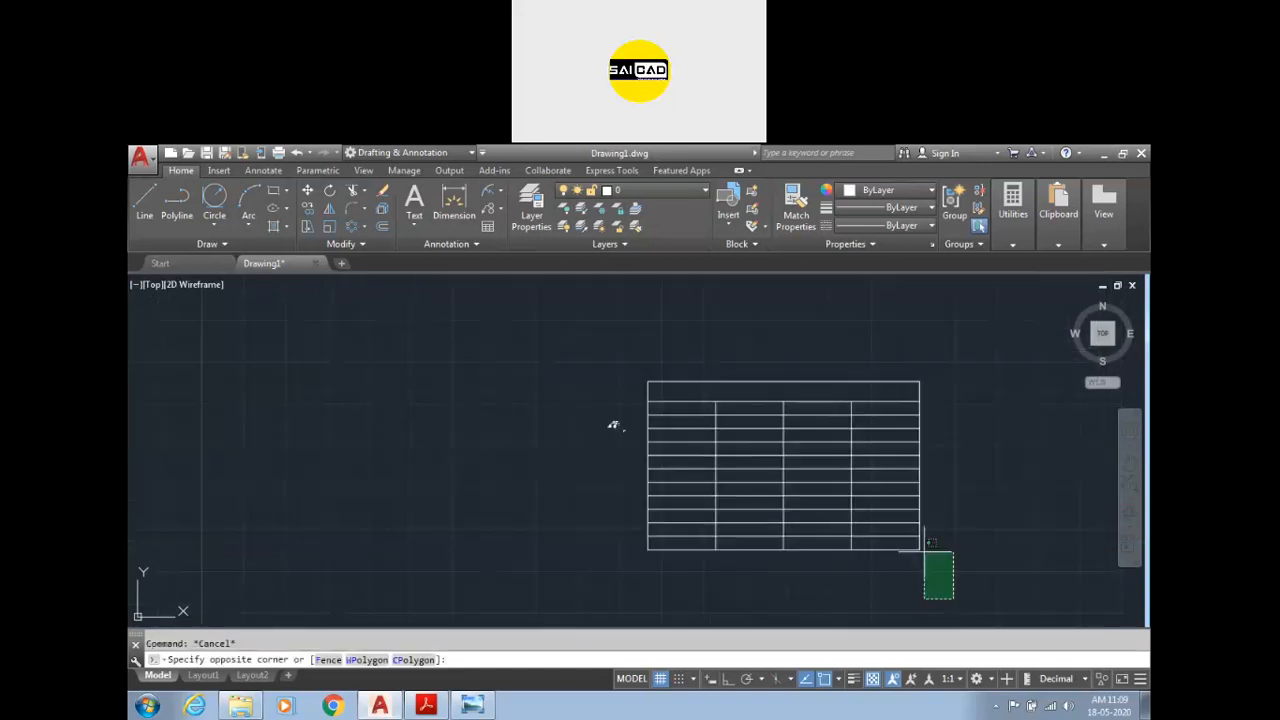
pyautogui.click(829, 487)
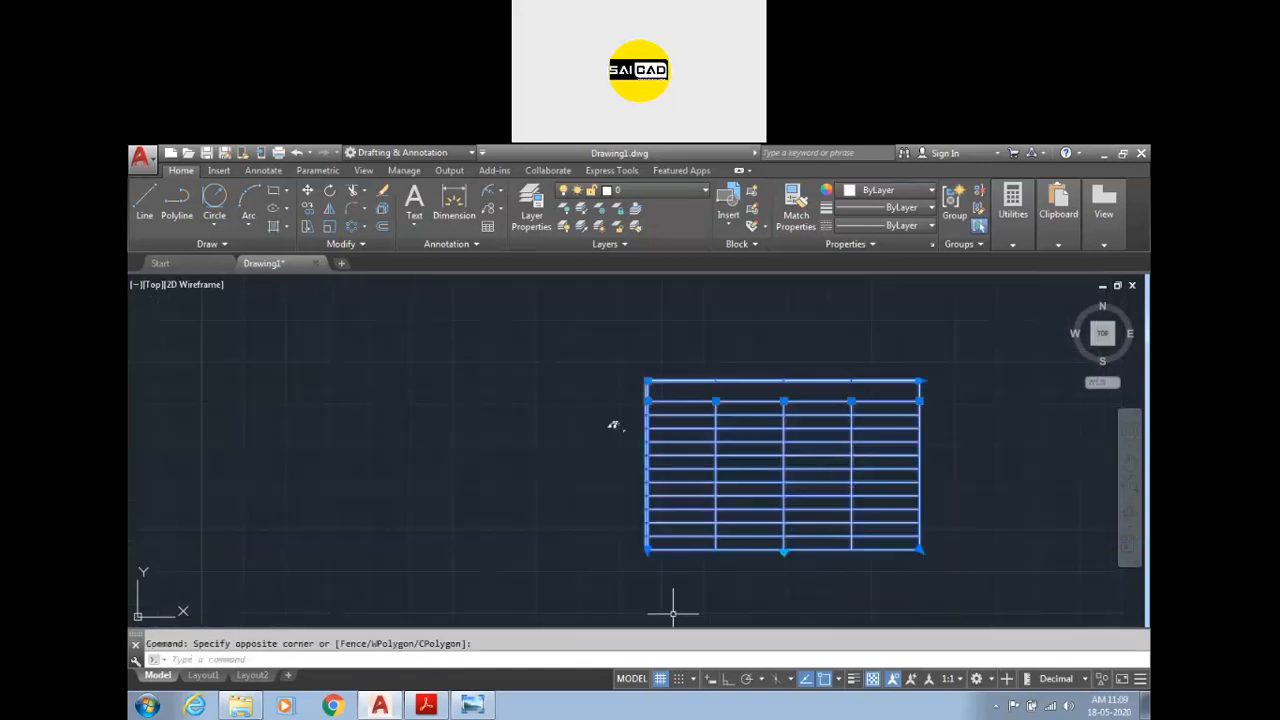
pyautogui.click(919, 401)
pyautogui.click(893, 401)
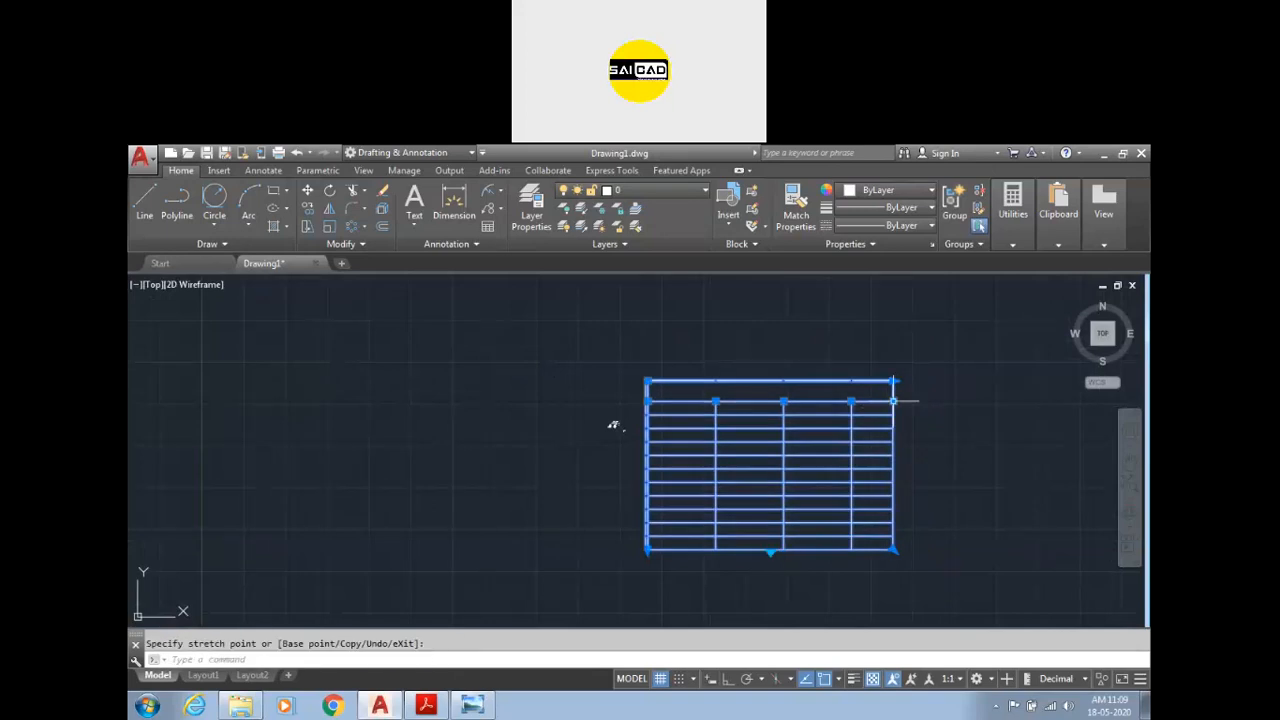
pyautogui.click(893, 401)
pyautogui.click(926, 401)
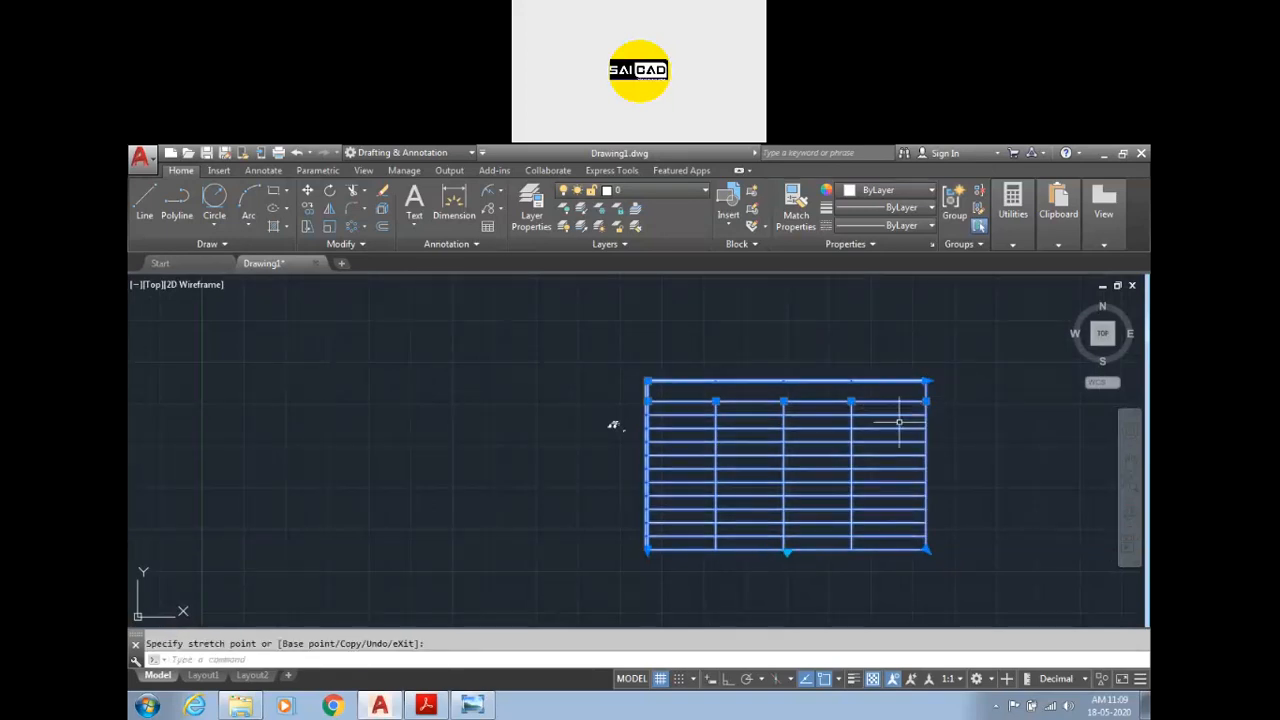
# Step: Merge the two middle columns' cells across the third to sixth data rows into one cell, then unmerge them
pyautogui.click(897, 425)
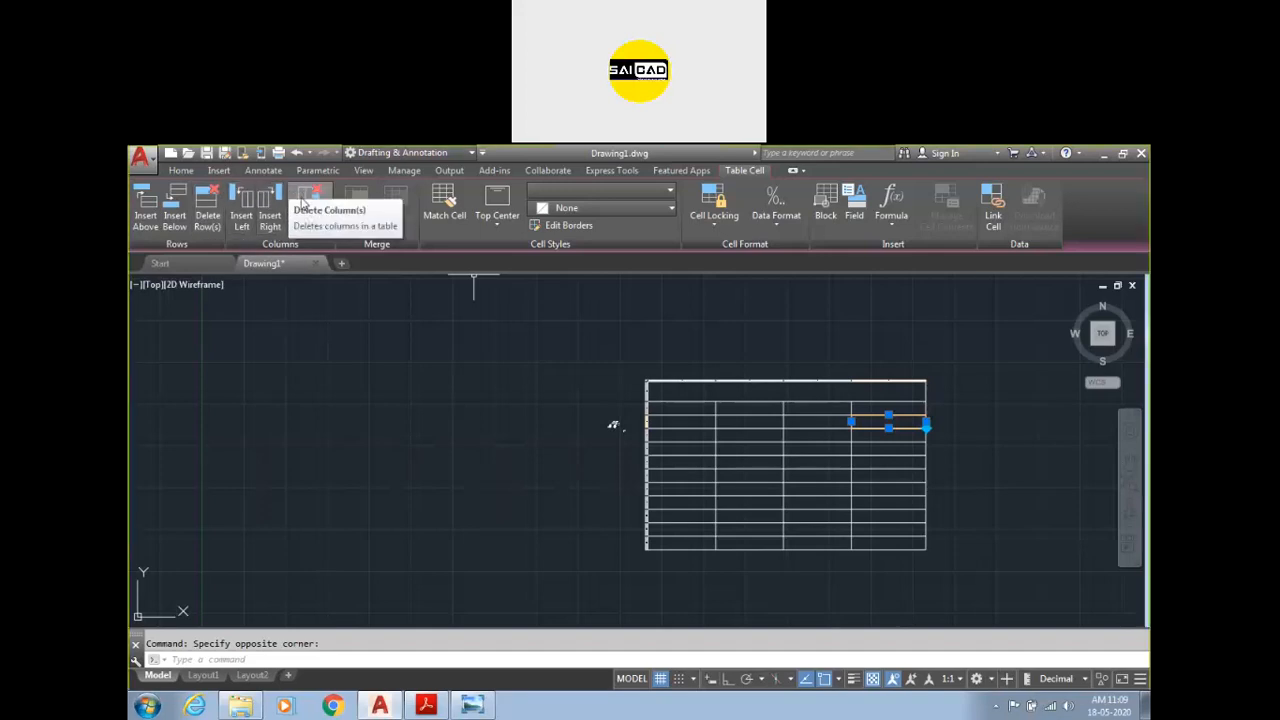
pyautogui.moveTo(824, 487); pyautogui.dragTo(754, 443)
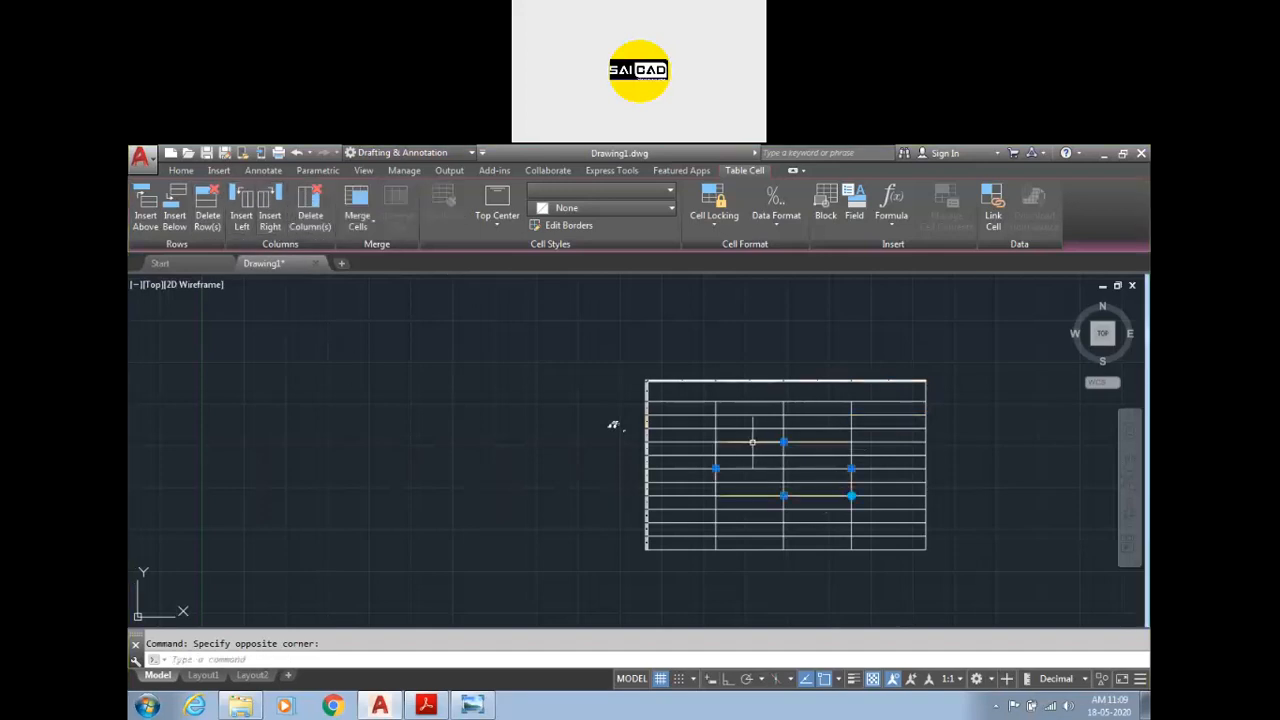
pyautogui.scroll(4, 878, 508)
pyautogui.scroll(-2, 688, 508)
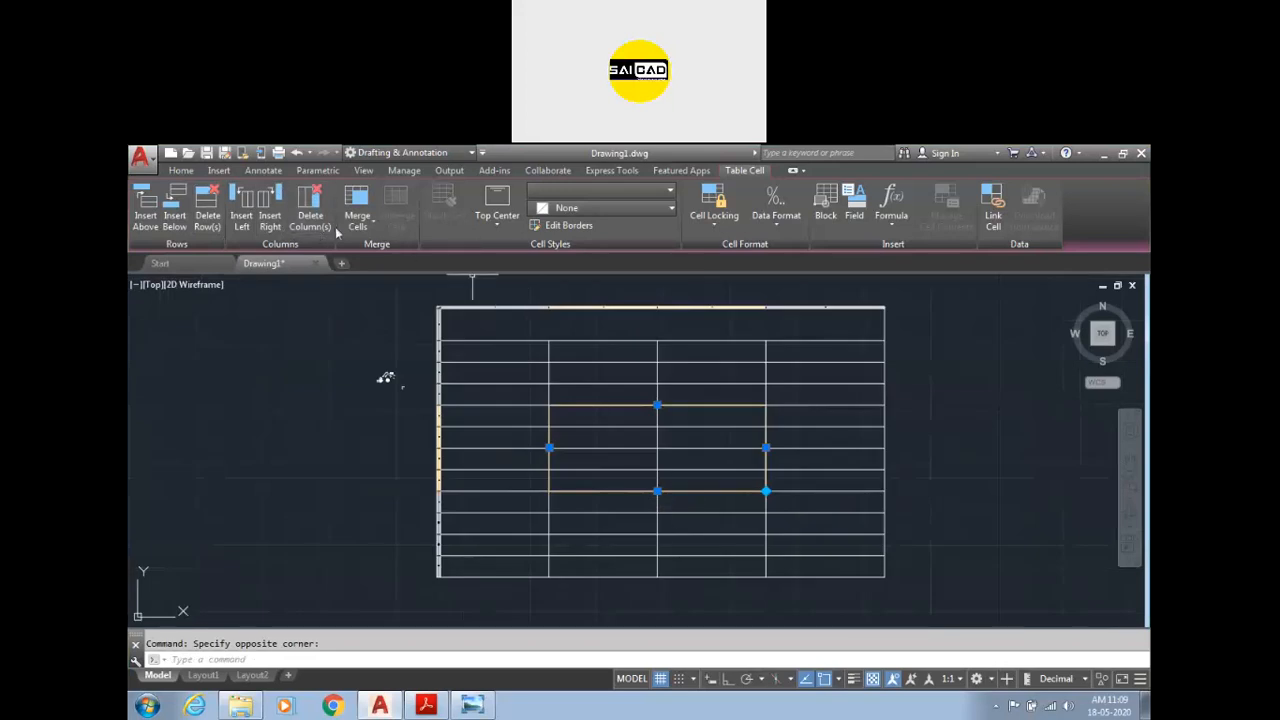
pyautogui.click(370, 230)
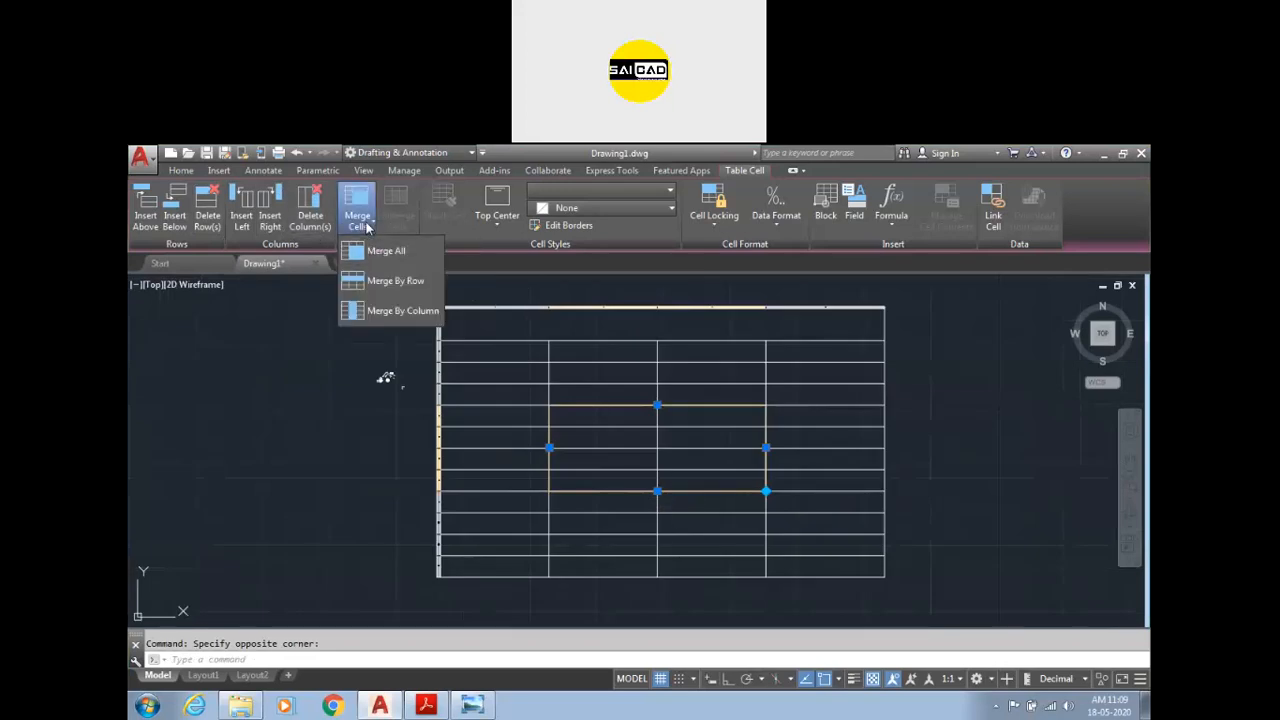
pyautogui.click(376, 255)
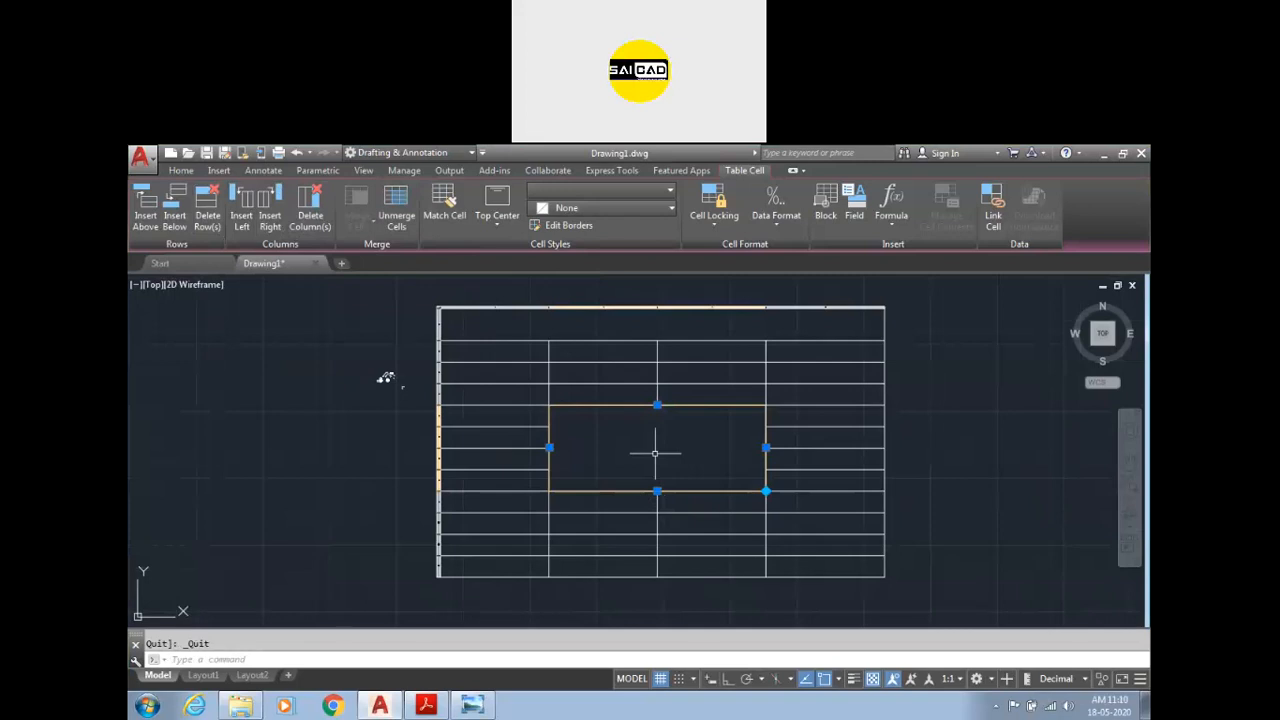
pyautogui.click(395, 222)
# Step: Merge the selected middle block of cells by row, then unmerge it
pyautogui.click(362, 228)
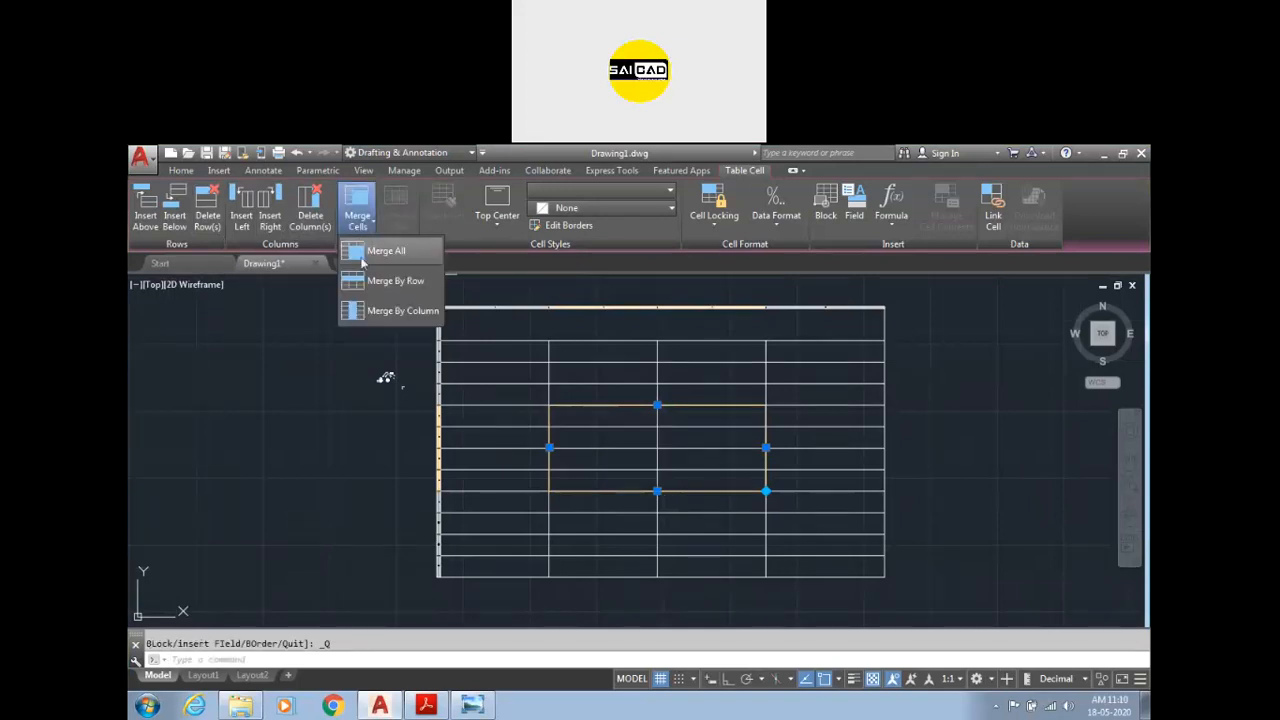
pyautogui.click(370, 280)
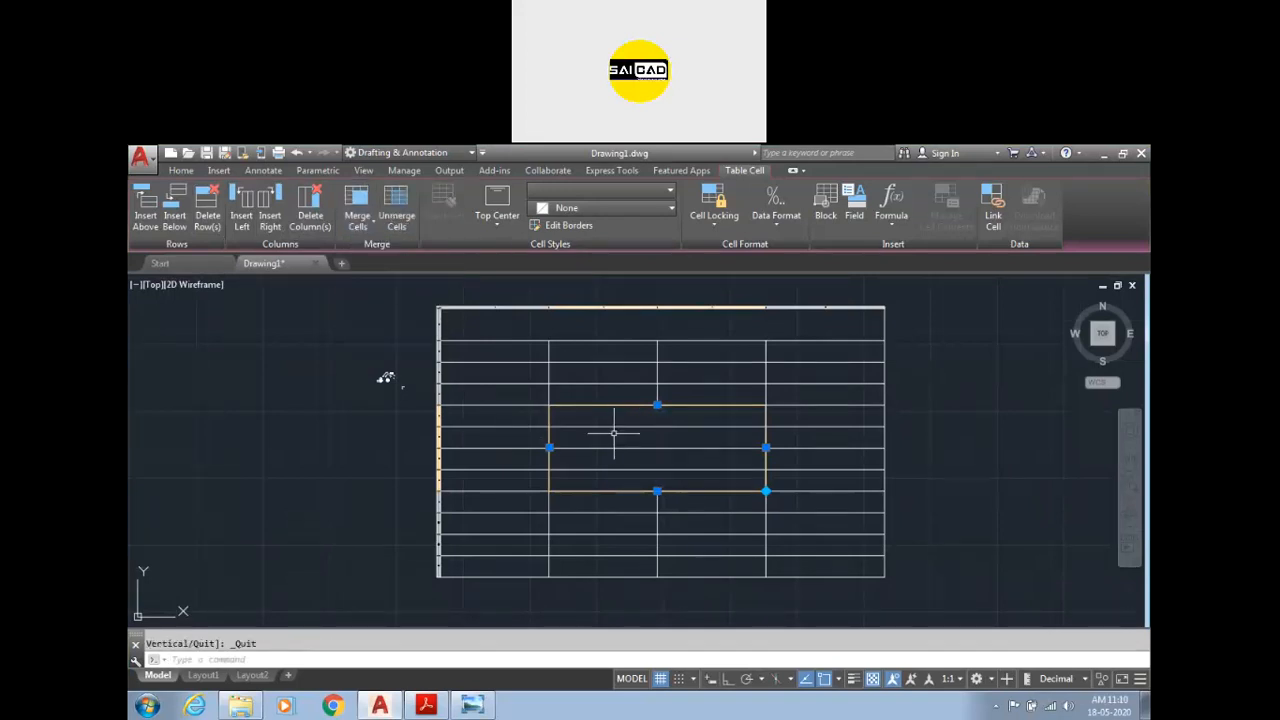
pyautogui.click(411, 218)
# Step: Merge the same block of cells by column, then unmerge it back into individual cells
pyautogui.click(371, 224)
pyautogui.click(368, 311)
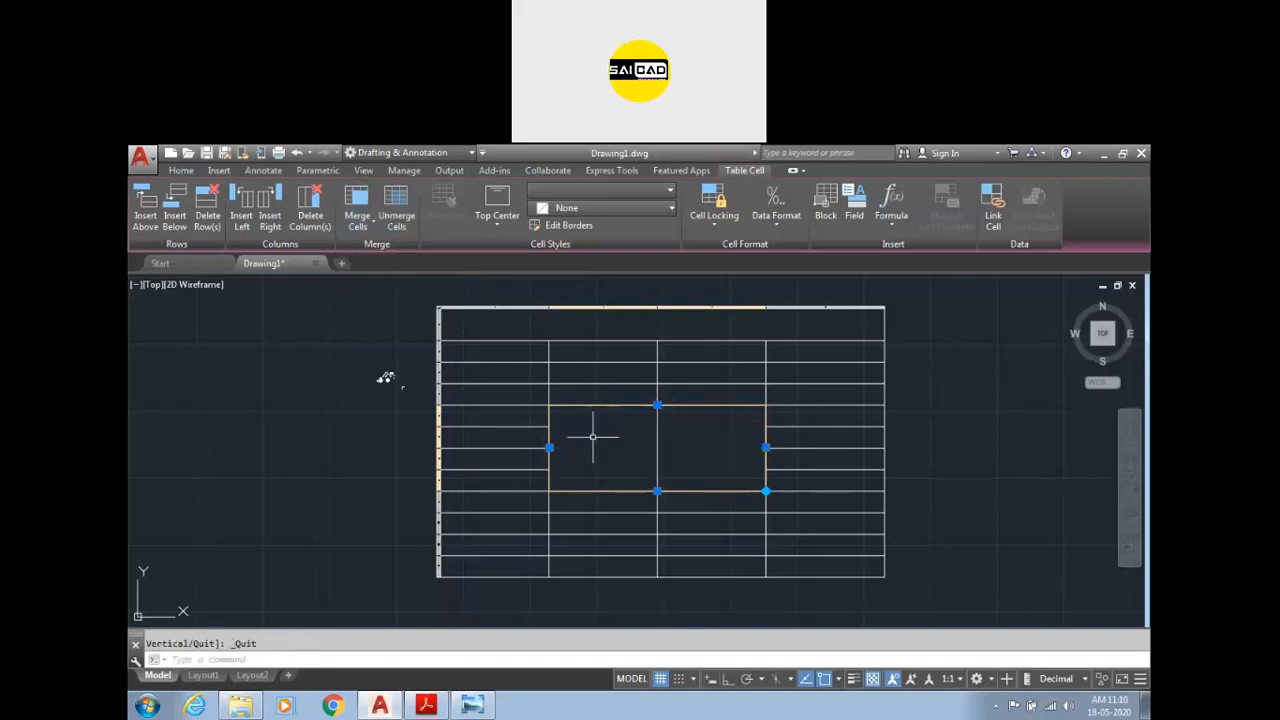
pyautogui.click(399, 222)
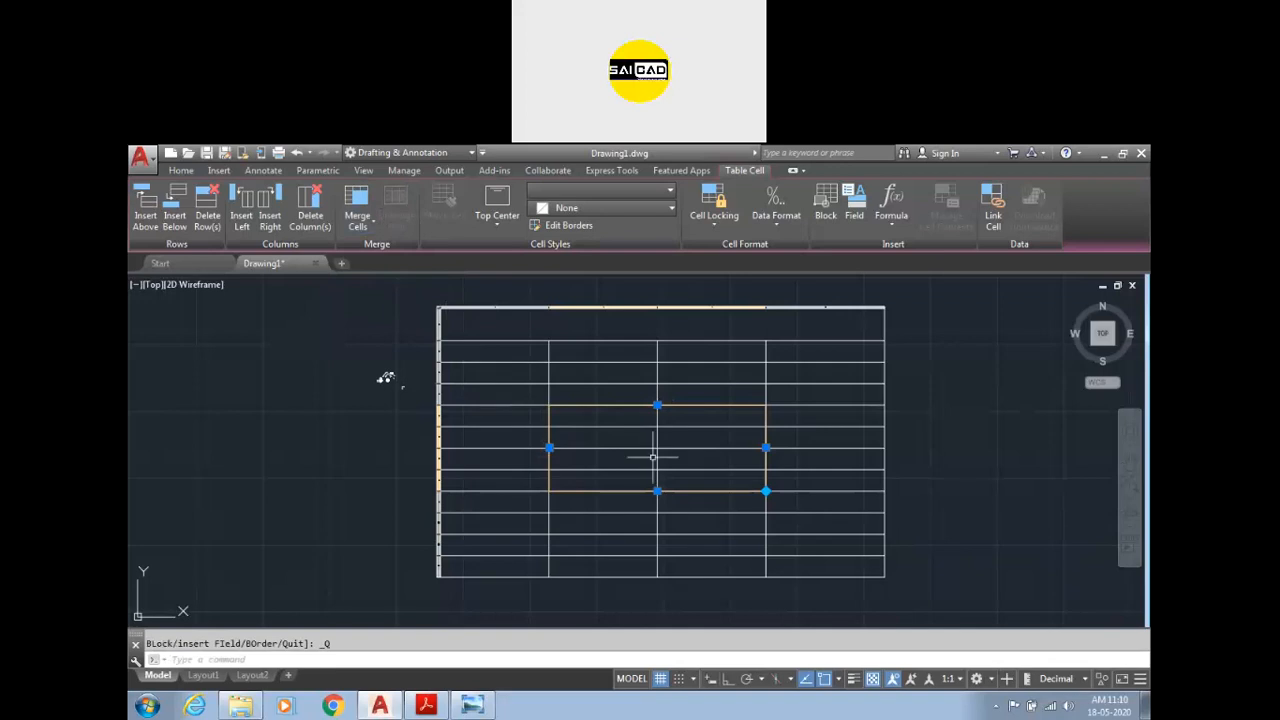
# Step: Enter the text "Autocad" in the second column's cell of the third data row
pyautogui.click(600, 415)
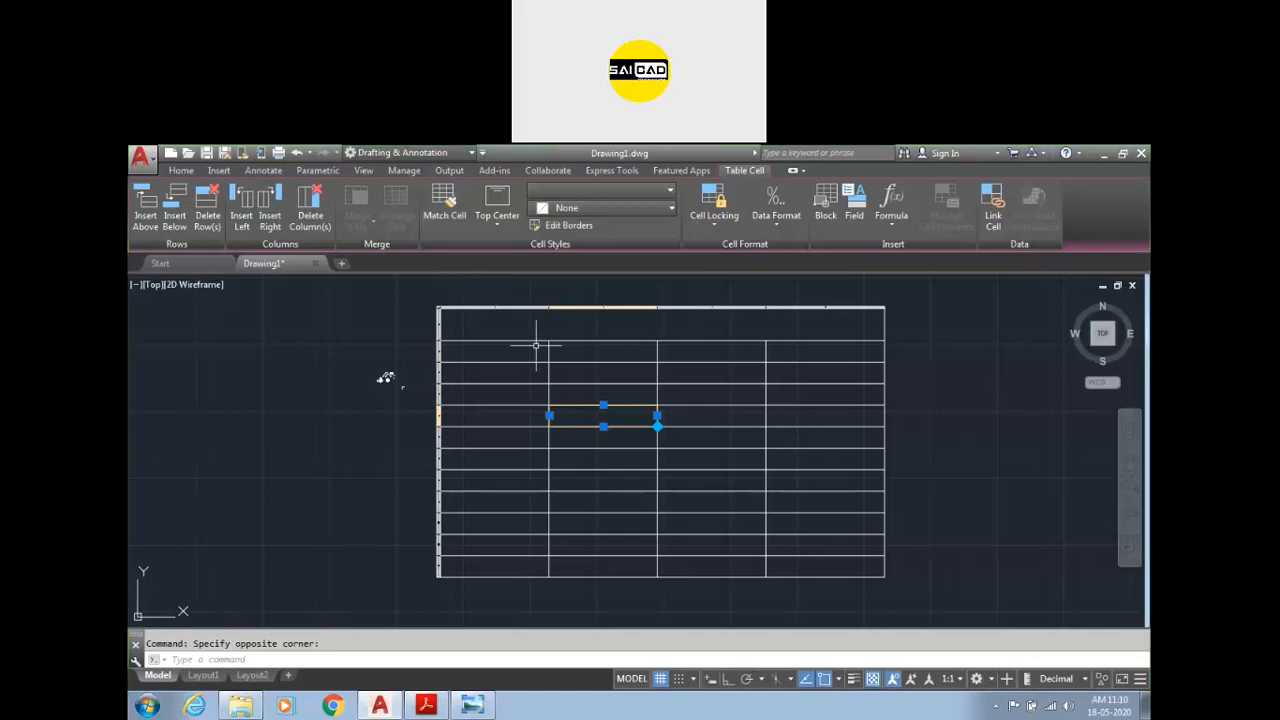
pyautogui.doubleClick(603, 418)
pyautogui.write('Autocad')
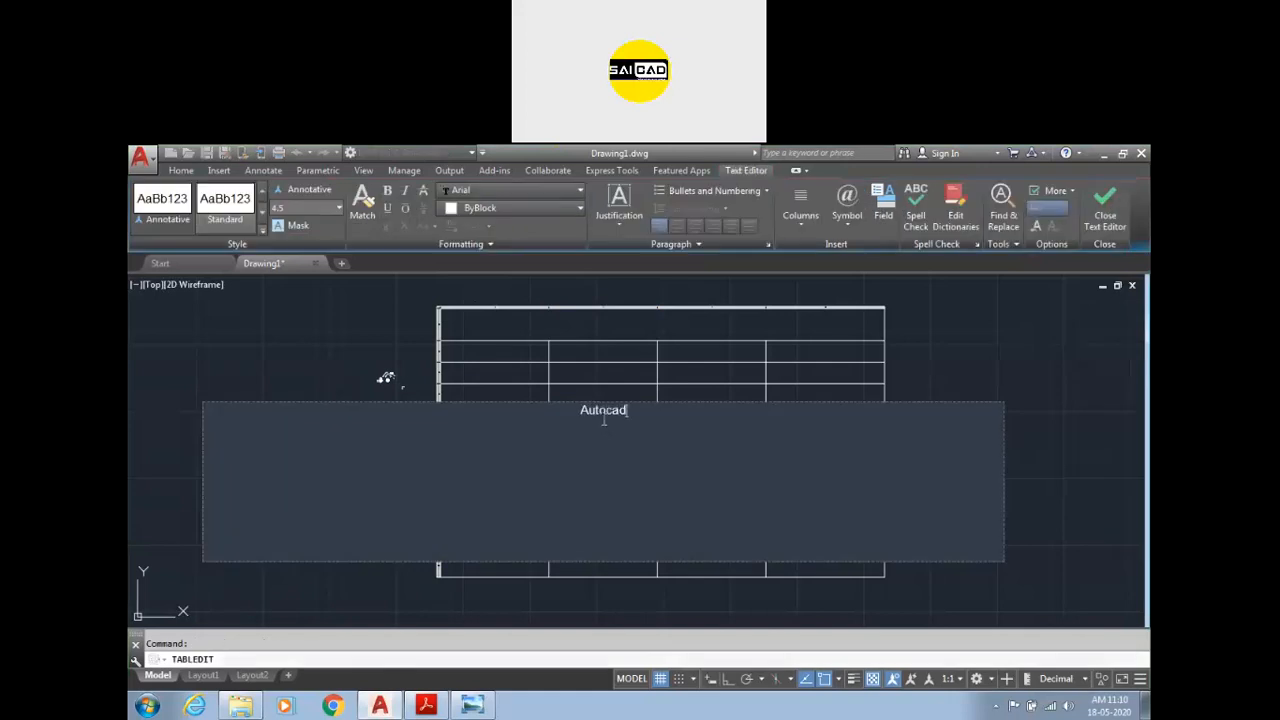
pyautogui.click(894, 381)
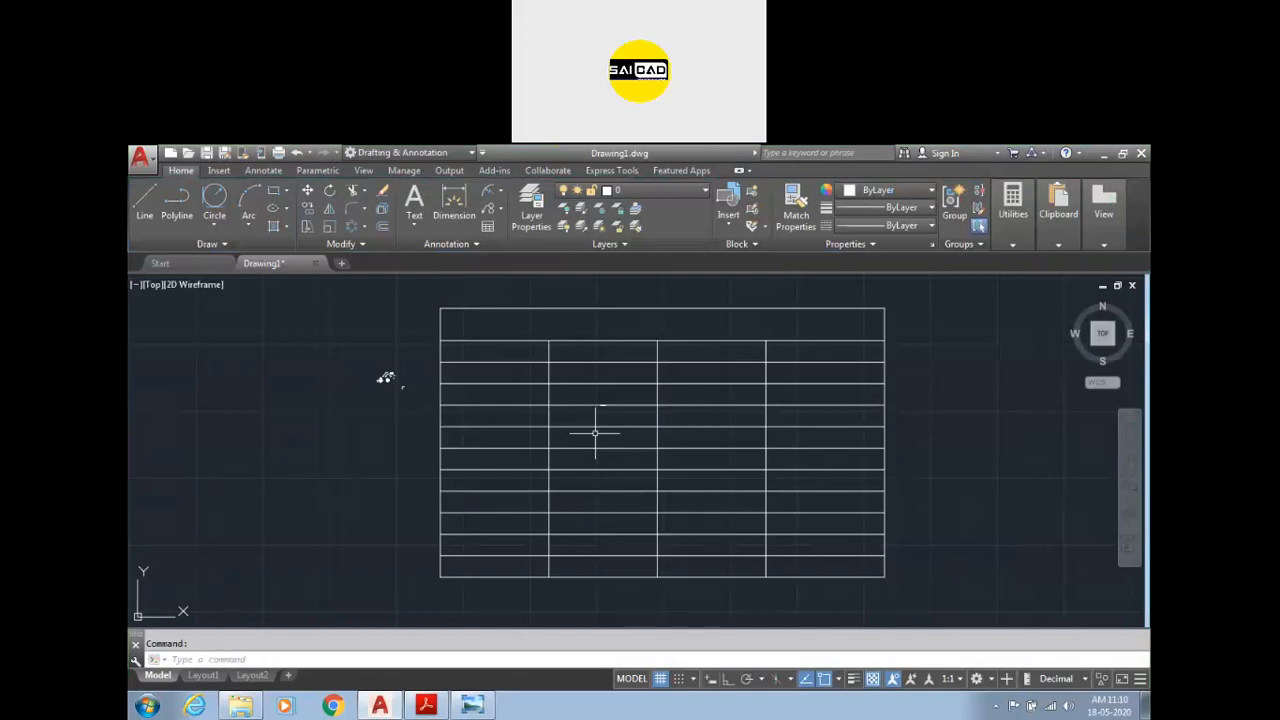
# Step: Set the text height of the word "Autocad" in its table cell to 20
pyautogui.scroll(2, 620, 423)
pyautogui.click(620, 423)
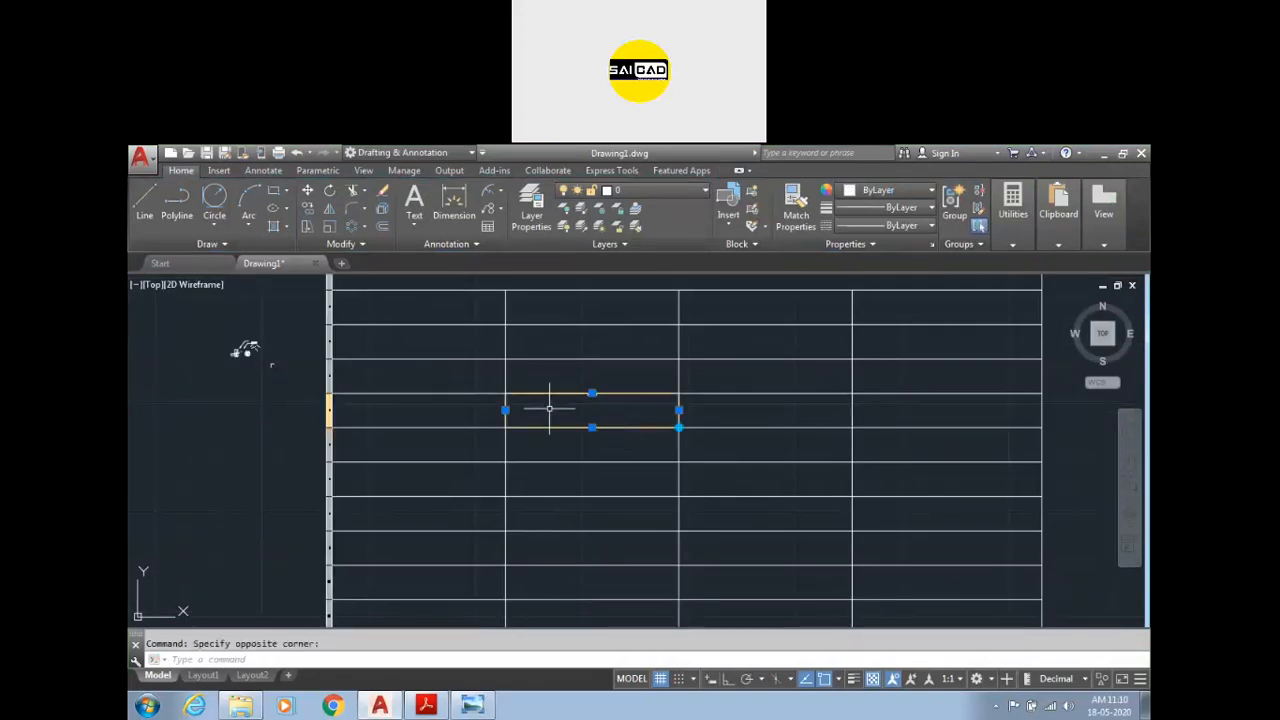
pyautogui.doubleClick(587, 401)
pyautogui.moveTo(647, 404); pyautogui.dragTo(507, 392)
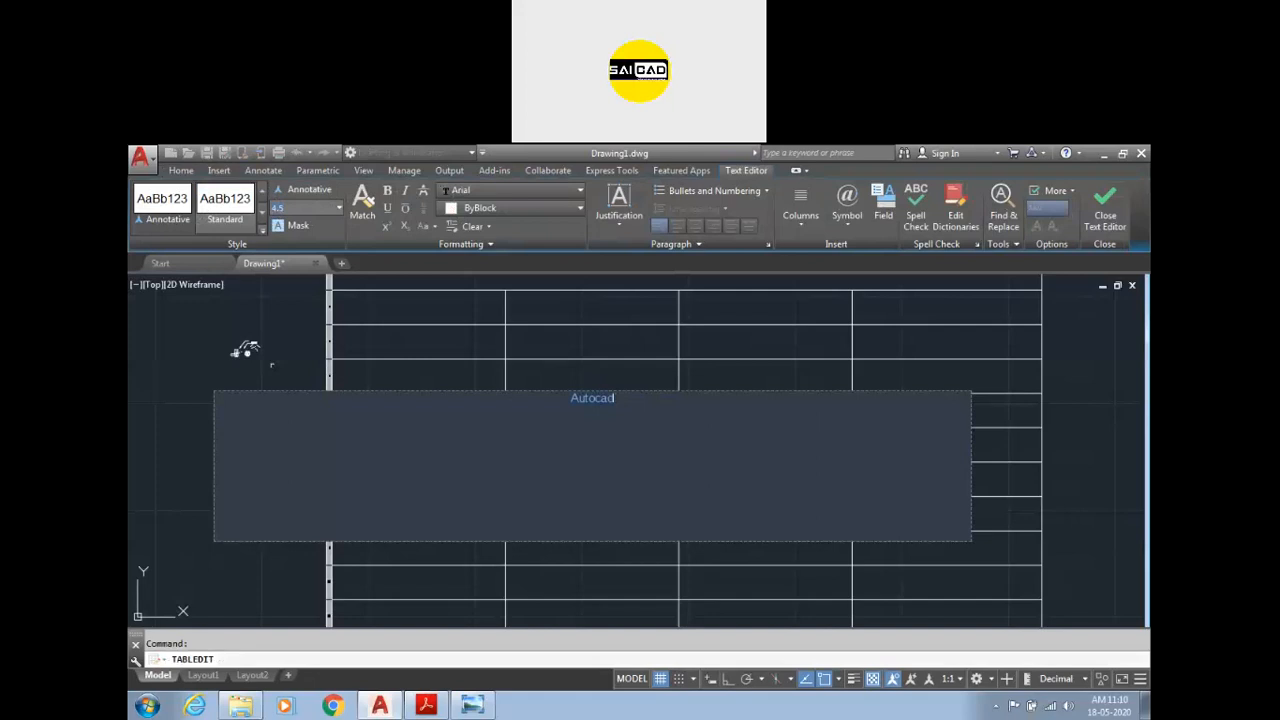
pyautogui.write('20')
pyautogui.press('Return')
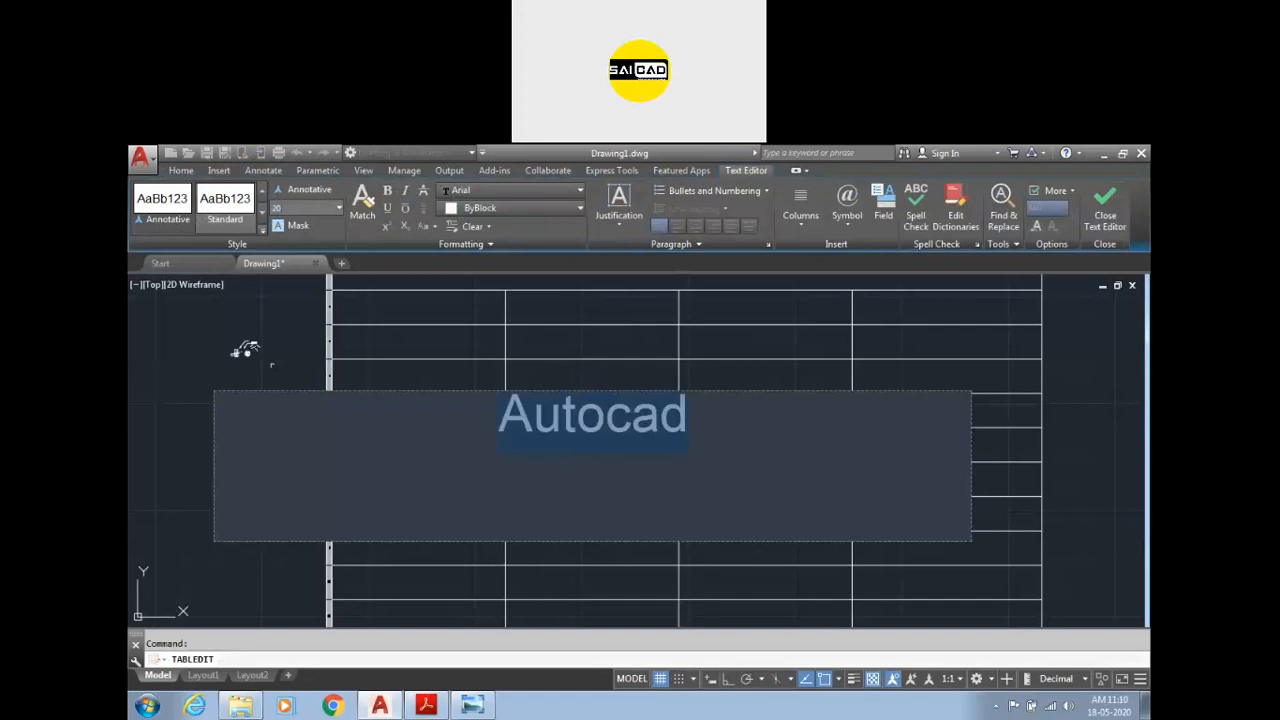
pyautogui.click(514, 374)
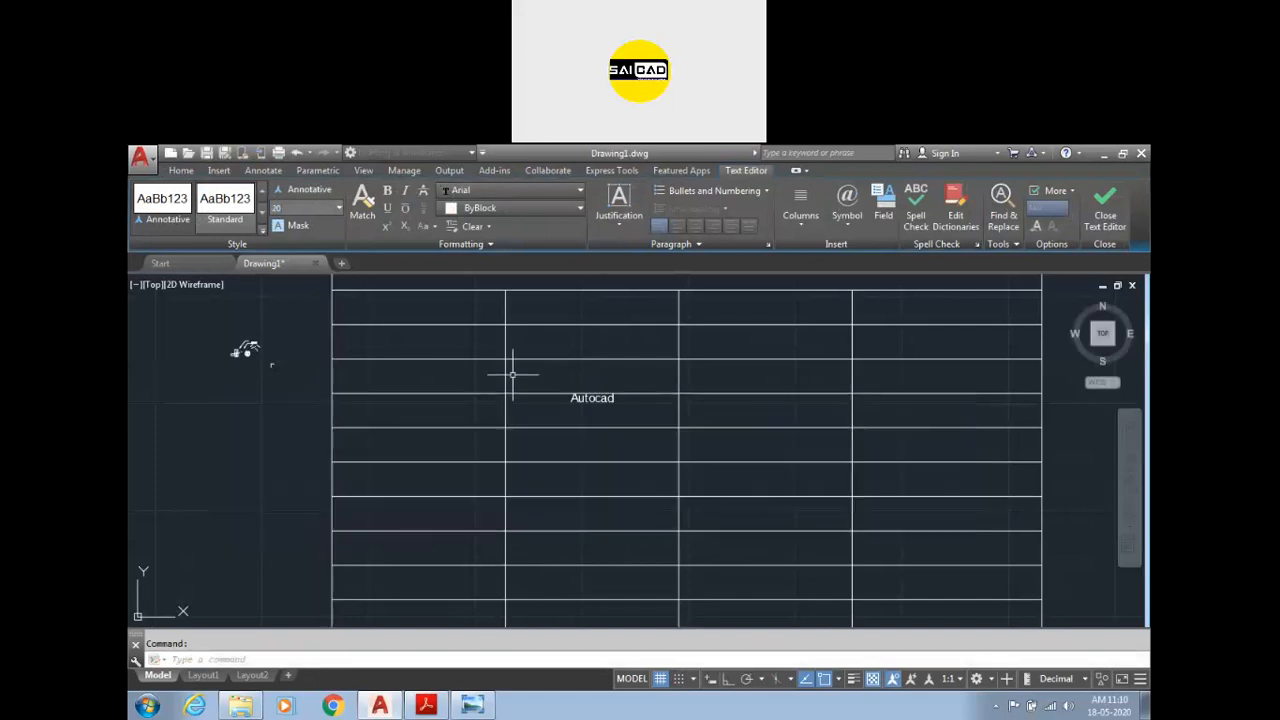
# Step: Align the "Autocad" cell's content Top Left, then set it to Middle Center
pyautogui.click(608, 420)
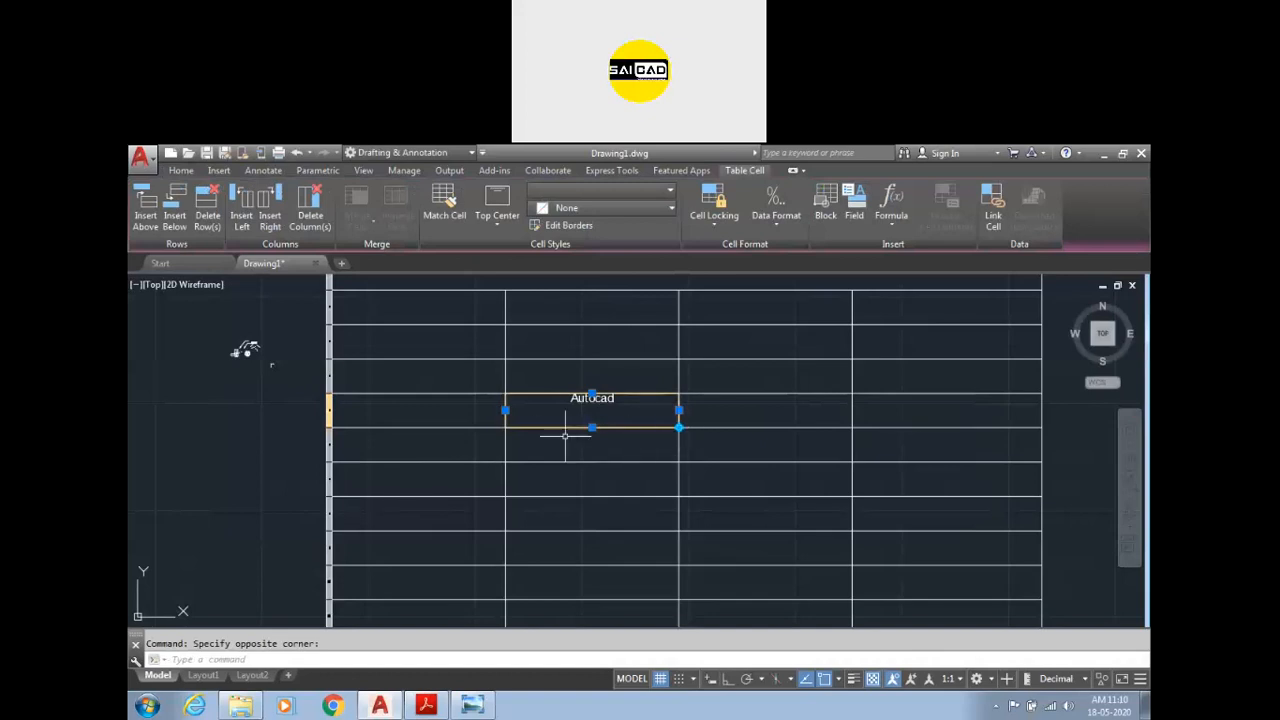
pyautogui.click(497, 224)
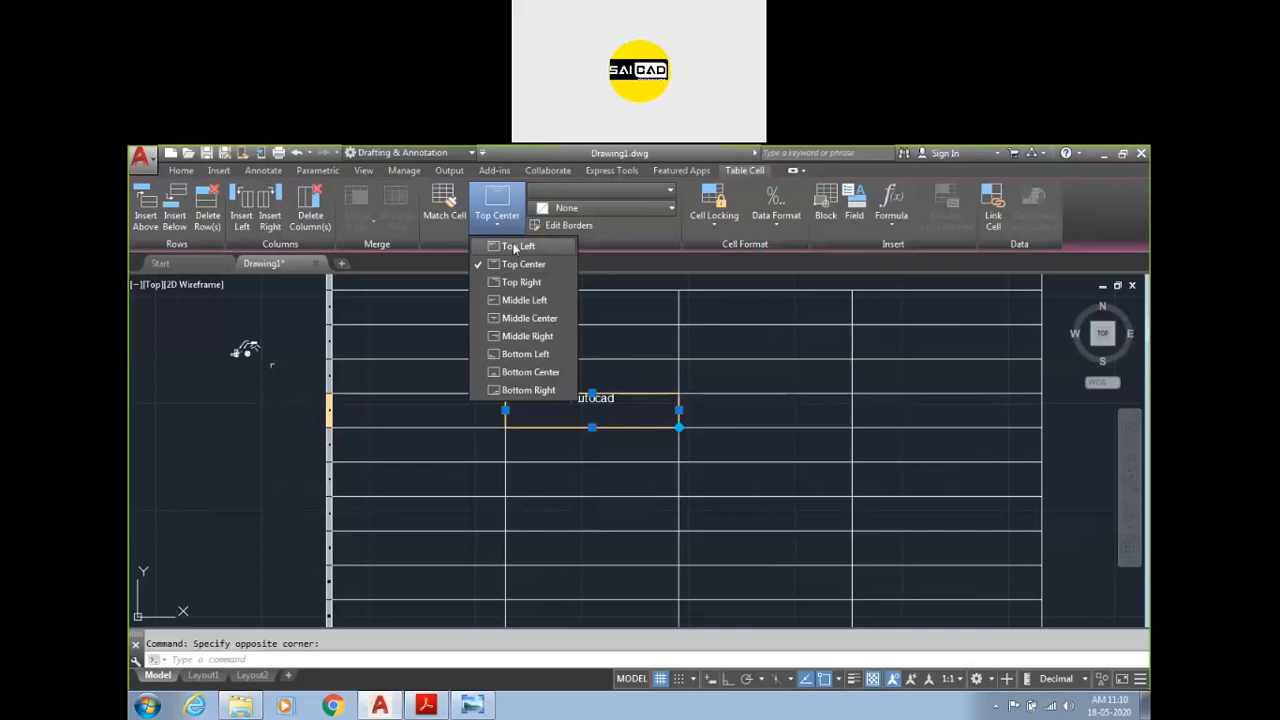
pyautogui.click(514, 246)
pyautogui.click(500, 213)
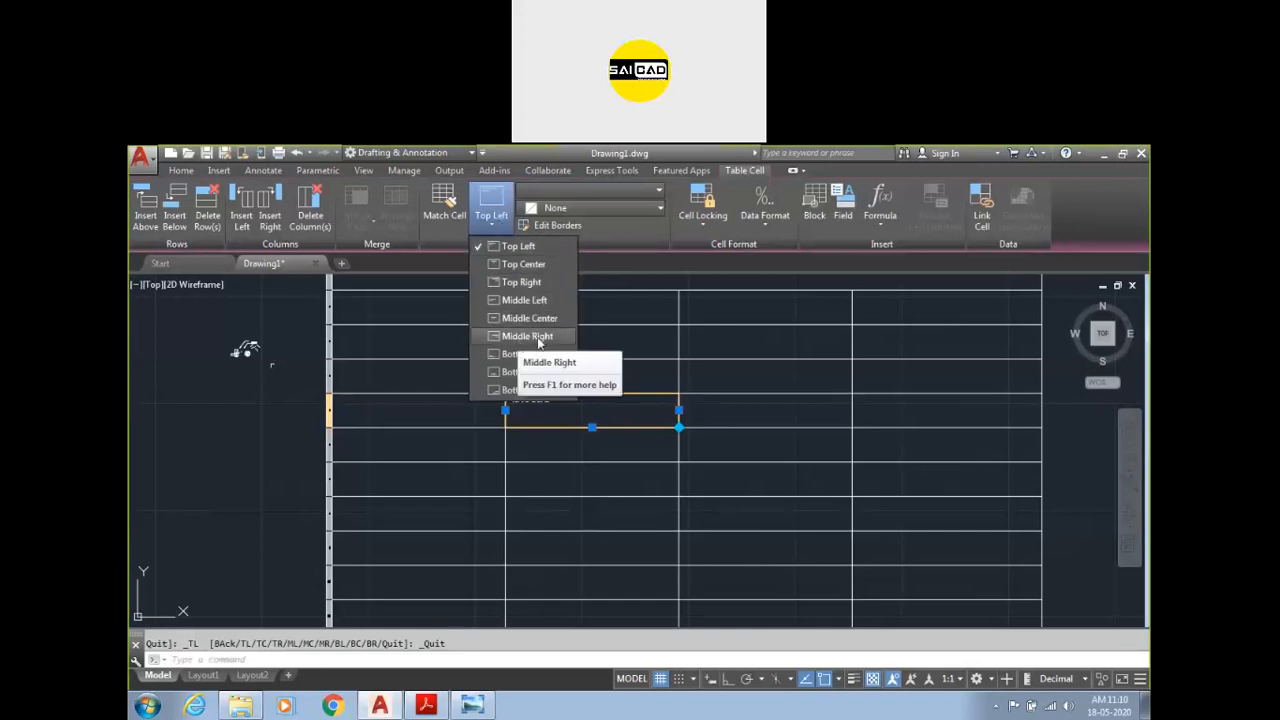
pyautogui.click(529, 318)
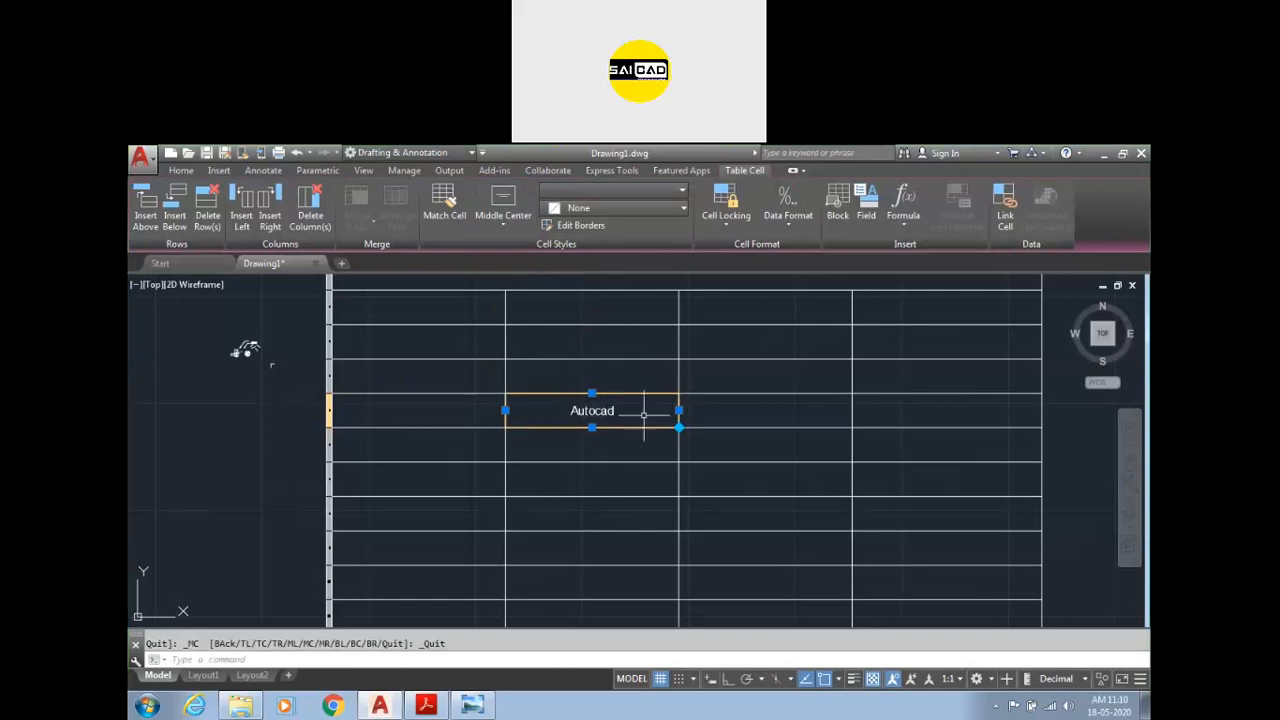
# Step: Switch the "Autocad" cell's alignment to Middle Left, then restore Middle Center
pyautogui.click(507, 216)
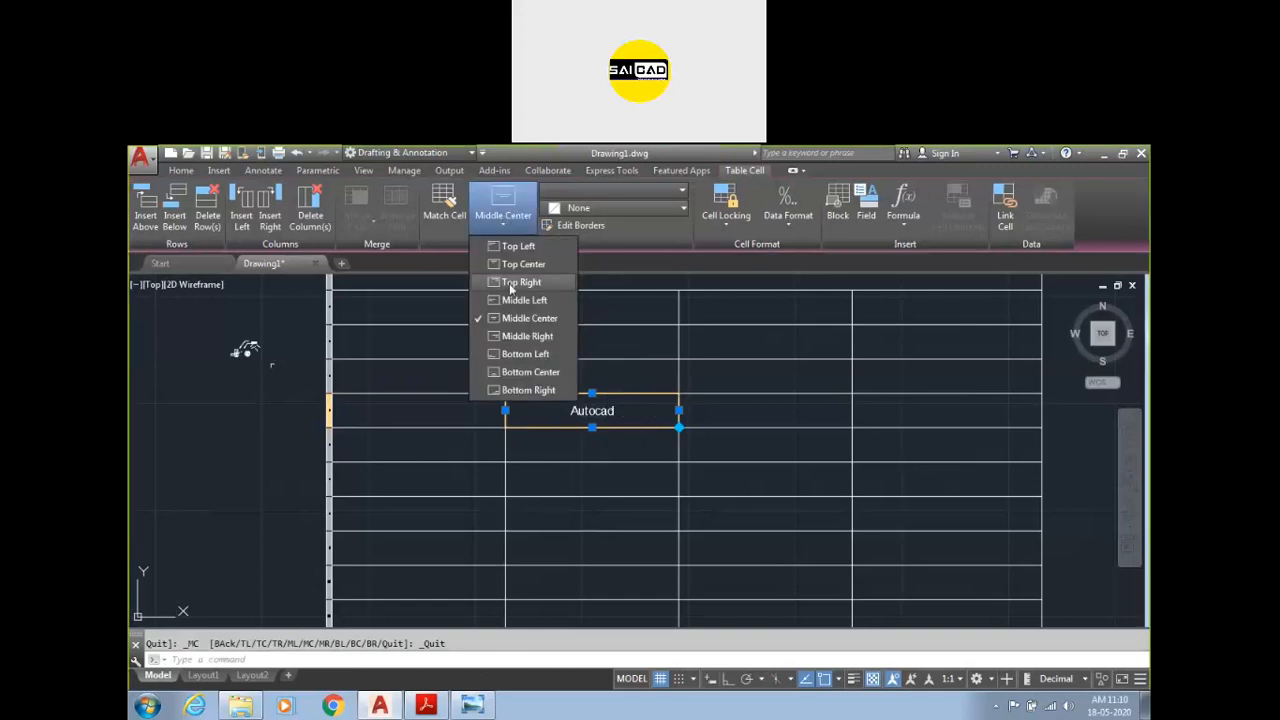
pyautogui.click(513, 298)
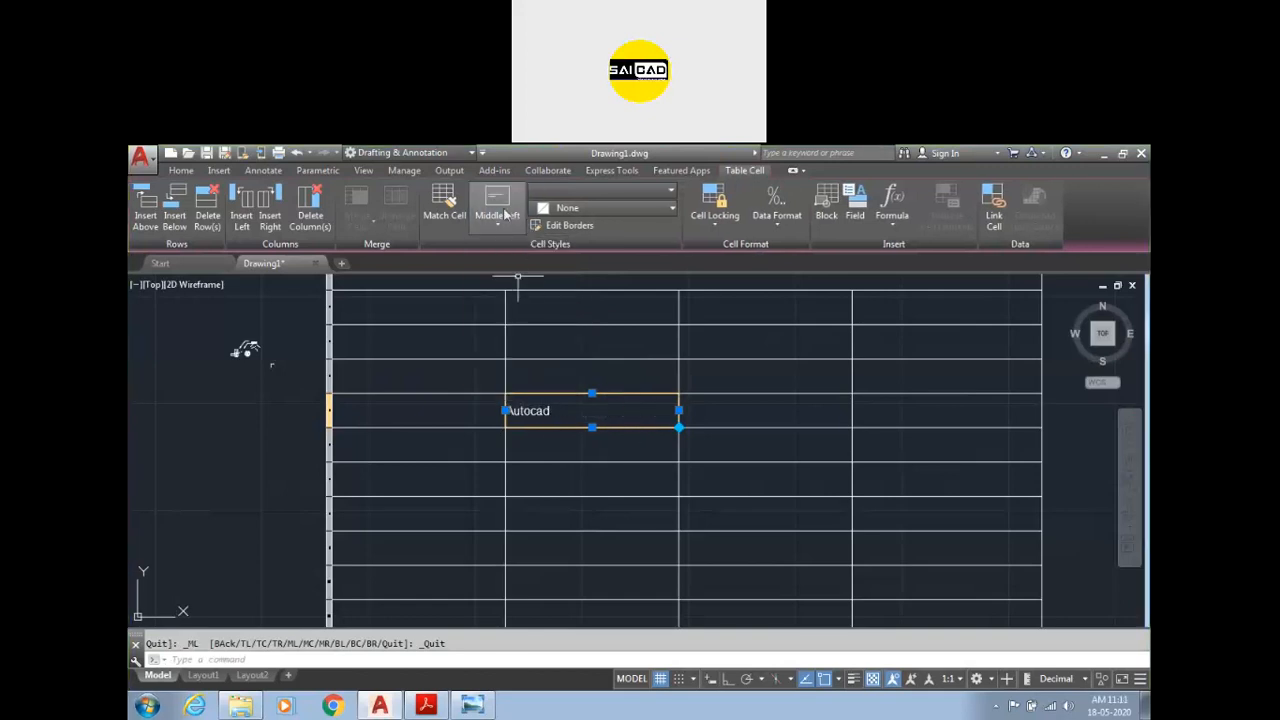
pyautogui.click(506, 215)
pyautogui.click(522, 317)
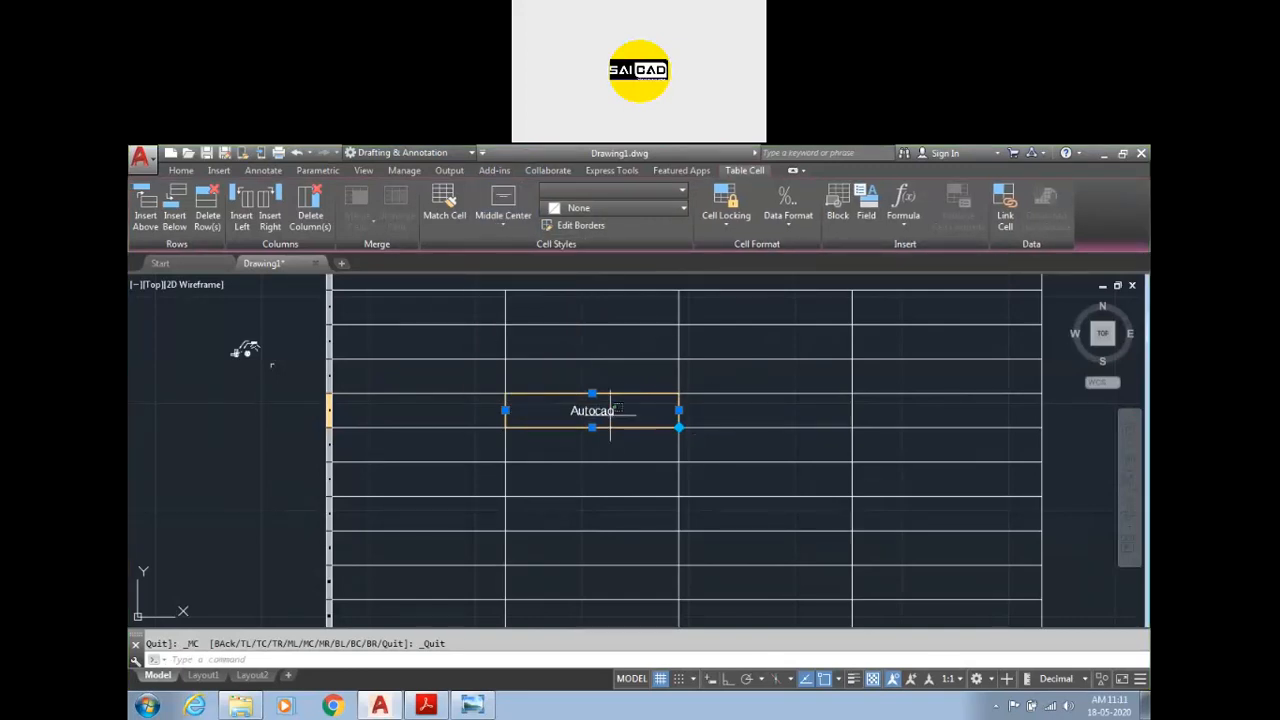
# Step: Try to apply a red background mask to the "Autocad" text, then reopen the cell's text to check it
pyautogui.doubleClick(541, 415)
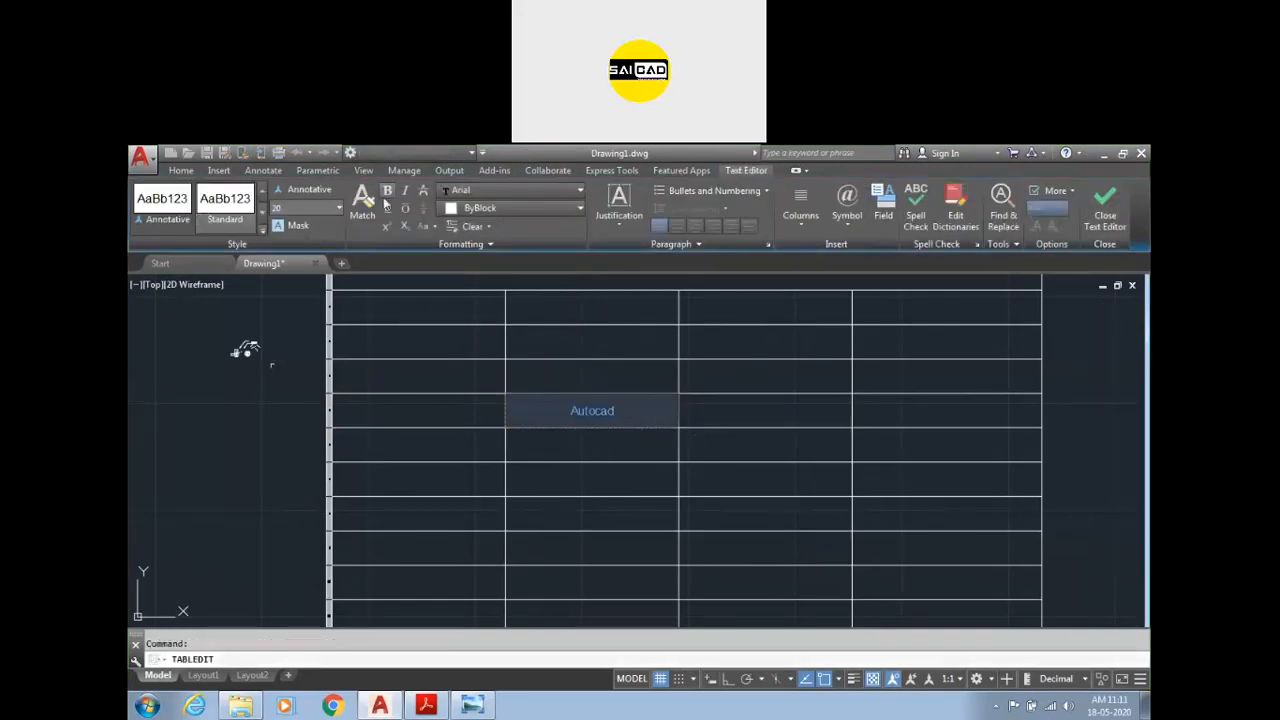
pyautogui.click(292, 225)
pyautogui.click(724, 392)
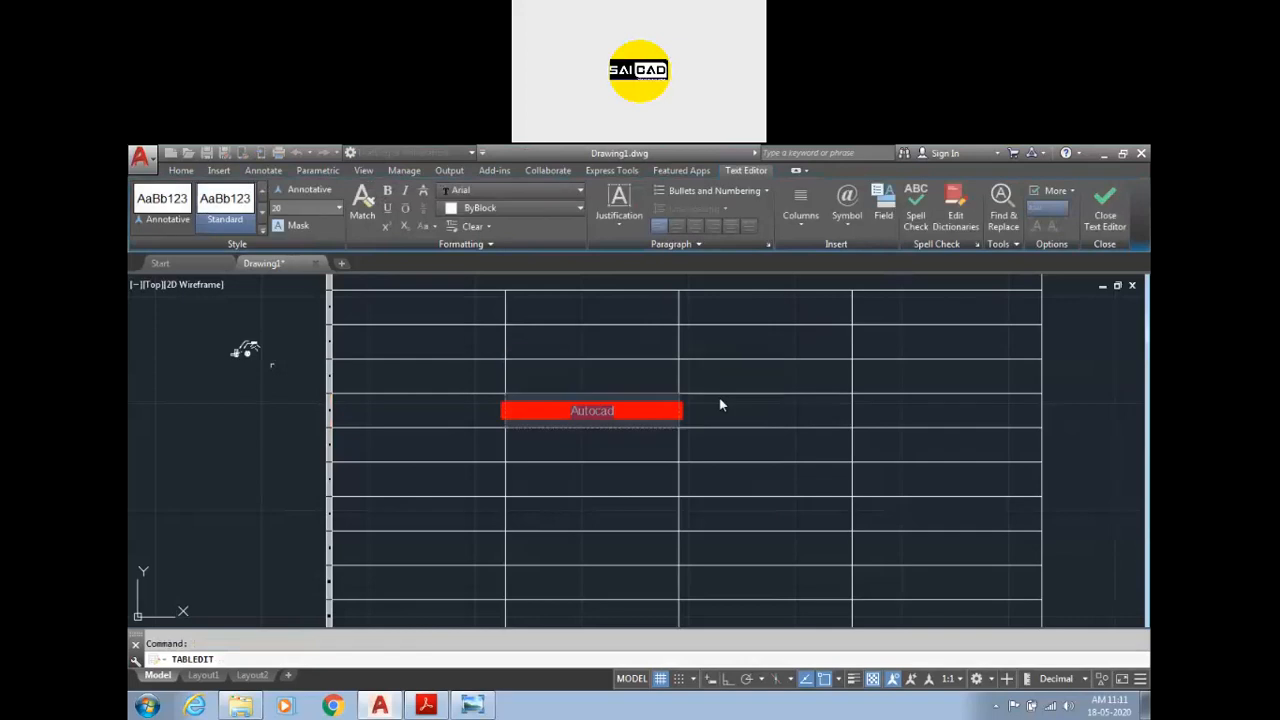
pyautogui.click(715, 422)
pyautogui.doubleClick(653, 412)
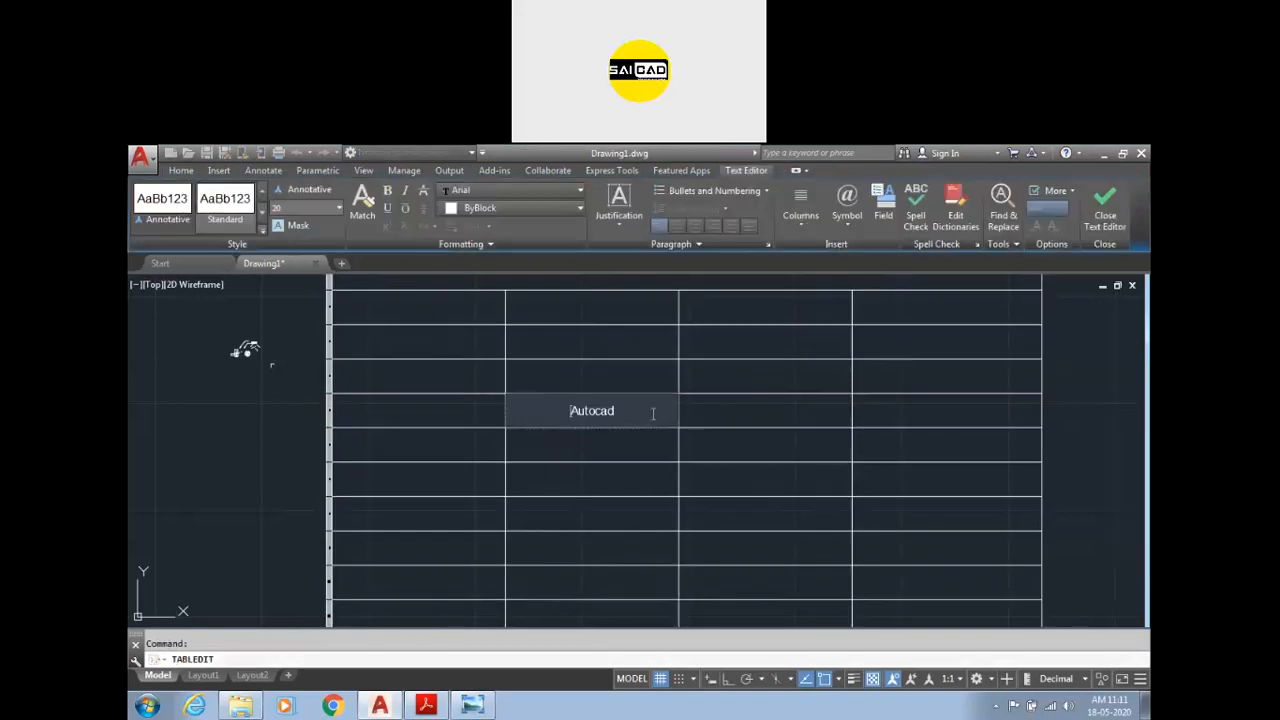
pyautogui.click(724, 410)
# Step: Fill the background of the "Autocad" cell with Red and deselect the cell
pyautogui.click(657, 408)
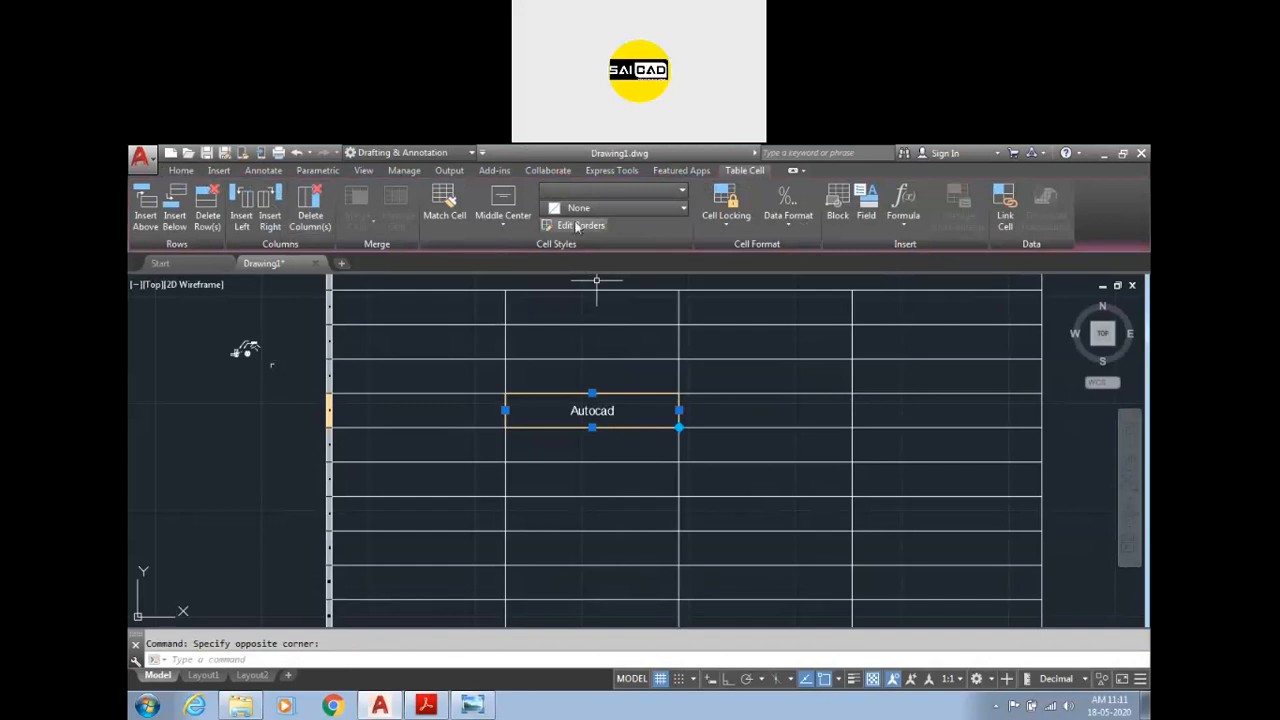
pyautogui.click(599, 190)
pyautogui.click(599, 190)
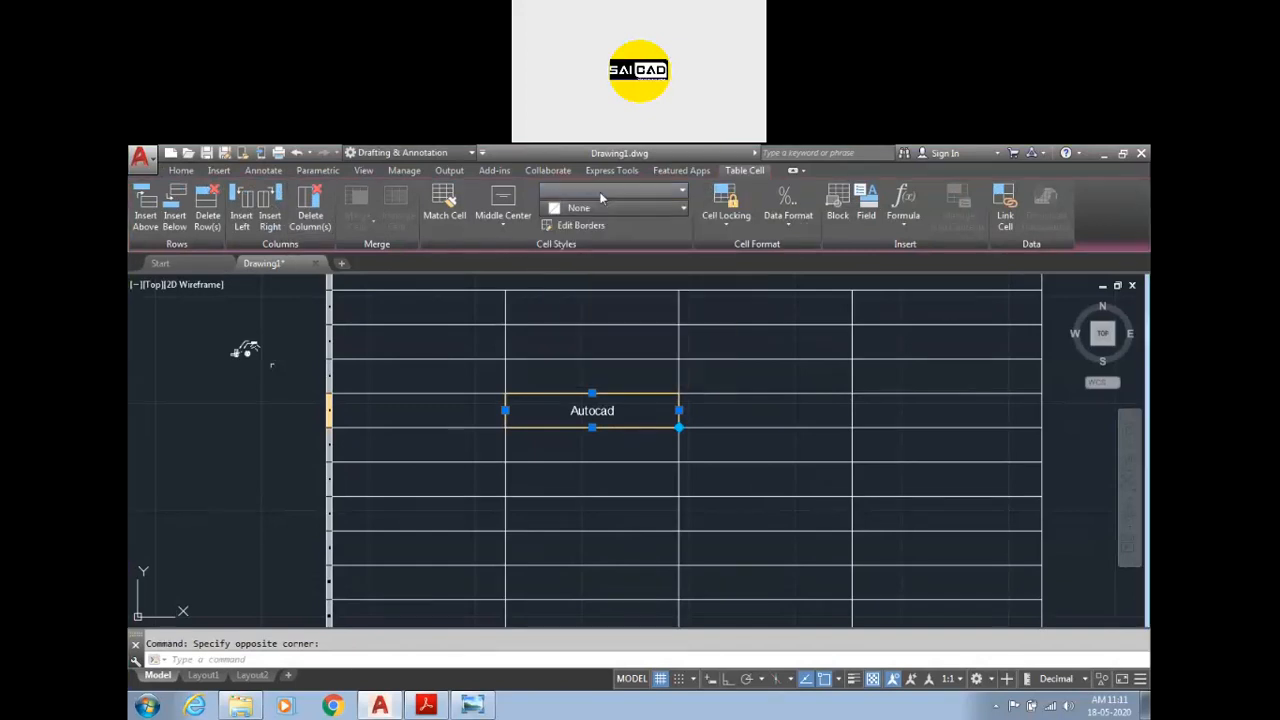
pyautogui.click(601, 208)
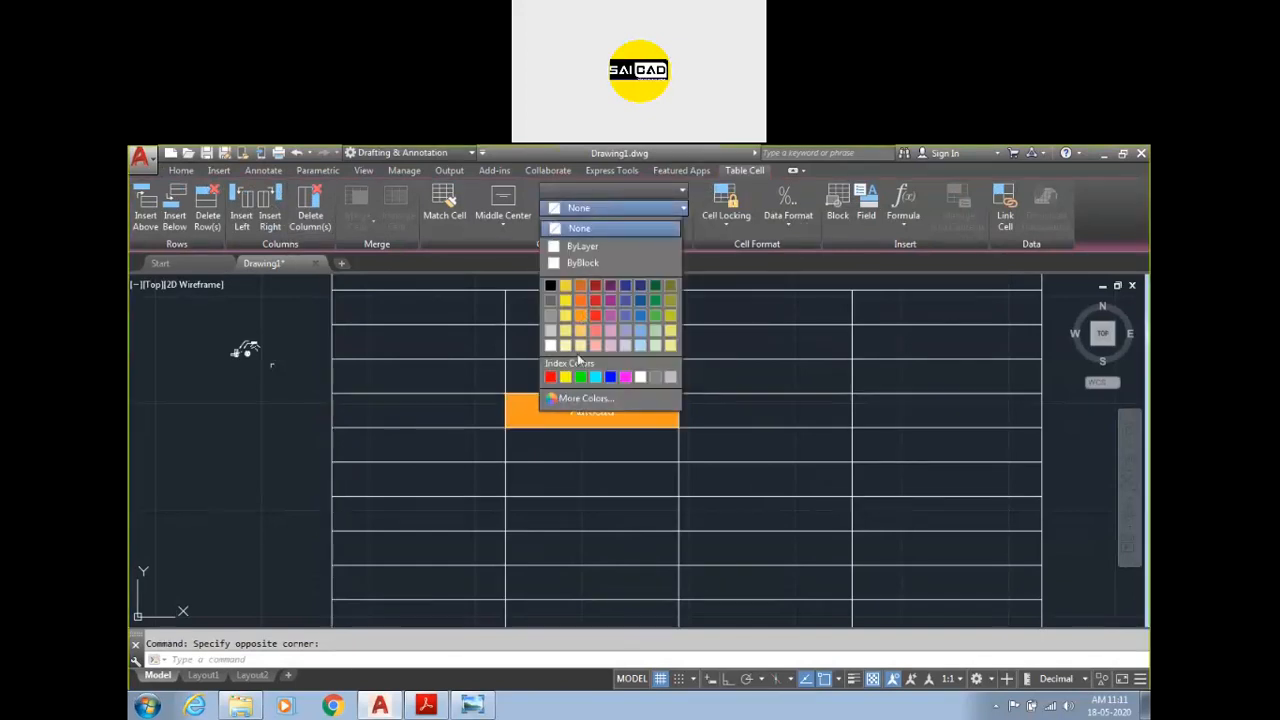
pyautogui.click(550, 376)
pyautogui.press('Escape')
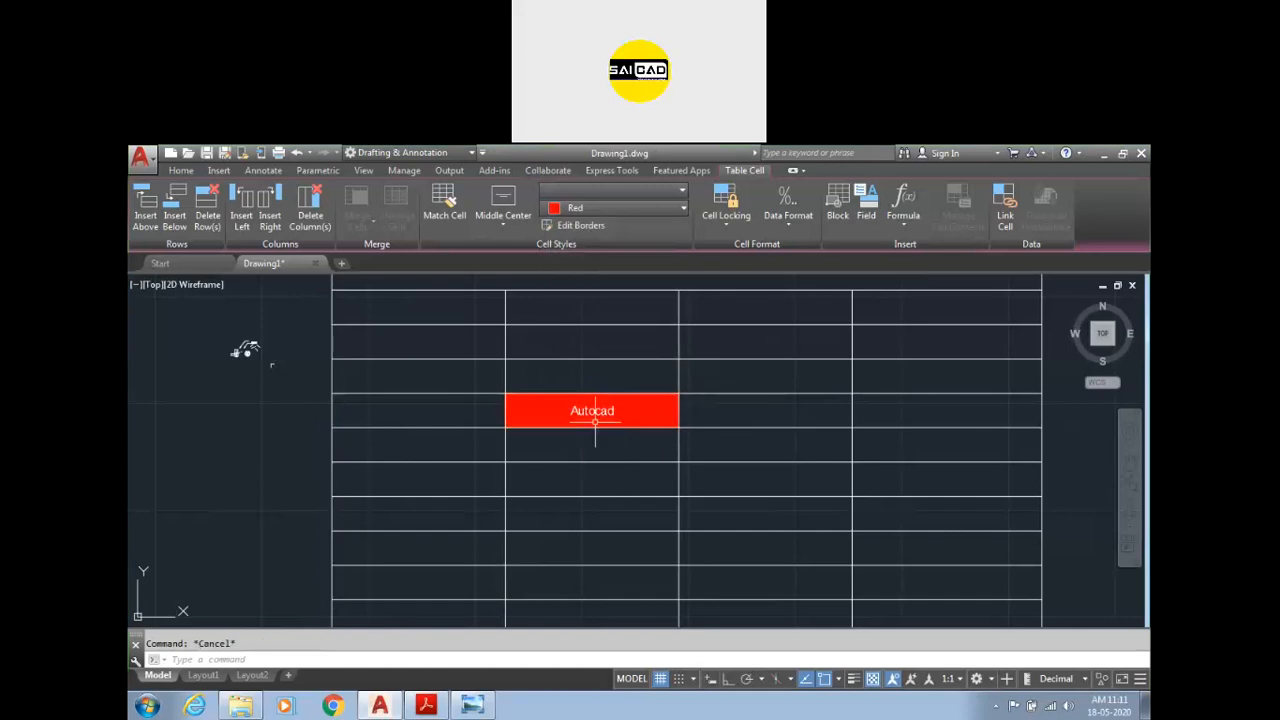
# Step: Enter "Solidworks" in bold Yellow text in the cell two rows below and one column right of the "Autocad" cell
pyautogui.doubleClick(803, 468)
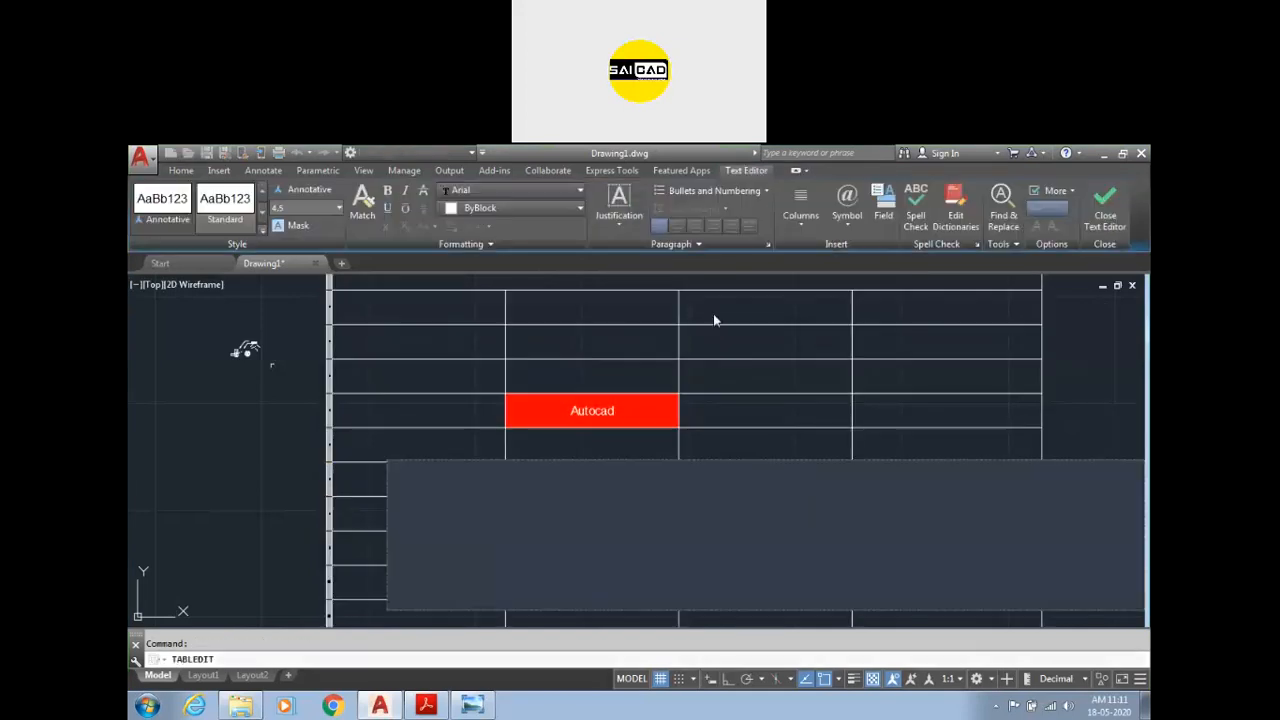
pyautogui.write('Solidworks')
pyautogui.click(390, 194)
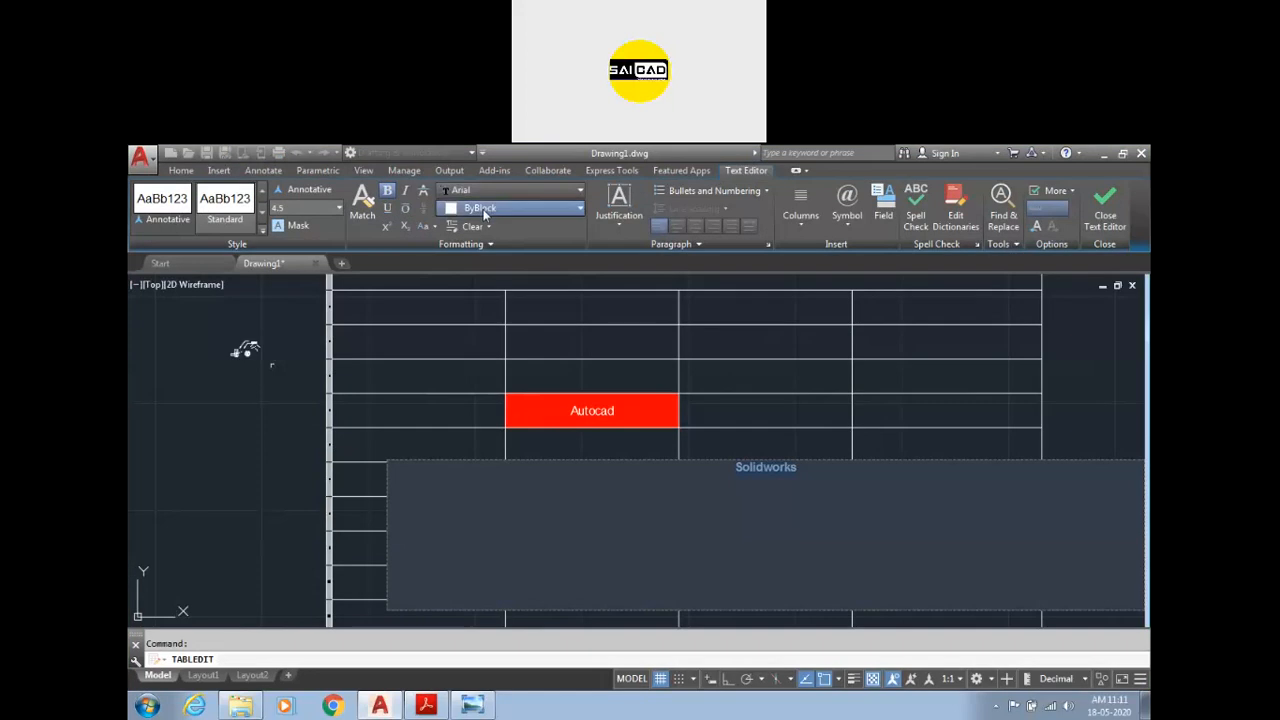
pyautogui.click(488, 211)
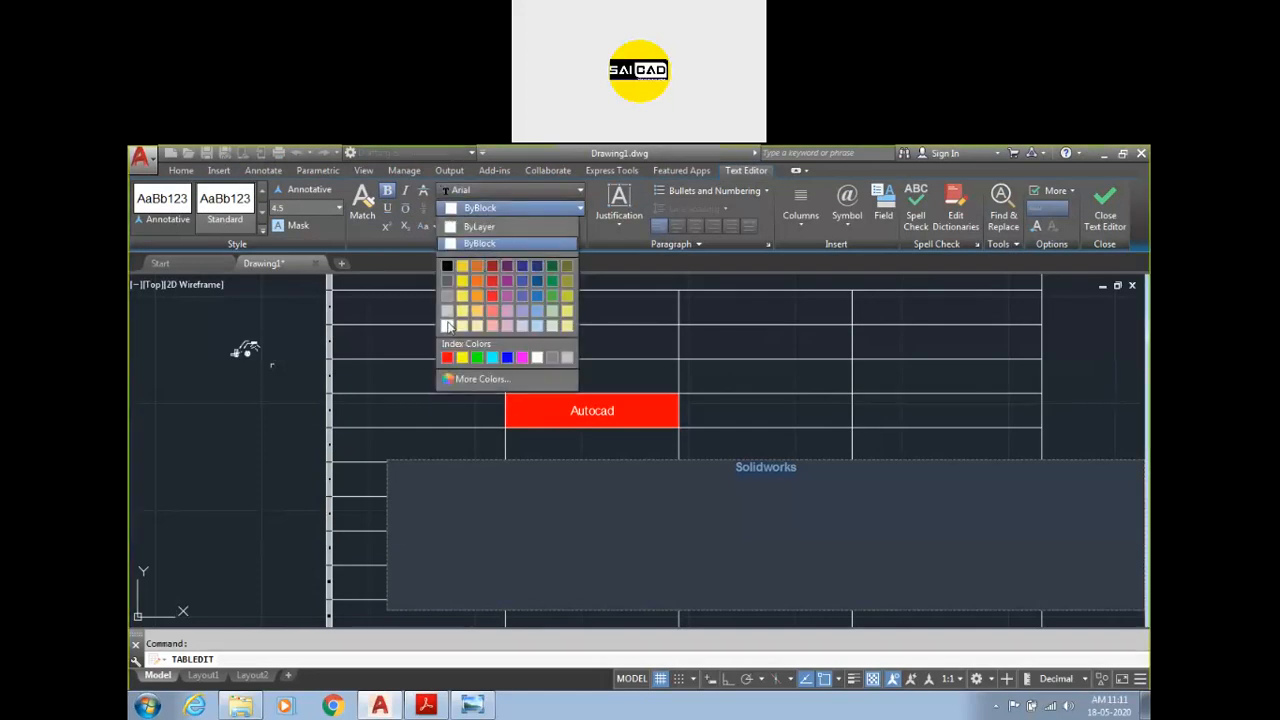
pyautogui.click(463, 358)
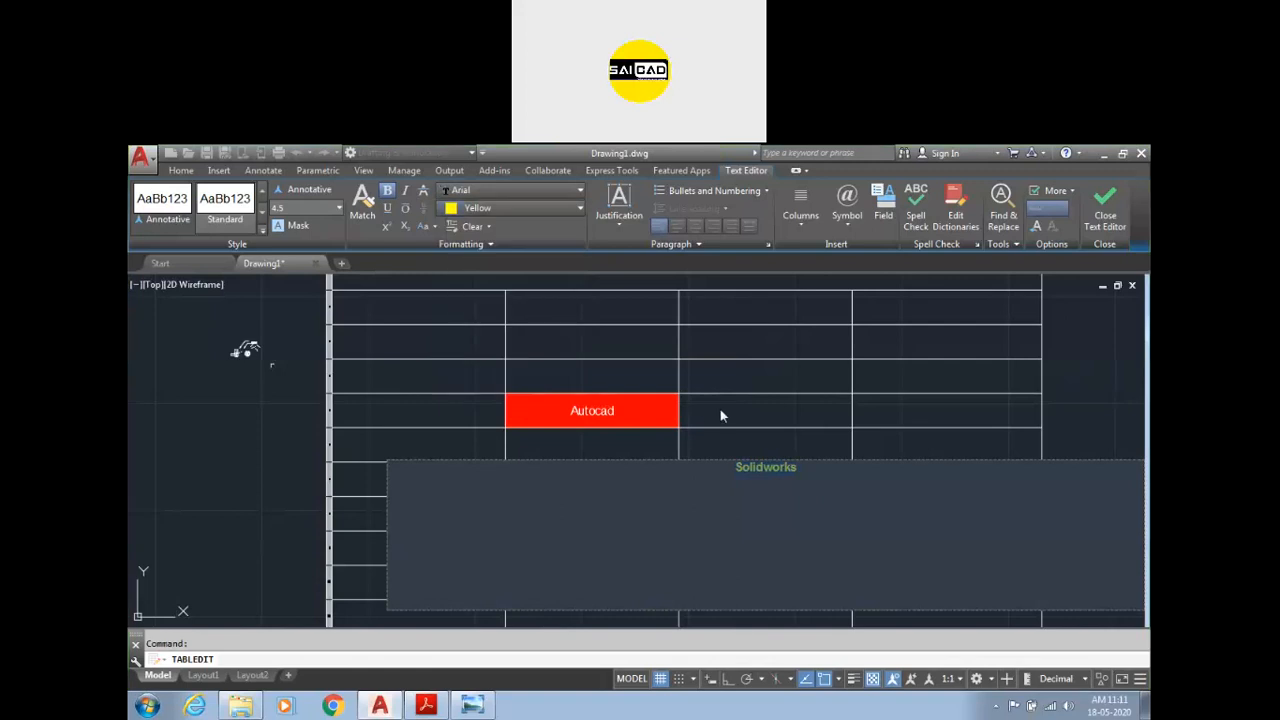
pyautogui.click(722, 410)
# Step: Fill the background of the "Solidworks" cell with Red, then undo both the fill and the text entry
pyautogui.click(761, 489)
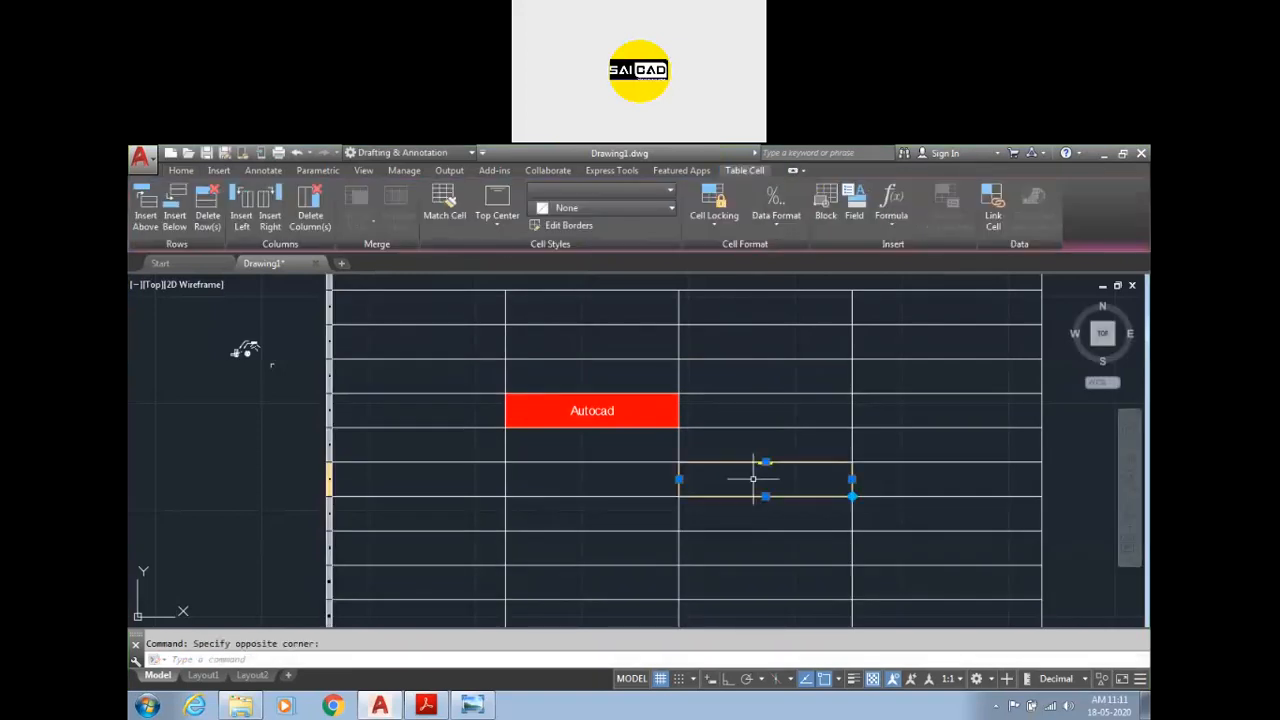
pyautogui.click(566, 210)
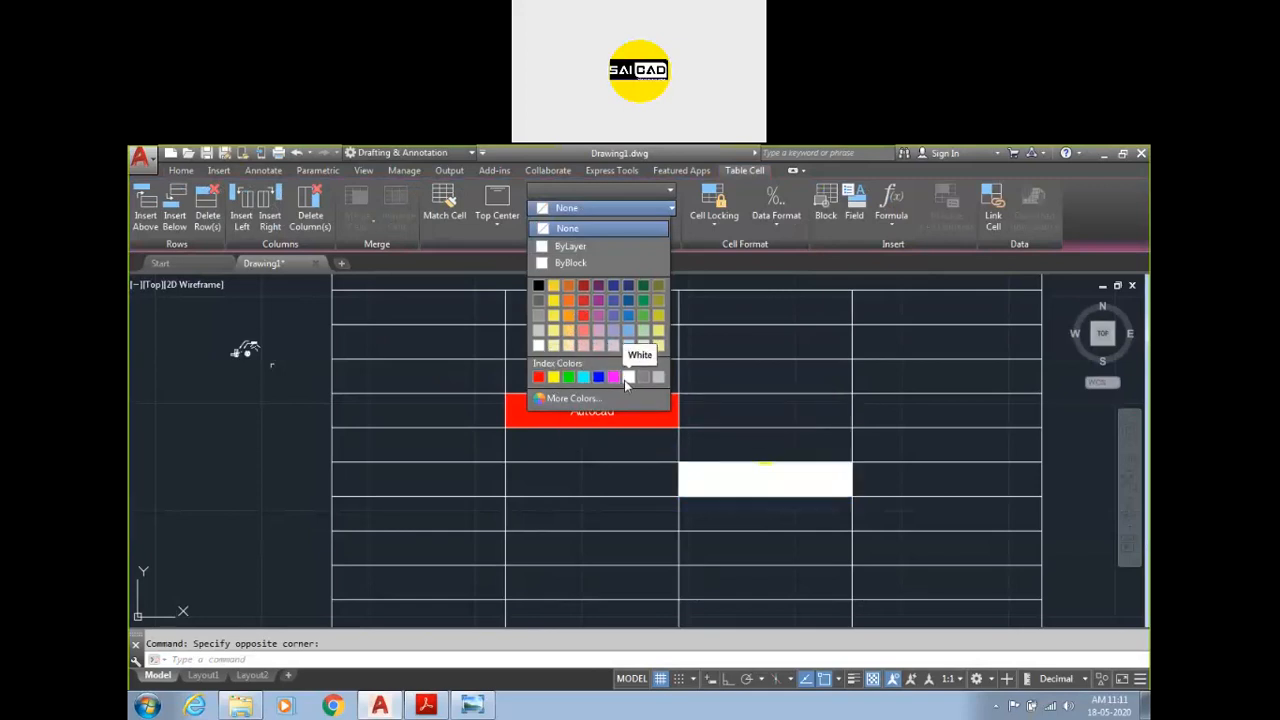
pyautogui.click(538, 377)
pyautogui.press('Escape')
pyautogui.scroll(5, 763, 487)
pyautogui.scroll(-2, 763, 487)
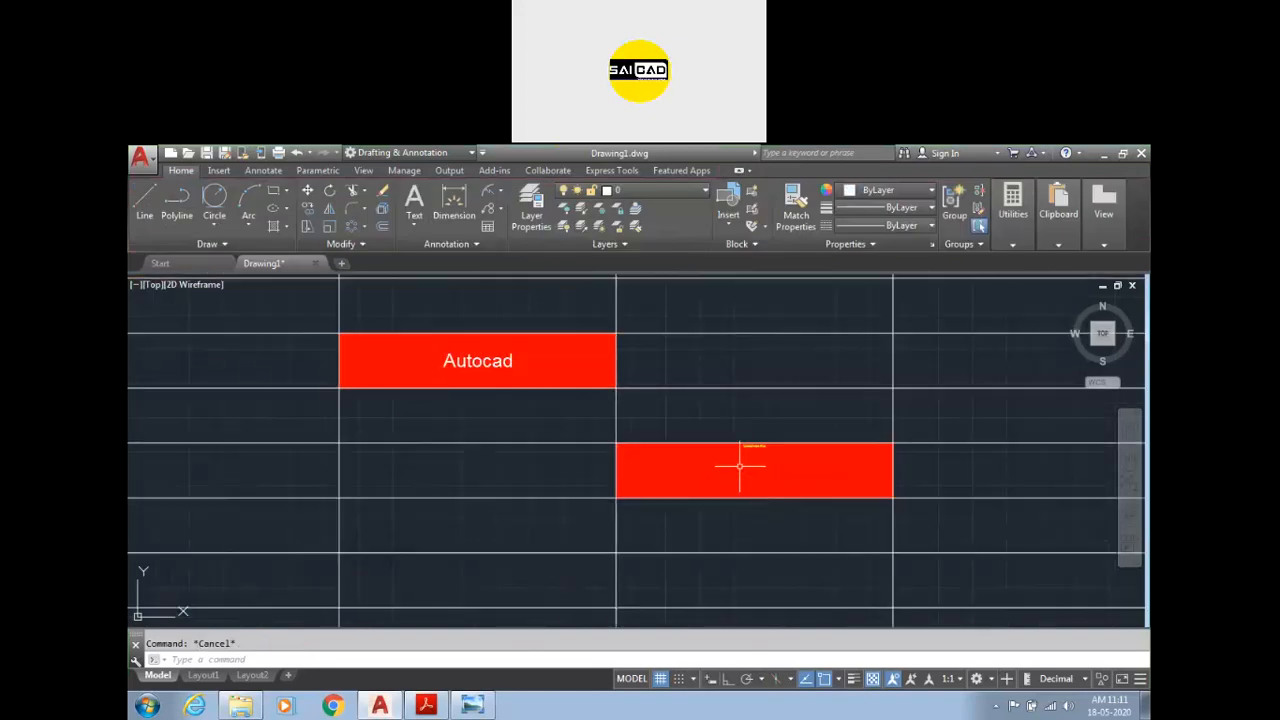
pyautogui.hotkey('ctrl', 'z')
pyautogui.hotkey('ctrl', 'z')
# Step: Enter "Solidworks" with default formatting in the empty cell two rows below and one column right of "Autocad"
pyautogui.click(737, 477)
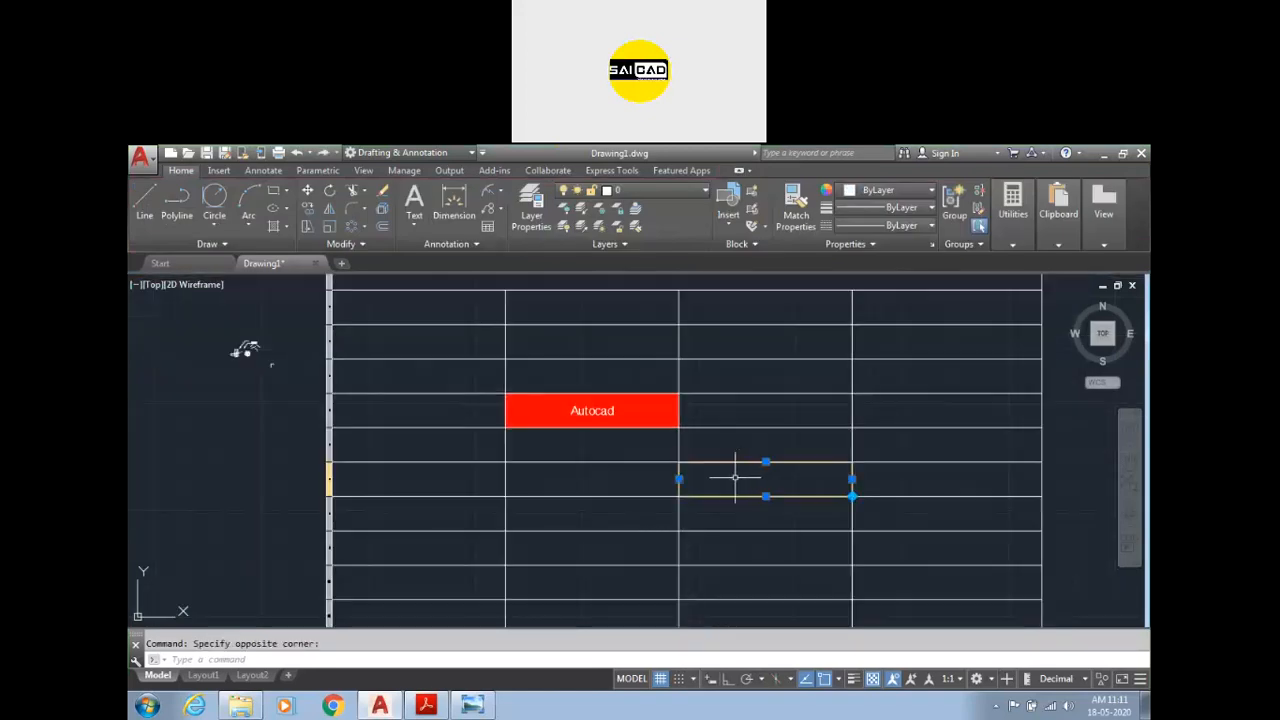
pyautogui.doubleClick(735, 477)
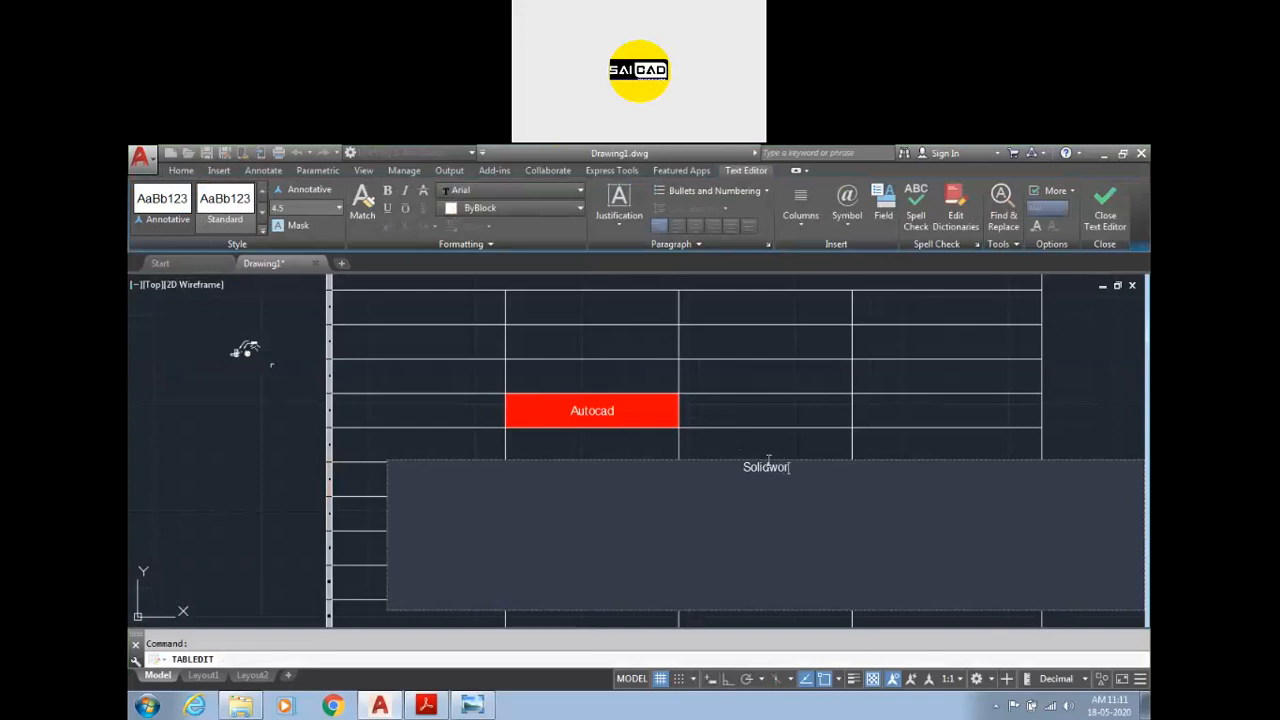
pyautogui.press('Return')
pyautogui.click(759, 443)
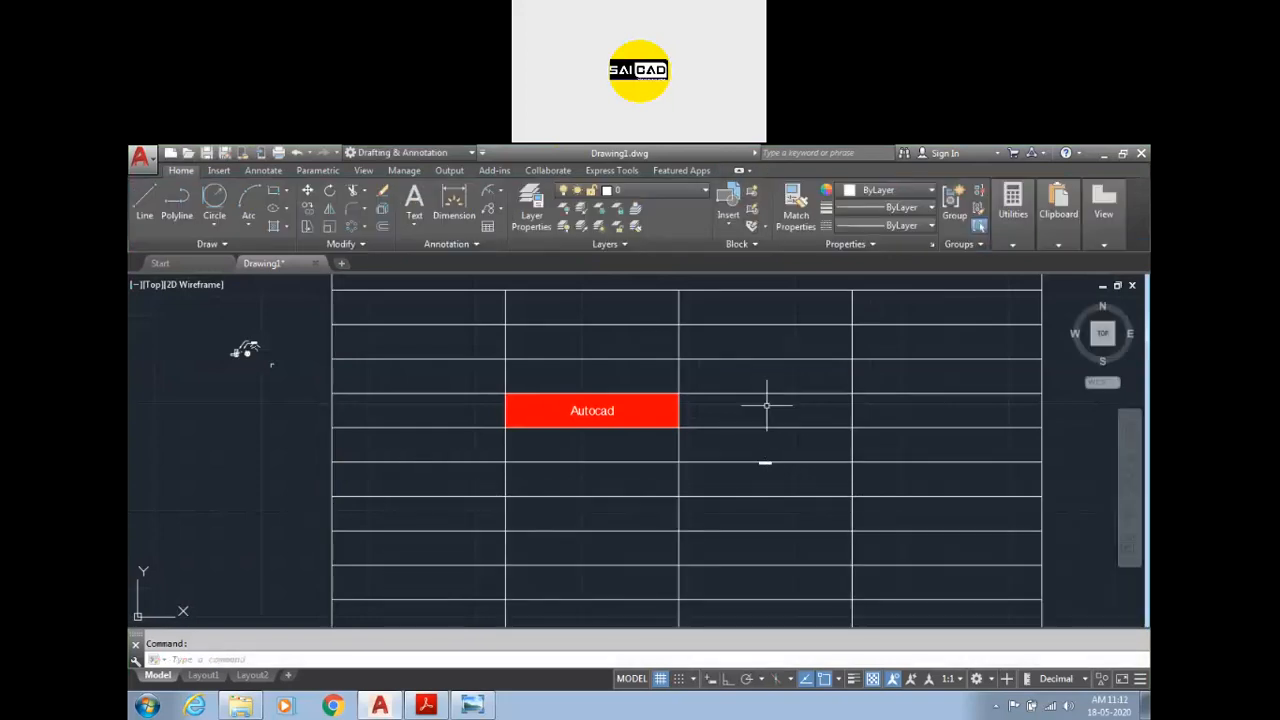
# Step: Start Match Cell using the "Solidworks" cell as the source of the cell properties
pyautogui.click(771, 480)
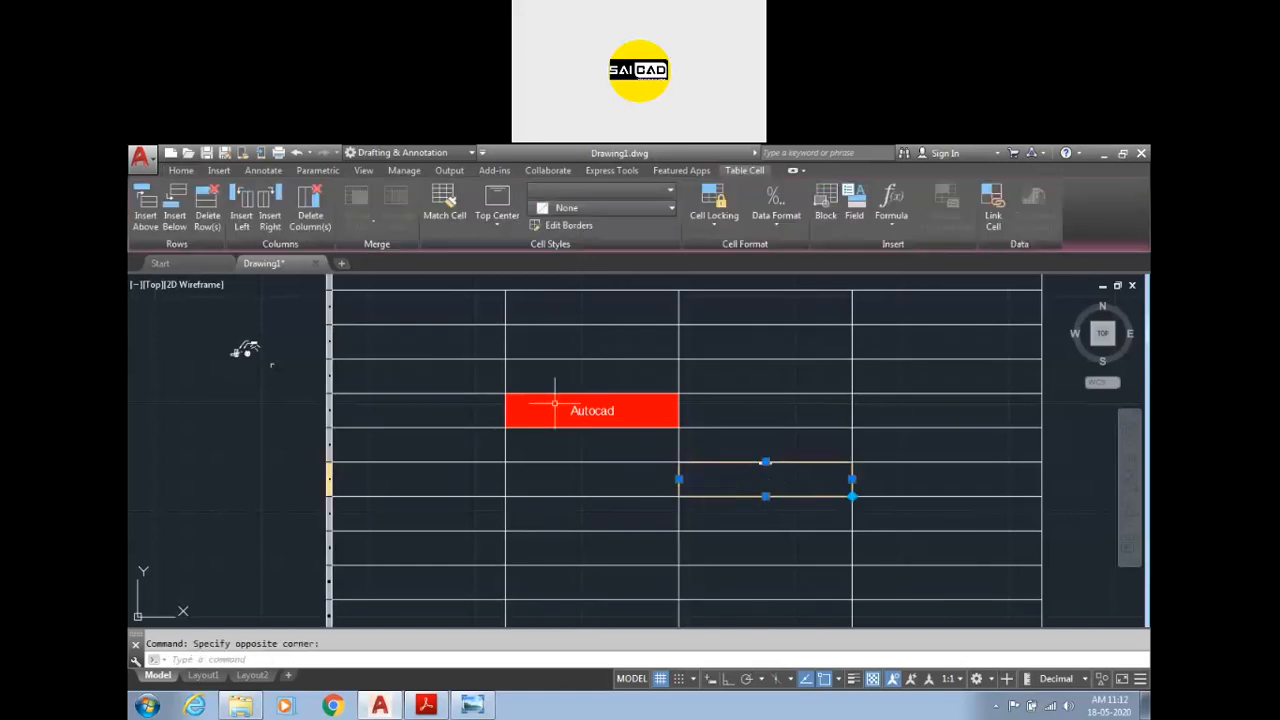
pyautogui.click(446, 208)
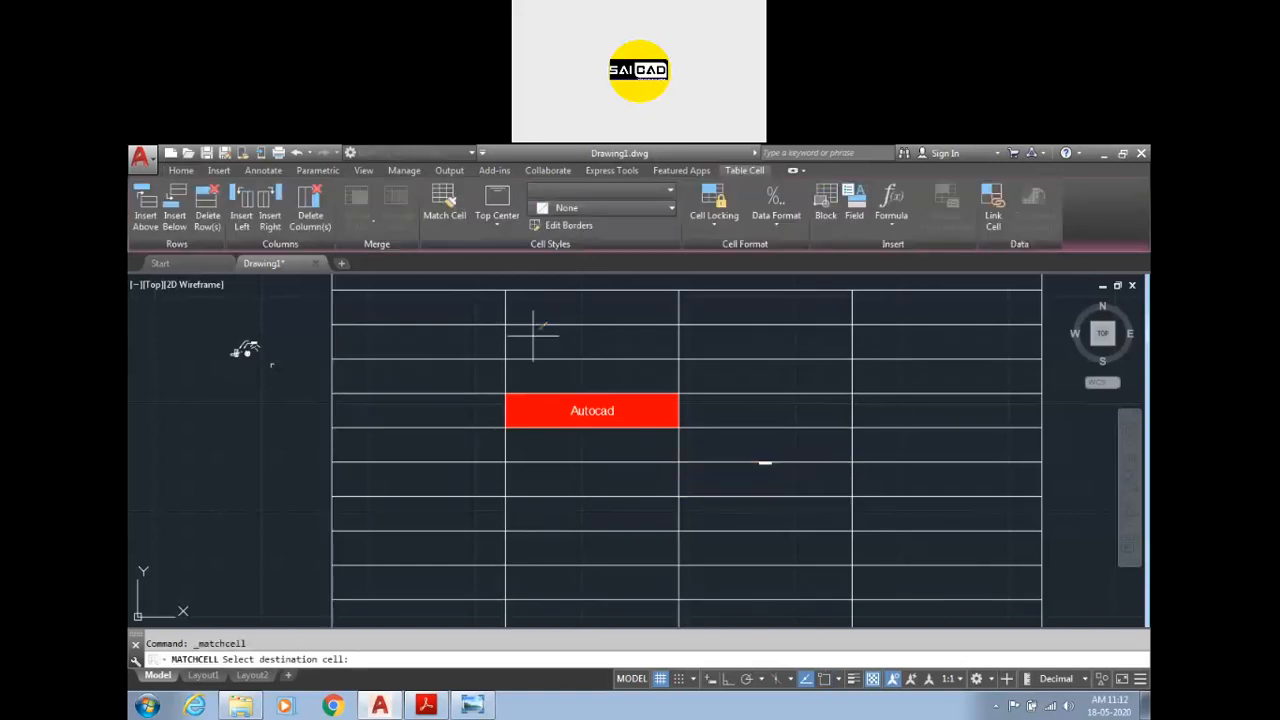
pyautogui.click(571, 412)
pyautogui.press('Escape')
pyautogui.hotkey('ctrl', 'z')
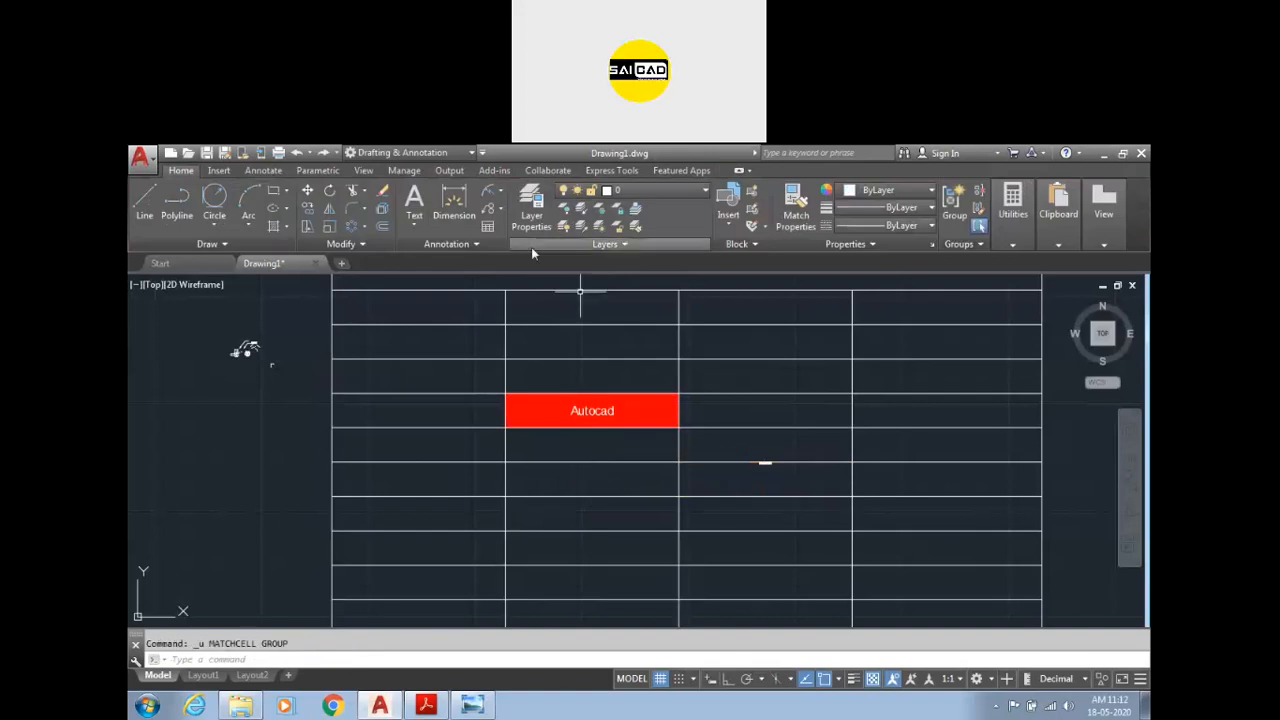
# Step: Copy the red fill and middle-center formatting of the Autocad cell to the Solidworks cell using Match Cell
pyautogui.click(550, 412)
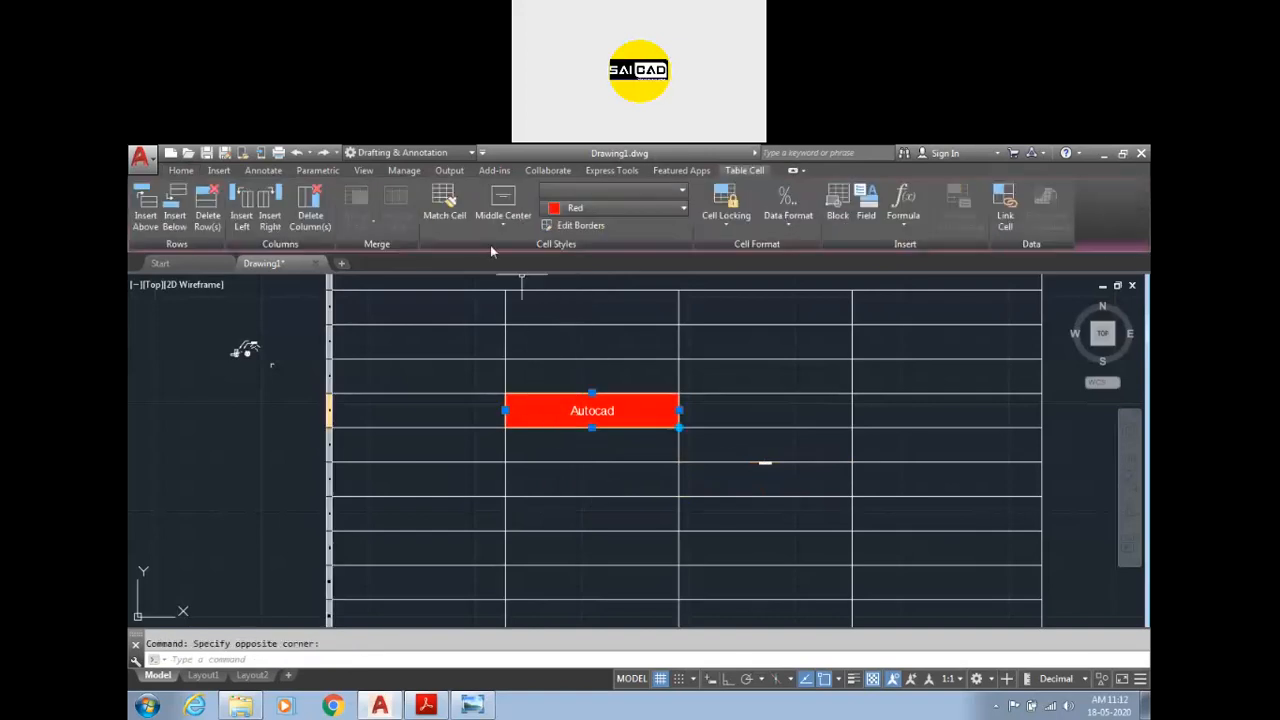
pyautogui.click(444, 208)
pyautogui.click(744, 477)
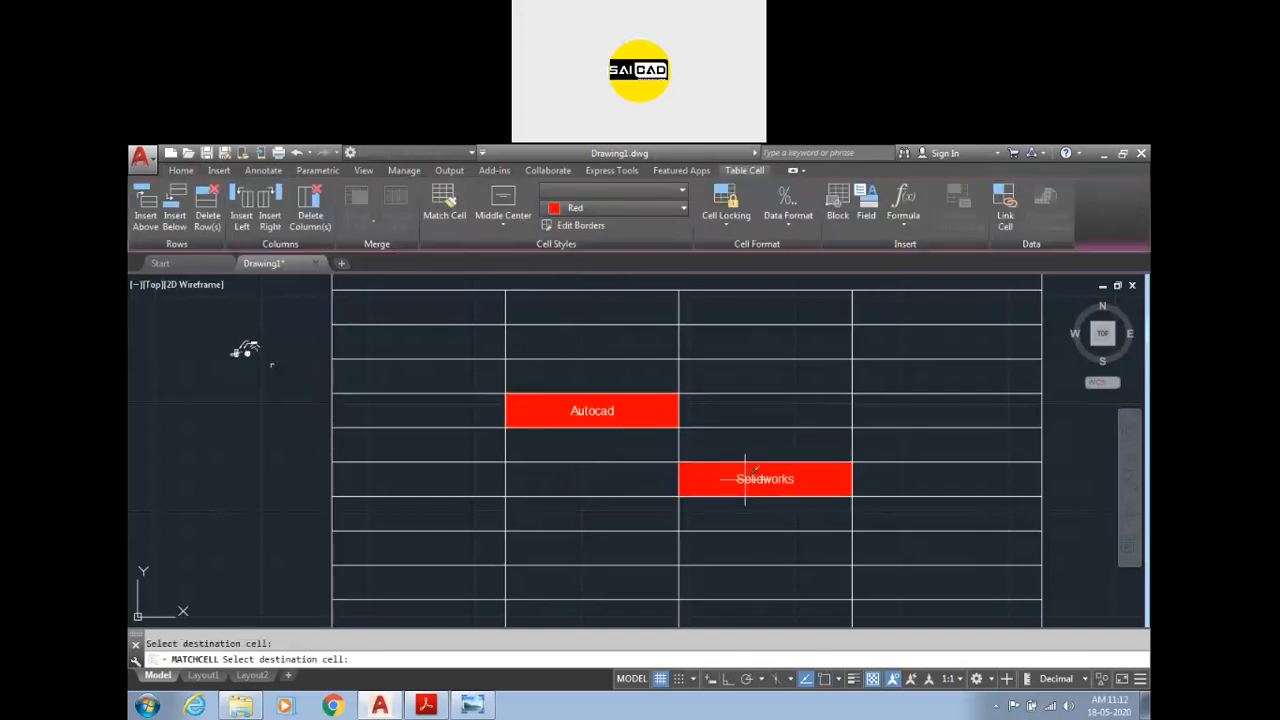
pyautogui.press('Escape')
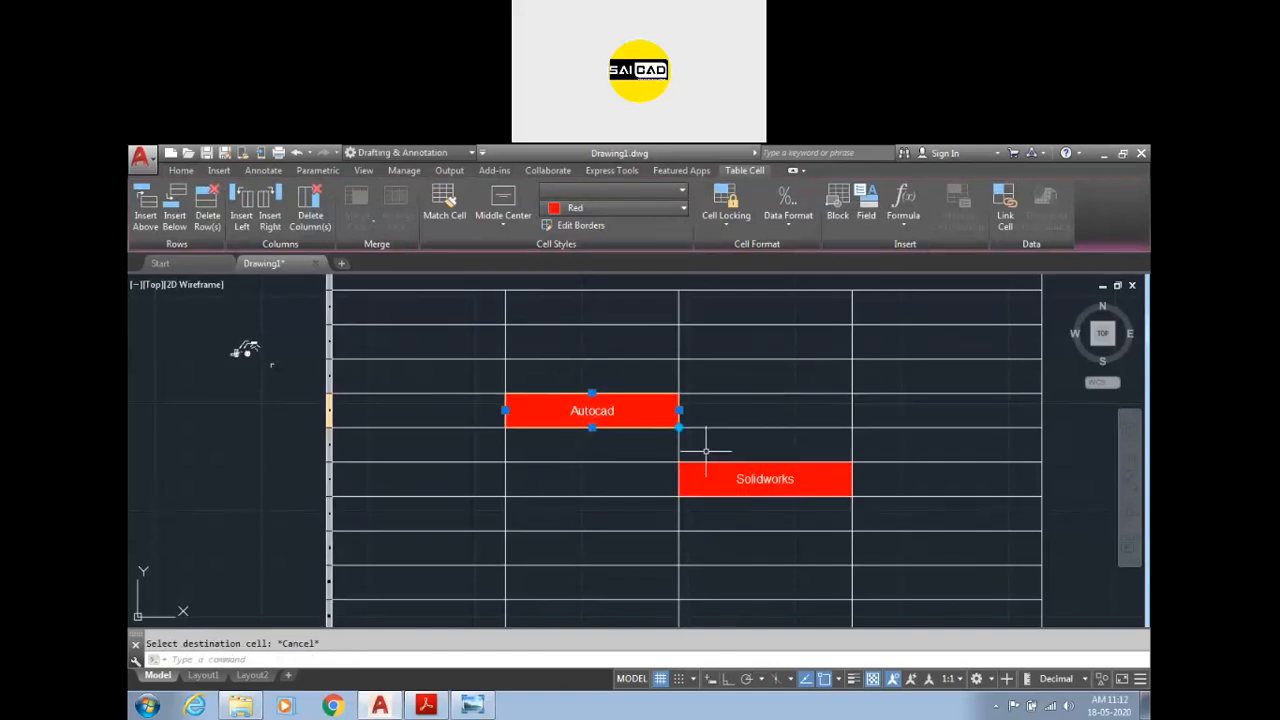
# Step: Enter the text "adsad" in the empty table cell directly beside the Autocad cell
pyautogui.click(811, 399)
pyautogui.write('adsad')
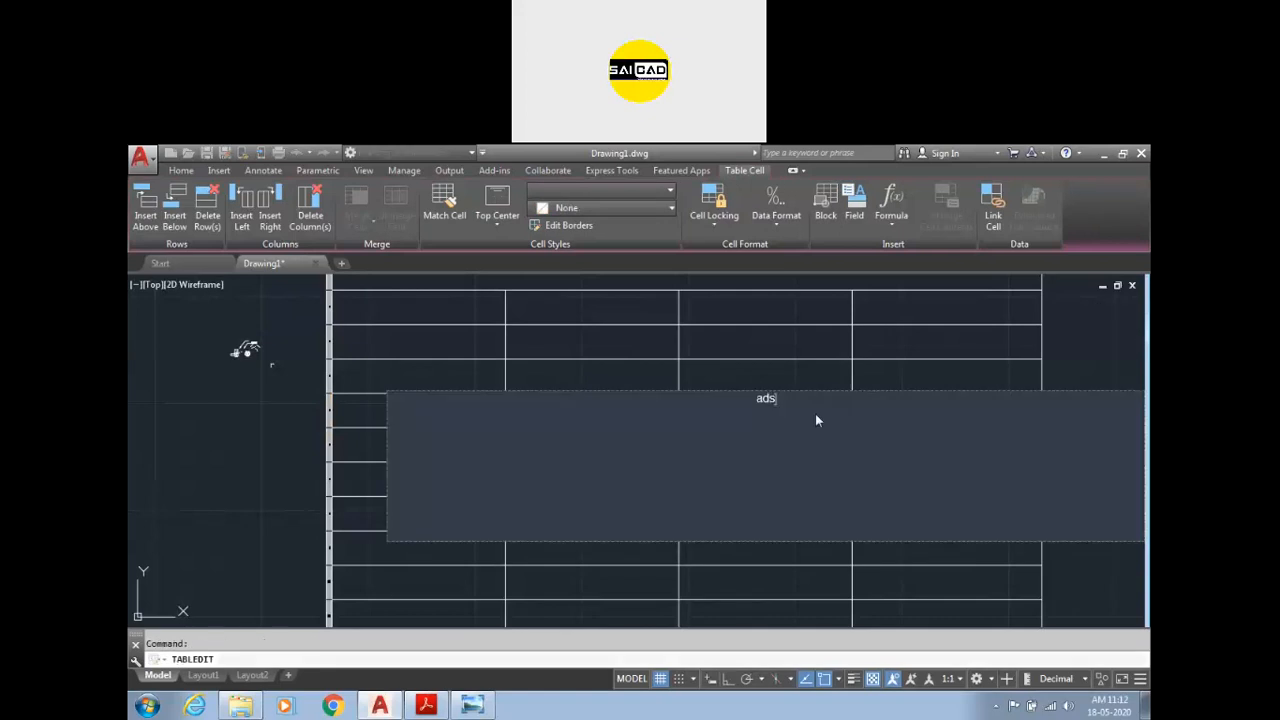
pyautogui.click(878, 372)
# Step: Apply the Autocad cell's formatting to the adsad cell with Match Cell, and end the command
pyautogui.click(644, 408)
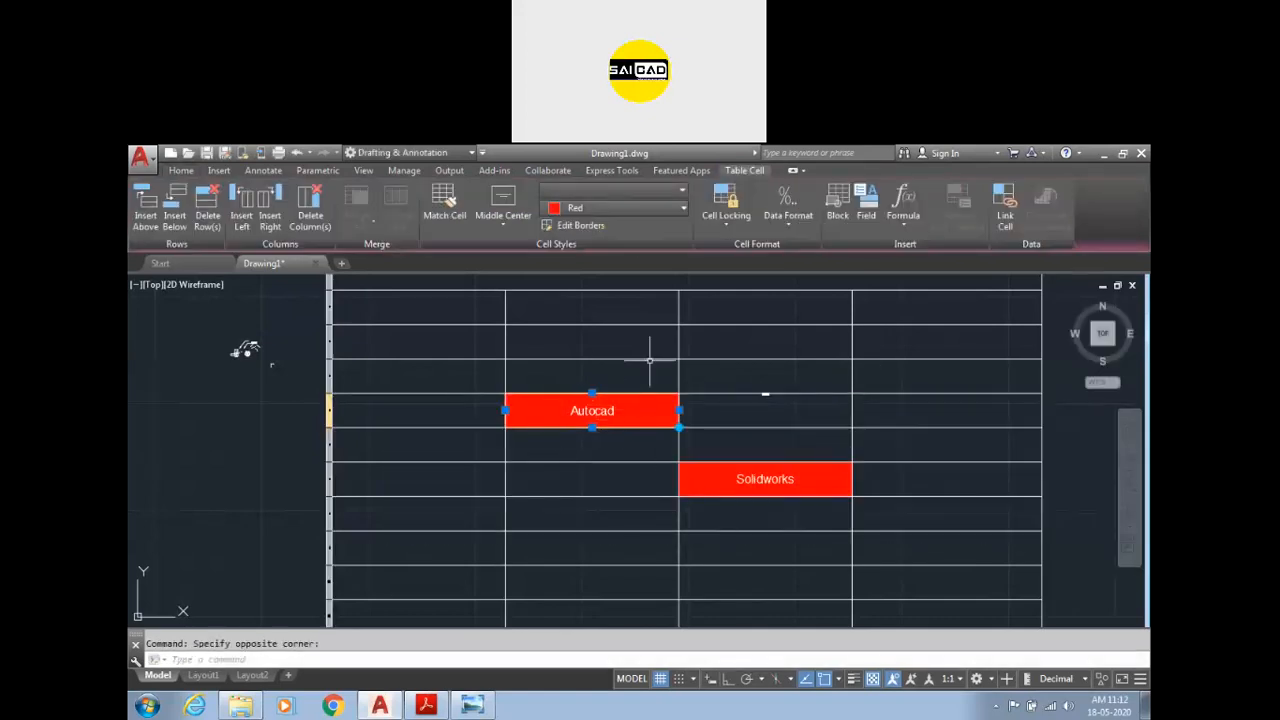
pyautogui.click(432, 203)
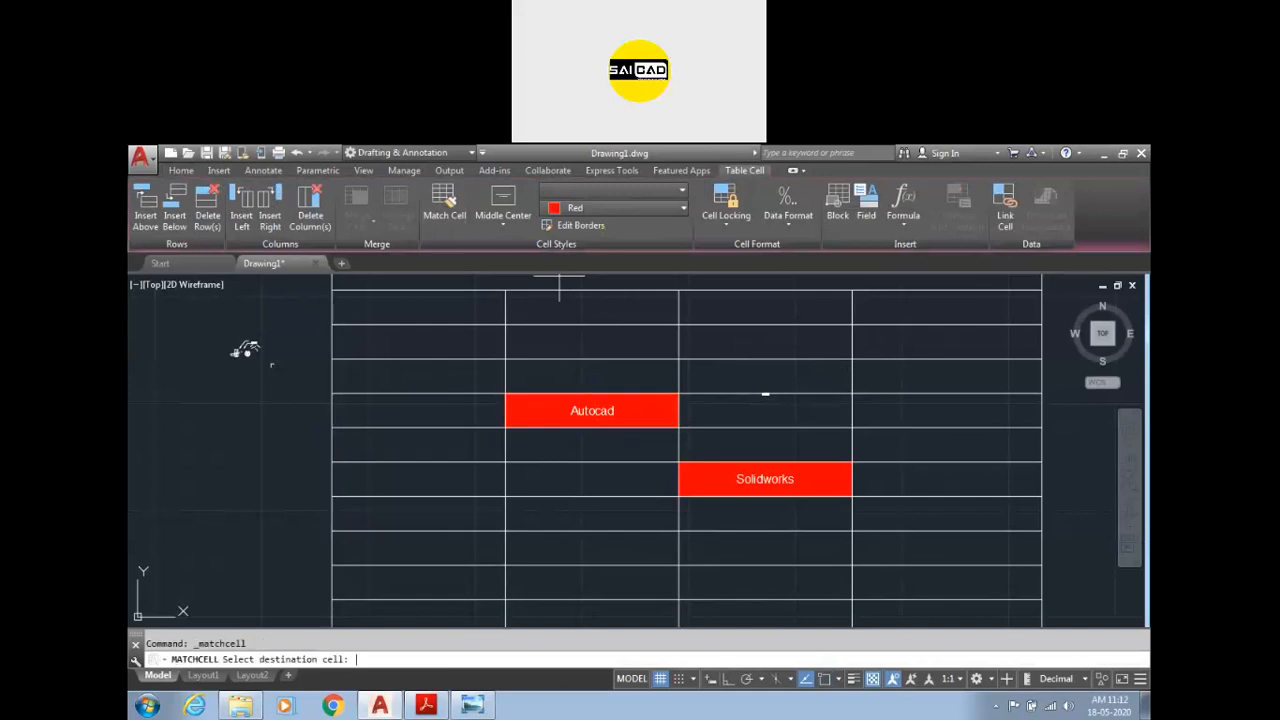
pyautogui.click(750, 410)
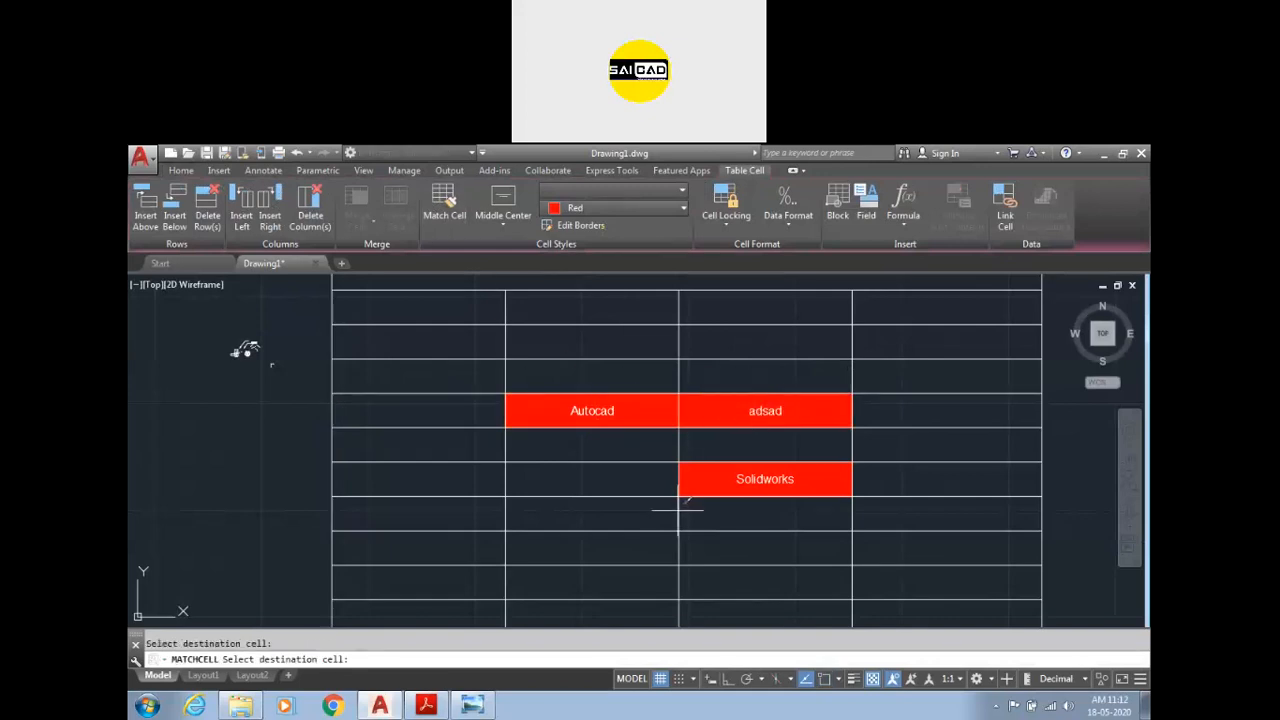
pyautogui.press('Escape')
pyautogui.press('Escape')
pyautogui.scroll(-4, 662, 480)
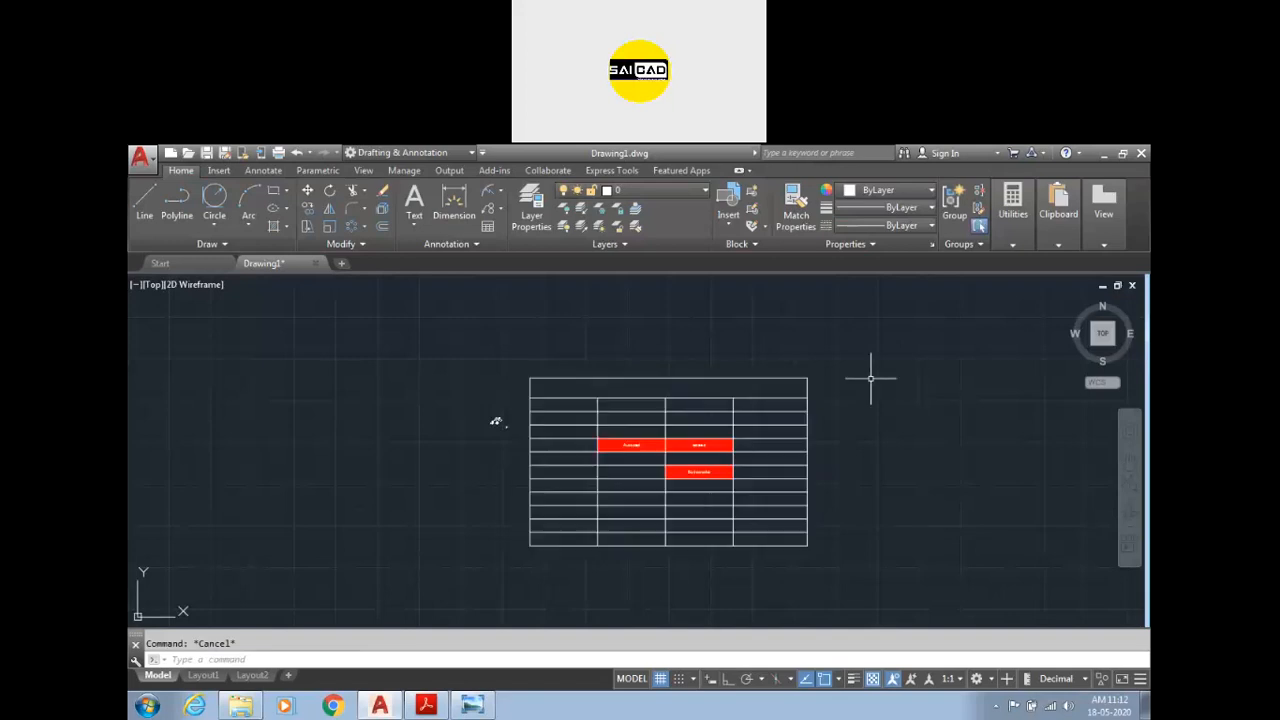
pyautogui.click(846, 389)
pyautogui.click(737, 491)
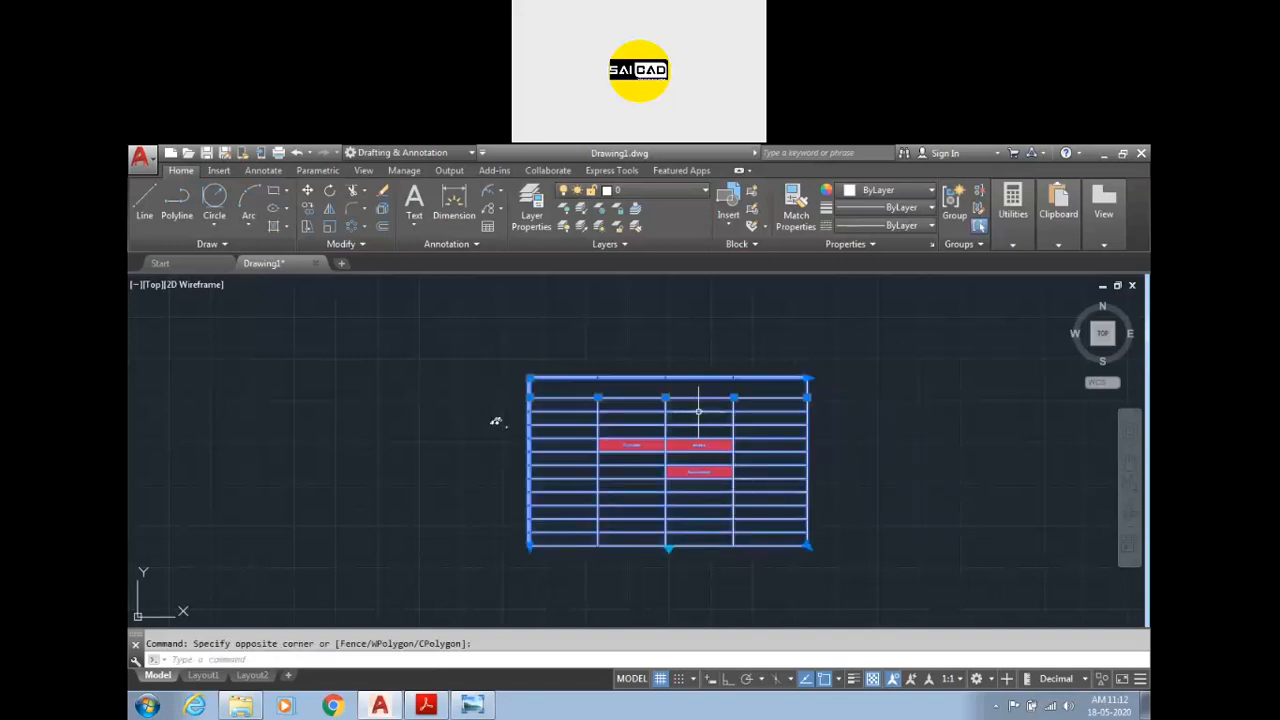
pyautogui.scroll(-6, 655, 402)
pyautogui.scroll(4, 655, 402)
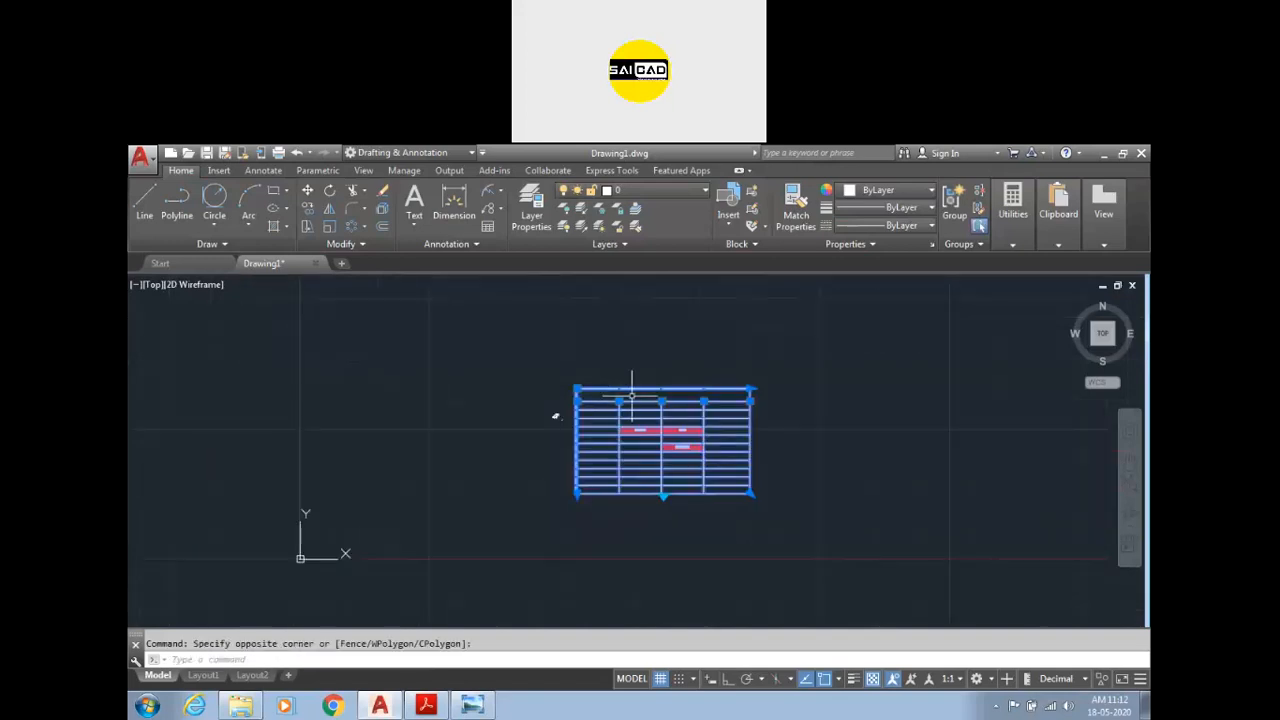
pyautogui.press('Escape')
pyautogui.scroll(4, 709, 457)
pyautogui.scroll(-4, 632, 440)
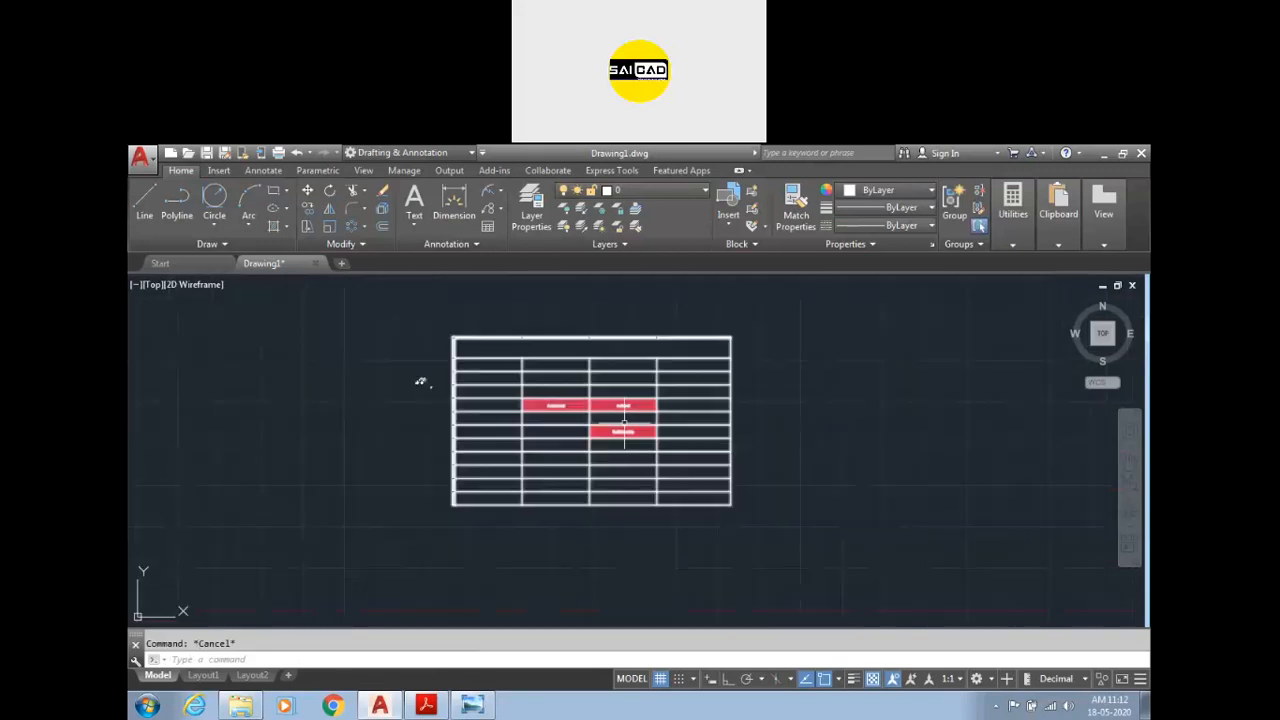
pyautogui.click(613, 385)
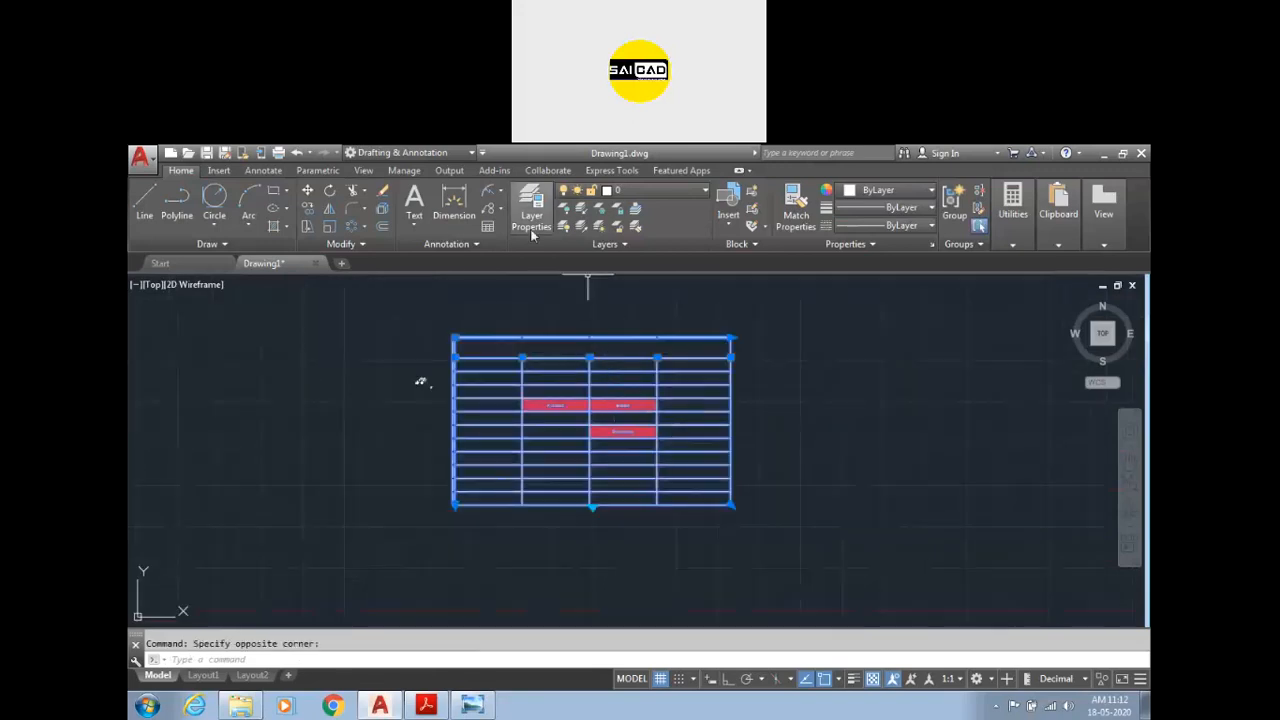
pyautogui.click(680, 408)
pyautogui.scroll(3, 687, 450)
pyautogui.scroll(-3, 698, 416)
pyautogui.moveTo(733, 472); pyautogui.dragTo(500, 343)
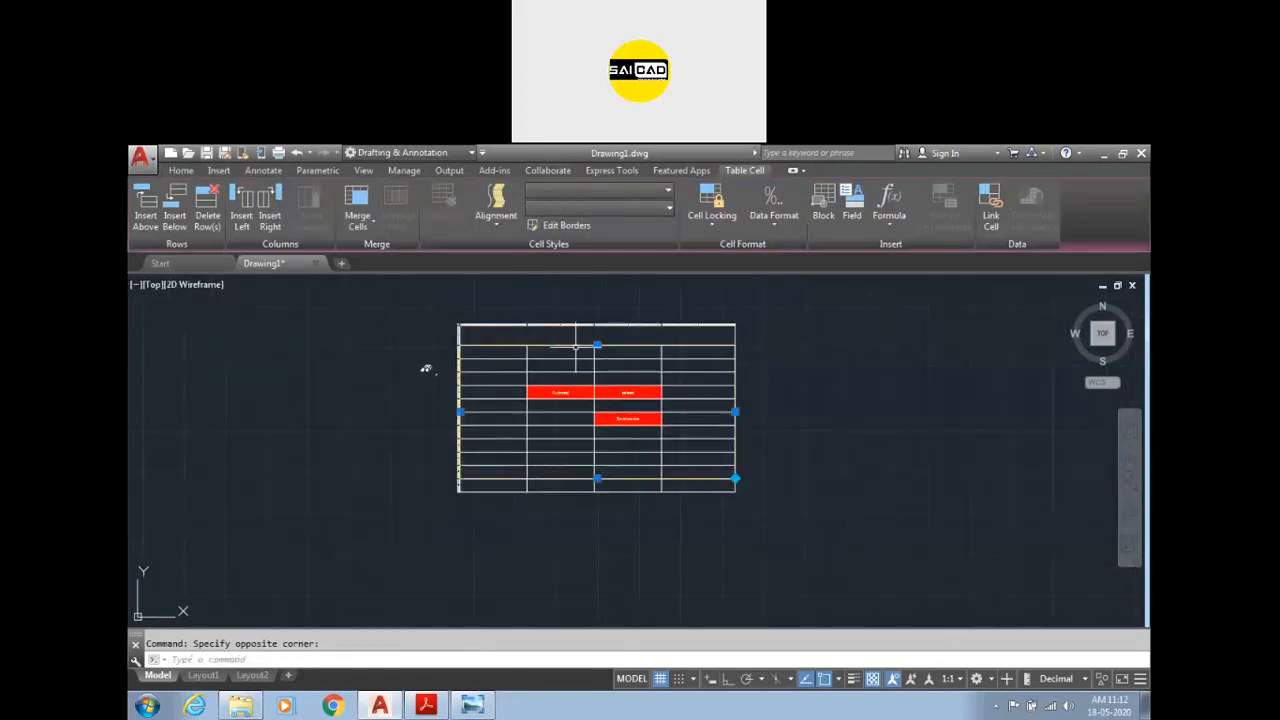
pyautogui.click(681, 453)
pyautogui.click(688, 405)
# Step: Delete the text of the adsad cell and undo the deletion
pyautogui.click(627, 392)
pyautogui.scroll(3, 628, 381)
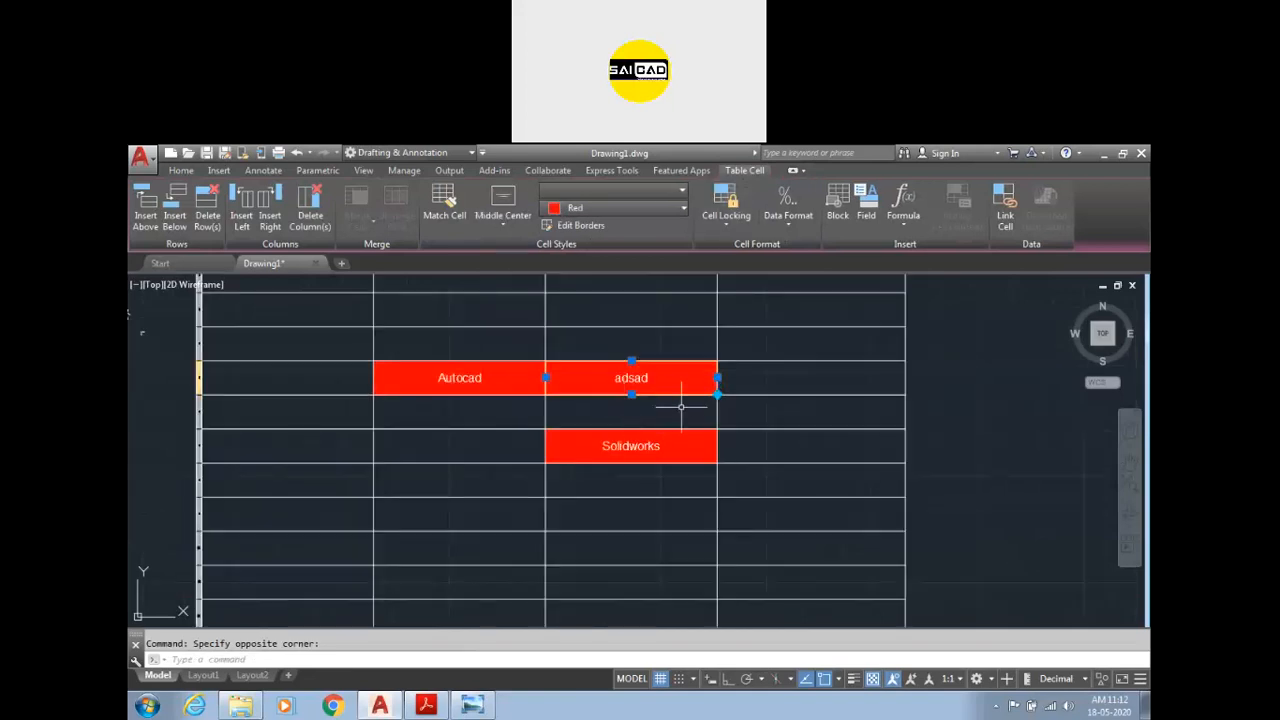
pyautogui.press('Delete')
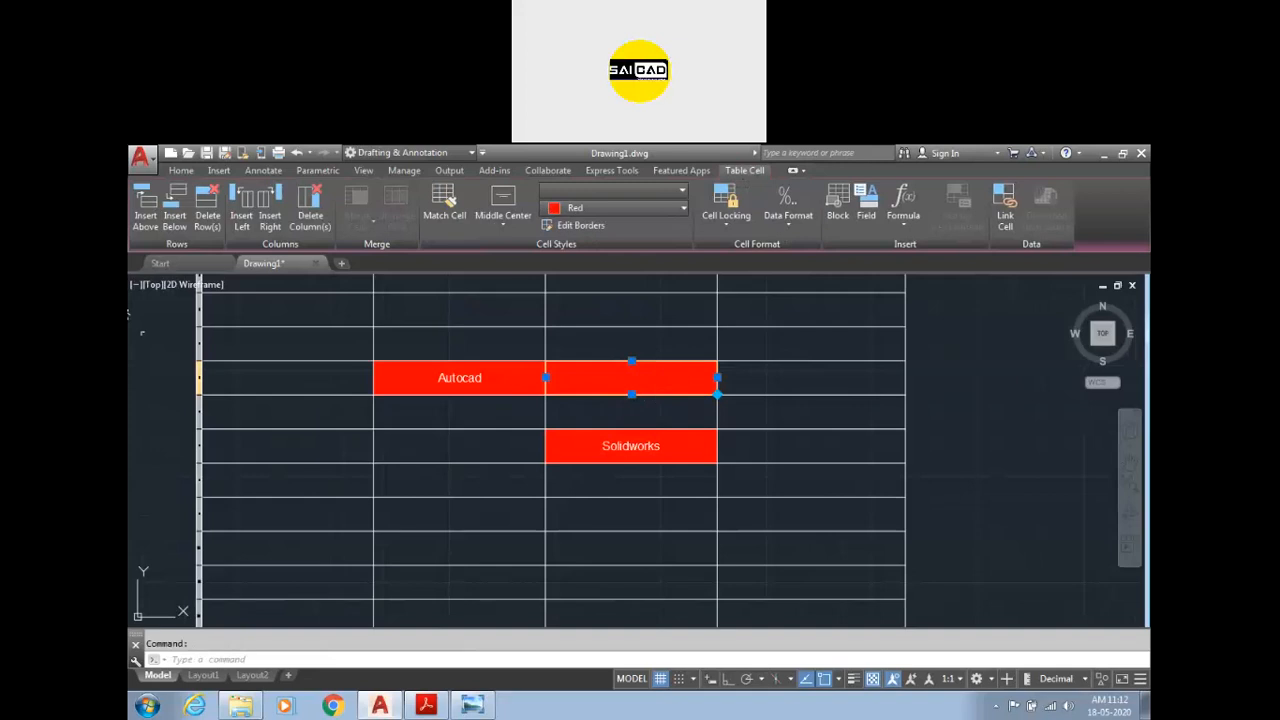
pyautogui.hotkey('ctrl', 'z')
# Step: Set the locking of the adsad cell to Content Locked
pyautogui.click(655, 377)
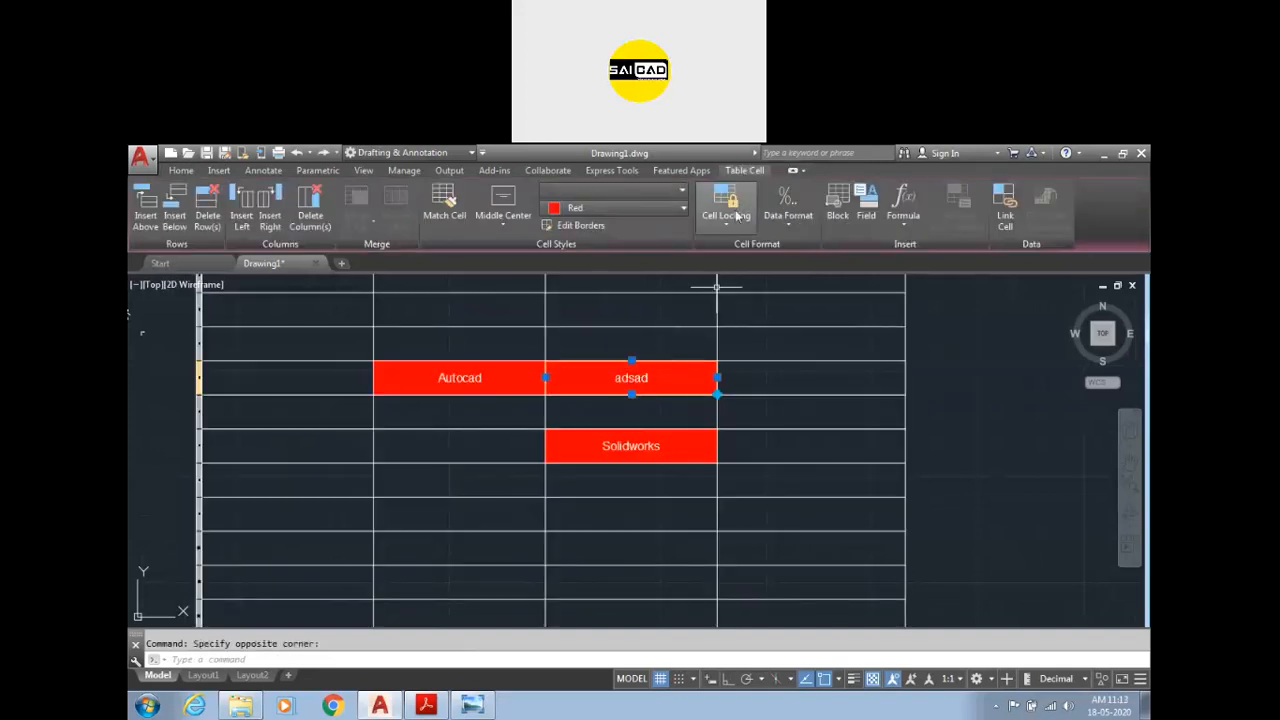
pyautogui.click(740, 228)
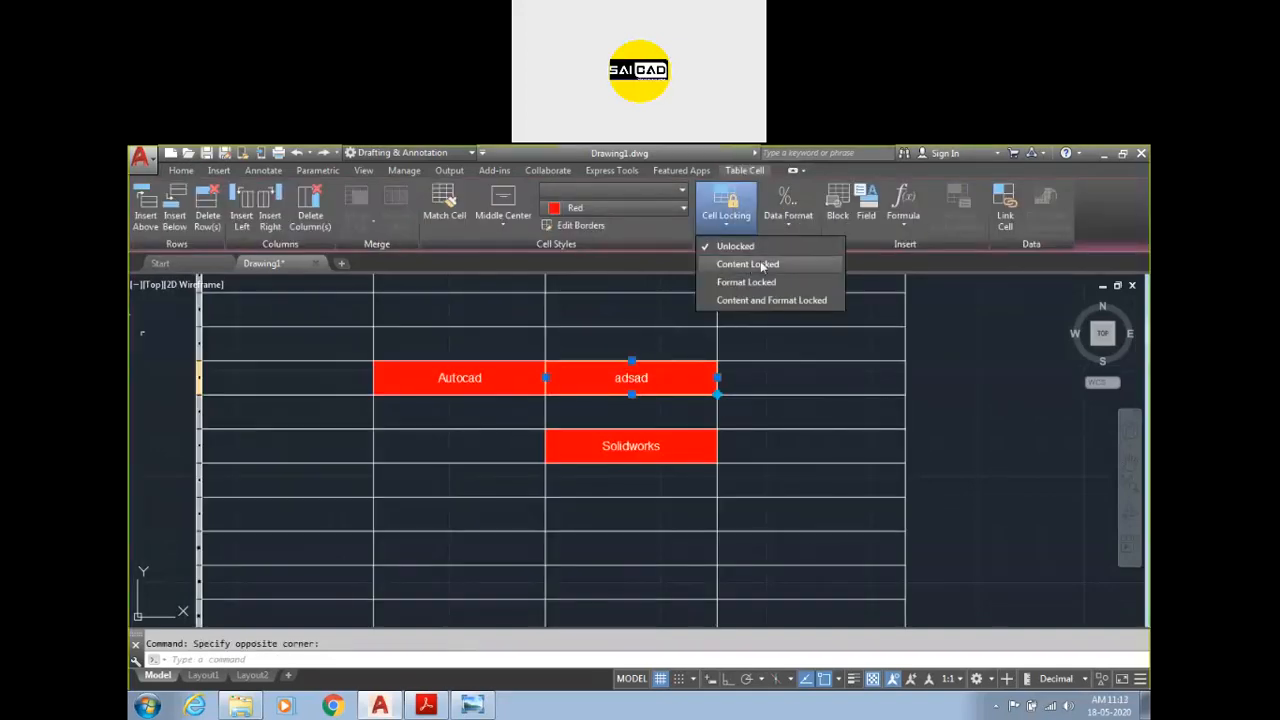
pyautogui.click(758, 264)
pyautogui.click(690, 385)
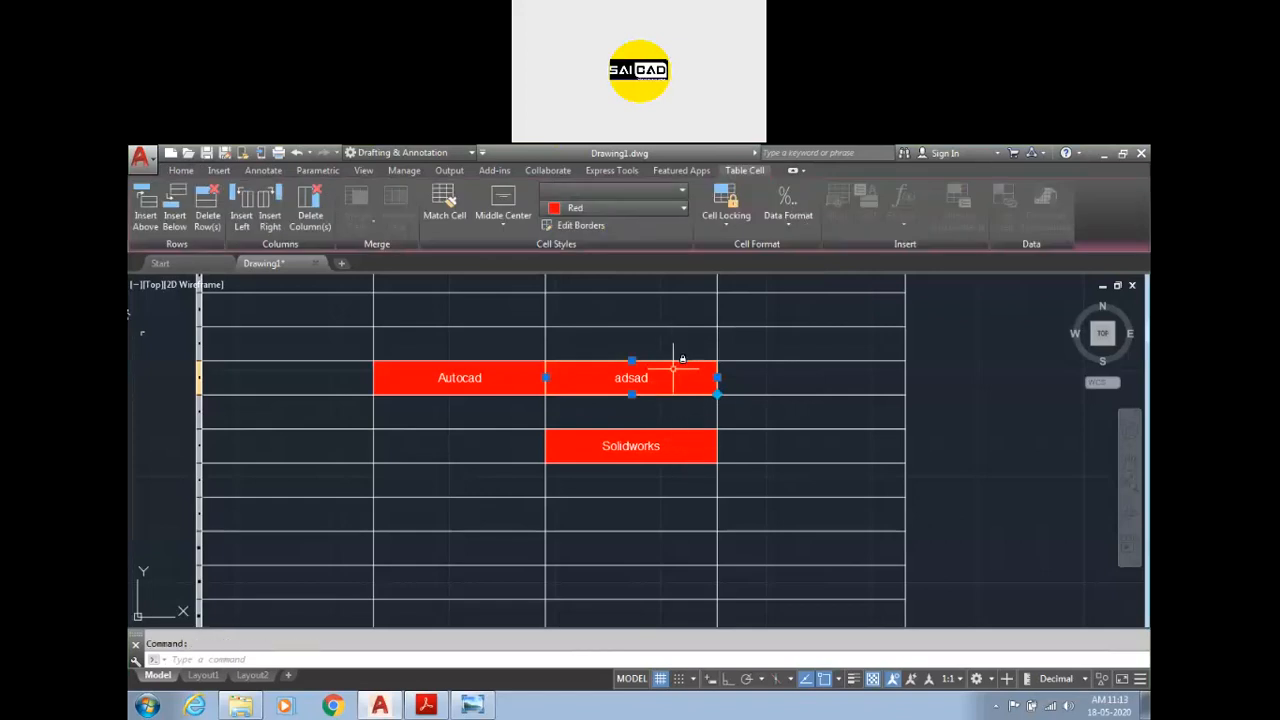
# Step: Set the locking of the adsad cell back to Unlocked
pyautogui.click(726, 210)
pyautogui.click(740, 246)
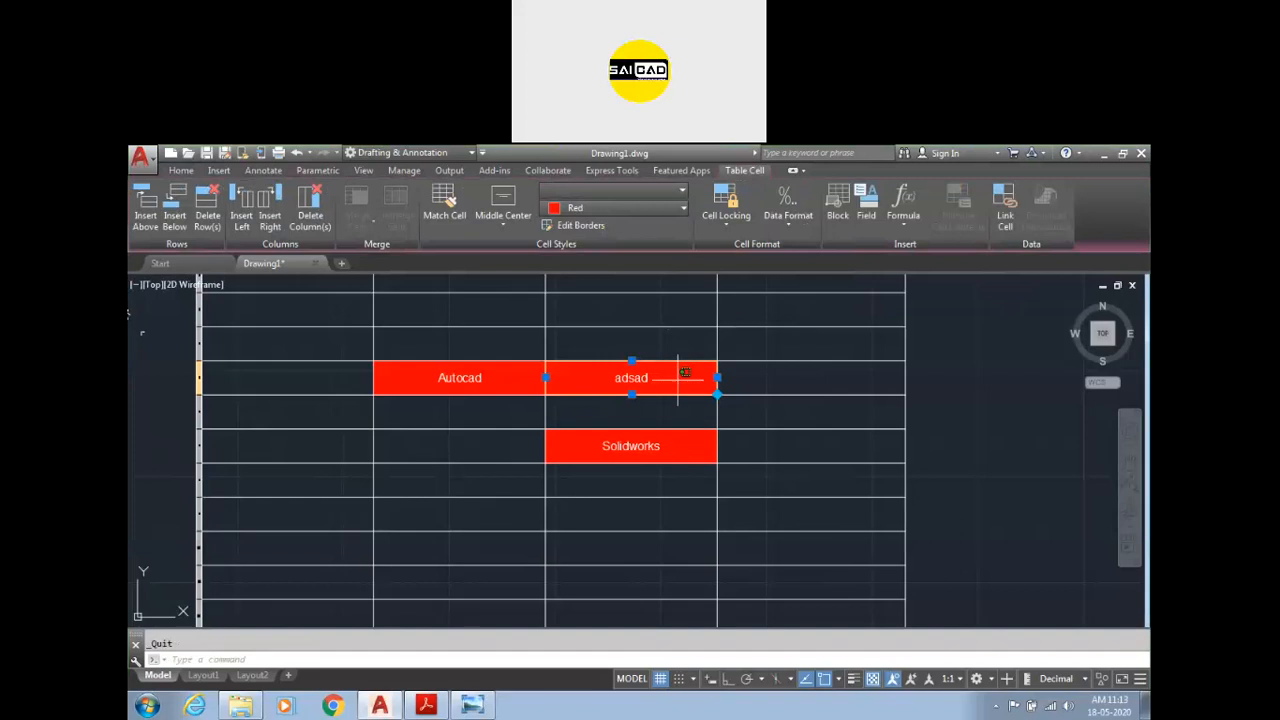
pyautogui.click(745, 228)
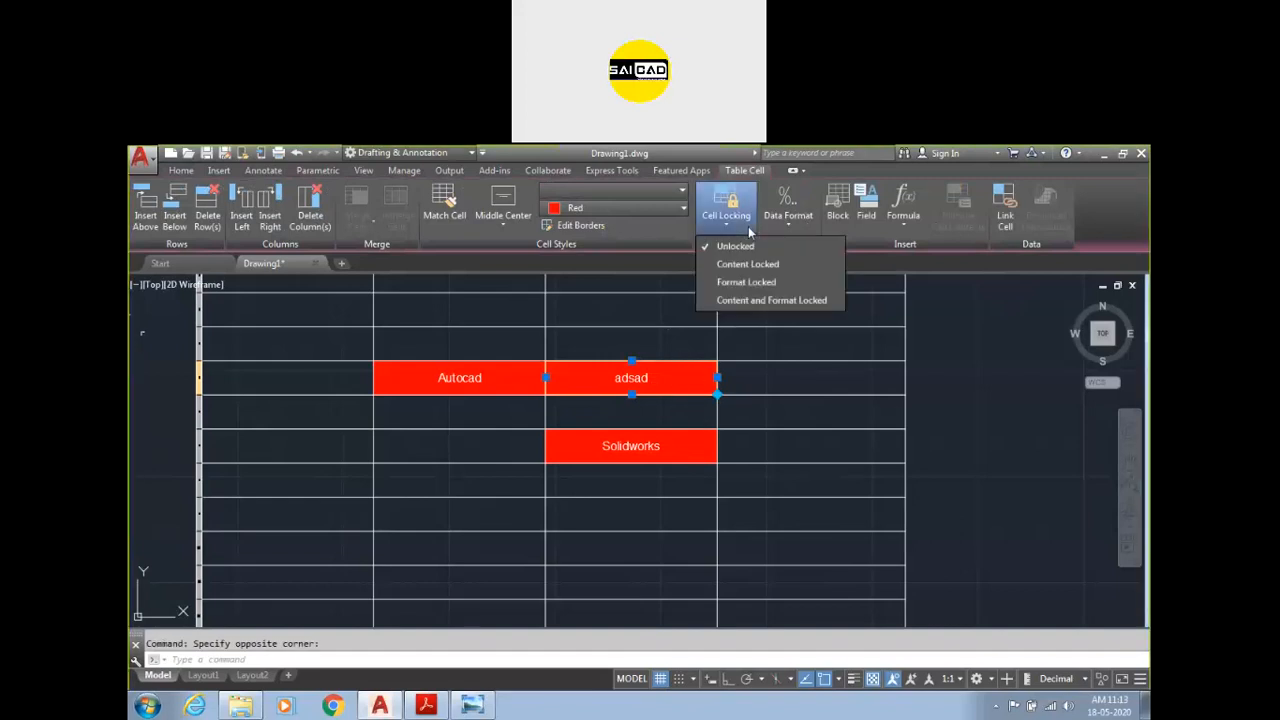
pyautogui.click(750, 231)
# Step: Set the data format of the empty last-column cell beside the adsad cell to Whole Number
pyautogui.click(786, 376)
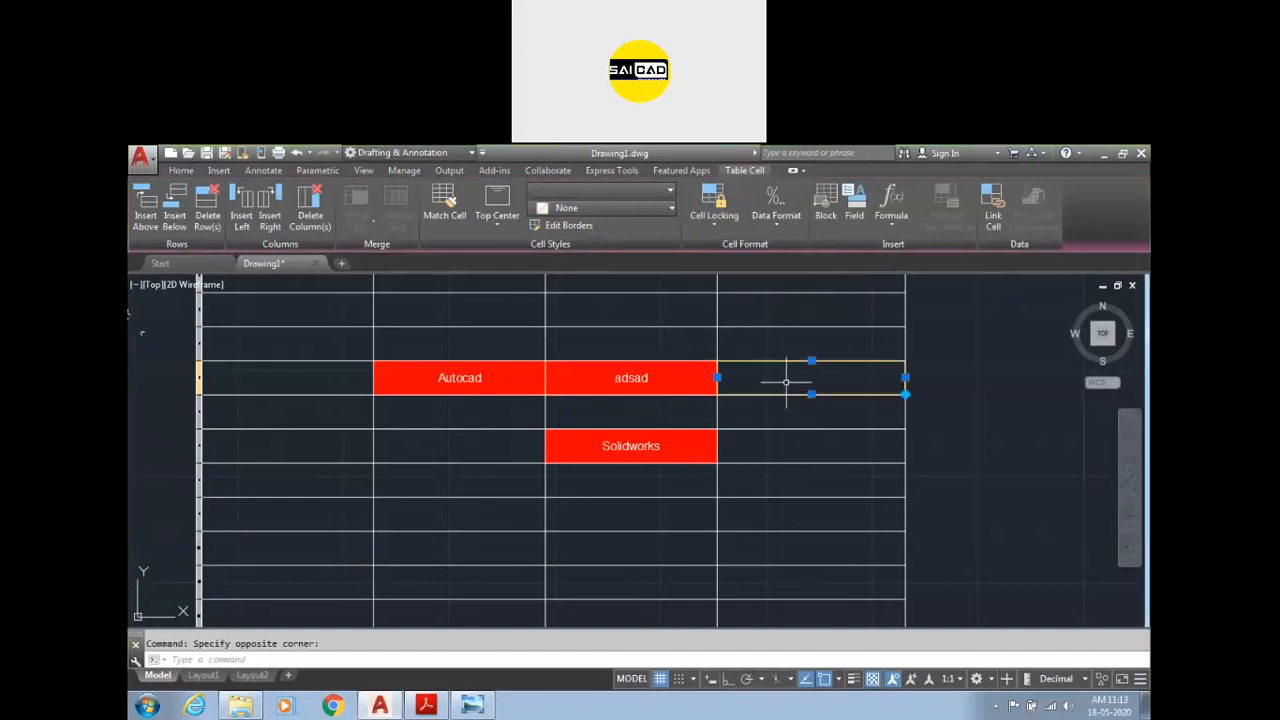
pyautogui.click(769, 222)
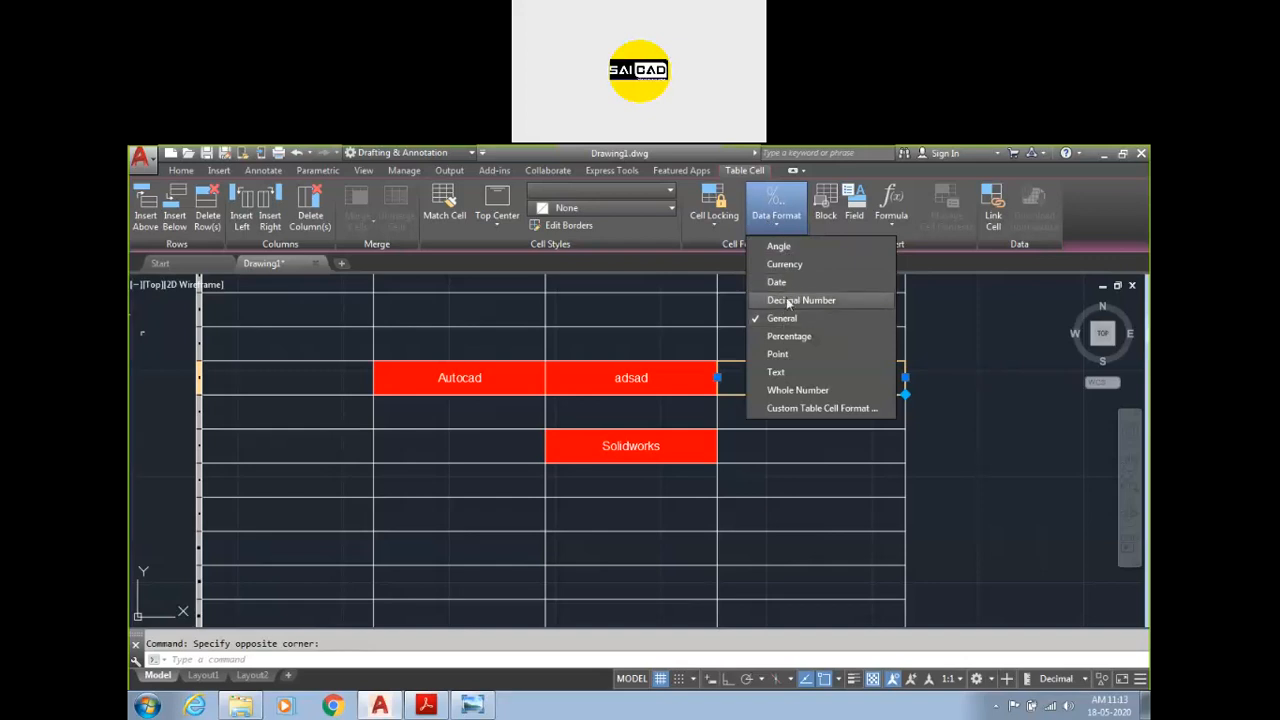
pyautogui.click(797, 390)
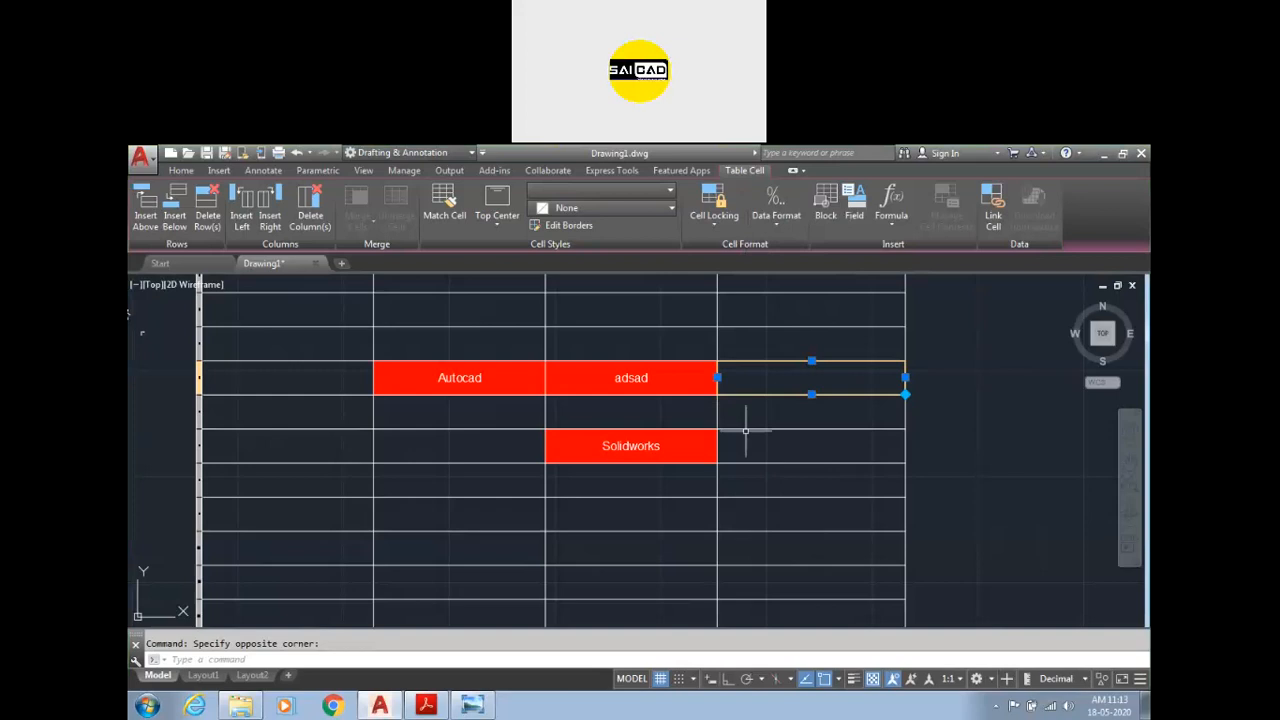
pyautogui.press('Escape')
pyautogui.scroll(-5, 670, 400)
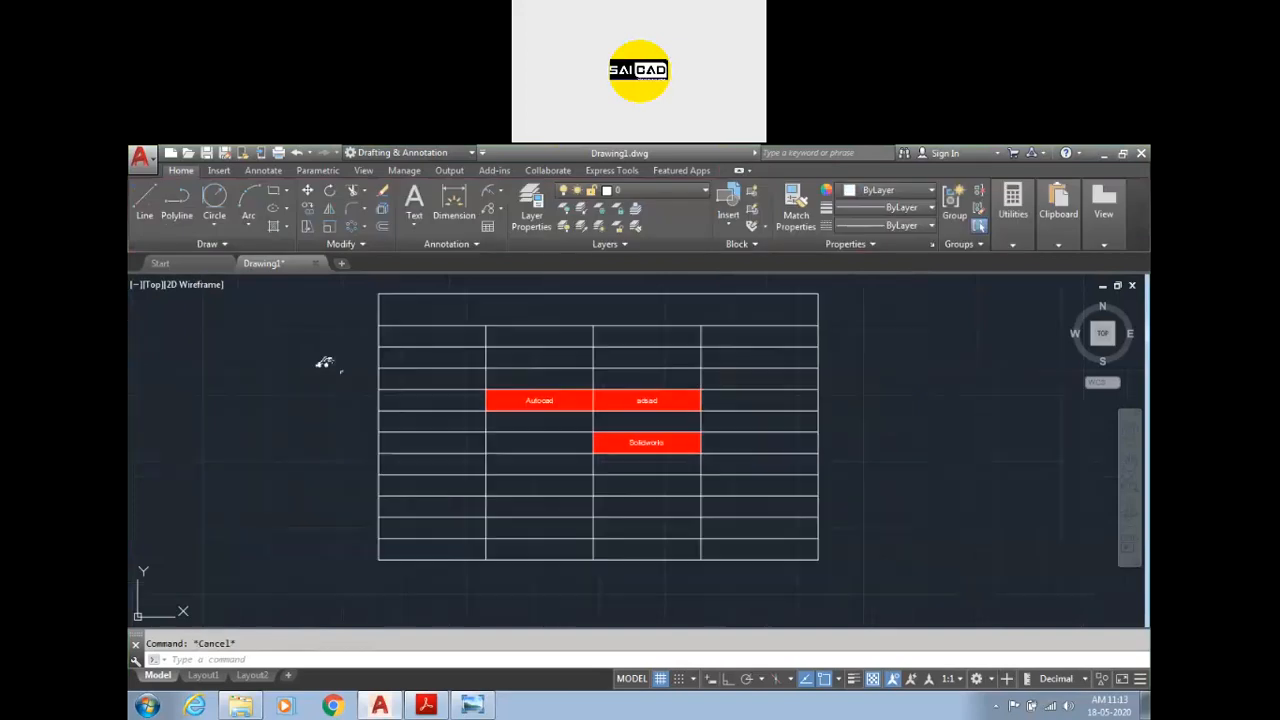
pyautogui.click(854, 370)
pyautogui.click(666, 485)
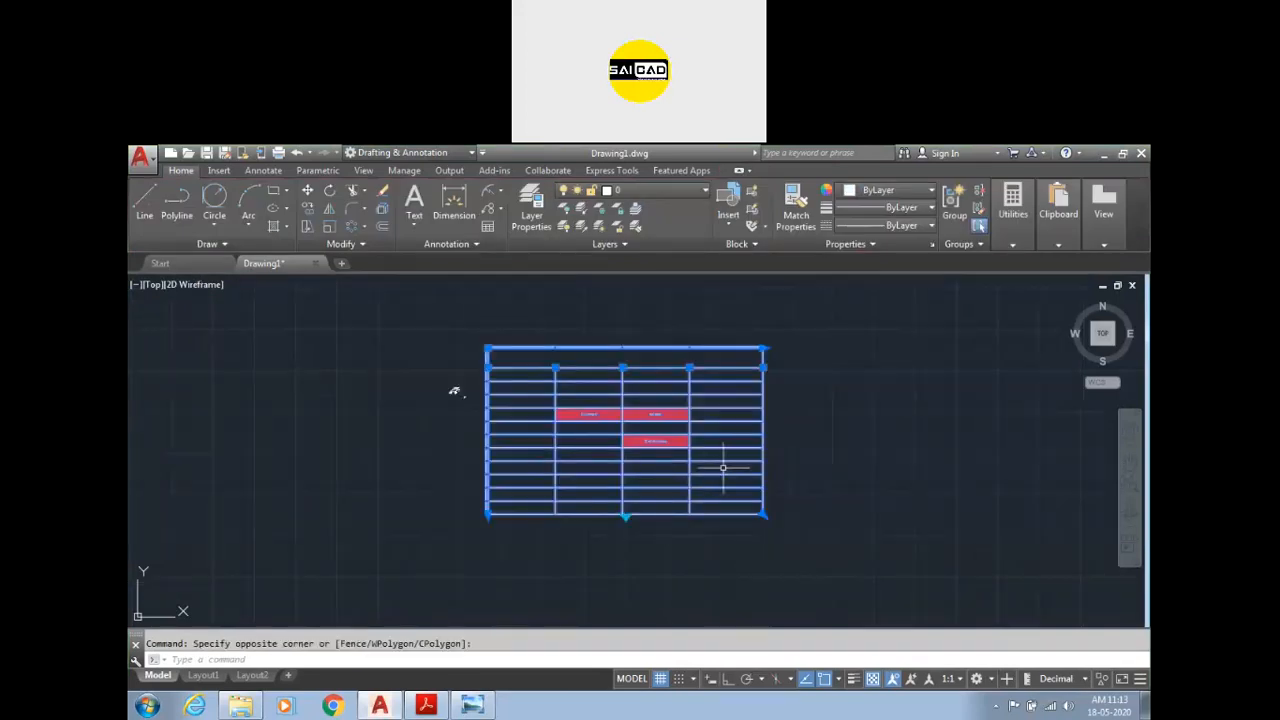
pyautogui.scroll(-2, 468, 435)
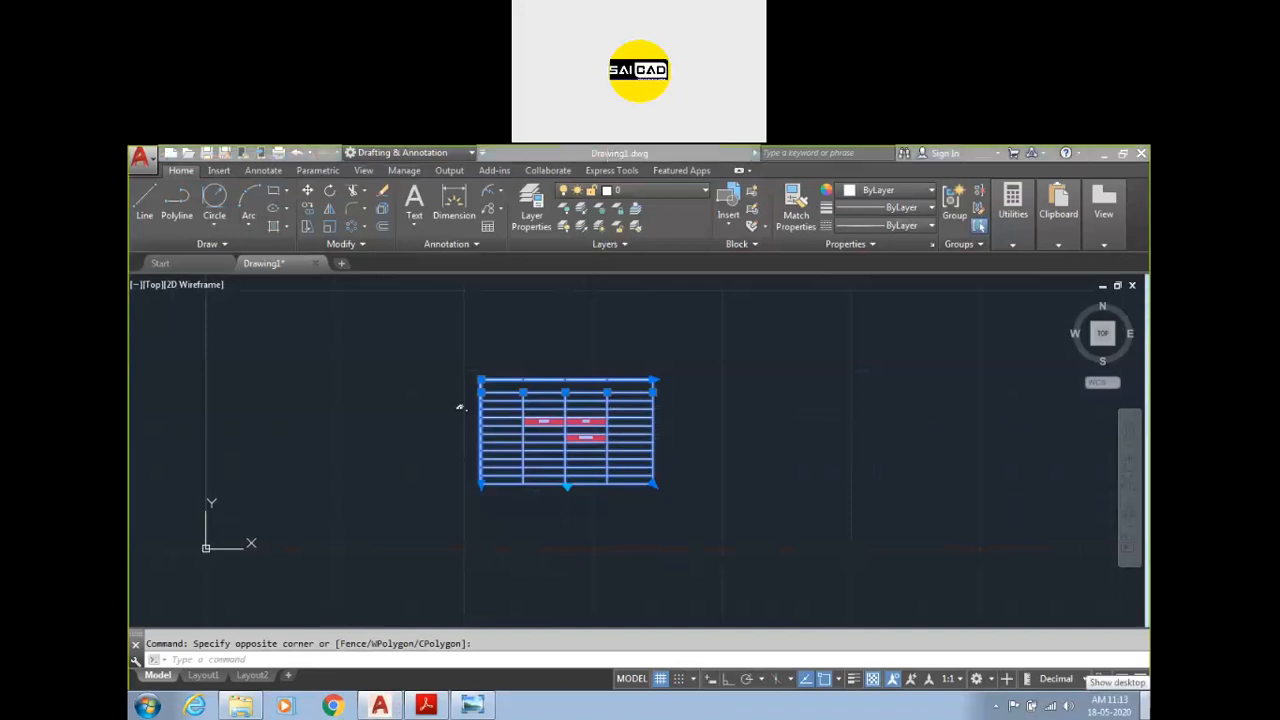
# Step: Switch to the desktop, open the contacts Template spreadsheet in Excel and close it again
pyautogui.click(398, 706)
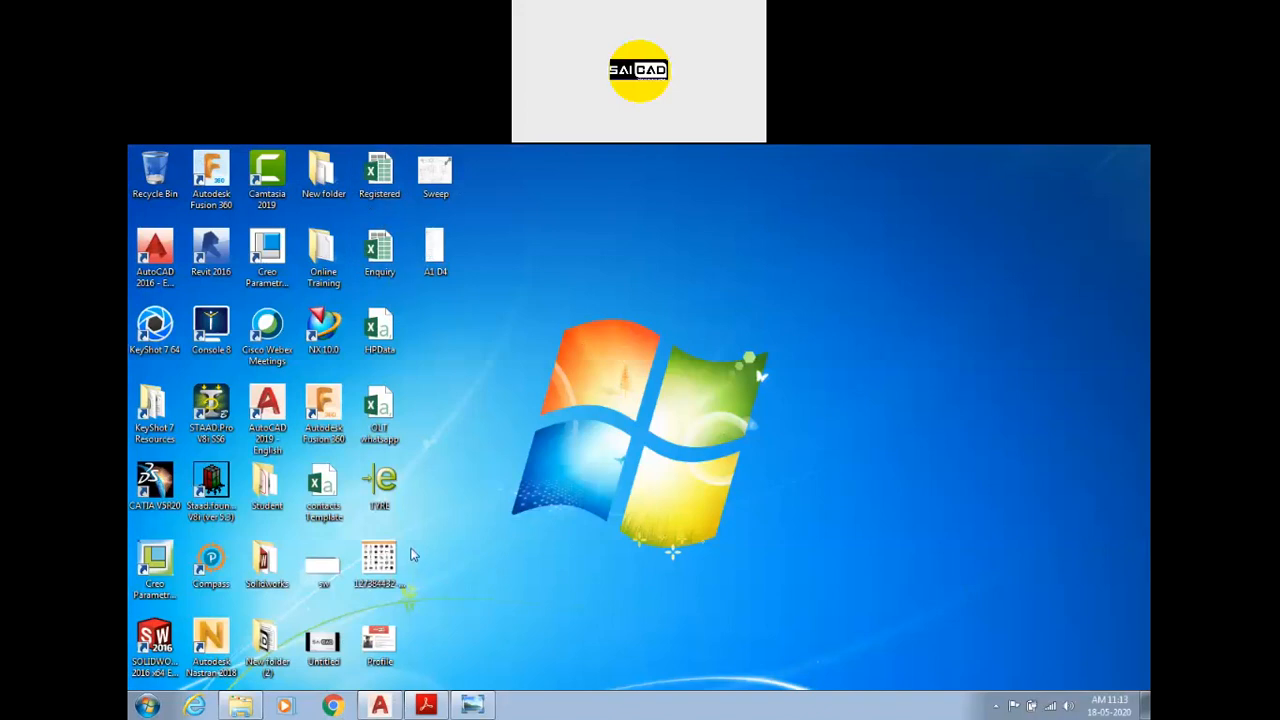
pyautogui.press('super+e')
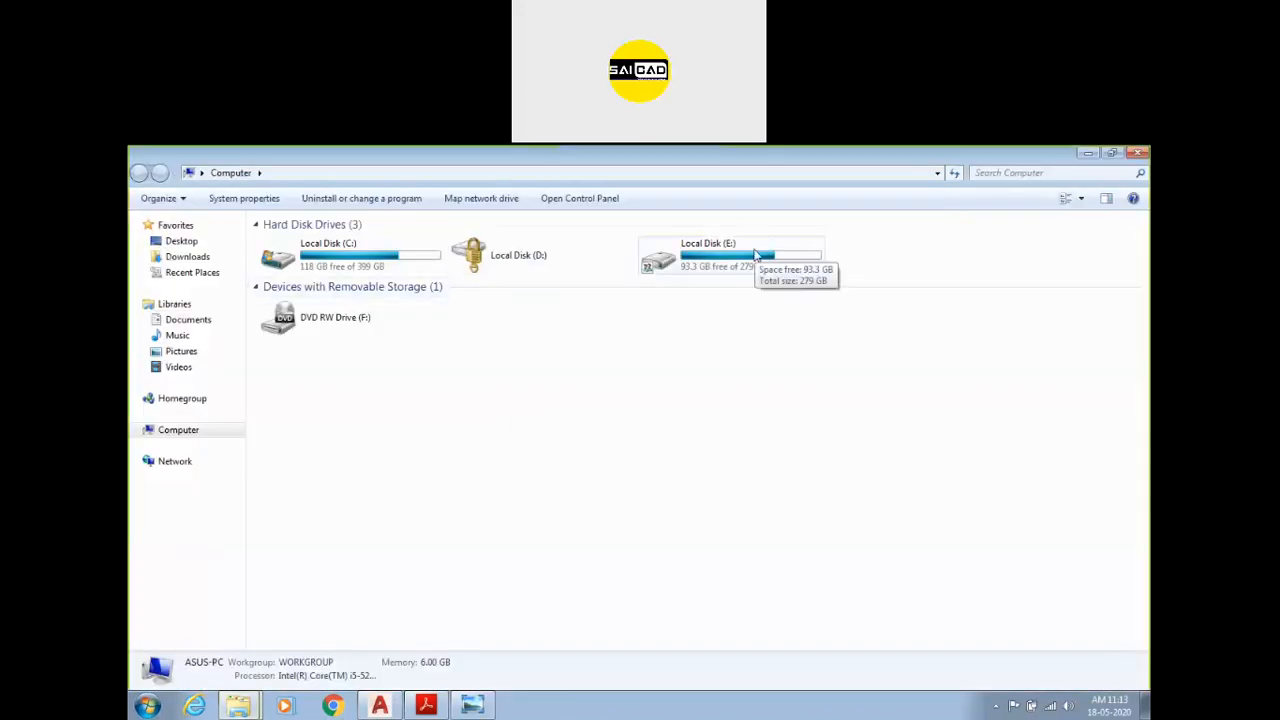
pyautogui.click(1088, 152)
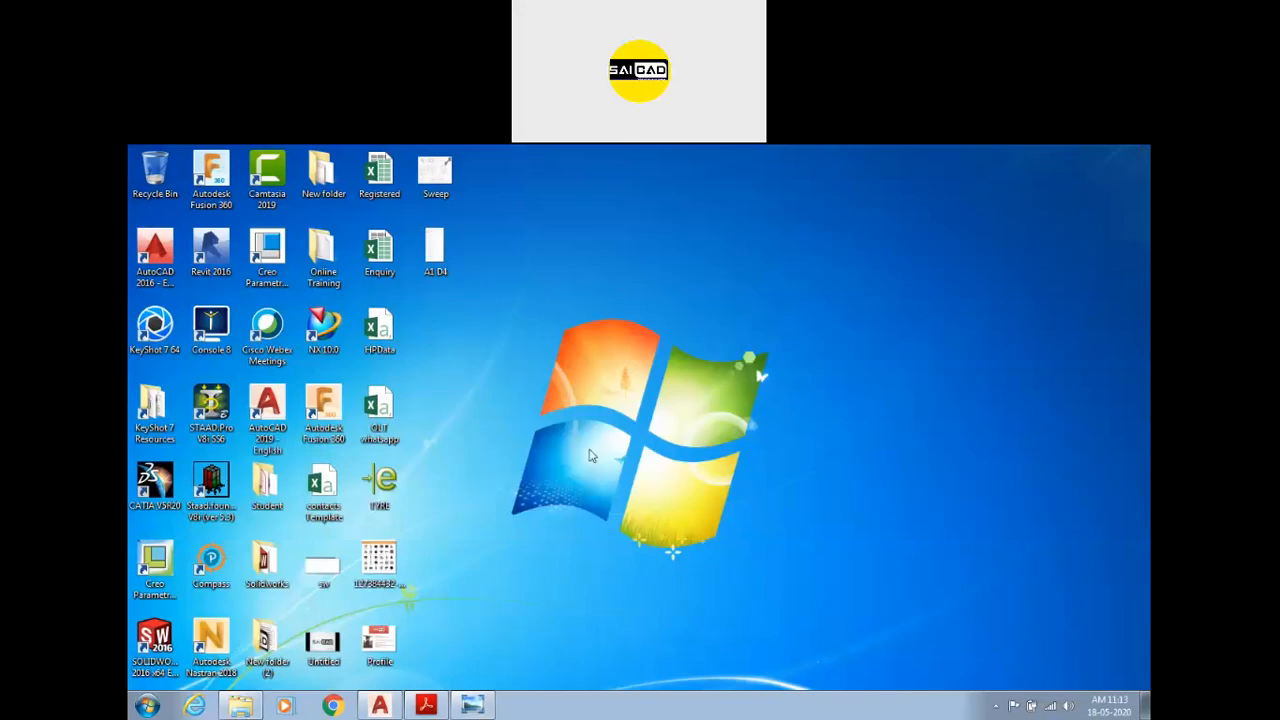
pyautogui.doubleClick(337, 522)
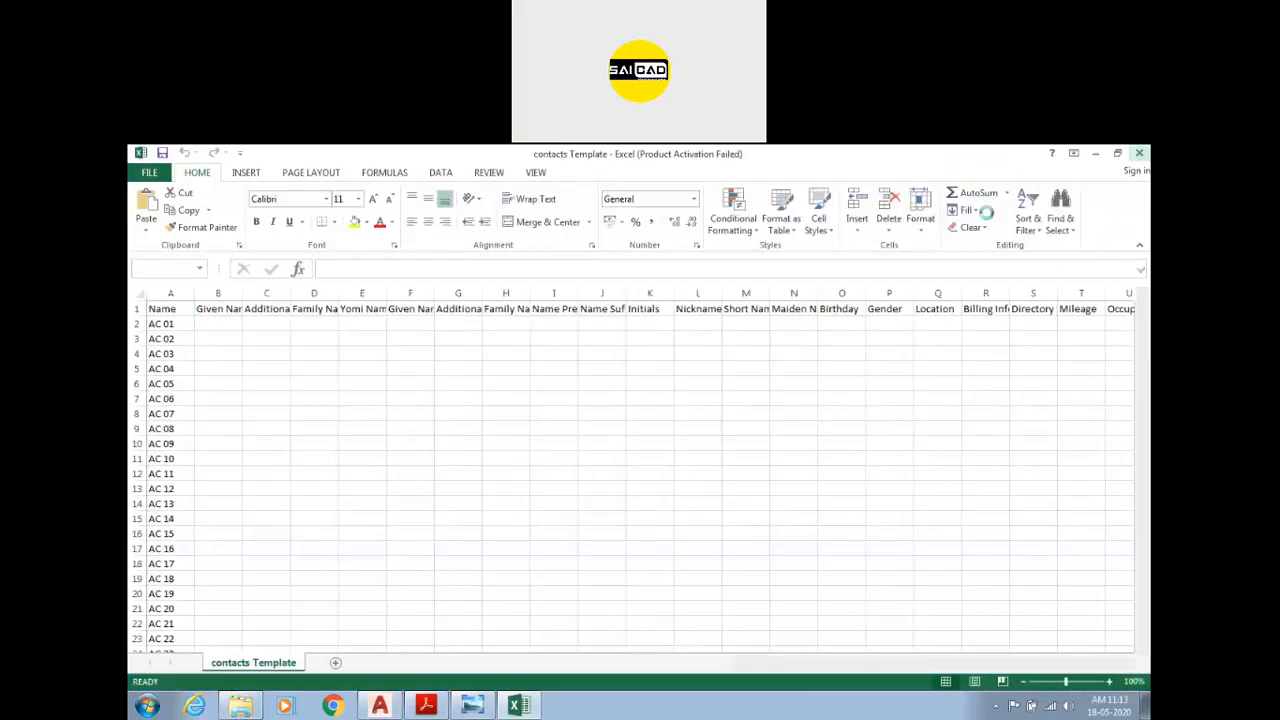
pyautogui.click(1139, 154)
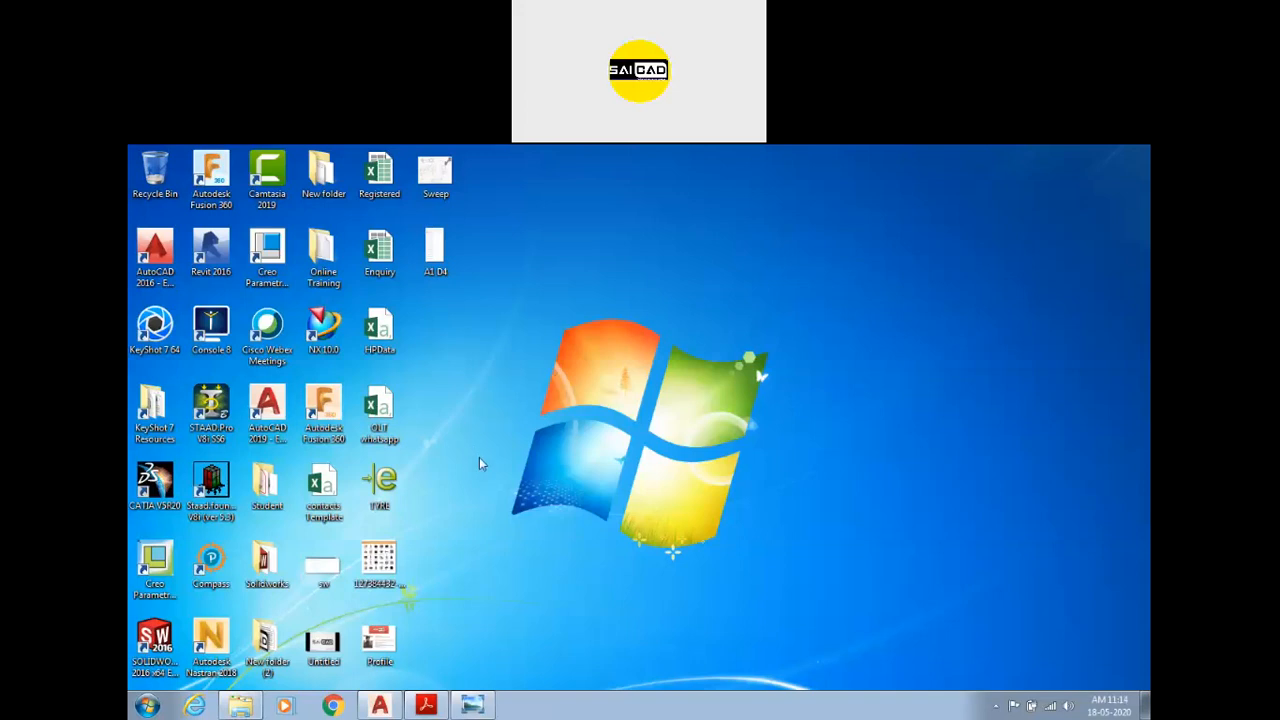
# Step: Open the Enquiry workbook from the desktop, dismissing the Office activation wizard and closing the Chrome window it launched
pyautogui.click(381, 334)
pyautogui.doubleClick(378, 274)
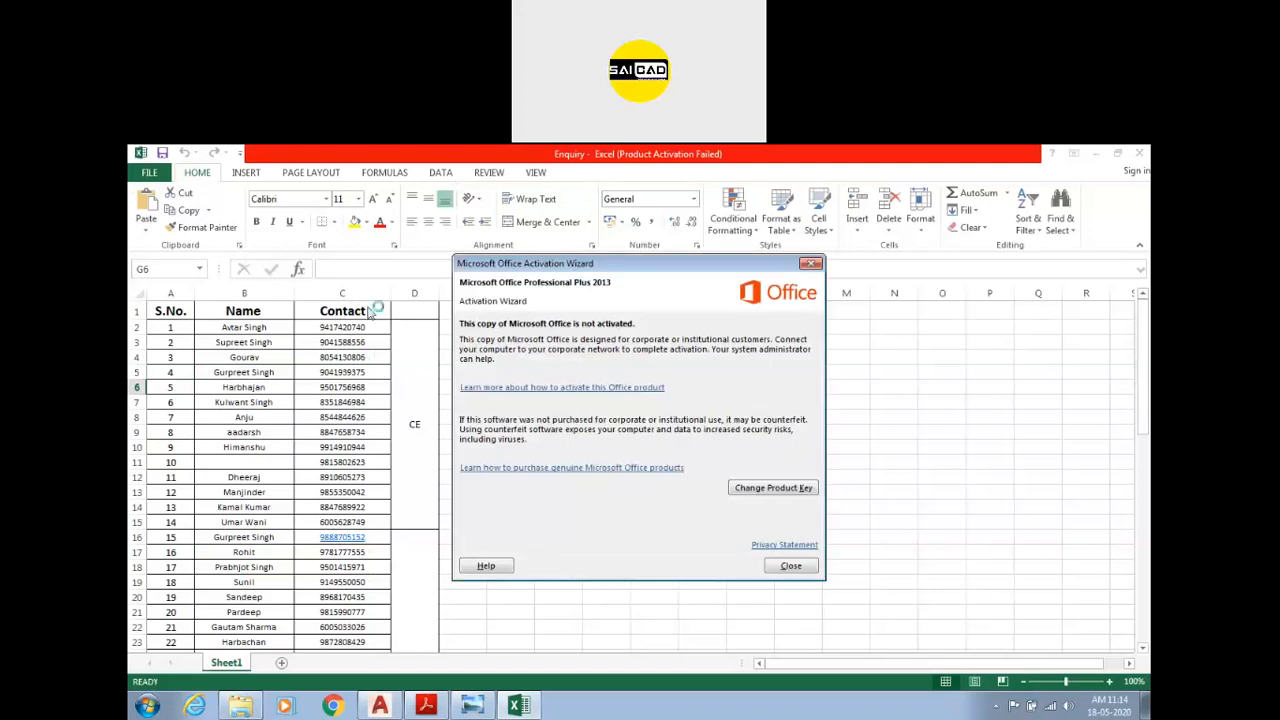
pyautogui.click(813, 263)
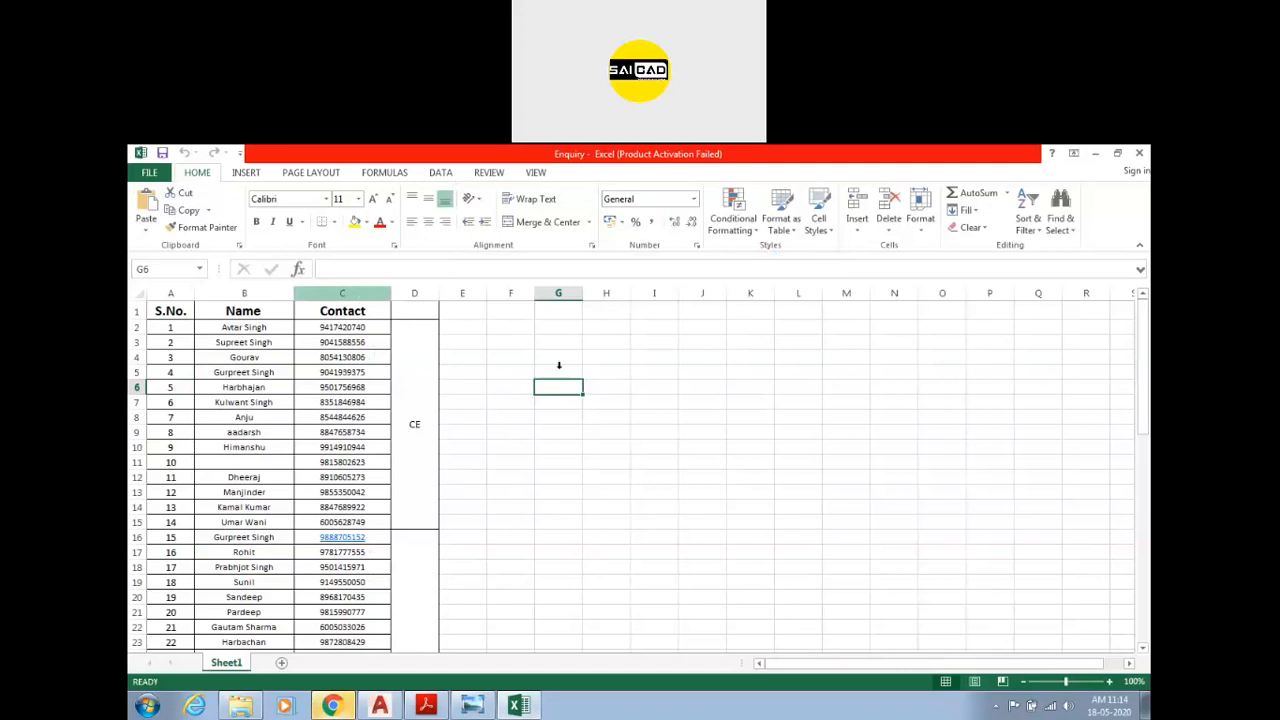
pyautogui.rightClick(336, 708)
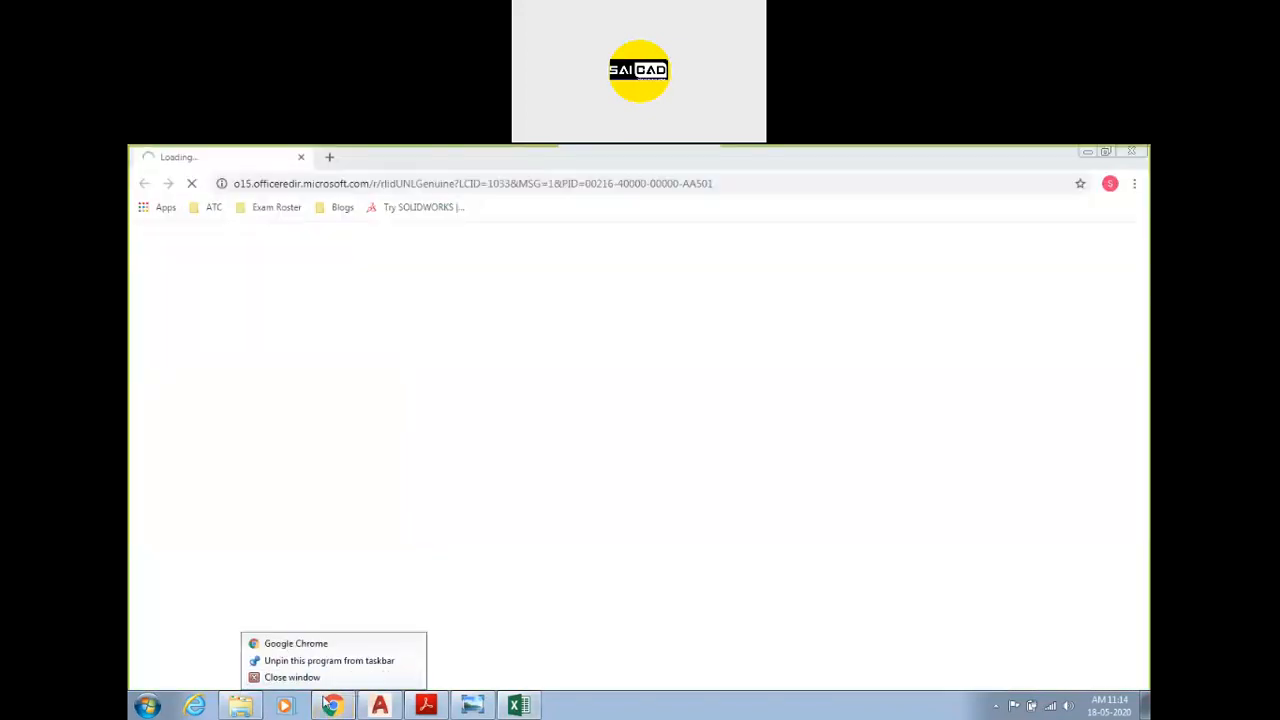
pyautogui.click(334, 679)
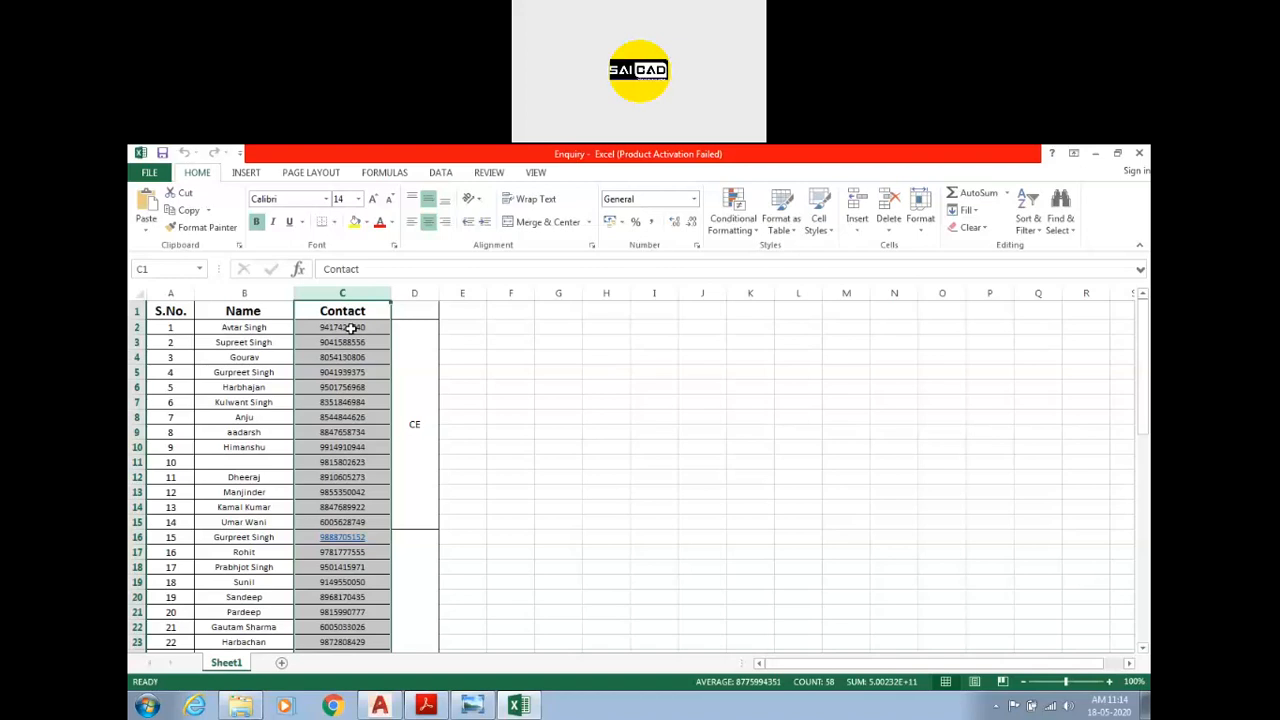
# Step: Clear the entire Contact column in Sheet1 of the Enquiry workbook, then save and close it
pyautogui.press('Delete')
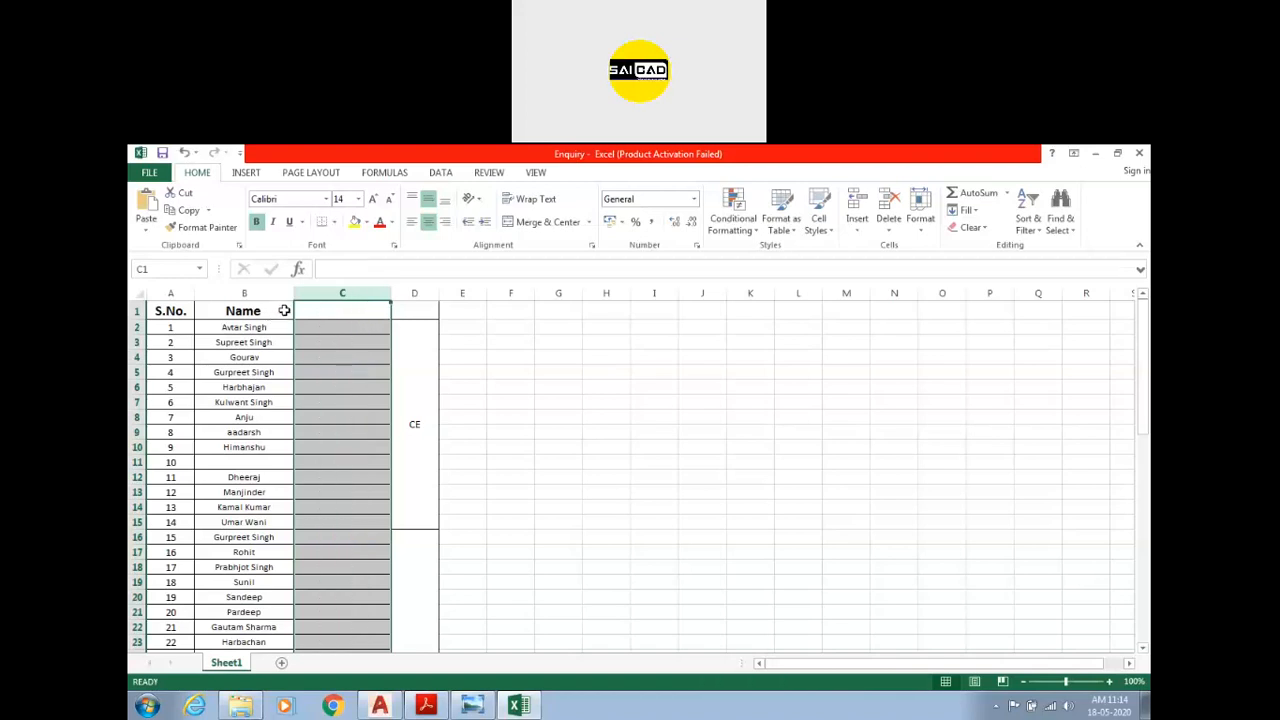
pyautogui.moveTo(483, 317); pyautogui.dragTo(484, 330)
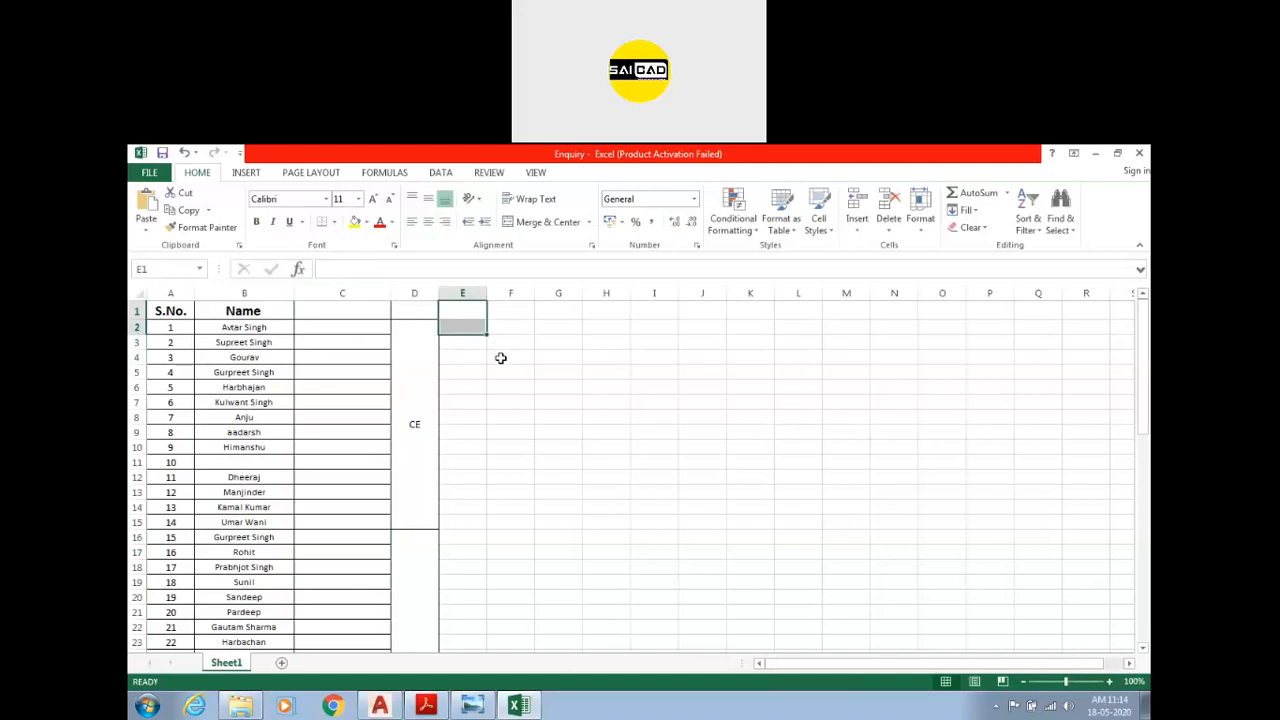
pyautogui.scroll(-17, 534, 465)
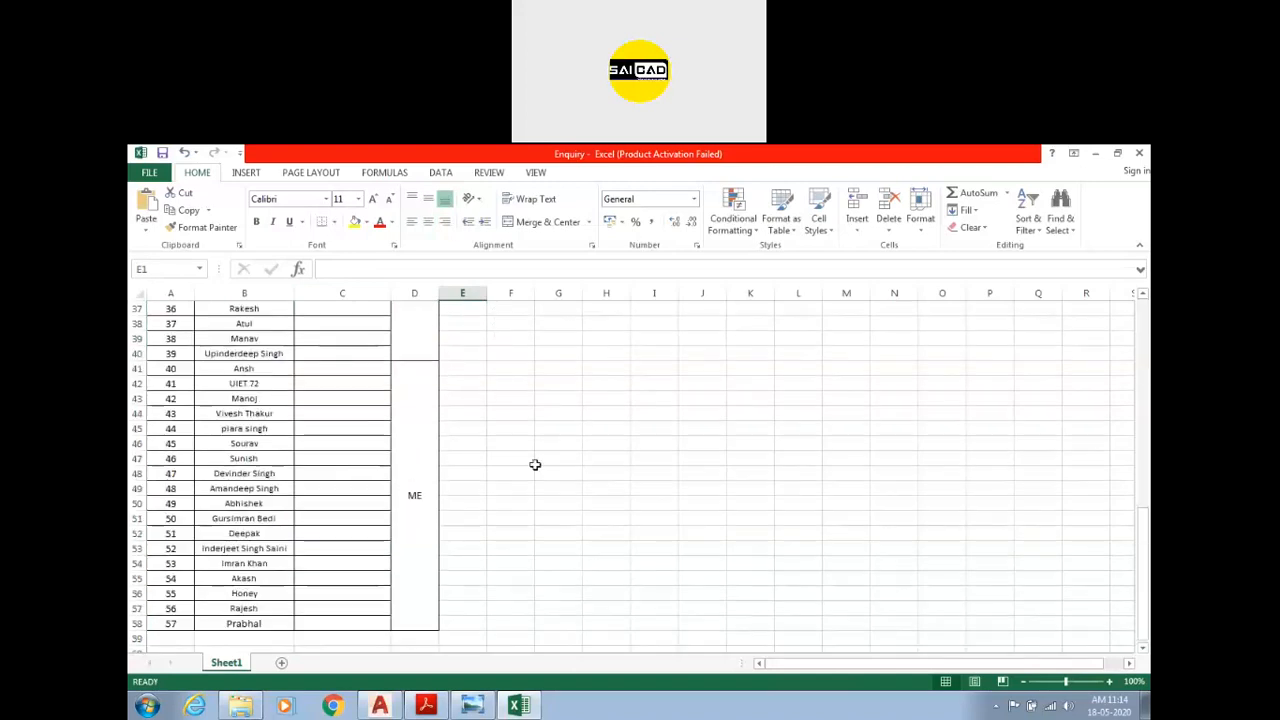
pyautogui.scroll(10, 530, 479)
pyautogui.click(566, 486)
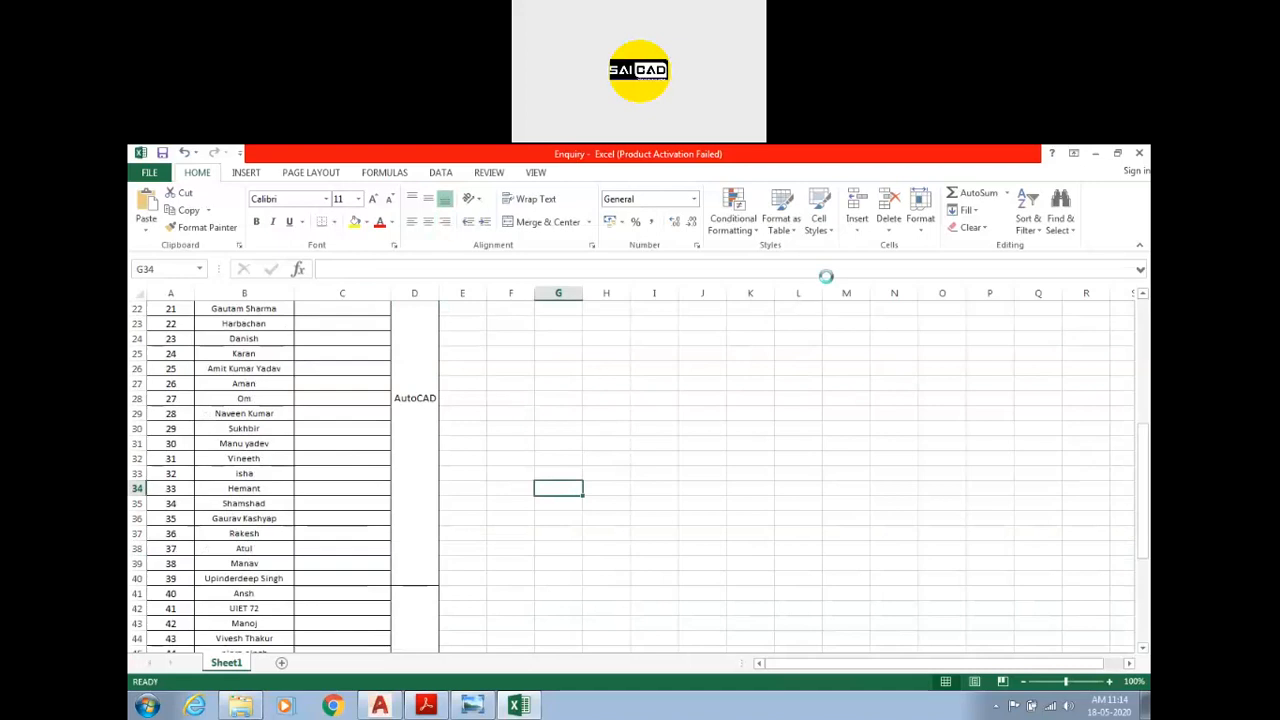
pyautogui.click(1139, 153)
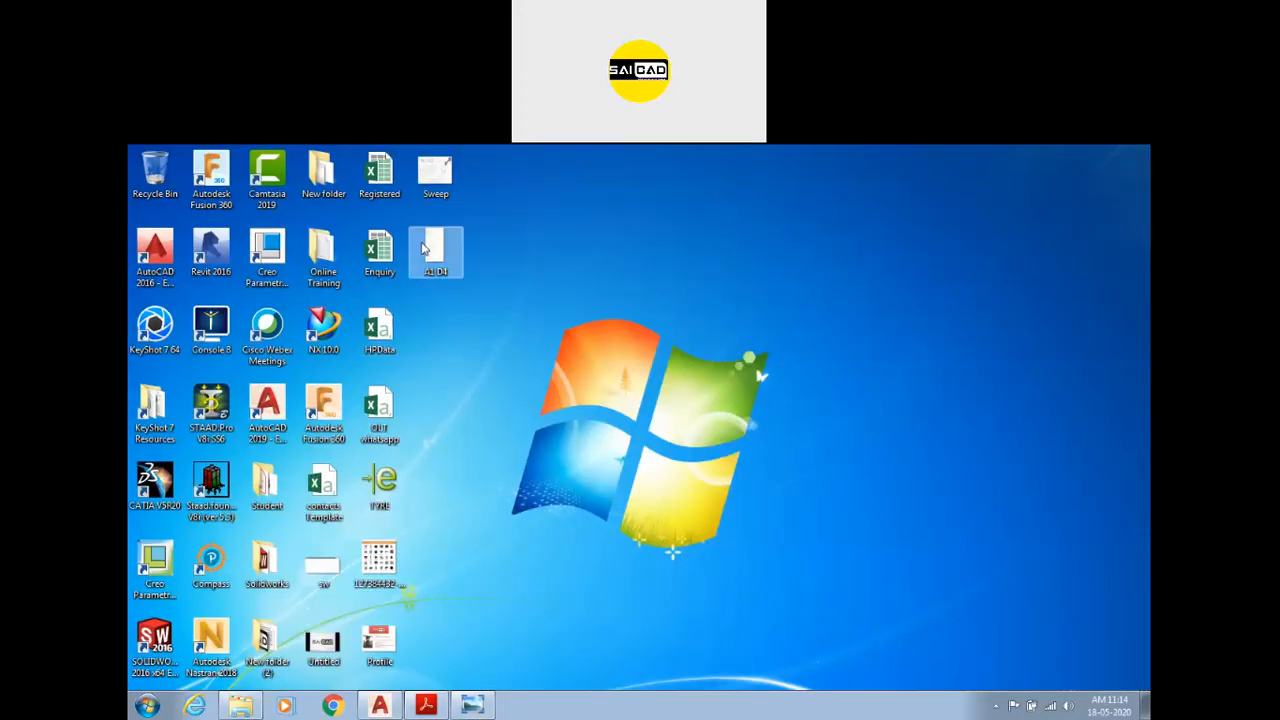
# Step: Switch to AutoCAD and start inserting a table with a data link as its source
pyautogui.click(395, 710)
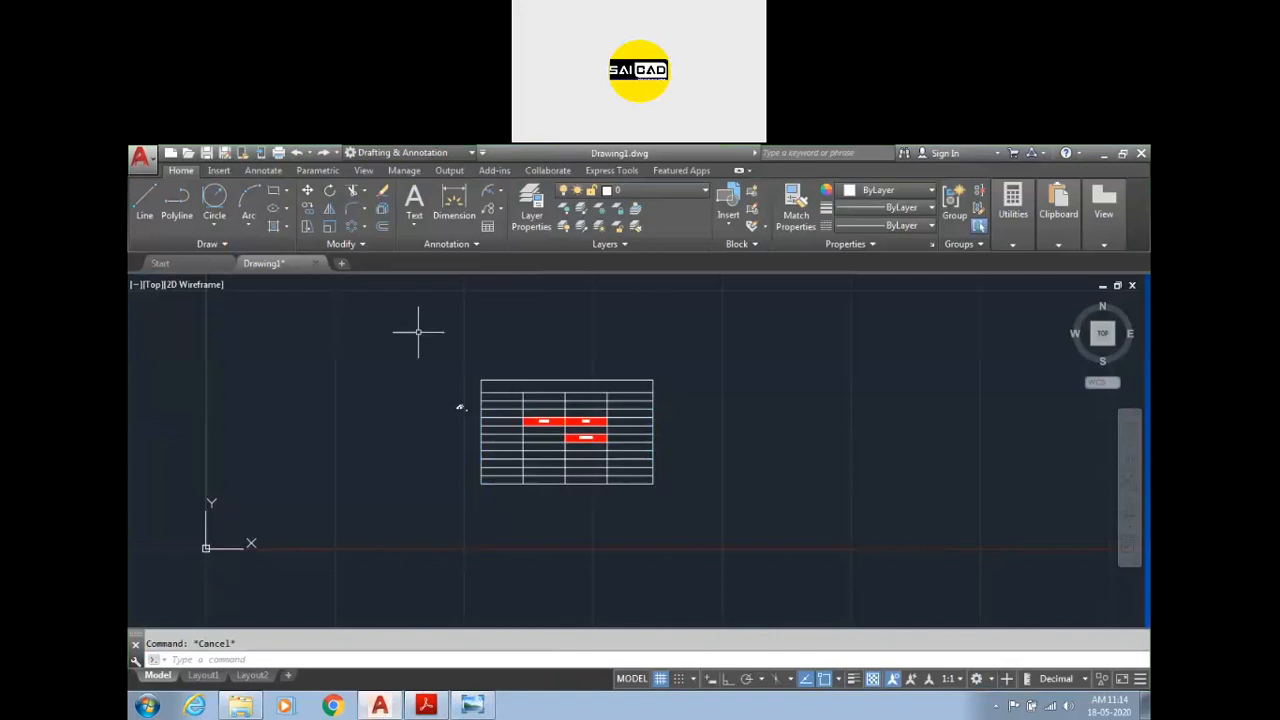
pyautogui.click(487, 226)
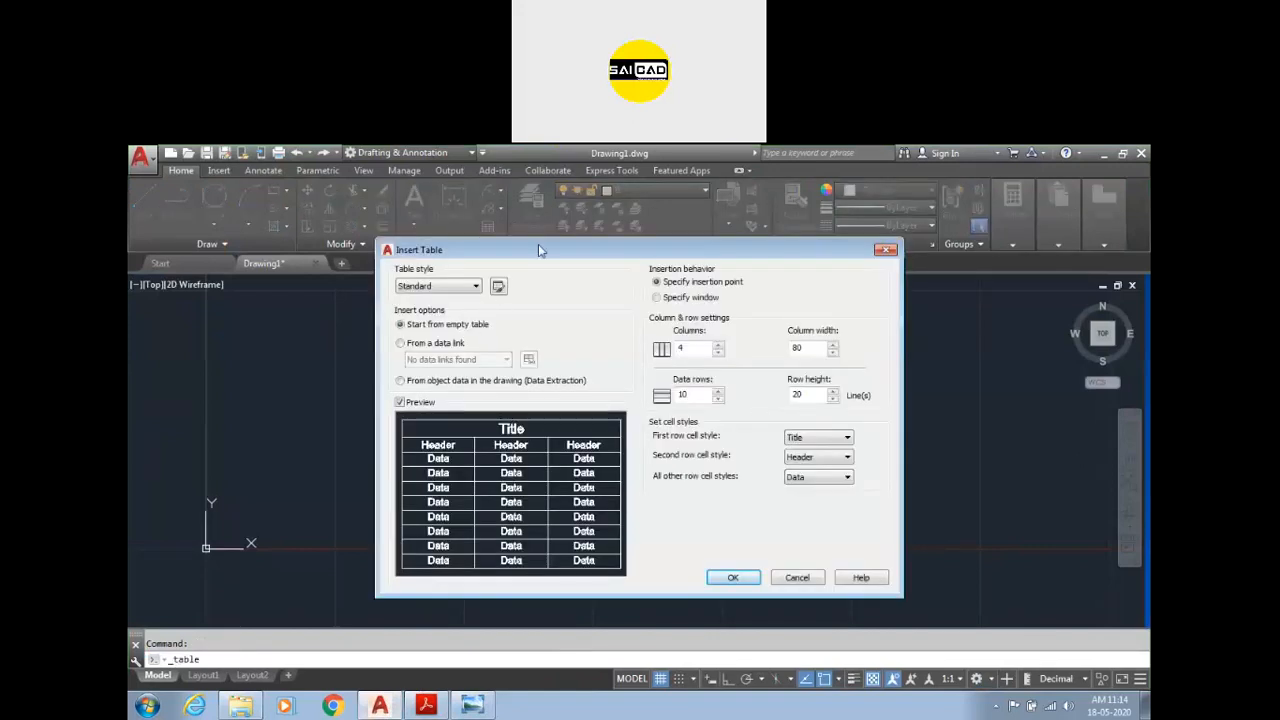
pyautogui.moveTo(538, 250); pyautogui.dragTo(407, 220)
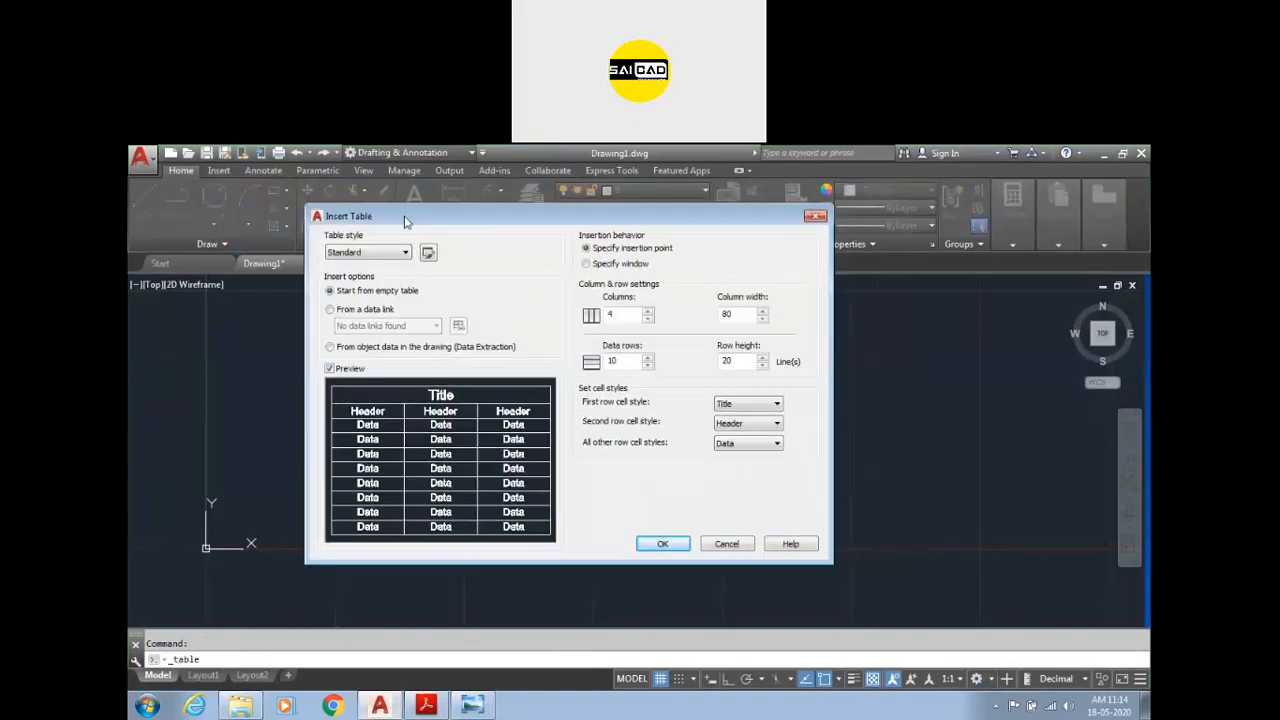
pyautogui.click(331, 311)
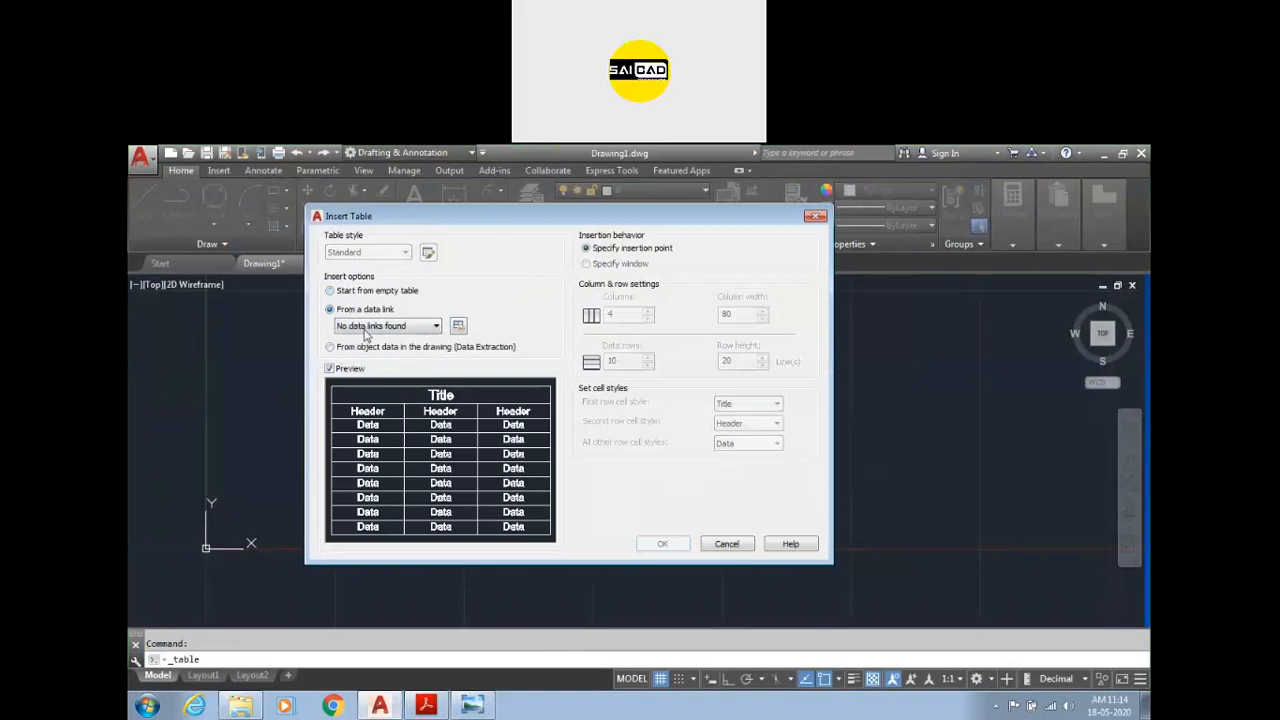
pyautogui.click(365, 333)
pyautogui.click(385, 330)
pyautogui.click(405, 330)
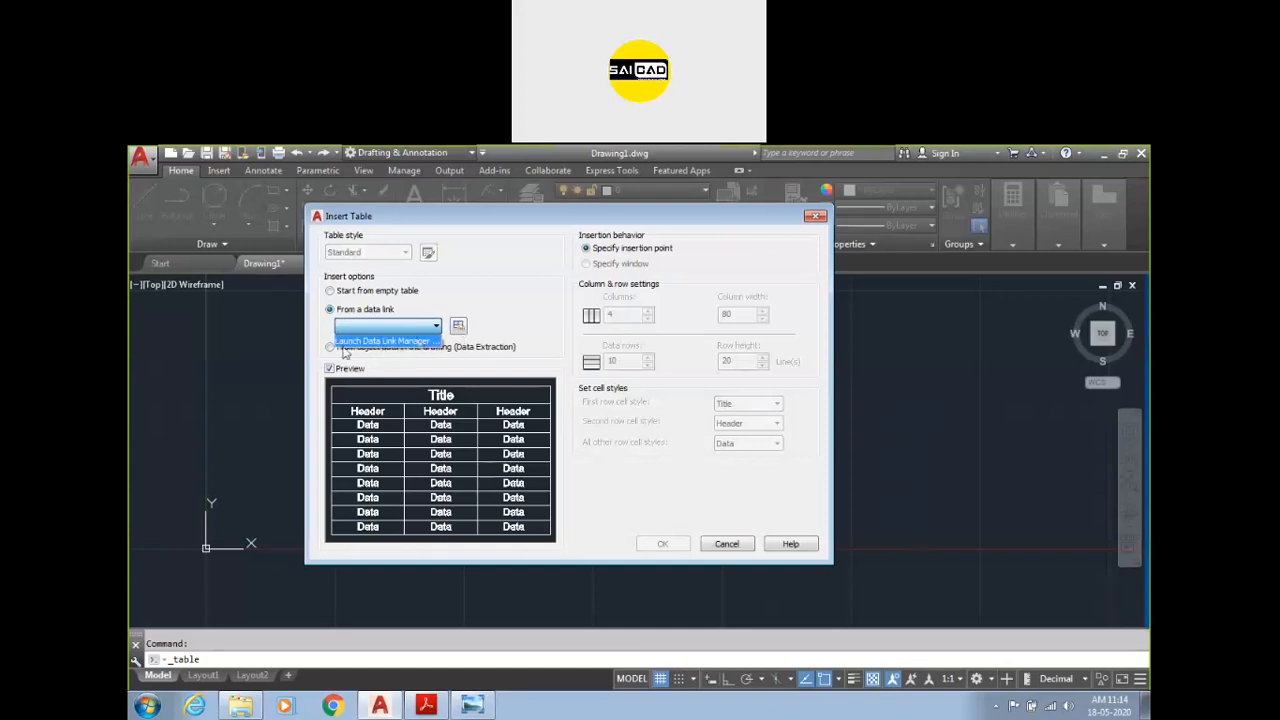
# Step: Create a new Excel data link named aadssd
pyautogui.click(458, 325)
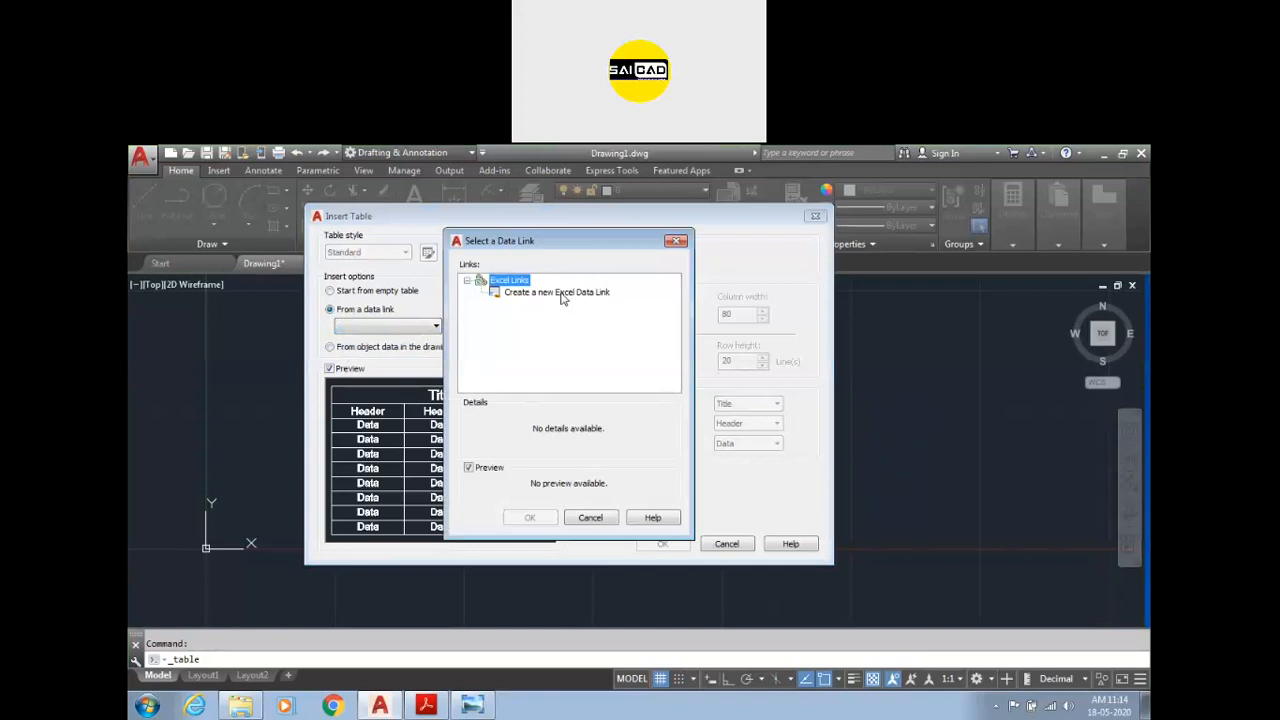
pyautogui.click(561, 295)
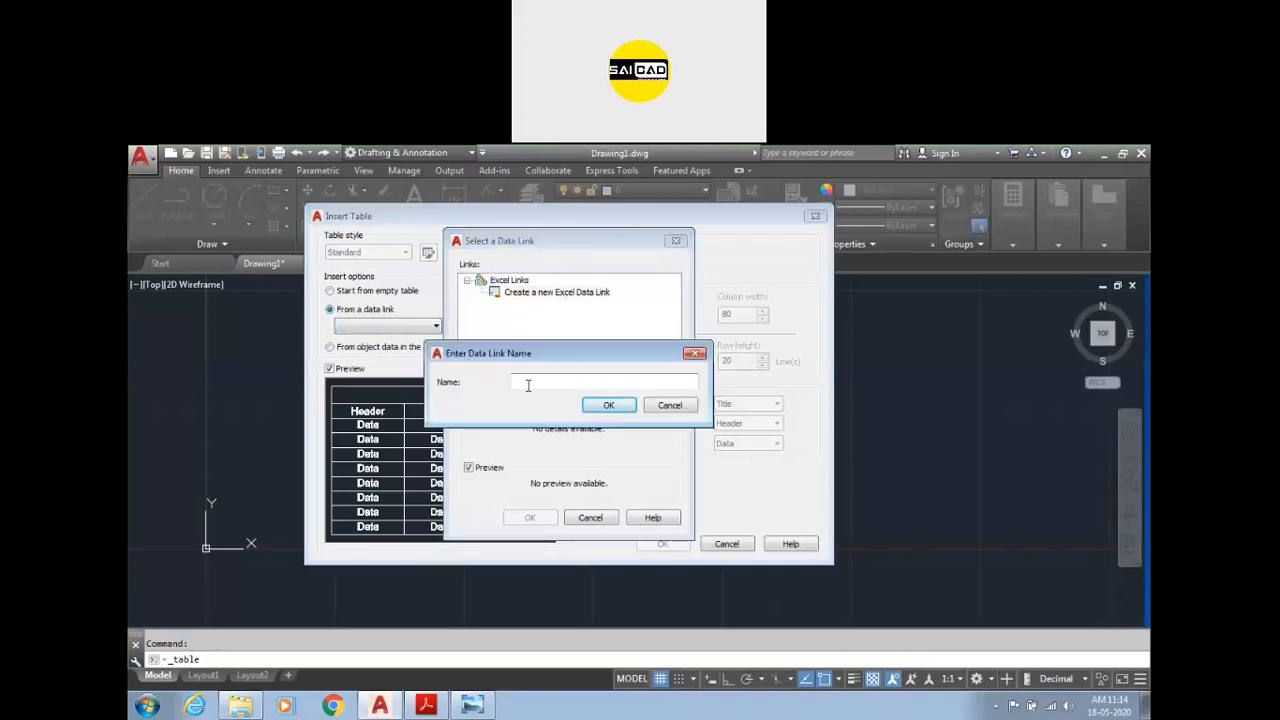
pyautogui.click(607, 405)
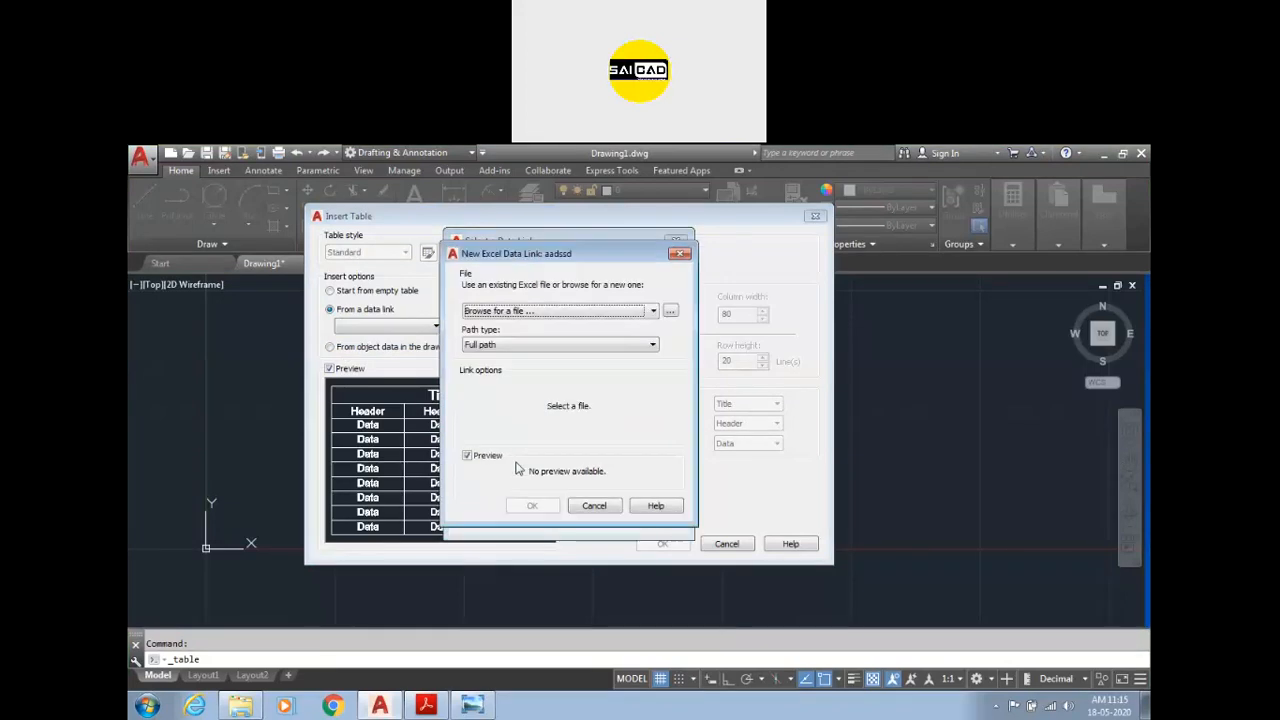
# Step: Choose the Enquiry Excel file on the Desktop as the source of the aadssd data link
pyautogui.moveTo(546, 264); pyautogui.dragTo(434, 249)
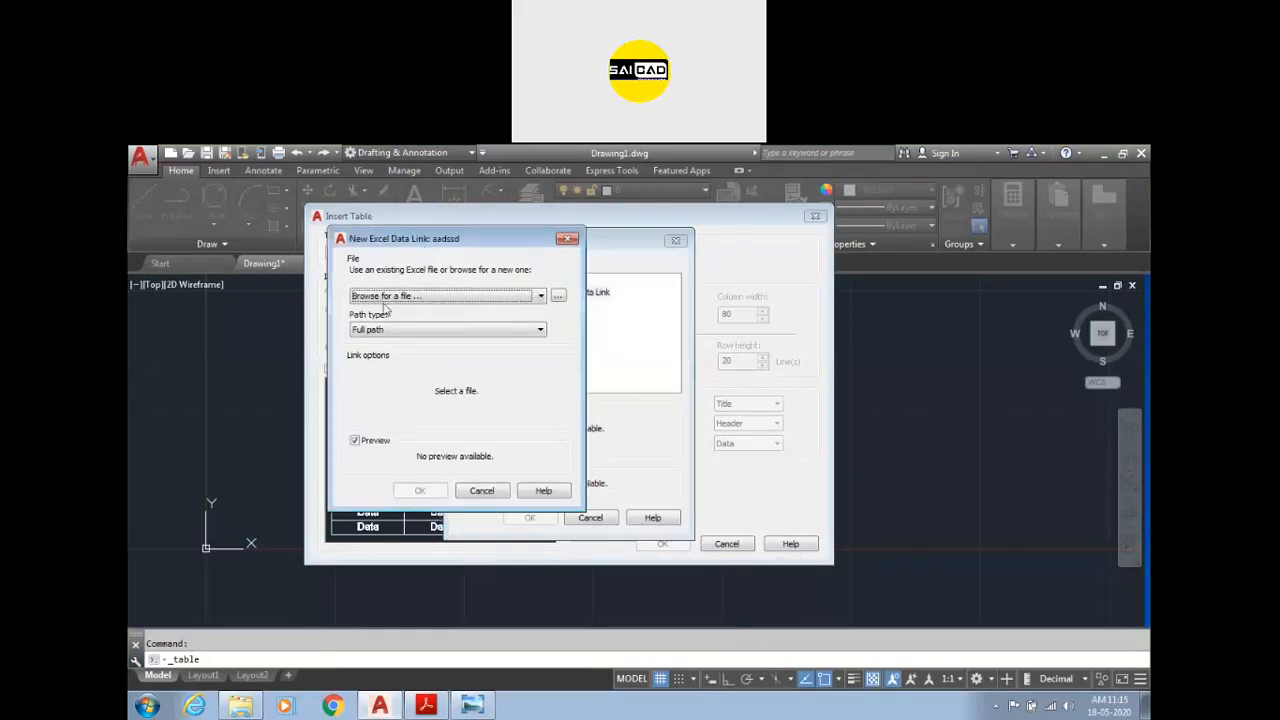
pyautogui.click(558, 297)
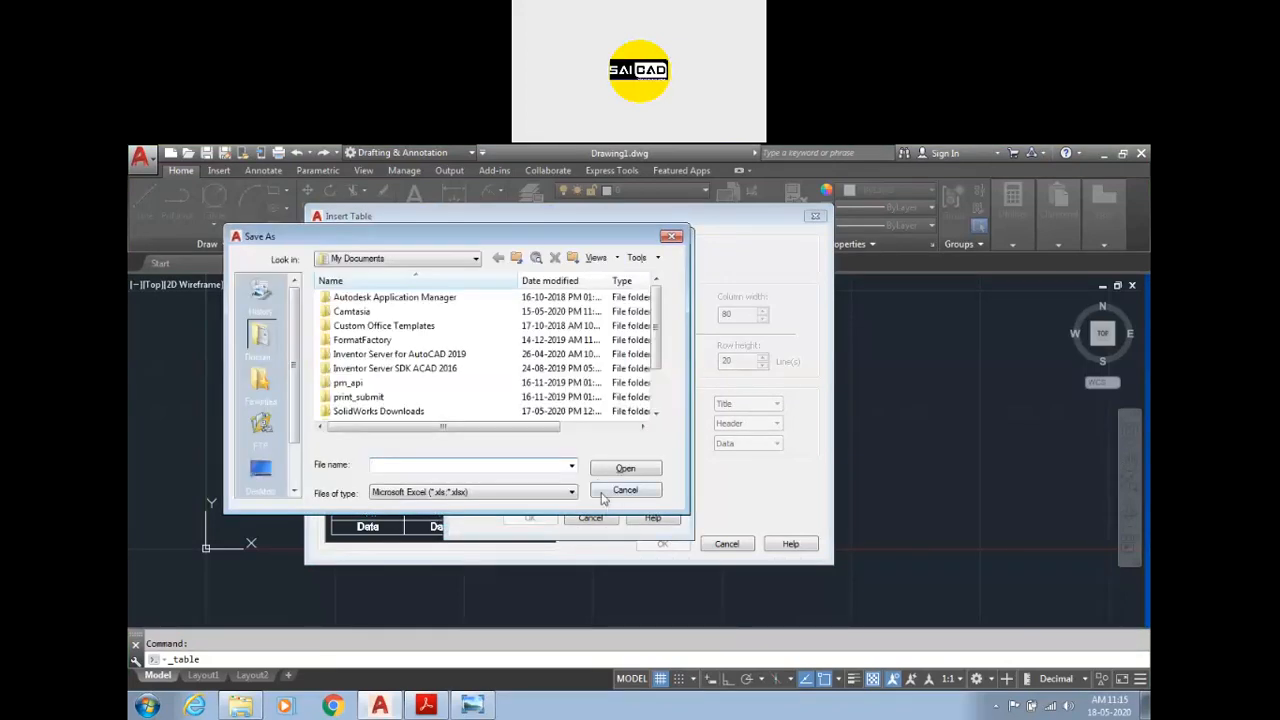
pyautogui.click(262, 472)
pyautogui.click(398, 383)
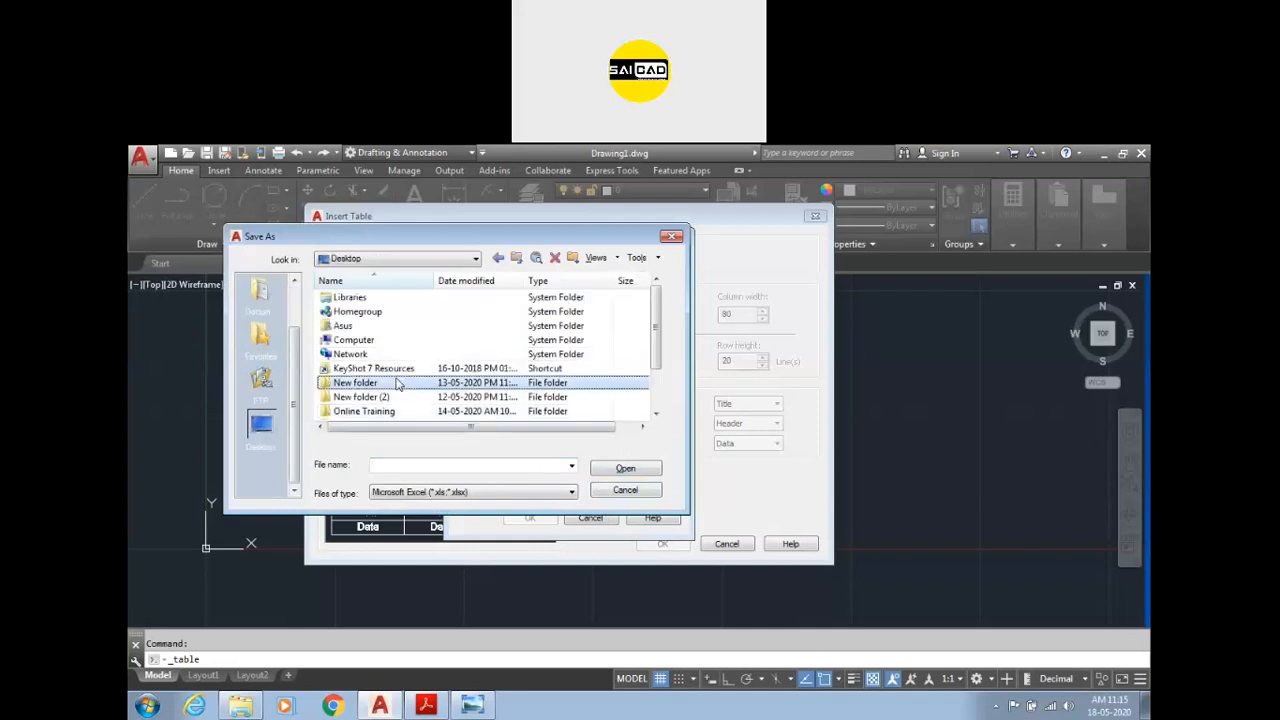
pyautogui.click(395, 397)
pyautogui.moveTo(654, 343); pyautogui.dragTo(648, 385)
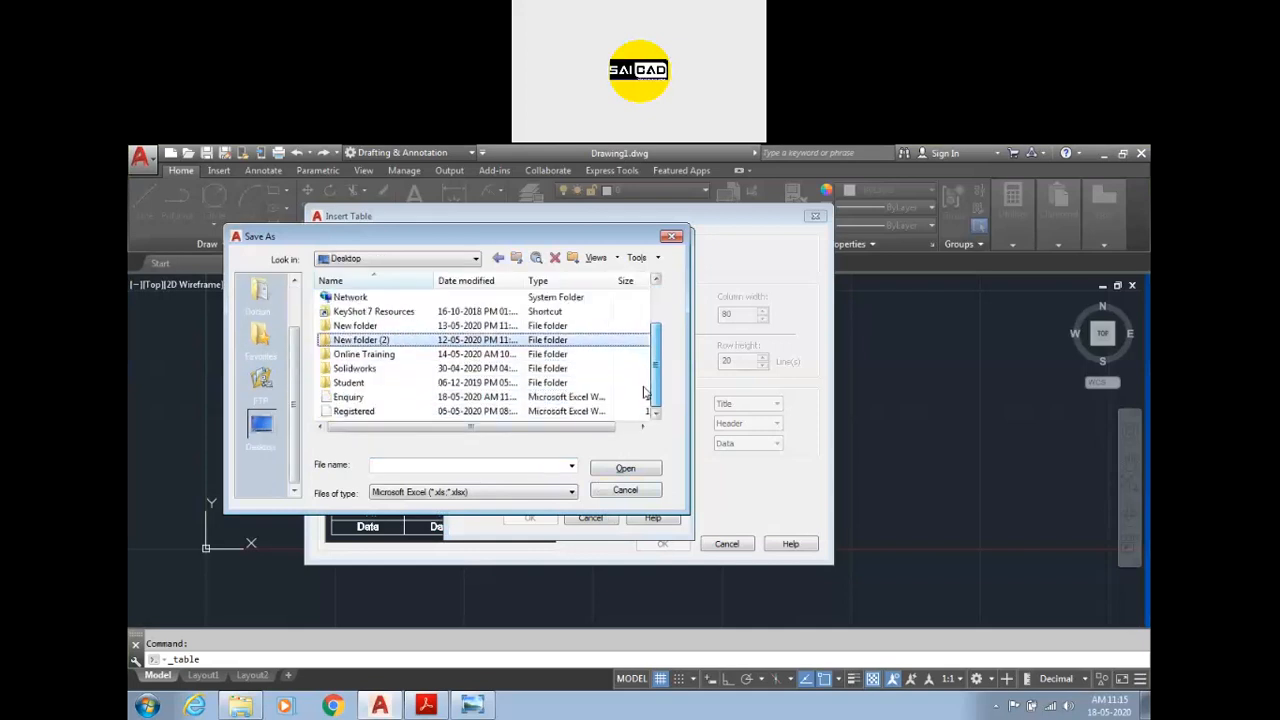
pyautogui.click(352, 397)
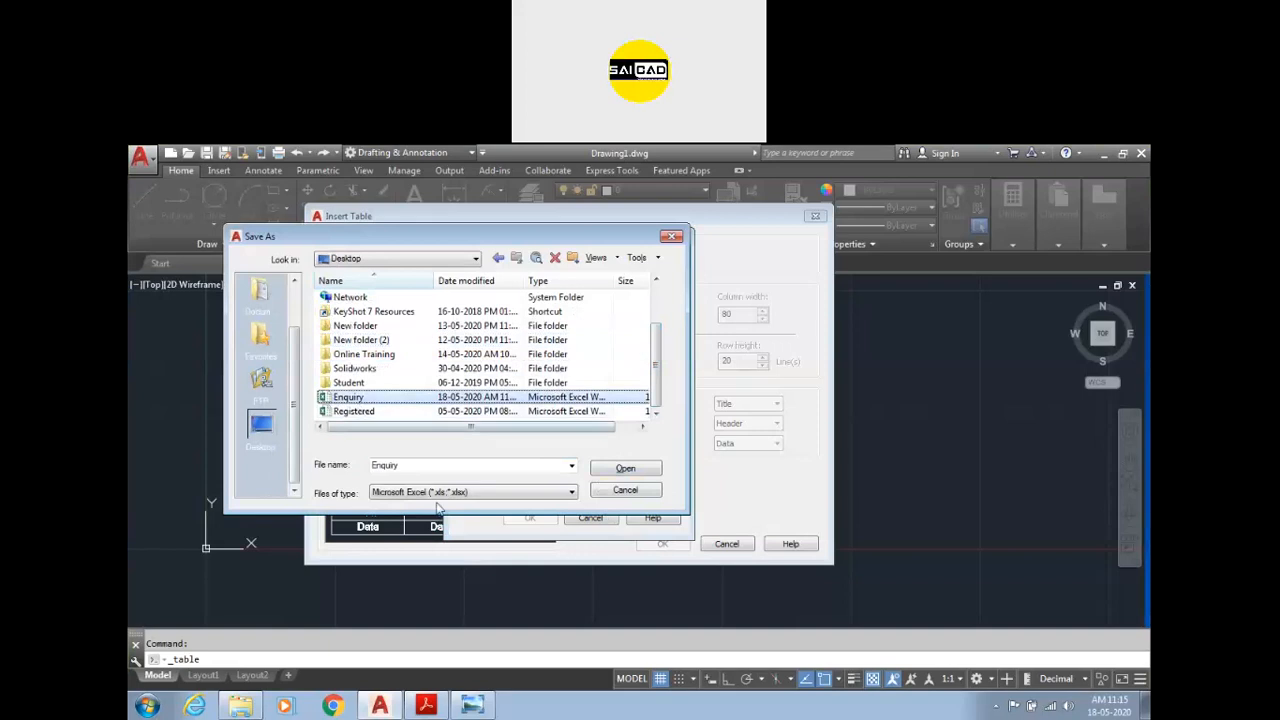
pyautogui.click(626, 465)
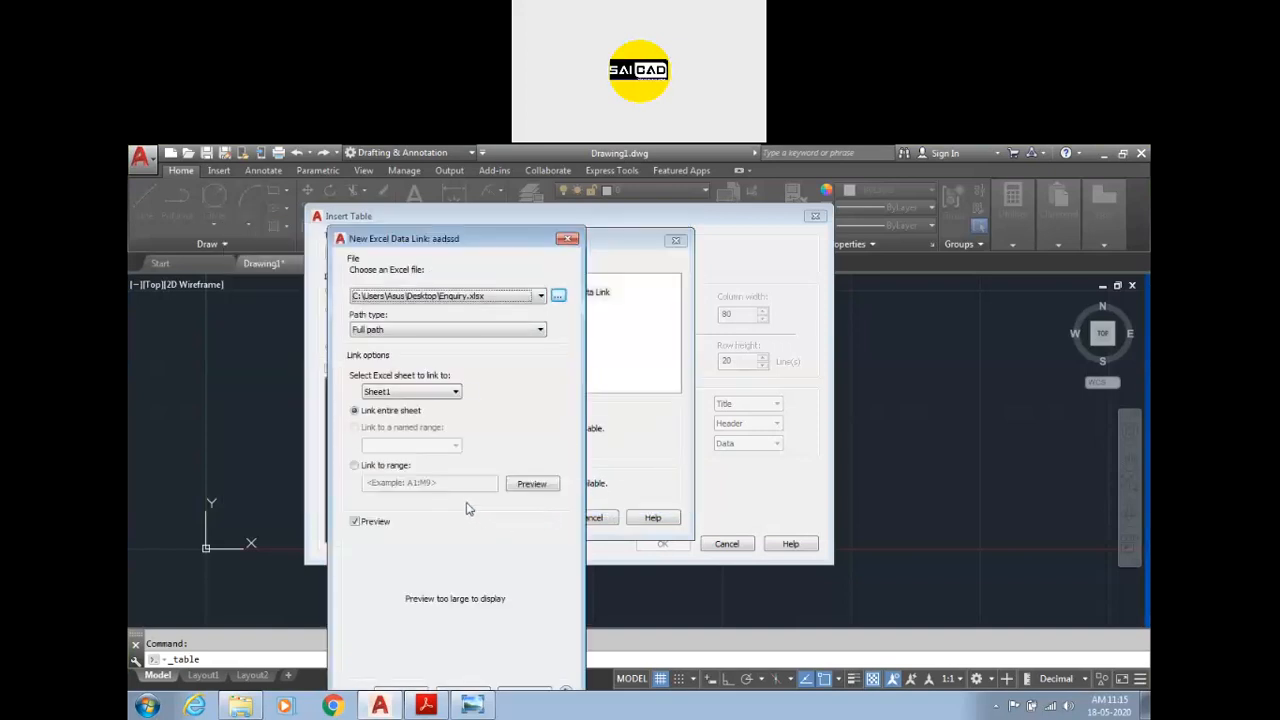
# Step: Link the entire Sheet1 of the workbook and accept aadssd as the table's data link
pyautogui.click(410, 395)
pyautogui.click(410, 396)
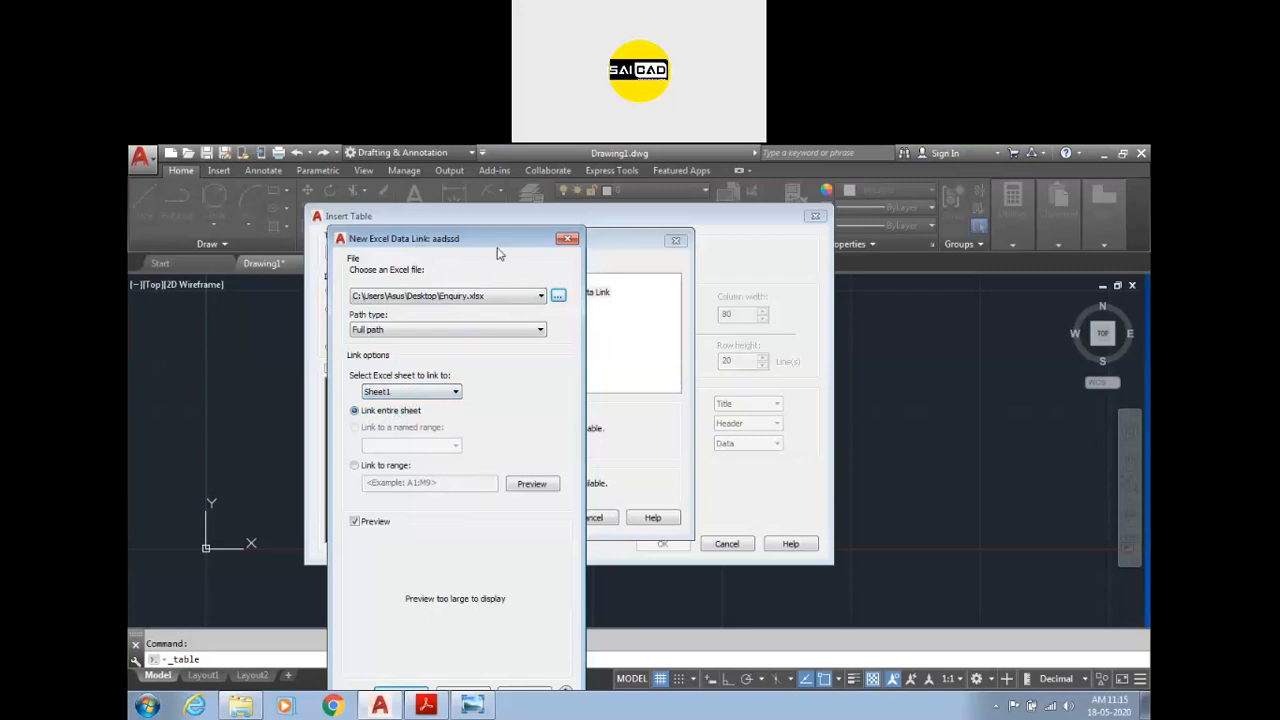
pyautogui.moveTo(484, 226); pyautogui.dragTo(468, 198)
pyautogui.click(386, 663)
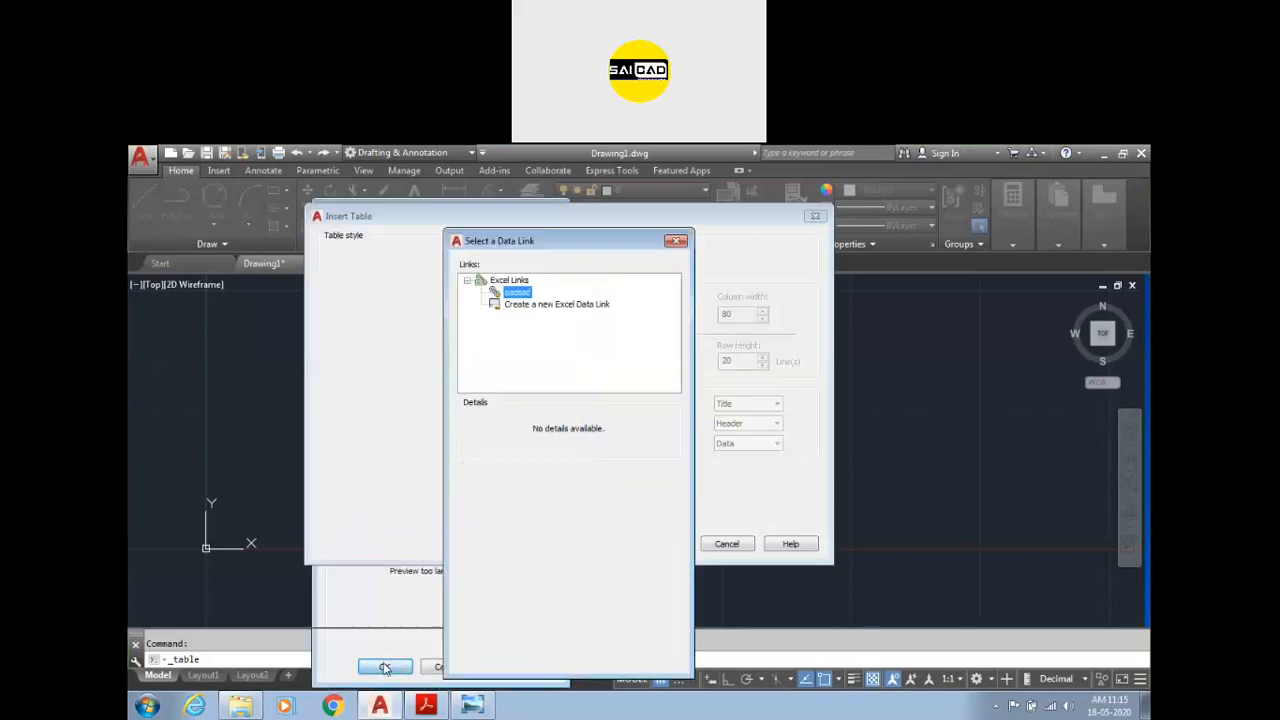
pyautogui.click(543, 657)
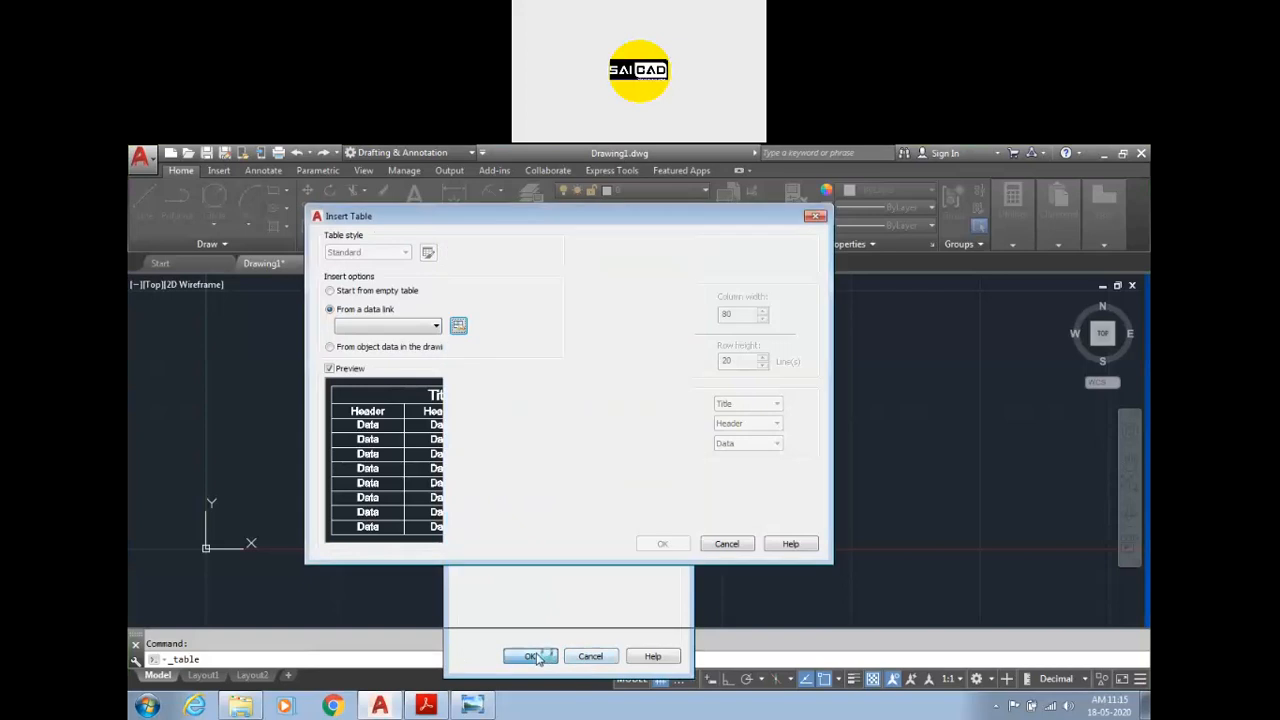
# Step: Insert the Excel-linked table in the empty area to the right of the existing table
pyautogui.click(675, 549)
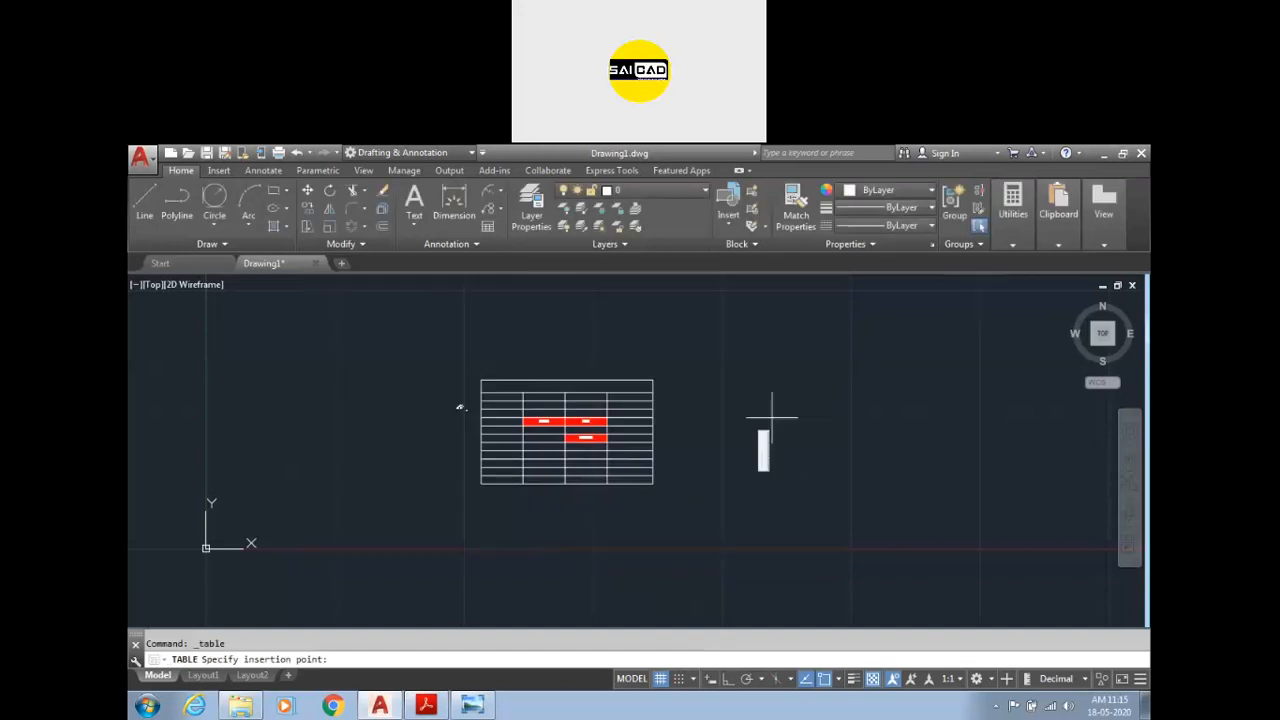
pyautogui.scroll(3, 850, 390)
pyautogui.scroll(-2, 476, 371)
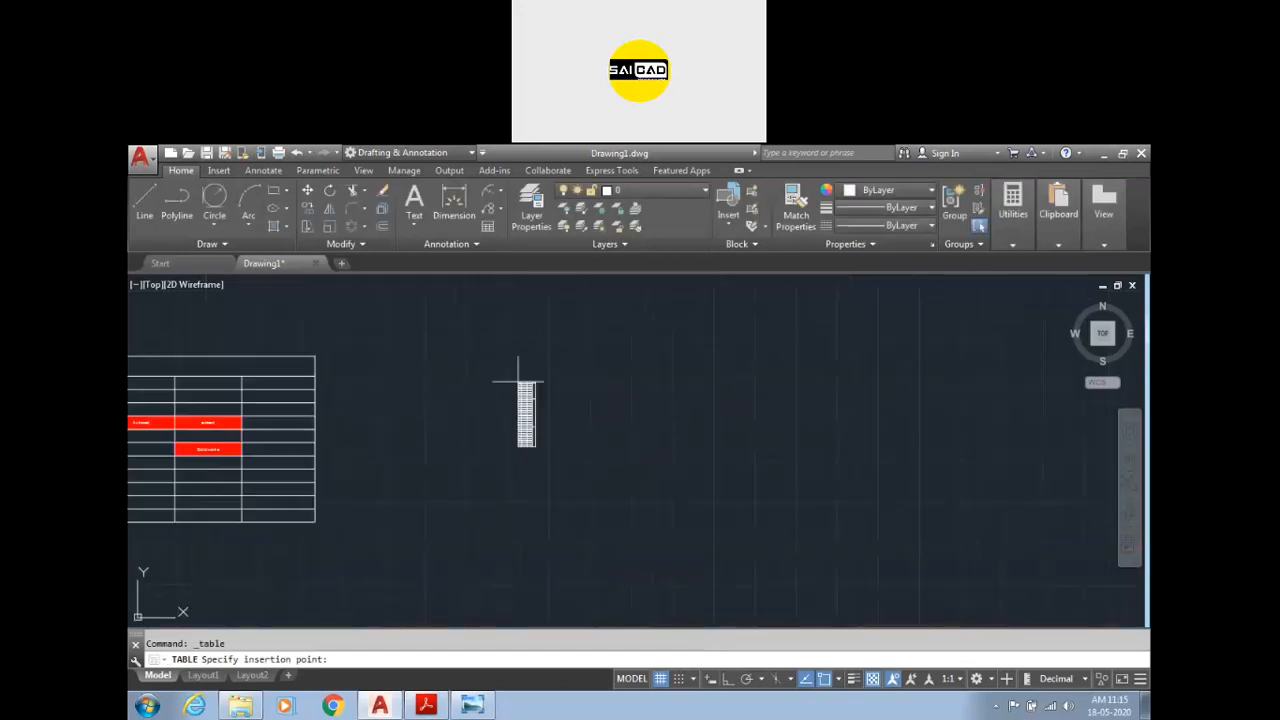
pyautogui.click(469, 334)
# Step: Select the linked table and stretch its width and height from the lower-right corner to enlarge it
pyautogui.click(555, 355)
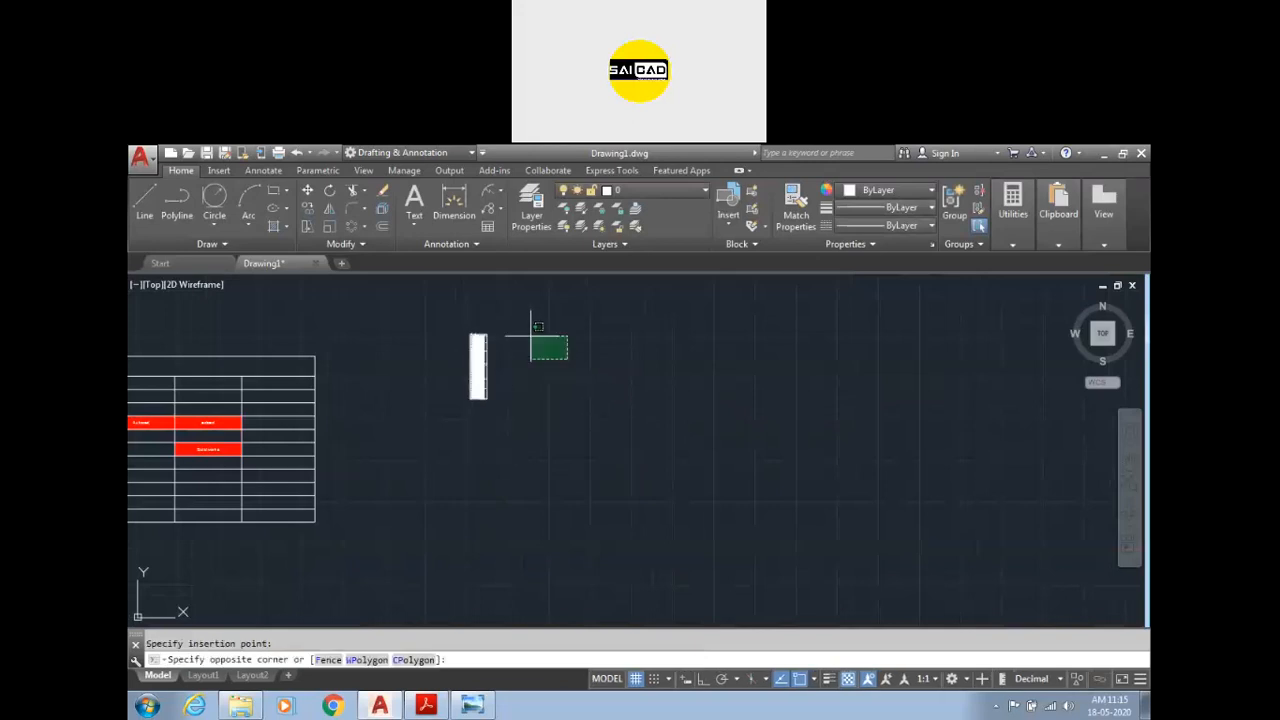
pyautogui.scroll(8, 483, 348)
pyautogui.scroll(-4, 520, 292)
pyautogui.click(548, 337)
pyautogui.click(474, 429)
pyautogui.scroll(-2, 503, 445)
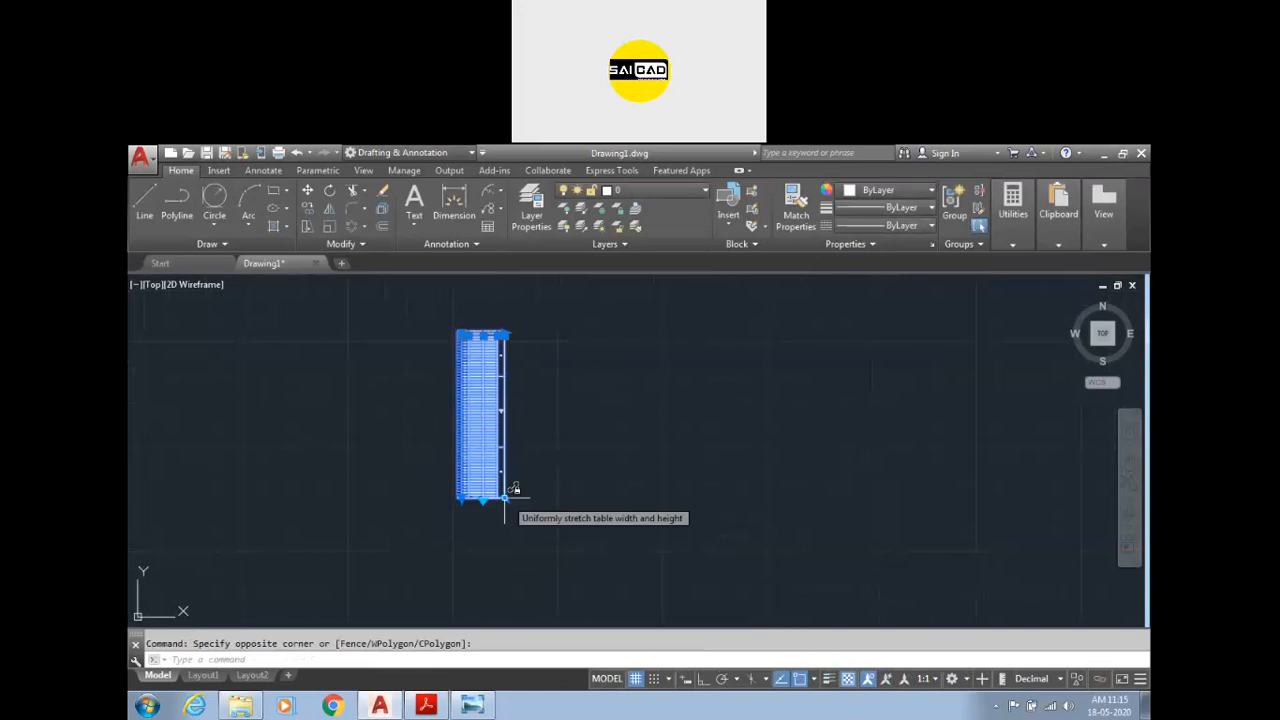
pyautogui.click(506, 497)
pyautogui.click(793, 602)
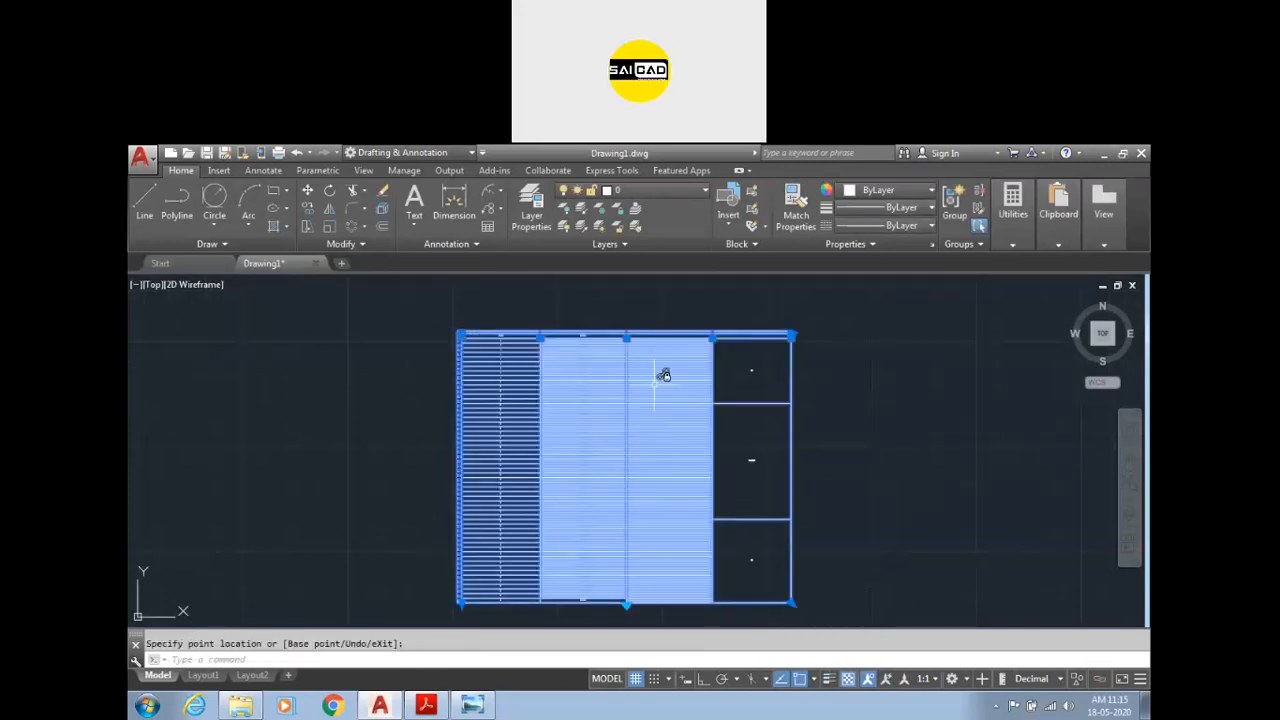
pyautogui.scroll(6, 598, 350)
pyautogui.press('Escape')
# Step: Set the background fill of the first cell below the Name header in the linked table to None
pyautogui.scroll(-2, 584, 336)
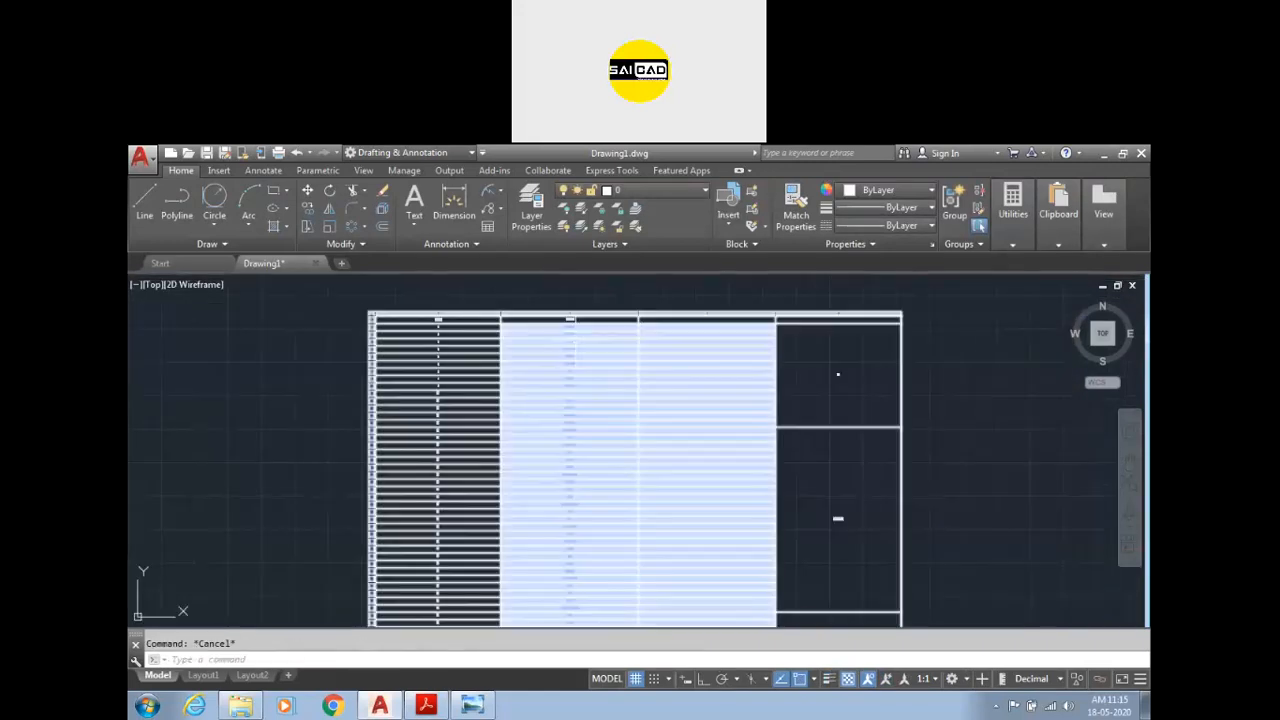
pyautogui.scroll(3, 571, 333)
pyautogui.click(579, 312)
pyautogui.click(531, 326)
pyautogui.scroll(-5, 531, 326)
pyautogui.click(607, 209)
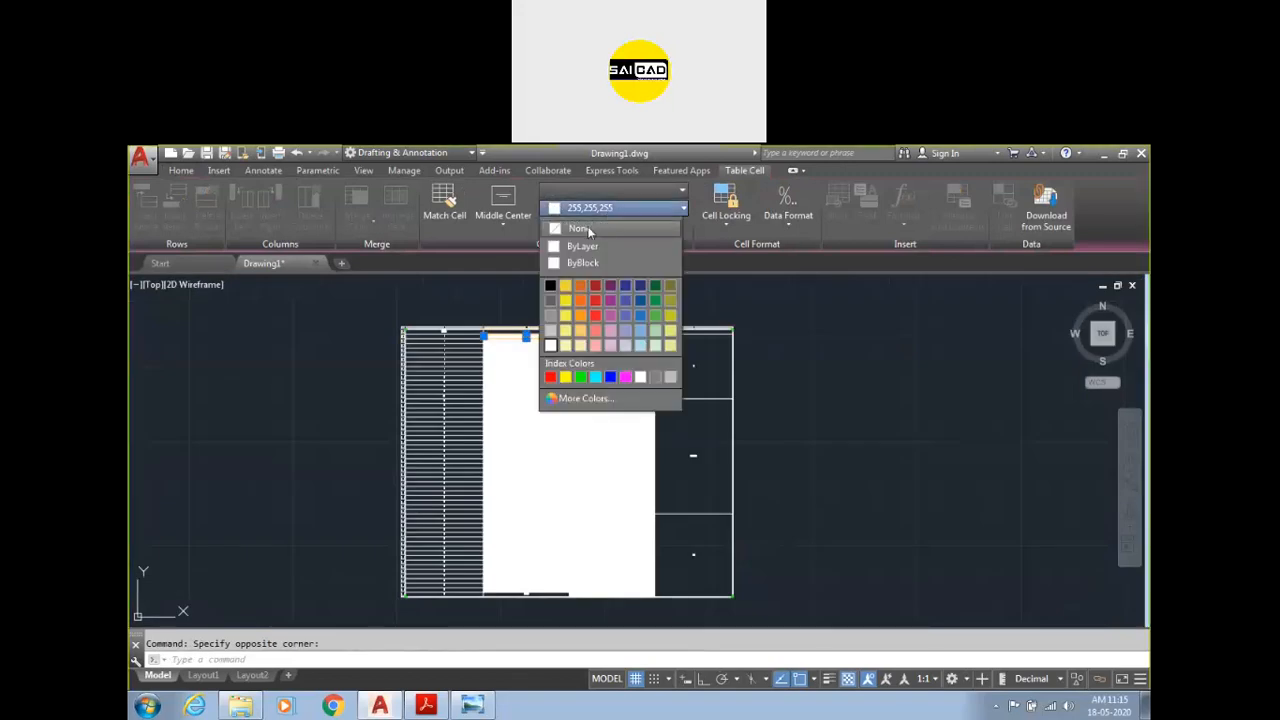
pyautogui.click(579, 228)
pyautogui.scroll(4, 555, 320)
pyautogui.press('Escape')
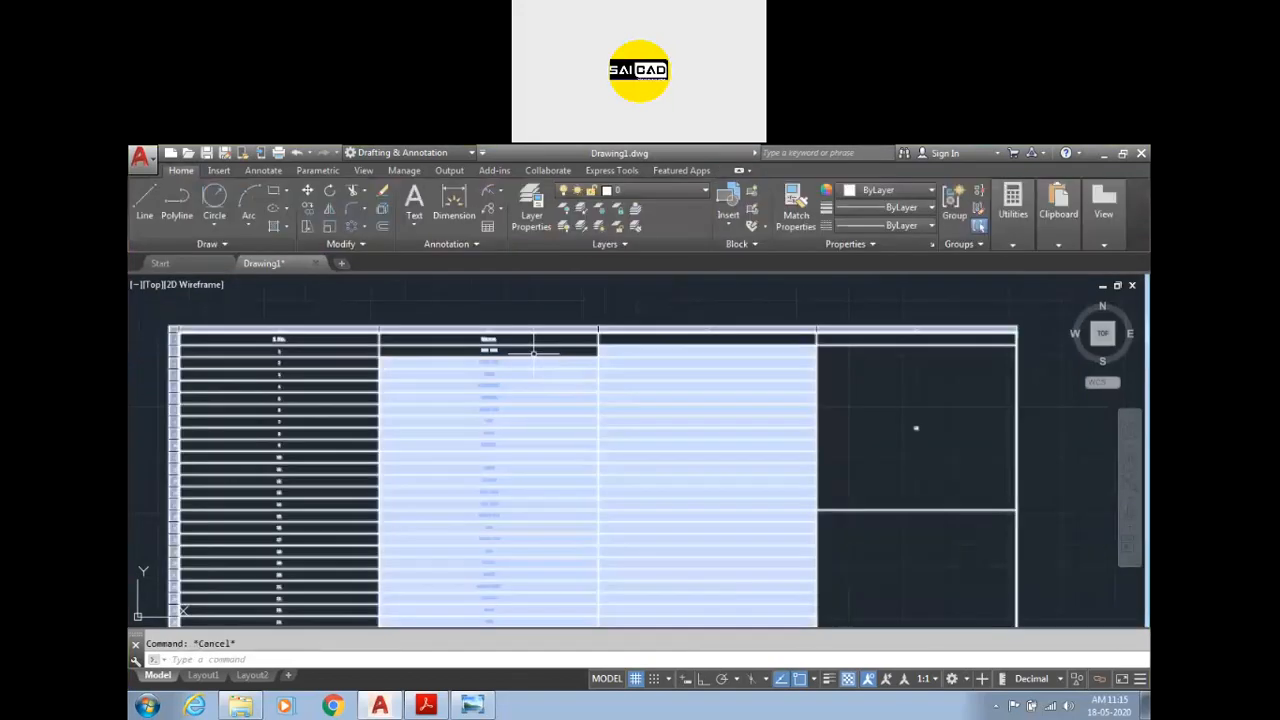
# Step: Match the unfilled first name cell's formatting to scattered cells in the Name column and the empty column beside it
pyautogui.click(530, 345)
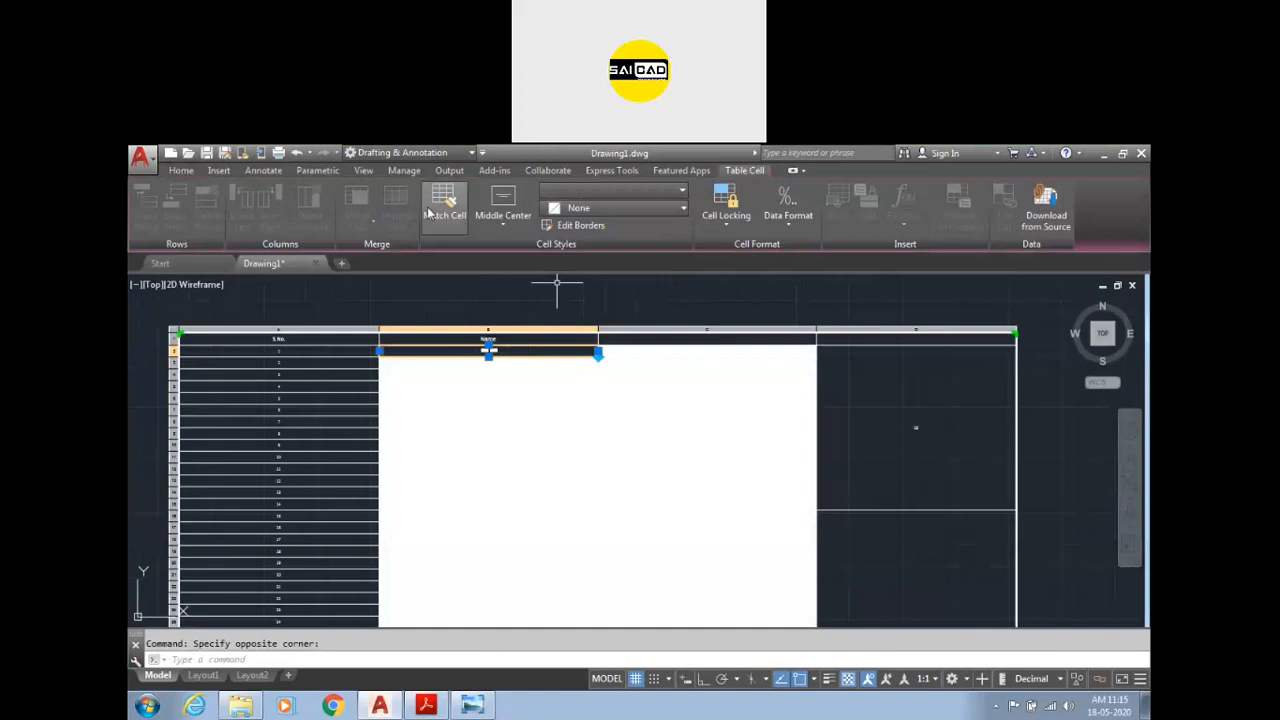
pyautogui.click(444, 198)
pyautogui.scroll(-2, 512, 355)
pyautogui.click(520, 382)
pyautogui.click(534, 419)
pyautogui.click(534, 465)
pyautogui.click(534, 493)
pyautogui.click(534, 516)
pyautogui.click(590, 535)
pyautogui.click(598, 497)
pyautogui.click(588, 484)
pyautogui.click(588, 461)
pyautogui.click(588, 430)
pyautogui.click(588, 406)
pyautogui.click(588, 383)
pyautogui.click(588, 370)
pyautogui.press('Escape')
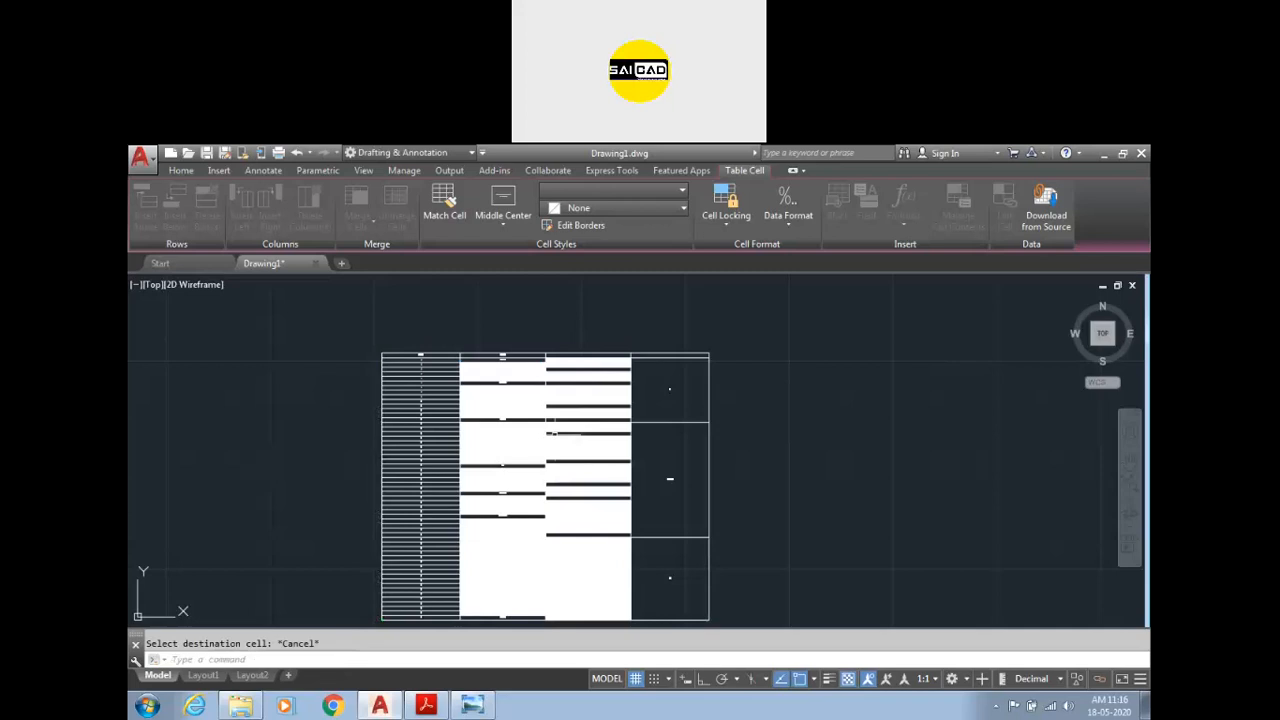
pyautogui.press('Escape')
# Step: Set the background fill to None for the upper range of cells spanning the Name column and the empty column beside it
pyautogui.click(582, 422)
pyautogui.click(576, 424)
pyautogui.scroll(4, 574, 422)
pyautogui.click(519, 341)
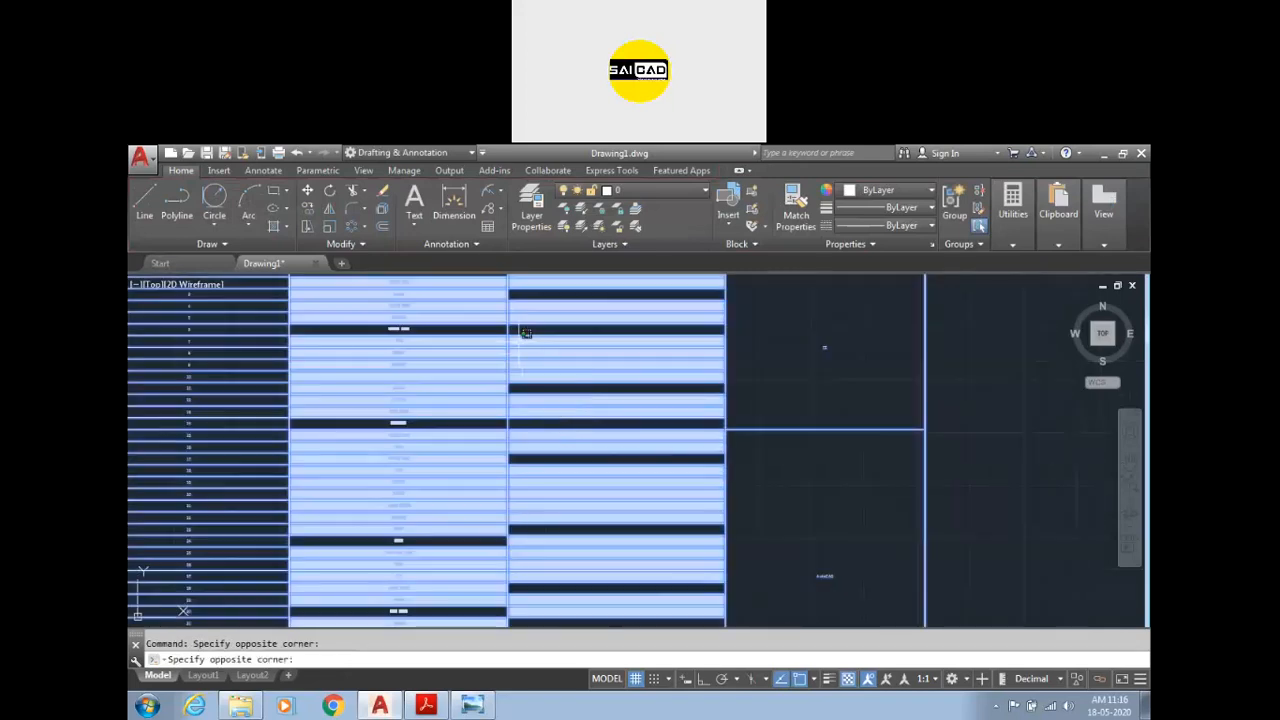
pyautogui.click(526, 332)
pyautogui.scroll(-2, 490, 360)
pyautogui.click(445, 302)
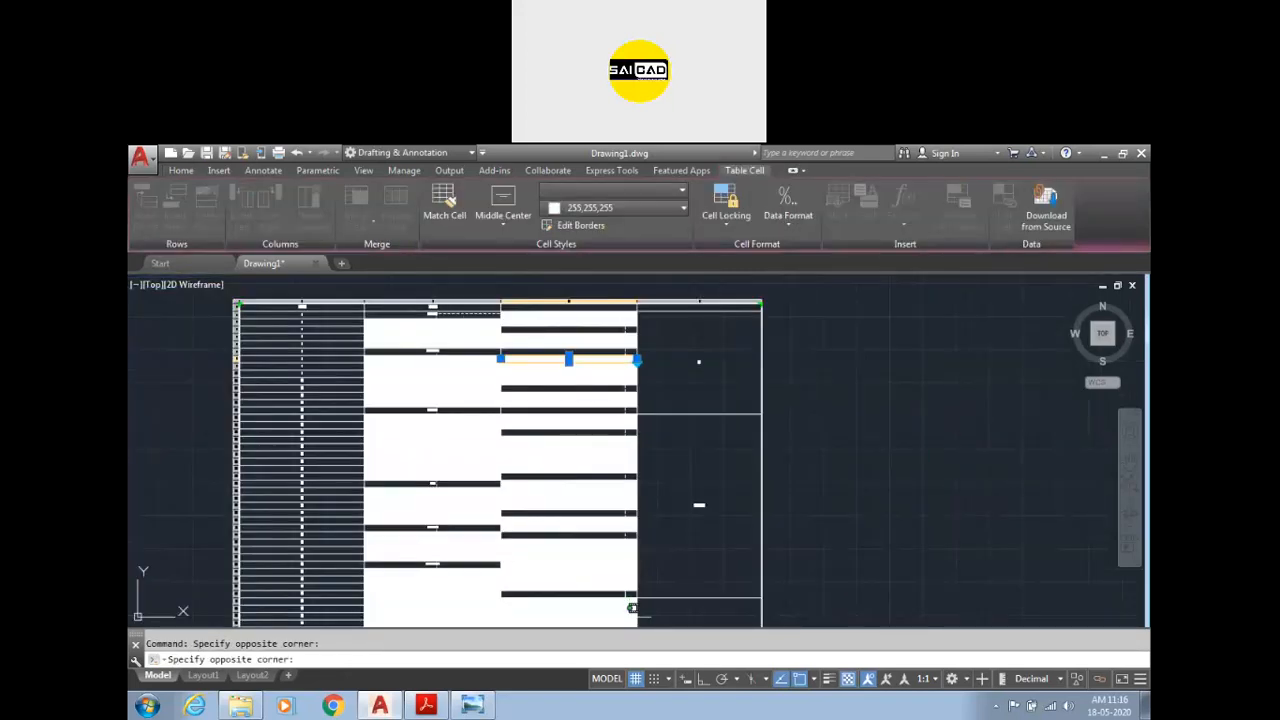
pyautogui.click(633, 606)
pyautogui.scroll(-3, 566, 429)
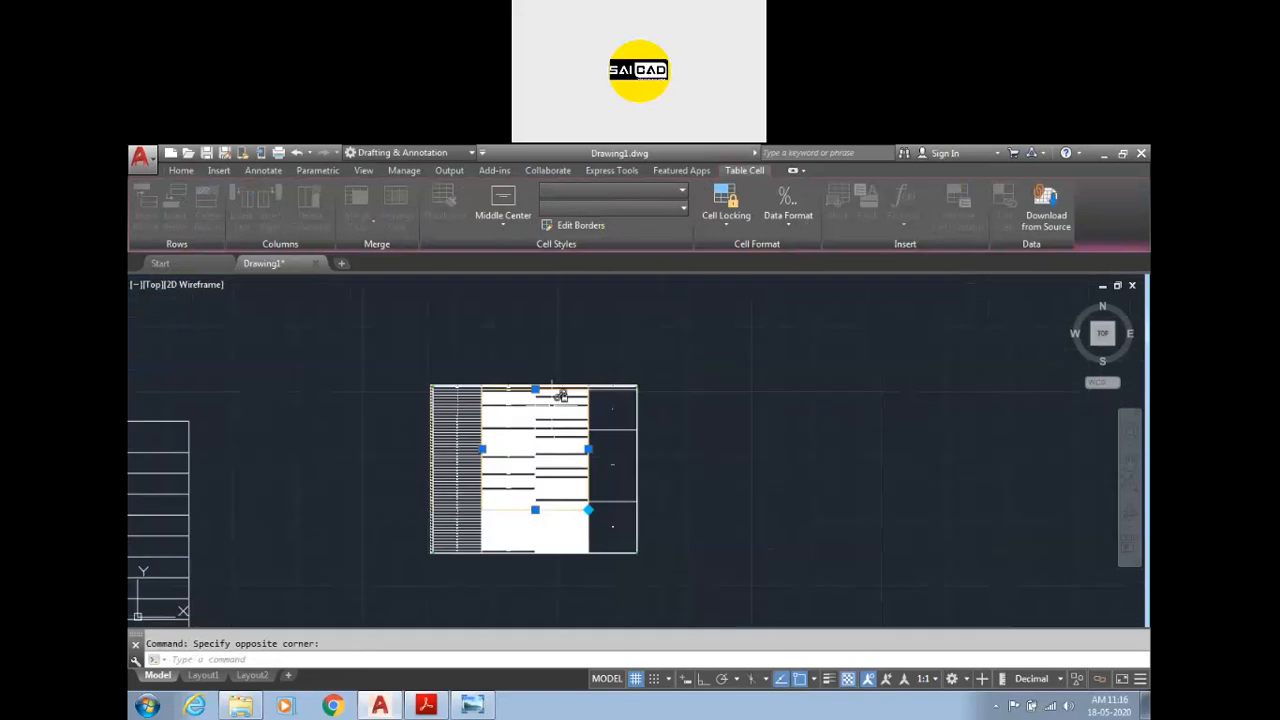
pyautogui.click(591, 192)
pyautogui.click(591, 193)
pyautogui.click(585, 207)
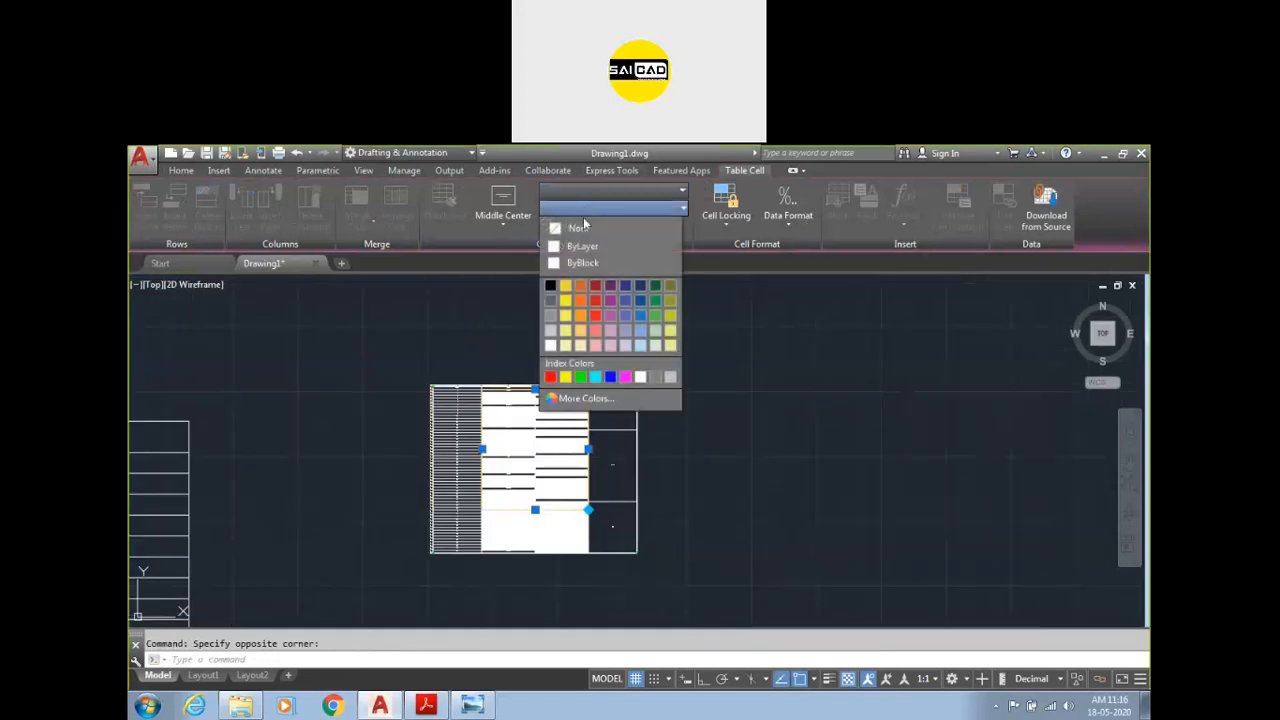
pyautogui.click(584, 226)
pyautogui.press('Escape')
# Step: Examine the fill and text of the linked table's cells up close and across the whole table
pyautogui.scroll(5, 509, 446)
pyautogui.scroll(-2, 523, 437)
pyautogui.scroll(2, 530, 355)
pyautogui.scroll(5, 534, 314)
pyautogui.scroll(-5, 551, 366)
pyautogui.scroll(-2, 278, 393)
pyautogui.scroll(5, 563, 380)
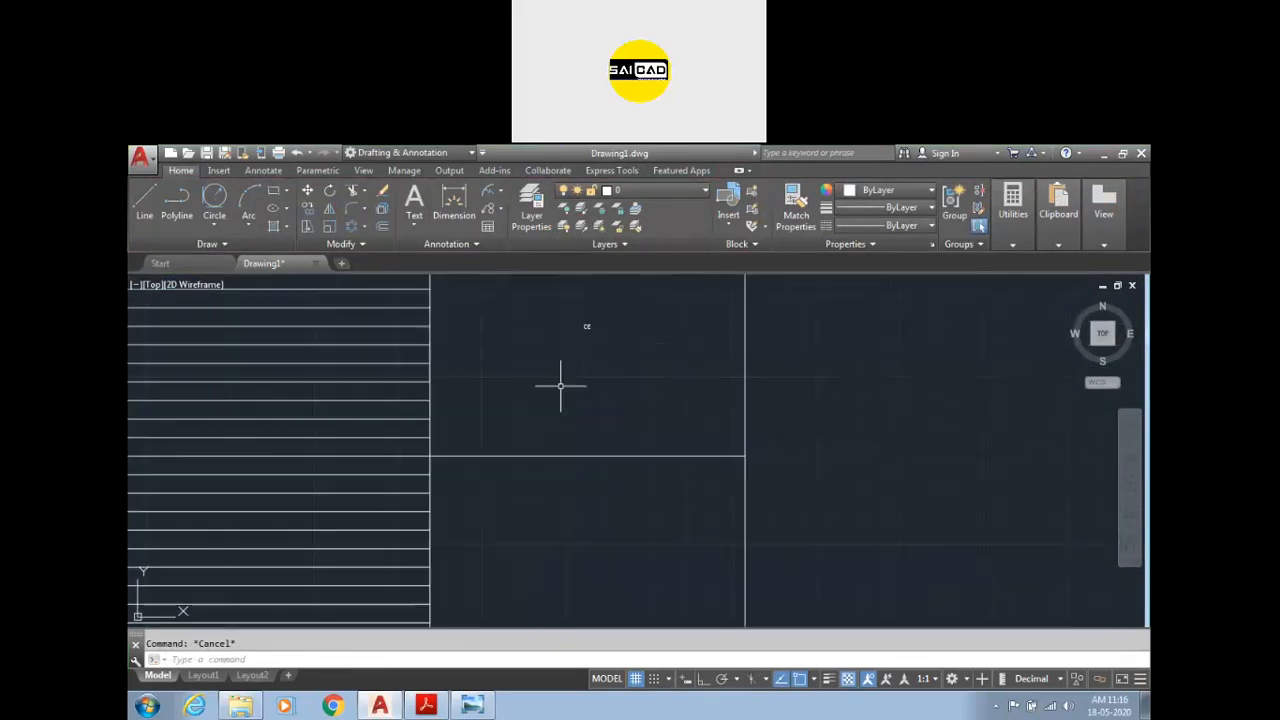
pyautogui.scroll(-1, 594, 358)
pyautogui.scroll(-5, 626, 523)
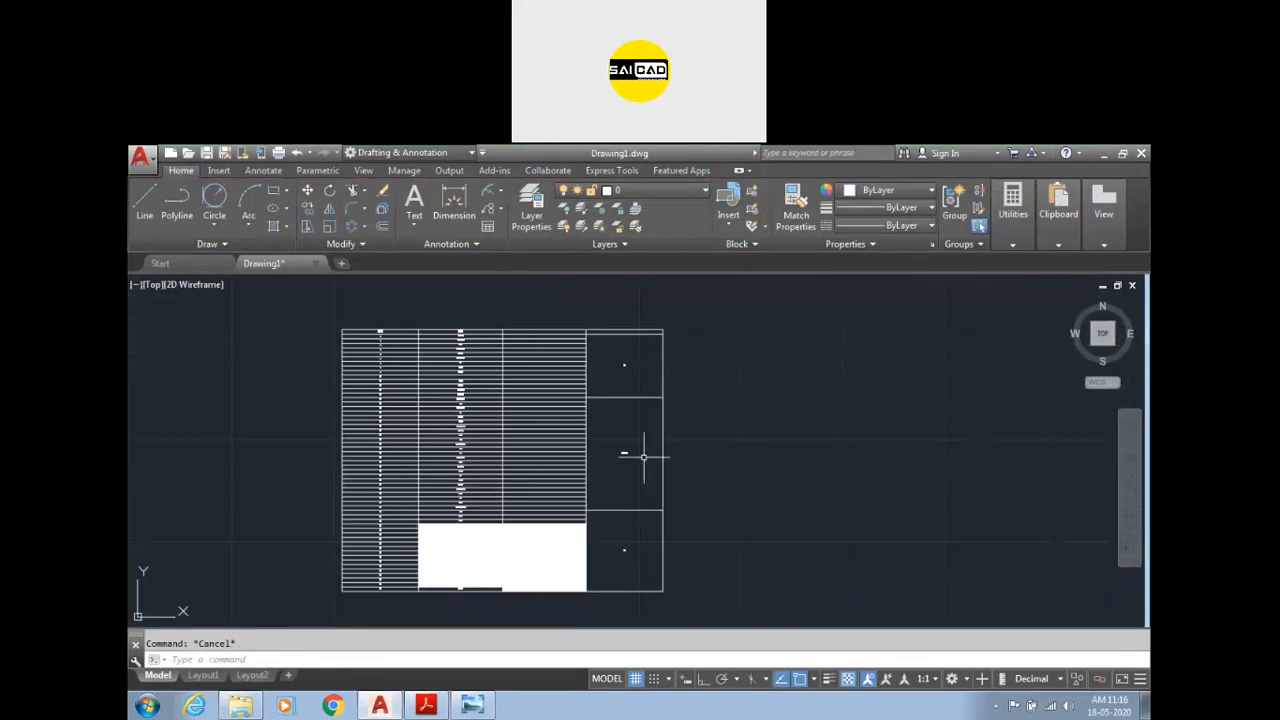
# Step: Select the linked table and narrow its S.No. and Name columns by stretching their right edges inward
pyautogui.click(739, 403)
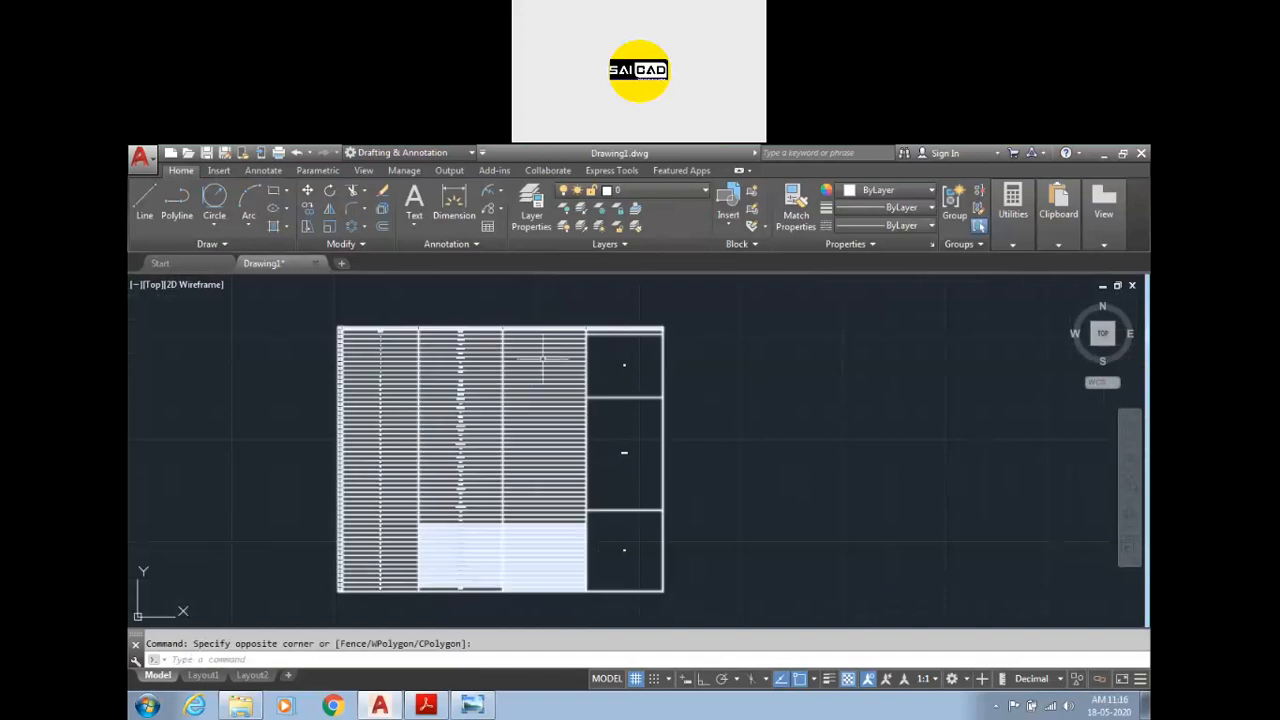
pyautogui.click(527, 442)
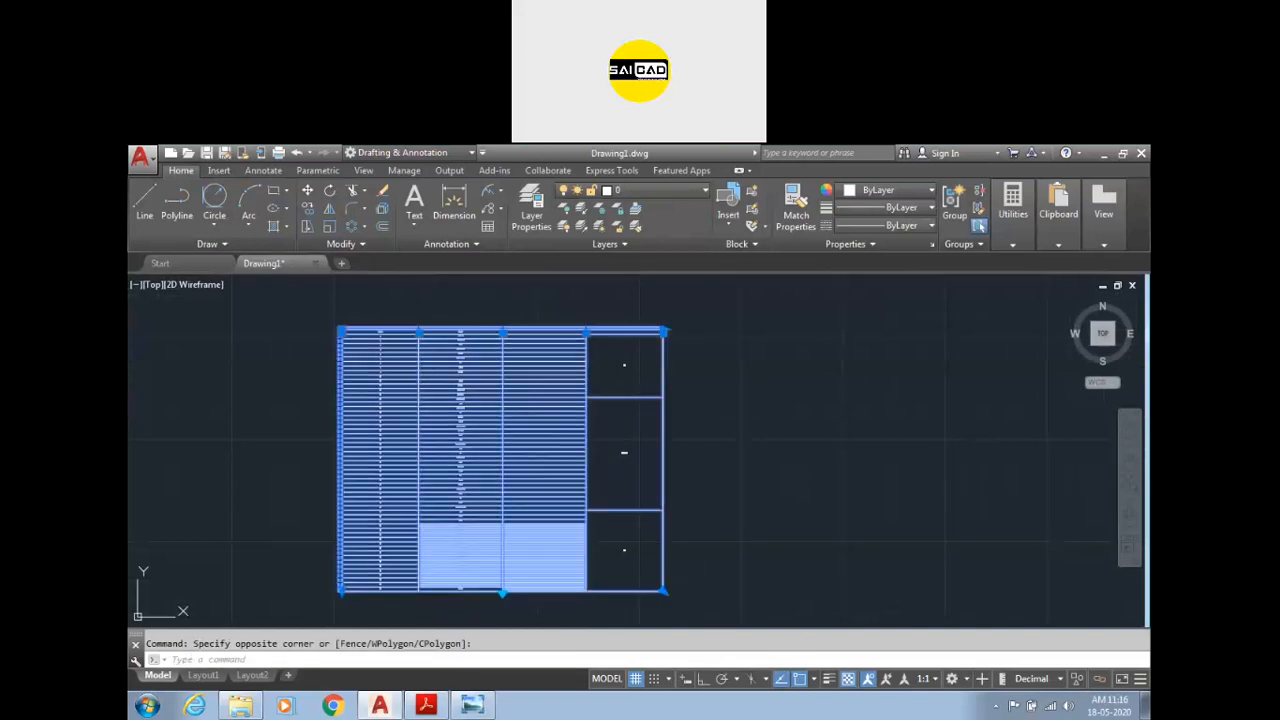
pyautogui.scroll(6, 451, 380)
pyautogui.scroll(-2, 534, 357)
pyautogui.scroll(-4, 534, 356)
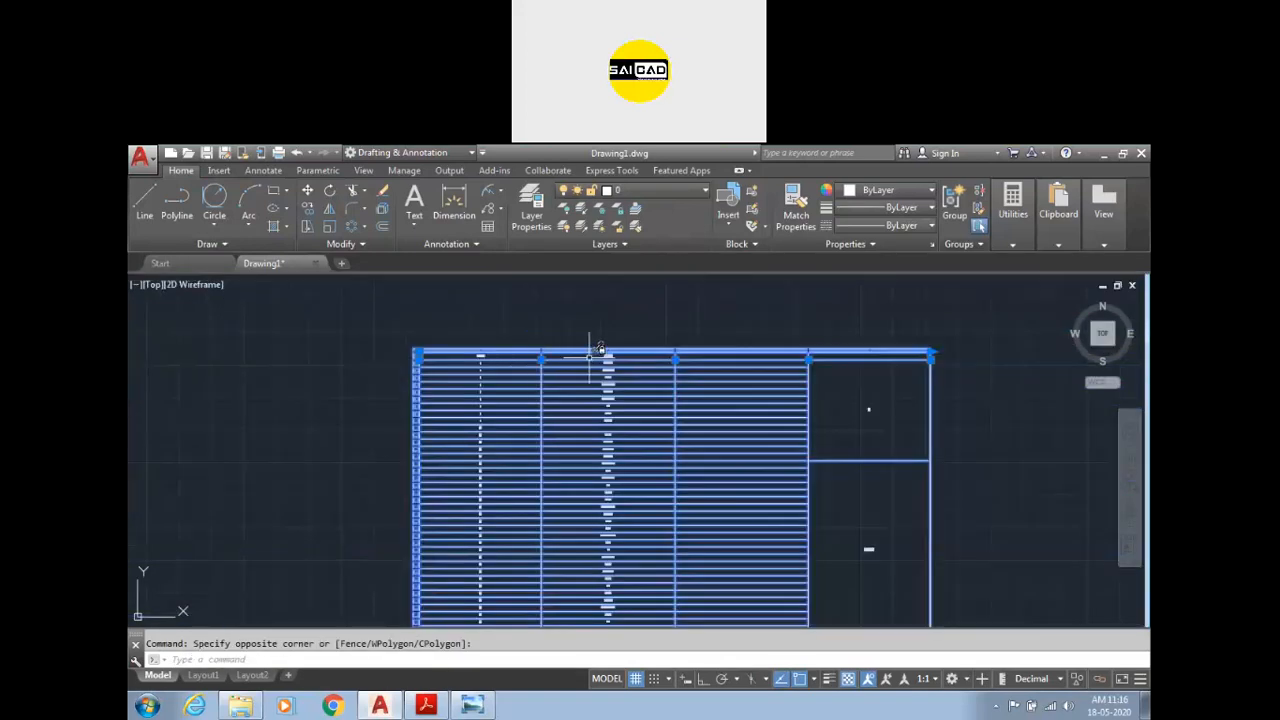
pyautogui.scroll(2, 430, 356)
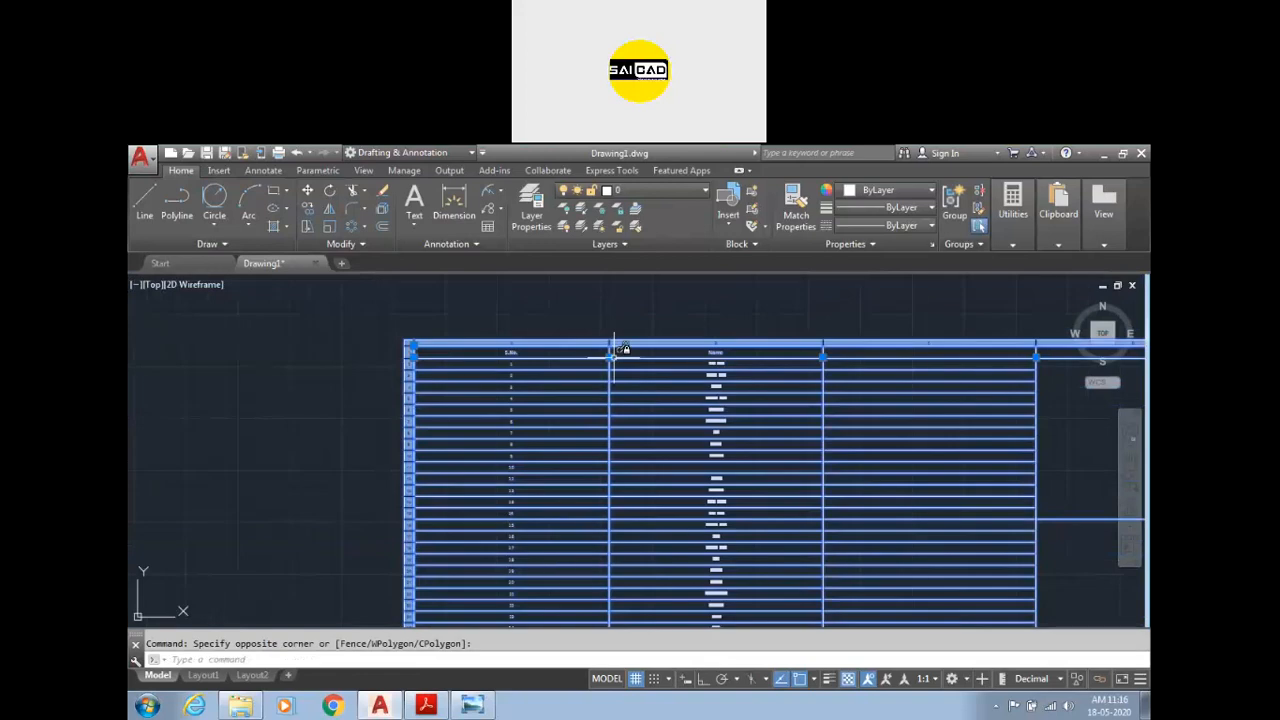
pyautogui.click(609, 355)
pyautogui.click(475, 355)
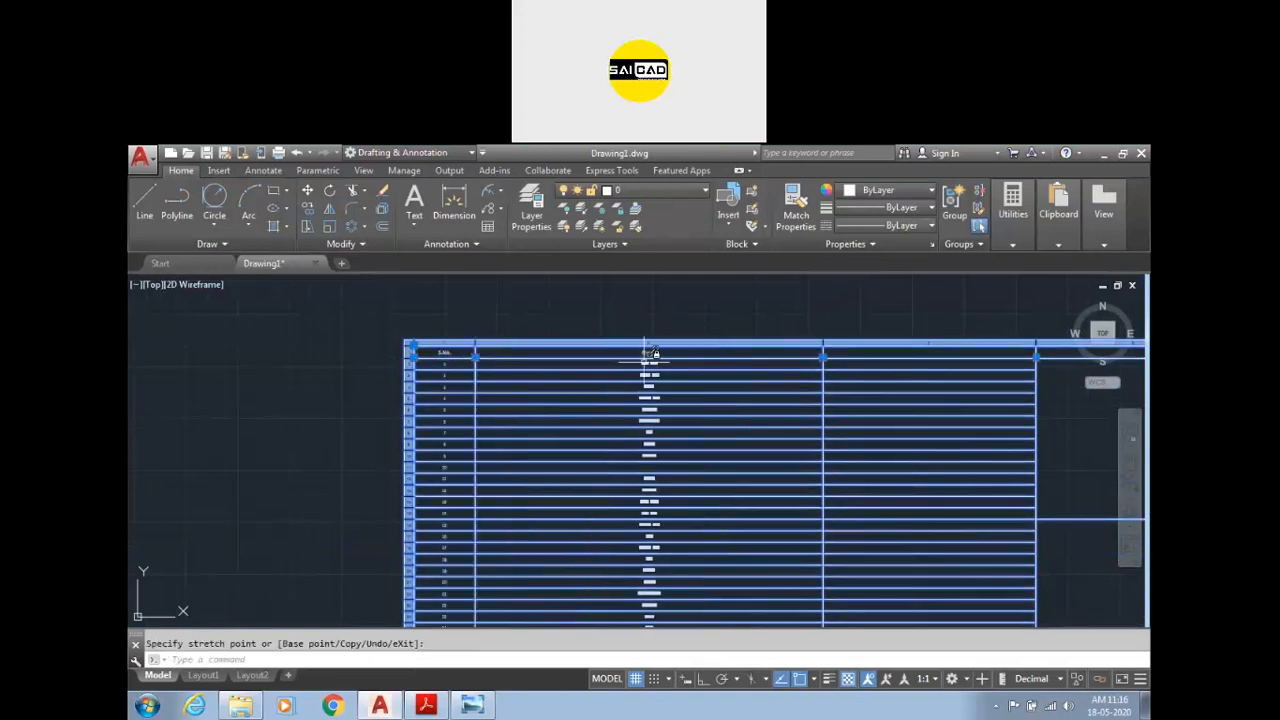
pyautogui.click(823, 355)
pyautogui.click(615, 355)
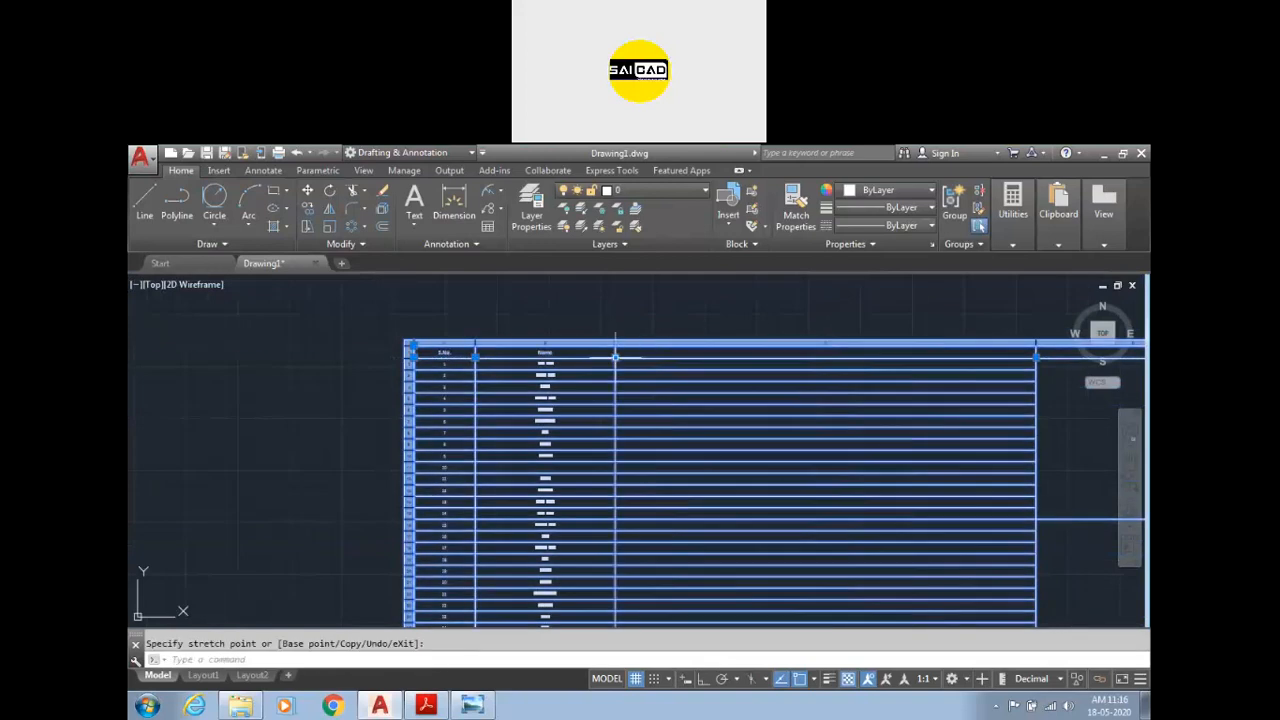
# Step: Narrow the third and fourth columns of the linked table by stretching their right edges inward
pyautogui.click(1036, 357)
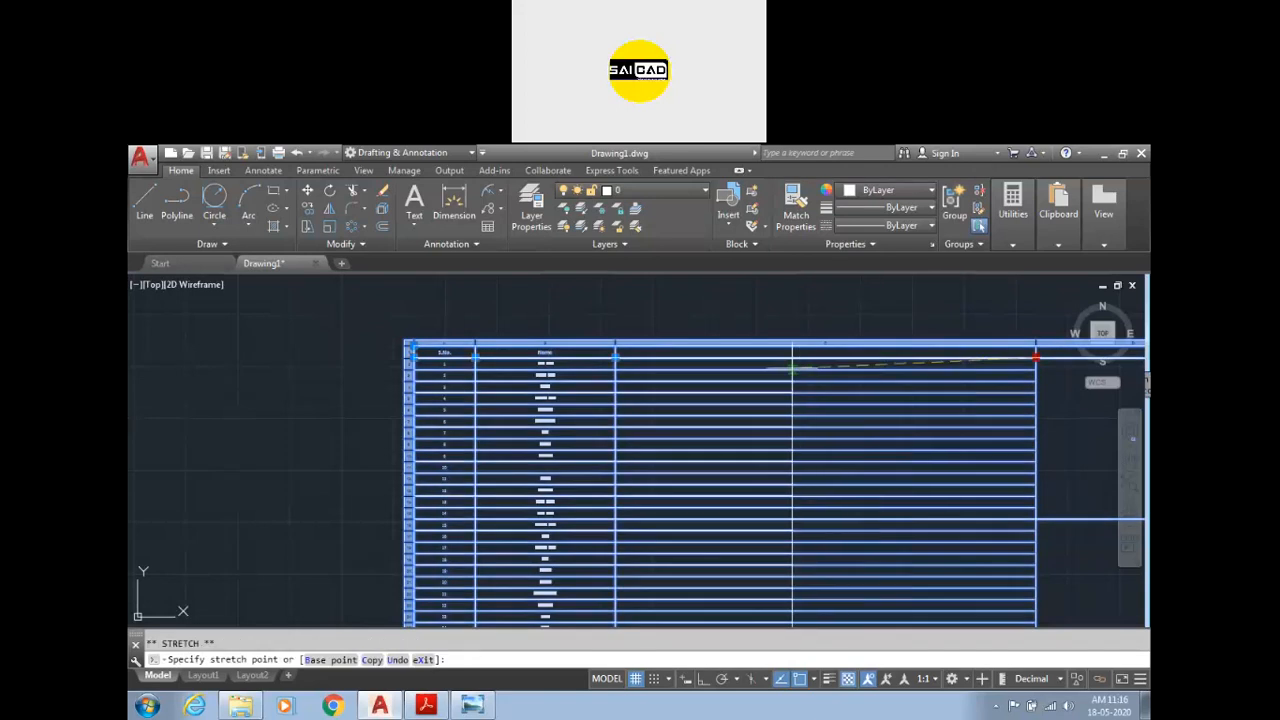
pyautogui.click(763, 366)
pyautogui.scroll(-2, 780, 387)
pyautogui.click(1016, 367)
pyautogui.click(803, 367)
pyautogui.scroll(2, 823, 443)
pyautogui.press('Escape')
pyautogui.scroll(4, 590, 335)
pyautogui.scroll(-2, 438, 375)
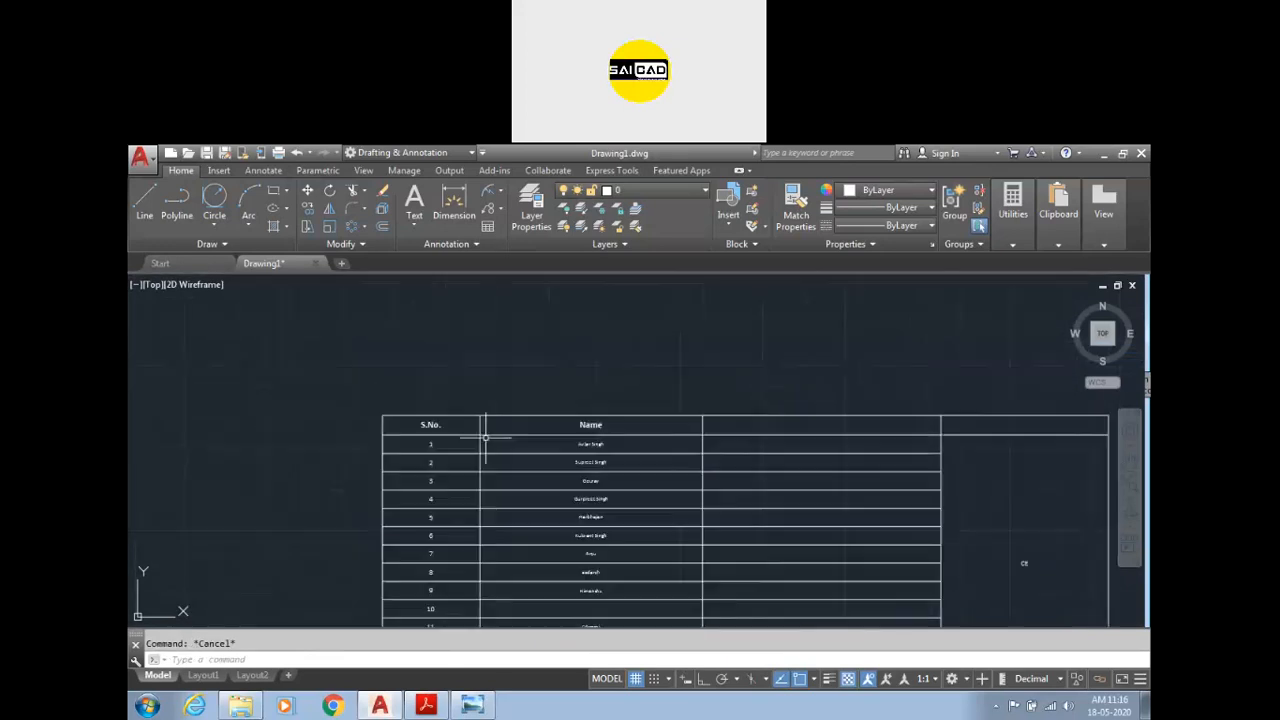
pyautogui.scroll(2, 514, 423)
# Step: View the data link details of the linked table and of cell C4
pyautogui.click(761, 309)
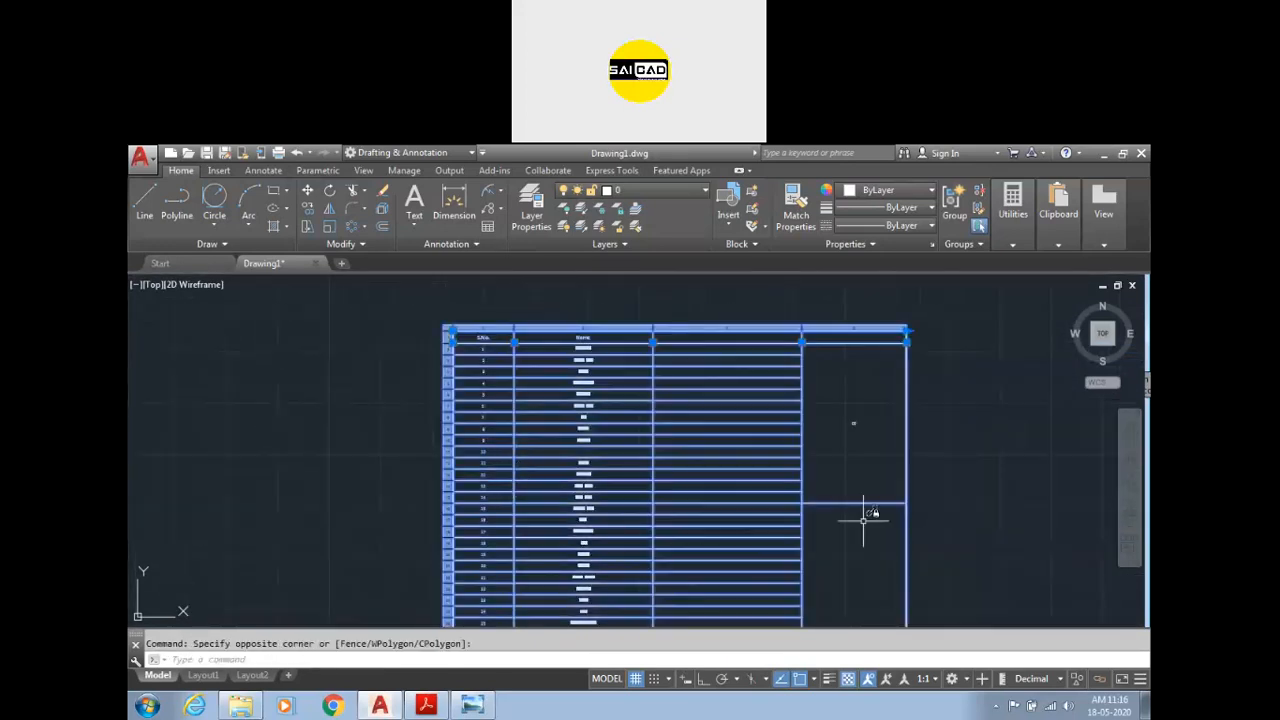
pyautogui.moveTo(813, 472)
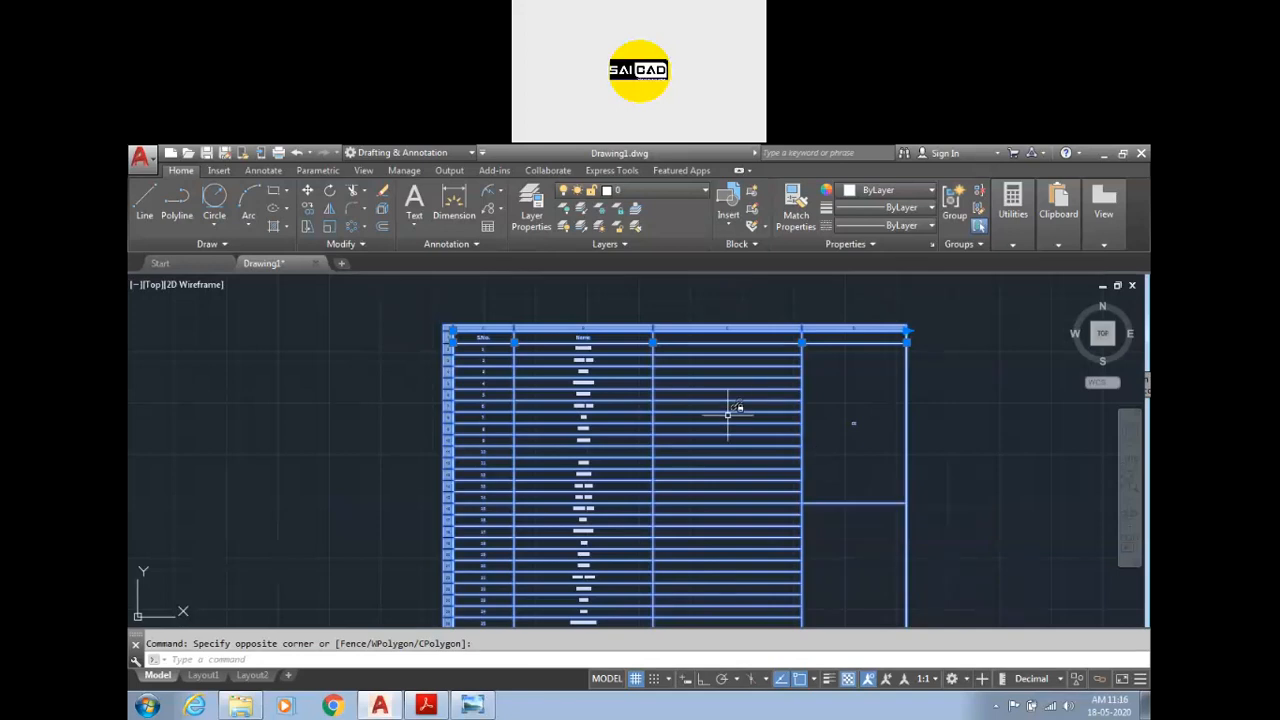
pyautogui.press('Escape')
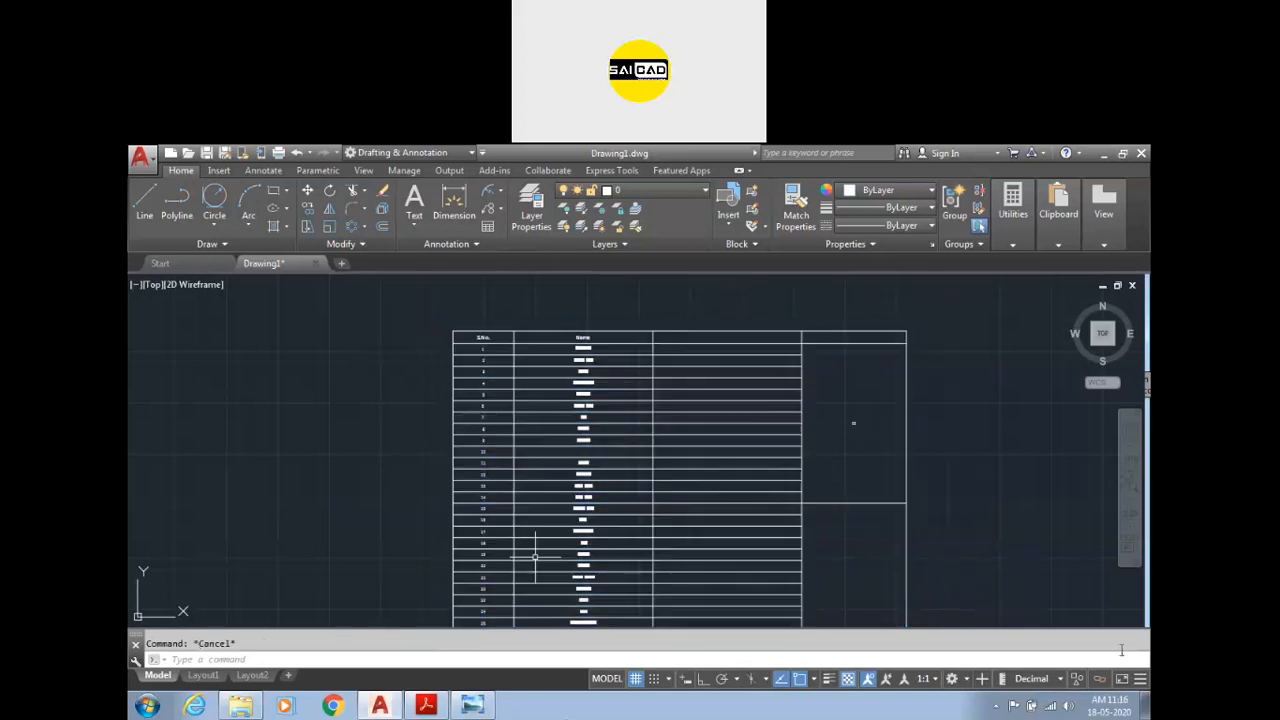
pyautogui.scroll(-2, 760, 450)
pyautogui.click(634, 449)
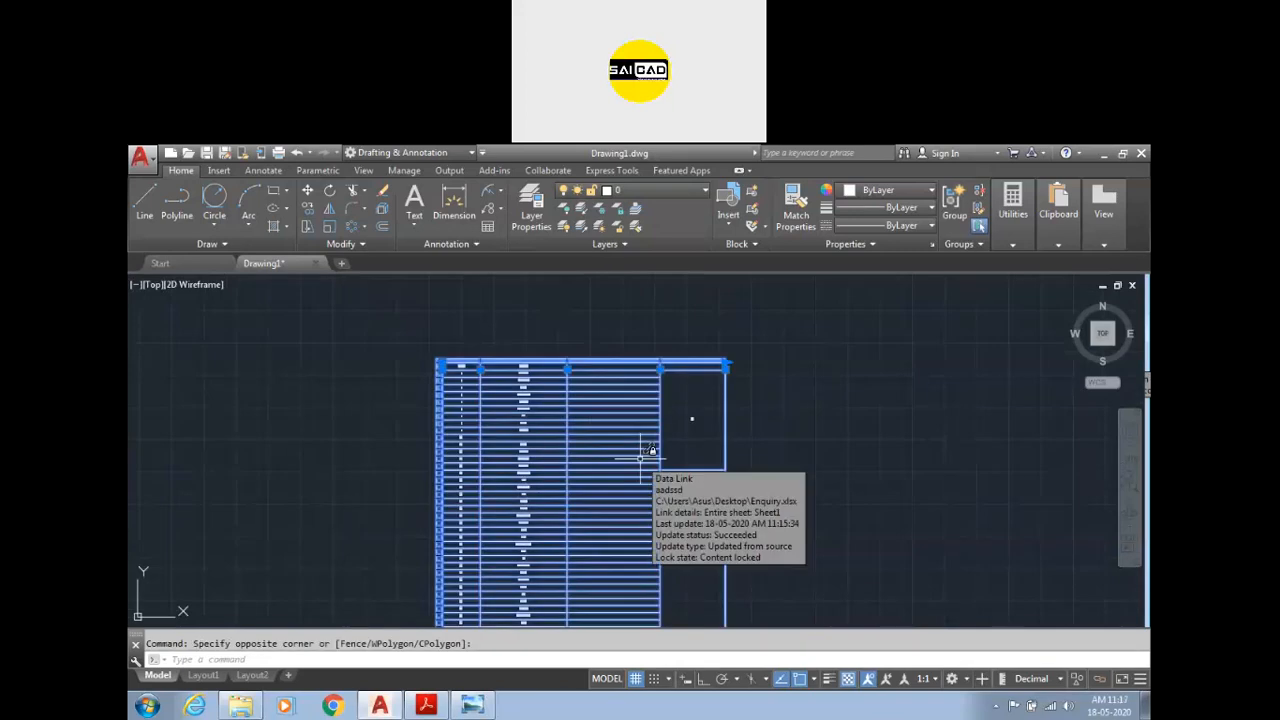
pyautogui.press('Escape')
pyautogui.scroll(5, 530, 397)
pyautogui.click(557, 377)
pyautogui.scroll(-2, 495, 455)
pyautogui.click(651, 437)
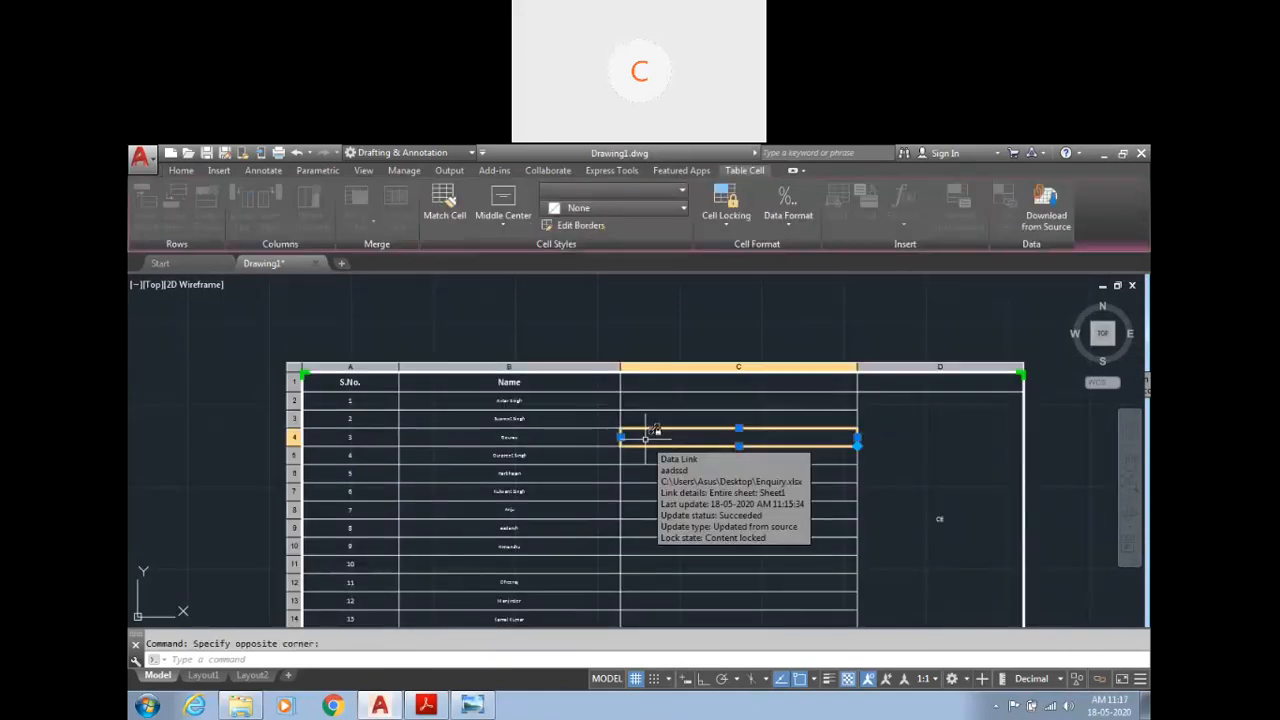
pyautogui.press('Escape')
# Step: Set the background fill of the Name cell for S.No. 2 to Red
pyautogui.click(510, 415)
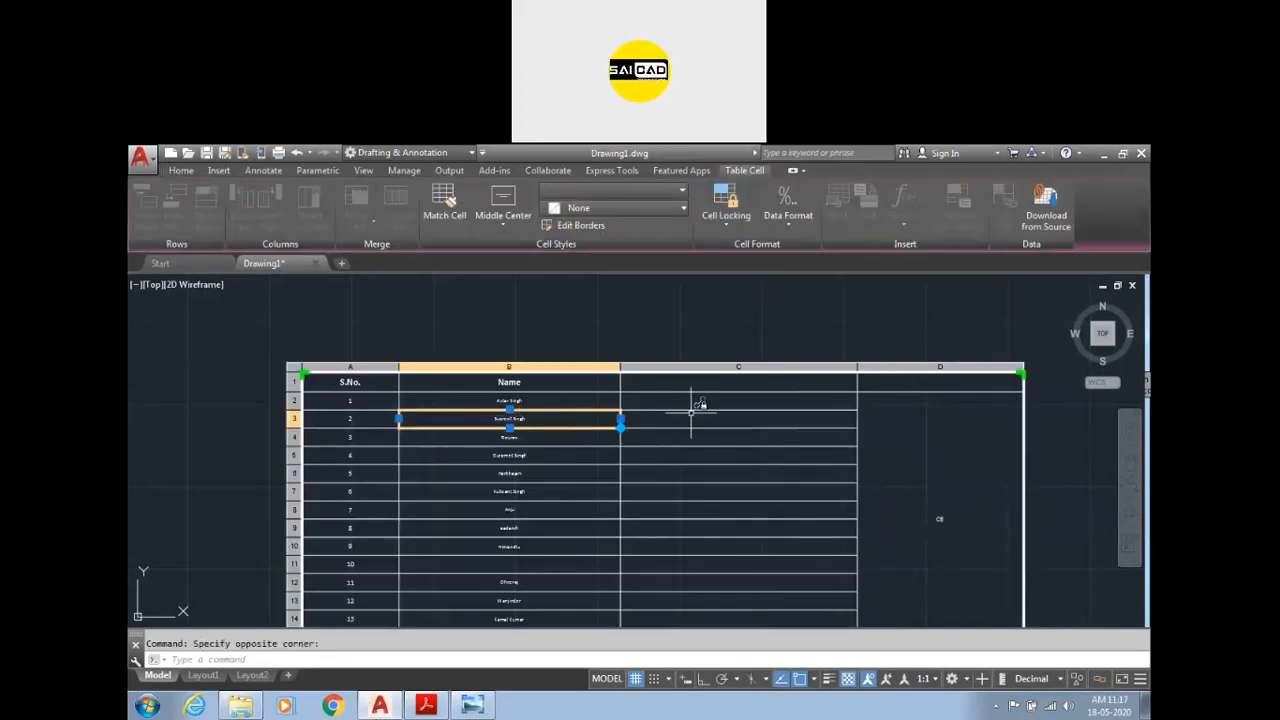
pyautogui.click(692, 416)
pyautogui.click(540, 416)
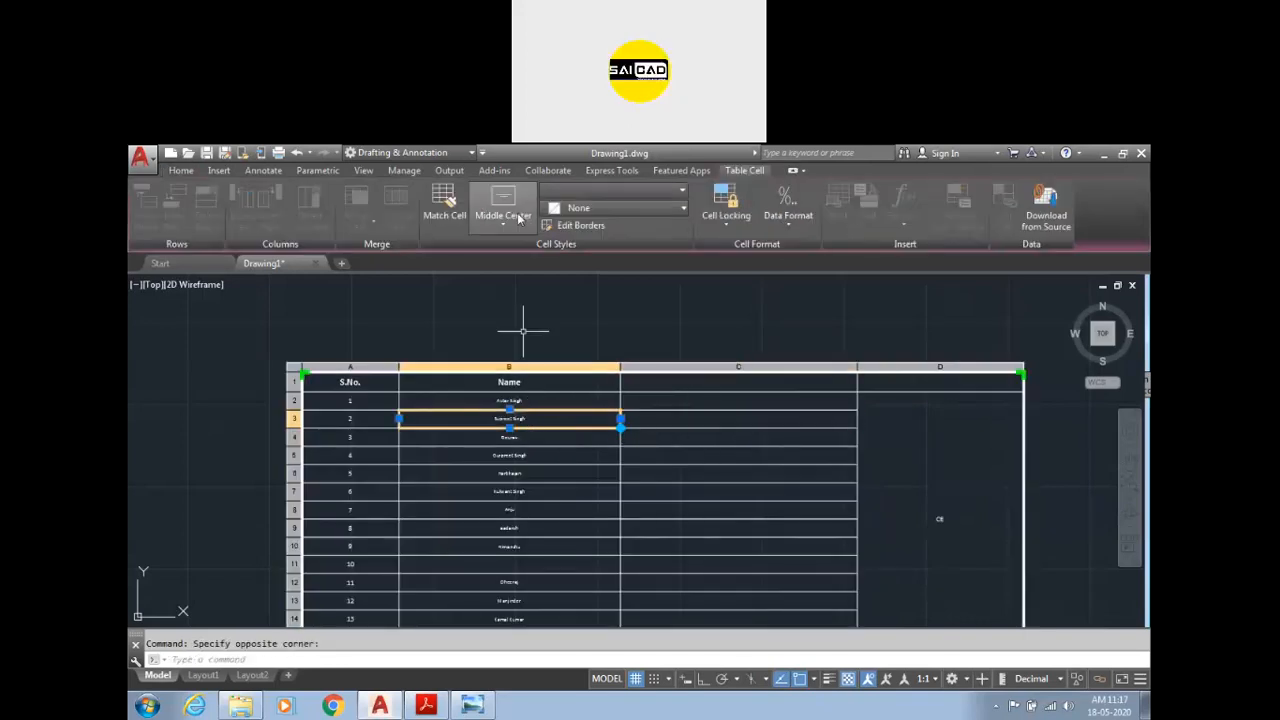
pyautogui.click(620, 208)
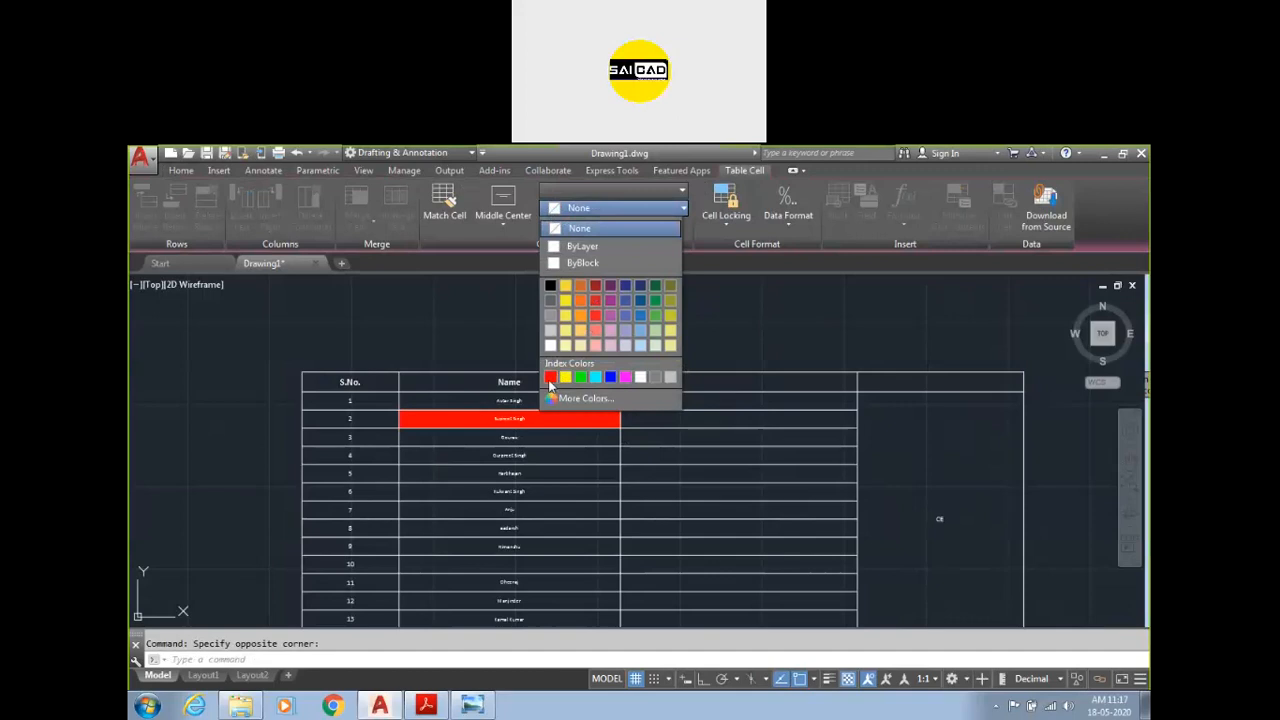
pyautogui.click(550, 377)
pyautogui.press('Escape')
# Step: Unlock the red Name cell for editing and make its text bold and larger
pyautogui.doubleClick(523, 419)
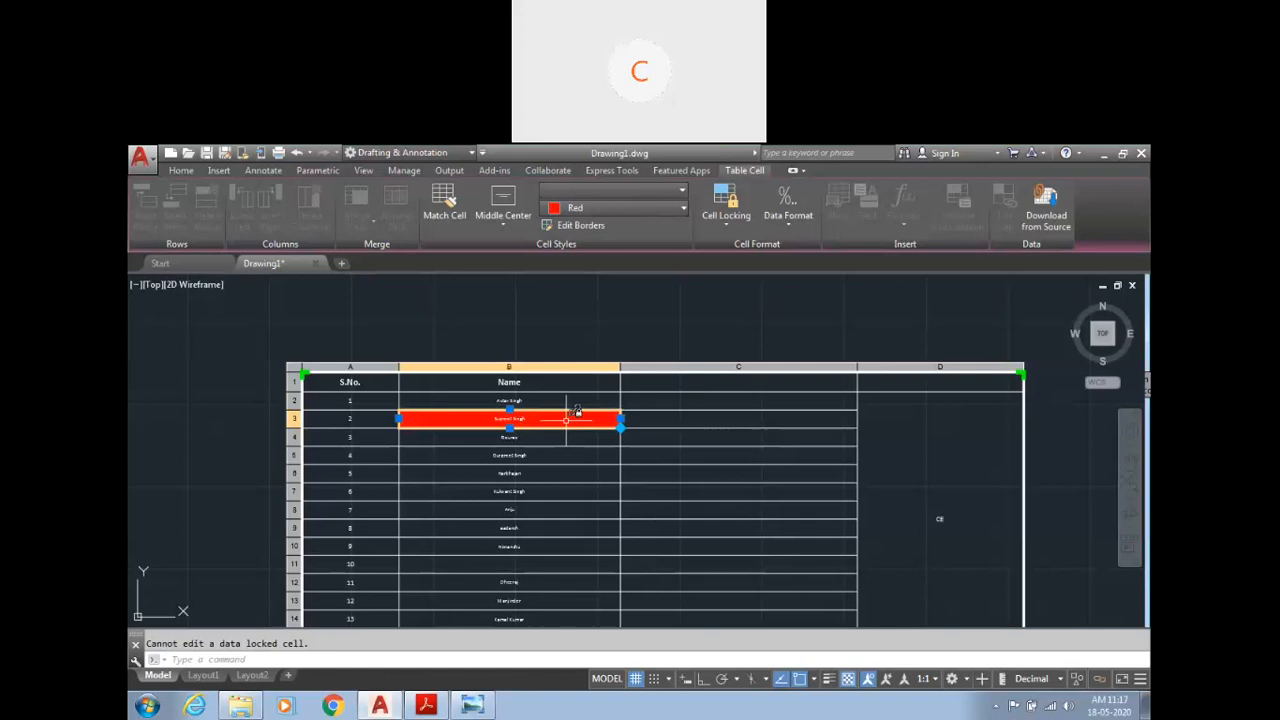
pyautogui.click(726, 220)
pyautogui.click(733, 247)
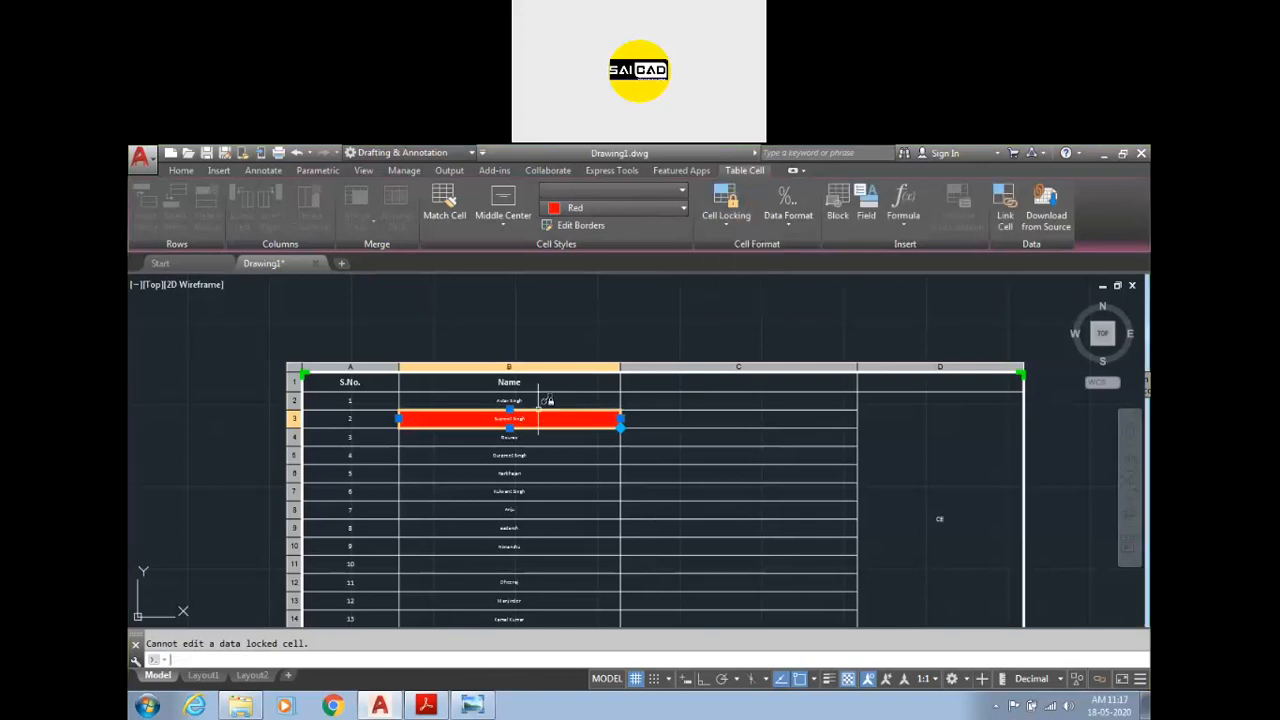
pyautogui.doubleClick(537, 411)
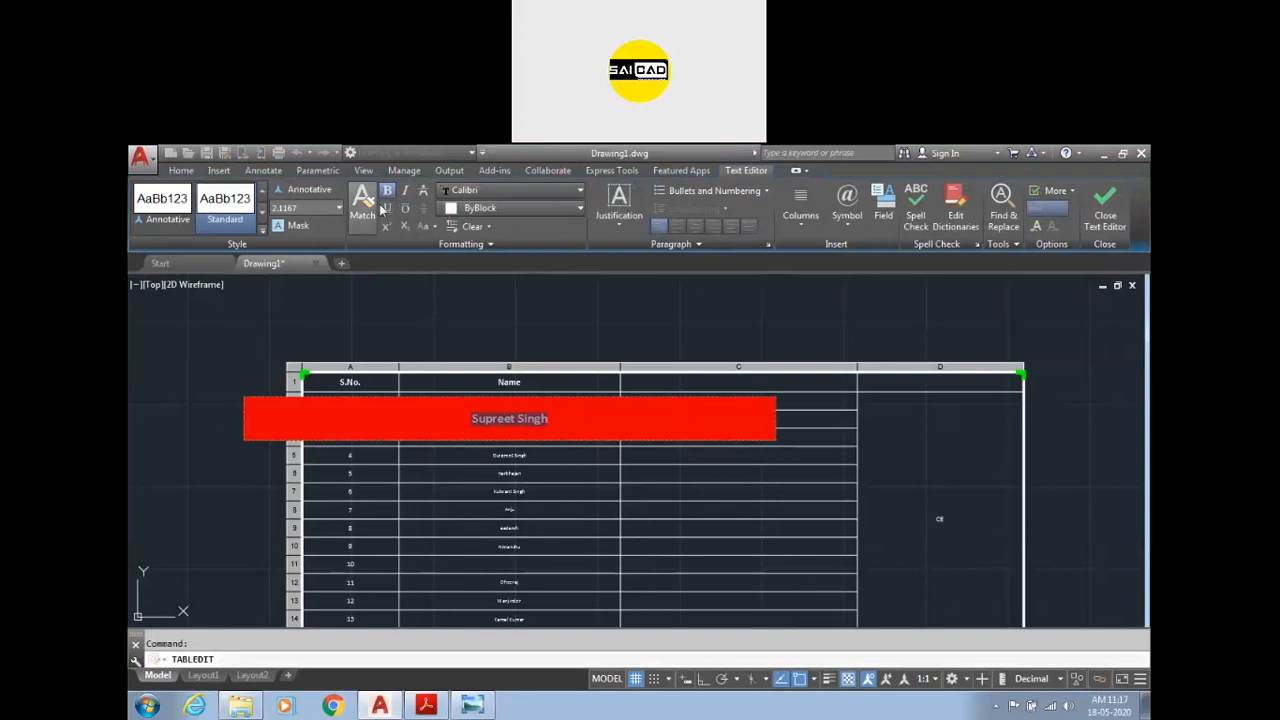
pyautogui.click(939, 518)
pyautogui.scroll(2, 557, 435)
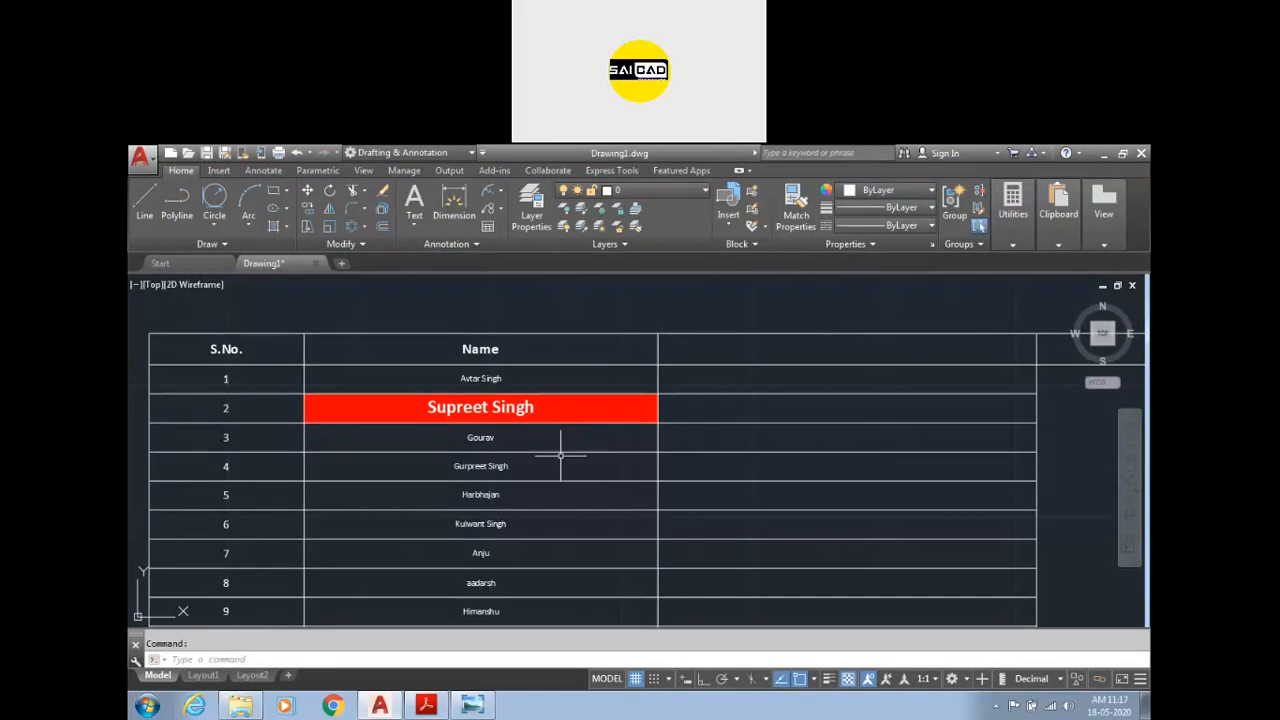
# Step: Match the red S.No. 2 Name cell's formatting to the Name cells of S.No. 8 to 13 and 15
pyautogui.click(530, 409)
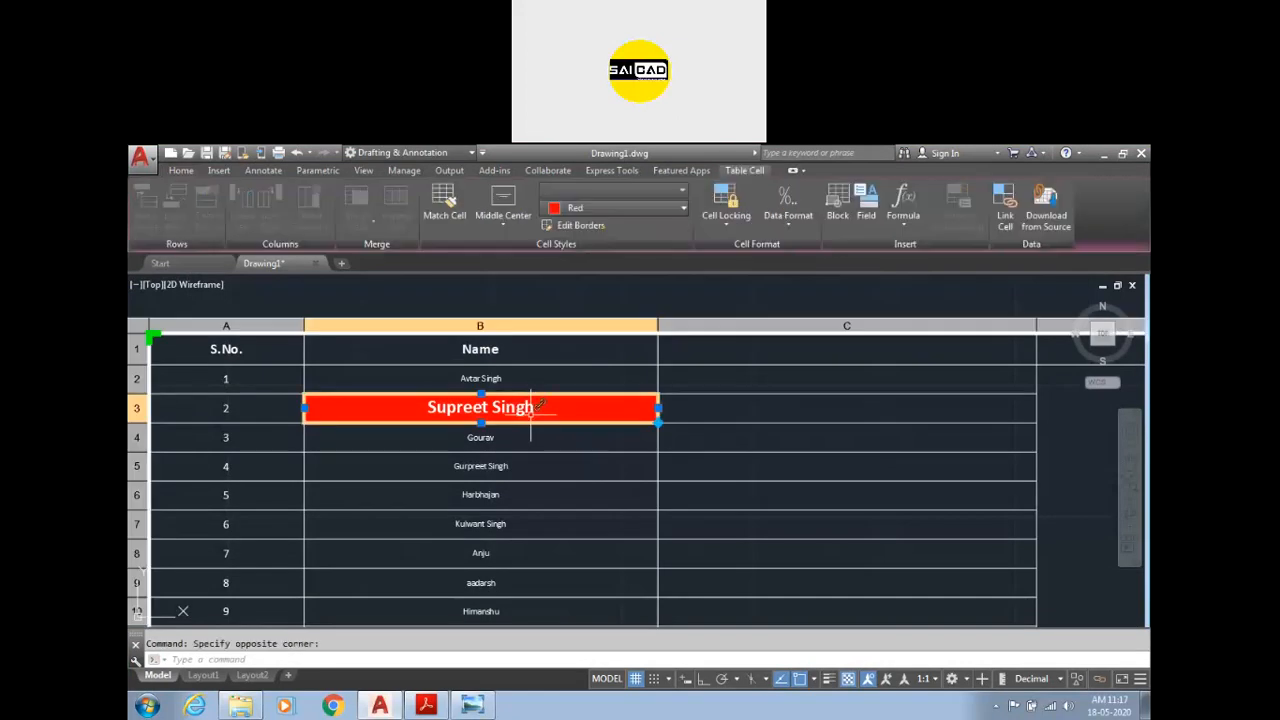
pyautogui.click(444, 203)
pyautogui.scroll(-3, 641, 377)
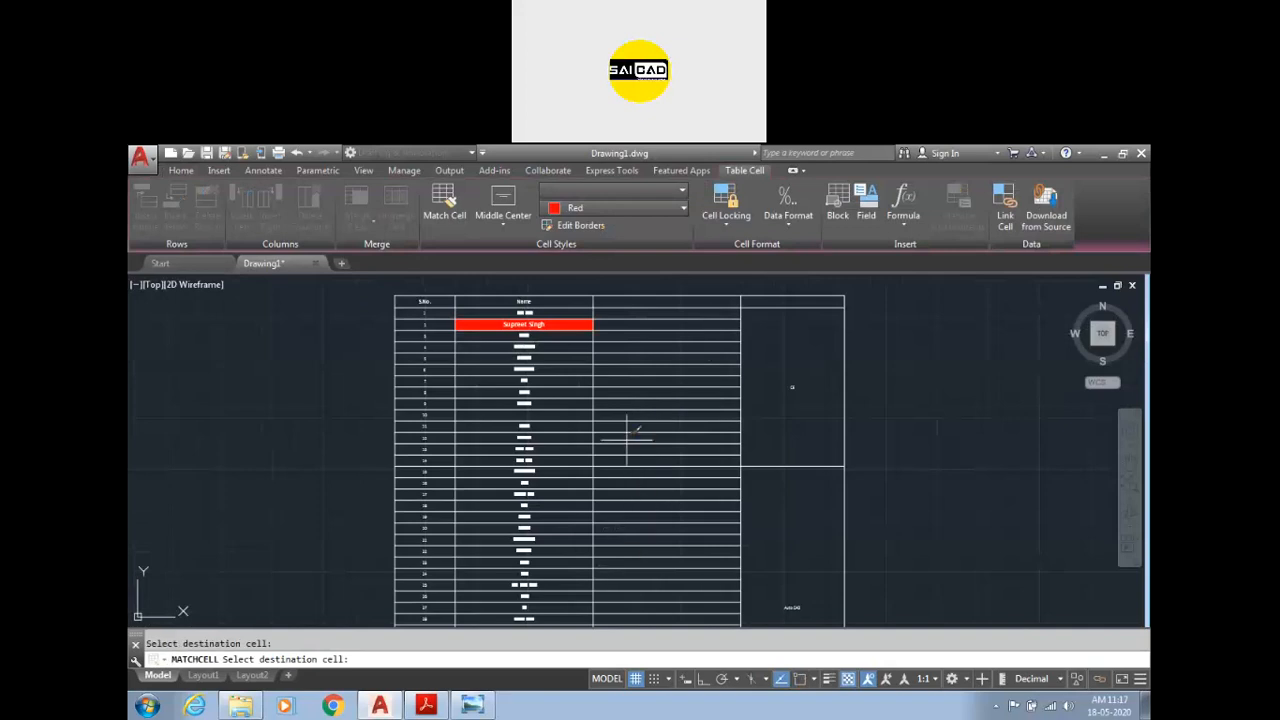
pyautogui.click(524, 391)
pyautogui.click(524, 403)
pyautogui.scroll(4, 522, 405)
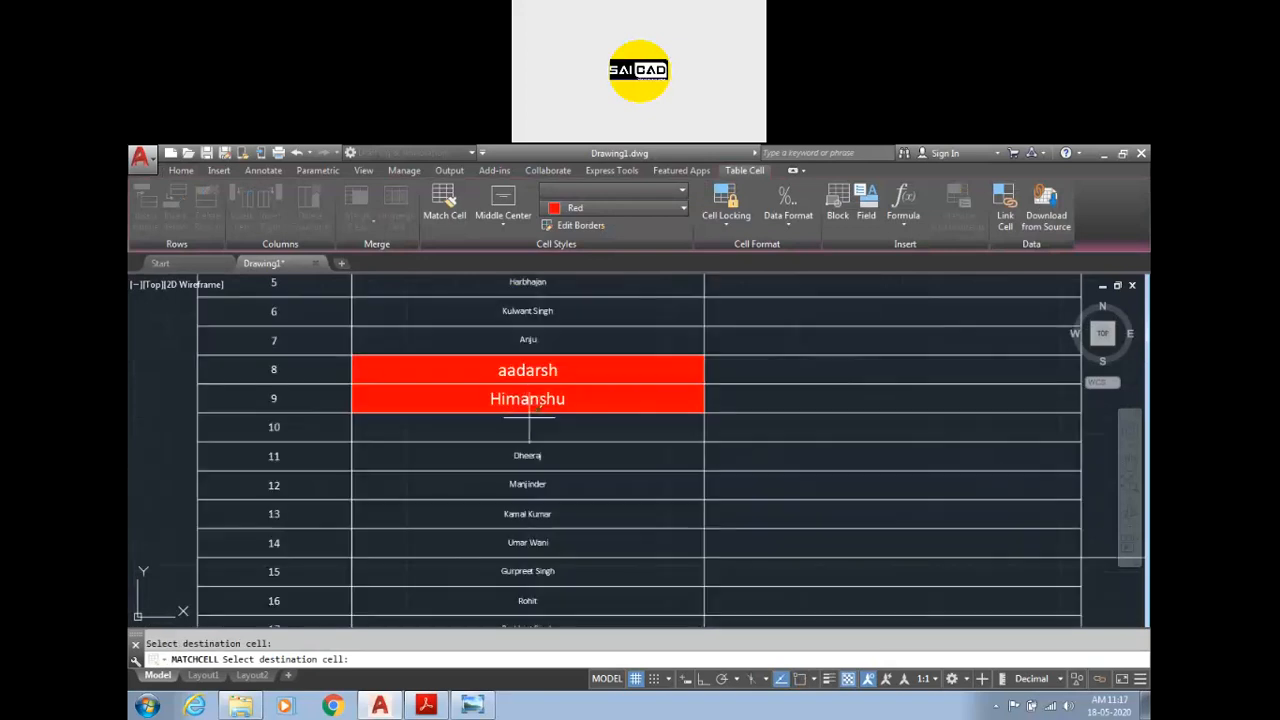
pyautogui.click(515, 427)
pyautogui.click(532, 455)
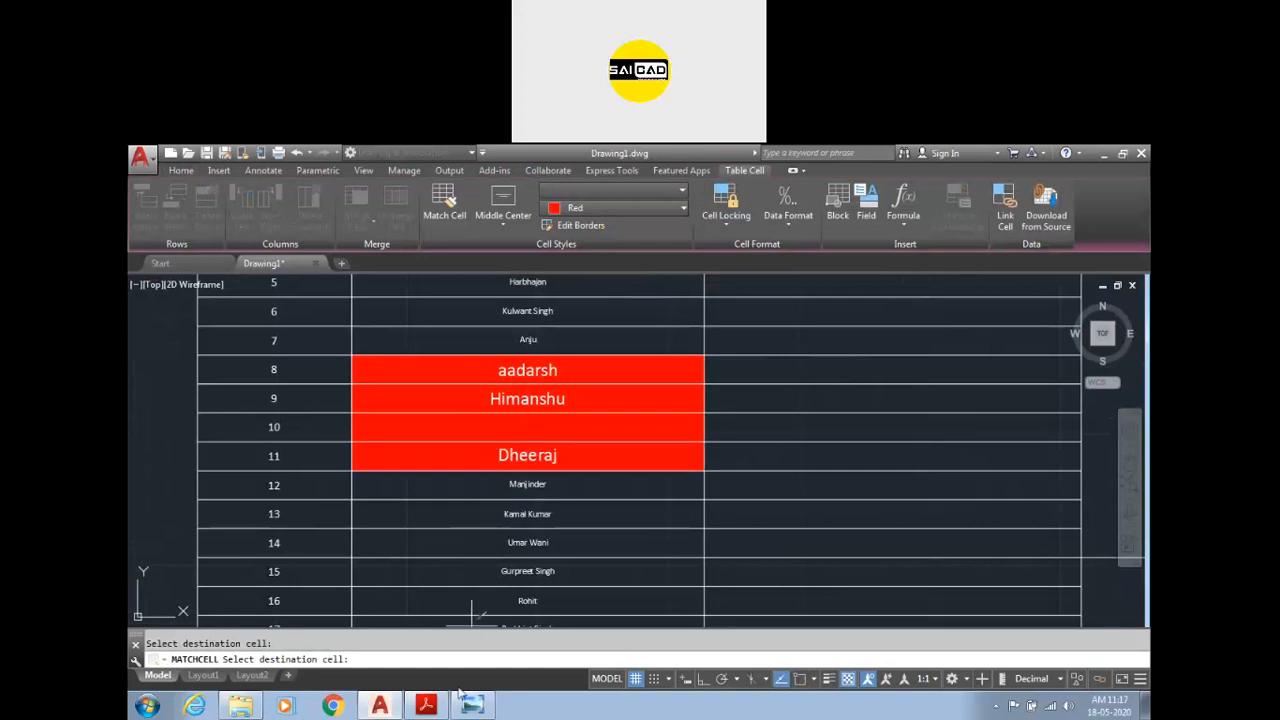
pyautogui.click(554, 513)
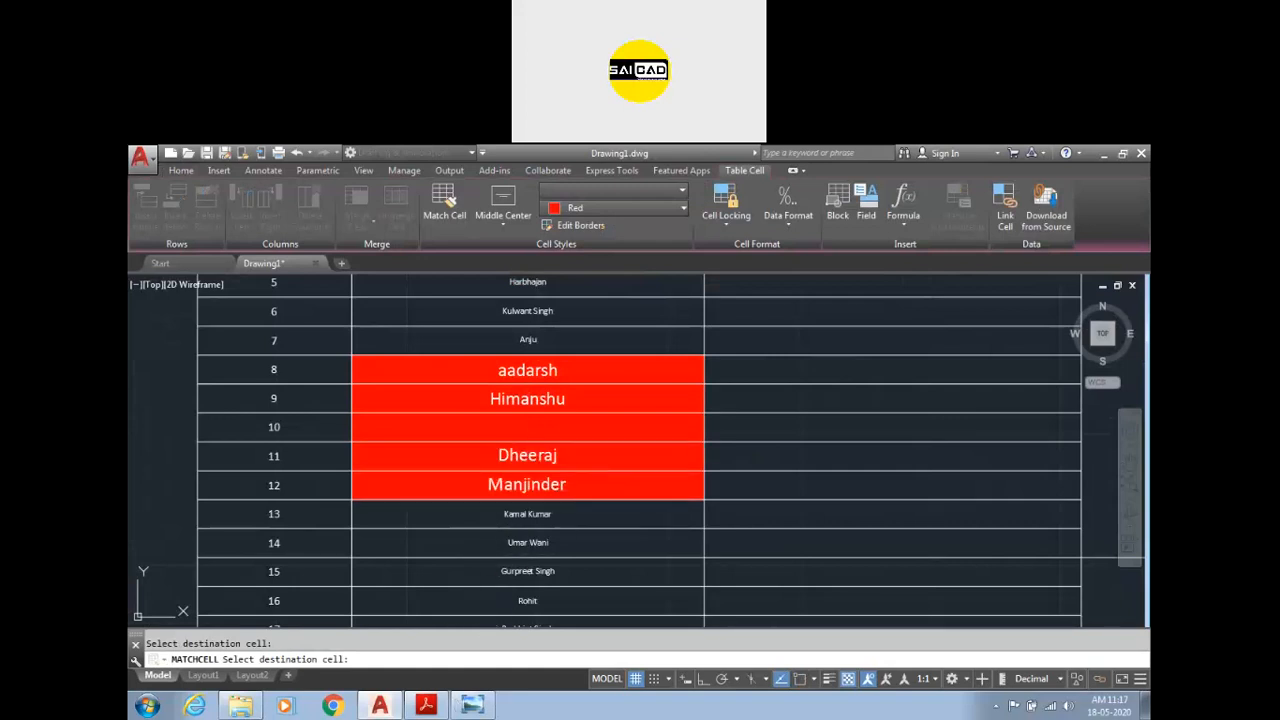
pyautogui.click(493, 575)
# Step: Apply the matched red cell formatting to the Name cells of S.No. 16 to 21
pyautogui.scroll(-2, 497, 568)
pyautogui.scroll(2, 528, 508)
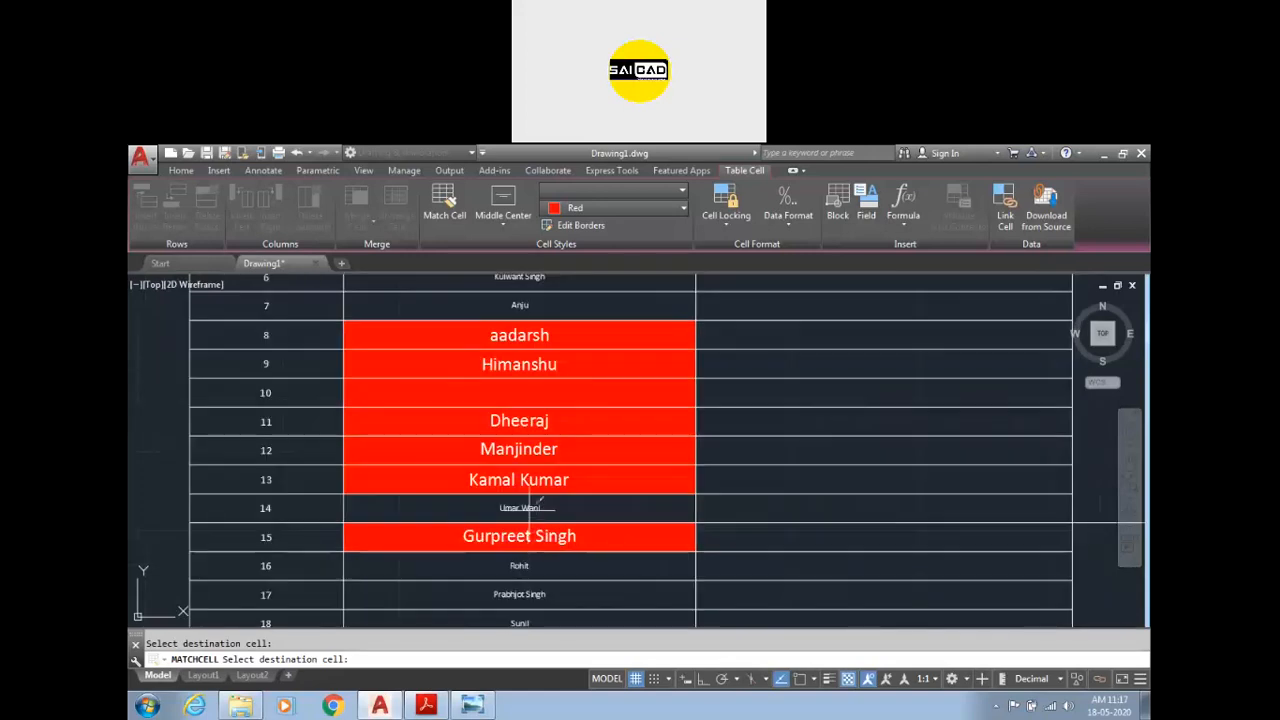
pyautogui.click(524, 568)
pyautogui.click(520, 594)
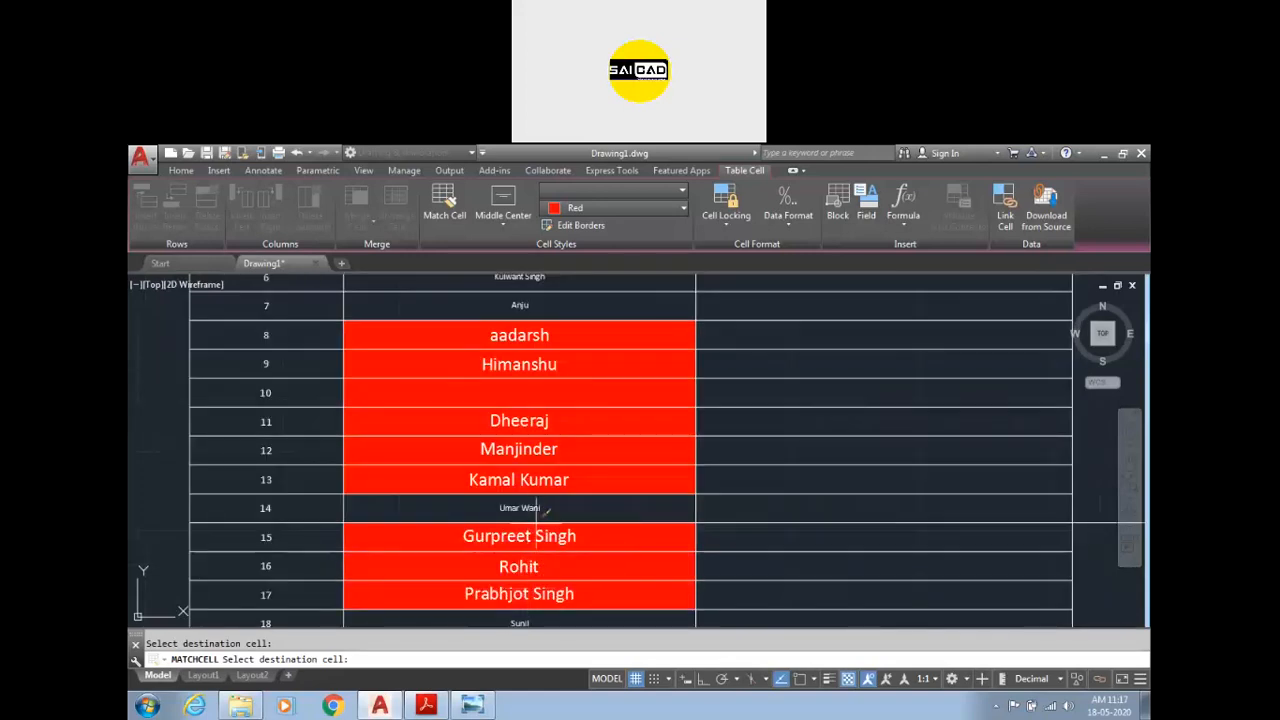
pyautogui.scroll(-2, 514, 452)
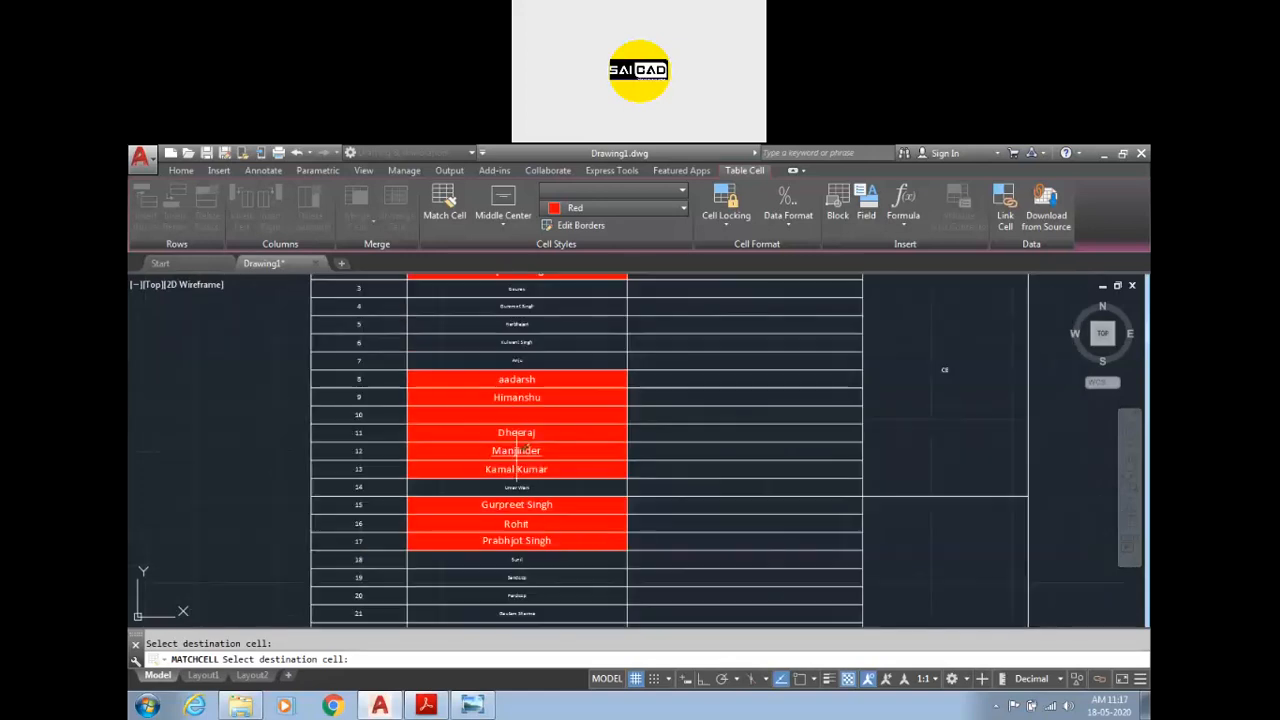
pyautogui.click(519, 560)
pyautogui.click(517, 577)
pyautogui.click(517, 595)
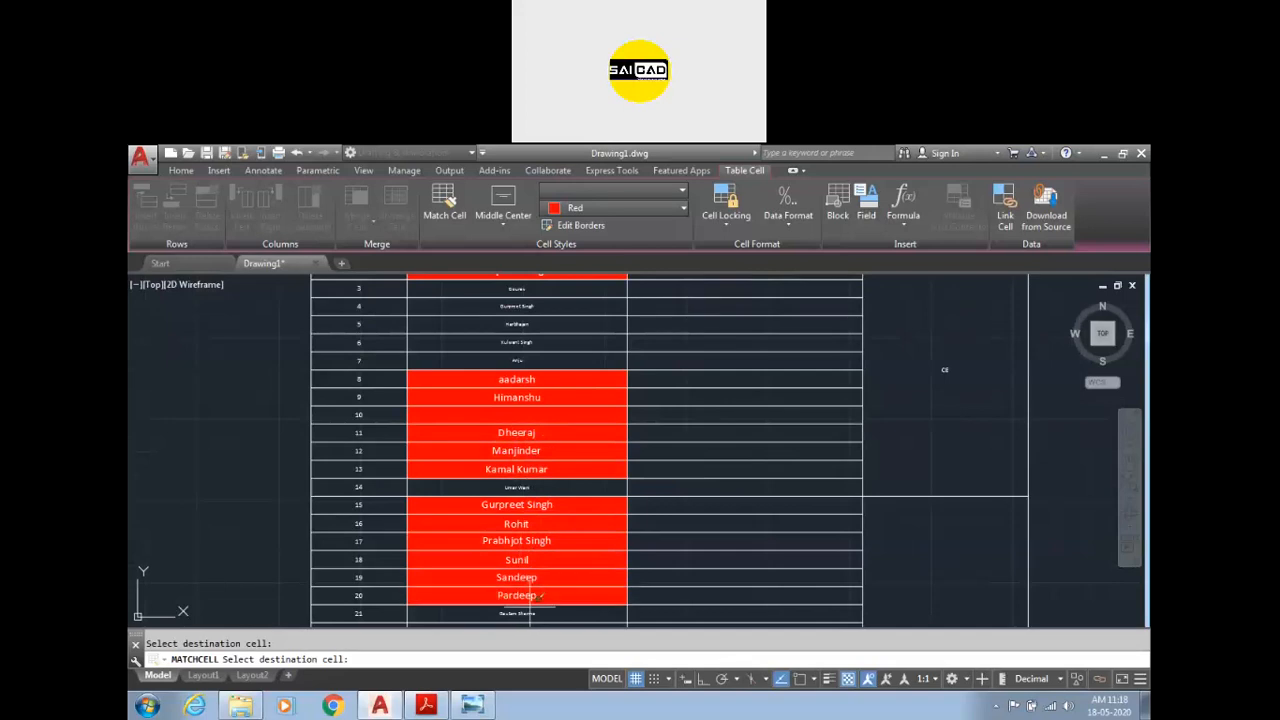
pyautogui.click(517, 613)
# Step: Apply the matched red cell formatting to the Name cells of S.No. 7, 5, 4 and 3, and end cell matching
pyautogui.click(537, 359)
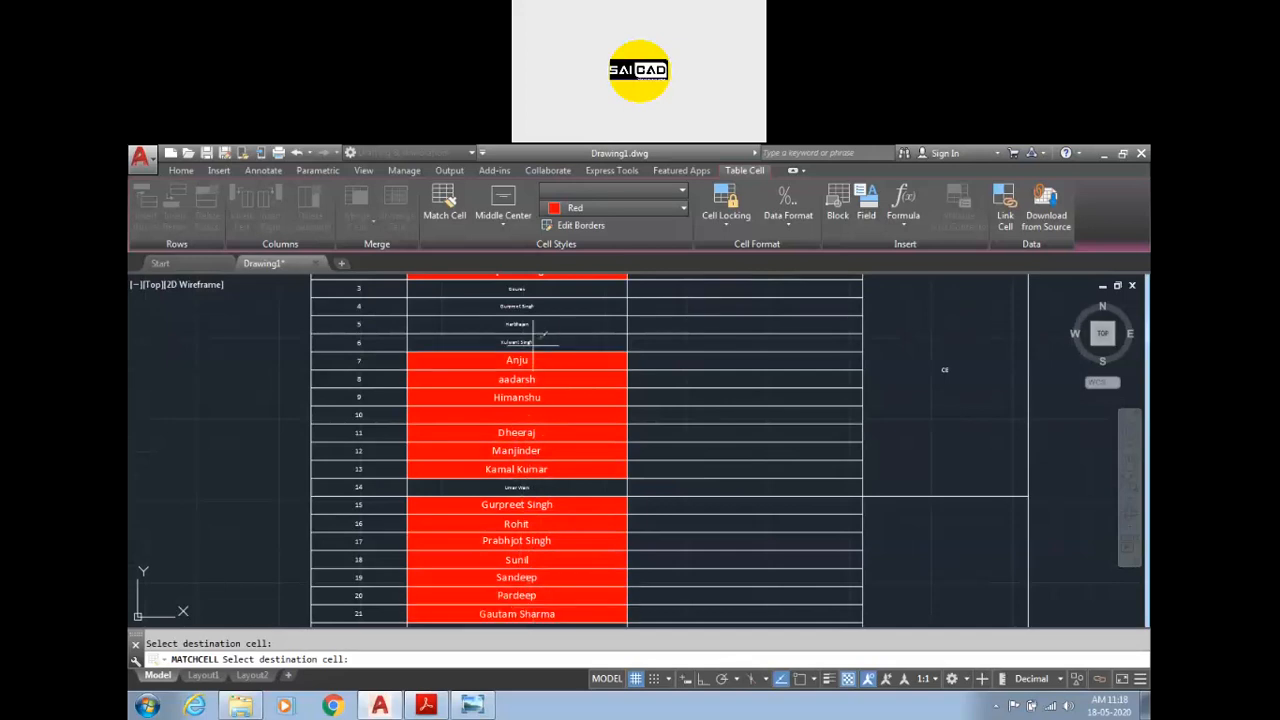
pyautogui.click(537, 324)
pyautogui.click(522, 306)
pyautogui.click(522, 288)
pyautogui.scroll(-3, 505, 418)
pyautogui.scroll(2, 548, 334)
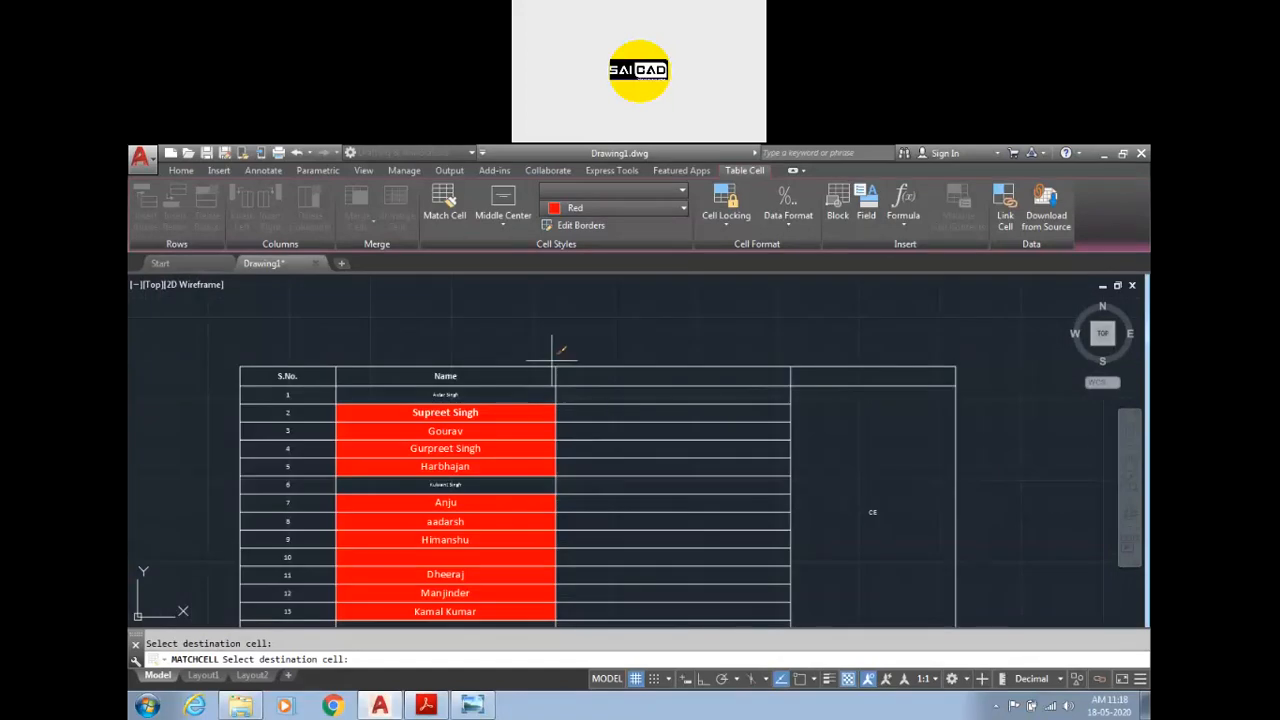
pyautogui.scroll(-1, 553, 362)
pyautogui.press('Escape')
pyautogui.press('Escape')
# Step: Select the Name cells from S.No. 2 downward and view the available cell styles without applying one
pyautogui.moveTo(542, 392); pyautogui.dragTo(458, 600)
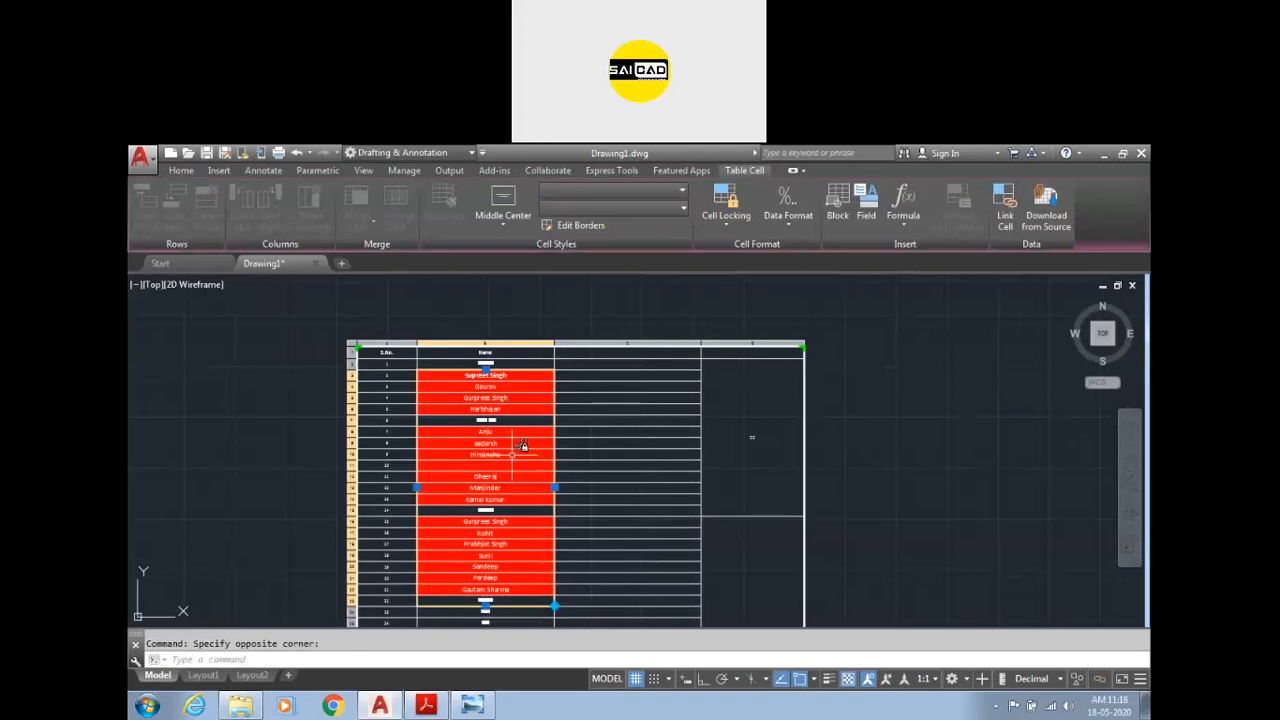
pyautogui.click(607, 208)
pyautogui.click(608, 188)
pyautogui.click(609, 190)
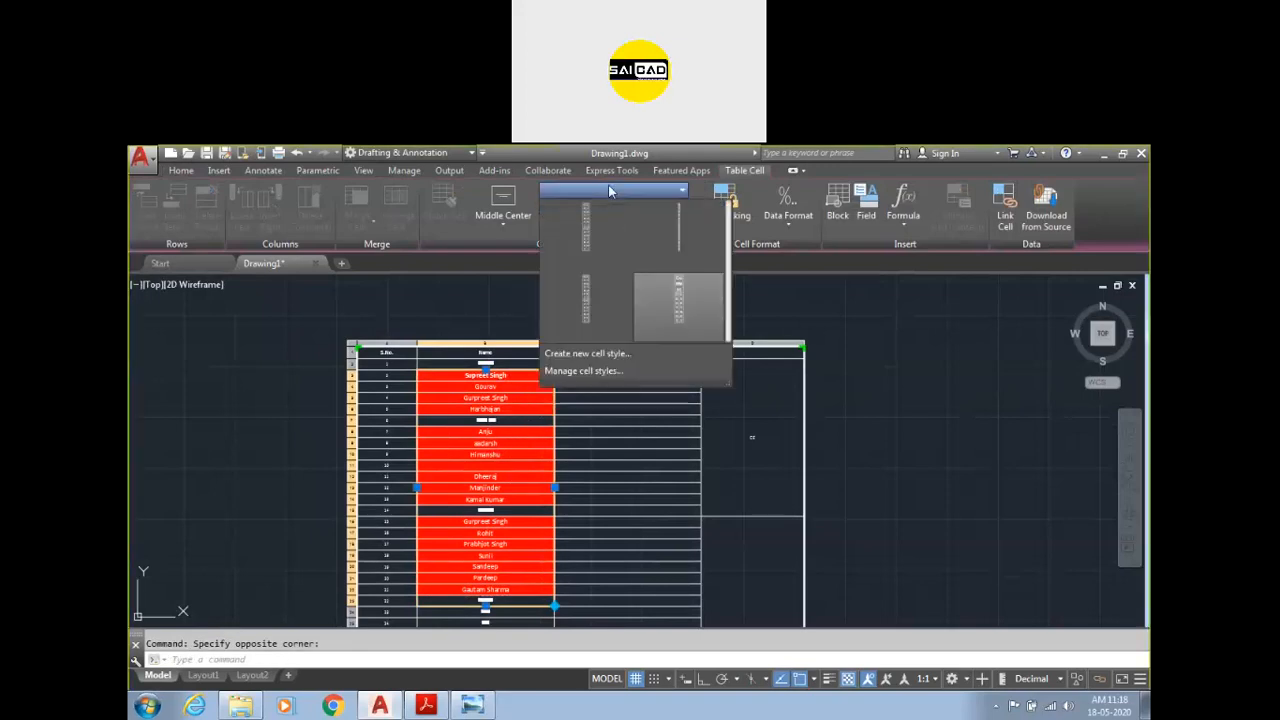
pyautogui.click(609, 190)
pyautogui.press('Escape')
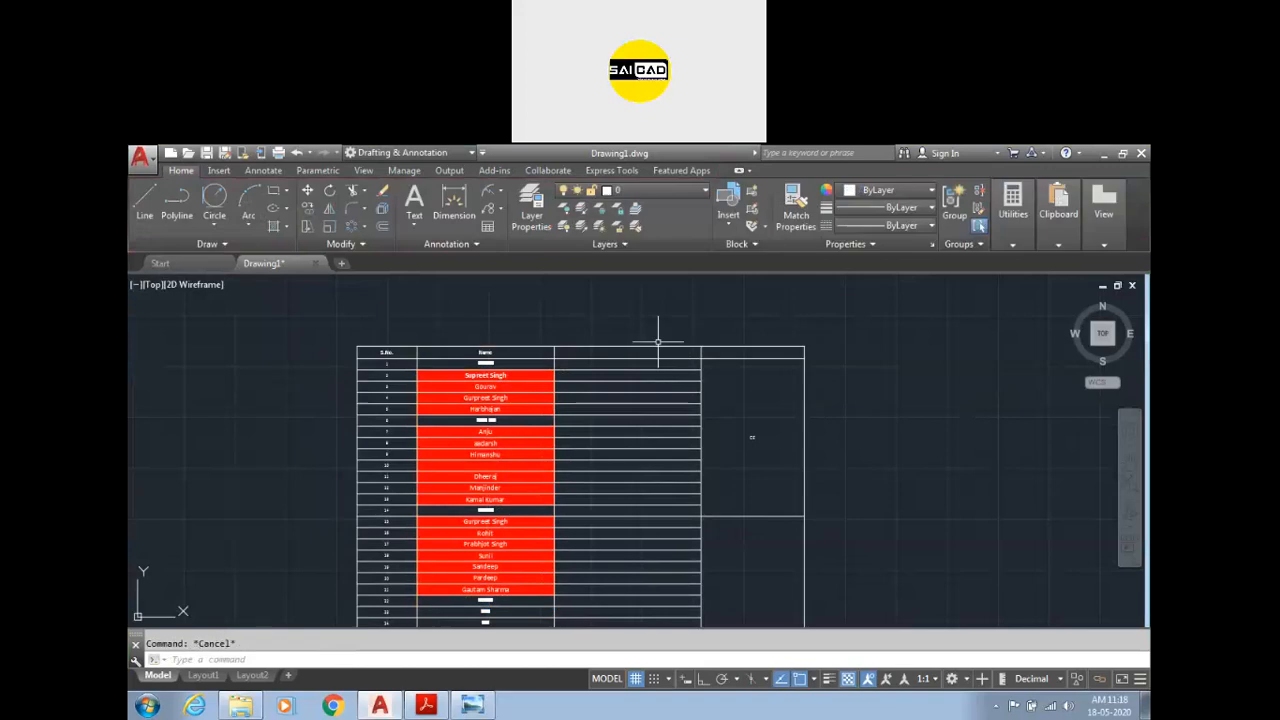
# Step: Delete the linked table with the red Name cells from the drawing
pyautogui.scroll(-5, 562, 326)
pyautogui.moveTo(684, 314); pyautogui.dragTo(558, 400)
pyautogui.press('Delete')
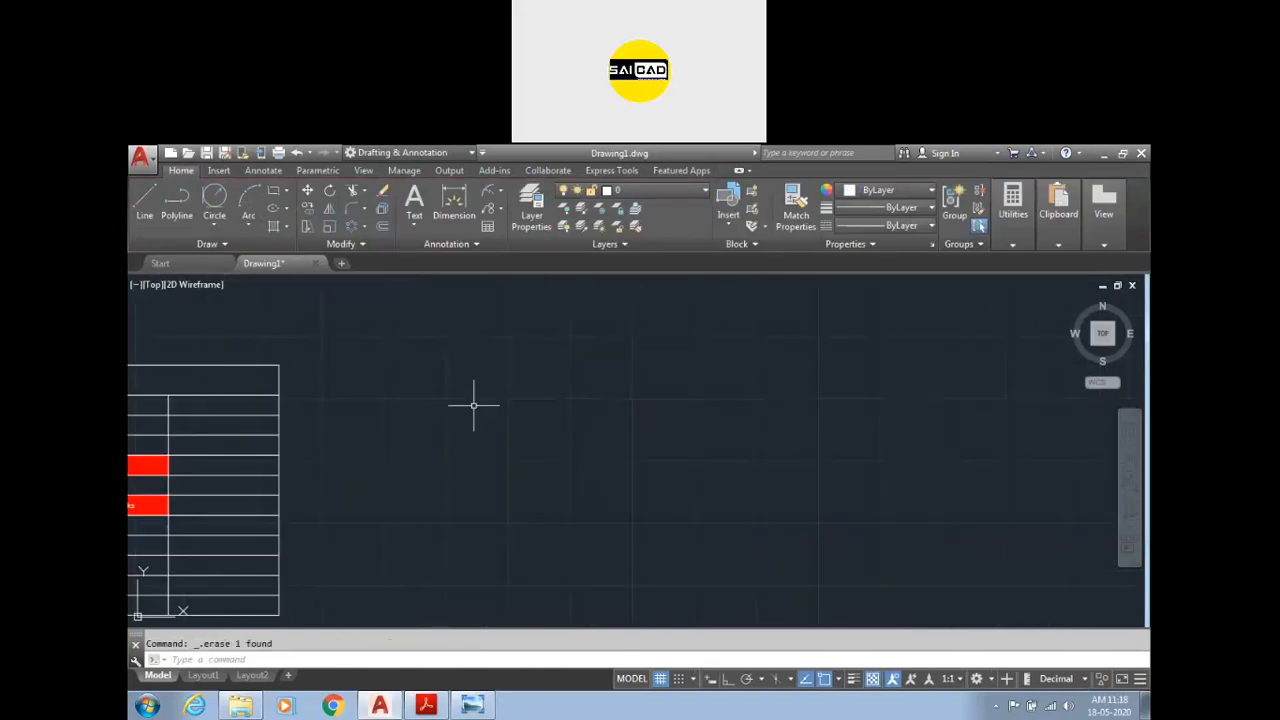
# Step: Start a new table that takes its contents from a data link
pyautogui.click(487, 226)
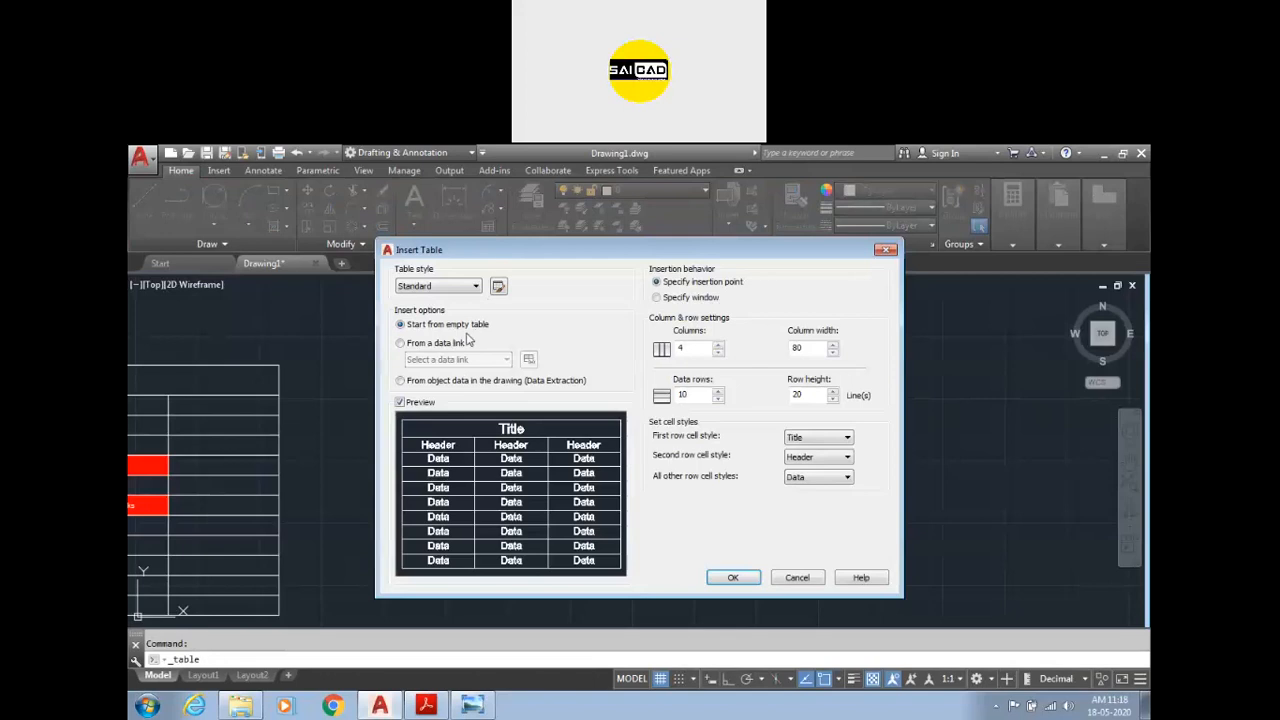
pyautogui.click(430, 343)
pyautogui.click(465, 360)
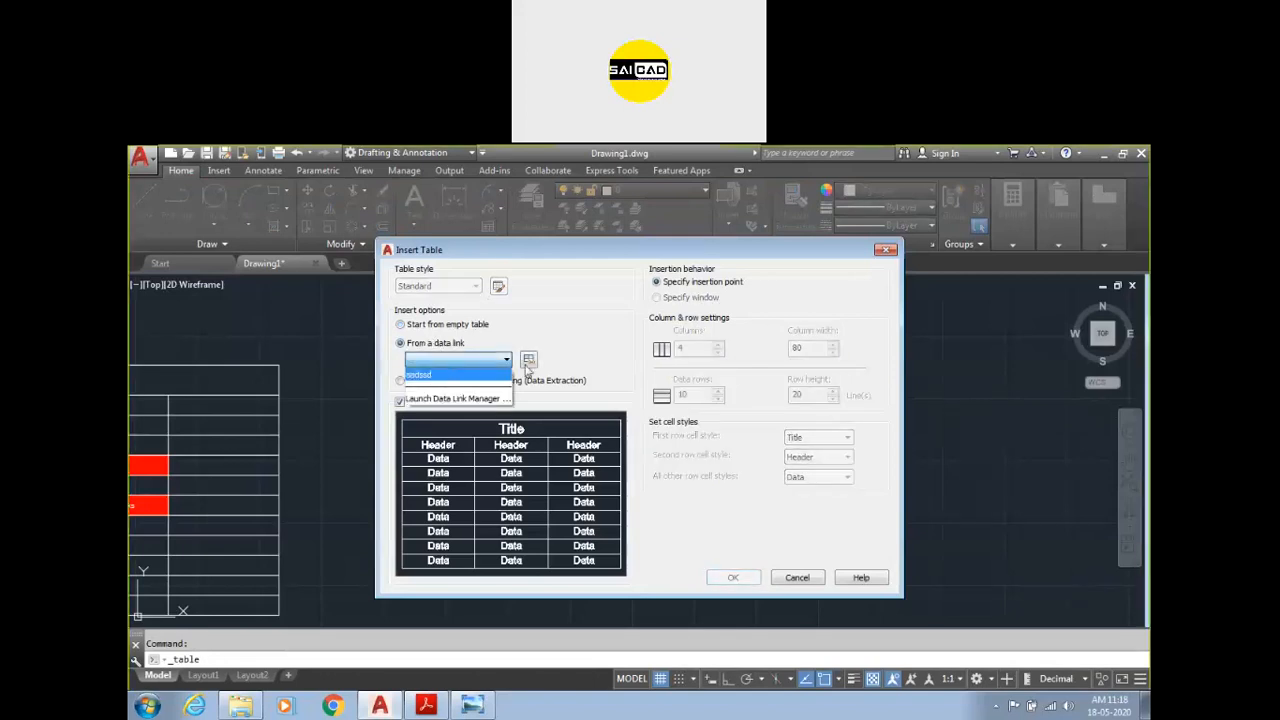
# Step: Try to delete the existing aadssd Excel data link
pyautogui.click(463, 399)
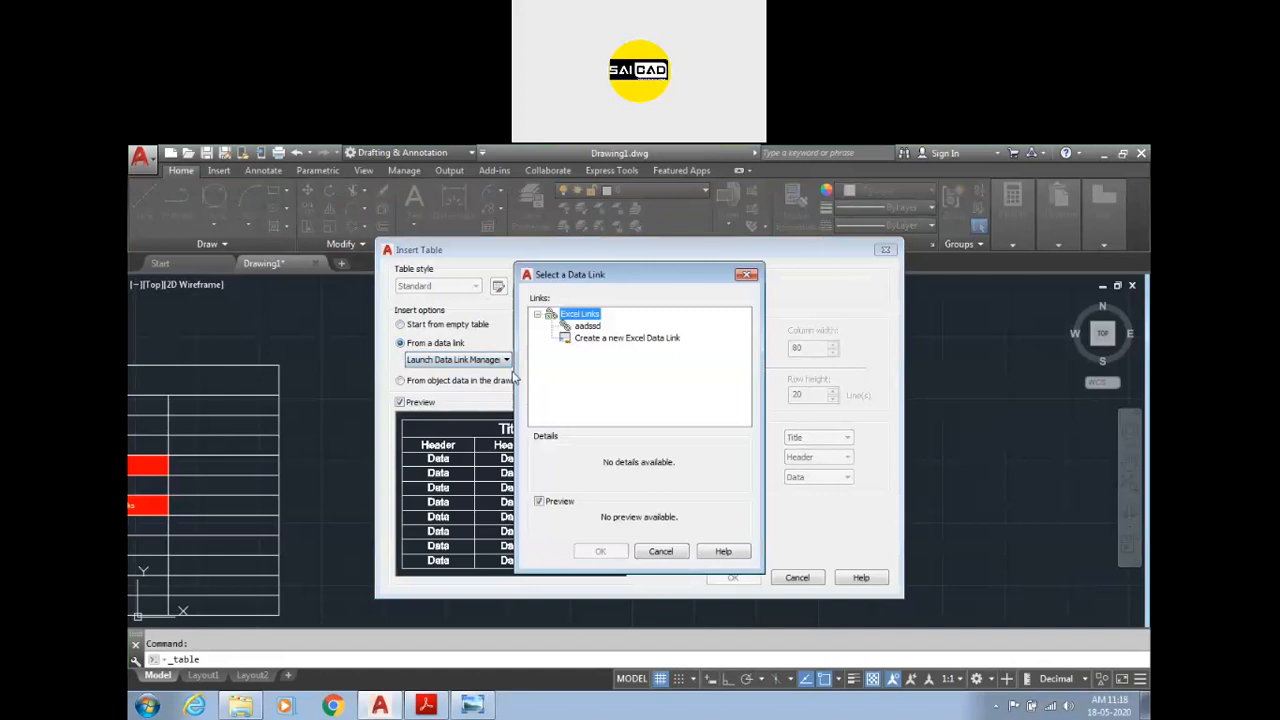
pyautogui.click(584, 327)
pyautogui.rightClick(585, 330)
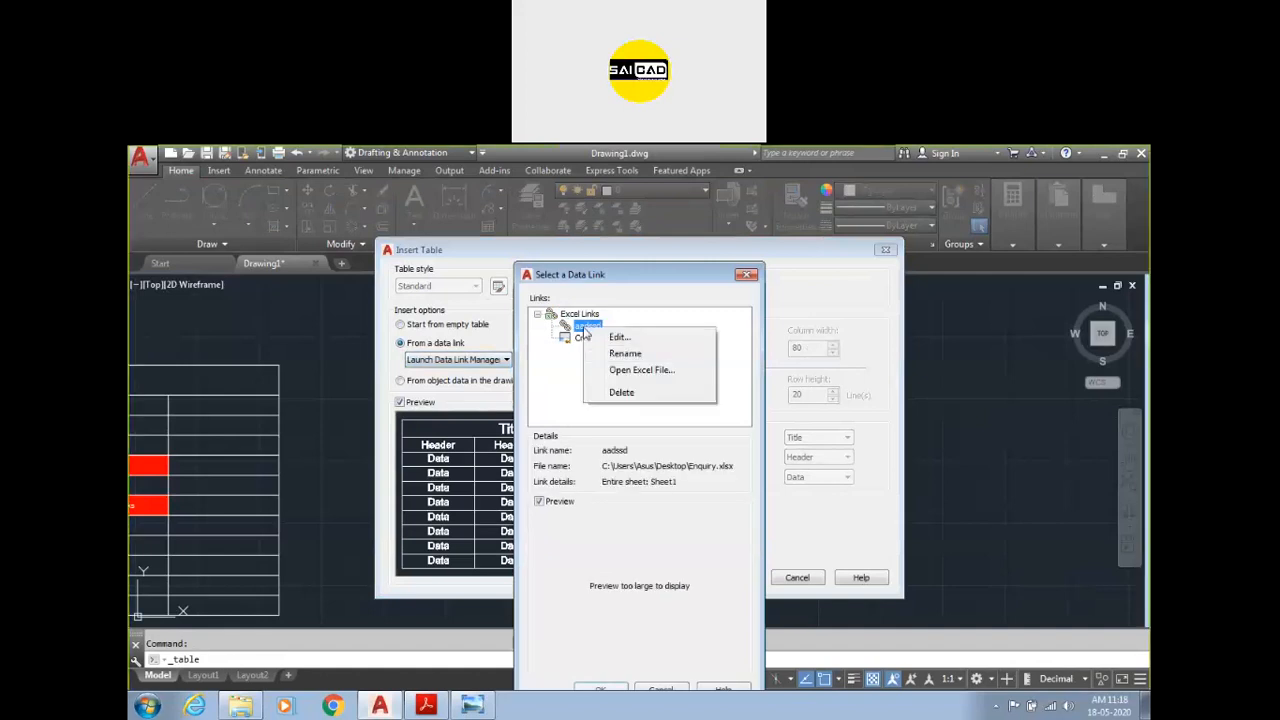
pyautogui.click(618, 392)
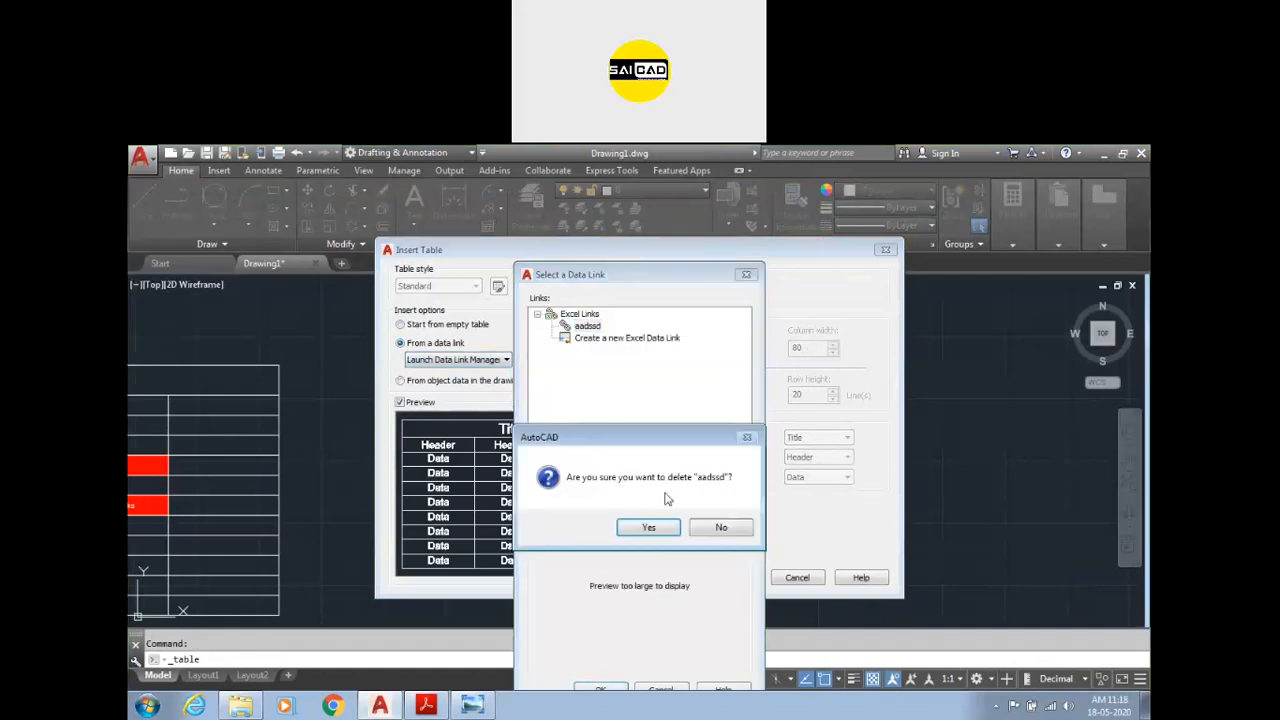
pyautogui.click(660, 527)
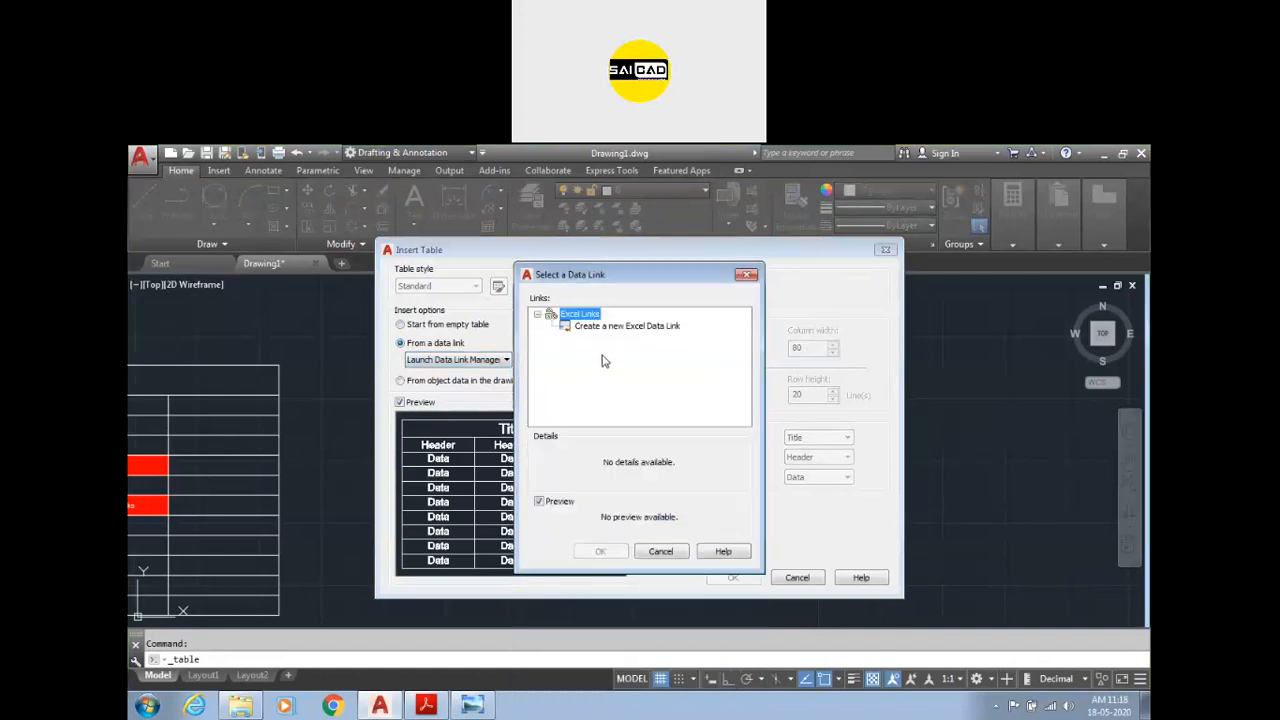
pyautogui.click(746, 275)
# Step: Choose the aadssd data link as the table source and review its file and sheet details
pyautogui.click(485, 360)
pyautogui.click(463, 377)
pyautogui.click(528, 361)
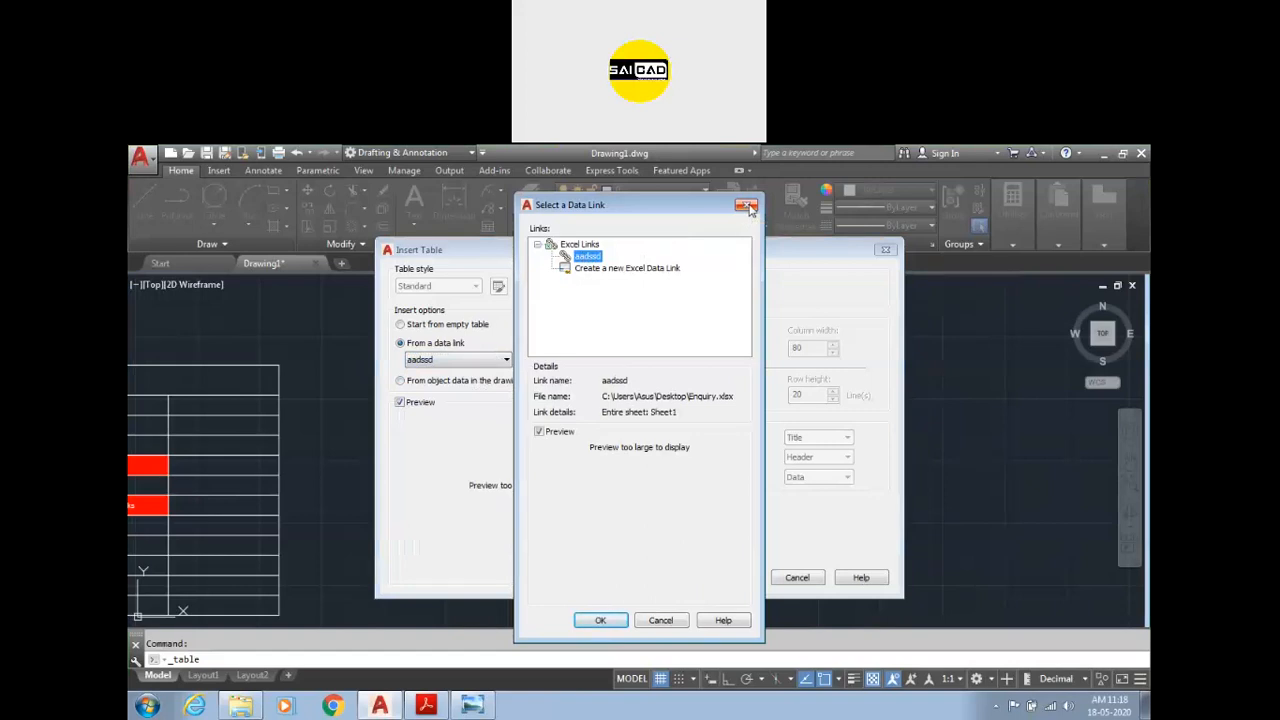
pyautogui.click(750, 206)
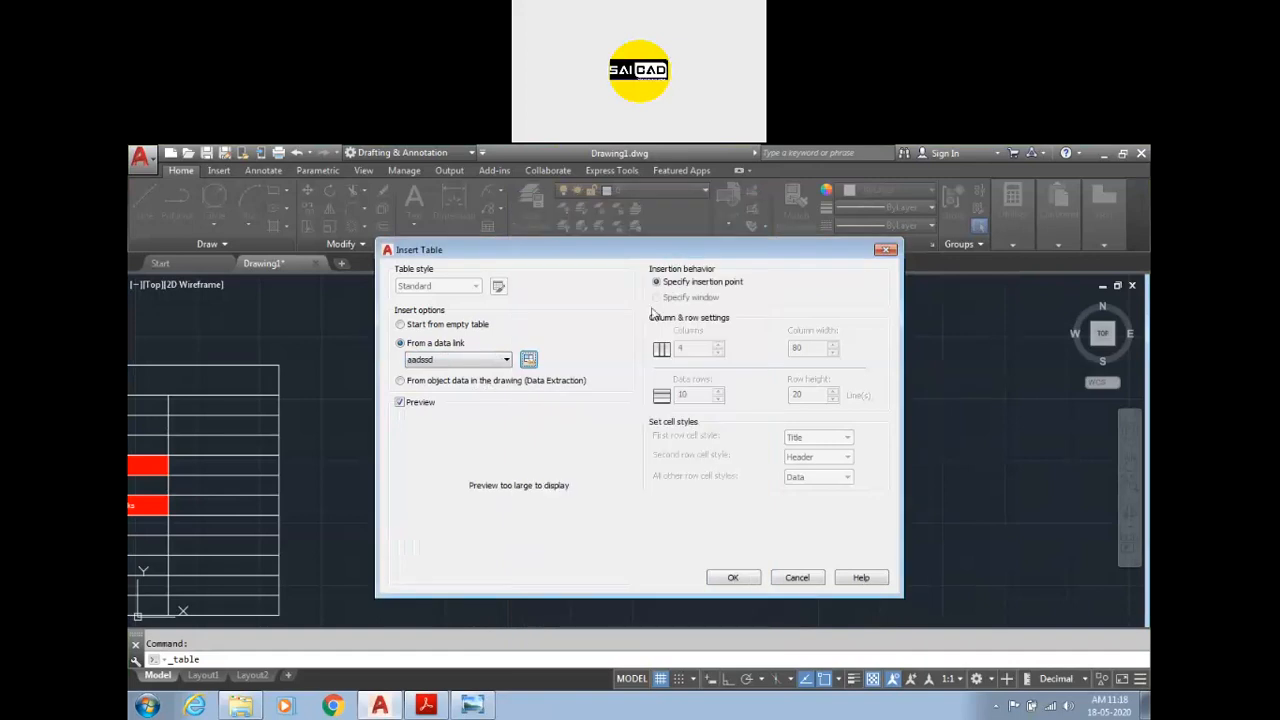
pyautogui.click(485, 360)
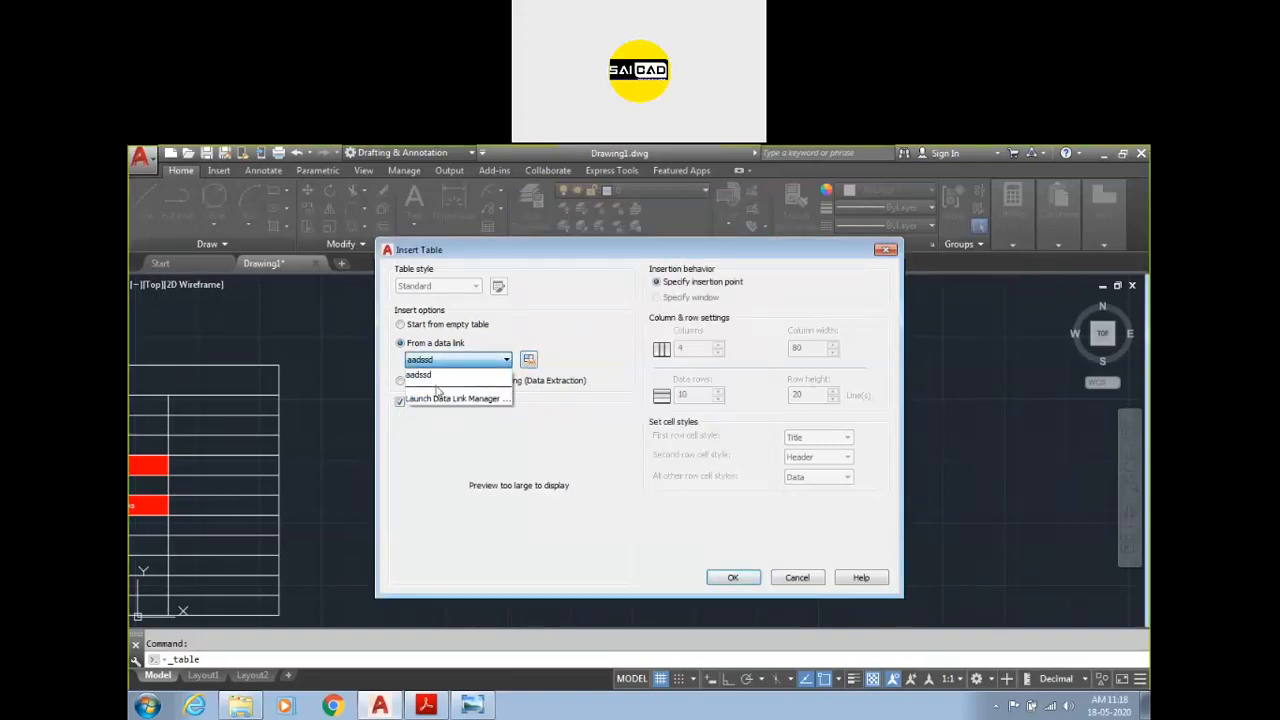
pyautogui.click(466, 376)
# Step: Create a new Excel data link named AQWE
pyautogui.click(478, 360)
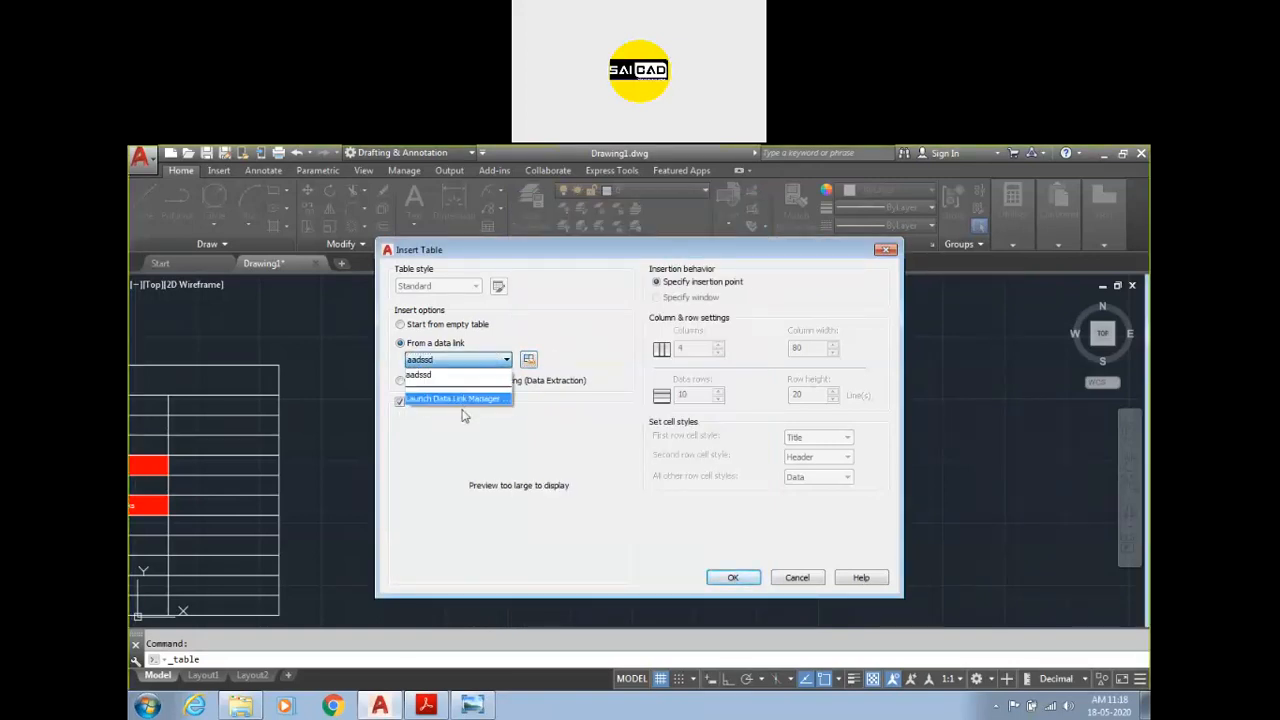
pyautogui.click(460, 399)
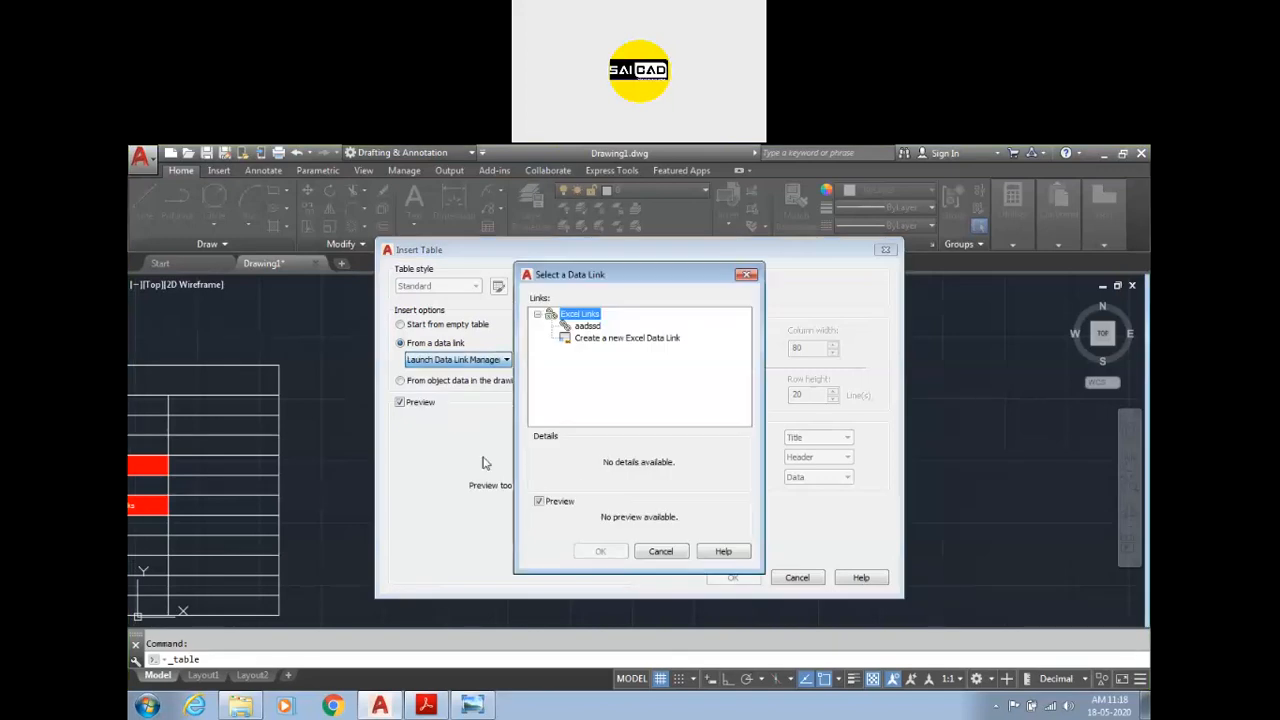
pyautogui.click(600, 340)
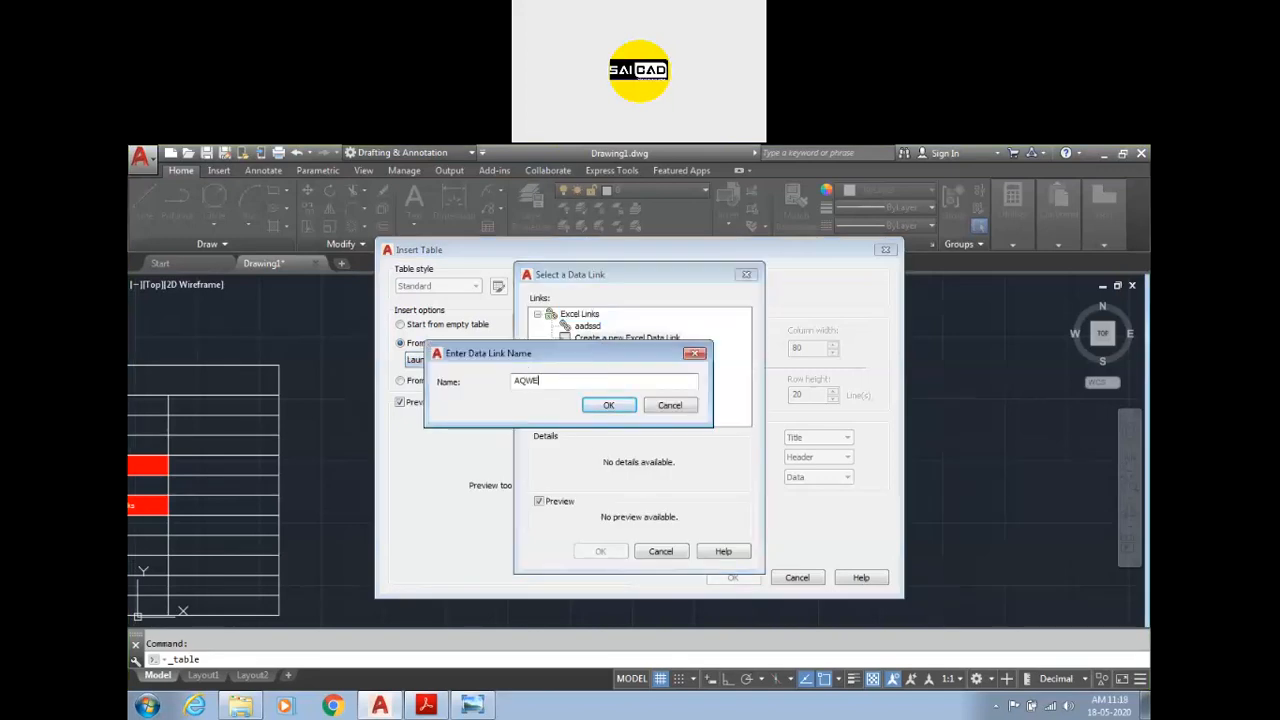
pyautogui.click(607, 404)
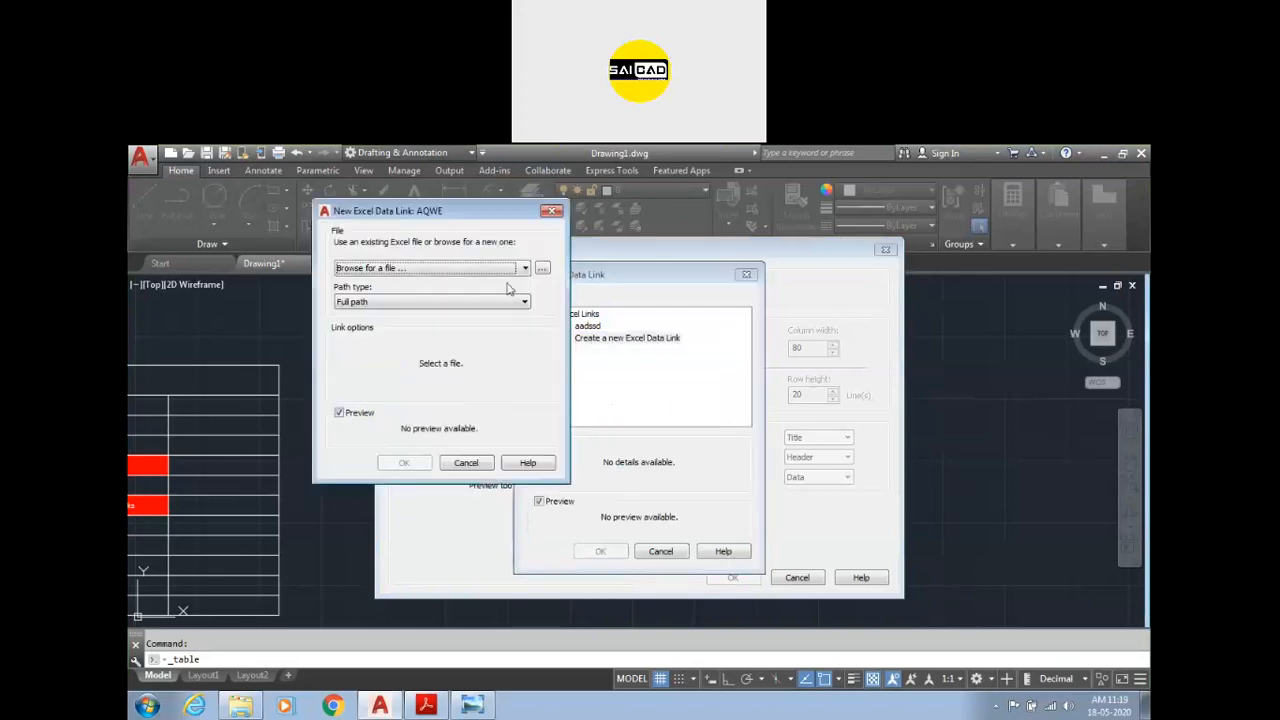
# Step: Link AQWE to the entire Sheet1 of Enquiry.xlsx on the Desktop using the full path
pyautogui.click(542, 268)
pyautogui.scroll(-1, 360, 400)
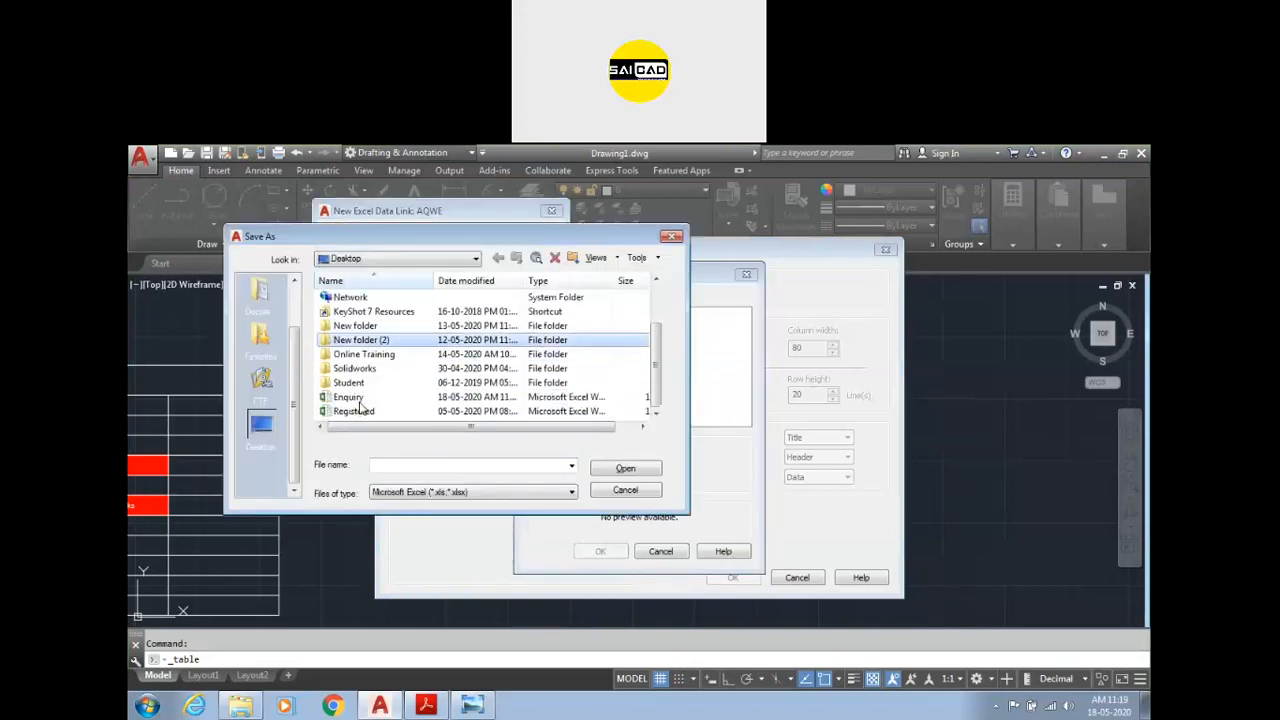
pyautogui.click(356, 411)
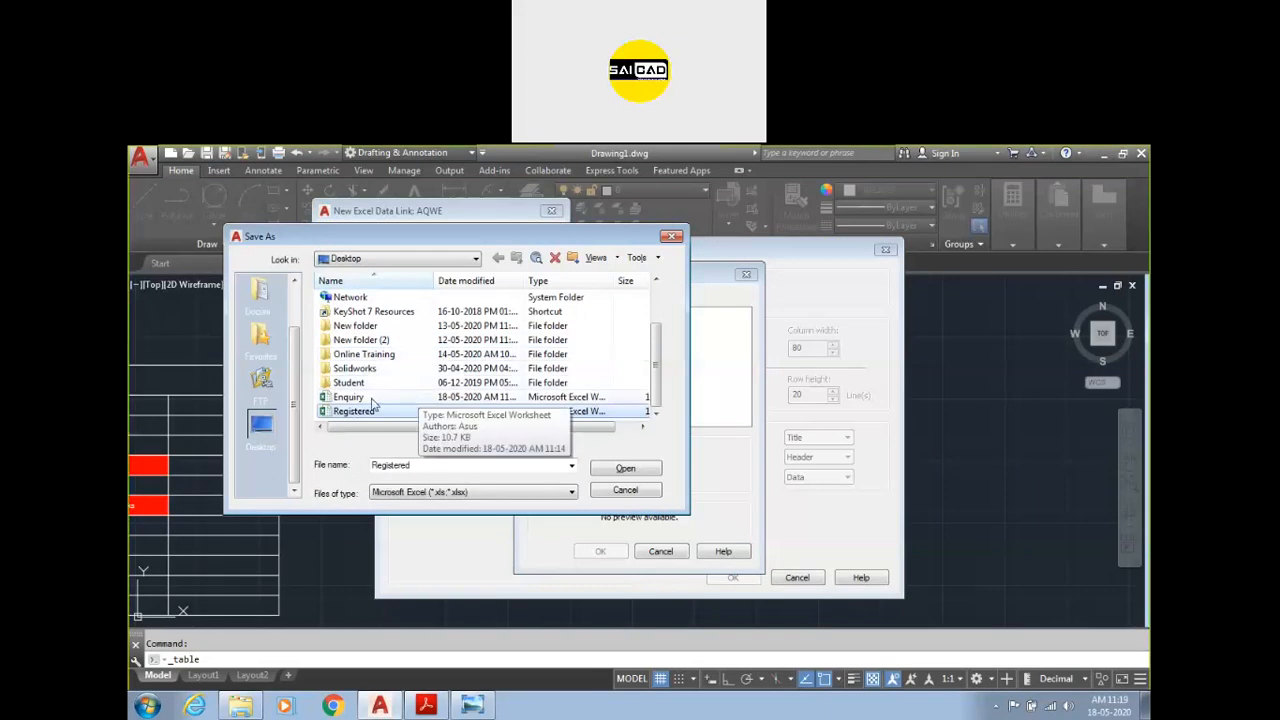
pyautogui.click(350, 397)
pyautogui.click(620, 467)
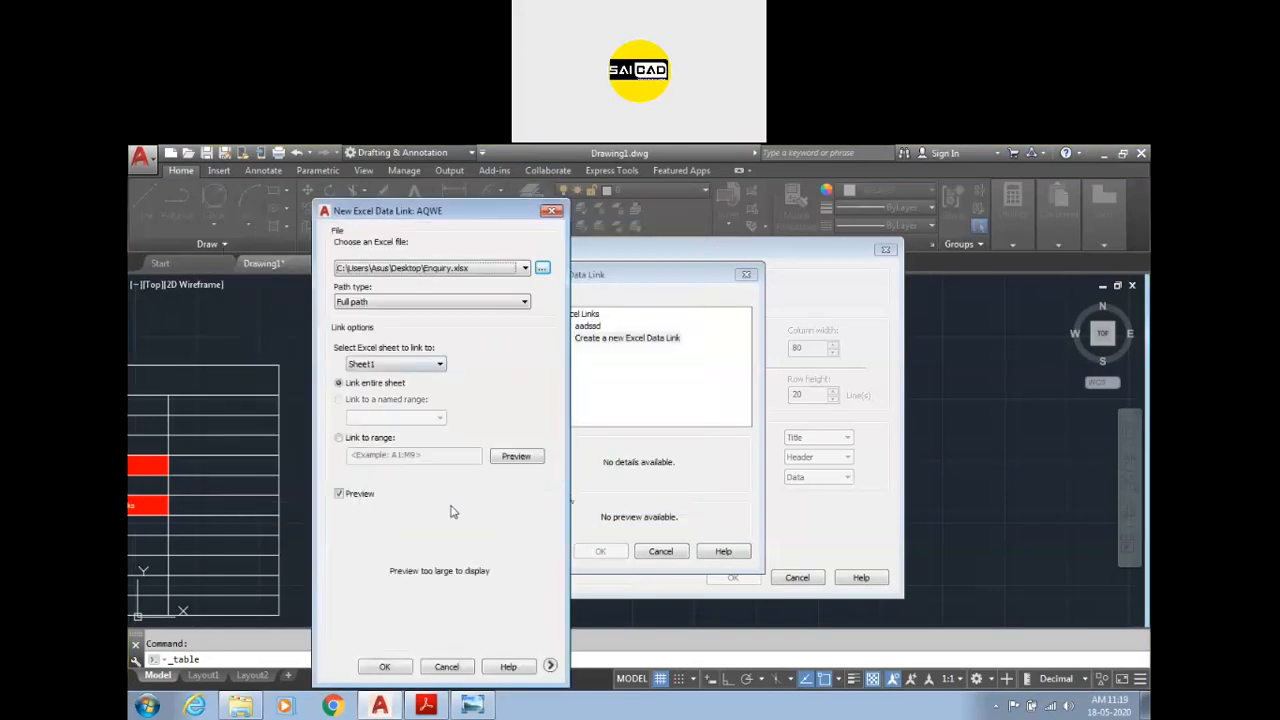
pyautogui.click(388, 667)
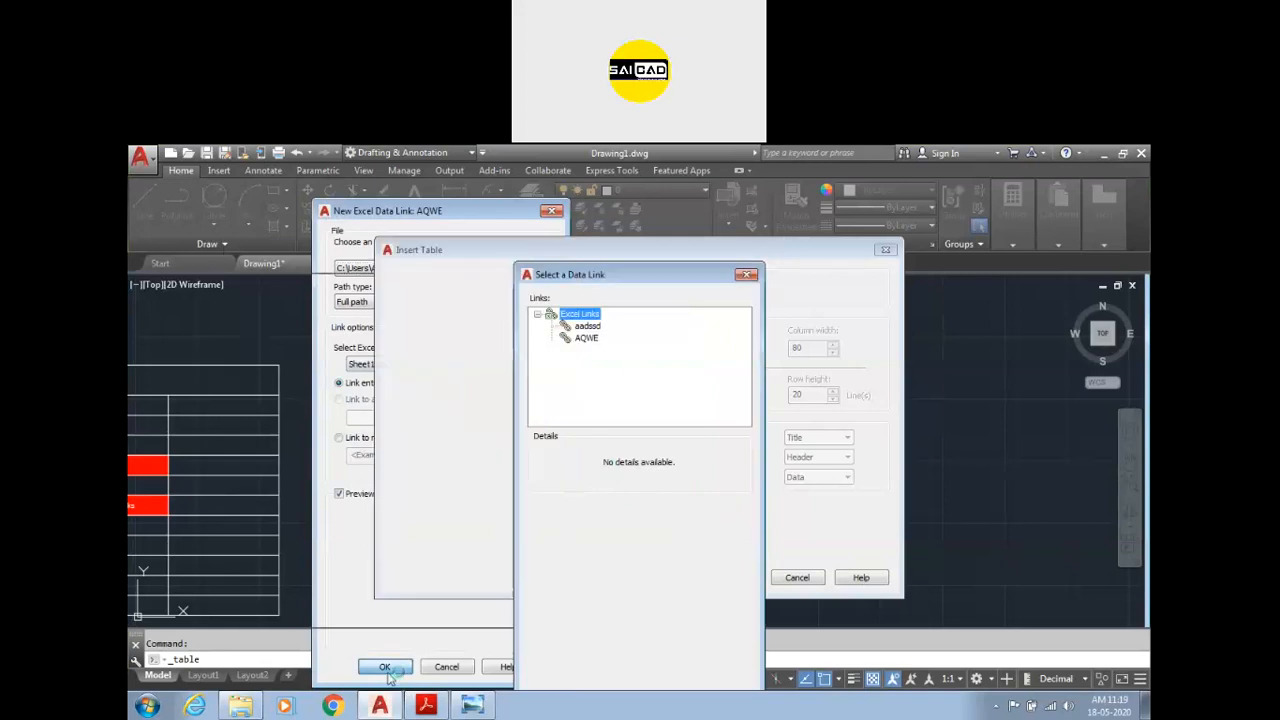
# Step: Insert the table from the AQWE data link in the empty area beside the existing table
pyautogui.click(597, 690)
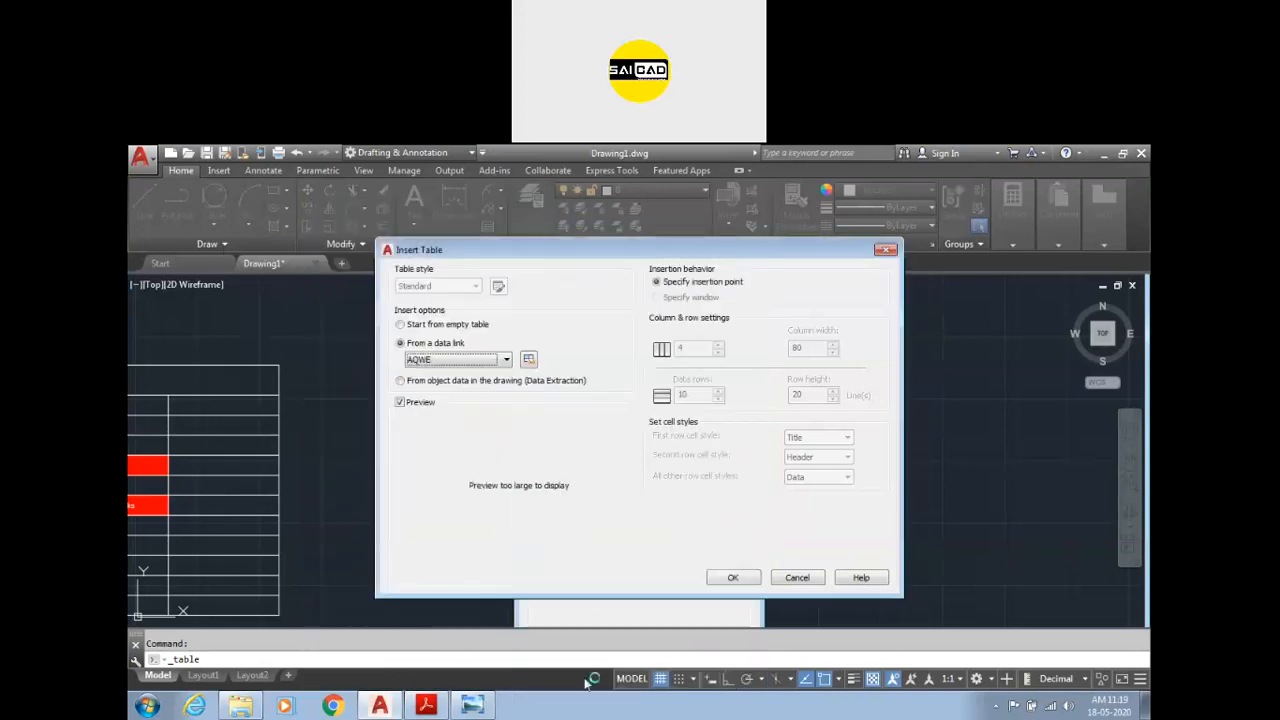
pyautogui.click(733, 578)
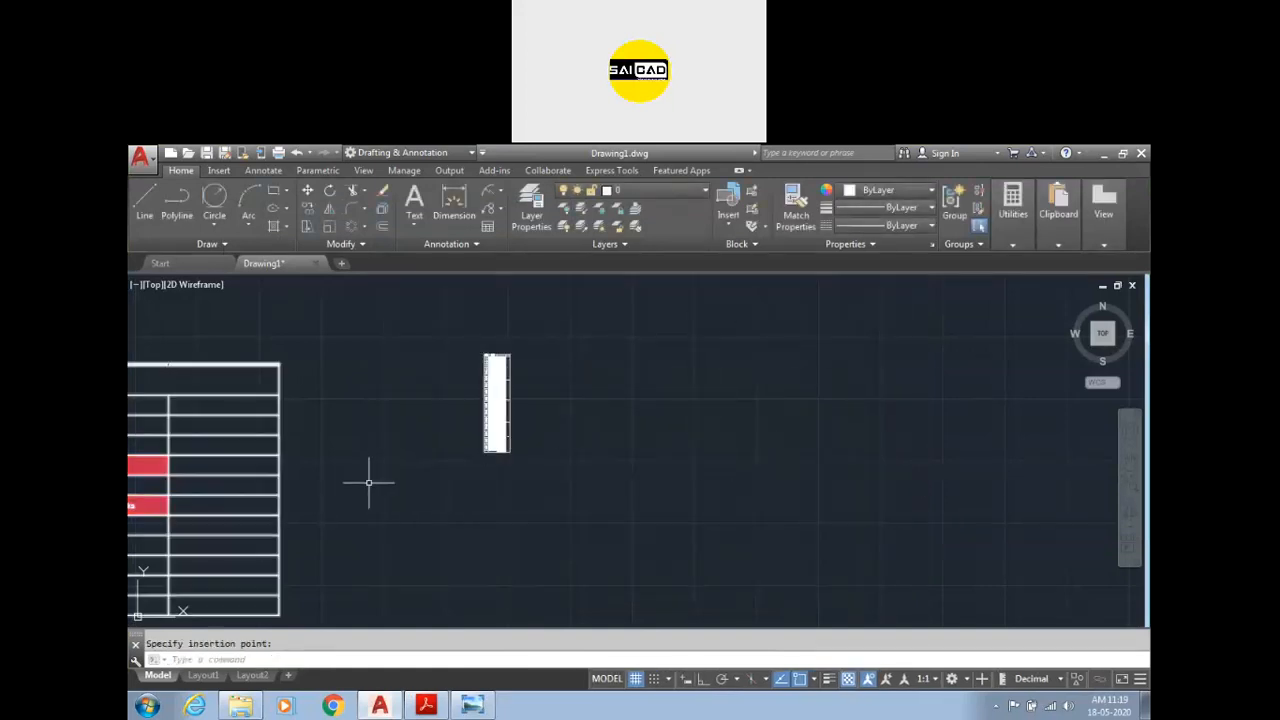
pyautogui.press('Escape')
pyautogui.scroll(8, 514, 371)
pyautogui.scroll(-4, 552, 515)
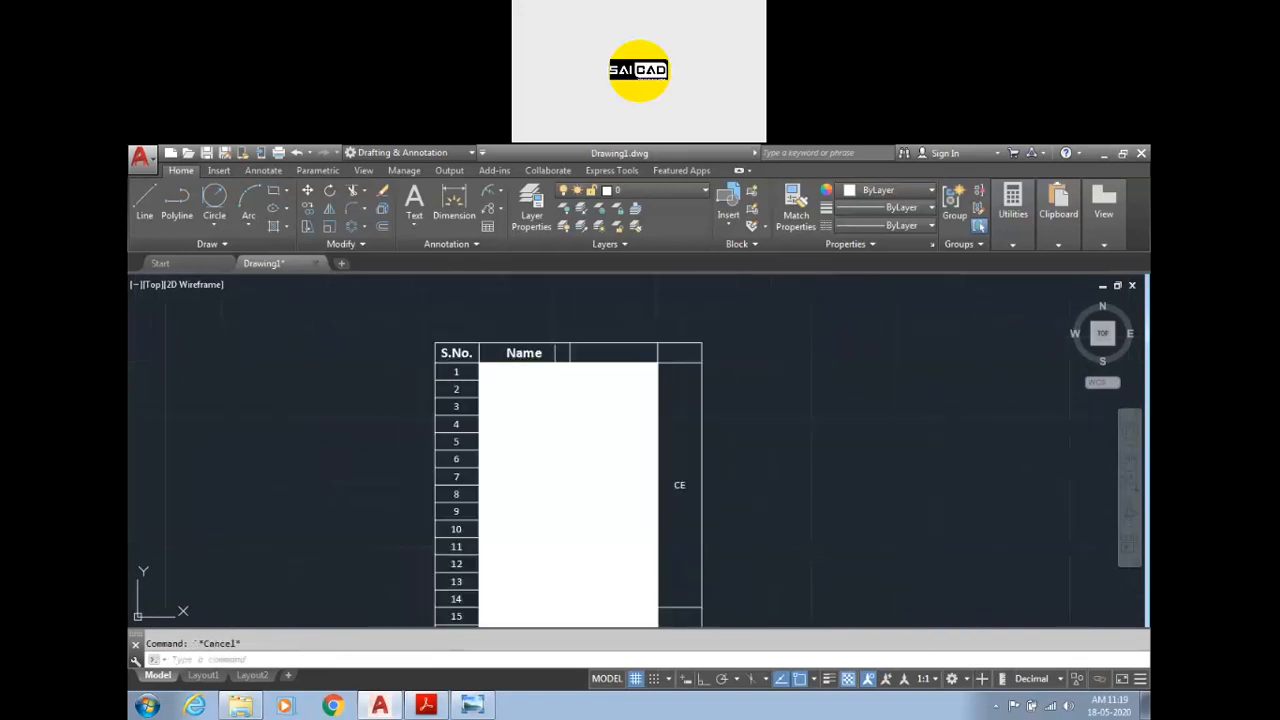
# Step: Remove the background fill from all the cells below the header in columns B and C of the linked table
pyautogui.click(524, 372)
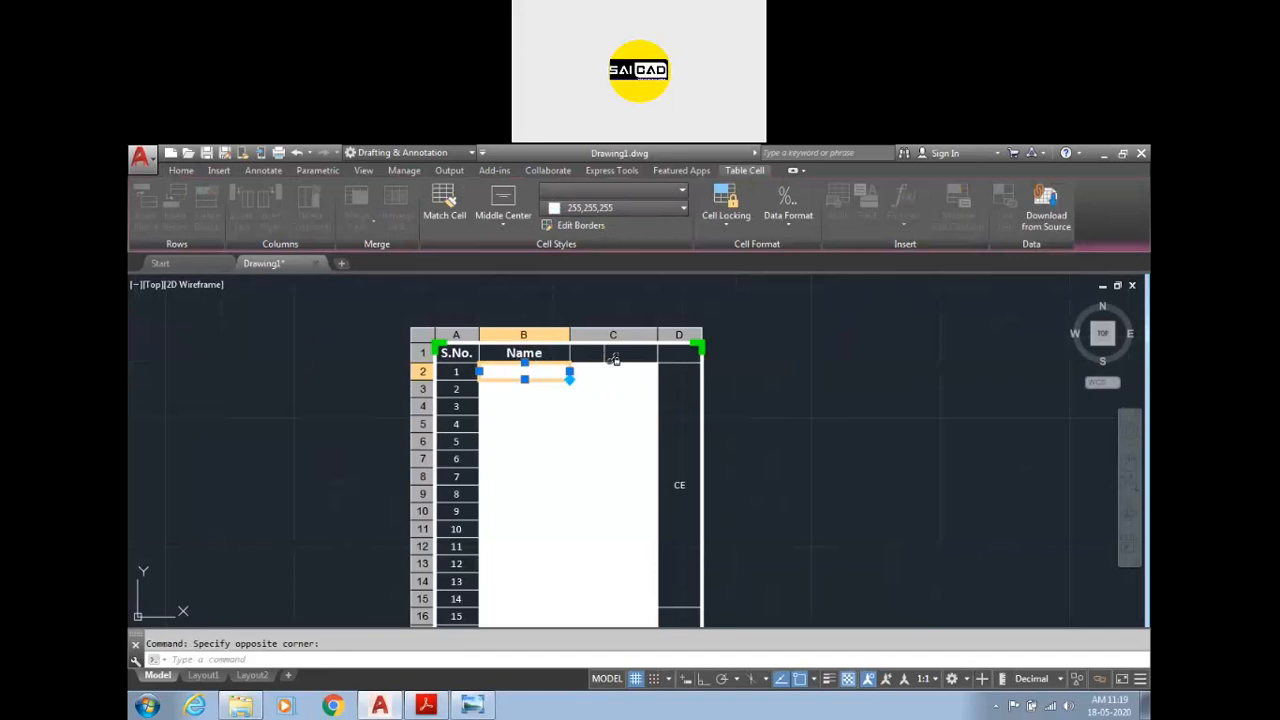
pyautogui.moveTo(527, 372); pyautogui.dragTo(512, 562)
pyautogui.scroll(-5, 518, 618)
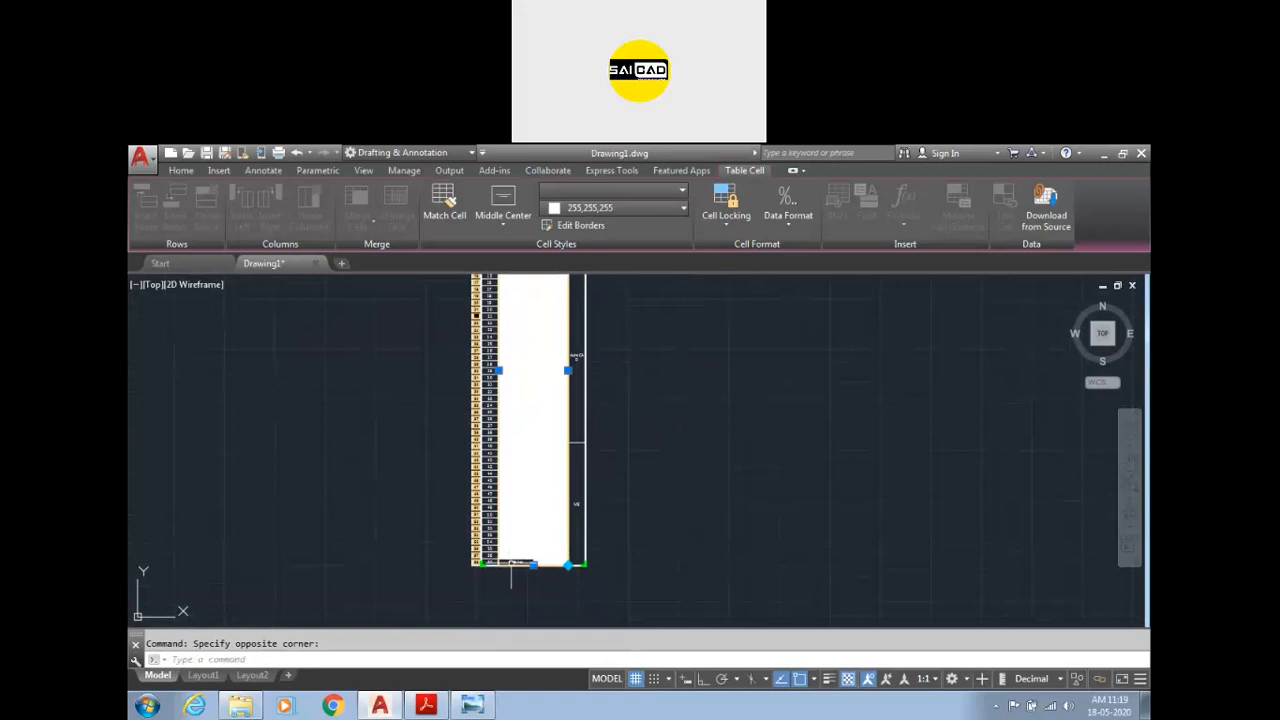
pyautogui.scroll(4, 514, 593)
pyautogui.scroll(-6, 490, 573)
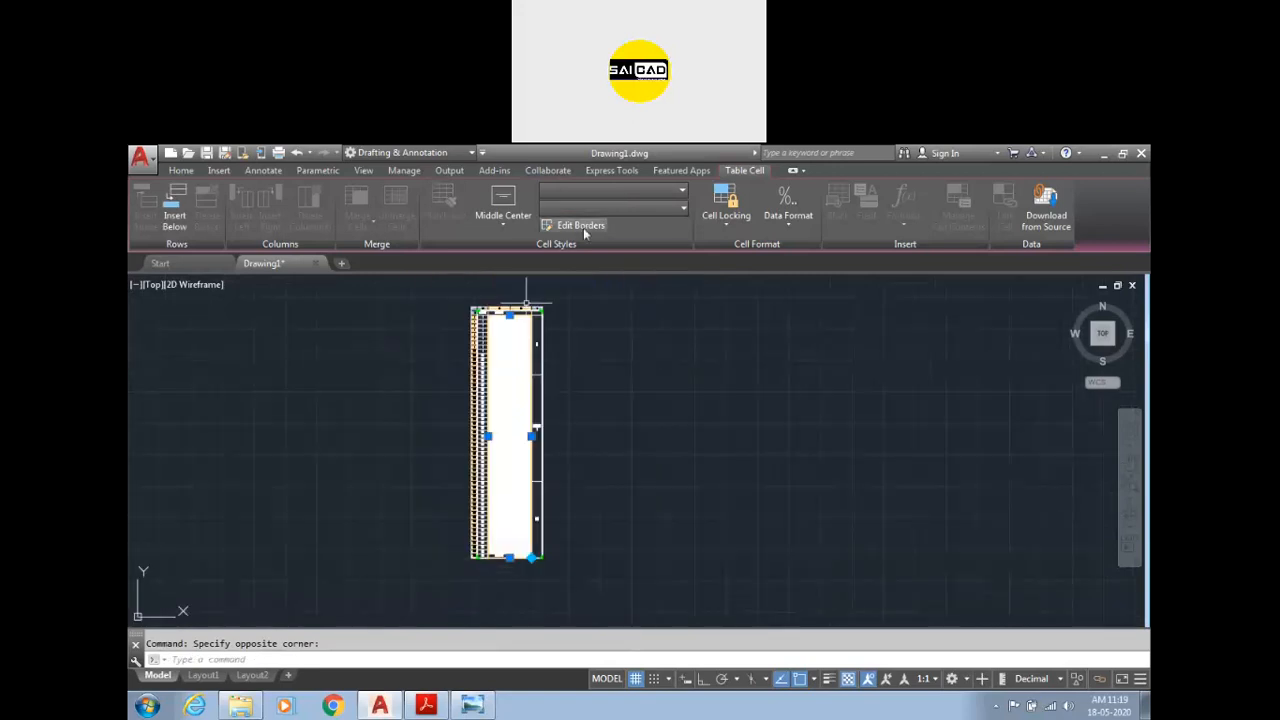
pyautogui.click(635, 209)
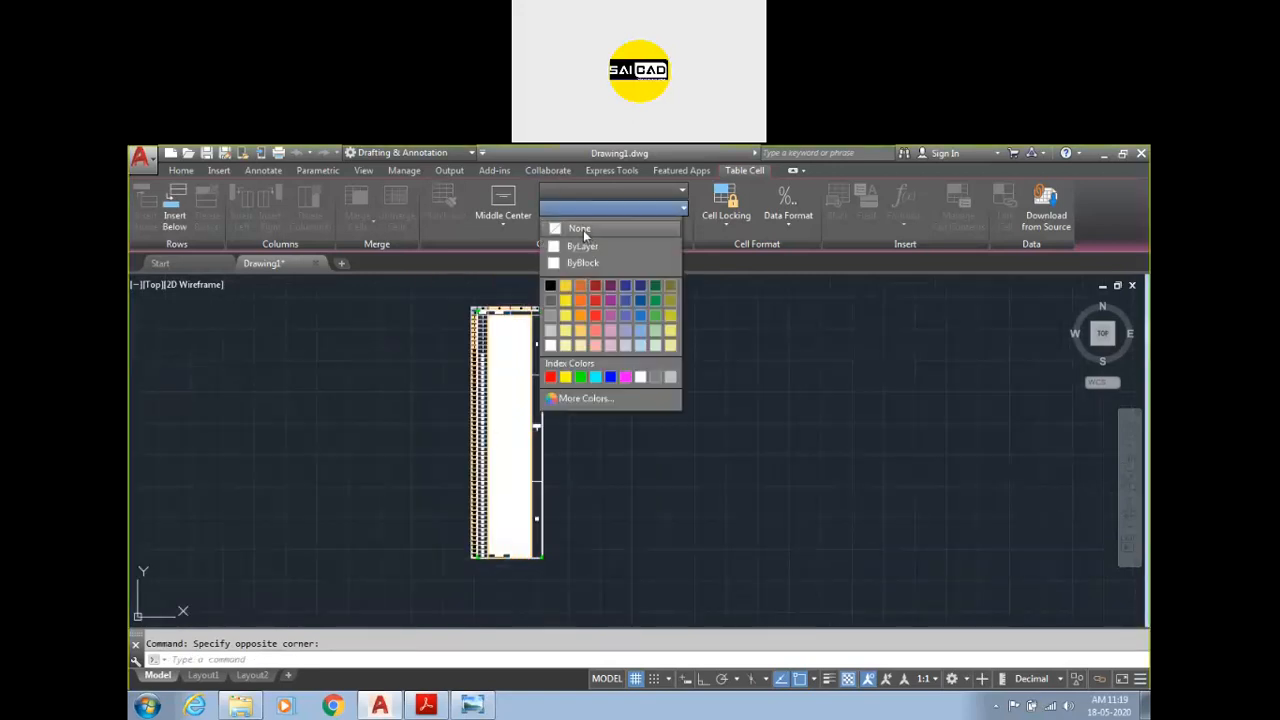
pyautogui.click(584, 229)
pyautogui.press('Escape')
pyautogui.scroll(3, 471, 336)
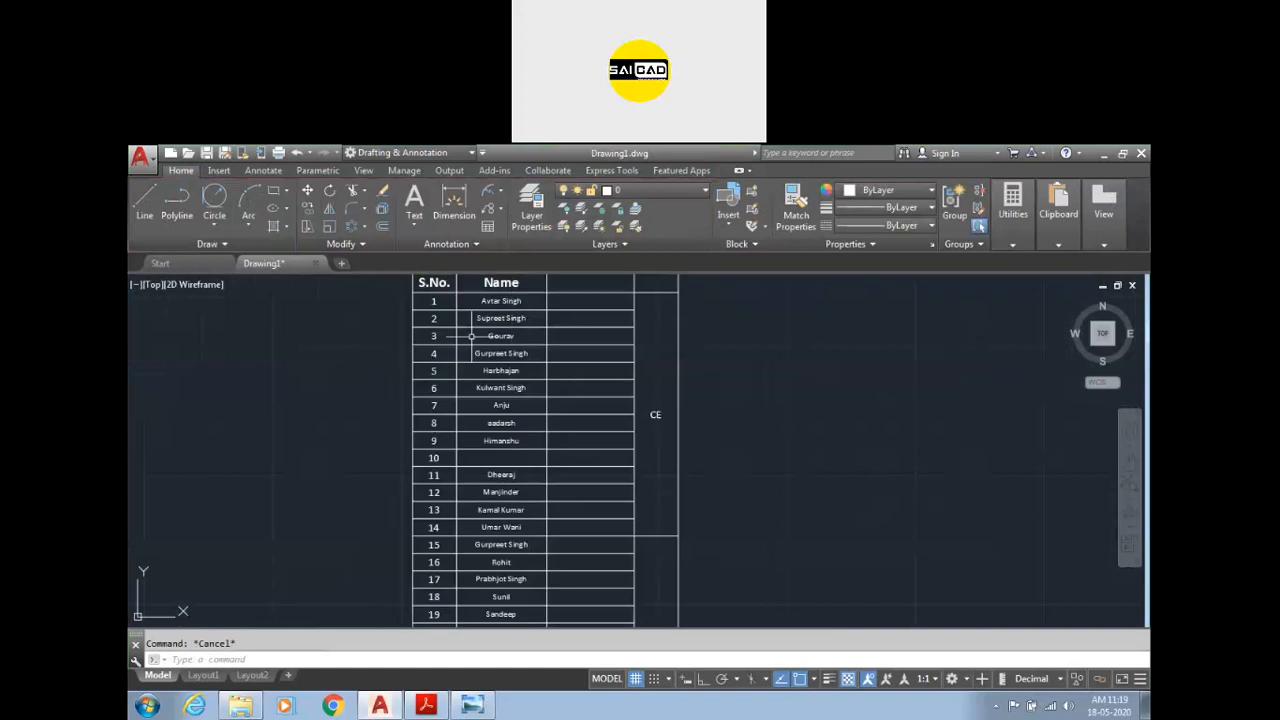
pyautogui.scroll(-3, 469, 405)
pyautogui.scroll(4, 514, 347)
pyautogui.scroll(-3, 596, 318)
pyautogui.click(635, 326)
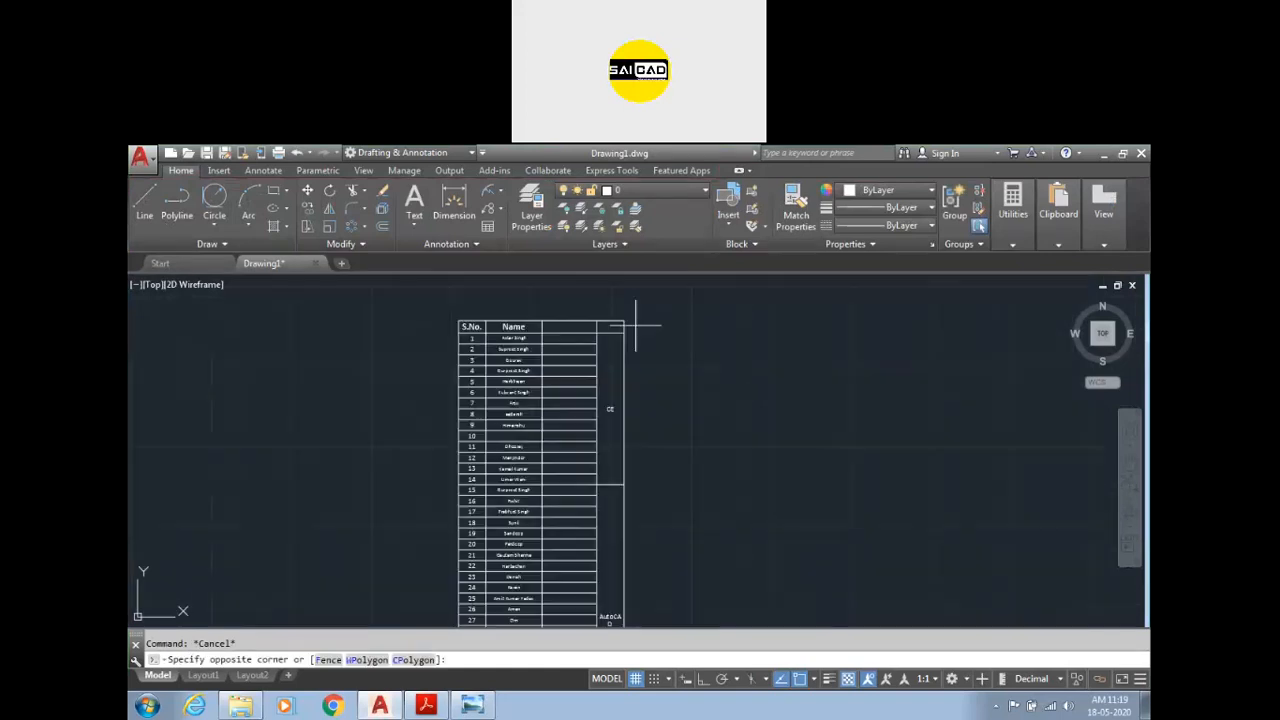
pyautogui.click(588, 378)
pyautogui.press('Escape')
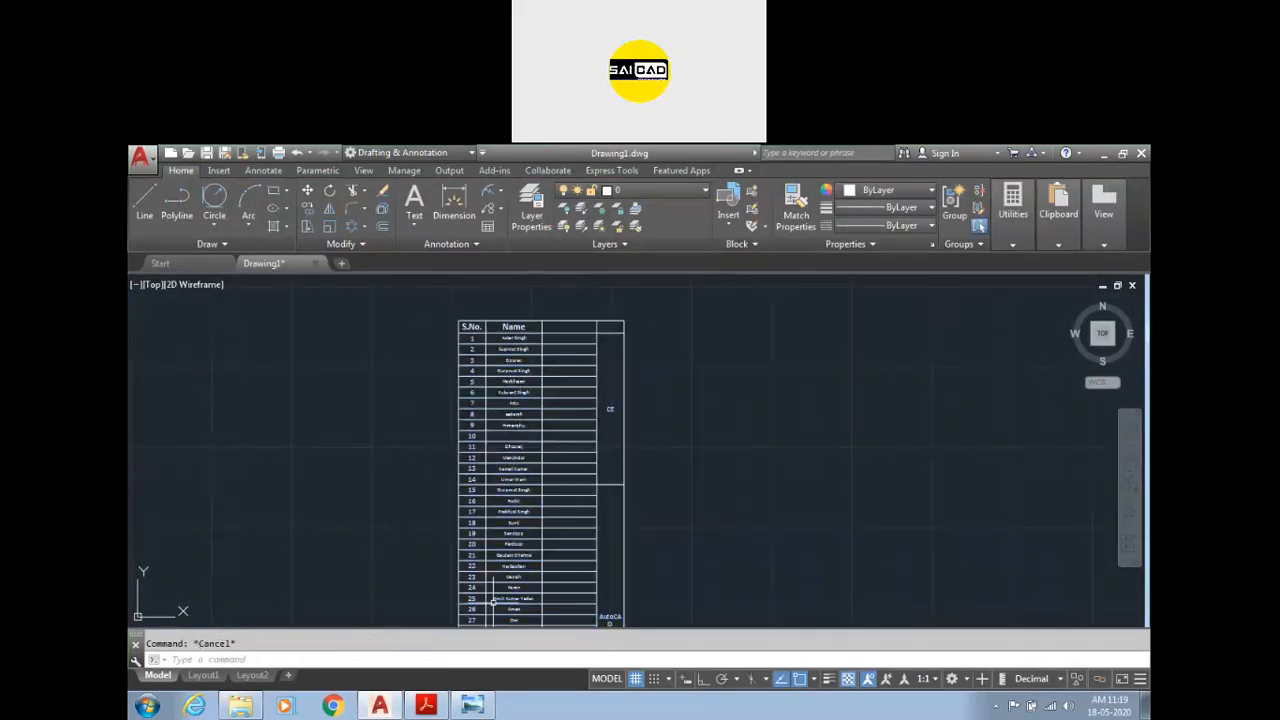
# Step: Open the Enquiry workbook from the desktop and go to the first rows of Sheet1
pyautogui.press('super+d')
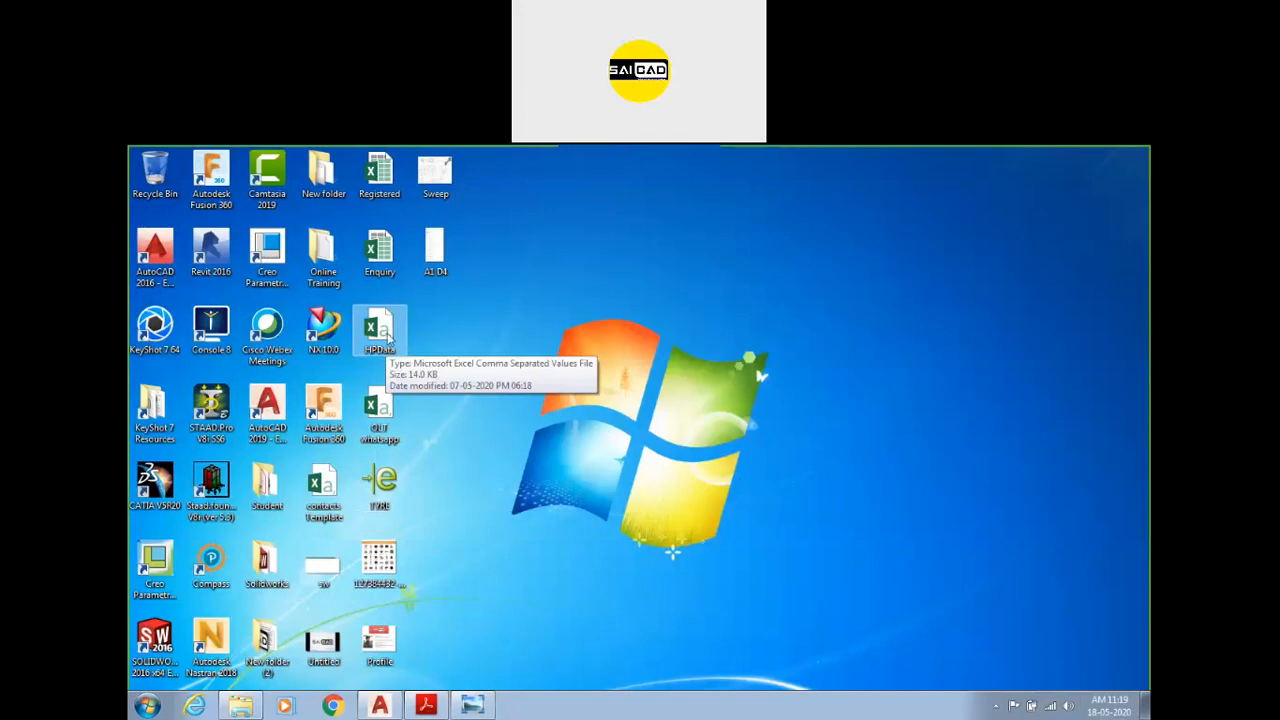
pyautogui.doubleClick(380, 255)
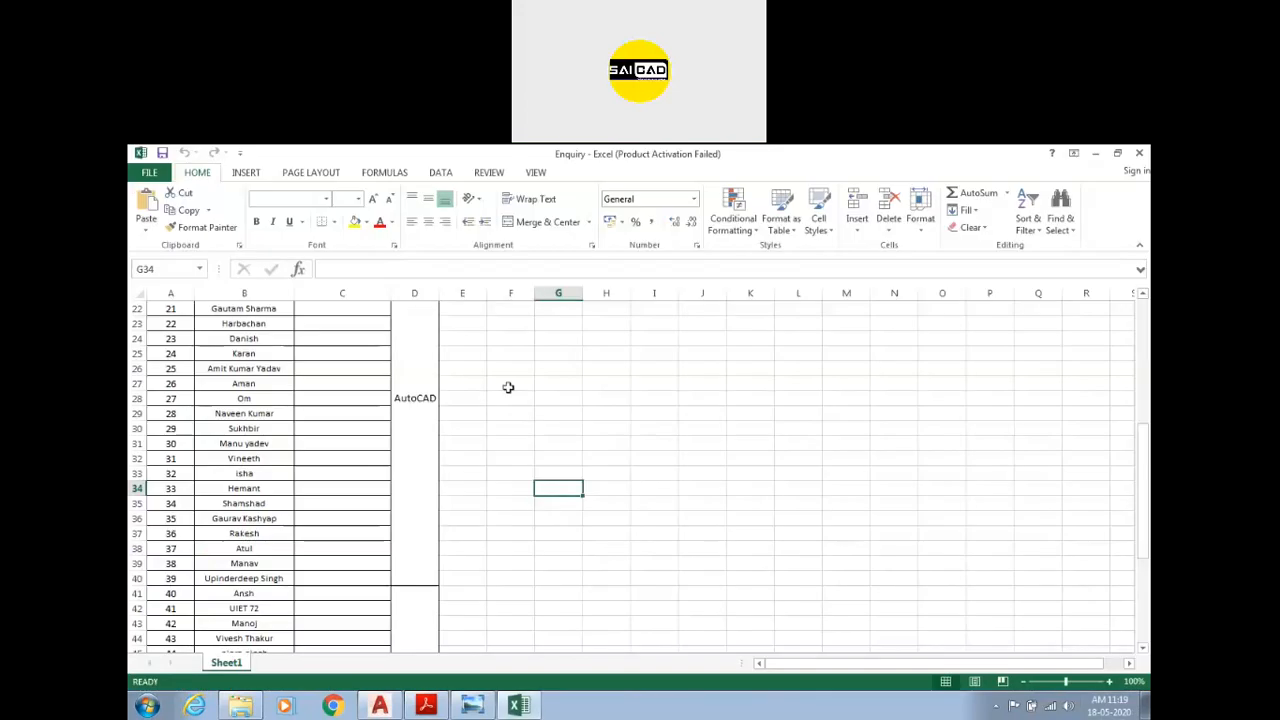
pyautogui.click(413, 443)
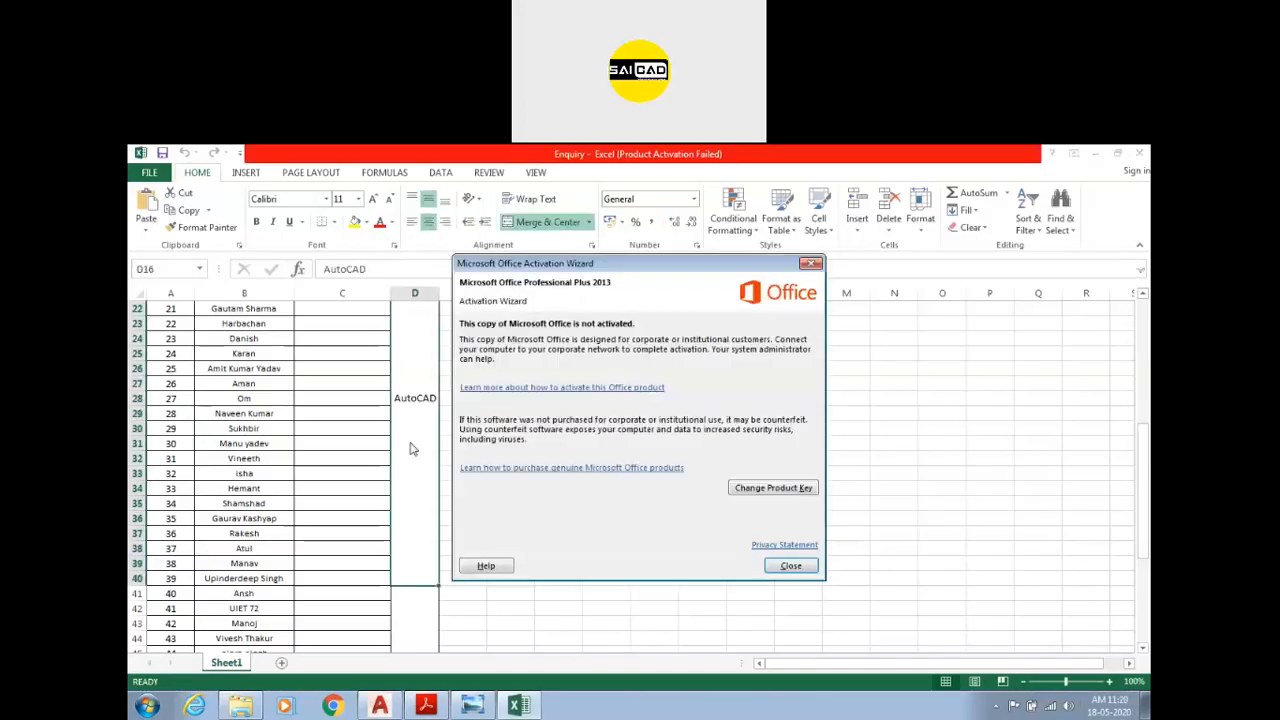
pyautogui.scroll(7, 416, 452)
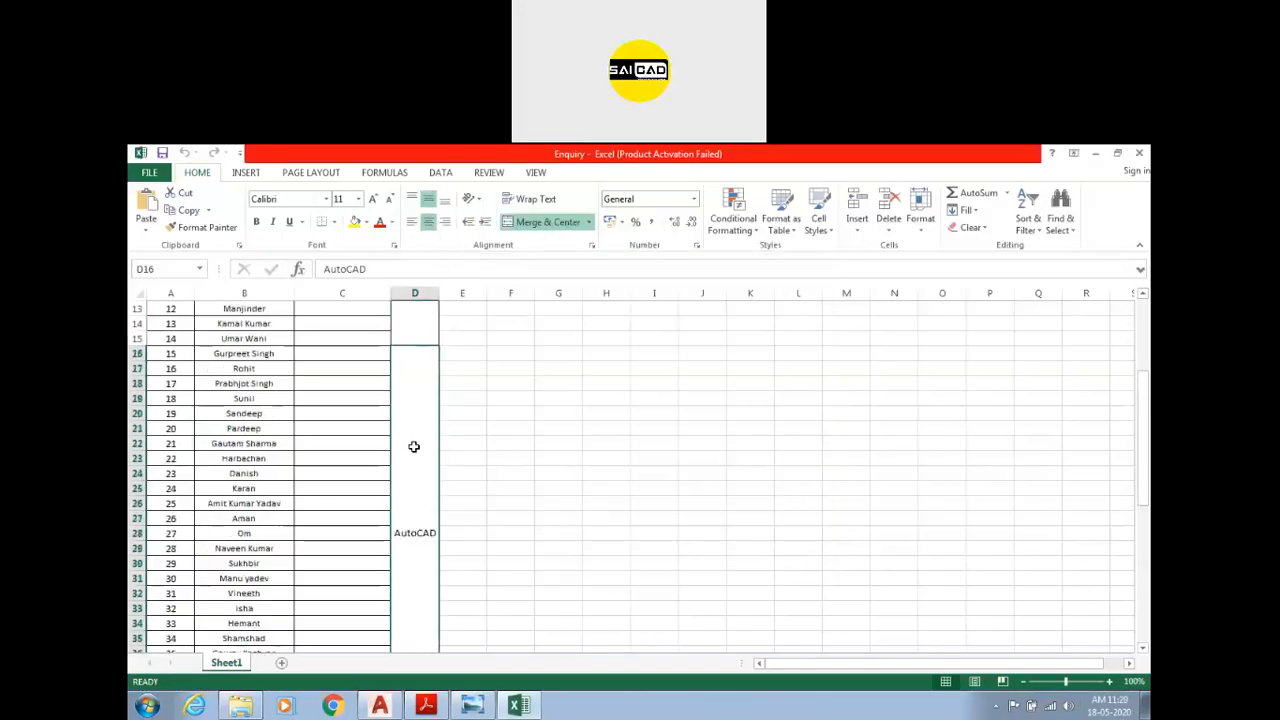
# Step: Enter the header Course in cell D1, save and close the workbook, and switch back to AutoCAD
pyautogui.click(408, 306)
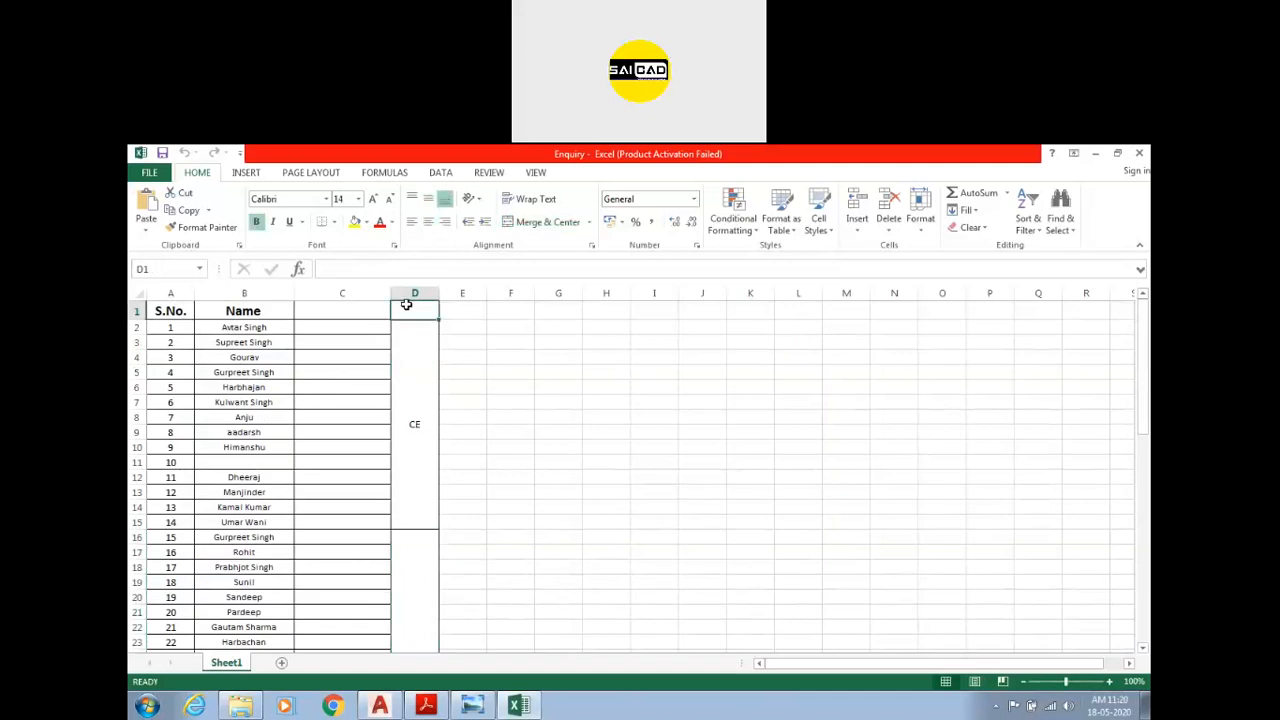
pyautogui.write('Course')
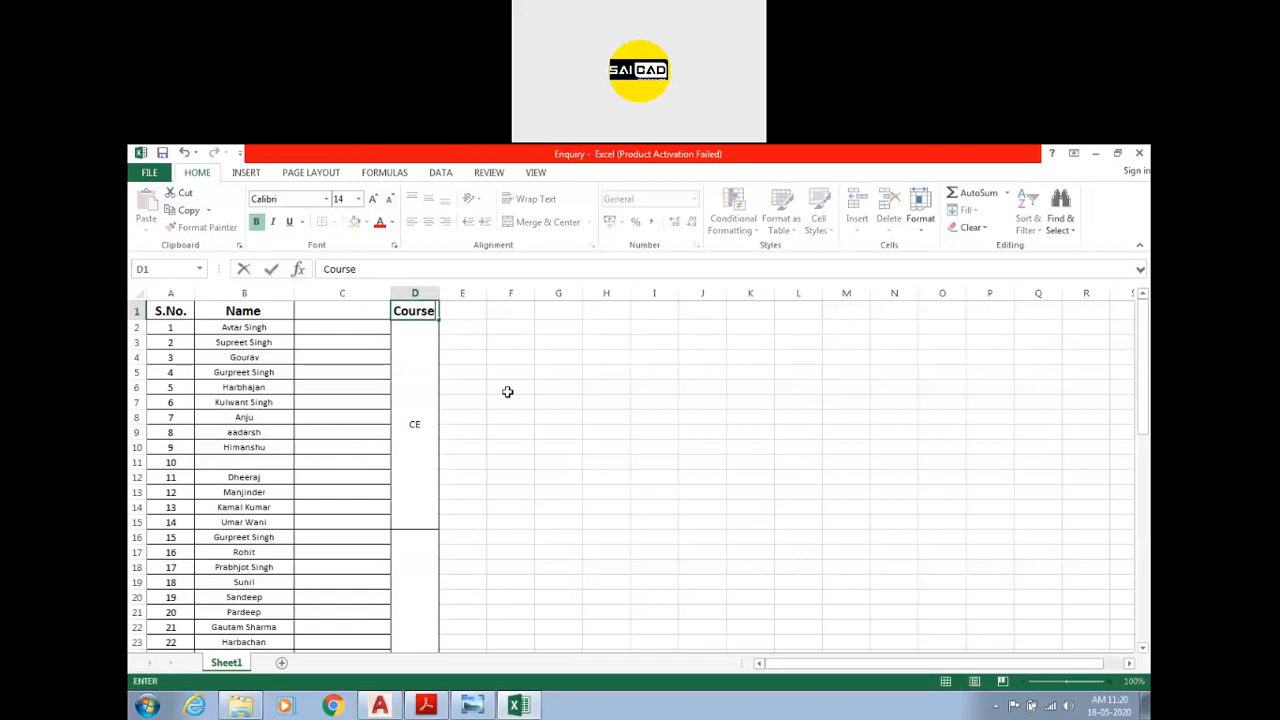
pyautogui.click(508, 399)
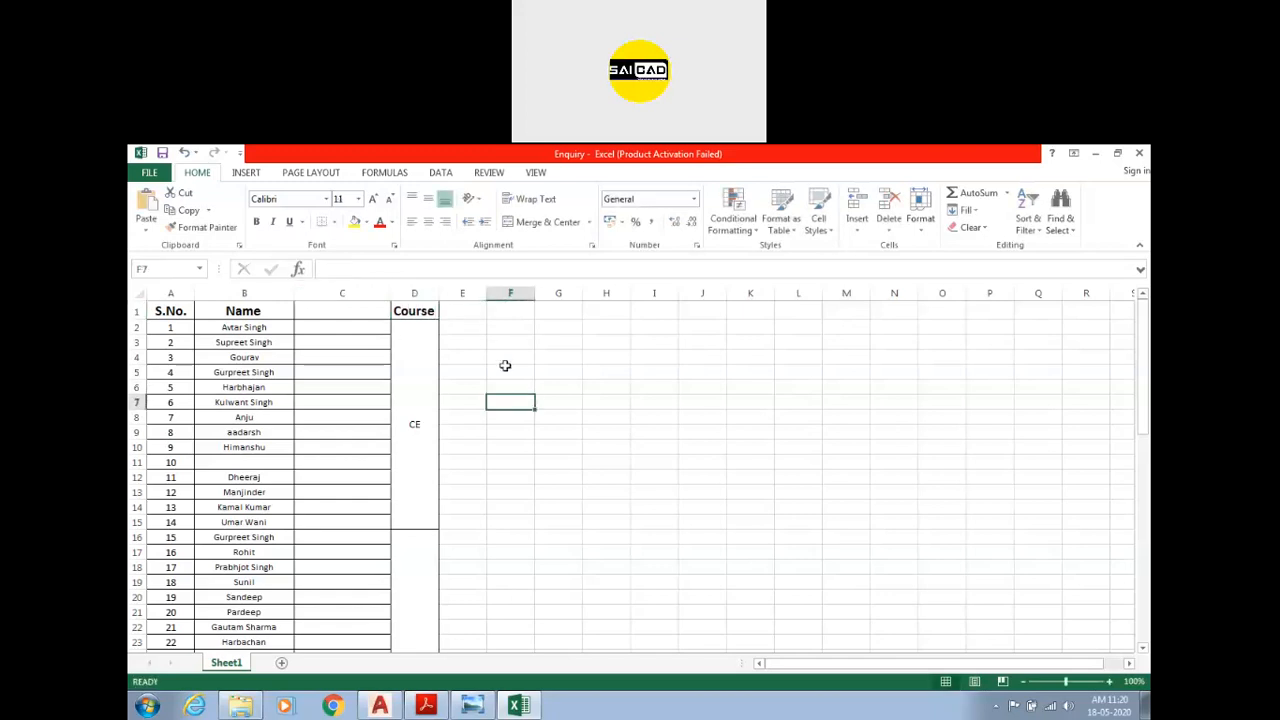
pyautogui.click(1139, 153)
pyautogui.click(379, 706)
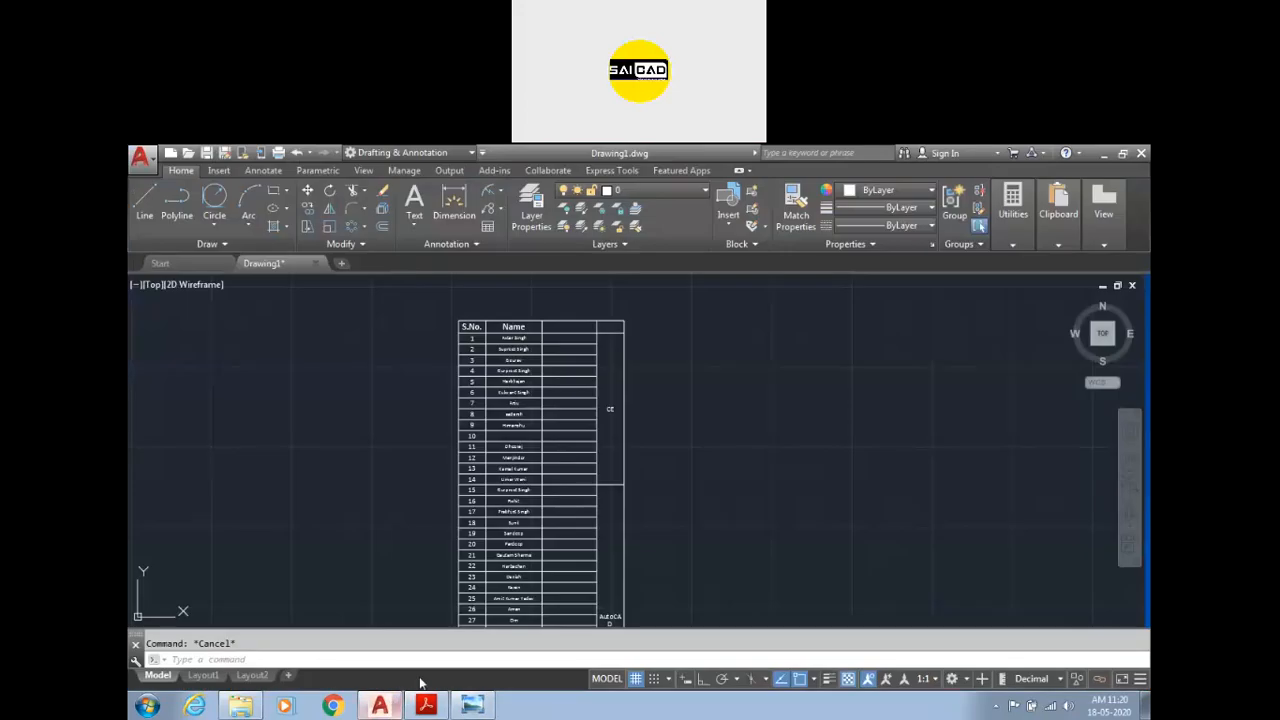
# Step: Update the table in the drawing from the changed AQWE data link
pyautogui.scroll(-3, 680, 385)
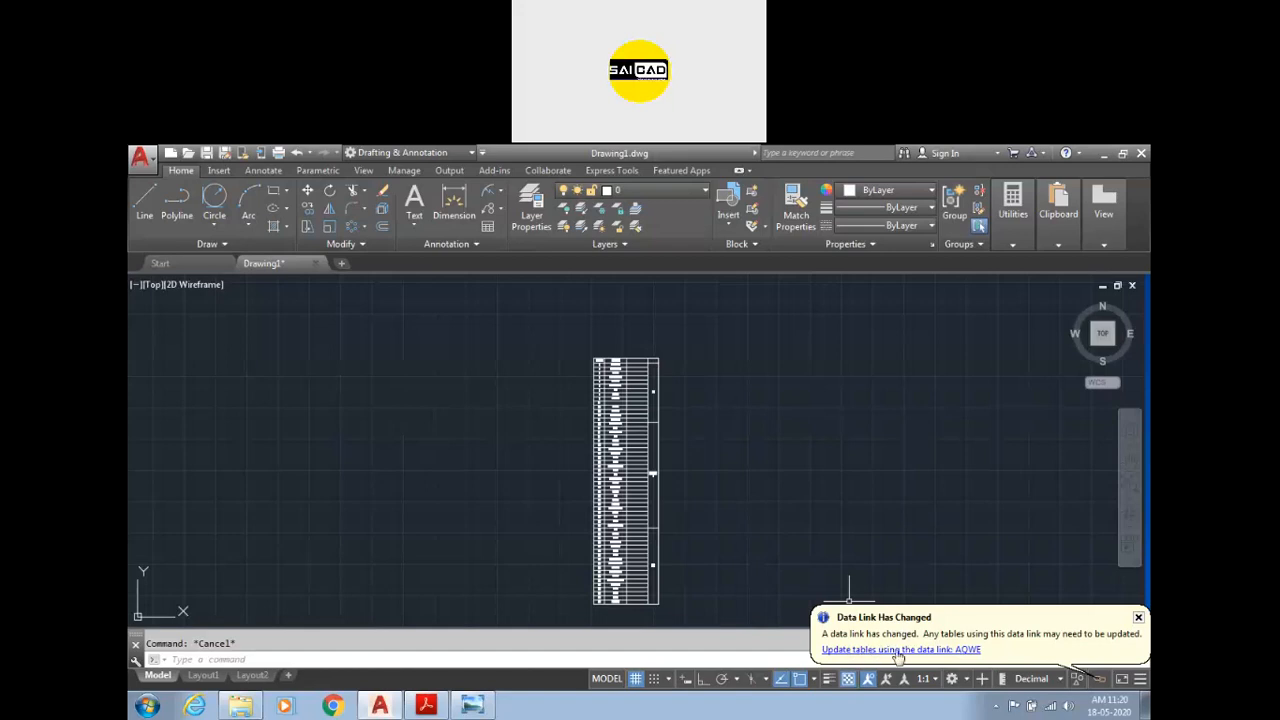
pyautogui.click(915, 650)
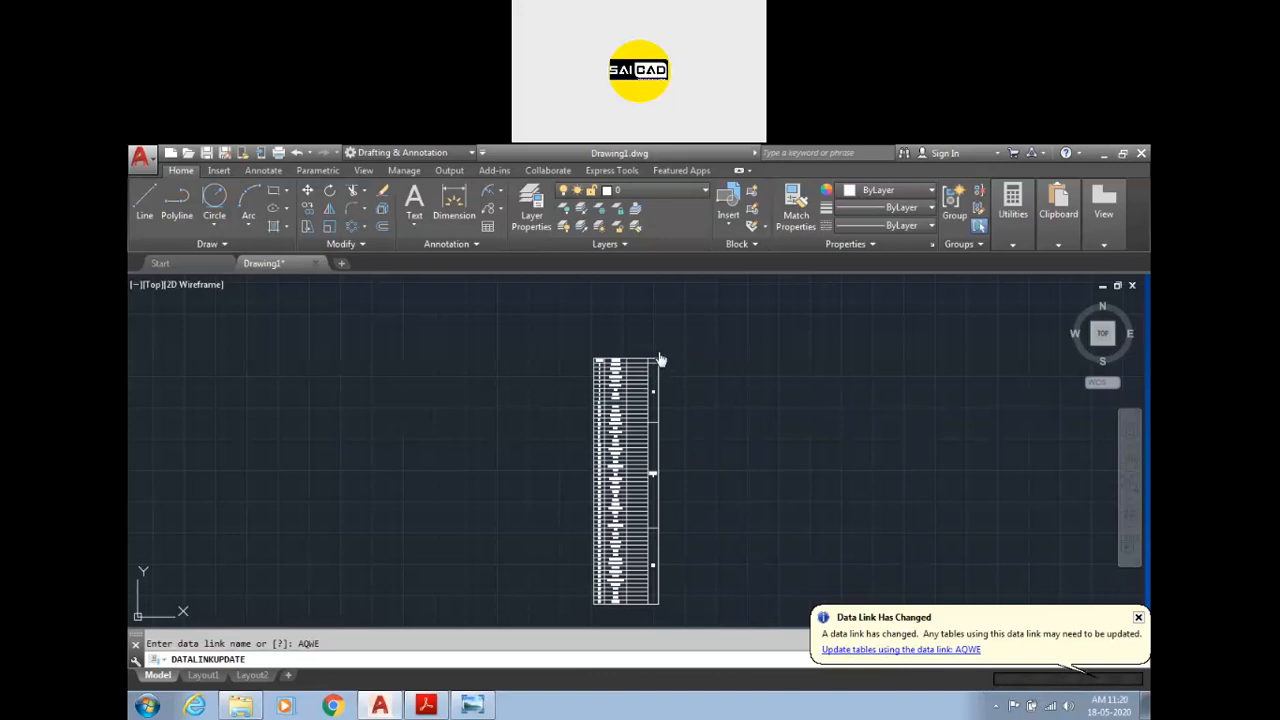
pyautogui.scroll(9, 655, 385)
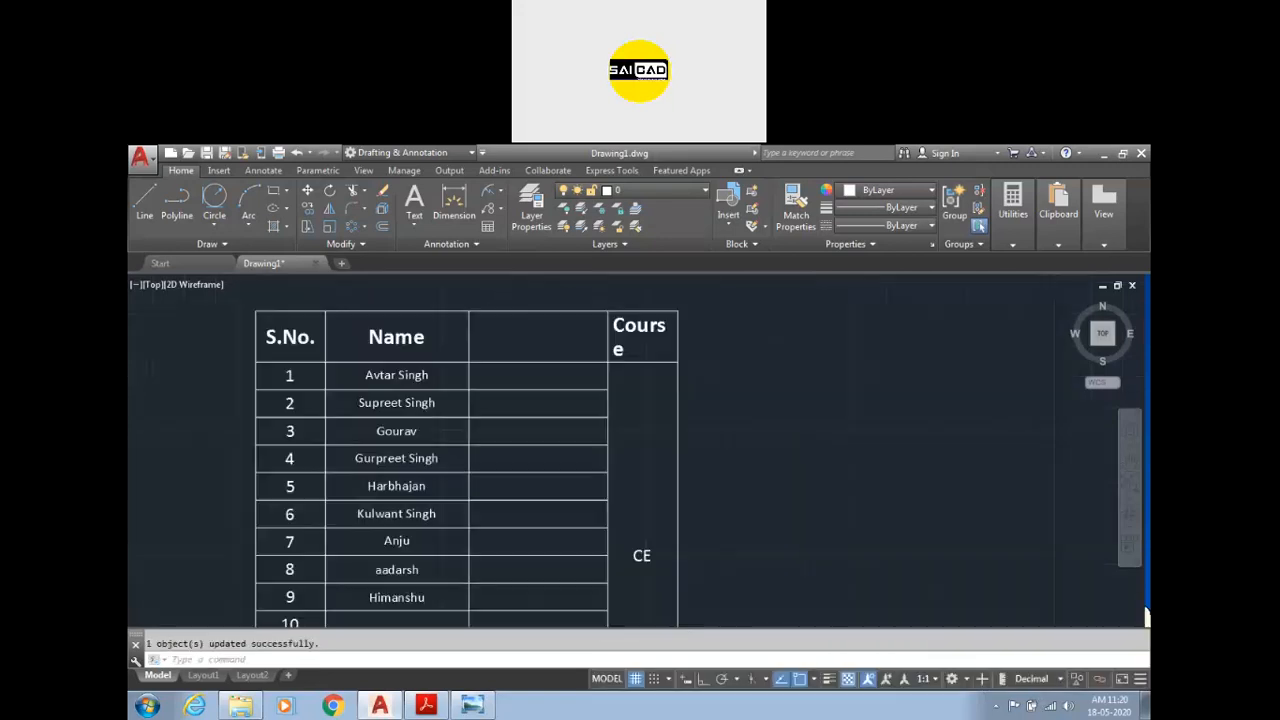
pyautogui.scroll(-5, 666, 337)
# Step: Widen the linked table and its column D so the Course header fits on one line
pyautogui.click(662, 348)
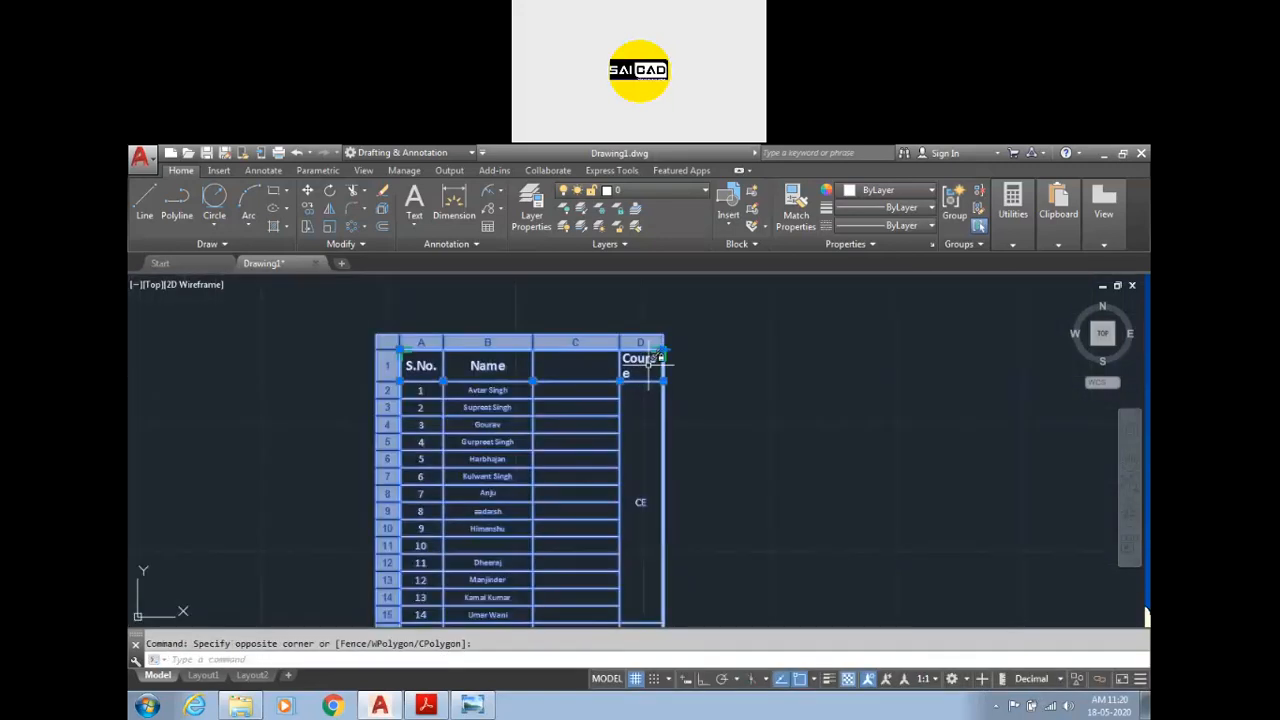
pyautogui.scroll(5, 685, 332)
pyautogui.click(687, 329)
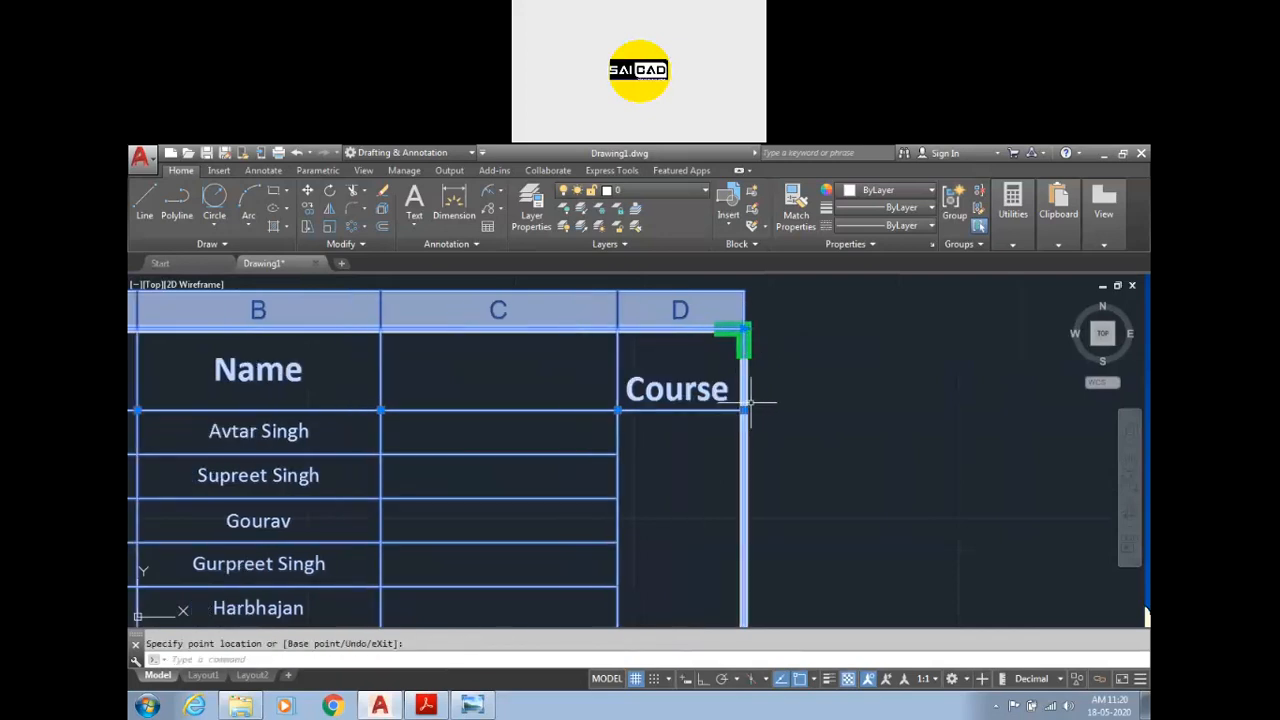
pyautogui.click(743, 410)
pyautogui.click(798, 410)
pyautogui.scroll(-4, 700, 395)
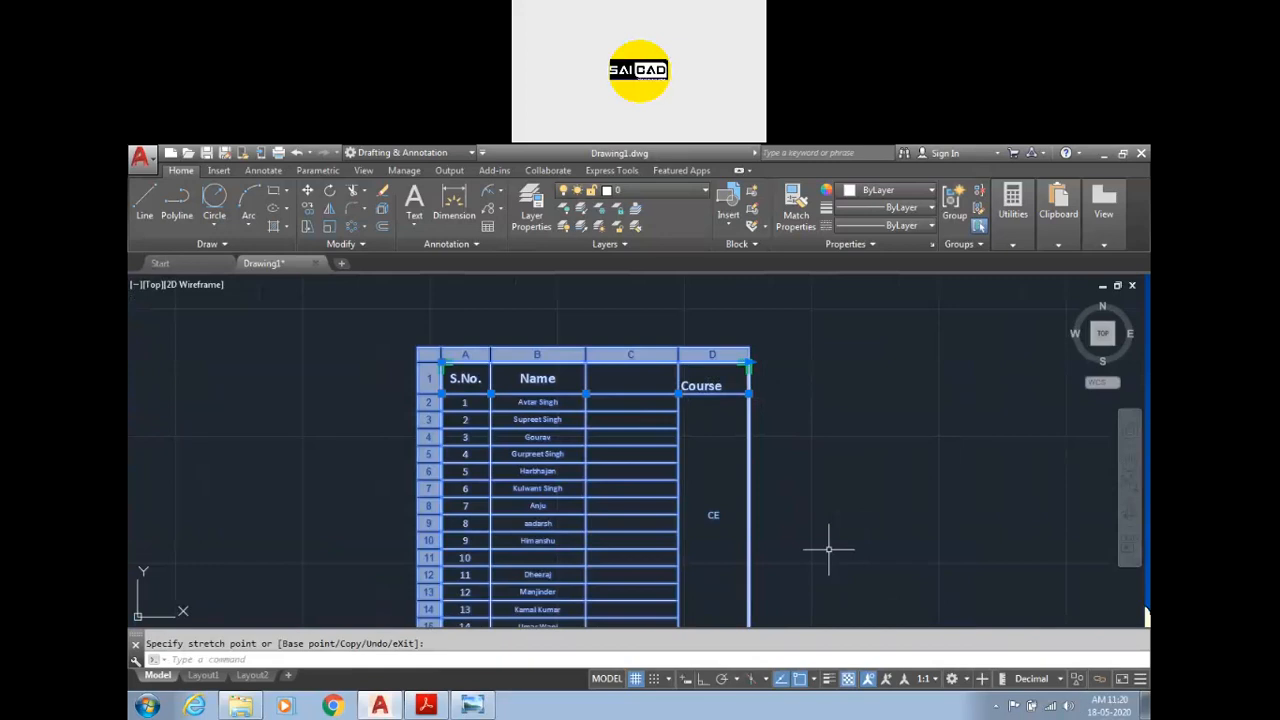
pyautogui.scroll(-3, 693, 426)
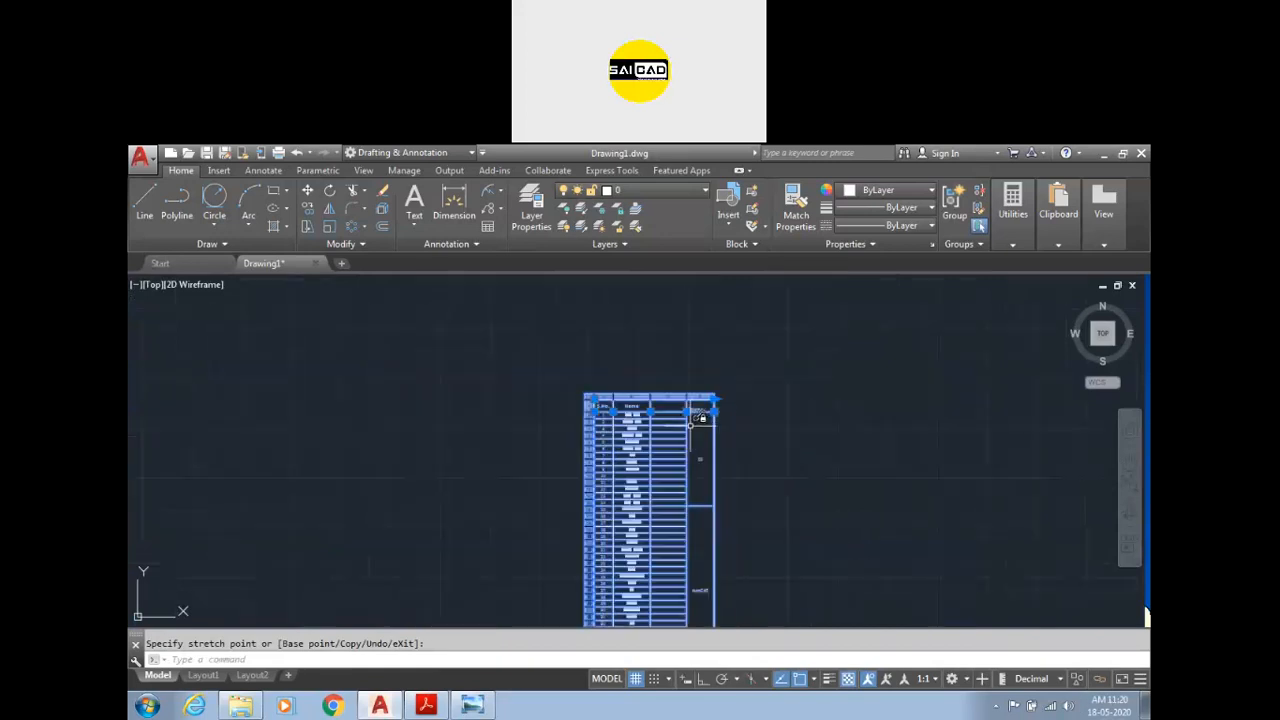
# Step: Unlock header cell C1 of the linked table and enter Contact No. in it
pyautogui.scroll(3, 689, 427)
pyautogui.click(660, 384)
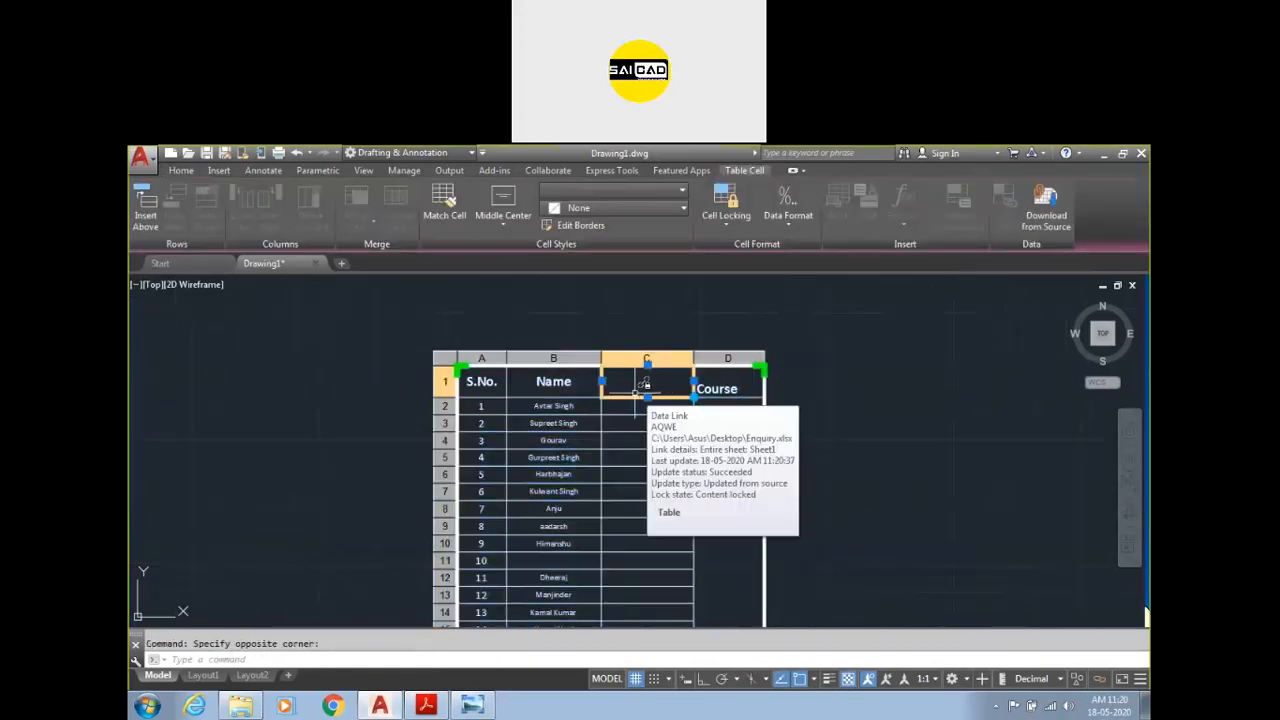
pyautogui.click(735, 213)
pyautogui.click(709, 279)
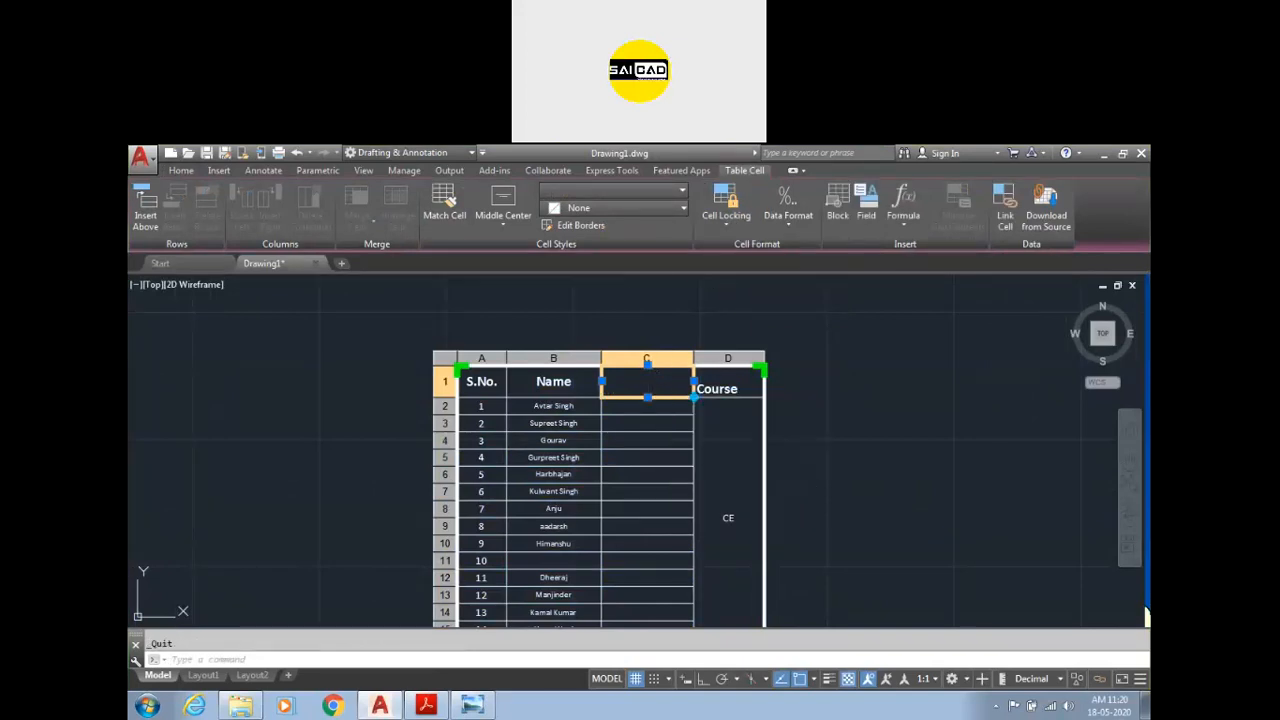
pyautogui.doubleClick(650, 381)
pyautogui.write('Contact No.')
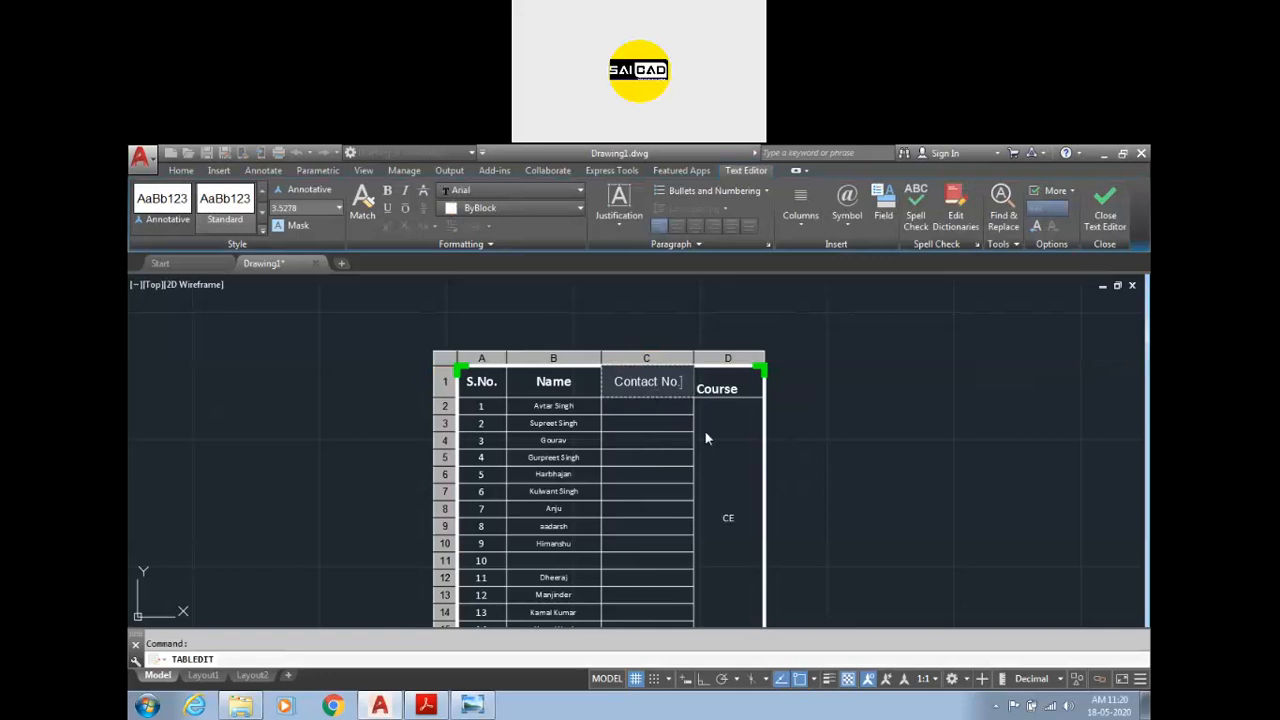
pyautogui.press('Escape')
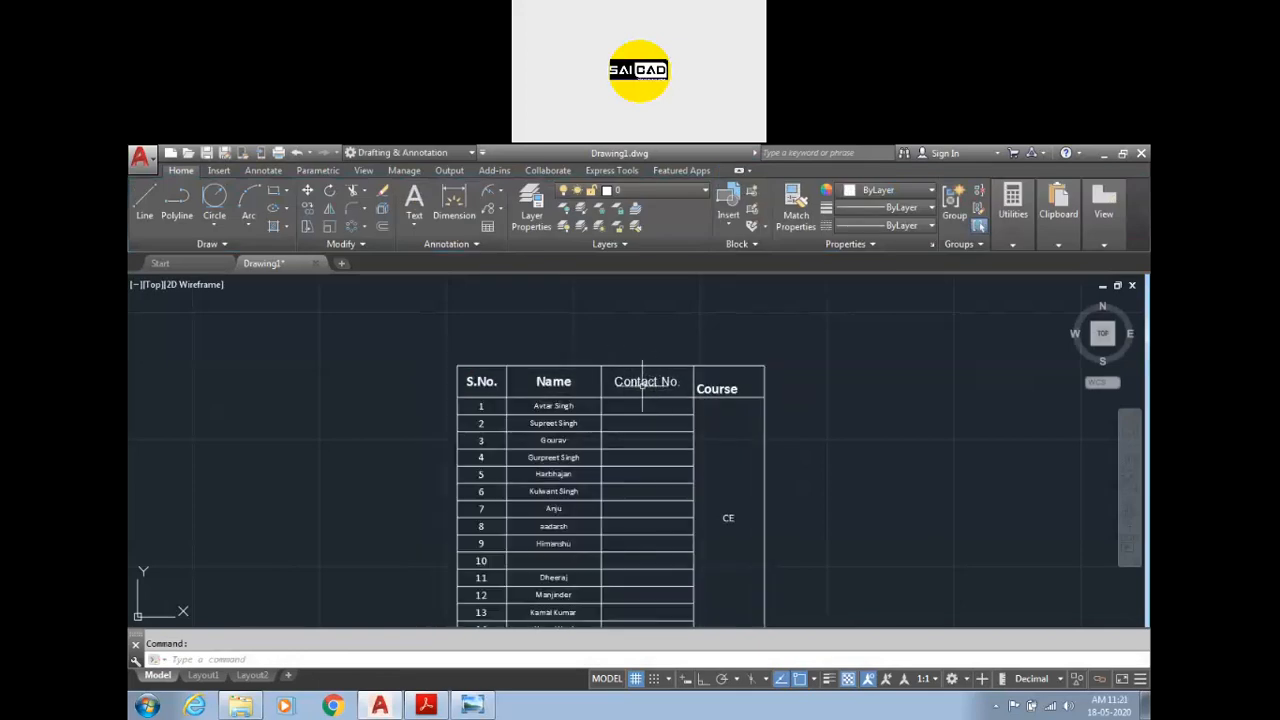
# Step: Upload the edited table's changes to its linked source workbook
pyautogui.click(780, 350)
pyautogui.click(486, 503)
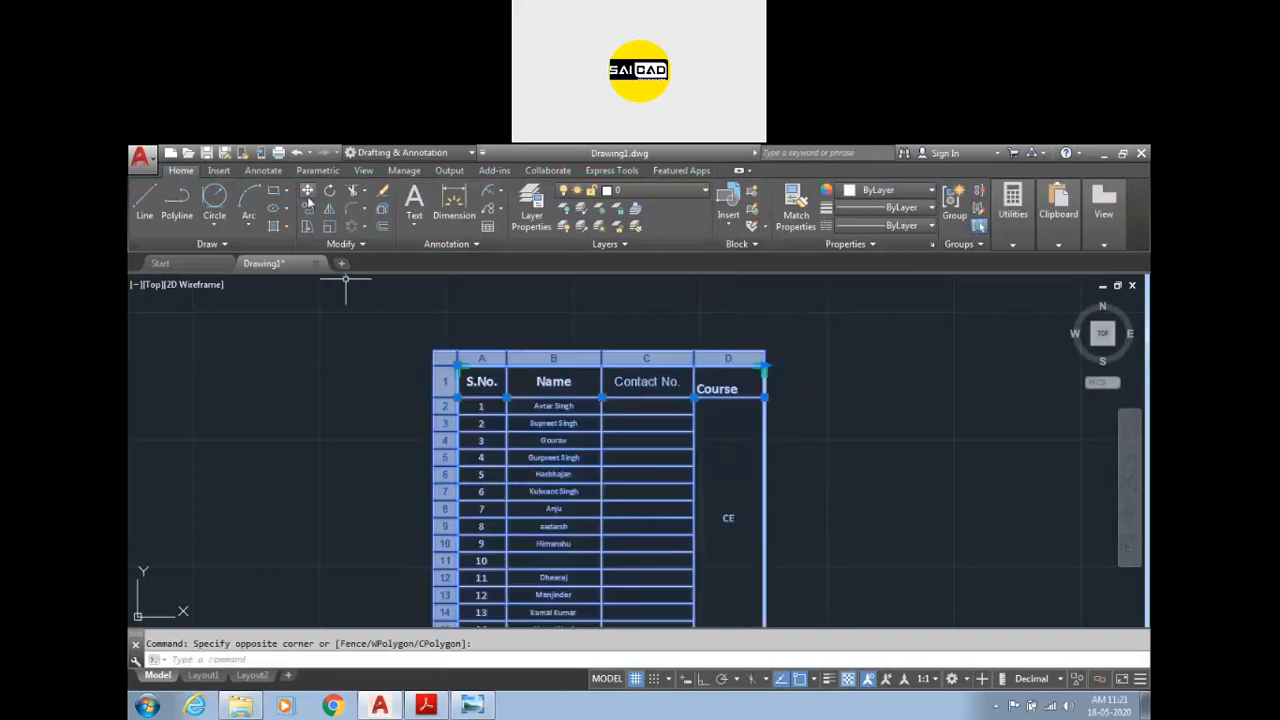
pyautogui.click(220, 171)
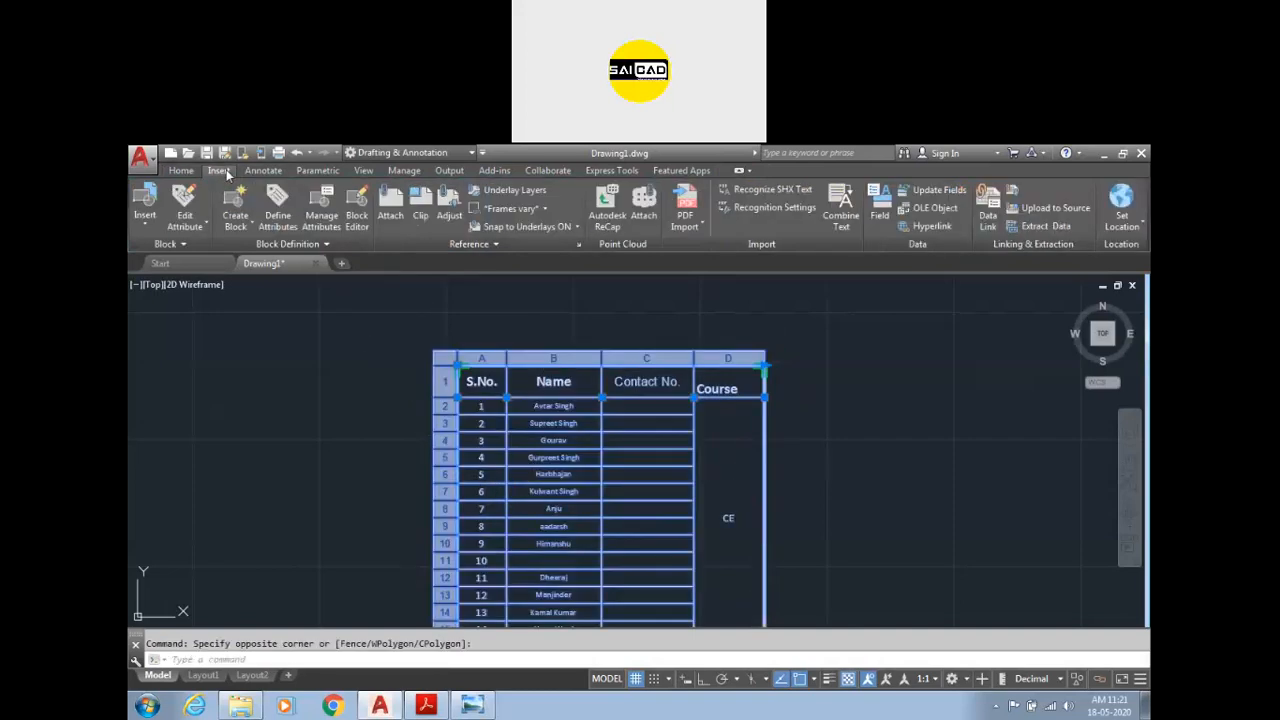
pyautogui.click(1040, 210)
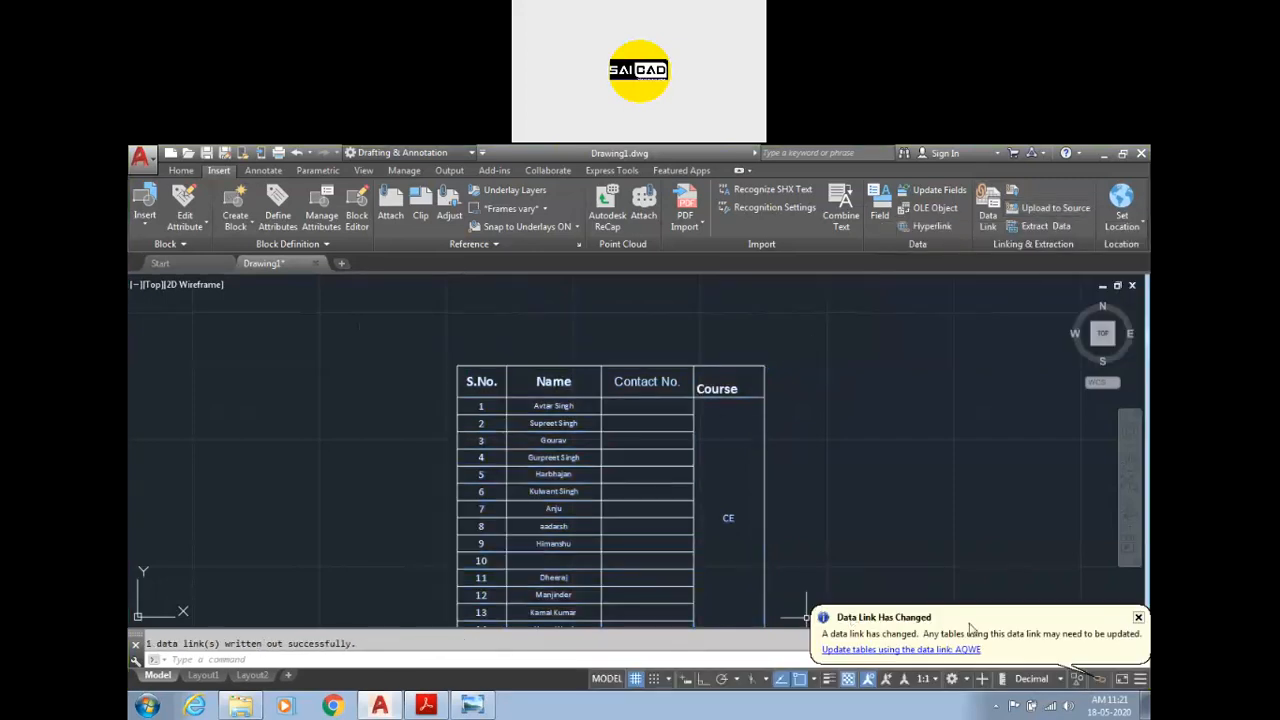
# Step: Reopen the Enquiry workbook from the desktop to check the uploaded header, dismissing the Office activation notice
pyautogui.click(1145, 706)
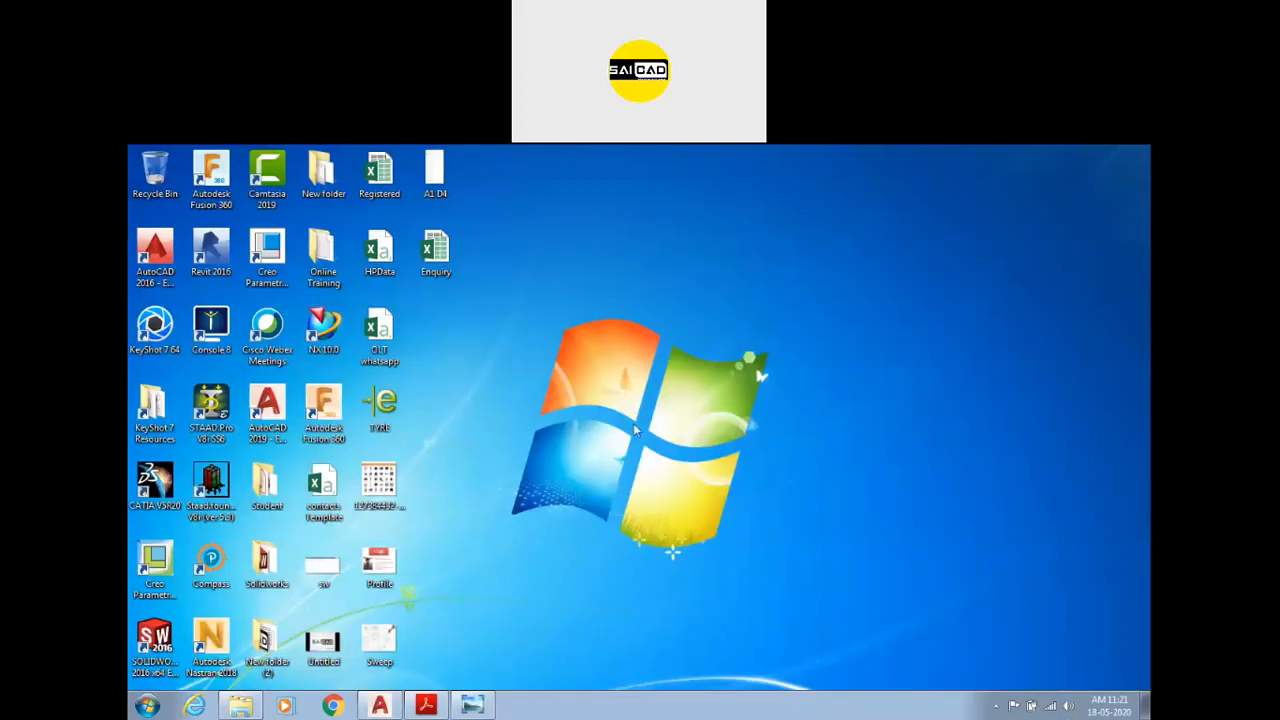
pyautogui.doubleClick(435, 252)
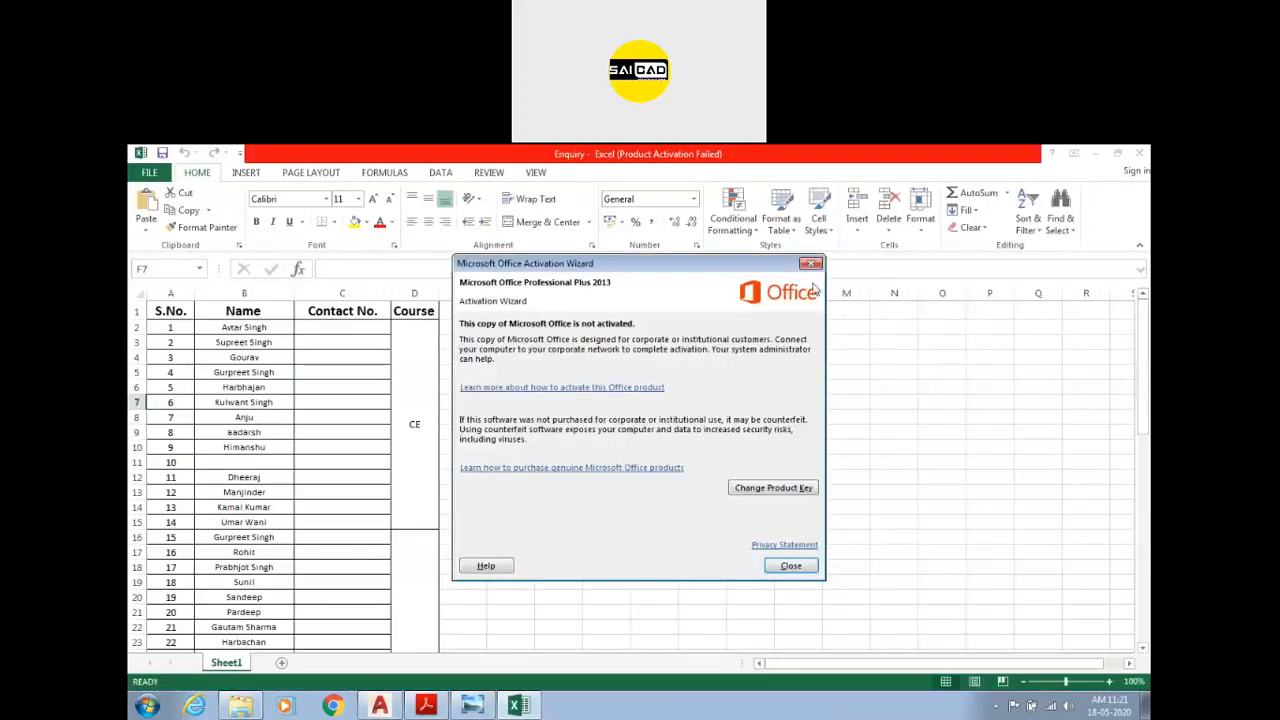
pyautogui.click(810, 263)
# Step: Clear the Contact No. header from cell C1, close the workbook, and switch back to AutoCAD
pyautogui.click(345, 311)
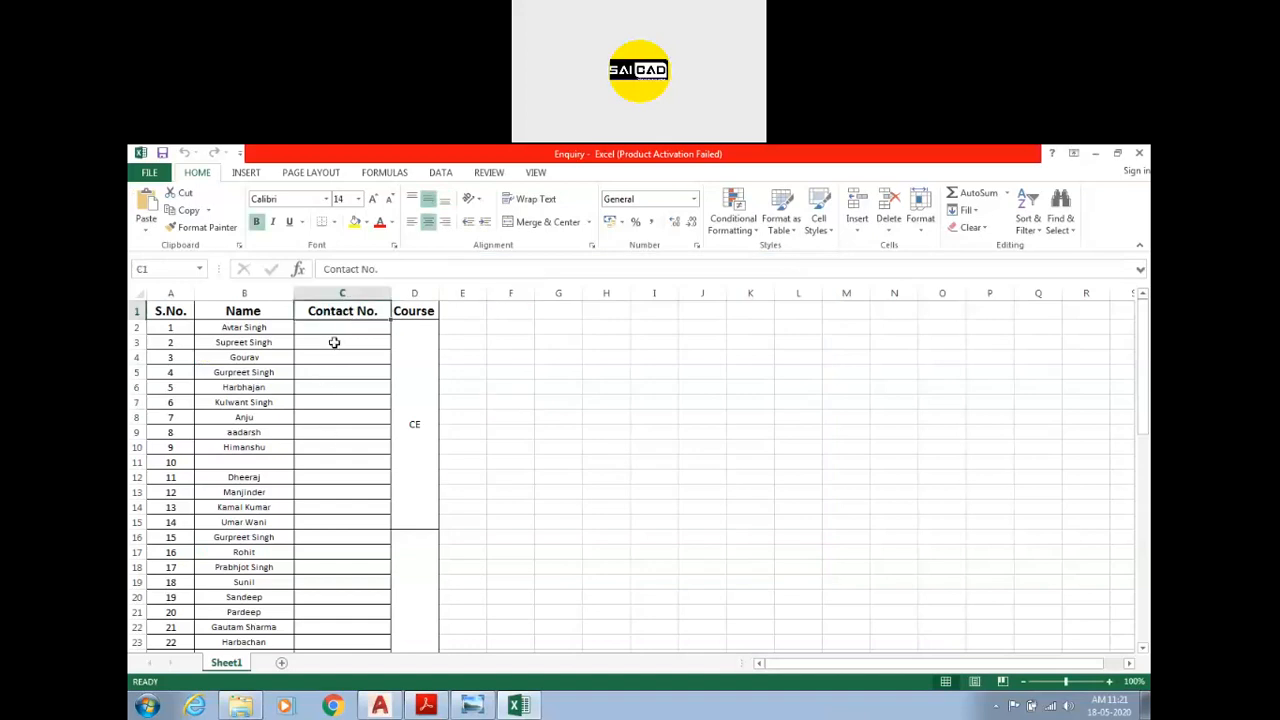
pyautogui.press('Delete')
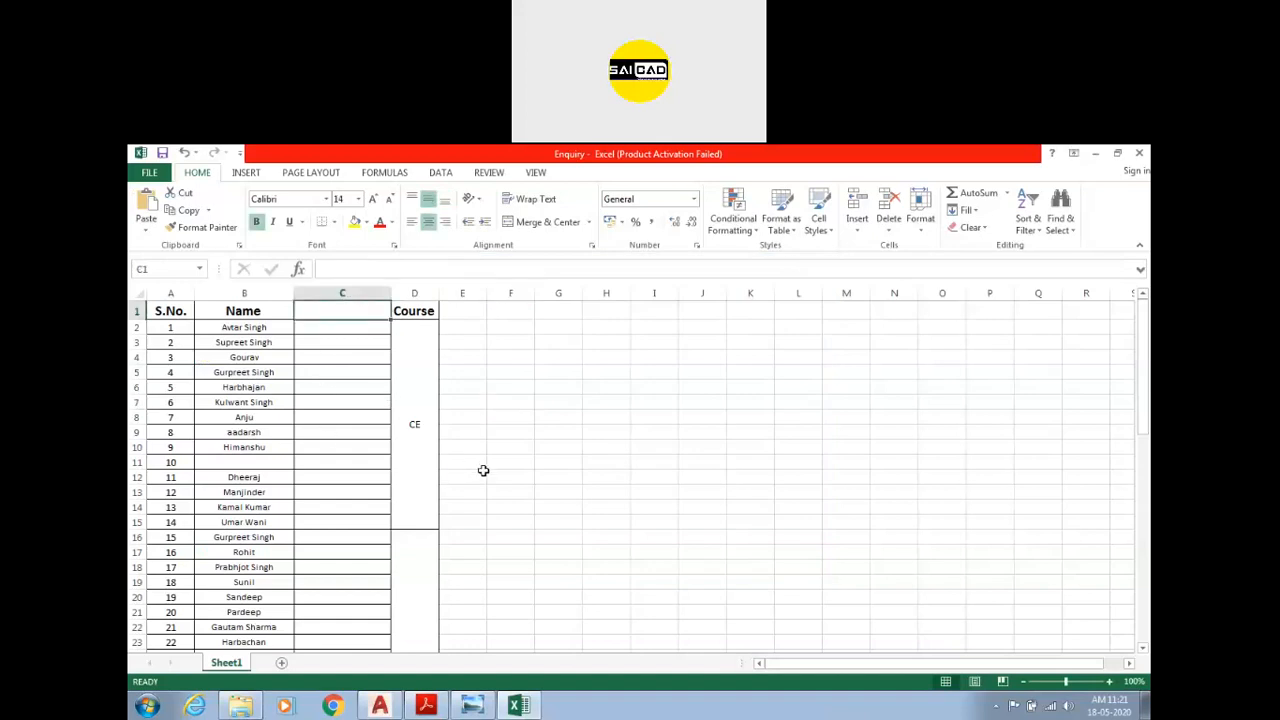
pyautogui.click(1139, 153)
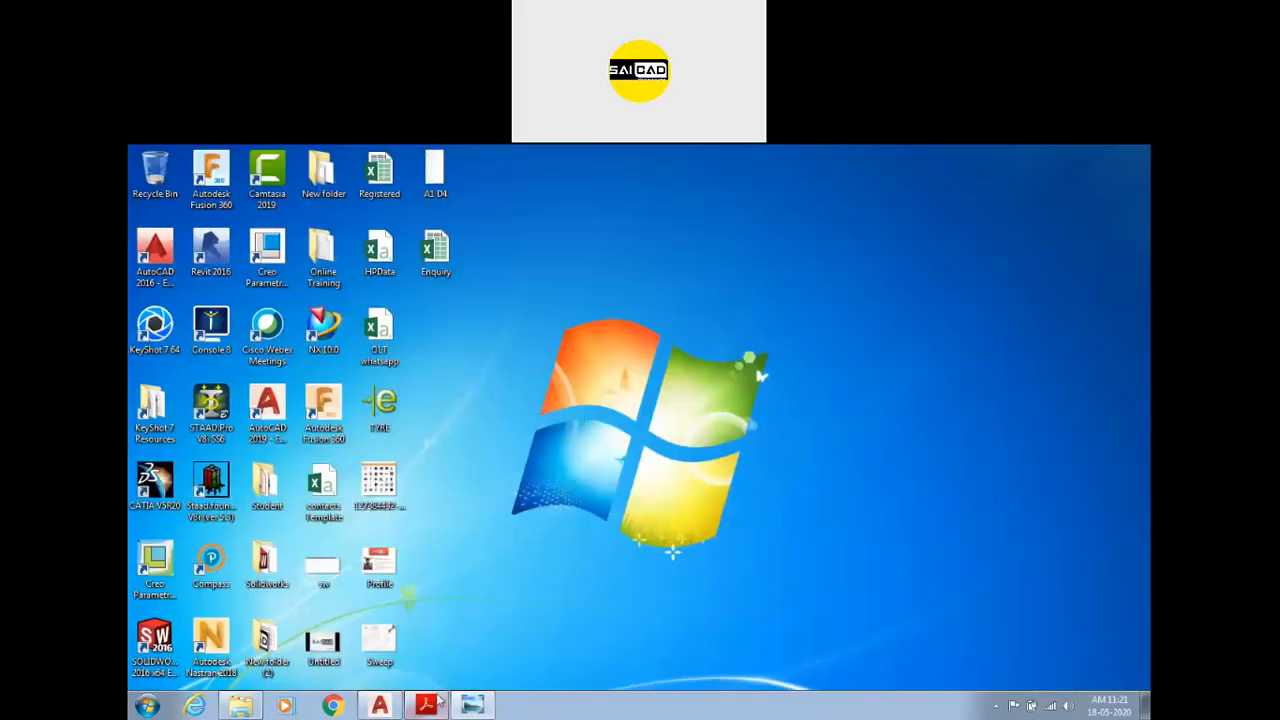
pyautogui.click(393, 707)
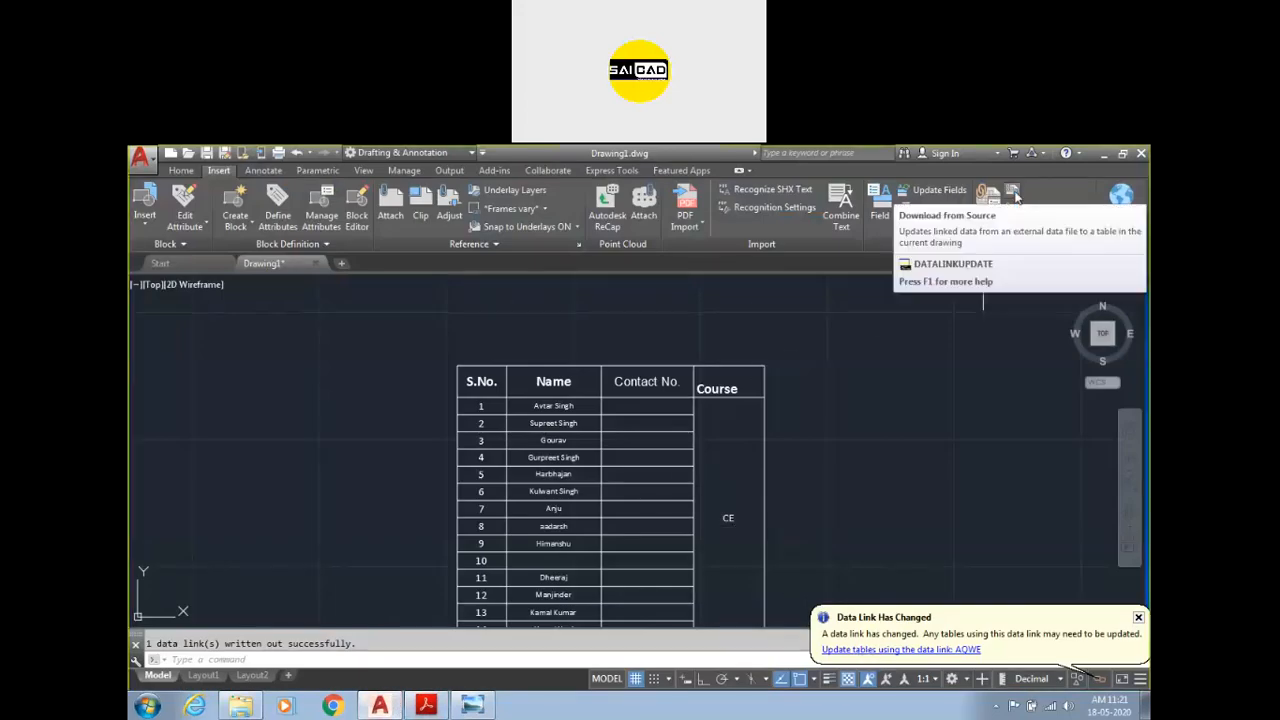
# Step: Update the linked table in the drawing by downloading the current data from its source workbook
pyautogui.click(1013, 192)
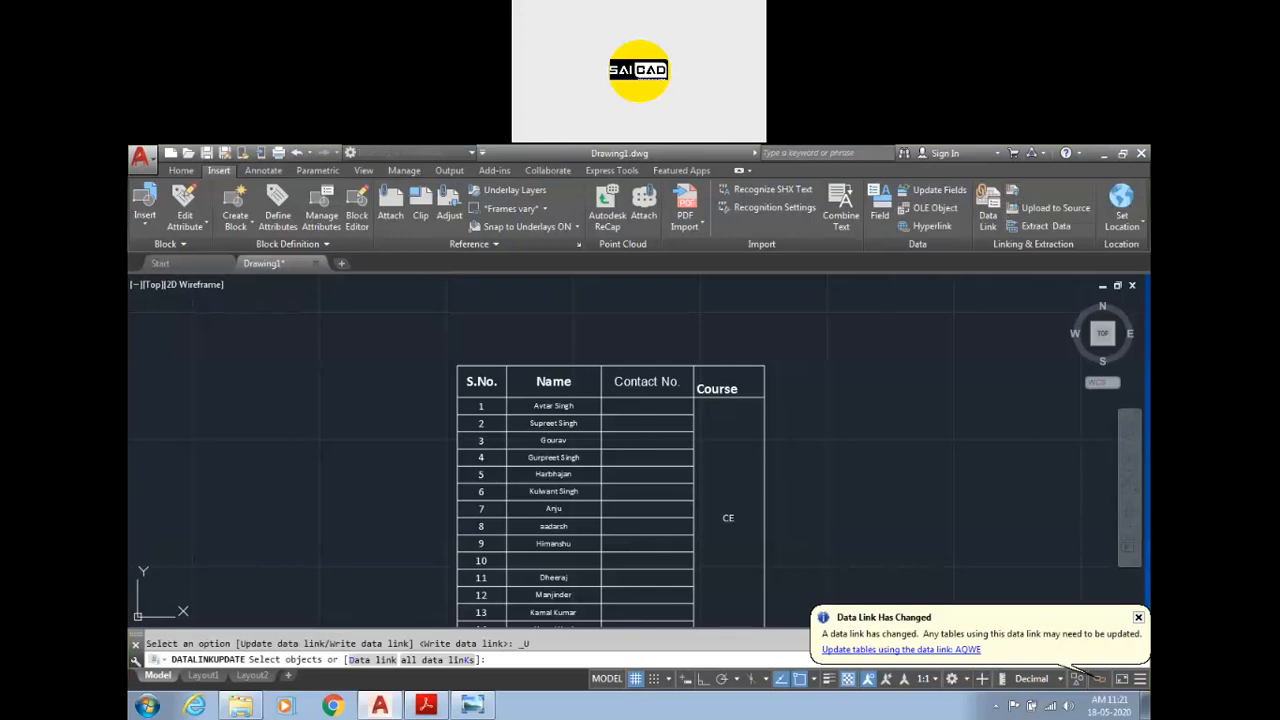
pyautogui.click(713, 372)
pyautogui.press('Return')
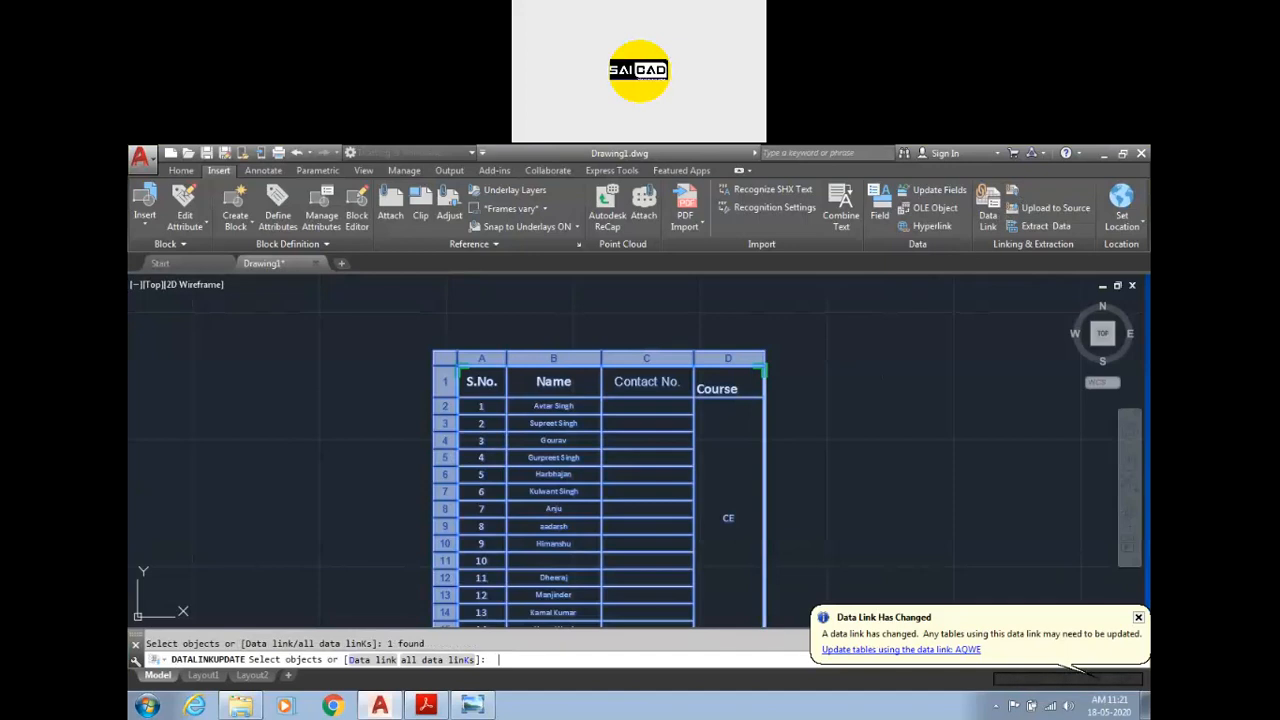
pyautogui.scroll(-1, 598, 410)
pyautogui.scroll(1, 684, 445)
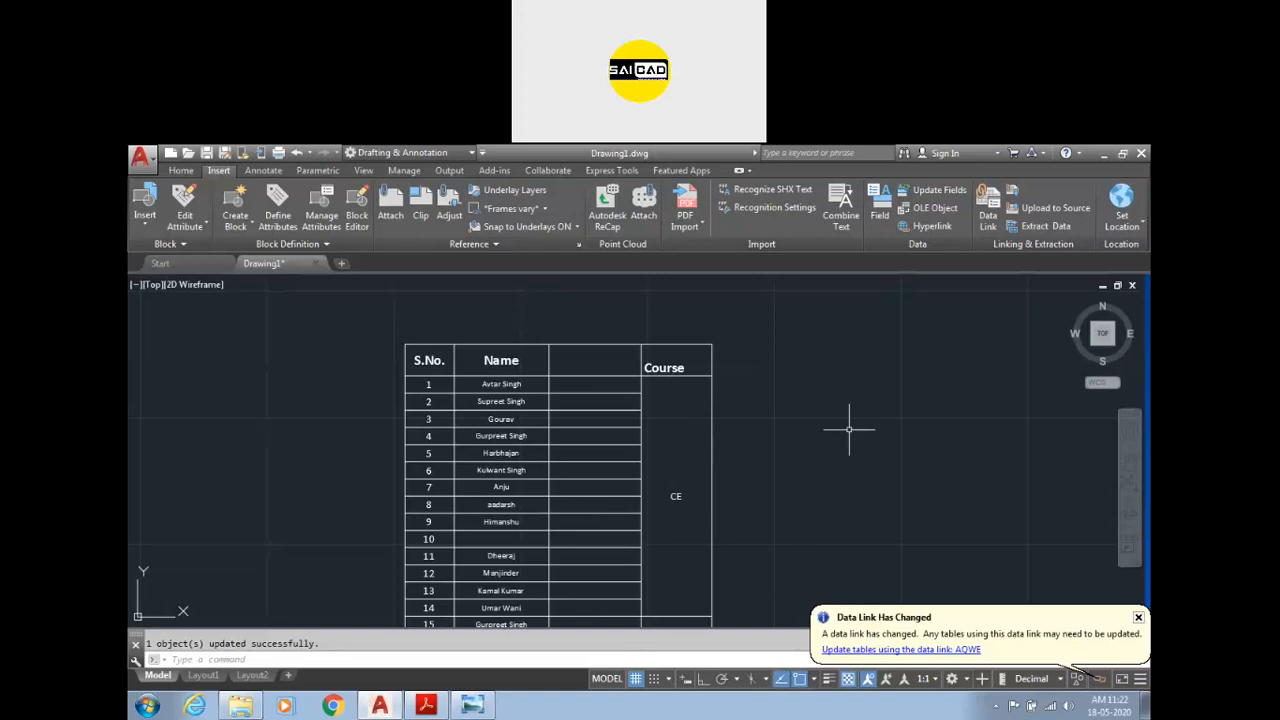
# Step: Erase the linked S.No./Name/Course table from the drawing
pyautogui.scroll(-4, 760, 357)
pyautogui.click(785, 327)
pyautogui.click(475, 490)
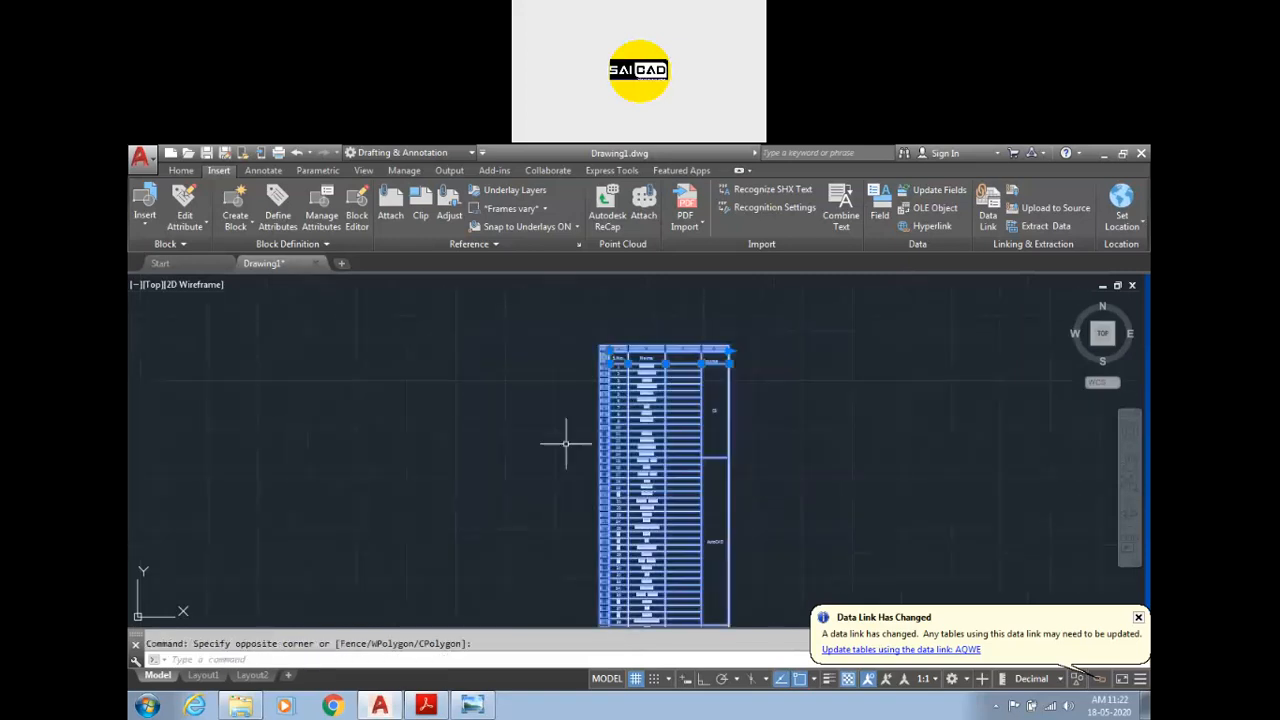
pyautogui.scroll(-2, 568, 452)
pyautogui.press('Delete')
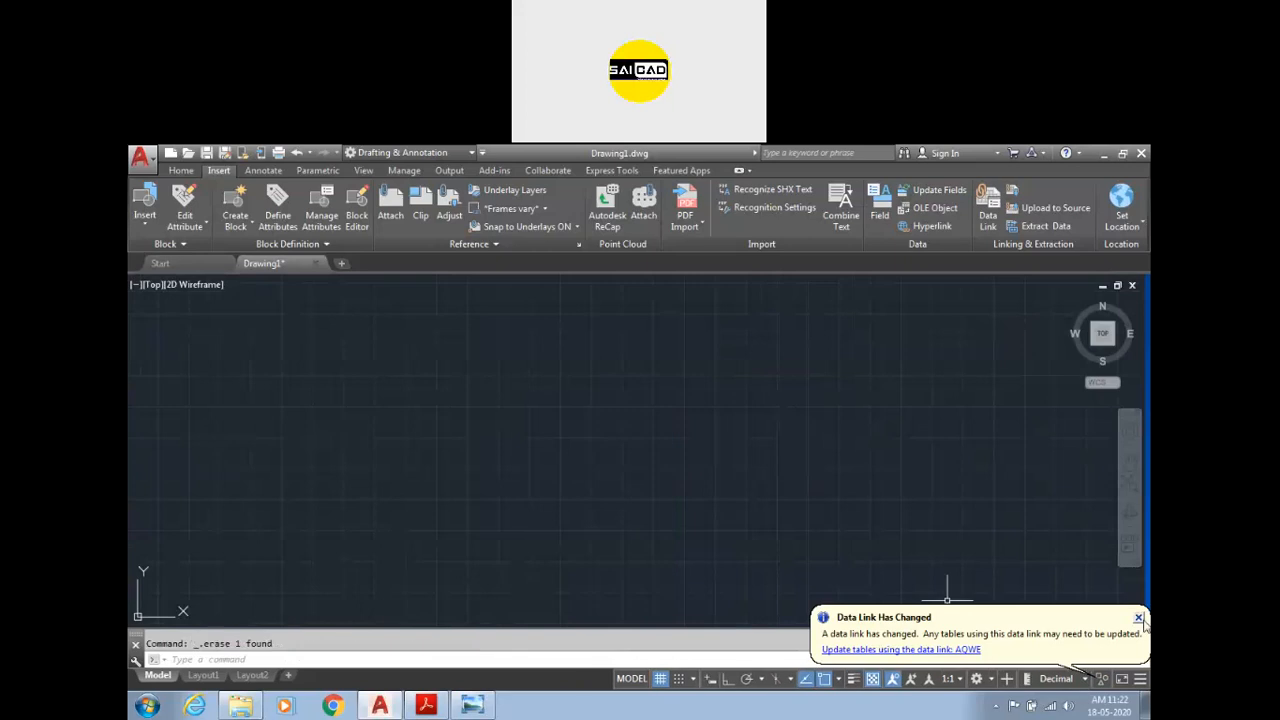
# Step: Dismiss the data link notification and erase the remaining table with the red-filled cells
pyautogui.hotkey('ctrl', 'z')
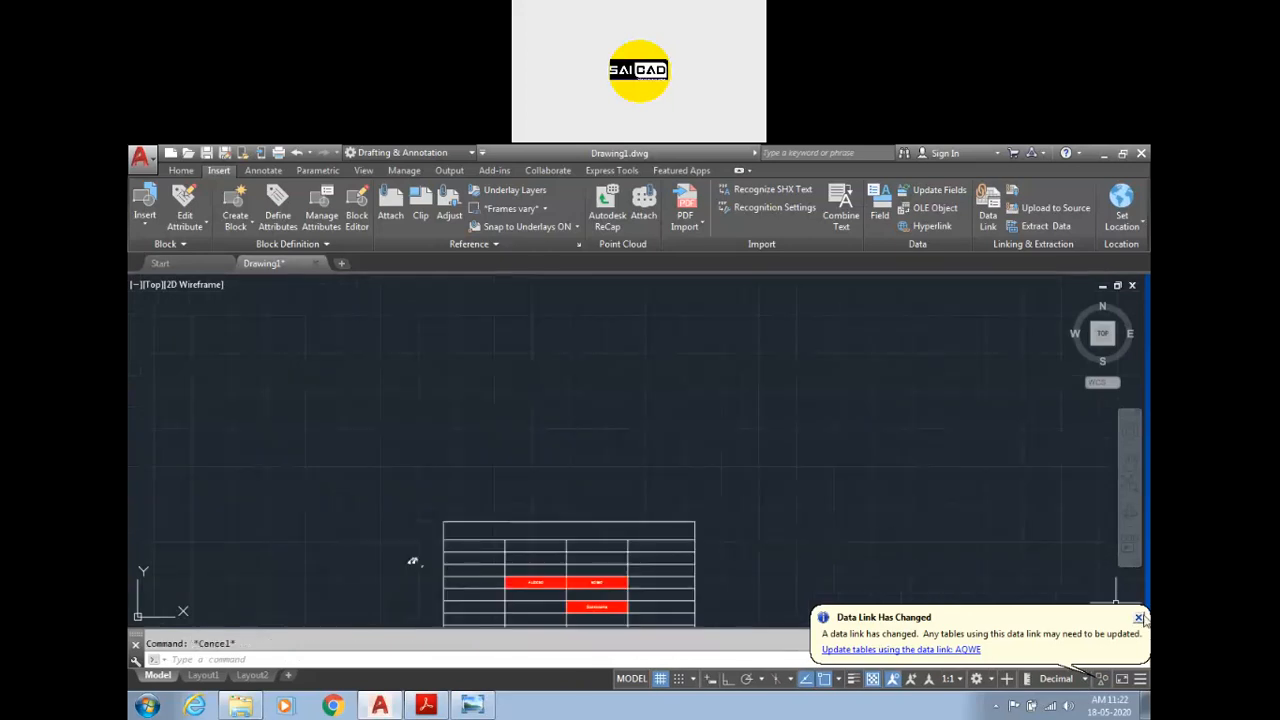
pyautogui.click(1139, 618)
pyautogui.click(705, 463)
pyautogui.click(629, 527)
pyautogui.press('Delete')
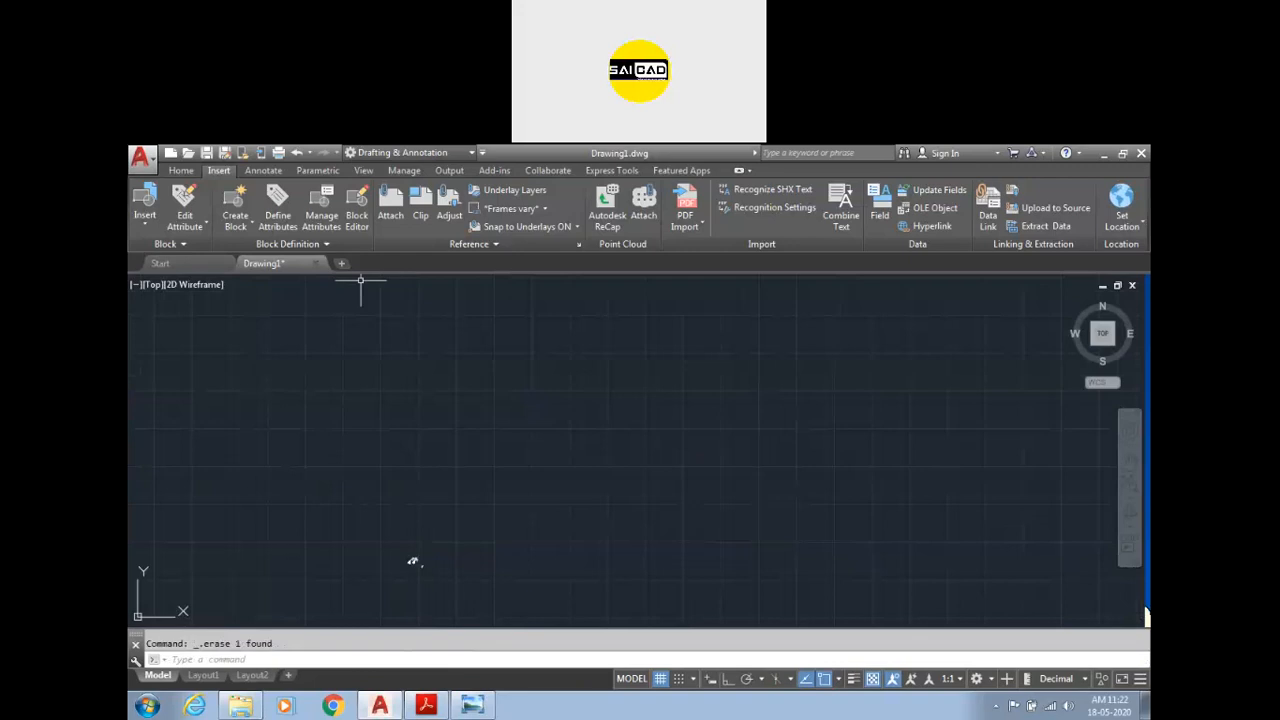
# Step: Browse the folders on Local Disk (E:) in Windows Explorer and switch back to AutoCAD
pyautogui.click(181, 170)
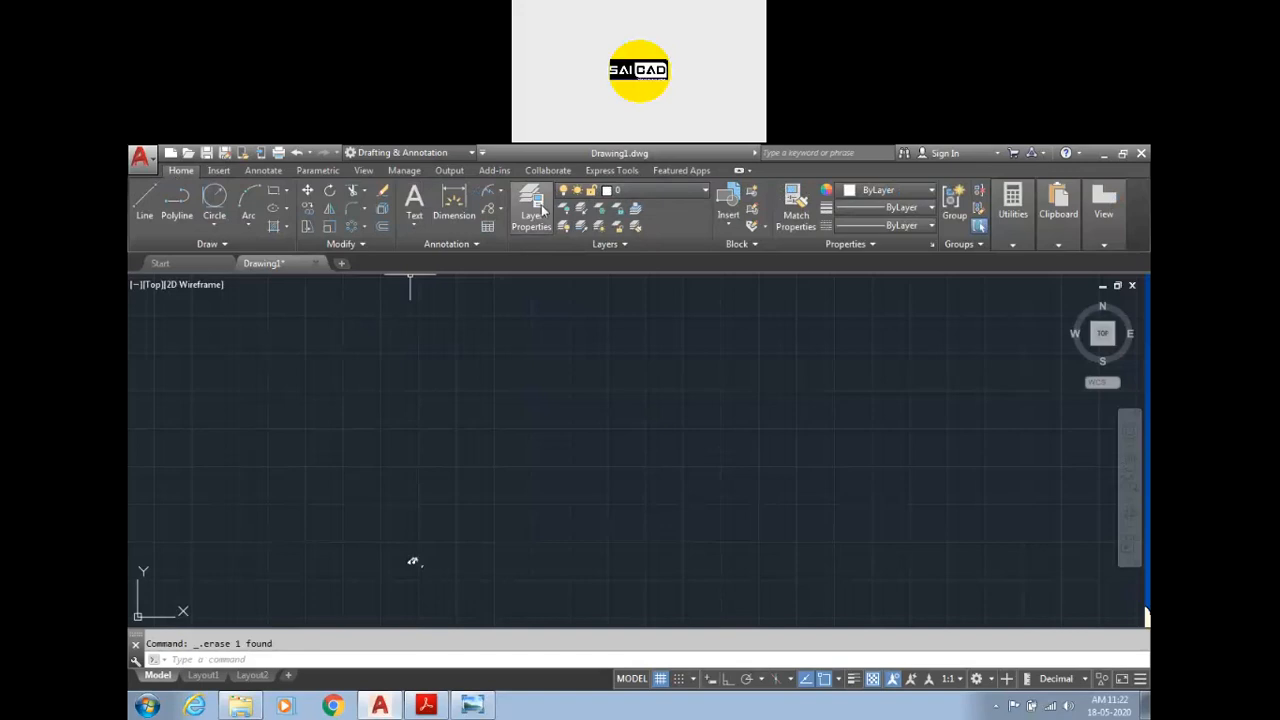
pyautogui.click(243, 706)
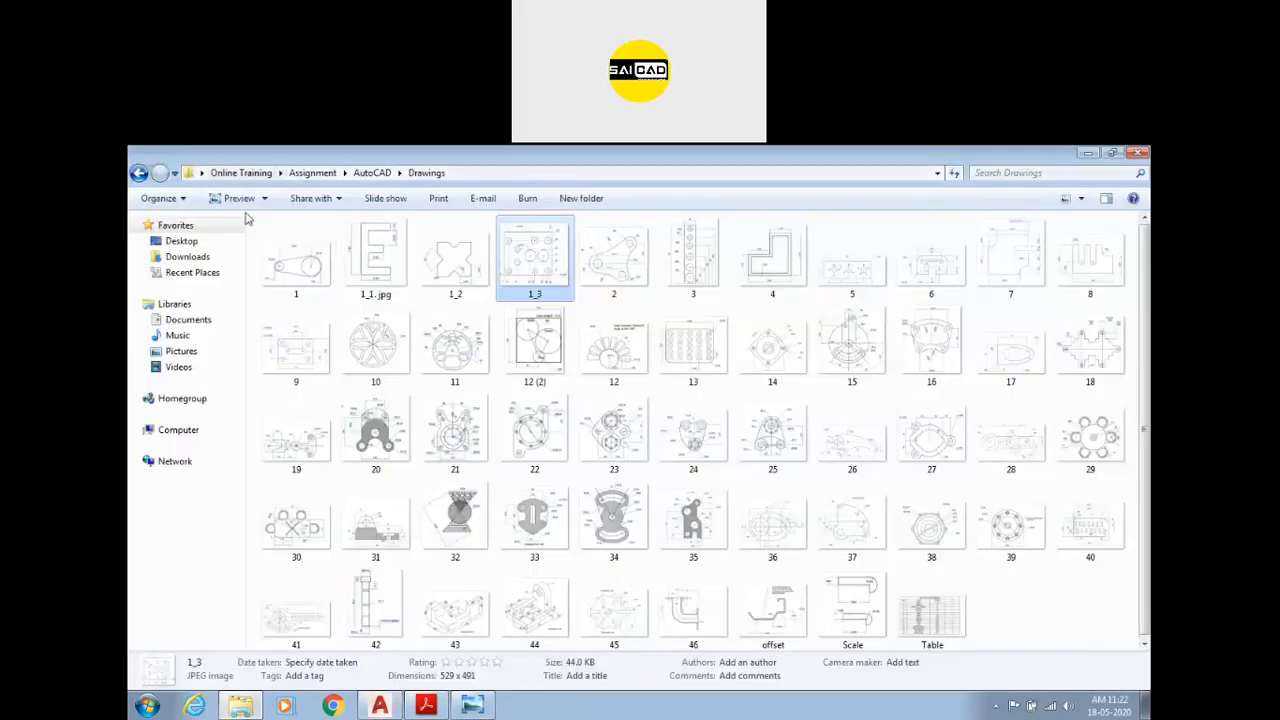
pyautogui.press('super+e')
pyautogui.doubleClick(775, 272)
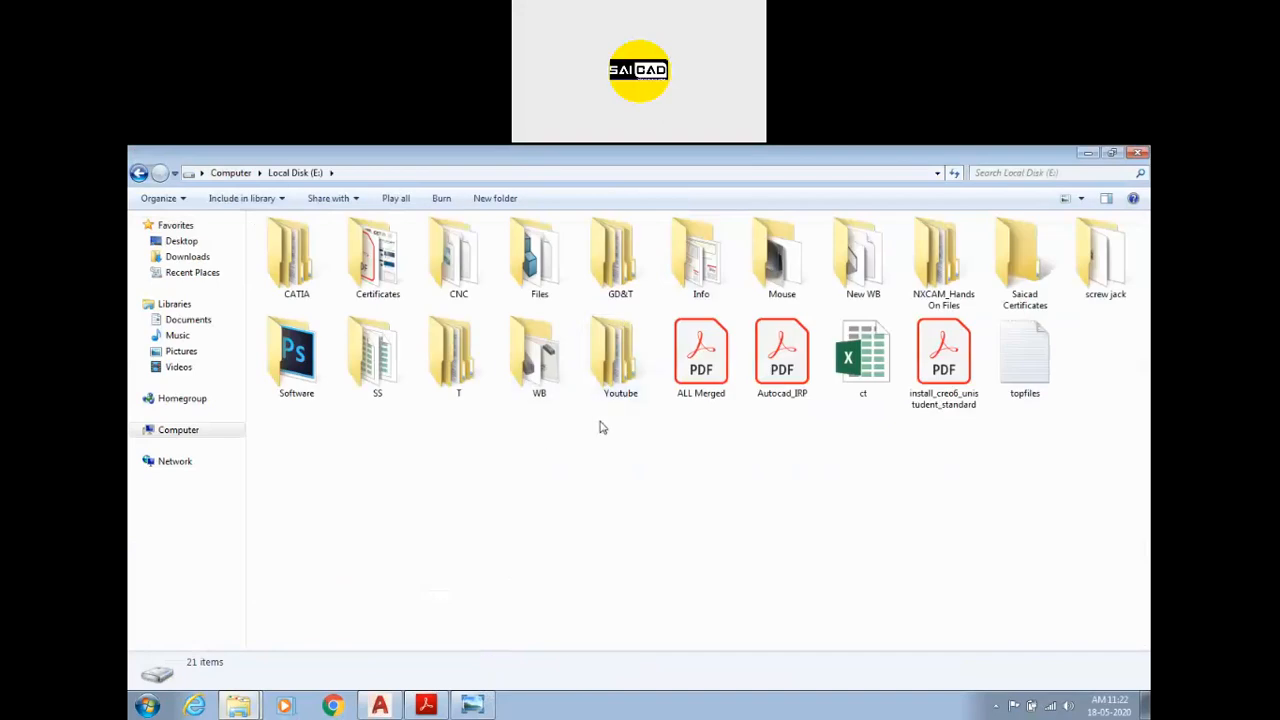
pyautogui.click(380, 706)
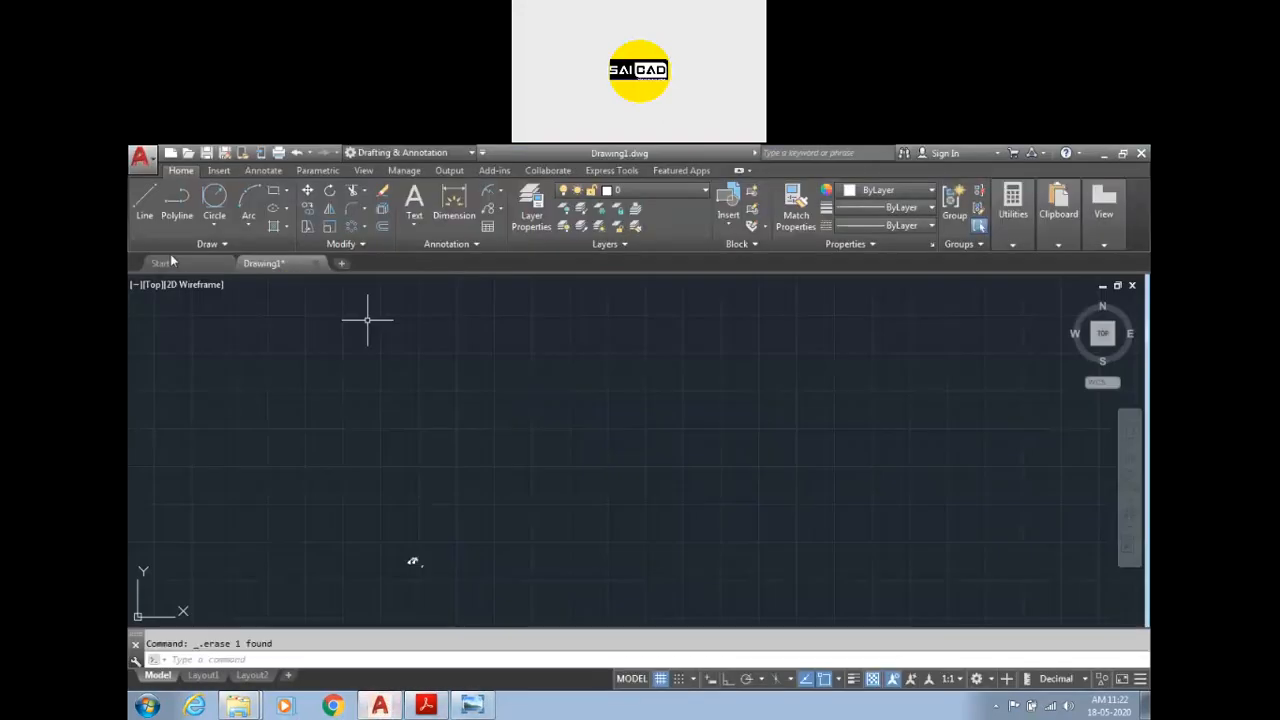
# Step: Open the recent drawing Assembly Sample as read-only, accepting the non-student-version notice, and look over its exploded assembly
pyautogui.click(172, 263)
pyautogui.click(544, 455)
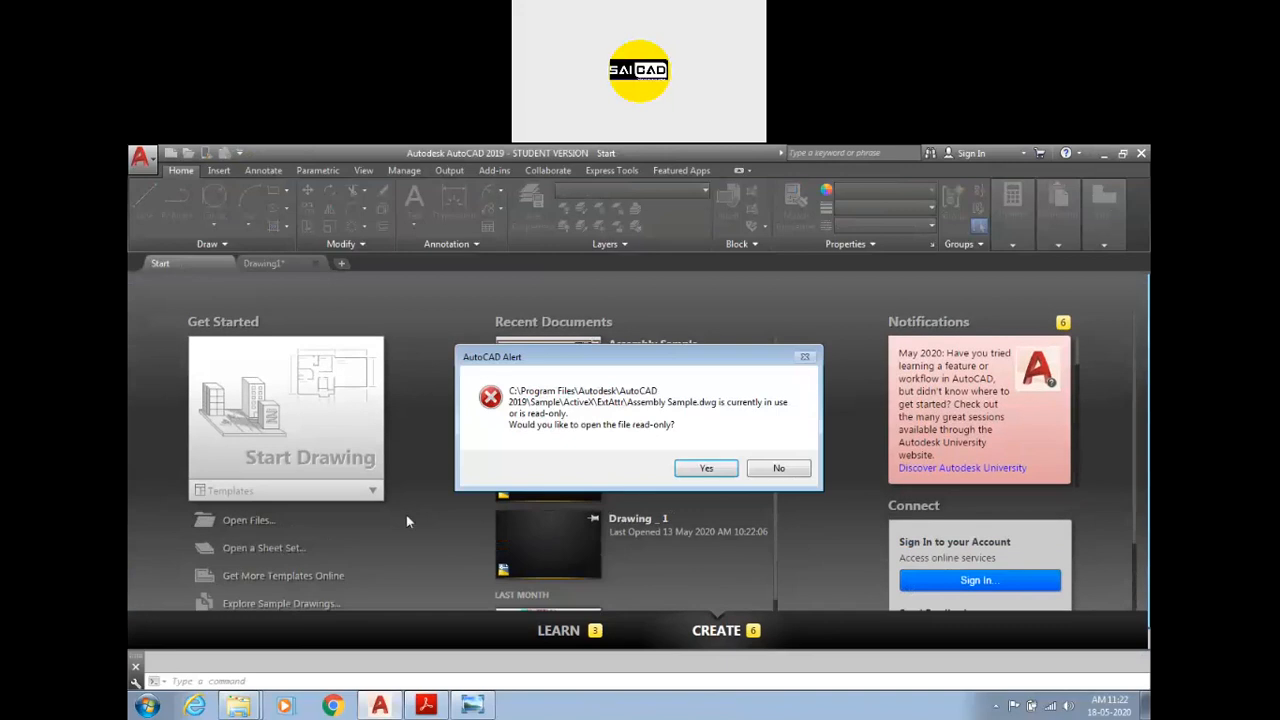
pyautogui.click(726, 470)
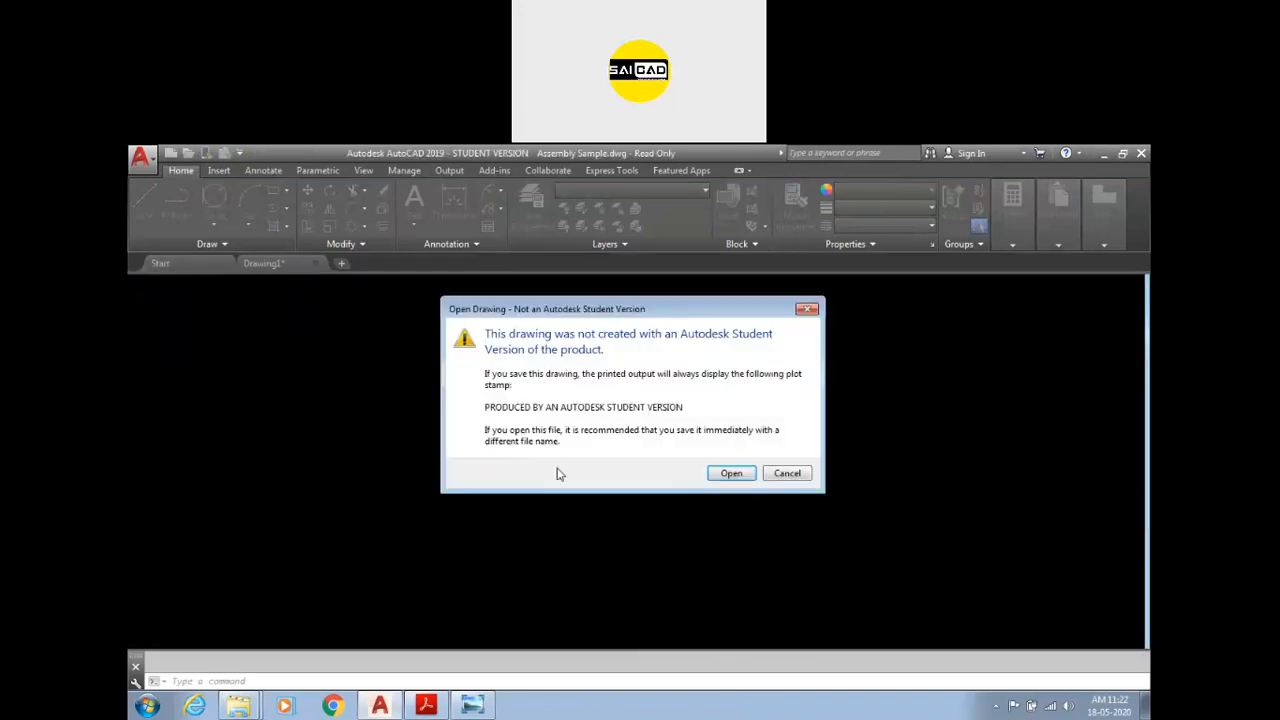
pyautogui.click(729, 474)
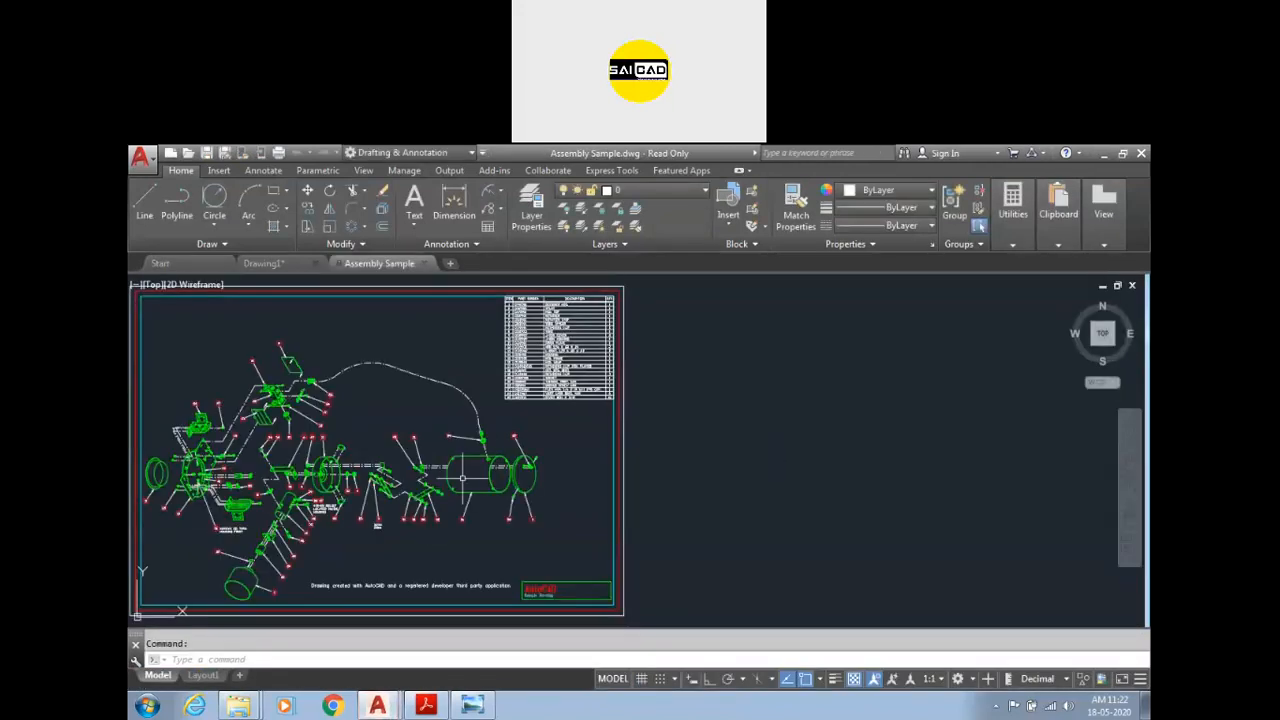
pyautogui.scroll(5, 345, 470)
pyautogui.scroll(-7, 670, 404)
pyautogui.scroll(2, 700, 398)
pyautogui.scroll(2, 608, 352)
pyautogui.scroll(-3, 598, 370)
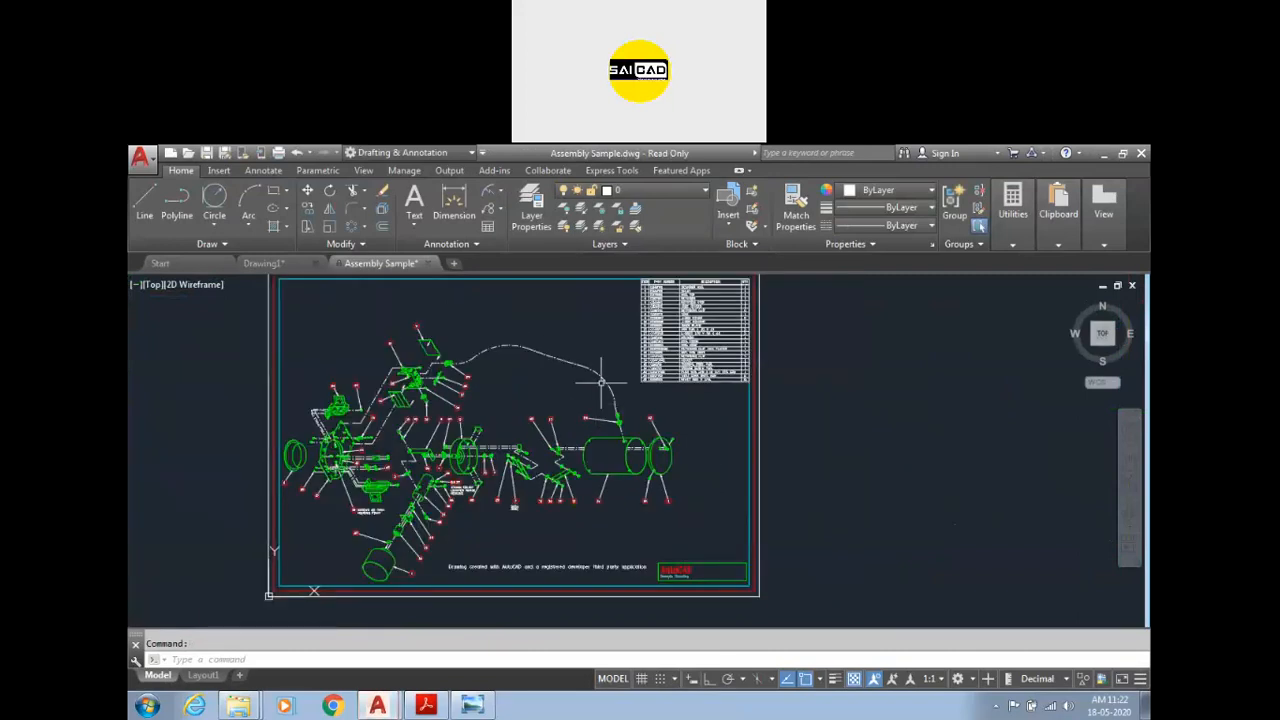
# Step: Examine the layer list of Assembly Sample, return to Drawing1, and compare its layer list
pyautogui.click(674, 190)
pyautogui.click(673, 191)
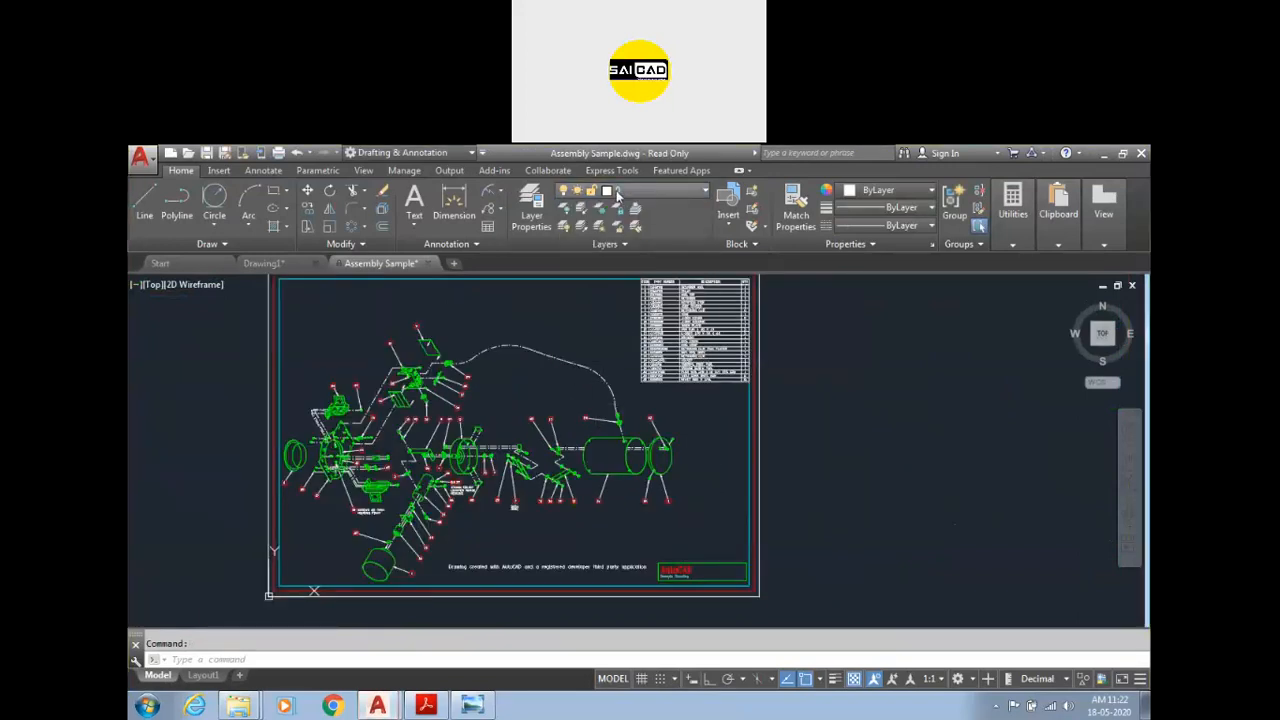
pyautogui.click(658, 193)
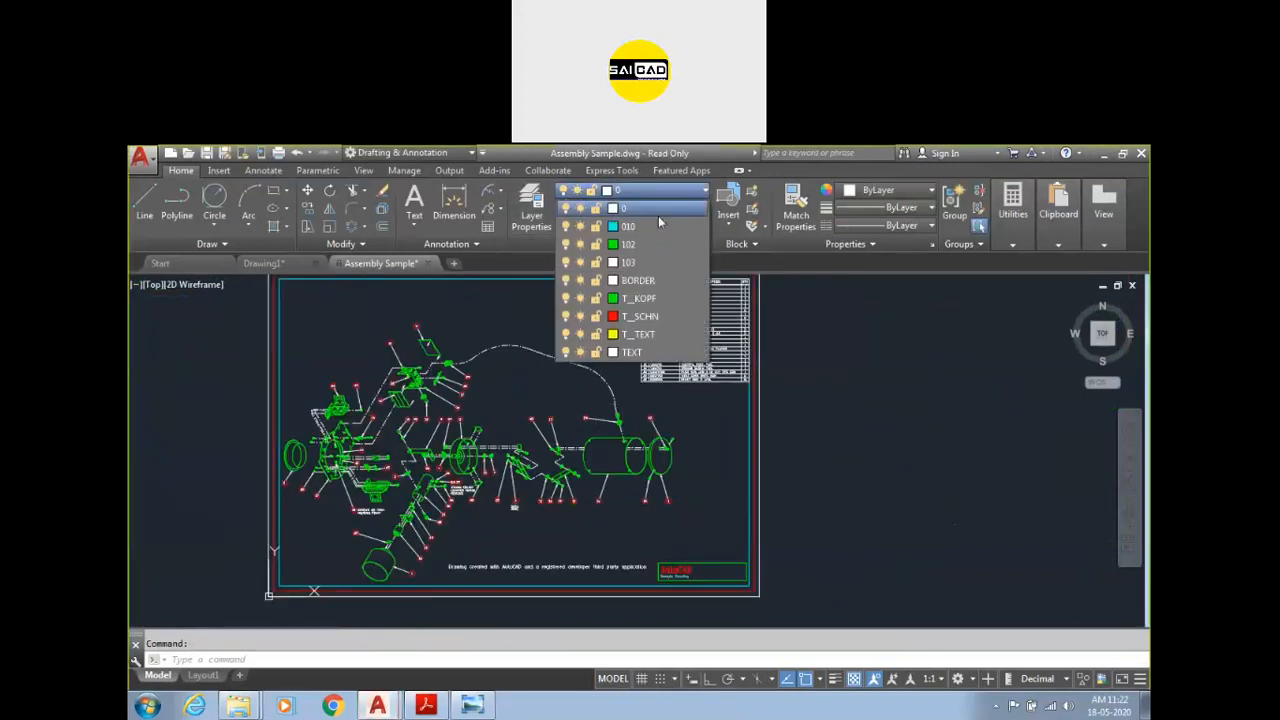
pyautogui.click(334, 702)
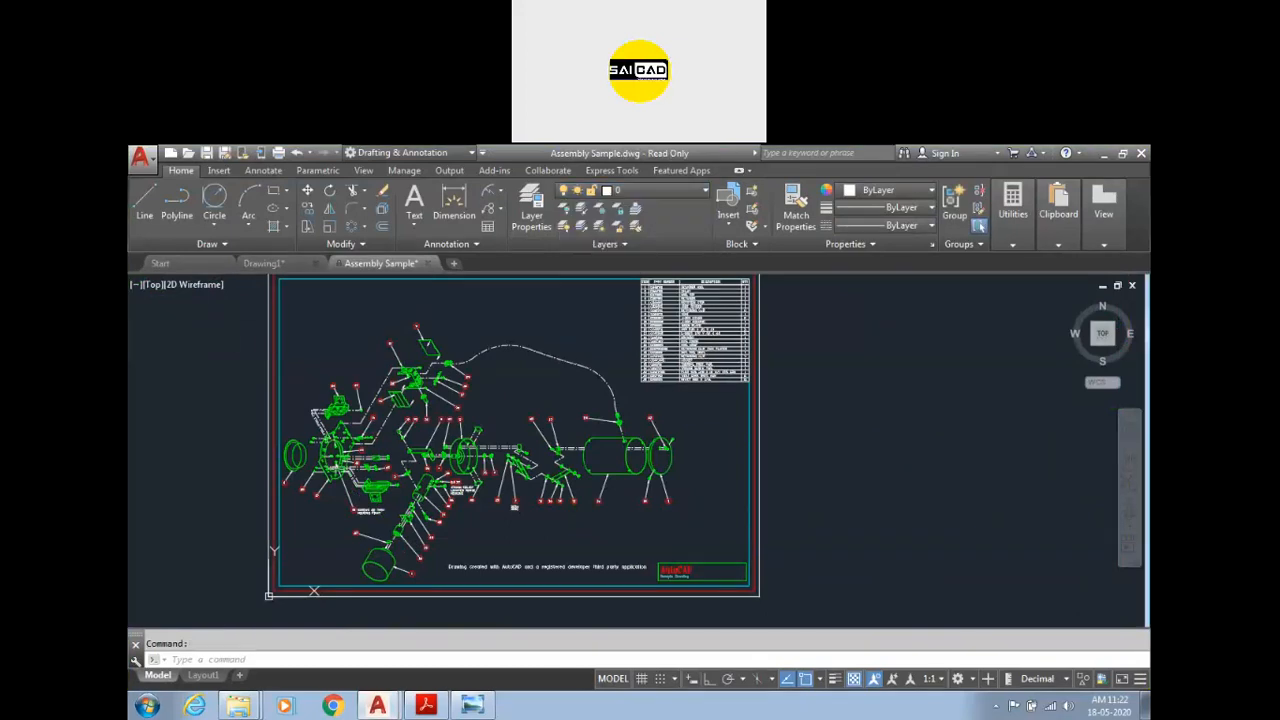
pyautogui.click(263, 263)
pyautogui.click(674, 190)
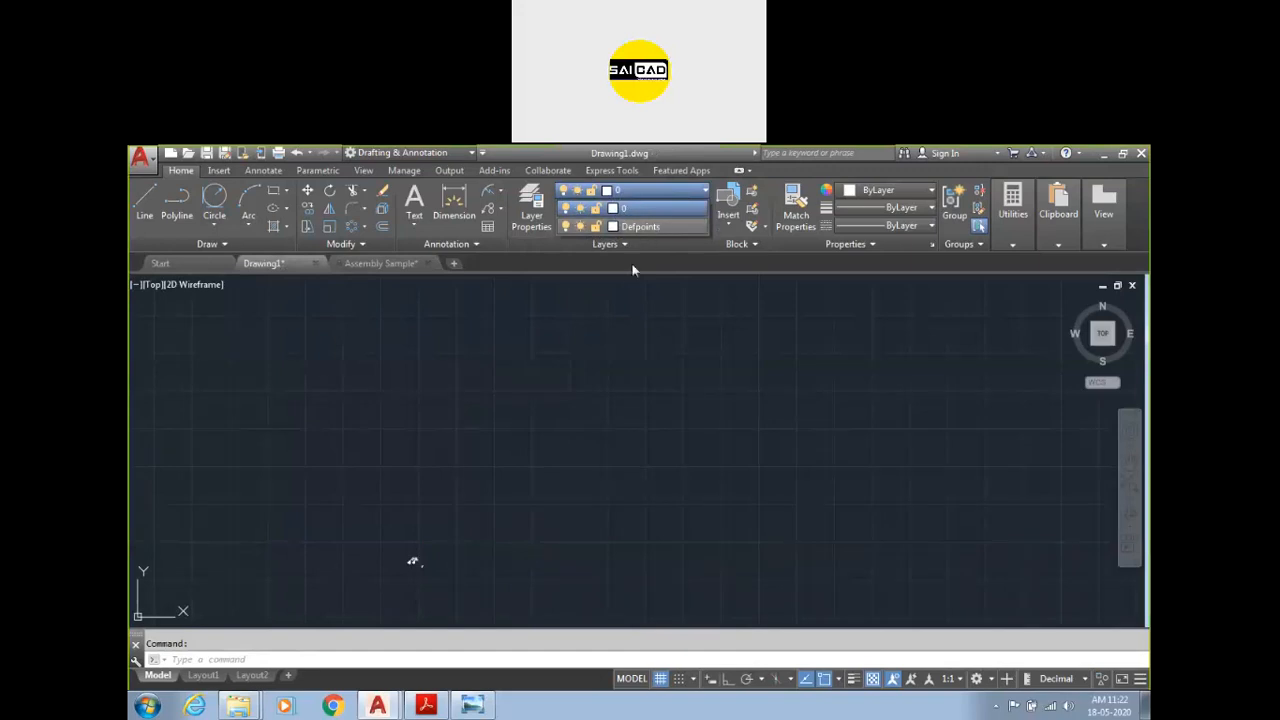
pyautogui.click(600, 304)
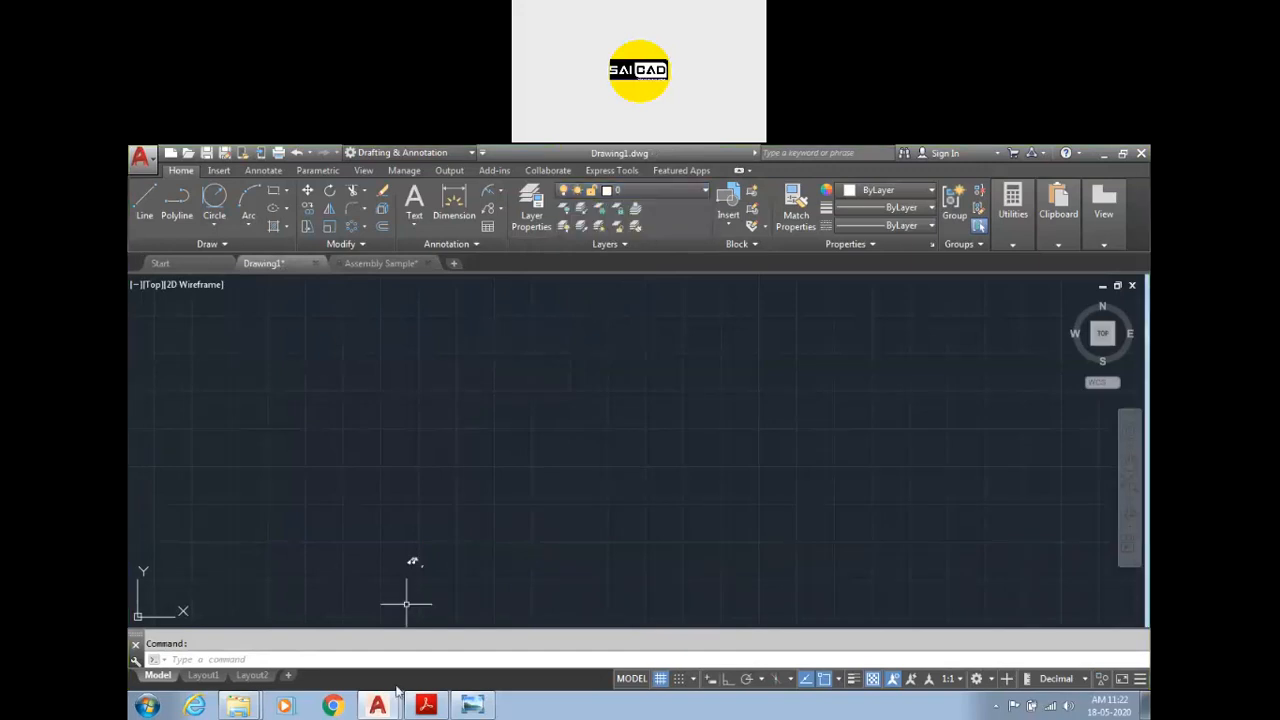
# Step: Open the Layer Properties Manager, move it toward the middle of the drawing area, and close it
pyautogui.click(527, 218)
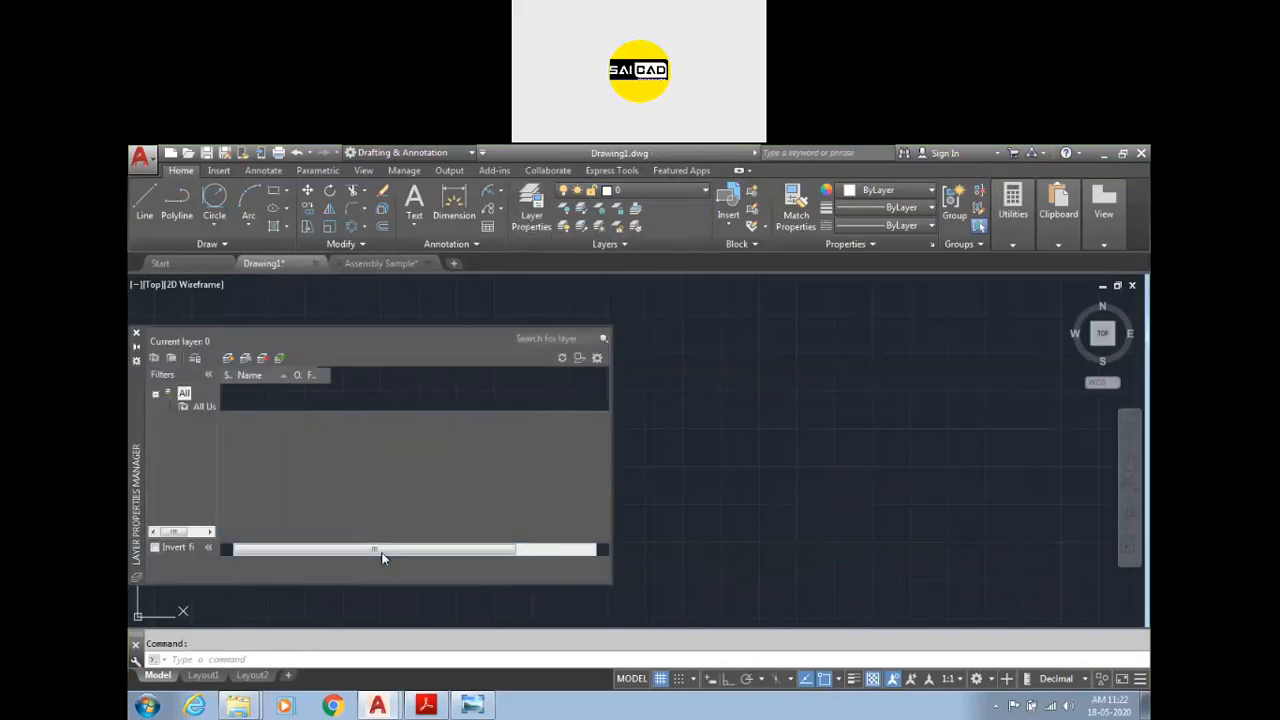
pyautogui.moveTo(137, 417); pyautogui.dragTo(386, 403)
pyautogui.click(384, 322)
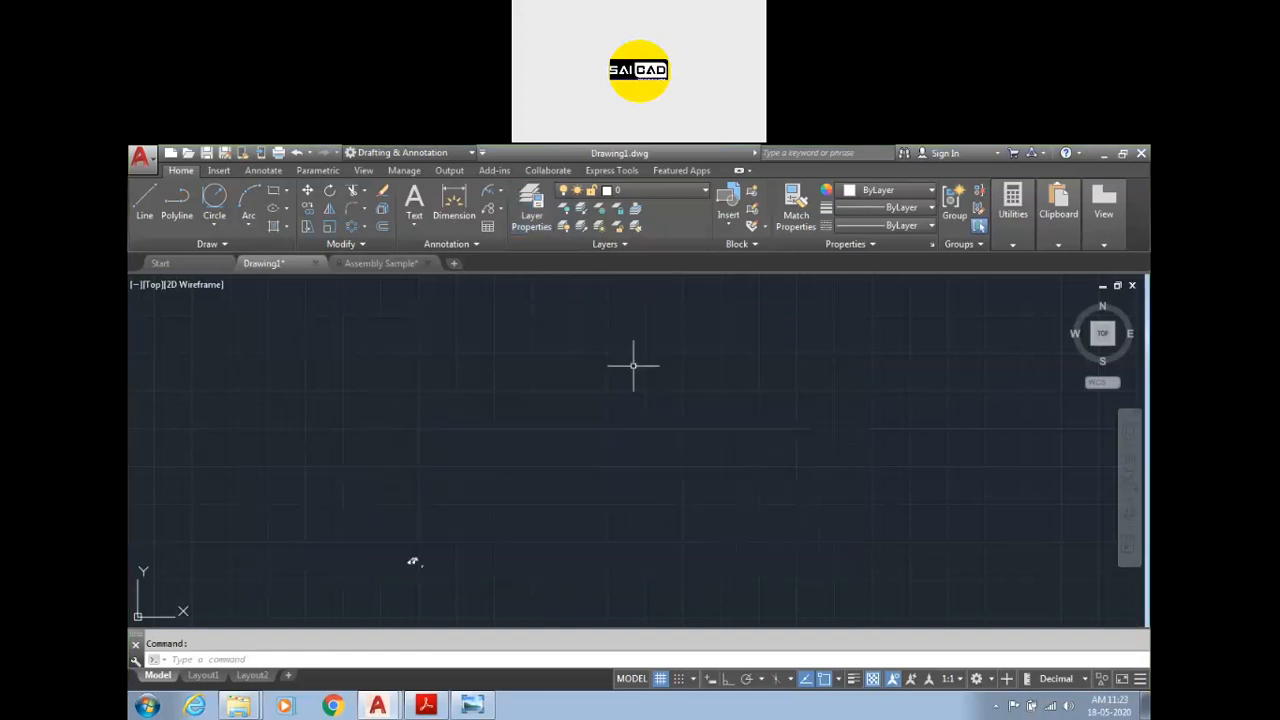
# Step: Erase the three groups of unneeded objects around the two dimensioned plate drawings
pyautogui.scroll(2, 524, 510)
pyautogui.click(728, 334)
pyautogui.click(376, 446)
pyautogui.press('Delete')
pyautogui.click(748, 405)
pyautogui.click(583, 467)
pyautogui.press('Delete')
pyautogui.click(900, 499)
pyautogui.click(738, 603)
pyautogui.press('Delete')
pyautogui.scroll(3, 467, 480)
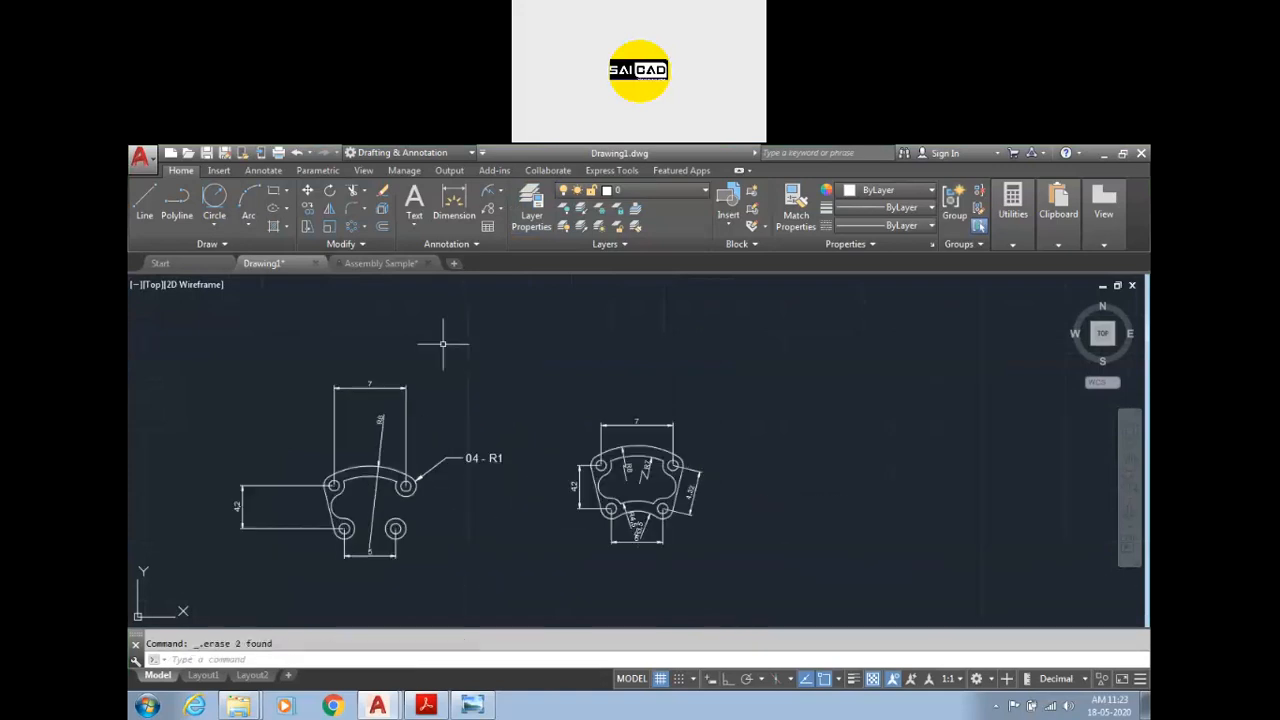
# Step: Erase the incomplete plate drawing with the 04 - R1 leader, keeping the complete dimensioned plate
pyautogui.click(508, 330)
pyautogui.click(241, 547)
pyautogui.press('Delete')
pyautogui.scroll(3, 705, 512)
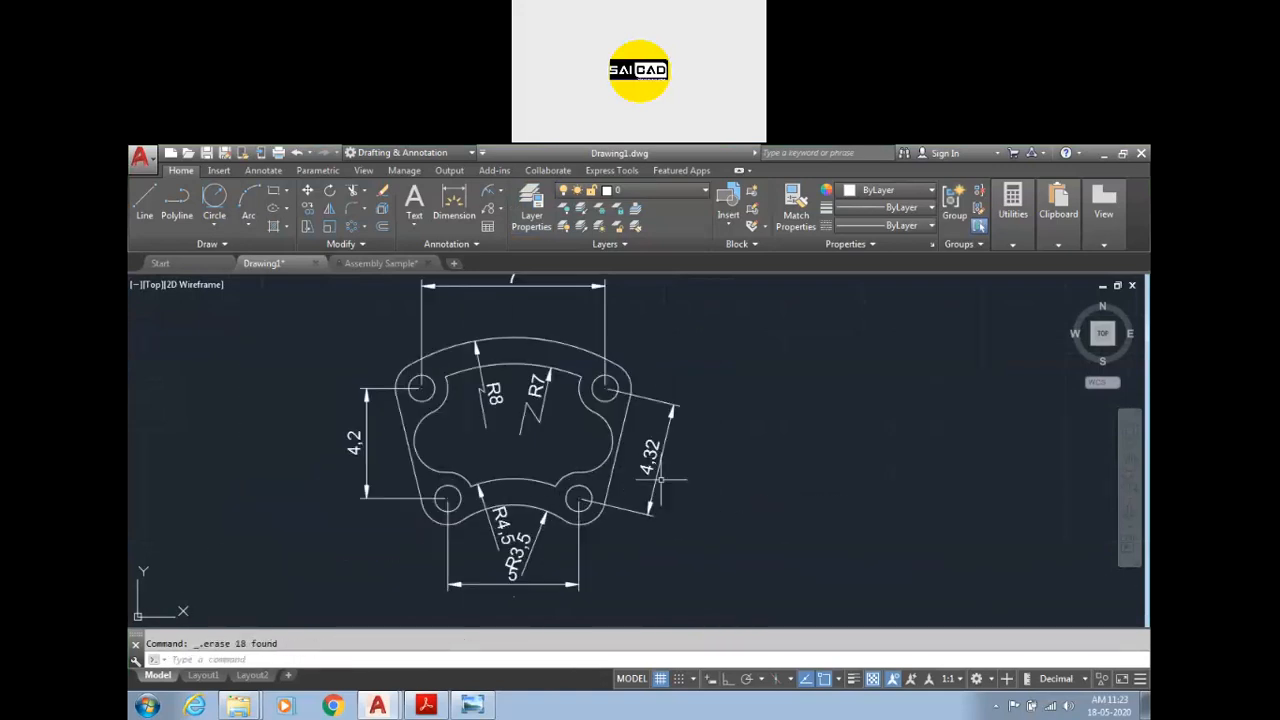
# Step: Create a new layer named Dimension in the Layer Properties Manager
pyautogui.click(530, 215)
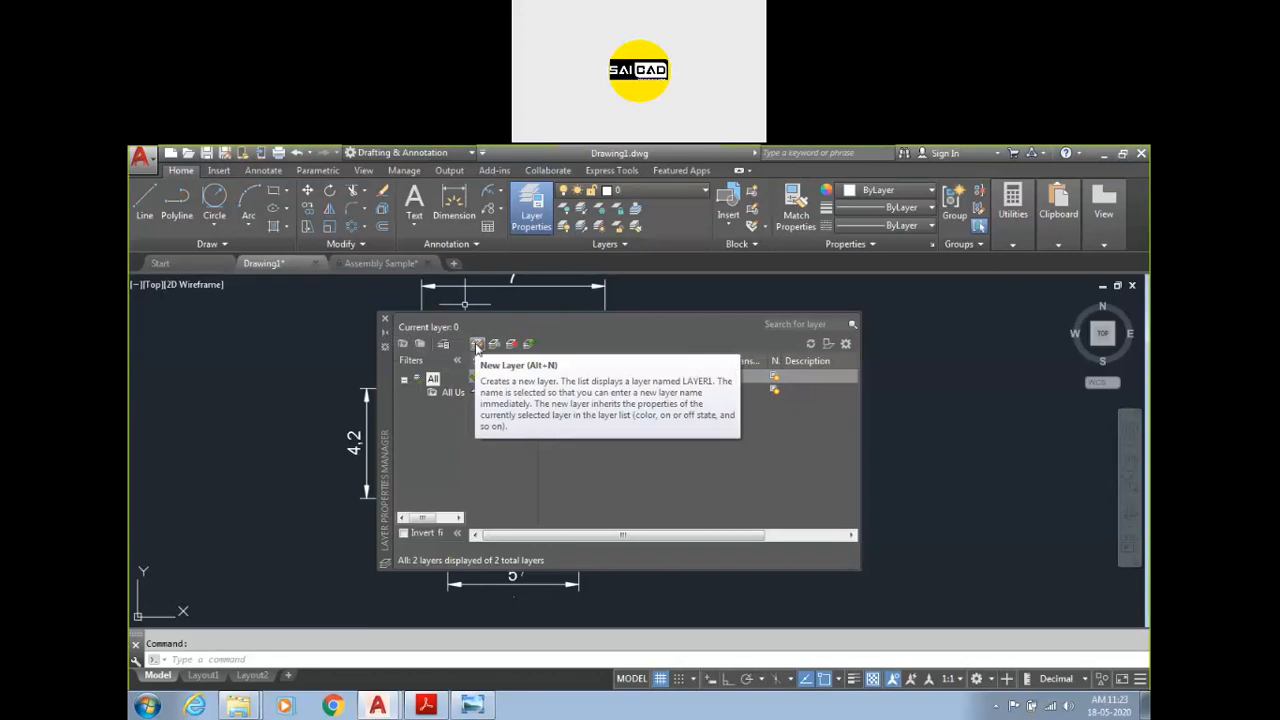
pyautogui.rightClick(617, 424)
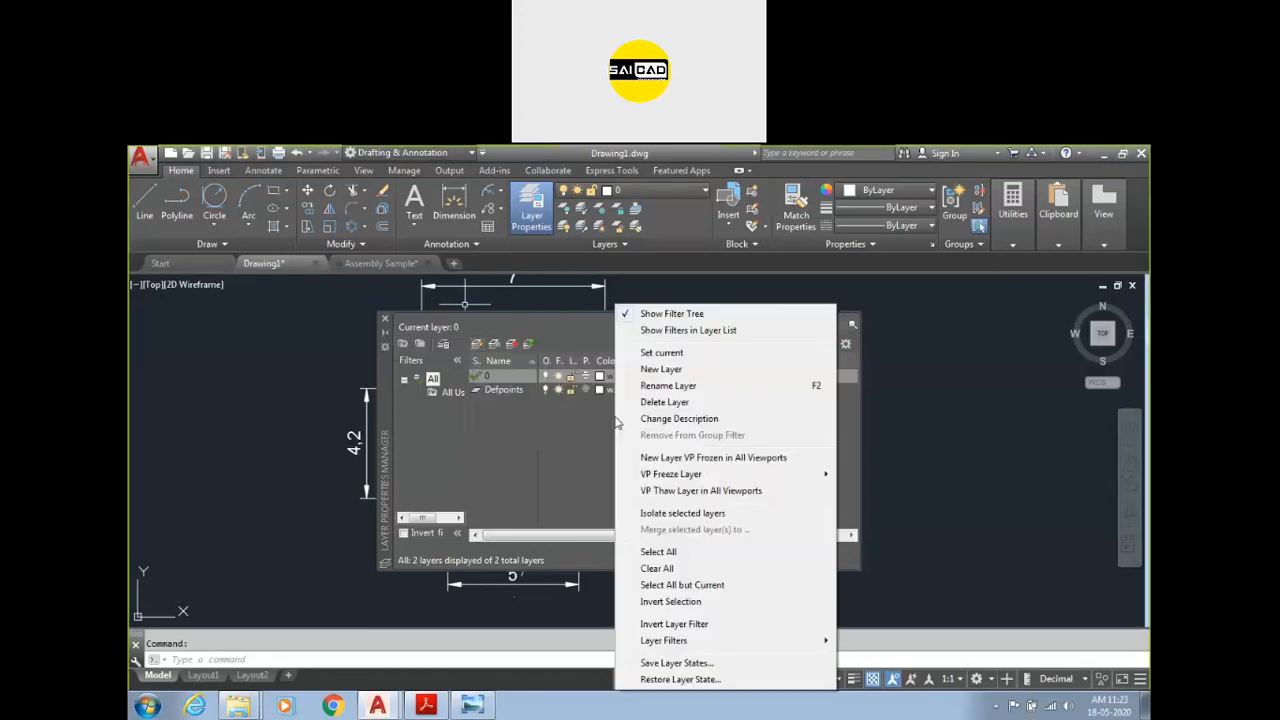
pyautogui.click(636, 369)
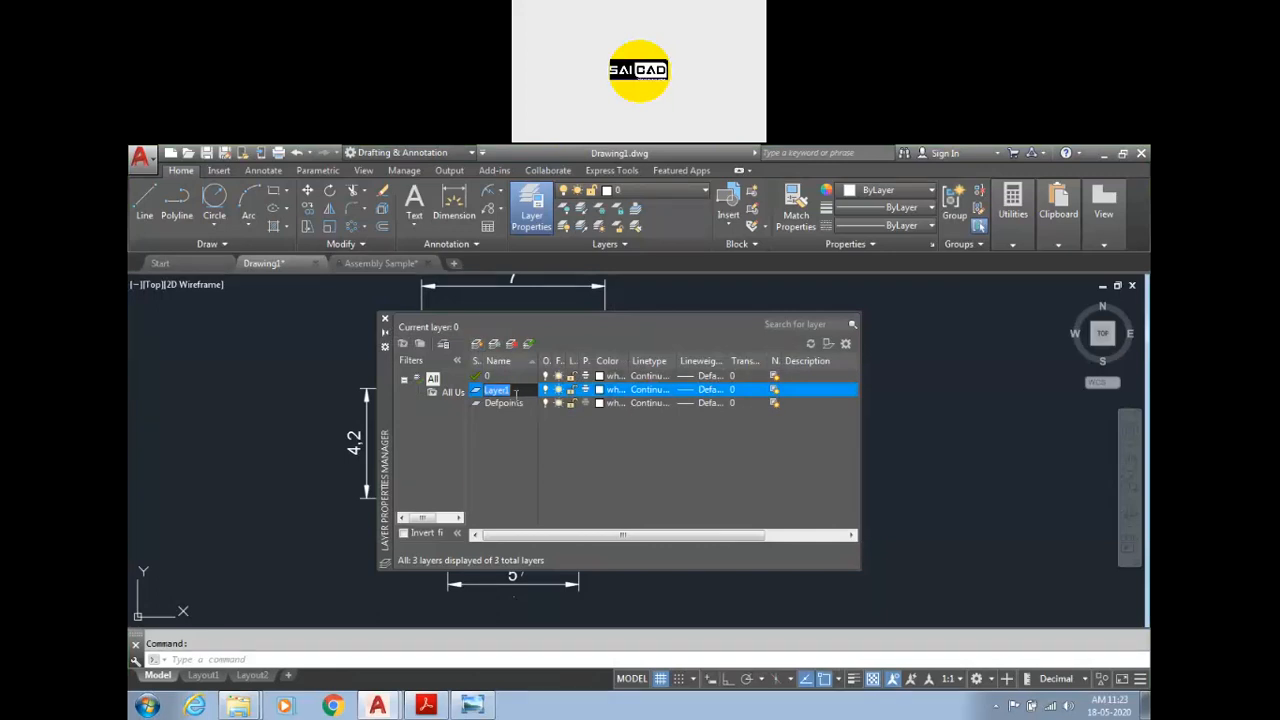
pyautogui.write('Dimension')
pyautogui.press('Return')
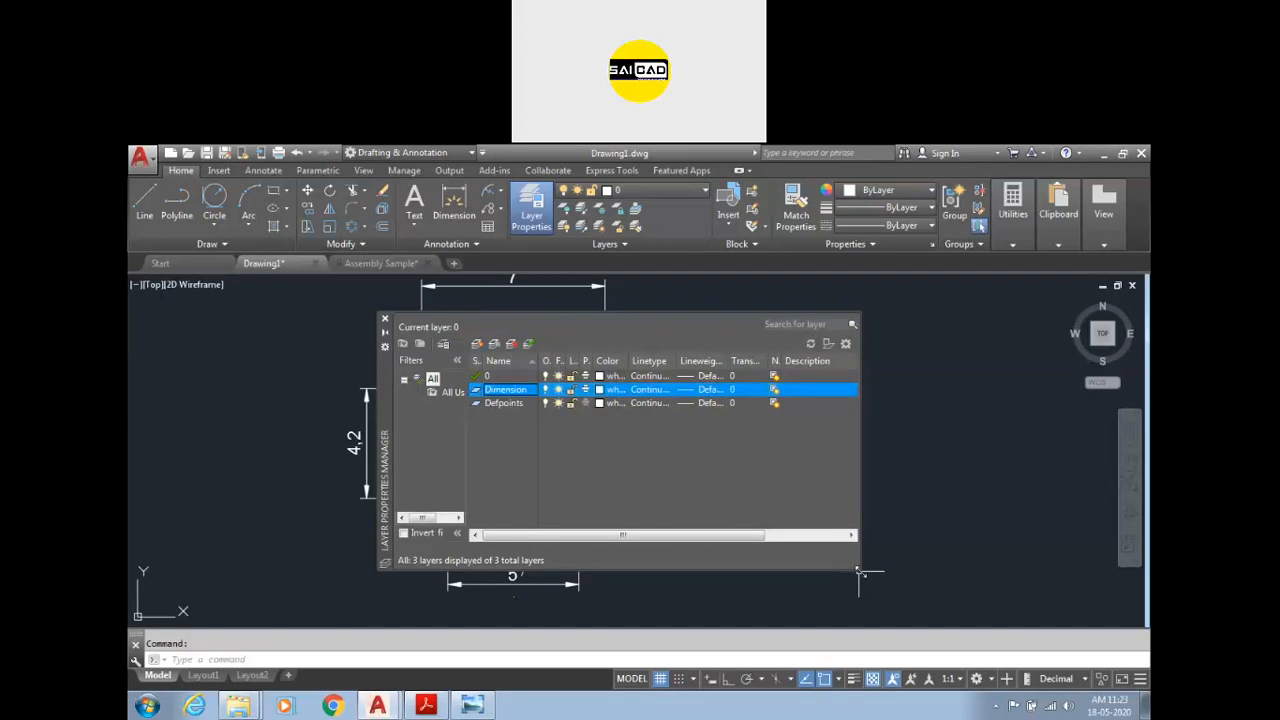
# Step: Enlarge the Layer Properties Manager and widen its columns so the property headings are readable
pyautogui.moveTo(917, 600); pyautogui.dragTo(933, 600)
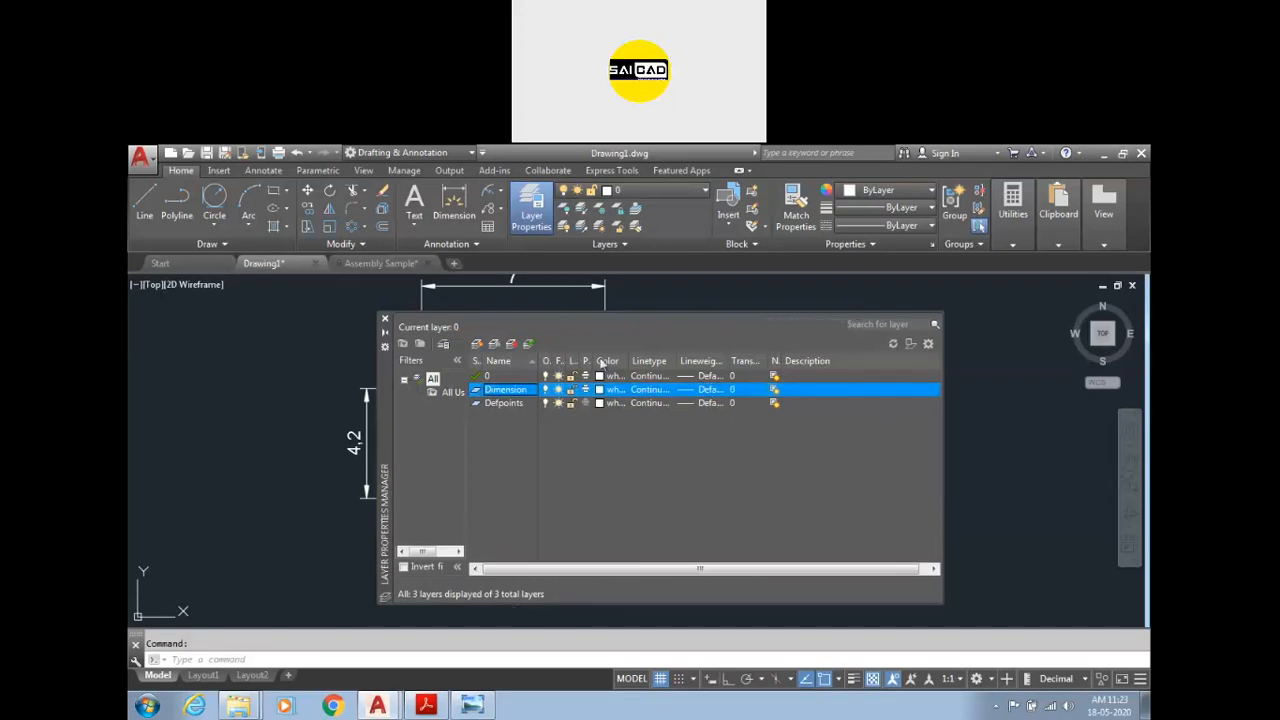
pyautogui.moveTo(548, 360); pyautogui.dragTo(697, 361)
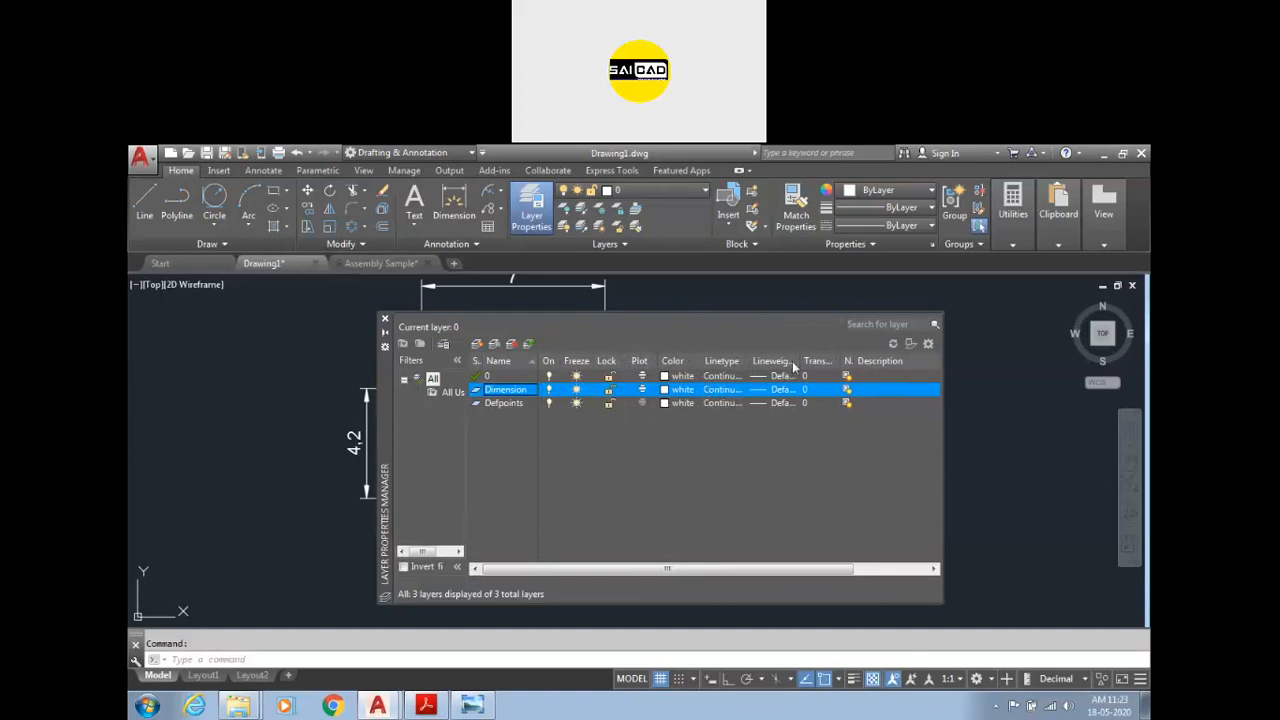
pyautogui.moveTo(801, 361)
pyautogui.mouseDown()
pyautogui.moveTo(887, 362)
pyautogui.moveTo(810, 360)
pyautogui.mouseUp()
pyautogui.moveTo(561, 361); pyautogui.dragTo(576, 361)
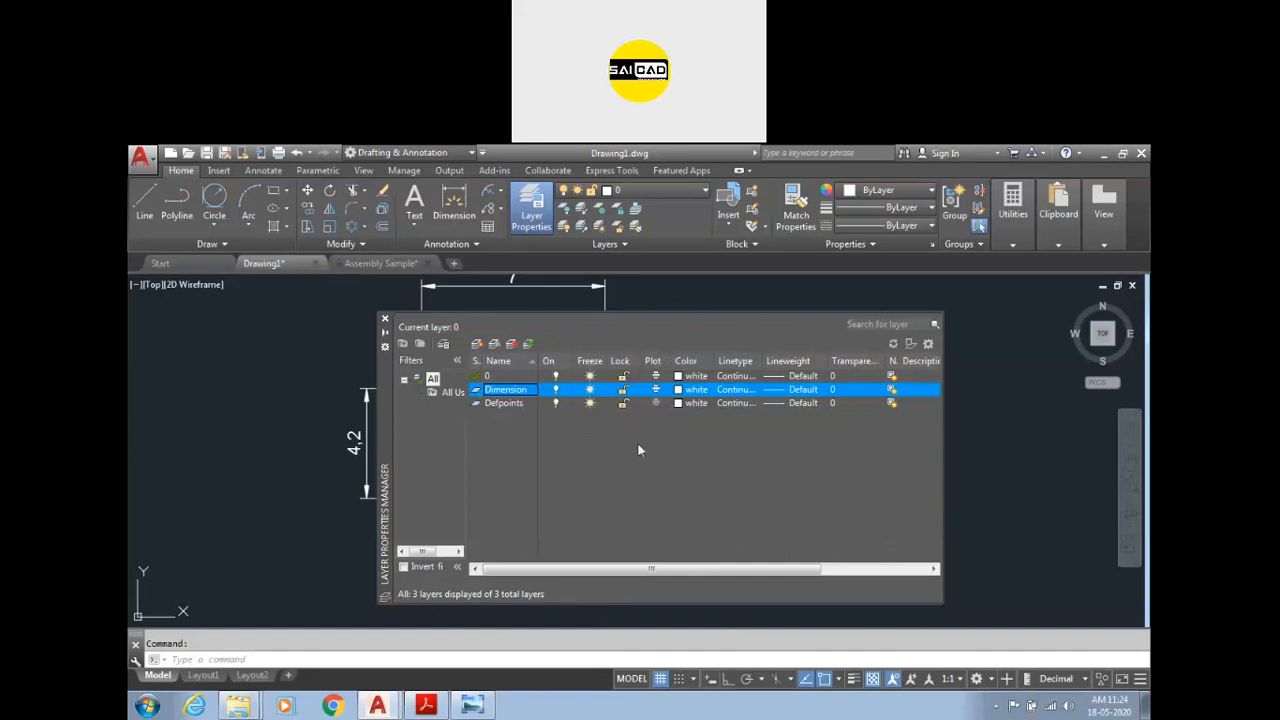
# Step: Set the Dimension layer's color to red, and view its loaded linetypes without changing the linetype
pyautogui.click(679, 391)
pyautogui.click(152, 521)
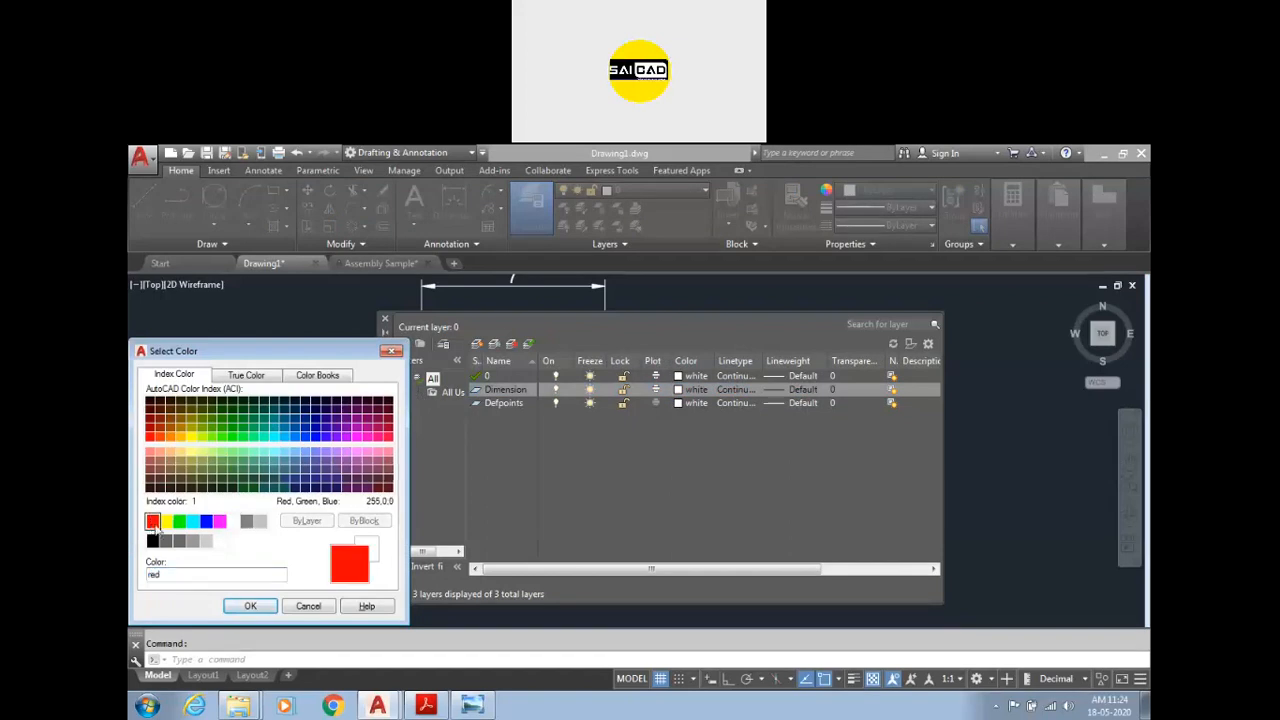
pyautogui.click(249, 605)
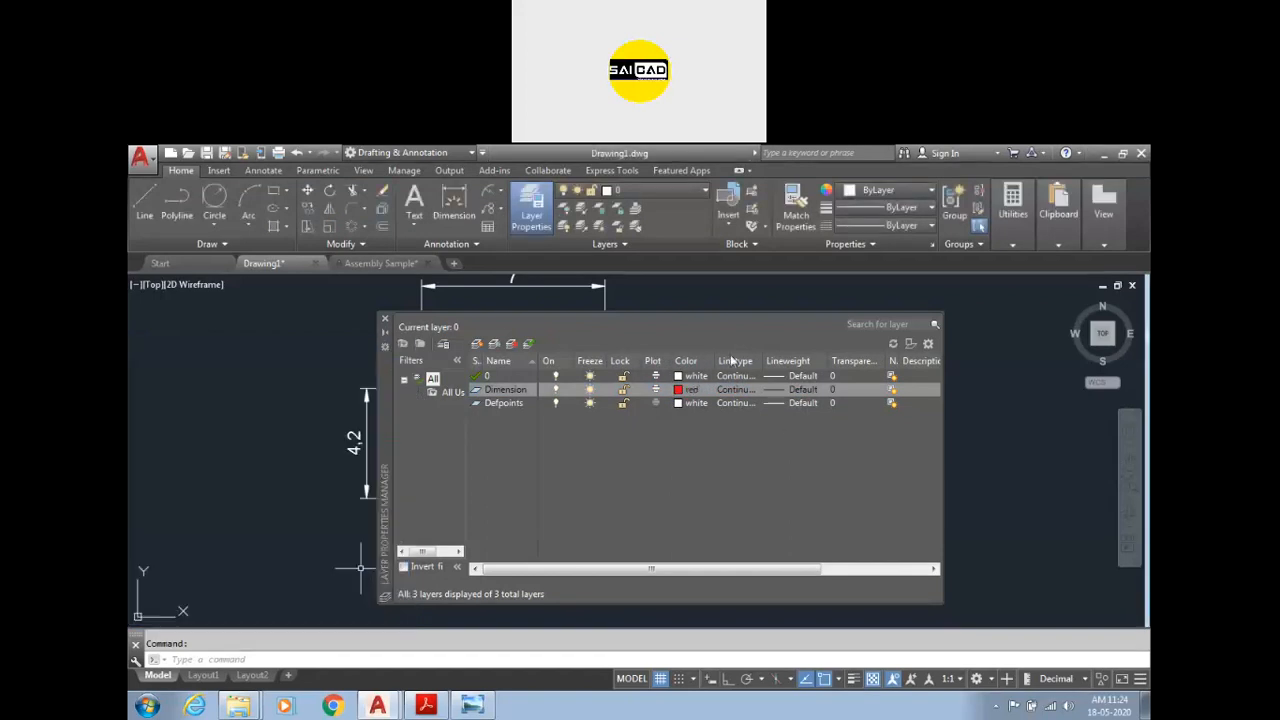
pyautogui.click(740, 396)
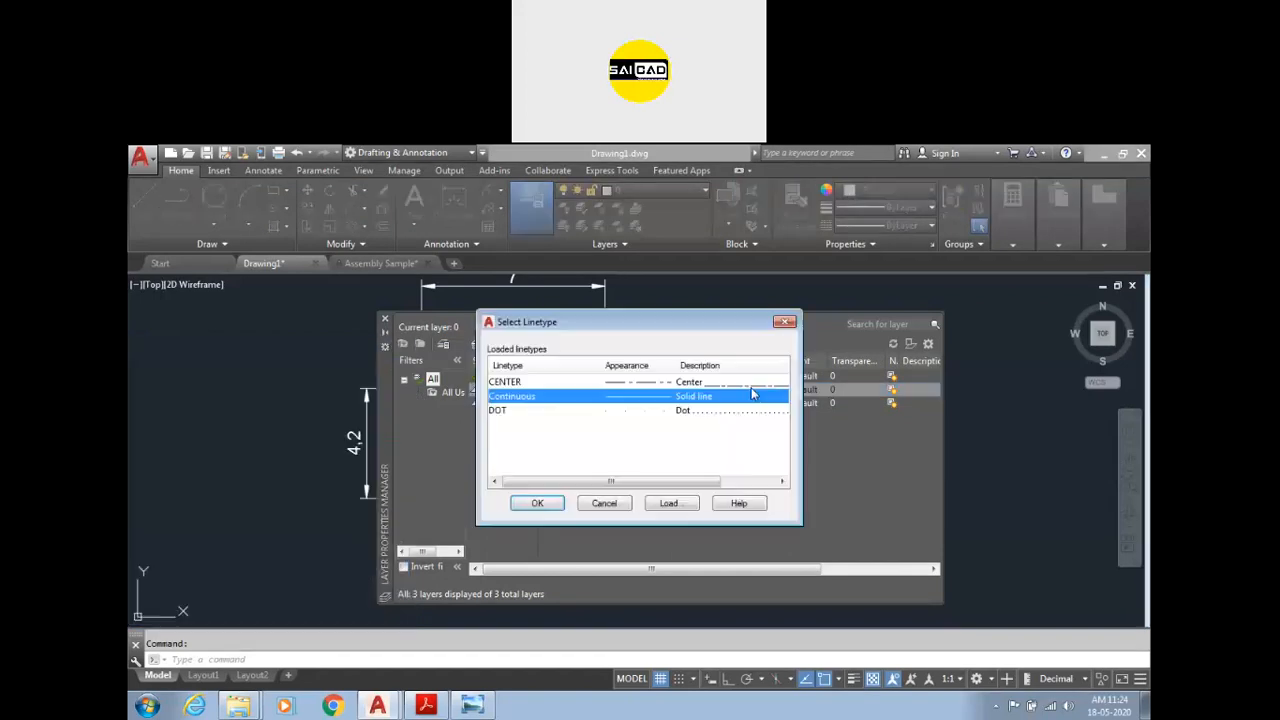
pyautogui.click(786, 323)
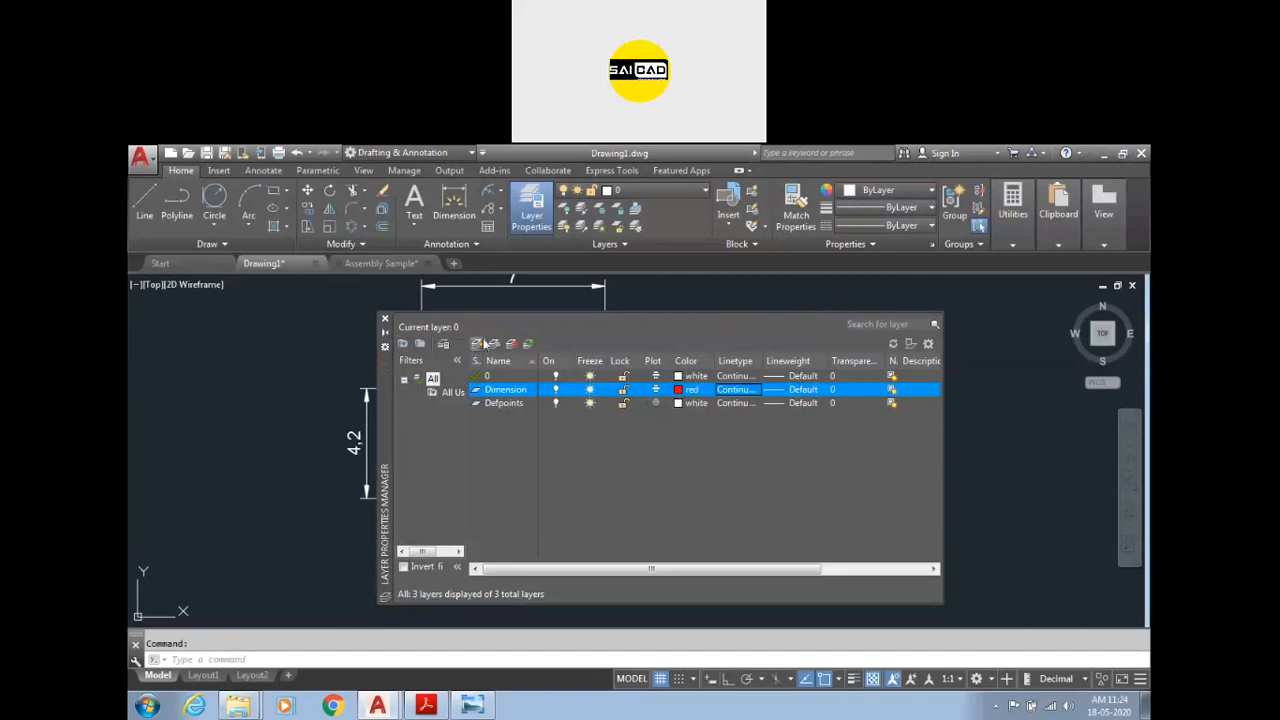
# Step: Create a new layer named References and set its linetype to CENTER
pyautogui.rightClick(674, 491)
pyautogui.click(716, 369)
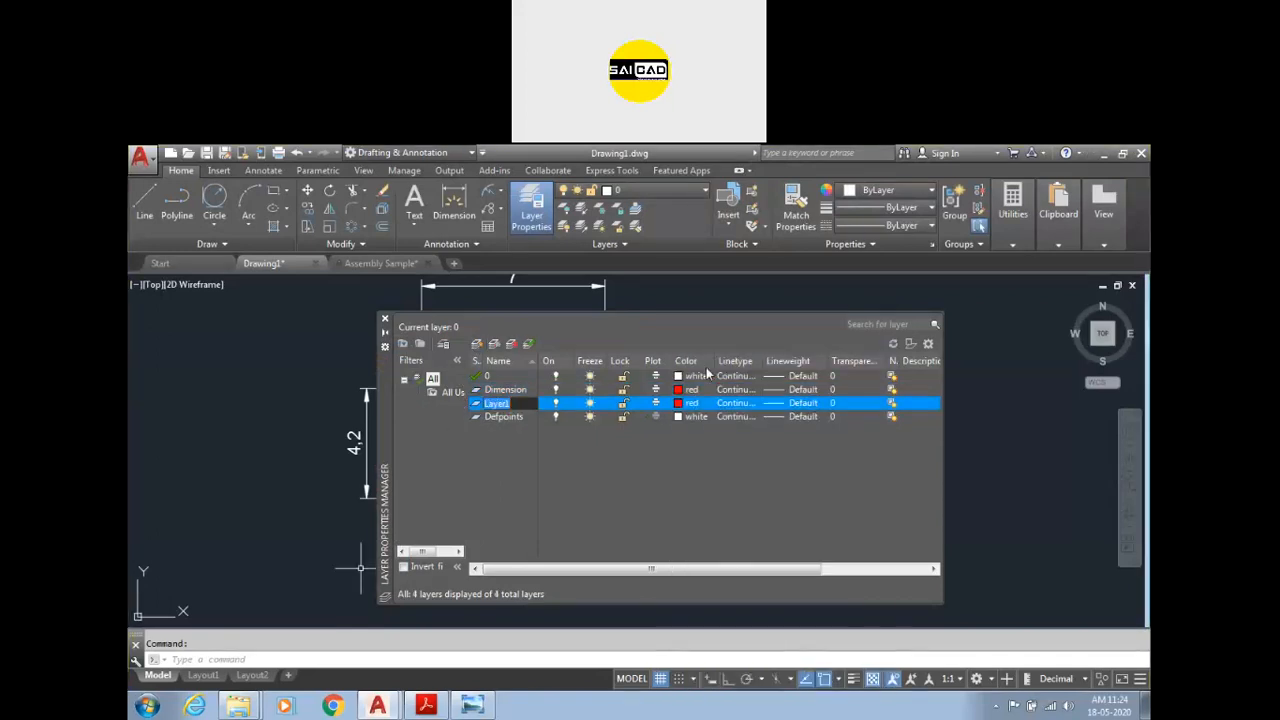
pyautogui.write('References')
pyautogui.click(744, 403)
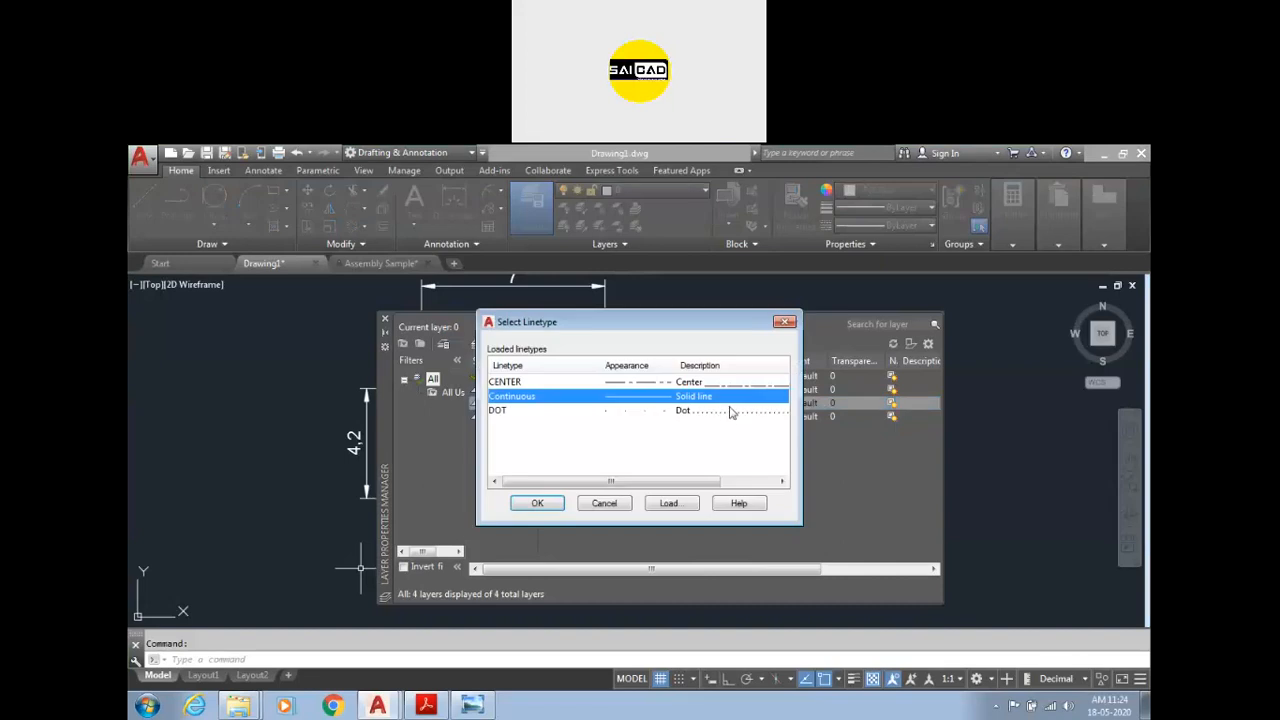
pyautogui.click(662, 385)
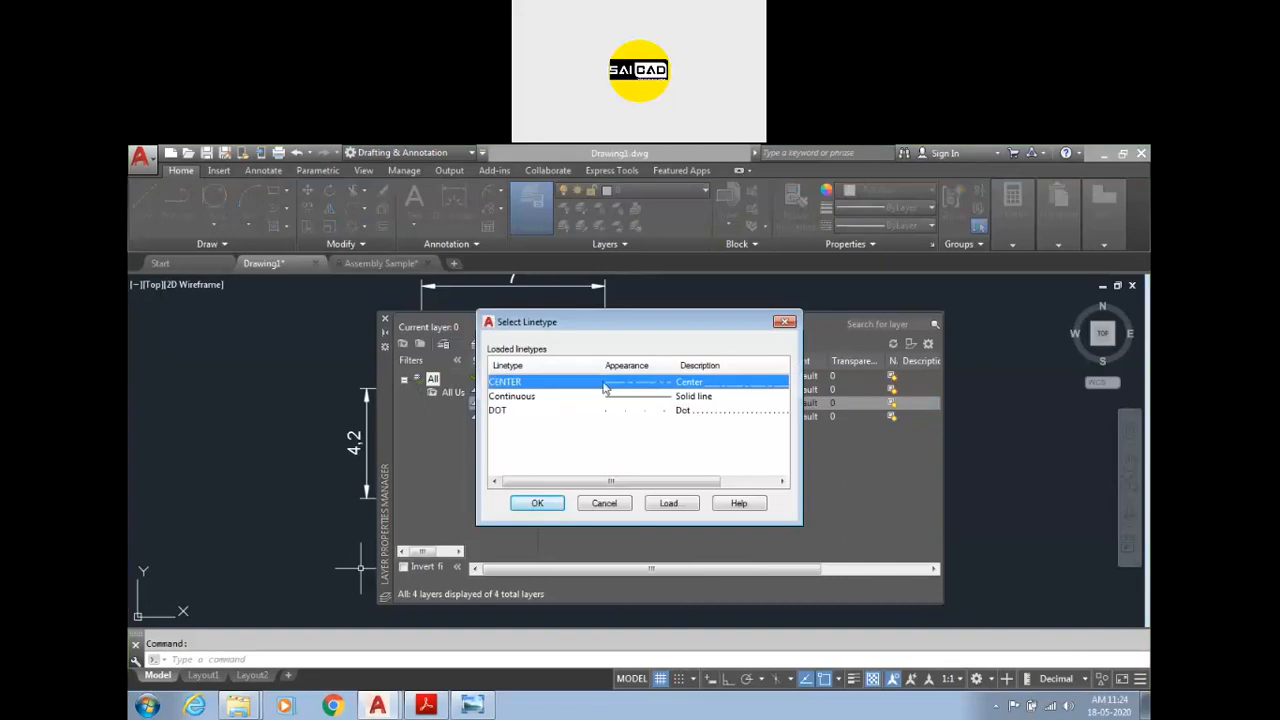
pyautogui.click(540, 505)
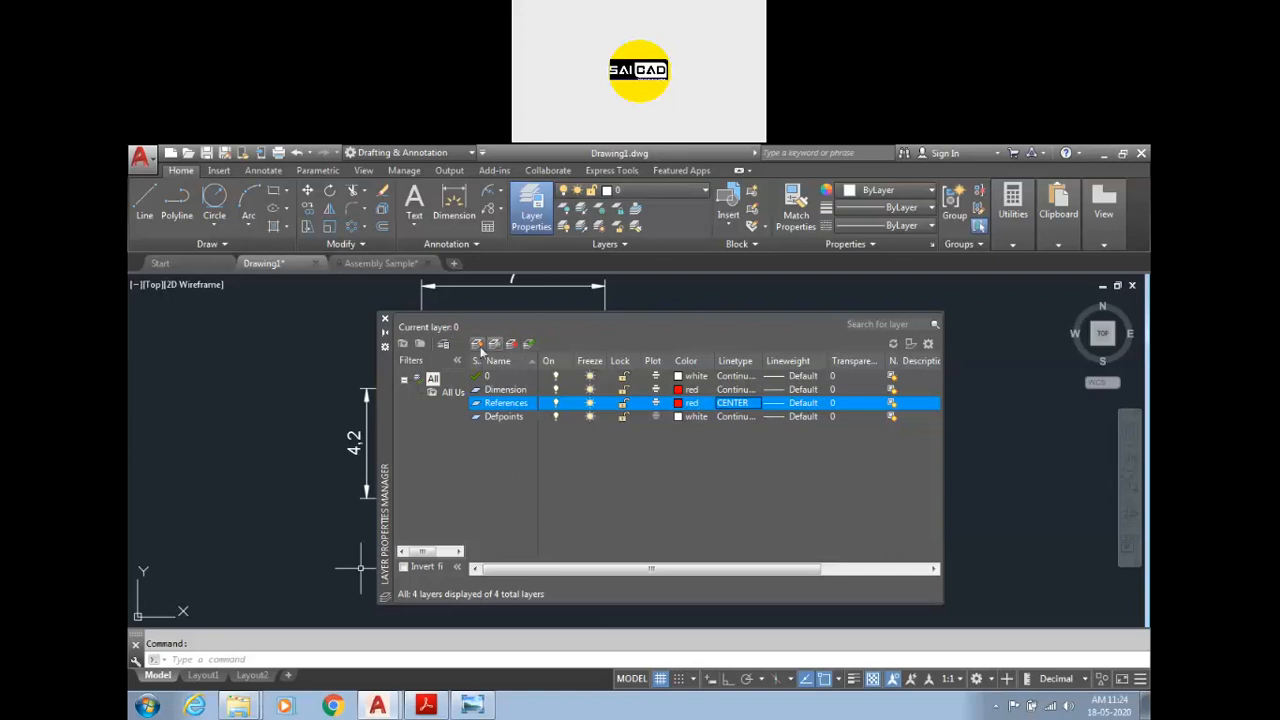
# Step: Create a new layer named Geometry, set its color to yellow, and close the Layer Properties Manager
pyautogui.rightClick(582, 442)
pyautogui.click(615, 369)
pyautogui.write('Geo')
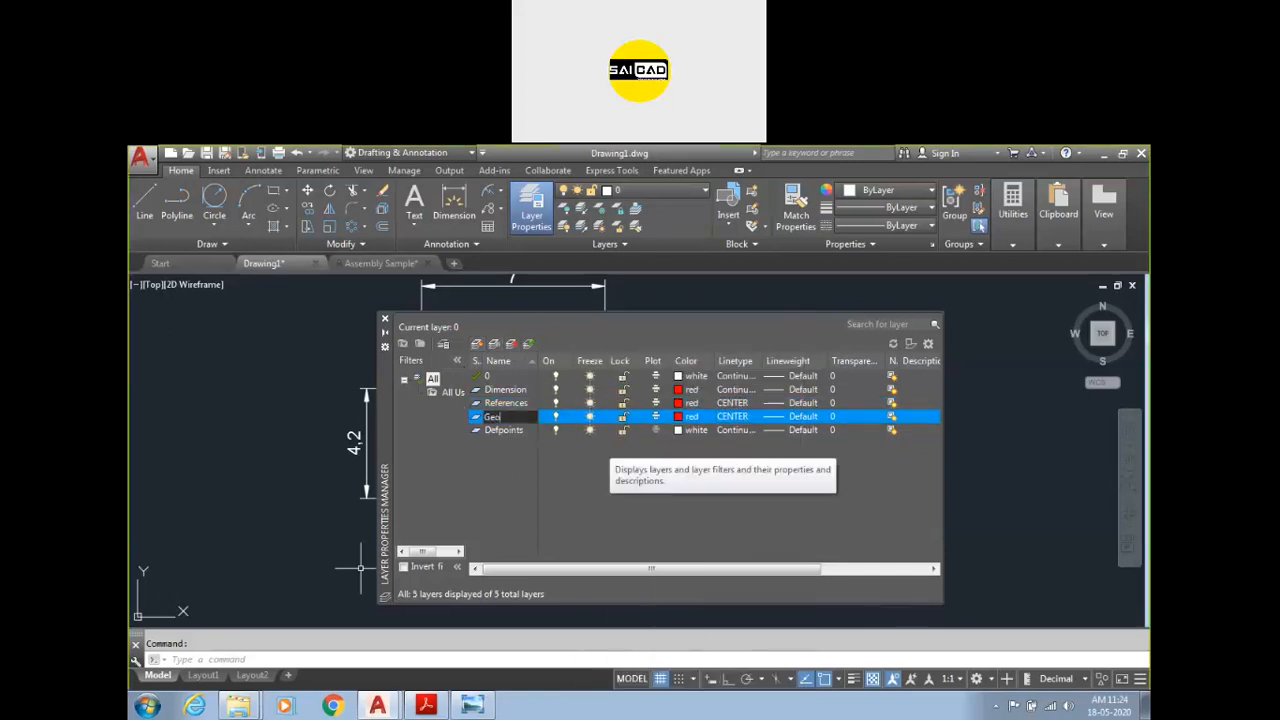
pyautogui.press('Return')
pyautogui.click(684, 417)
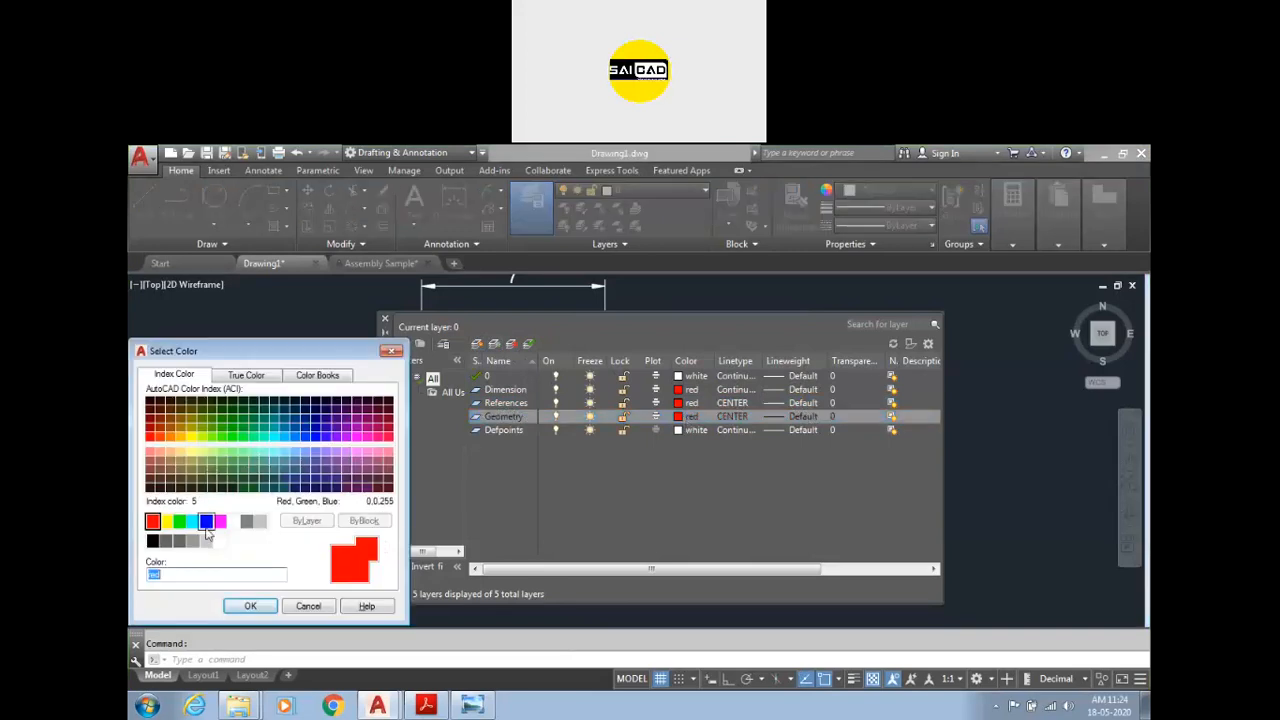
pyautogui.click(166, 521)
pyautogui.click(250, 606)
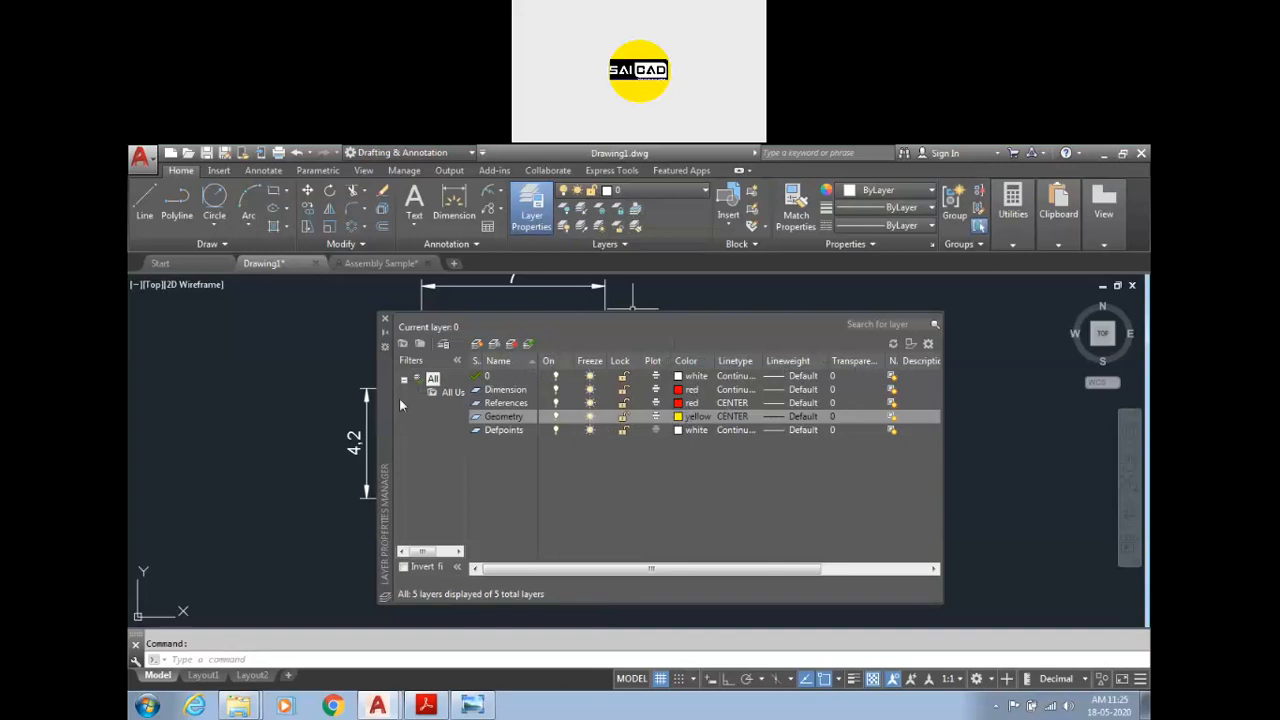
pyautogui.click(385, 319)
pyautogui.press('Escape')
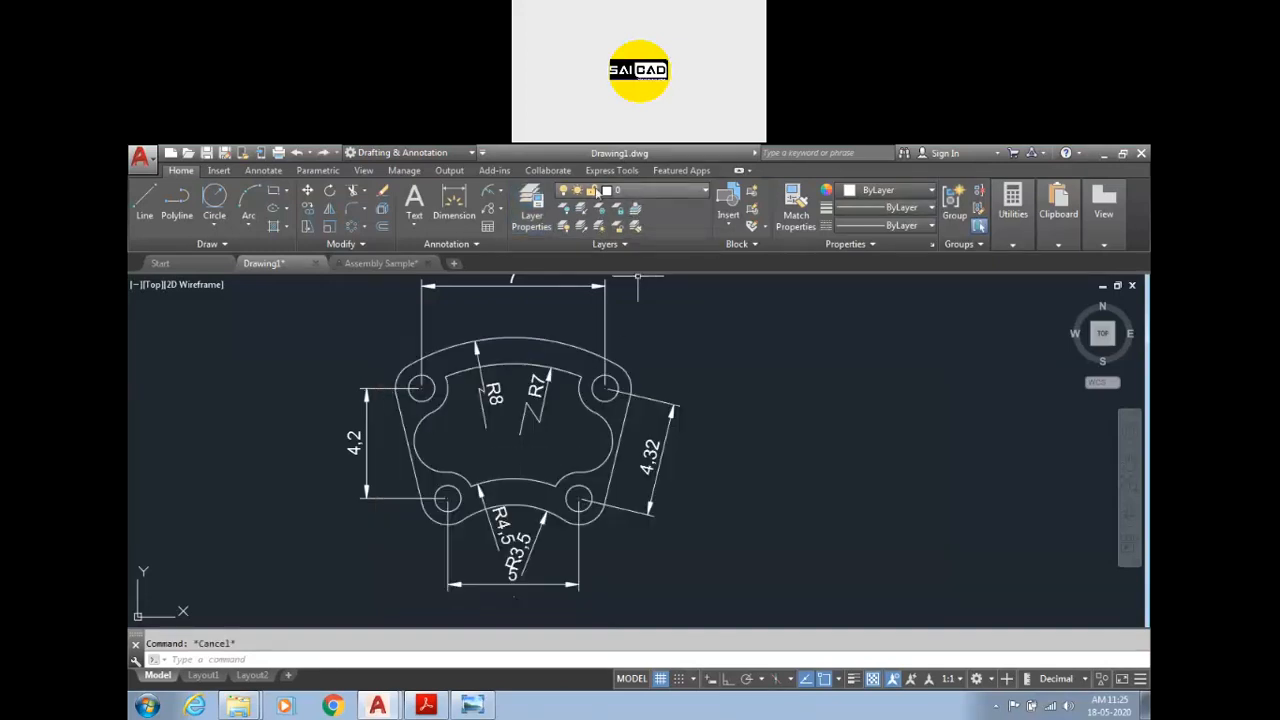
# Step: Draw a circle in the empty space to the right of the dimensioned plate
pyautogui.write('c')
pyautogui.press('Return')
pyautogui.click(800, 423)
pyautogui.click(789, 382)
pyautogui.click(801, 421)
pyautogui.press('Escape')
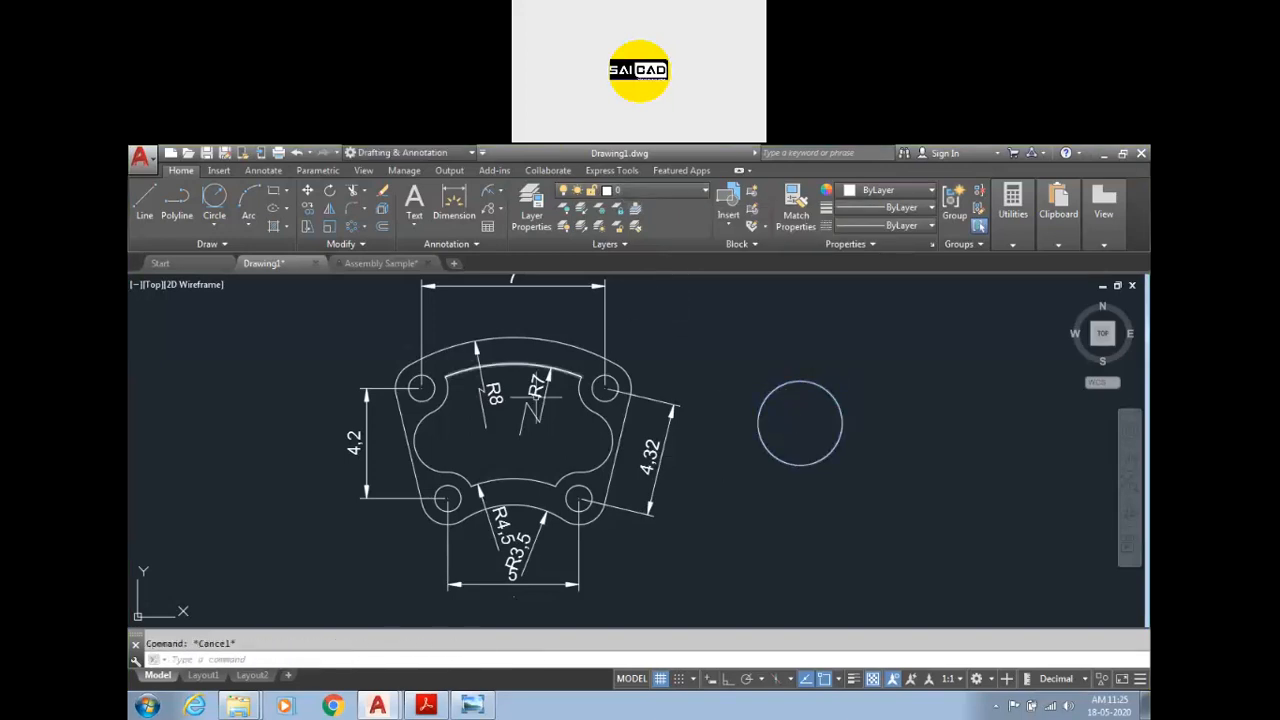
pyautogui.scroll(-2, 606, 355)
pyautogui.scroll(3, 729, 366)
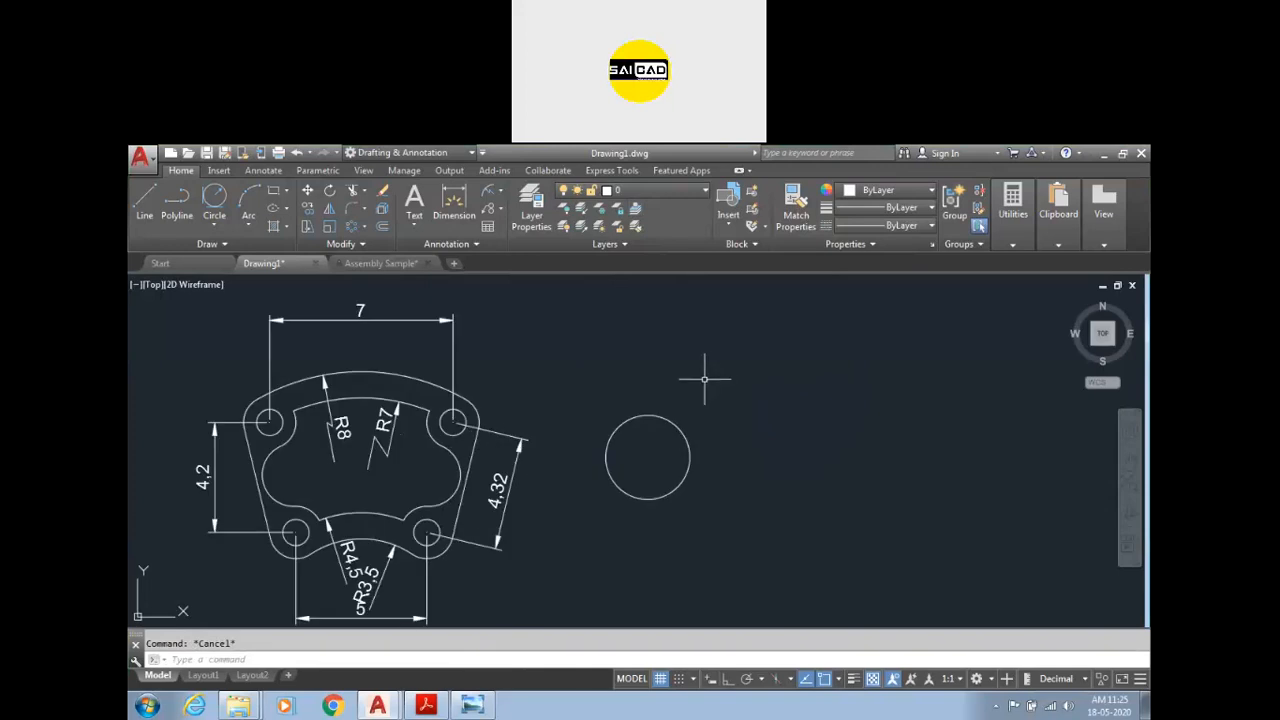
# Step: Check which layer the separate circle beside the plate is on
pyautogui.click(704, 379)
pyautogui.click(646, 455)
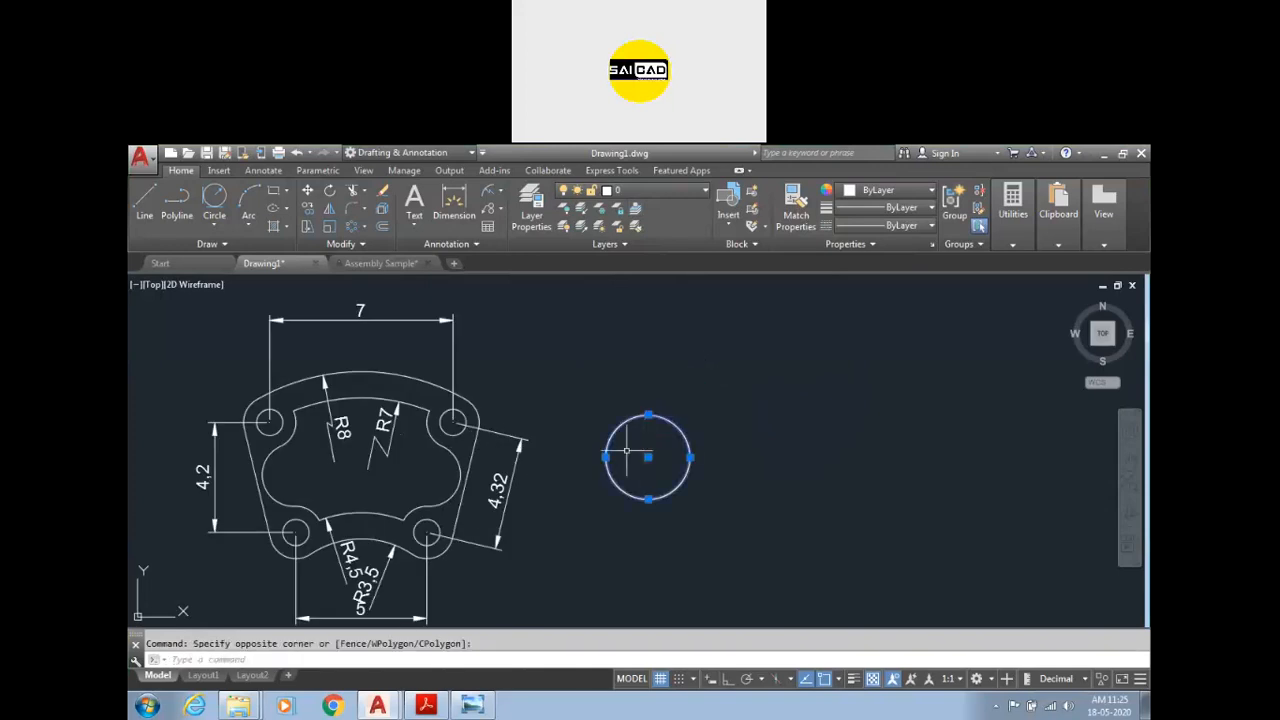
pyautogui.press('Escape')
pyautogui.click(727, 397)
pyautogui.click(644, 445)
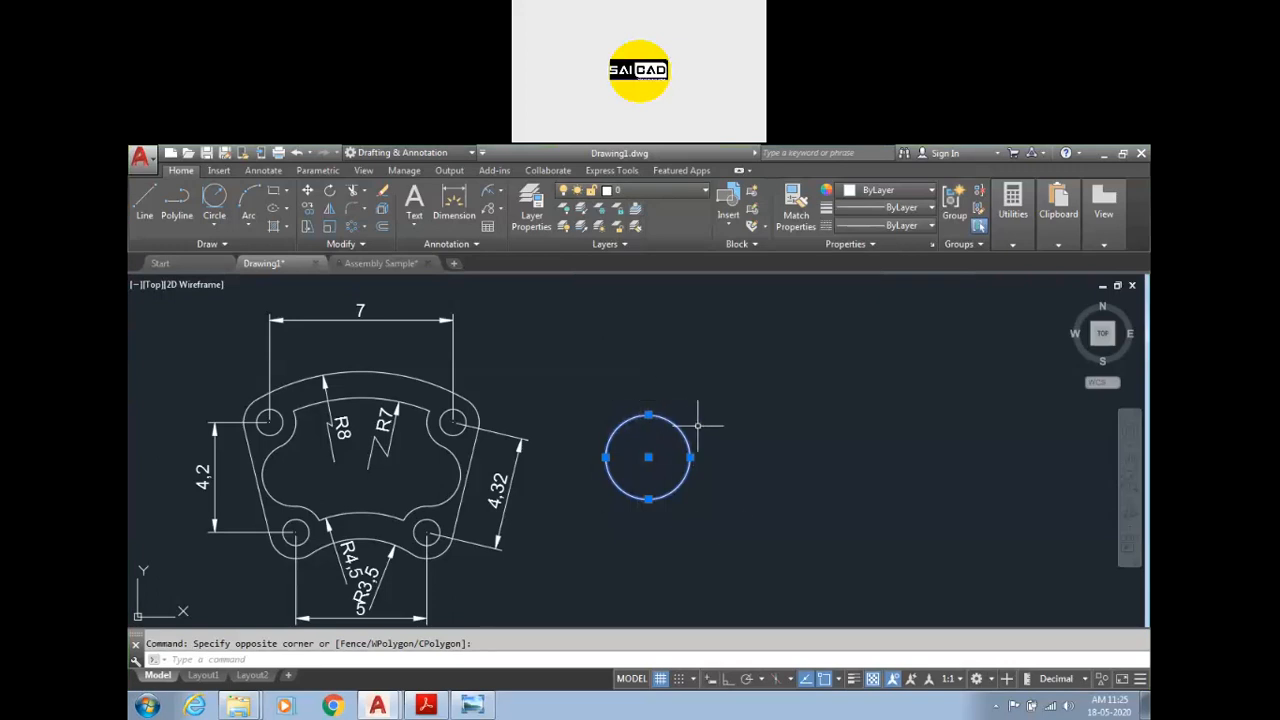
pyautogui.press('Escape')
# Step: Move the plate's 4,32 aligned dimension to the Dimension layer
pyautogui.click(653, 189)
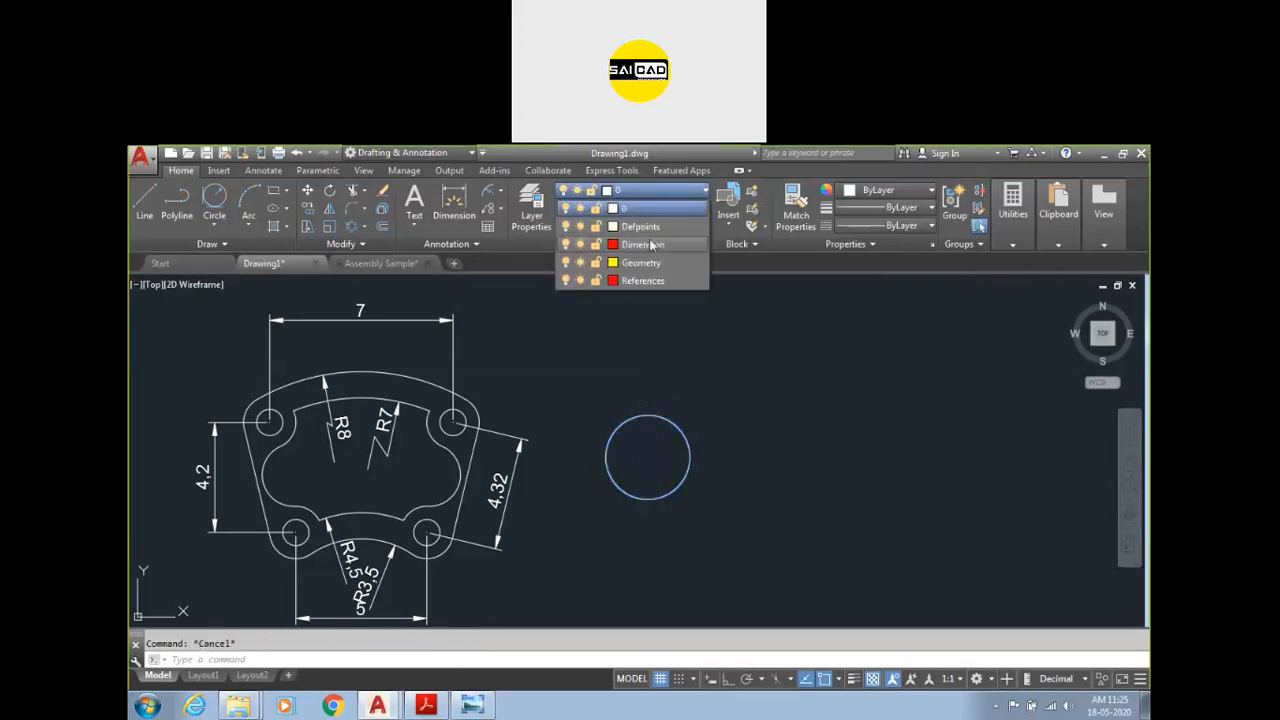
pyautogui.click(540, 408)
pyautogui.click(505, 455)
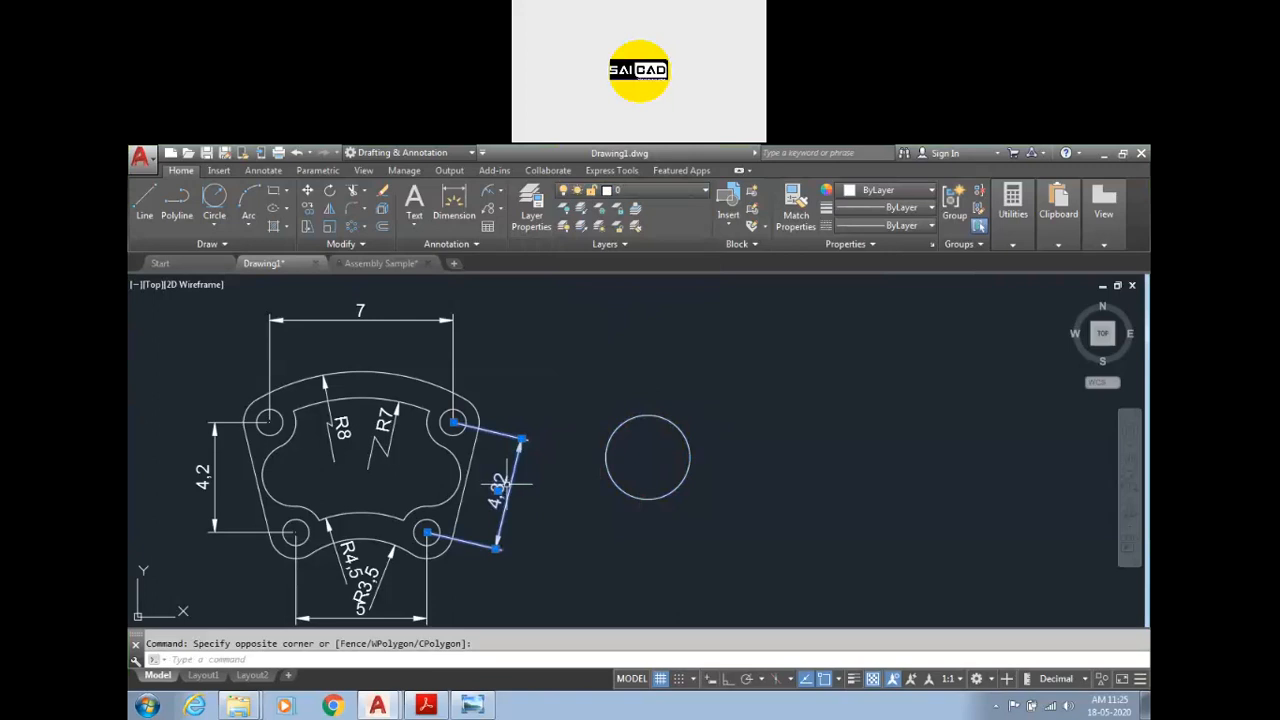
pyautogui.click(665, 189)
pyautogui.click(655, 245)
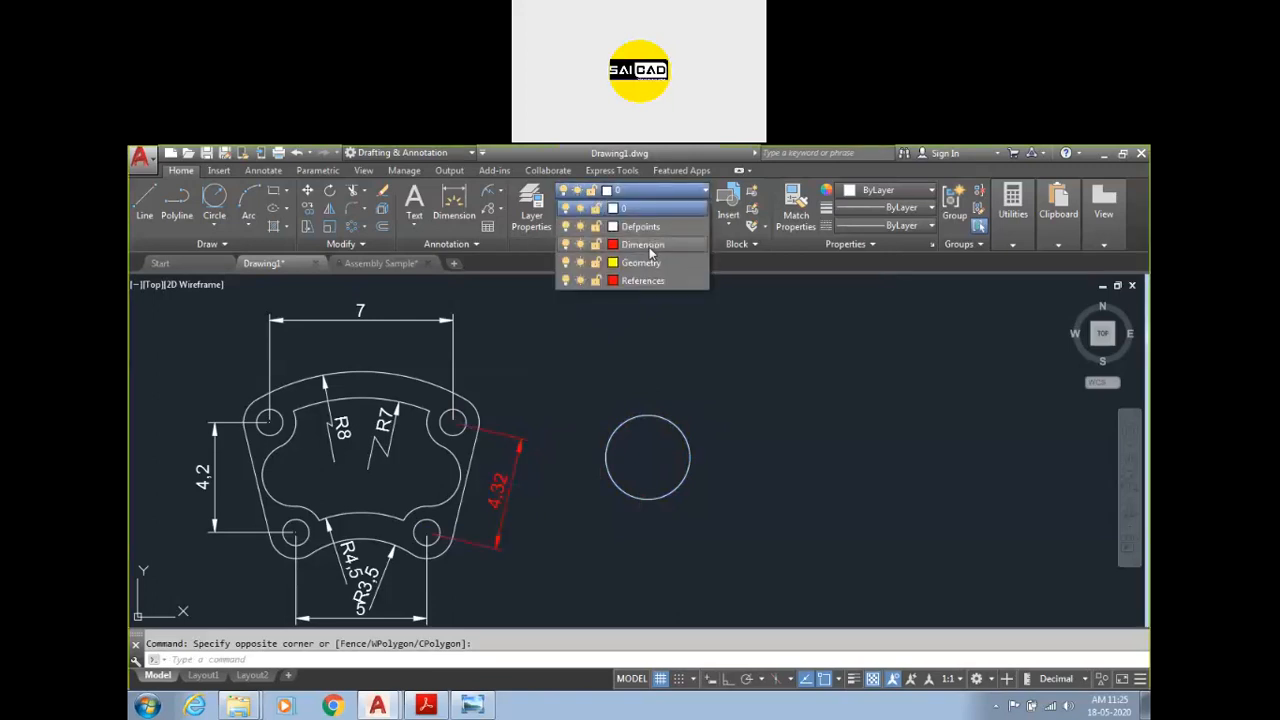
pyautogui.press('Escape')
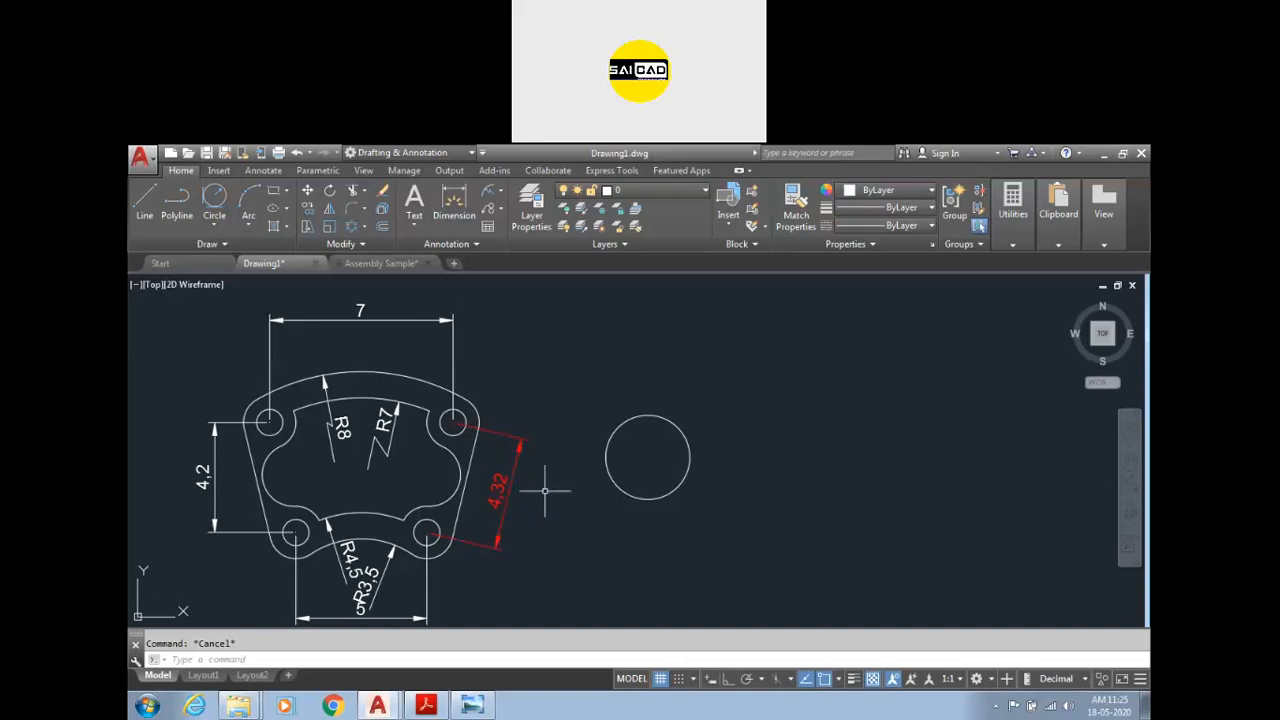
# Step: Compare the layer shown for the 4,32 dimension, for the separate circle, and for both selected together
pyautogui.click(551, 427)
pyautogui.click(490, 488)
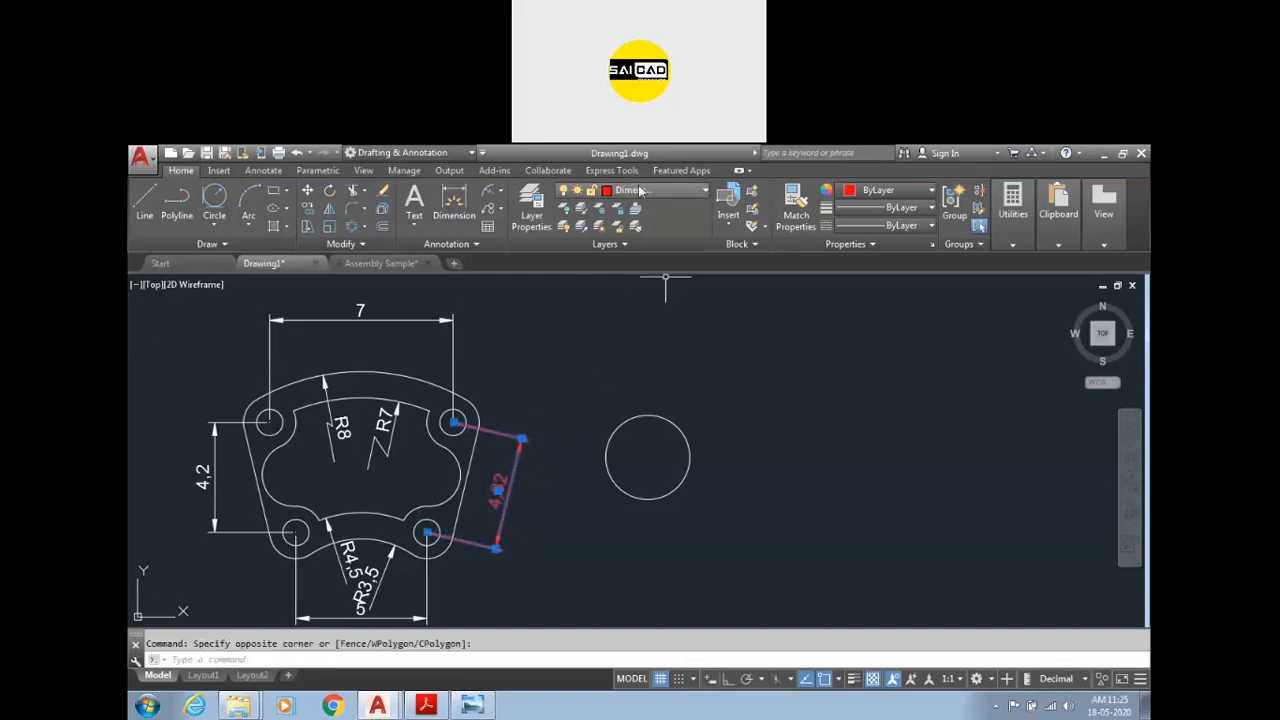
pyautogui.press('Escape')
pyautogui.click(698, 398)
pyautogui.click(615, 485)
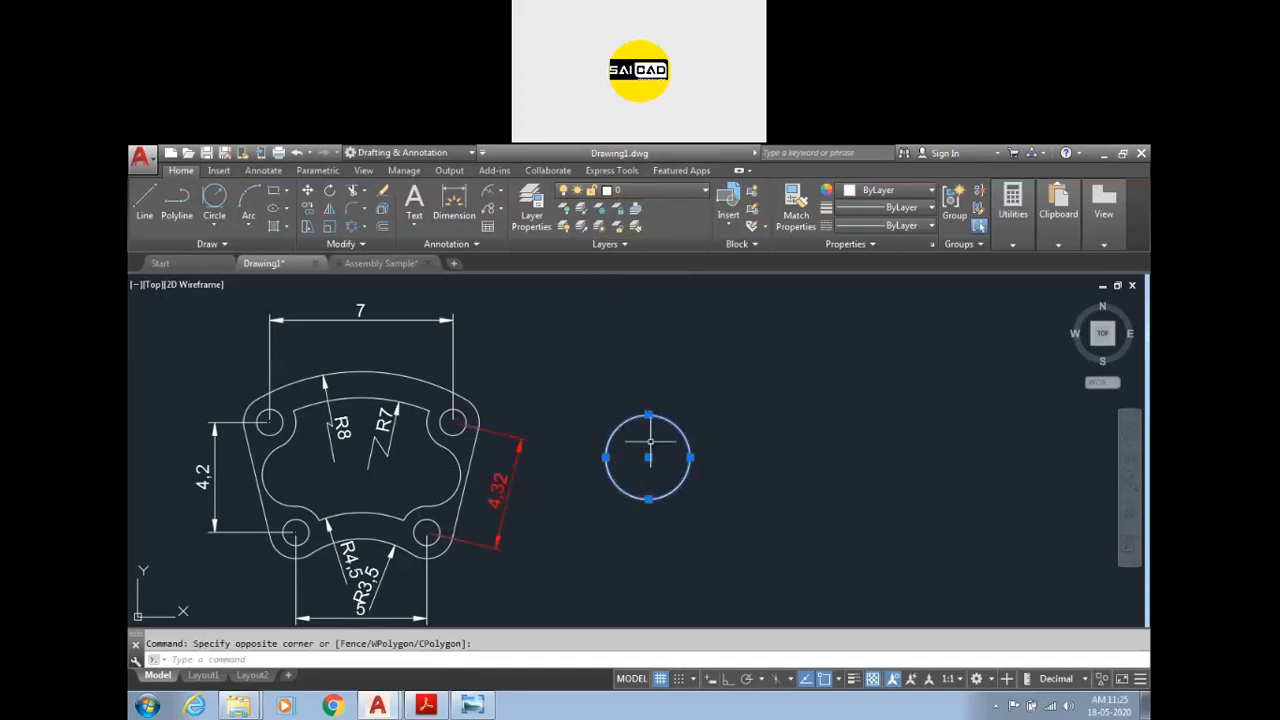
pyautogui.press('Escape')
pyautogui.click(680, 351)
pyautogui.click(514, 512)
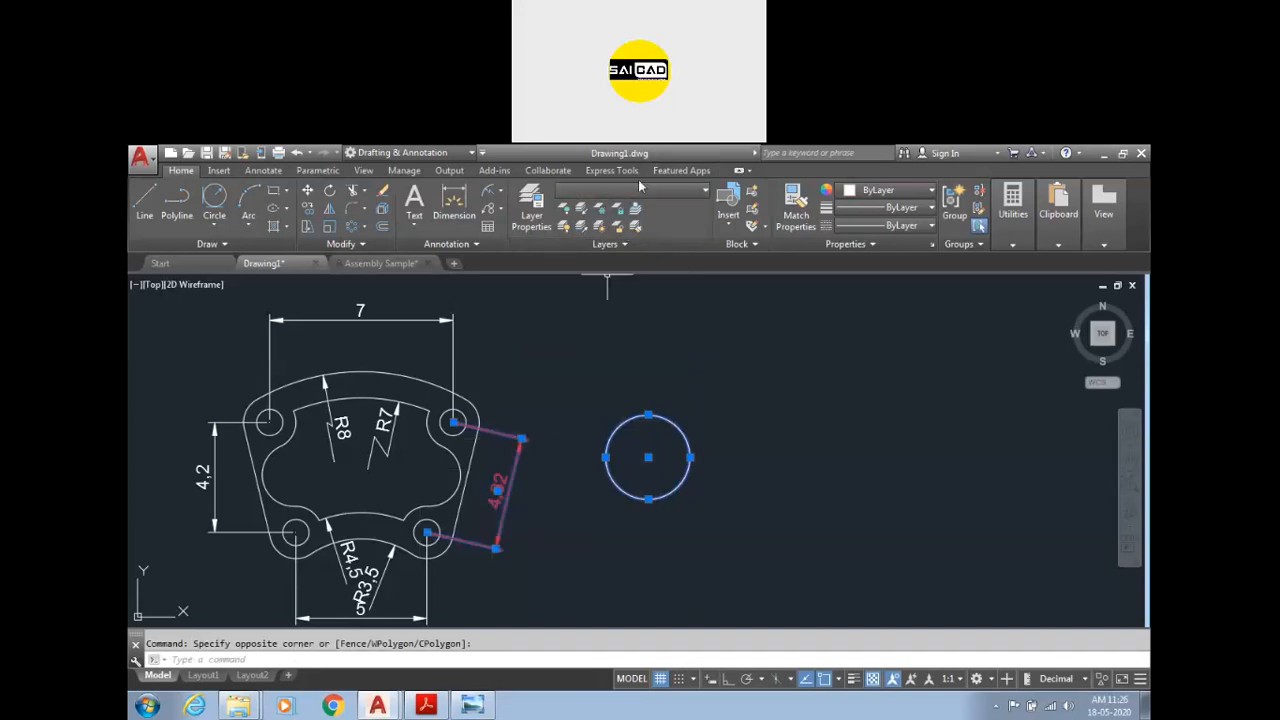
pyautogui.press('Escape')
pyautogui.scroll(-2, 570, 443)
pyautogui.scroll(2, 520, 430)
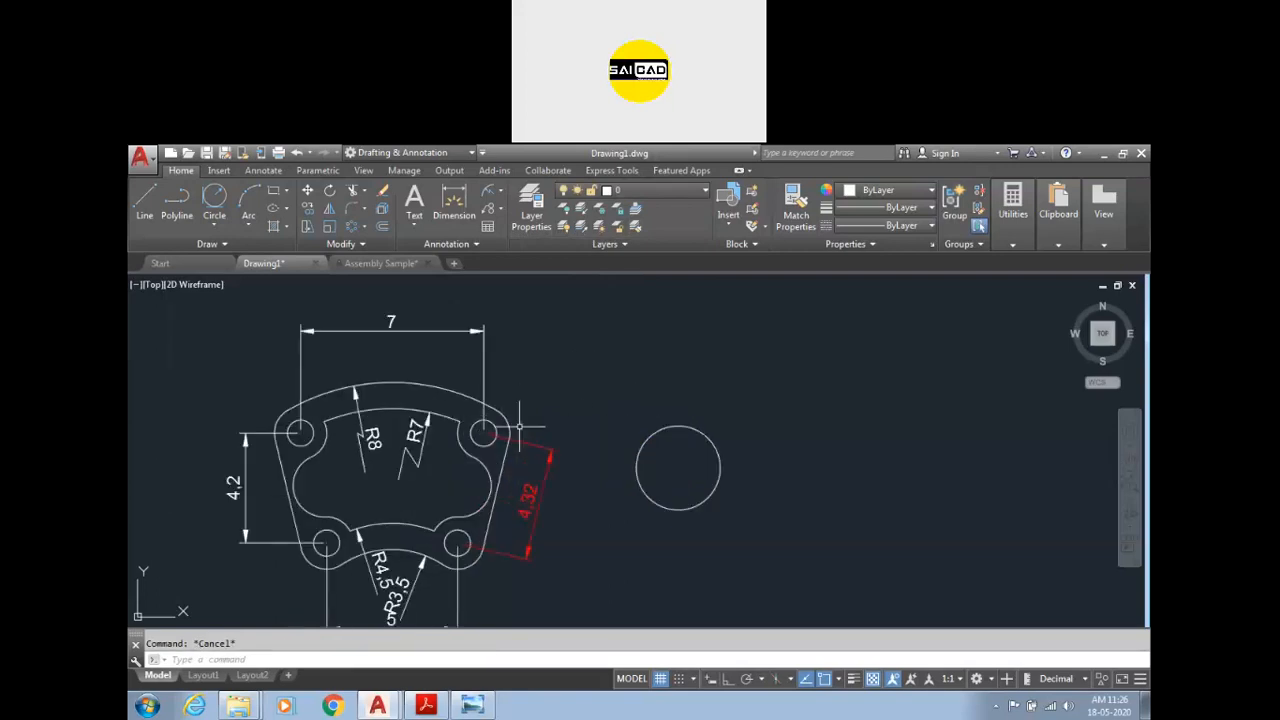
# Step: Move the horizontal 7 dimension above the plate to the Dimension layer
pyautogui.click(451, 330)
pyautogui.click(640, 191)
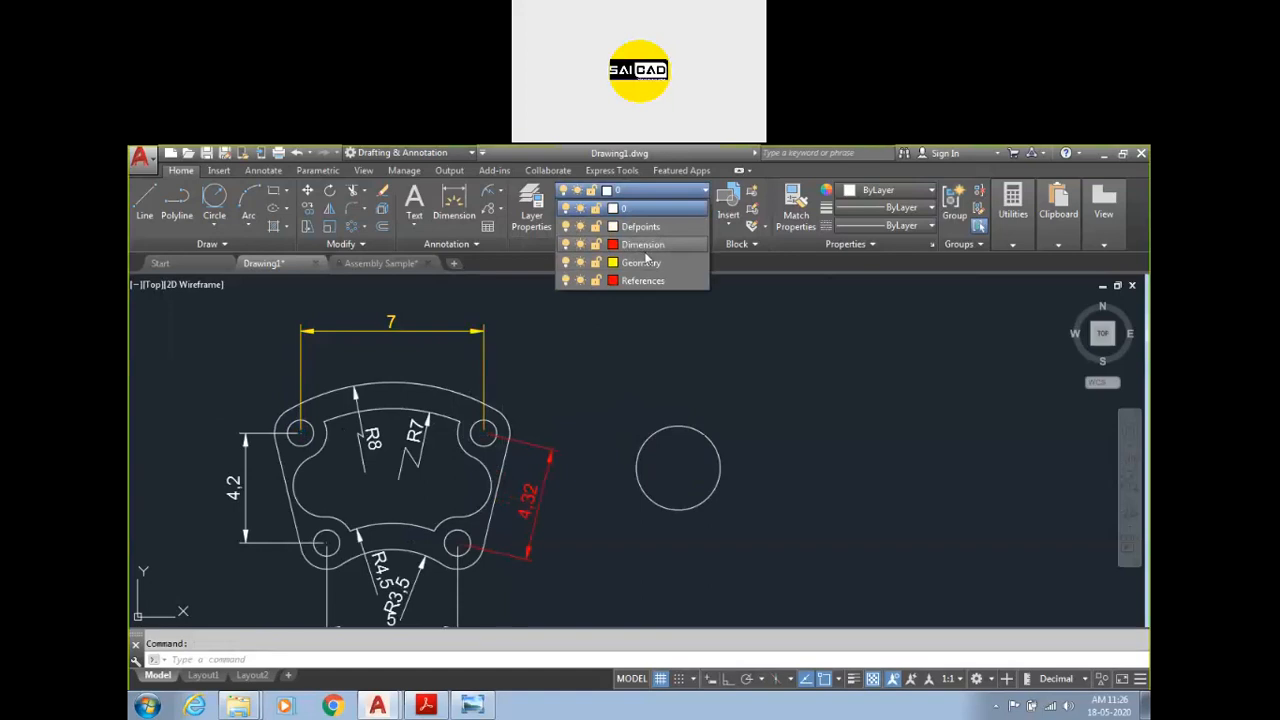
pyautogui.click(637, 256)
pyautogui.press('Escape')
# Step: Move the plate's upper outer arc to the Geometry layer
pyautogui.click(440, 372)
pyautogui.click(423, 393)
pyautogui.click(640, 191)
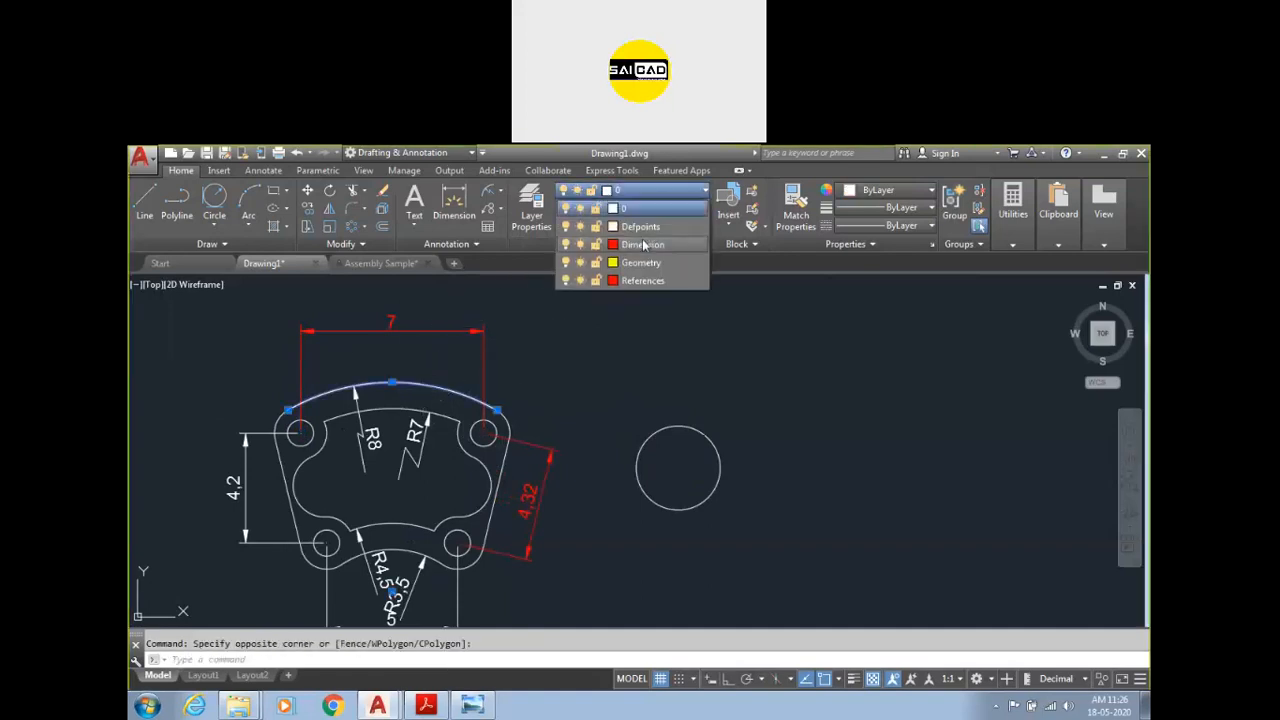
pyautogui.click(640, 274)
pyautogui.press('Escape')
pyautogui.press('Escape')
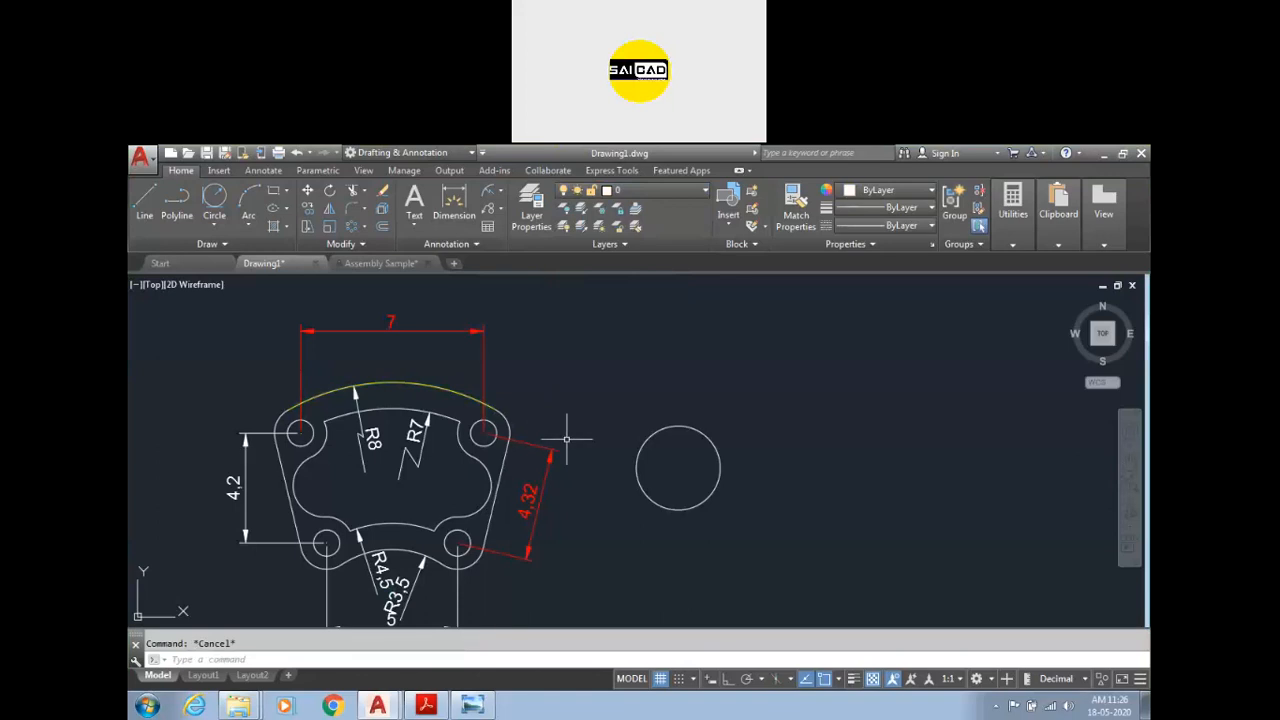
pyautogui.scroll(-2, 552, 424)
pyautogui.scroll(2, 510, 490)
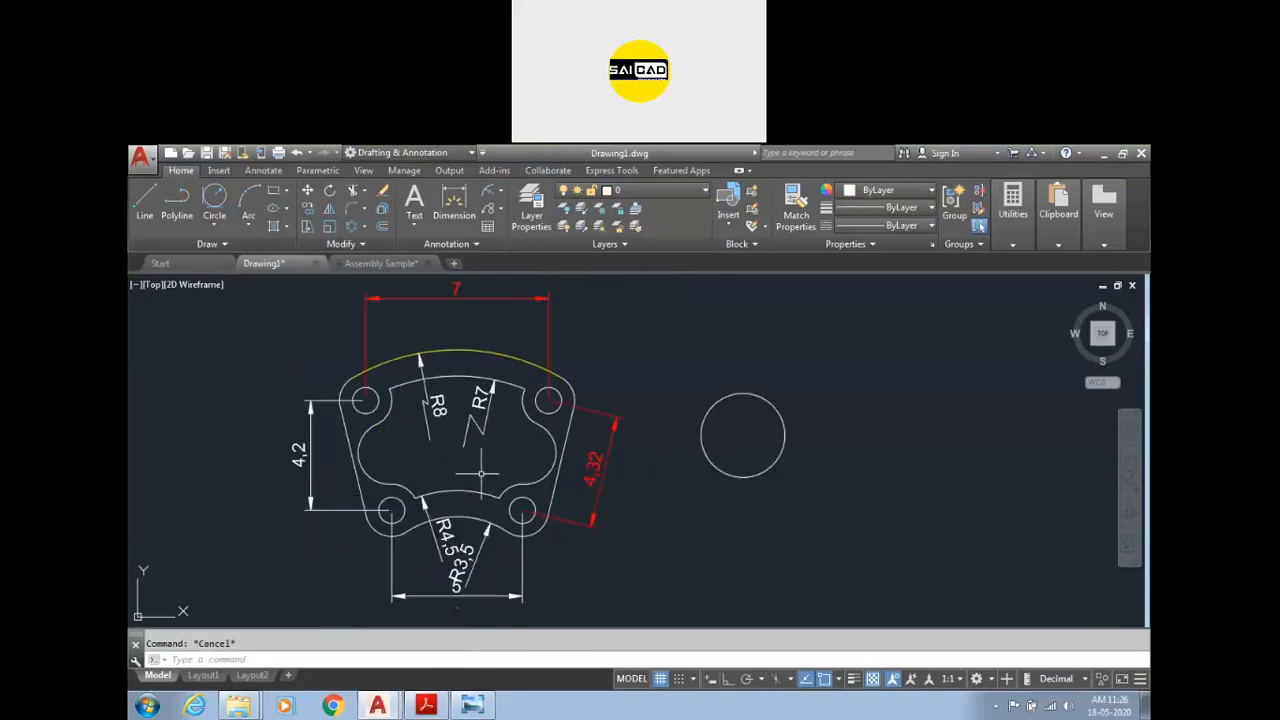
# Step: Draw a line connecting the centers of the plate's two upper holes
pyautogui.write('l')
pyautogui.press('Return')
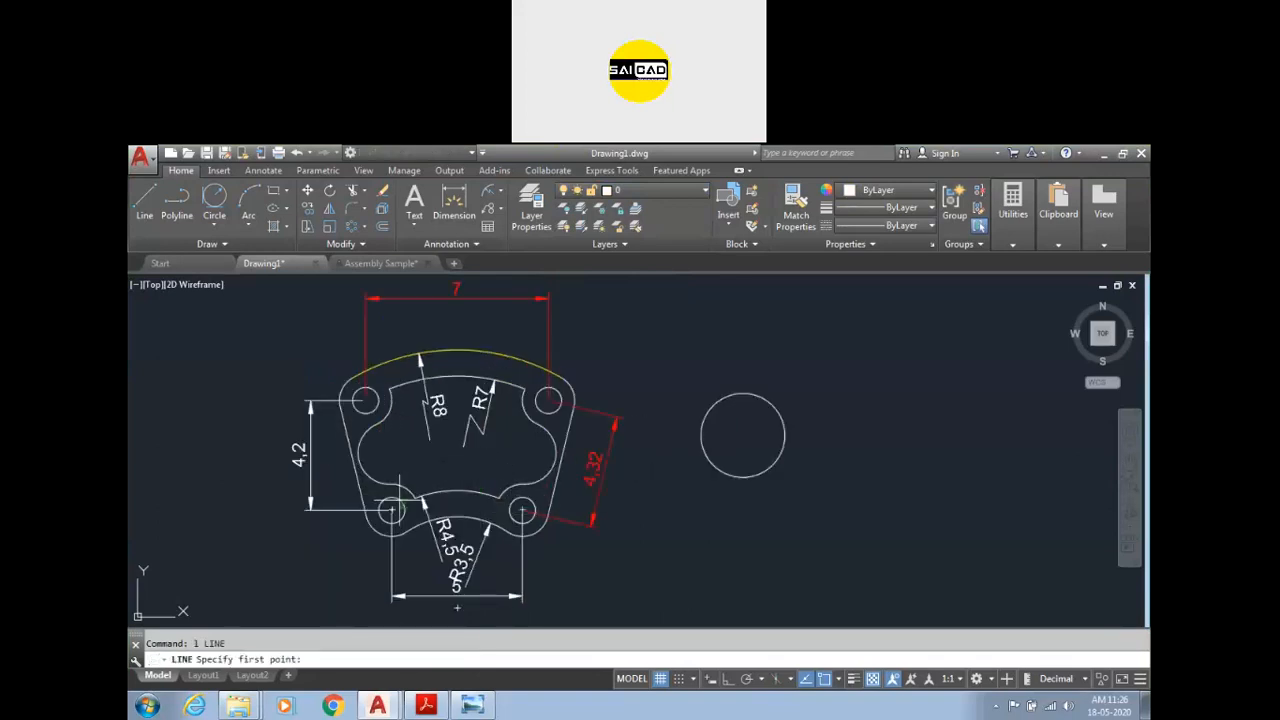
pyautogui.scroll(2, 350, 420)
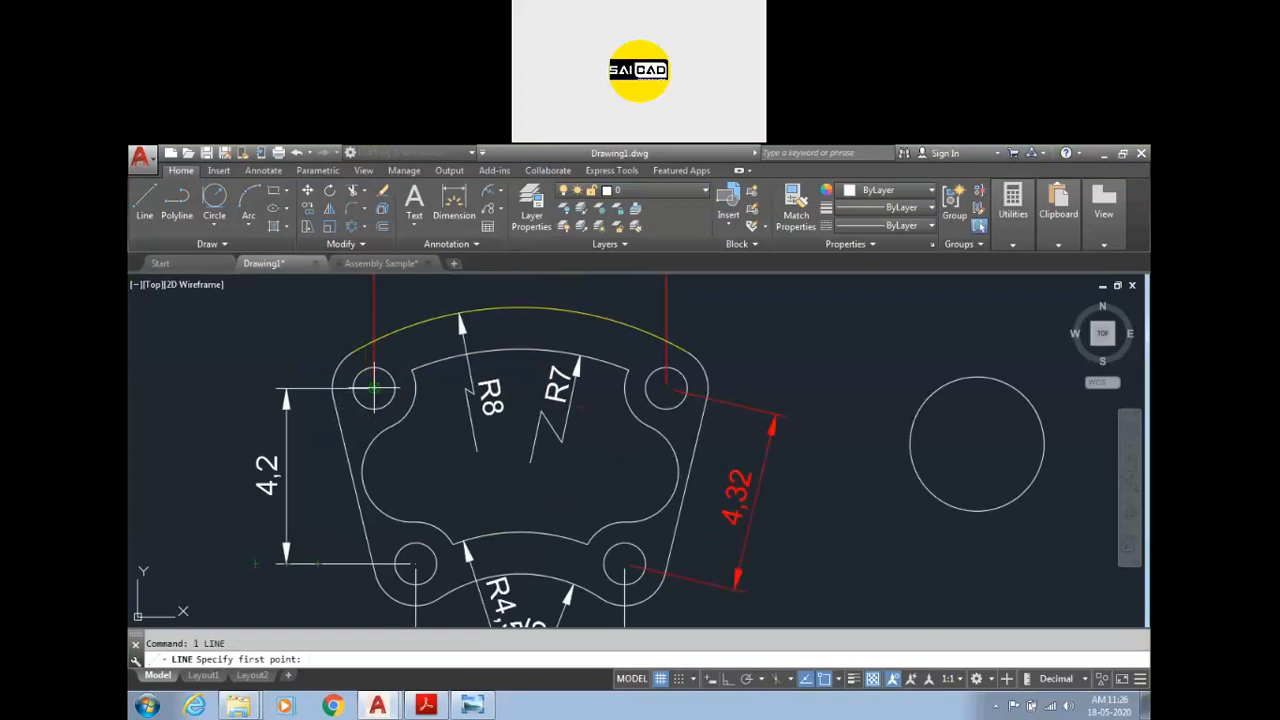
pyautogui.click(375, 384)
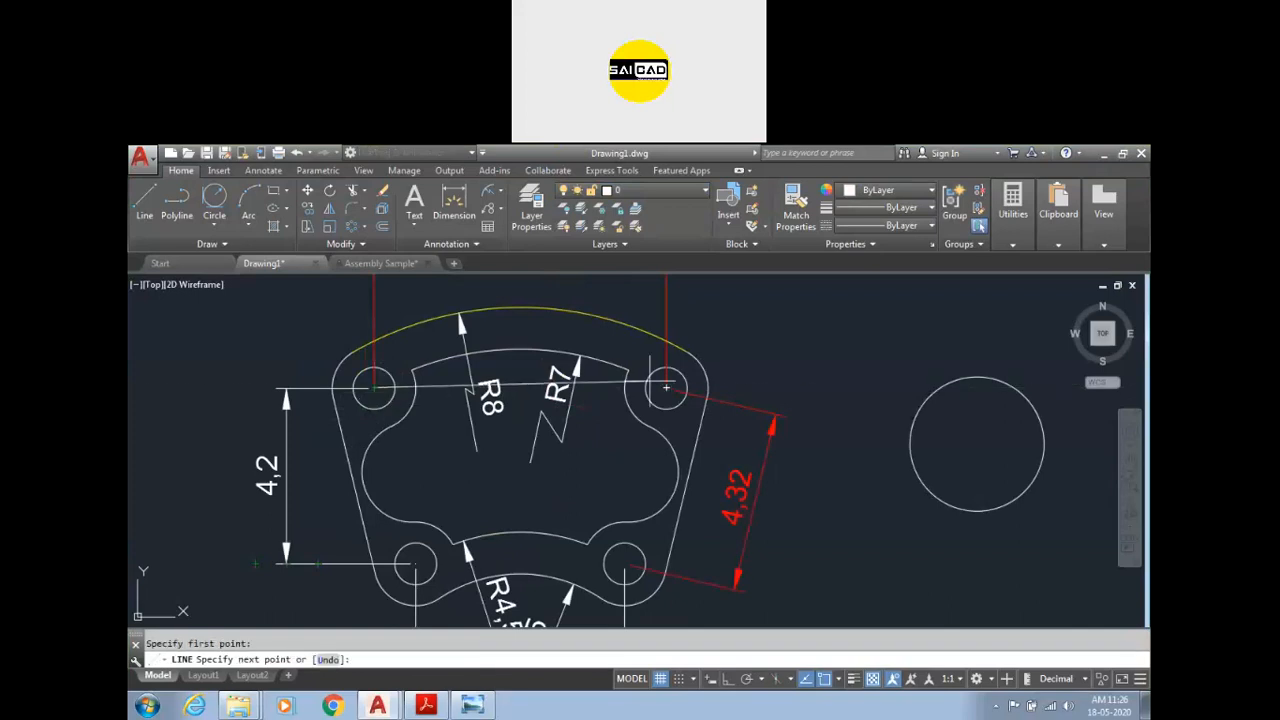
pyautogui.press('Escape')
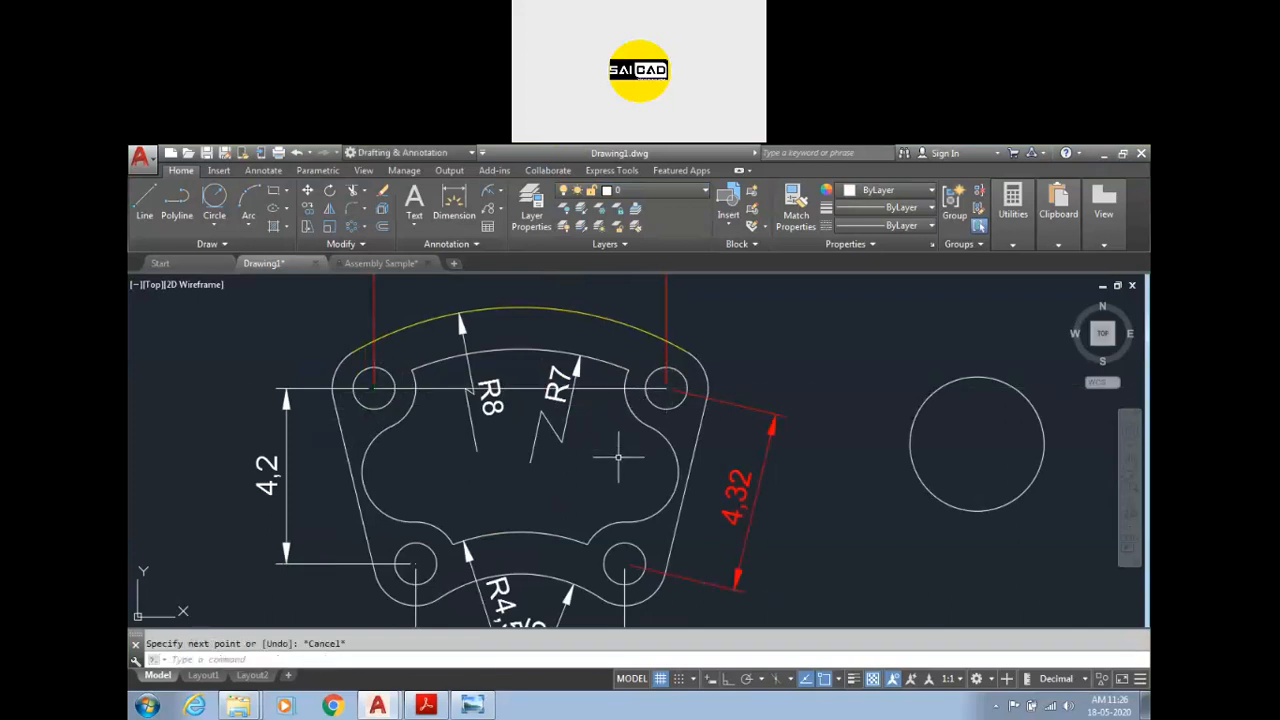
# Step: Draw a line between the two lower hole centers, and a vertical line joining the midpoints of both horizontal lines
pyautogui.write('l')
pyautogui.press('Return')
pyautogui.click(416, 563)
pyautogui.press('Return')
pyautogui.press('Return')
pyautogui.click(520, 563)
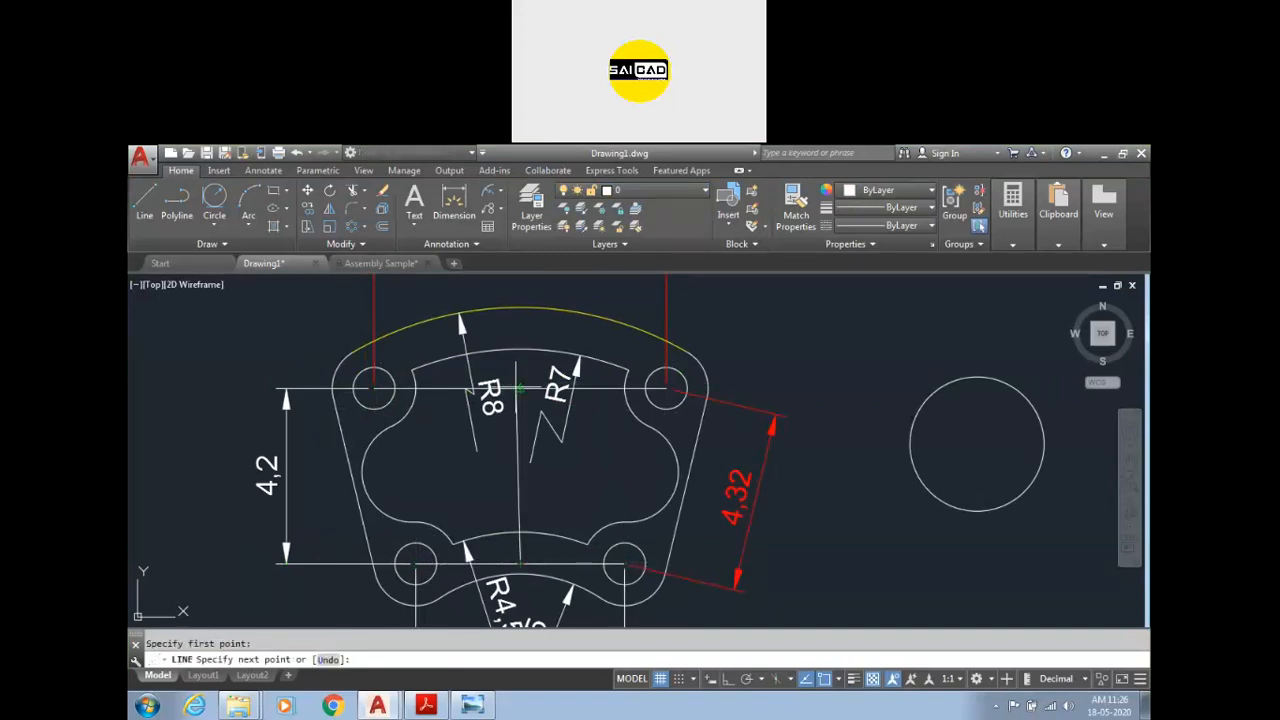
pyautogui.click(520, 365)
pyautogui.press('Escape')
pyautogui.click(520, 545)
pyautogui.click(505, 570)
pyautogui.press('Escape')
# Step: Move the vertical line through the middle of the plate to the References layer
pyautogui.click(546, 485)
pyautogui.click(503, 495)
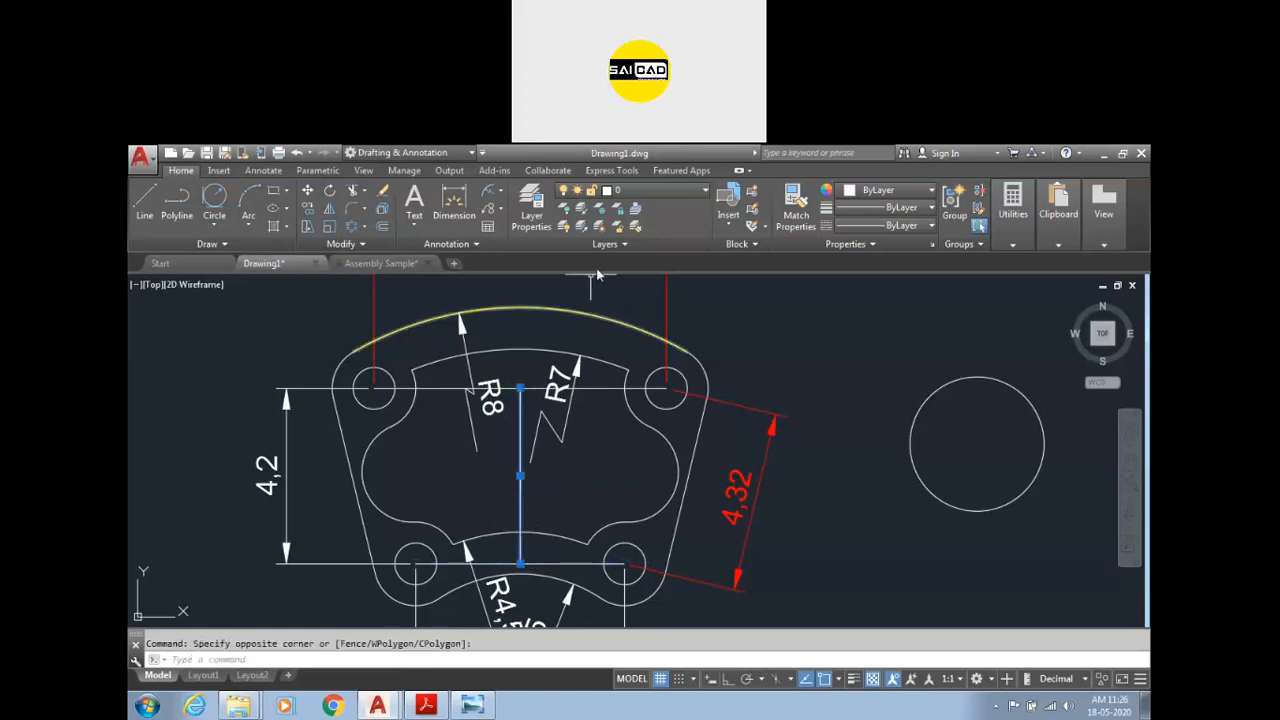
pyautogui.click(645, 190)
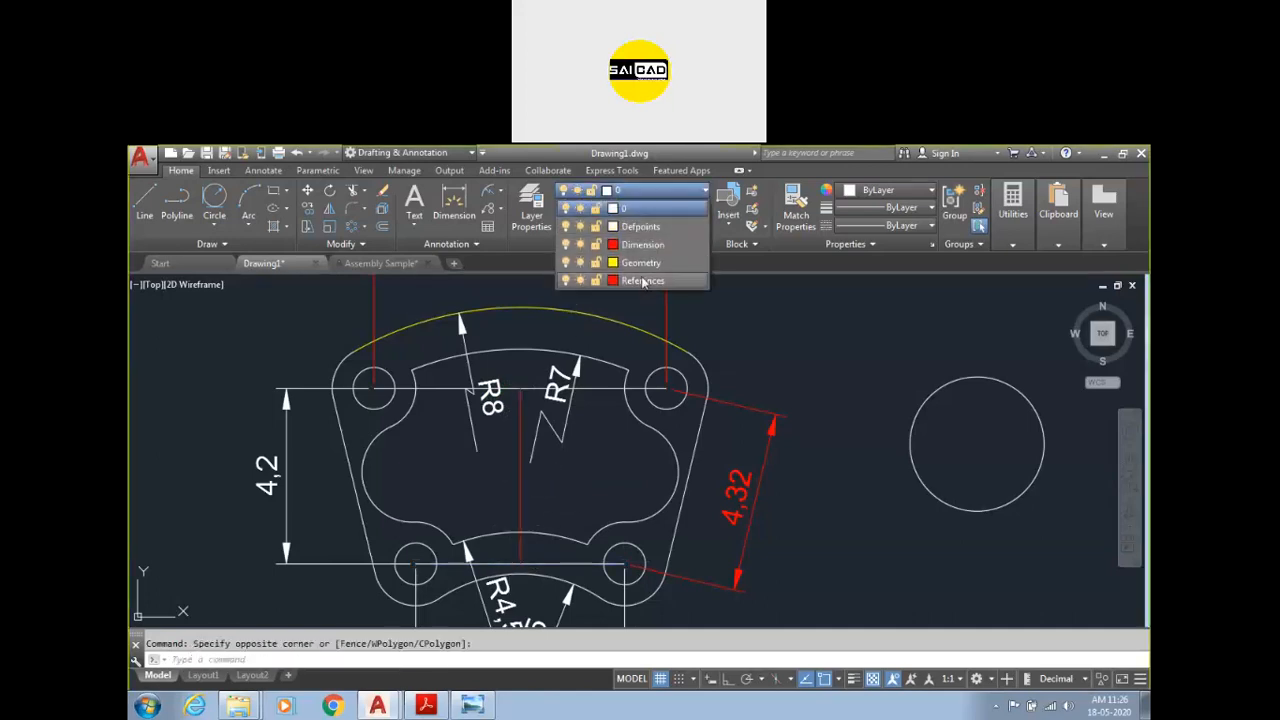
pyautogui.click(643, 281)
pyautogui.press('Escape')
# Step: Set the linetype scale of the plate's vertical reference line to 0.05
pyautogui.scroll(3, 513, 450)
pyautogui.click(530, 458)
pyautogui.click(515, 474)
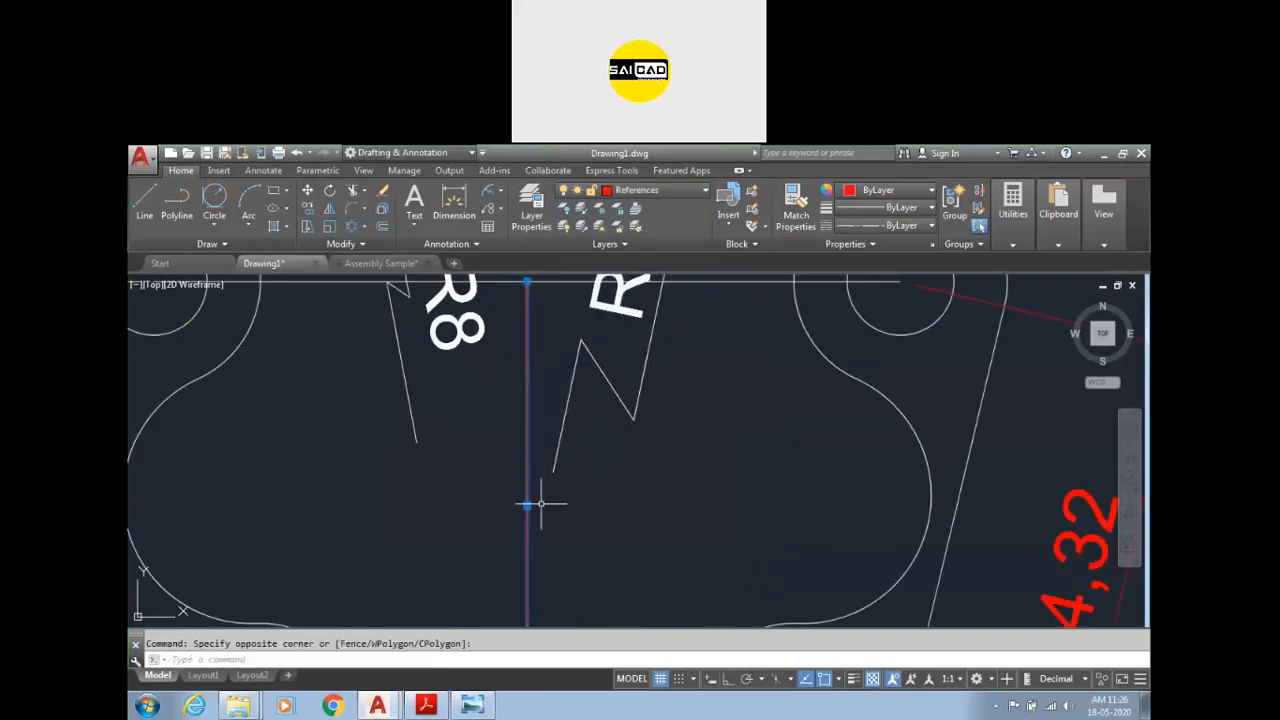
pyautogui.scroll(-4, 551, 475)
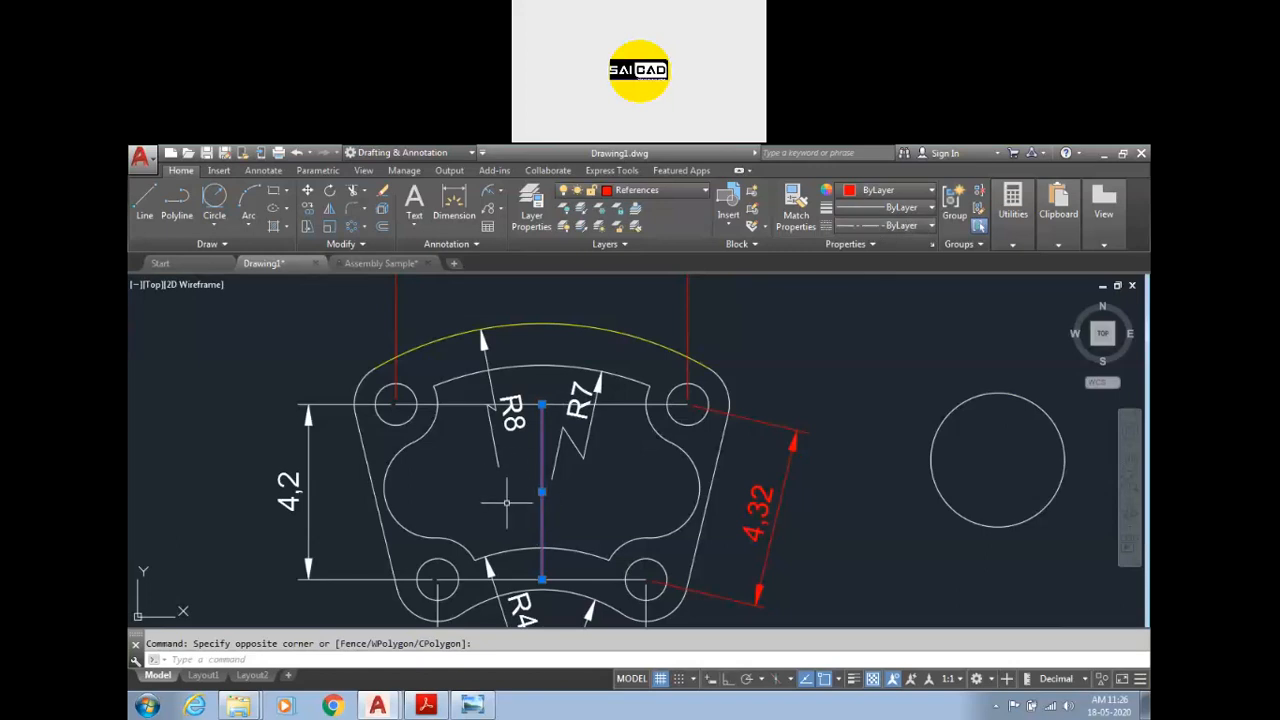
pyautogui.click(932, 245)
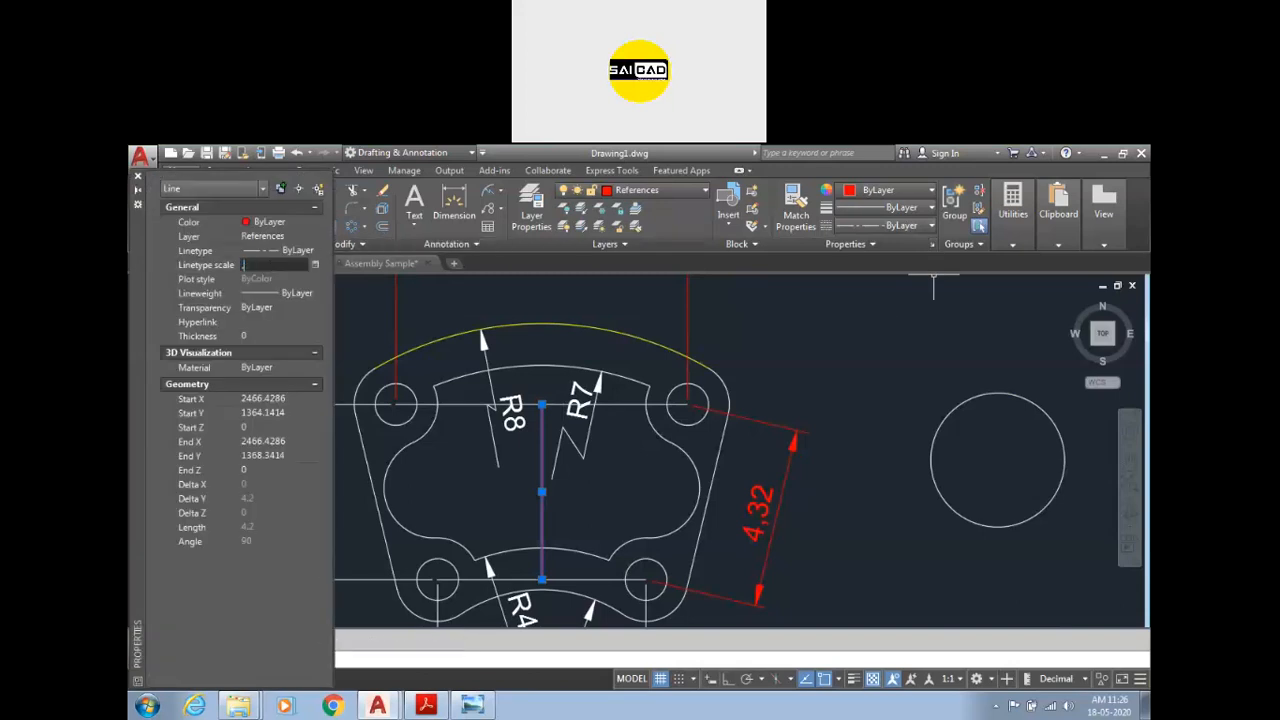
pyautogui.click(266, 264)
pyautogui.write('0.5')
pyautogui.press('Return')
pyautogui.click(266, 264)
pyautogui.press('Return')
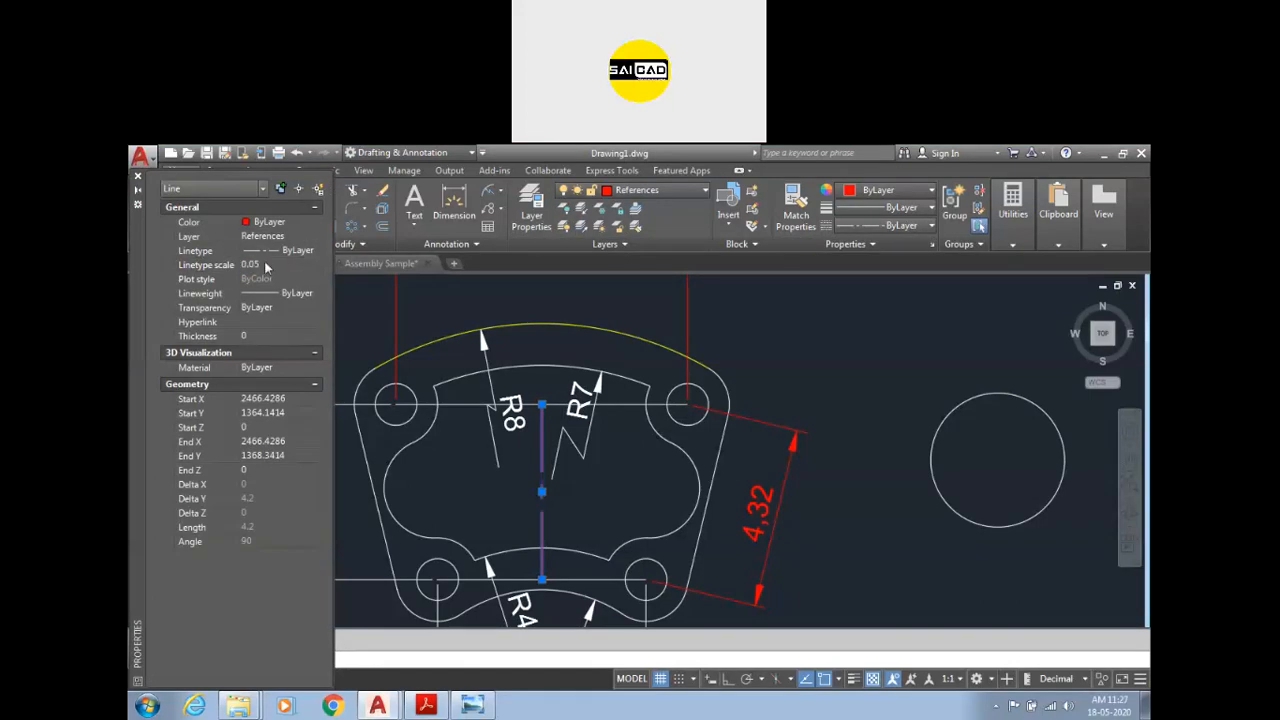
# Step: Confirm the vertical reference line's linetype scale, close its properties and deselect the line
pyautogui.click(266, 264)
pyautogui.press('Return')
pyautogui.click(138, 176)
pyautogui.press('Escape')
# Step: Match the properties of the plate's upper 7 dimension onto the remaining white dimensions at the plate's left side and bottom
pyautogui.scroll(-2, 563, 493)
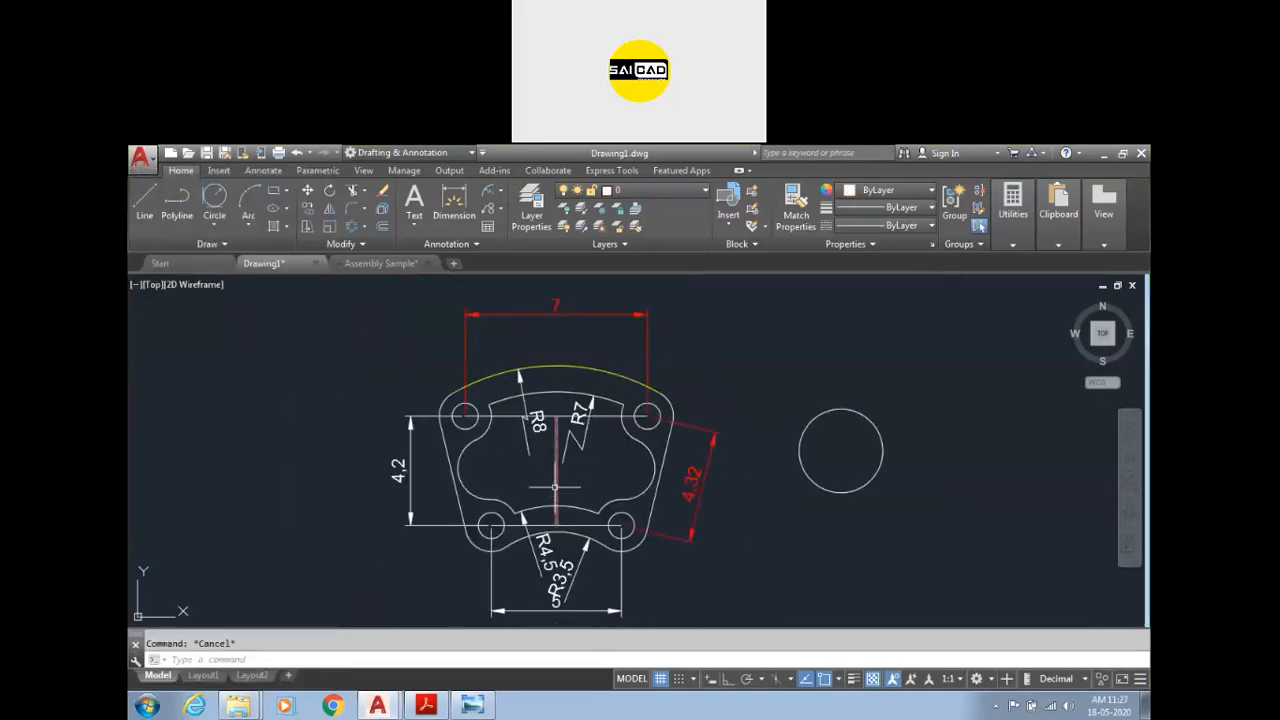
pyautogui.scroll(-1, 668, 476)
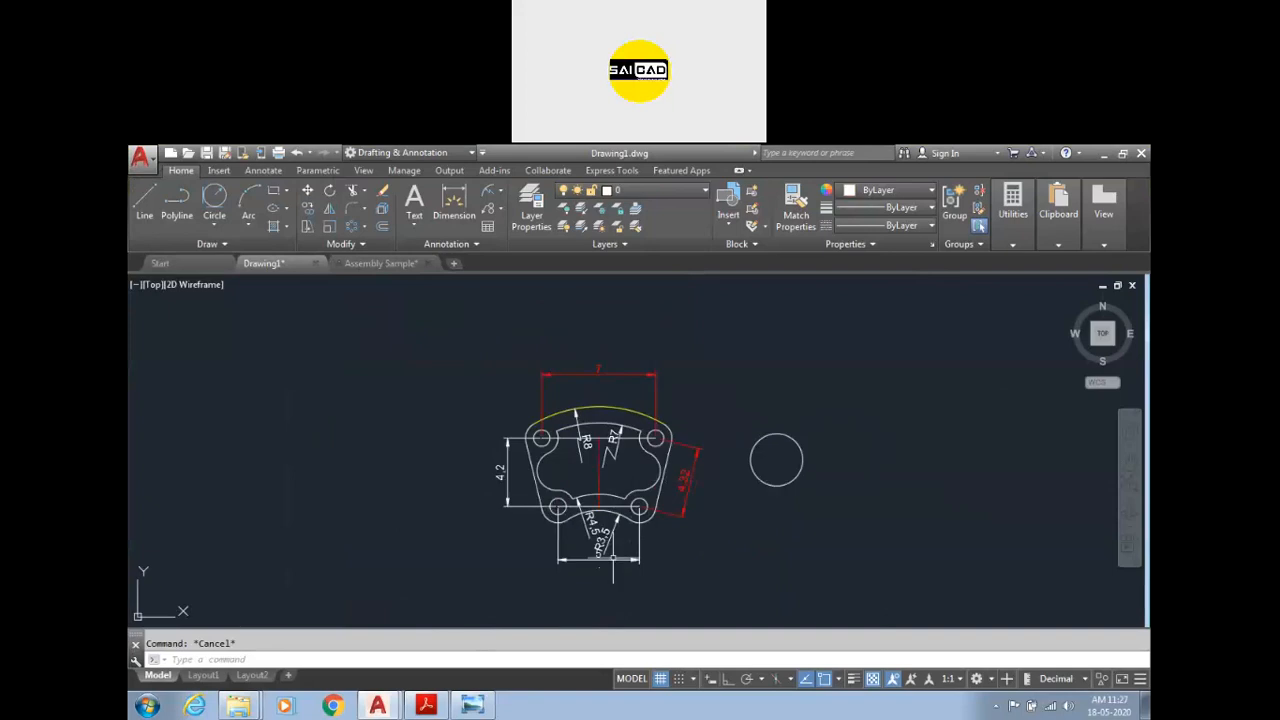
pyautogui.click(798, 205)
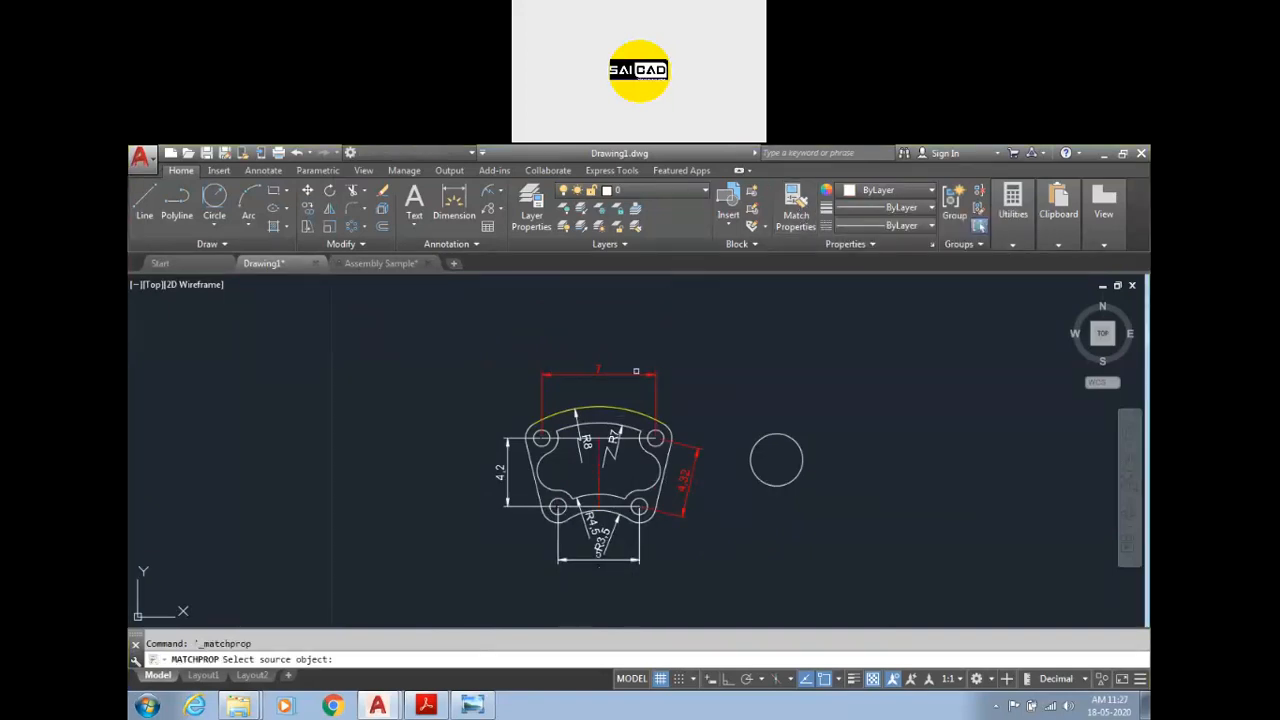
pyautogui.click(636, 371)
pyautogui.click(612, 559)
pyautogui.click(522, 513)
pyautogui.press('Escape')
# Step: Move the R8 and R7 radius dimensions to the Dimension layer
pyautogui.scroll(2, 622, 480)
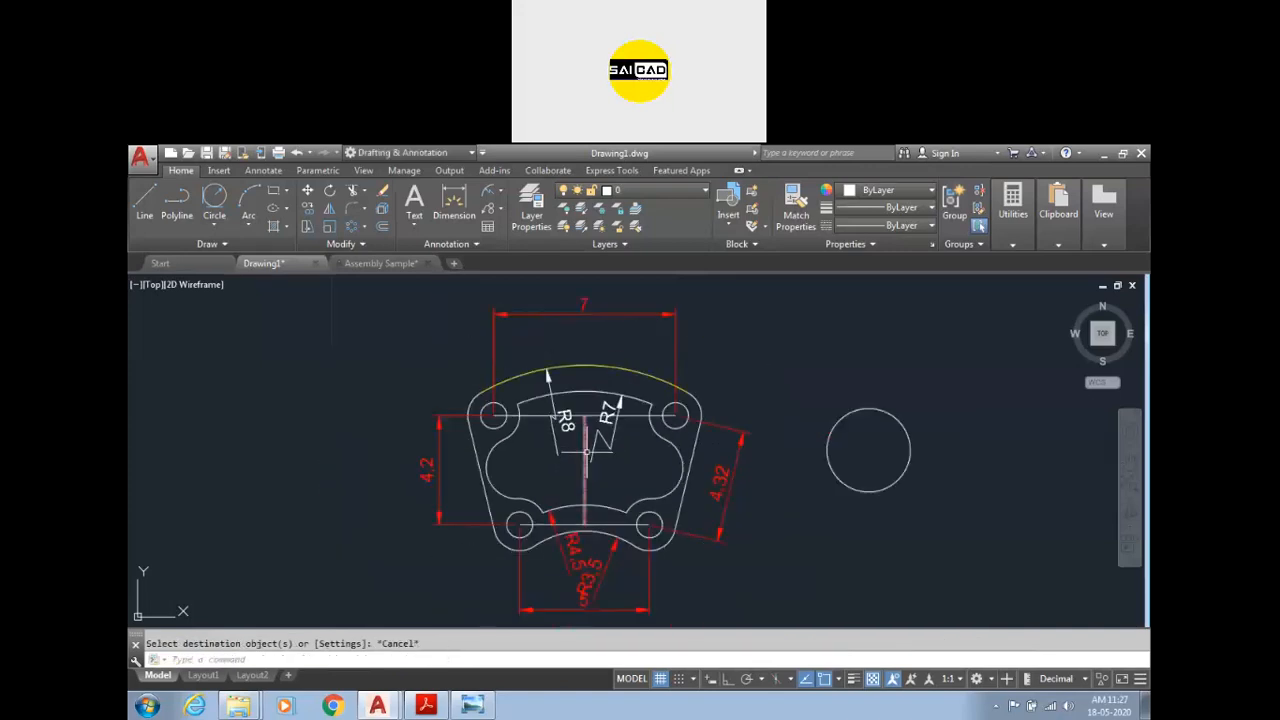
pyautogui.click(701, 604)
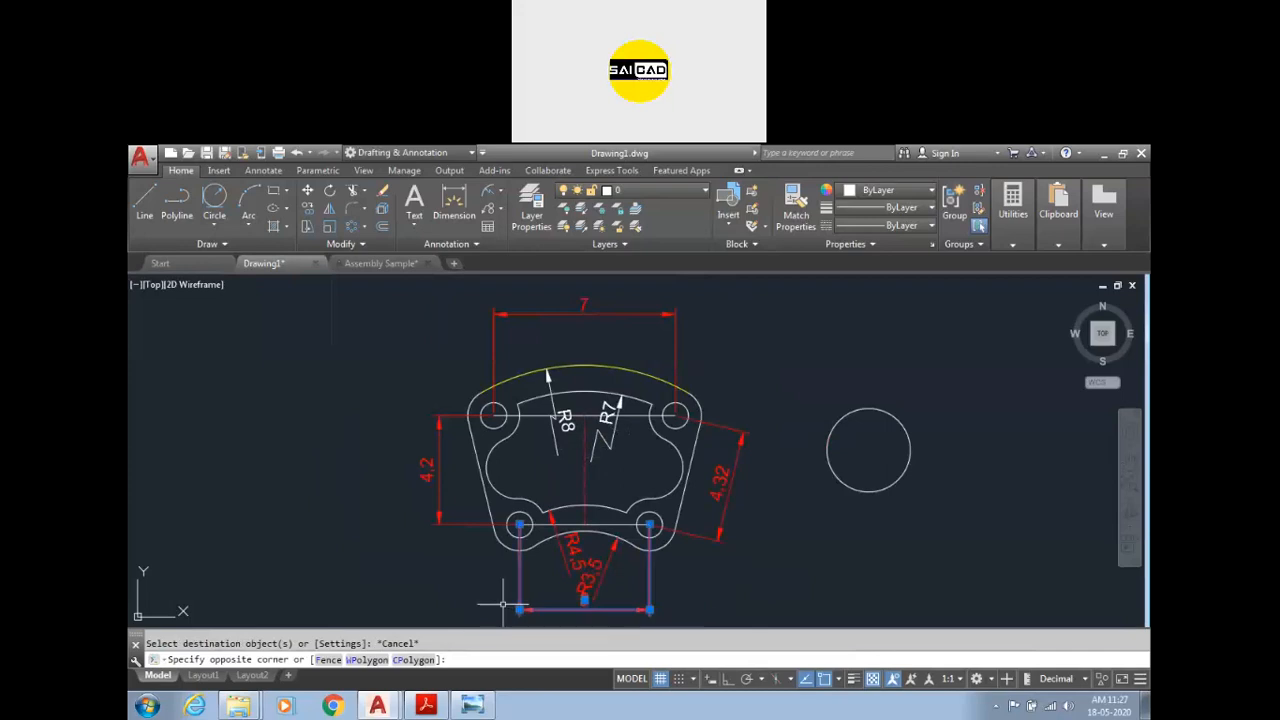
pyautogui.press('Escape')
pyautogui.click(553, 418)
pyautogui.click(605, 425)
pyautogui.click(645, 190)
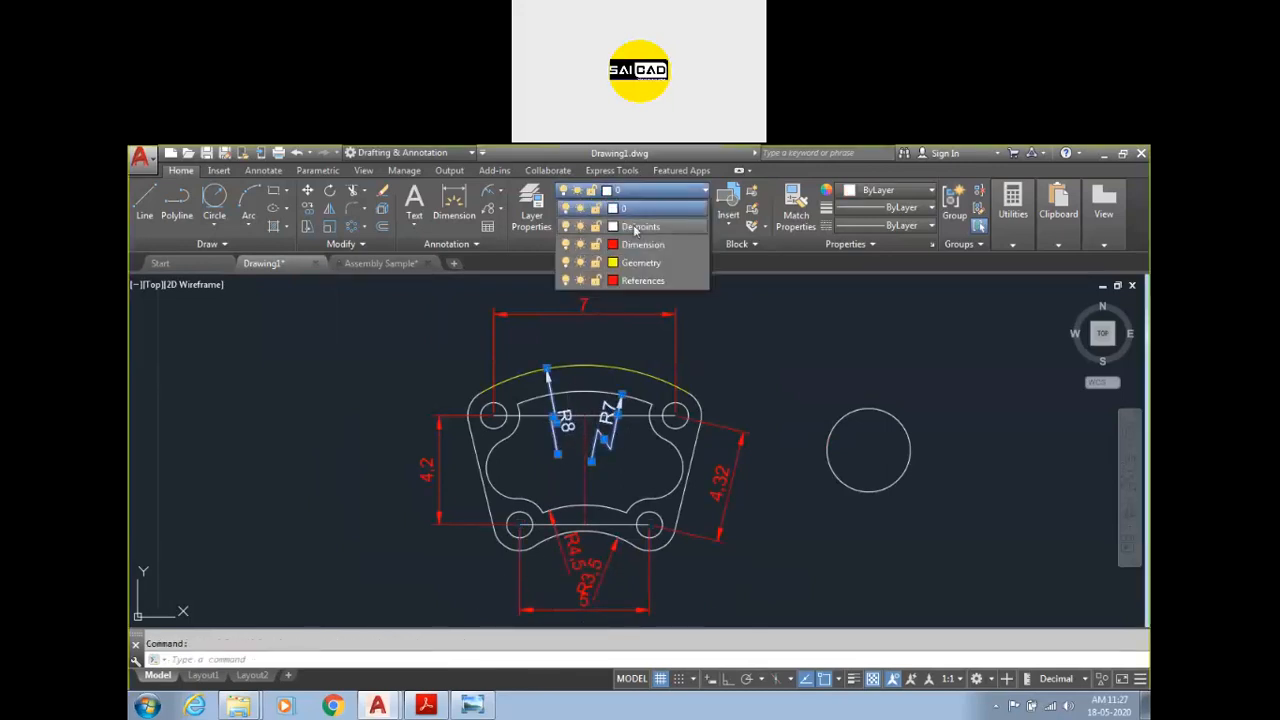
pyautogui.click(635, 228)
pyautogui.press('Escape')
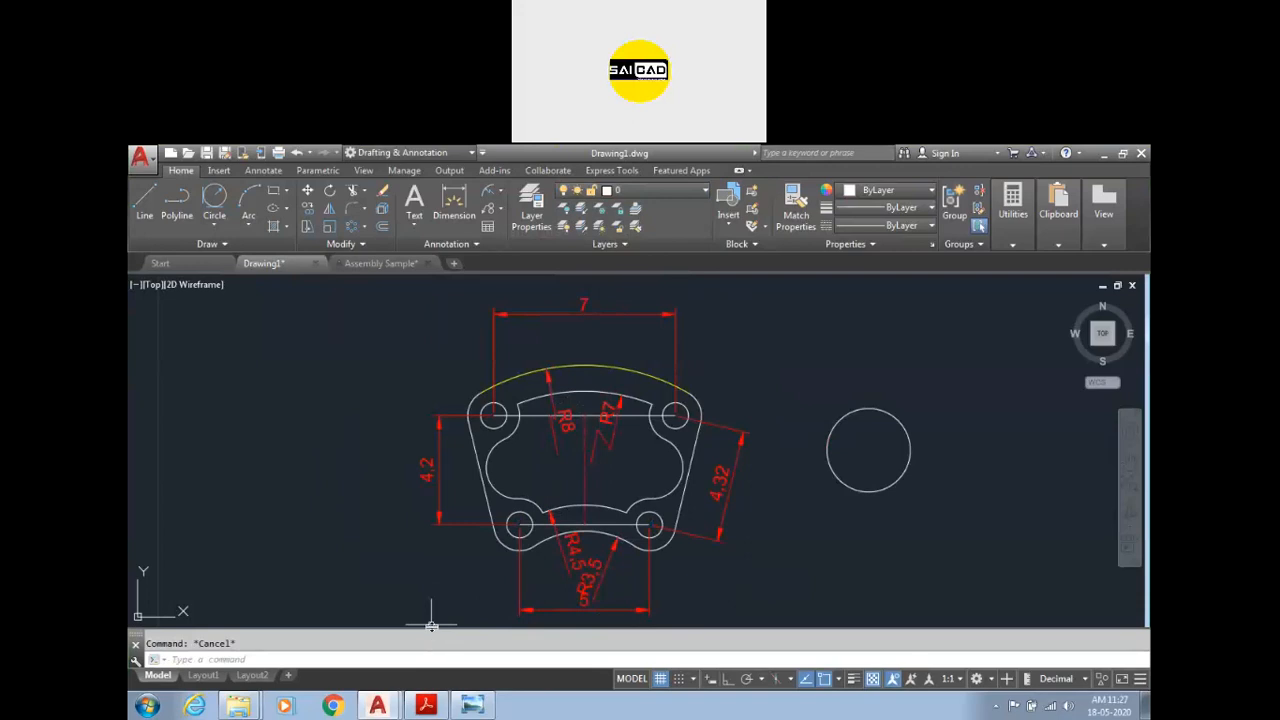
# Step: Turn off the Dimension layer
pyautogui.scroll(-2, 560, 385)
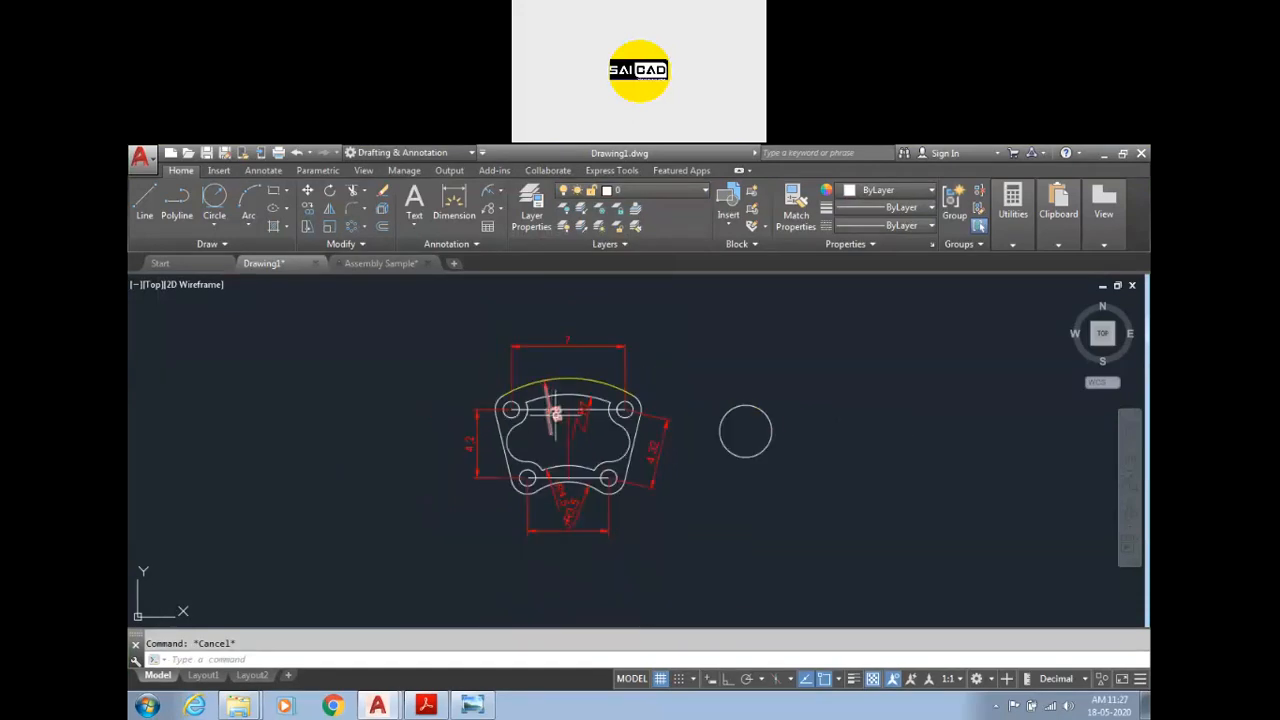
pyautogui.click(657, 191)
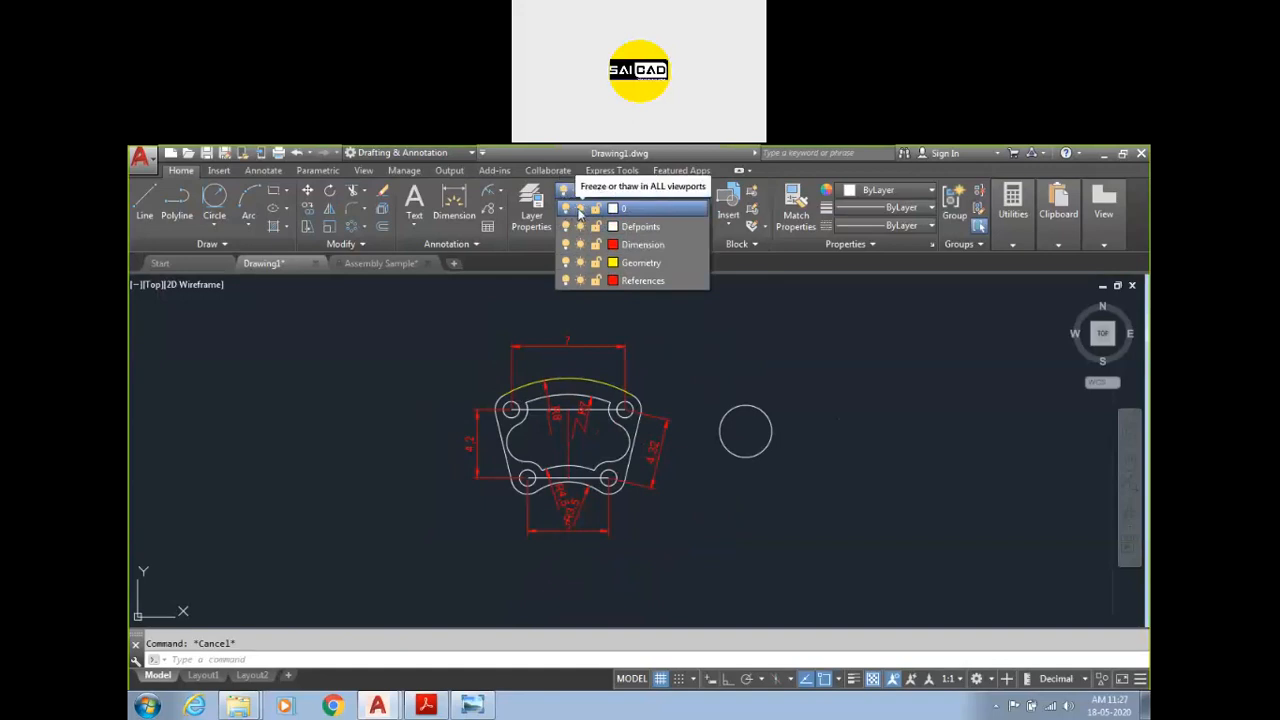
pyautogui.click(625, 423)
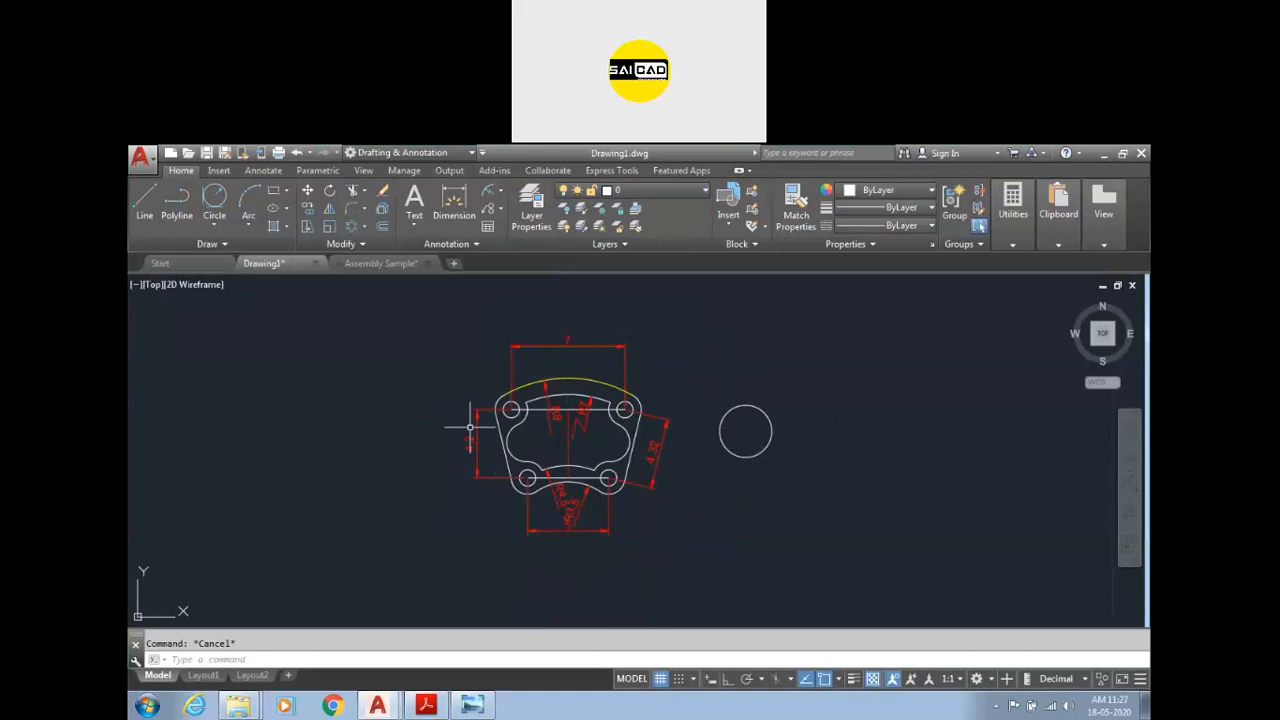
pyautogui.click(655, 190)
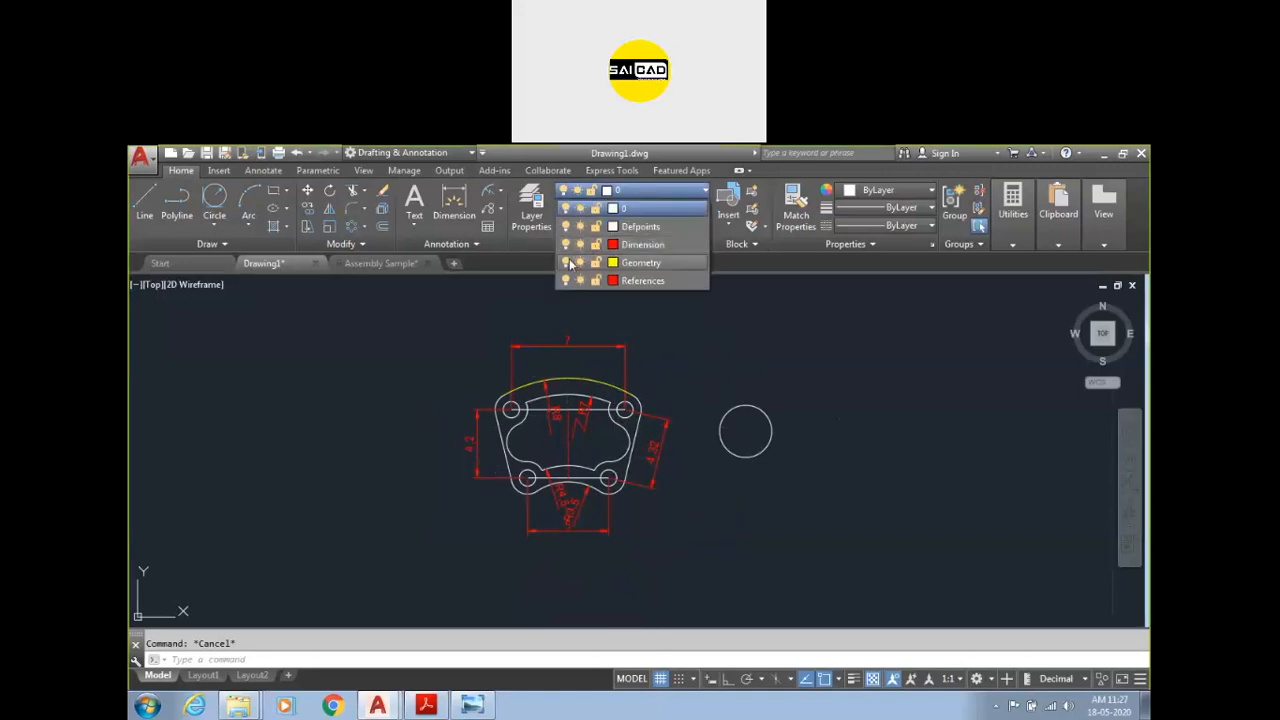
pyautogui.click(565, 244)
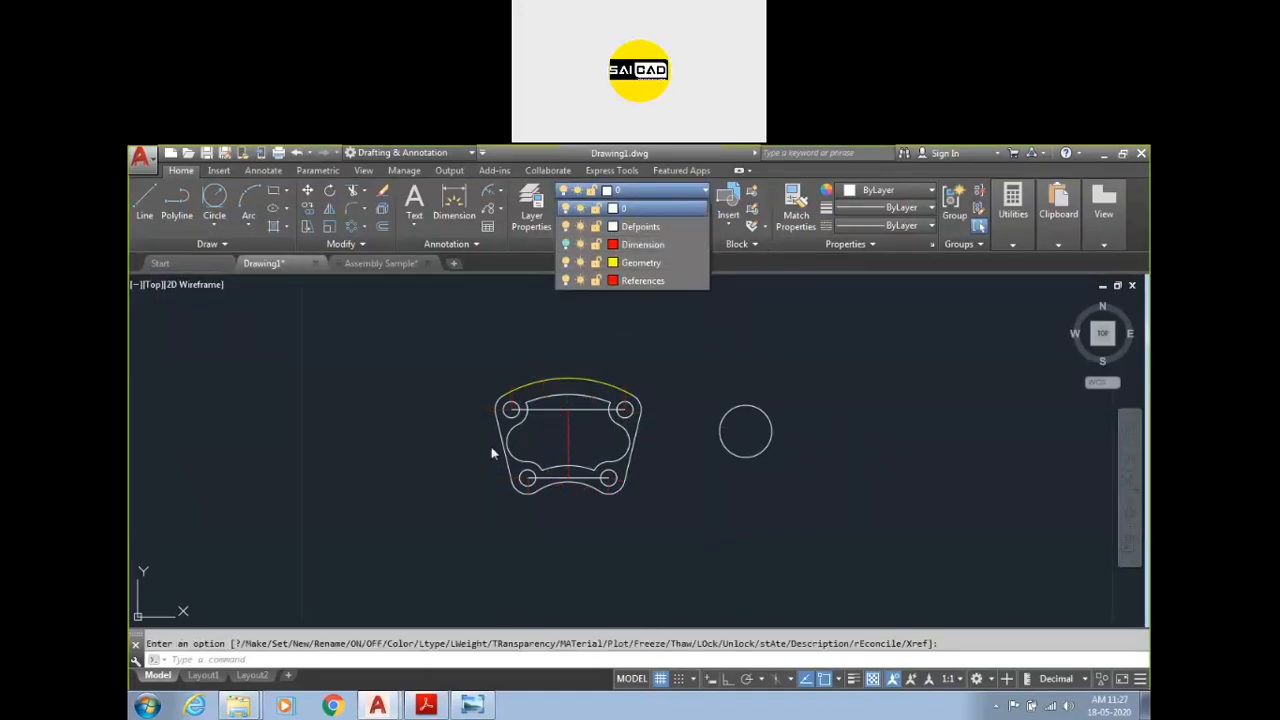
# Step: Move the horizontal lines between the plate's upper and lower hole centers to the References layer
pyautogui.scroll(2, 470, 470)
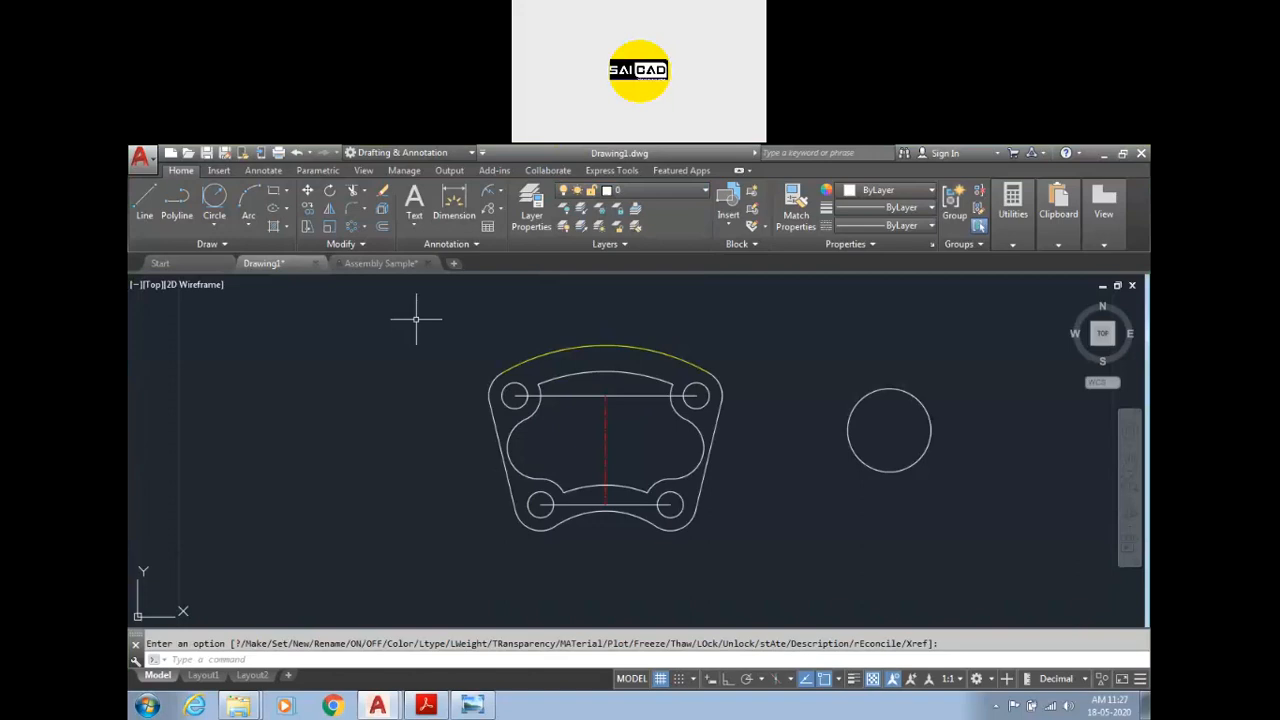
pyautogui.scroll(1, 710, 517)
pyautogui.scroll(-1, 614, 430)
pyautogui.click(617, 392)
pyautogui.click(578, 440)
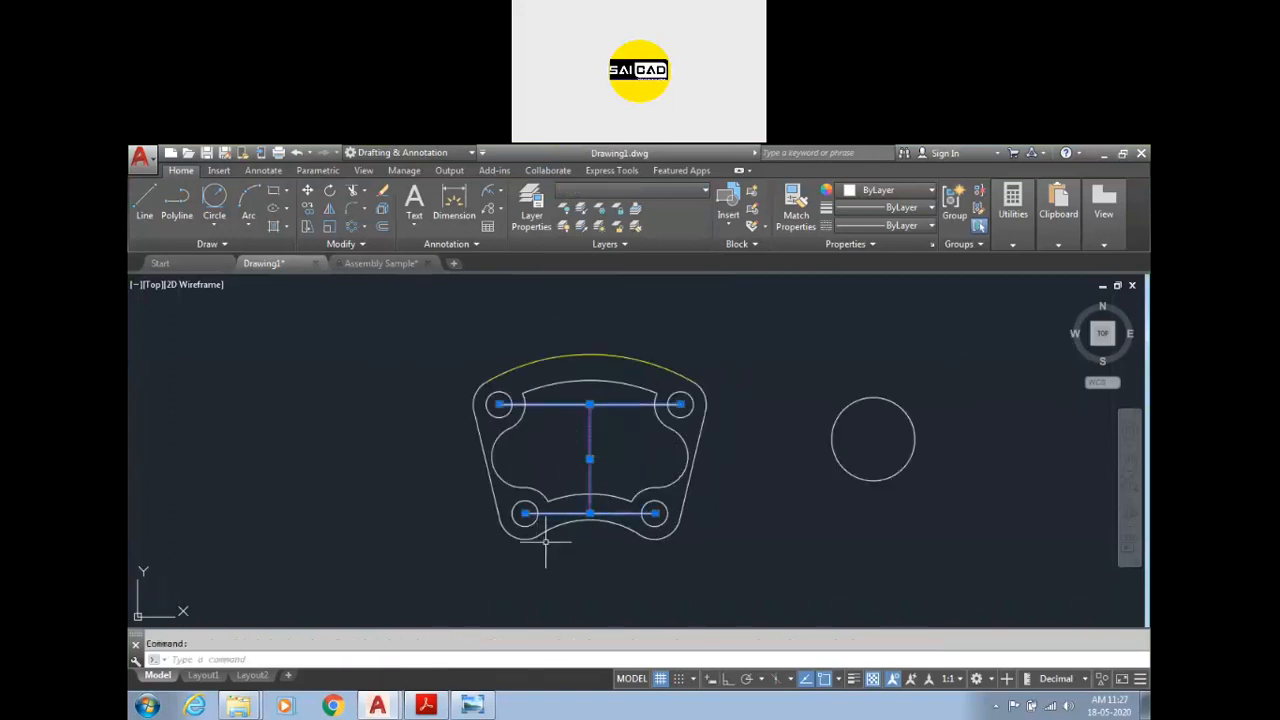
pyautogui.click(630, 190)
pyautogui.click(634, 281)
pyautogui.press('Escape')
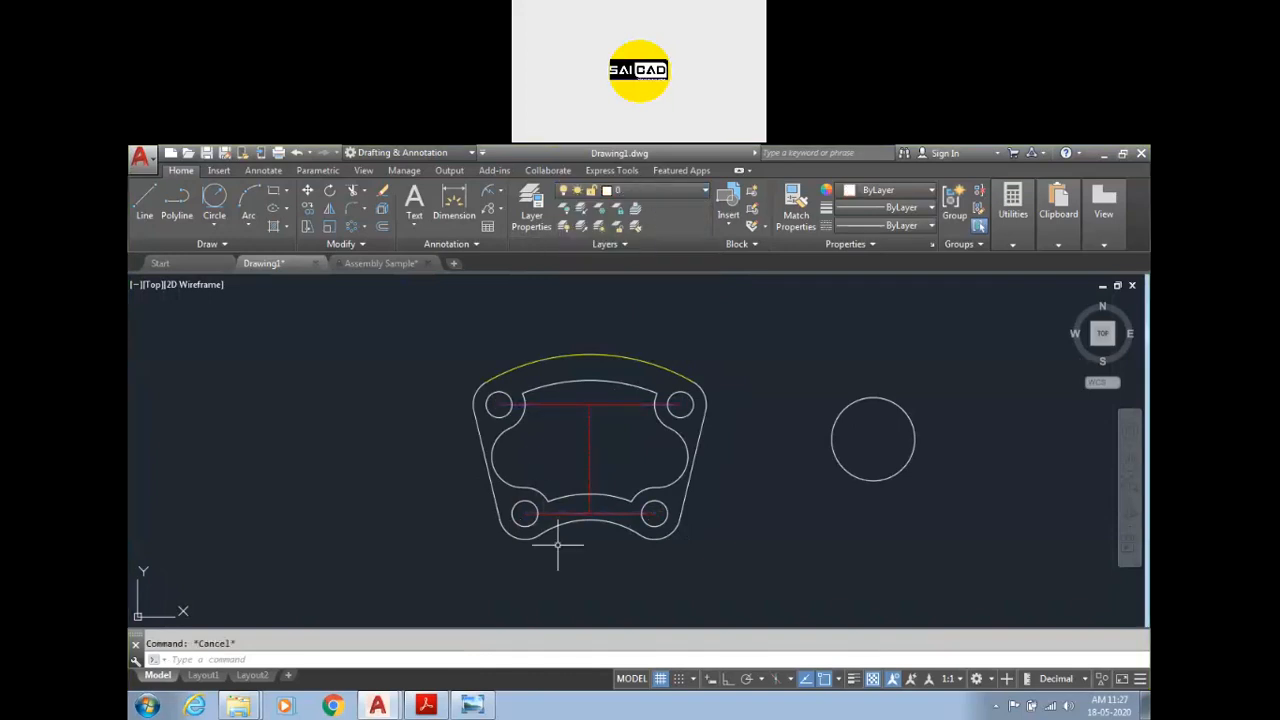
# Step: Match the vertical reference line's properties onto the two horizontal reference lines
pyautogui.click(625, 435)
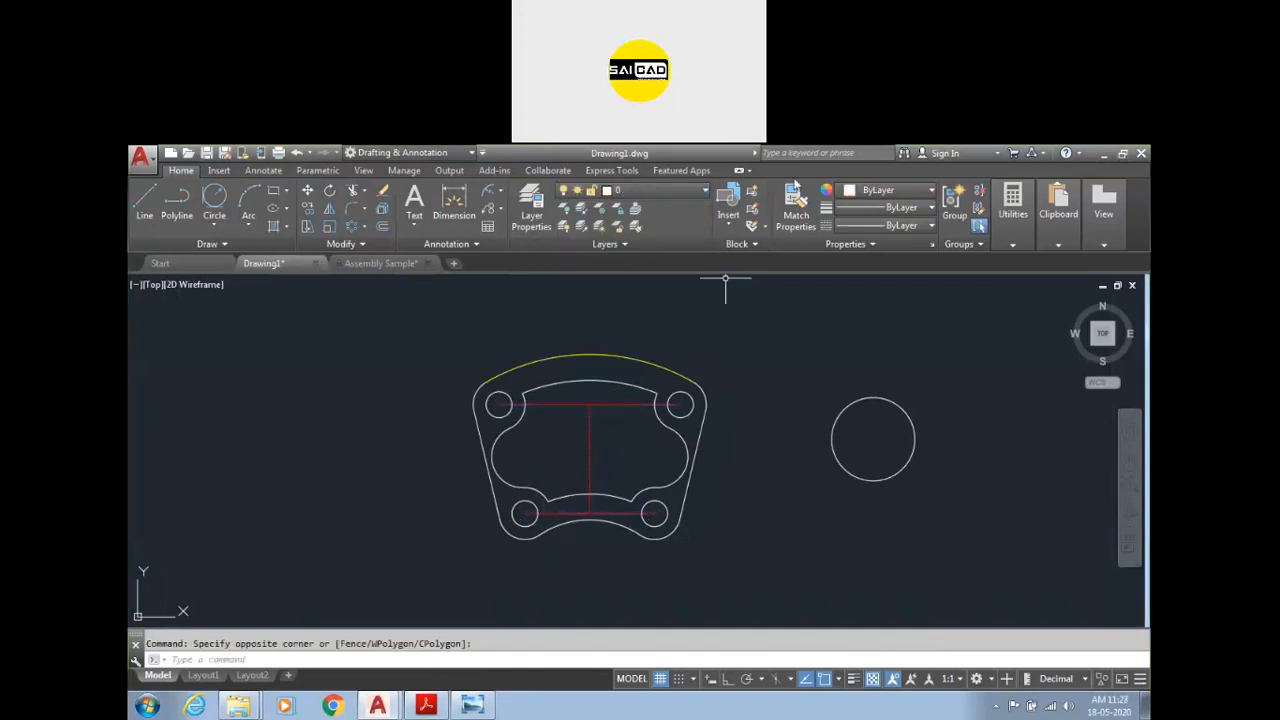
pyautogui.click(594, 438)
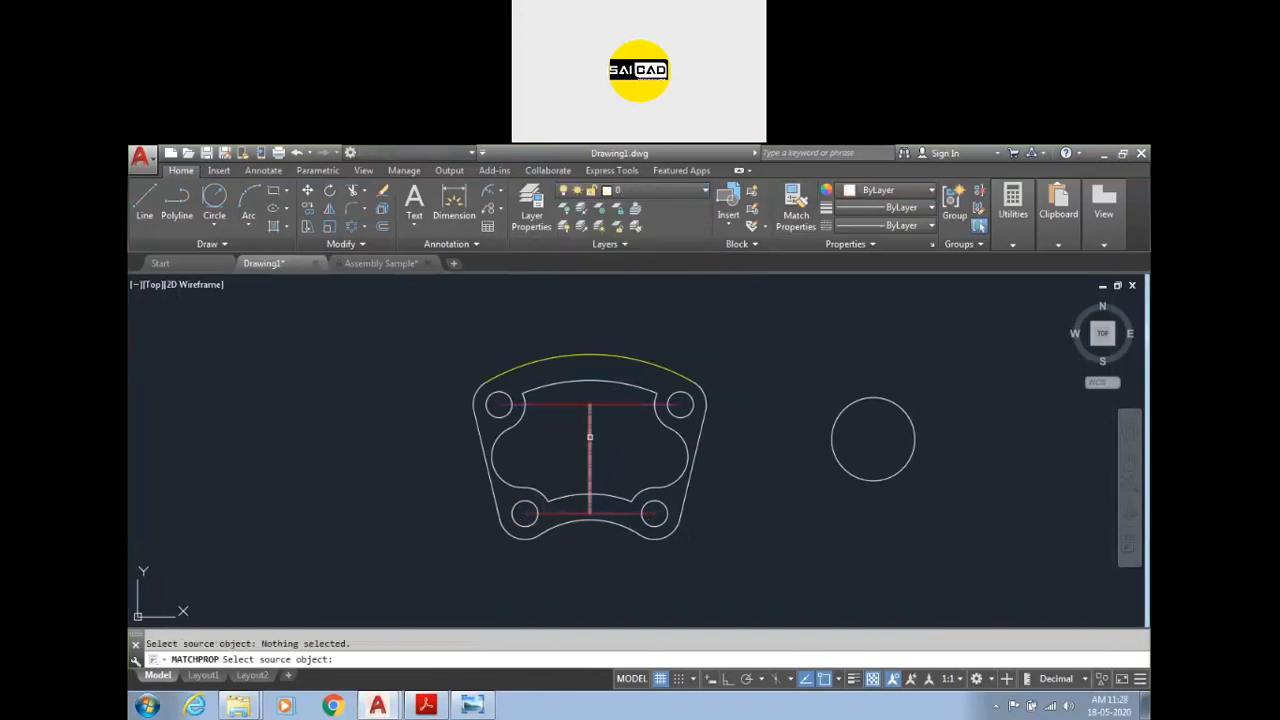
pyautogui.click(590, 437)
pyautogui.click(609, 403)
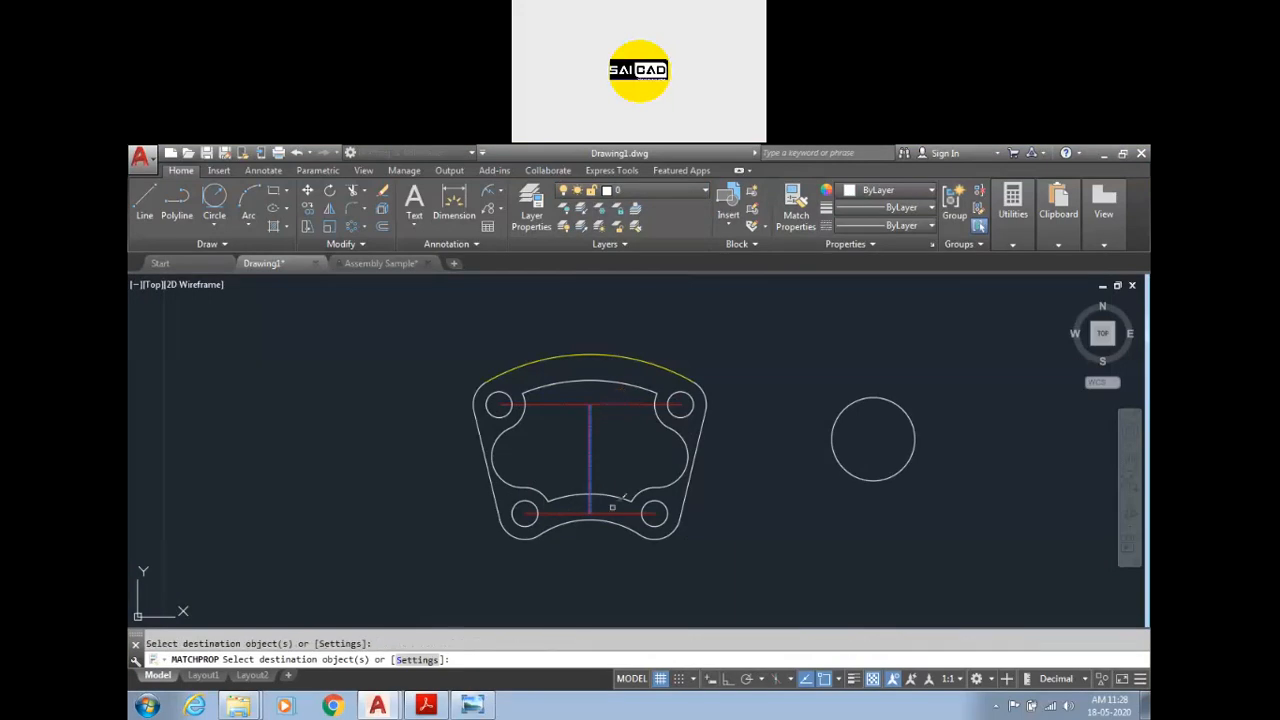
pyautogui.scroll(2, 609, 512)
pyautogui.scroll(2, 504, 532)
pyautogui.scroll(-2, 595, 543)
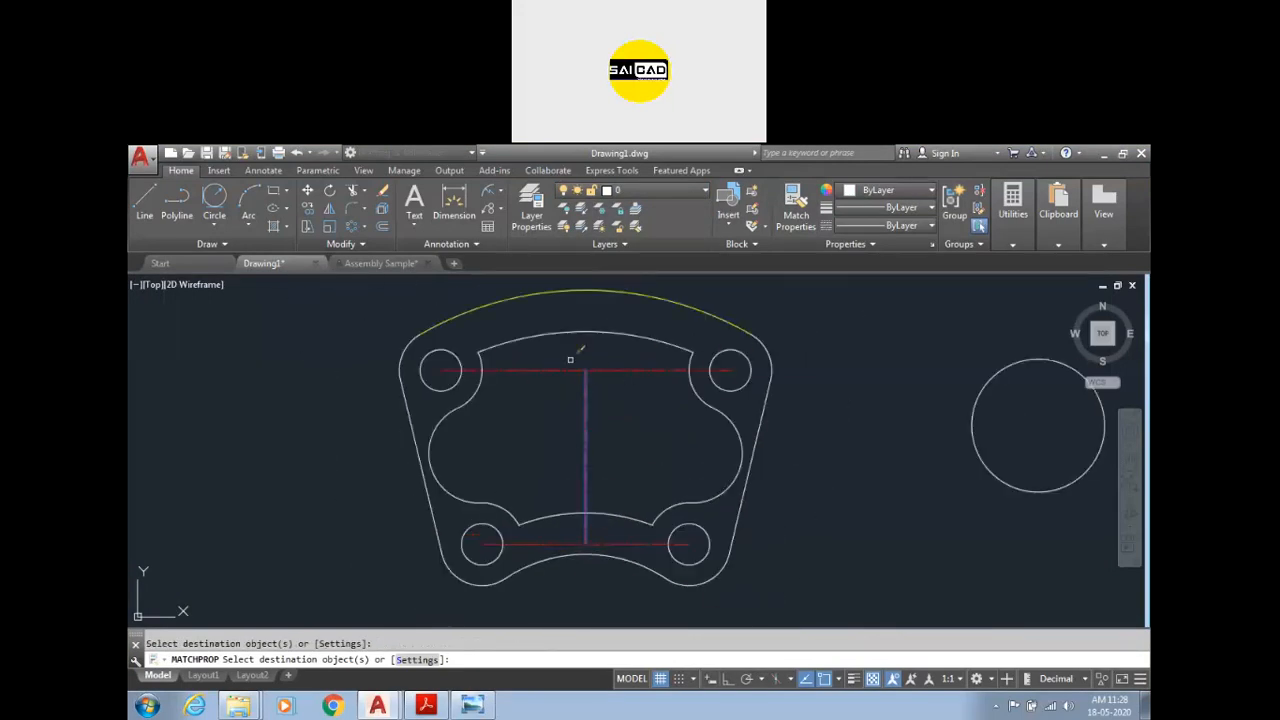
pyautogui.press('Escape')
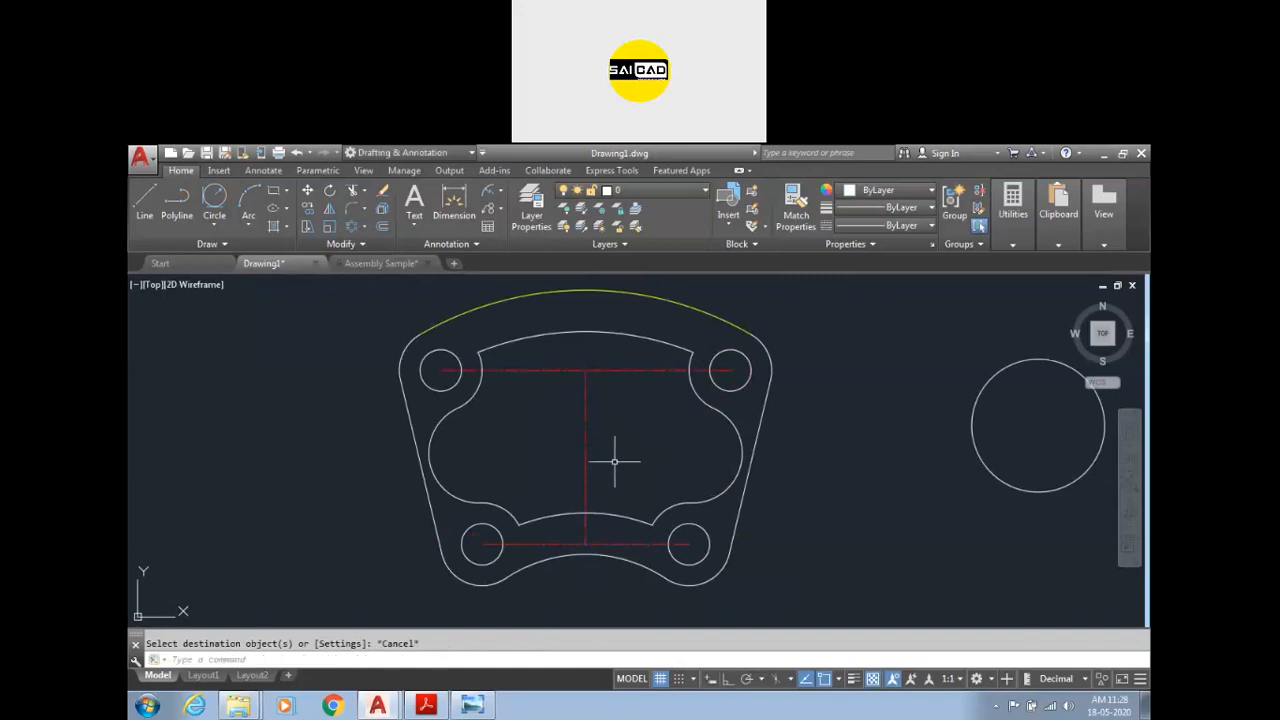
# Step: Turn off the References layer
pyautogui.click(640, 190)
pyautogui.click(566, 280)
pyautogui.click(651, 457)
# Step: Select the plate's entire outline, inner cutout and holes and move them to the Geometry layer
pyautogui.scroll(-3, 633, 450)
pyautogui.click(514, 375)
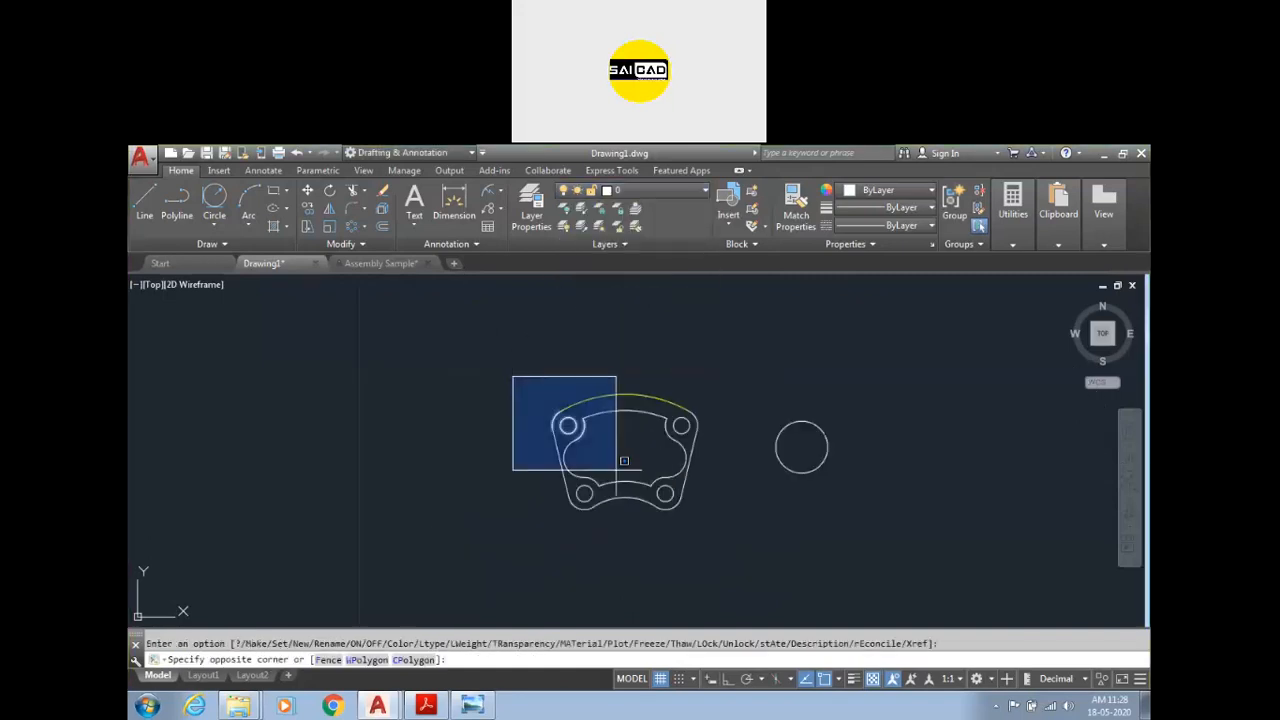
pyautogui.click(709, 531)
pyautogui.scroll(2, 718, 478)
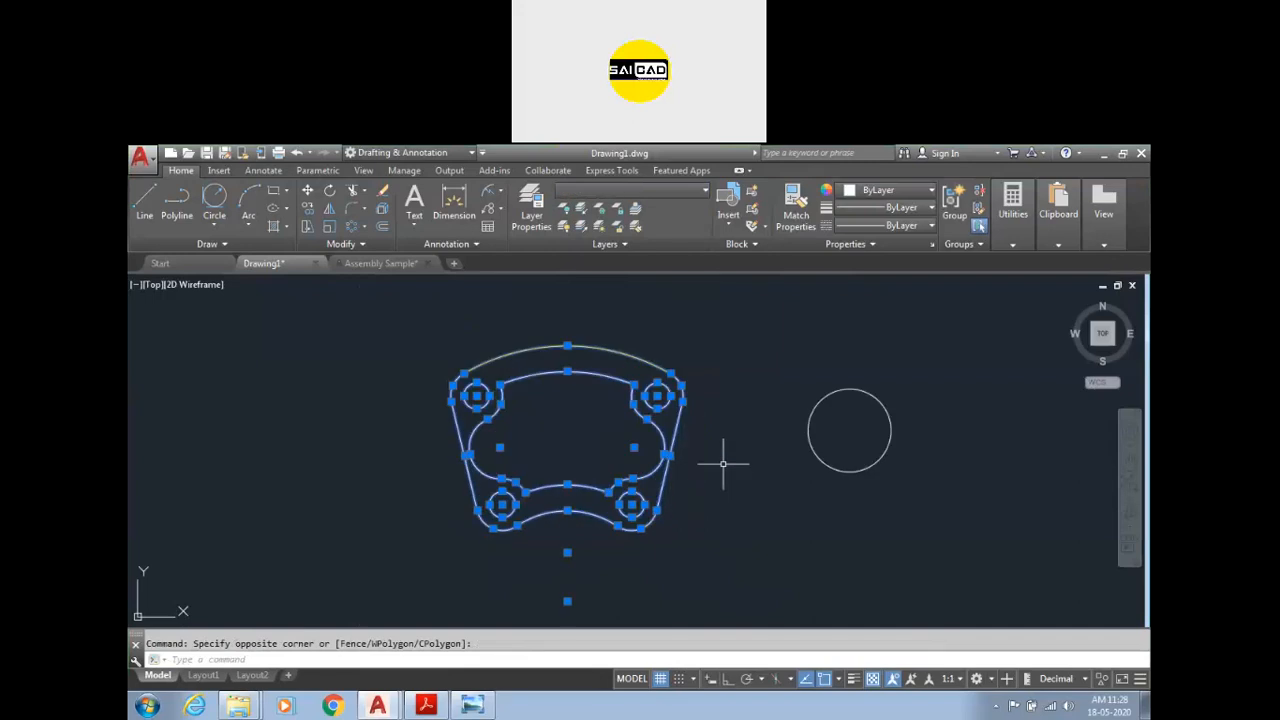
pyautogui.click(630, 190)
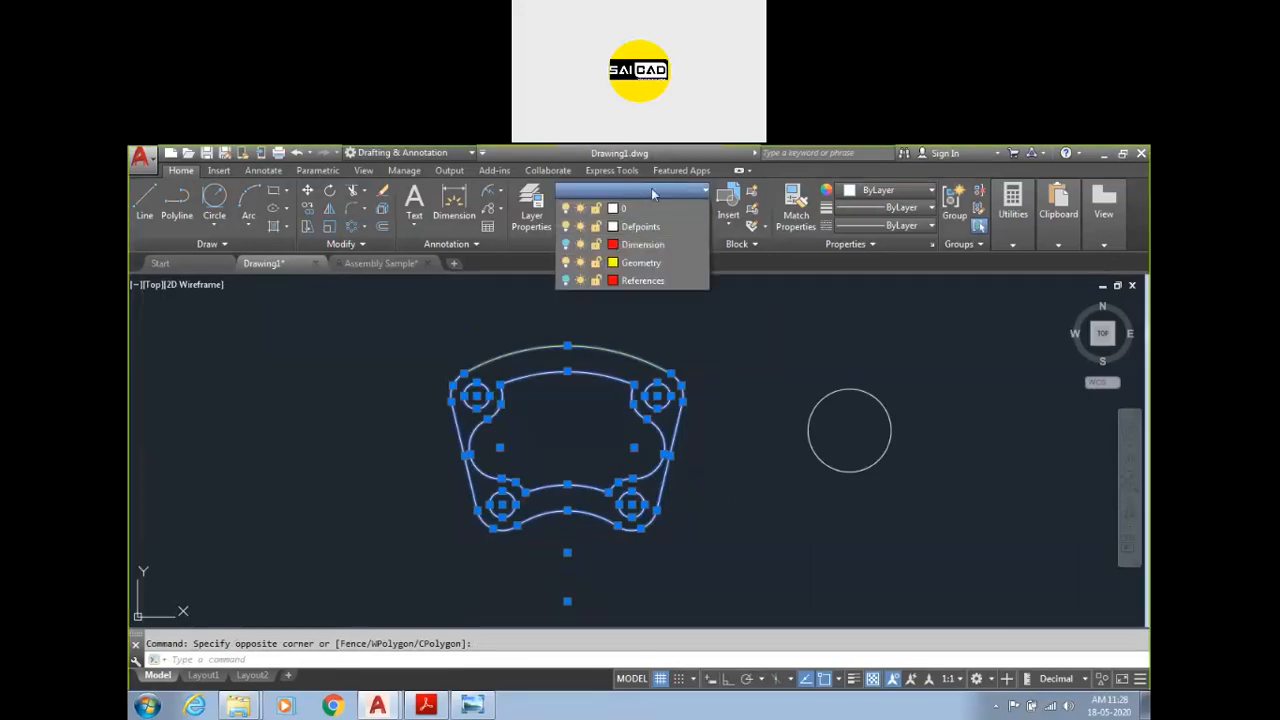
pyautogui.click(636, 258)
pyautogui.press('Escape')
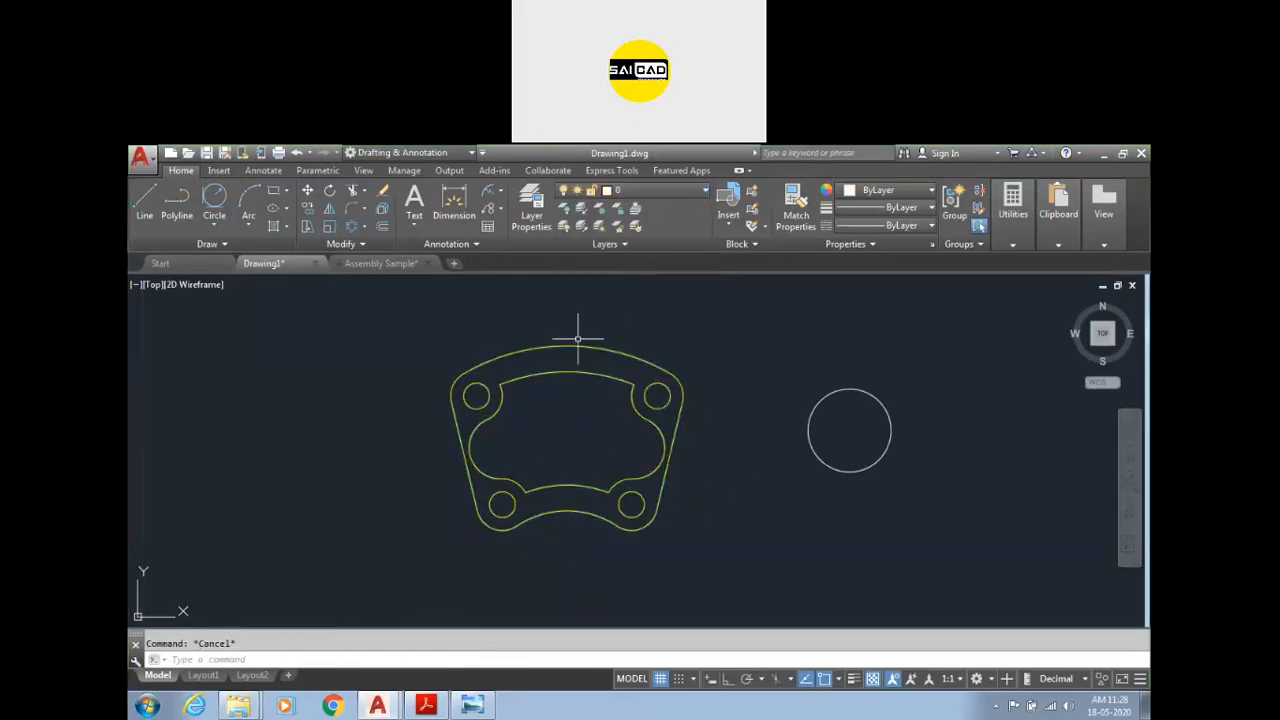
# Step: Turn the Dimension and References layers back on
pyautogui.click(674, 188)
pyautogui.click(566, 245)
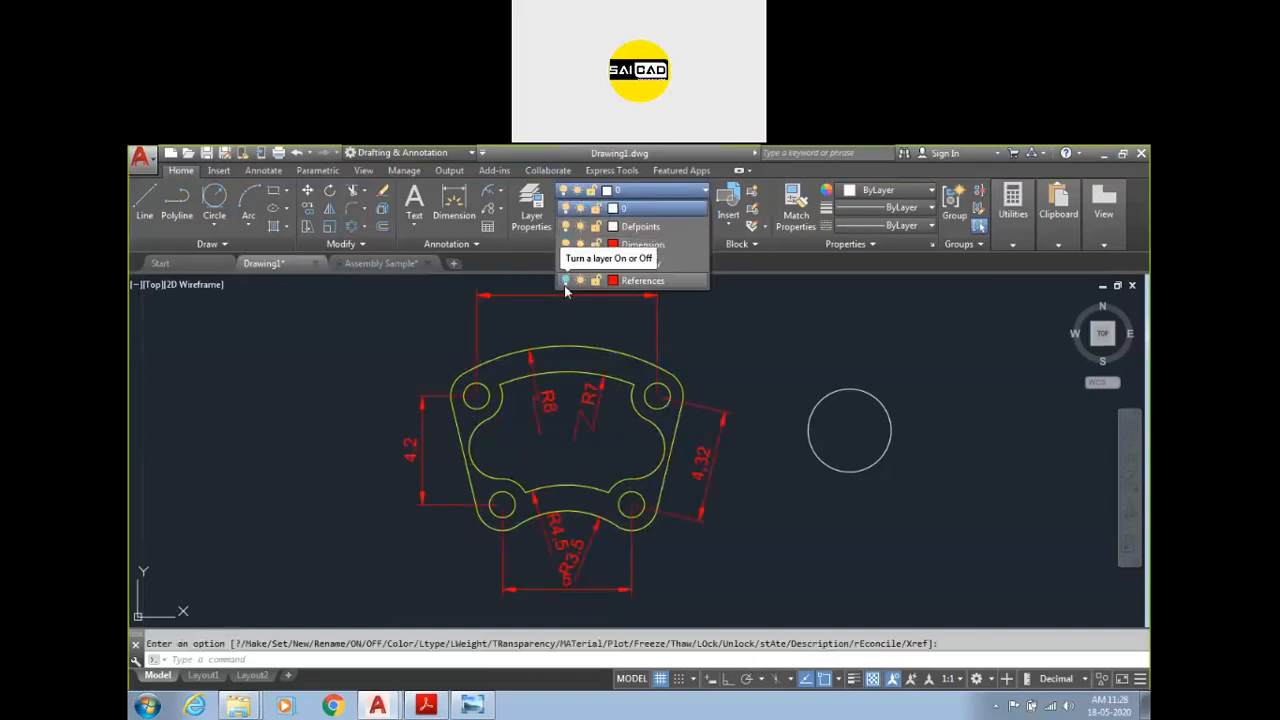
pyautogui.scroll(-2, 545, 460)
pyautogui.scroll(2, 614, 445)
pyautogui.scroll(-2, 550, 455)
pyautogui.scroll(2, 586, 457)
pyautogui.scroll(-2, 534, 443)
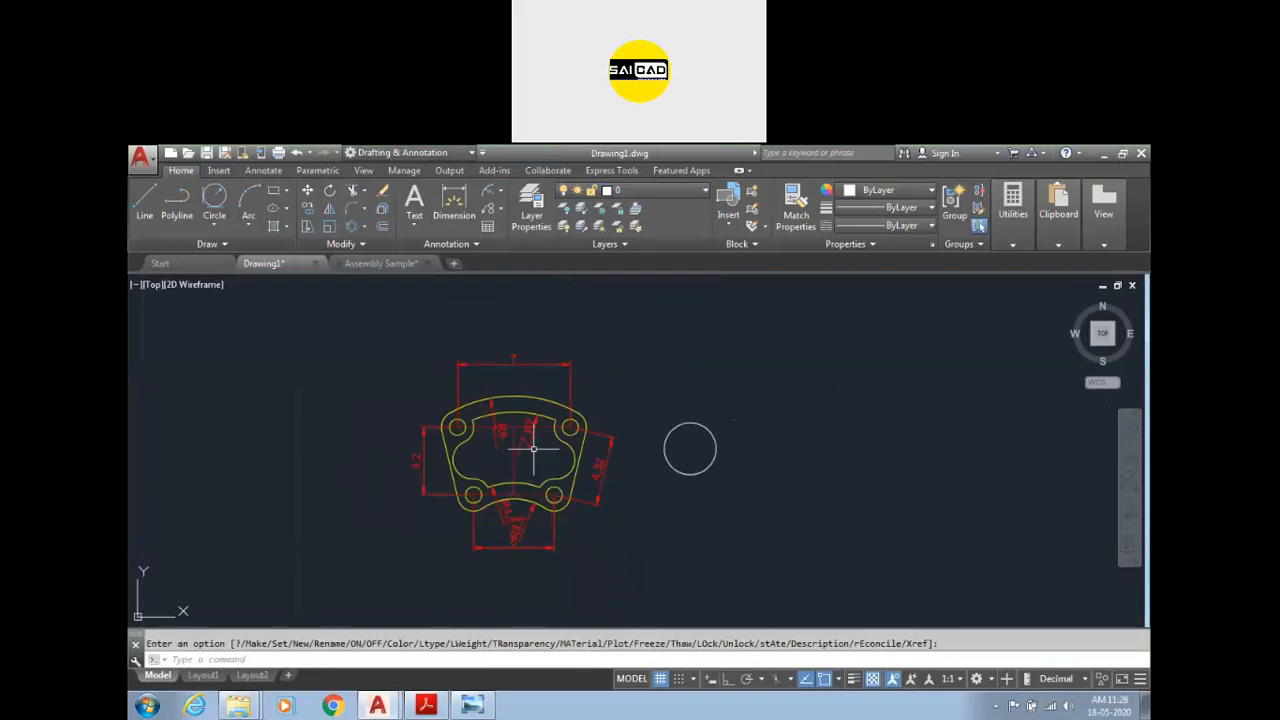
# Step: Erase the separate circle to the right of the plate
pyautogui.click(736, 387)
pyautogui.click(660, 490)
pyautogui.press('Delete')
pyautogui.scroll(4, 573, 440)
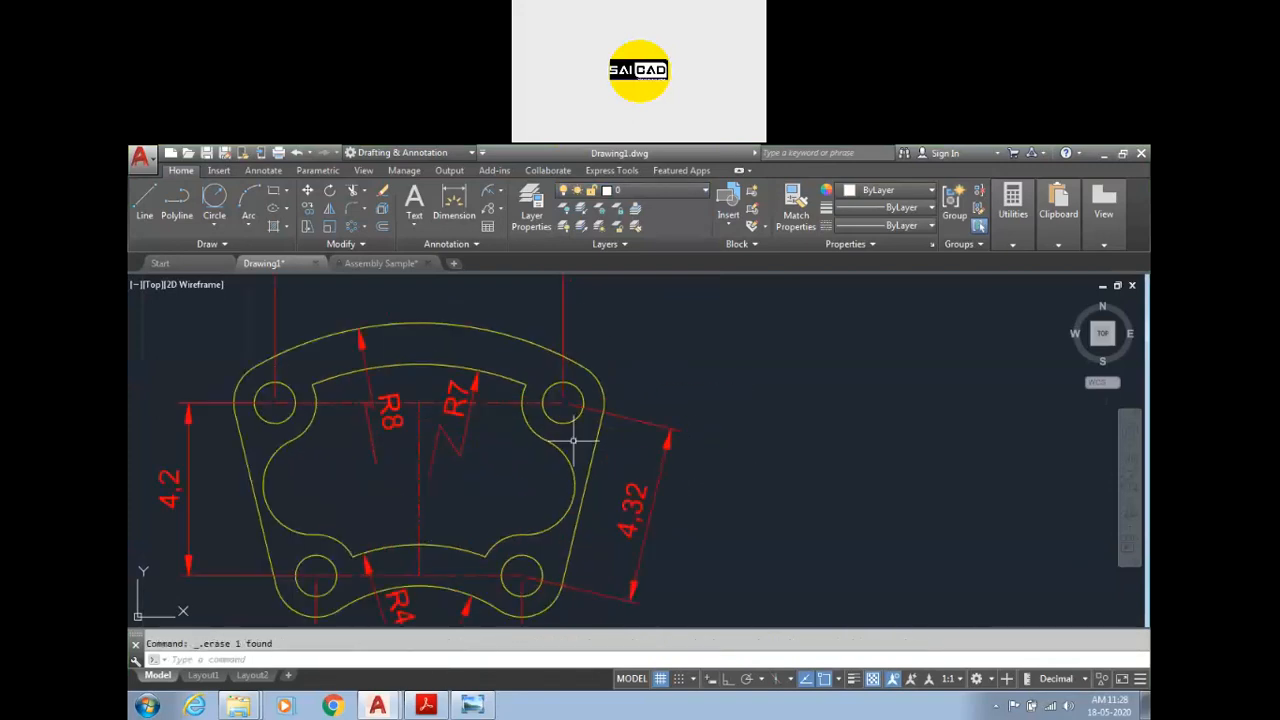
pyautogui.scroll(-5, 572, 427)
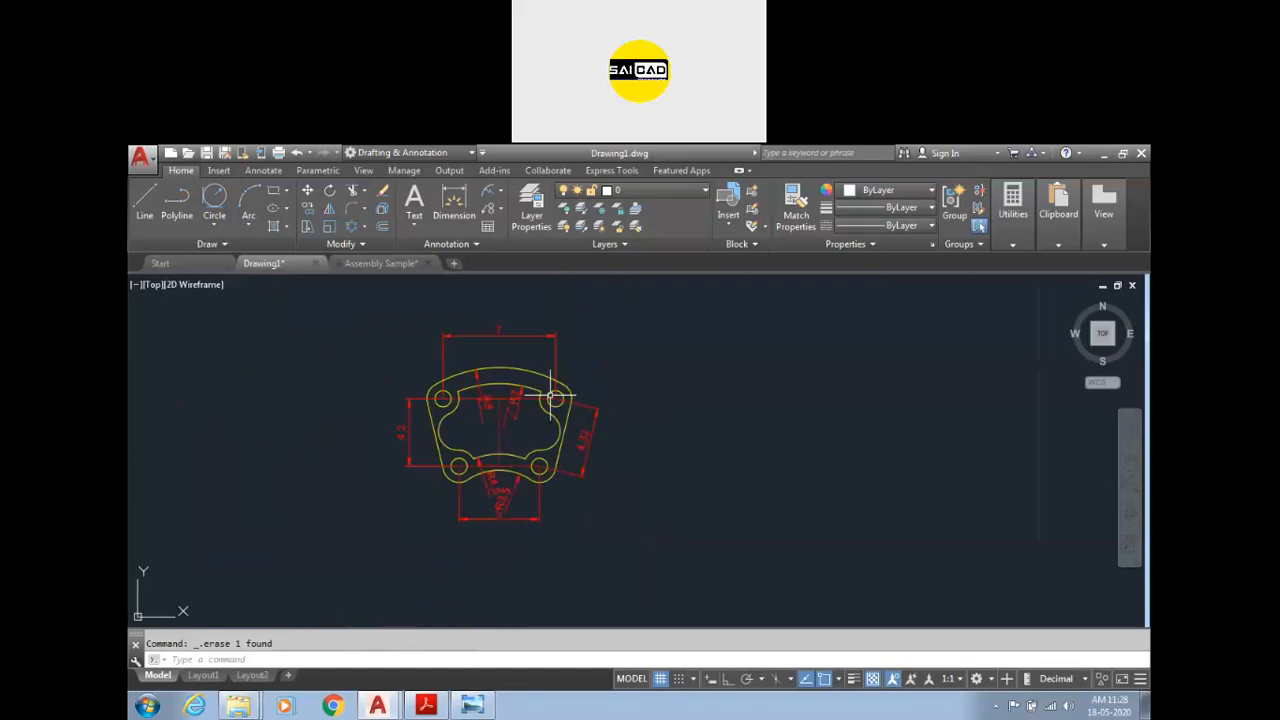
pyautogui.scroll(4, 491, 371)
pyautogui.scroll(-2, 567, 348)
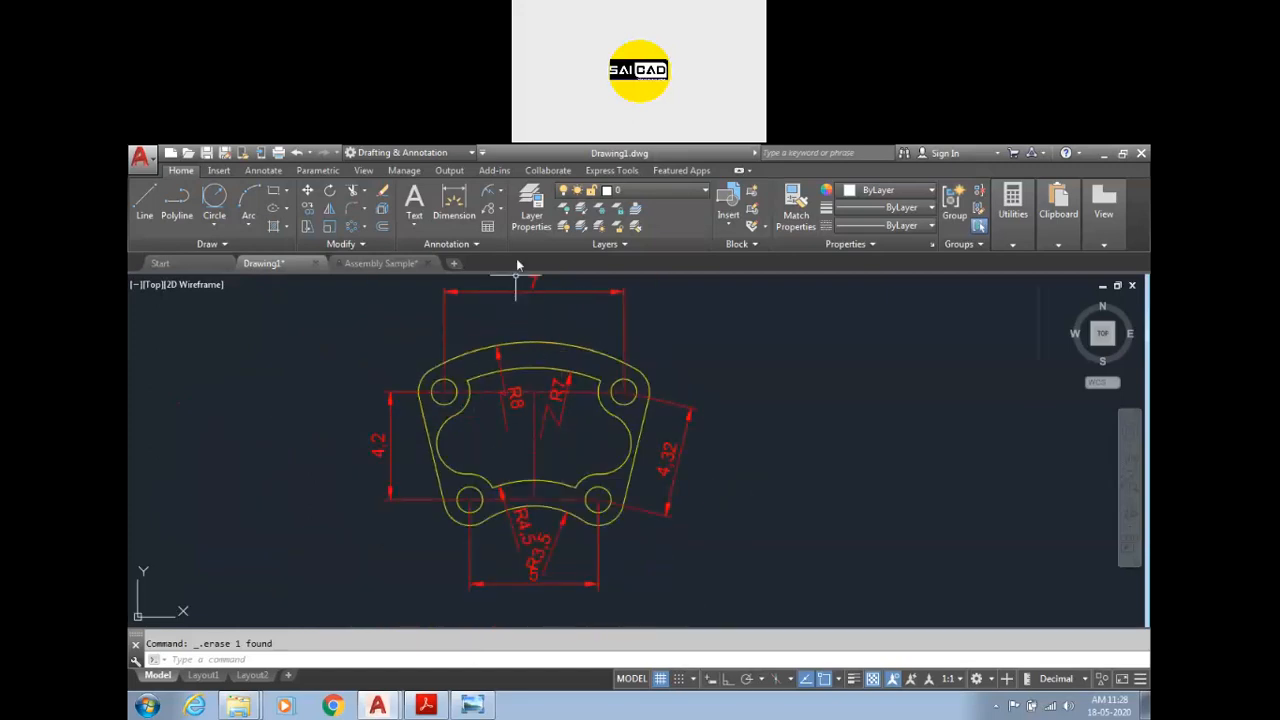
# Step: Review the drawing's layers, their properties and the available layer commands in the Layer Properties Manager
pyautogui.click(529, 210)
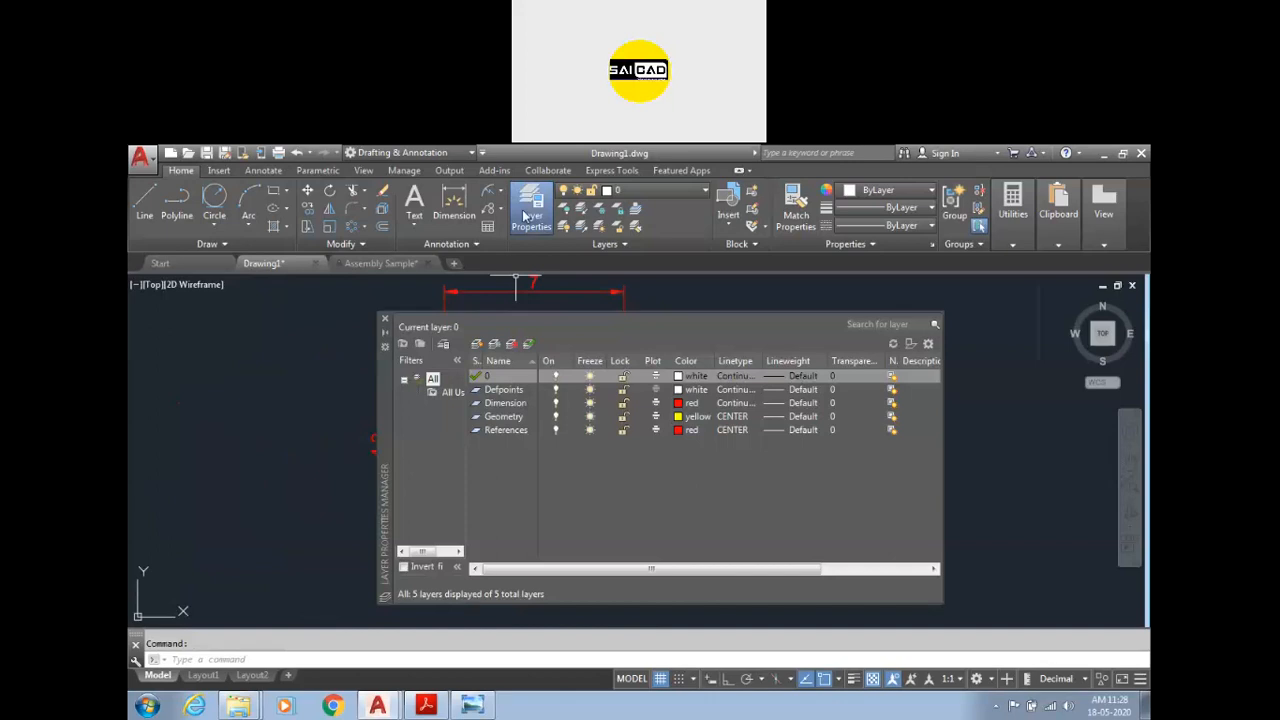
pyautogui.rightClick(588, 483)
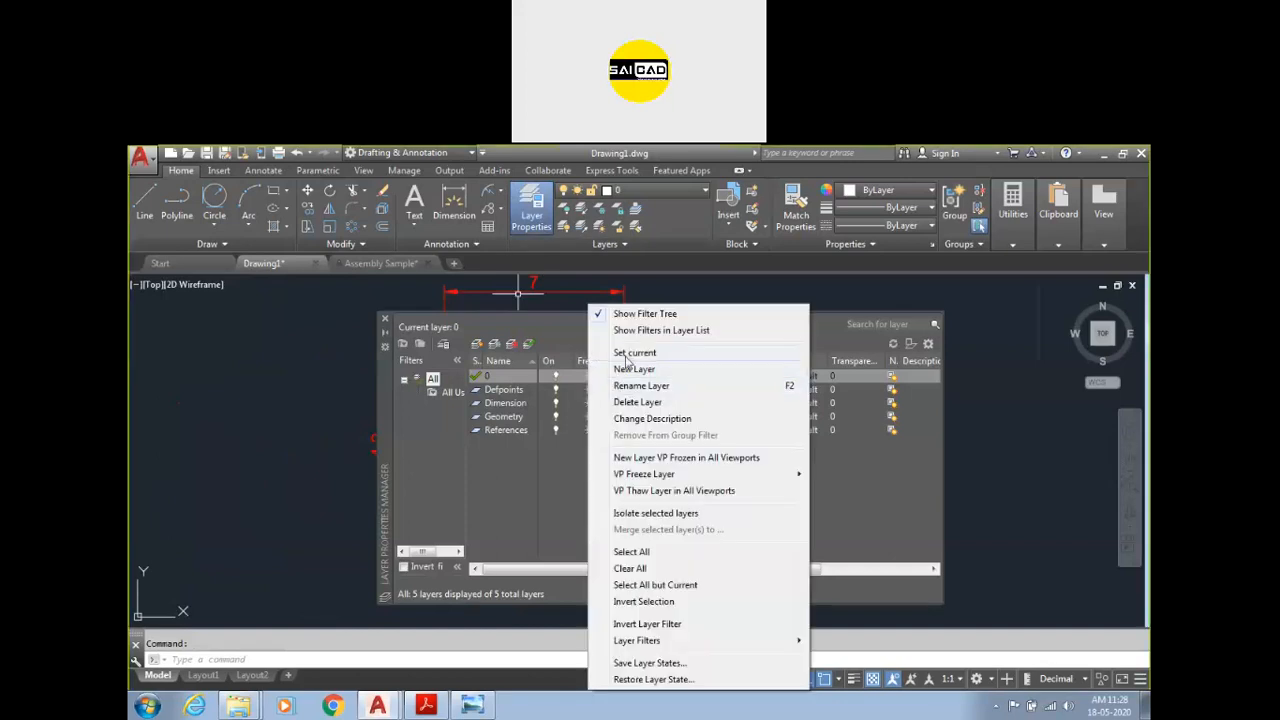
pyautogui.click(575, 475)
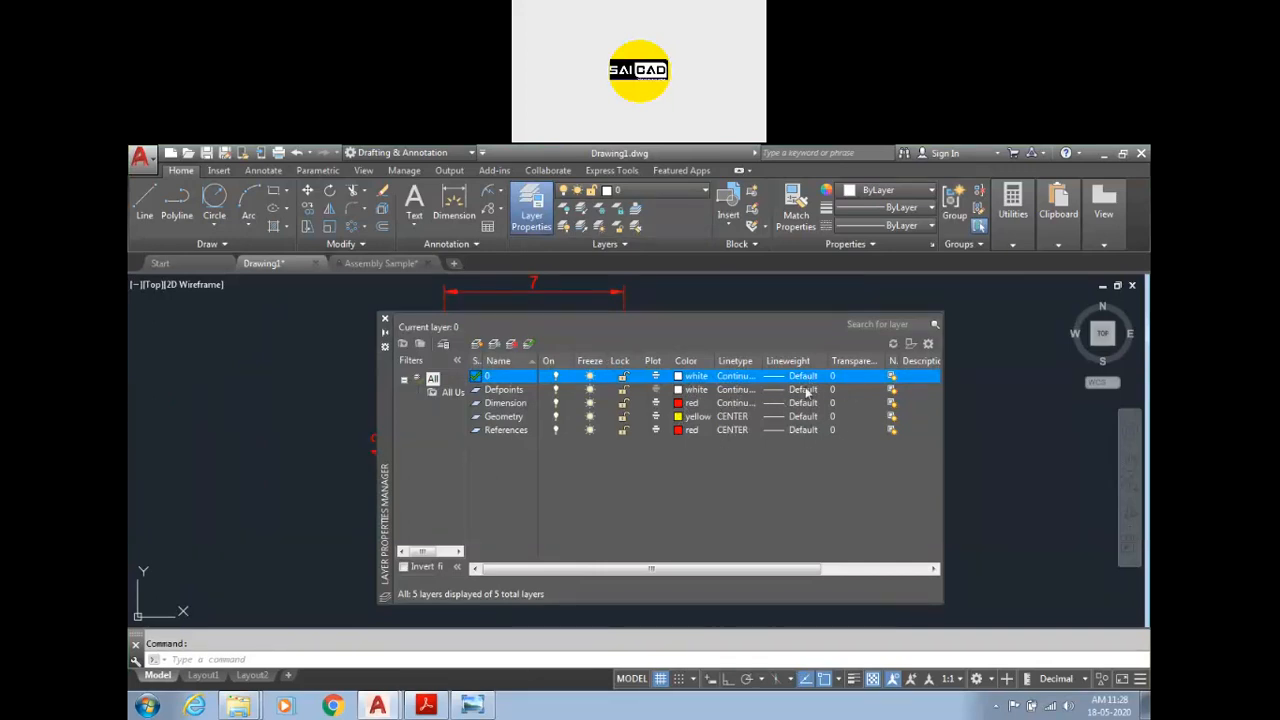
pyautogui.click(384, 321)
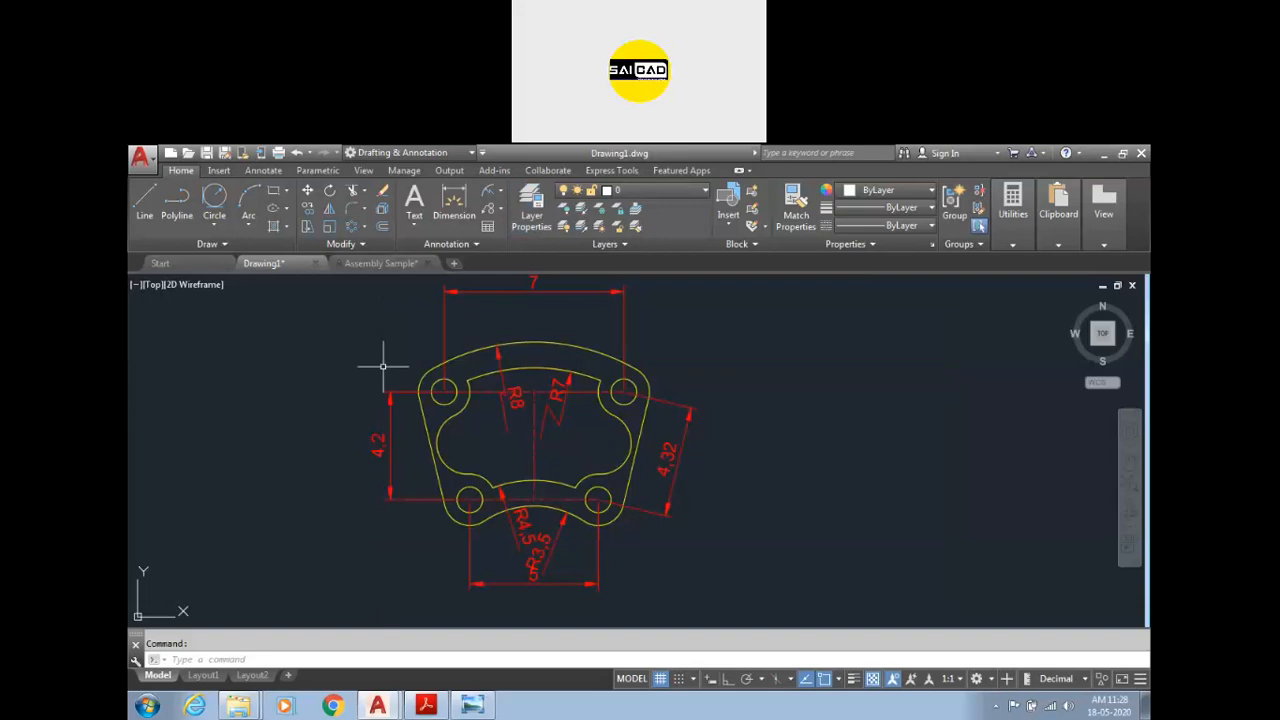
pyautogui.click(679, 190)
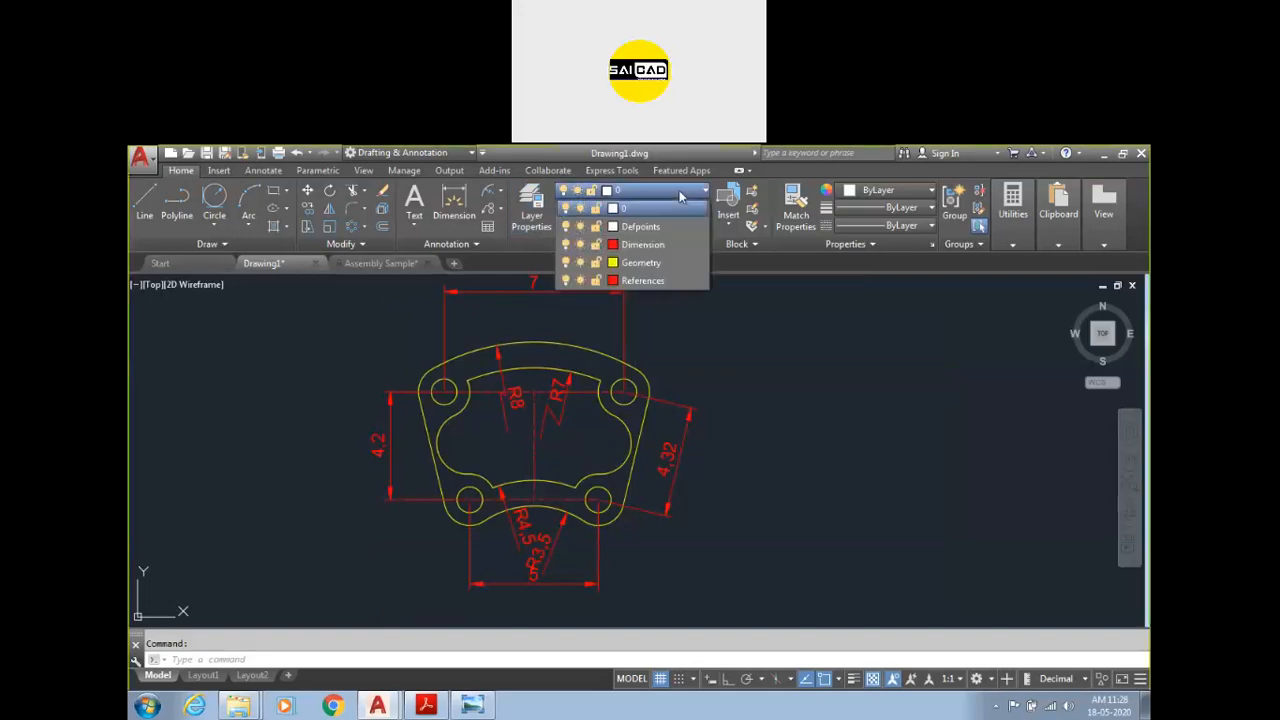
pyautogui.press('Escape')
pyautogui.scroll(-3, 582, 432)
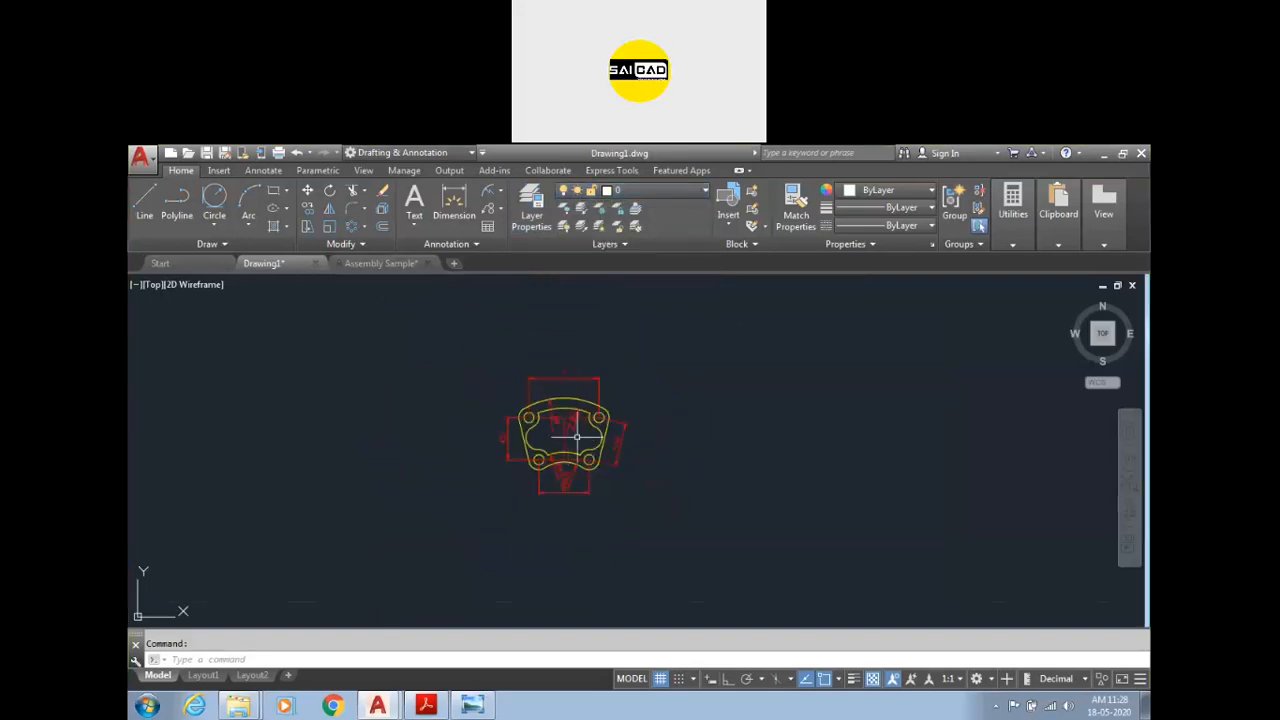
# Step: Draw a circle with a radius of about 2.37 in the empty area to the right of the plate
pyautogui.scroll(2, 590, 436)
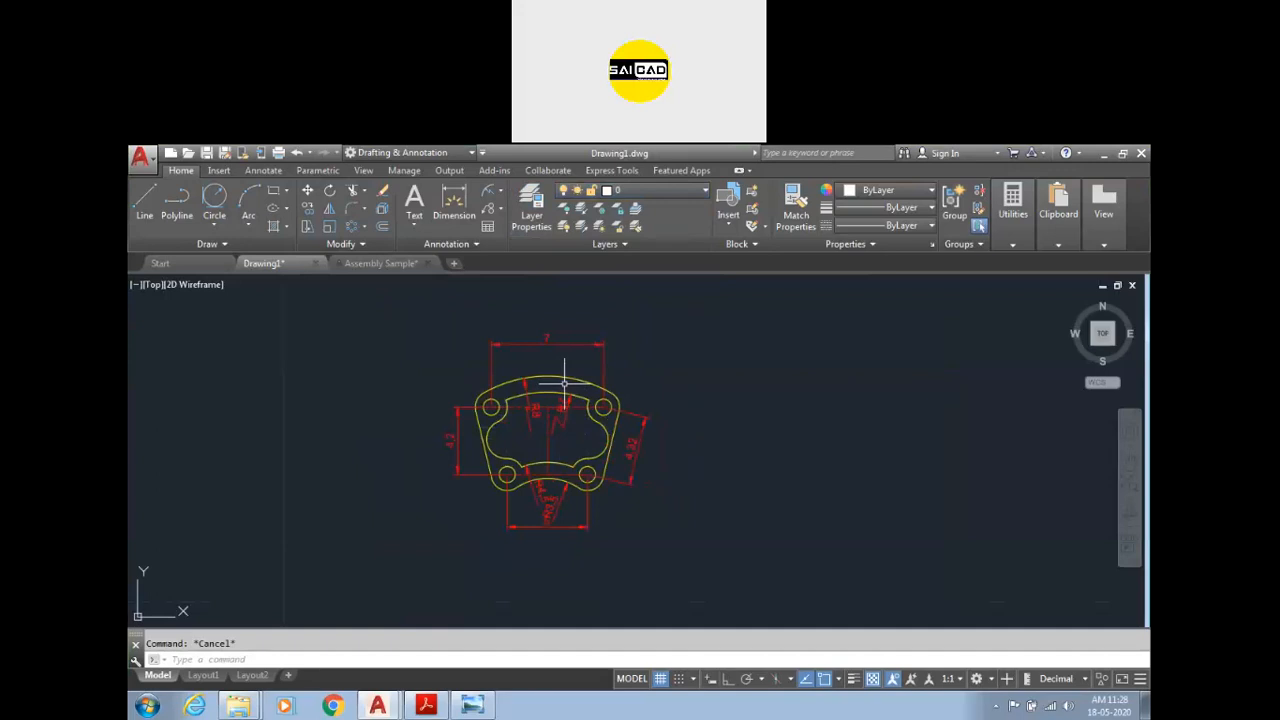
pyautogui.write('c')
pyautogui.press('Return')
pyautogui.click(848, 478)
pyautogui.click(828, 445)
# Step: Select the circle beside the plate and move it to the Dimension layer
pyautogui.click(908, 409)
pyautogui.click(771, 505)
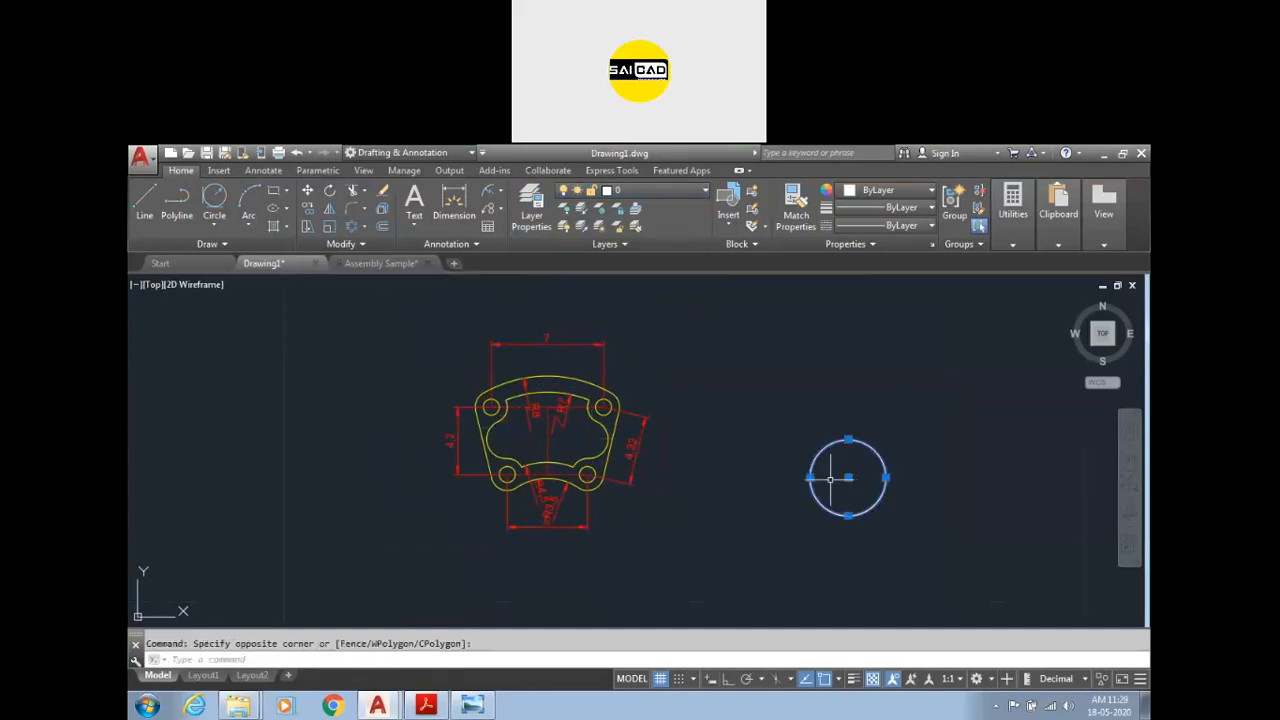
pyautogui.click(664, 193)
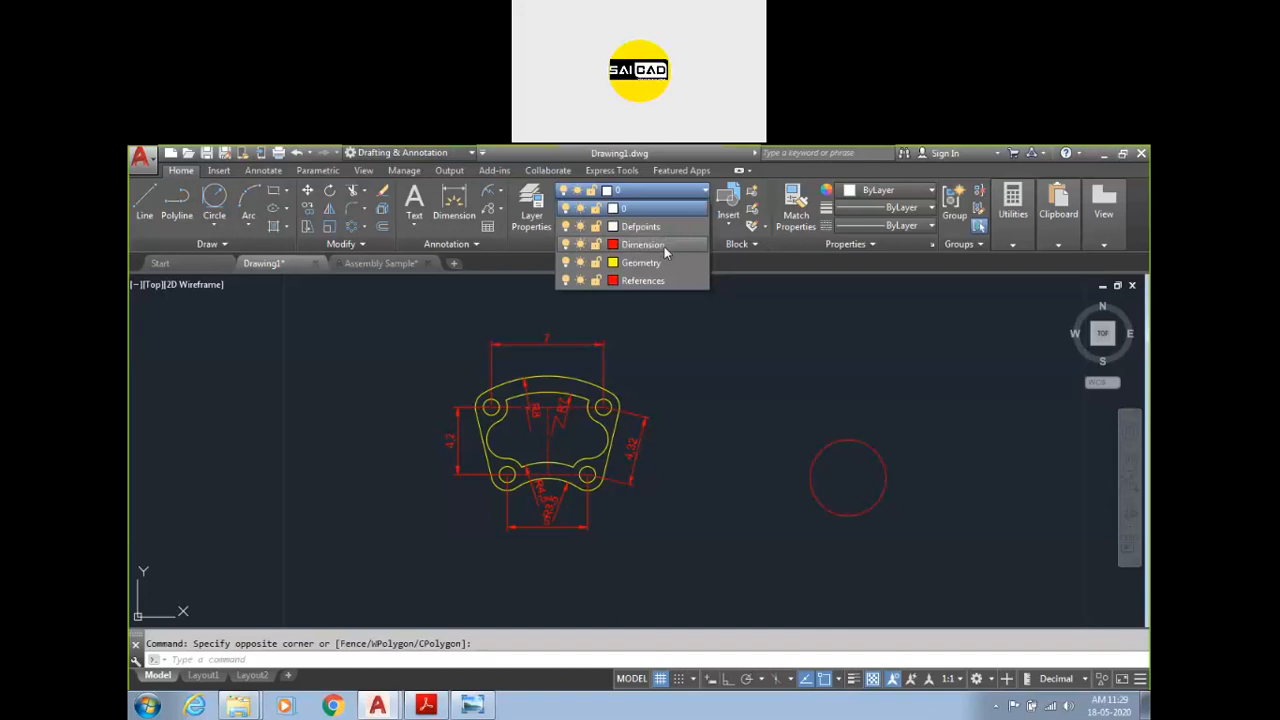
pyautogui.click(664, 245)
pyautogui.press('Escape')
# Step: Erase the circle to the right of the plate
pyautogui.click(889, 434)
pyautogui.click(810, 515)
pyautogui.press('Delete')
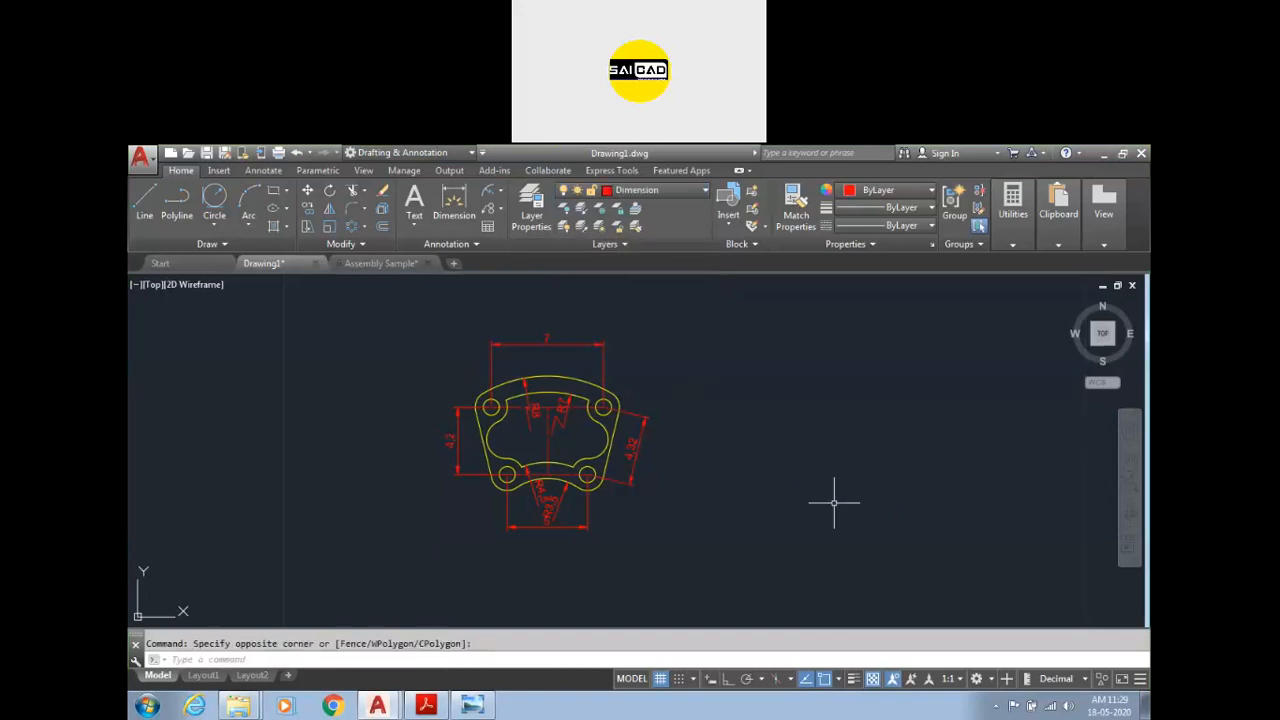
pyautogui.scroll(-2, 380, 455)
# Step: Make Geometry the current layer and draw a circle about 7.8 in diameter to the right of the plate
pyautogui.click(659, 191)
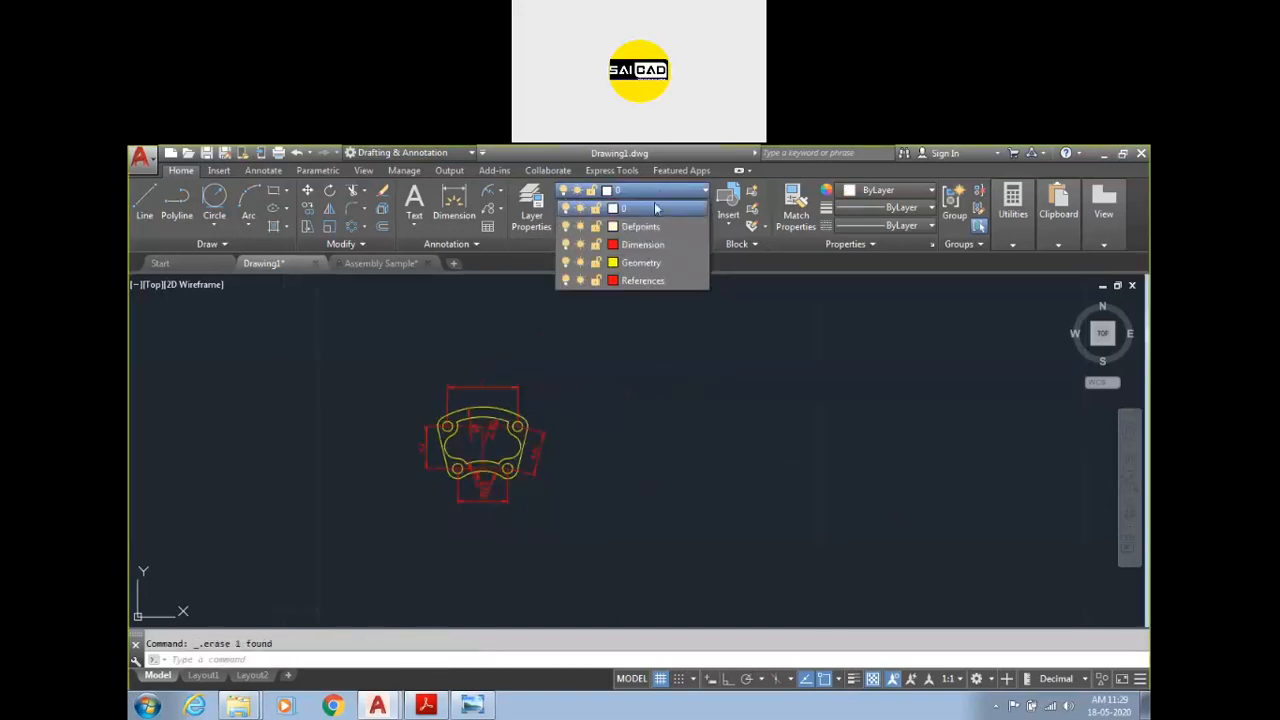
pyautogui.click(640, 264)
pyautogui.press('Escape')
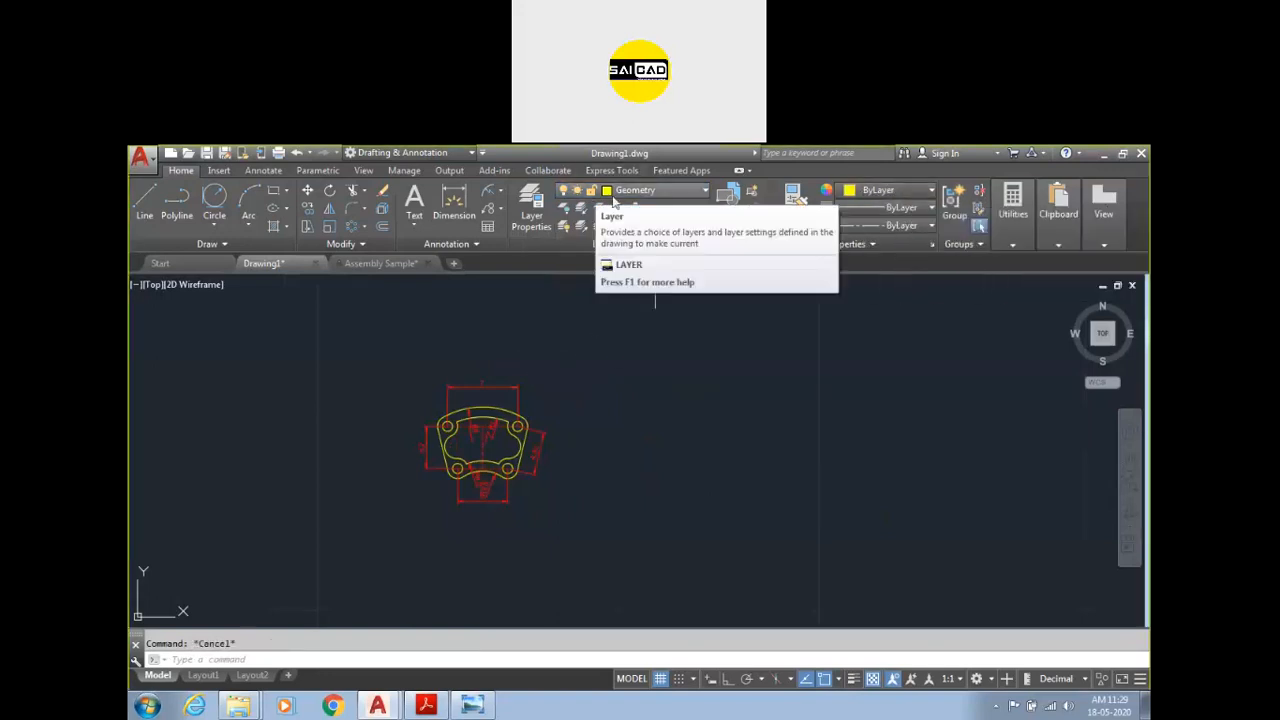
pyautogui.scroll(-2, 557, 503)
pyautogui.write('c')
pyautogui.press('Return')
pyautogui.click(648, 460)
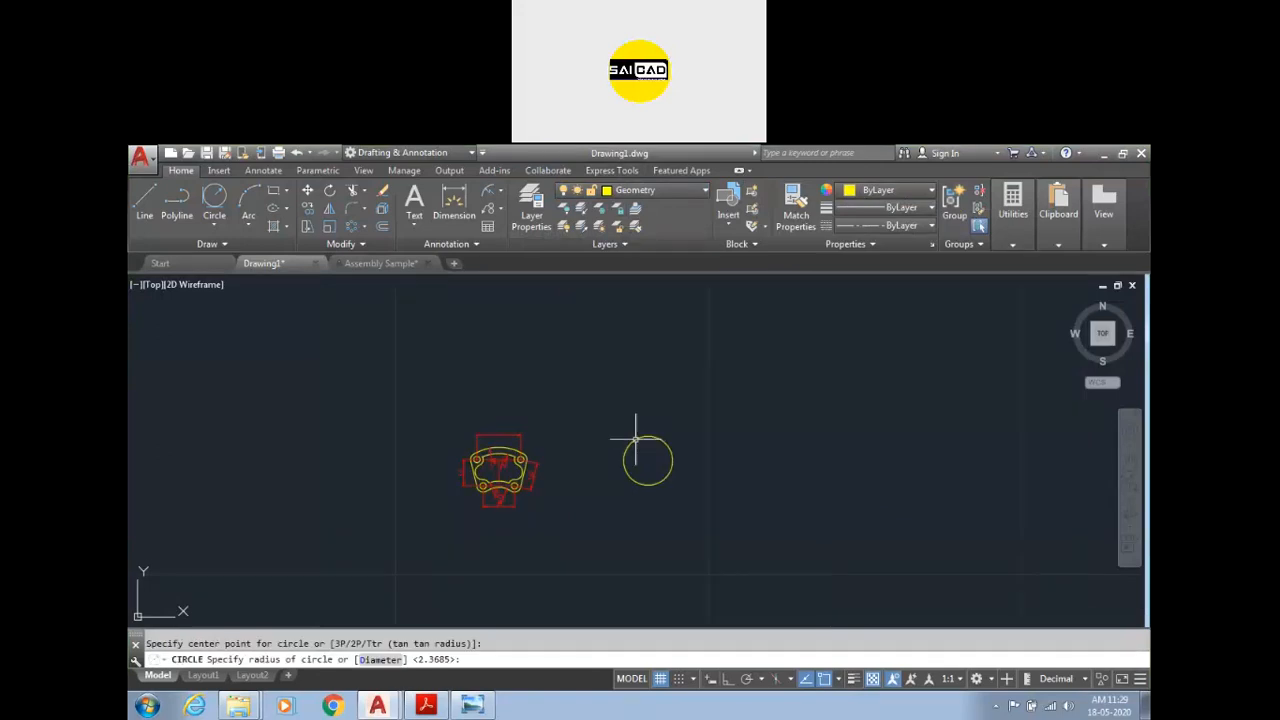
# Step: Draw a rectangle about 18.8 wide and 11.8 high to the right of the circle
pyautogui.write('rec')
pyautogui.press('Return')
pyautogui.click(729, 419)
pyautogui.click(847, 493)
pyautogui.click(882, 432)
pyautogui.click(779, 518)
pyautogui.press('Escape')
pyautogui.moveTo(779, 519); pyautogui.dragTo(670, 507, button='middle')
pyautogui.scroll(-4, 680, 506)
pyautogui.scroll(6, 692, 505)
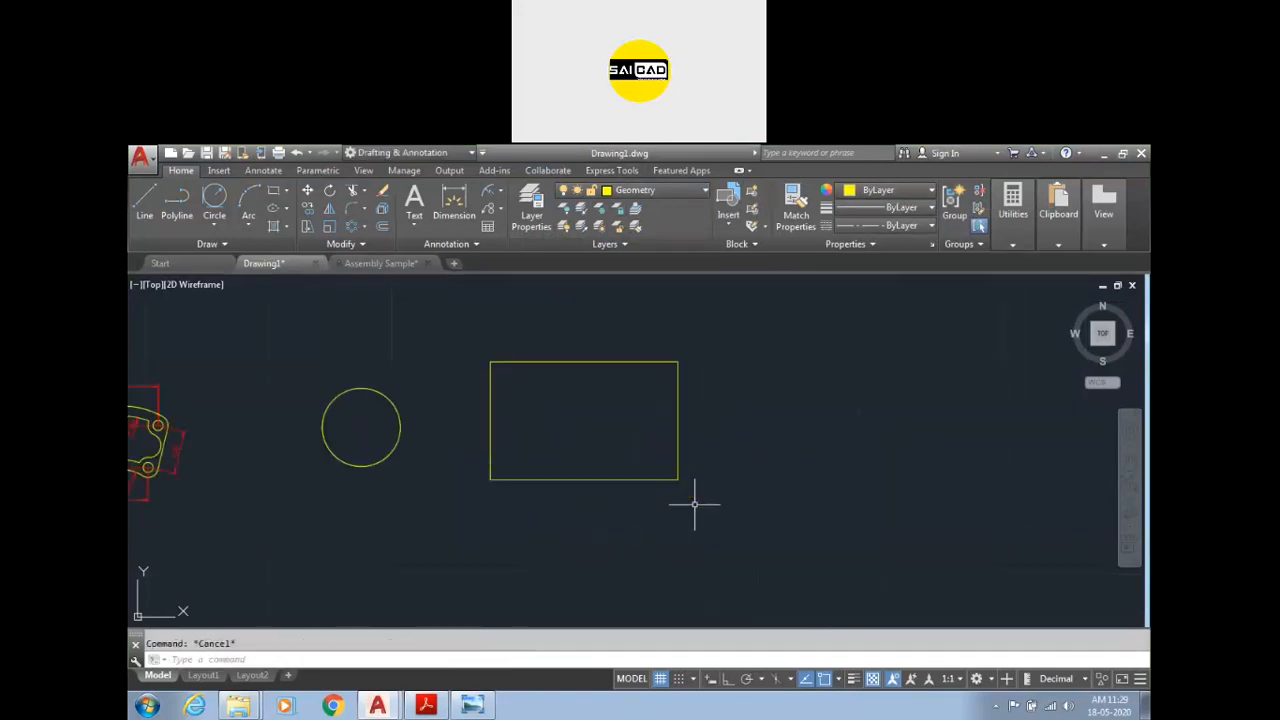
# Step: Dimension the rectangle's top edge, placing the dimension above it
pyautogui.click(454, 205)
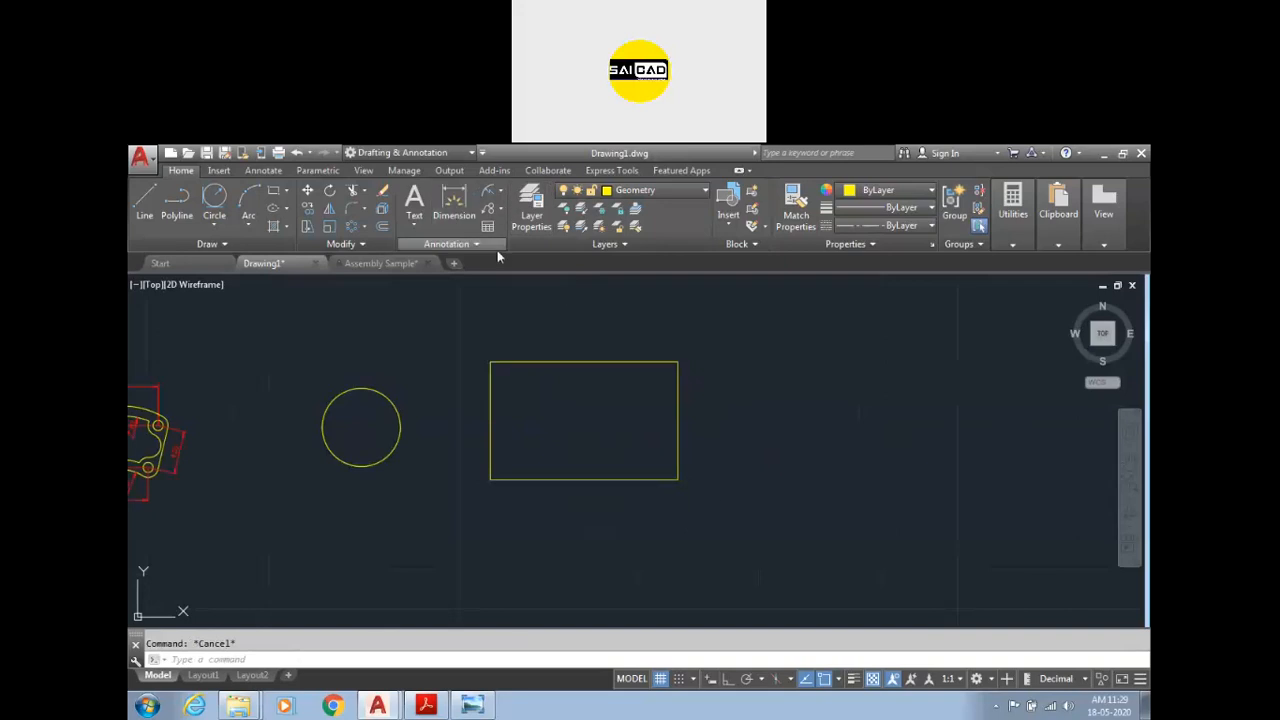
pyautogui.click(607, 362)
pyautogui.scroll(2, 572, 330)
pyautogui.click(580, 336)
pyautogui.press('Escape')
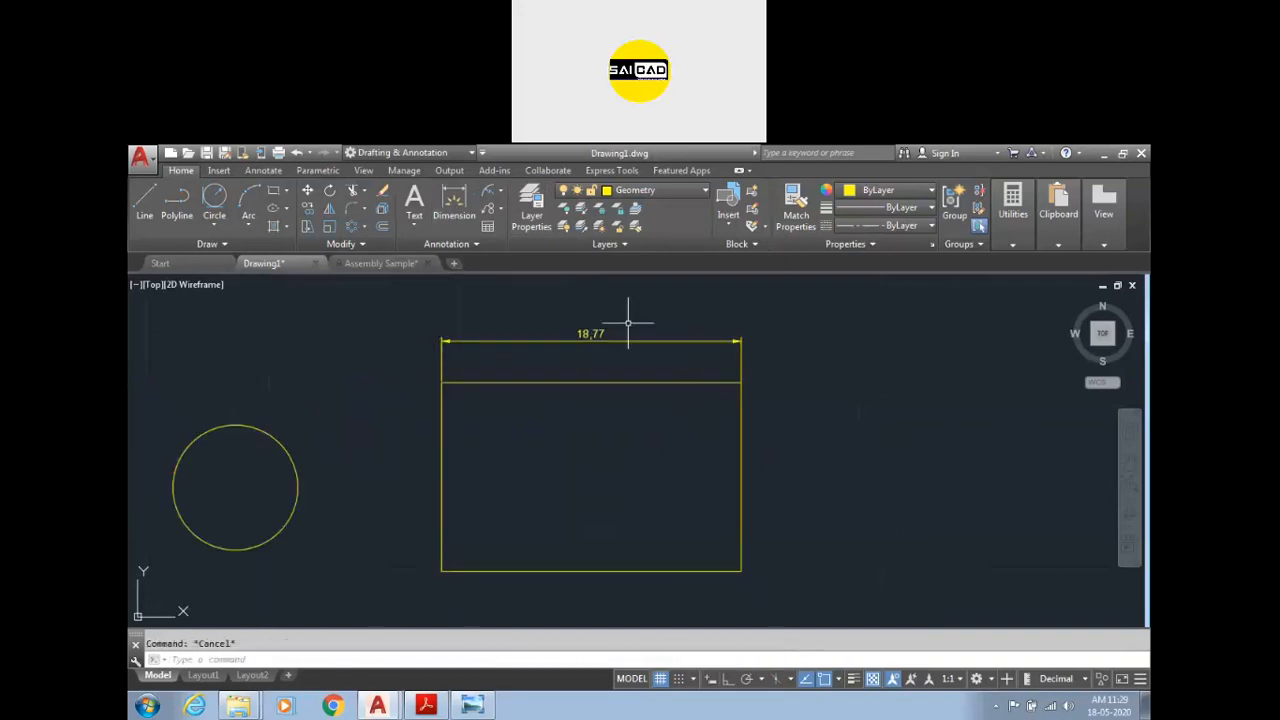
# Step: Move the rectangle's width dimension to the Dimension layer
pyautogui.click(654, 320)
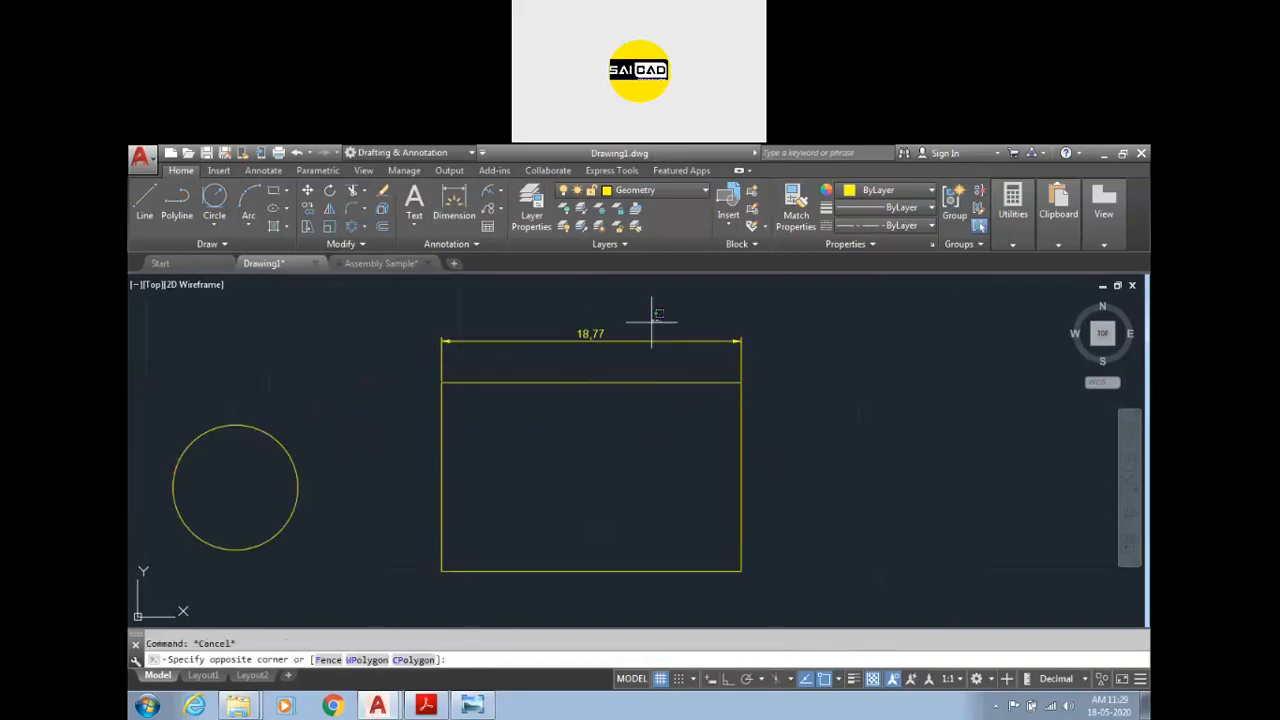
pyautogui.click(594, 349)
pyautogui.click(682, 191)
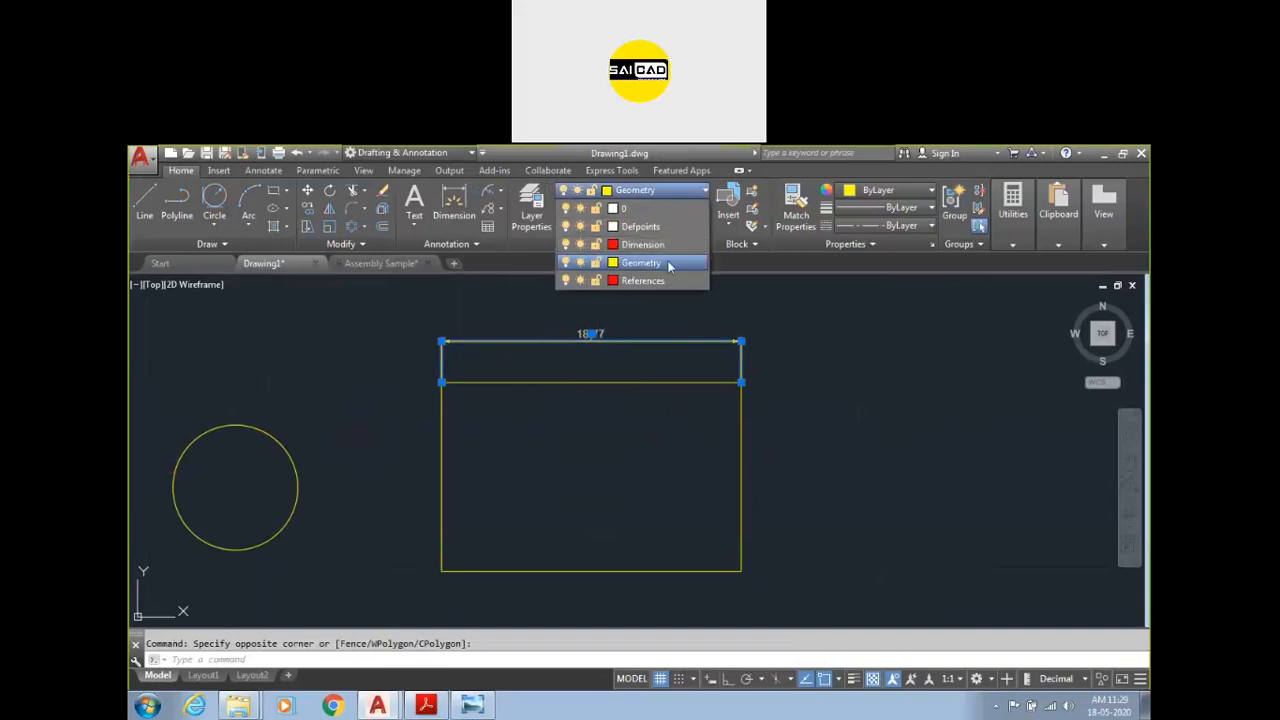
pyautogui.click(660, 257)
pyautogui.press('Escape')
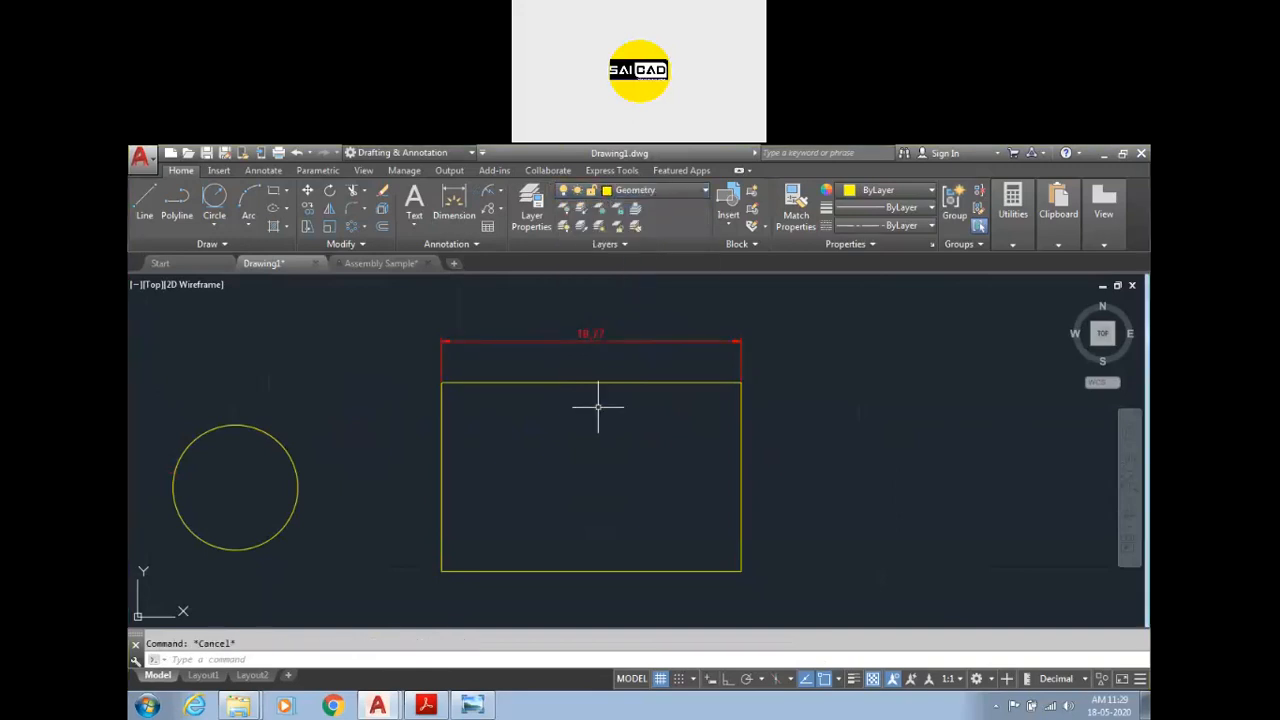
# Step: Make Dimension the current layer and dimension the height of the rectangle along its right side
pyautogui.scroll(-2, 646, 435)
pyautogui.click(670, 190)
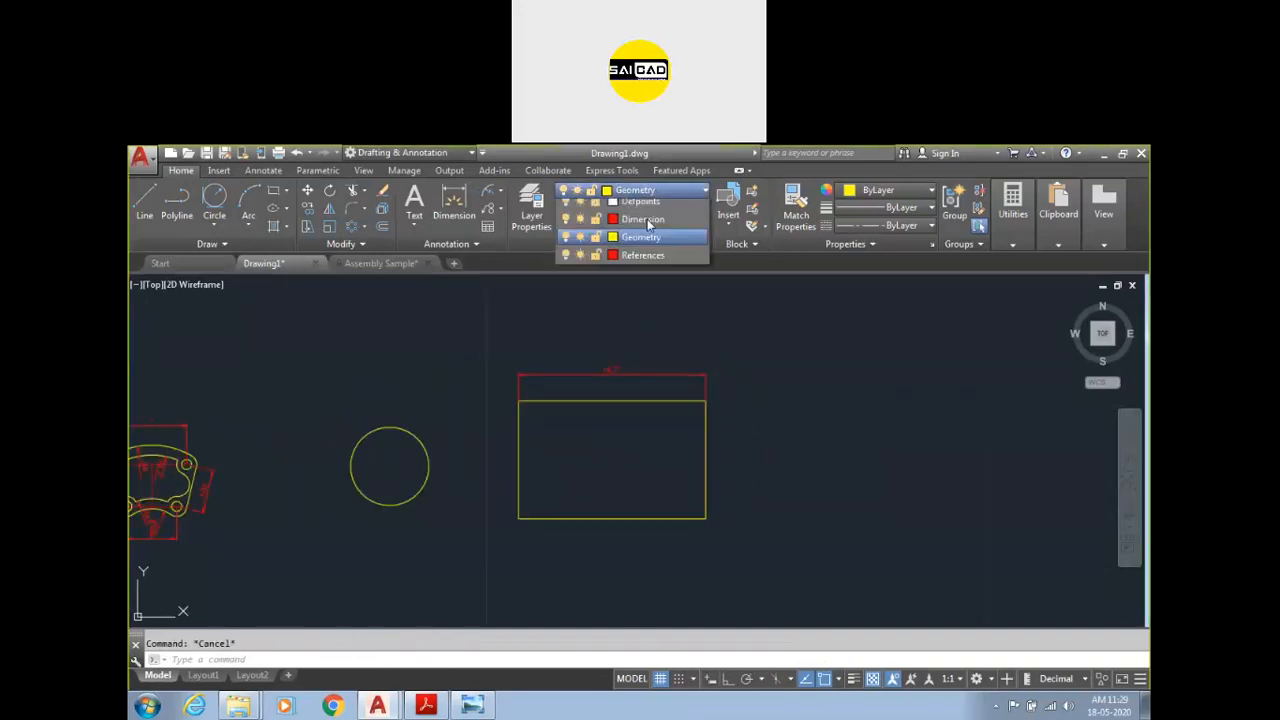
pyautogui.click(681, 248)
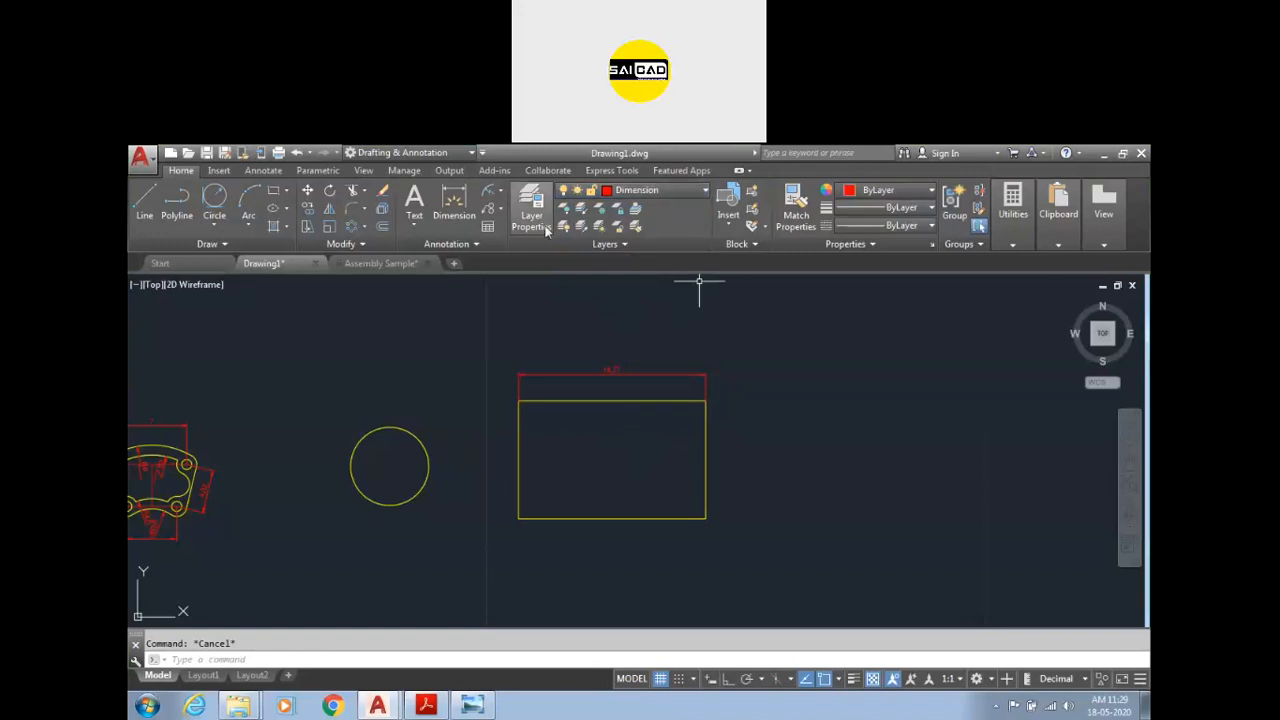
pyautogui.click(454, 205)
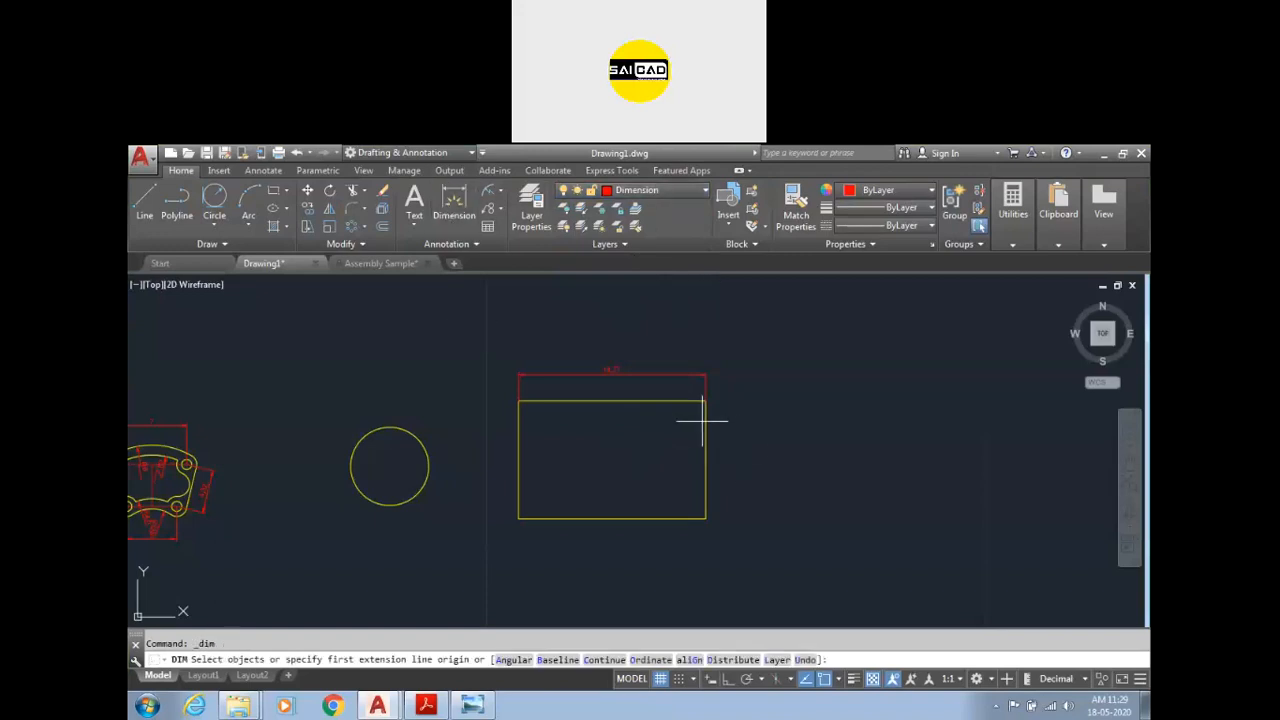
pyautogui.click(705, 425)
pyautogui.click(733, 440)
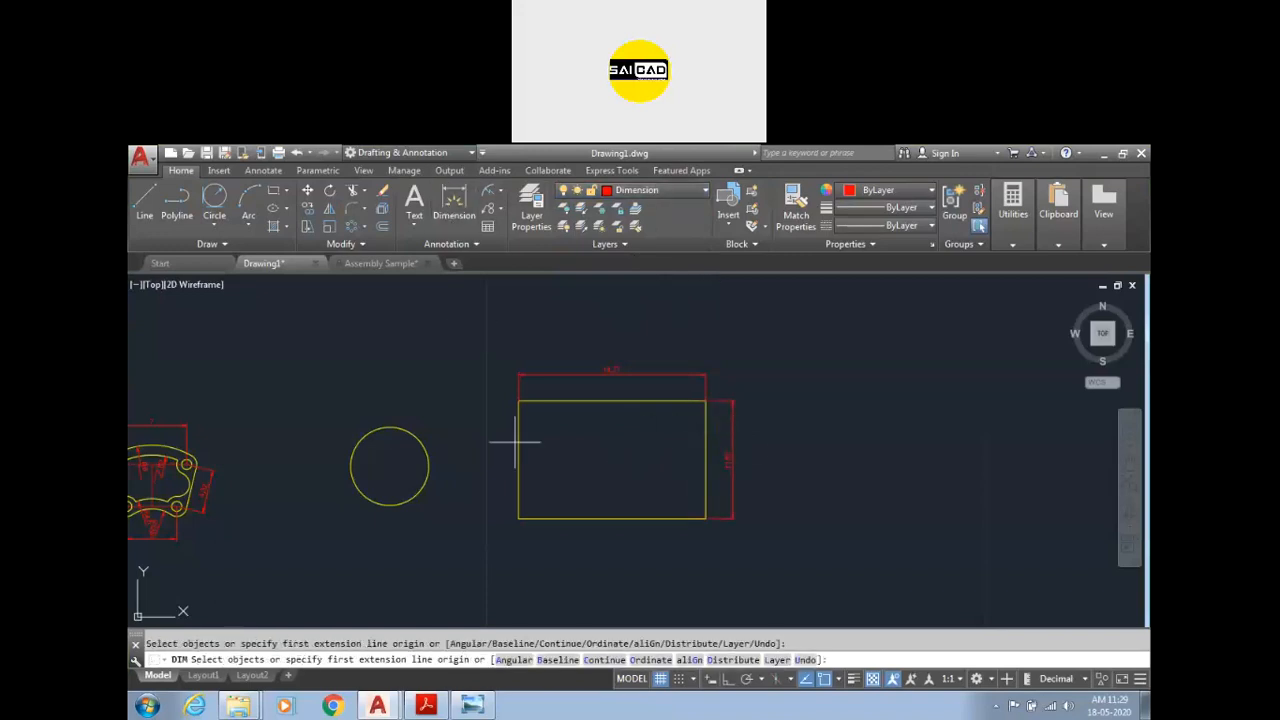
# Step: Add a diameter dimension to the circle, placed at its upper right
pyautogui.scroll(2, 427, 443)
pyautogui.click(423, 449)
pyautogui.press('Return')
pyautogui.click(423, 446)
pyautogui.click(443, 420)
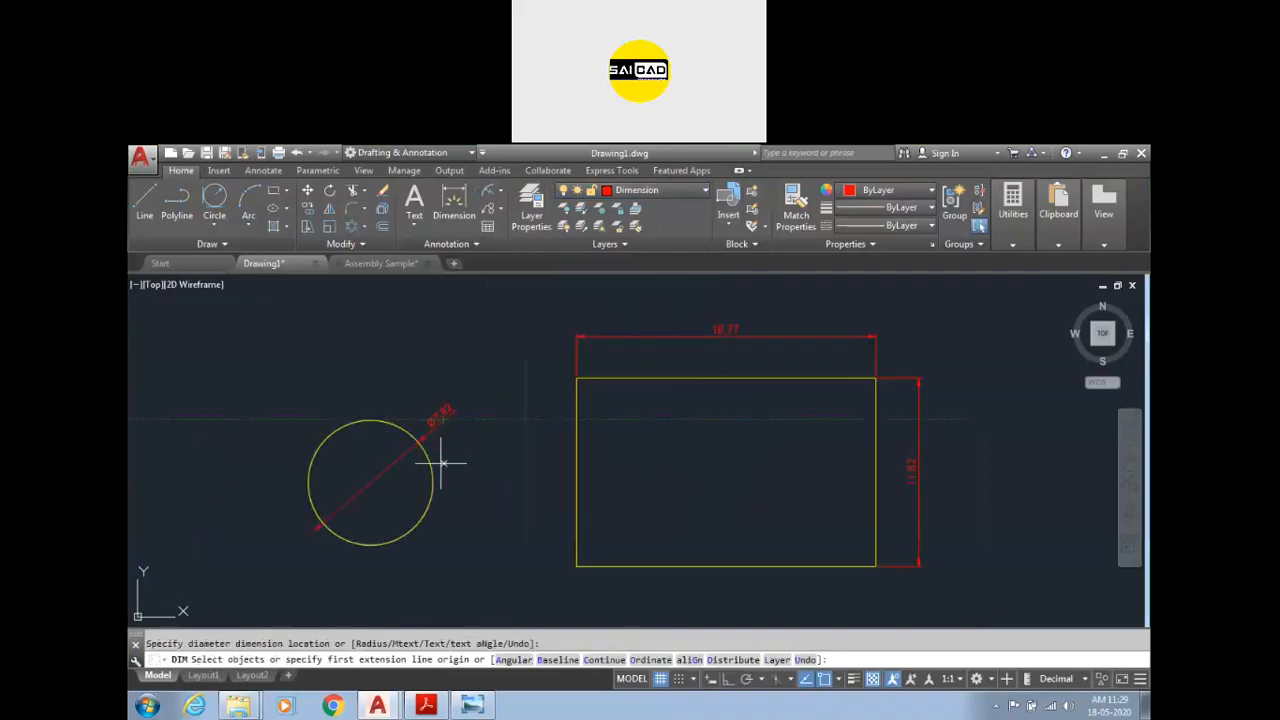
# Step: Draw a small rectangle above the circle
pyautogui.click(273, 191)
pyautogui.click(399, 297)
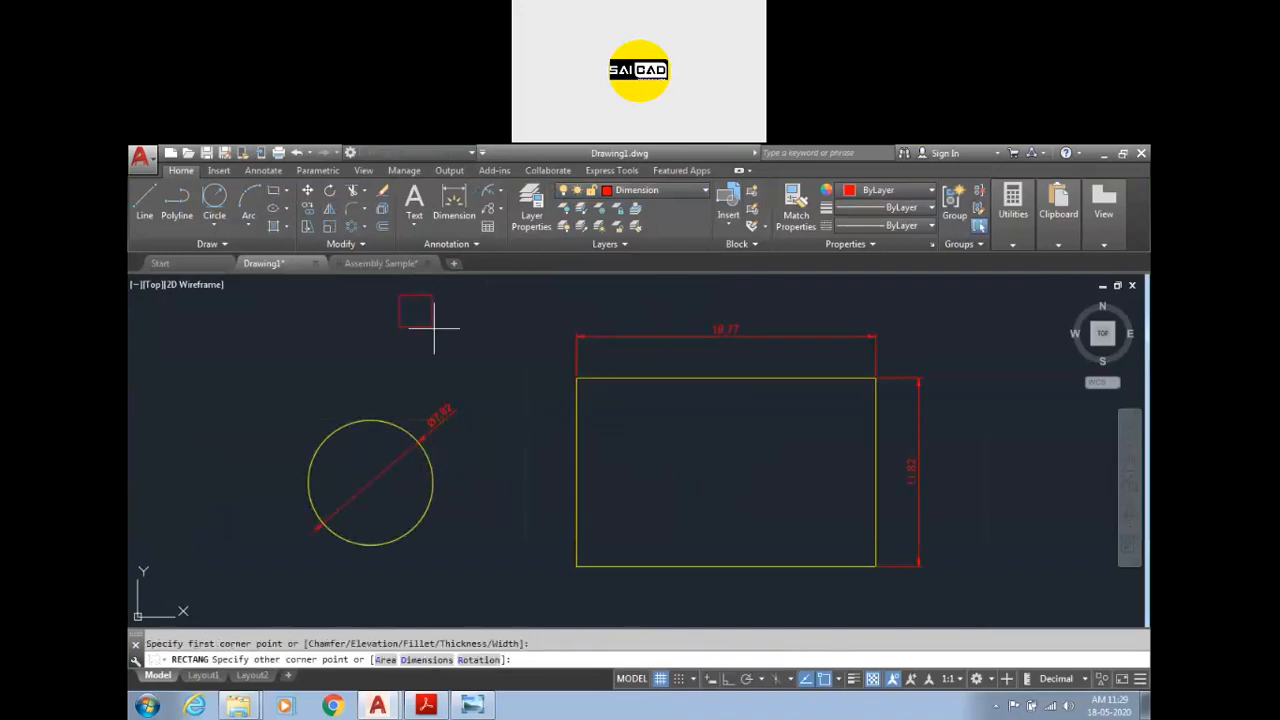
pyautogui.click(489, 358)
# Step: Move the small rectangle above the circle to the Geometry layer
pyautogui.click(528, 343)
pyautogui.click(440, 305)
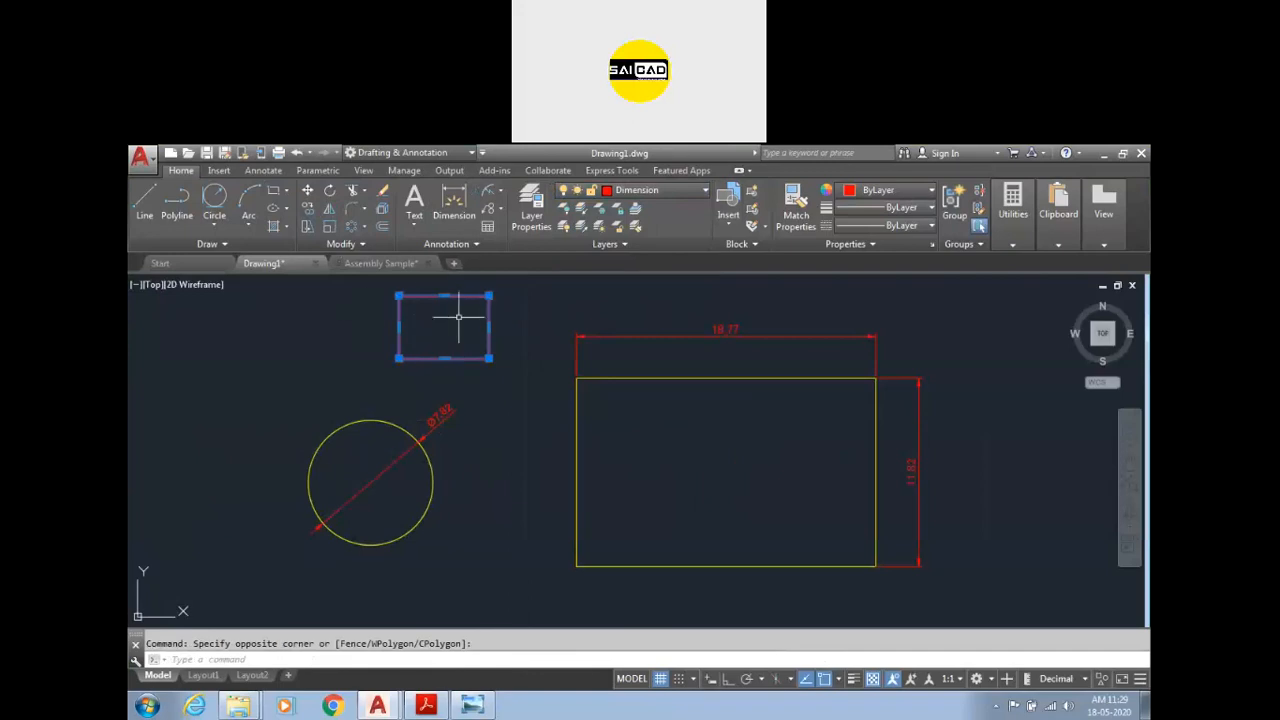
pyautogui.click(671, 189)
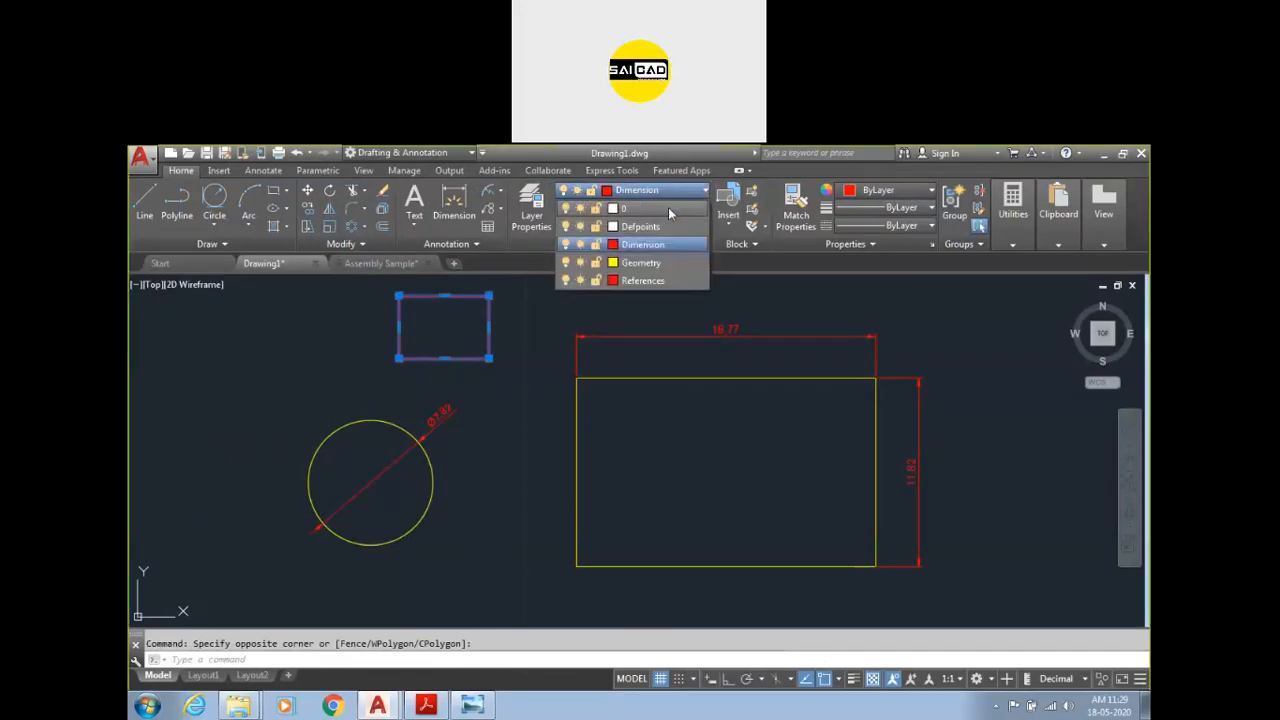
pyautogui.click(658, 264)
pyautogui.press('Escape')
pyautogui.scroll(-4, 543, 386)
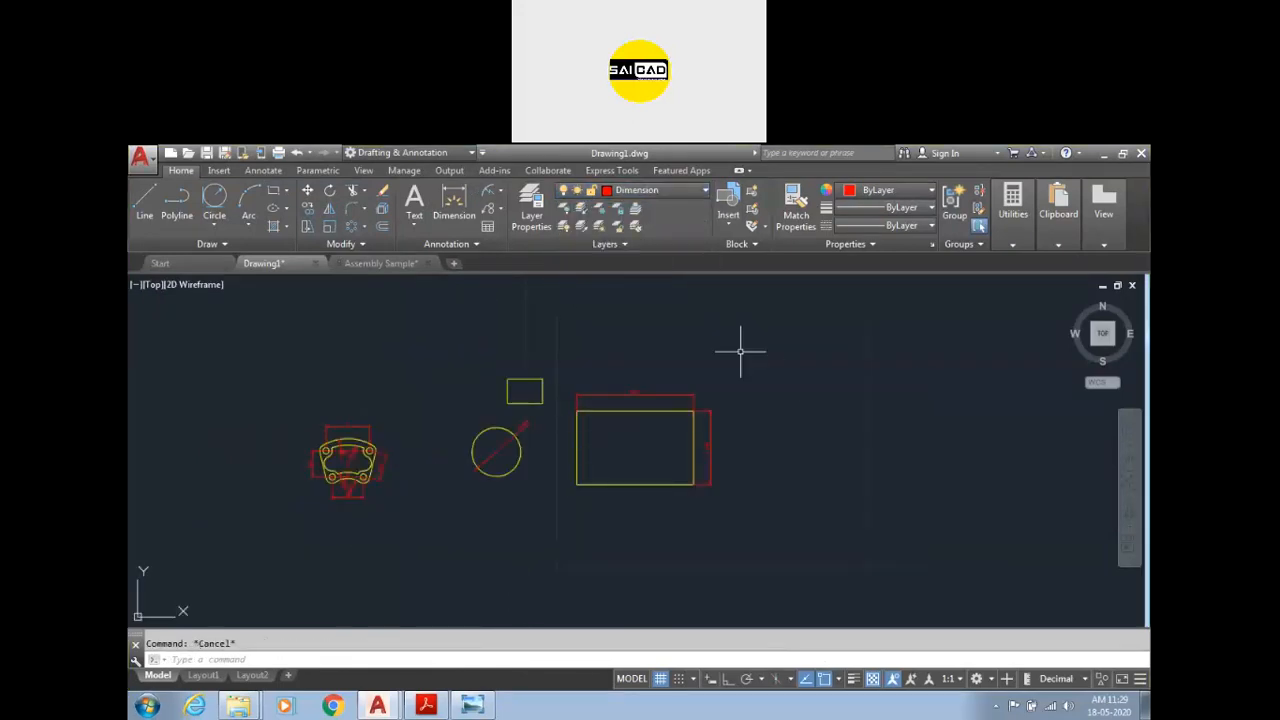
pyautogui.scroll(4, 562, 388)
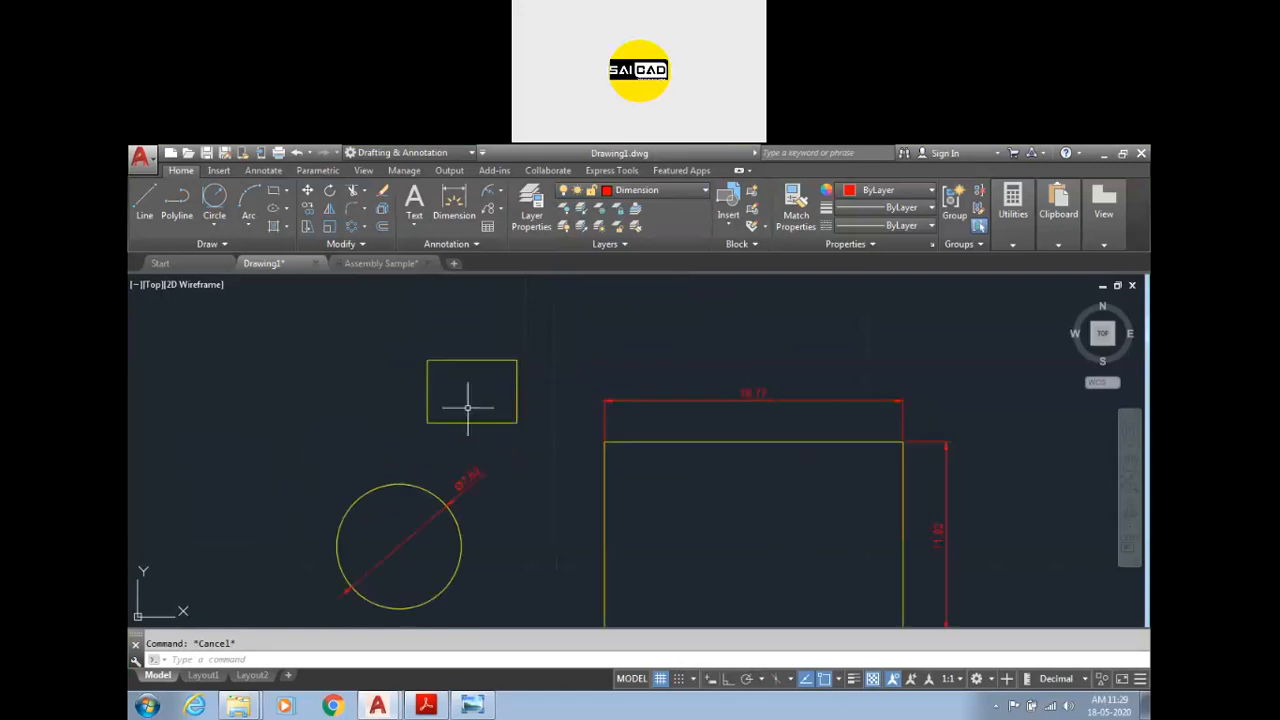
# Step: Make layer 0 the current layer
pyautogui.click(675, 198)
pyautogui.click(669, 210)
pyautogui.scroll(-5, 663, 371)
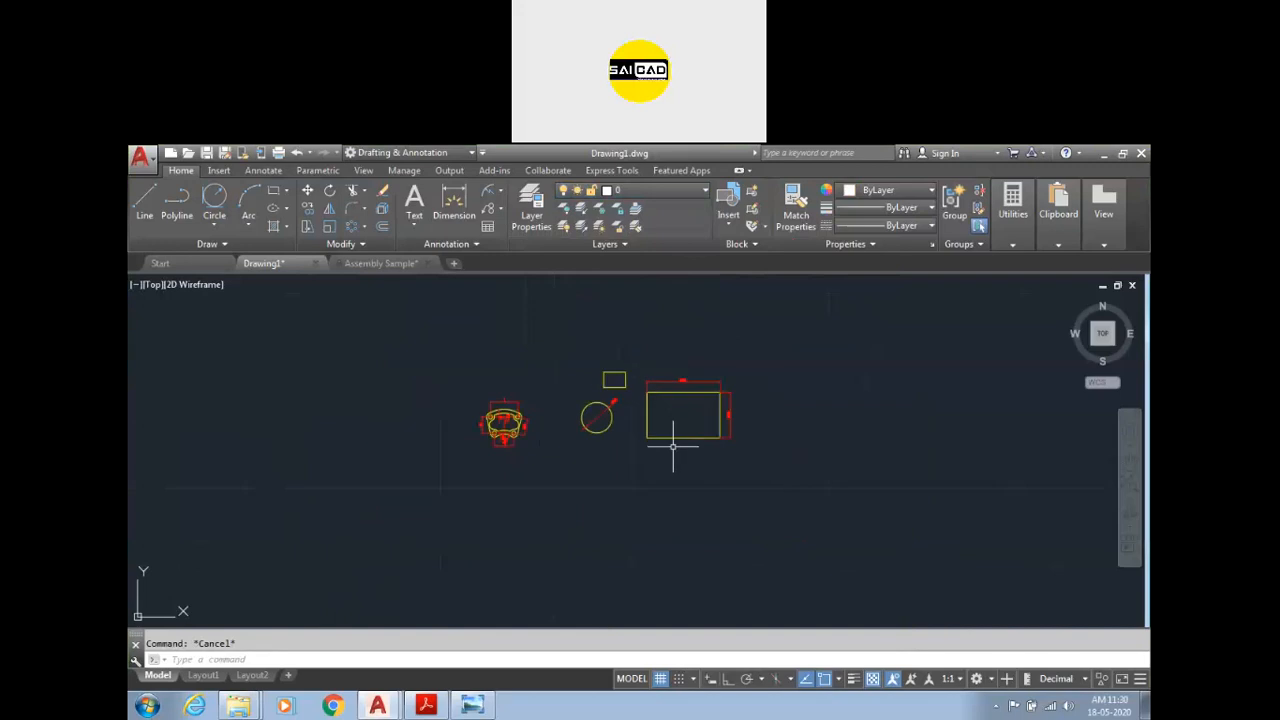
pyautogui.scroll(4, 601, 397)
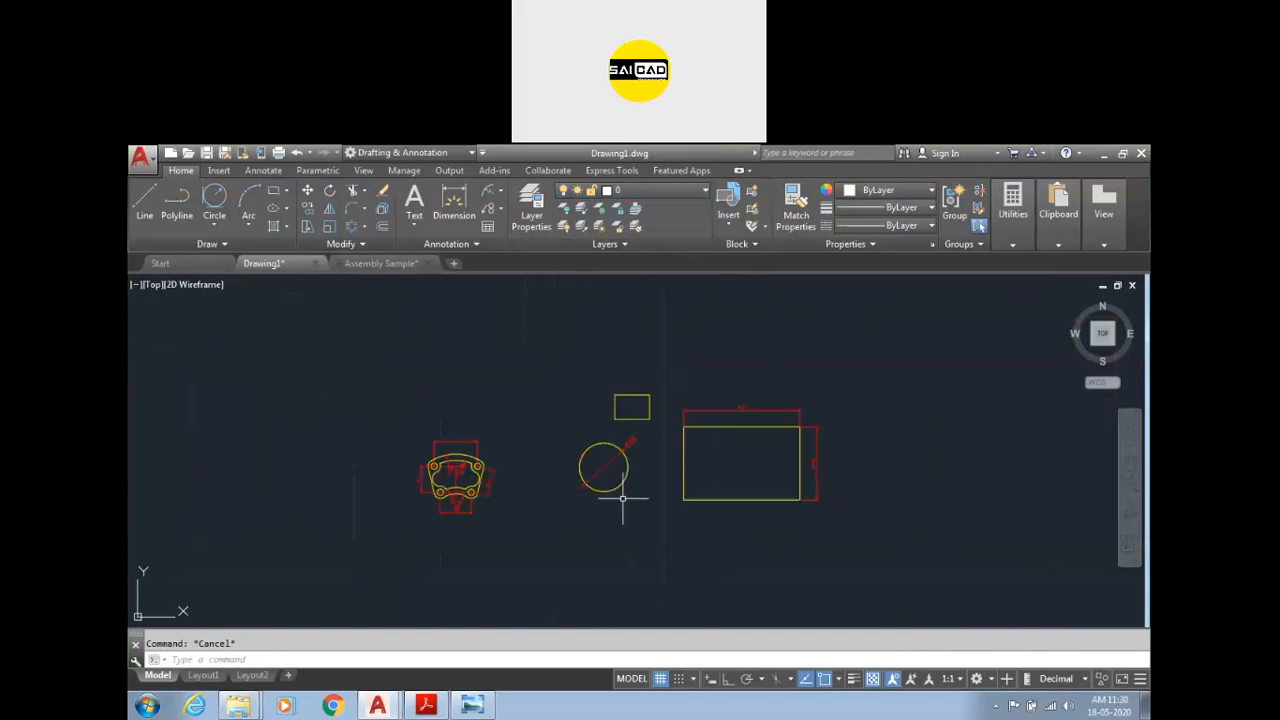
# Step: Turn off the References and Dimension layers
pyautogui.click(639, 188)
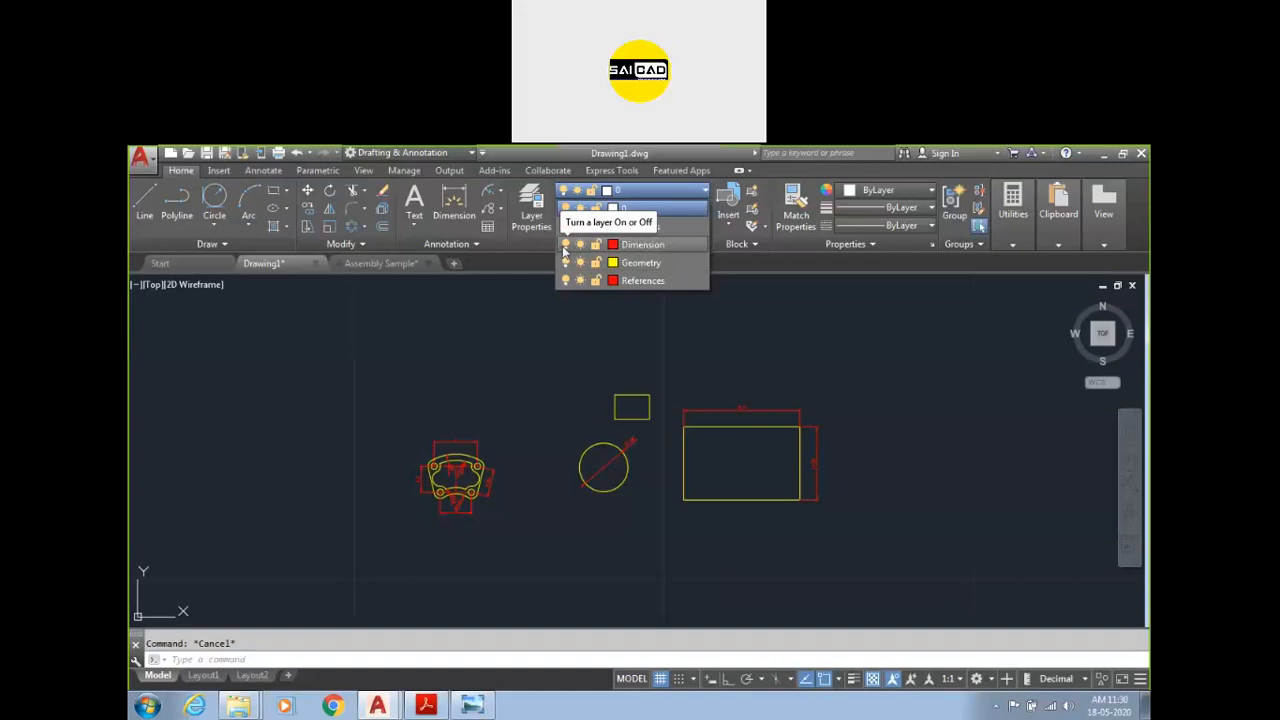
pyautogui.click(565, 280)
pyautogui.click(566, 244)
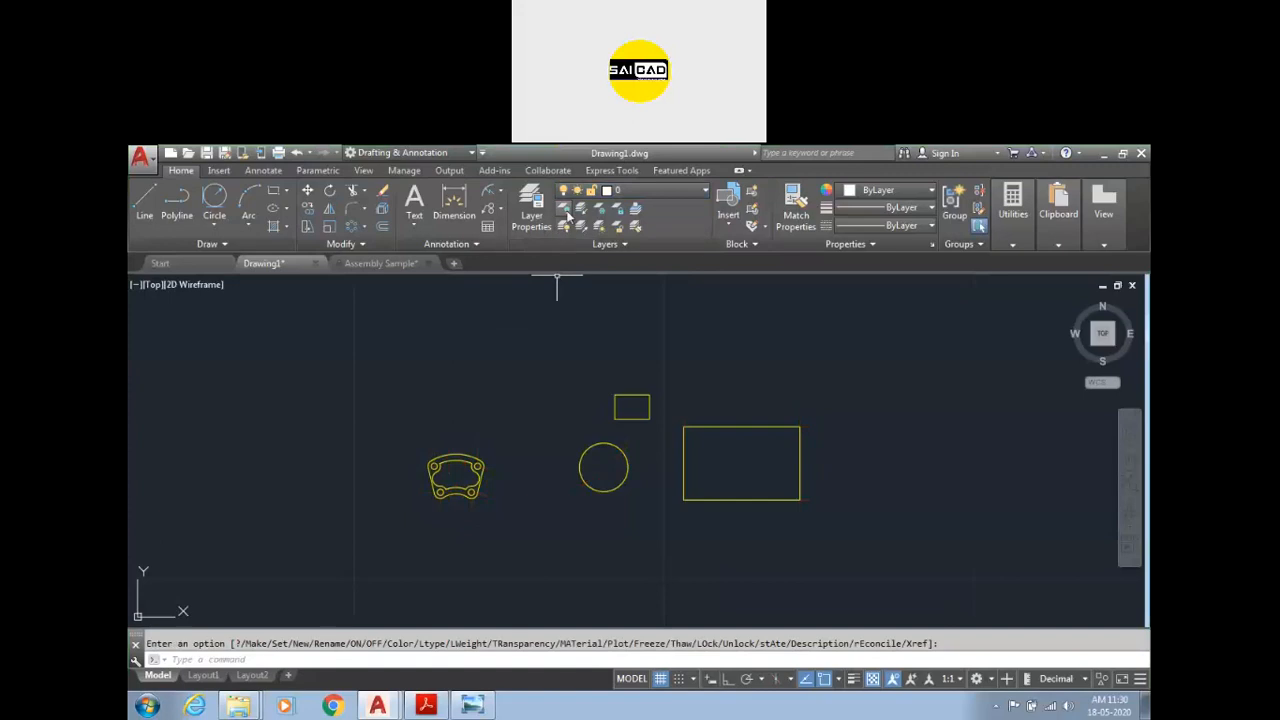
# Step: Turn the Dimension and References layers back on
pyautogui.click(661, 191)
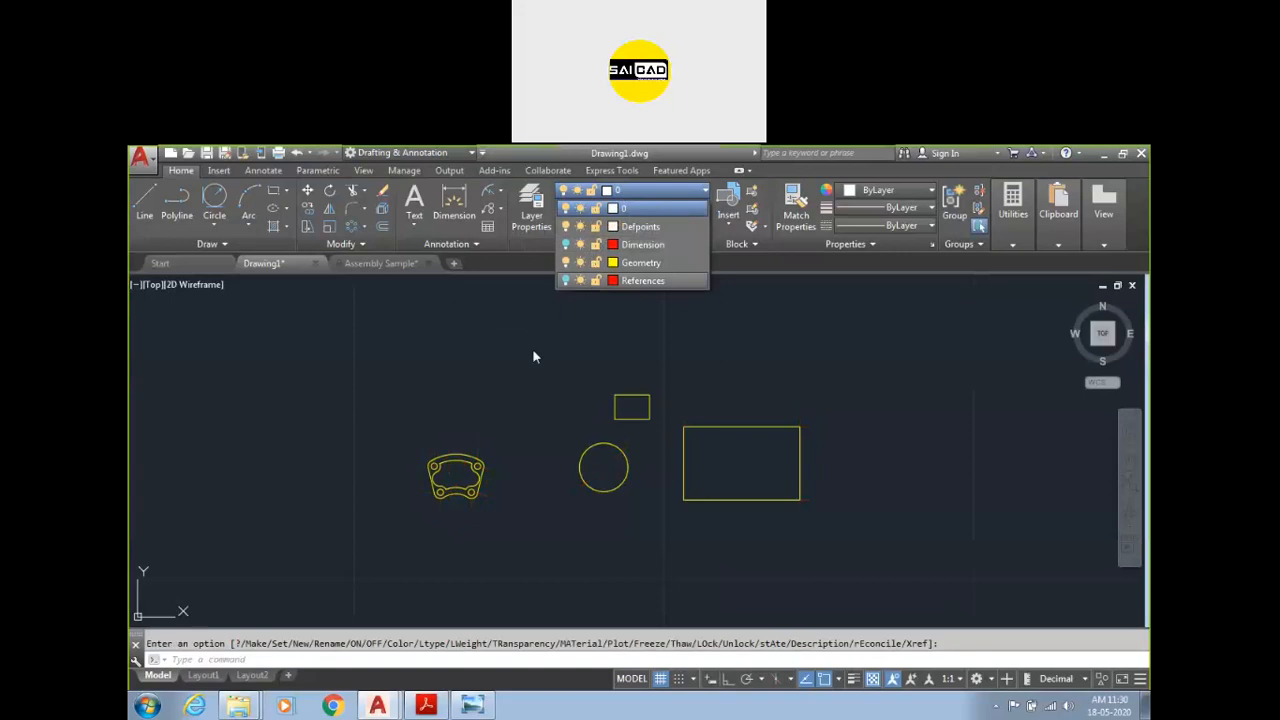
pyautogui.click(566, 245)
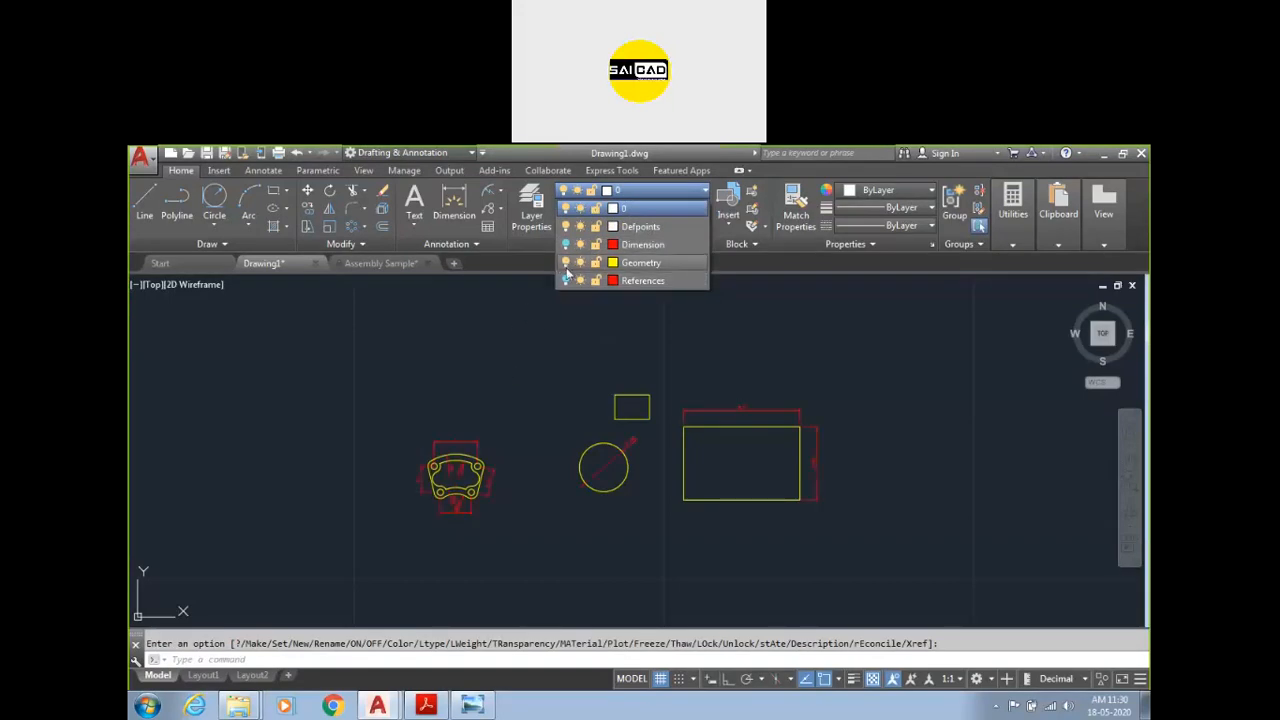
pyautogui.click(567, 281)
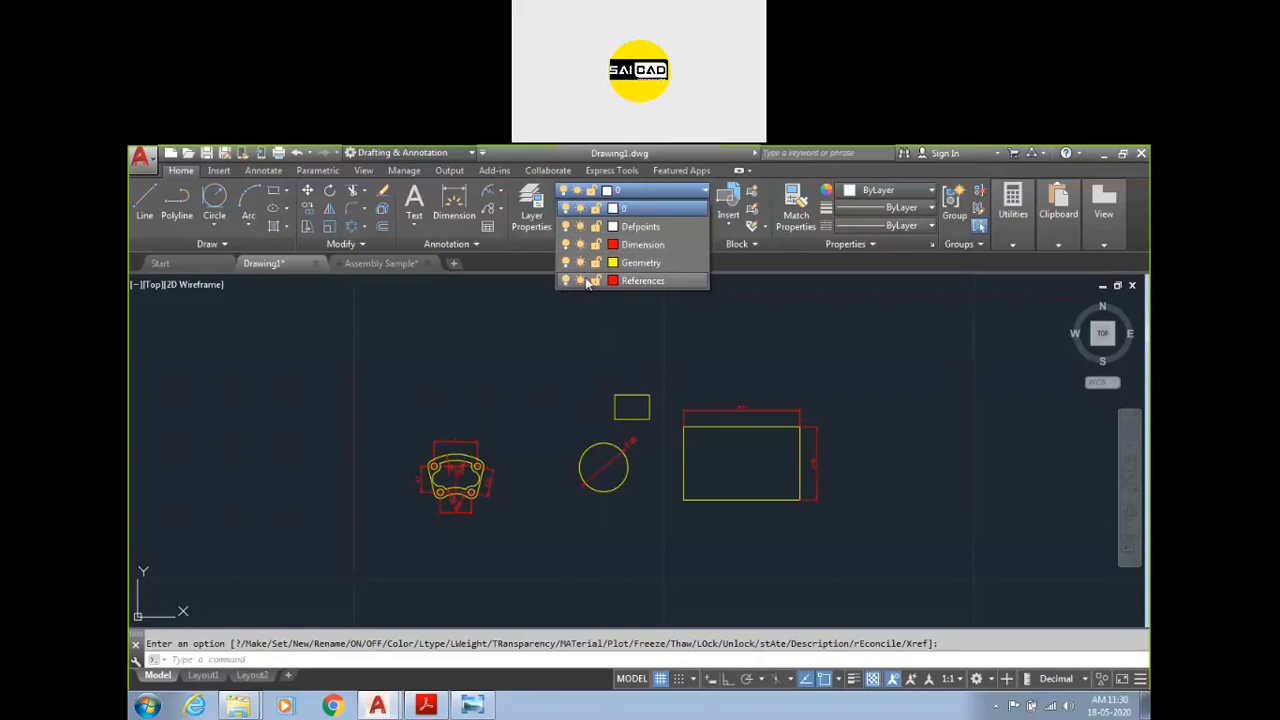
# Step: Freeze the Dimension layer
pyautogui.click(581, 245)
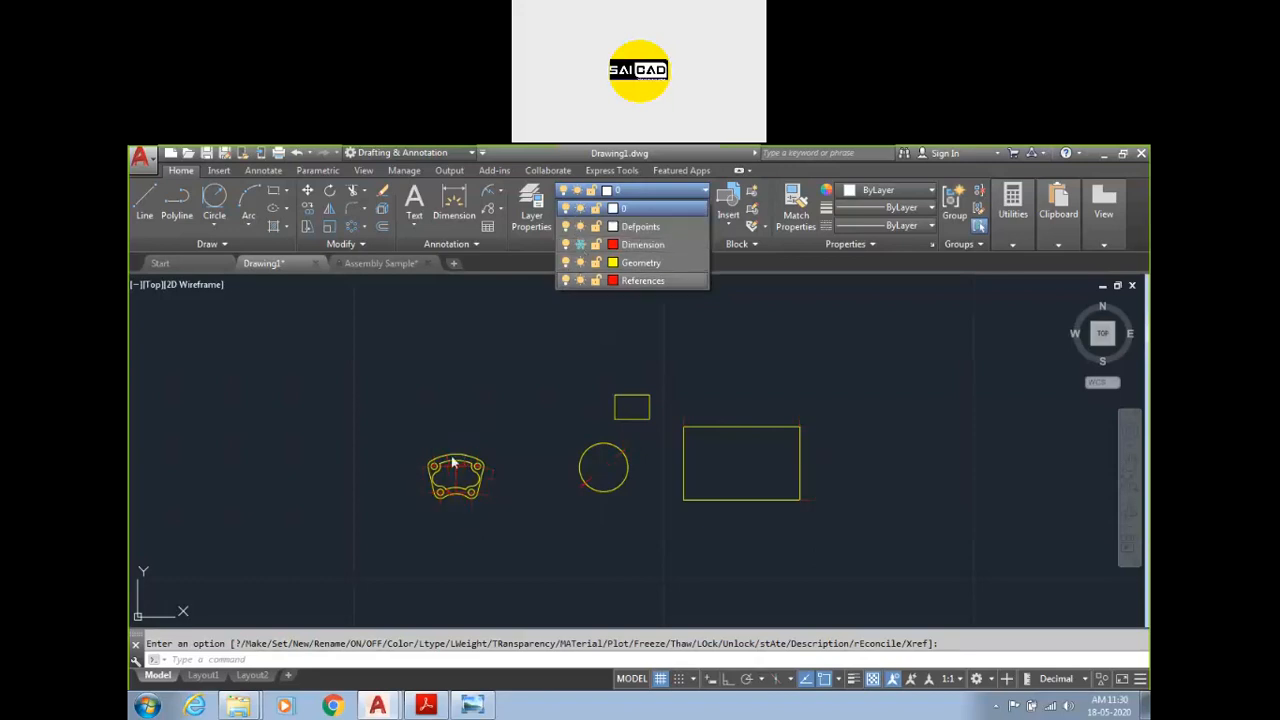
pyautogui.scroll(4, 470, 425)
pyautogui.scroll(-2, 463, 440)
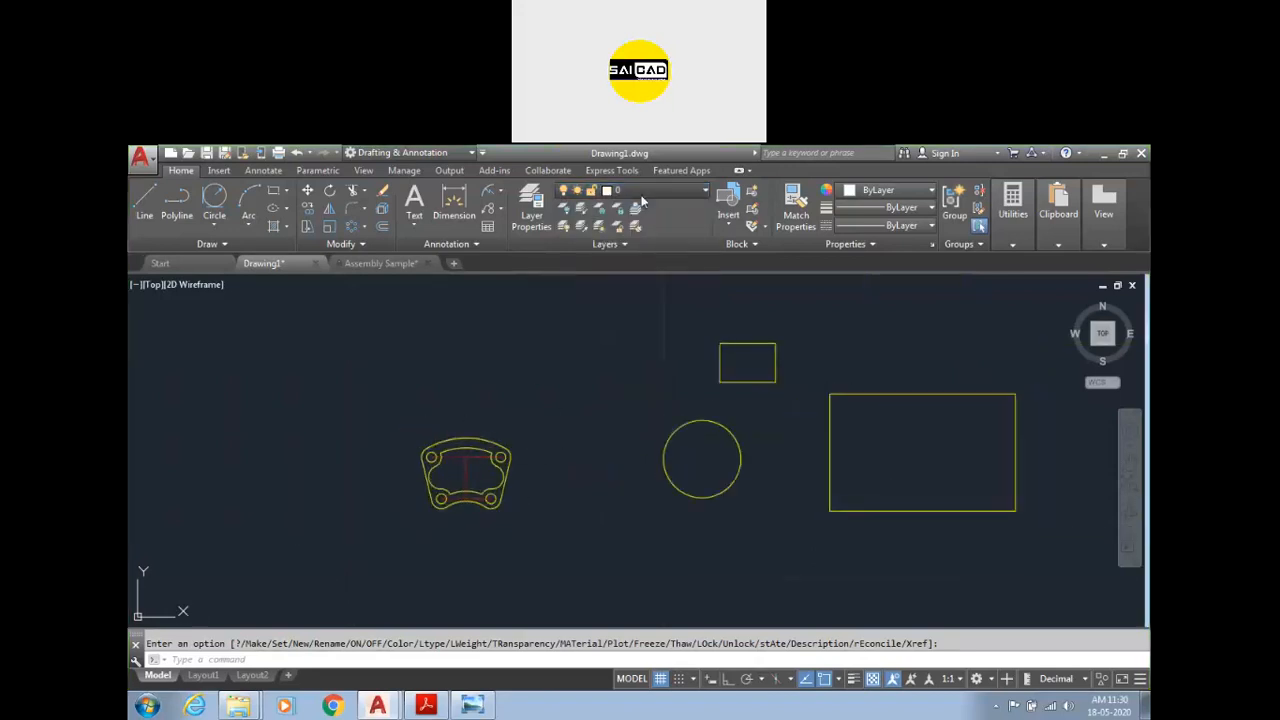
# Step: Thaw the Dimension layer and turn it off
pyautogui.click(600, 190)
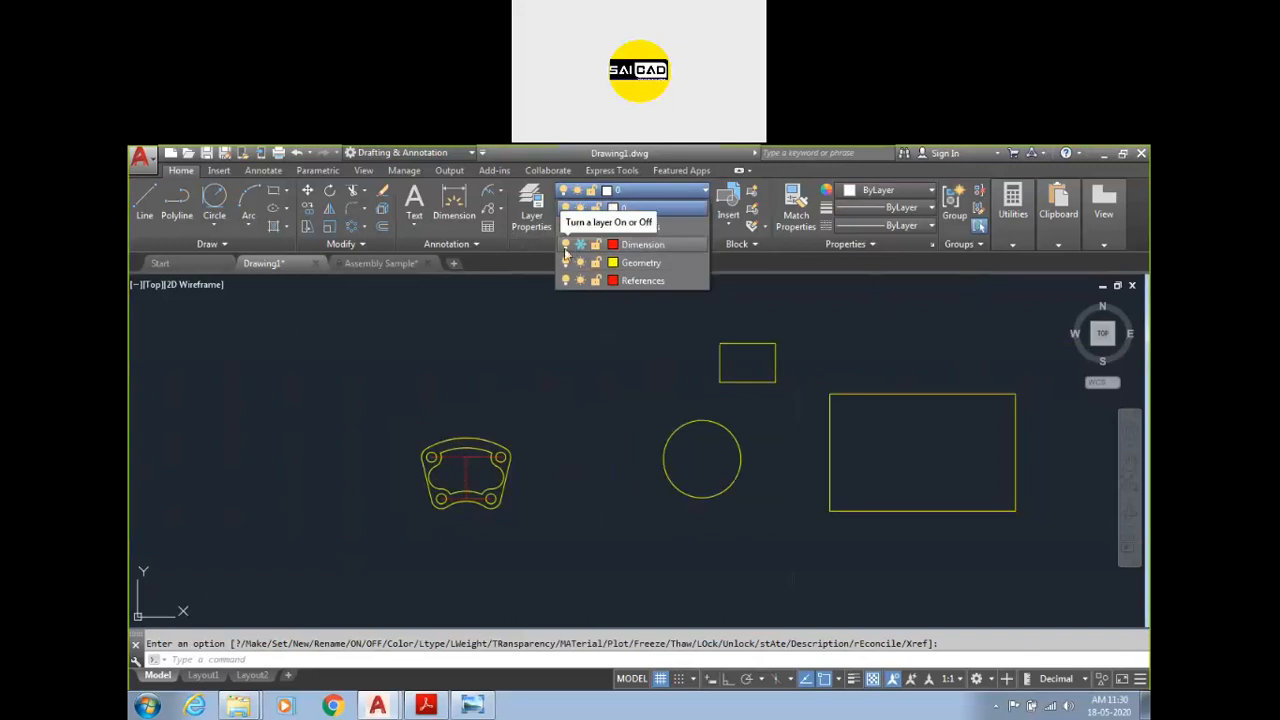
pyautogui.click(565, 246)
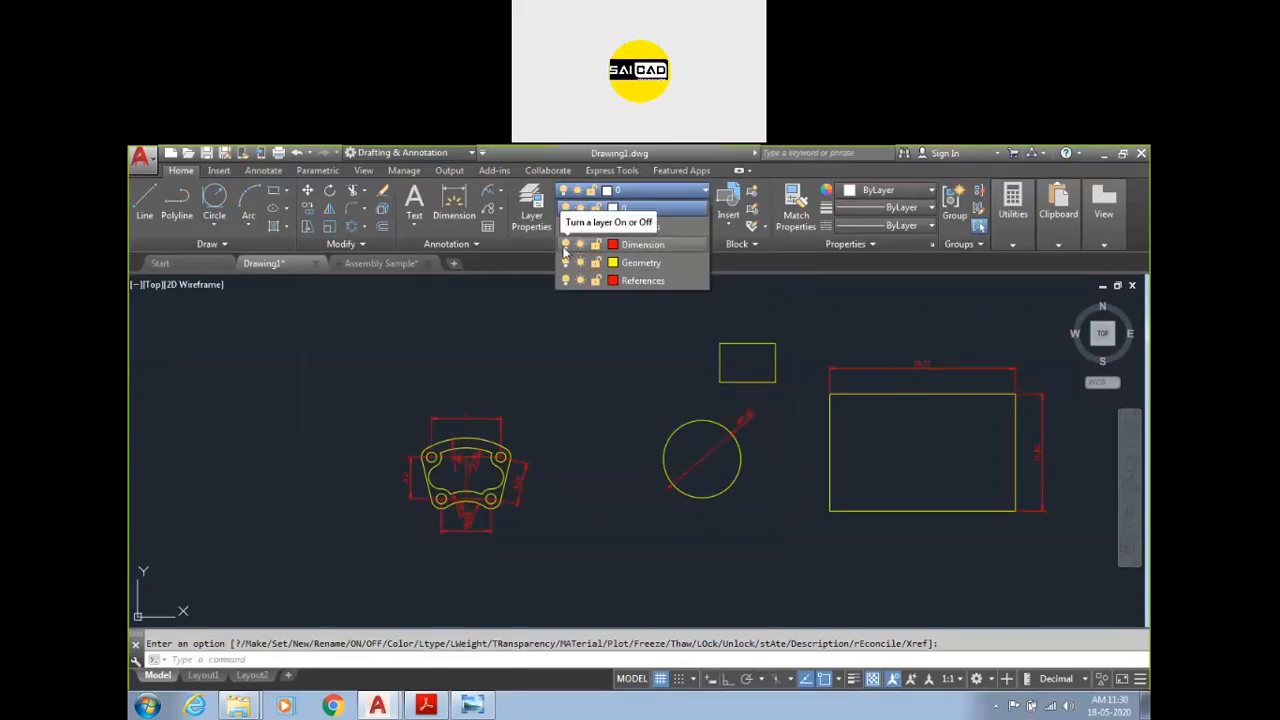
pyautogui.click(565, 245)
pyautogui.click(540, 343)
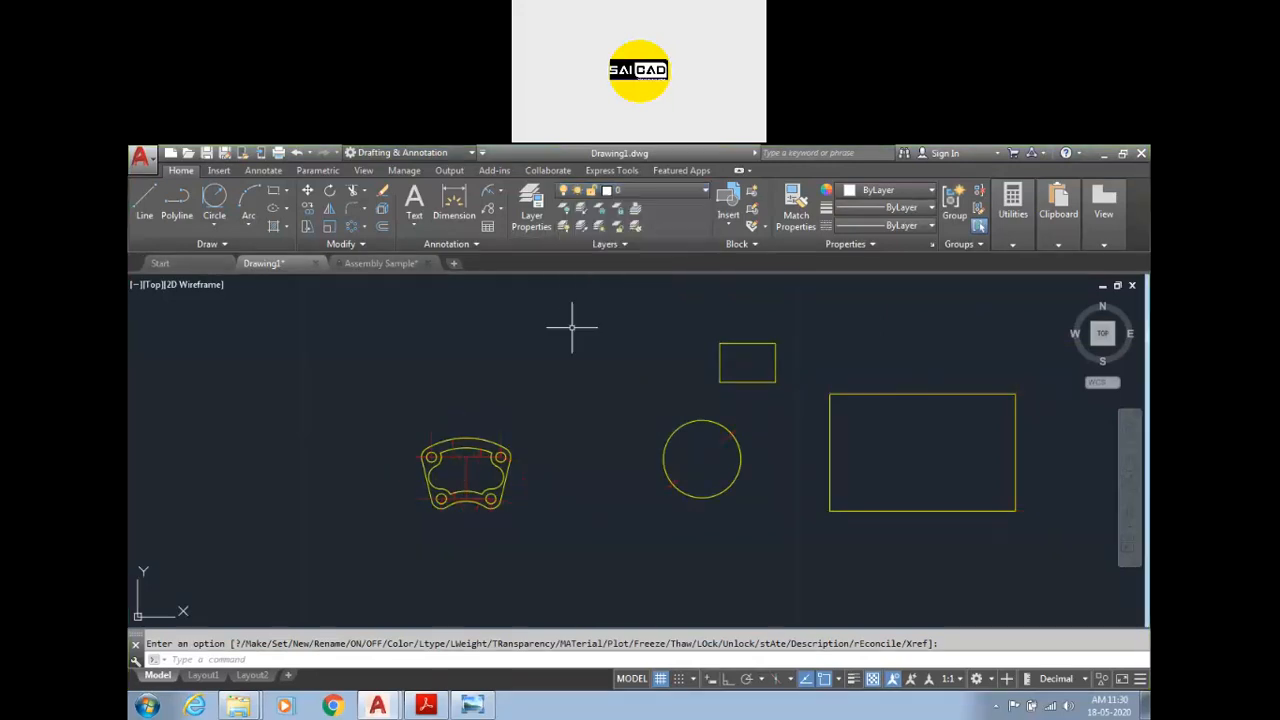
# Step: Erase all selectable objects in the drawing with the Dimension layer off, and turn the Dimension layer back on
pyautogui.scroll(-4, 516, 411)
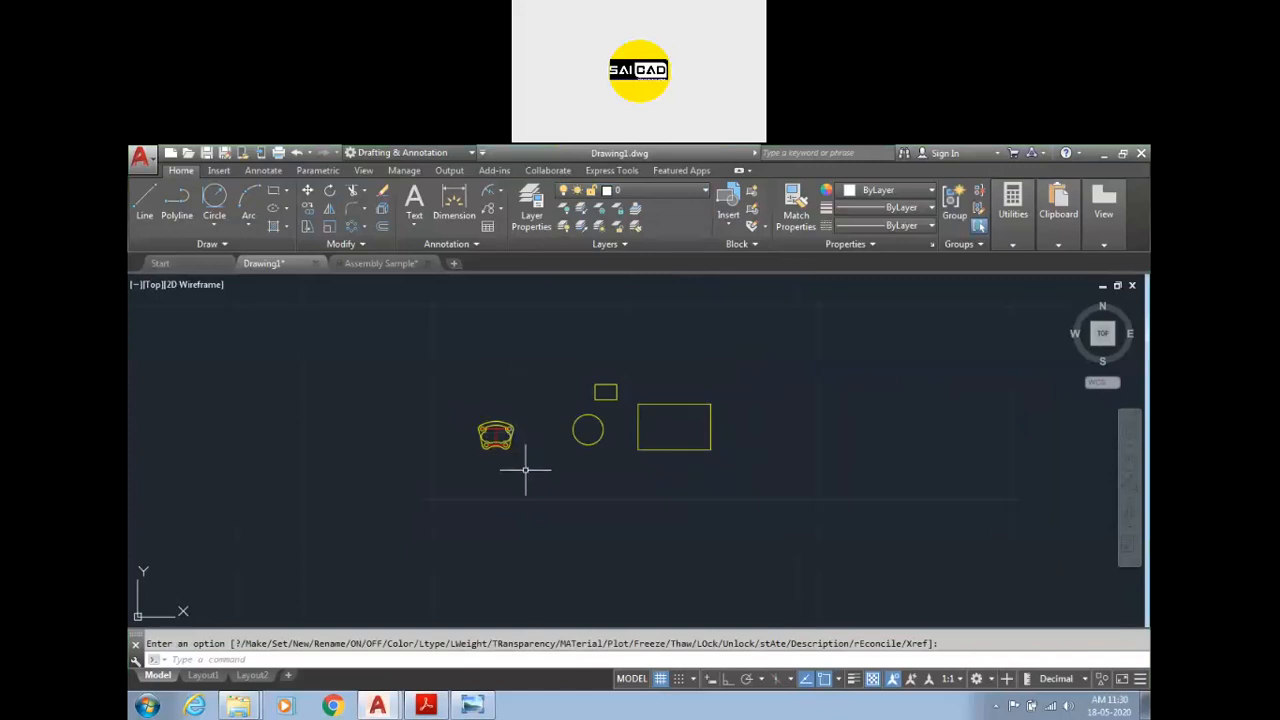
pyautogui.hotkey('ctrl', 'a')
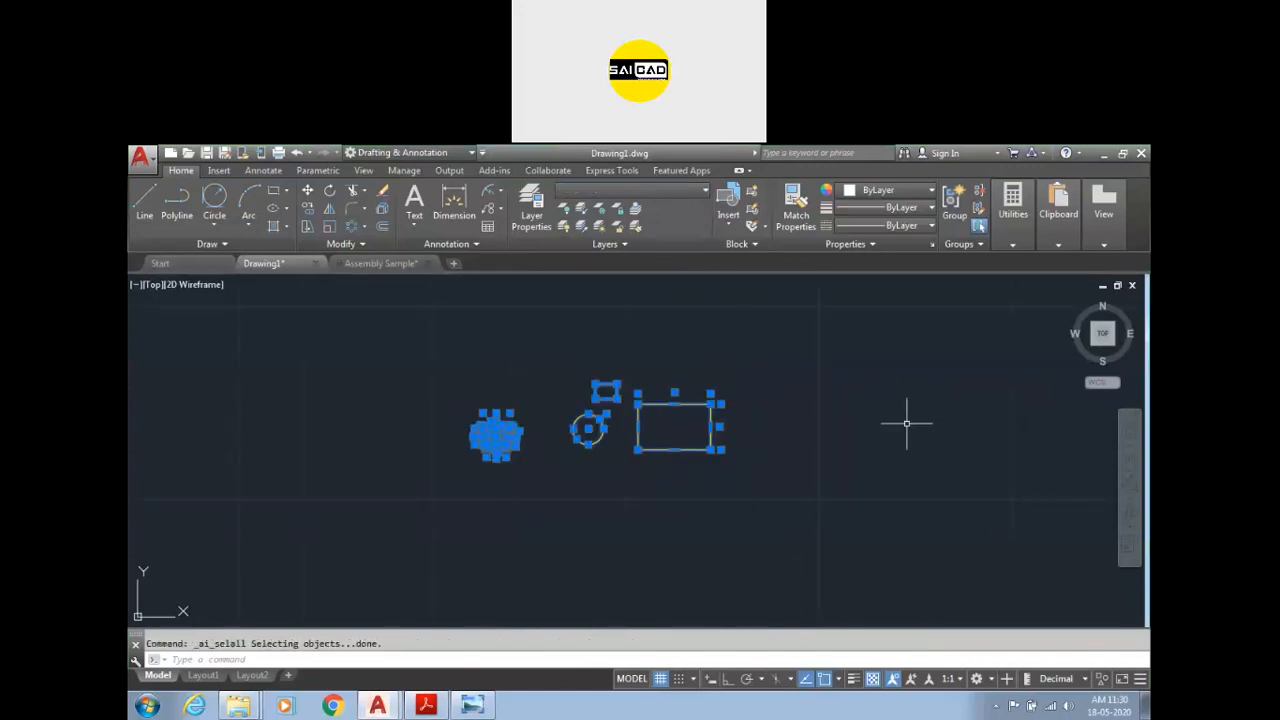
pyautogui.press('Delete')
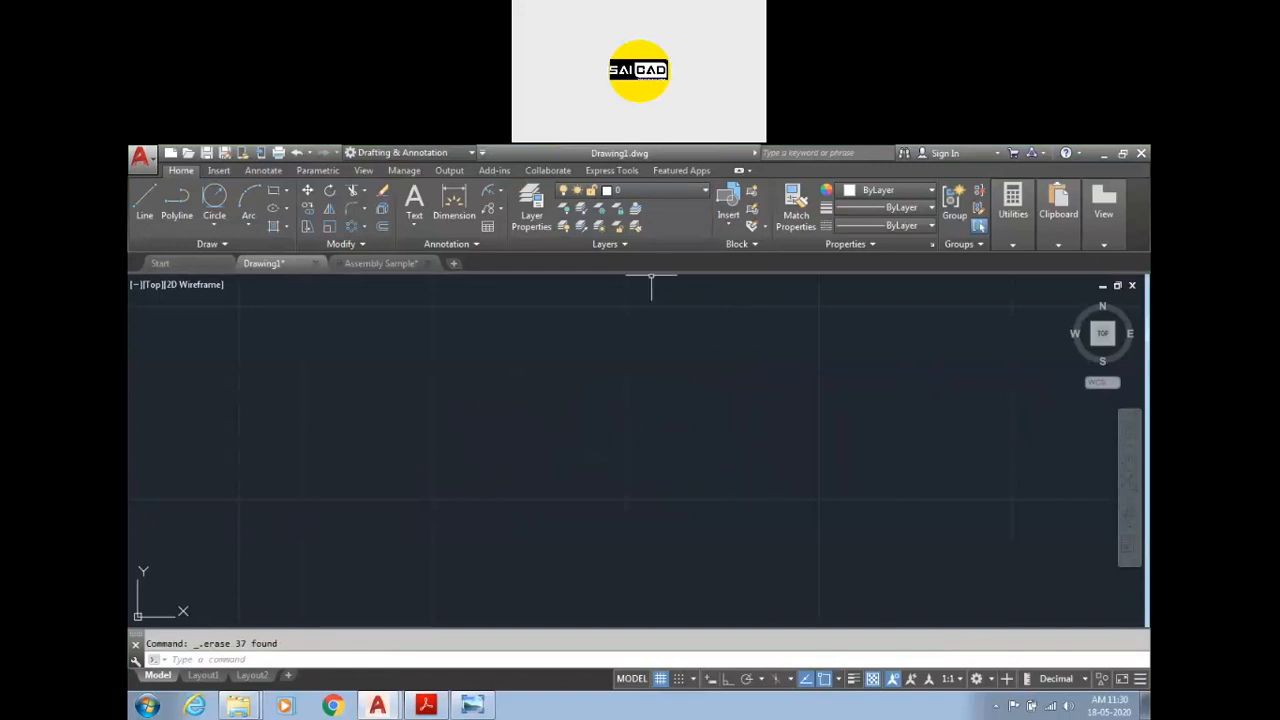
pyautogui.click(660, 191)
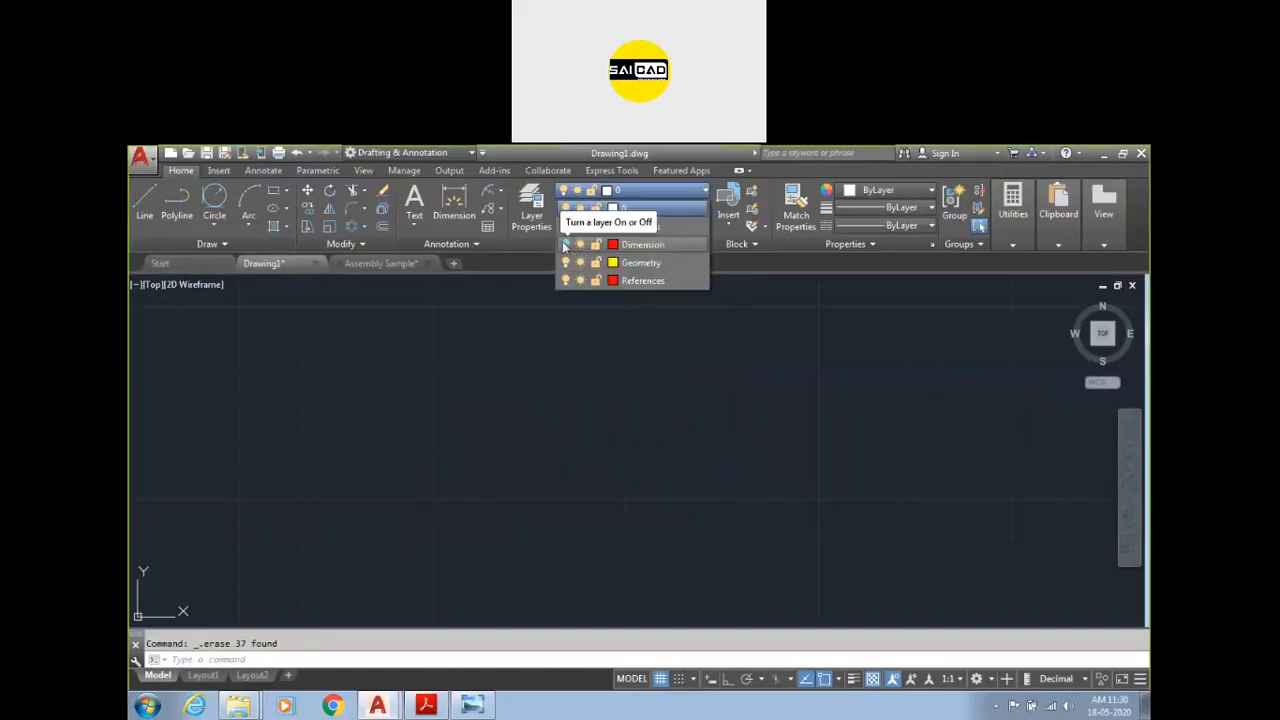
pyautogui.click(565, 245)
pyautogui.click(474, 366)
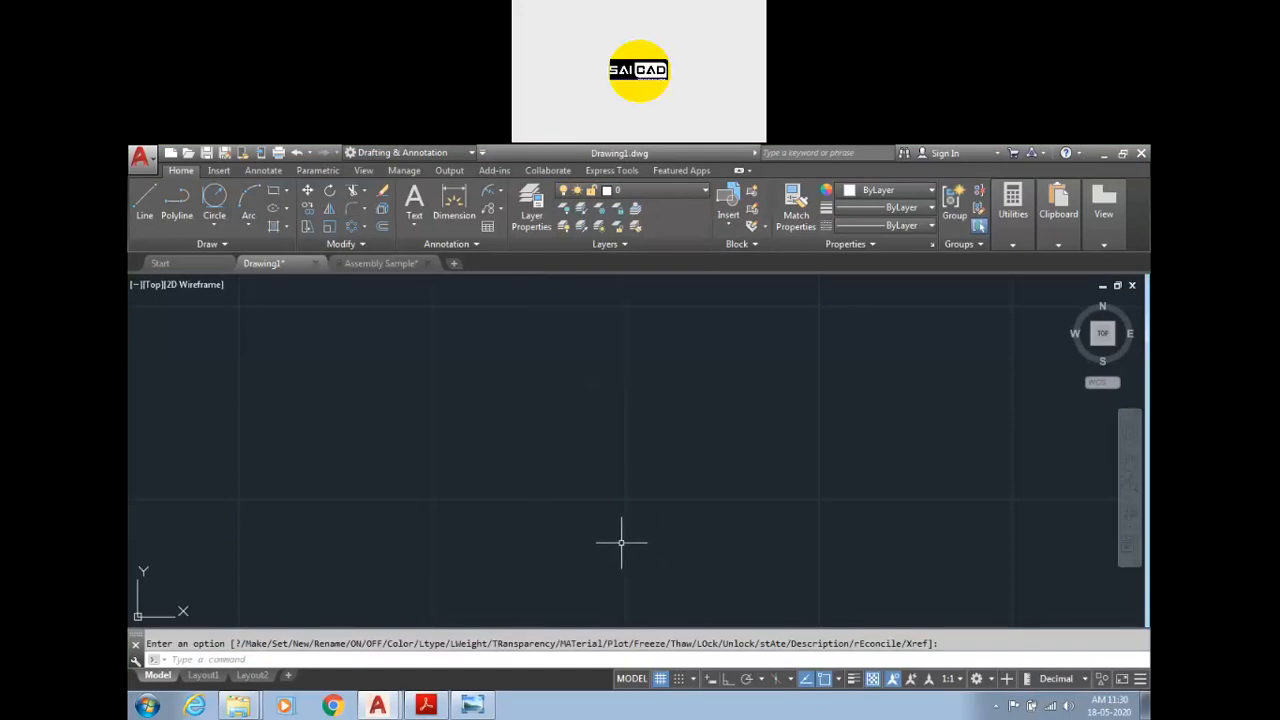
# Step: Undo the erase and the preceding Dimension layer changes until the geometry and all dimensions are restored
pyautogui.hotkey('ctrl', 'z')
pyautogui.hotkey('ctrl', 'z')
pyautogui.hotkey('ctrl', 'z')
pyautogui.hotkey('ctrl', 'z')
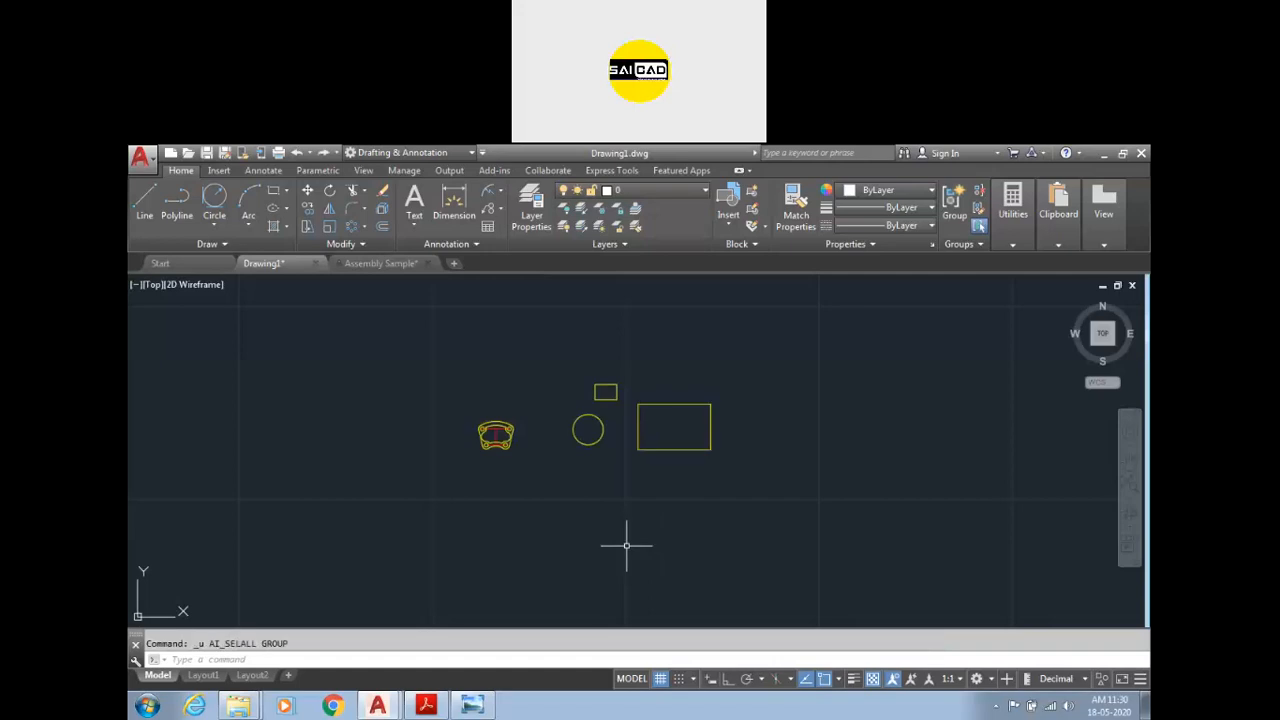
pyautogui.hotkey('ctrl', 'z')
pyautogui.hotkey('ctrl', 'z')
pyautogui.hotkey('ctrl', 'z')
pyautogui.hotkey('ctrl', 'z')
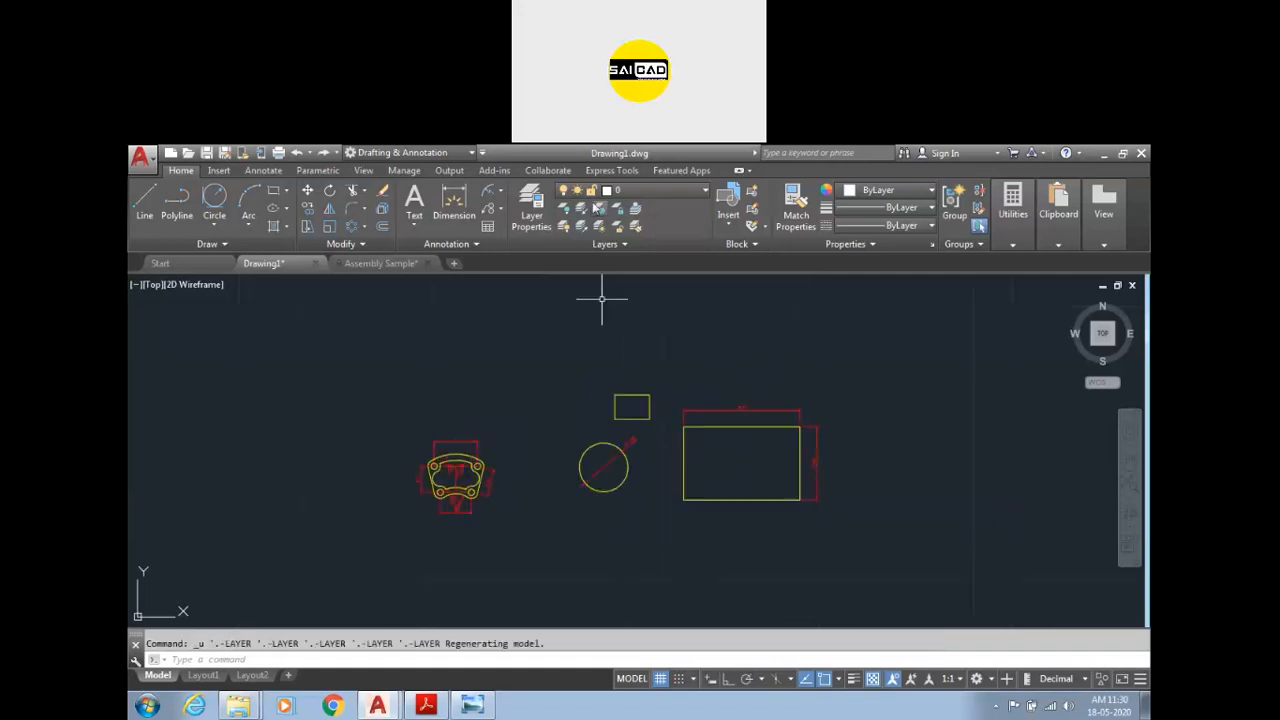
# Step: Freeze the Dimension layer
pyautogui.click(650, 190)
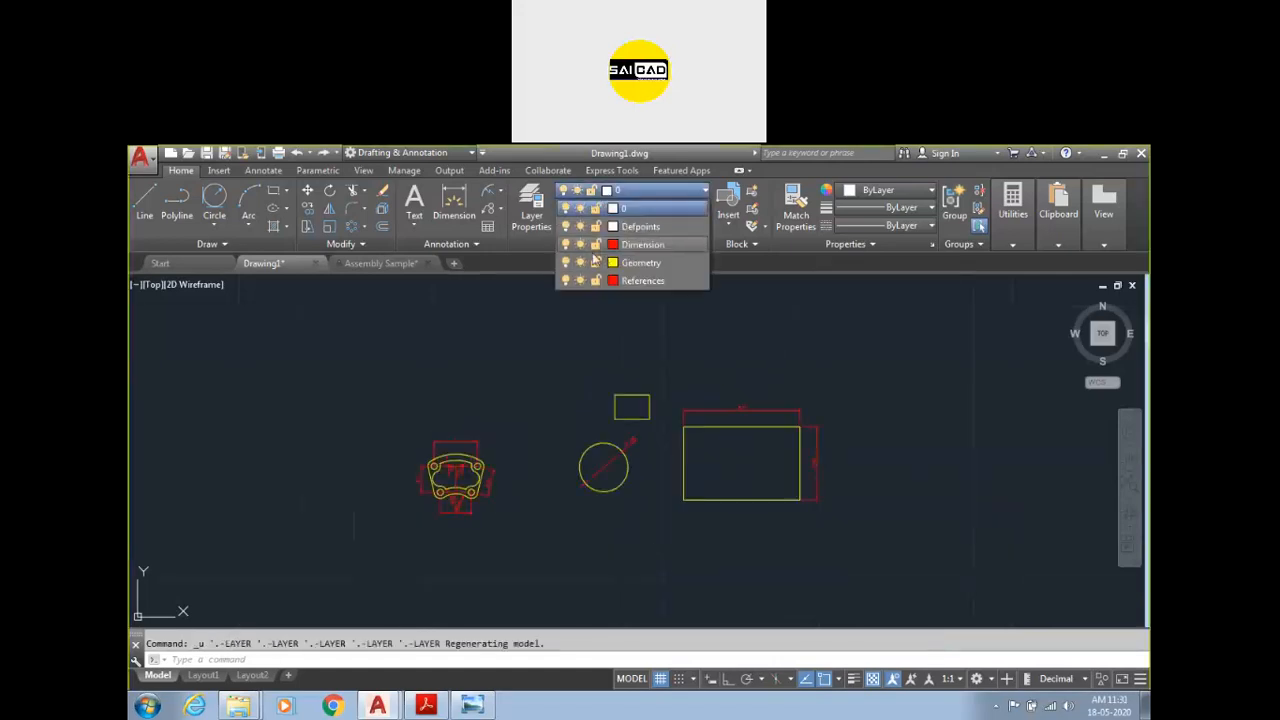
pyautogui.click(580, 247)
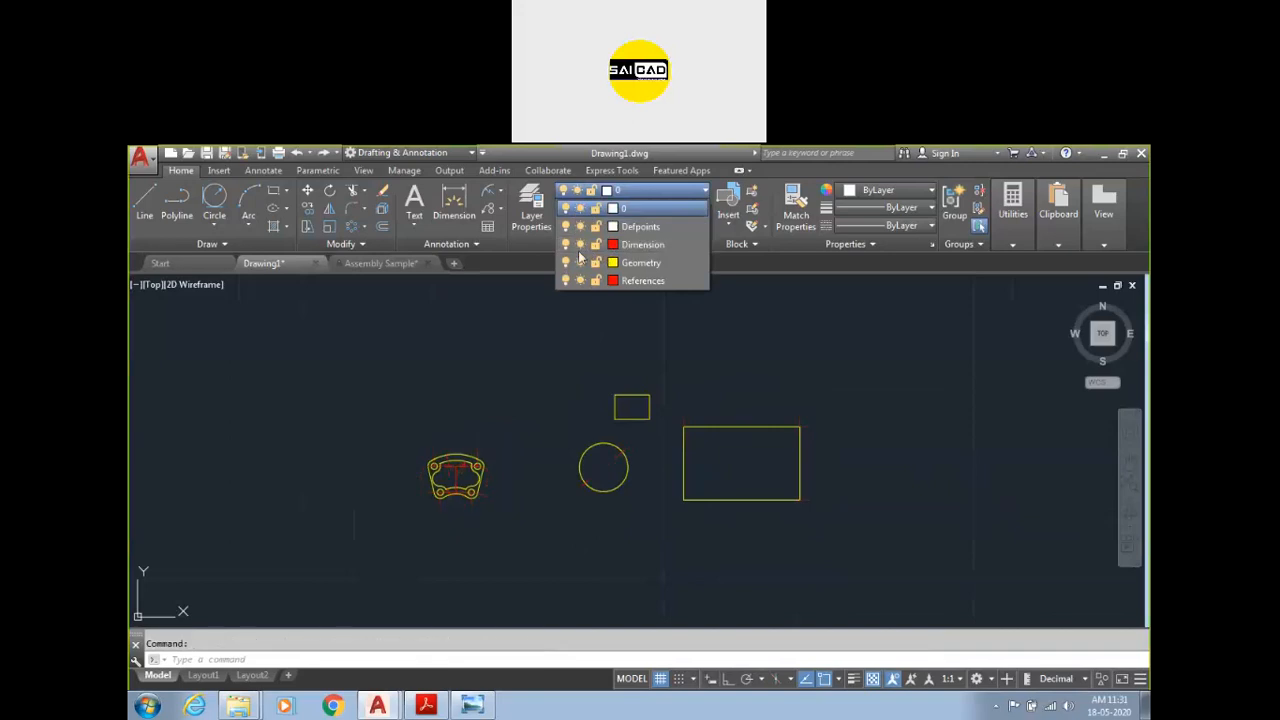
pyautogui.press('Escape')
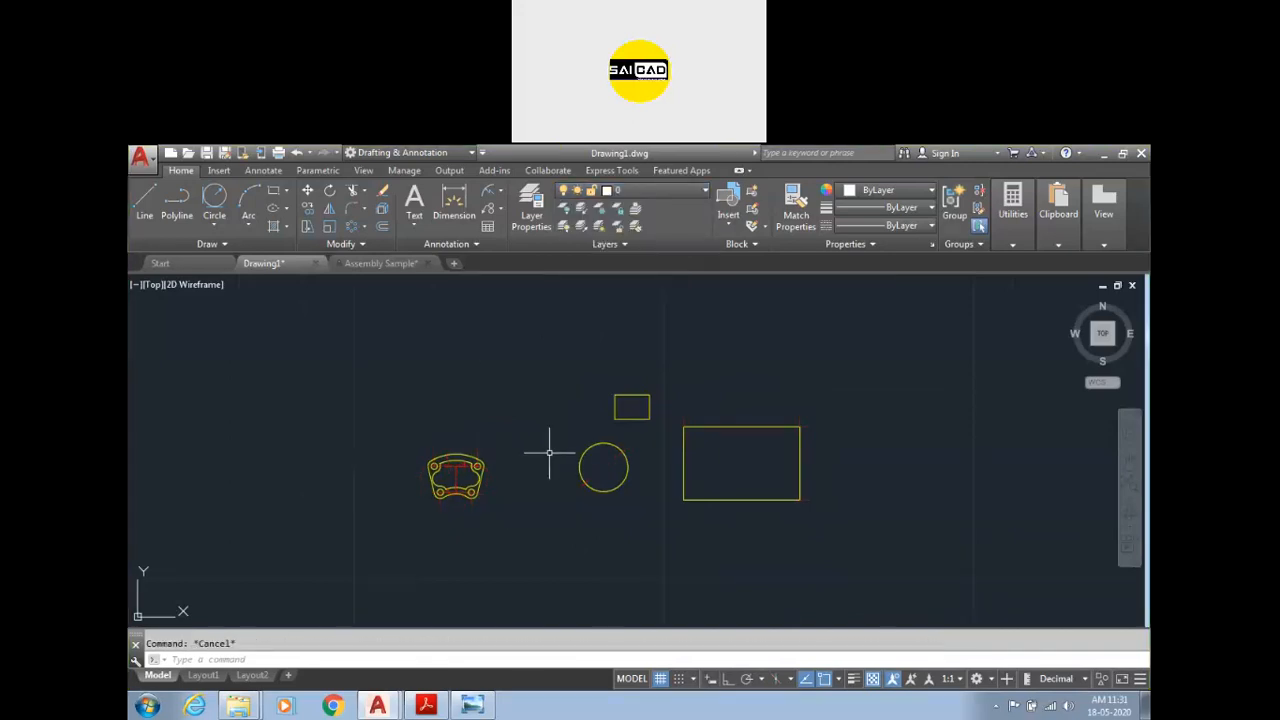
# Step: Select and erase all objects on the unfrozen layers, and thaw the Dimension layer
pyautogui.hotkey('ctrl', 'a')
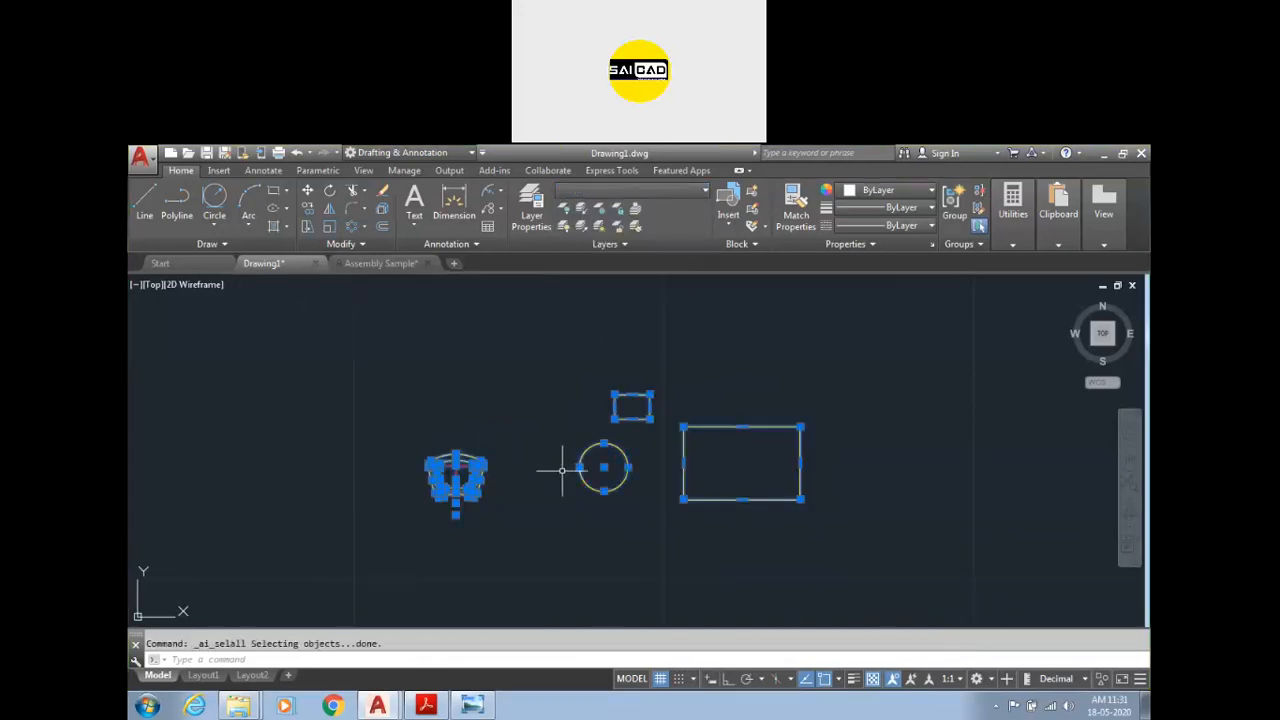
pyautogui.press('Delete')
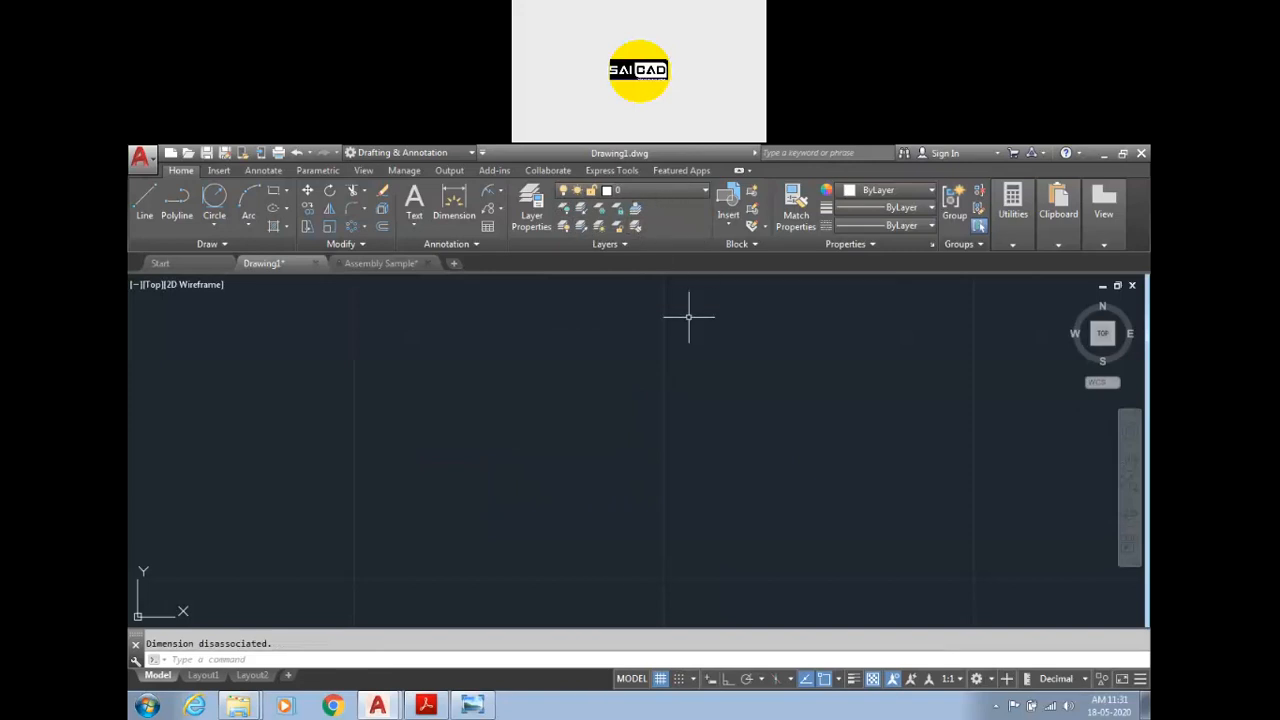
pyautogui.click(656, 191)
pyautogui.click(581, 244)
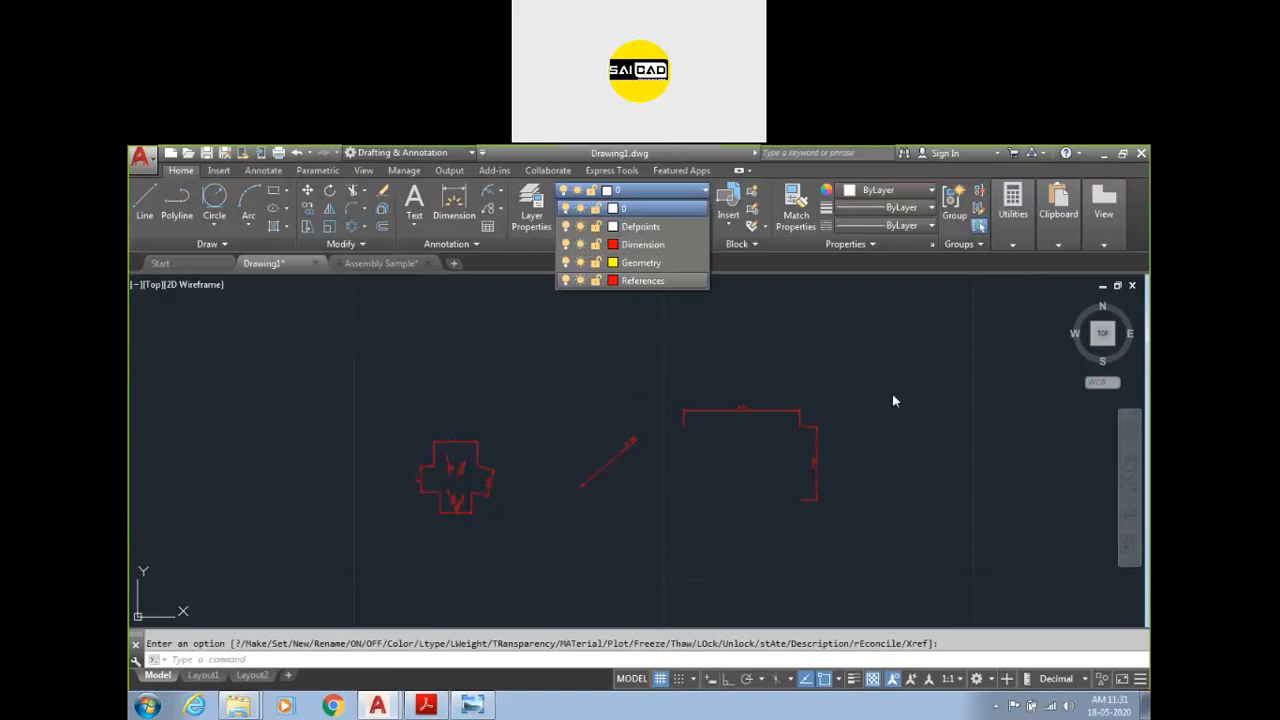
# Step: Undo the last layer changes to bring the yellow geometry back beside its red dimensions
pyautogui.click(435, 394)
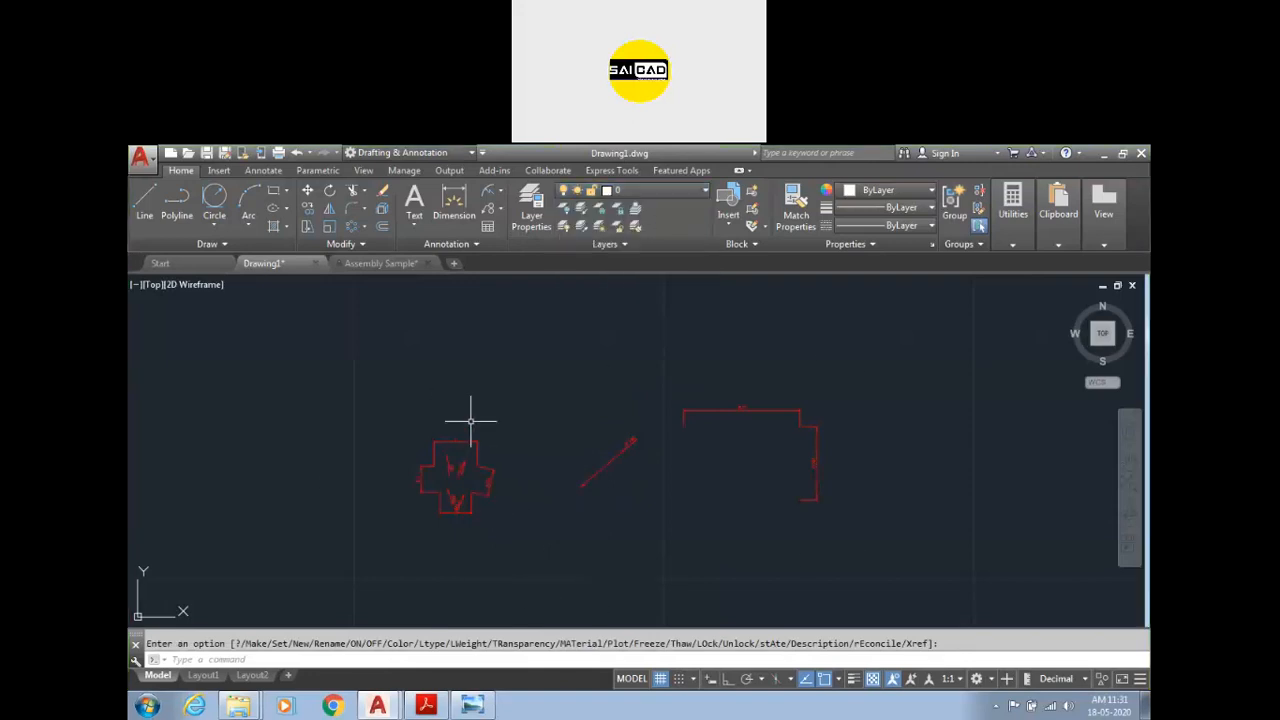
pyautogui.scroll(2, 844, 430)
pyautogui.scroll(-2, 527, 441)
pyautogui.scroll(3, 350, 490)
pyautogui.scroll(-2, 480, 457)
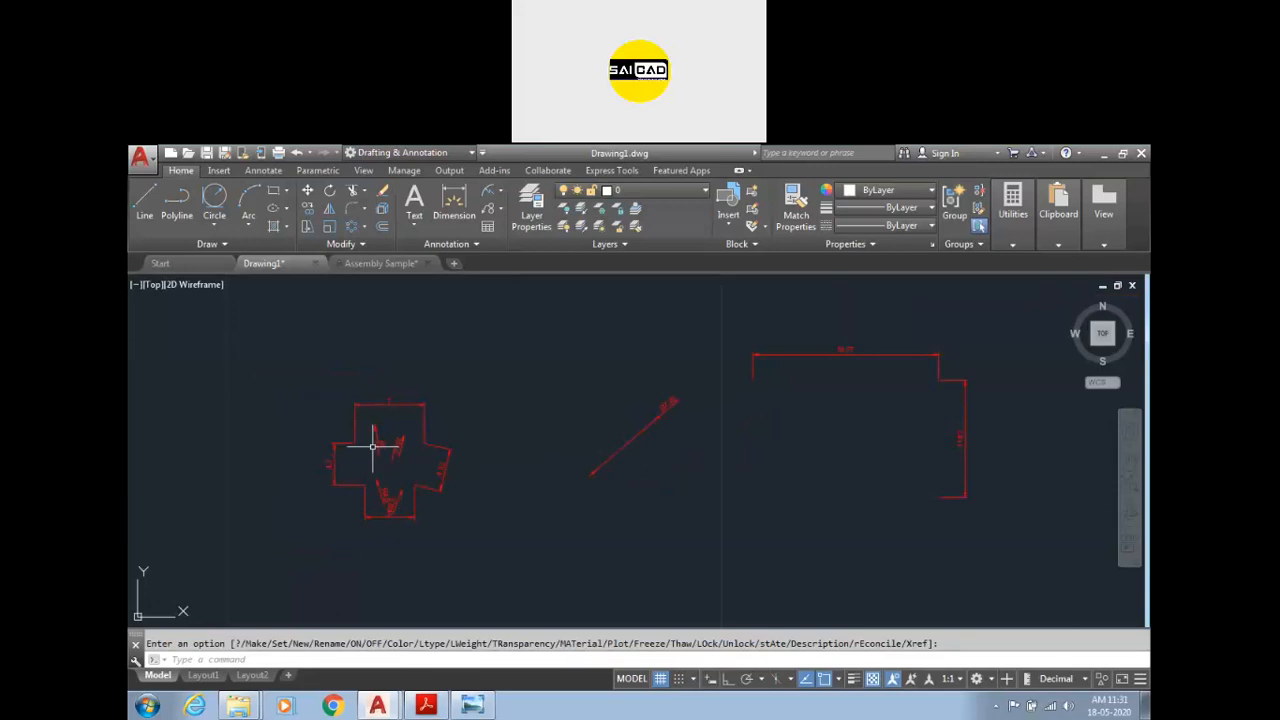
pyautogui.click(660, 192)
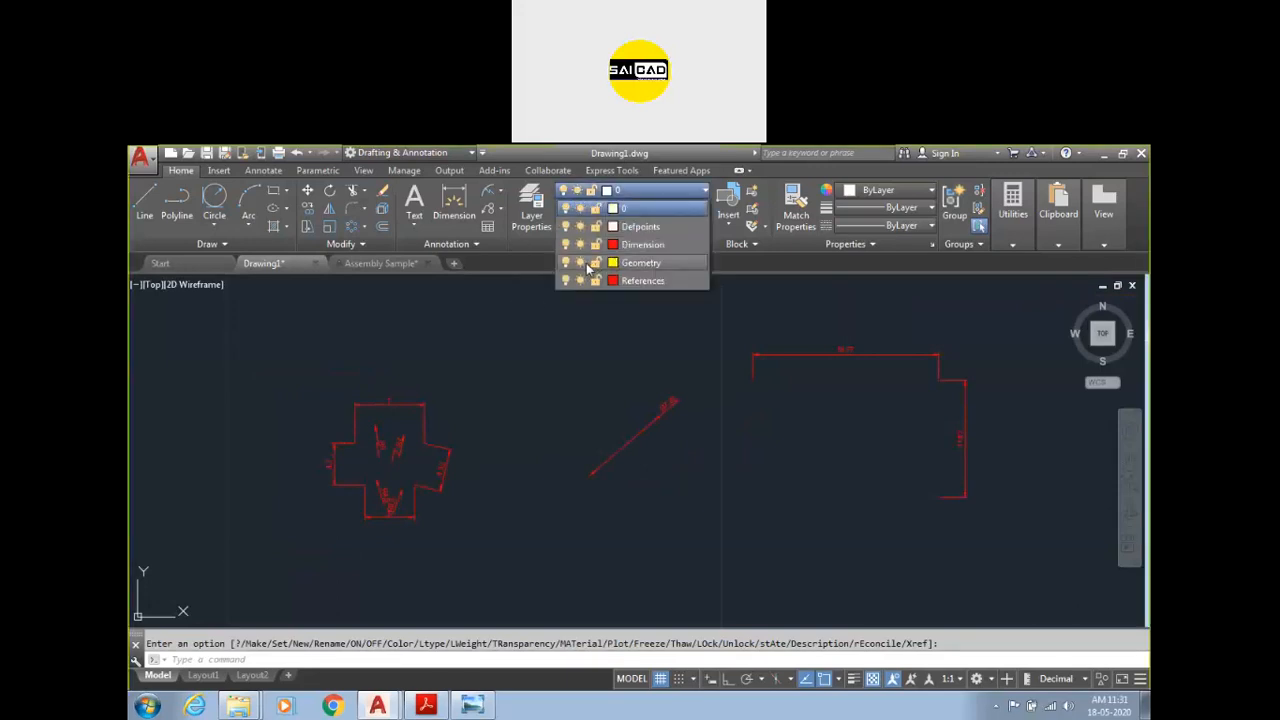
pyautogui.hotkey('ctrl', 'z')
pyautogui.hotkey('ctrl', 'z')
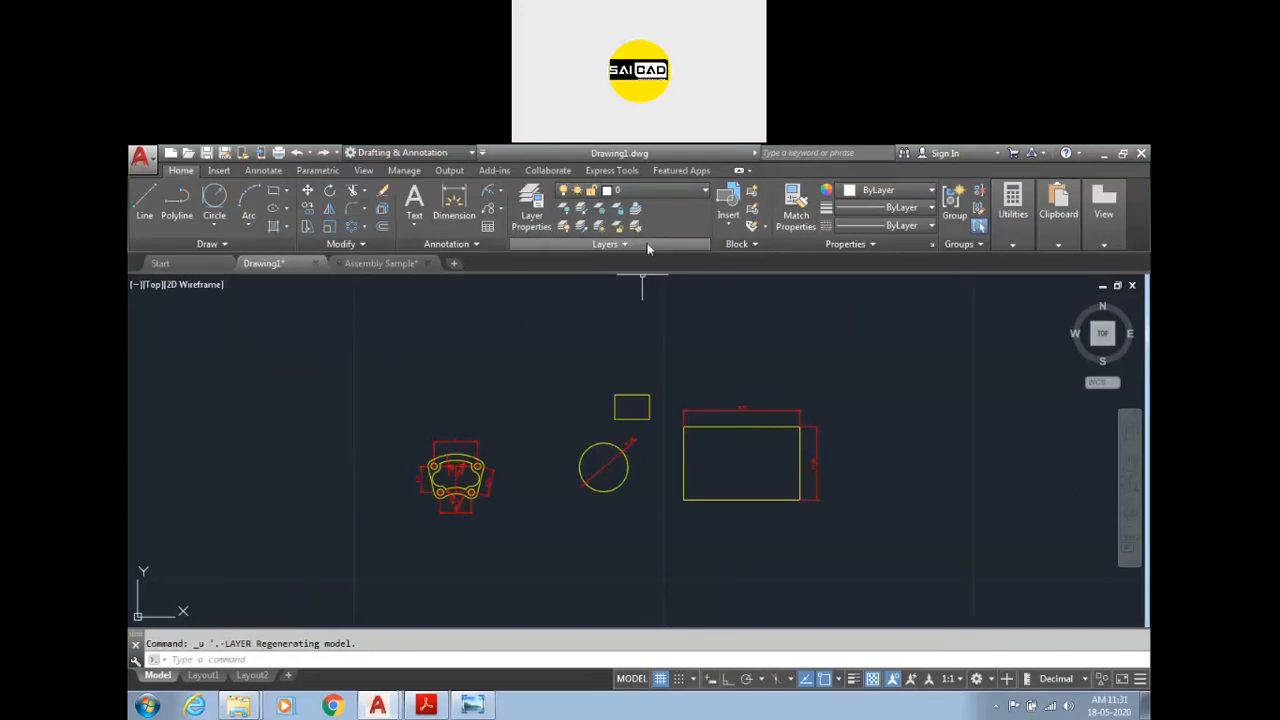
# Step: Lock the Dimension layer
pyautogui.click(657, 190)
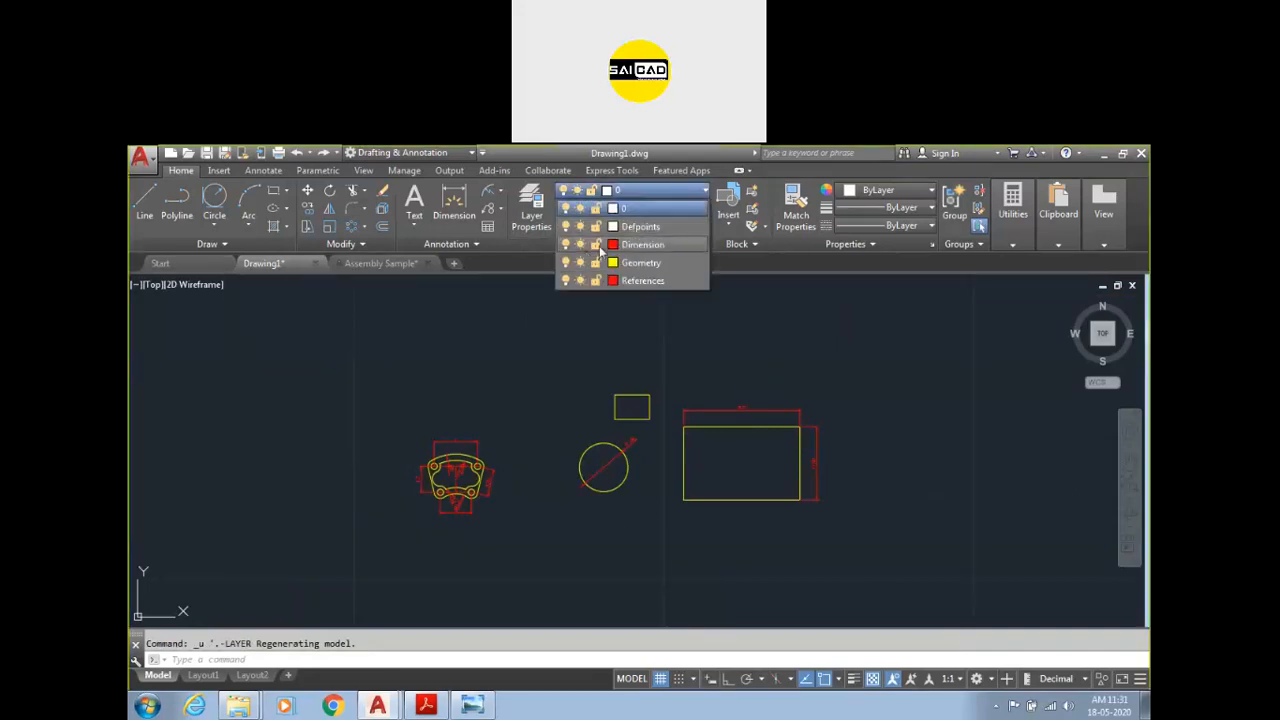
pyautogui.click(597, 245)
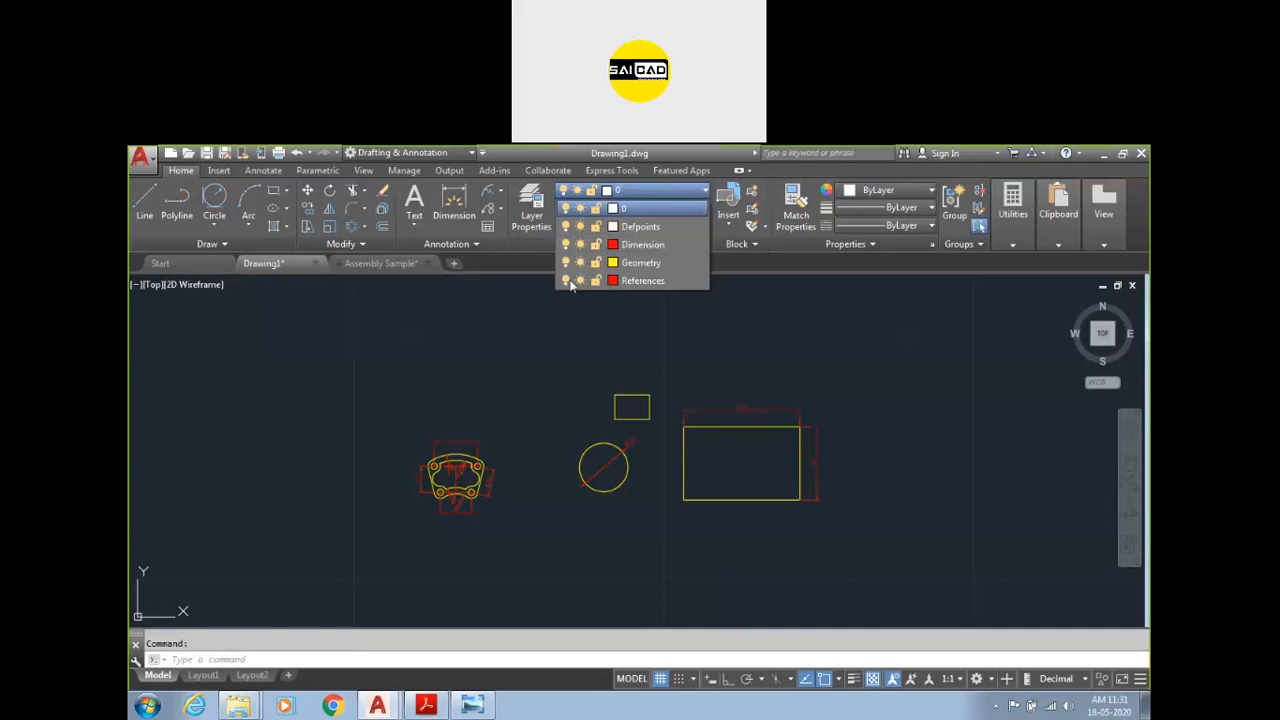
pyautogui.press('Escape')
pyautogui.scroll(3, 489, 471)
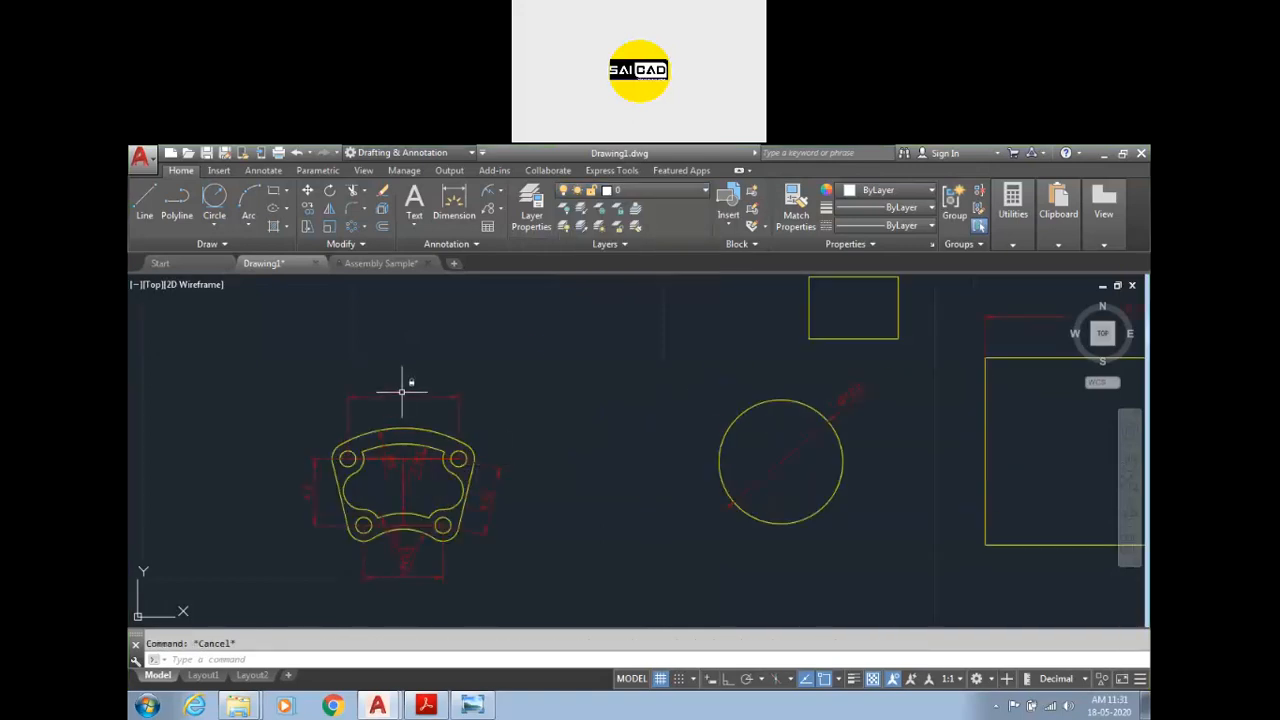
# Step: Try to erase the horizontal dimension above the four-hole gasket outline while its layer is locked
pyautogui.moveTo(426, 382); pyautogui.dragTo(474, 383, button='middle')
pyautogui.click(515, 381)
pyautogui.click(428, 402)
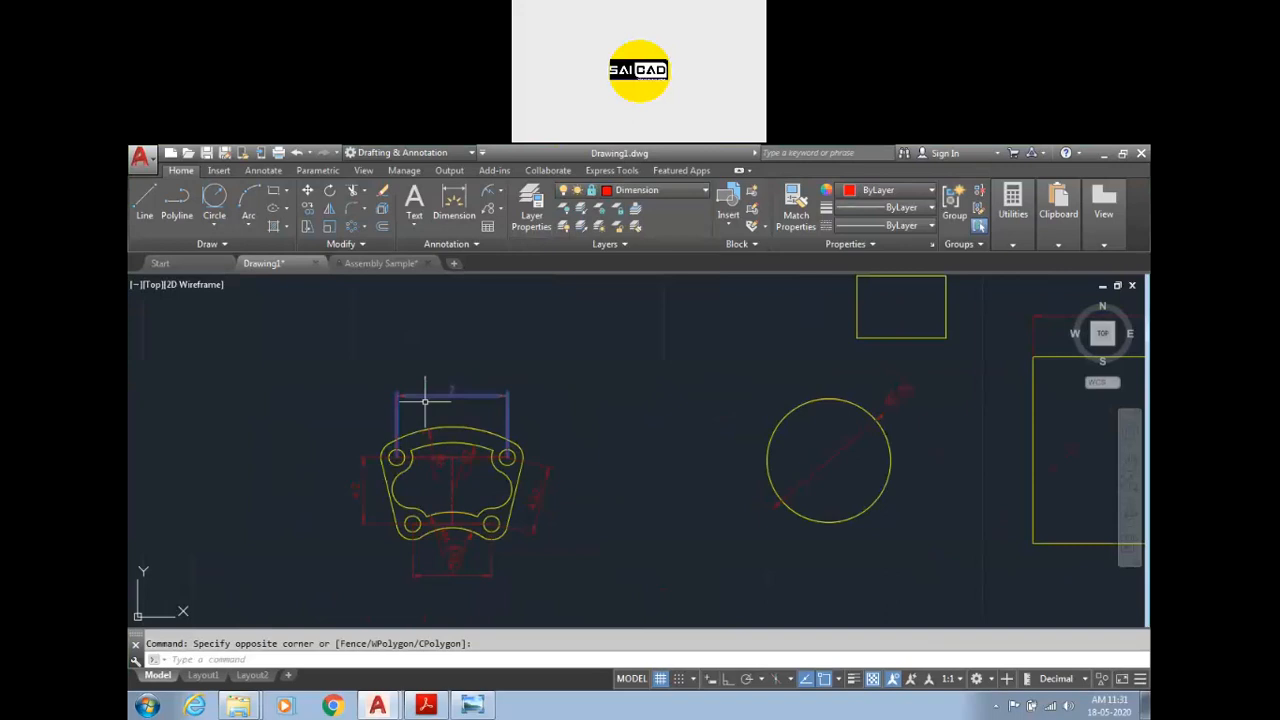
pyautogui.press('Delete')
# Step: Select the whole four-hole gasket together with its locked dimensions and erase the selection
pyautogui.click(574, 364)
pyautogui.click(456, 391)
pyautogui.click(424, 392)
pyautogui.click(364, 403)
pyautogui.click(616, 432)
pyautogui.press('Escape')
pyautogui.click(618, 428)
pyautogui.click(426, 532)
pyautogui.press('Delete')
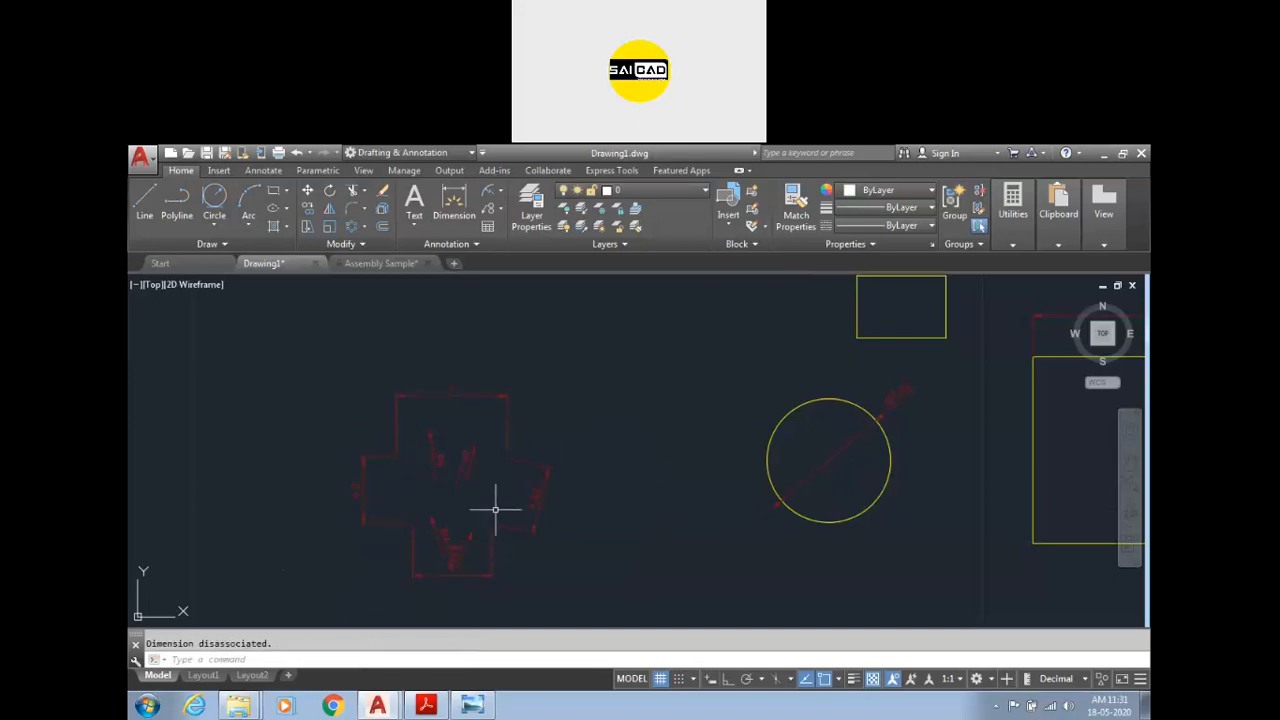
# Step: Try selecting the locked dimensions on their own, and undo the erasure of the gasket outline
pyautogui.scroll(3, 475, 505)
pyautogui.scroll(-3, 495, 470)
pyautogui.click(628, 398)
pyautogui.click(478, 523)
pyautogui.press('Escape')
pyautogui.click(598, 390)
pyautogui.click(371, 591)
pyautogui.click(645, 191)
pyautogui.click(667, 355)
pyautogui.hotkey('ctrl', 'z')
pyautogui.hotkey('ctrl', 'z')
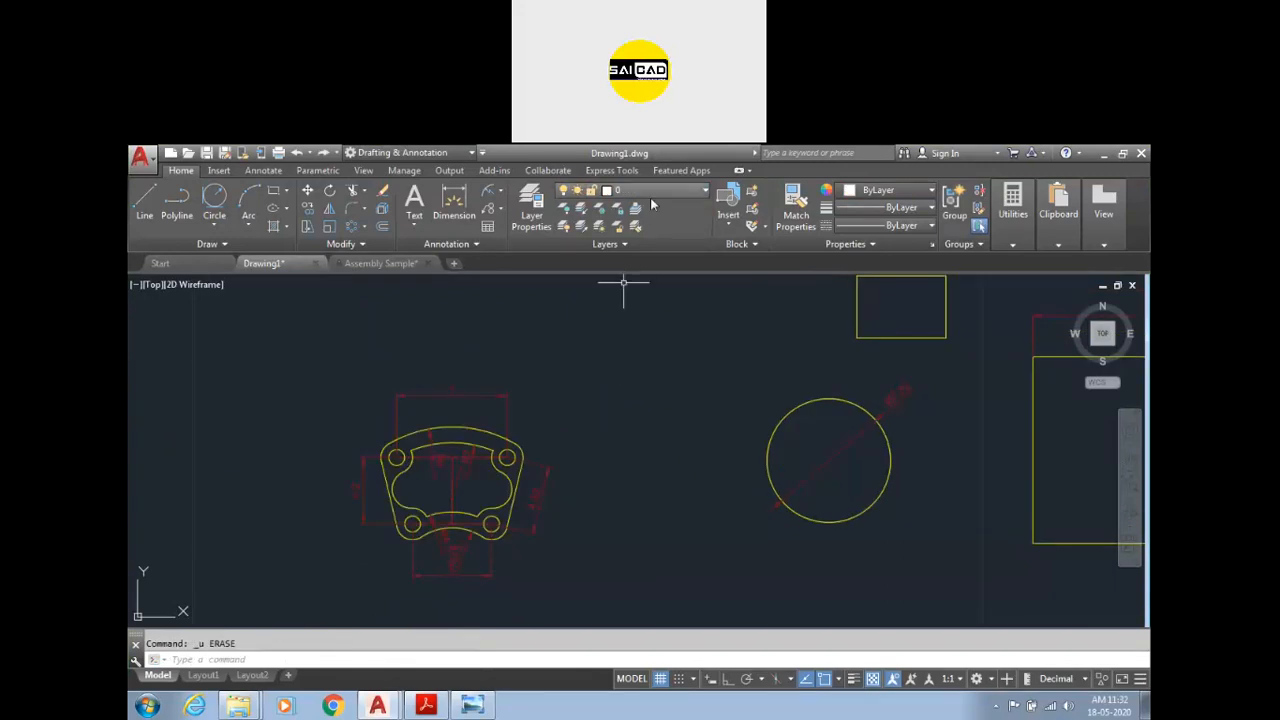
# Step: Unlock the Dimension layer
pyautogui.click(648, 191)
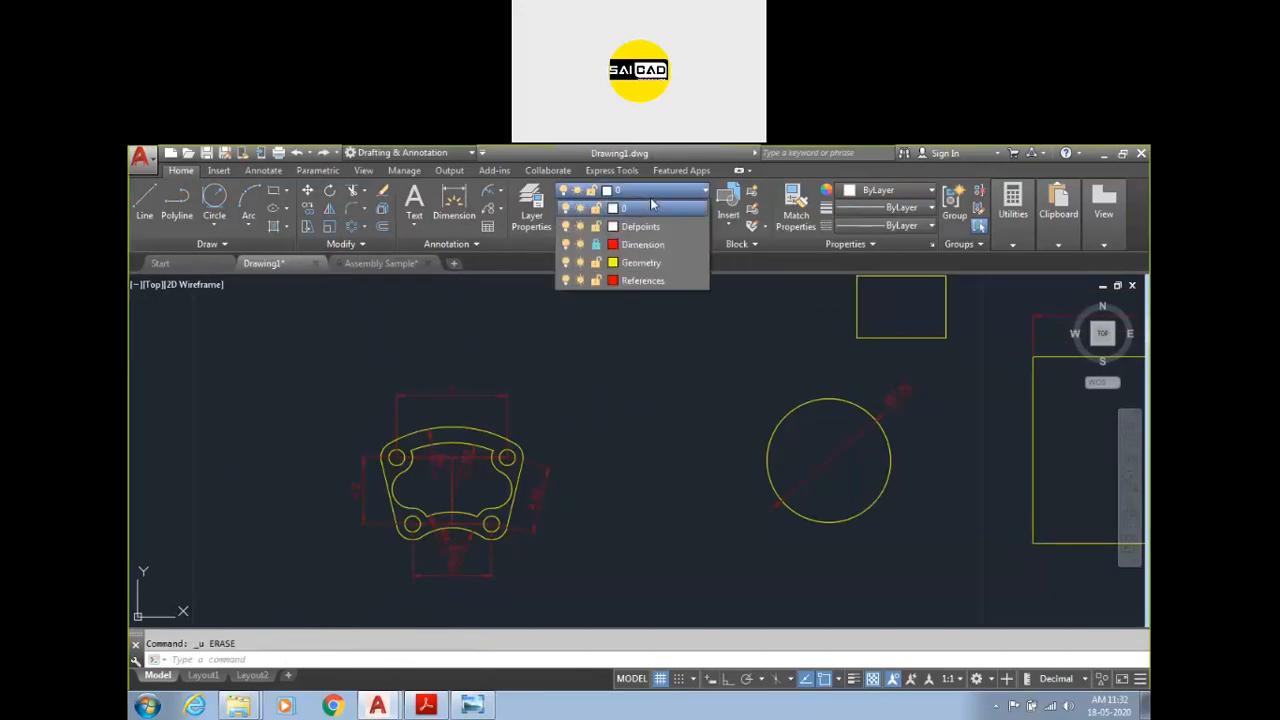
pyautogui.click(596, 244)
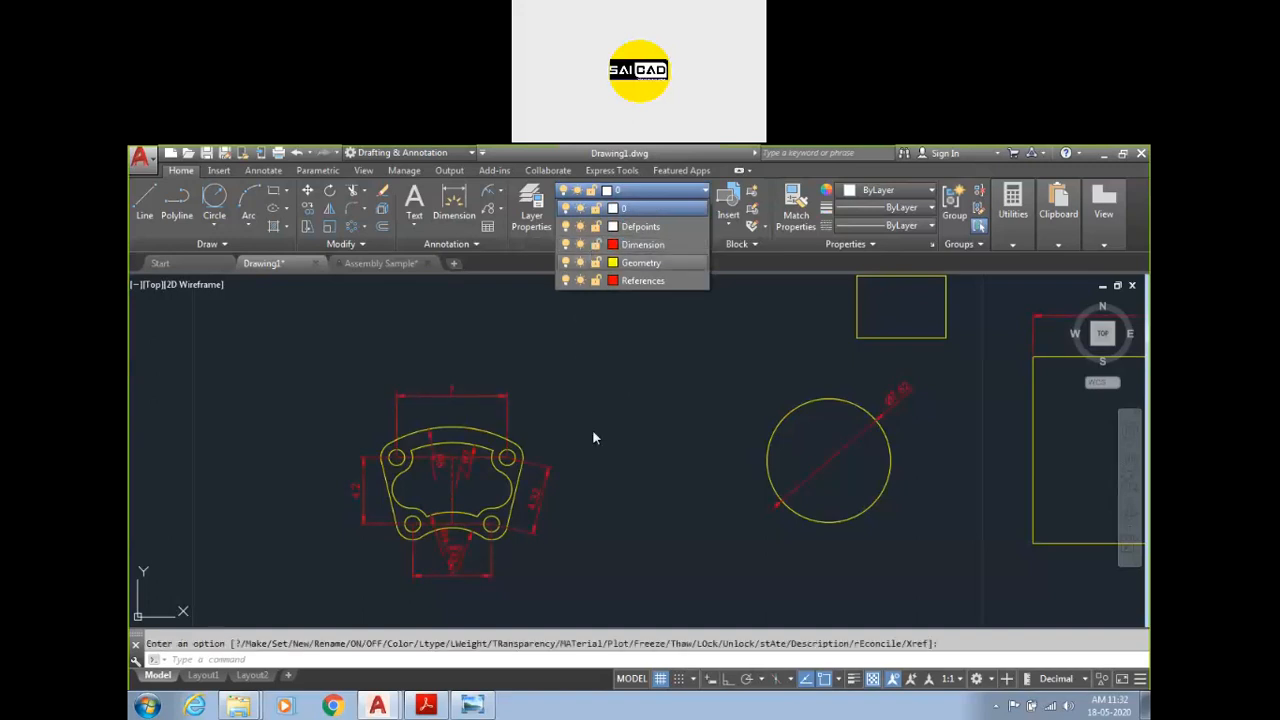
pyautogui.press('Escape')
pyautogui.click(633, 443)
pyautogui.press('Escape')
# Step: Select all the shapes and dimensions in the drawing and erase them
pyautogui.scroll(-4, 470, 430)
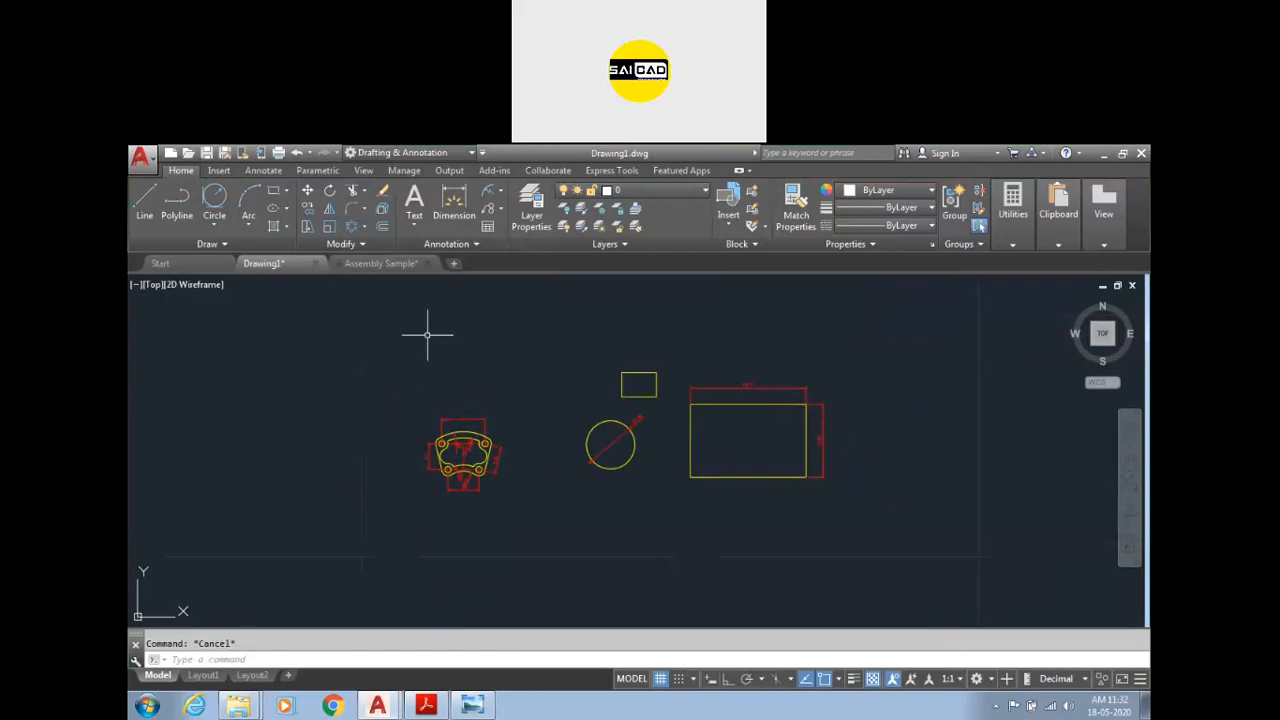
pyautogui.scroll(-5, 615, 445)
pyautogui.scroll(5, 573, 477)
pyautogui.scroll(-3, 573, 477)
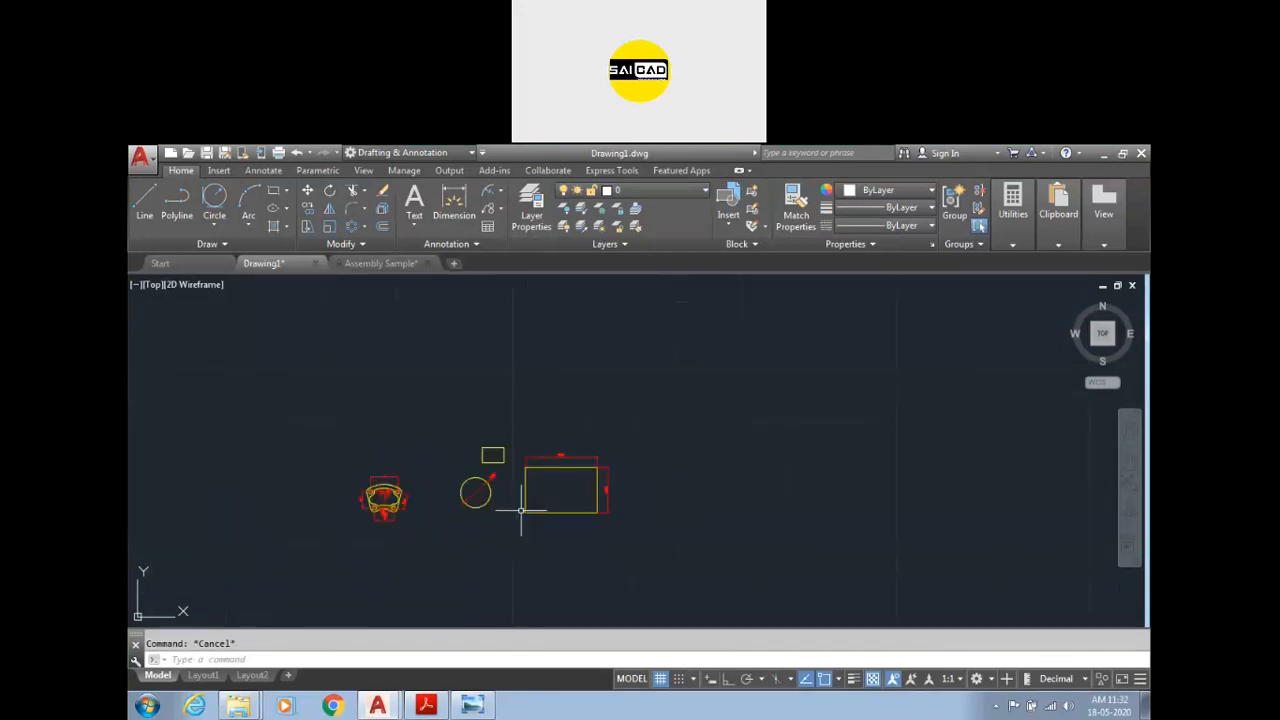
pyautogui.scroll(3, 523, 509)
pyautogui.click(698, 384)
pyautogui.click(236, 572)
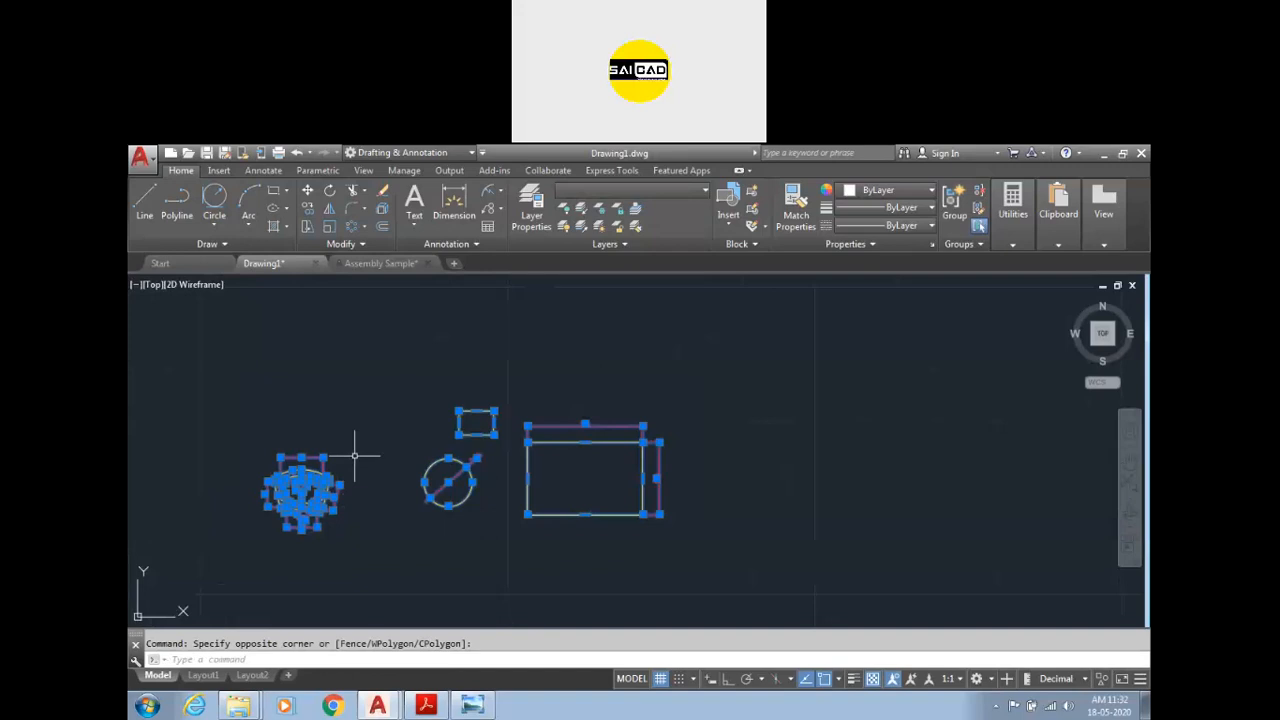
pyautogui.press('Escape')
pyautogui.click(731, 383)
pyautogui.click(212, 560)
pyautogui.press('Delete')
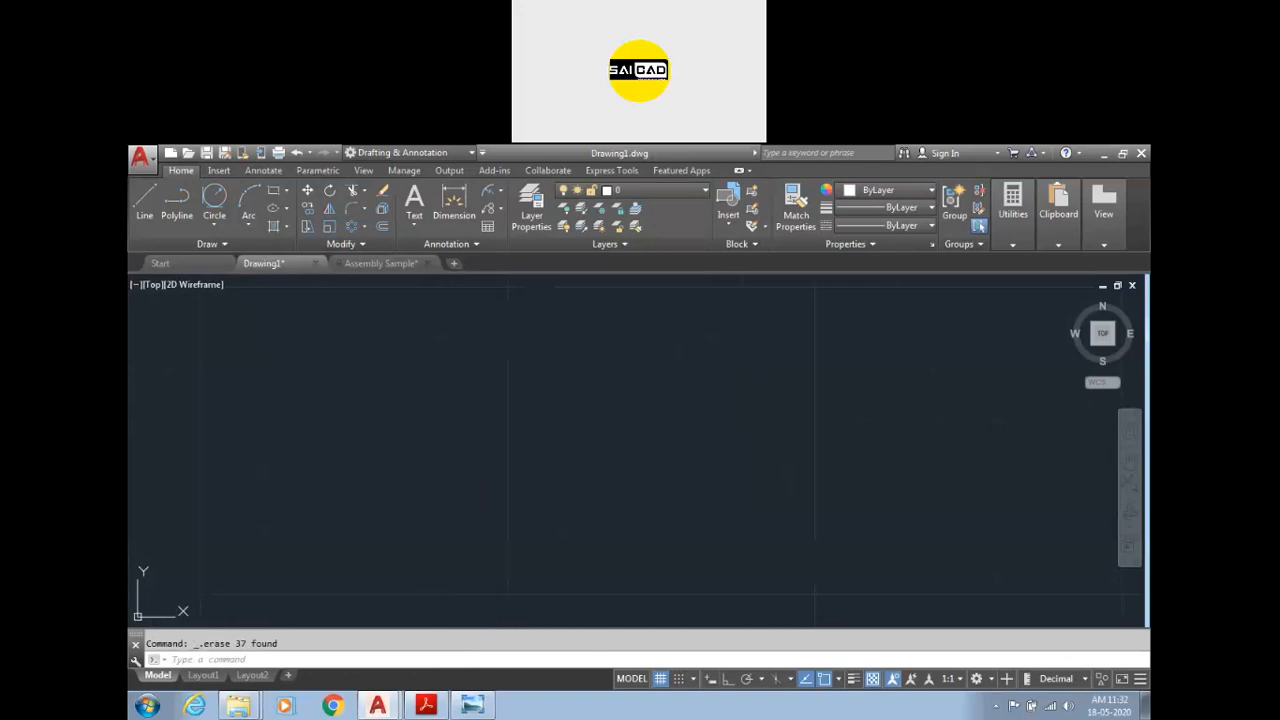
pyautogui.press('Escape')
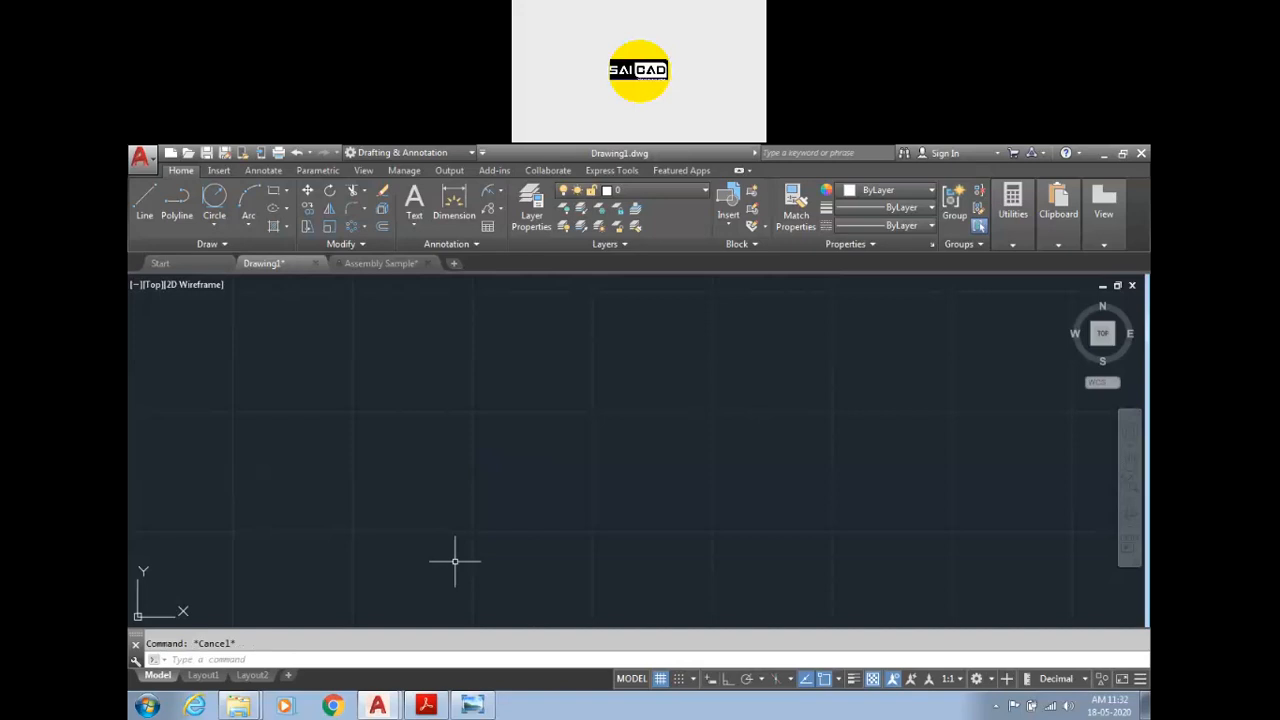
# Step: Set the drawing's length units to Engineering and its insertion scale to Inches
pyautogui.write('un')
pyautogui.press('Return')
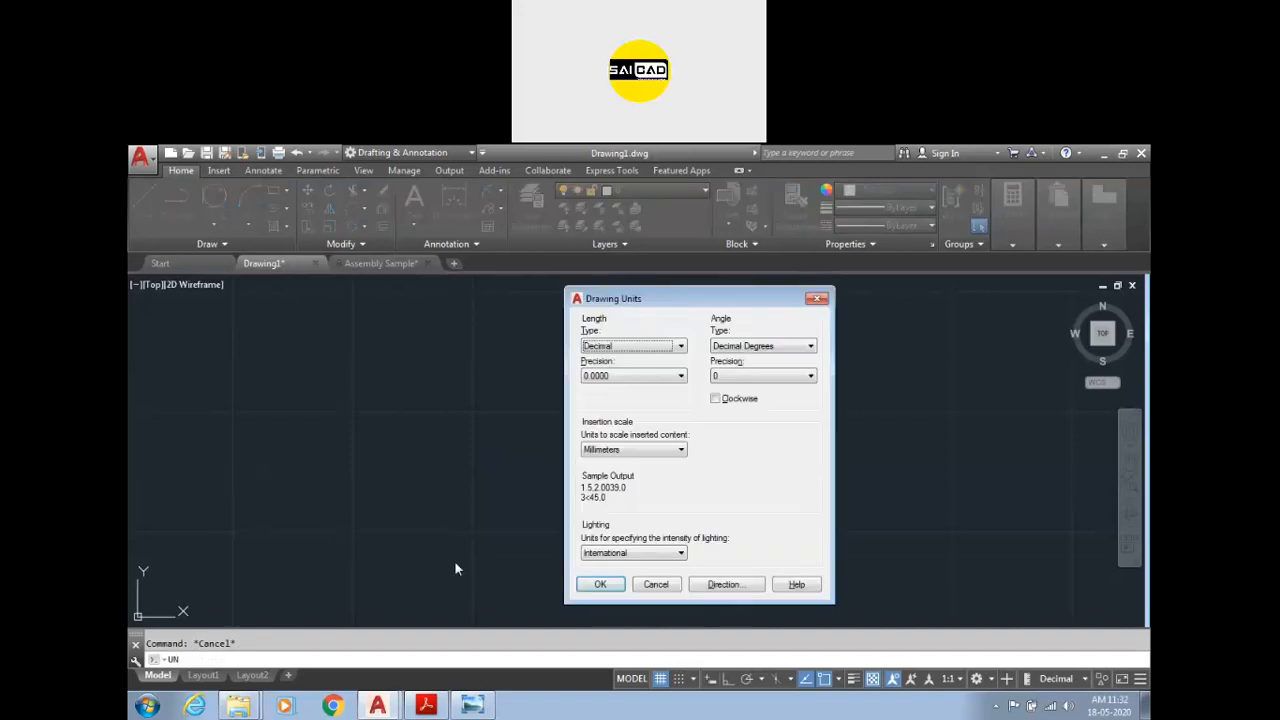
pyautogui.click(625, 346)
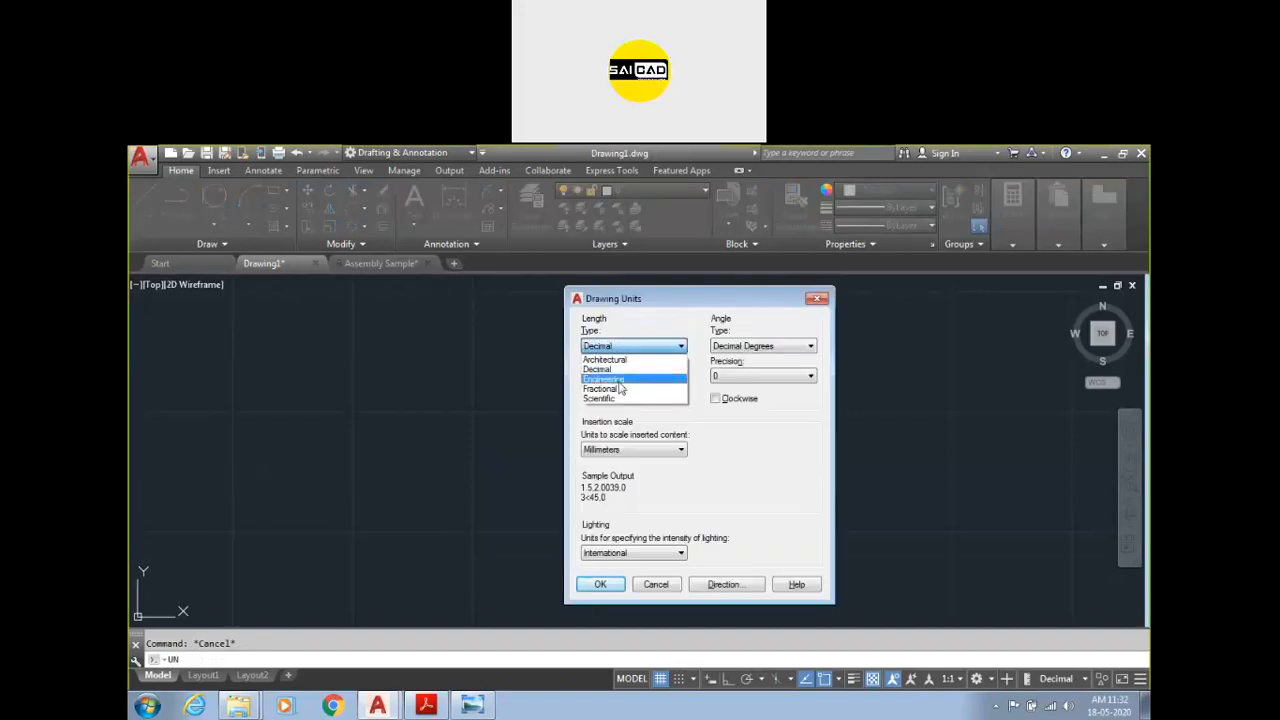
pyautogui.click(603, 379)
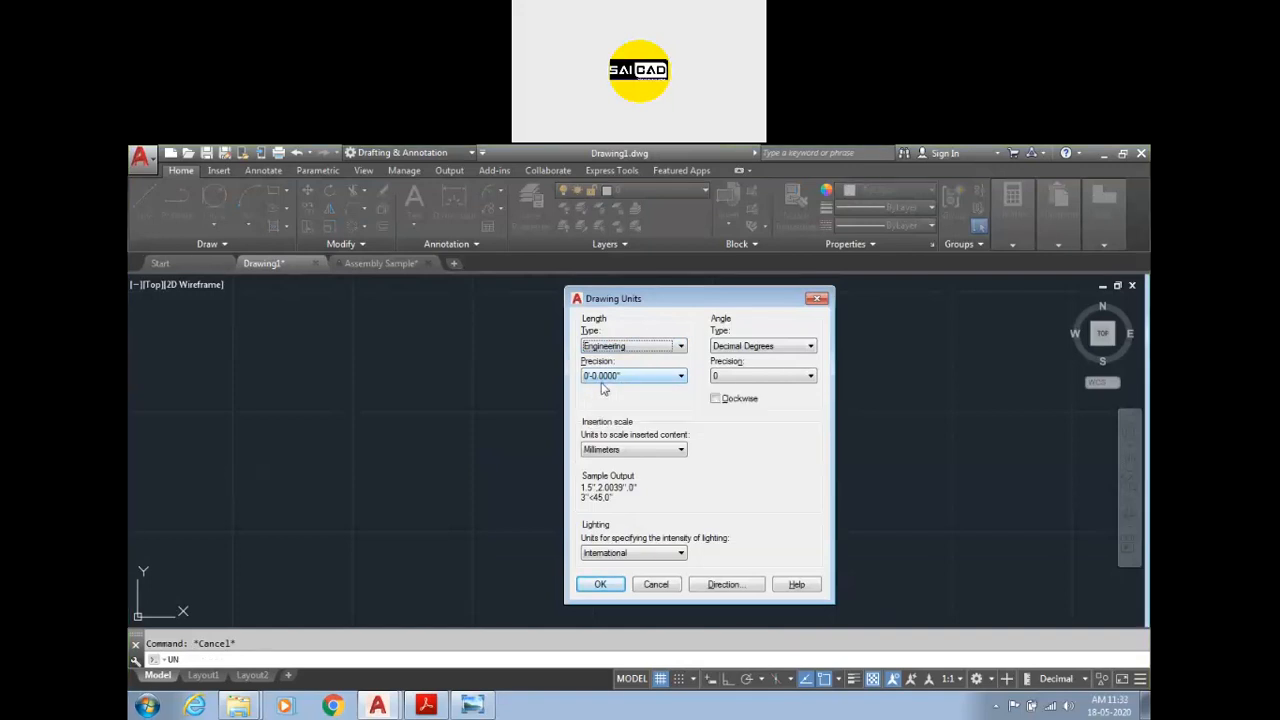
pyautogui.click(600, 585)
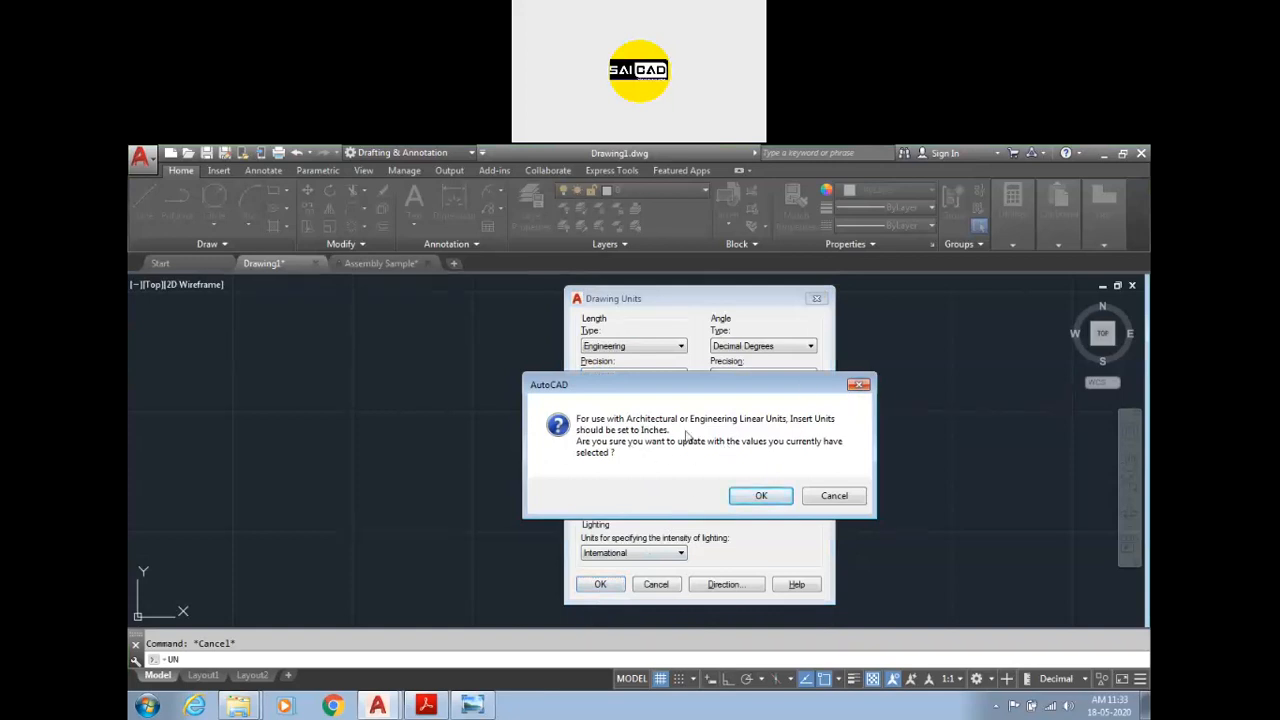
pyautogui.click(858, 385)
pyautogui.click(670, 449)
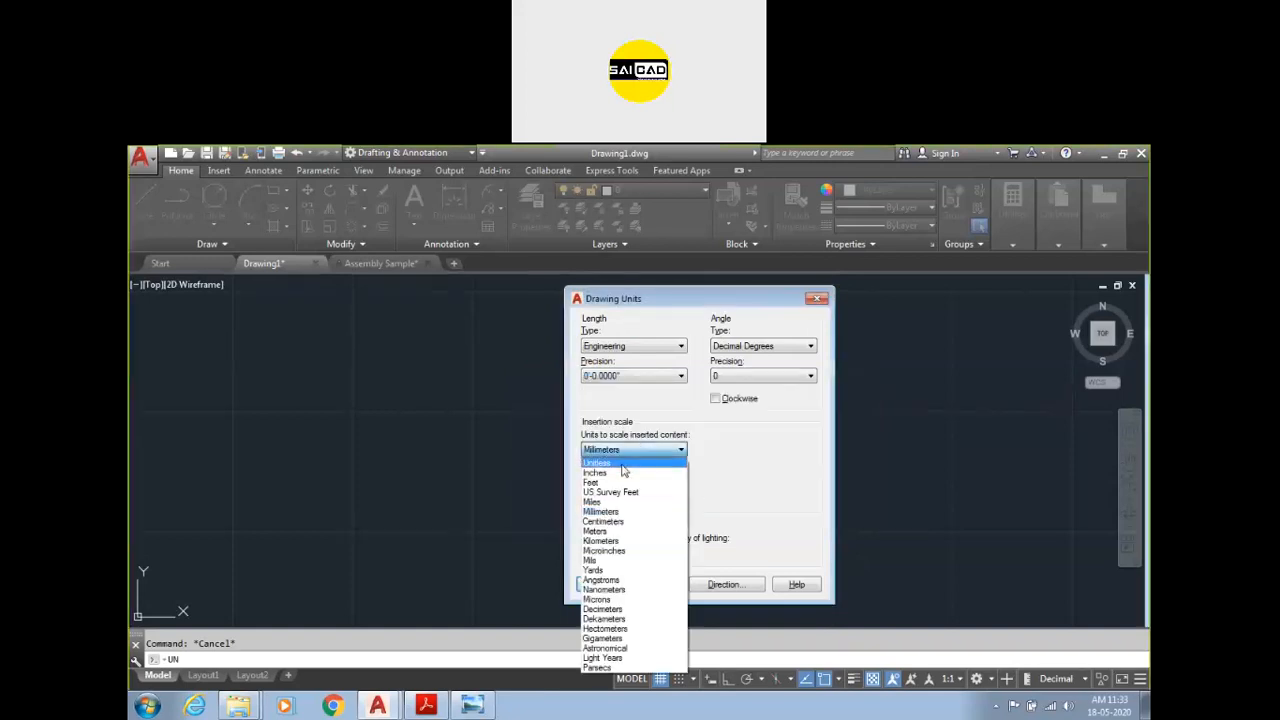
pyautogui.click(622, 473)
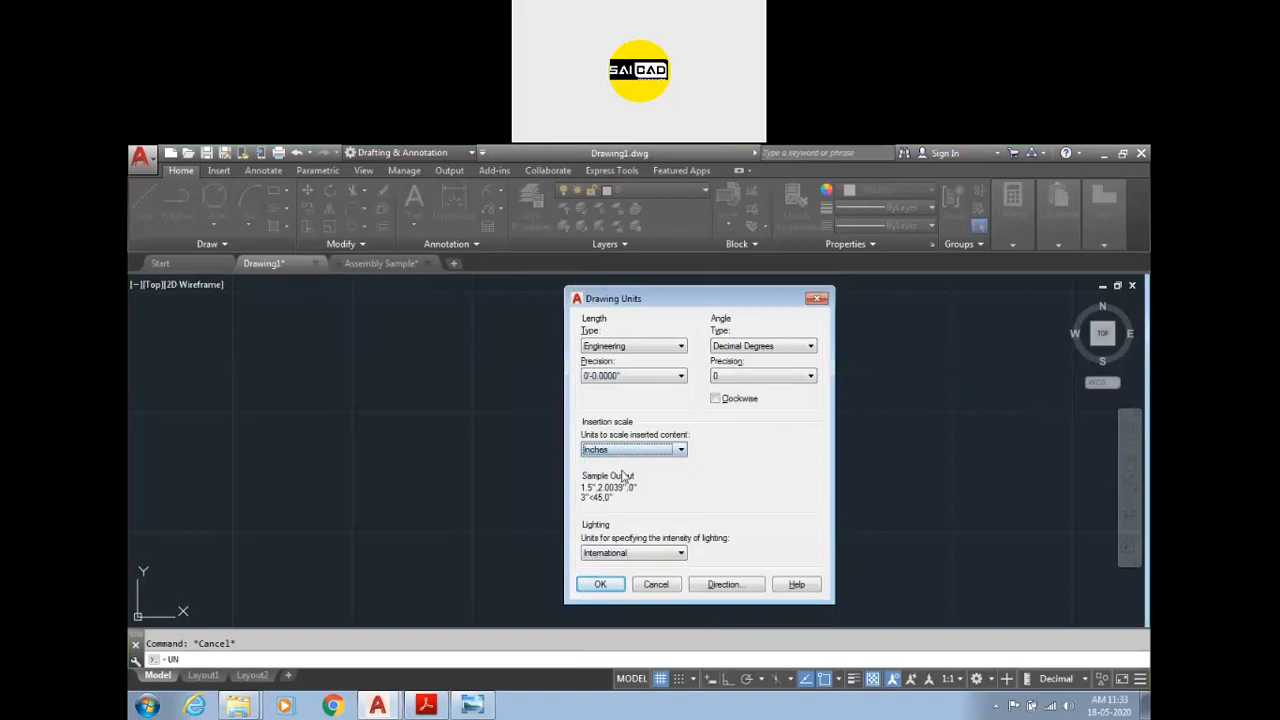
pyautogui.click(600, 585)
pyautogui.press('Escape')
# Step: Modify the ISO-25 dimension style so its primary linear unit format is Engineering
pyautogui.write('d')
pyautogui.press('Return')
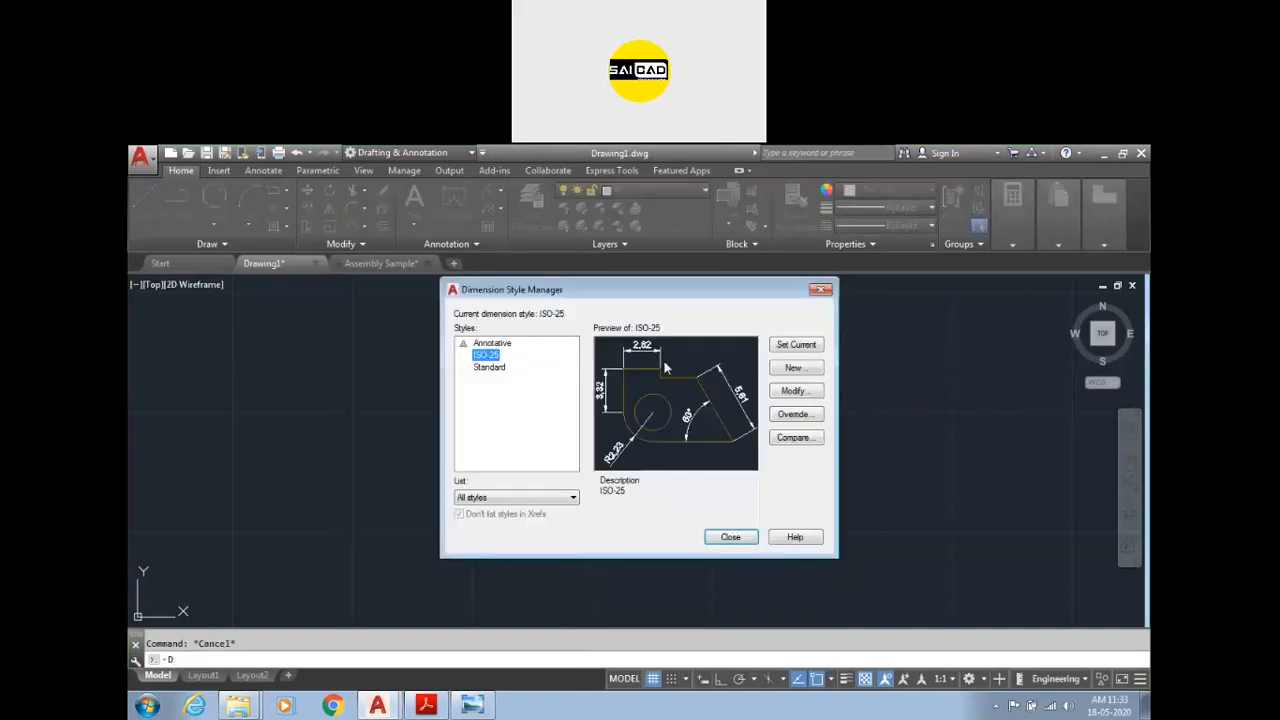
pyautogui.click(795, 391)
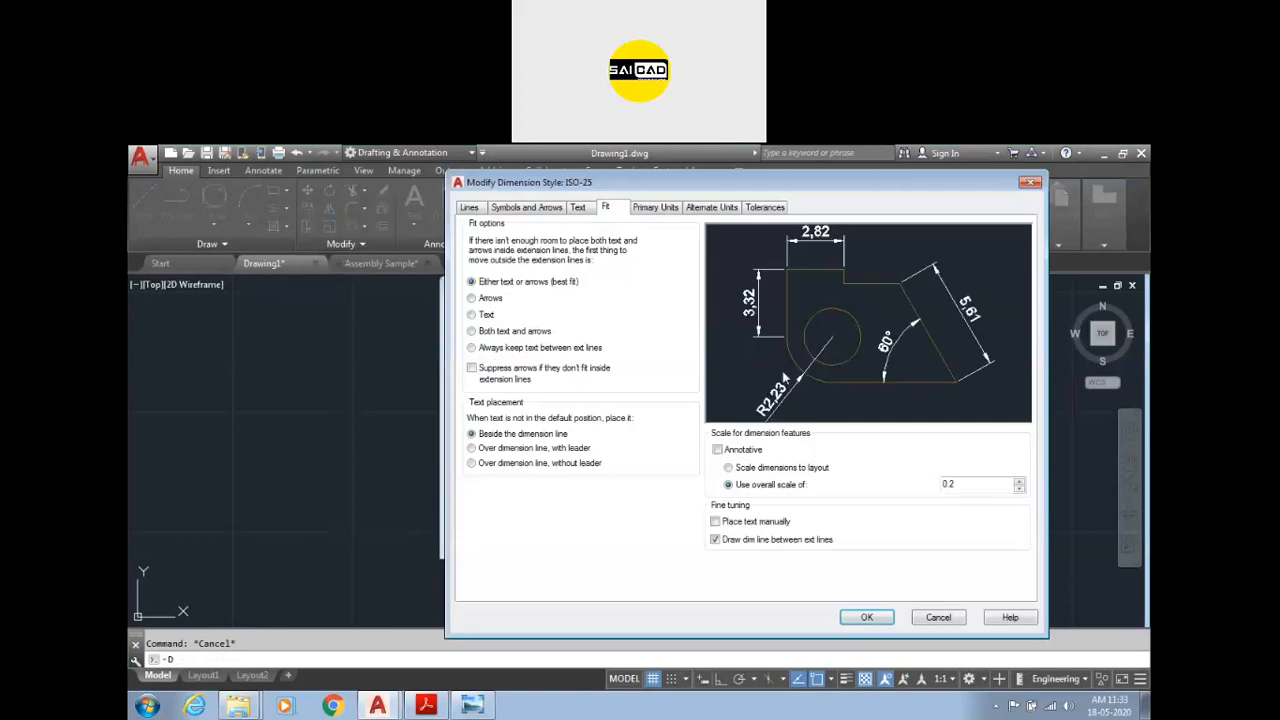
pyautogui.click(654, 208)
pyautogui.click(646, 240)
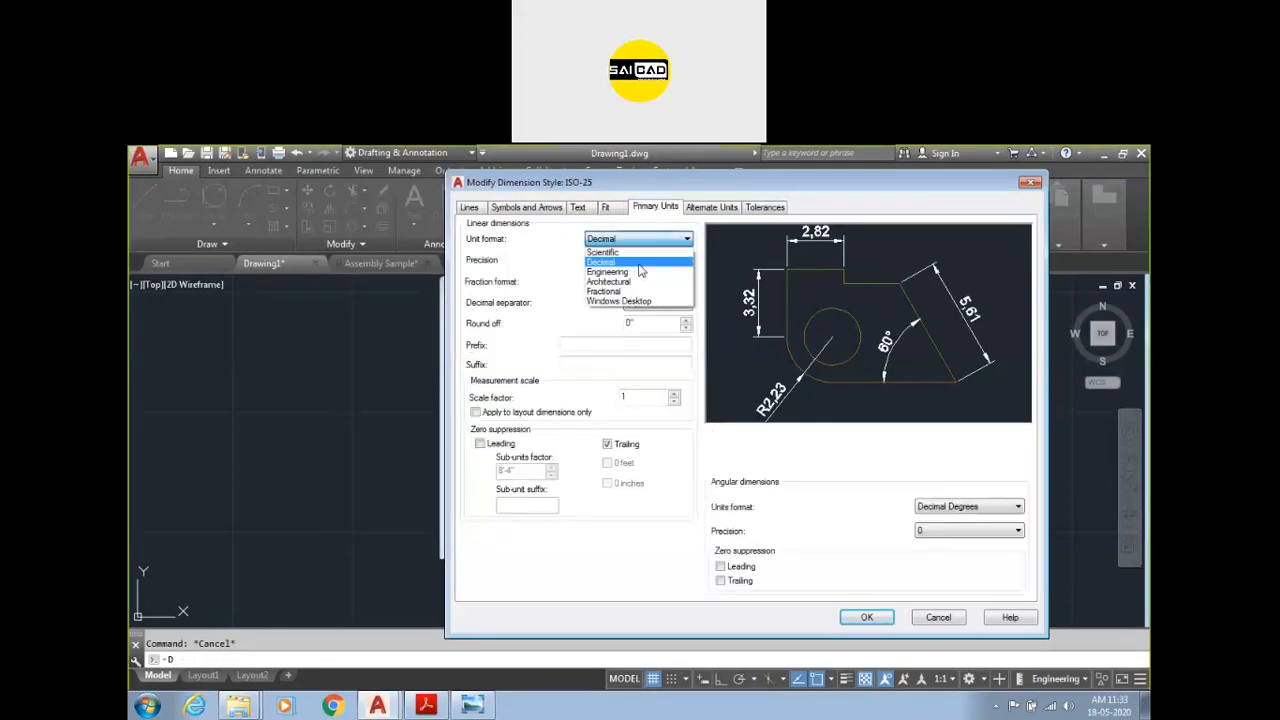
pyautogui.click(641, 271)
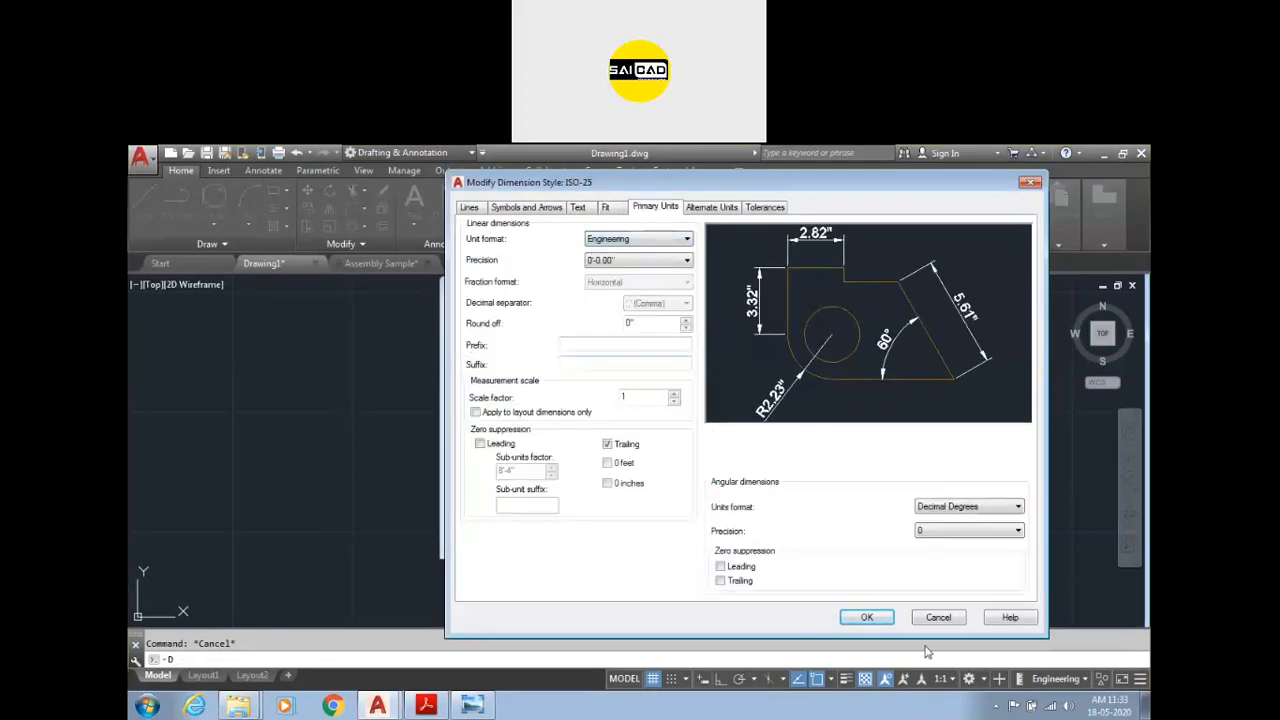
pyautogui.click(884, 620)
pyautogui.click(731, 537)
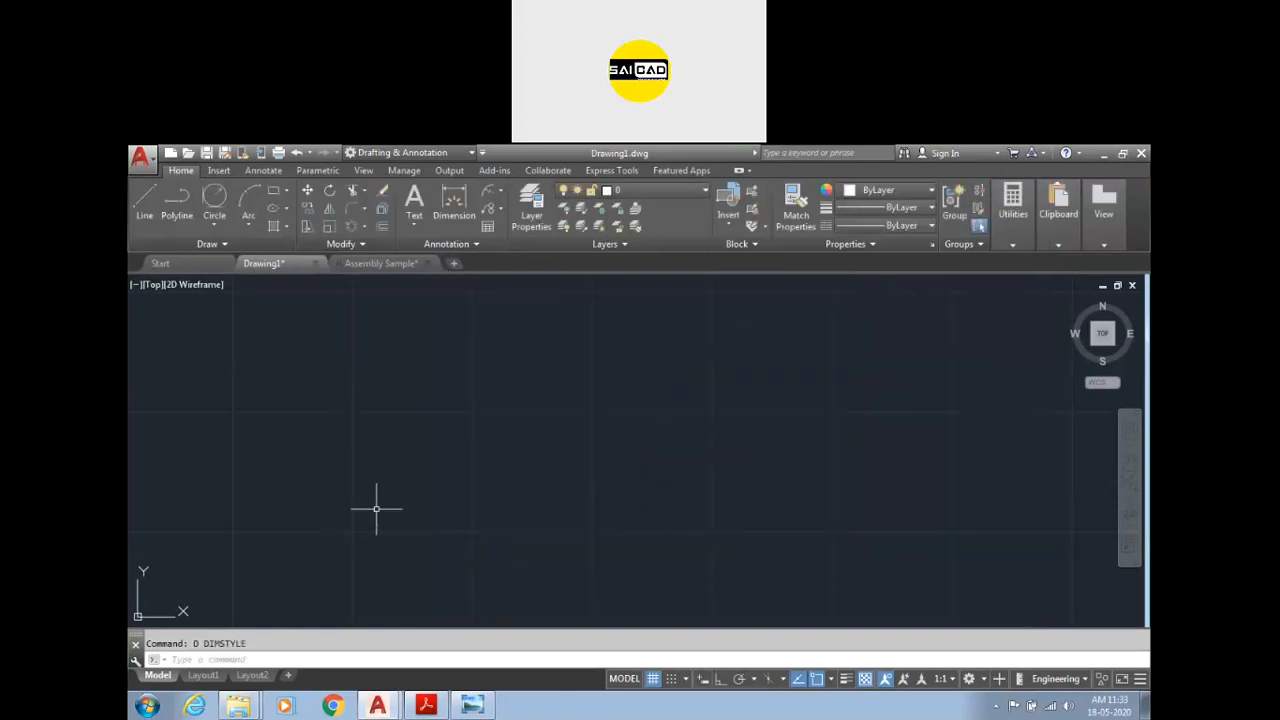
# Step: Draw a horizontal line 10 inches long with Ortho turned on
pyautogui.write('L')
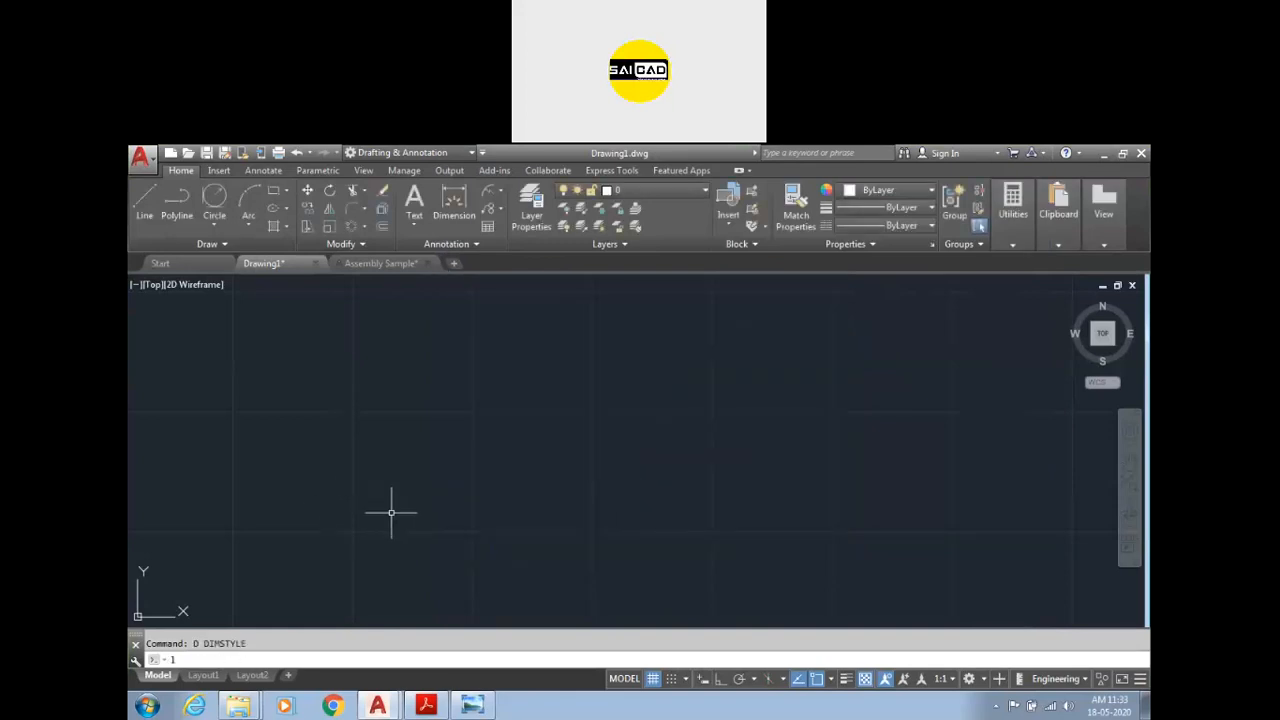
pyautogui.press('Return')
pyautogui.click(397, 473)
pyautogui.press('F8')
pyautogui.write('10')
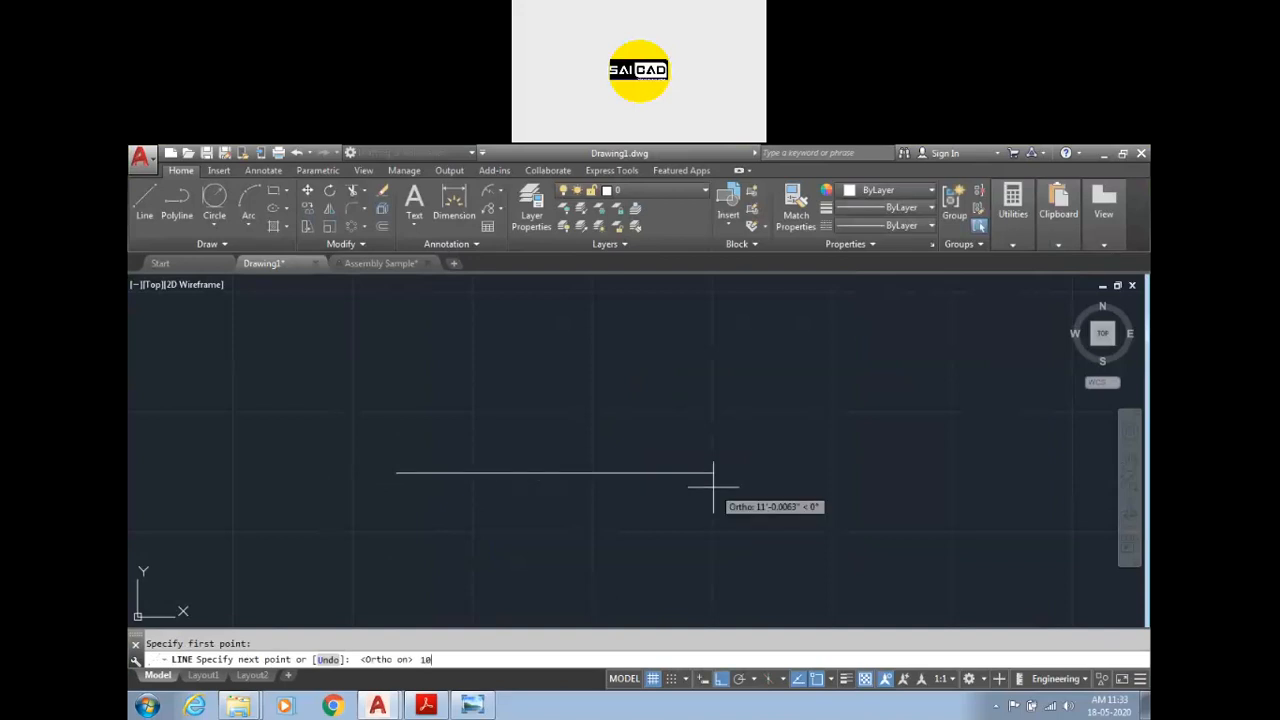
pyautogui.press('Return')
# Step: Dimension the horizontal line's length, placing the dimension above the line
pyautogui.click(452, 217)
pyautogui.click(450, 551)
pyautogui.click(450, 512)
pyautogui.scroll(5, 434, 409)
pyautogui.scroll(-3, 457, 420)
pyautogui.scroll(5, 511, 372)
pyautogui.scroll(-3, 511, 372)
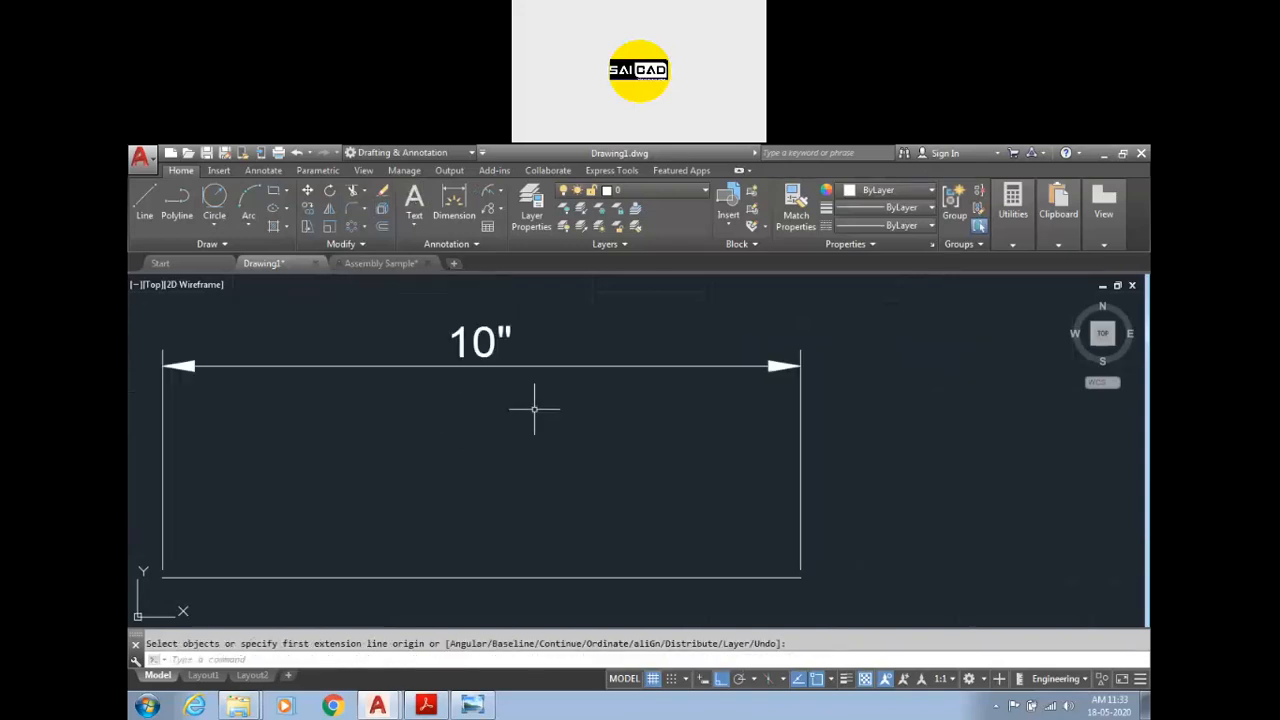
pyautogui.scroll(-2, 523, 420)
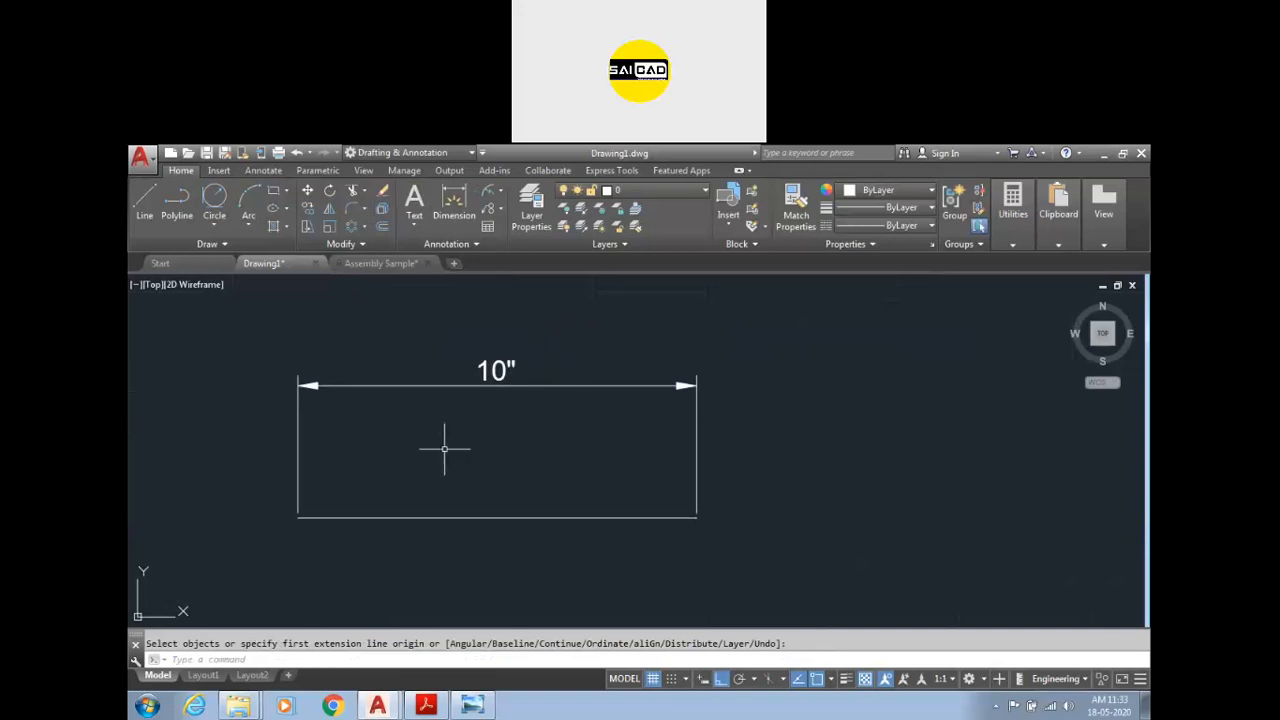
pyautogui.press('Escape')
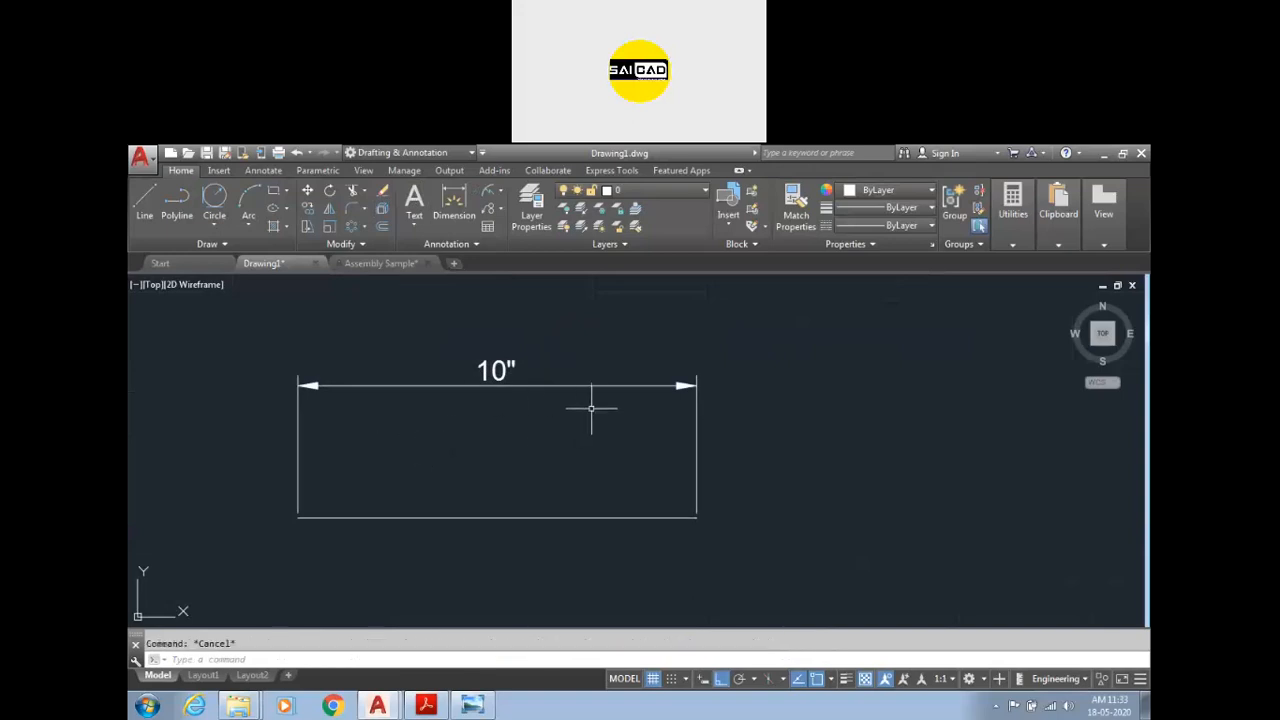
# Step: Stretch the right end of the dimensioned line horizontally outward to a length of about 1'-5.4"
pyautogui.click(703, 480)
pyautogui.click(626, 534)
pyautogui.click(697, 517)
pyautogui.click(993, 517)
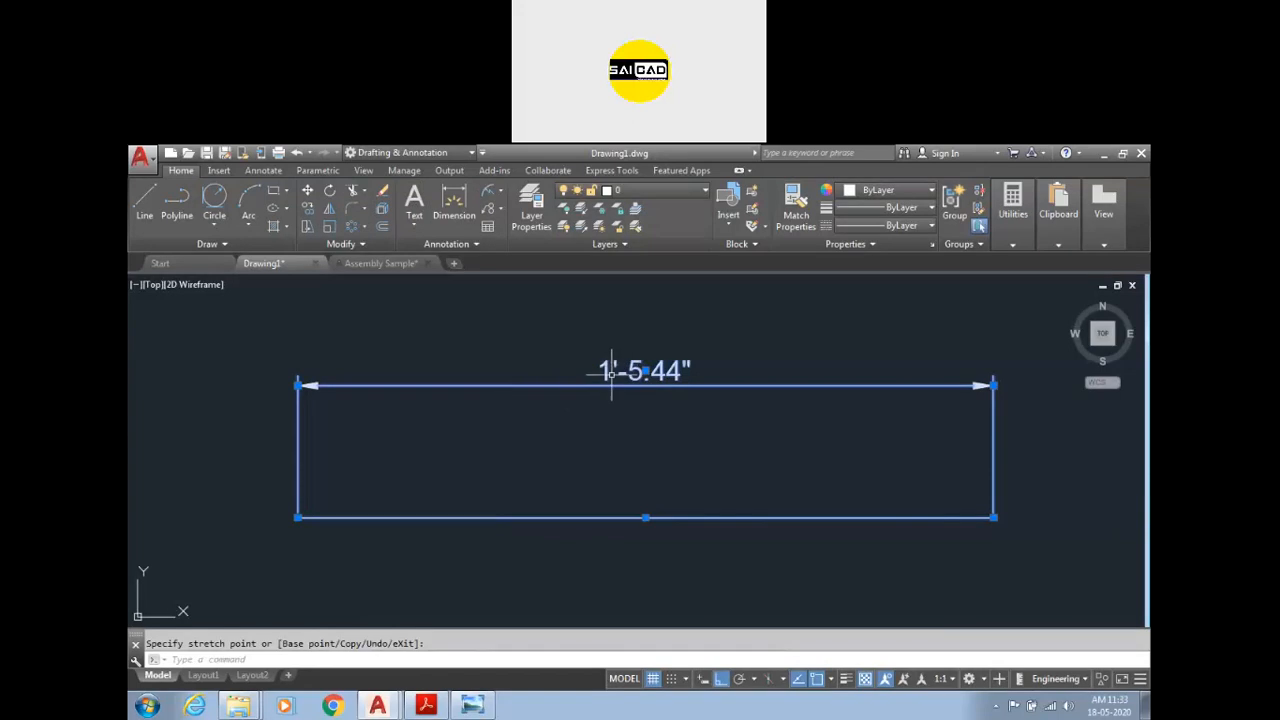
pyautogui.scroll(2, 614, 337)
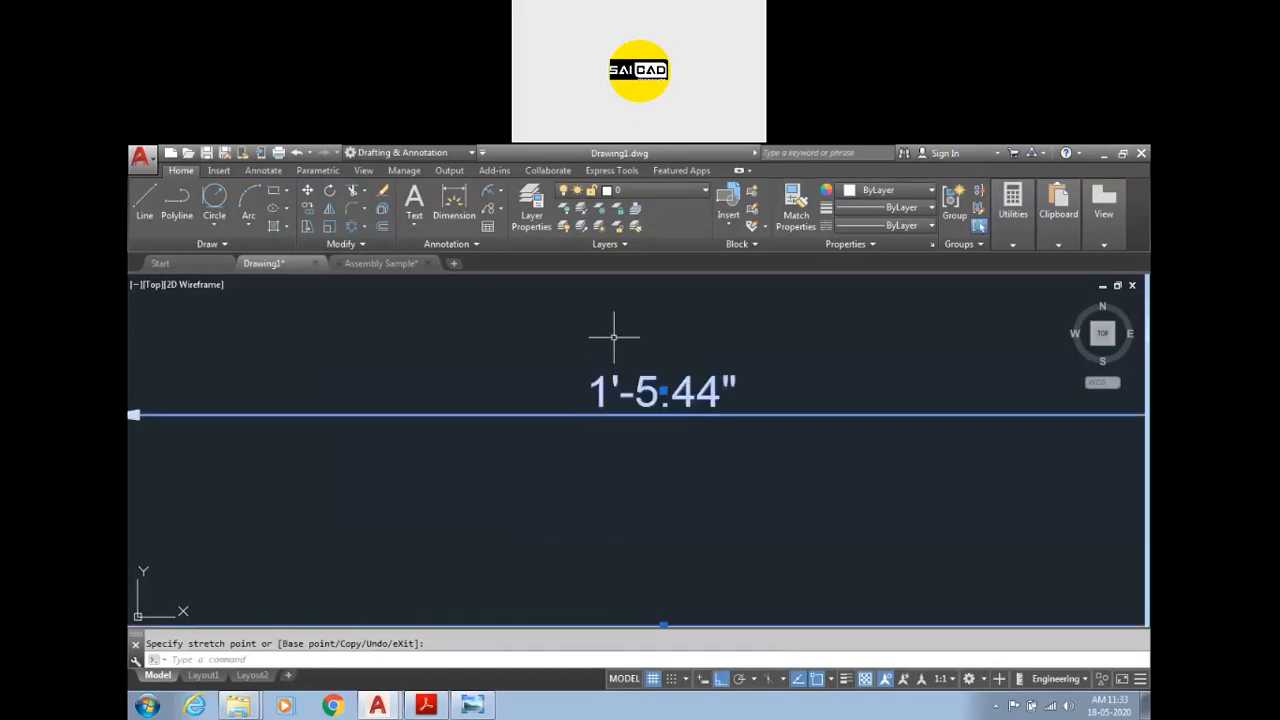
# Step: Delete the stretched horizontal line together with its length dimension
pyautogui.press('Escape')
pyautogui.press('Escape')
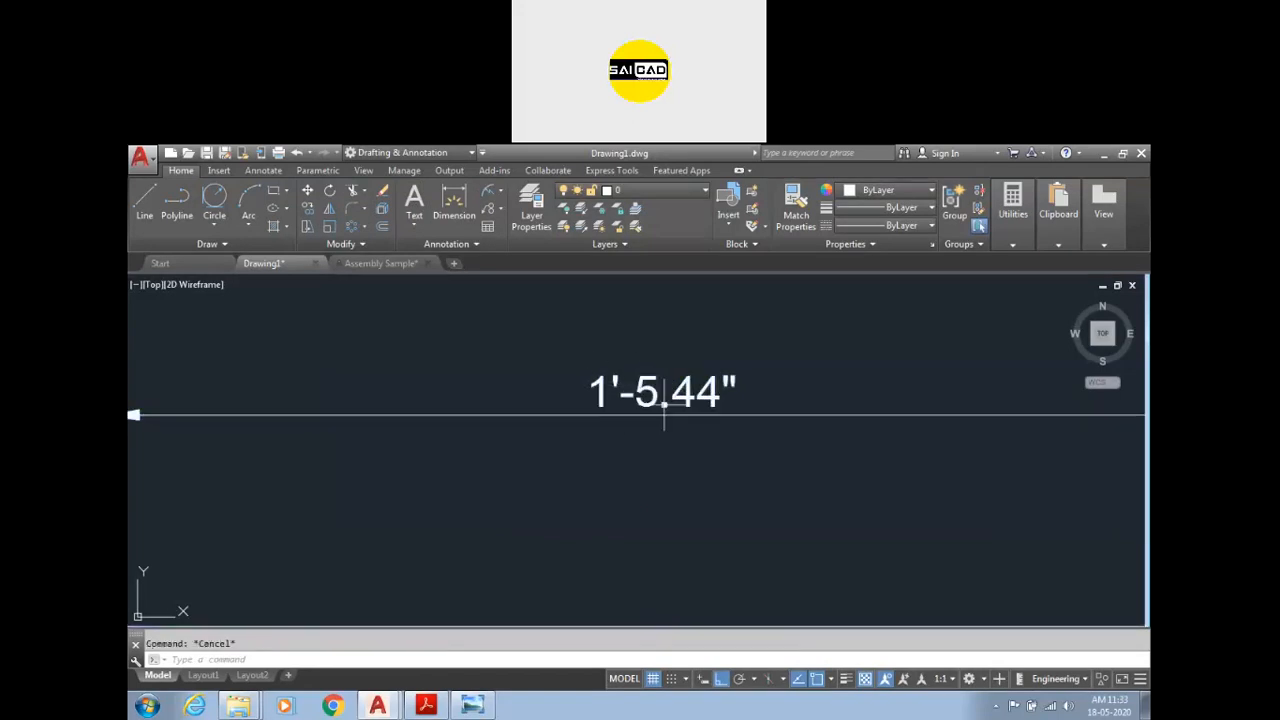
pyautogui.scroll(-3, 642, 378)
pyautogui.click(786, 372)
pyautogui.click(510, 476)
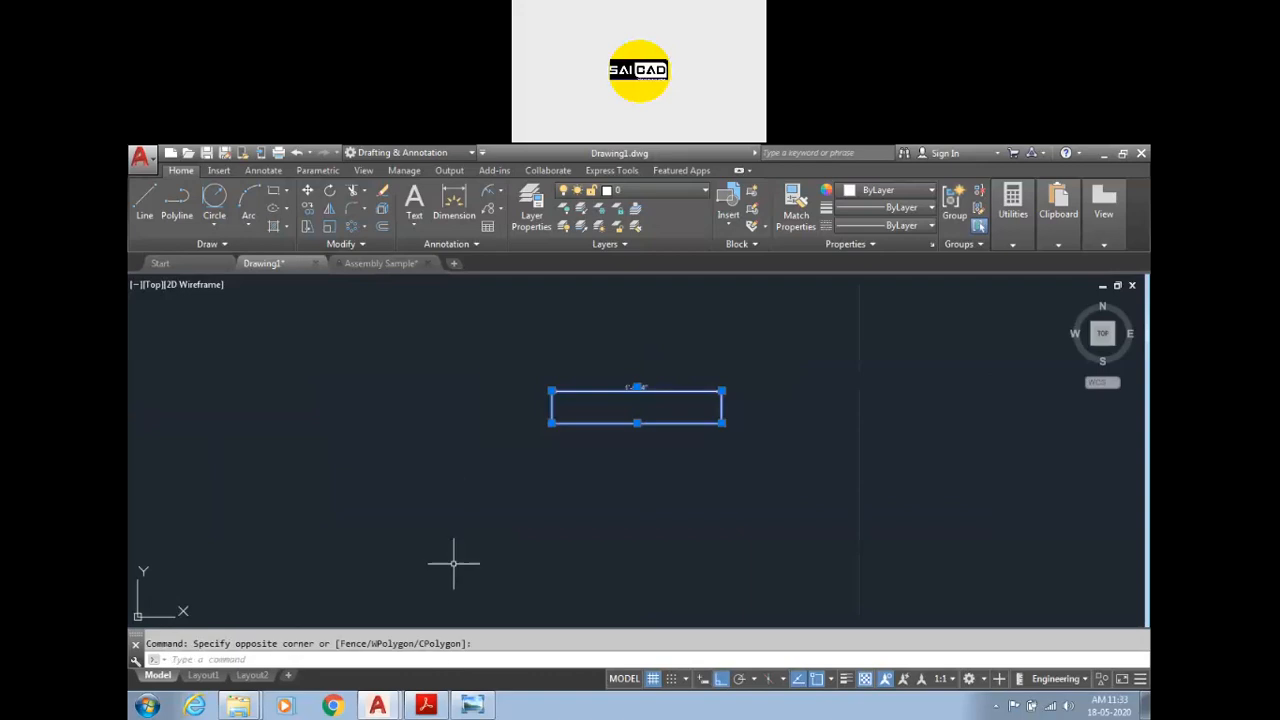
pyautogui.press('Delete')
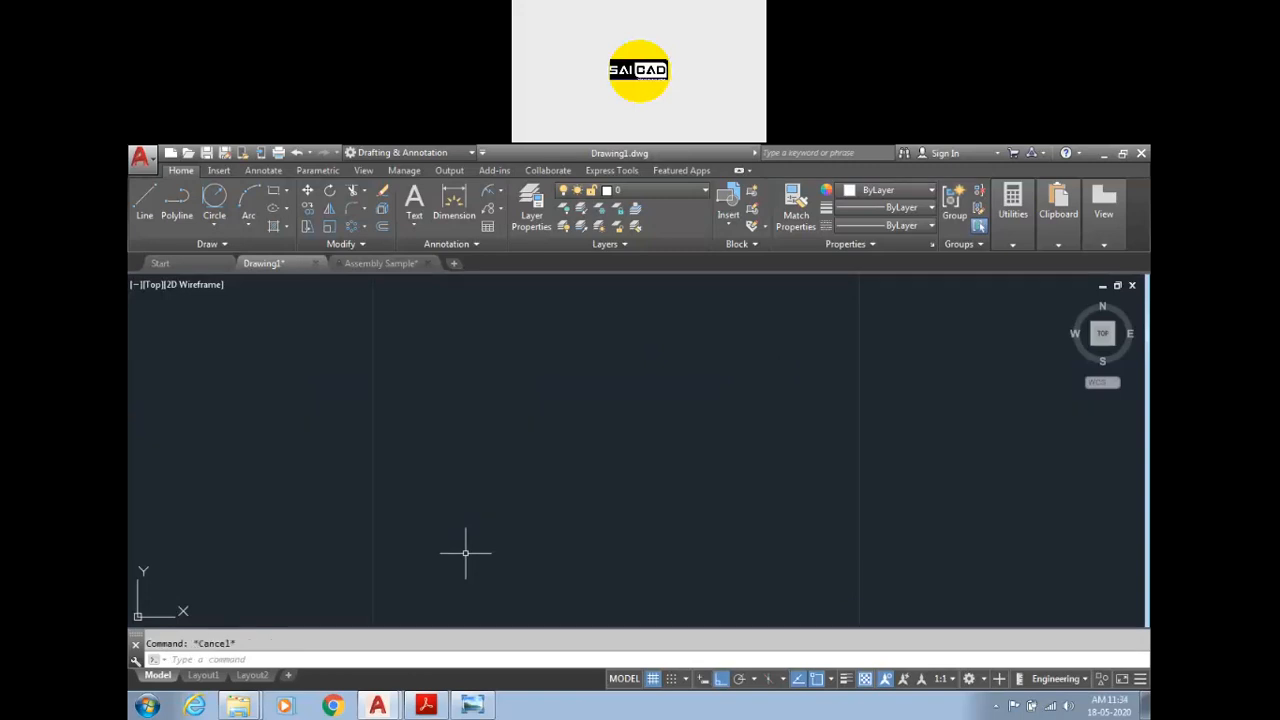
# Step: Draw a rectangle 10' long and 15' wide using the Dimensions option
pyautogui.write('c')
pyautogui.press('Return')
pyautogui.click(337, 548)
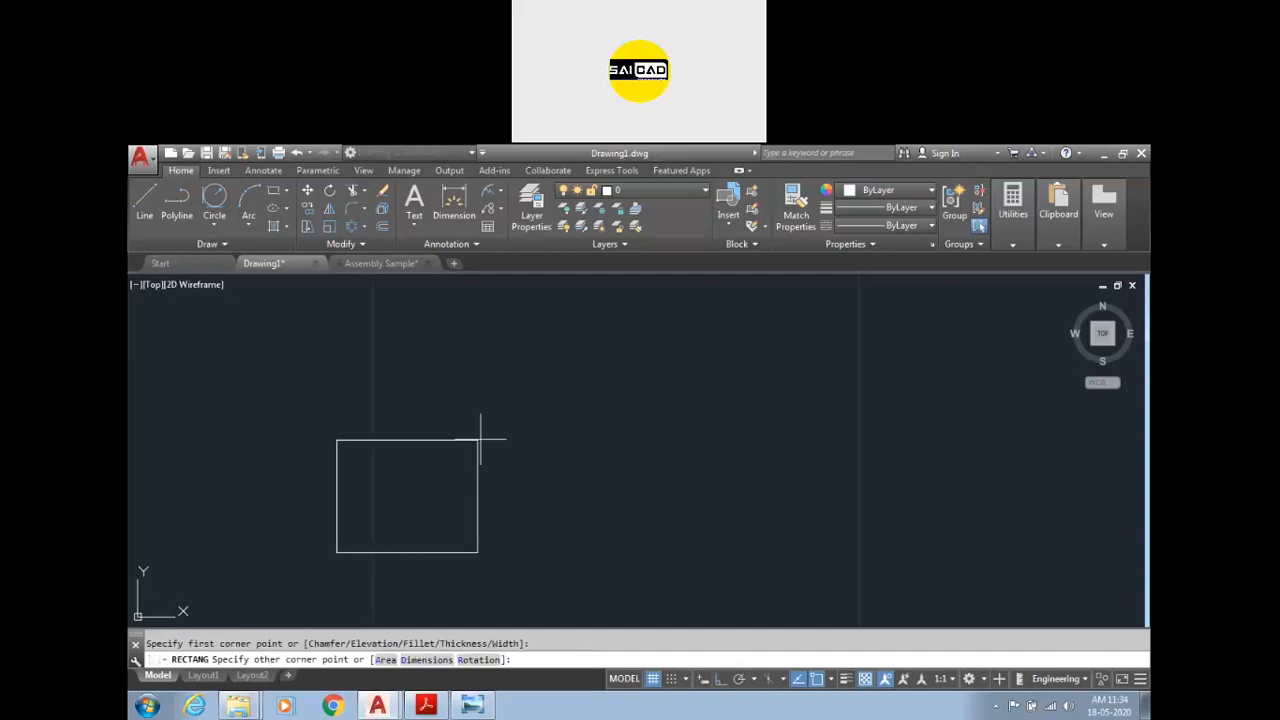
pyautogui.write('d')
pyautogui.press('Return')
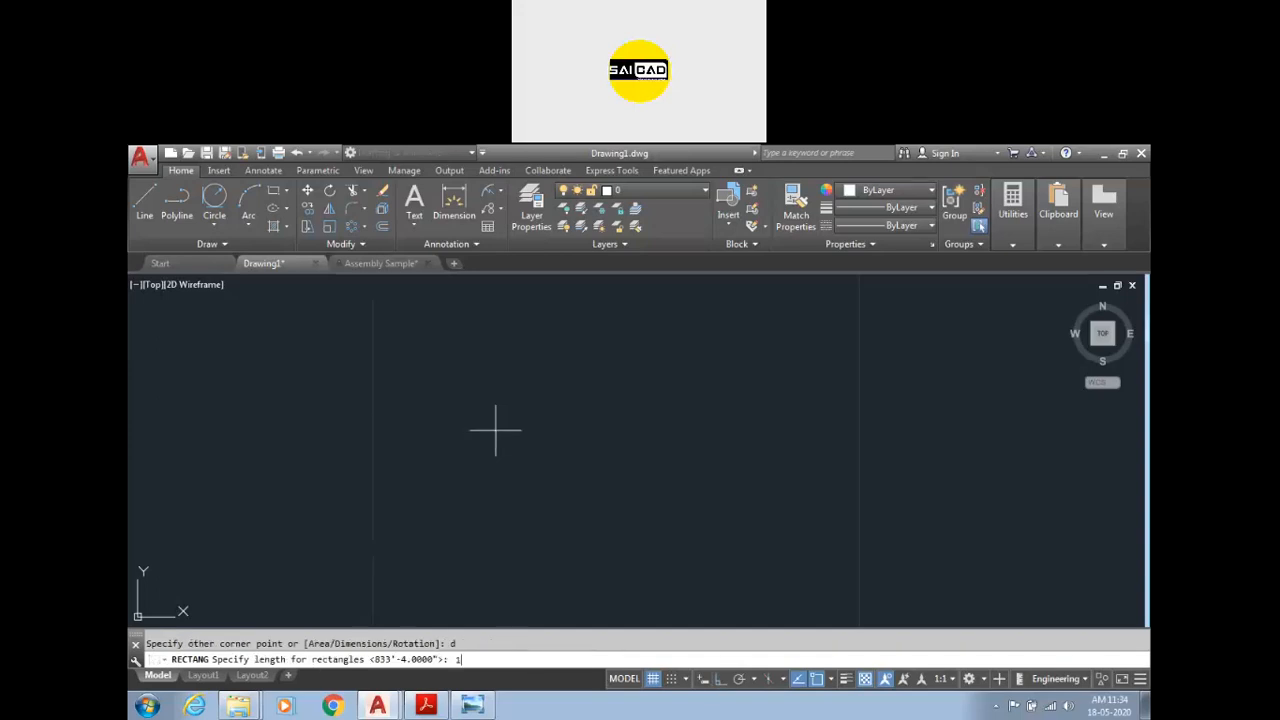
pyautogui.write("10'")
pyautogui.press('Return')
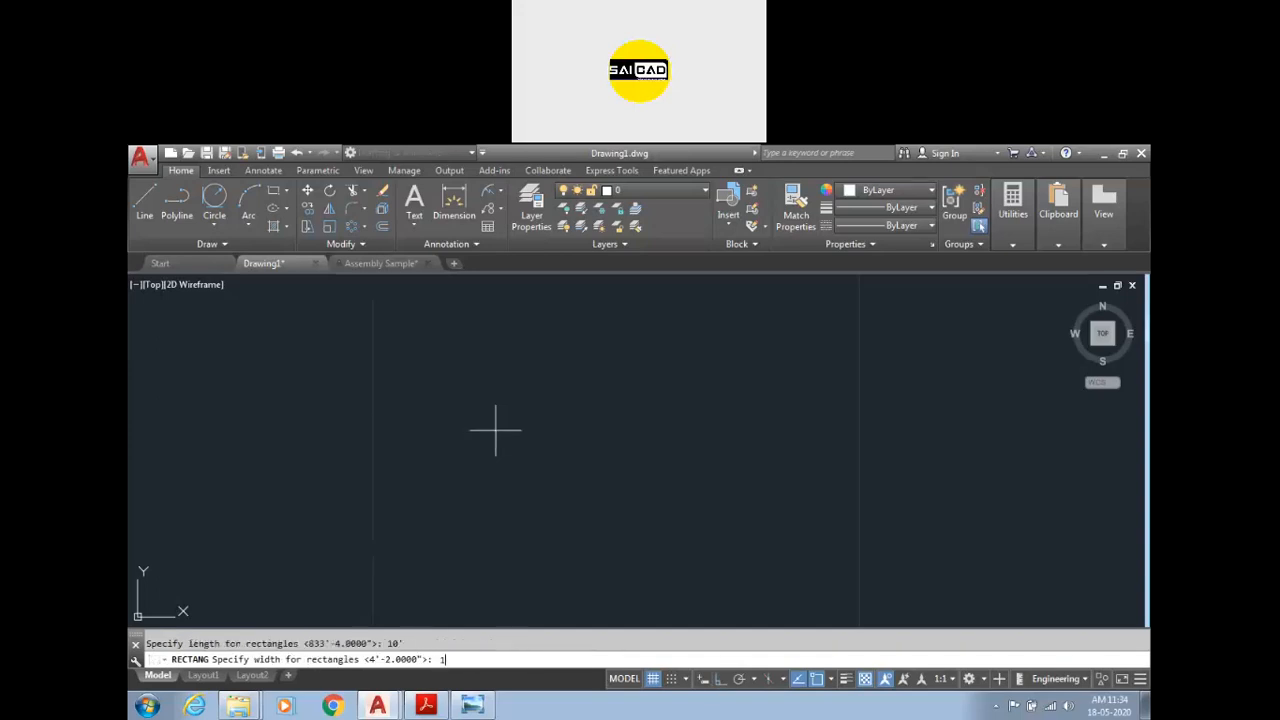
pyautogui.write("15'")
pyautogui.press('Return')
pyautogui.click(495, 430)
pyautogui.scroll(-8, 391, 543)
pyautogui.scroll(2, 403, 504)
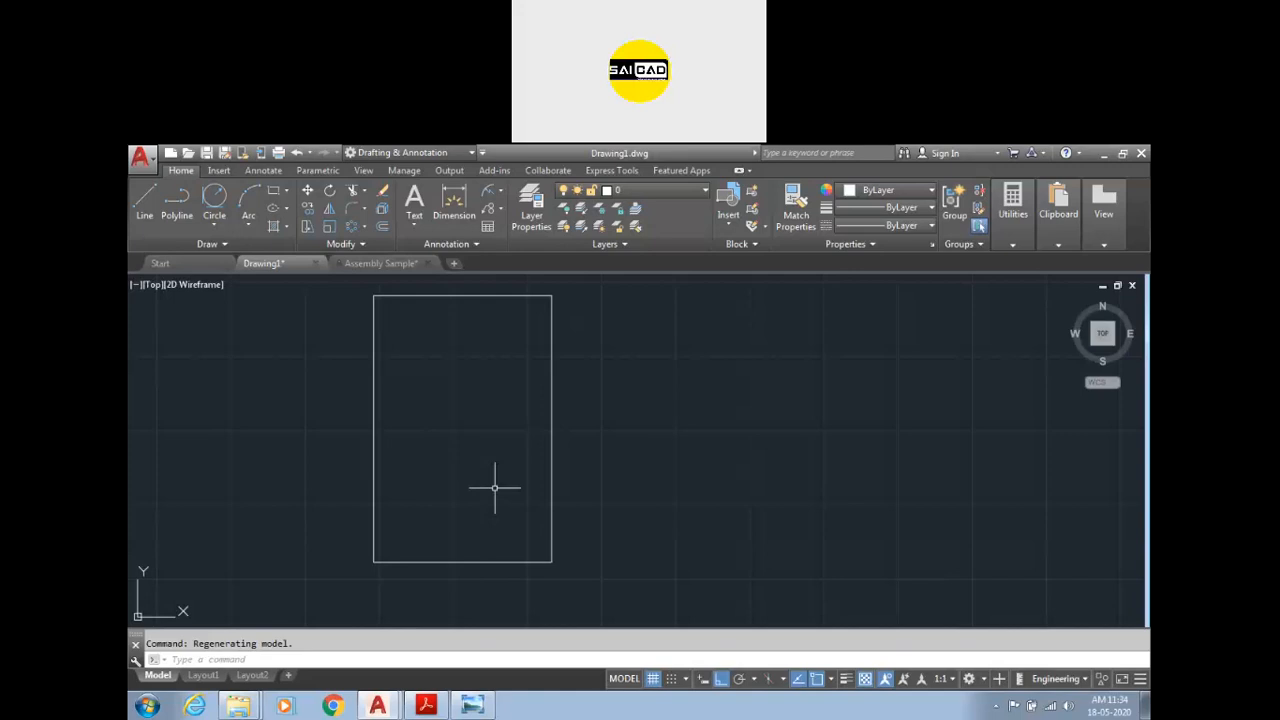
# Step: Offset the rectangle outward by 9 inches to form the outer wall outline
pyautogui.press('Escape')
pyautogui.click(549, 524)
pyautogui.click(530, 570)
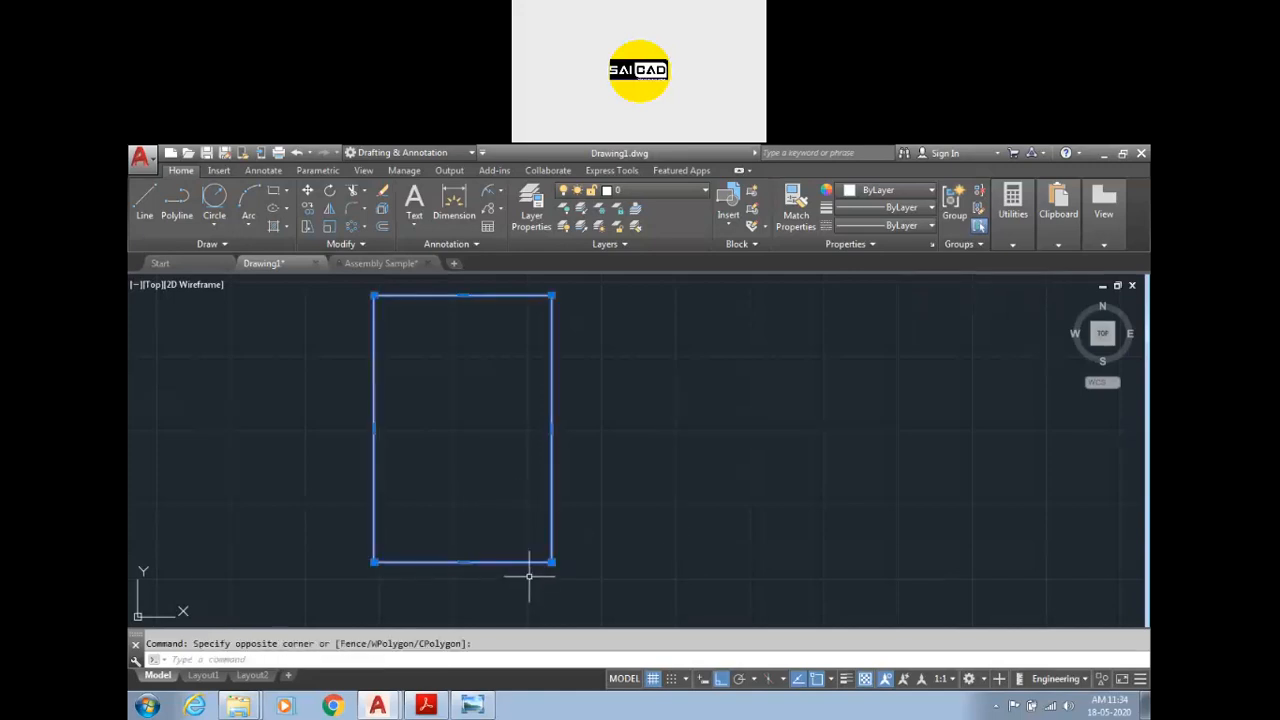
pyautogui.press('Return')
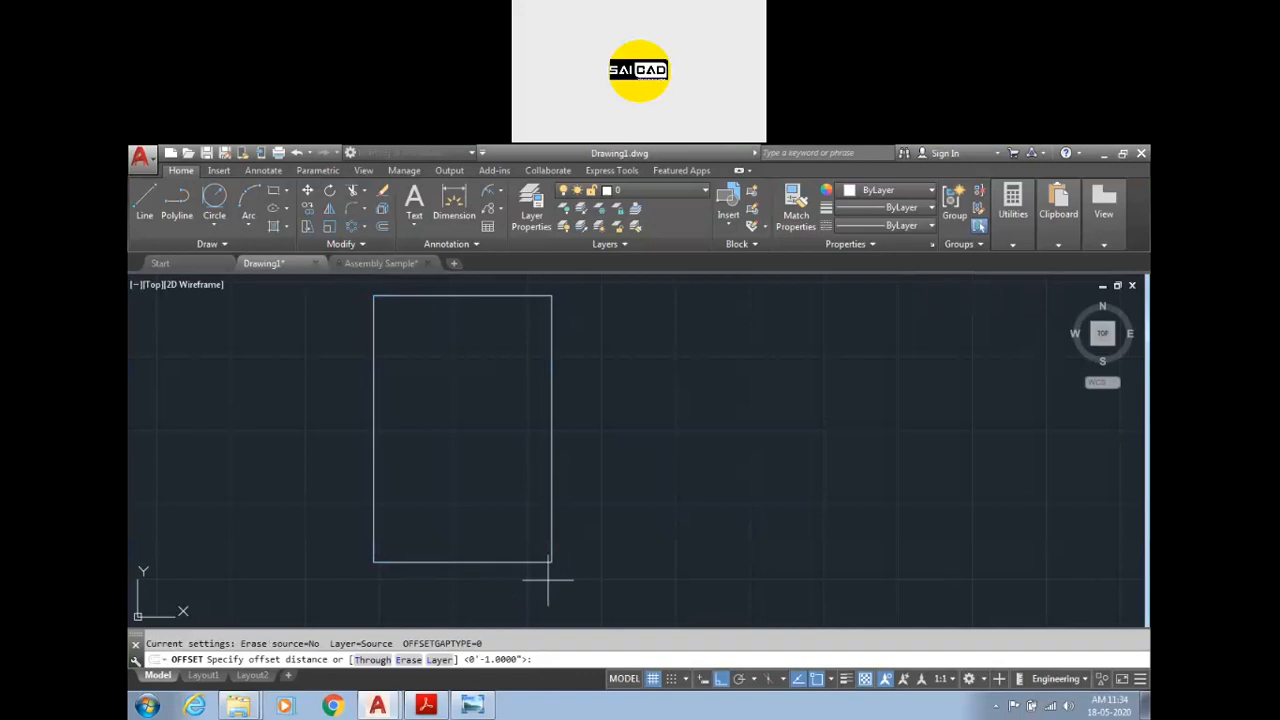
pyautogui.scroll(-1, 629, 548)
pyautogui.scroll(1, 524, 485)
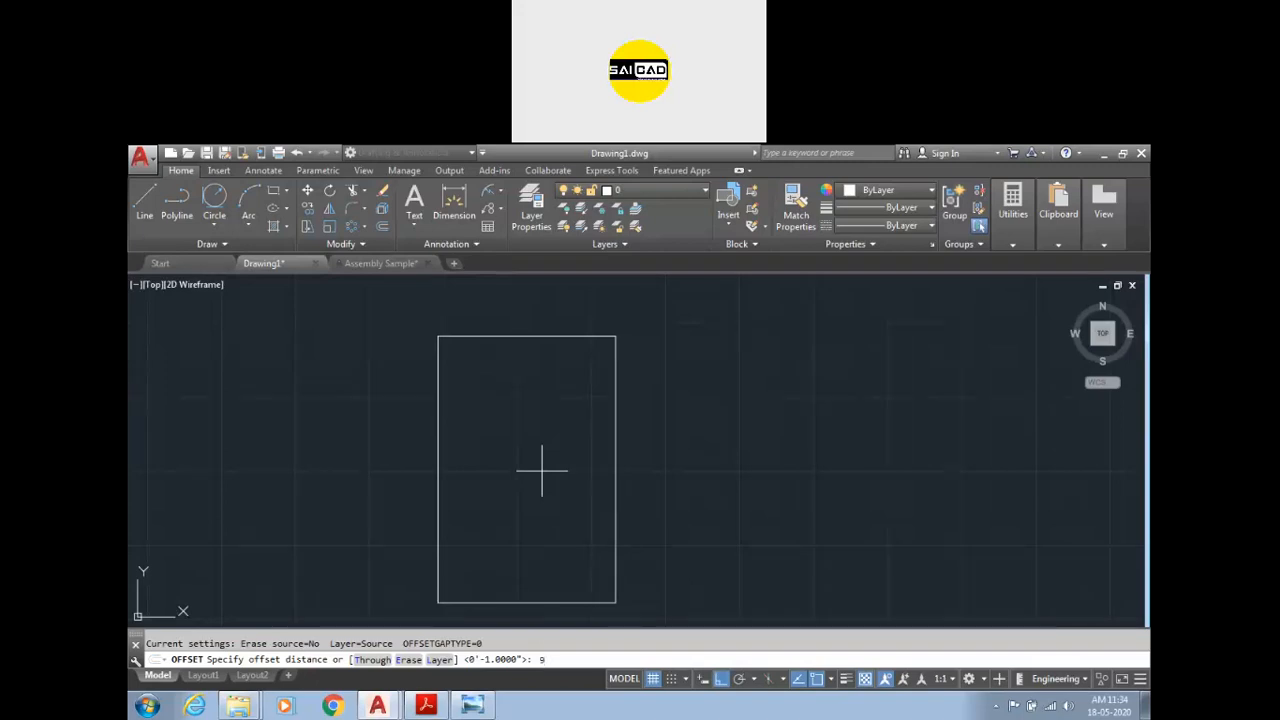
pyautogui.press('Return')
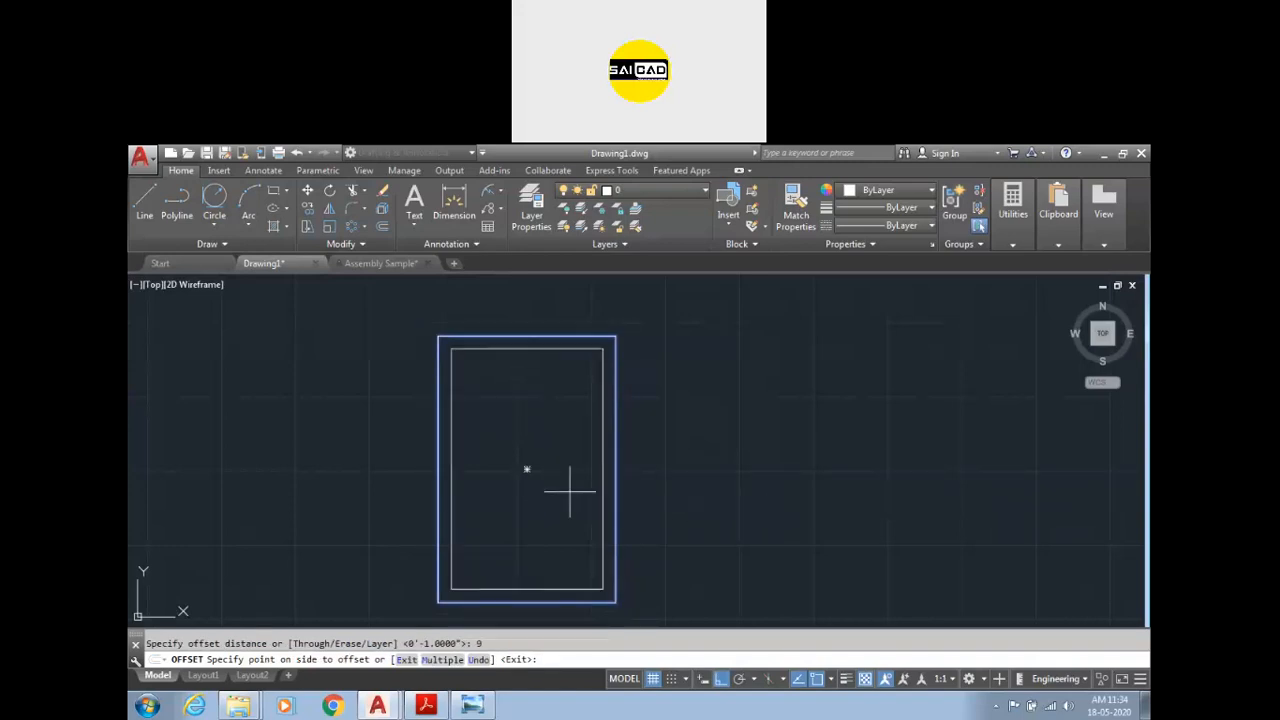
pyautogui.click(747, 489)
pyautogui.press('Escape')
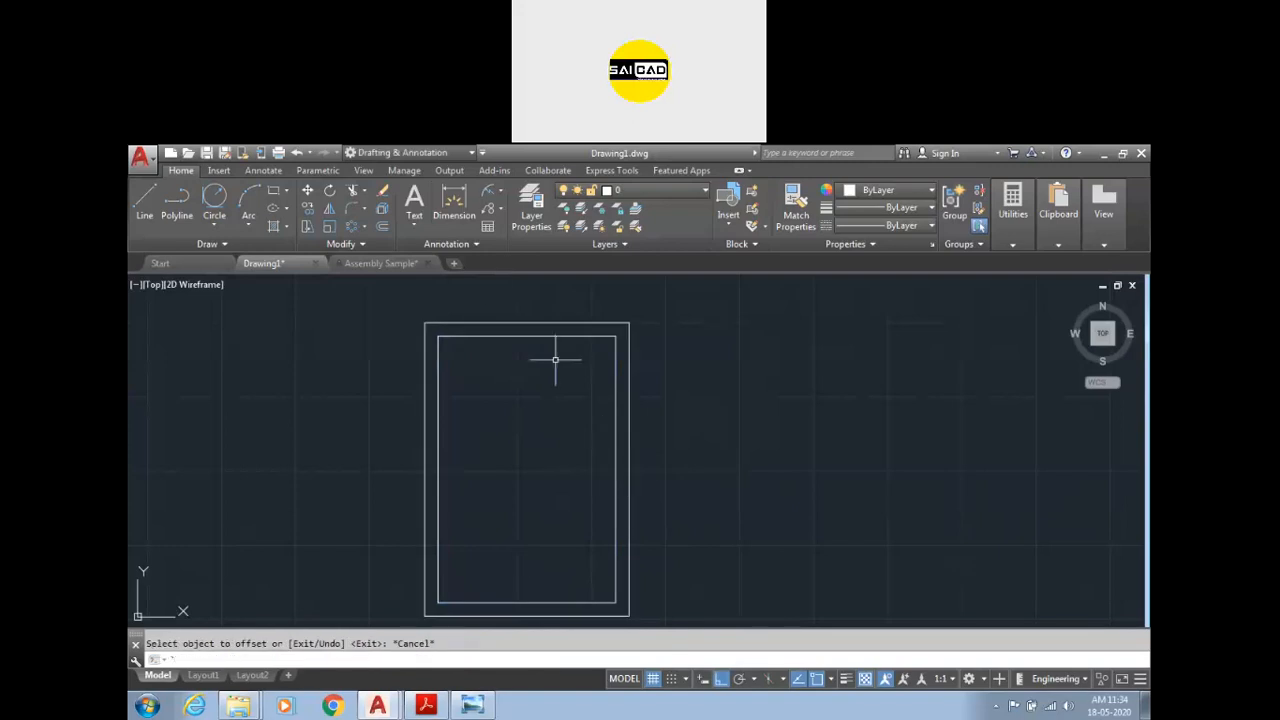
# Step: Try to dimension the inner rectangle's width between its two vertical edges
pyautogui.click(465, 205)
pyautogui.scroll(2, 469, 363)
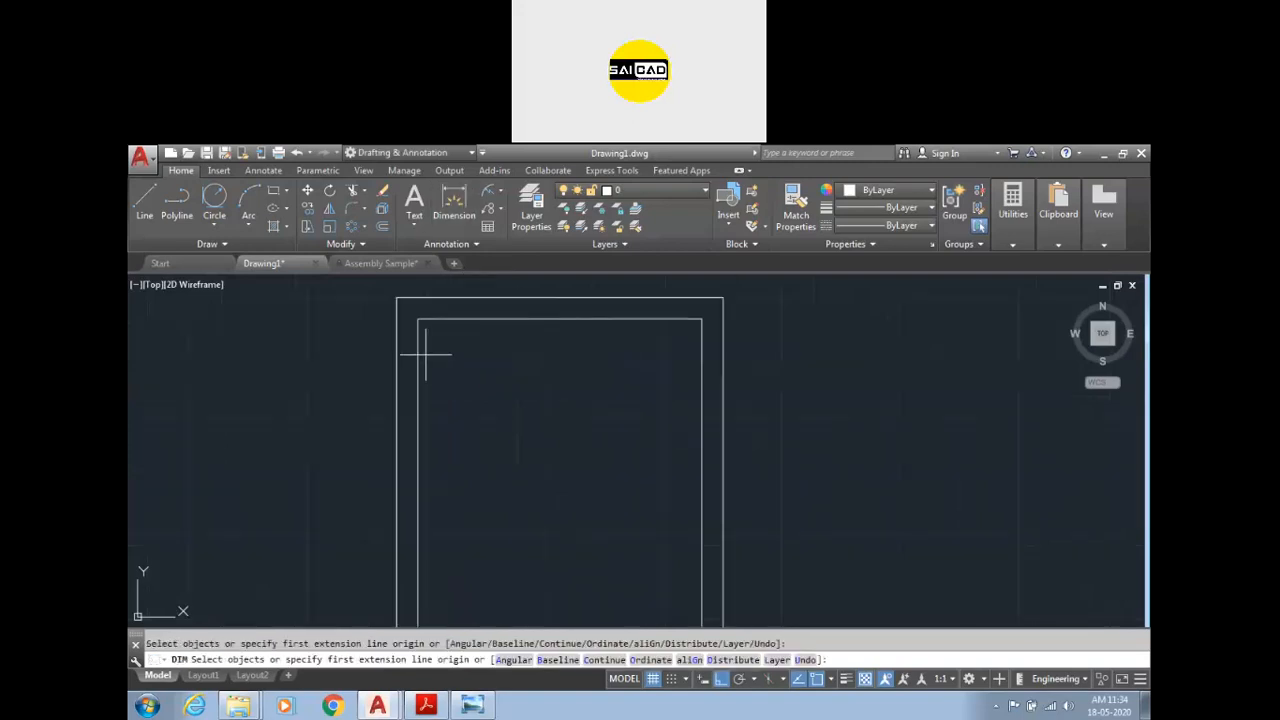
pyautogui.click(416, 349)
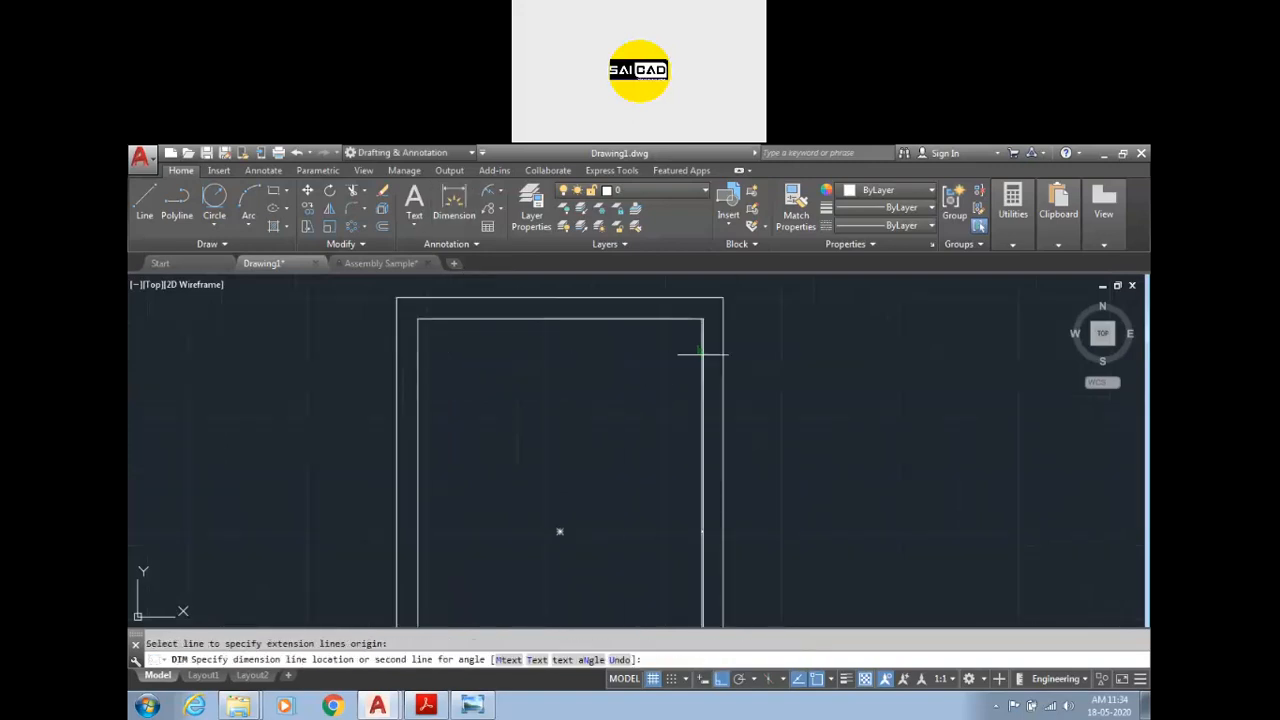
pyautogui.press('Escape')
pyautogui.press('Escape')
pyautogui.scroll(-3, 628, 395)
pyautogui.scroll(4, 657, 334)
pyautogui.scroll(-2, 660, 330)
pyautogui.scroll(4, 722, 430)
pyautogui.scroll(5, 726, 420)
# Step: Change the overall scale for dimension features in the ISO-25 dimension style
pyautogui.write('d')
pyautogui.press('Return')
pyautogui.click(806, 393)
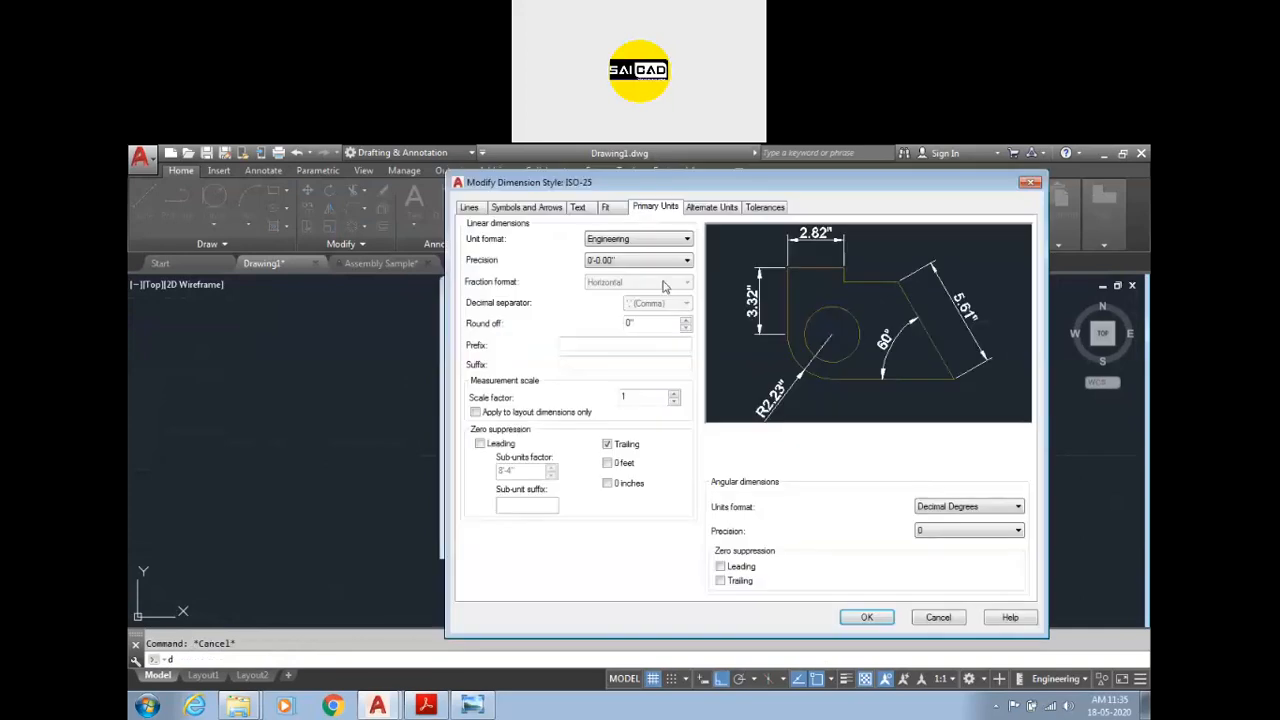
pyautogui.click(606, 207)
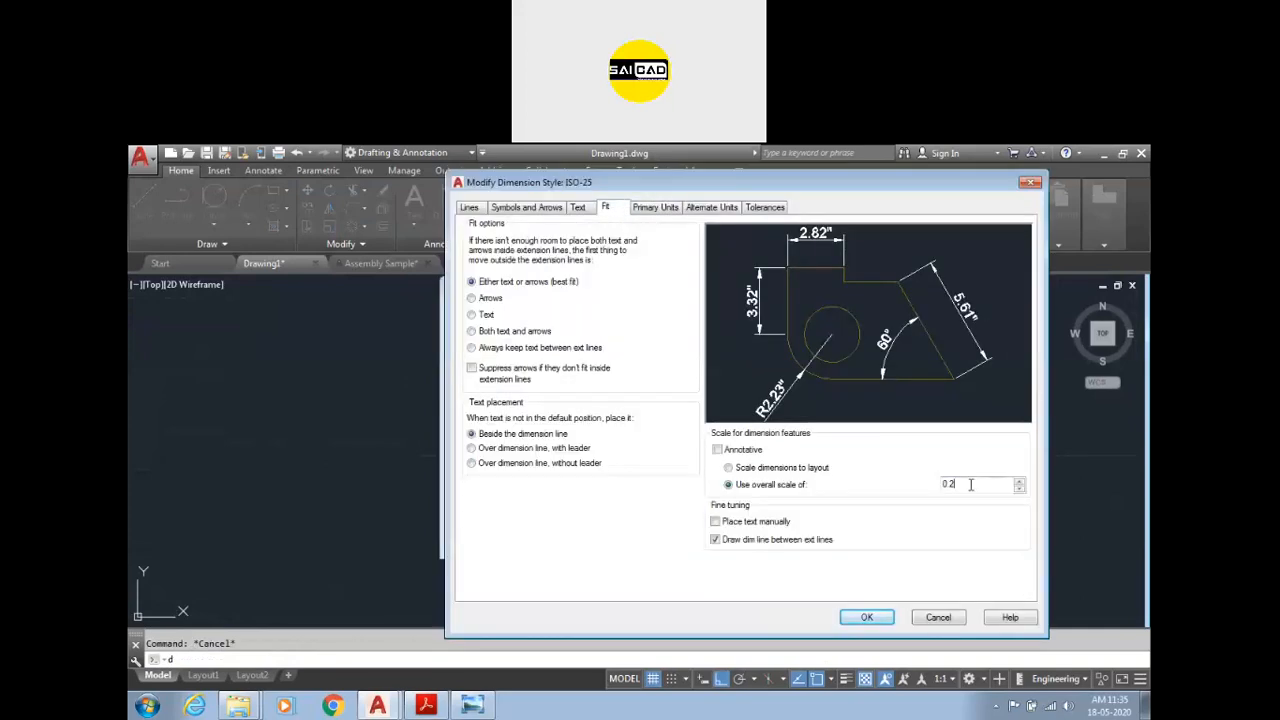
pyautogui.click(866, 617)
pyautogui.click(731, 537)
# Step: Delete the trial dimension inside the inner rectangle
pyautogui.scroll(-8, 737, 485)
pyautogui.scroll(4, 737, 480)
pyautogui.click(731, 458)
pyautogui.press('Delete')
pyautogui.scroll(-4, 748, 491)
# Step: Dimension the inner rectangle's width and height, placing both dimensions inside the rectangle
pyautogui.click(453, 205)
pyautogui.scroll(3, 640, 382)
pyautogui.click(655, 405)
pyautogui.click(670, 458)
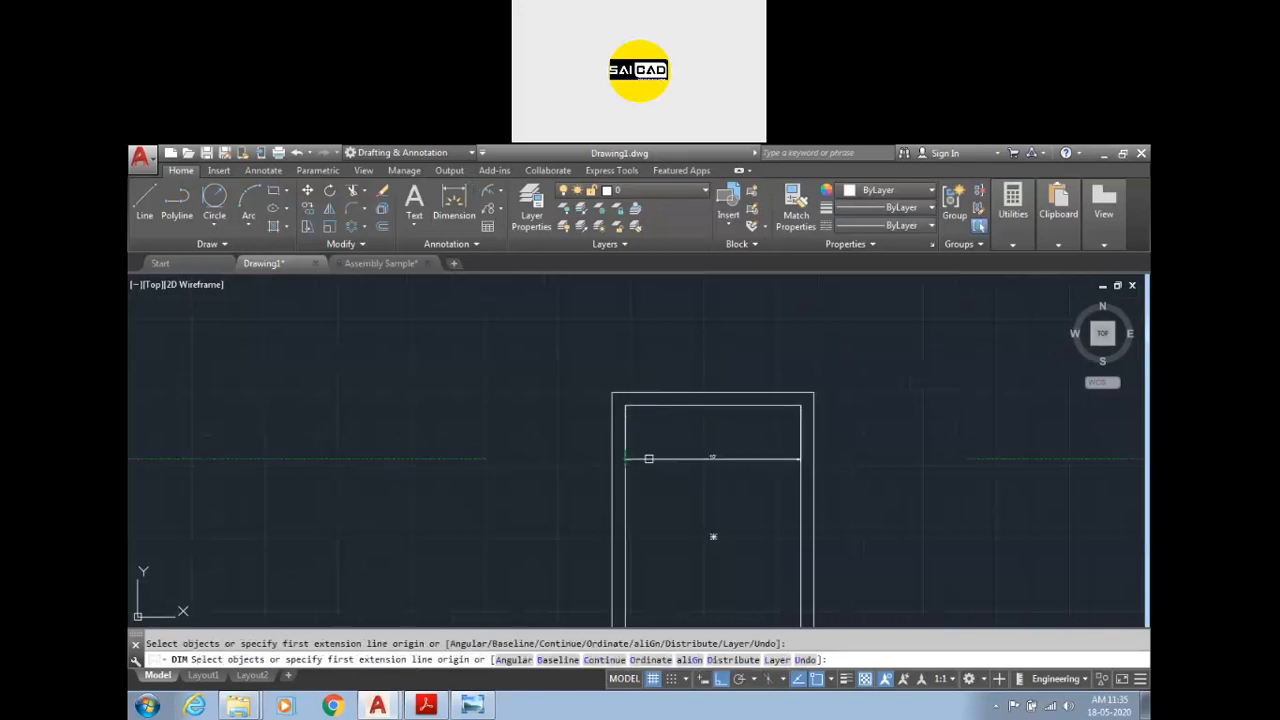
pyautogui.click(624, 510)
pyautogui.click(674, 518)
pyautogui.scroll(5, 680, 518)
pyautogui.scroll(-4, 703, 491)
pyautogui.scroll(3, 738, 422)
pyautogui.scroll(-4, 738, 422)
pyautogui.press('Escape')
# Step: Dimension the gap between the inner and outer rectangles near their upper-right corners
pyautogui.click(447, 203)
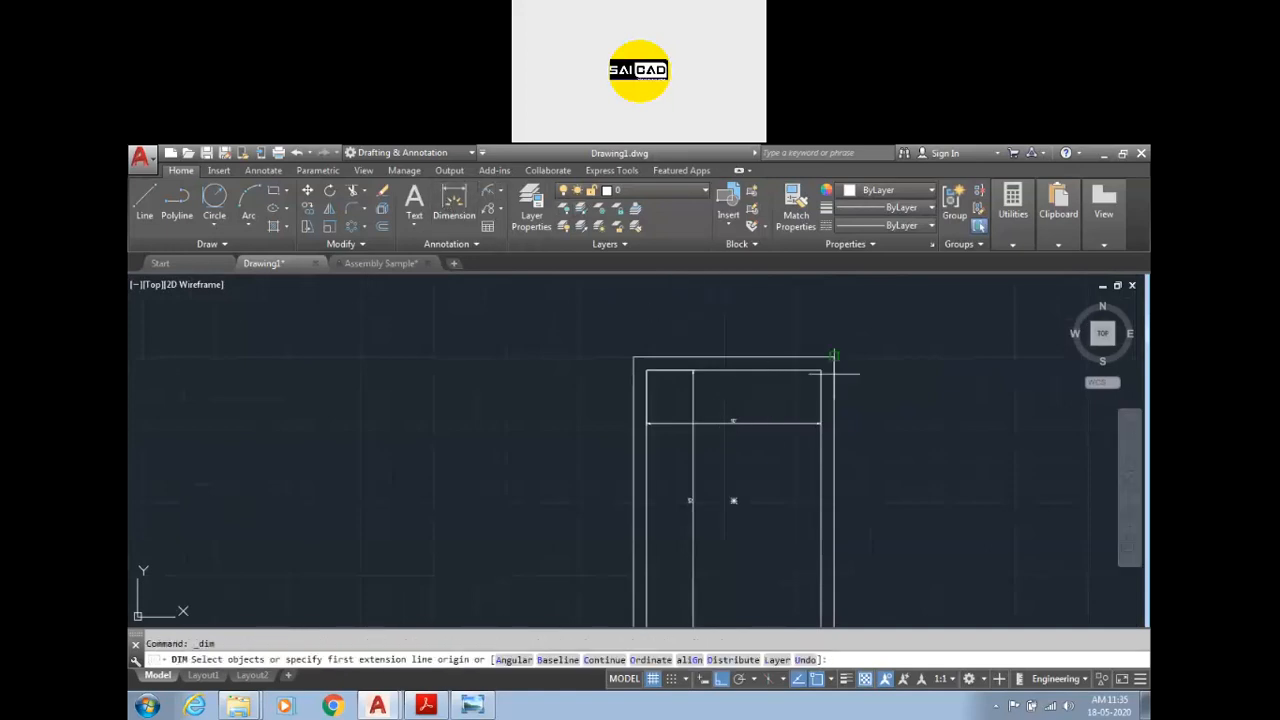
pyautogui.scroll(3, 790, 380)
pyautogui.click(768, 312)
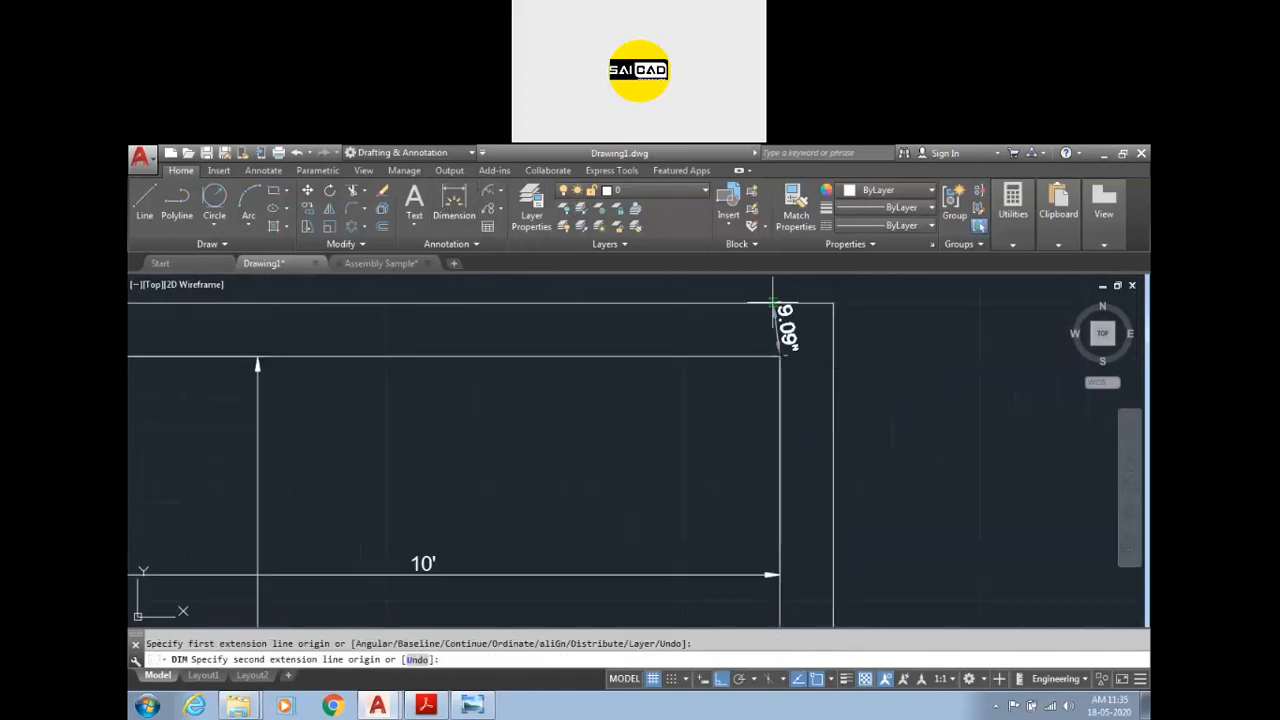
pyautogui.click(780, 355)
pyautogui.click(757, 325)
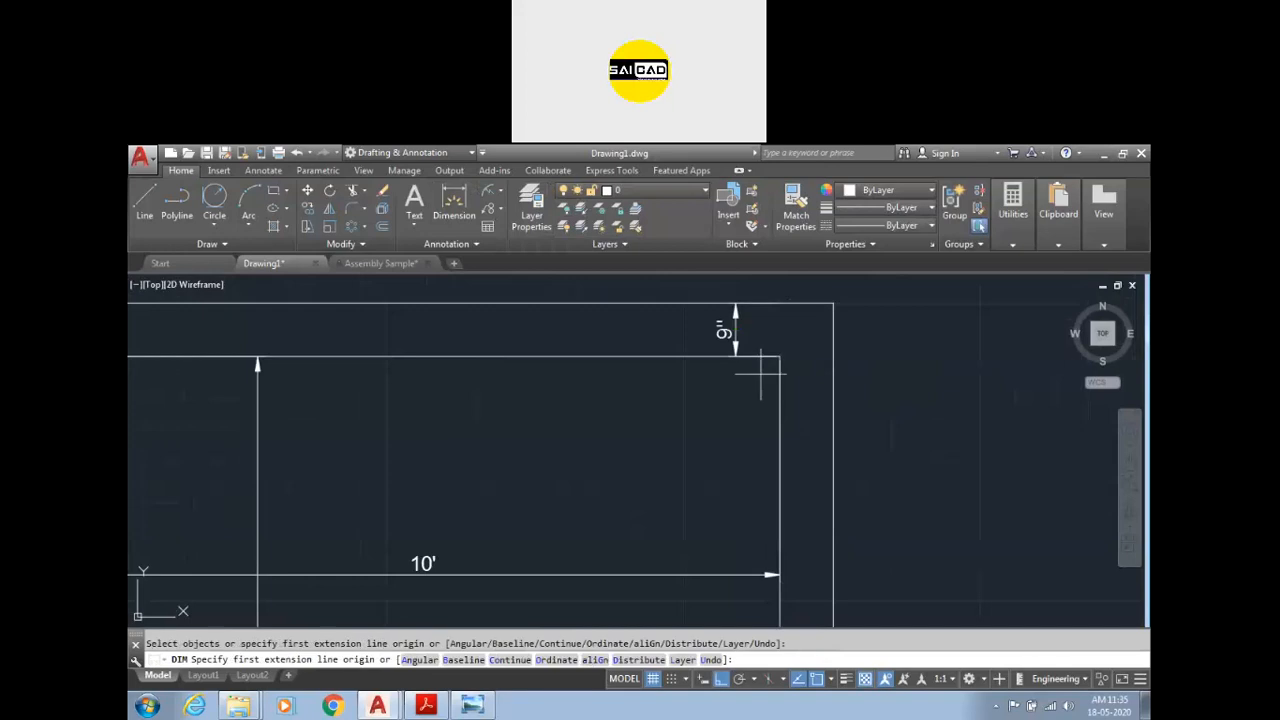
pyautogui.scroll(-3, 763, 354)
pyautogui.scroll(-1, 828, 364)
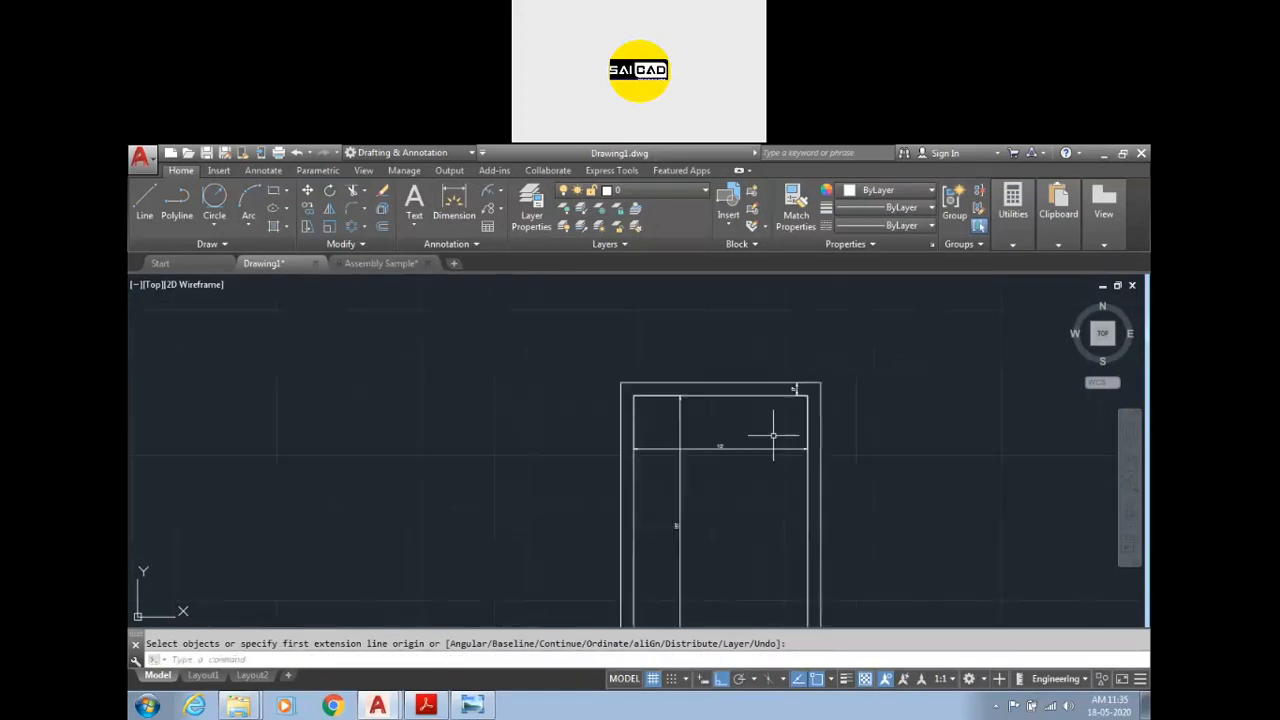
# Step: Delete the width, height and wall thickness dimensions from the room outline
pyautogui.scroll(2, 772, 436)
pyautogui.click(787, 394)
pyautogui.click(507, 546)
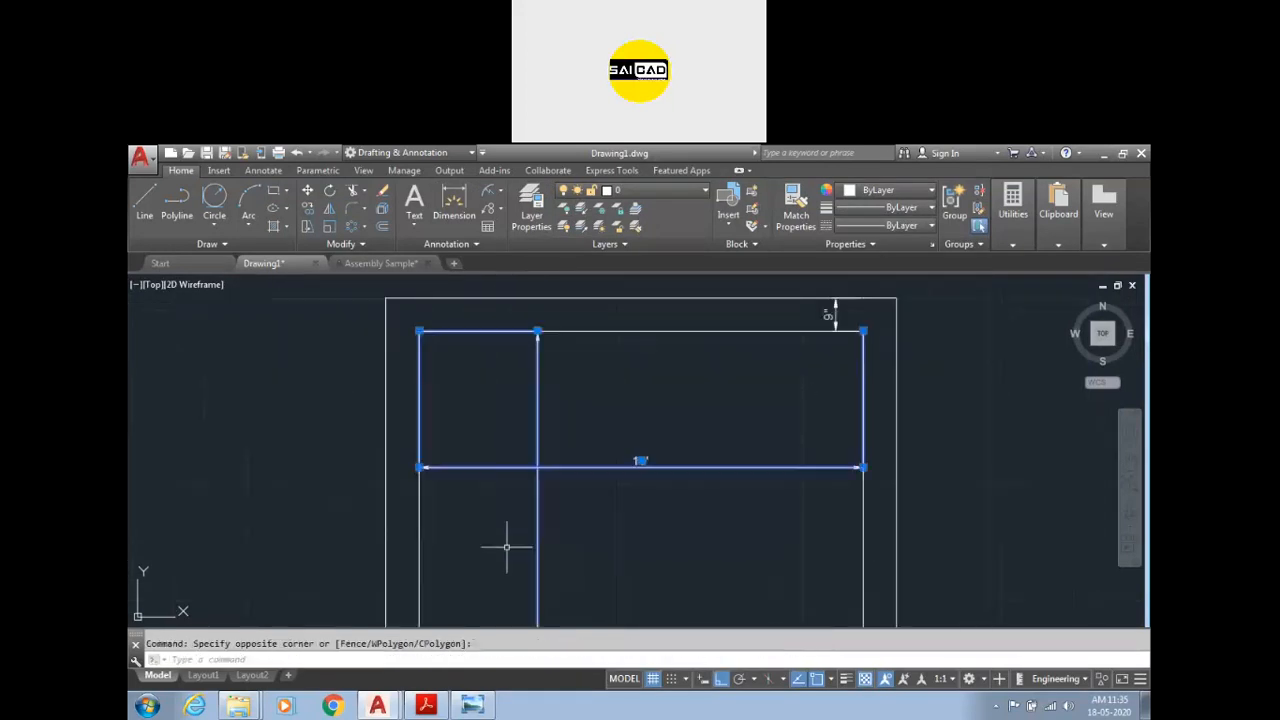
pyautogui.press('Delete')
pyautogui.click(831, 315)
pyautogui.click(808, 315)
pyautogui.click(800, 316)
pyautogui.press('Delete')
pyautogui.scroll(-3, 703, 324)
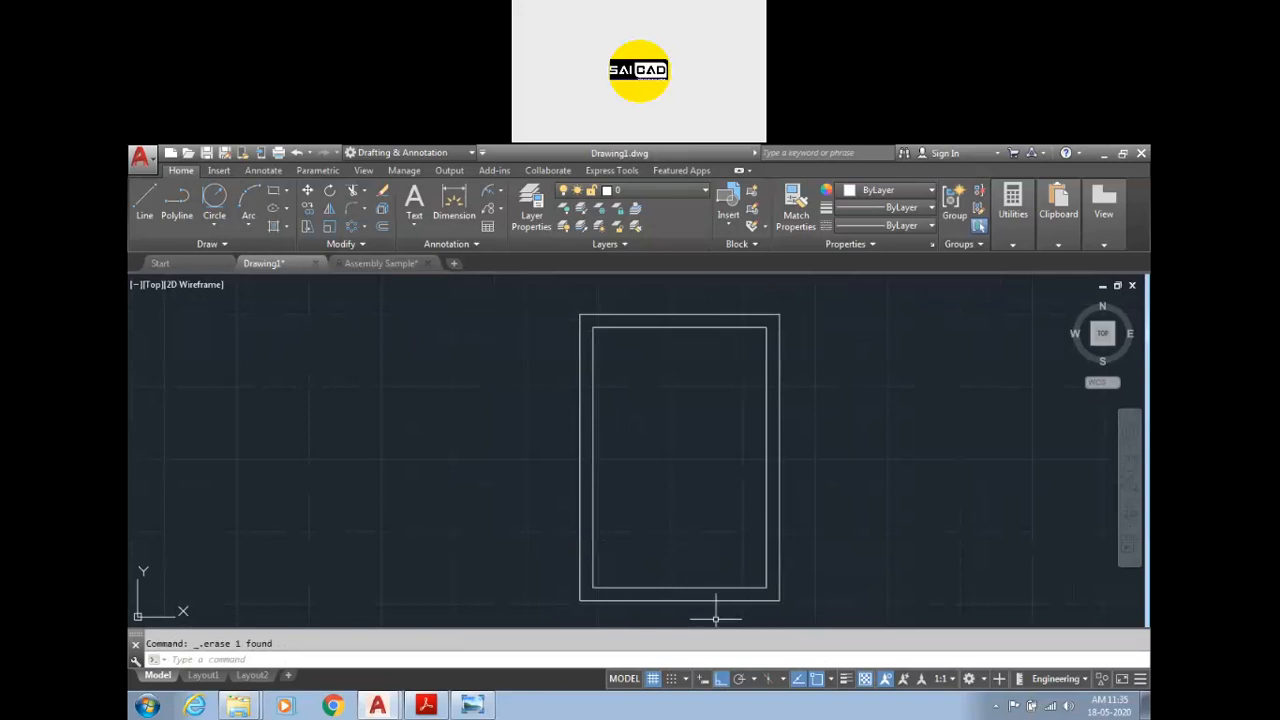
# Step: Draw a vertical line from the inner rectangle's lower-right corner down to the outer rectangle's bottom edge
pyautogui.scroll(2, 766, 583)
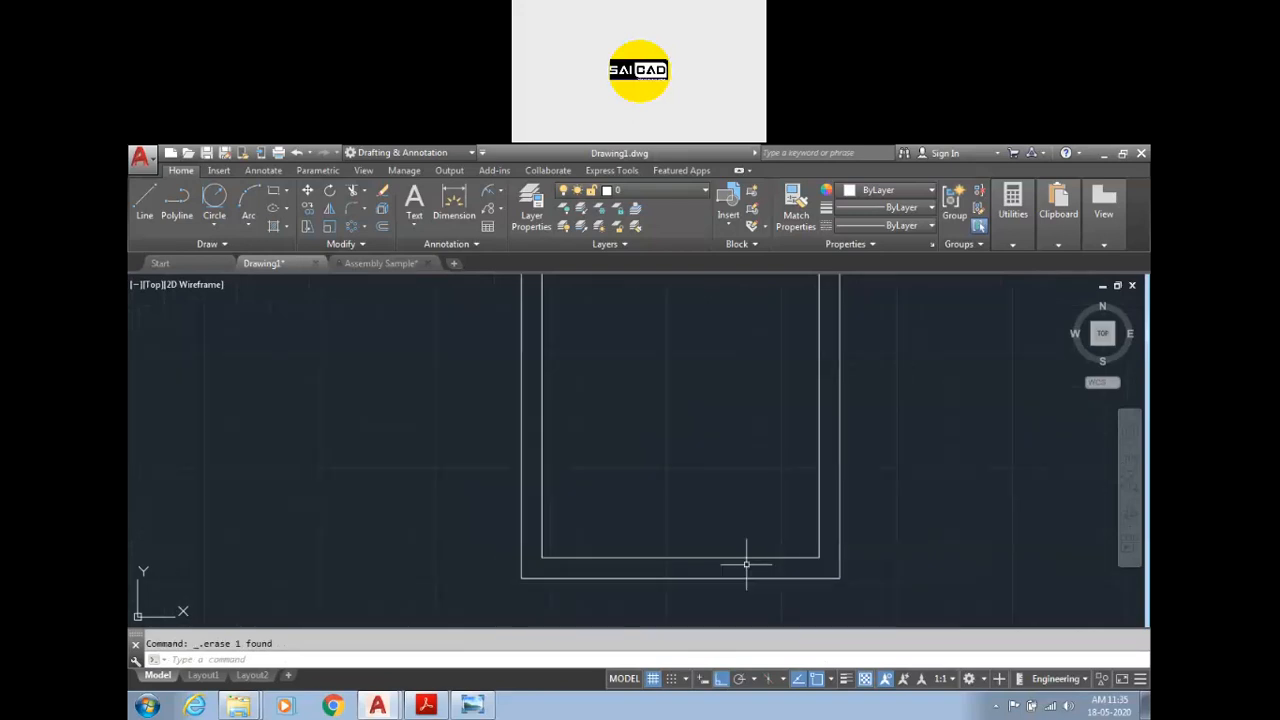
pyautogui.scroll(4, 782, 595)
pyautogui.write('l')
pyautogui.press('Return')
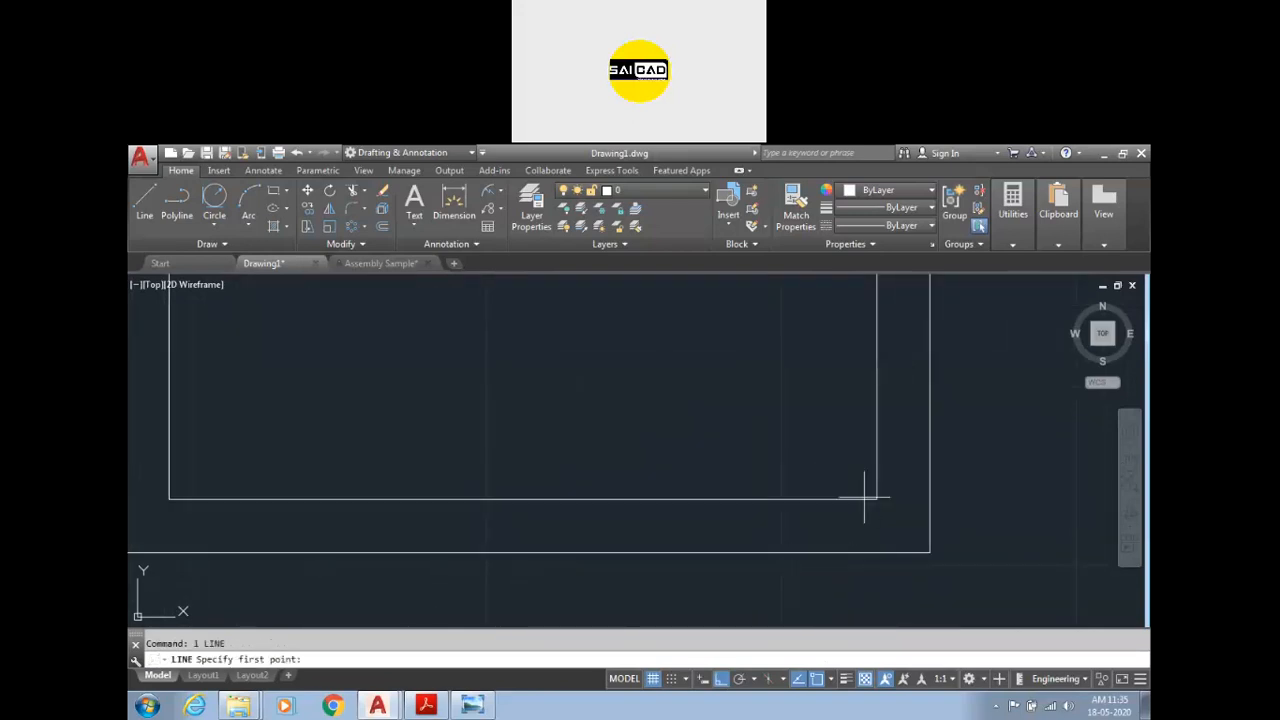
pyautogui.click(877, 499)
pyautogui.click(877, 552)
pyautogui.press('Escape')
pyautogui.press('Escape')
# Step: Offset the short vertical line 3.5' to the left across the bottom wall
pyautogui.click(889, 529)
pyautogui.click(858, 537)
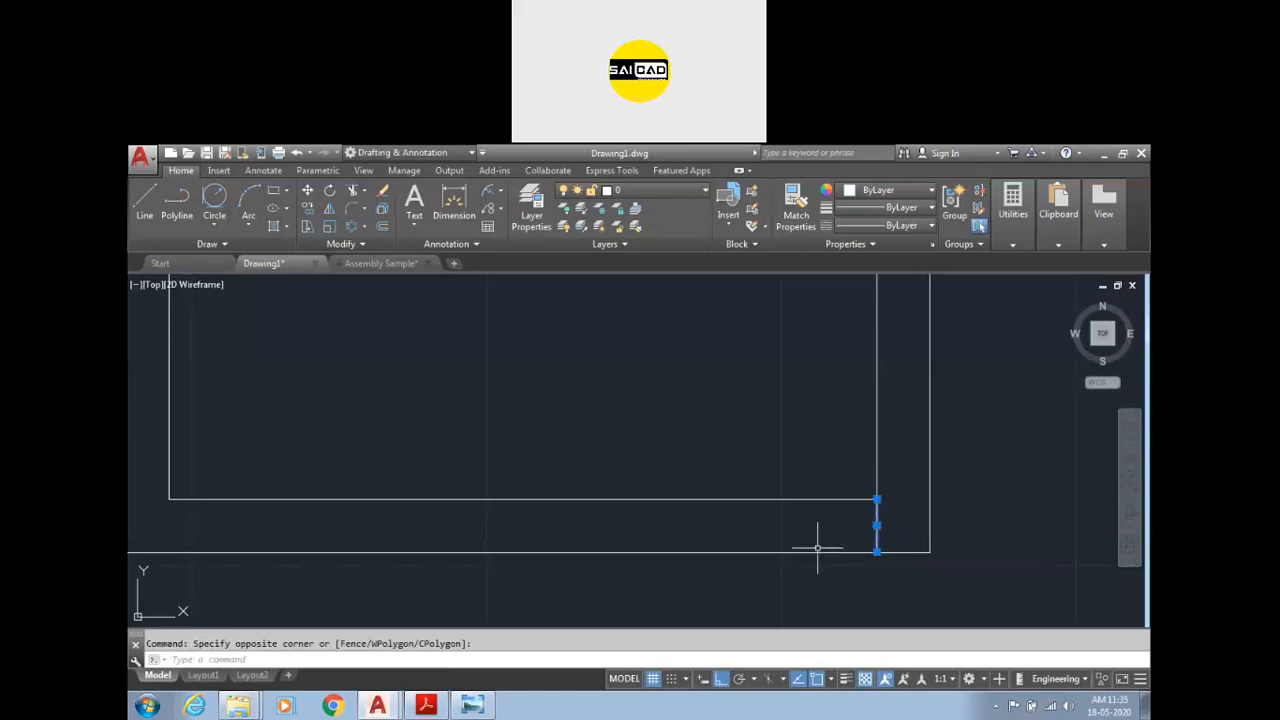
pyautogui.write('o')
pyautogui.press('Return')
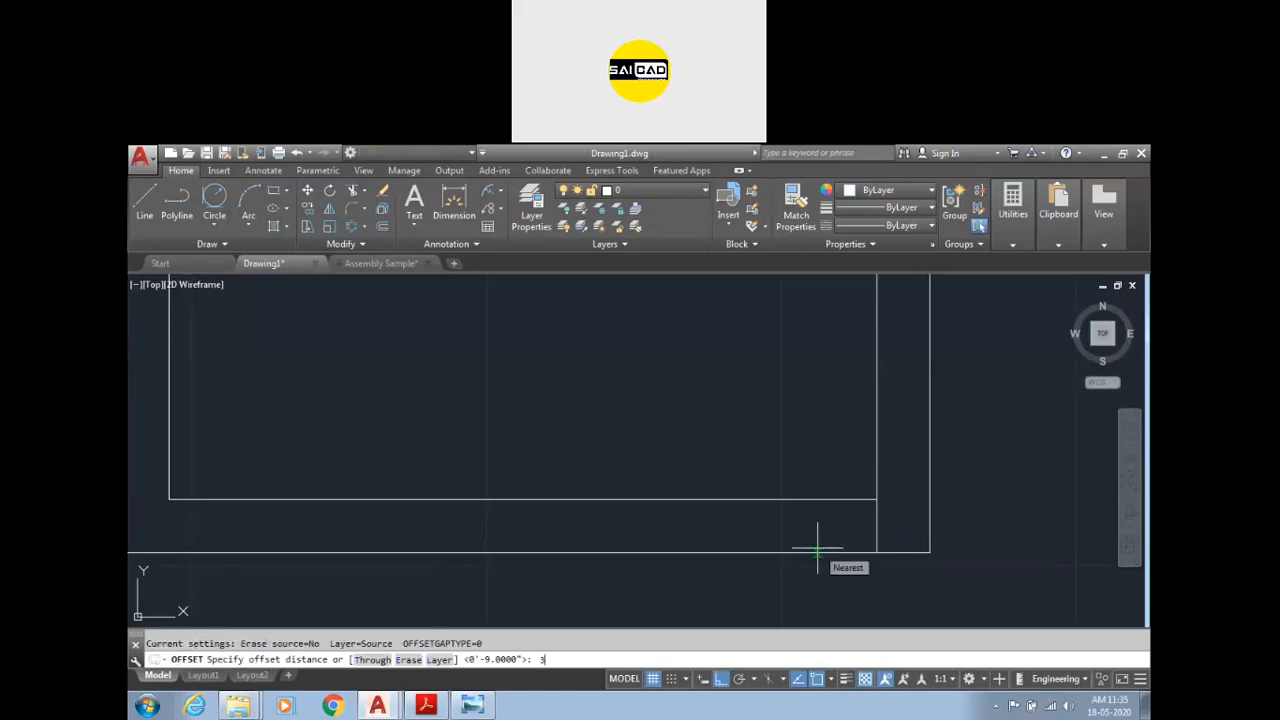
pyautogui.write("3.5'")
pyautogui.press('Return')
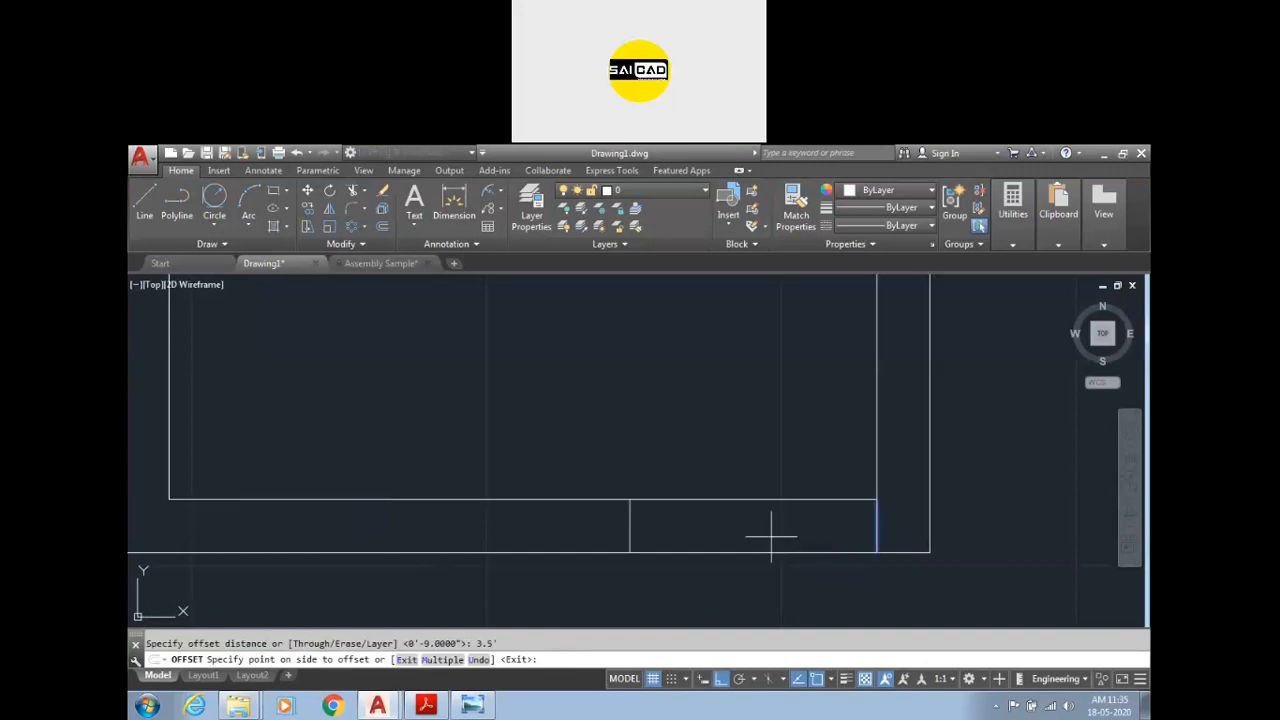
pyautogui.click(738, 532)
pyautogui.press('Escape')
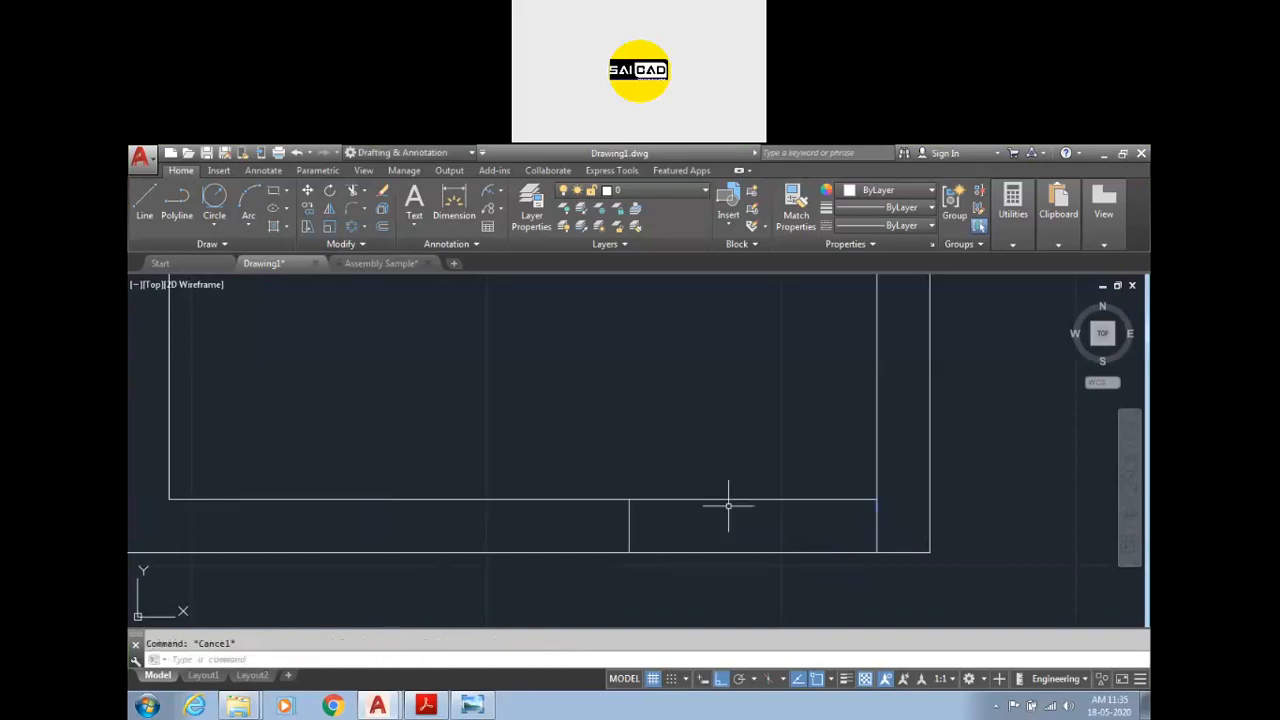
# Step: Trim both bottom wall lines between the two short vertical lines to open a doorway
pyautogui.write('tr')
pyautogui.press('Return')
pyautogui.press('Return')
pyautogui.click(826, 452)
pyautogui.click(749, 604)
pyautogui.press('Escape')
# Step: Draw a door leaf rectangle 3.5' long and 2 inches wide just below the doorway opening
pyautogui.scroll(-3, 775, 538)
pyautogui.scroll(2, 778, 558)
pyautogui.scroll(4, 789, 505)
pyautogui.scroll(-2, 765, 571)
pyautogui.scroll(2, 828, 523)
pyautogui.write('rec')
pyautogui.press('Return')
pyautogui.click(646, 597)
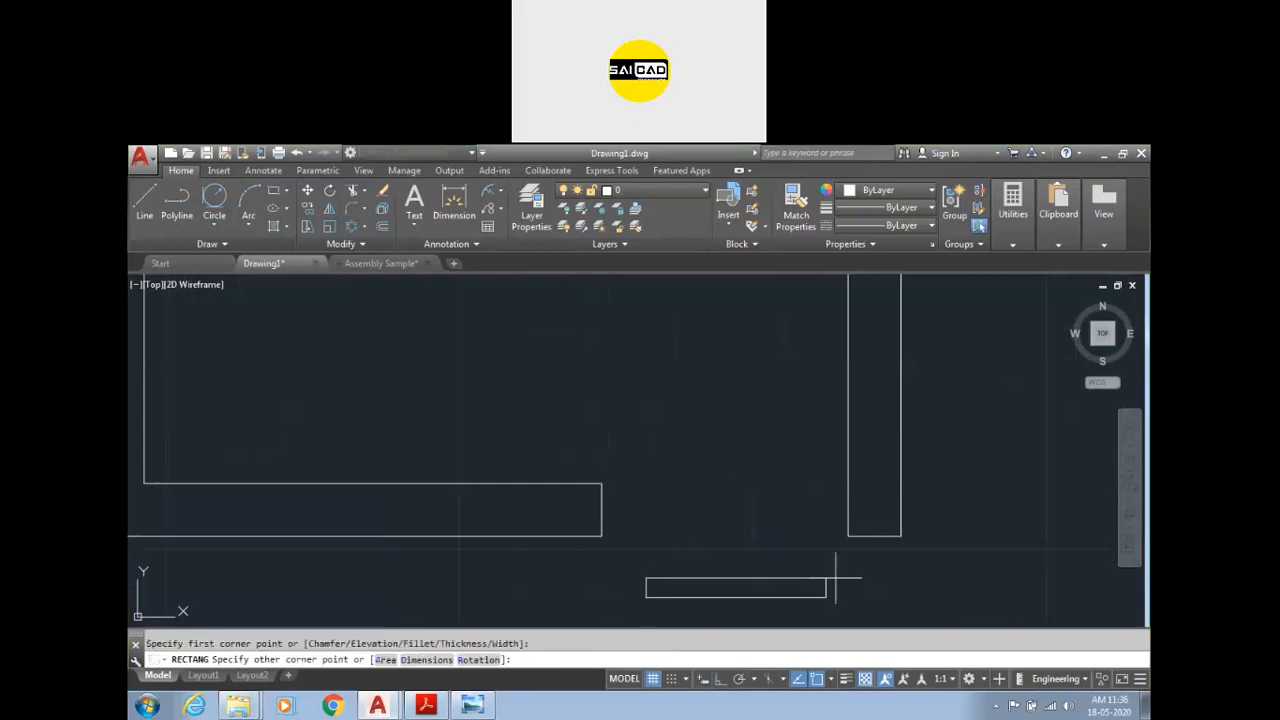
pyautogui.click(440, 660)
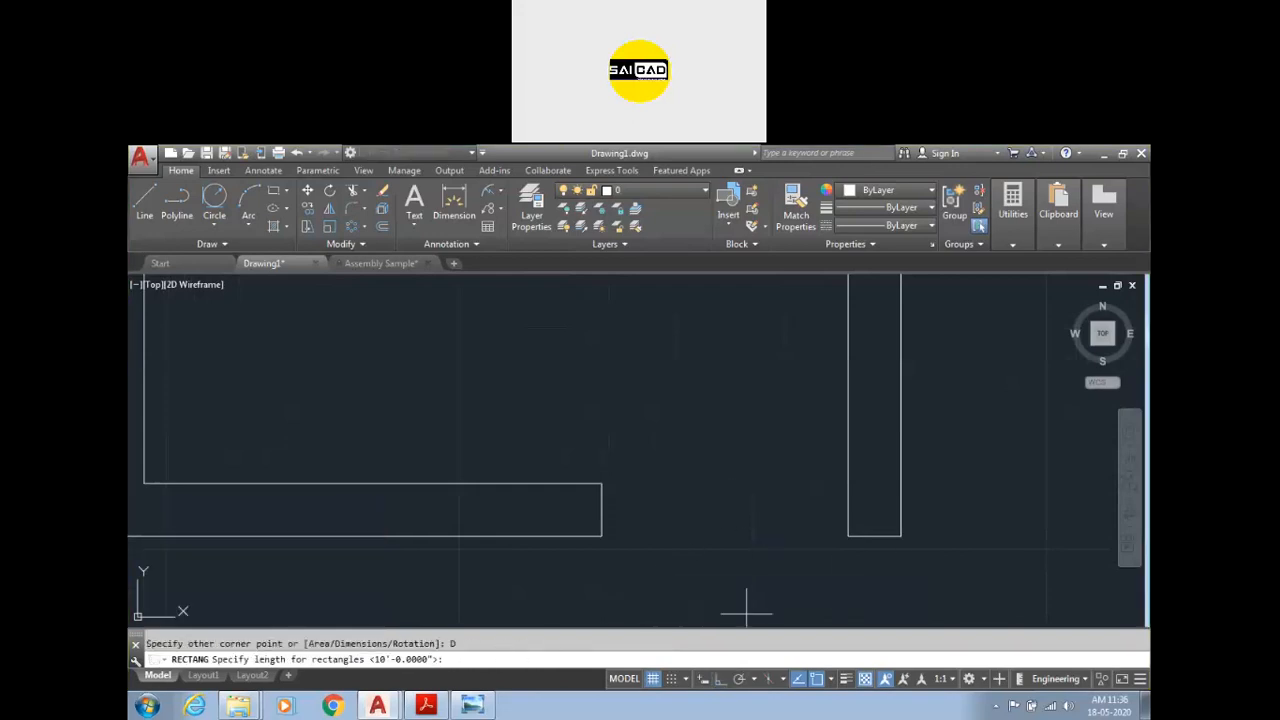
pyautogui.write("3.5'")
pyautogui.press('Return')
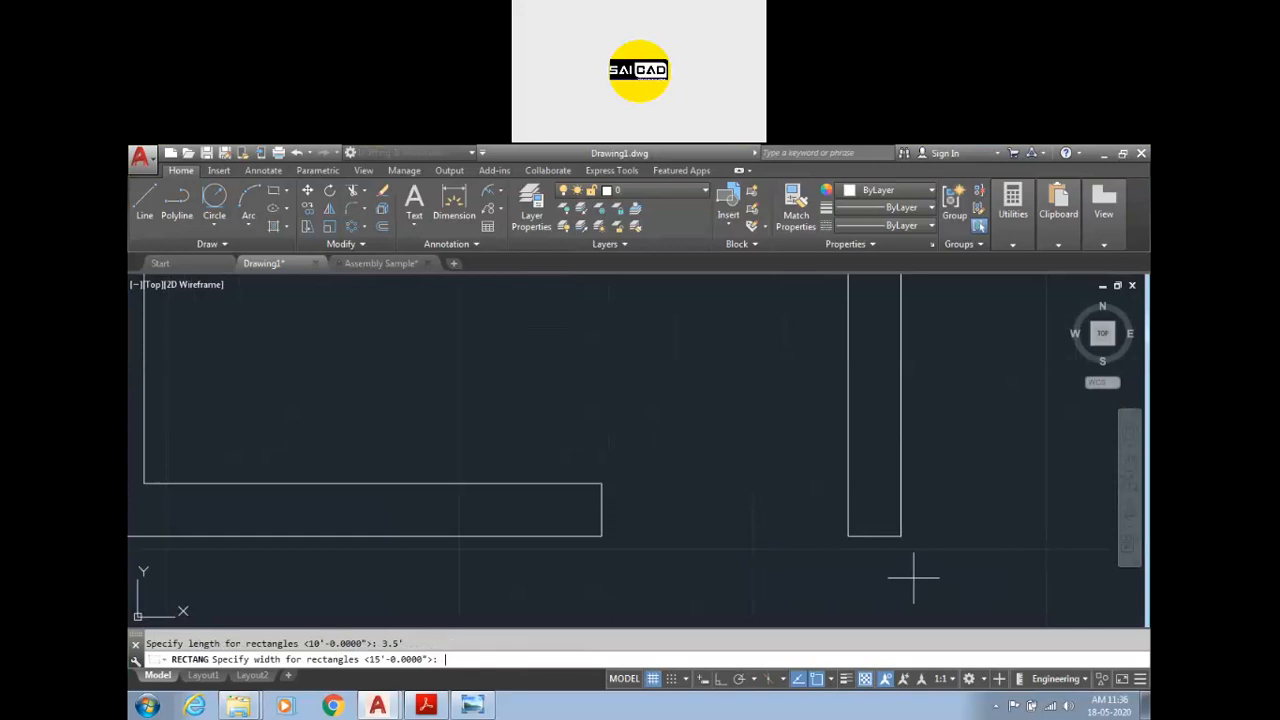
pyautogui.write('2')
pyautogui.press('Return')
pyautogui.click(907, 580)
pyautogui.click(834, 618)
# Step: Draw a vertical line 3.5' long upward from the door leaf's lower-right corner
pyautogui.write('l')
pyautogui.press('Return')
pyautogui.click(892, 596)
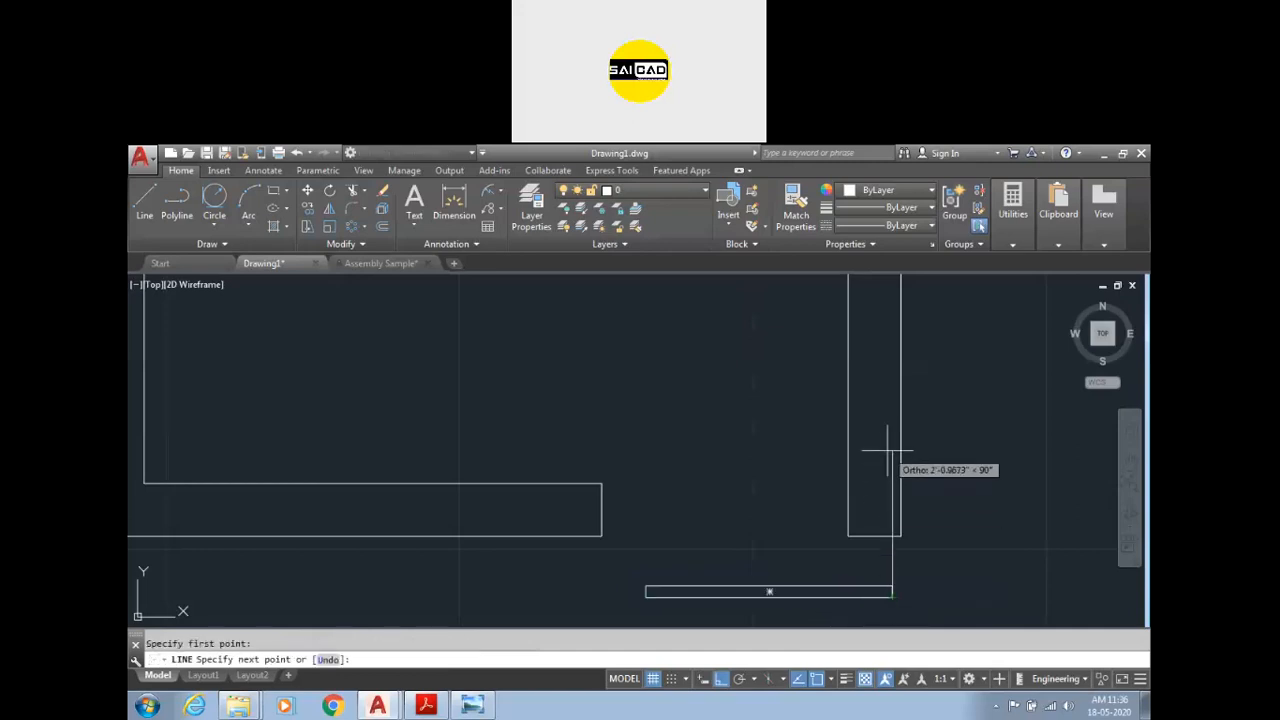
pyautogui.write('3.5')
pyautogui.press('Return')
pyautogui.press('Escape')
# Step: Draw the door swing as a Start, End, Direction arc from the leaf's upper-left corner to the top of the 3.5' vertical line
pyautogui.click(249, 225)
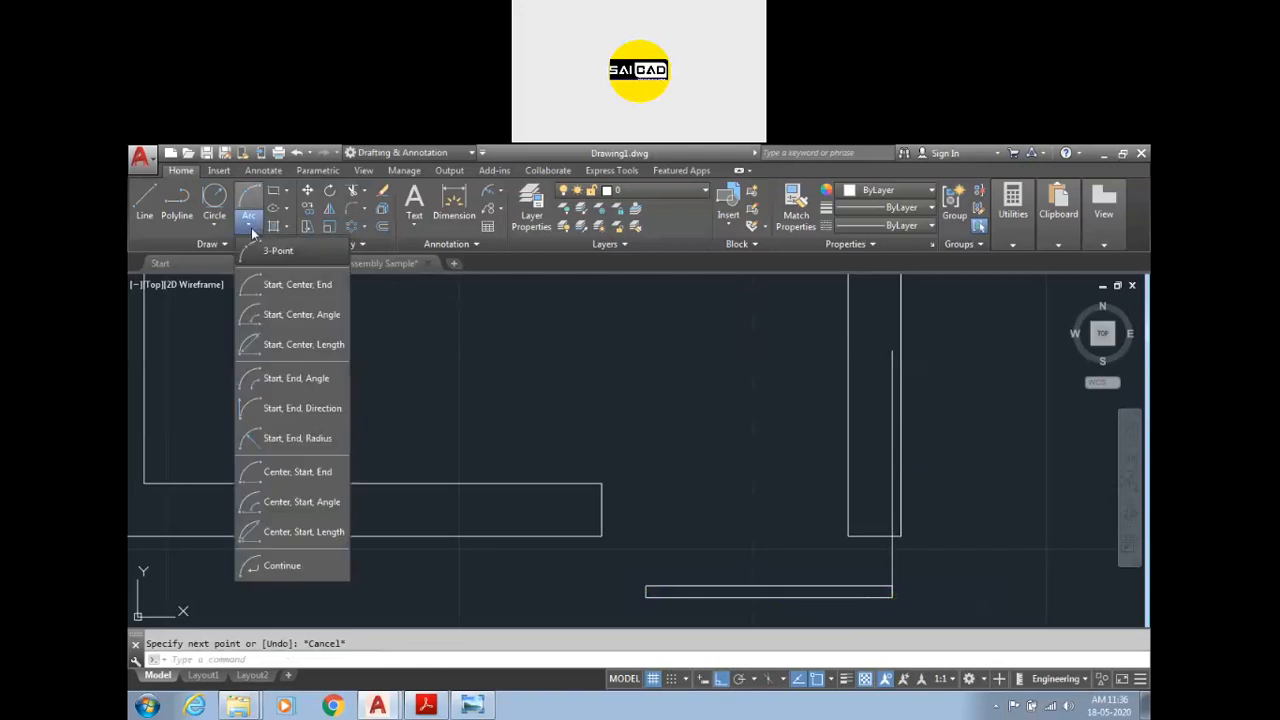
pyautogui.click(299, 413)
pyautogui.click(646, 585)
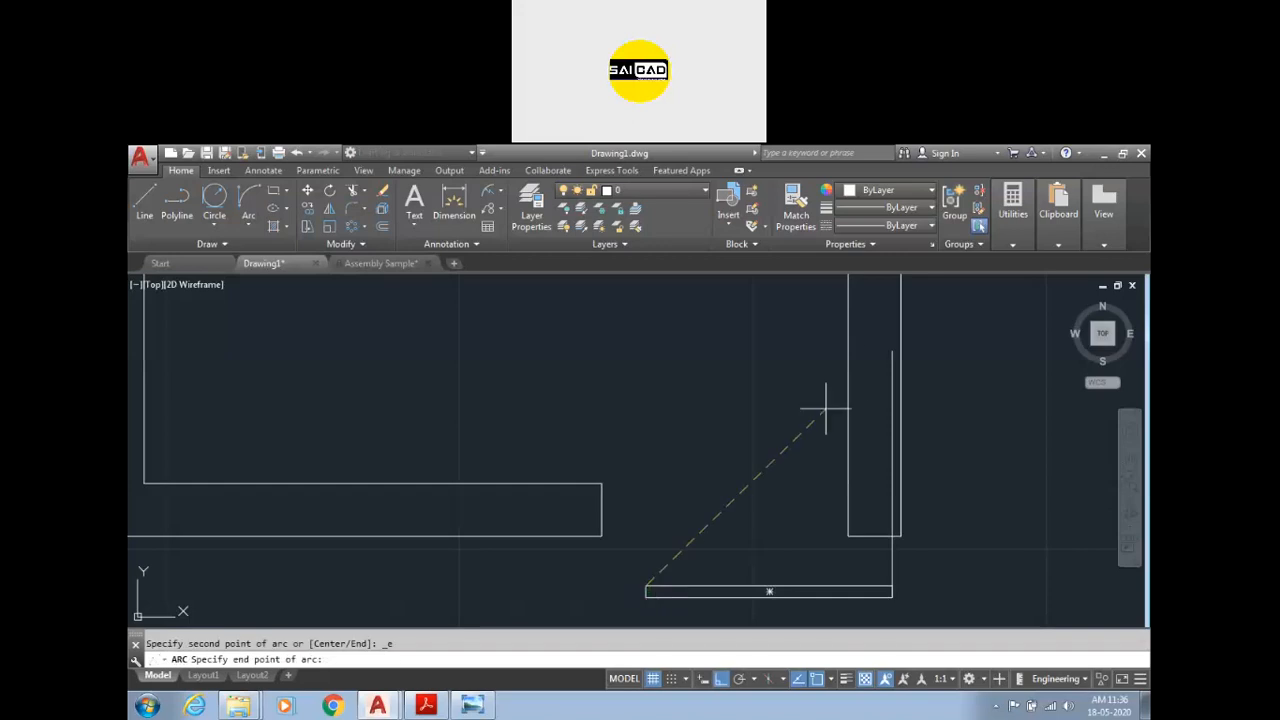
pyautogui.click(892, 352)
pyautogui.click(679, 380)
pyautogui.press('Escape')
# Step: Move the door leaf, vertical line and swing arc by the leaf's lower-right corner onto the doorway's right jamb
pyautogui.click(942, 568)
pyautogui.click(620, 607)
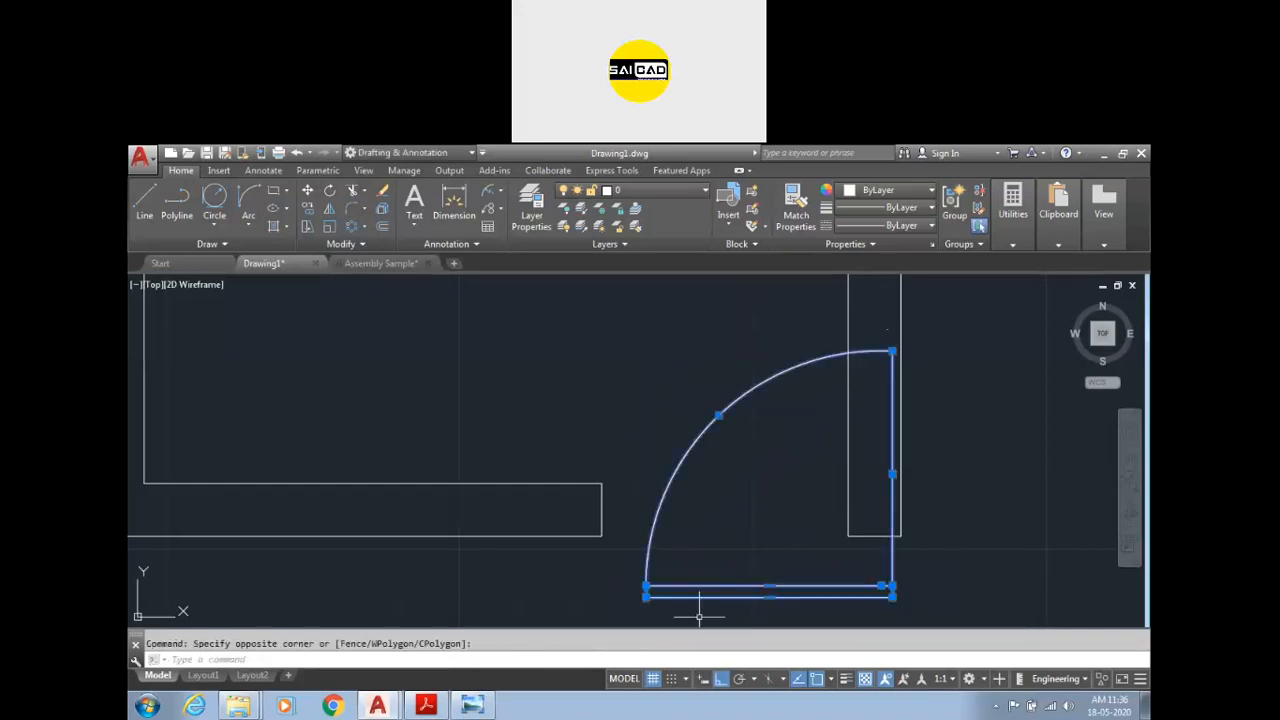
pyautogui.write('m')
pyautogui.press('Return')
pyautogui.click(892, 596)
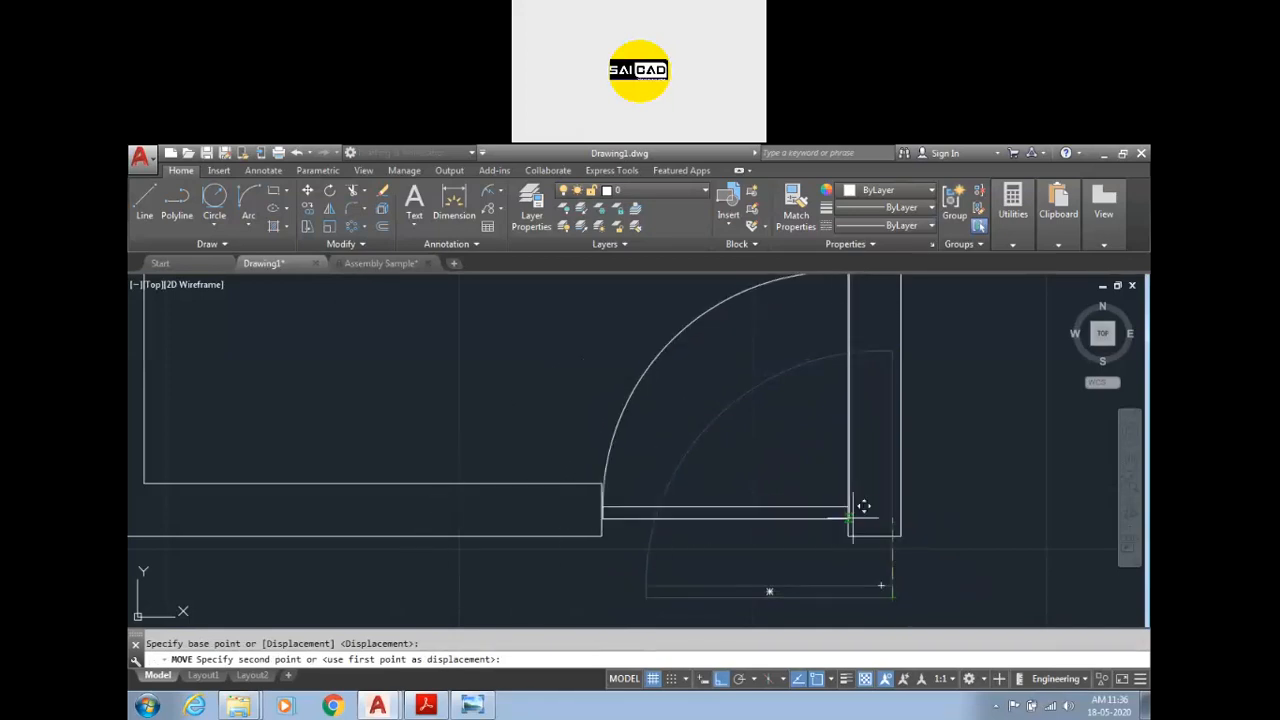
pyautogui.click(848, 510)
pyautogui.press('Escape')
# Step: Draw a short vertical line across the top wall at its midpoint, from the outer to the inner wall line
pyautogui.scroll(-2, 776, 538)
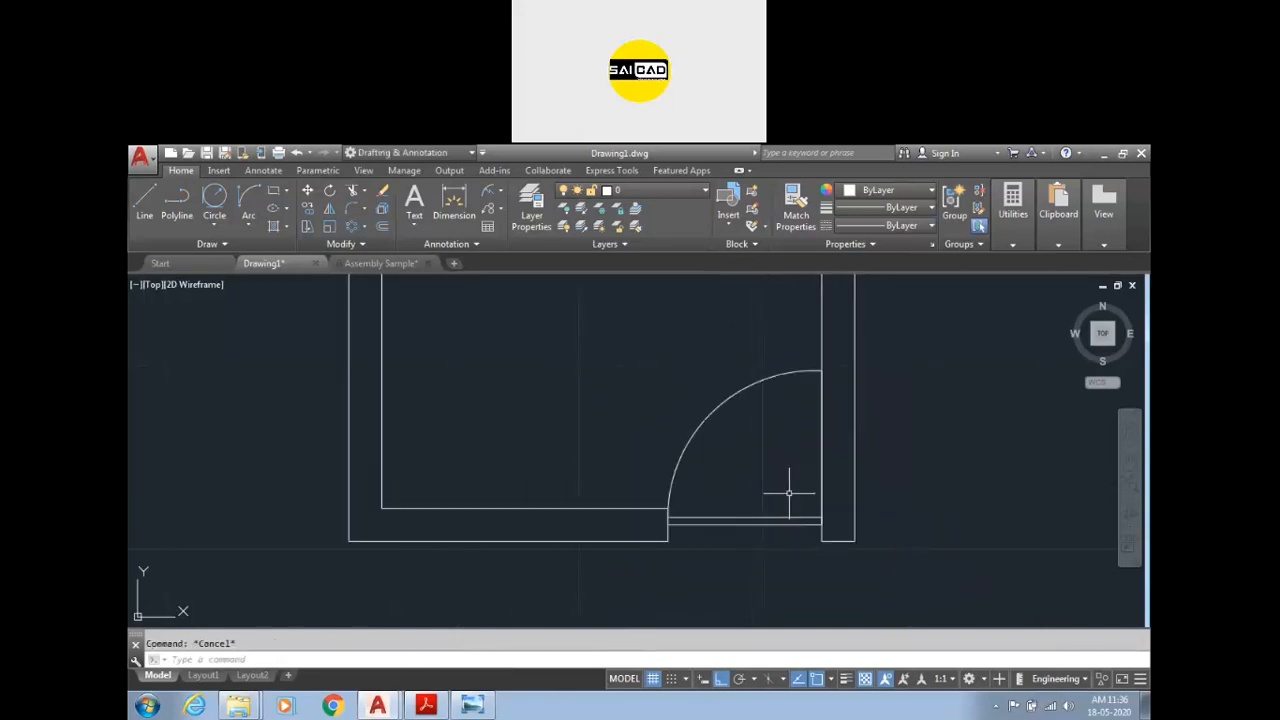
pyautogui.scroll(-2, 760, 548)
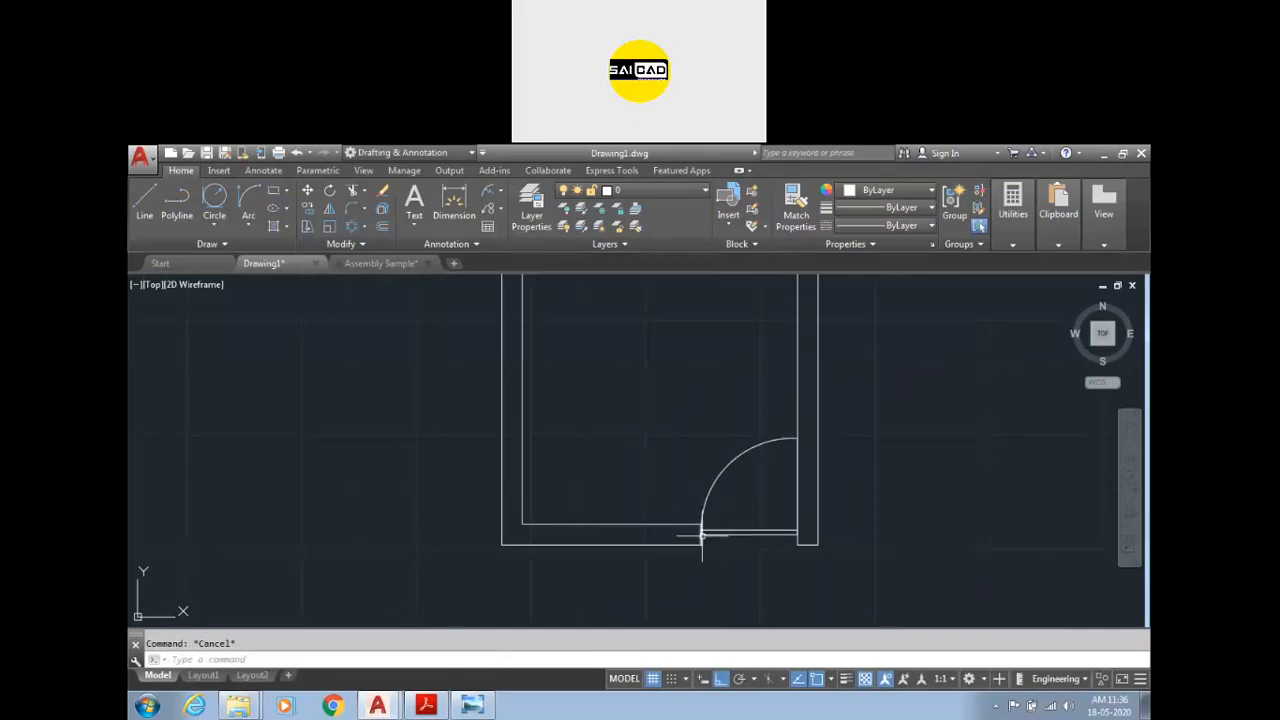
pyautogui.scroll(-5, 749, 500)
pyautogui.scroll(3, 726, 508)
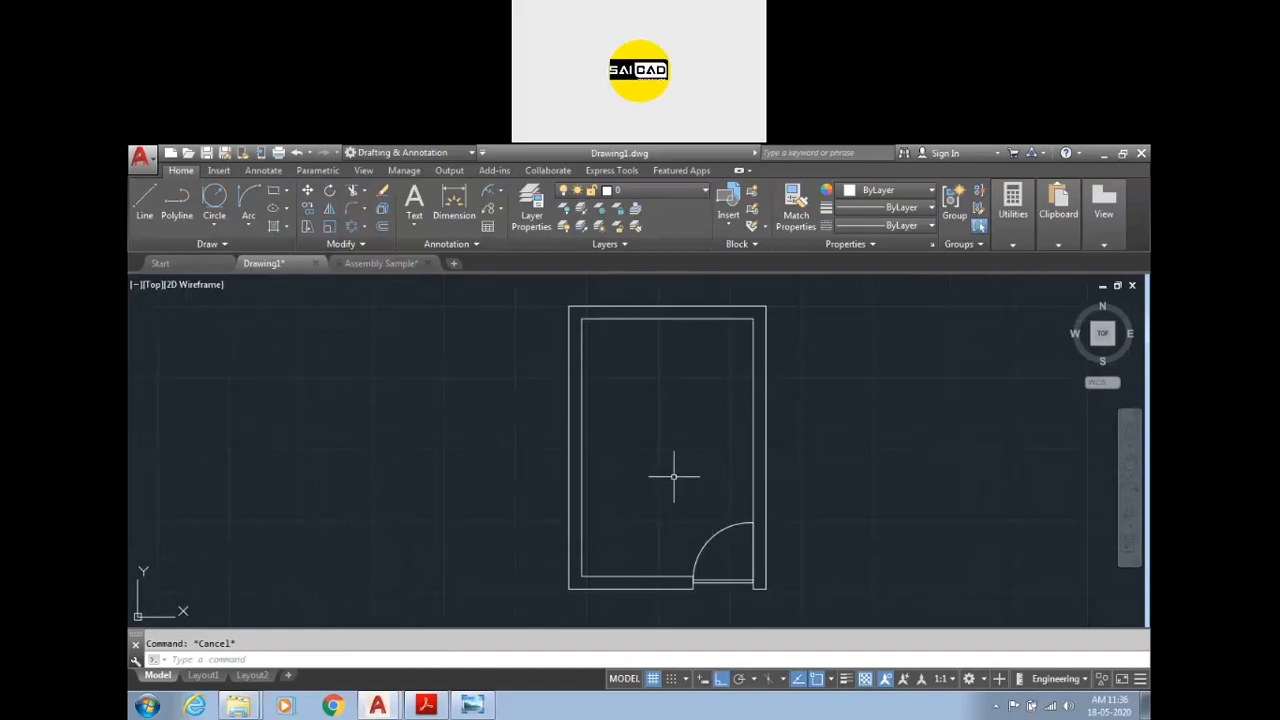
pyautogui.press('Return')
pyautogui.scroll(5, 651, 286)
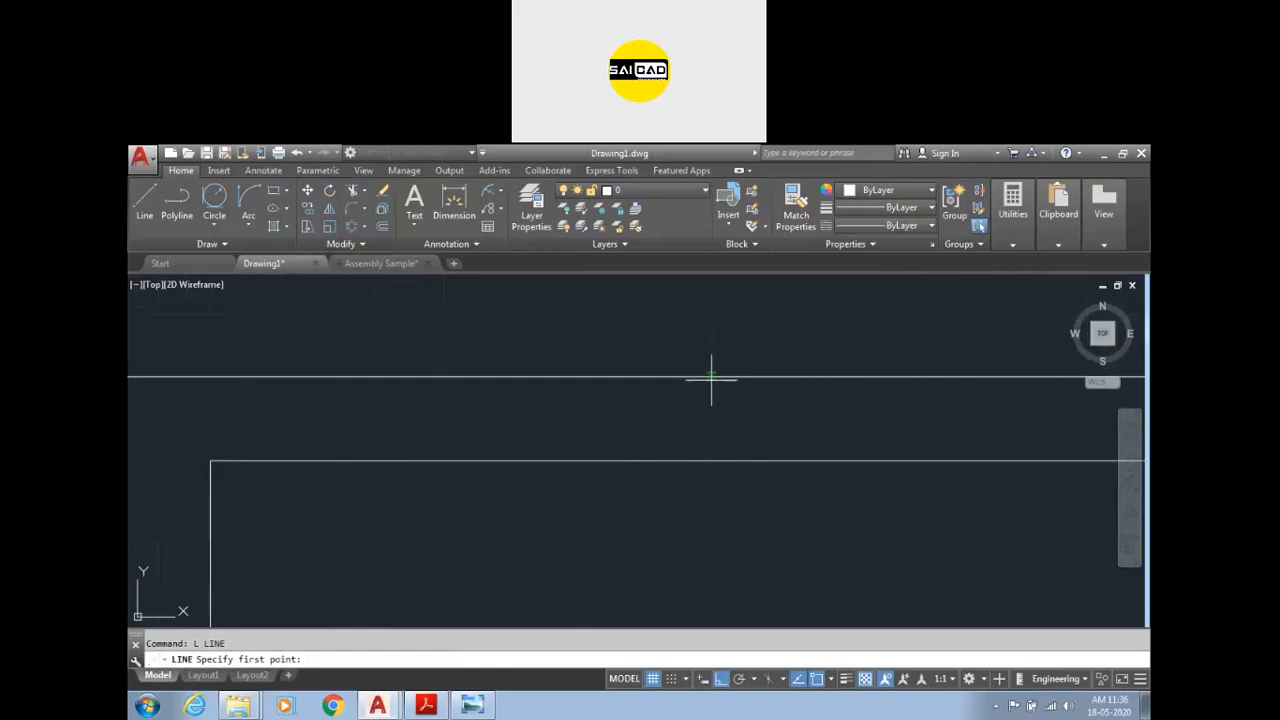
pyautogui.scroll(-2, 766, 382)
pyautogui.click(767, 395)
pyautogui.click(767, 427)
pyautogui.press('Escape')
# Step: Offset the short vertical line in the top wall 4' to the left and 4' to the right
pyautogui.click(767, 410)
pyautogui.click(738, 425)
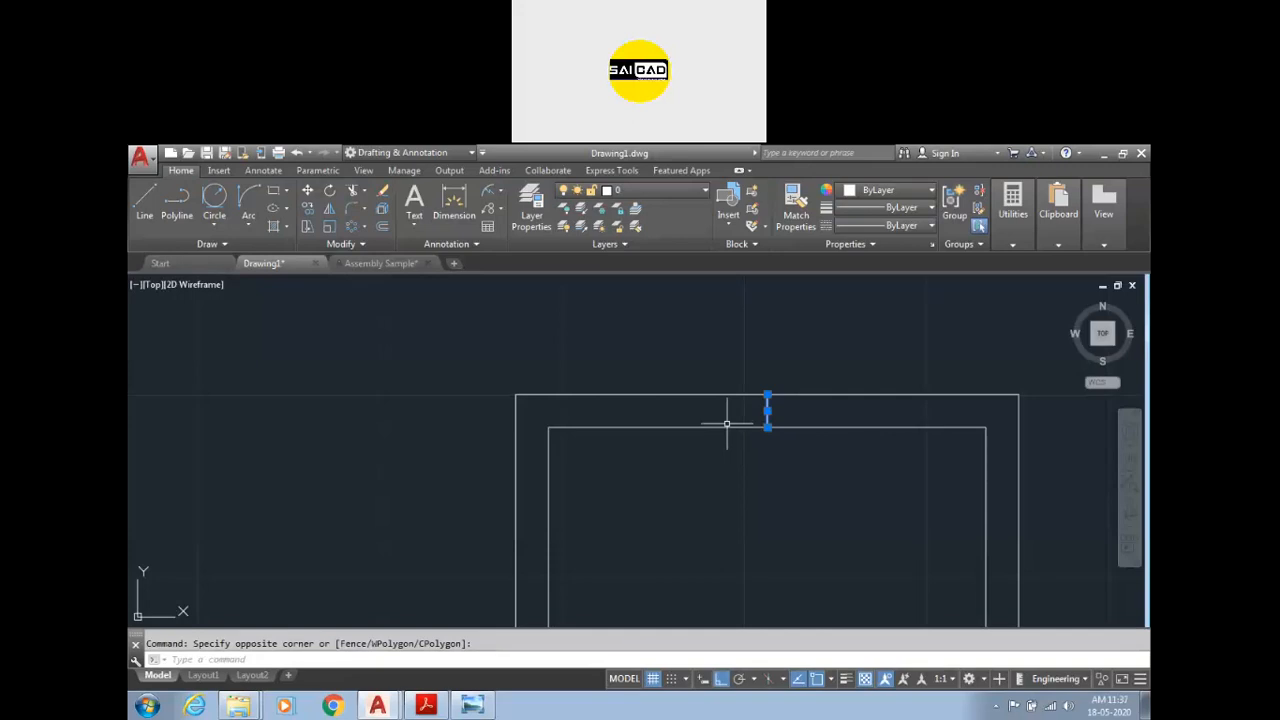
pyautogui.write('o')
pyautogui.press('Return')
pyautogui.write('4')
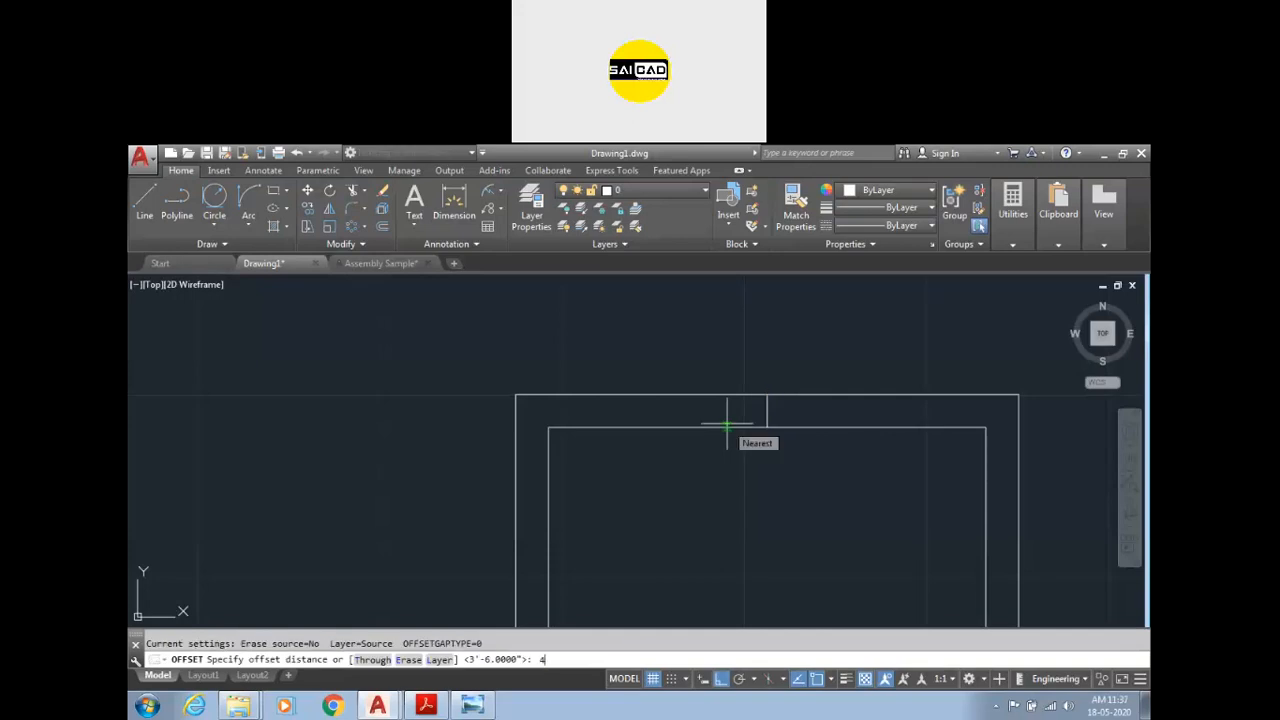
pyautogui.write("'")
pyautogui.press('Return')
pyautogui.click(710, 410)
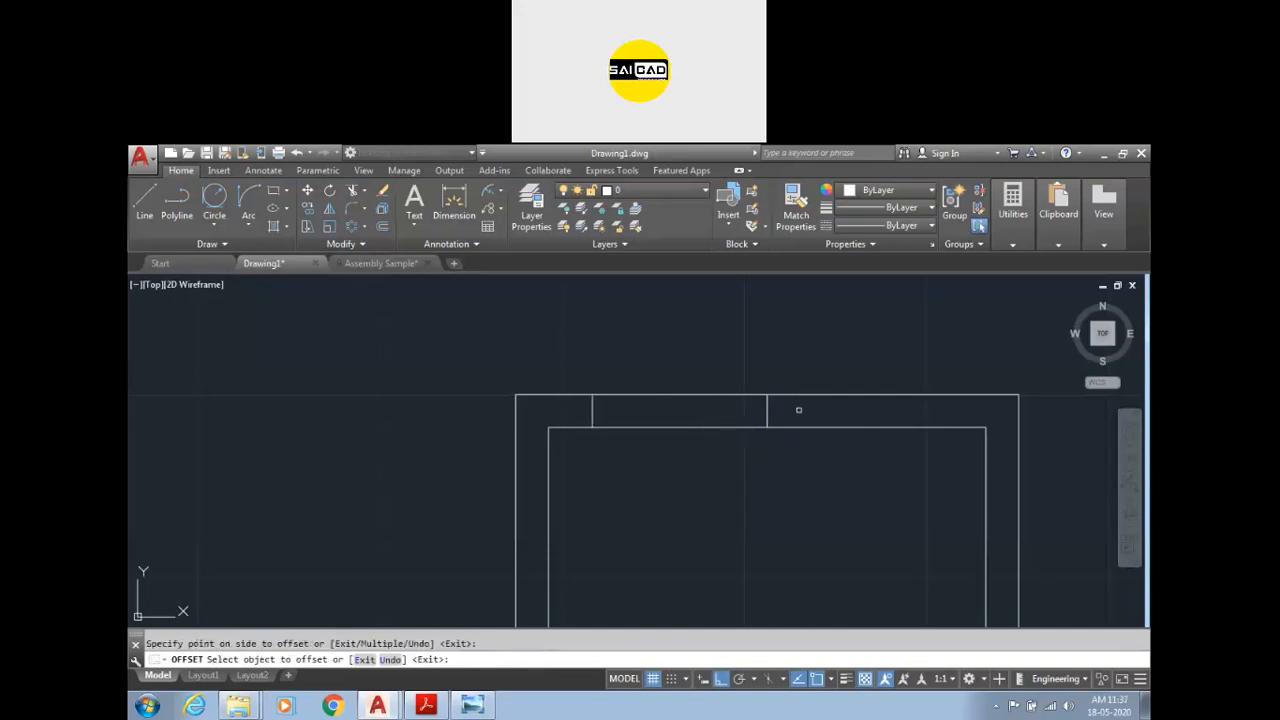
pyautogui.click(767, 410)
pyautogui.click(812, 411)
pyautogui.press('Escape')
# Step: Delete the middle line in the top wall and draw a horizontal window line between the midpoints of the two side lines
pyautogui.click(800, 410)
pyautogui.click(730, 427)
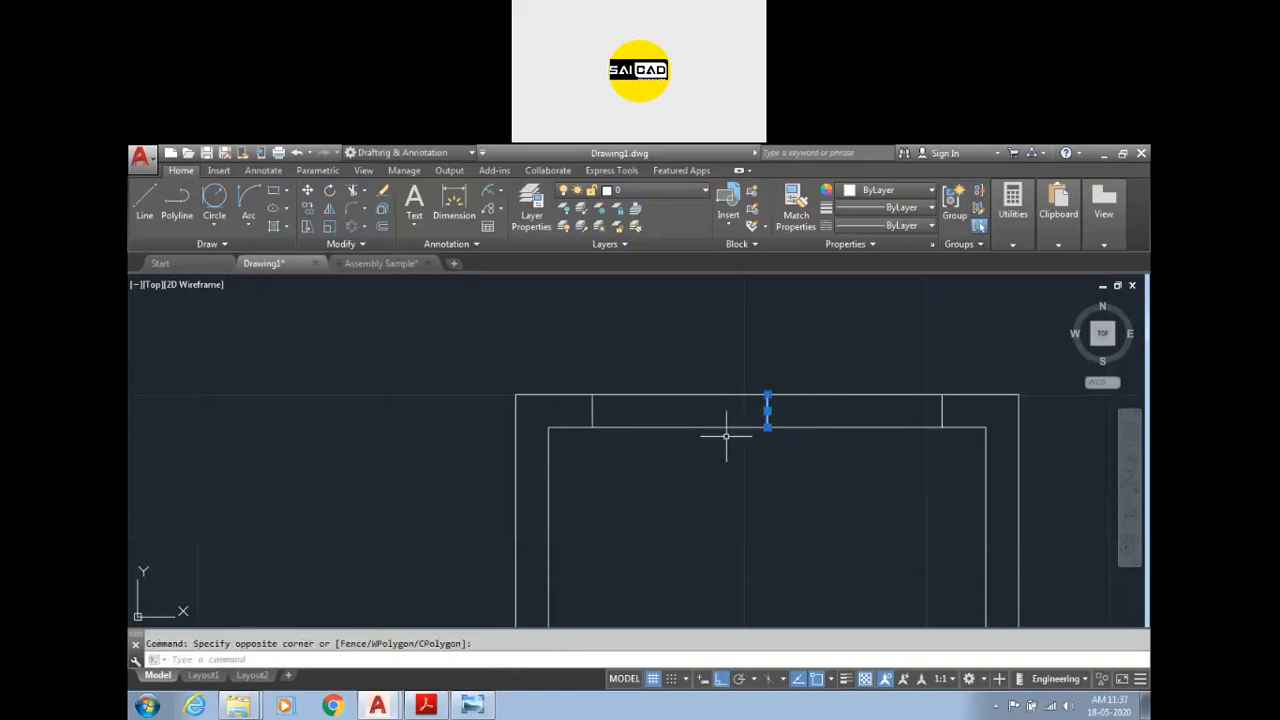
pyautogui.press('Delete')
pyautogui.write('l')
pyautogui.press('Return')
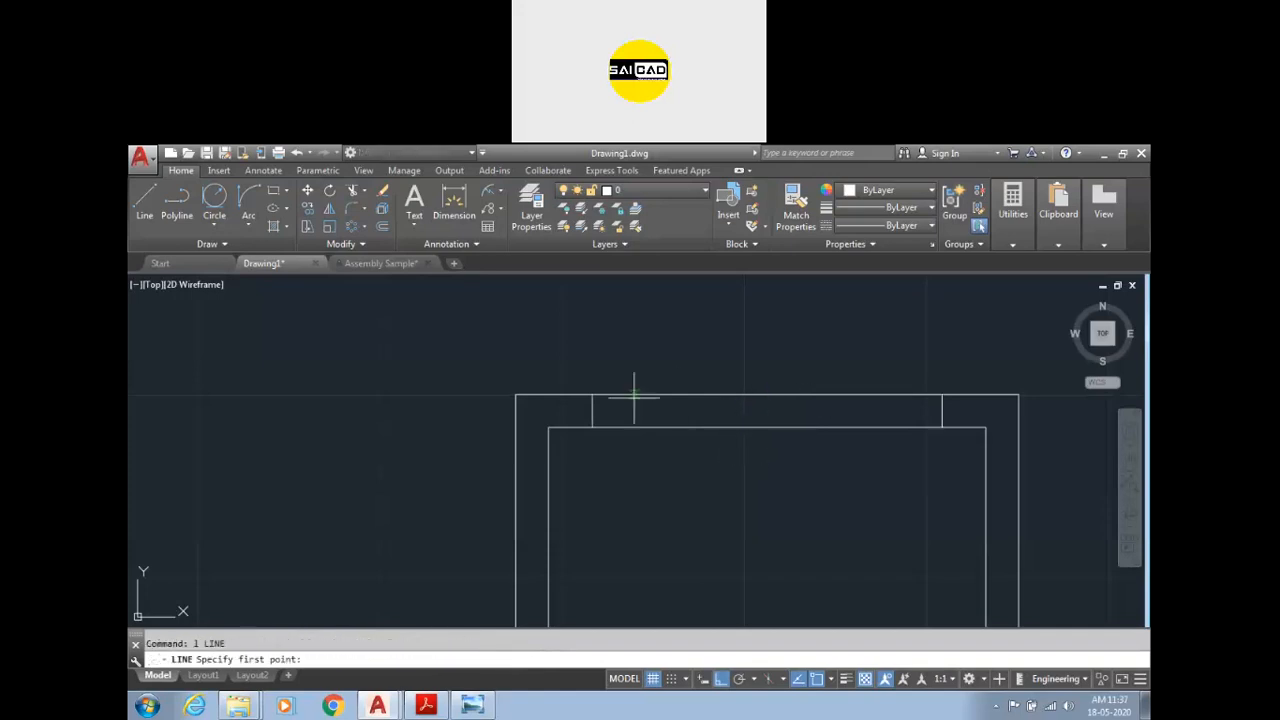
pyautogui.click(592, 410)
pyautogui.click(942, 410)
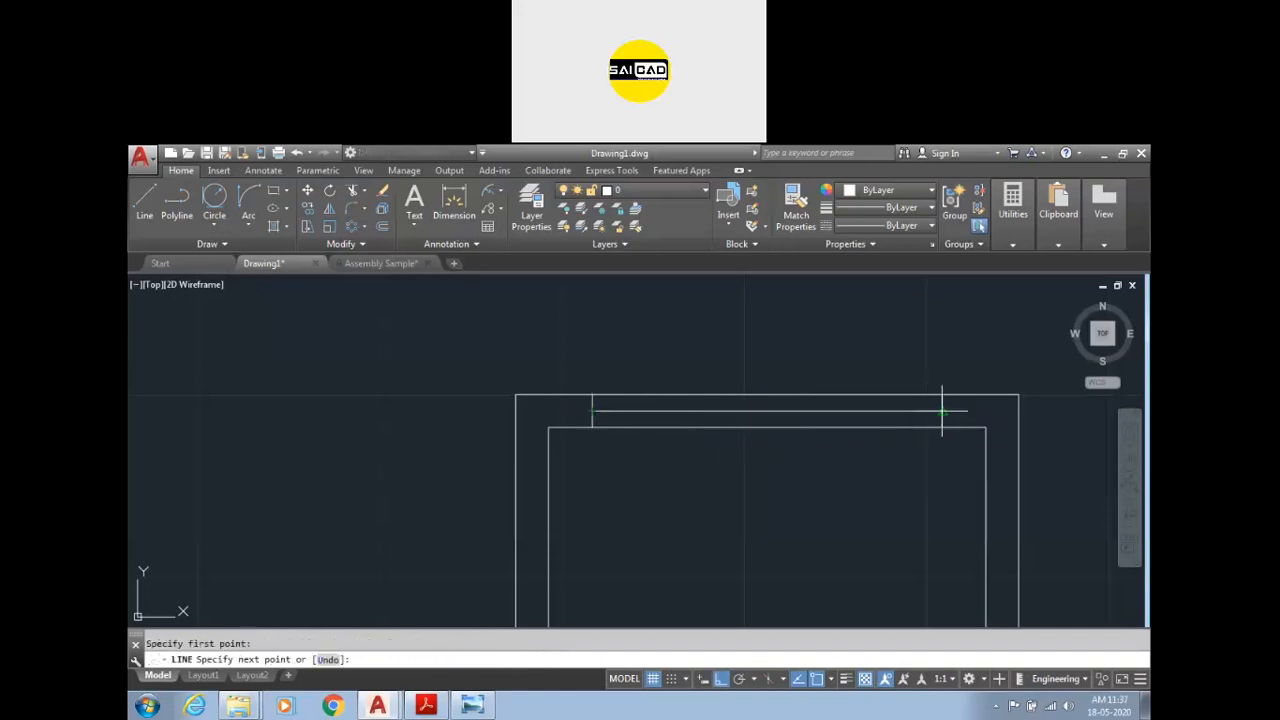
pyautogui.press('Escape')
# Step: Draw a short horizontal line across the upper part of the left wall, from the outer to the inner wall line
pyautogui.scroll(-2, 817, 347)
pyautogui.scroll(-2, 780, 358)
pyautogui.write('l')
pyautogui.press('Return')
pyautogui.scroll(2, 689, 410)
pyautogui.click(684, 428)
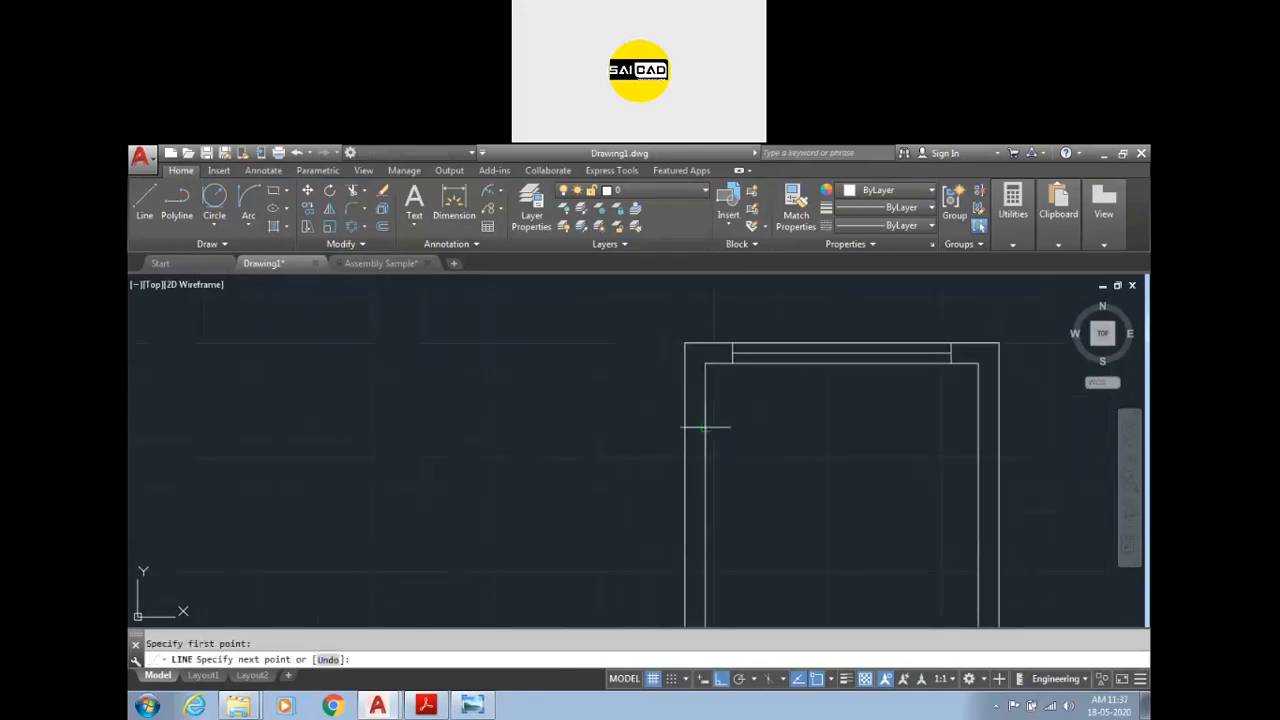
pyautogui.press('Escape')
# Step: Offset the short horizontal line 5' downward along the left wall
pyautogui.click(695, 430)
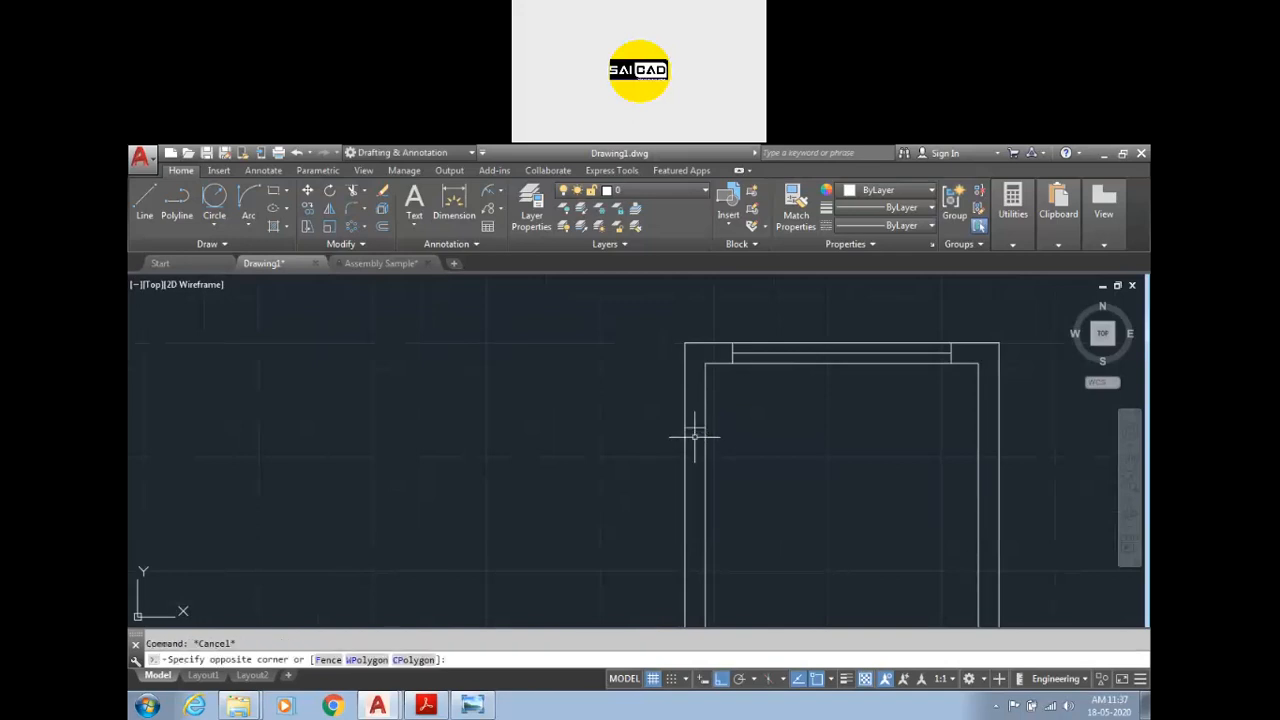
pyautogui.click(707, 444)
pyautogui.write('o')
pyautogui.press('Return')
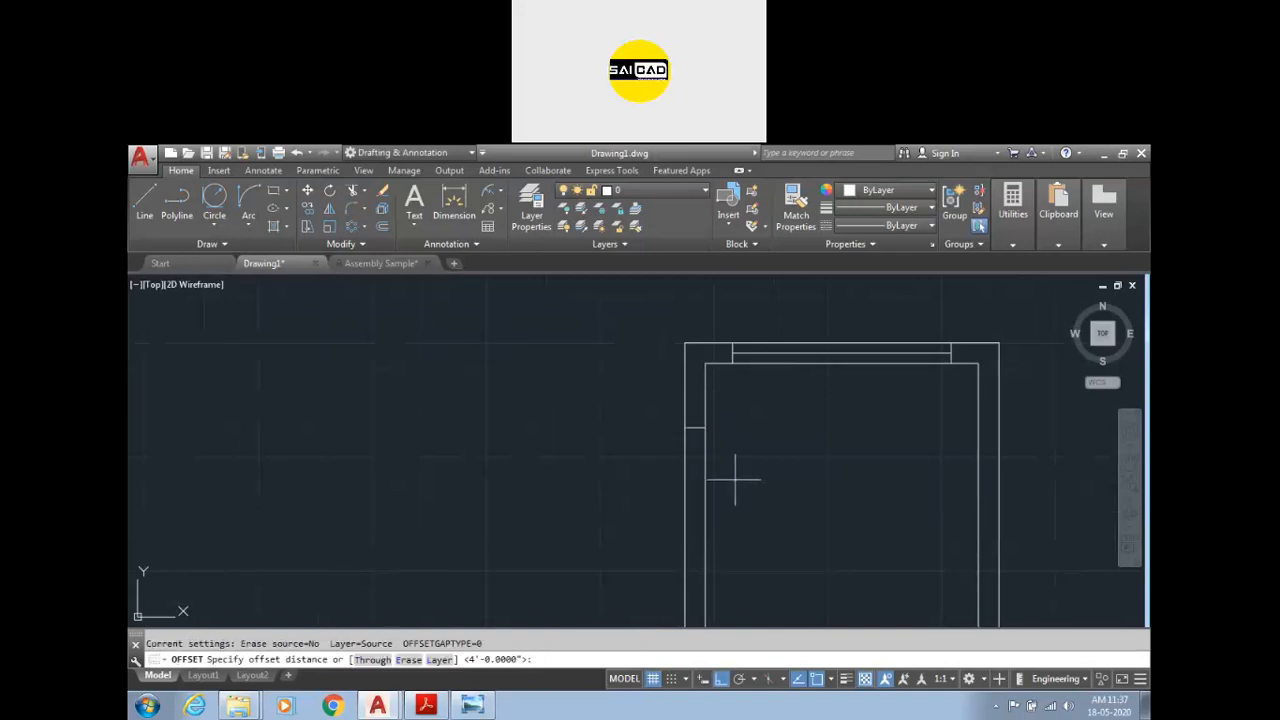
pyautogui.press('Return')
pyautogui.click(731, 514)
pyautogui.scroll(-2, 731, 437)
pyautogui.press('Escape')
pyautogui.scroll(1, 714, 497)
# Step: Draw a vertical window line between the midpoints of the two short horizontal lines in the left wall
pyautogui.write('l')
pyautogui.press('Return')
pyautogui.scroll(2, 717, 417)
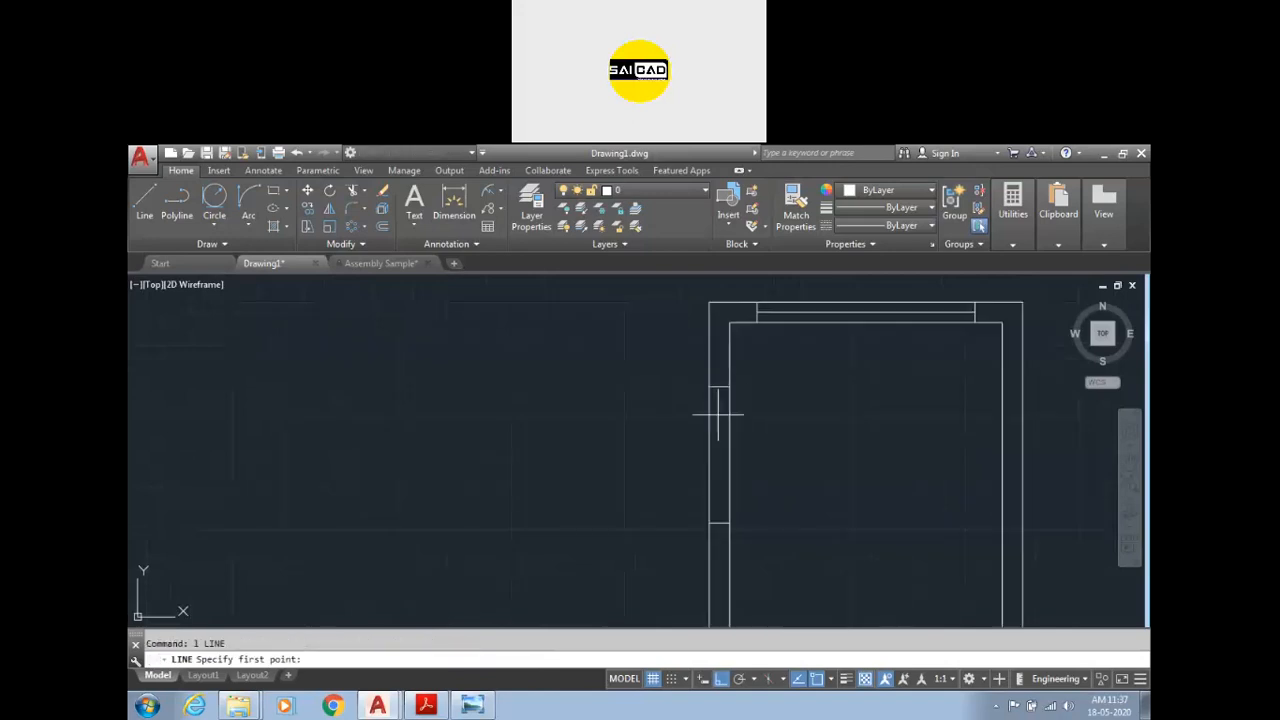
pyautogui.click(719, 388)
pyautogui.click(720, 523)
pyautogui.press('Return')
pyautogui.press('Return')
pyautogui.press('Escape')
# Step: Copy the left wall's window straight down to make a second window in the lower part of the same wall
pyautogui.click(664, 362)
pyautogui.click(790, 552)
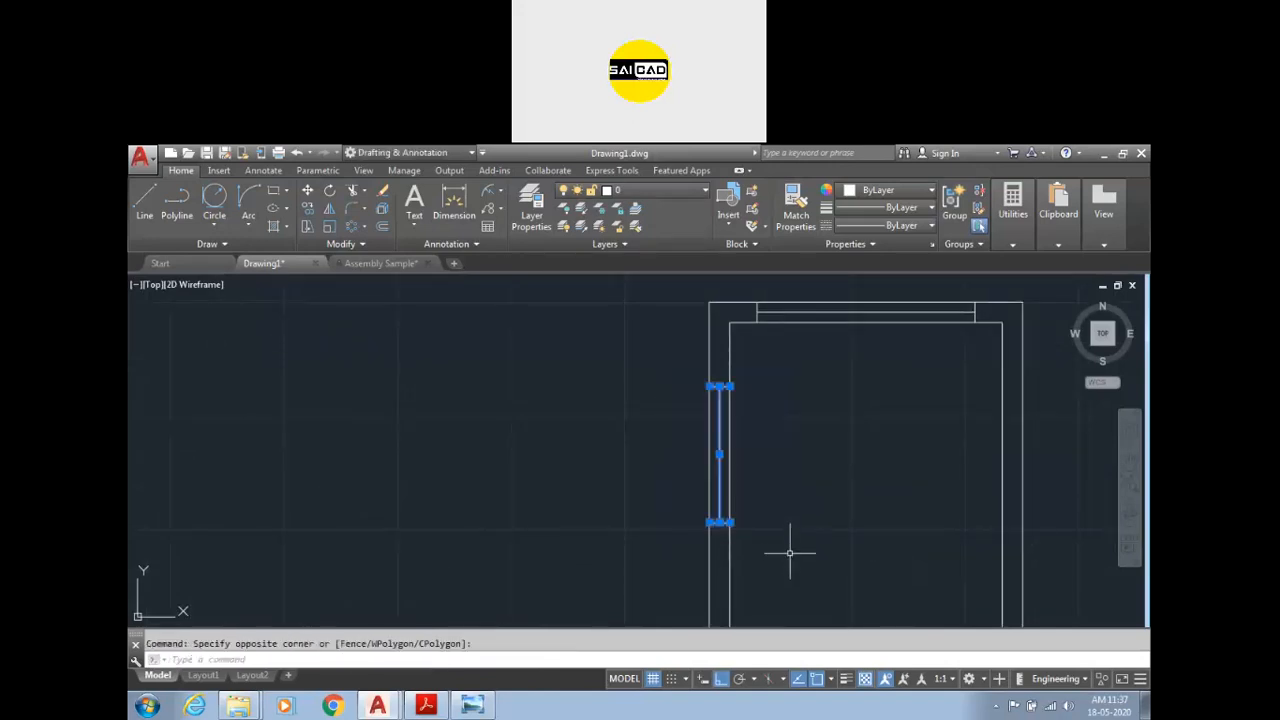
pyautogui.write('co')
pyautogui.press('Return')
pyautogui.scroll(-3, 745, 470)
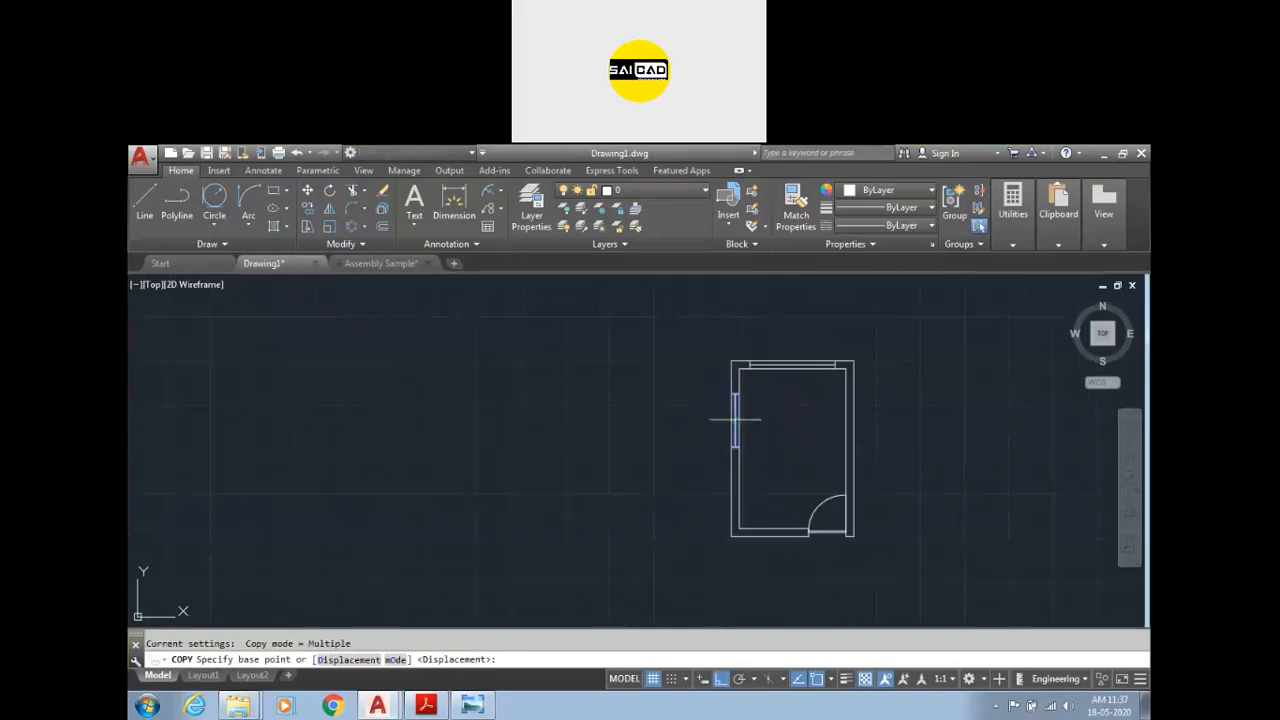
pyautogui.click(733, 401)
pyautogui.scroll(3, 735, 470)
pyautogui.scroll(-4, 742, 465)
pyautogui.press('Escape')
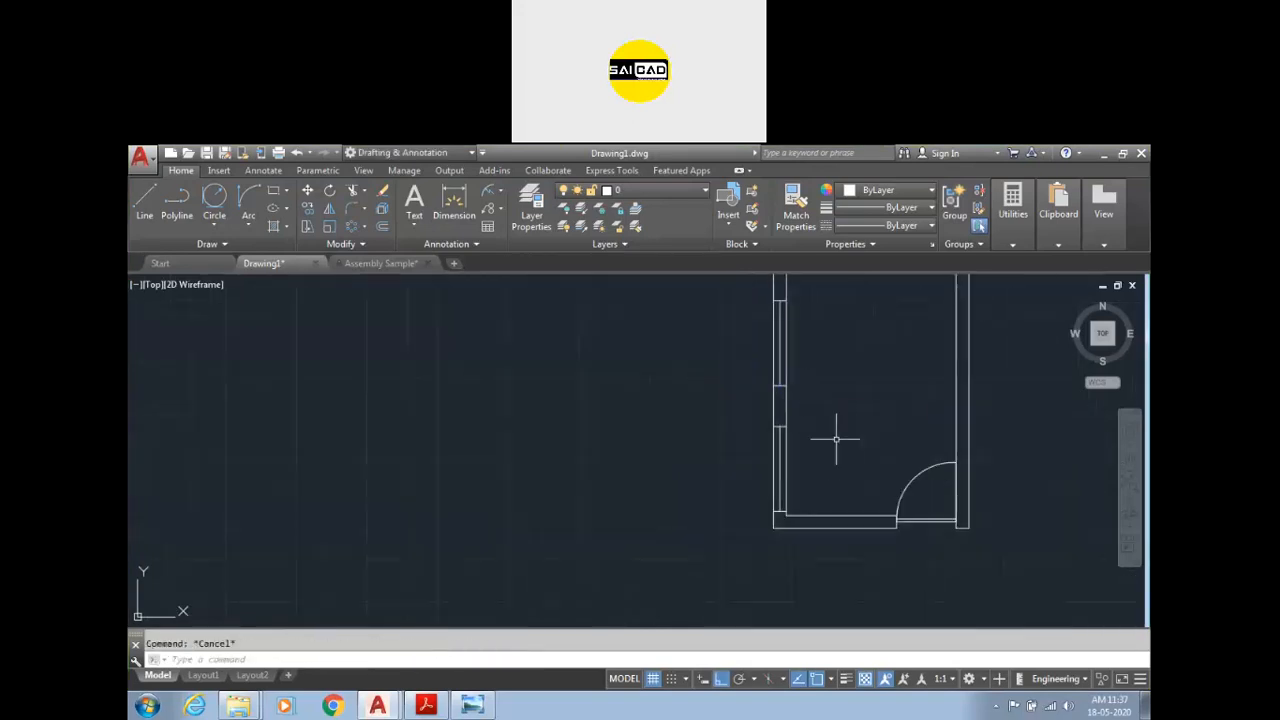
pyautogui.scroll(-2, 602, 564)
pyautogui.scroll(2, 789, 429)
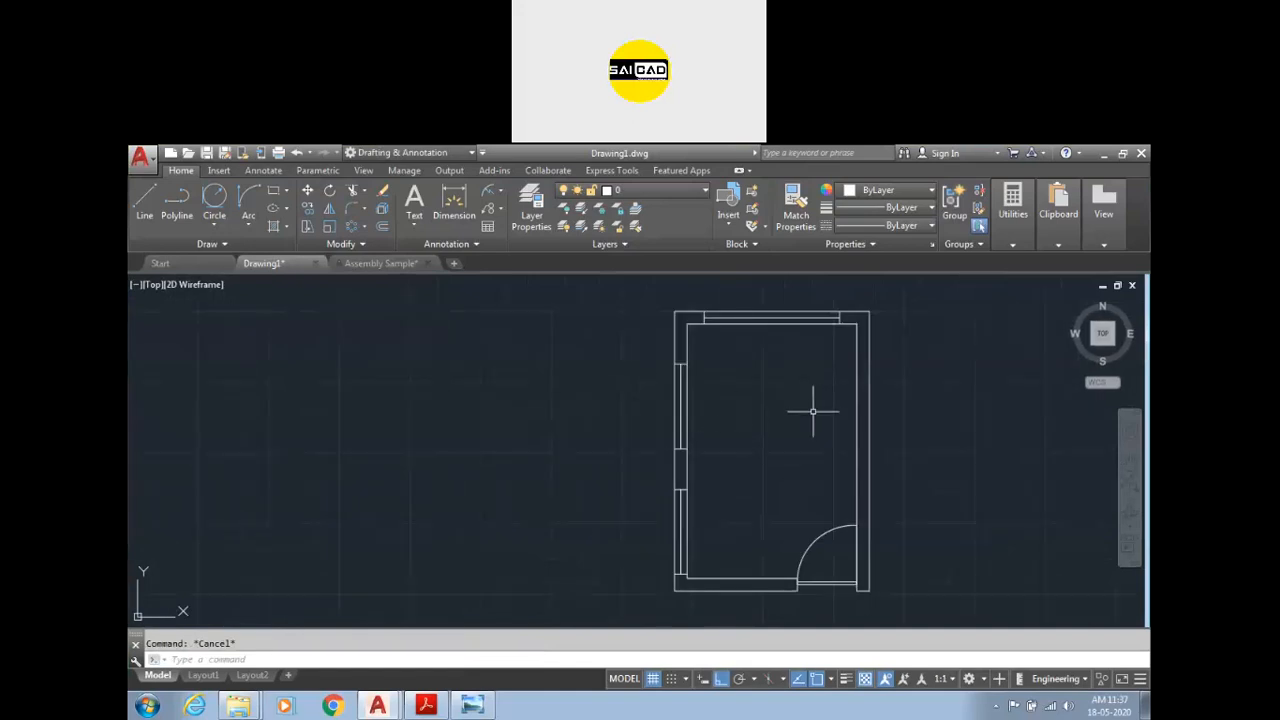
pyautogui.scroll(-2, 705, 410)
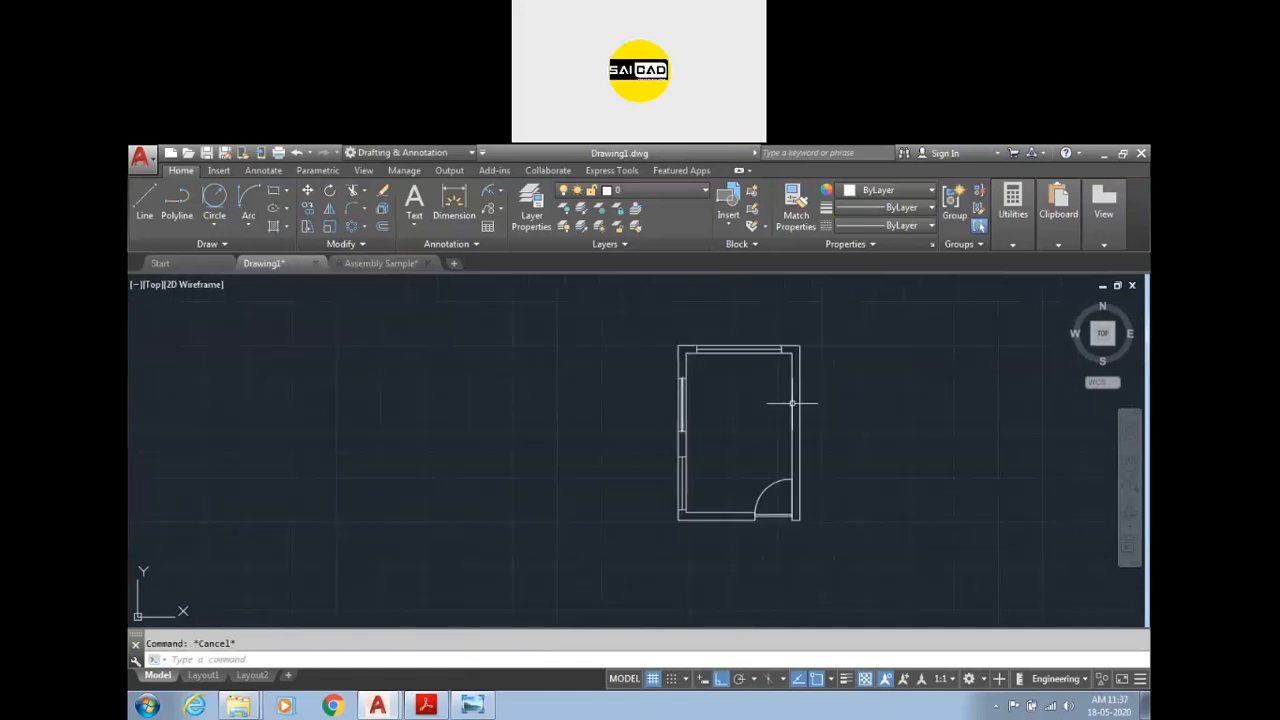
pyautogui.scroll(2, 805, 410)
pyautogui.scroll(-2, 640, 445)
pyautogui.scroll(2, 674, 477)
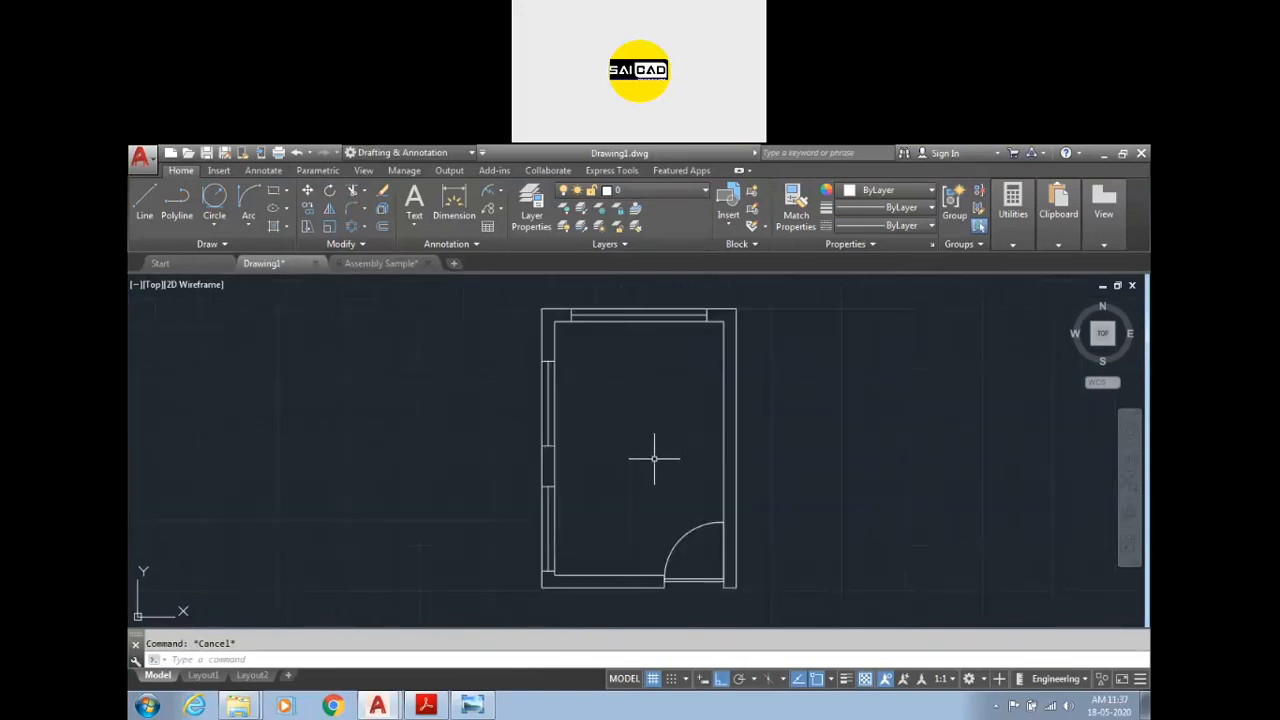
pyautogui.scroll(-2, 636, 457)
pyautogui.scroll(2, 673, 563)
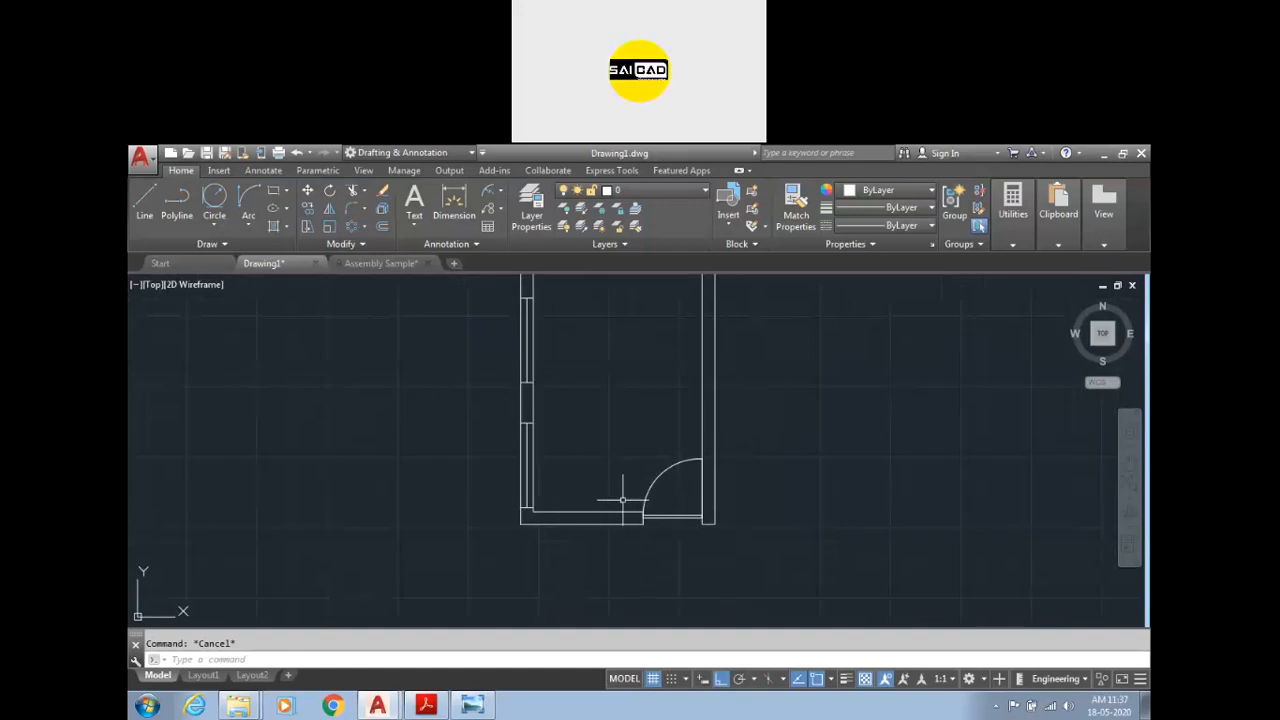
pyautogui.scroll(-2, 616, 500)
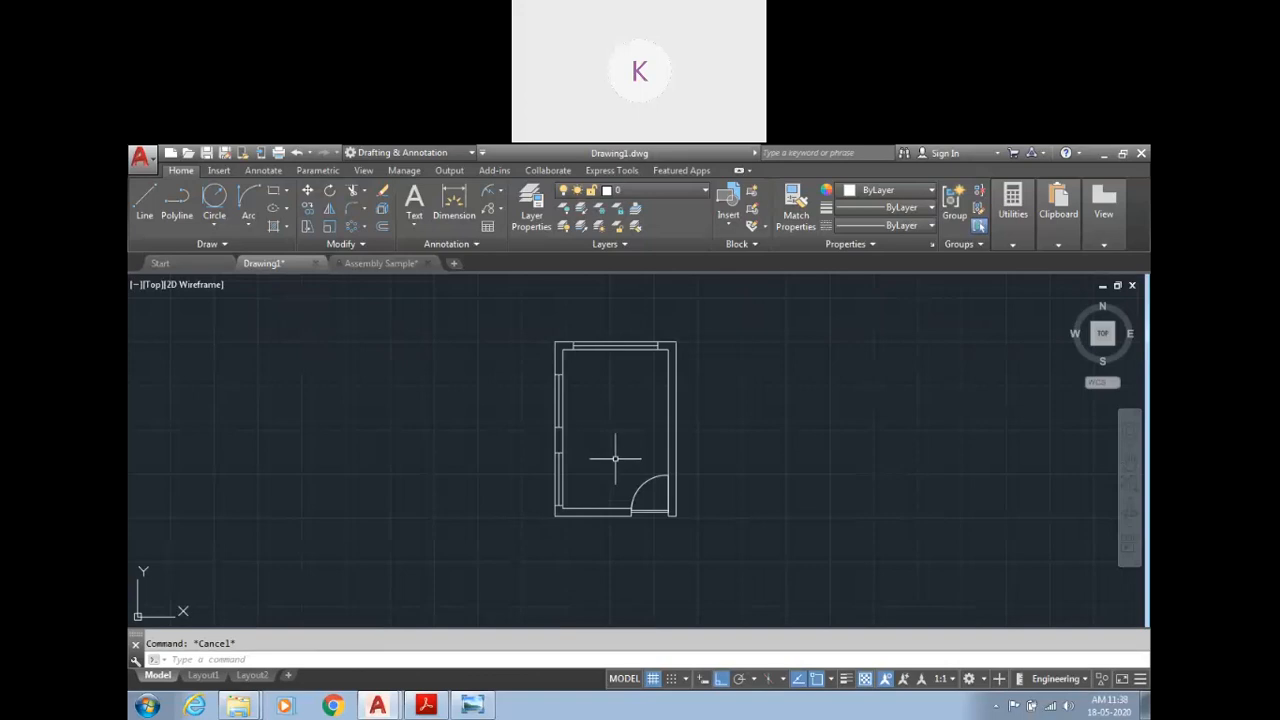
# Step: Draw a rectangle 10' long and 15' wide in the empty space right of the finished room
pyautogui.write('ec')
pyautogui.press('Return')
pyautogui.click(846, 388)
pyautogui.write('d')
pyautogui.press('Return')
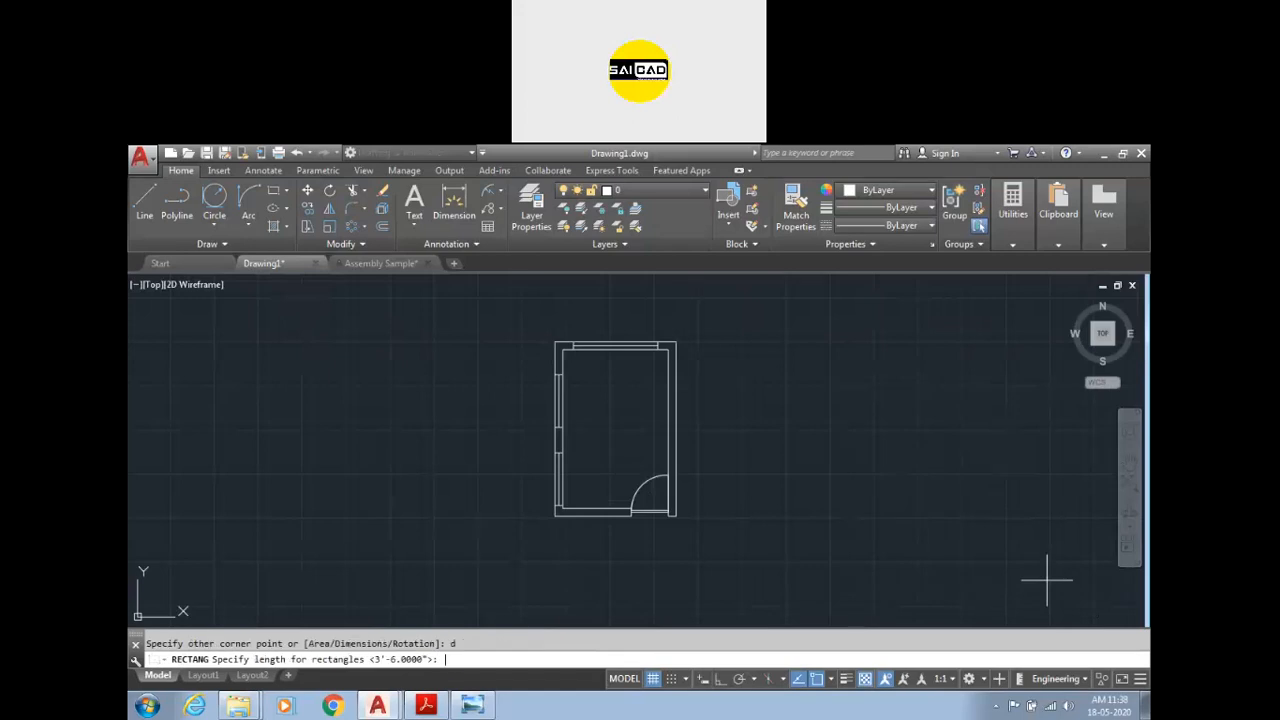
pyautogui.press('Return')
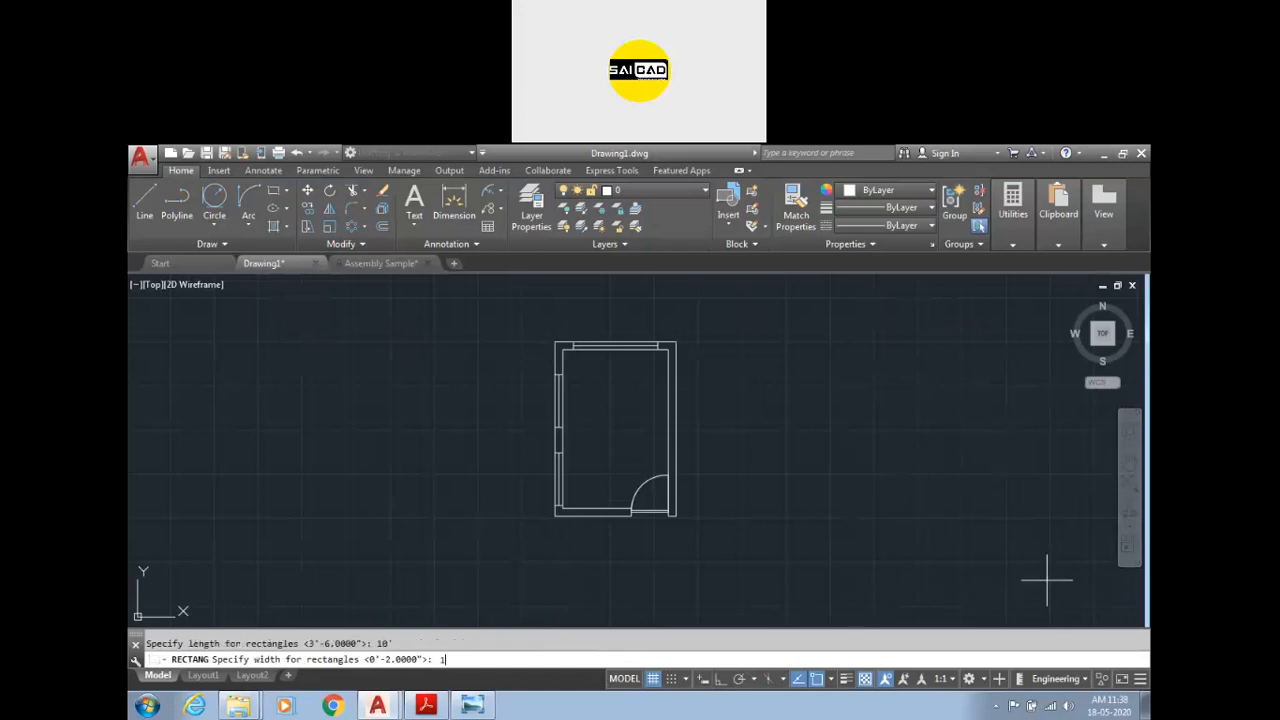
pyautogui.press('Return')
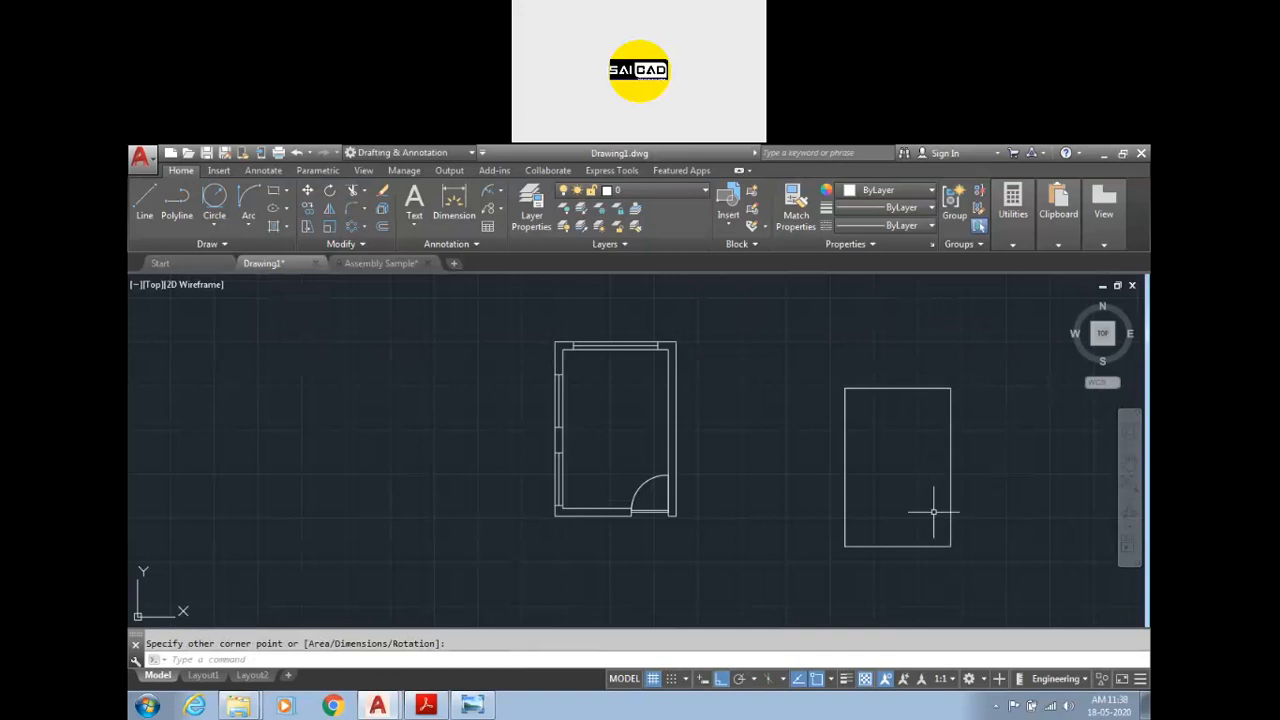
pyautogui.click(944, 438)
# Step: Offset the new rectangle 9 inches outward to form the second room's walls
pyautogui.write('o')
pyautogui.press('Return')
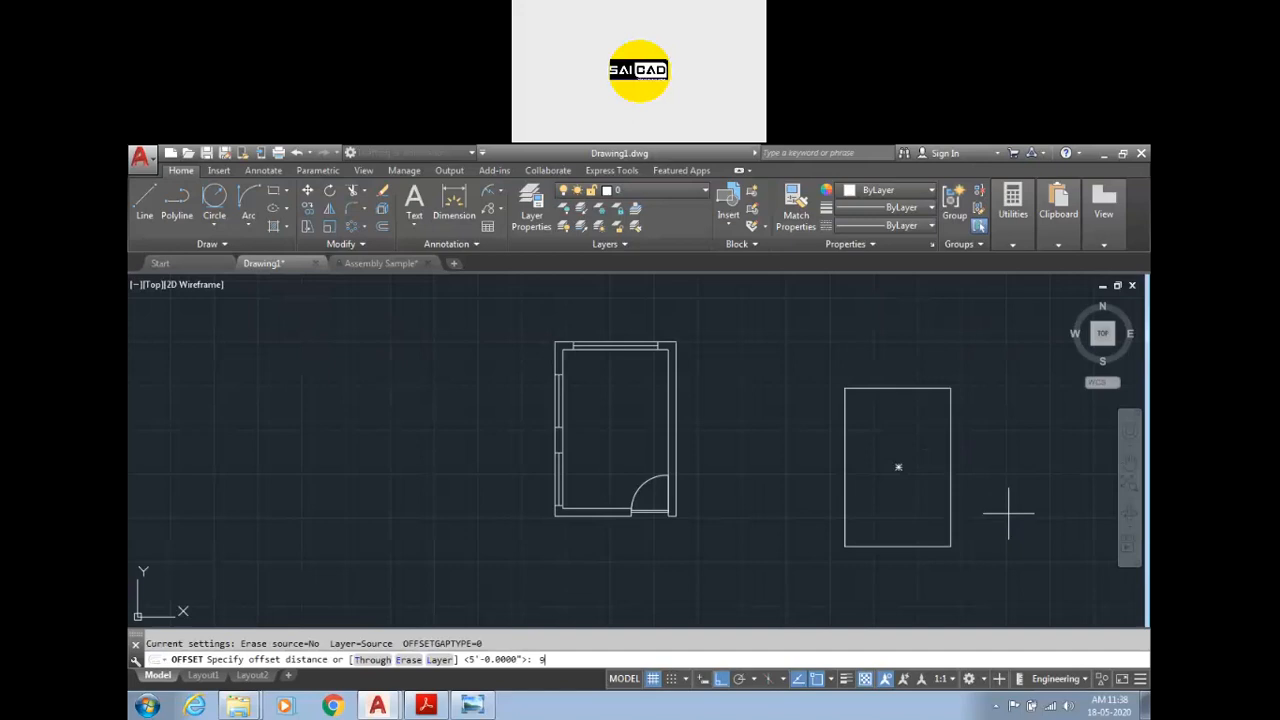
pyautogui.write('9')
pyautogui.press('Return')
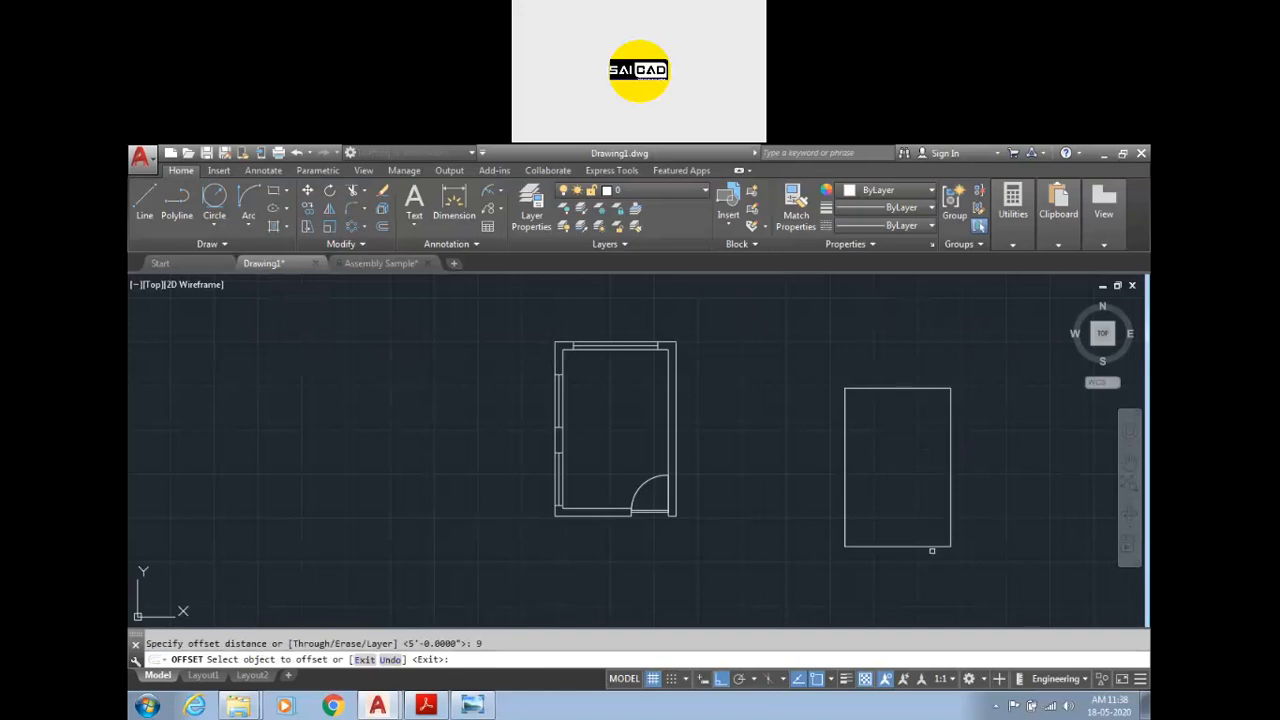
pyautogui.click(932, 547)
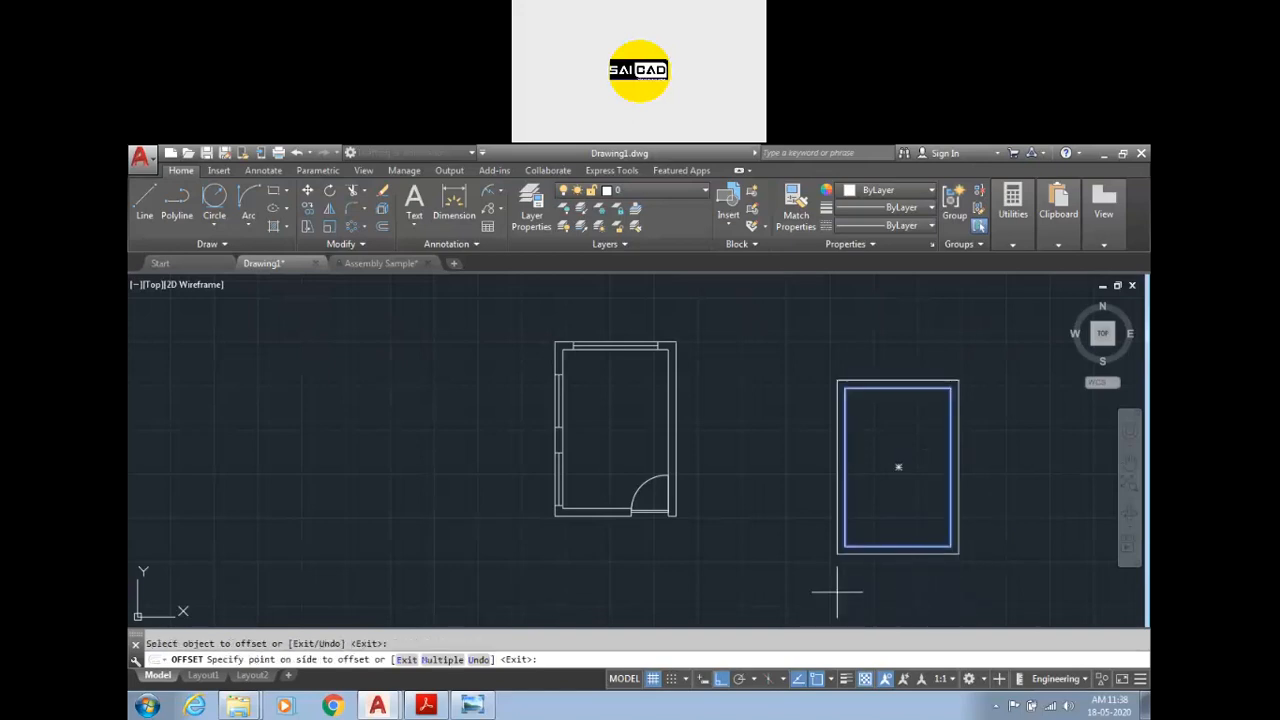
pyautogui.click(768, 588)
pyautogui.press('Escape')
pyautogui.scroll(2, 909, 509)
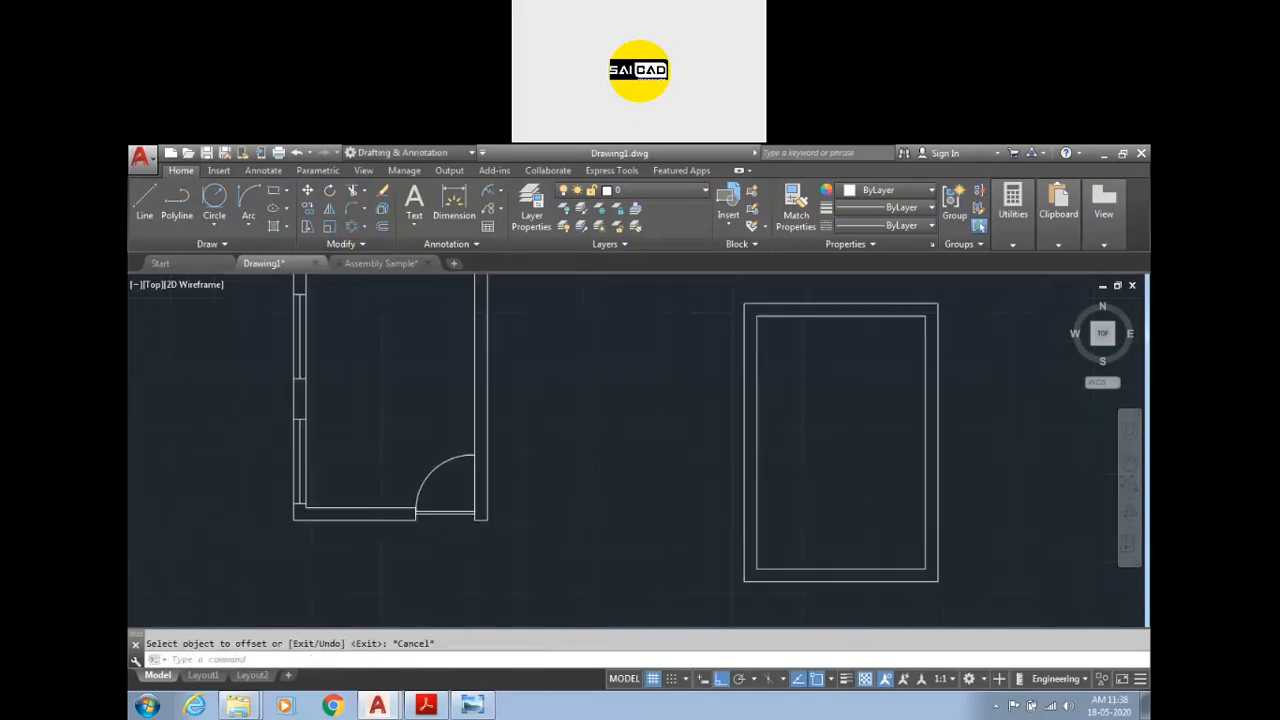
pyautogui.scroll(-2, 831, 537)
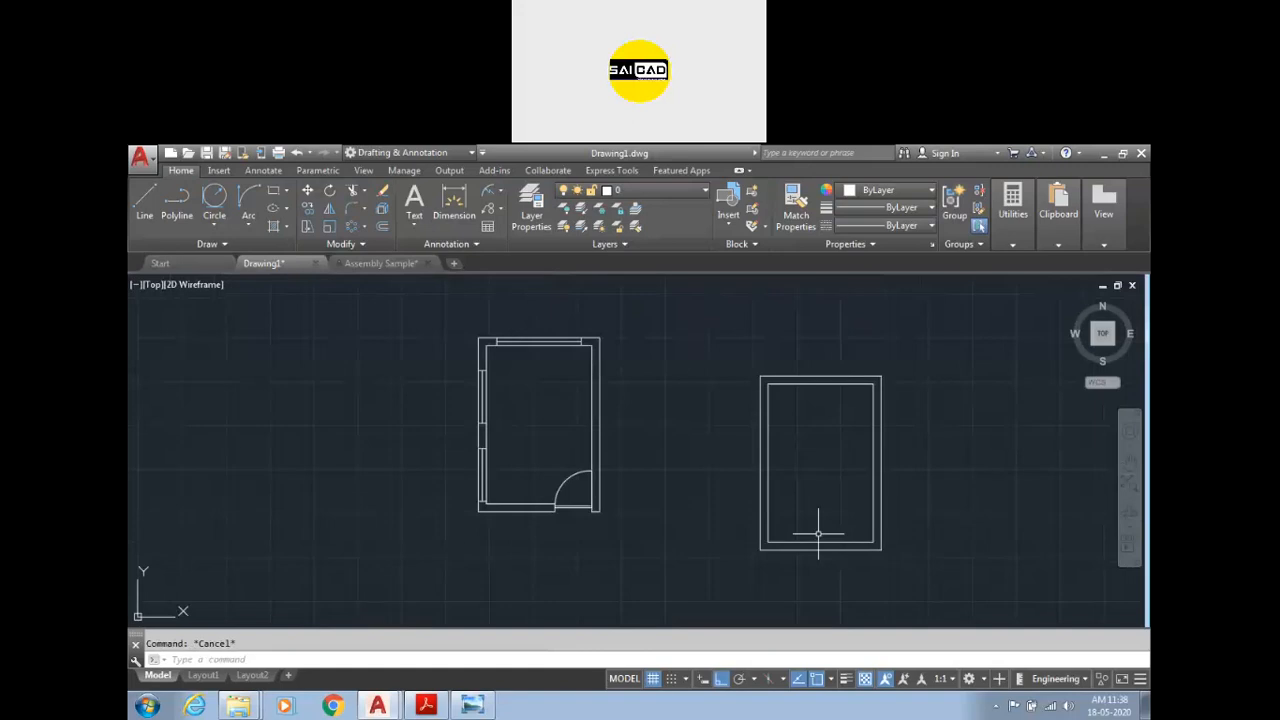
pyautogui.scroll(2, 857, 545)
pyautogui.scroll(-2, 859, 553)
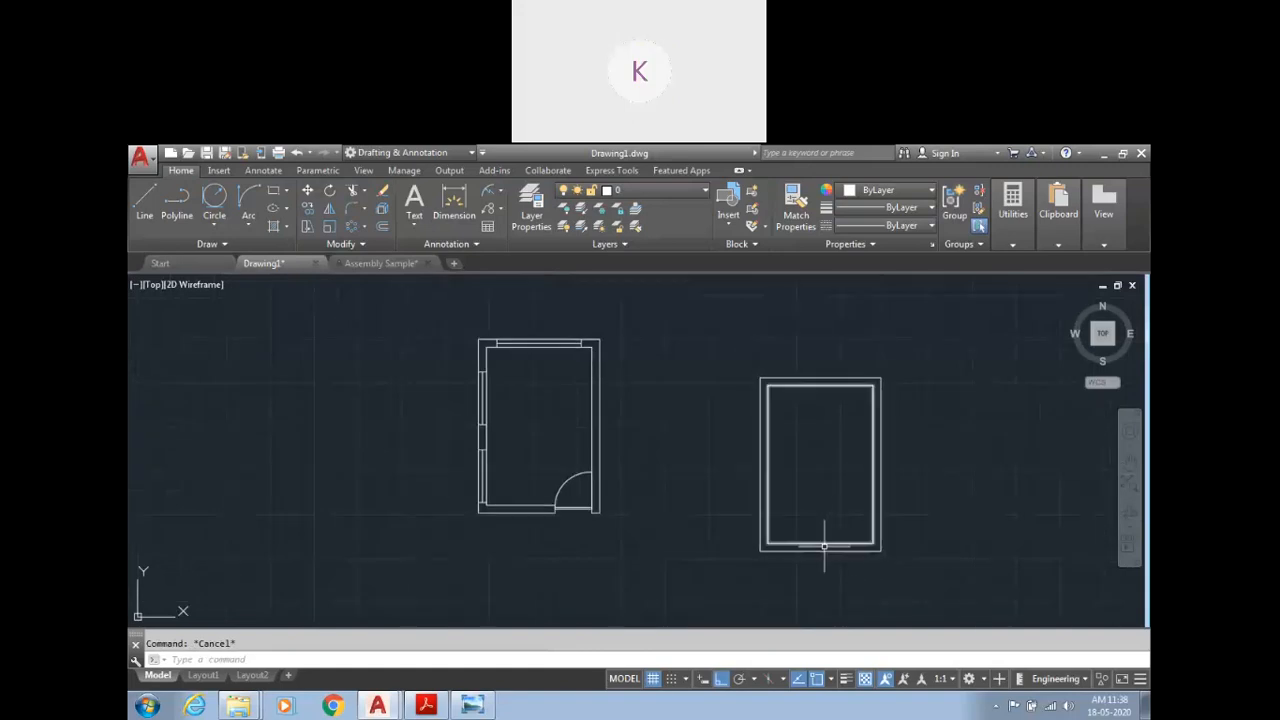
# Step: Delete the second room's outer rectangle and explode the remaining inner rectangle into separate lines
pyautogui.click(820, 549)
pyautogui.press('Delete')
pyautogui.click(843, 566)
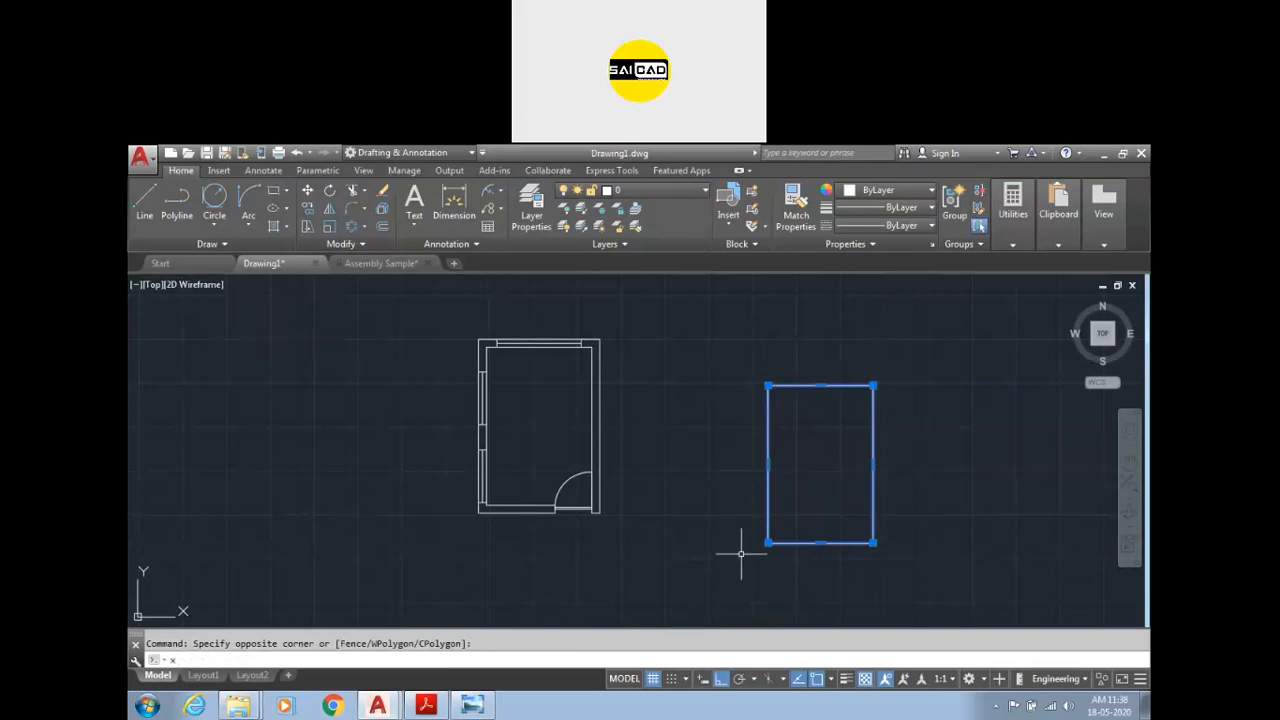
pyautogui.press('Escape')
# Step: Try offsetting only the exploded rectangle's bottom line 9 inches downward
pyautogui.click(812, 542)
pyautogui.press('Escape')
pyautogui.write('o')
pyautogui.press('Return')
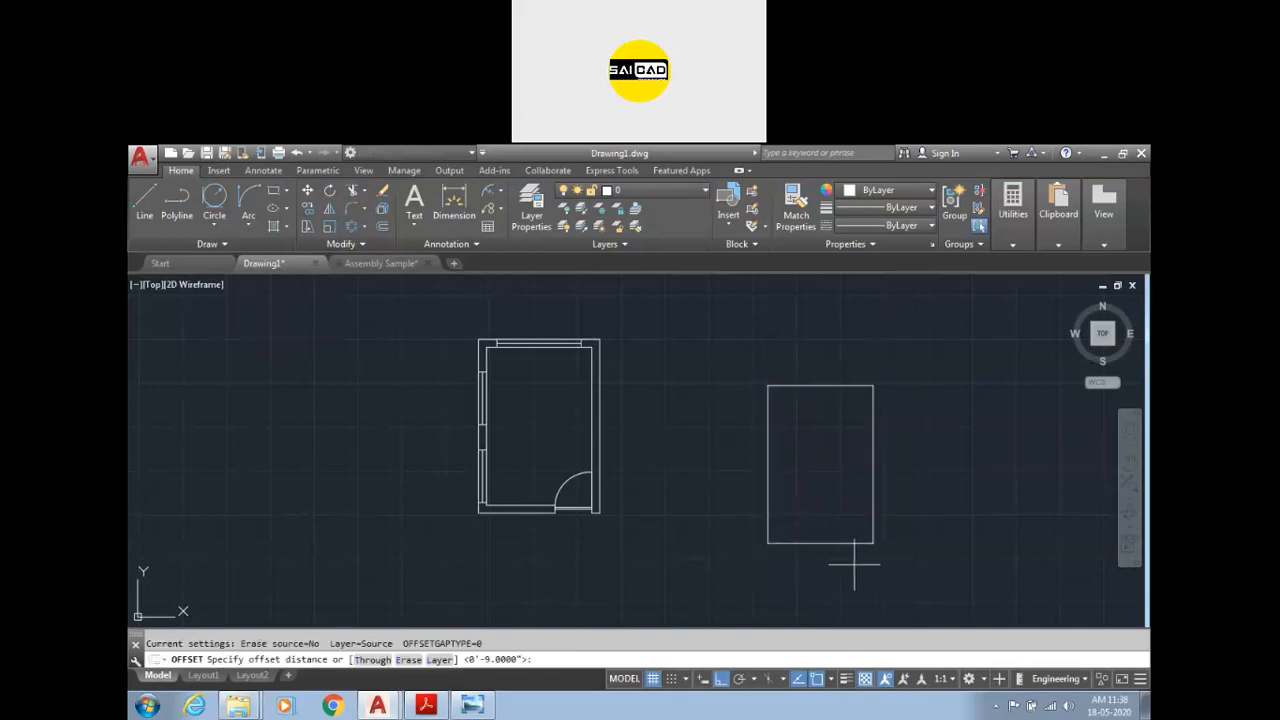
pyautogui.press('Return')
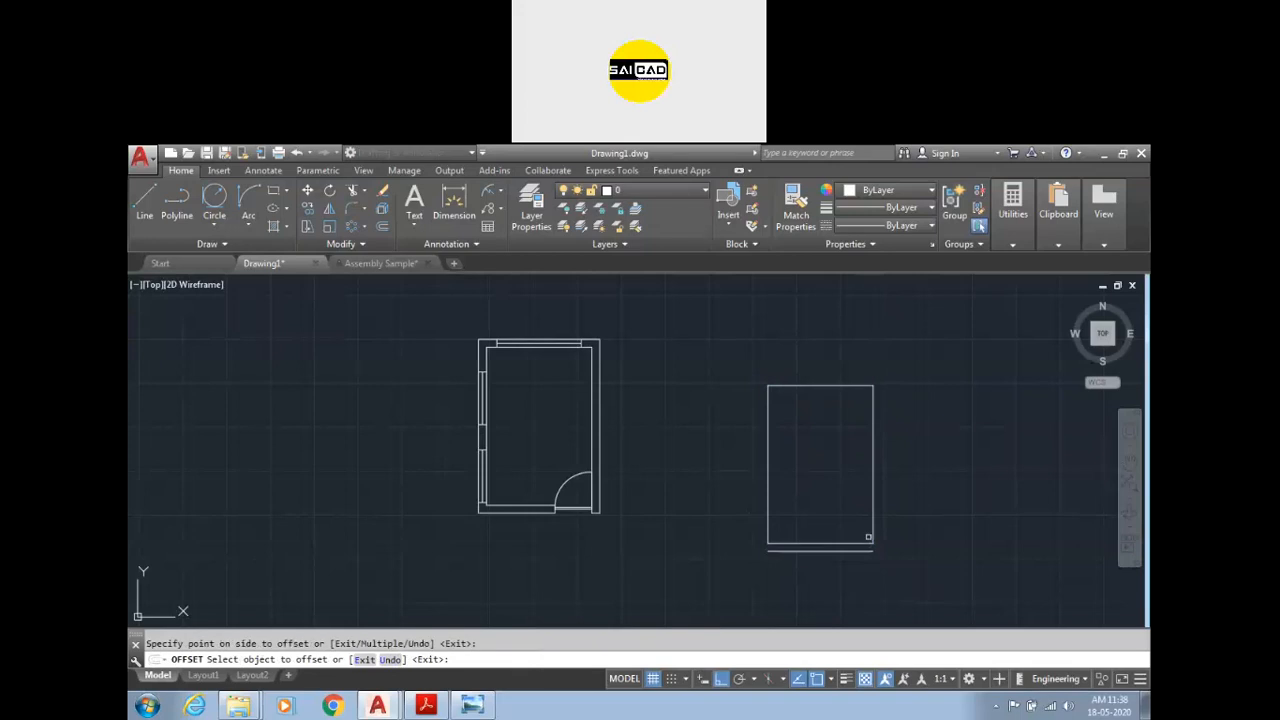
pyautogui.click(872, 536)
pyautogui.press('Escape')
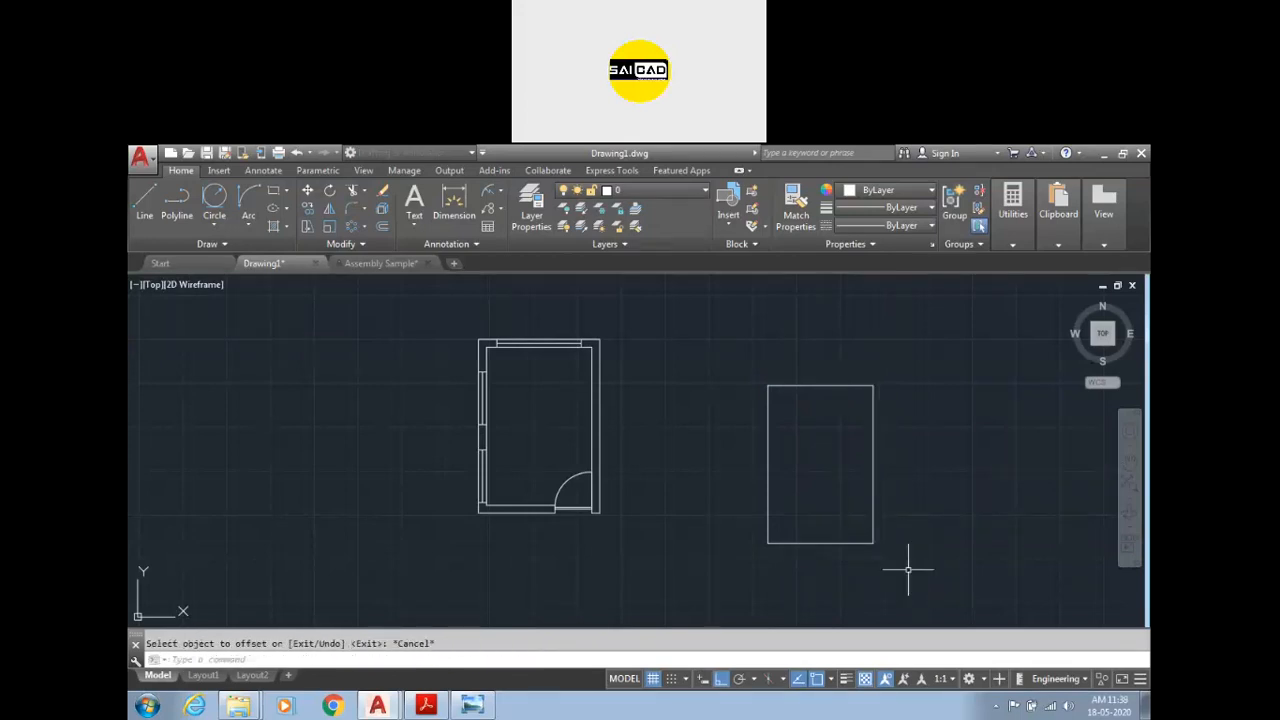
# Step: Join the four separate lines of the second room back into a single closed outline
pyautogui.click(909, 365)
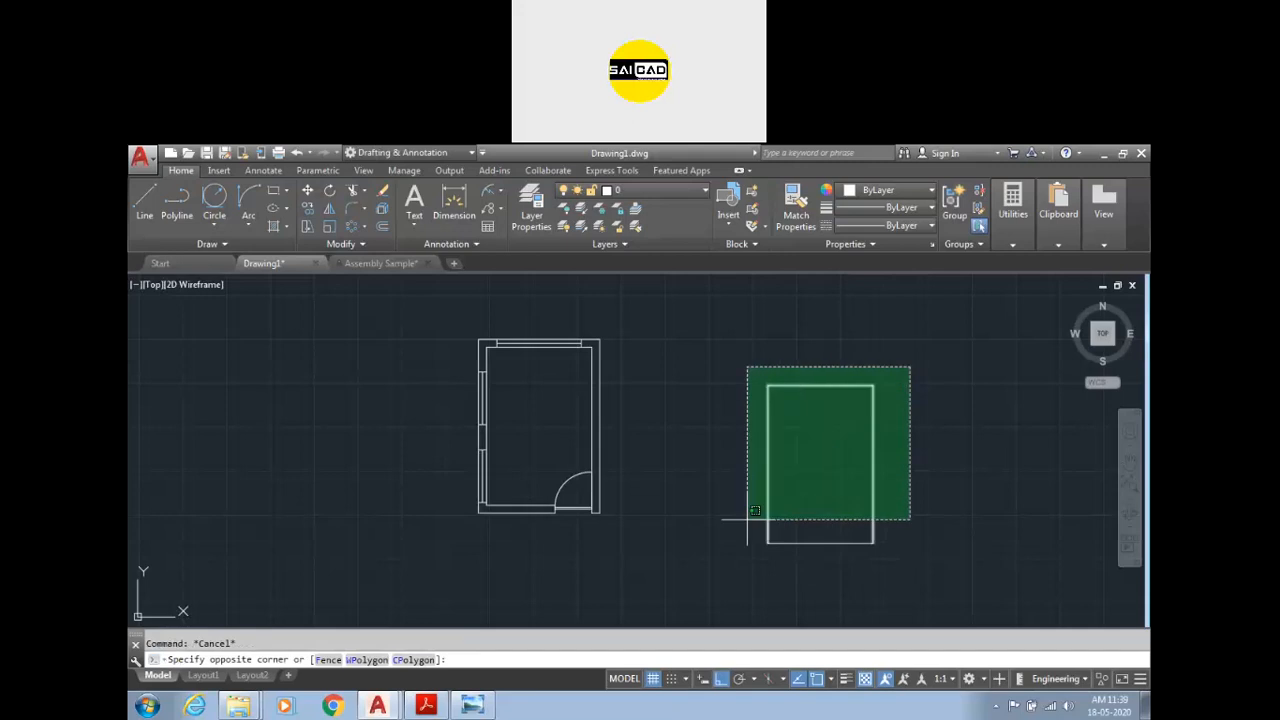
pyautogui.click(719, 581)
pyautogui.write('j')
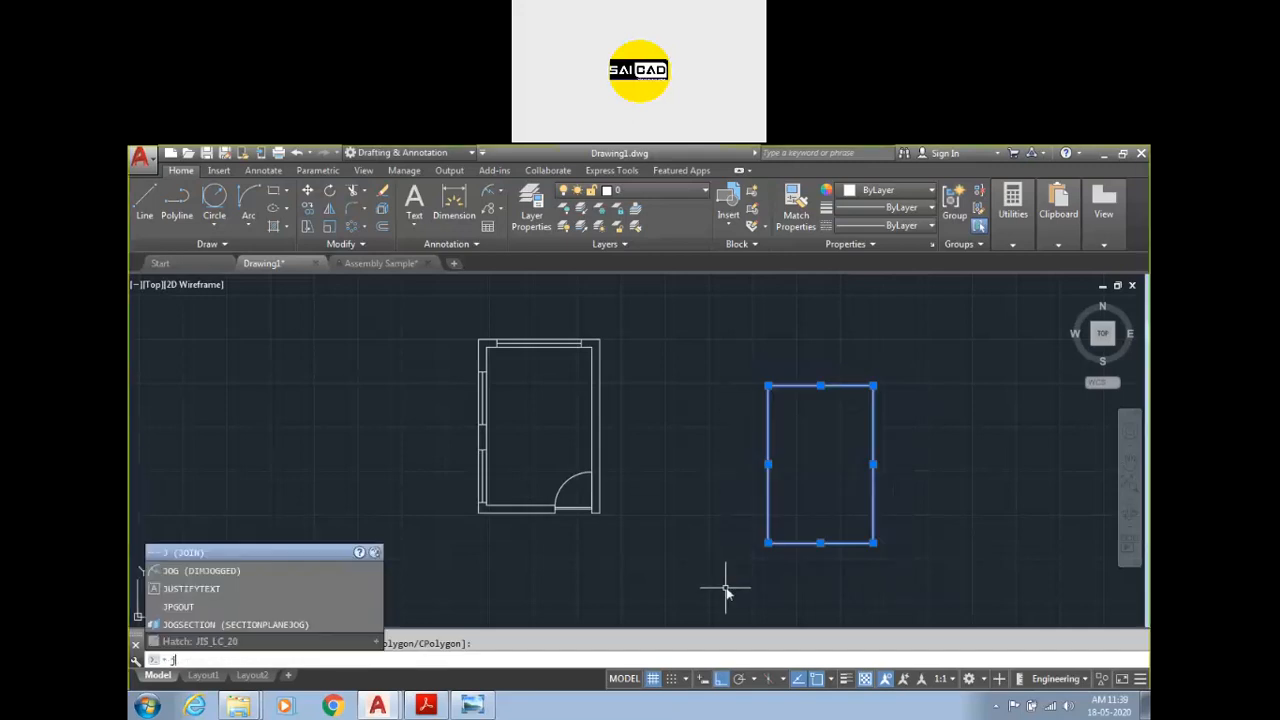
pyautogui.press('Return')
# Step: Offset the joined outline of the second room 9 inches outward to form its walls
pyautogui.click(791, 544)
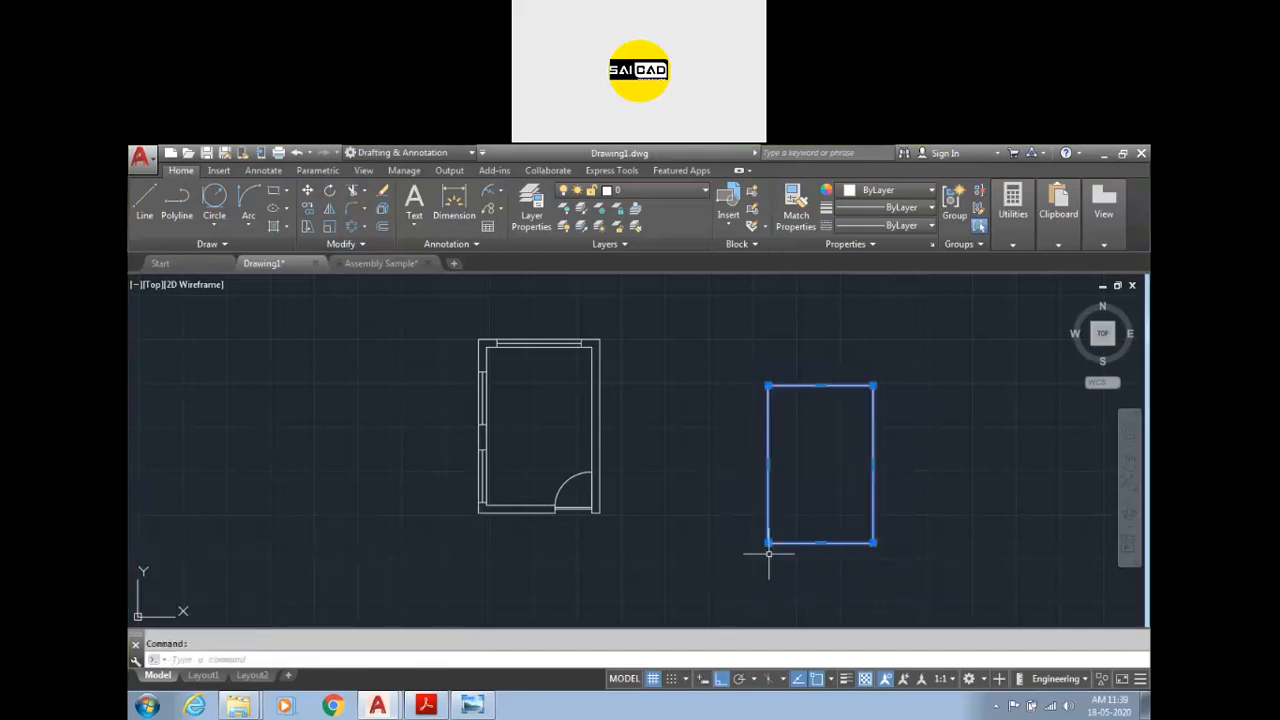
pyautogui.write('o')
pyautogui.press('Return')
pyautogui.press('Return')
pyautogui.click(718, 596)
pyautogui.press('Escape')
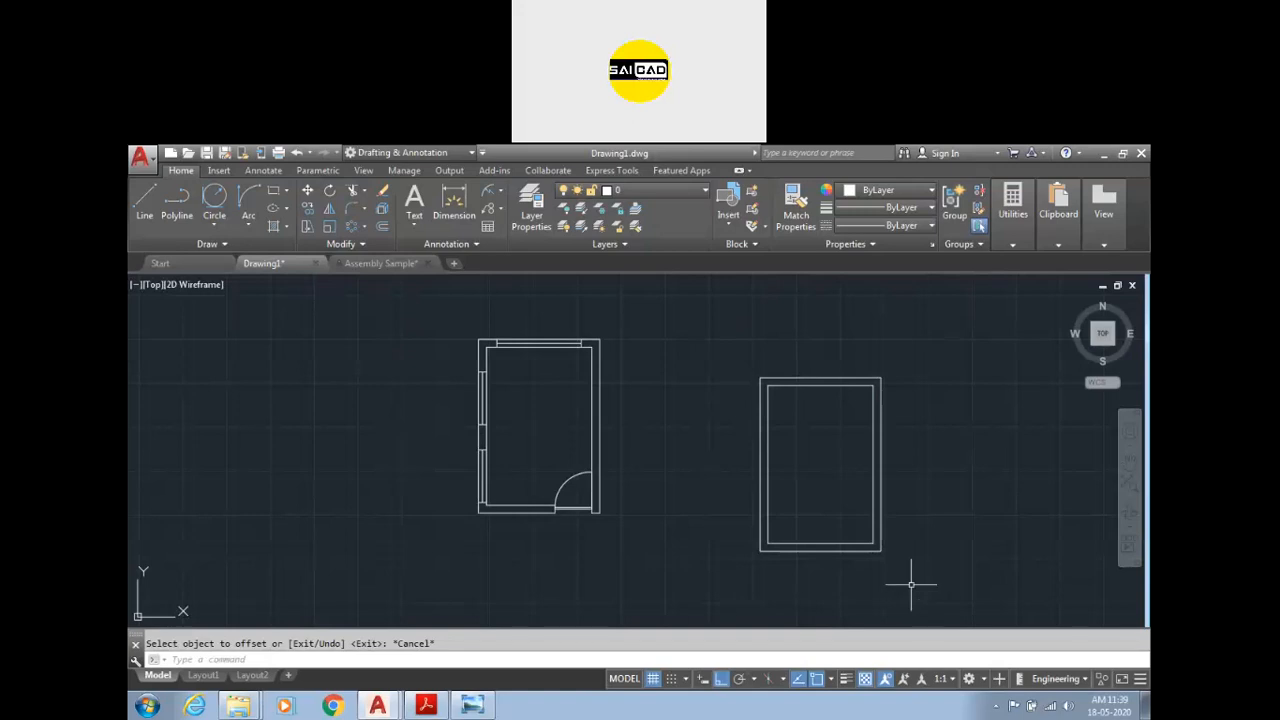
pyautogui.scroll(2, 870, 565)
pyautogui.scroll(-2, 823, 557)
pyautogui.scroll(3, 545, 490)
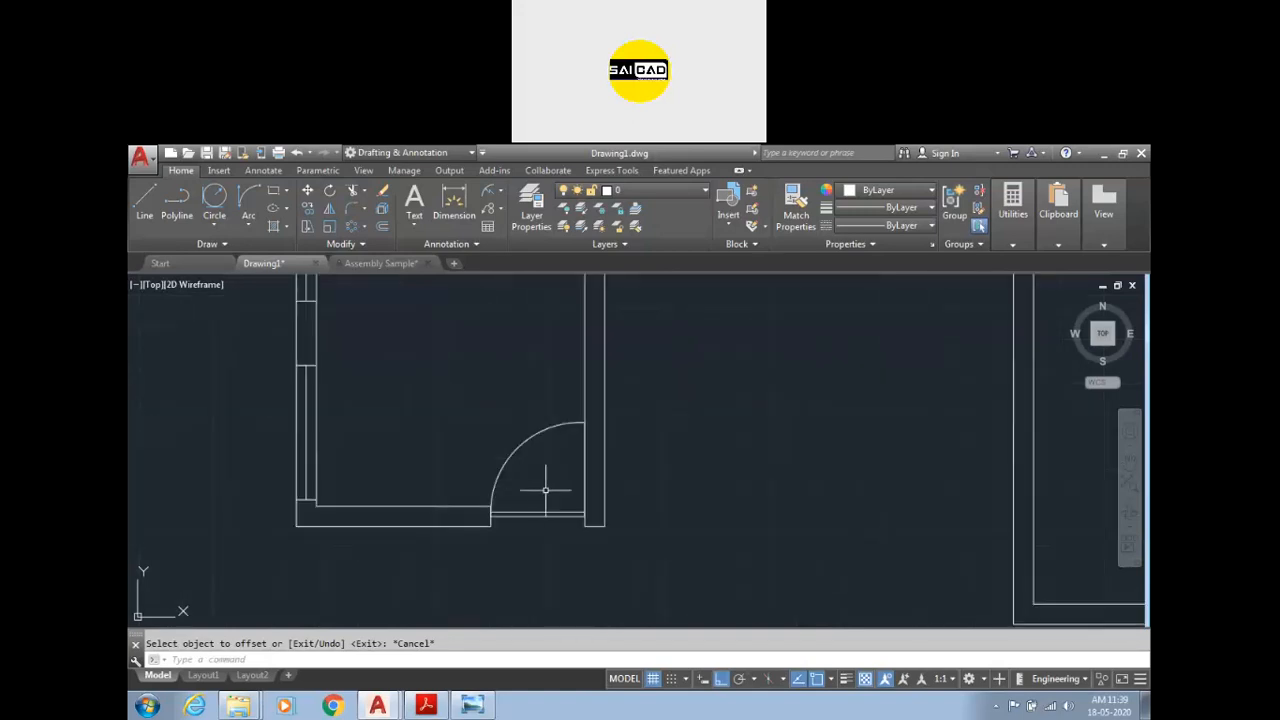
pyautogui.scroll(-3, 560, 514)
pyautogui.press('Escape')
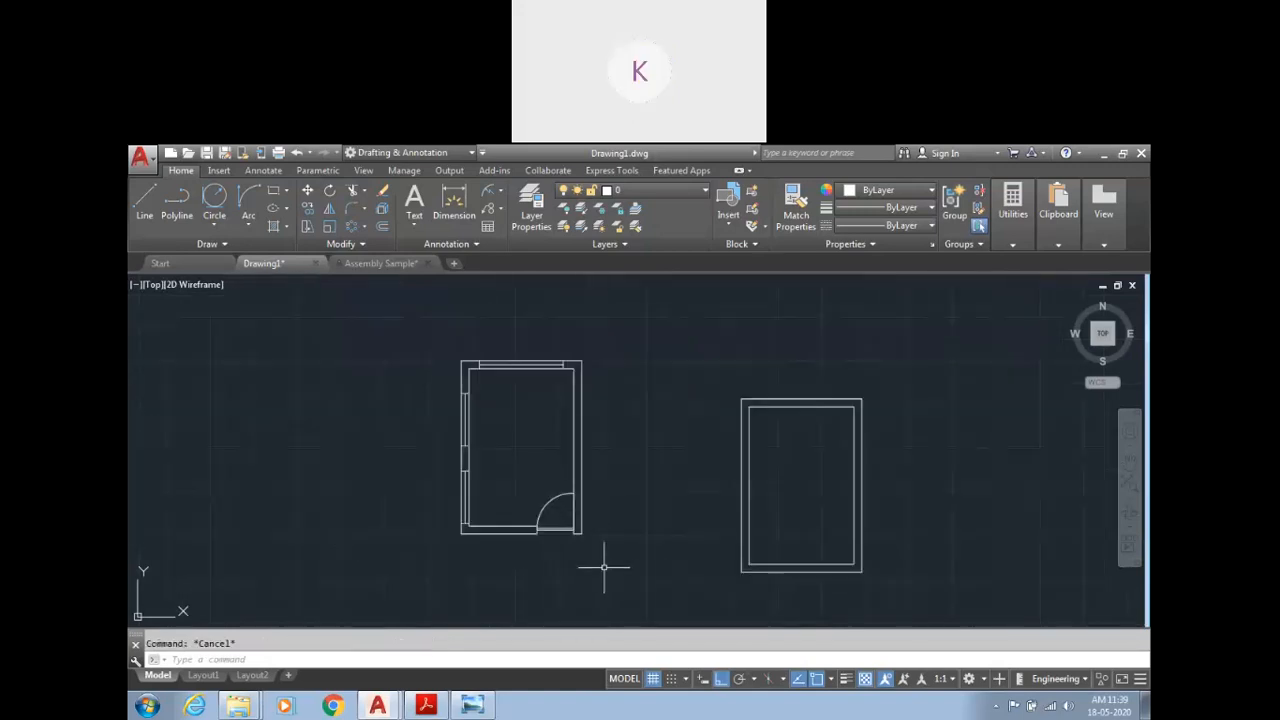
pyautogui.scroll(2, 509, 429)
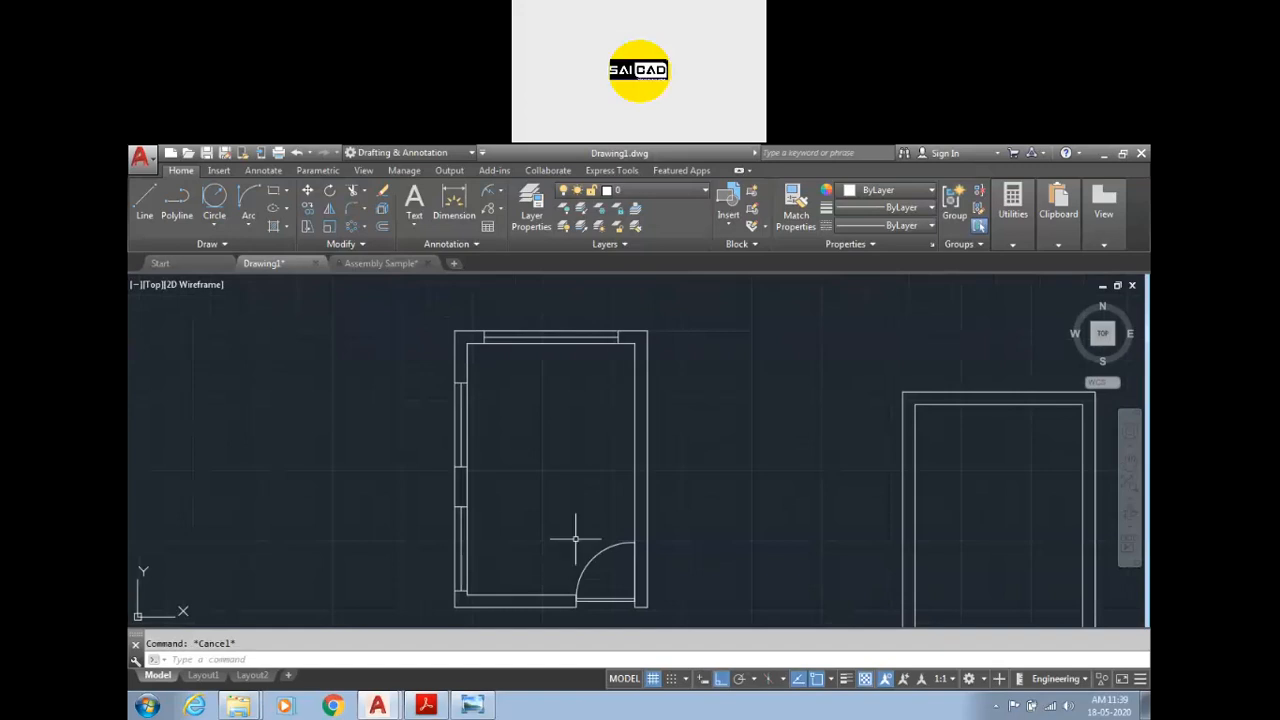
pyautogui.scroll(-2, 545, 475)
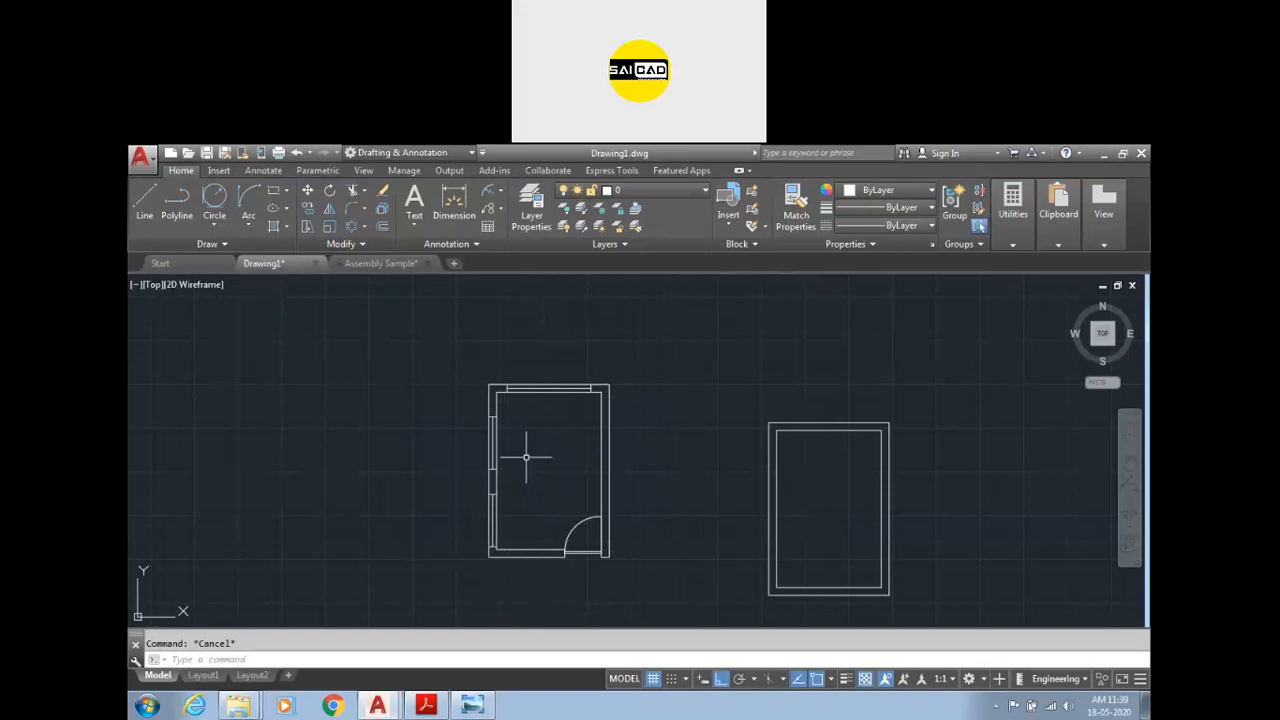
pyautogui.scroll(-1, 623, 420)
pyautogui.scroll(1, 623, 405)
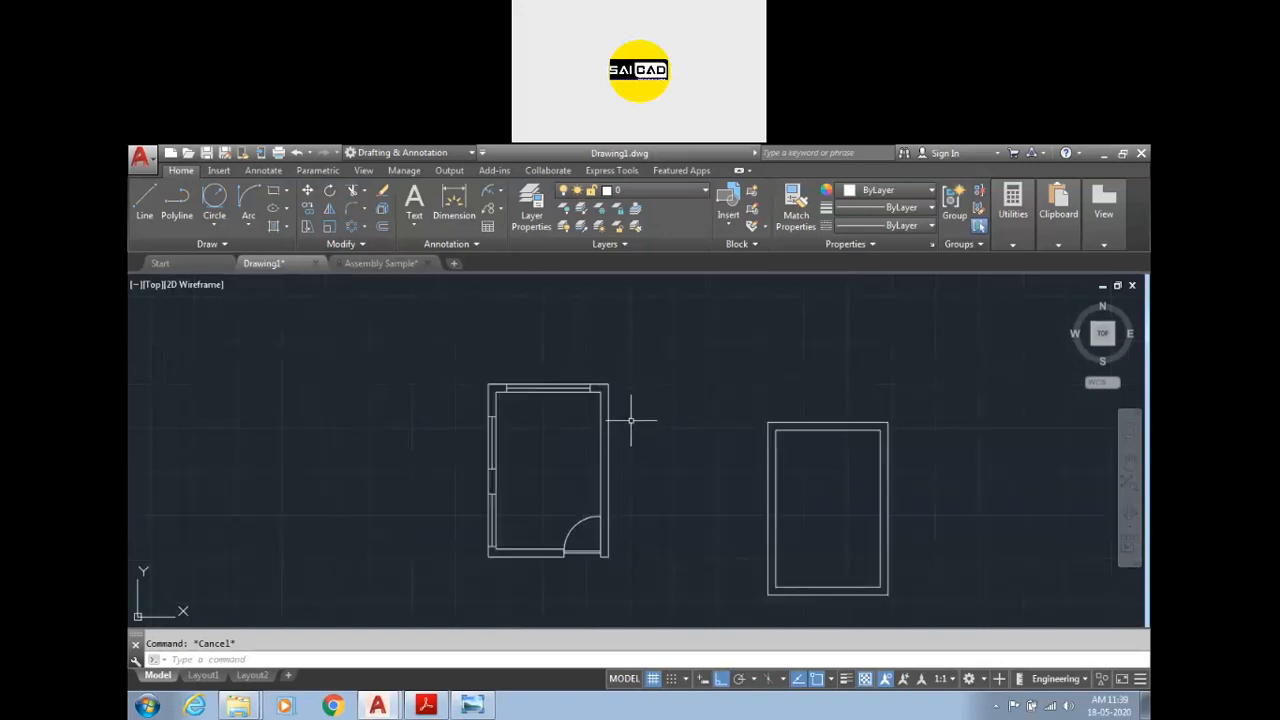
# Step: Draw a rectangle over the first room's outer wall outline, between its opposite outer corners
pyautogui.write('ec')
pyautogui.press('Return')
pyautogui.click(615, 383)
pyautogui.press('Escape')
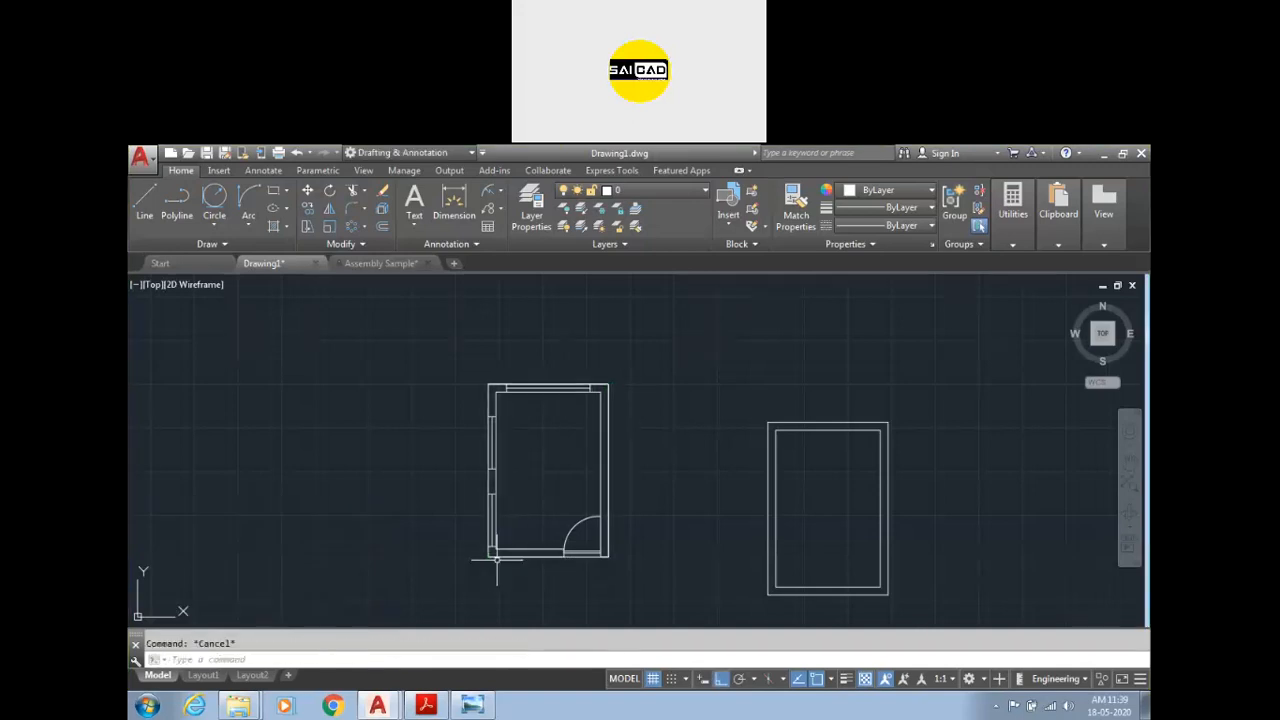
# Step: Offset the rectangle around the first room 2'-6" outward and delete the source rectangle over the walls
pyautogui.click(491, 540)
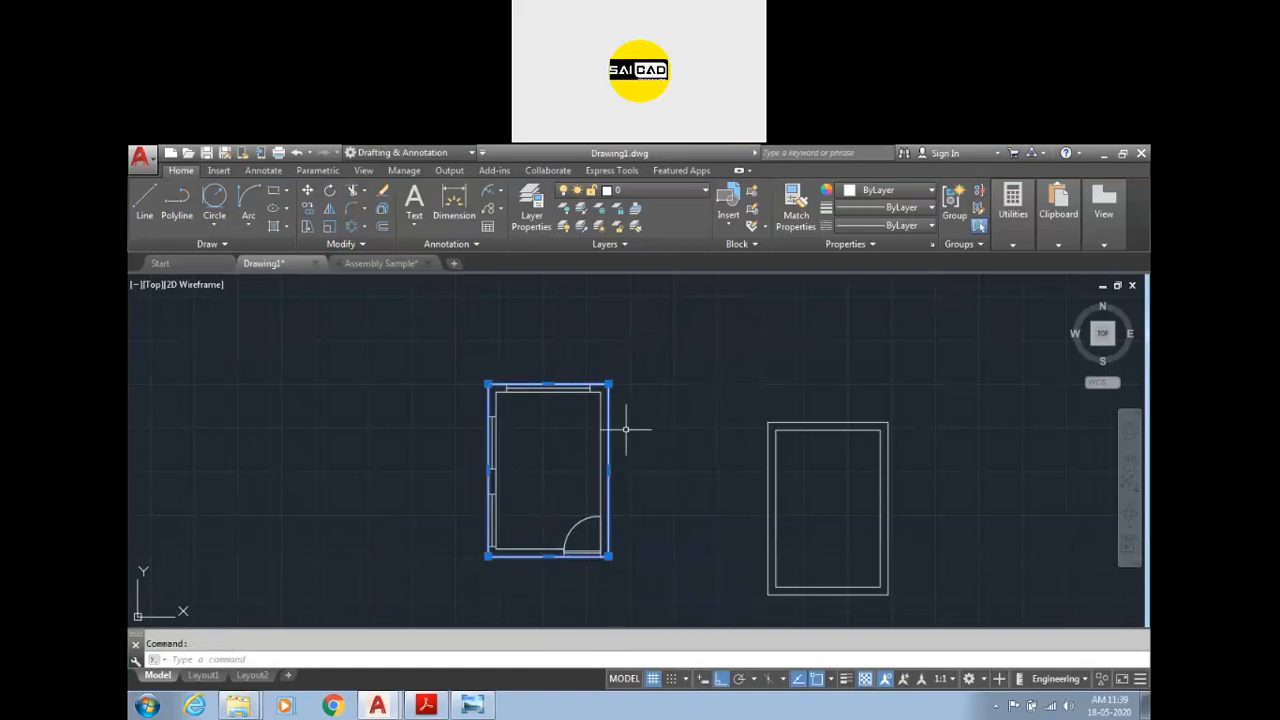
pyautogui.press('Return')
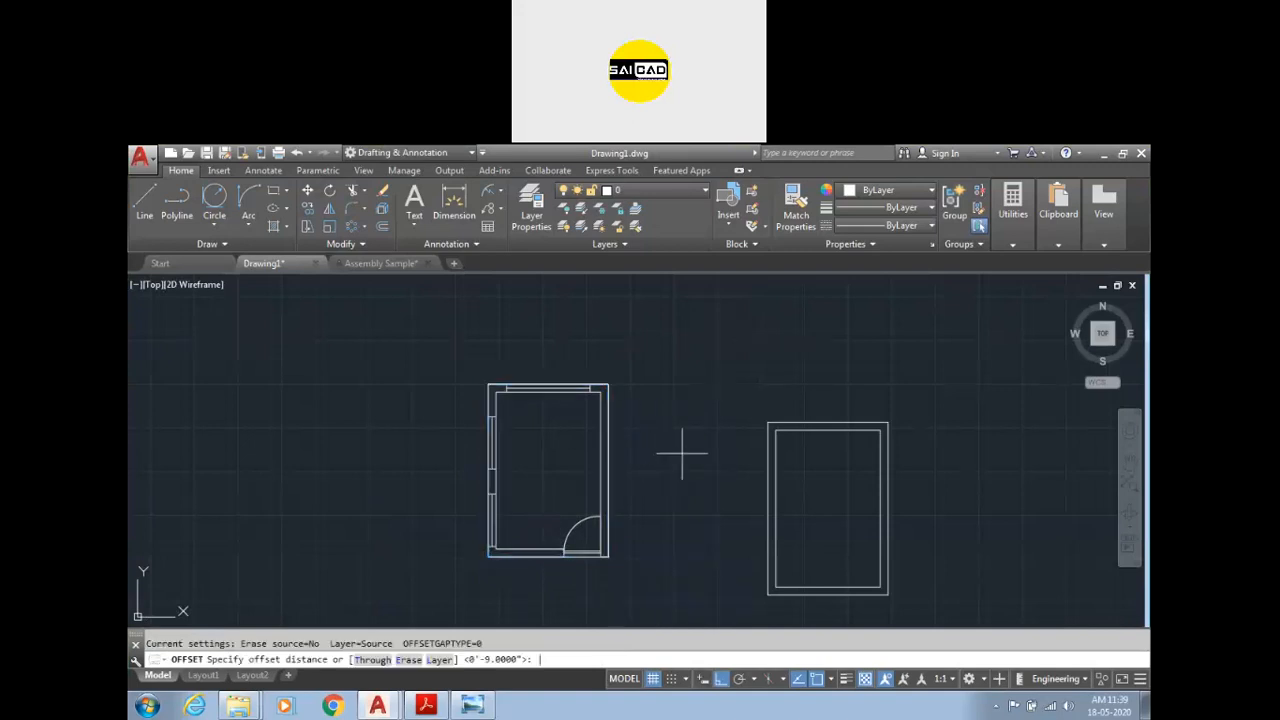
pyautogui.press('Return')
pyautogui.click(718, 492)
pyautogui.press('Escape')
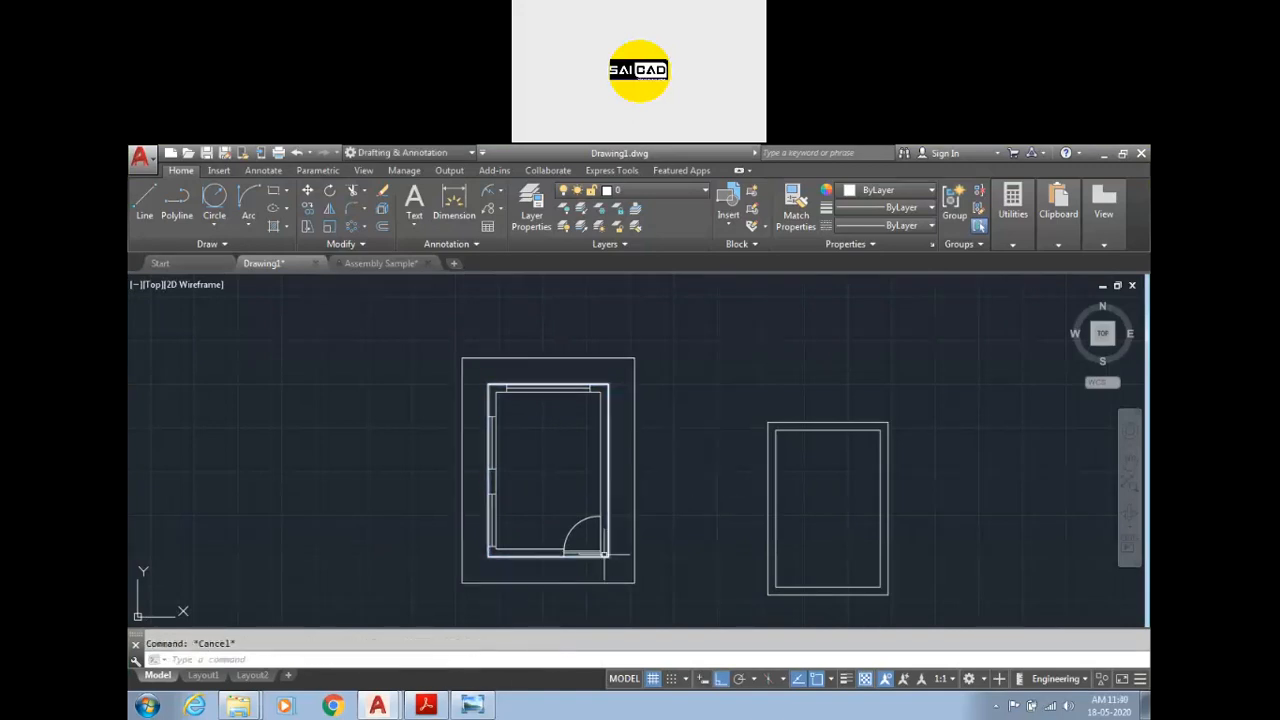
pyautogui.click(546, 556)
pyautogui.press('Escape')
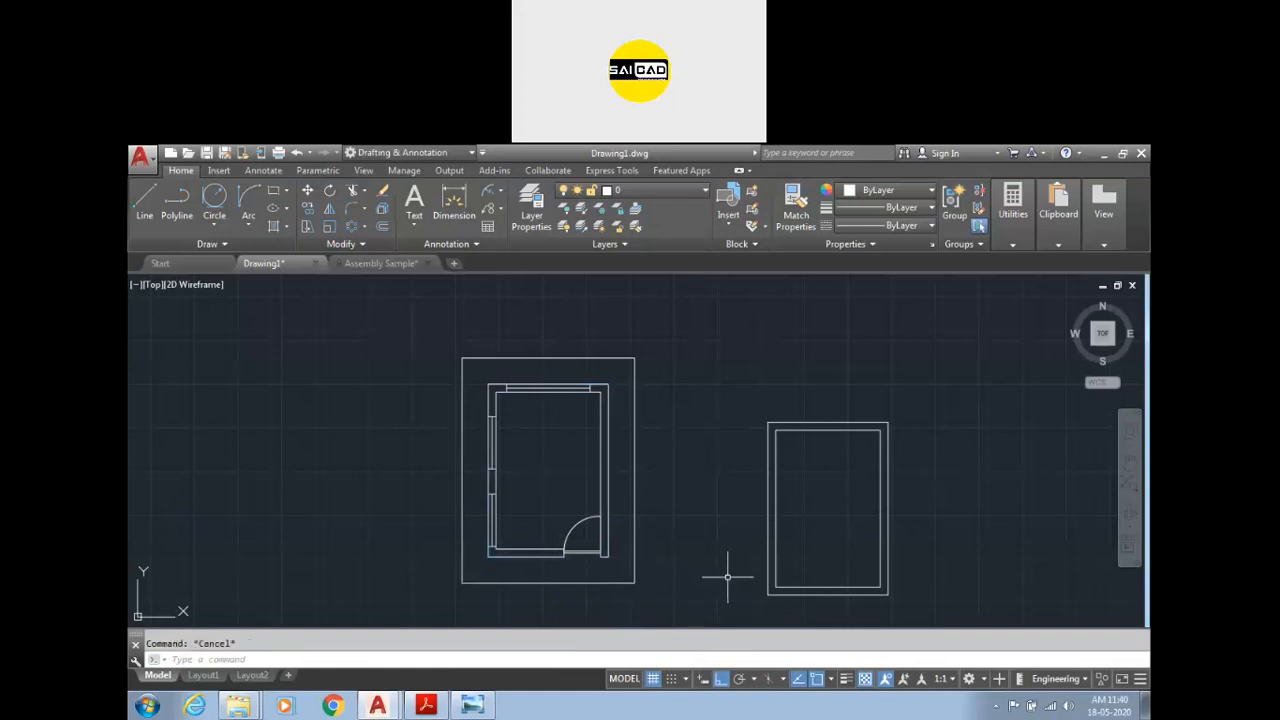
# Step: Offset the large rectangle around the first room inward with the Through option, picking a point just inside its top edge
pyautogui.scroll(-2, 715, 540)
pyautogui.scroll(4, 674, 523)
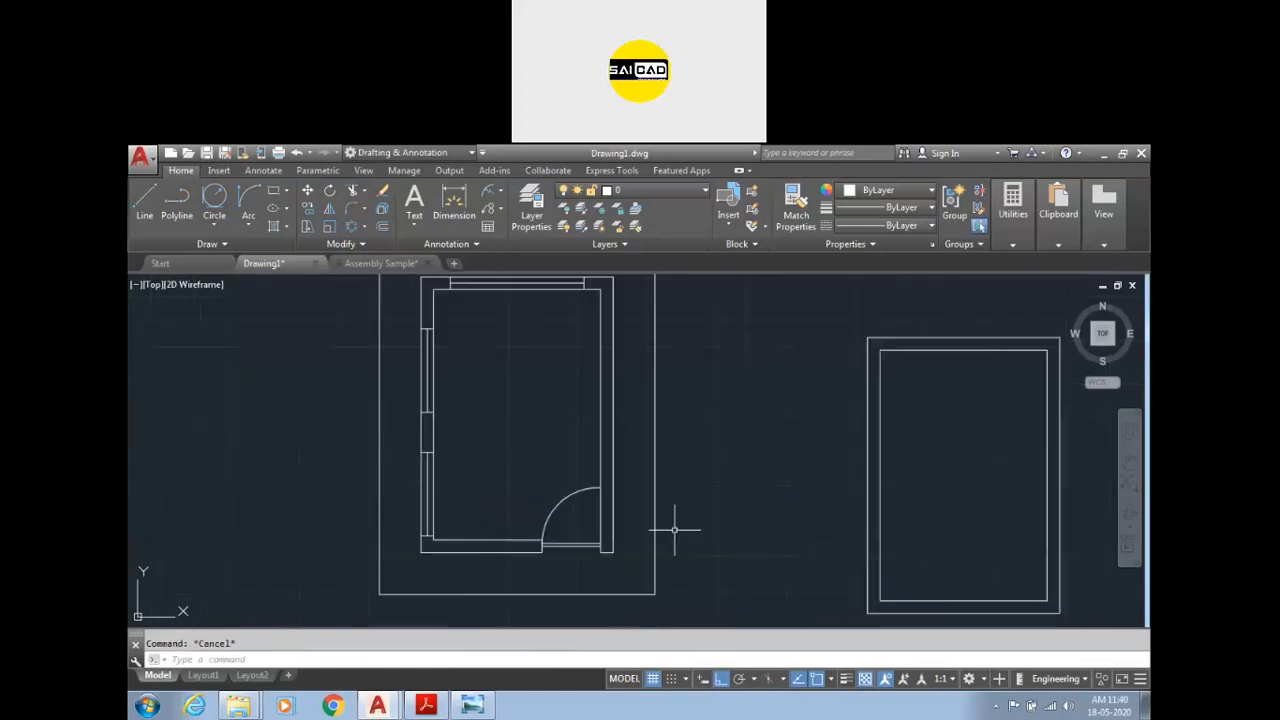
pyautogui.scroll(-2, 622, 488)
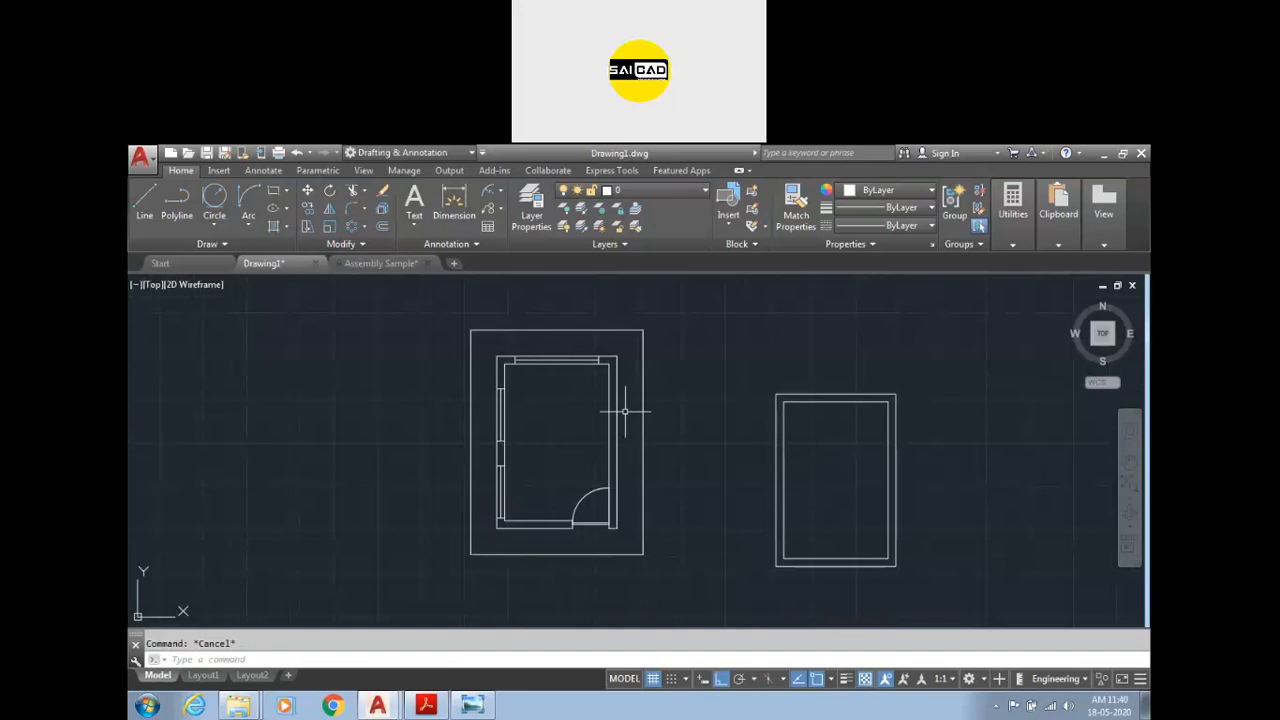
pyautogui.scroll(2, 634, 312)
pyautogui.write('o')
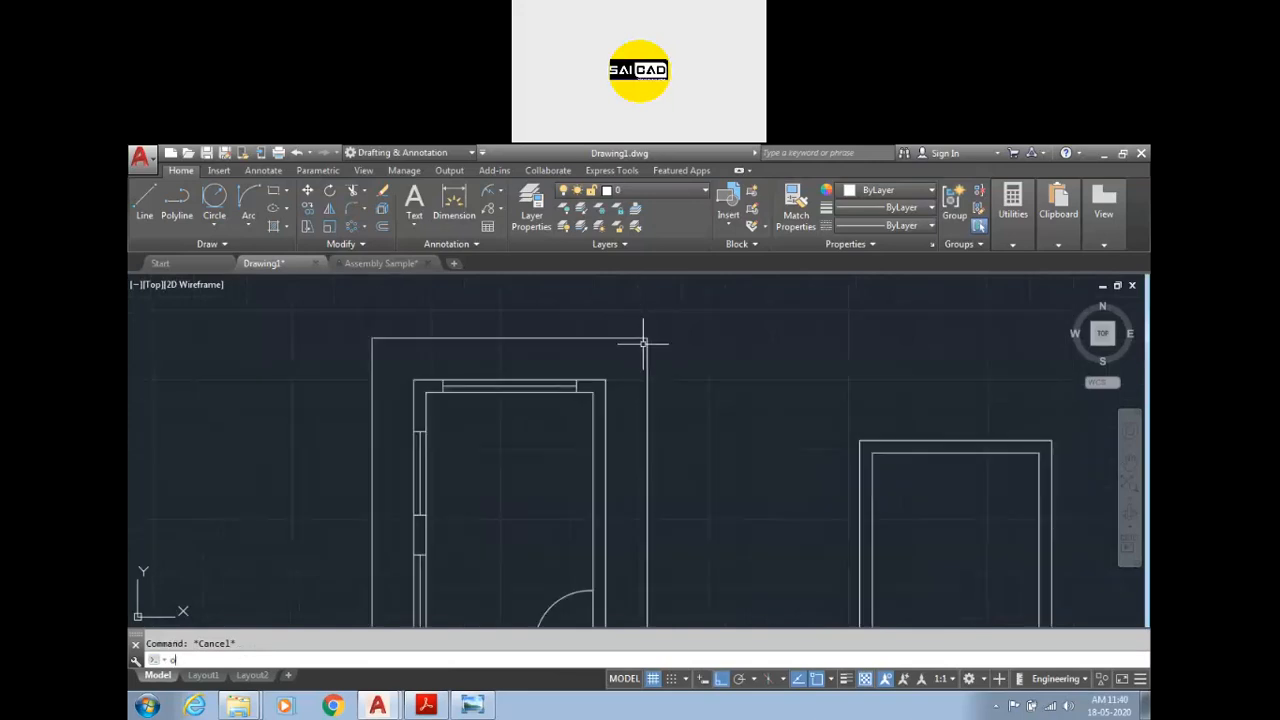
pyautogui.press('Return')
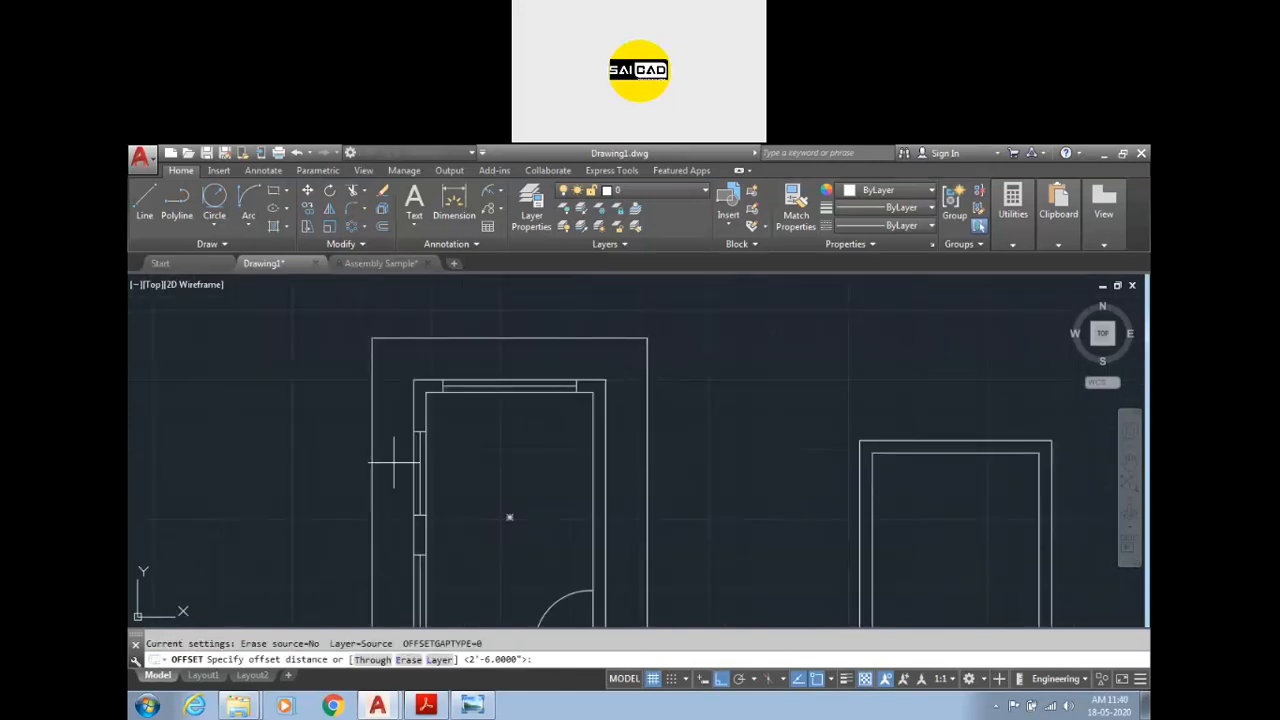
pyautogui.write('t')
pyautogui.press('Return')
pyautogui.scroll(2, 549, 336)
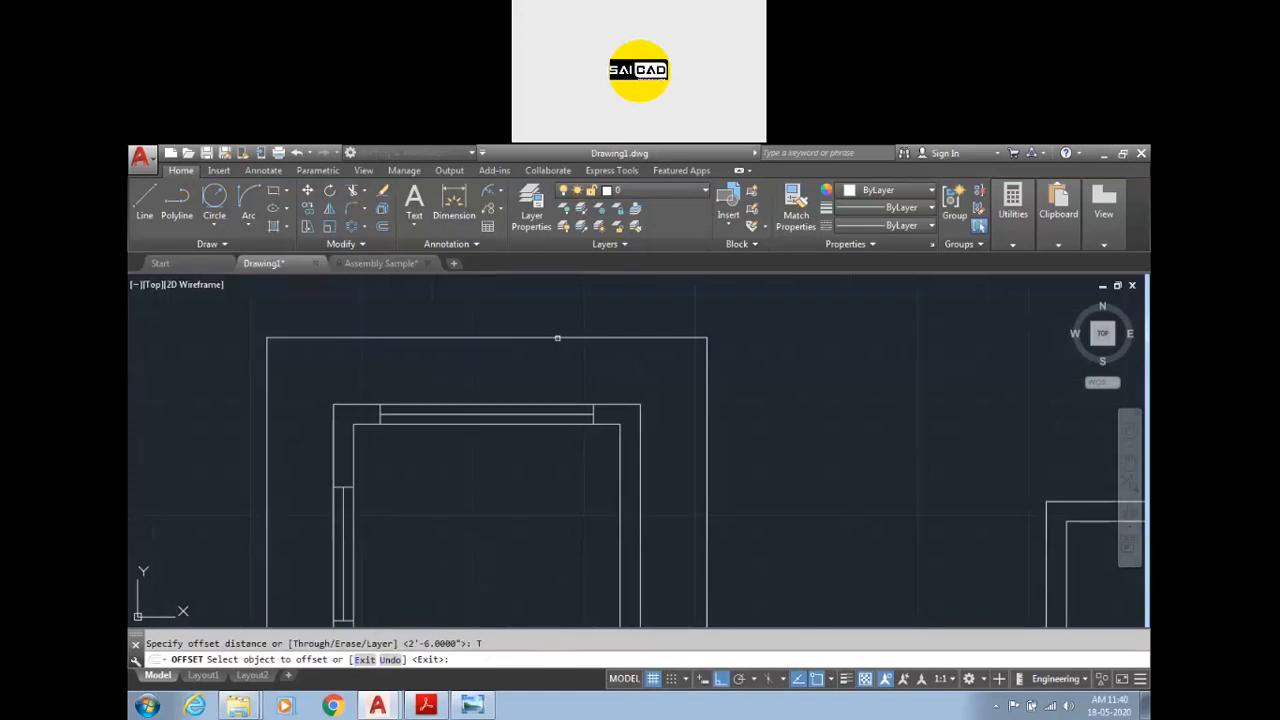
pyautogui.click(557, 338)
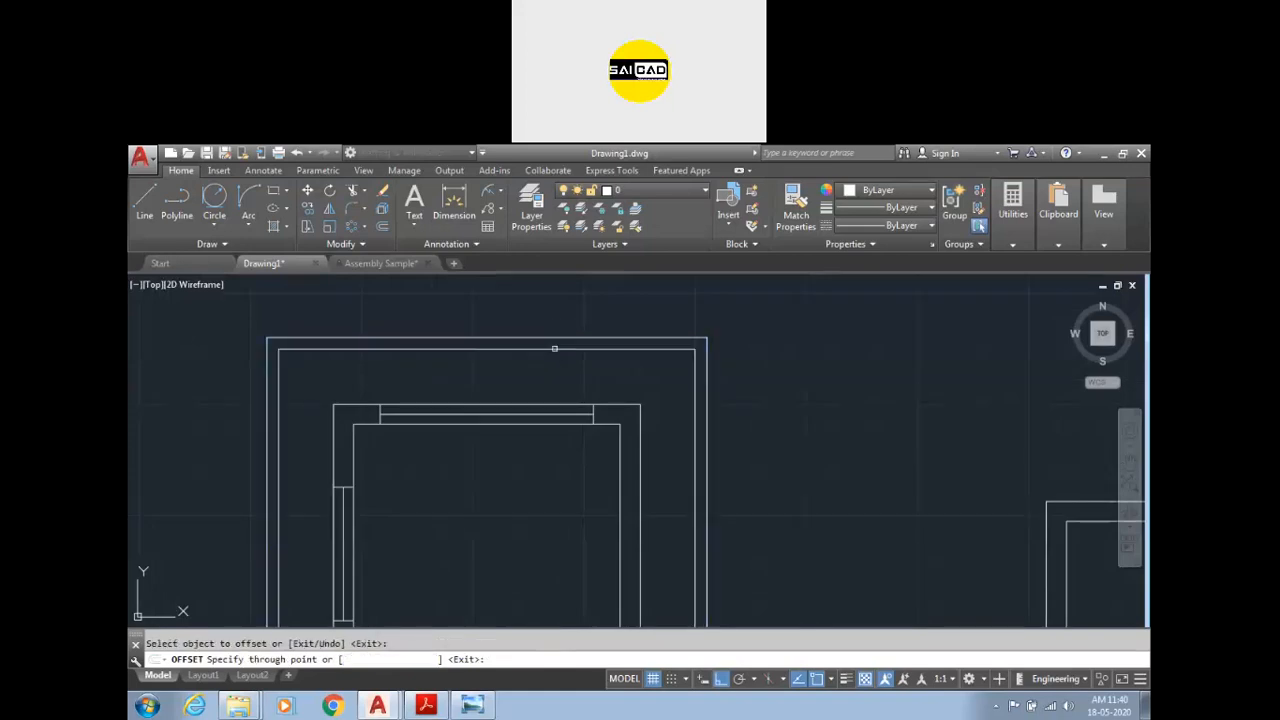
pyautogui.scroll(-2, 568, 323)
pyautogui.press('Escape')
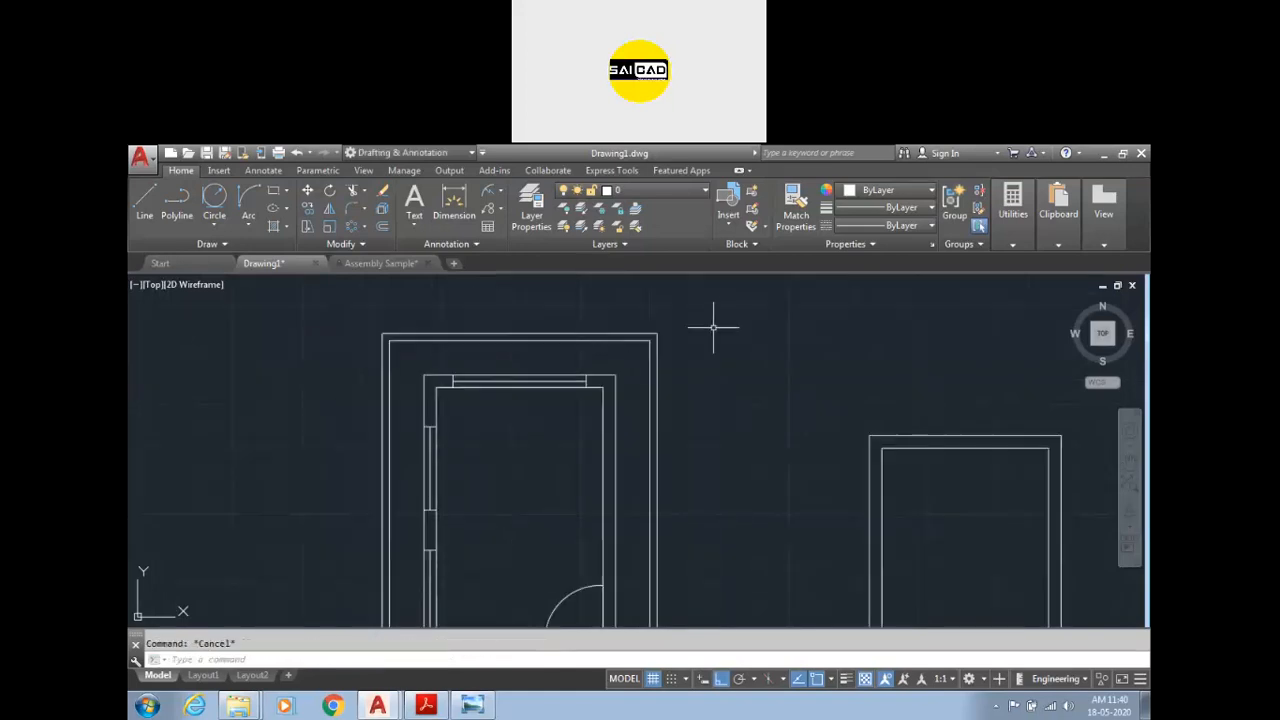
# Step: Draw a 3' horizontal line to the right from the first room's upper-right outer wall corner
pyautogui.scroll(-4, 697, 334)
pyautogui.scroll(4, 703, 331)
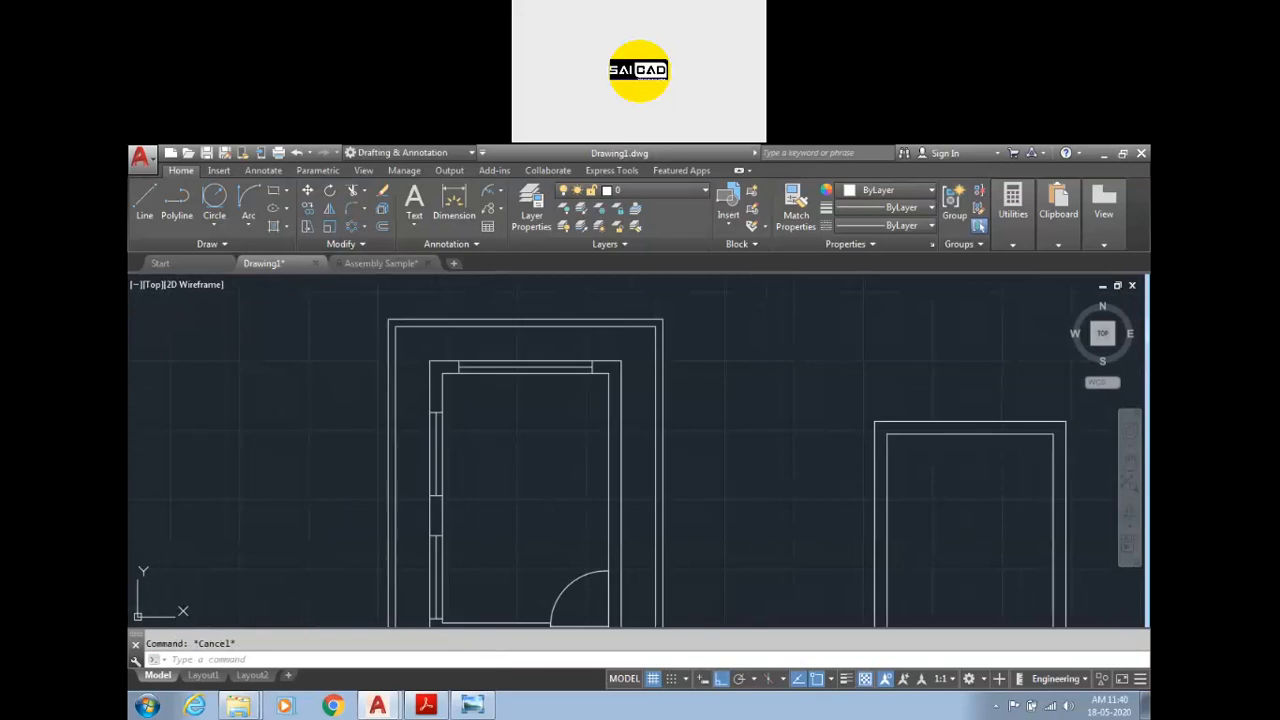
pyautogui.scroll(-2, 639, 337)
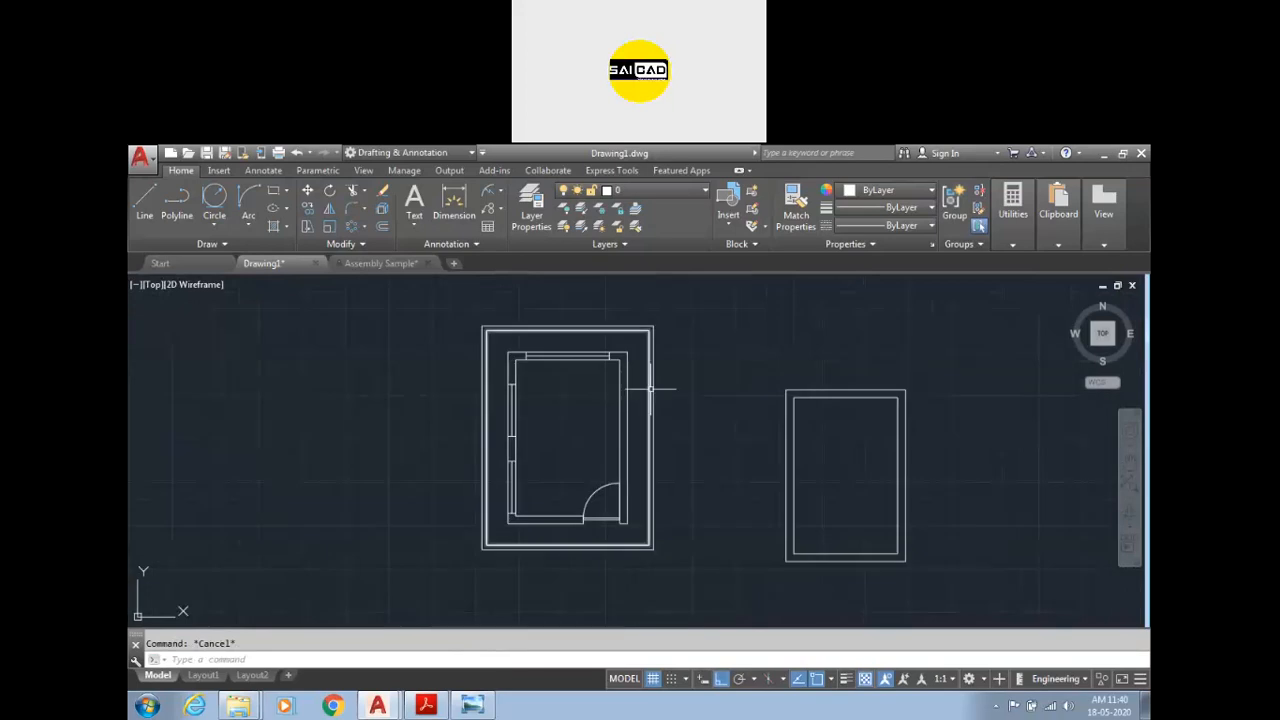
pyautogui.scroll(2, 635, 440)
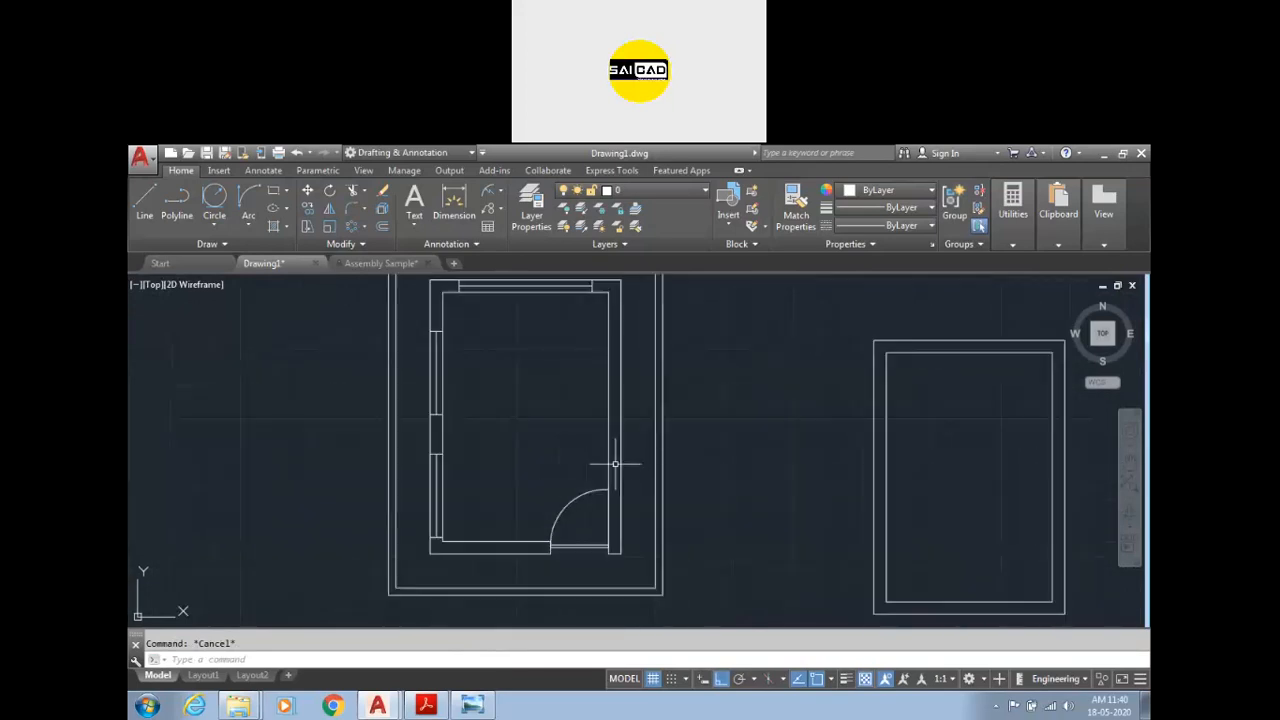
pyautogui.scroll(-2, 652, 390)
pyautogui.scroll(2, 655, 383)
pyautogui.write('l')
pyautogui.press('Return')
pyautogui.scroll(2, 663, 366)
pyautogui.click(615, 299)
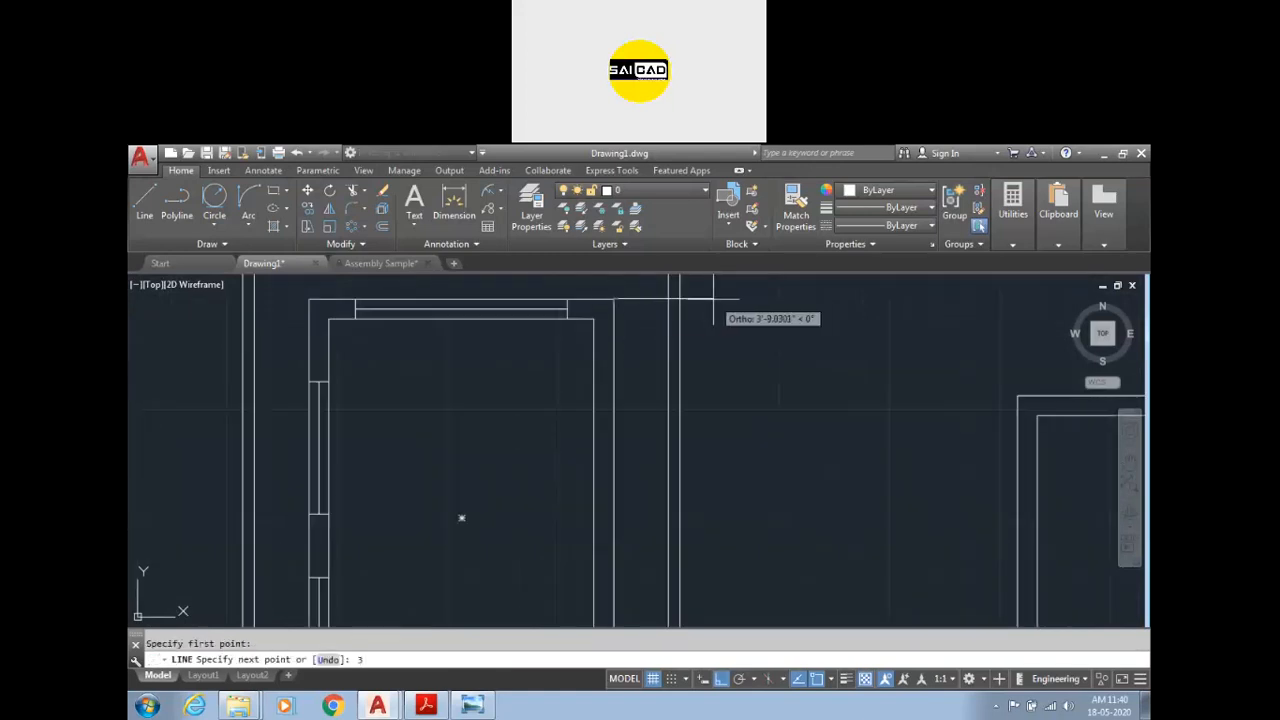
pyautogui.press('Return')
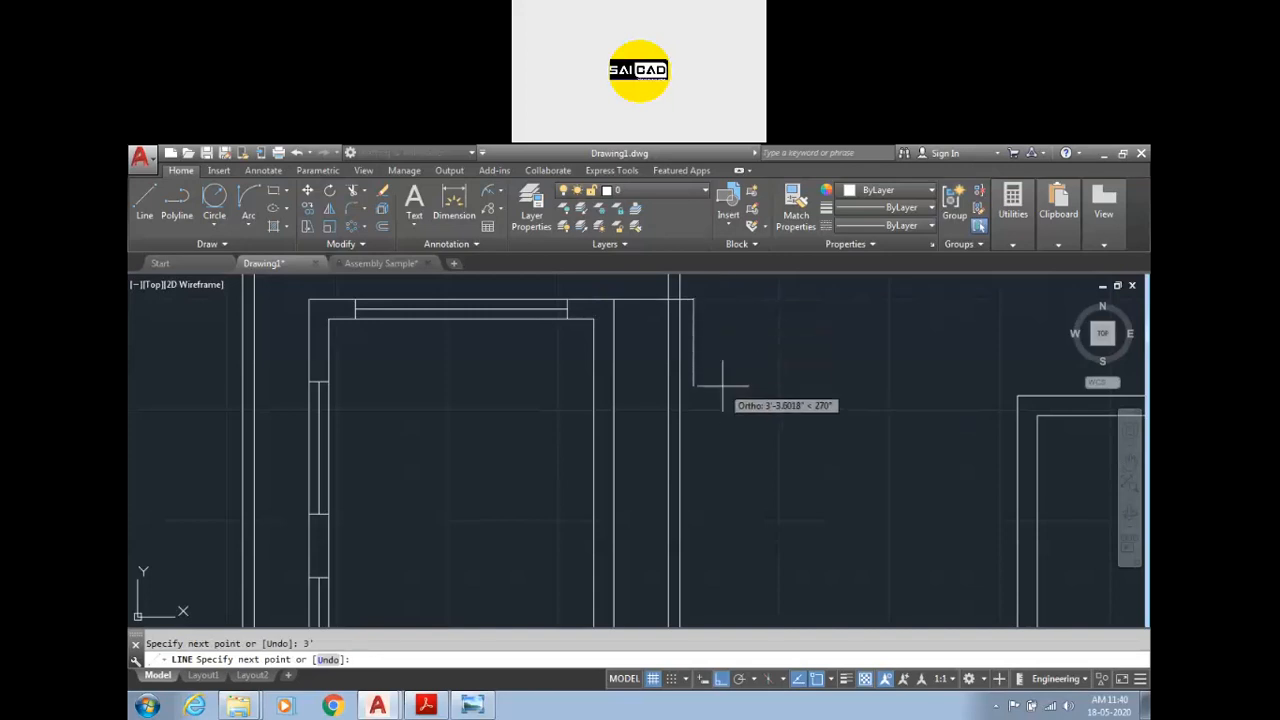
pyautogui.press('Escape')
# Step: Offset the 3' line 9 inches downward and delete the offset copy
pyautogui.click(652, 298)
pyautogui.write('o')
pyautogui.press('Return')
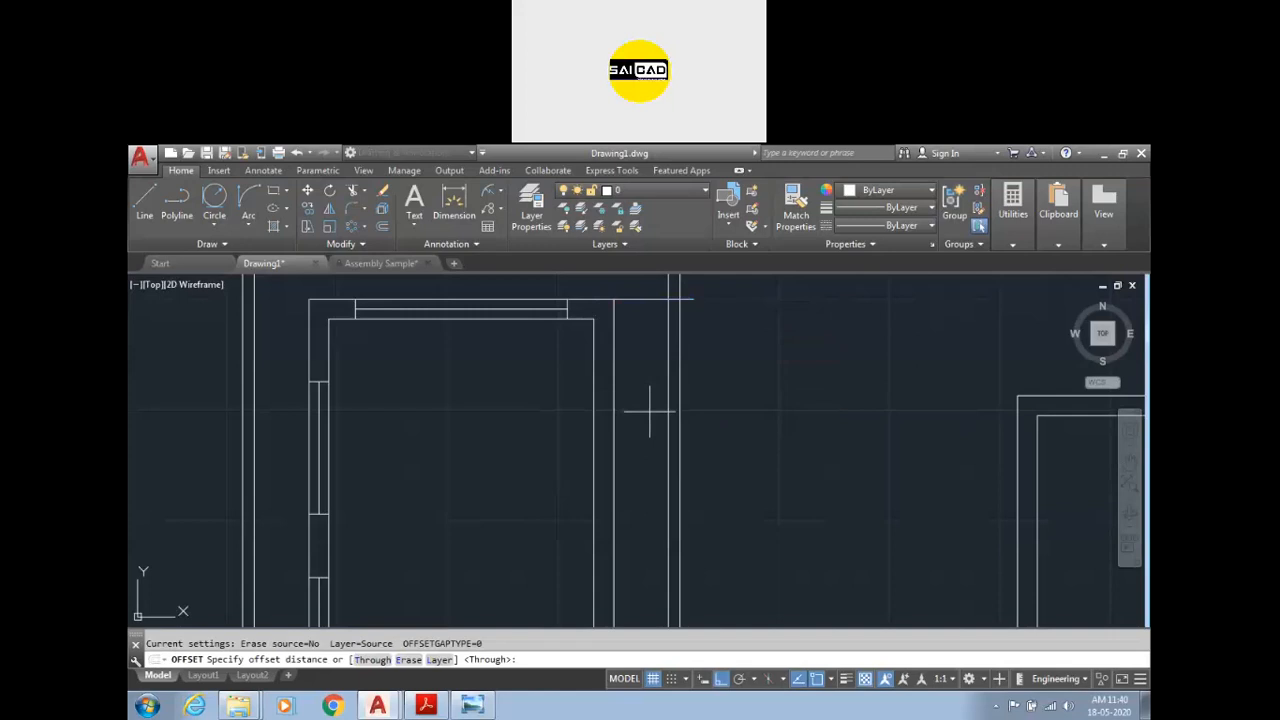
pyautogui.write('9')
pyautogui.press('Return')
pyautogui.click(650, 410)
pyautogui.press('Escape')
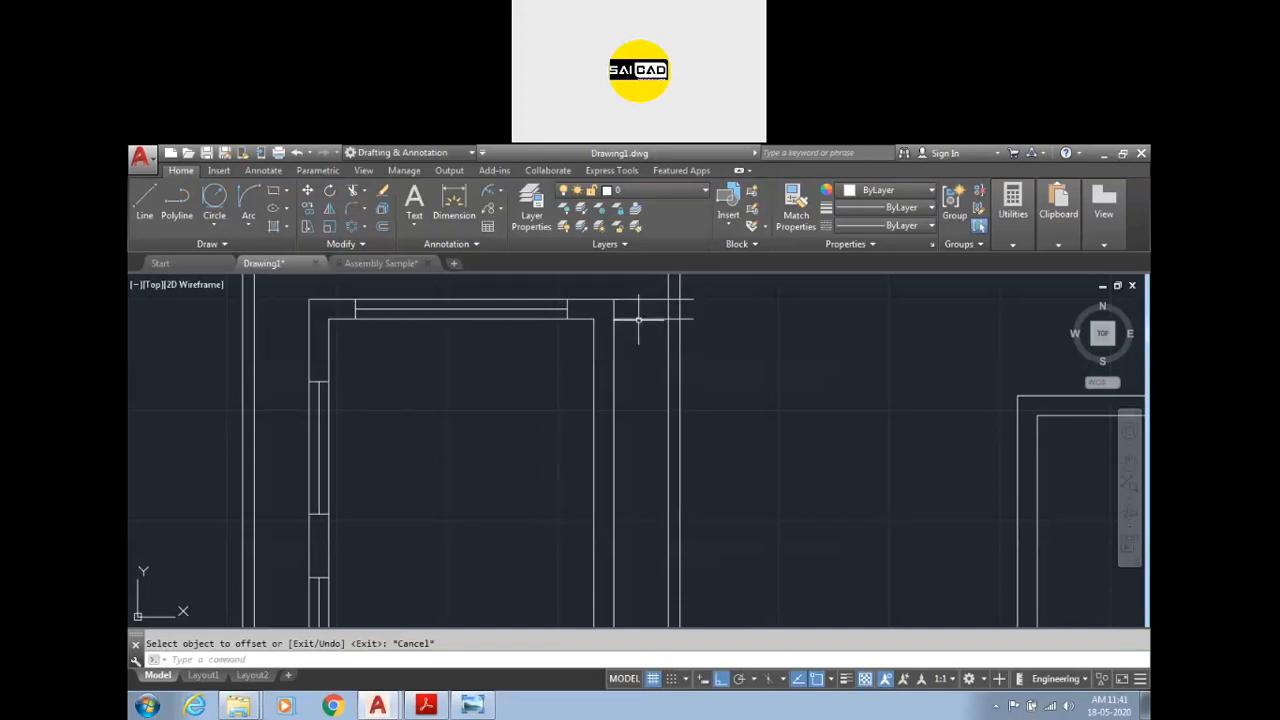
pyautogui.click(639, 320)
pyautogui.press('Delete')
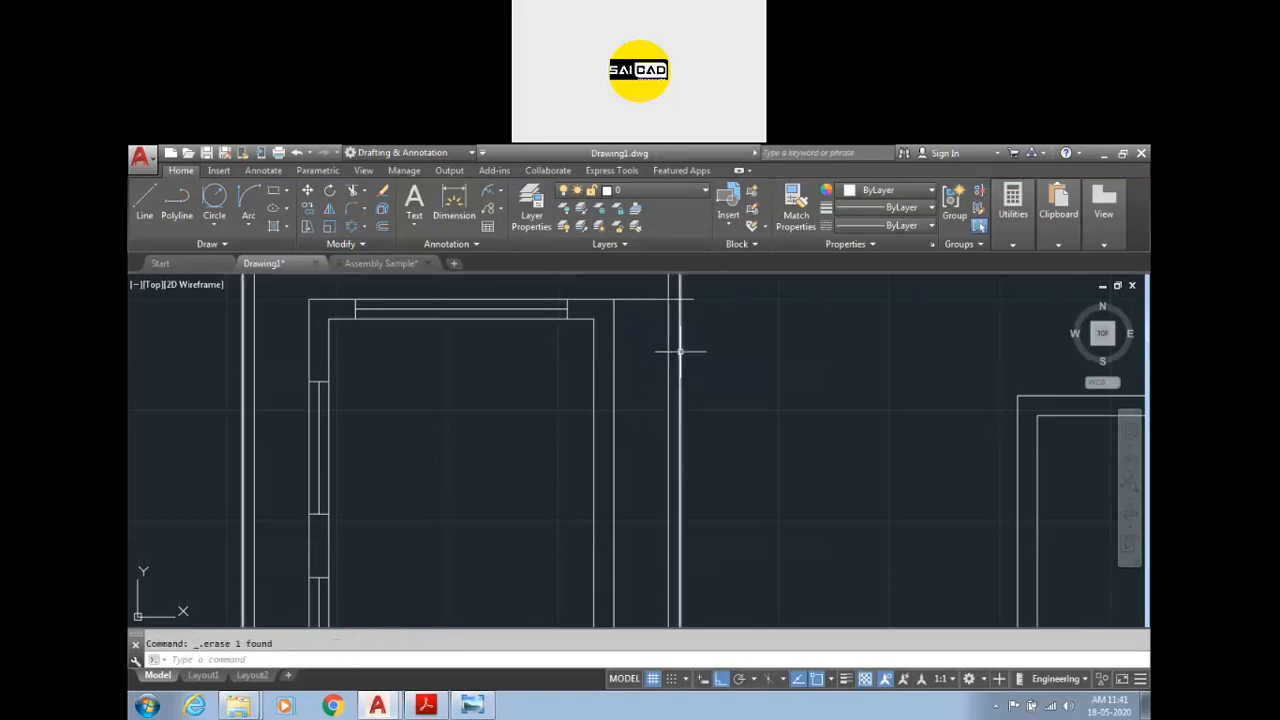
# Step: Copy the 3' line downward from the room's upper-right outer corner as an array of 20 items at 9-inch spacing
pyautogui.click(653, 298)
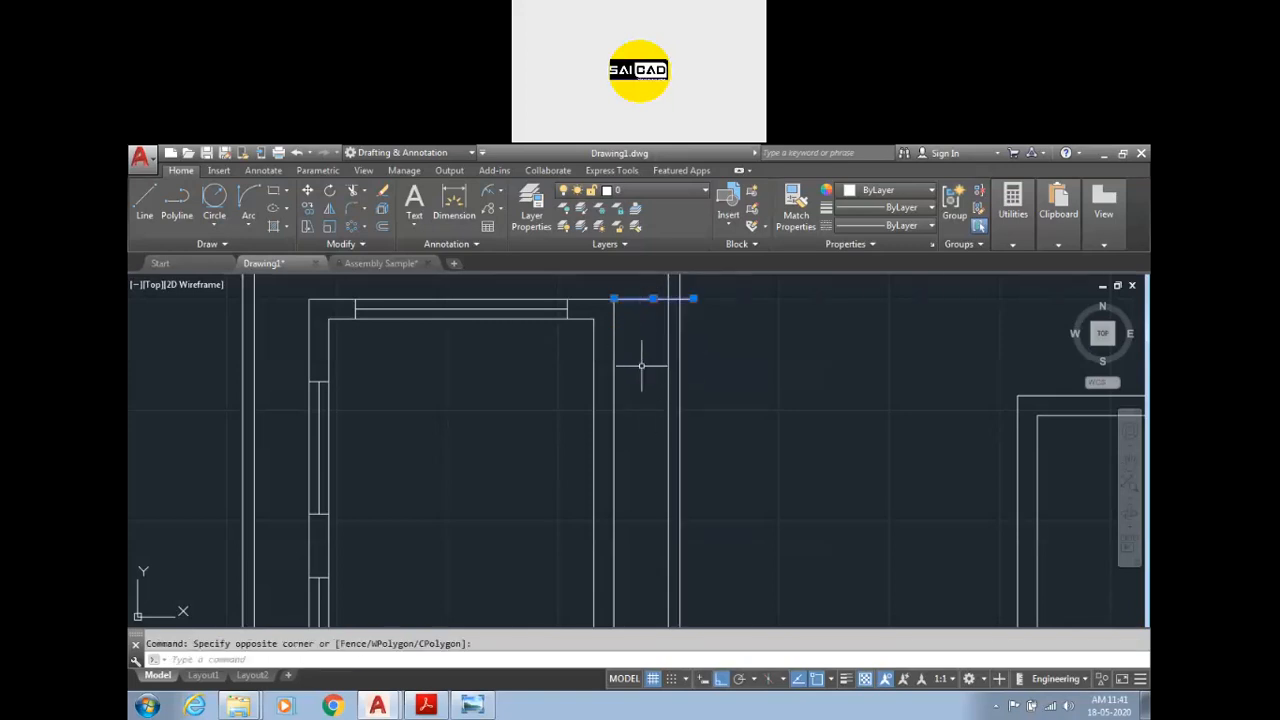
pyautogui.write('co')
pyautogui.press('Return')
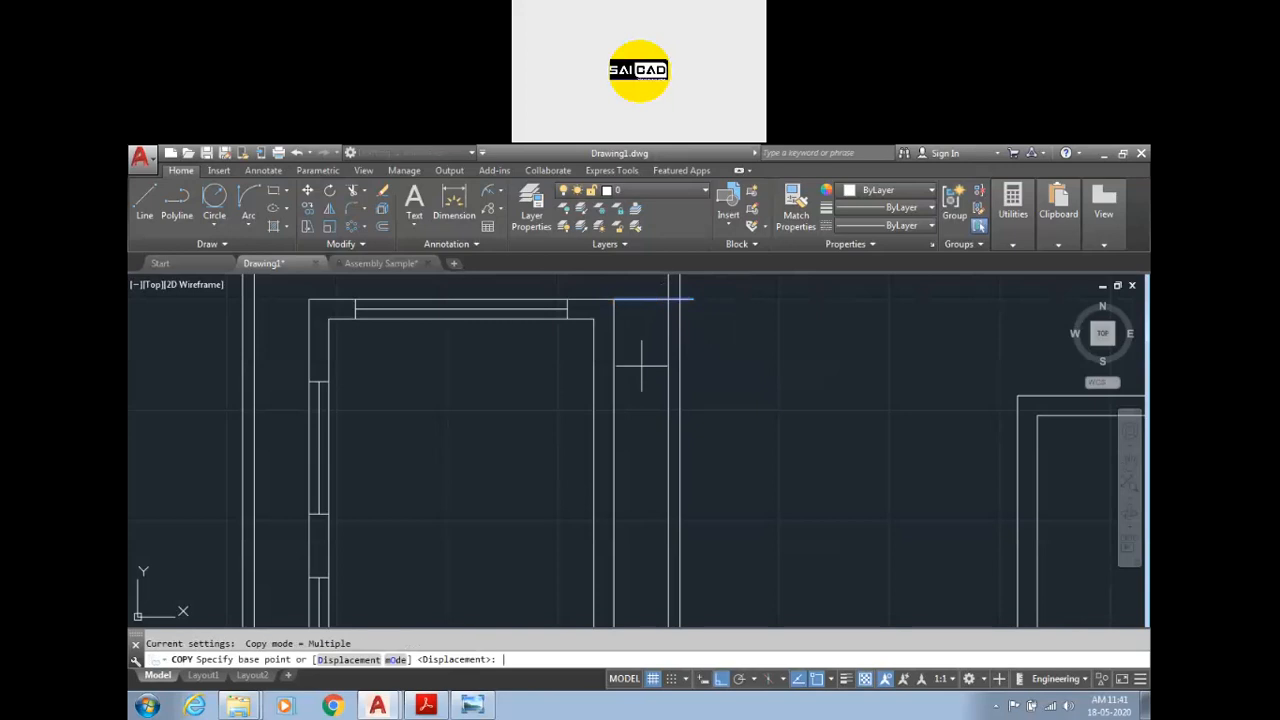
pyautogui.click(615, 298)
pyautogui.write('A')
pyautogui.press('Return')
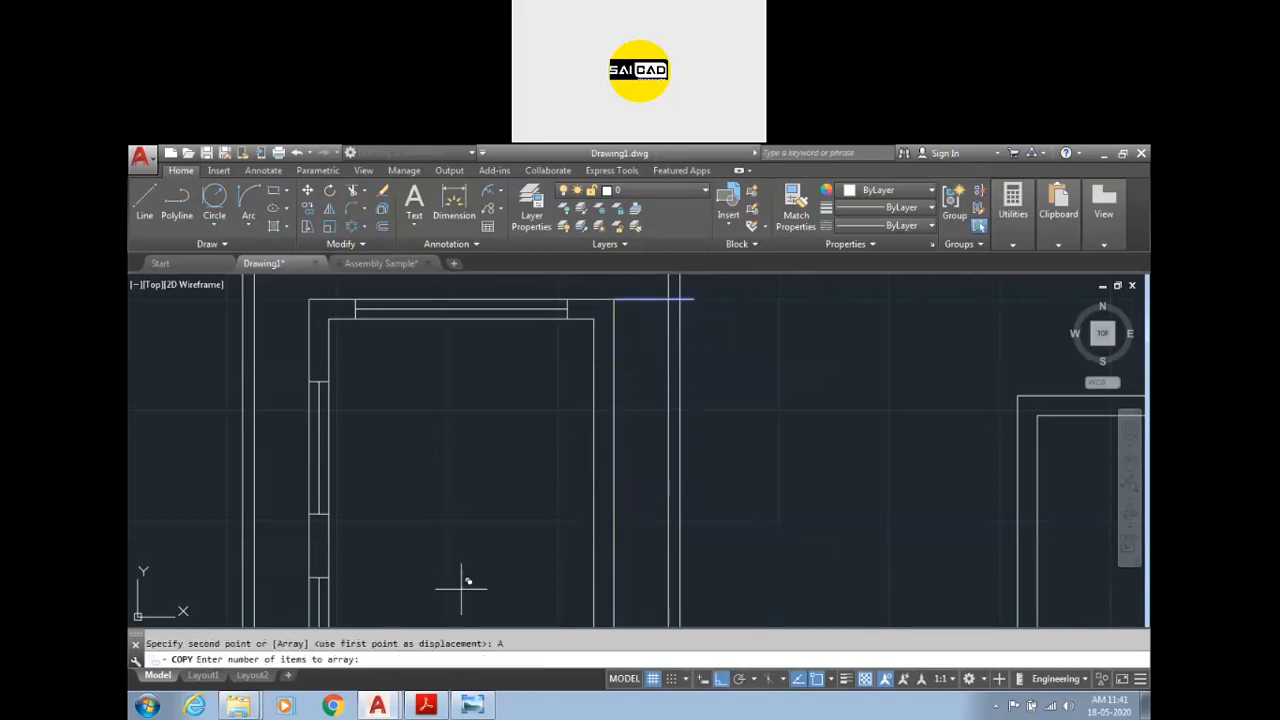
pyautogui.write('20')
pyautogui.press('Return')
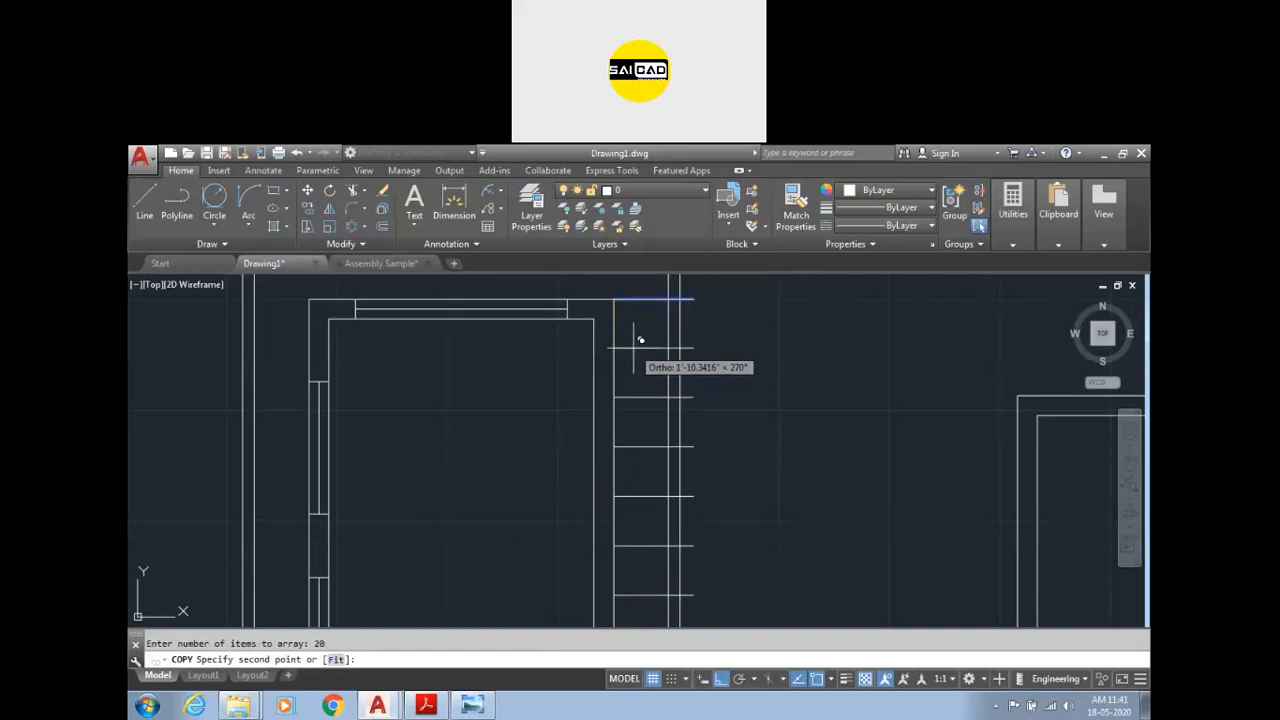
pyautogui.write('10')
pyautogui.press('Return')
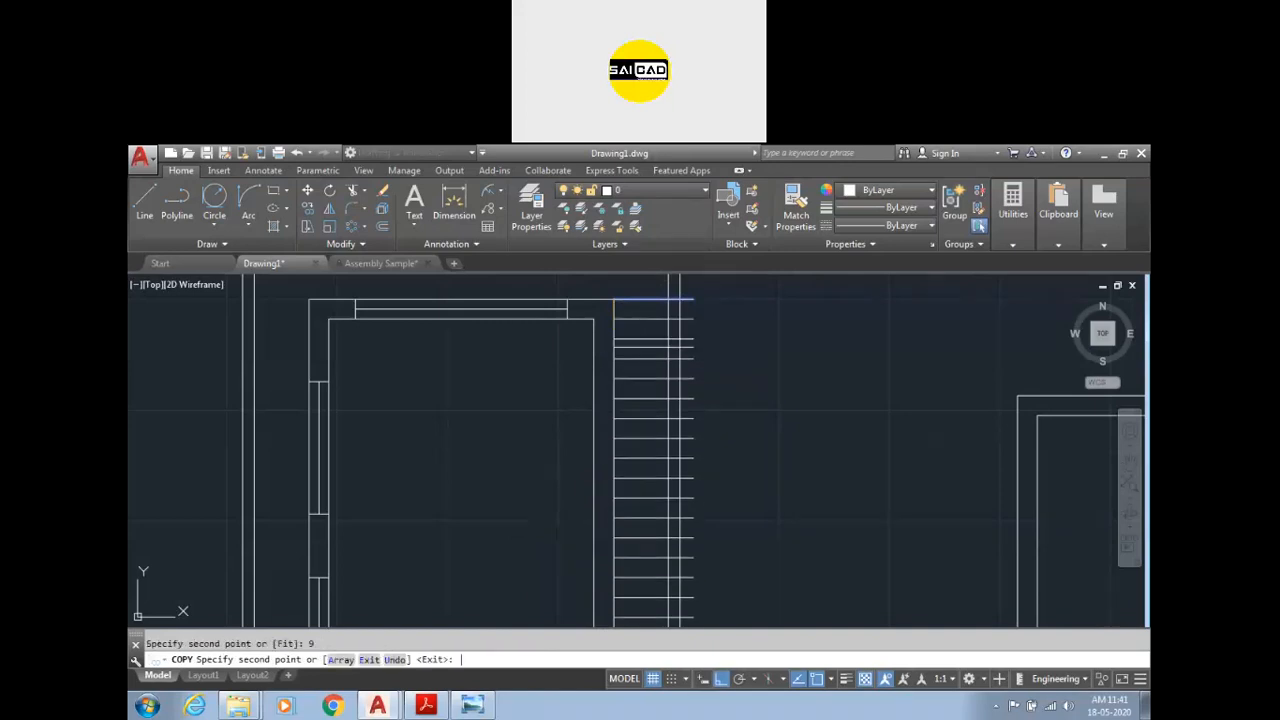
pyautogui.press('Escape')
pyautogui.scroll(-2, 700, 380)
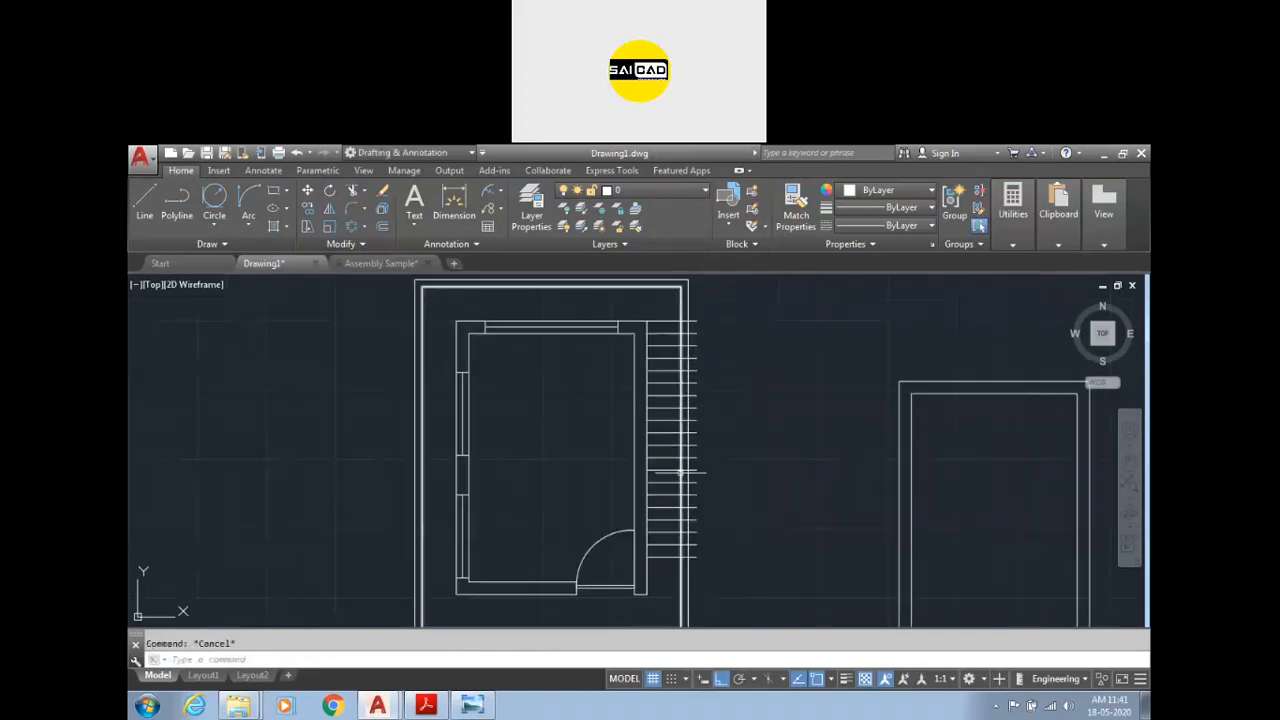
# Step: Draw a vertical line closing the outer ends of the 20 stair lines beside the first room
pyautogui.write('l')
pyautogui.press('Return')
pyautogui.click(700, 333)
pyautogui.press('Escape')
pyautogui.scroll(2, 670, 360)
pyautogui.scroll(3, 670, 360)
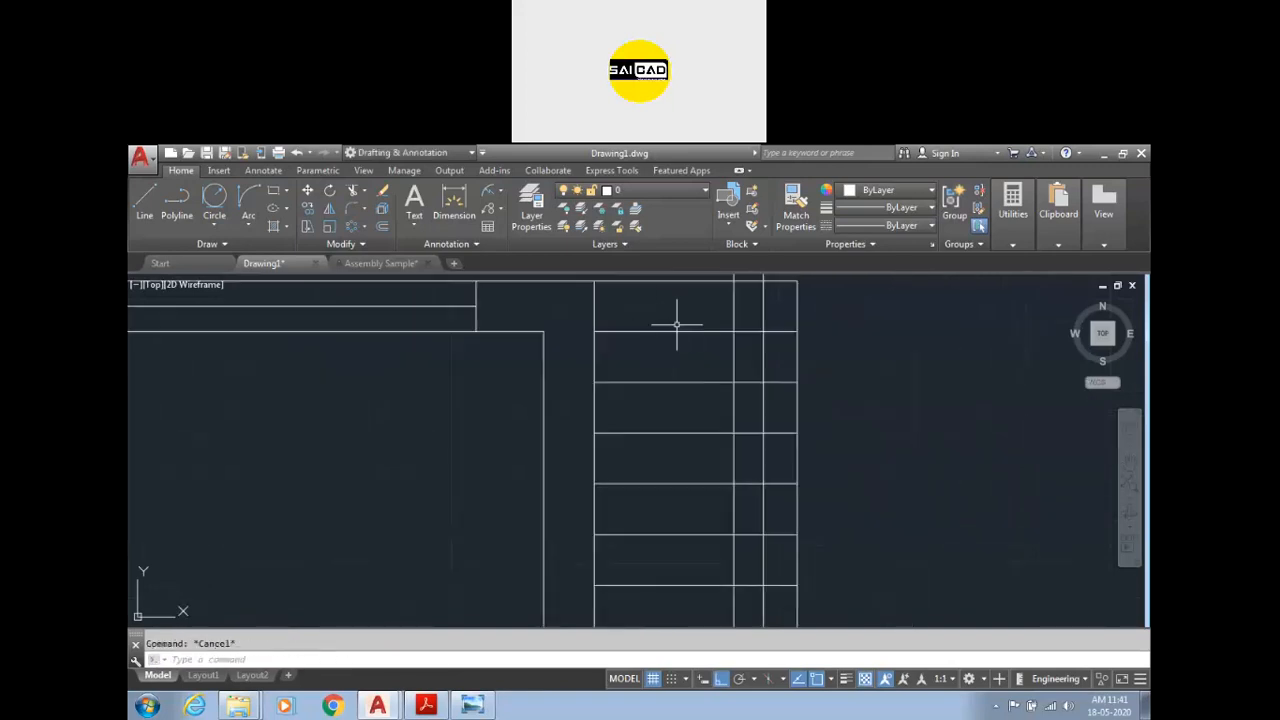
# Step: Delete the second and third horizontal lines from the top of the stair
pyautogui.click(673, 318)
pyautogui.click(643, 425)
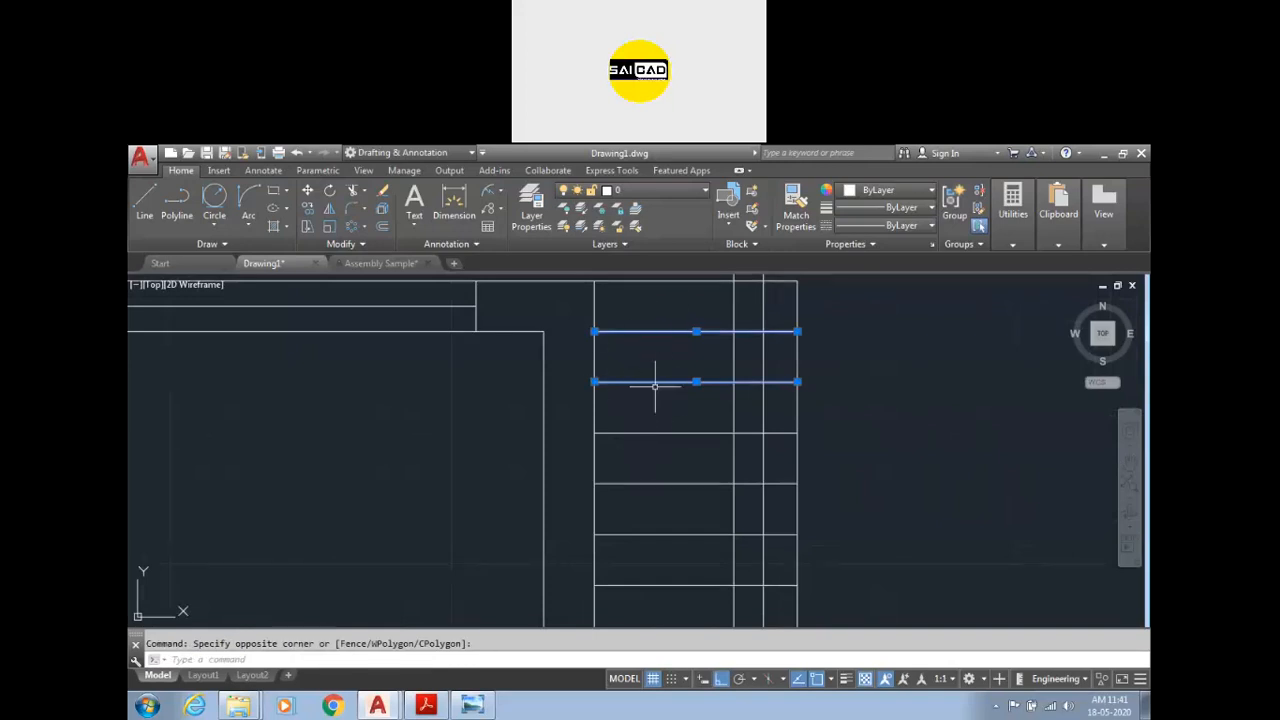
pyautogui.press('Delete')
pyautogui.scroll(-3, 698, 400)
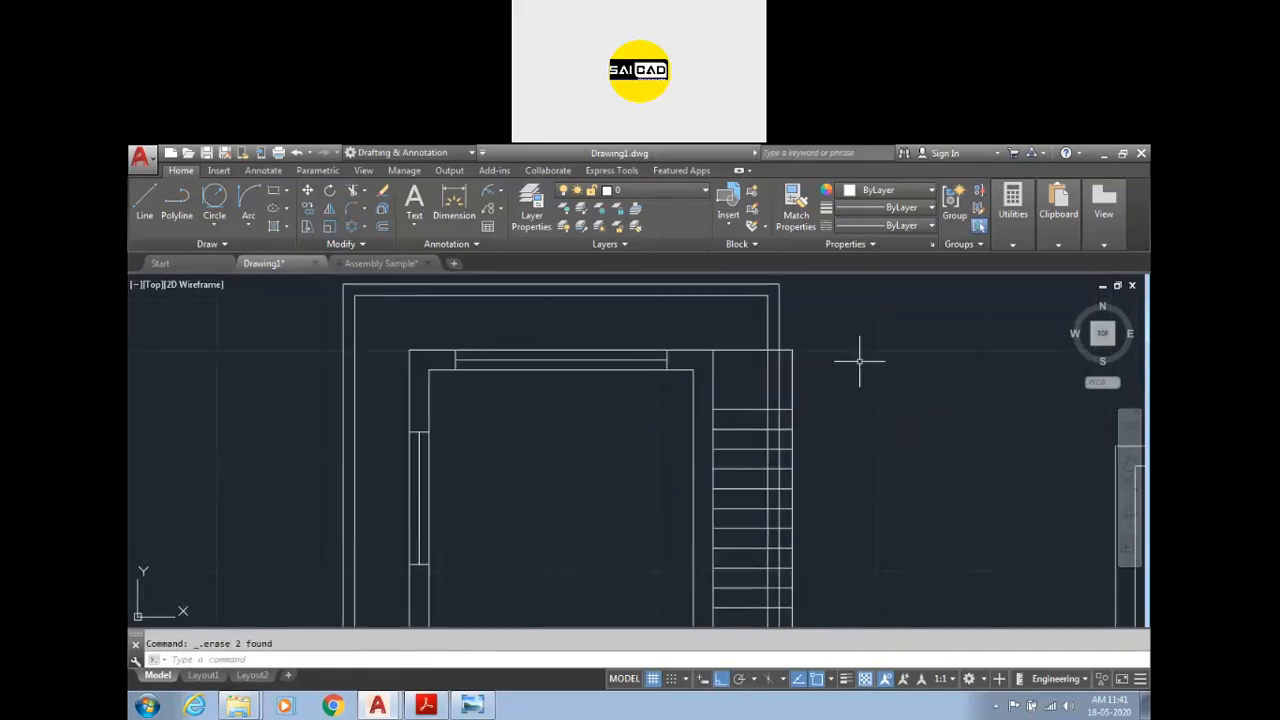
pyautogui.press('Escape')
# Step: Inspect the stair beside the first room and how it crosses the surrounding offset outlines
pyautogui.scroll(-4, 872, 342)
pyautogui.scroll(2, 847, 461)
pyautogui.scroll(-2, 812, 468)
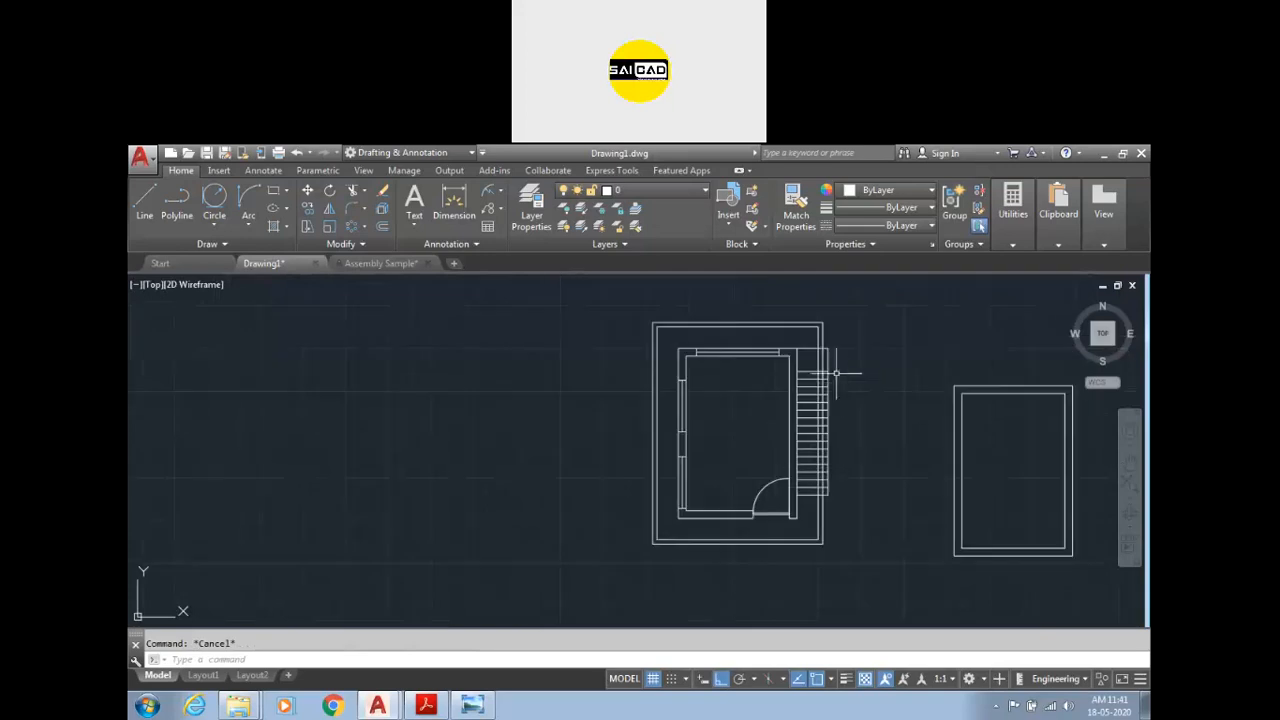
pyautogui.scroll(3, 836, 373)
pyautogui.scroll(-3, 867, 326)
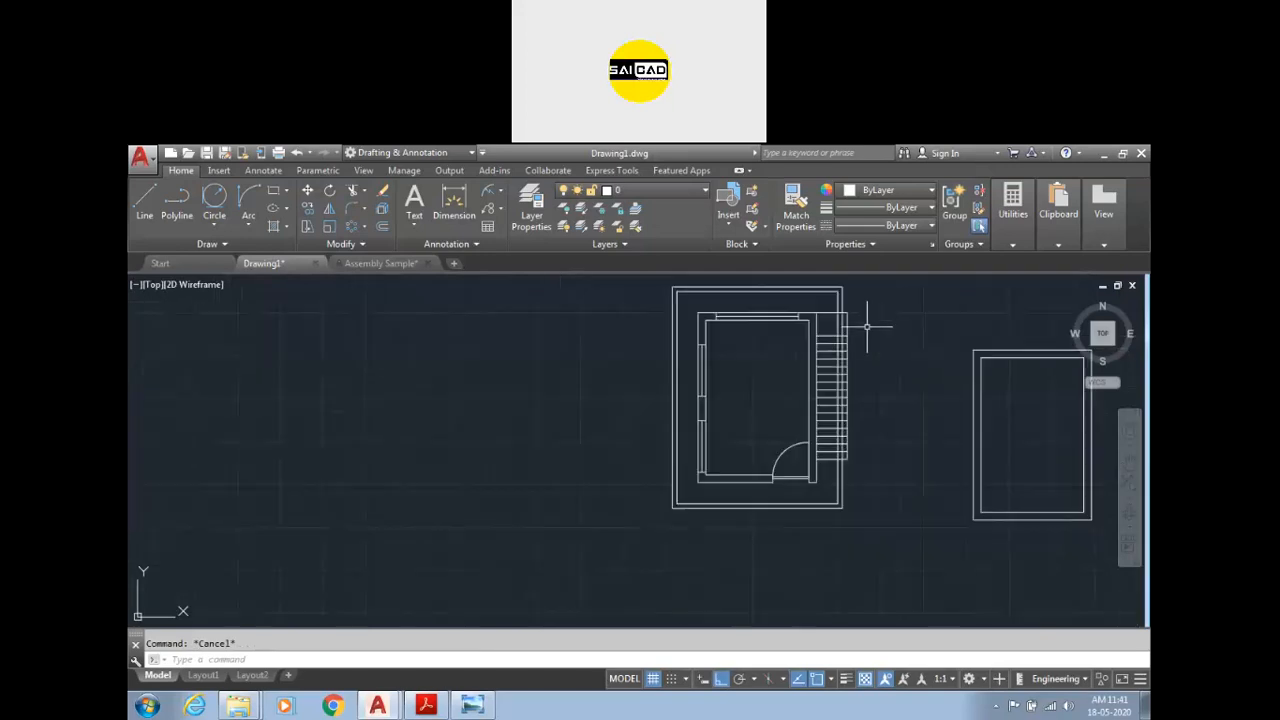
pyautogui.scroll(2, 878, 326)
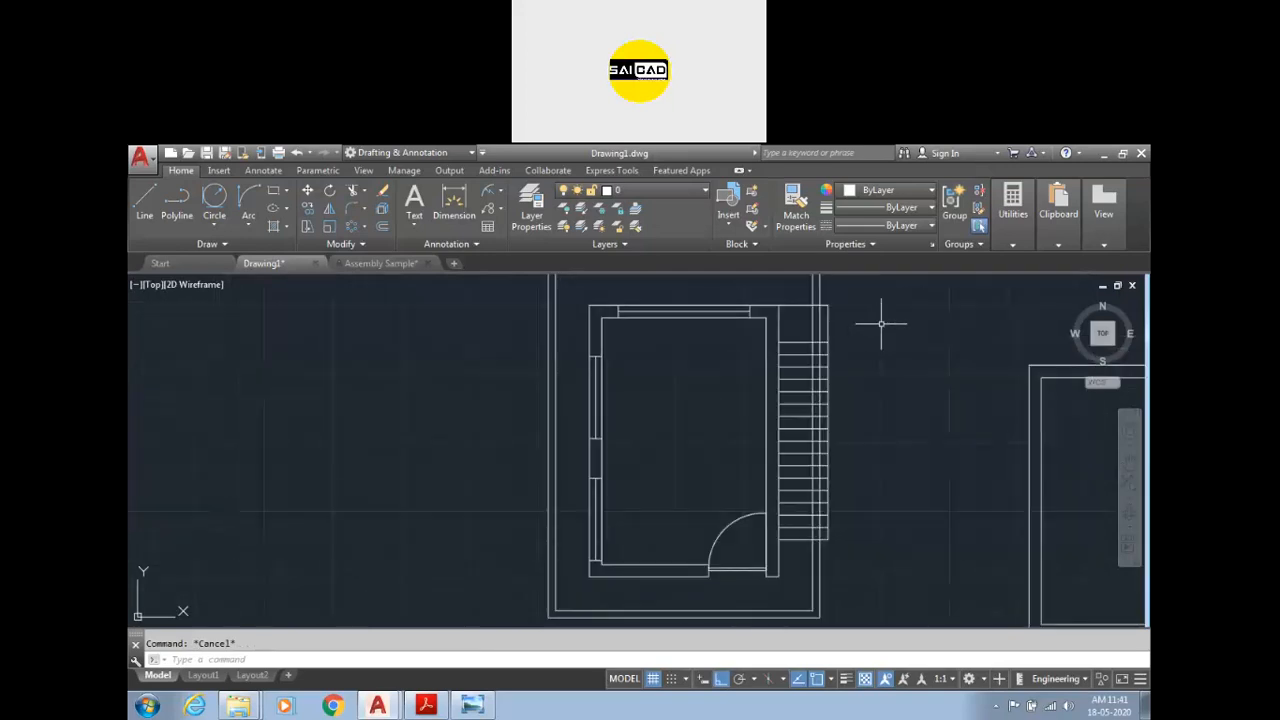
pyautogui.scroll(-2, 790, 420)
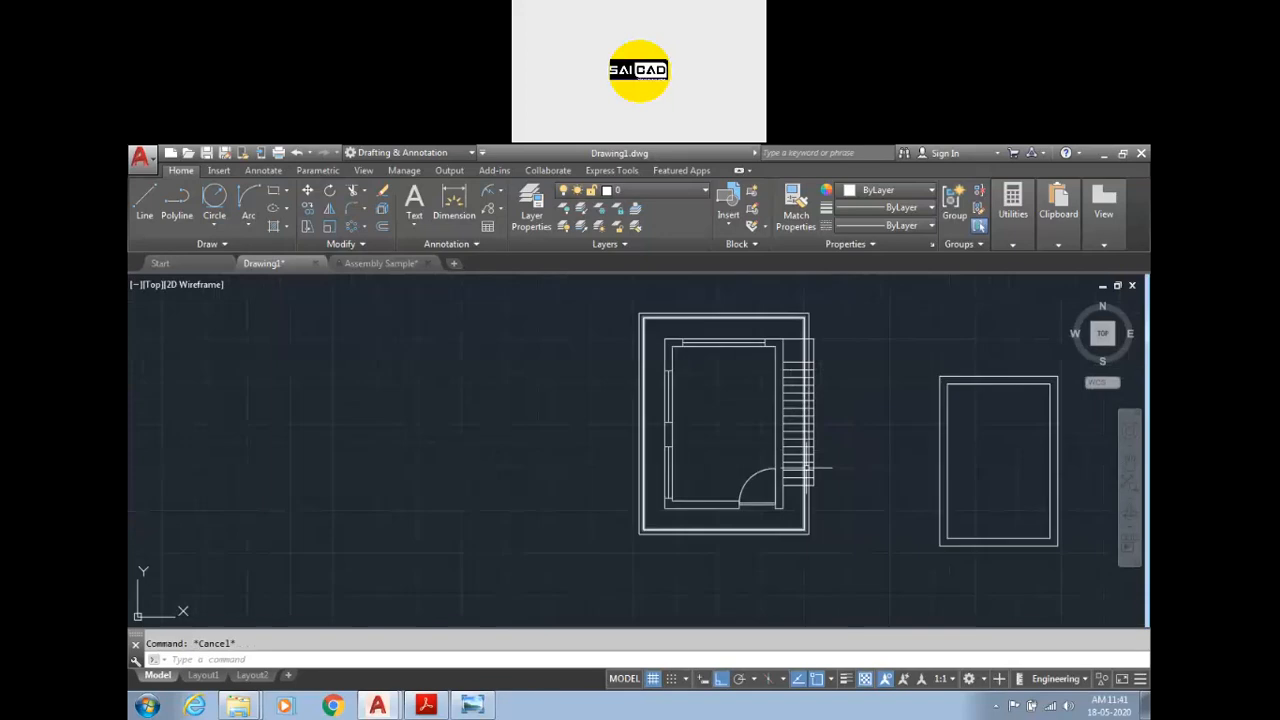
pyautogui.scroll(4, 790, 425)
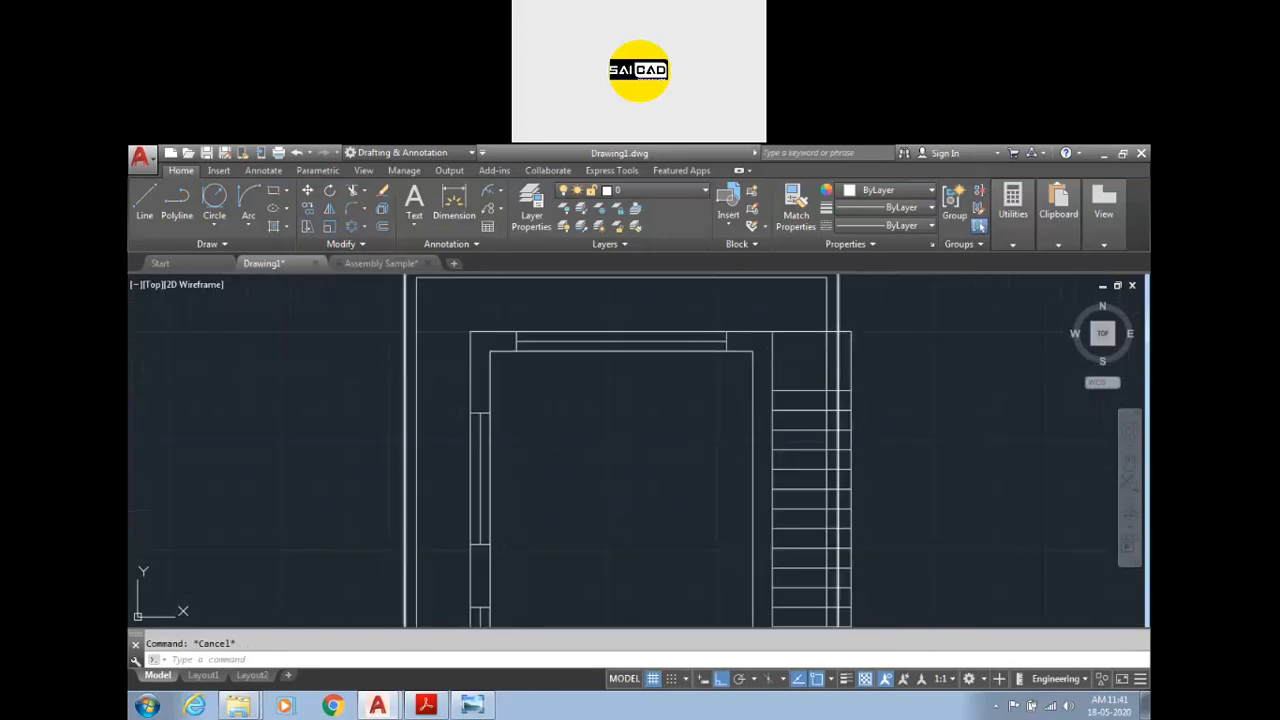
pyautogui.scroll(-2, 850, 300)
pyautogui.scroll(2, 843, 297)
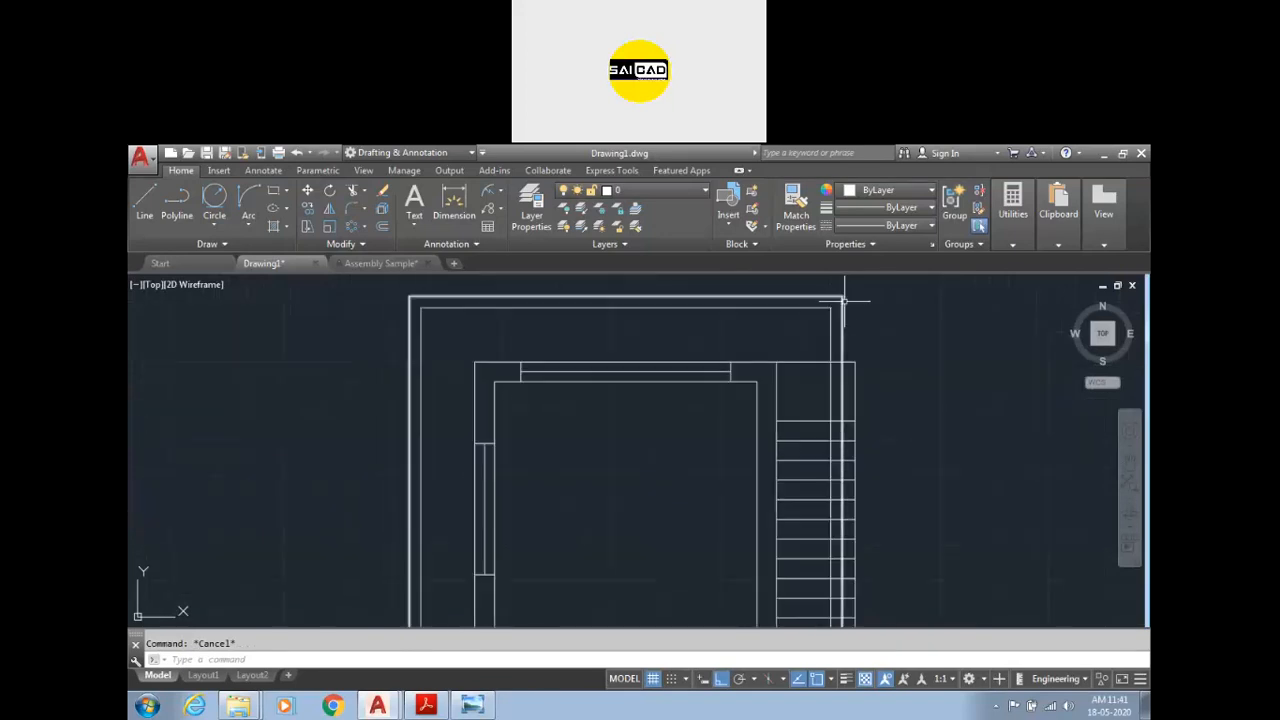
pyautogui.scroll(-2, 845, 300)
pyautogui.scroll(-2, 766, 343)
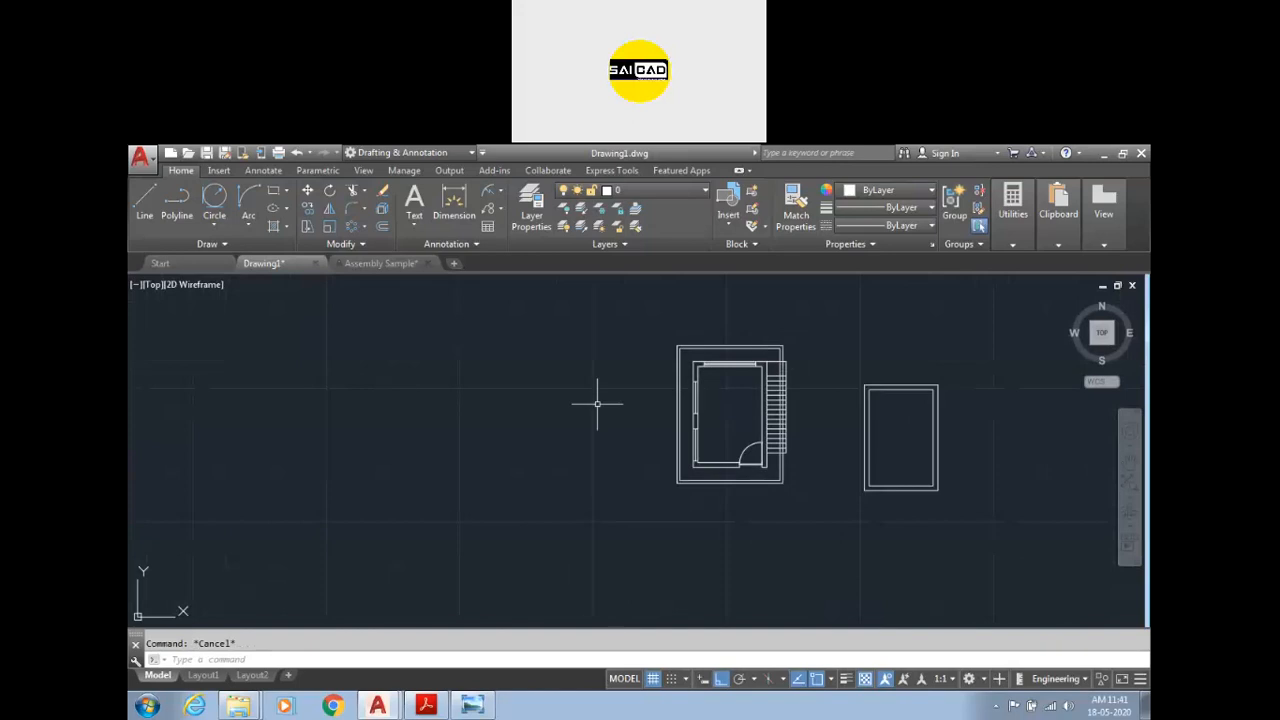
# Step: View the list of layers available in the room drawing, leaving the current layer as it is
pyautogui.moveTo(734, 381); pyautogui.dragTo(602, 406, button='middle')
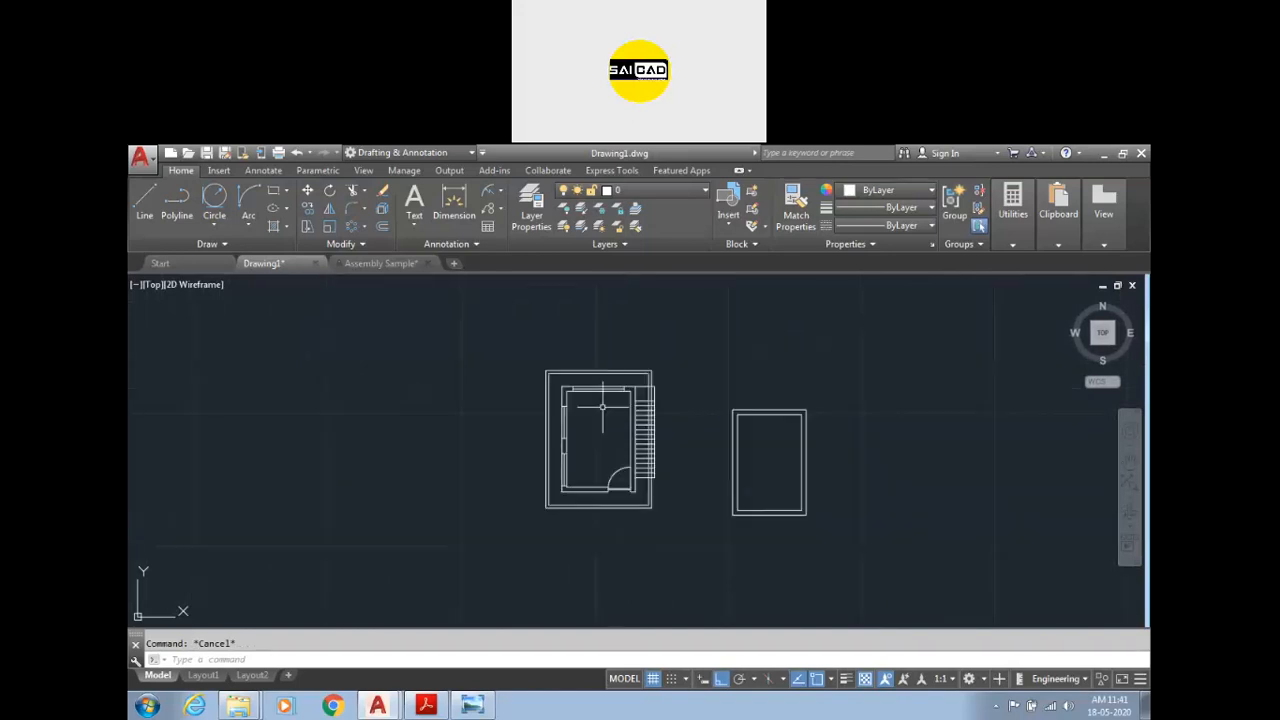
pyautogui.scroll(2, 641, 416)
pyautogui.scroll(-2, 586, 377)
pyautogui.scroll(3, 608, 403)
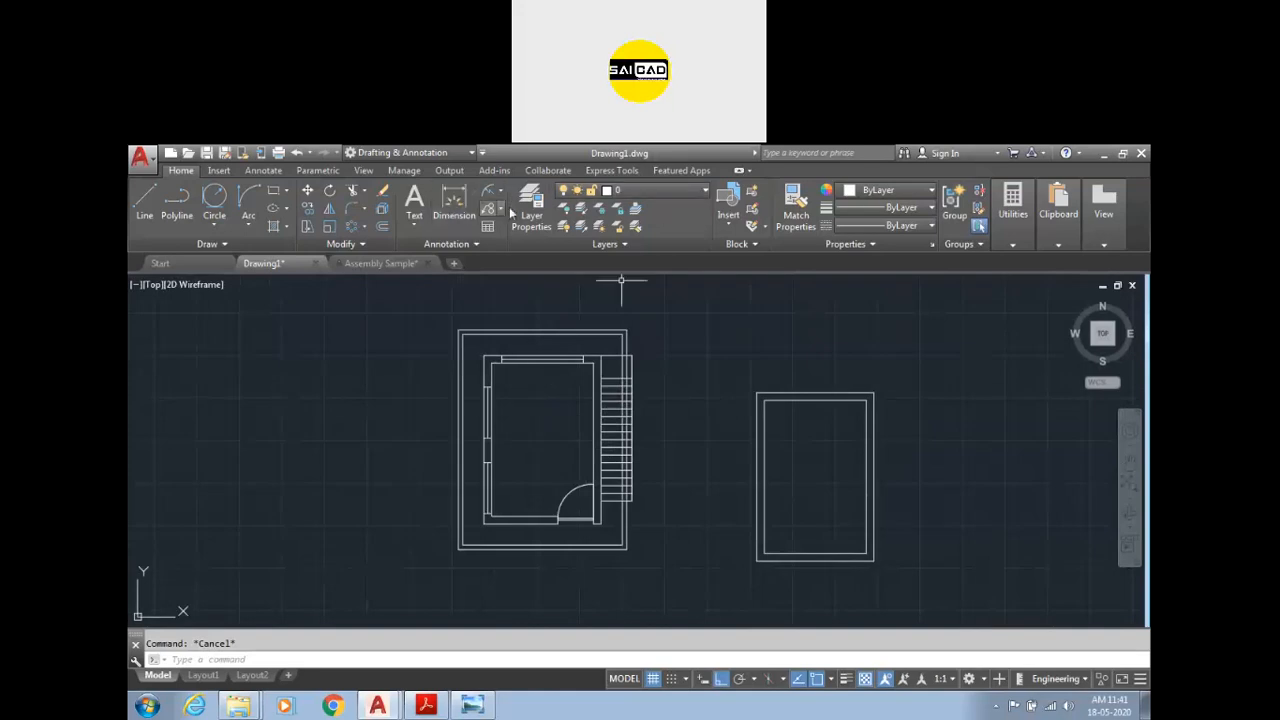
pyautogui.click(648, 190)
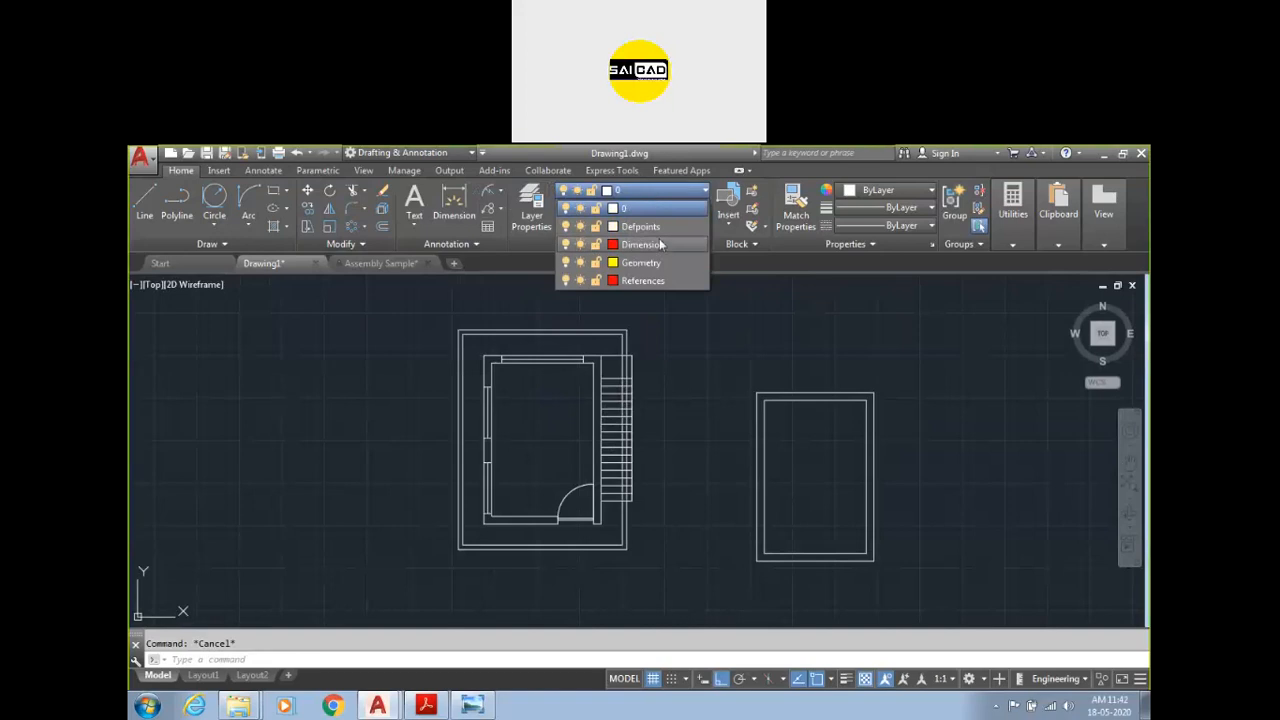
pyautogui.click(706, 318)
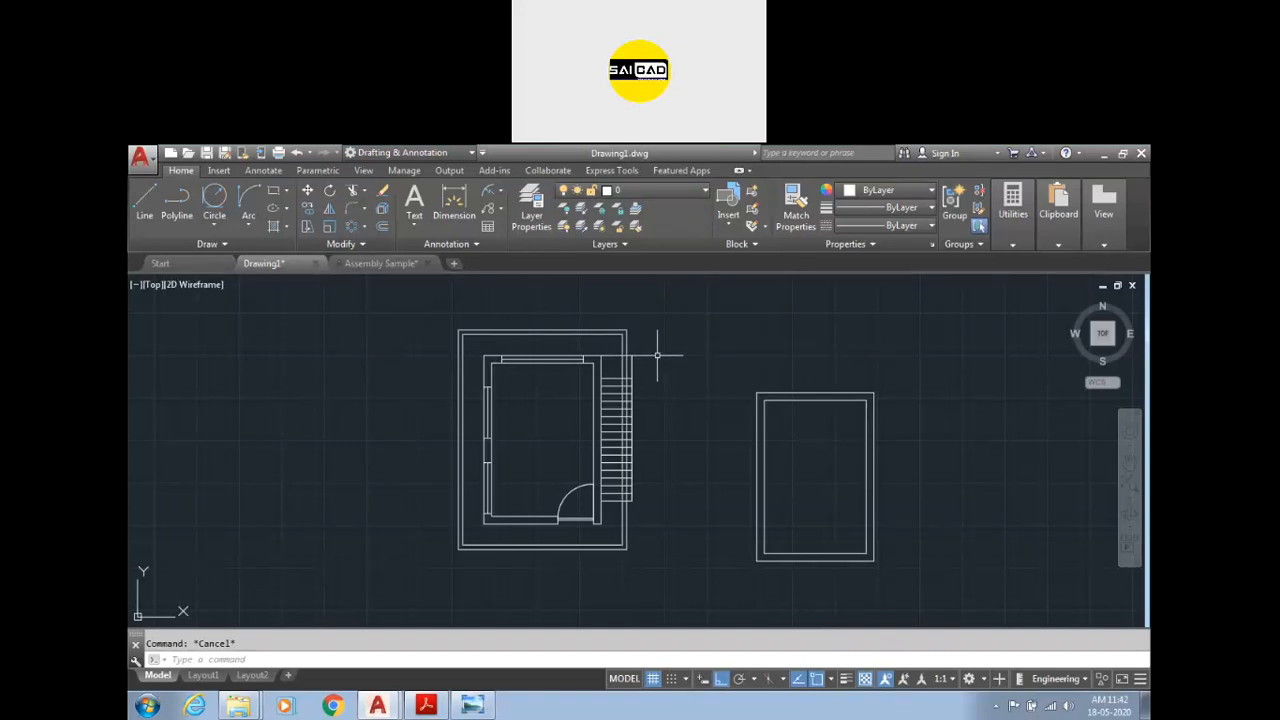
# Step: Open the recent drawing Floor Plan Sample as read-only
pyautogui.click(160, 263)
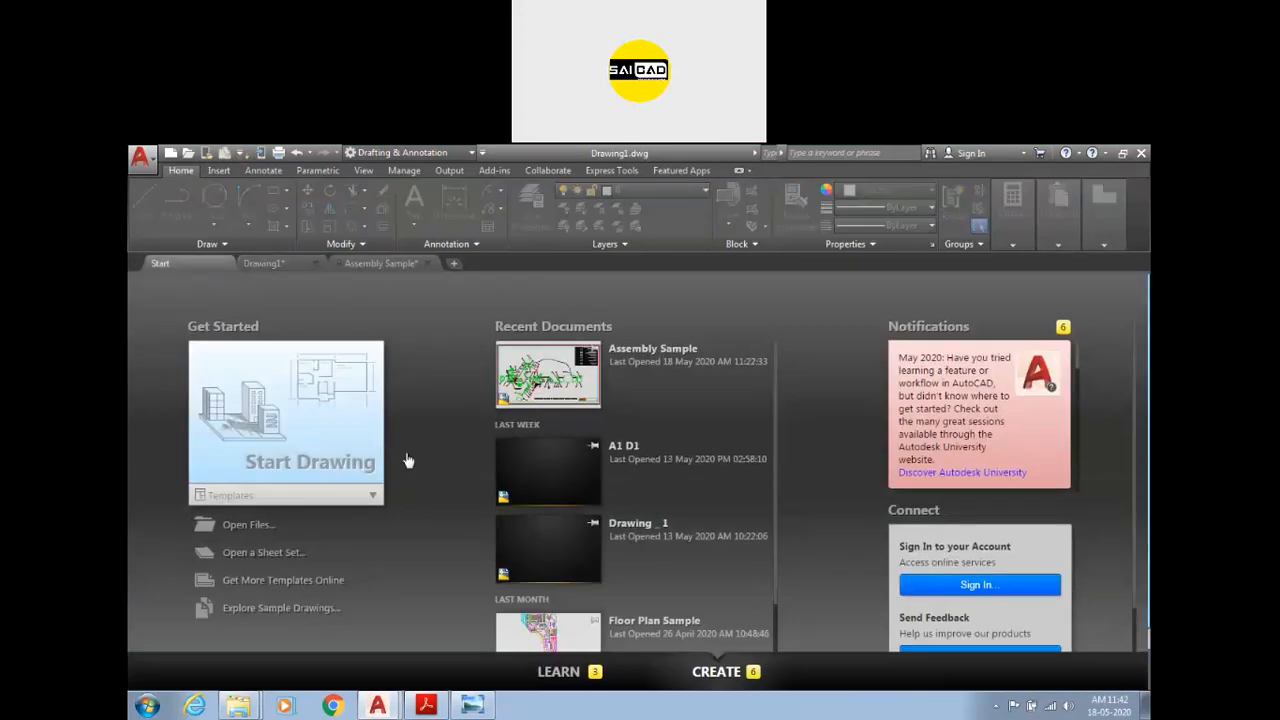
pyautogui.scroll(-3, 563, 434)
pyautogui.click(548, 555)
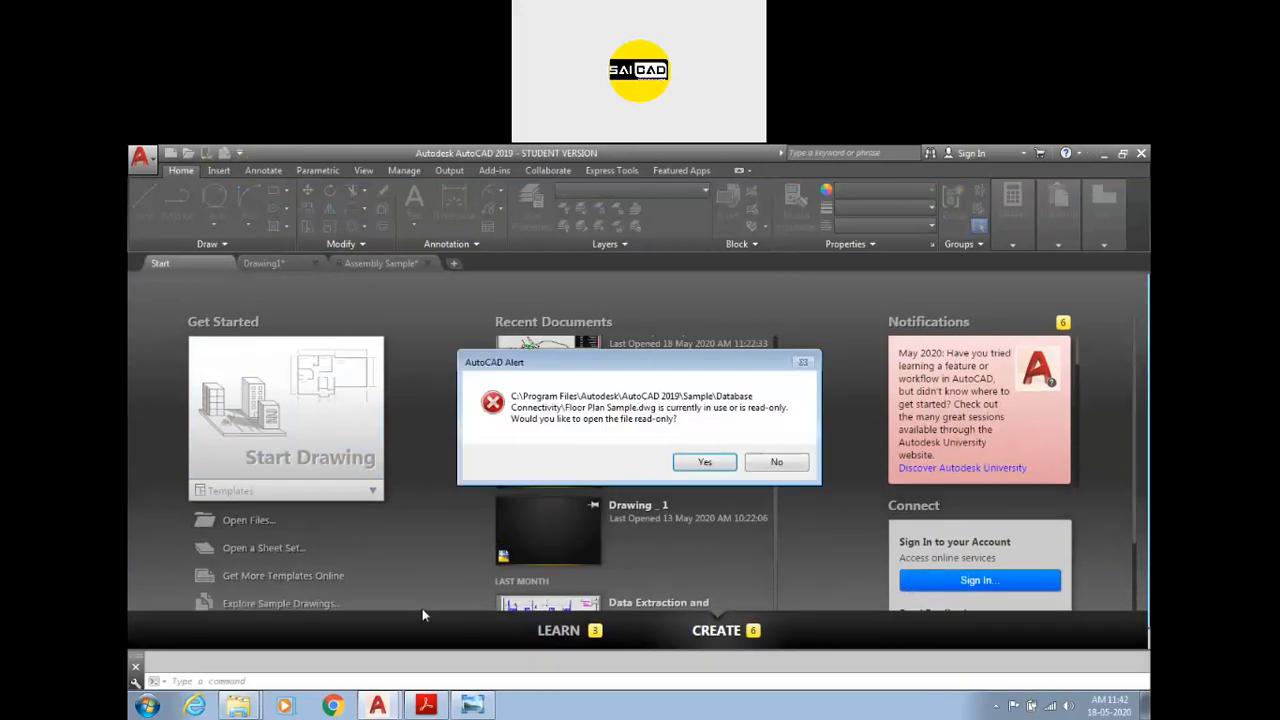
pyautogui.click(705, 464)
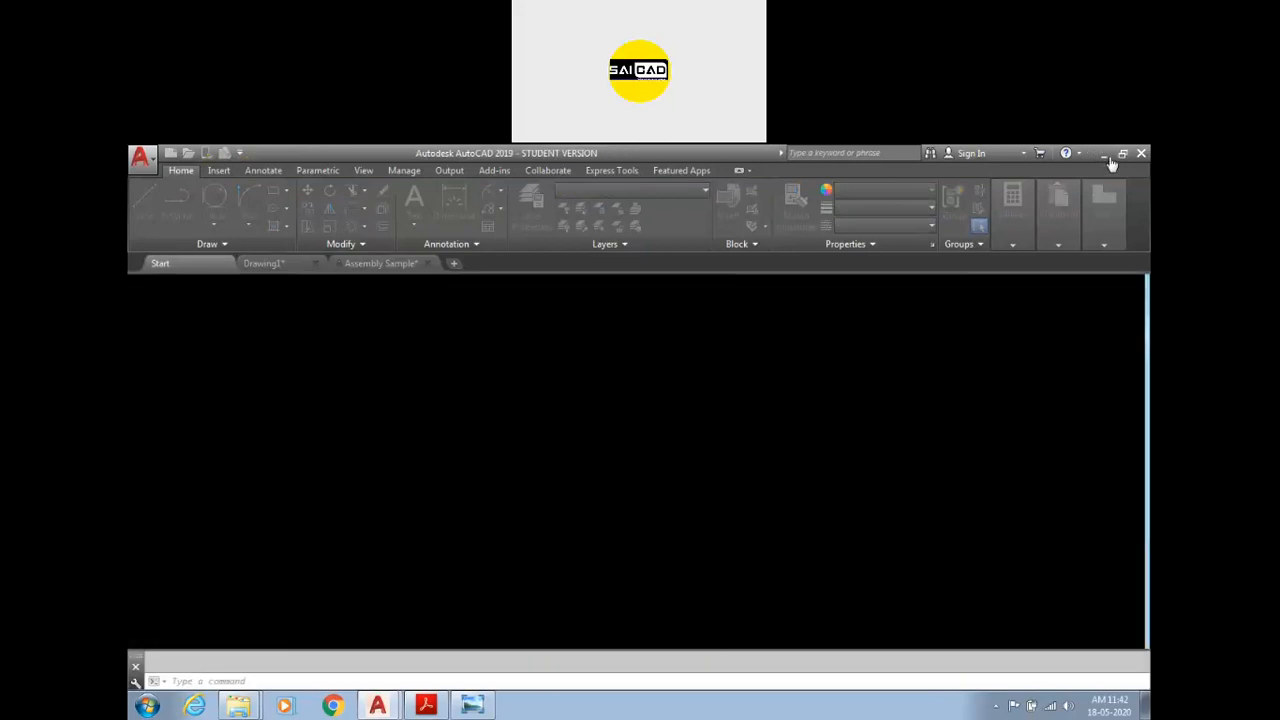
pyautogui.click(732, 474)
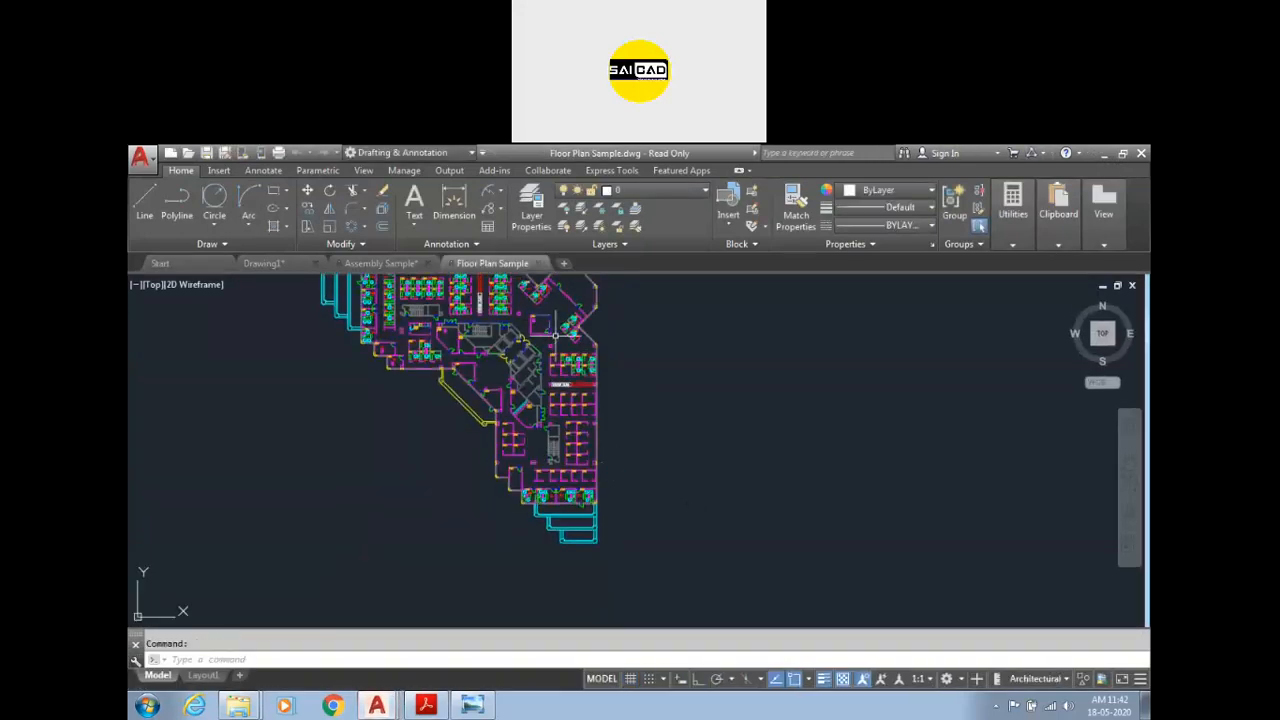
# Step: Examine the sample floor plan's rooms and furniture and view its full list of layers
pyautogui.scroll(3, 545, 340)
pyautogui.scroll(-2, 682, 349)
pyautogui.scroll(5, 748, 400)
pyautogui.scroll(-3, 727, 378)
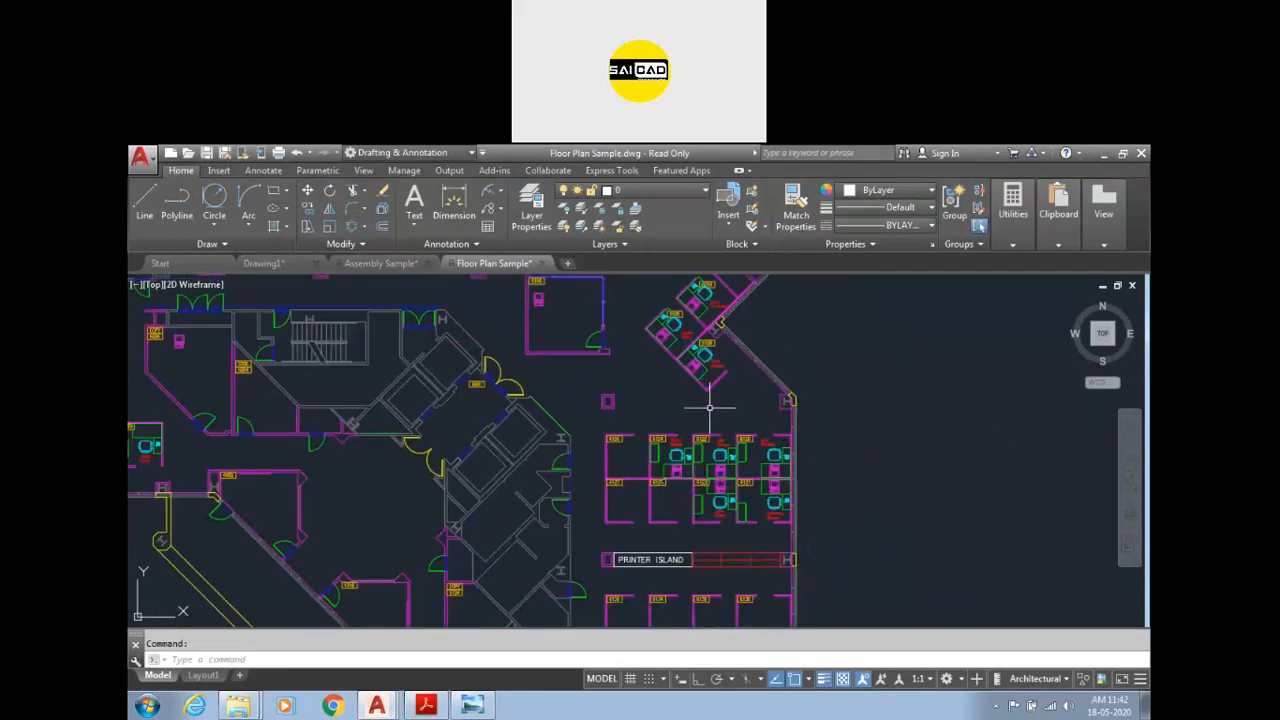
pyautogui.scroll(-5, 712, 430)
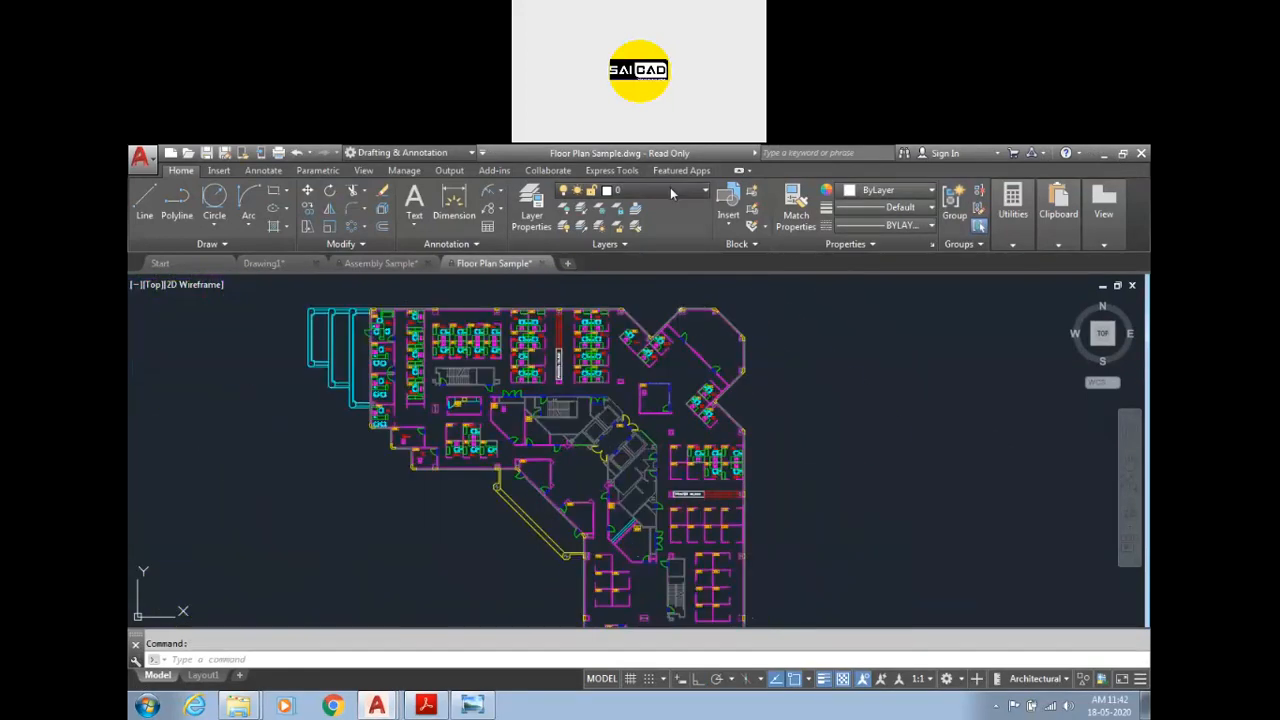
pyautogui.click(670, 189)
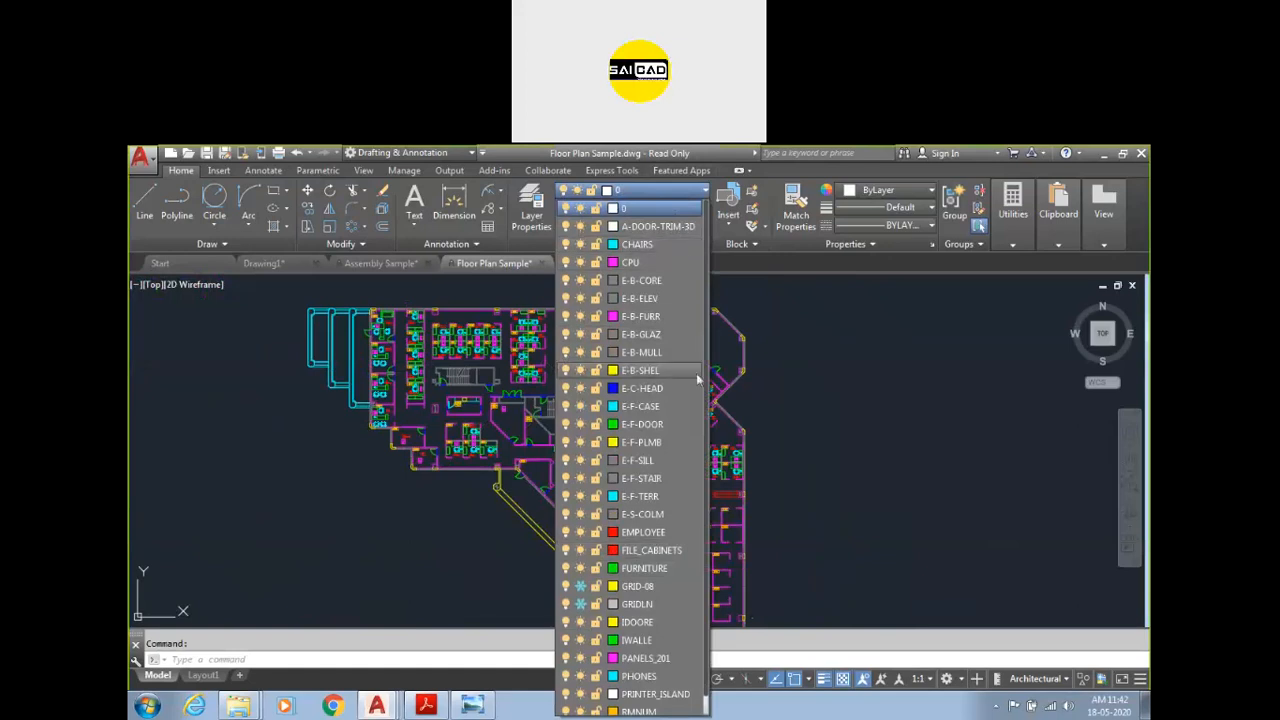
pyautogui.click(780, 405)
pyautogui.press('Escape')
# Step: Select the computer on the desk in office 6153 and check which layer it belongs to
pyautogui.scroll(-3, 680, 422)
pyautogui.scroll(6, 690, 540)
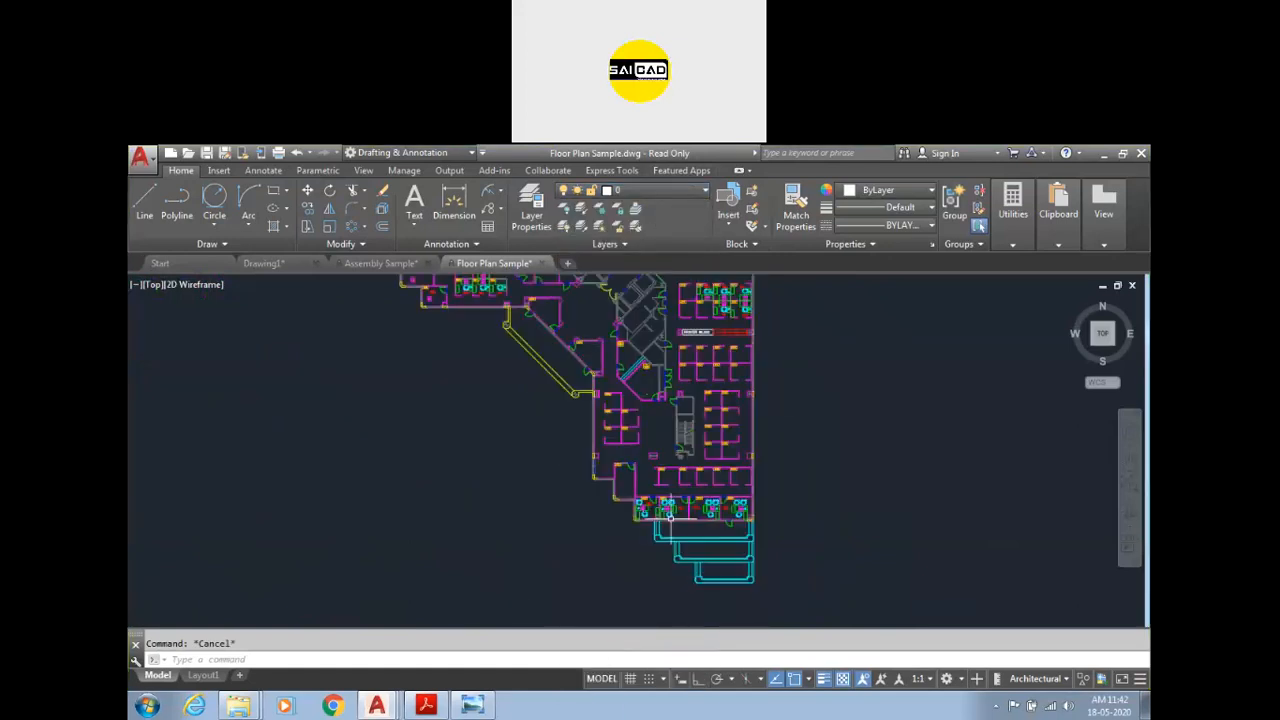
pyautogui.scroll(4, 606, 400)
pyautogui.scroll(-2, 646, 443)
pyautogui.scroll(2, 651, 363)
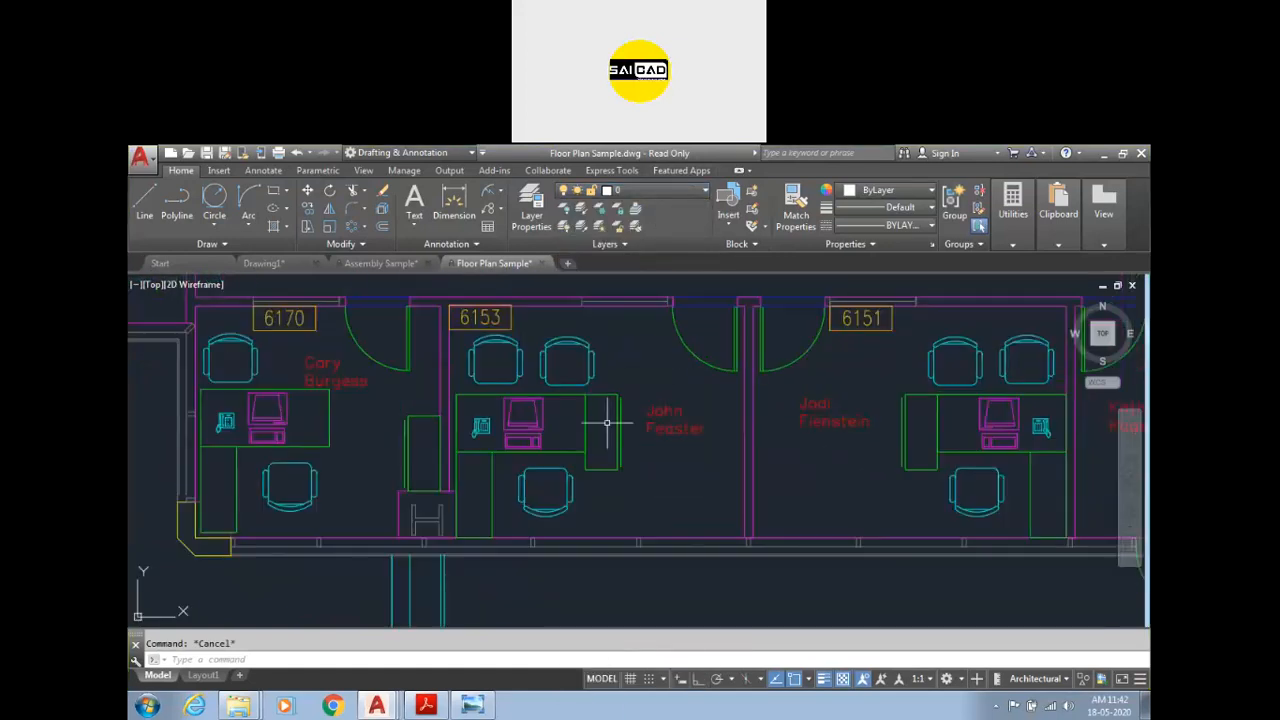
pyautogui.scroll(2, 508, 414)
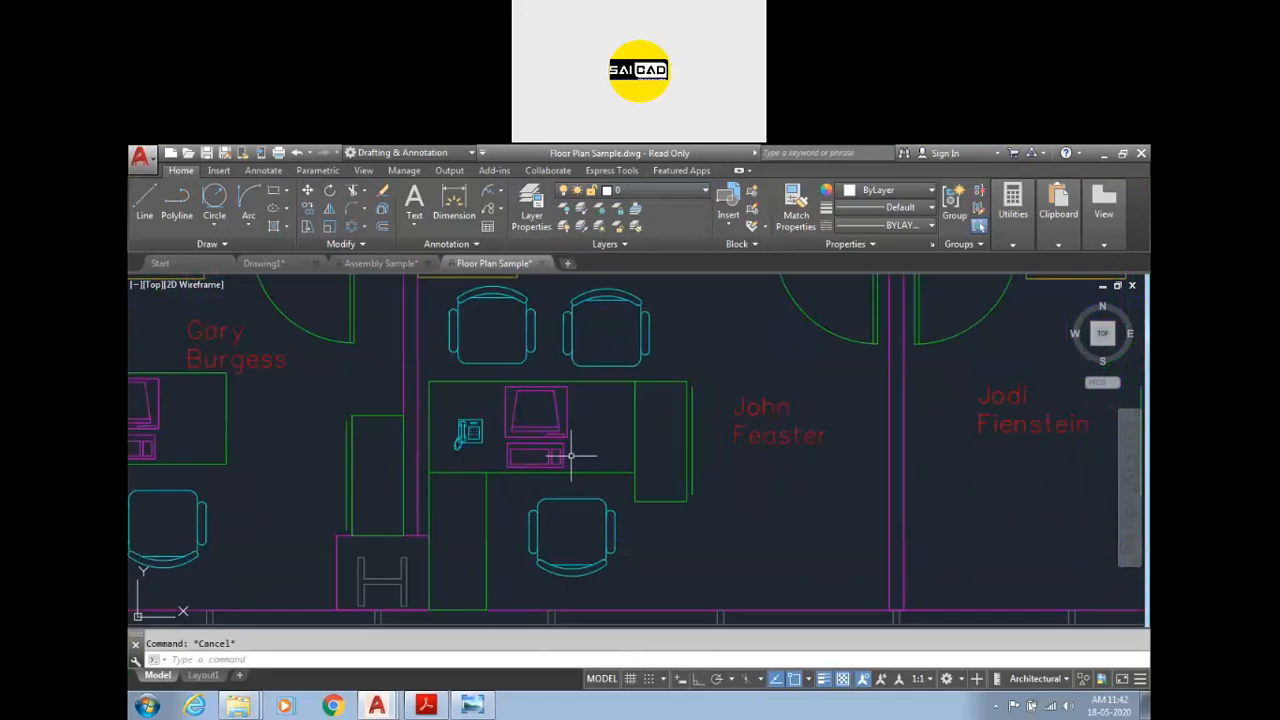
pyautogui.scroll(-2, 550, 465)
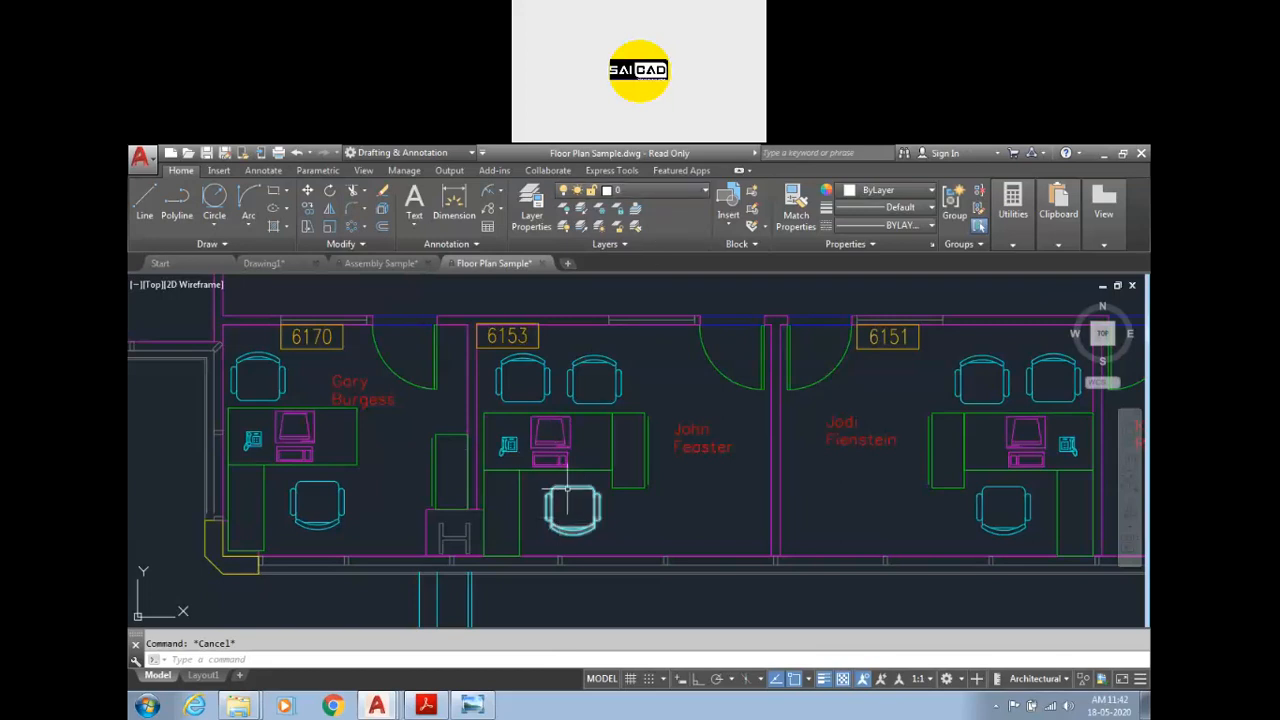
pyautogui.click(535, 466)
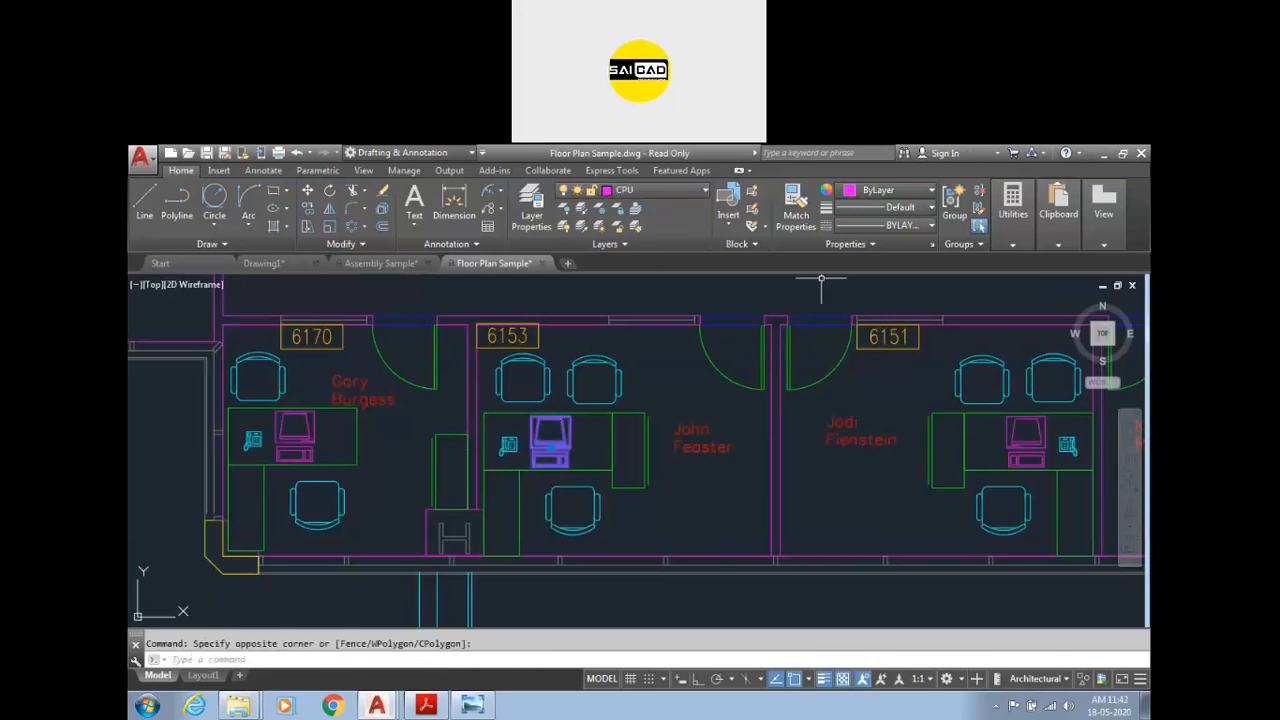
pyautogui.click(648, 190)
pyautogui.click(788, 428)
pyautogui.click(788, 429)
pyautogui.click(764, 446)
pyautogui.press('Escape')
# Step: Turn off the CPU layer in the sample floor plan and look over the lower offices
pyautogui.click(650, 190)
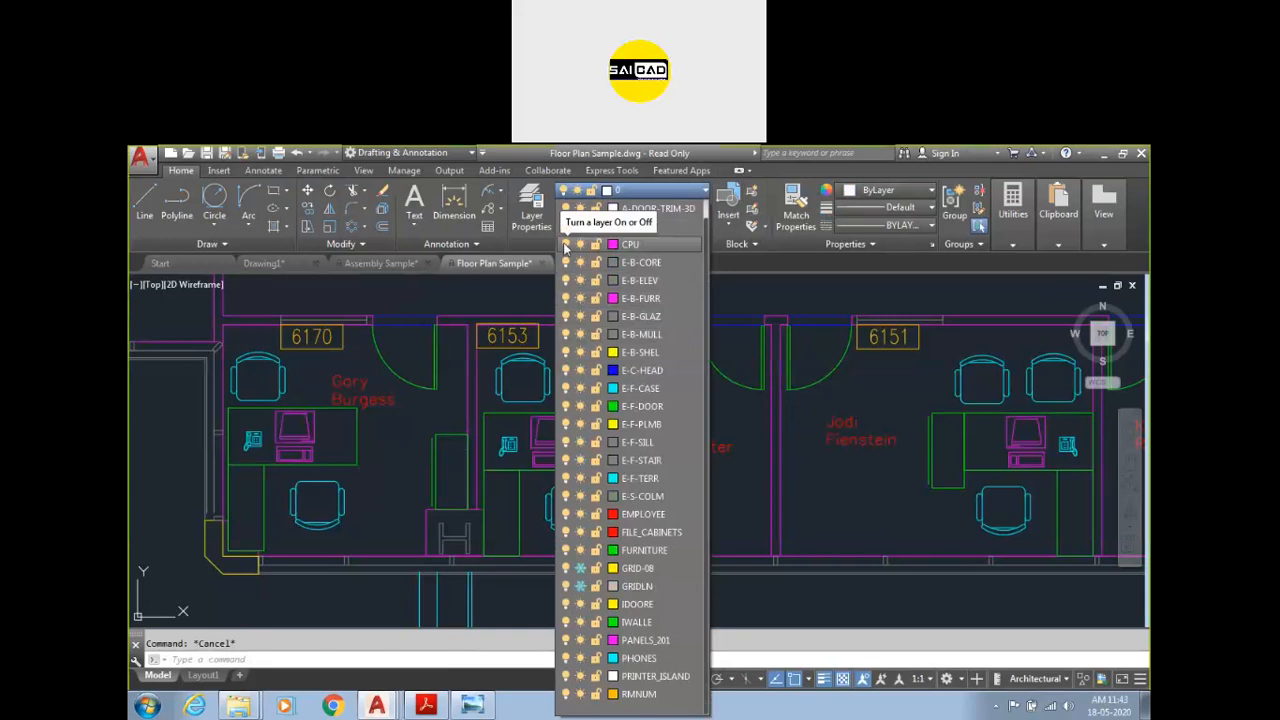
pyautogui.click(565, 245)
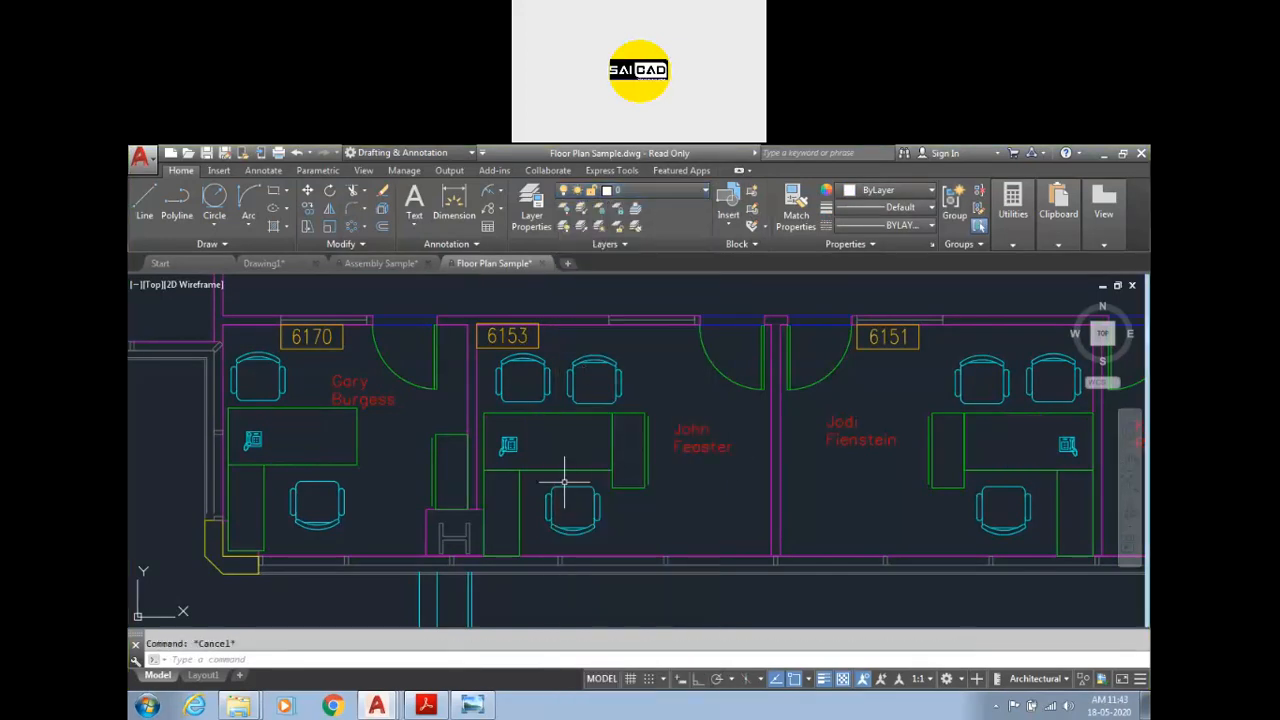
pyautogui.scroll(-2, 564, 483)
pyautogui.scroll(-2, 479, 459)
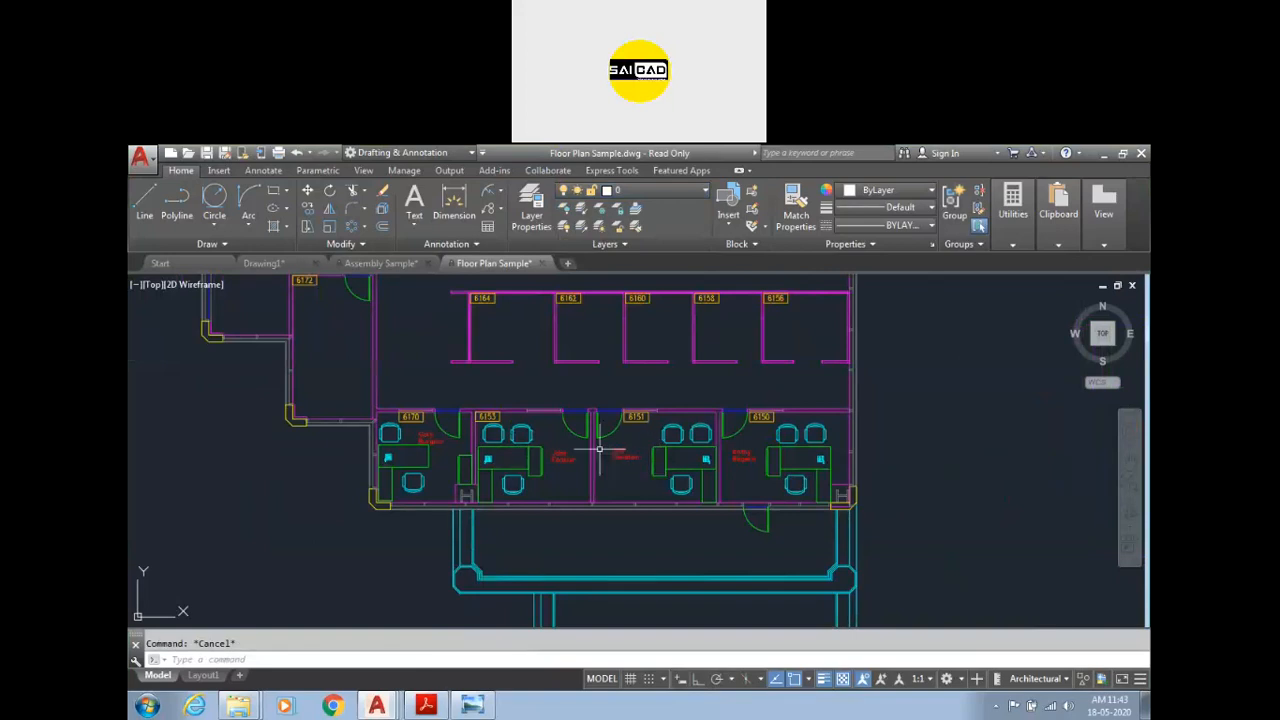
# Step: Turn the CPU layer on and off again, and check the desks in the cubicles across the floor plan
pyautogui.click(657, 192)
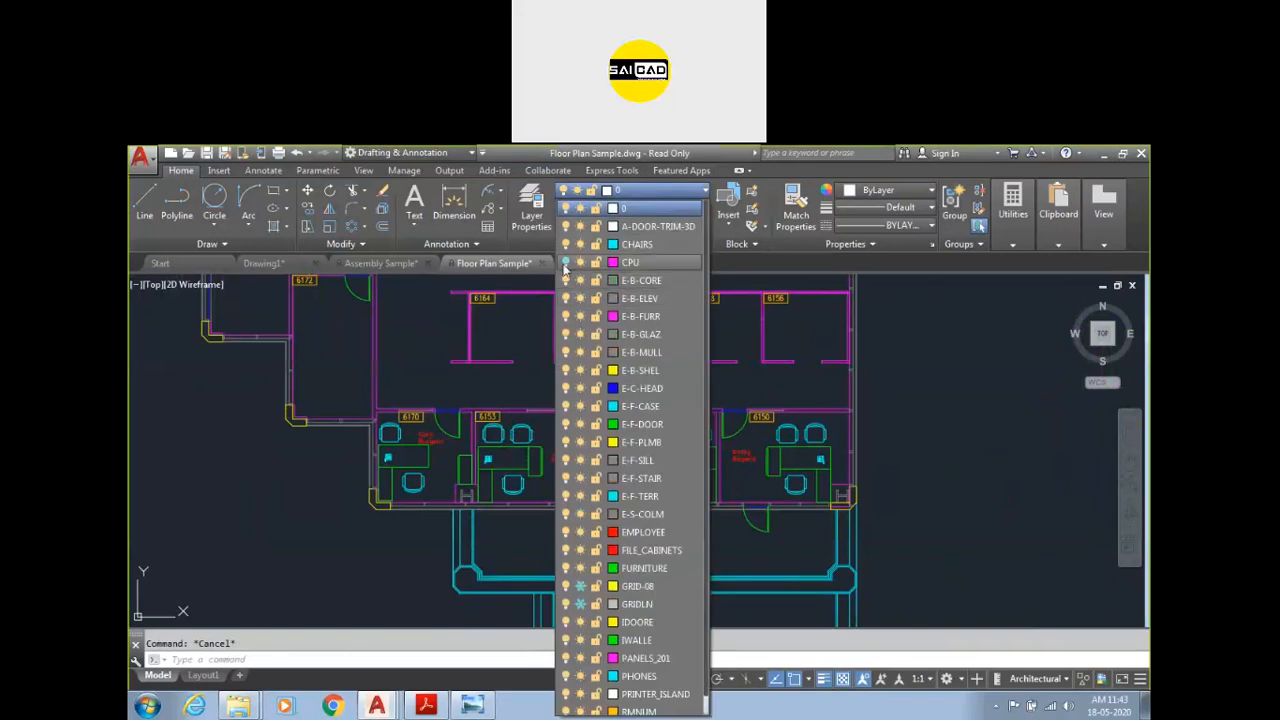
pyautogui.click(566, 263)
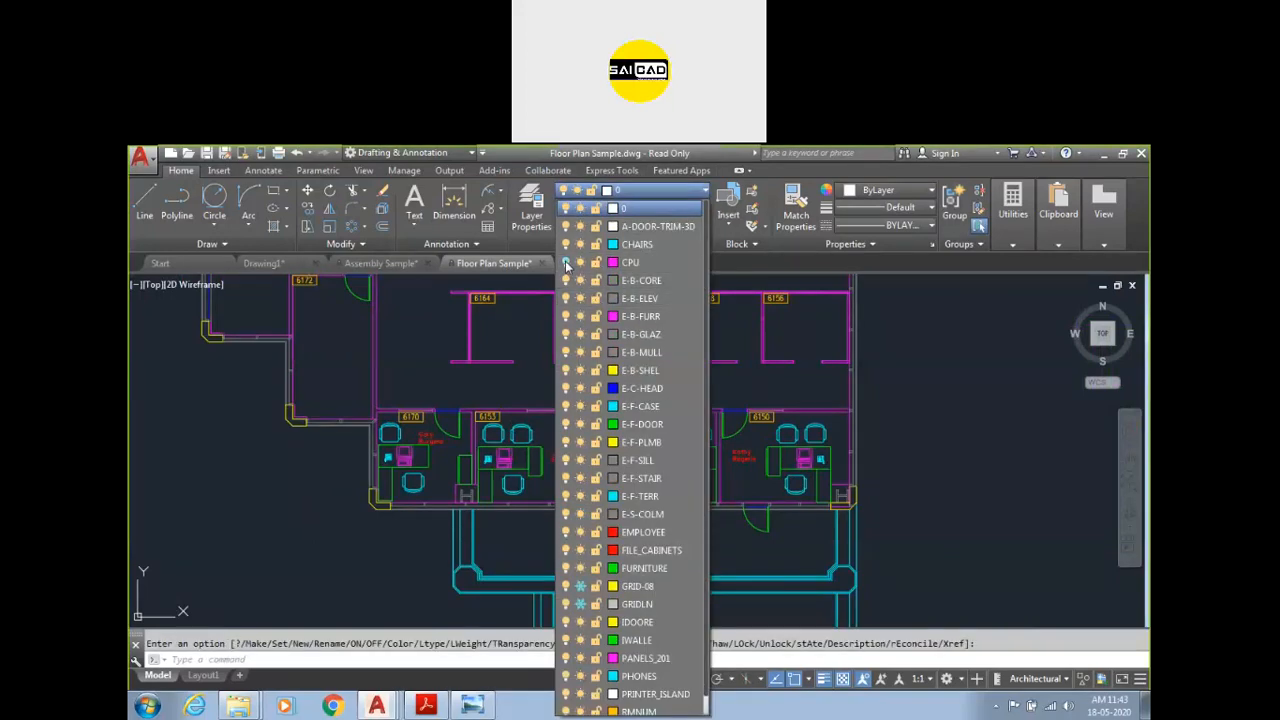
pyautogui.click(566, 263)
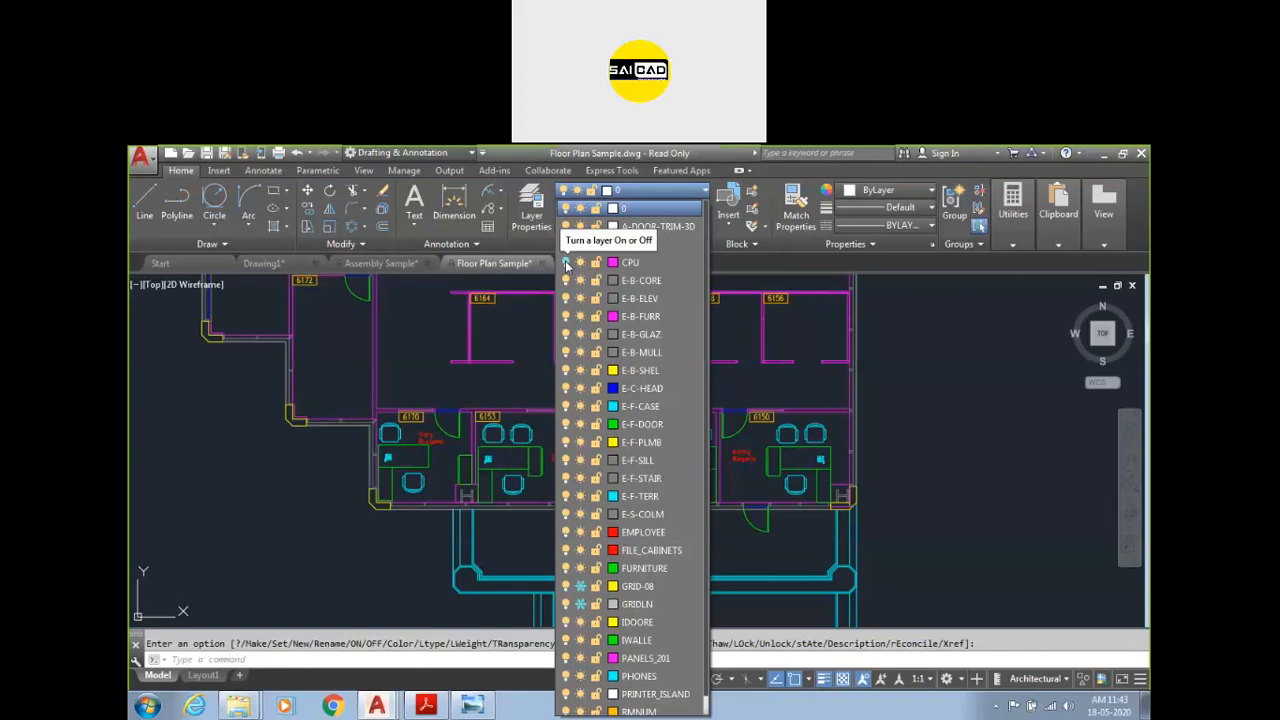
pyautogui.click(956, 377)
pyautogui.scroll(-5, 951, 423)
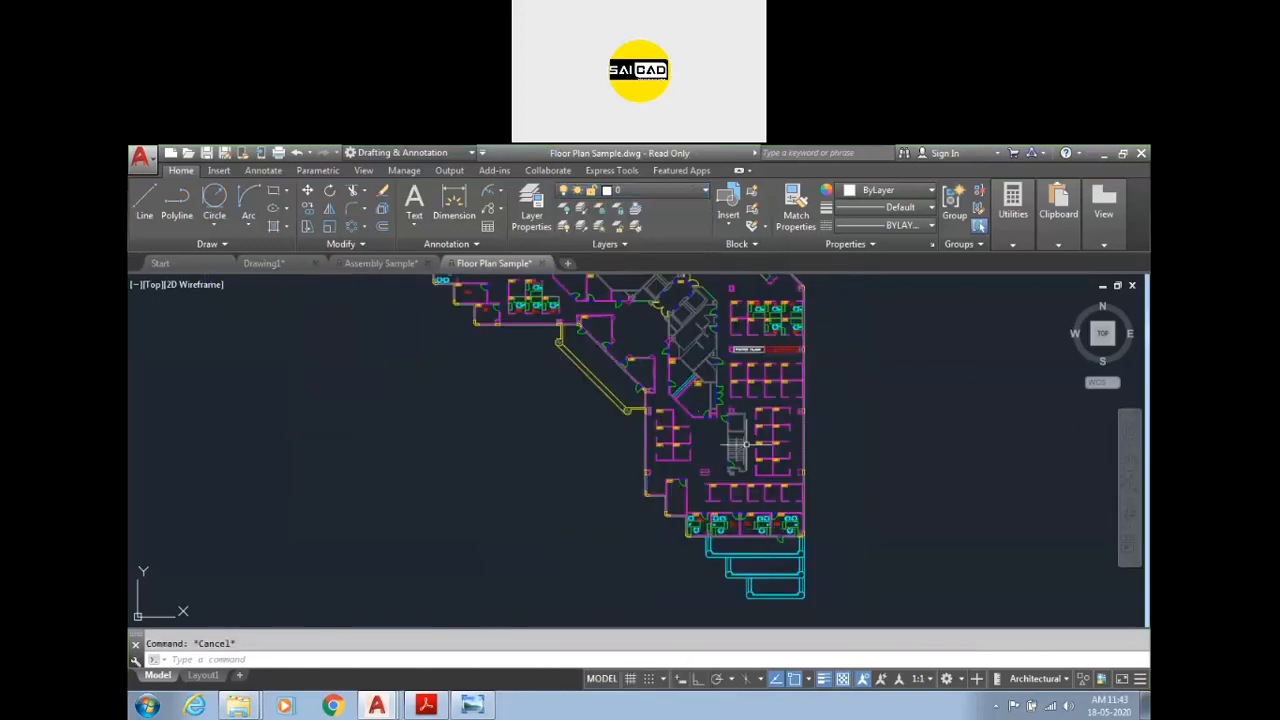
pyautogui.scroll(2, 789, 321)
pyautogui.scroll(3, 789, 321)
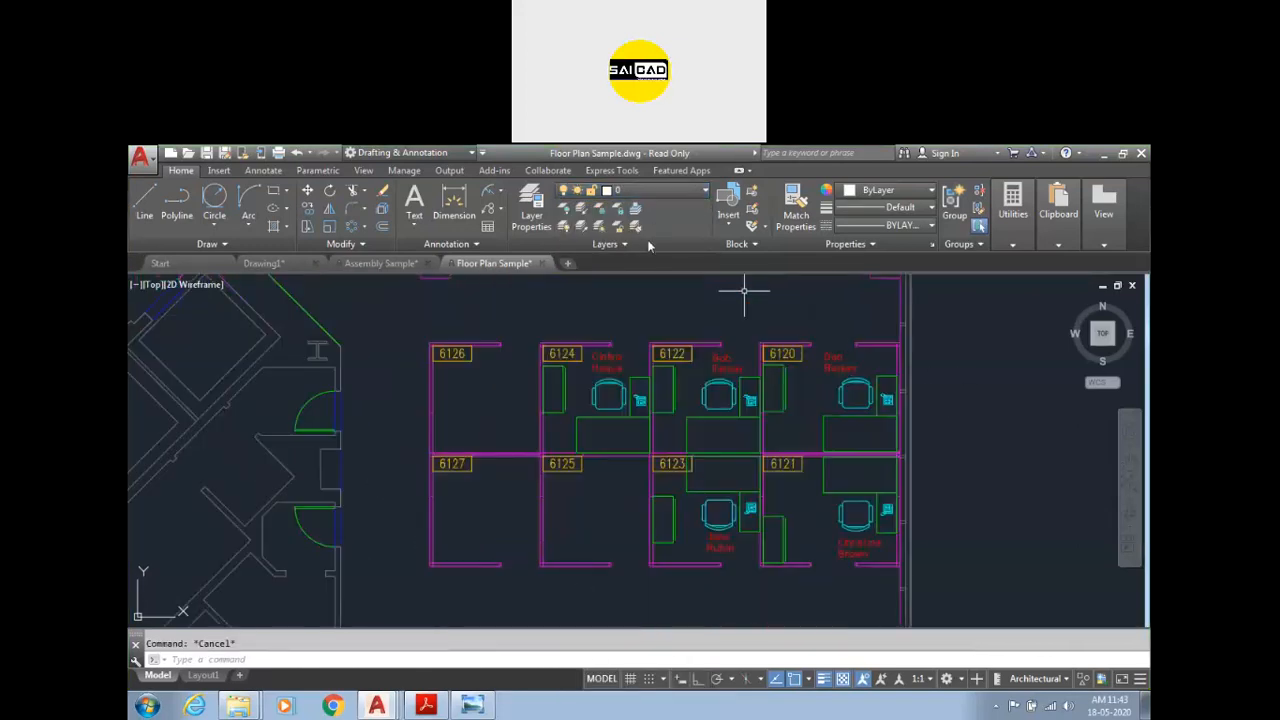
pyautogui.scroll(1, 823, 385)
pyautogui.scroll(-5, 745, 445)
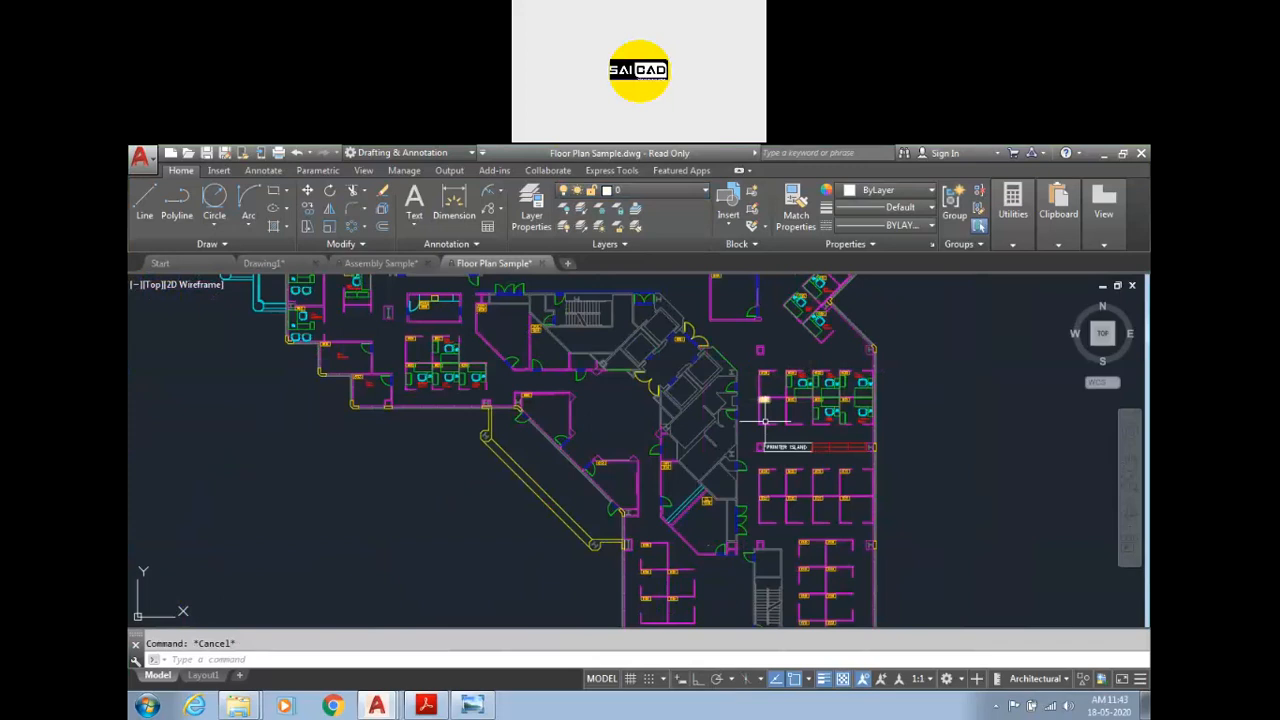
# Step: Turn the CPU layer back on and look through the list of layers
pyautogui.click(662, 191)
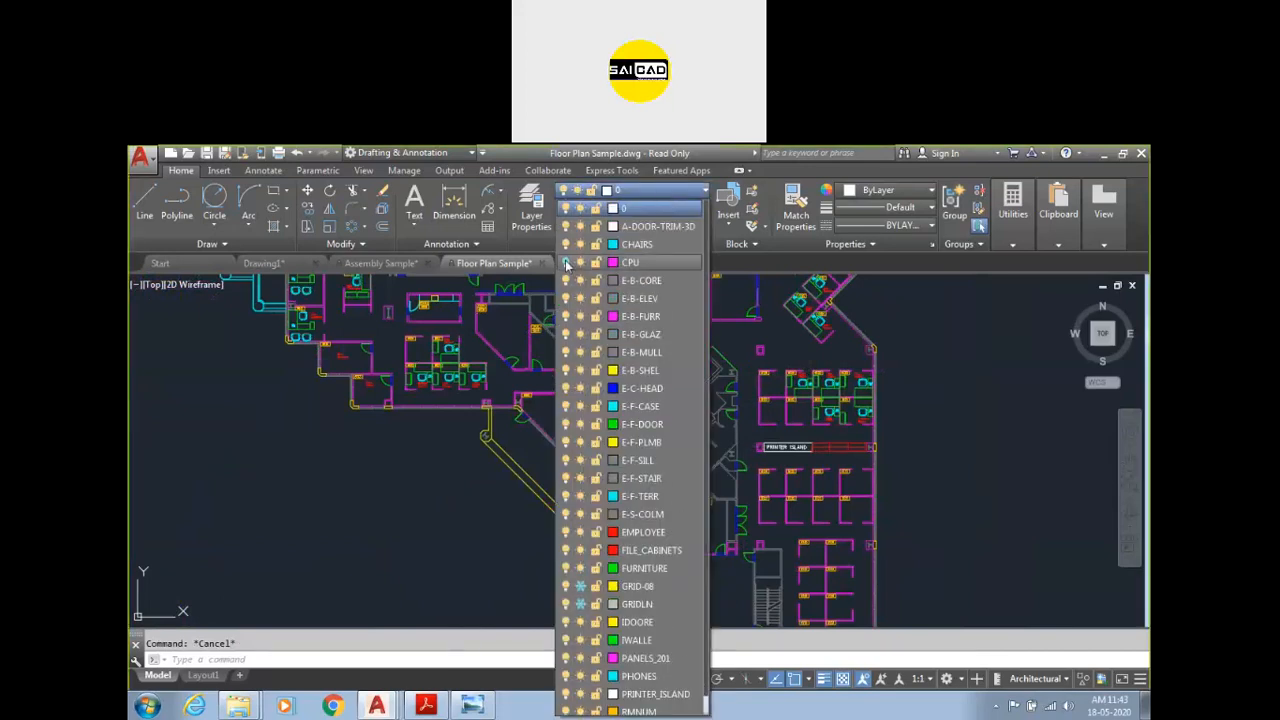
pyautogui.press('Escape')
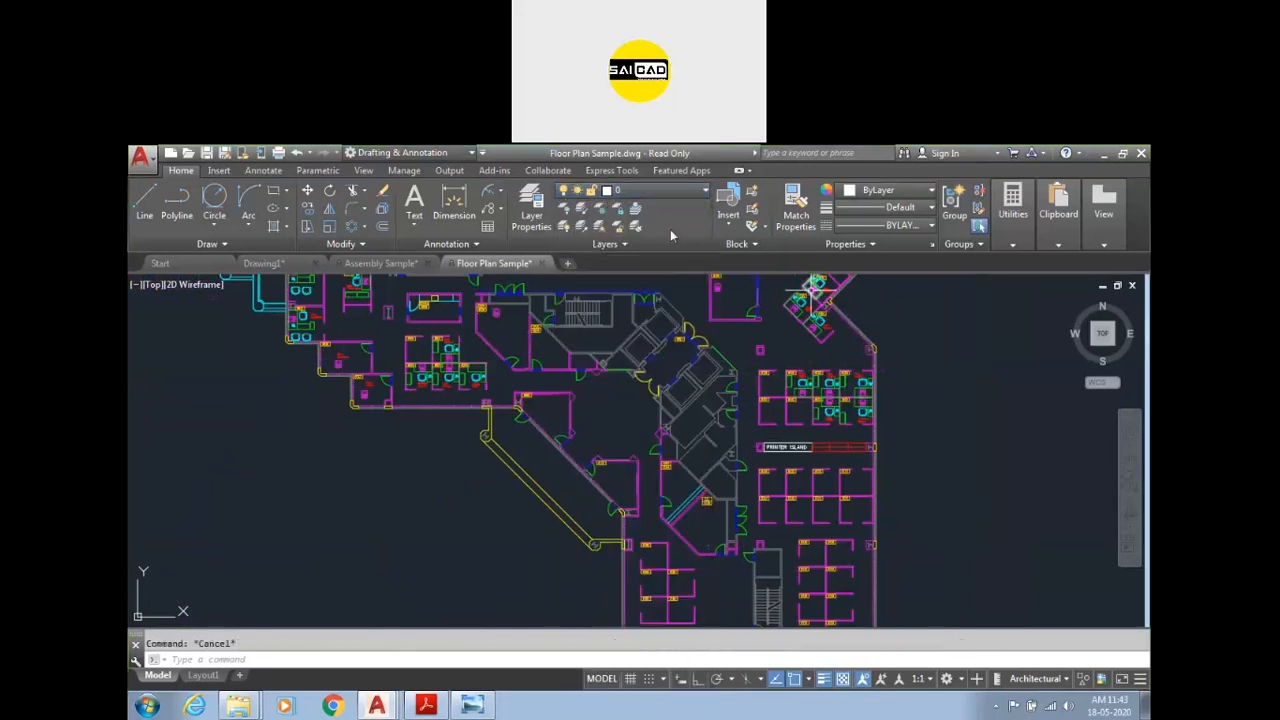
pyautogui.click(662, 191)
pyautogui.scroll(-1, 641, 400)
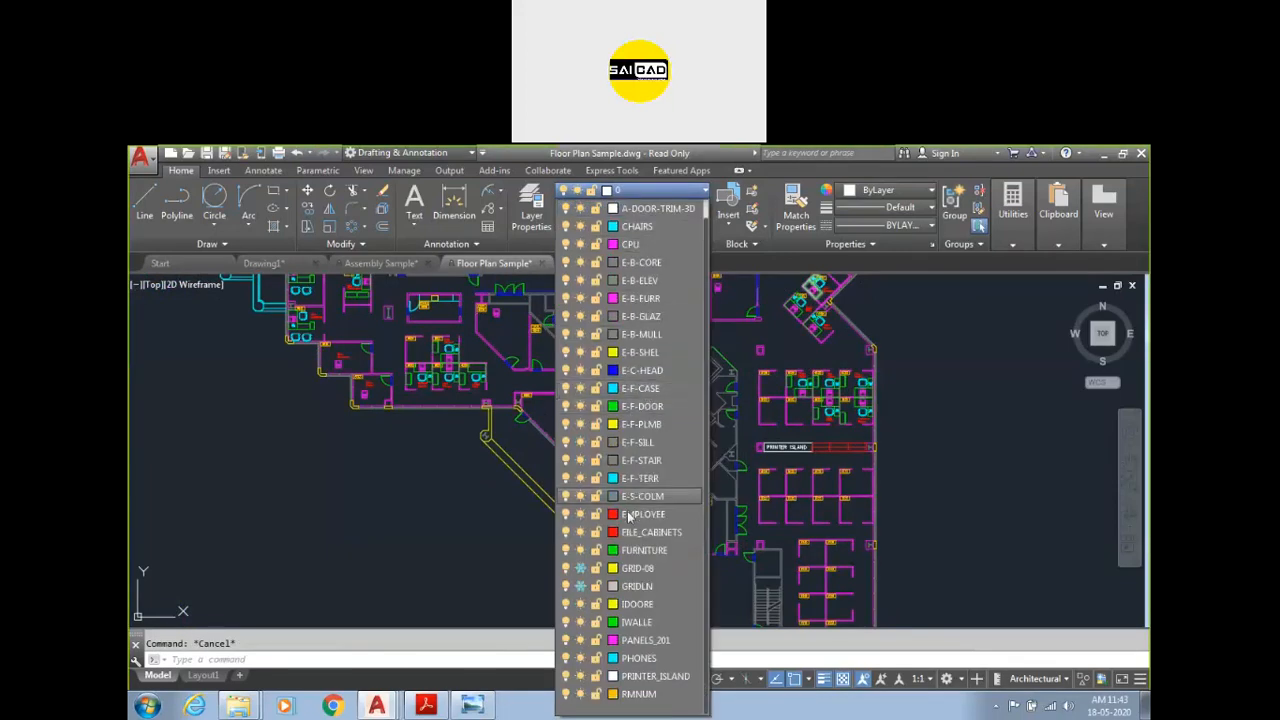
# Step: Inspect the short partition at the lower corner of cubicle 6131 and make PANELS_201 the current layer
pyautogui.scroll(6, 914, 557)
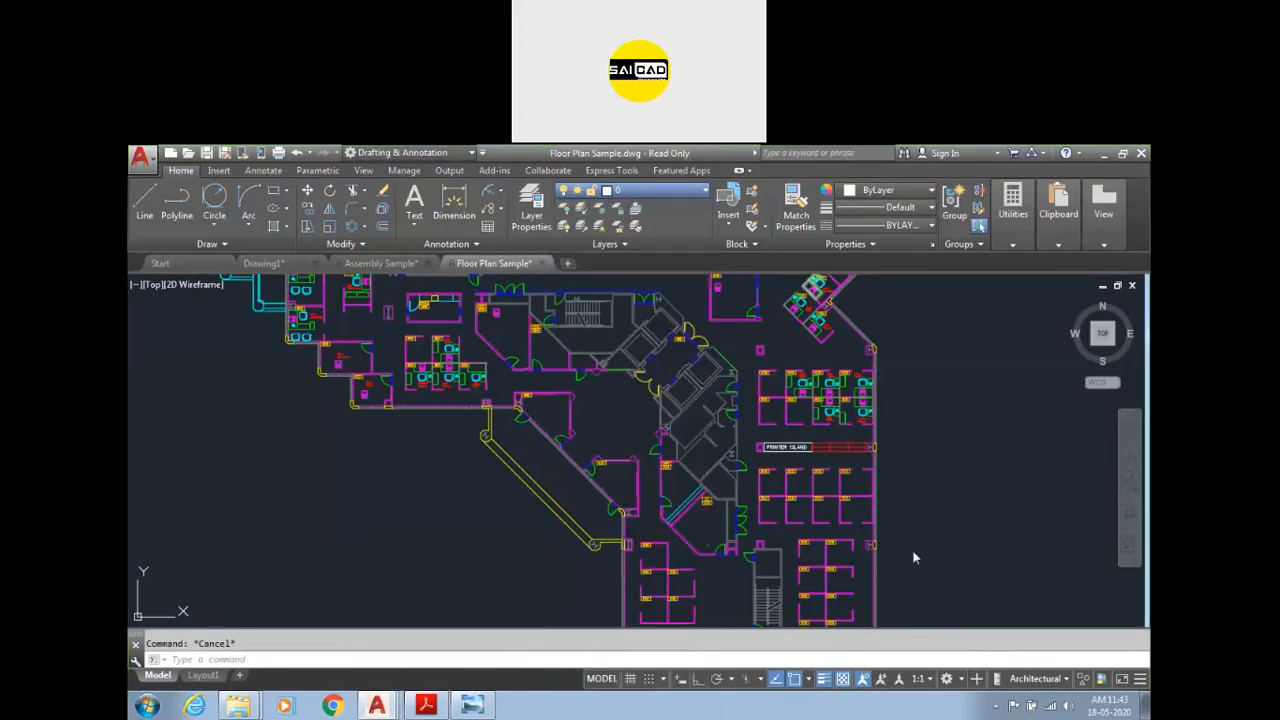
pyautogui.click(881, 531)
pyautogui.click(843, 569)
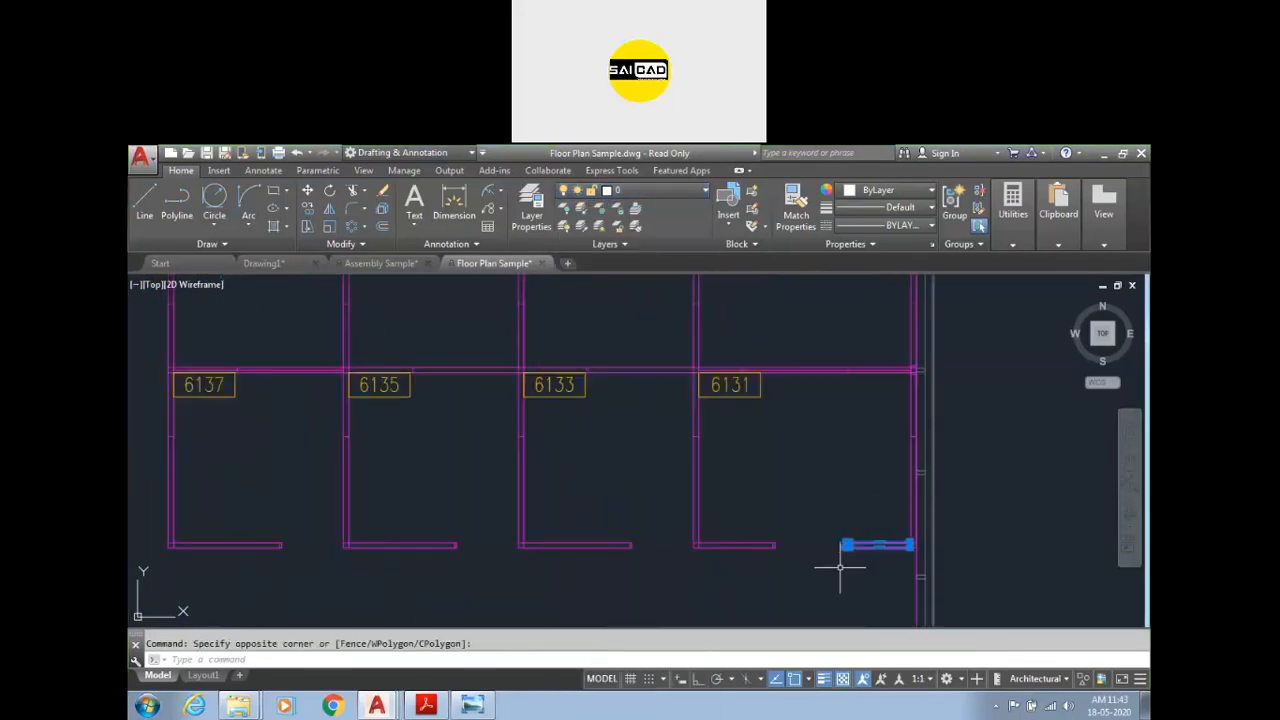
pyautogui.press('Escape')
pyautogui.click(659, 192)
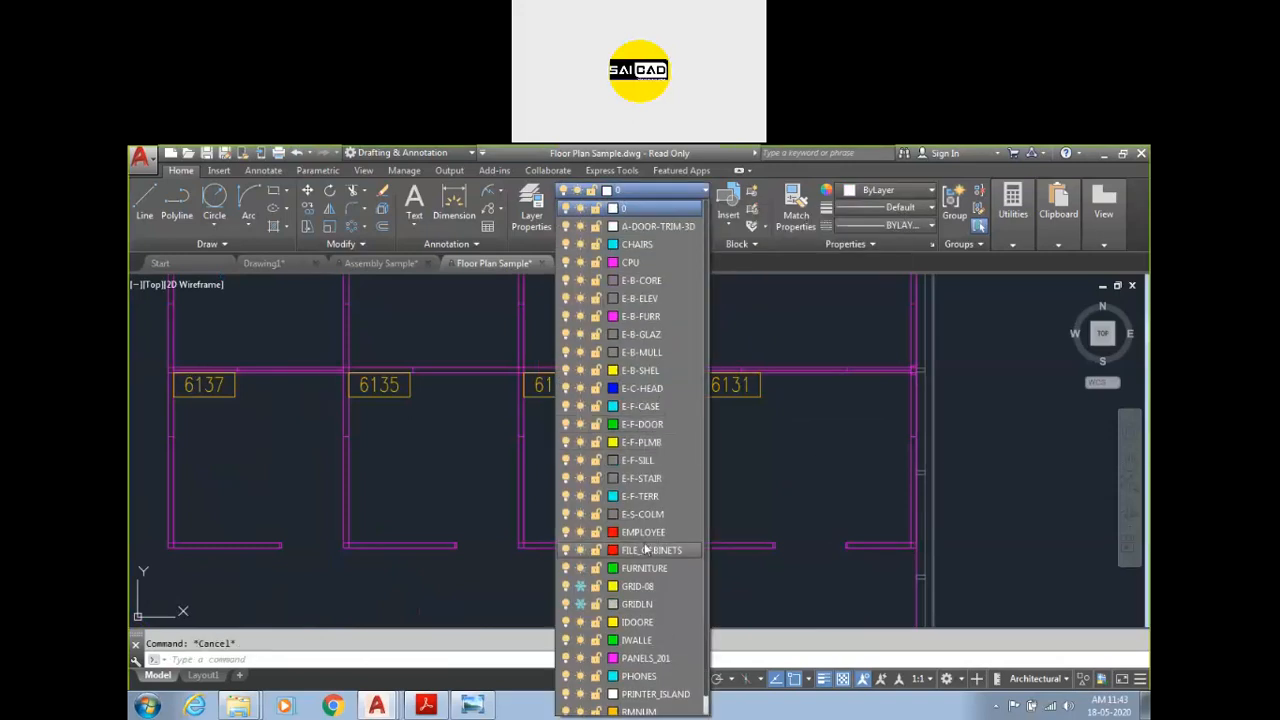
pyautogui.scroll(-1, 645, 320)
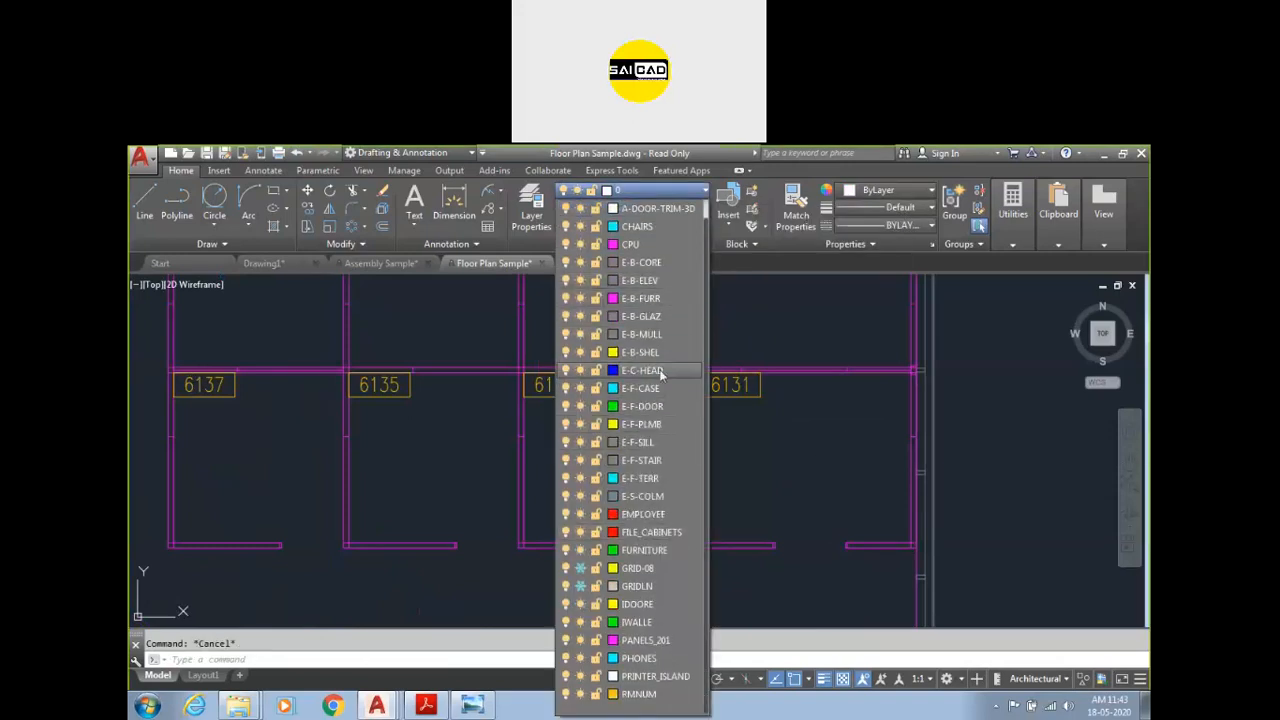
pyautogui.click(647, 640)
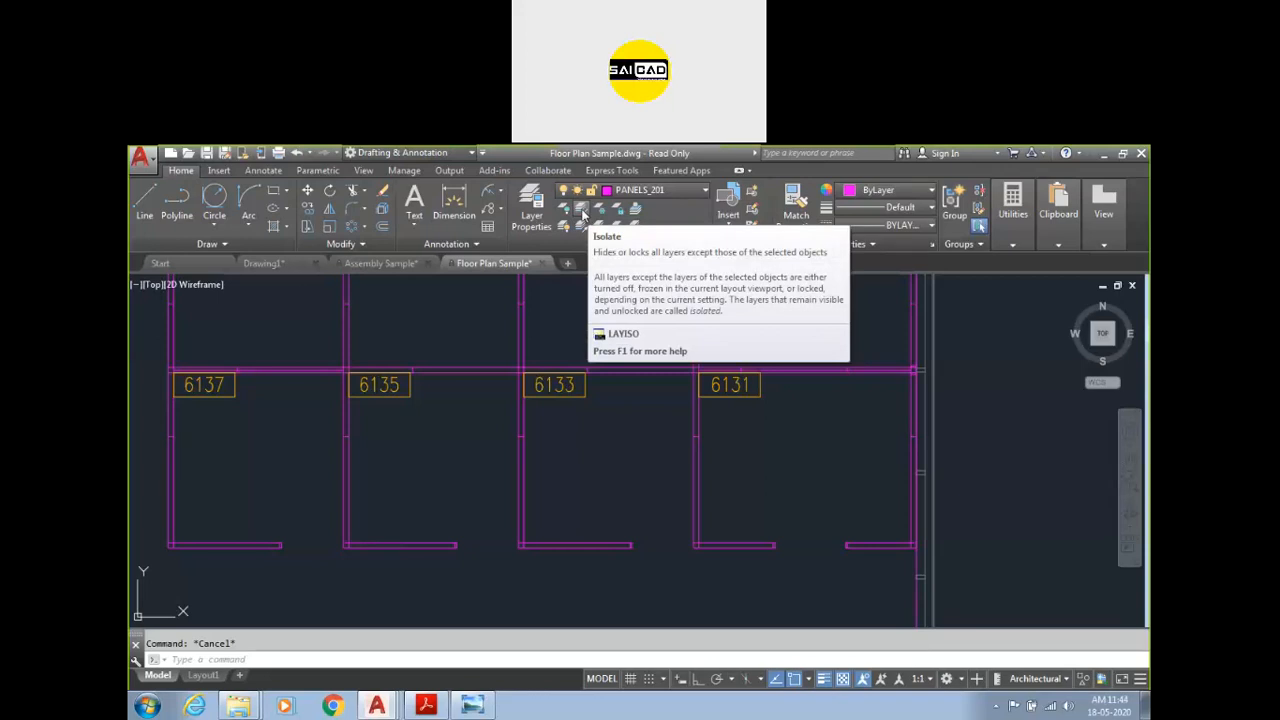
# Step: Select the other short partition below cubicle 6131 and check which layer it is on
pyautogui.click(786, 528)
pyautogui.click(700, 577)
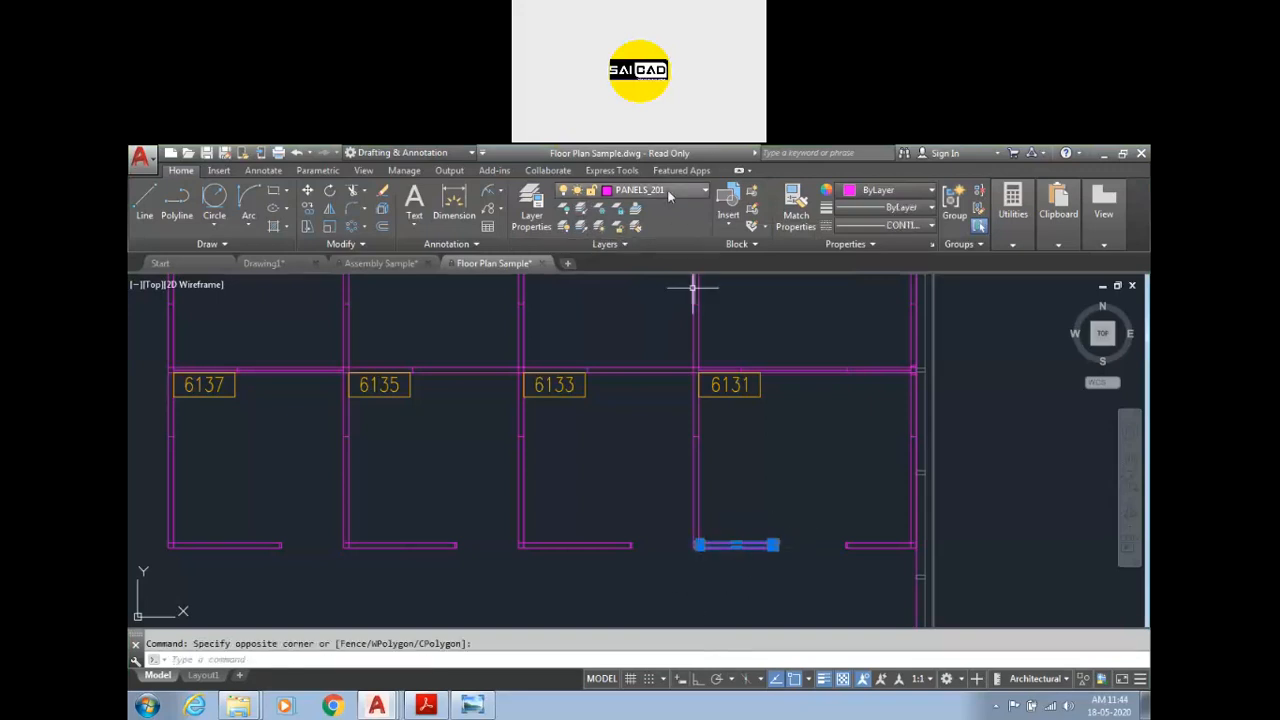
pyautogui.press('Escape')
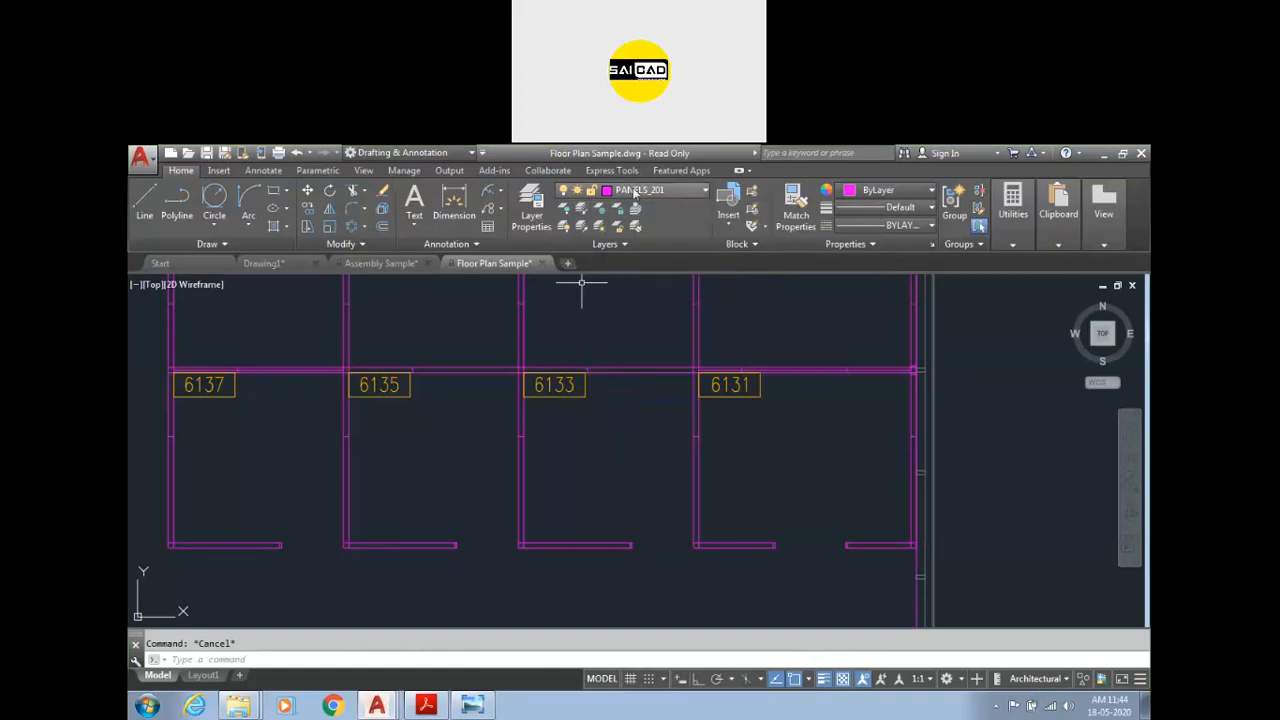
pyautogui.click(583, 209)
pyautogui.scroll(-3, 614, 428)
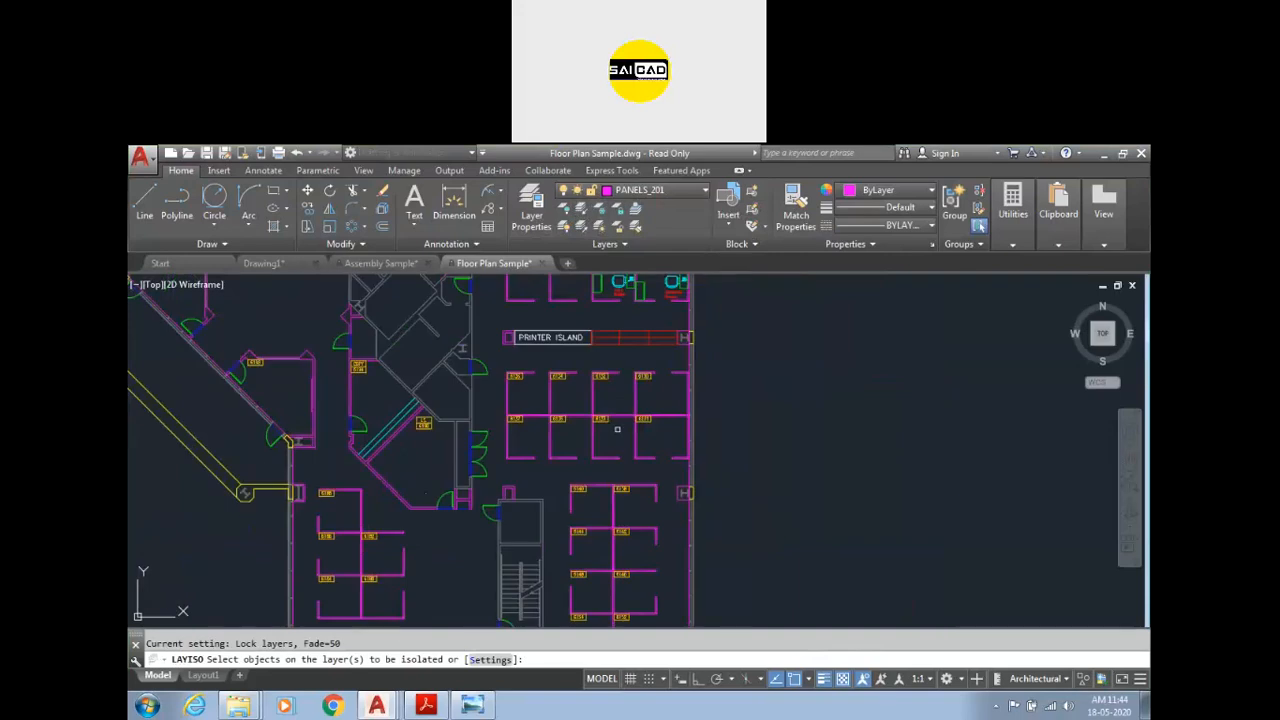
pyautogui.scroll(3, 640, 388)
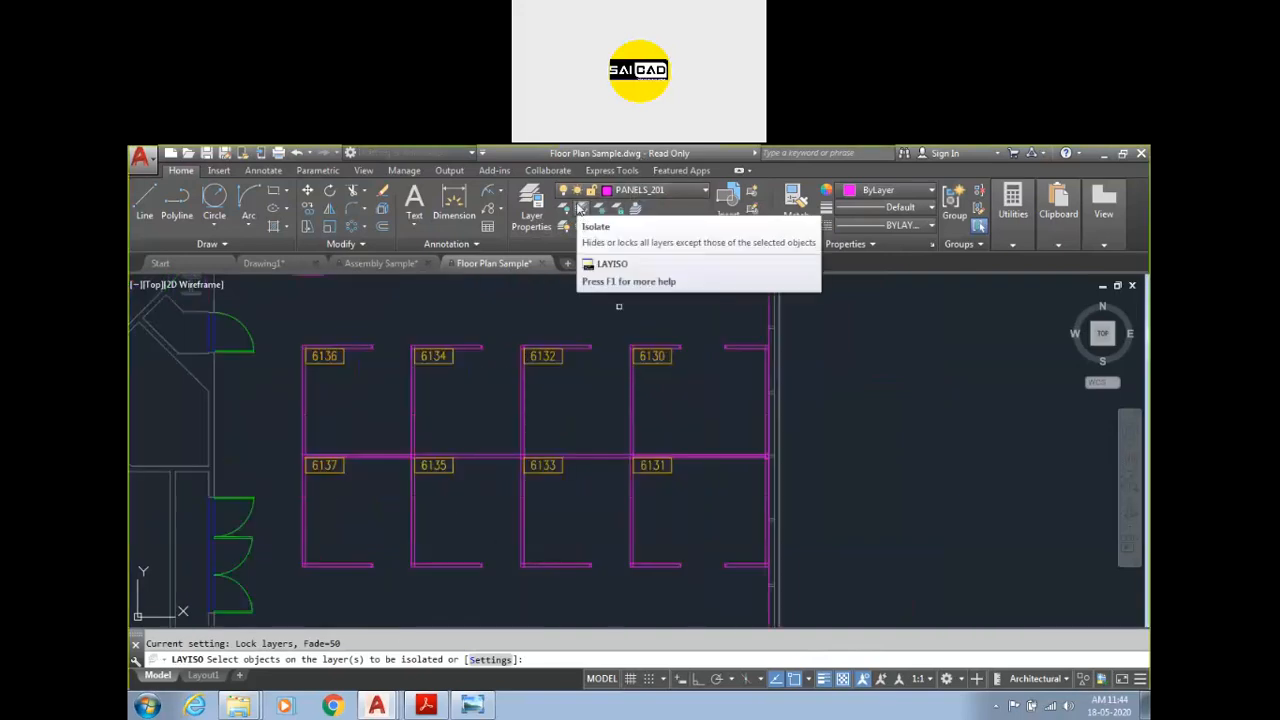
pyautogui.press('Escape')
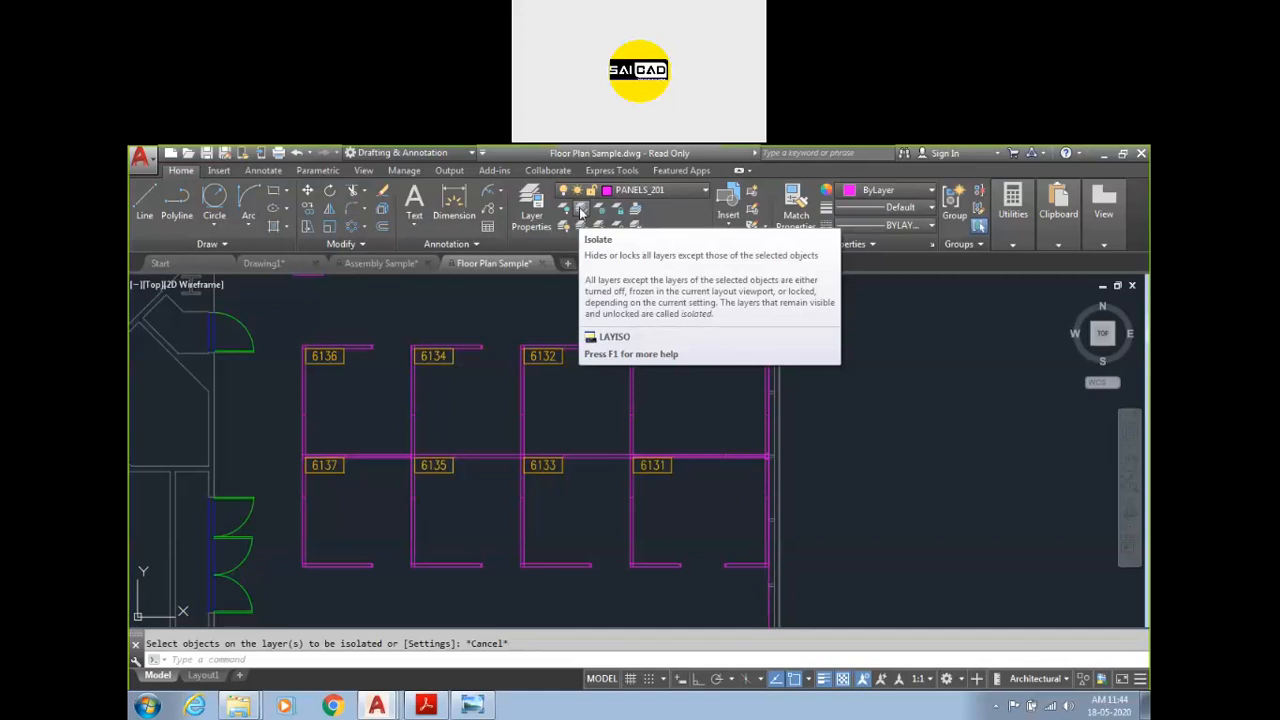
pyautogui.press('Escape')
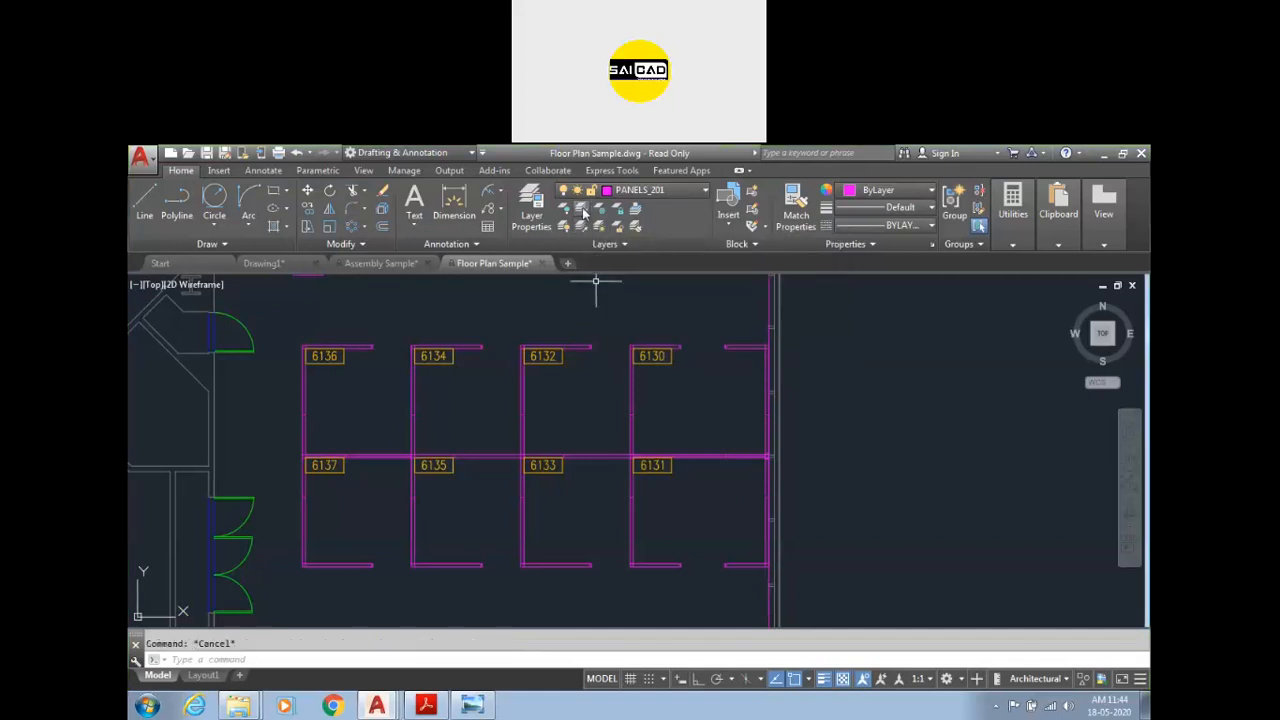
# Step: Isolate the PANELS_201 layer using the partition between cubicles 6130 and 6131, and examine the panels across the floor plan
pyautogui.click(583, 211)
pyautogui.click(711, 428)
pyautogui.click(682, 464)
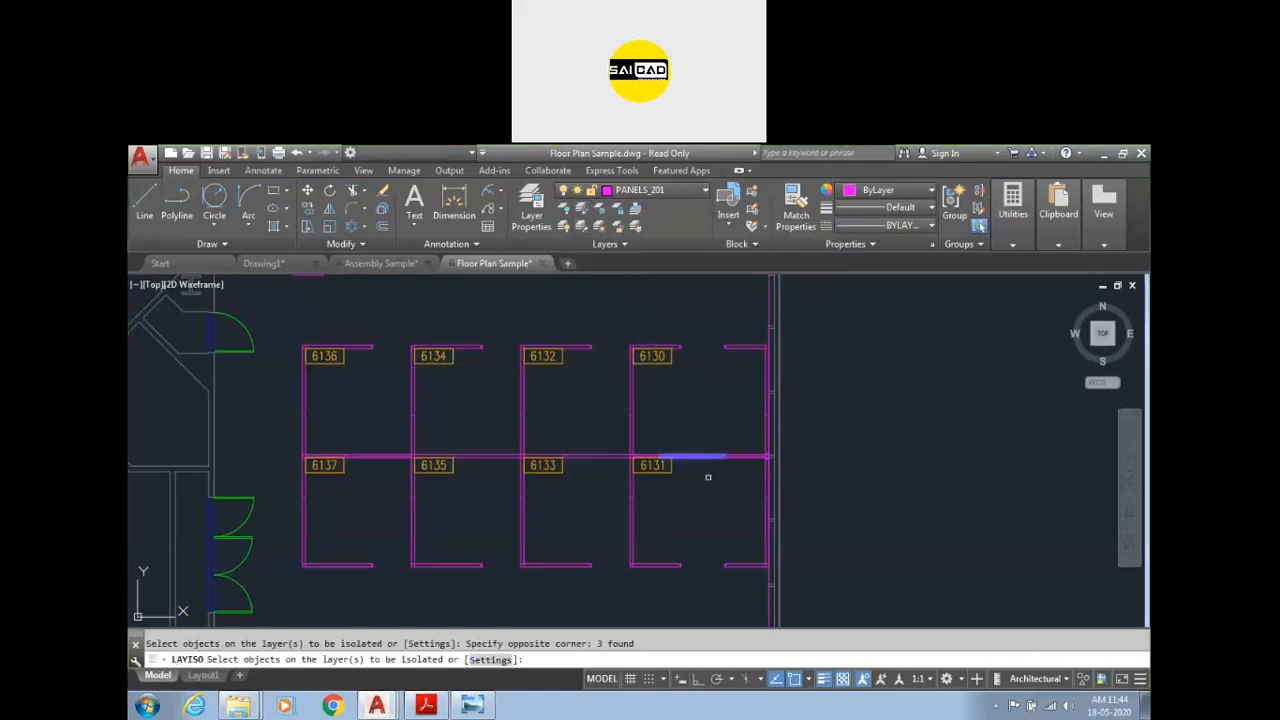
pyautogui.press('Return')
pyautogui.scroll(-5, 729, 420)
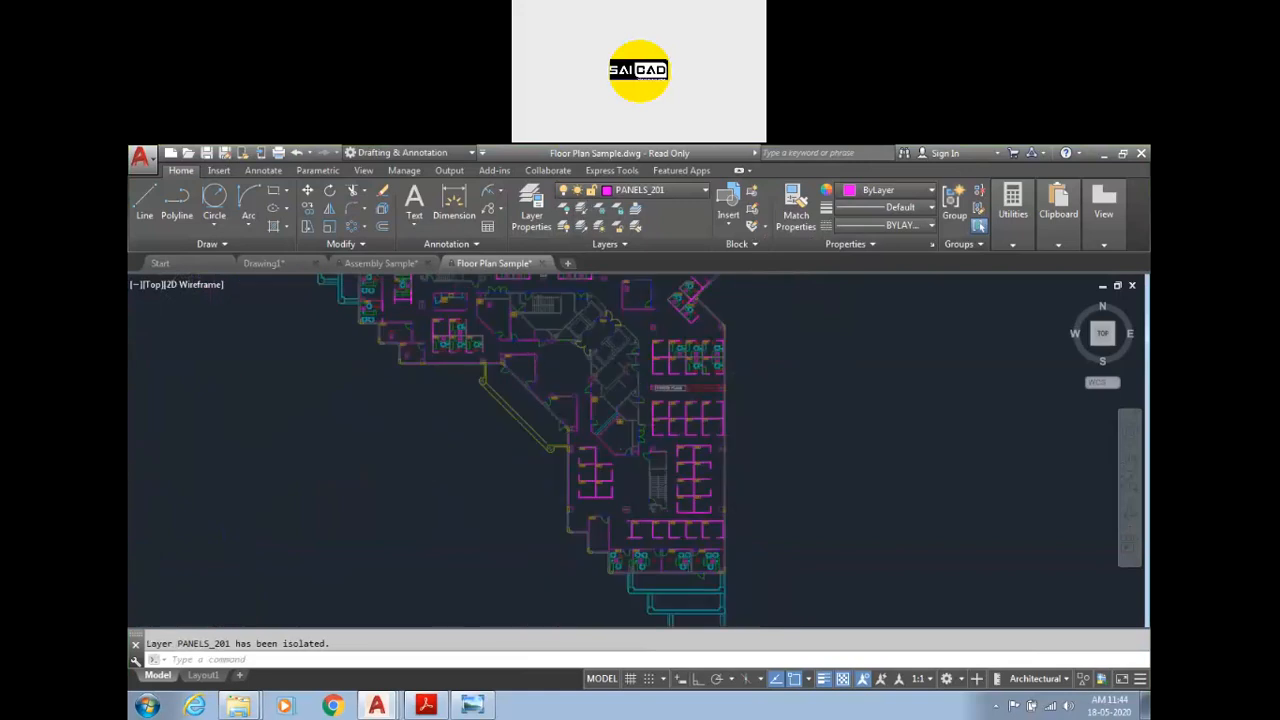
pyautogui.scroll(6, 700, 383)
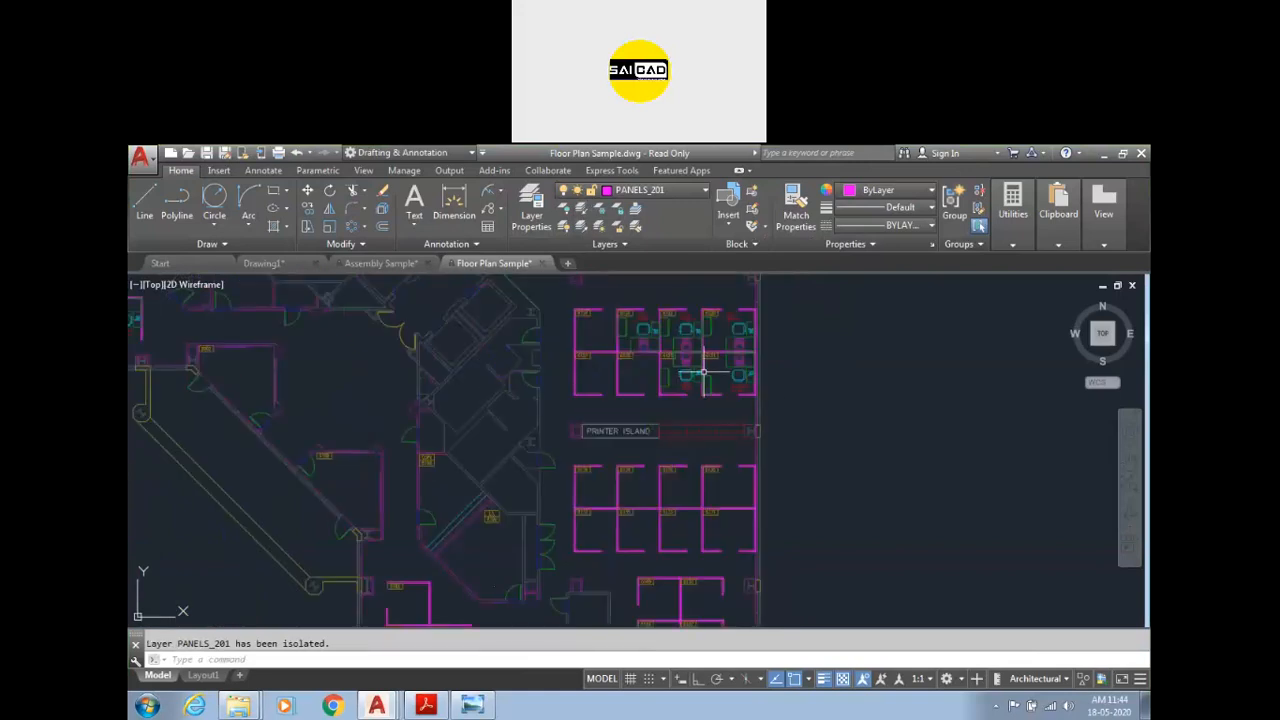
pyautogui.scroll(-3, 688, 405)
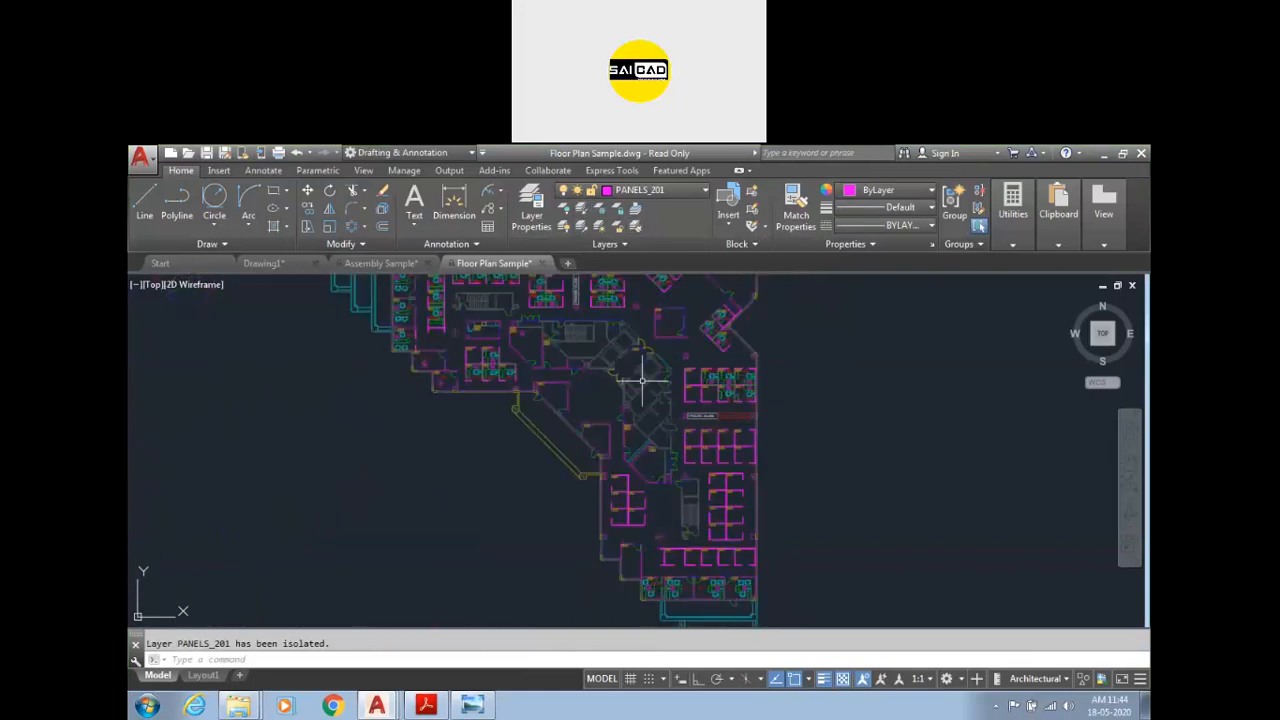
pyautogui.scroll(-3, 650, 376)
pyautogui.scroll(5, 665, 360)
pyautogui.scroll(3, 754, 371)
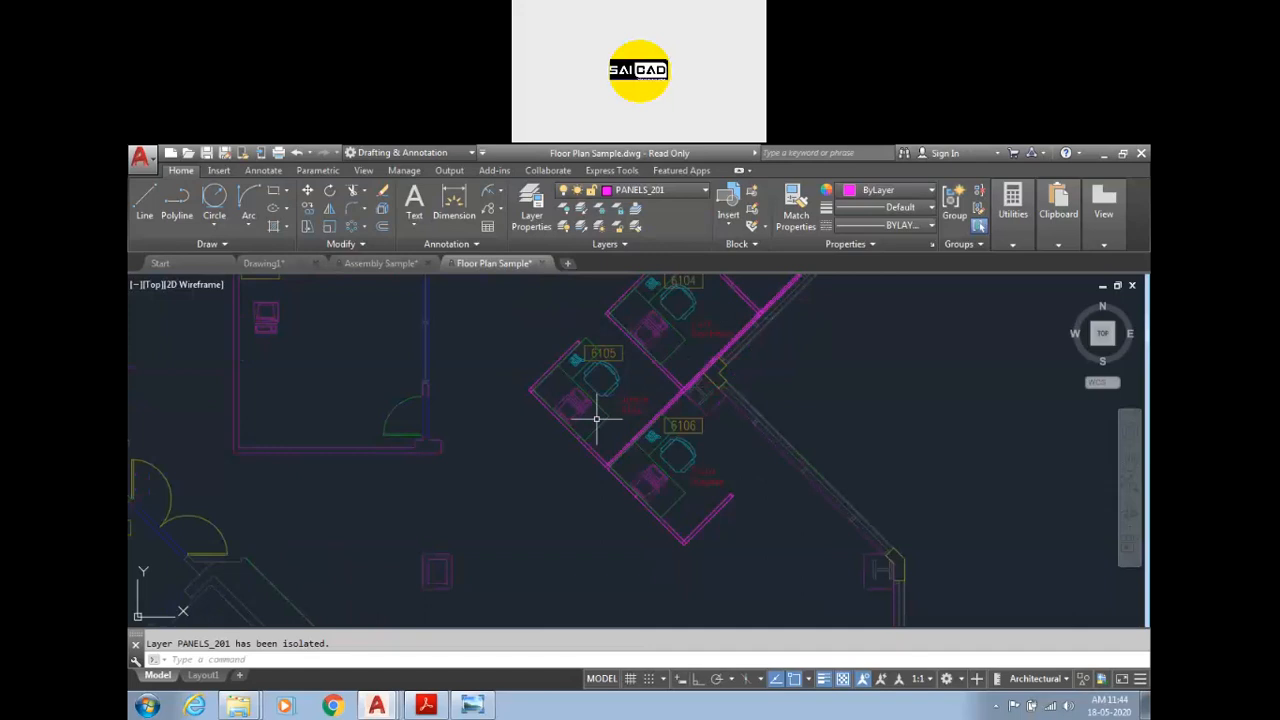
# Step: Undo the recent view changes and unisolate the layers of the floor plan
pyautogui.press('Escape')
pyautogui.hotkey('ctrl', 'z')
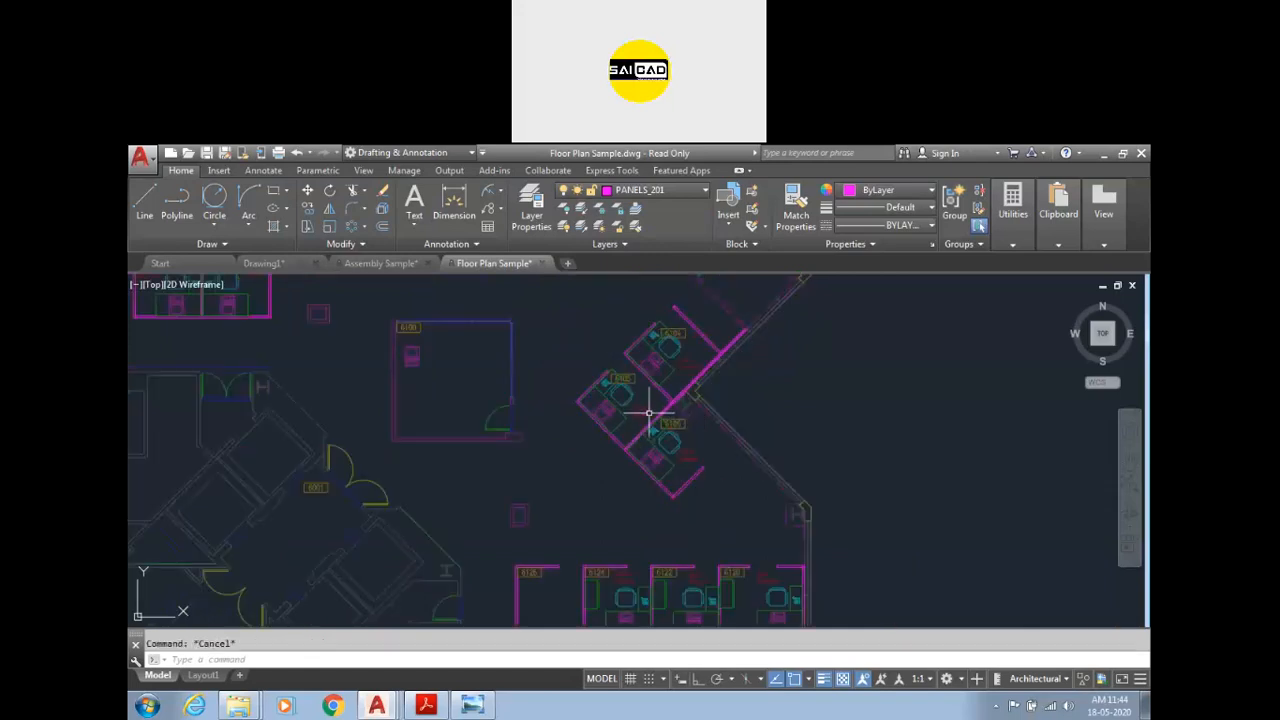
pyautogui.hotkey('ctrl', 'z')
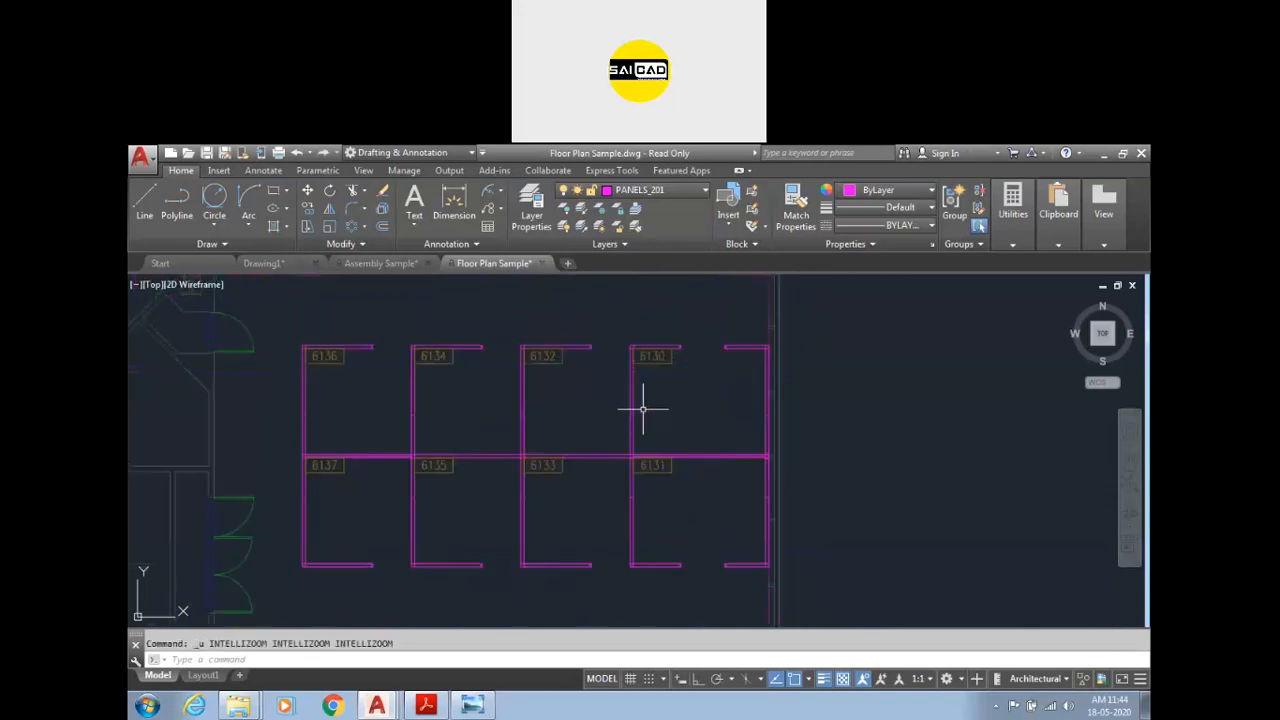
pyautogui.click(583, 227)
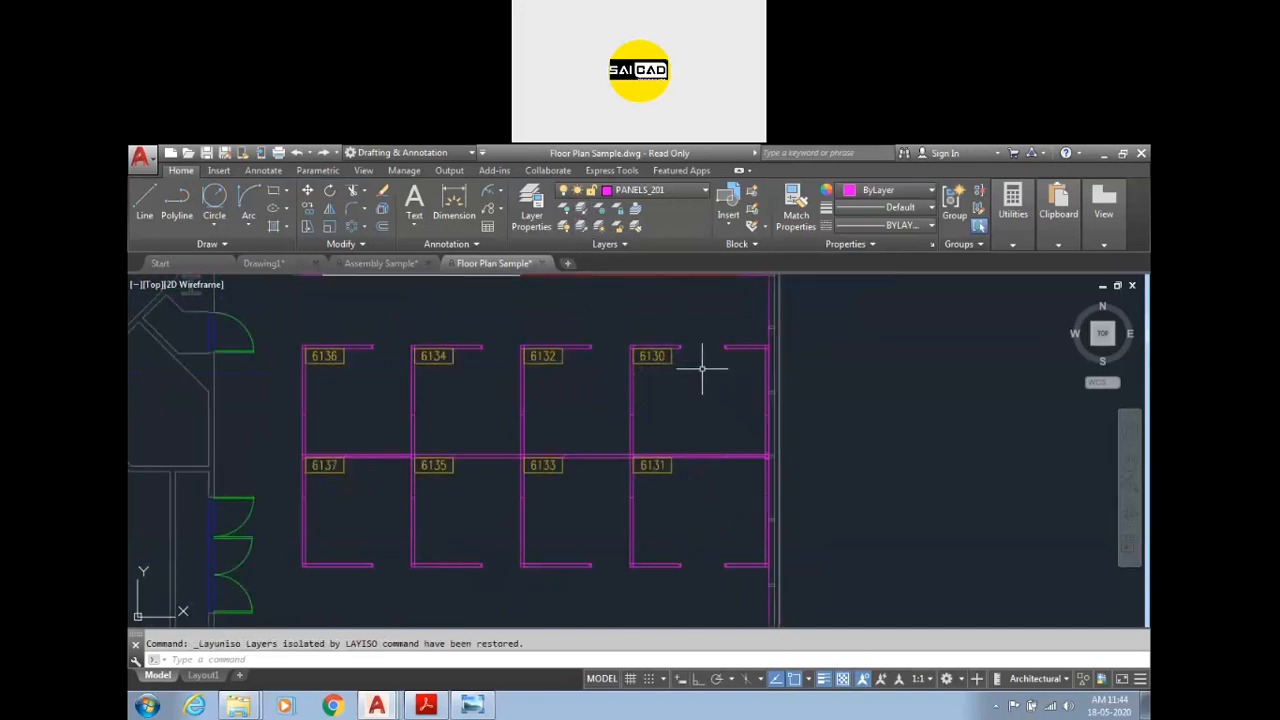
pyautogui.press('Escape')
# Step: Turn off the current layer PANELS_201 by picking the short partition at the top of cubicle 6130, and view the whole plan
pyautogui.scroll(-5, 750, 434)
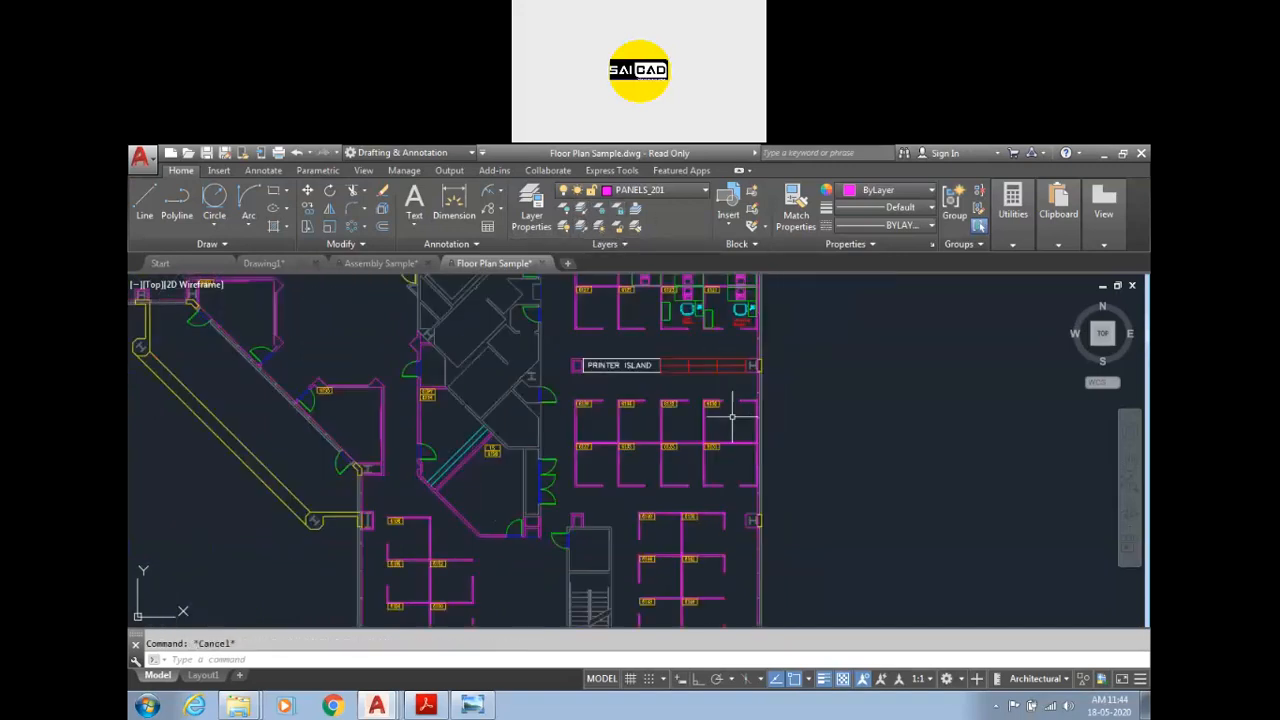
pyautogui.click(563, 213)
pyautogui.scroll(4, 742, 404)
pyautogui.click(756, 380)
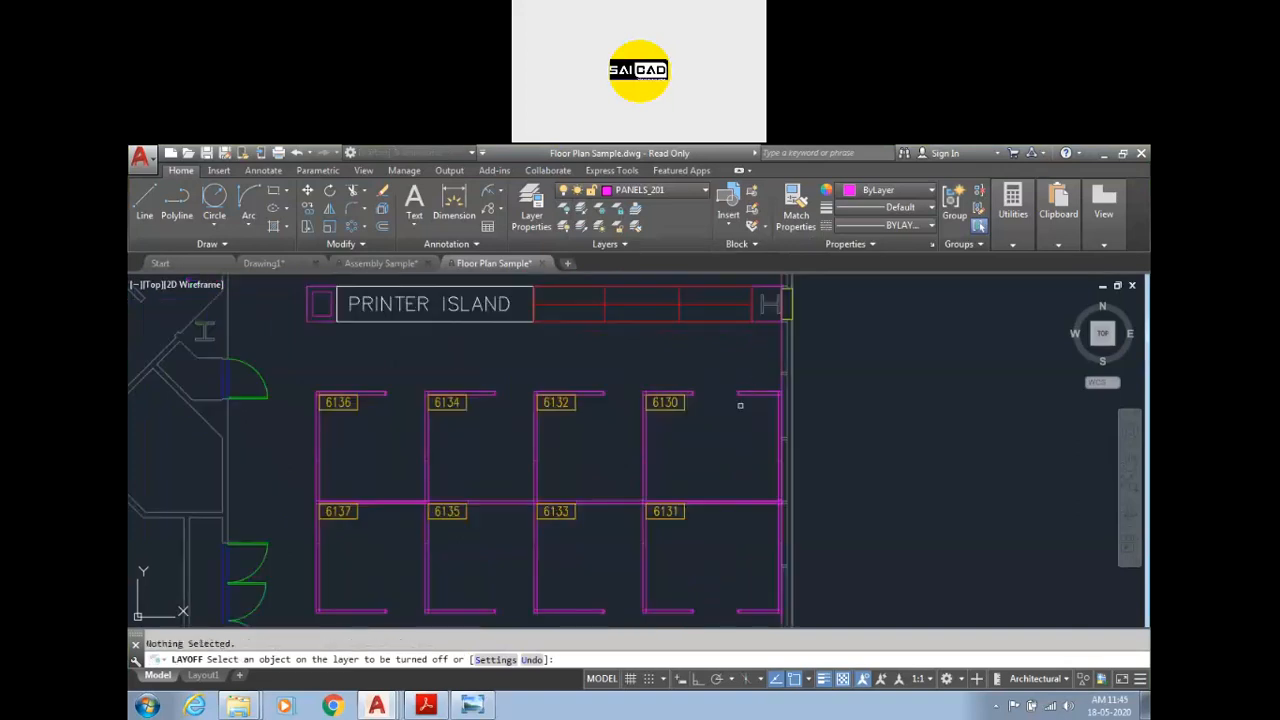
pyautogui.click(742, 392)
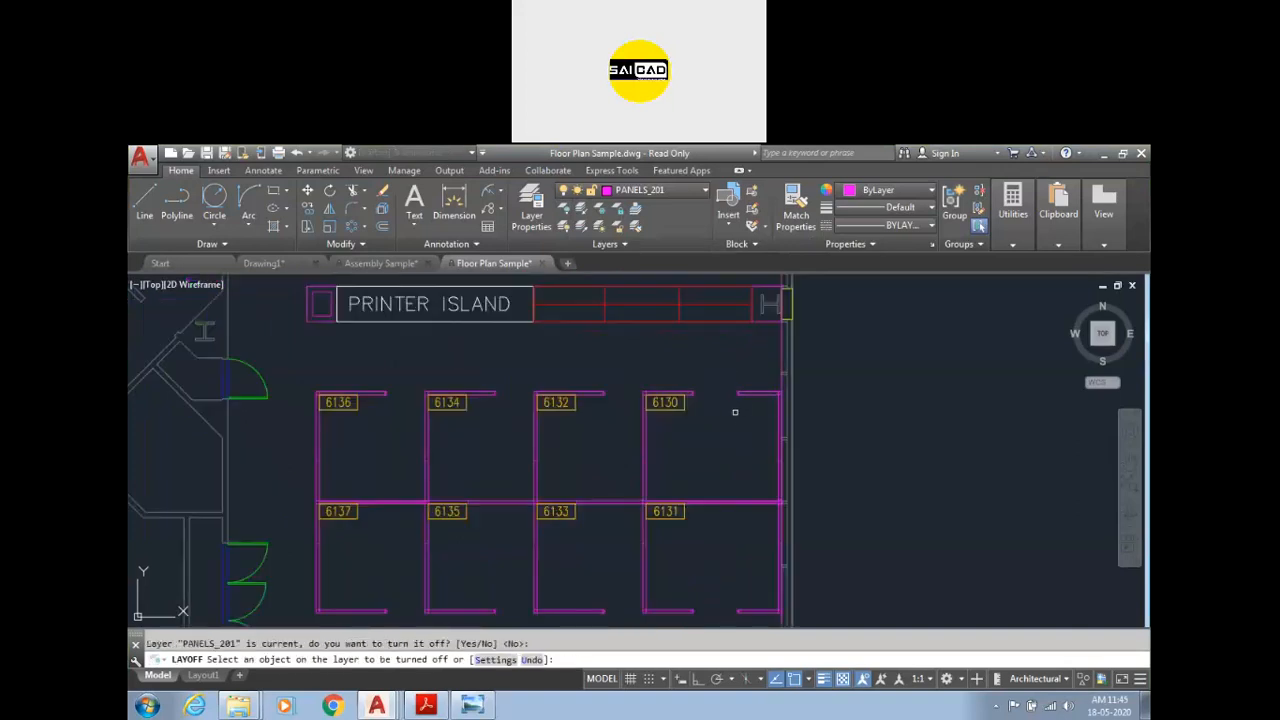
pyautogui.scroll(2, 736, 413)
pyautogui.click(770, 392)
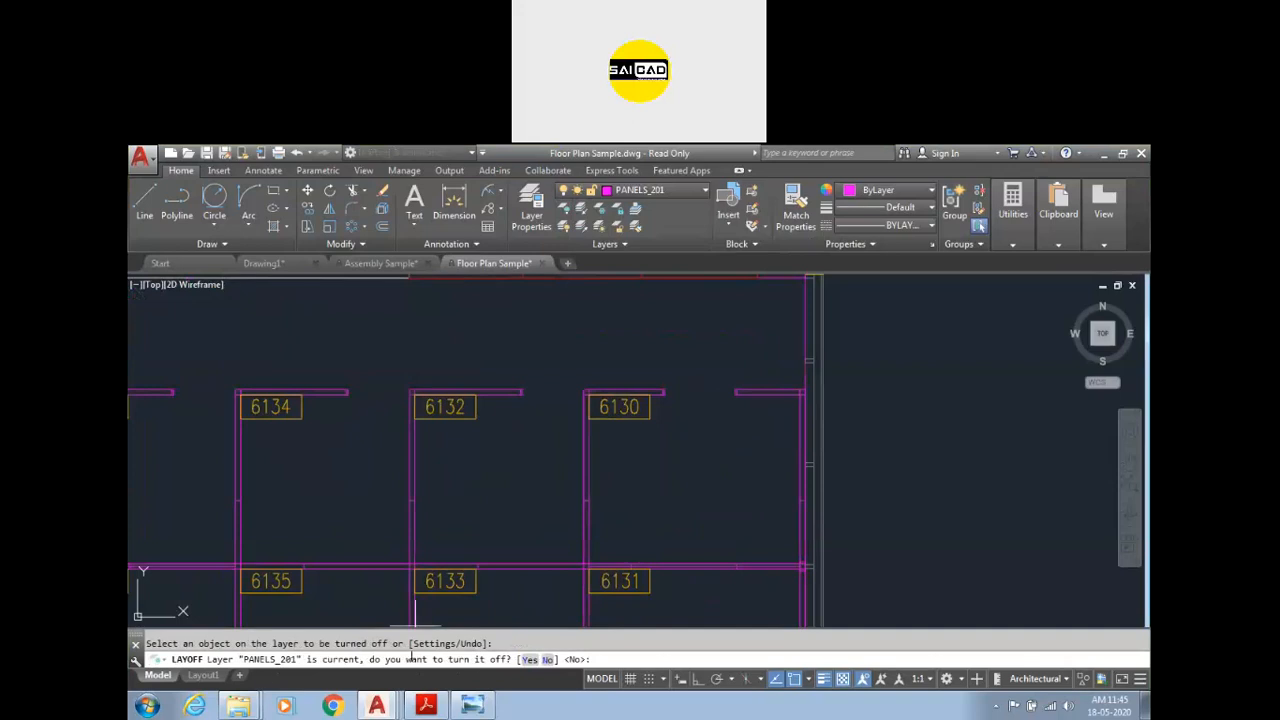
pyautogui.click(528, 659)
pyautogui.scroll(-8, 697, 449)
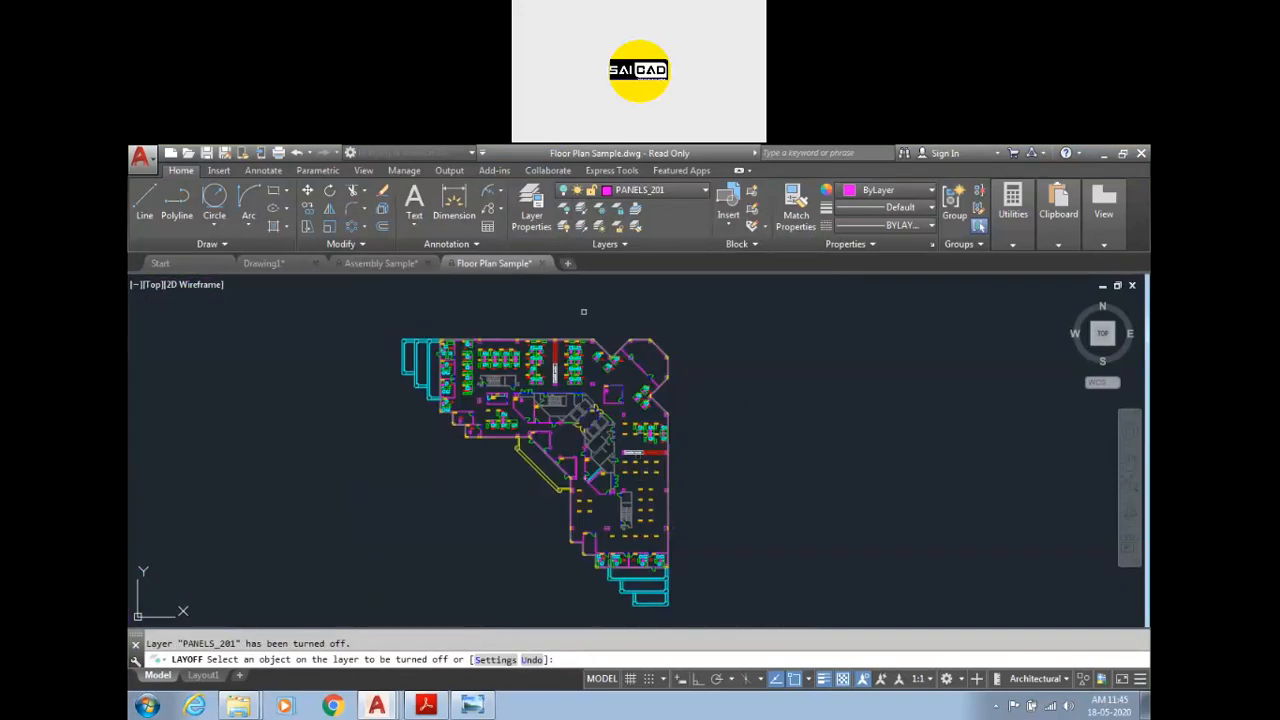
pyautogui.press('Escape')
# Step: Turn the PANELS_201 layer back on
pyautogui.click(655, 190)
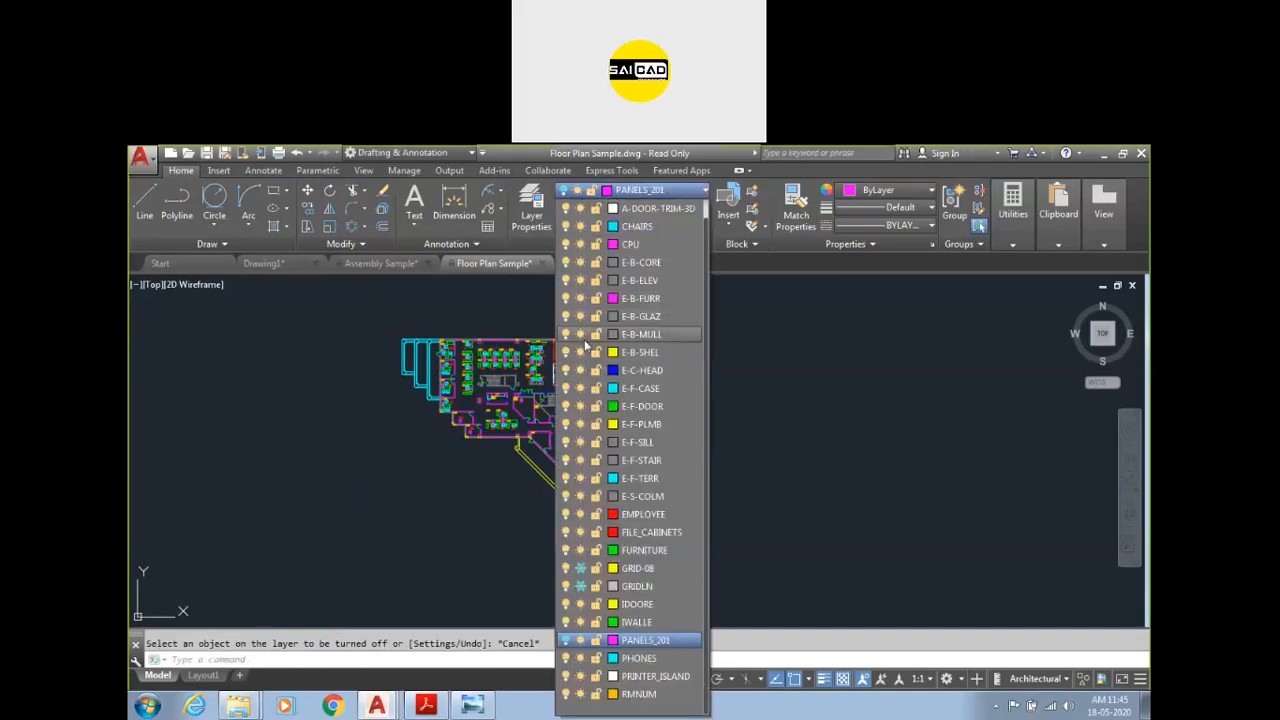
pyautogui.click(566, 641)
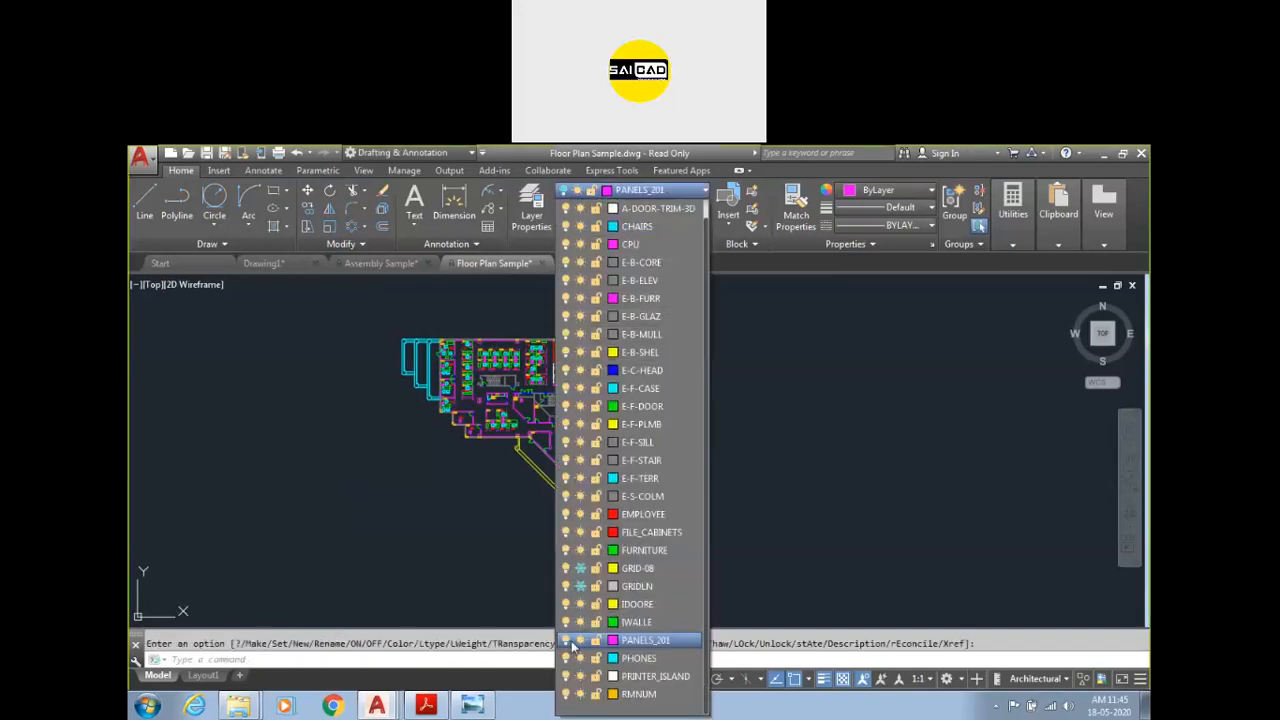
# Step: Thaw the GRID-08 and GRIDLN layers of the floor plan
pyautogui.click(581, 569)
pyautogui.click(581, 569)
pyautogui.click(834, 443)
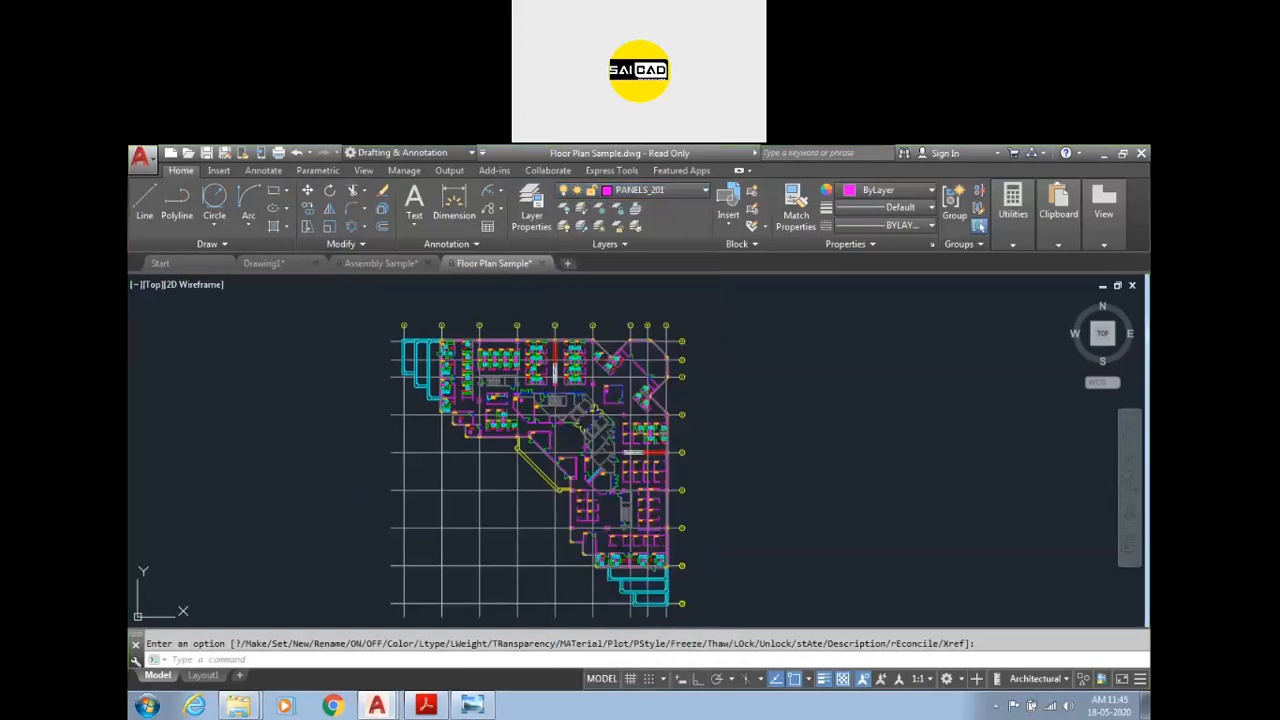
pyautogui.press('Escape')
pyautogui.scroll(-2, 767, 356)
pyautogui.scroll(4, 746, 350)
pyautogui.scroll(-5, 746, 350)
pyautogui.scroll(4, 746, 350)
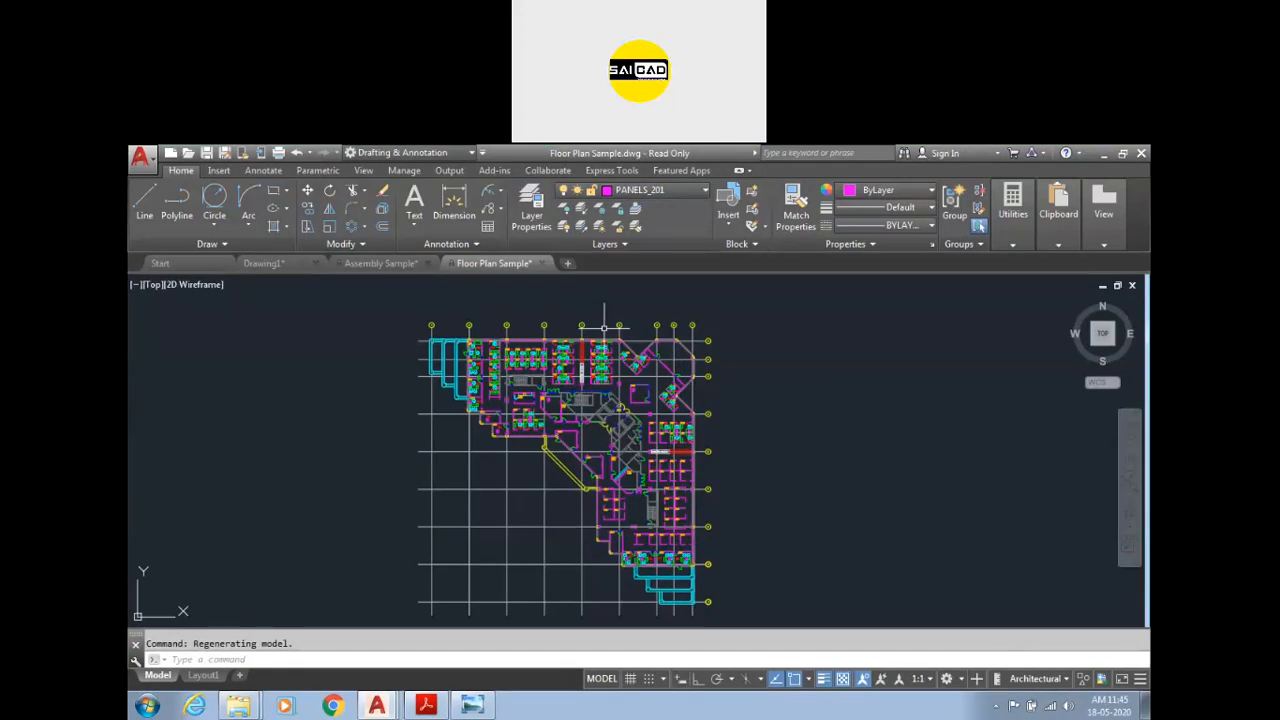
# Step: Review the layer list and examine the grid lines and their bubbles around the rooms of the floor plan
pyautogui.click(690, 192)
pyautogui.scroll(1, 660, 320)
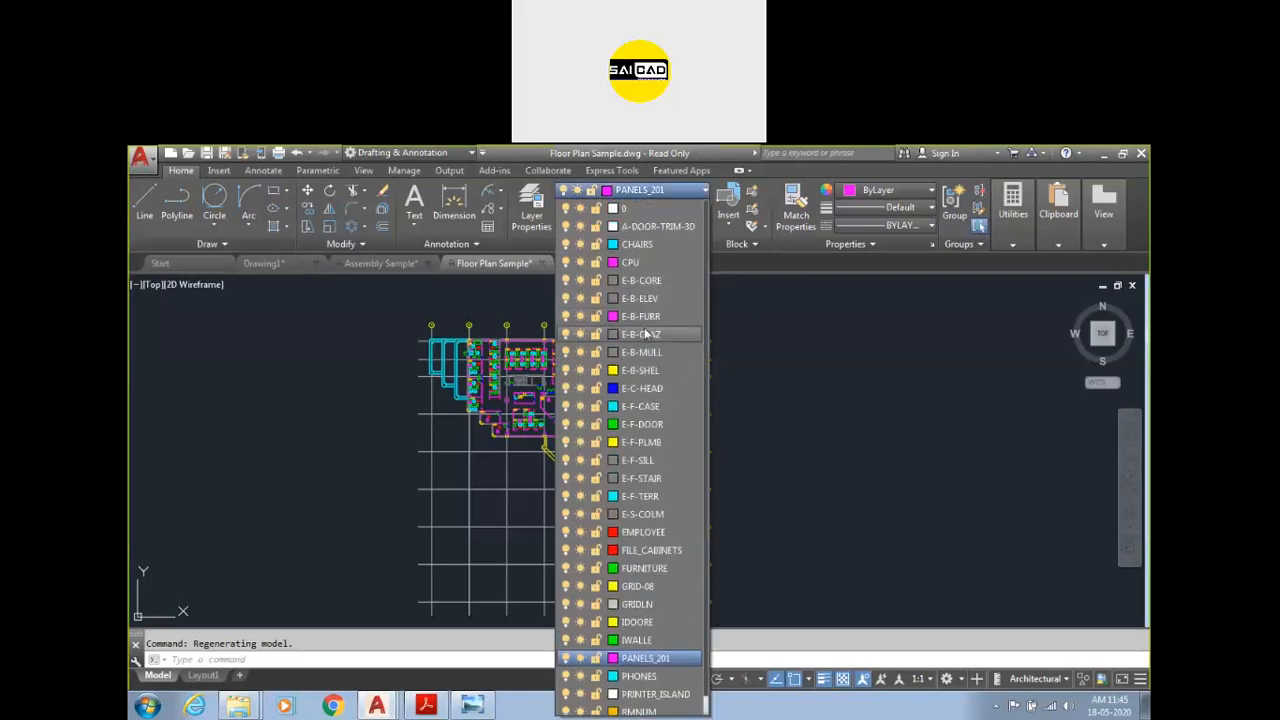
pyautogui.scroll(-1, 655, 328)
pyautogui.click(831, 412)
pyautogui.click(826, 439)
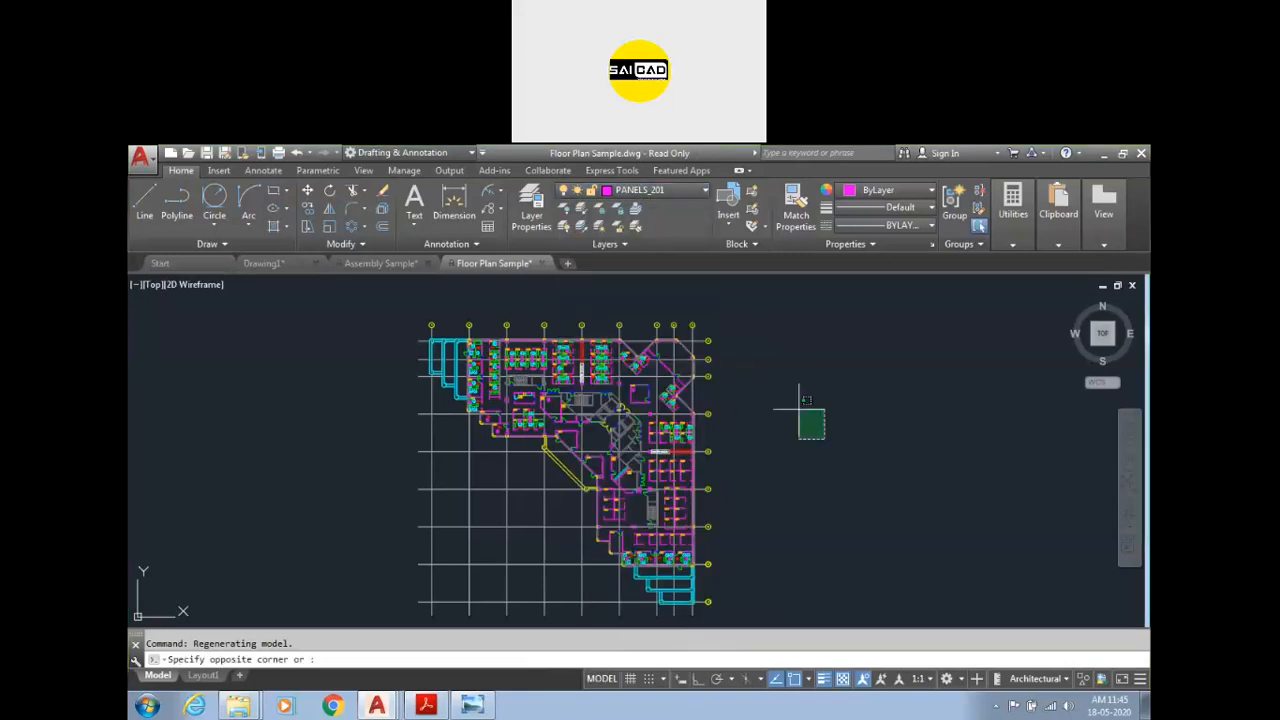
pyautogui.scroll(5, 688, 315)
pyautogui.scroll(3, 688, 315)
pyautogui.scroll(-3, 828, 371)
pyautogui.scroll(3, 814, 391)
pyautogui.scroll(-2, 814, 391)
pyautogui.scroll(-4, 744, 373)
pyautogui.scroll(-2, 744, 373)
pyautogui.scroll(3, 744, 373)
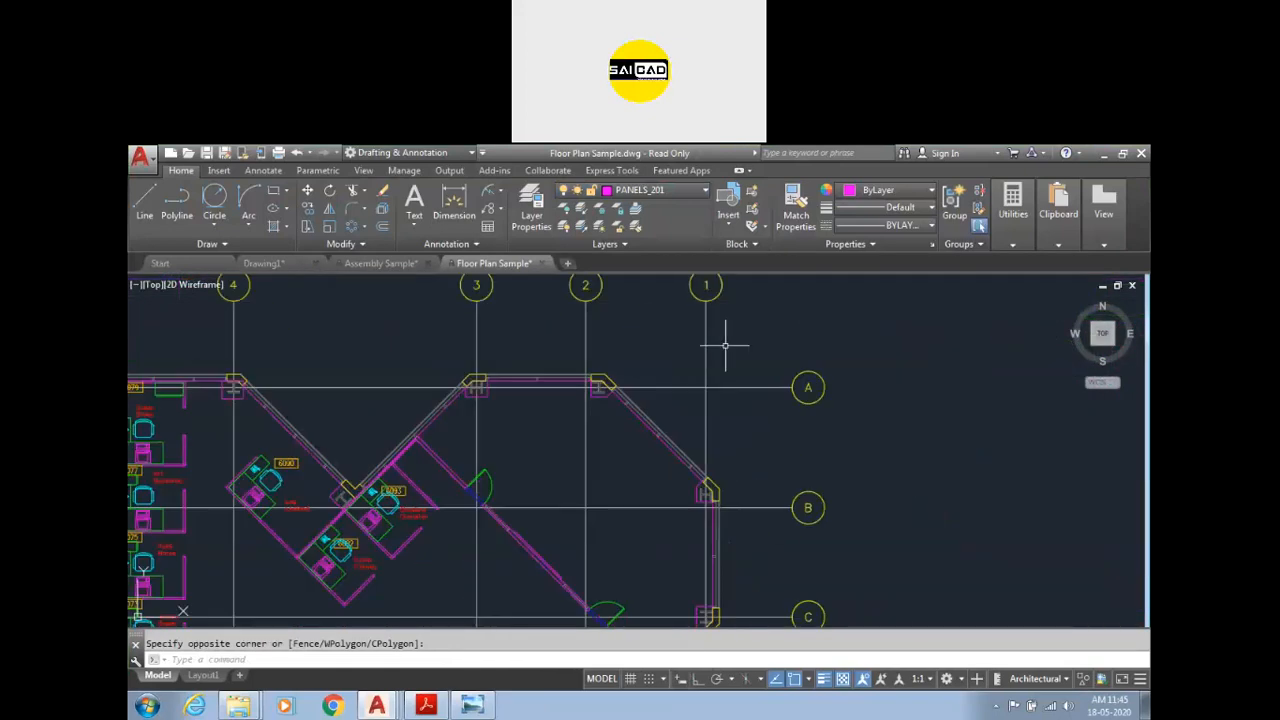
pyautogui.scroll(-2, 716, 312)
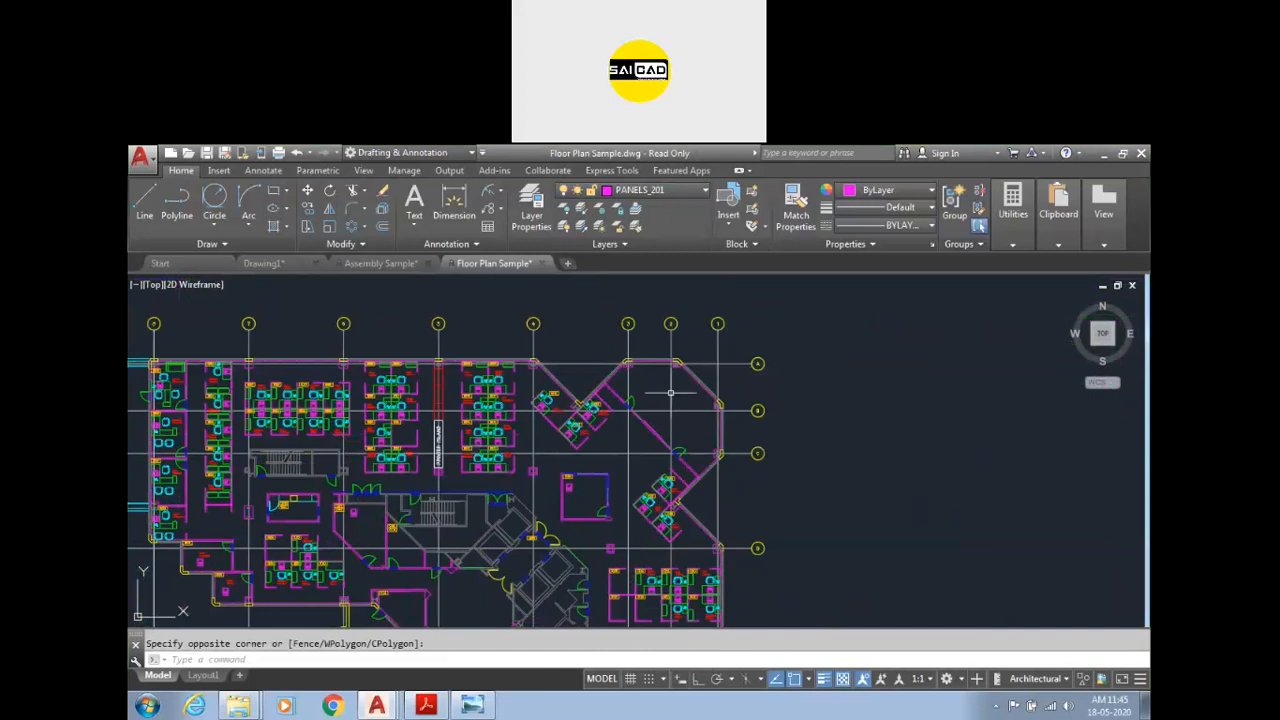
# Step: Switch to Adobe Acrobat Reader and open SaiCad AutoCAD Assignment 3.pdf
pyautogui.click(426, 706)
pyautogui.click(155, 190)
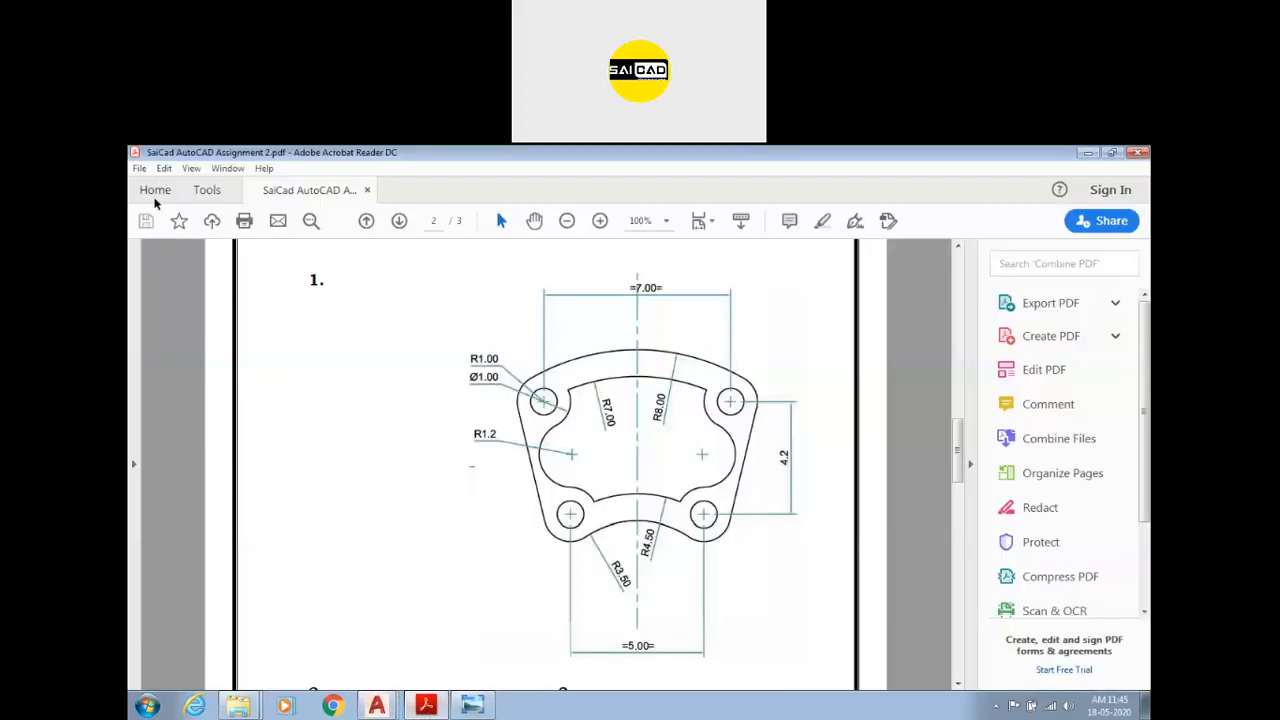
pyautogui.scroll(-2, 495, 594)
pyautogui.click(476, 625)
pyautogui.doubleClick(541, 638)
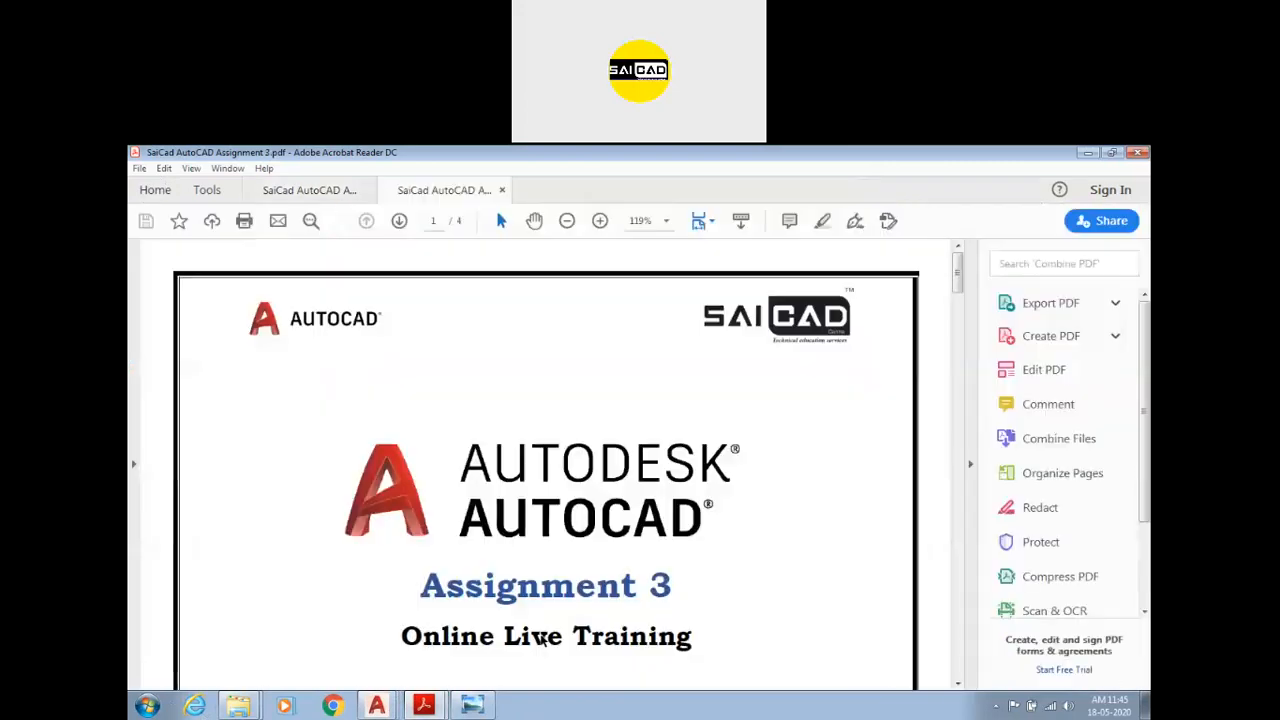
# Step: Examine the dimensioned drawings of exercises 1 and 2 in Assignment 3 and return to AutoCAD
pyautogui.scroll(-10, 725, 447)
pyautogui.scroll(-10, 730, 430)
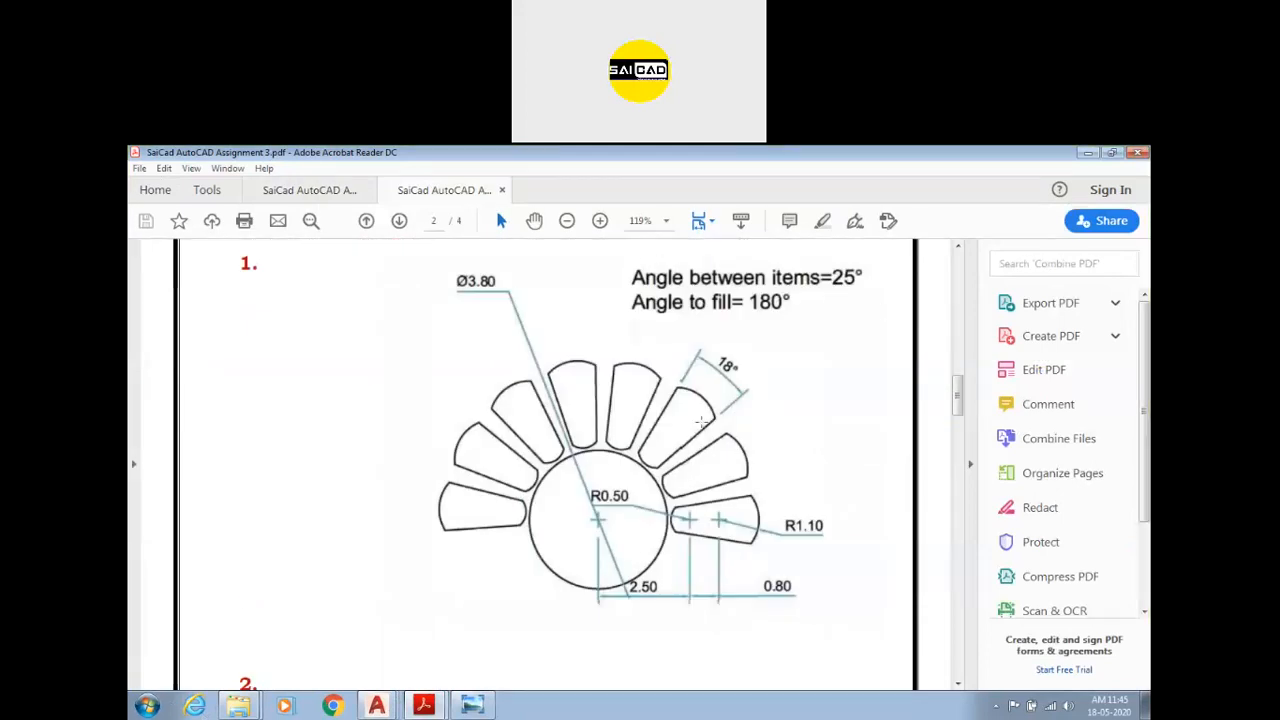
pyautogui.scroll(-5, 672, 362)
pyautogui.scroll(4, 672, 362)
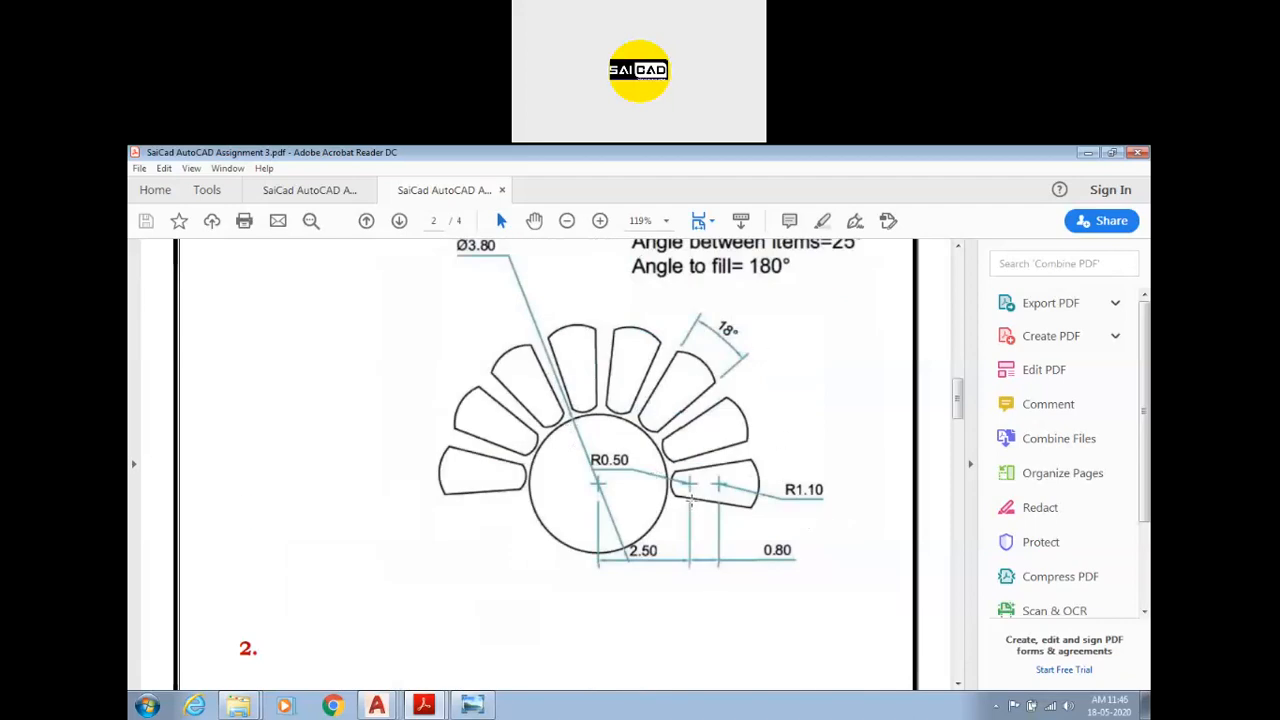
pyautogui.scroll(2, 762, 349)
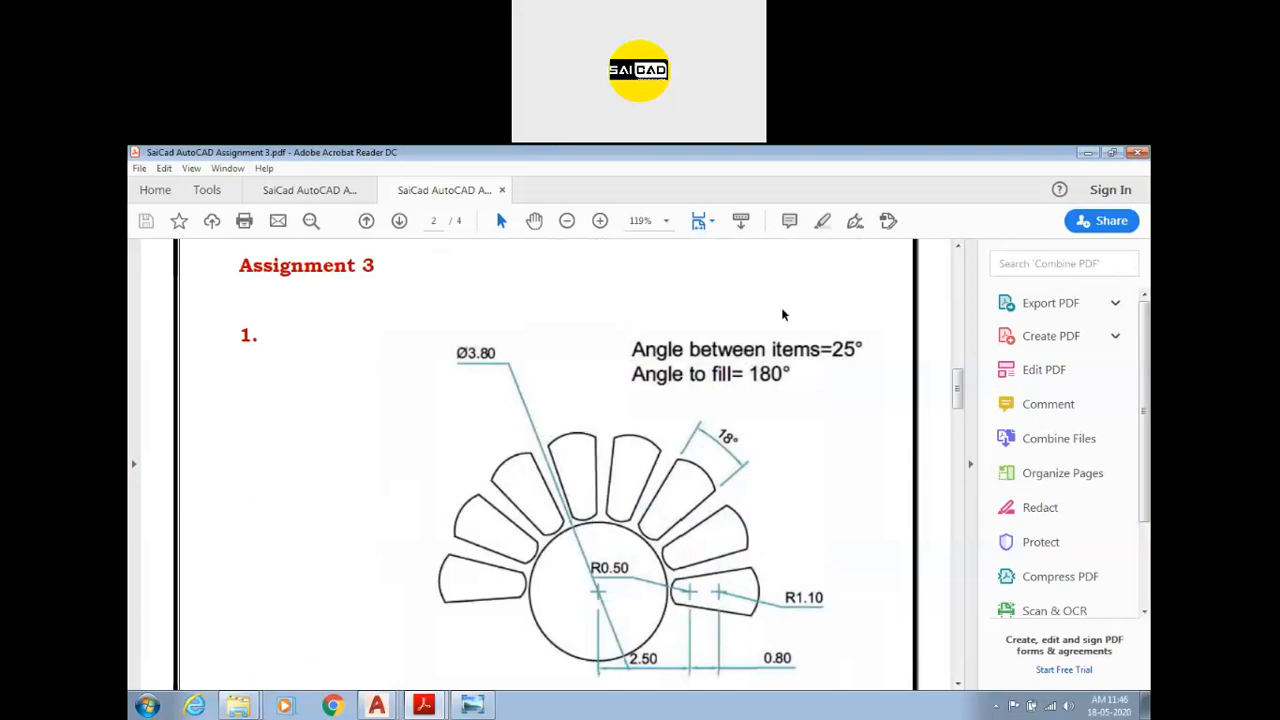
pyautogui.scroll(-9, 617, 416)
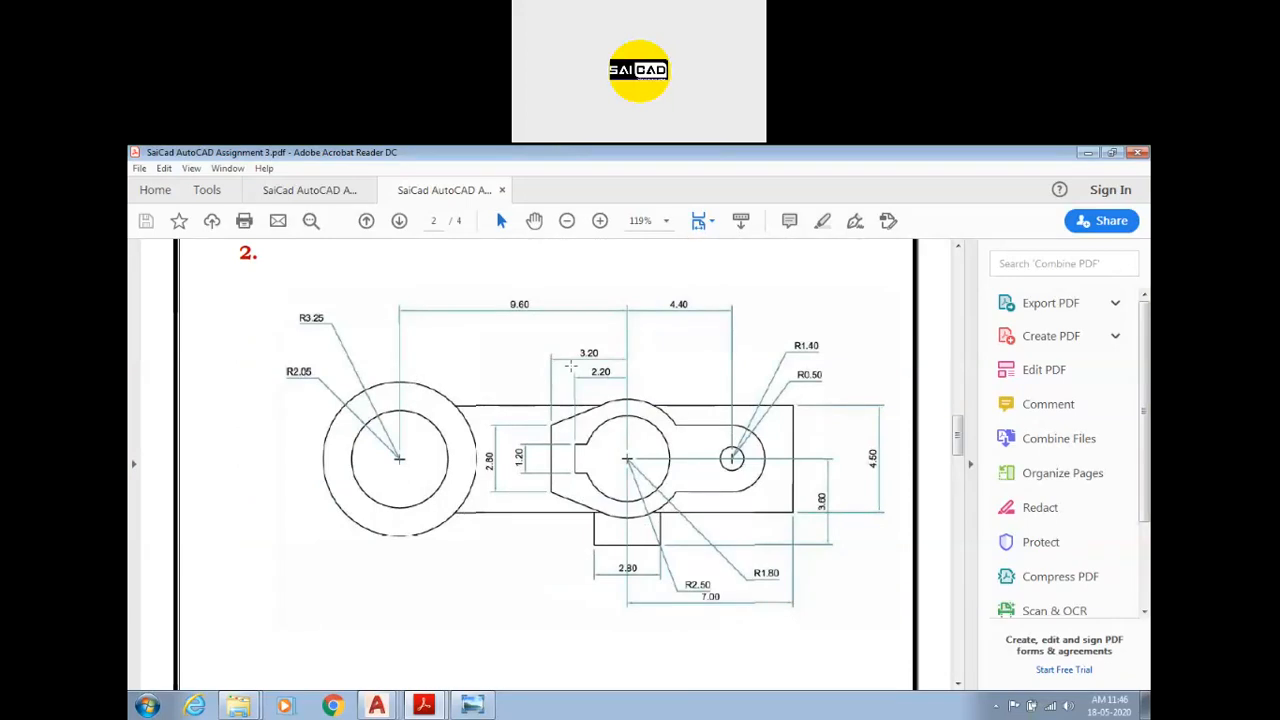
pyautogui.click(1138, 154)
pyautogui.press('Escape')
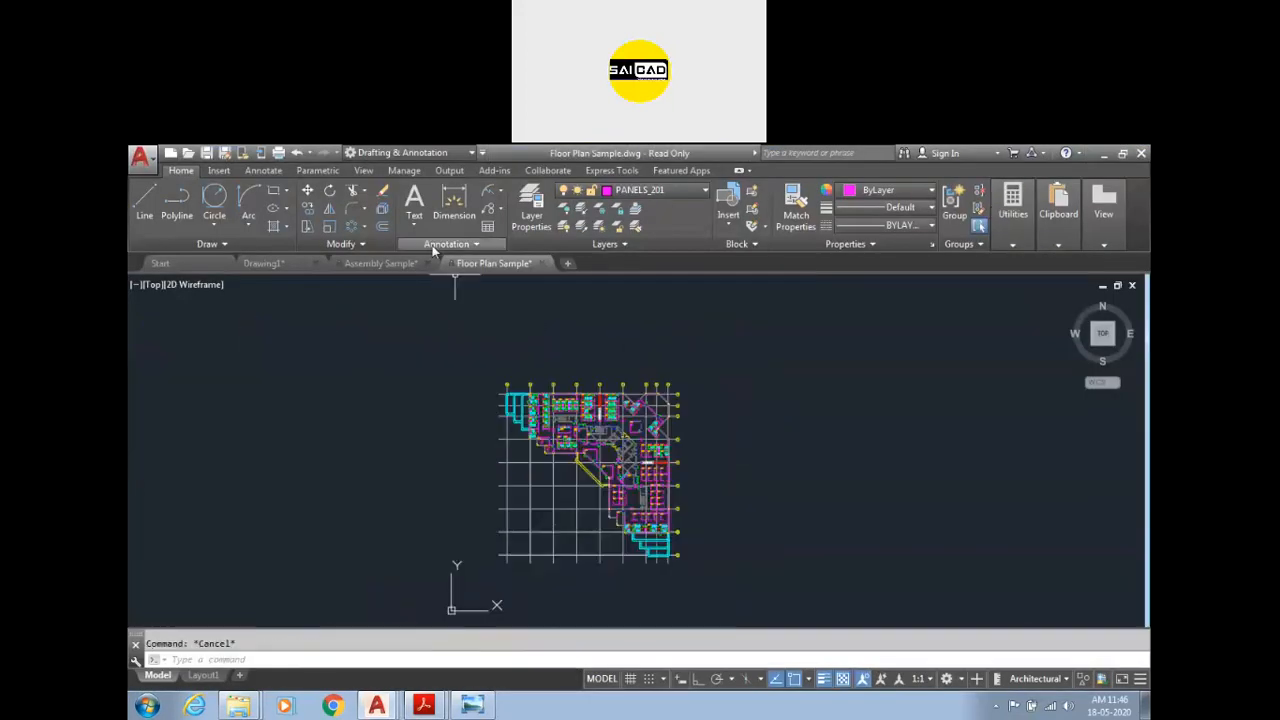
pyautogui.click(290, 264)
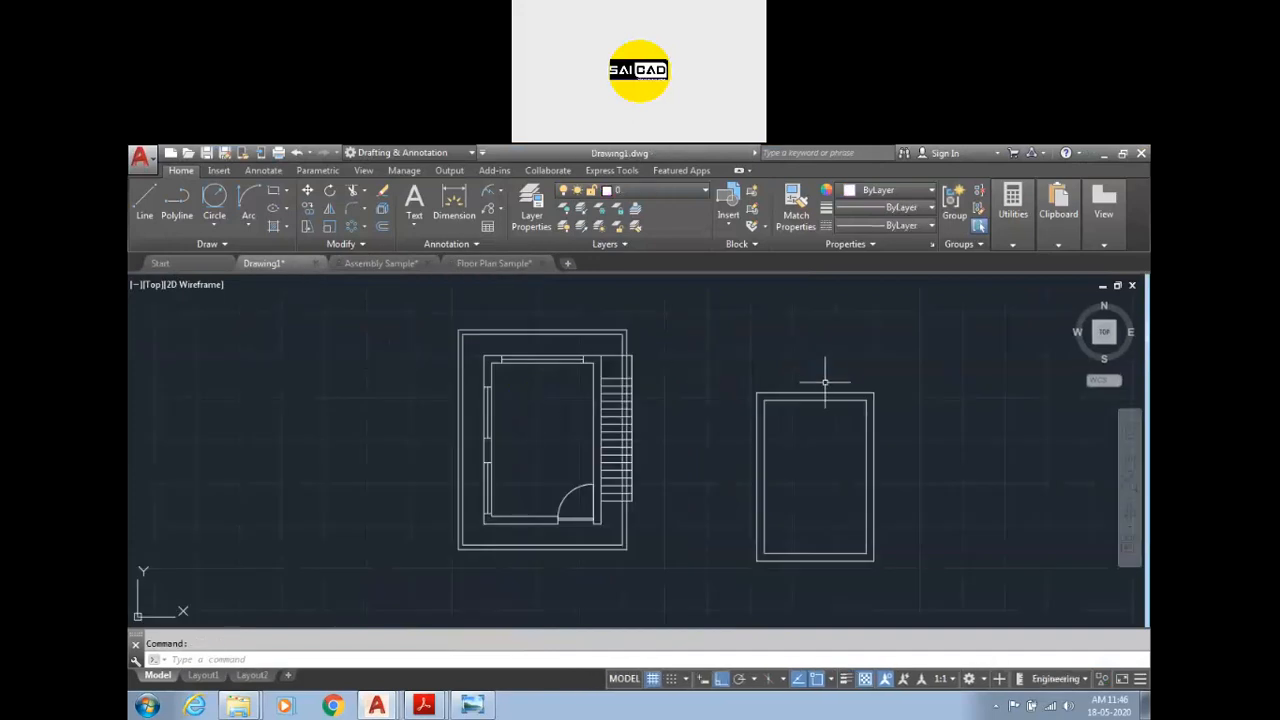
pyautogui.scroll(5, 825, 376)
pyautogui.scroll(-2, 651, 403)
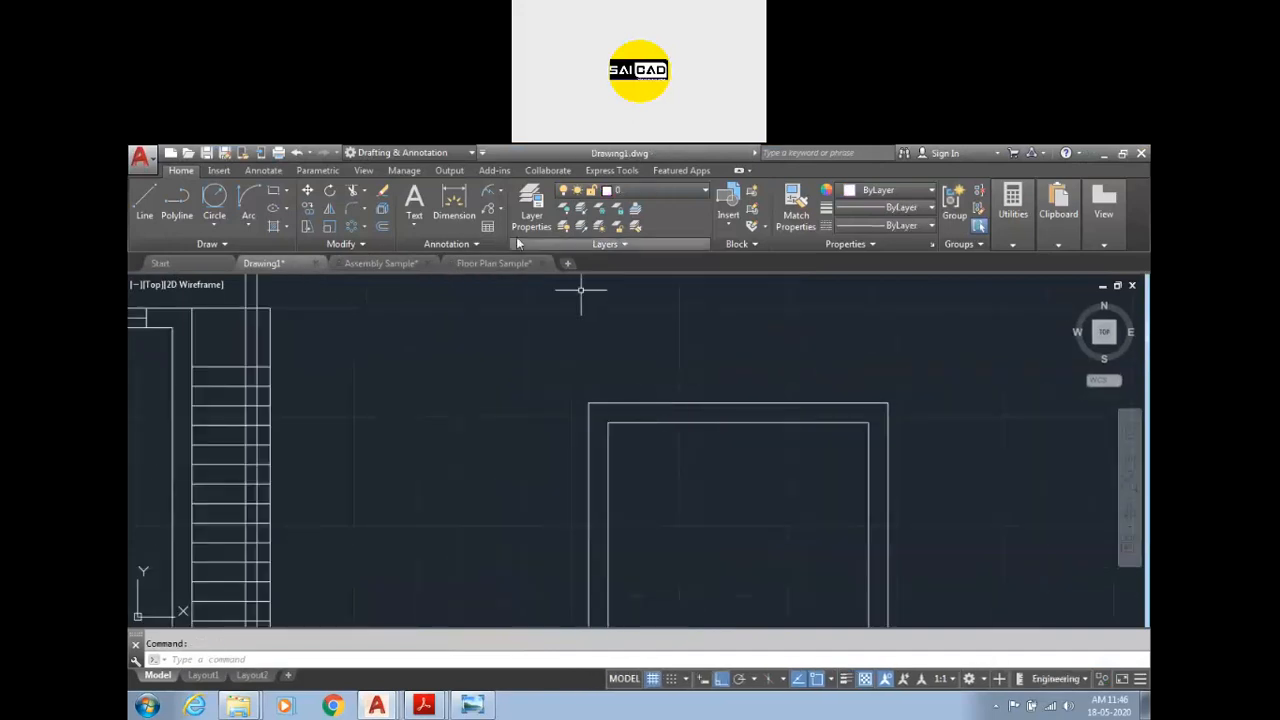
pyautogui.click(454, 205)
pyautogui.scroll(2, 860, 422)
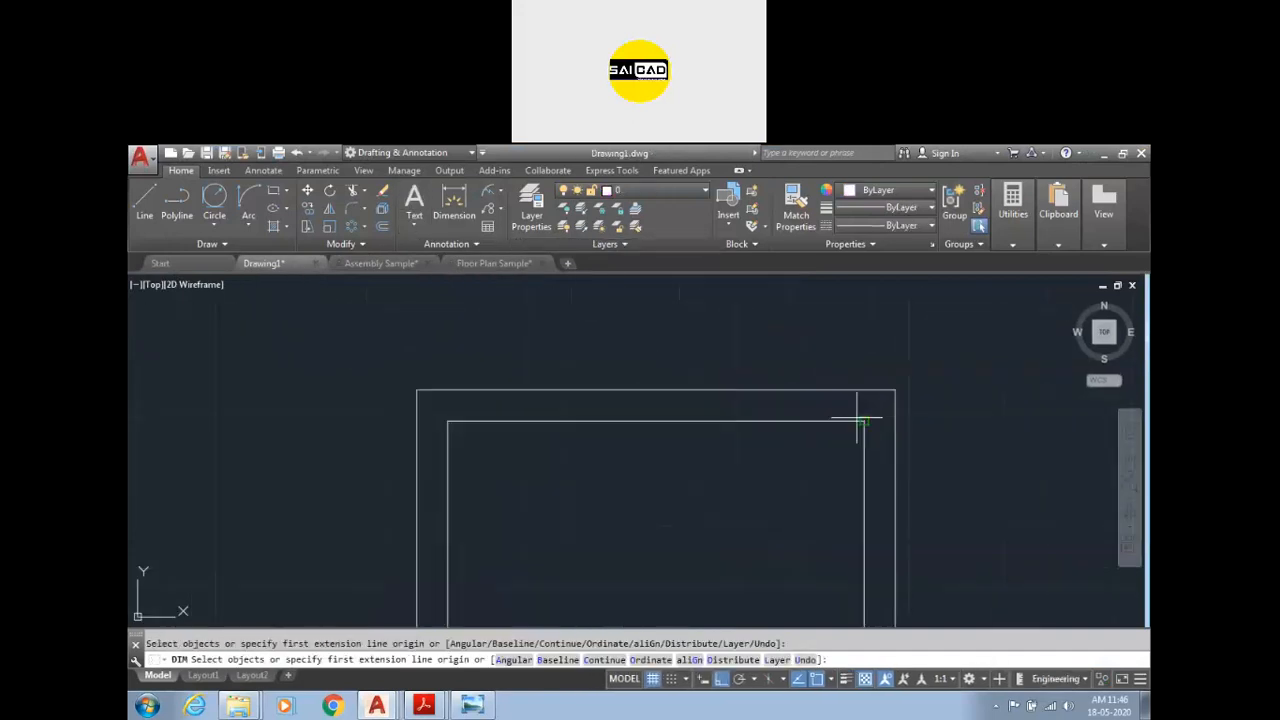
pyautogui.click(862, 421)
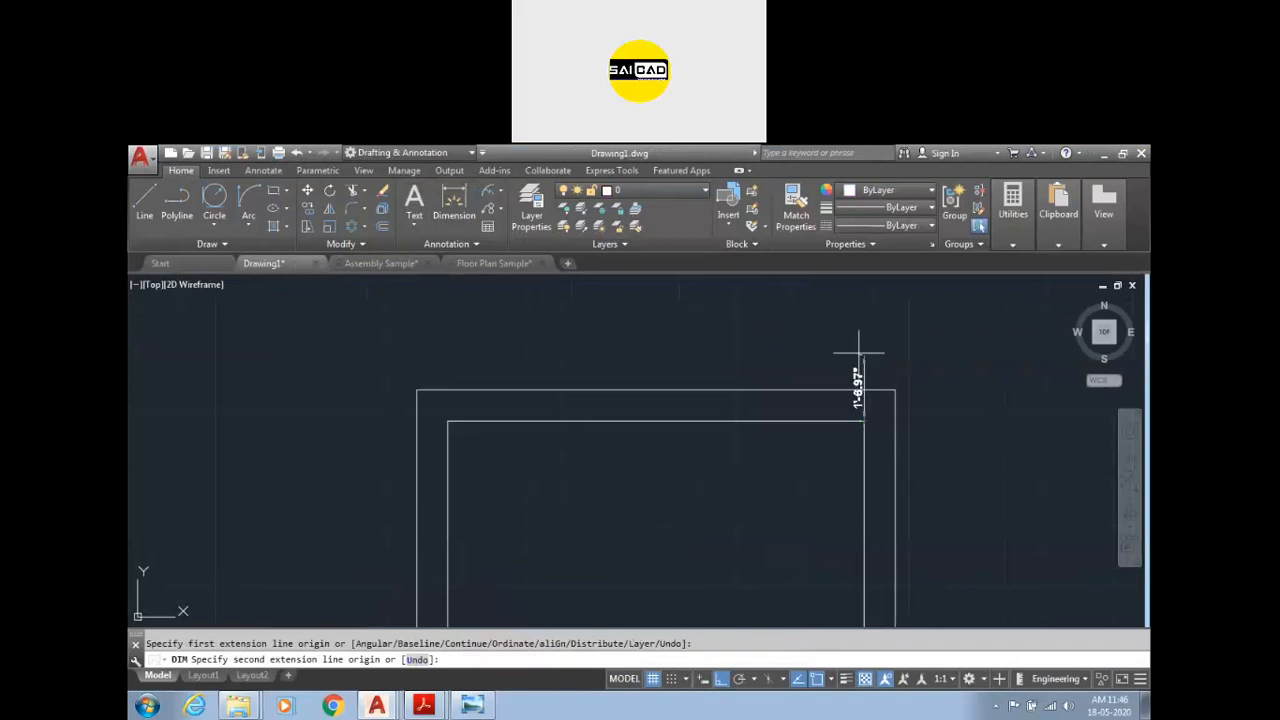
pyautogui.press('Escape')
pyautogui.scroll(-6, 571, 400)
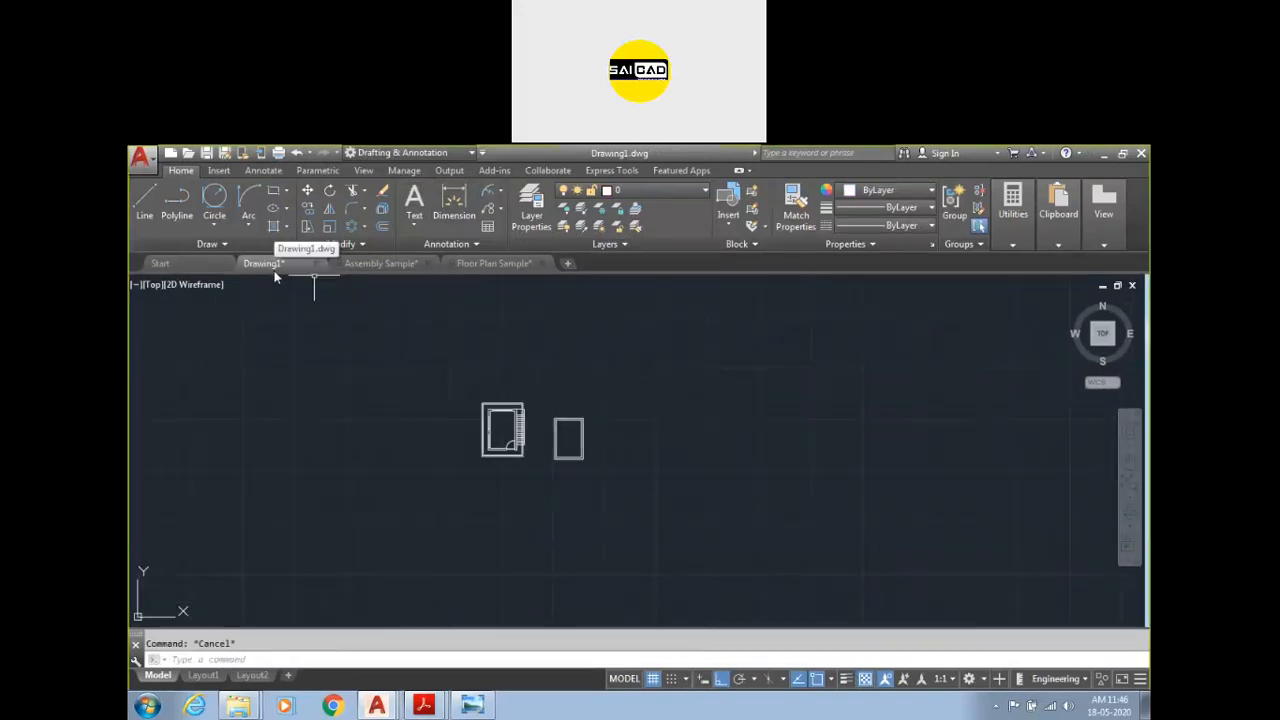
# Step: Create a new drawing and draw an upright rectangle 48 wide and 241 high
pyautogui.hotkey('ctrl', 'n')
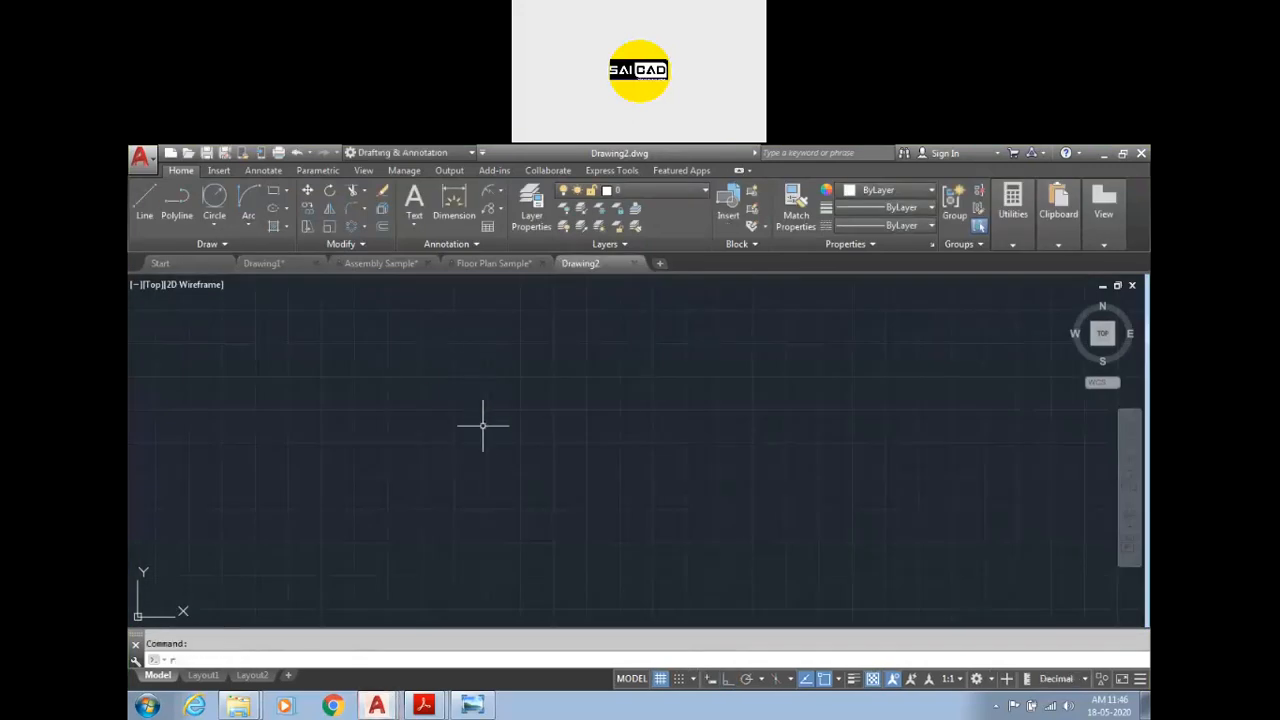
pyautogui.write('rec')
pyautogui.press('Return')
pyautogui.click(522, 542)
pyautogui.write('d')
pyautogui.press('Return')
pyautogui.write('4')
pyautogui.press('Return')
pyautogui.write('241')
pyautogui.press('Return')
pyautogui.click(628, 338)
# Step: Draw a circle of radius 40 at the midpoint of the rectangle's bottom edge and delete it
pyautogui.scroll(8, 509, 520)
pyautogui.write('c')
pyautogui.press('Return')
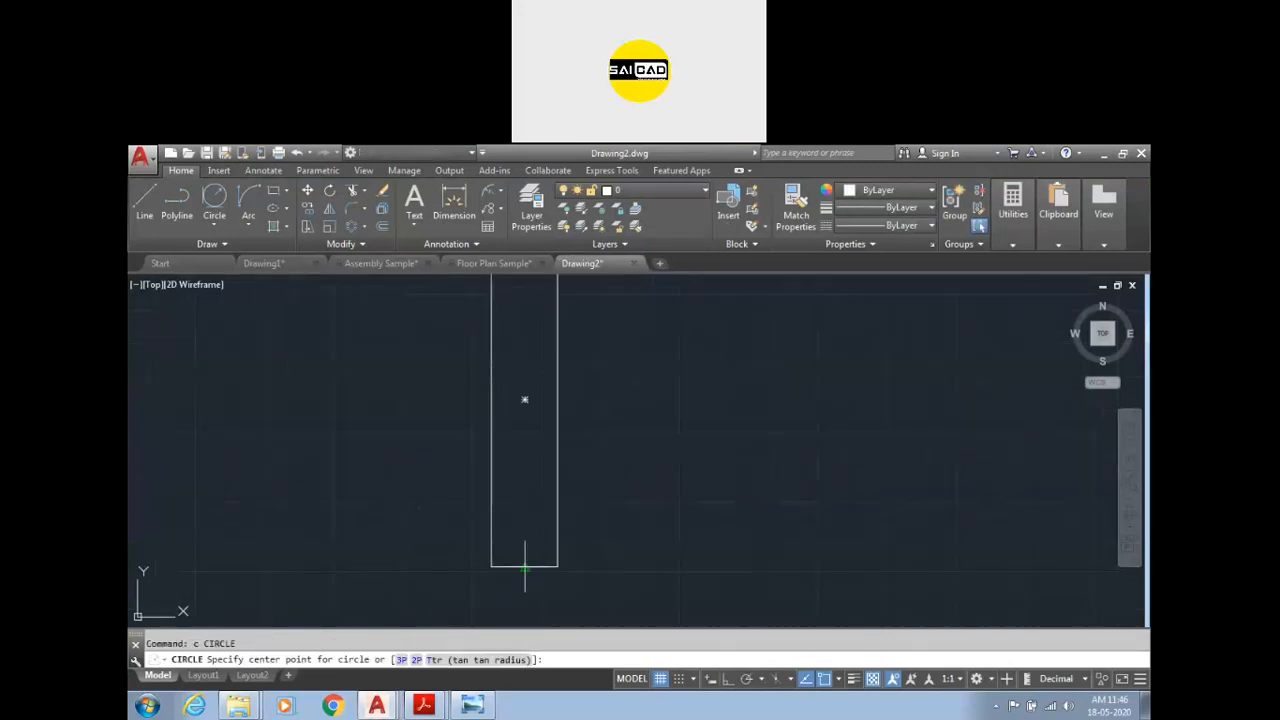
pyautogui.click(525, 563)
pyautogui.write('40')
pyautogui.press('Return')
pyautogui.click(530, 512)
pyautogui.press('Delete')
# Step: Draw a circle of diameter 40, using tracking to centre it 22 above the midpoint of the rectangle's bottom edge
pyautogui.write('c')
pyautogui.press('Return')
pyautogui.write('tk')
pyautogui.press('Return')
pyautogui.click(525, 565)
pyautogui.write('20')
pyautogui.press('Return')
pyautogui.press('Return')
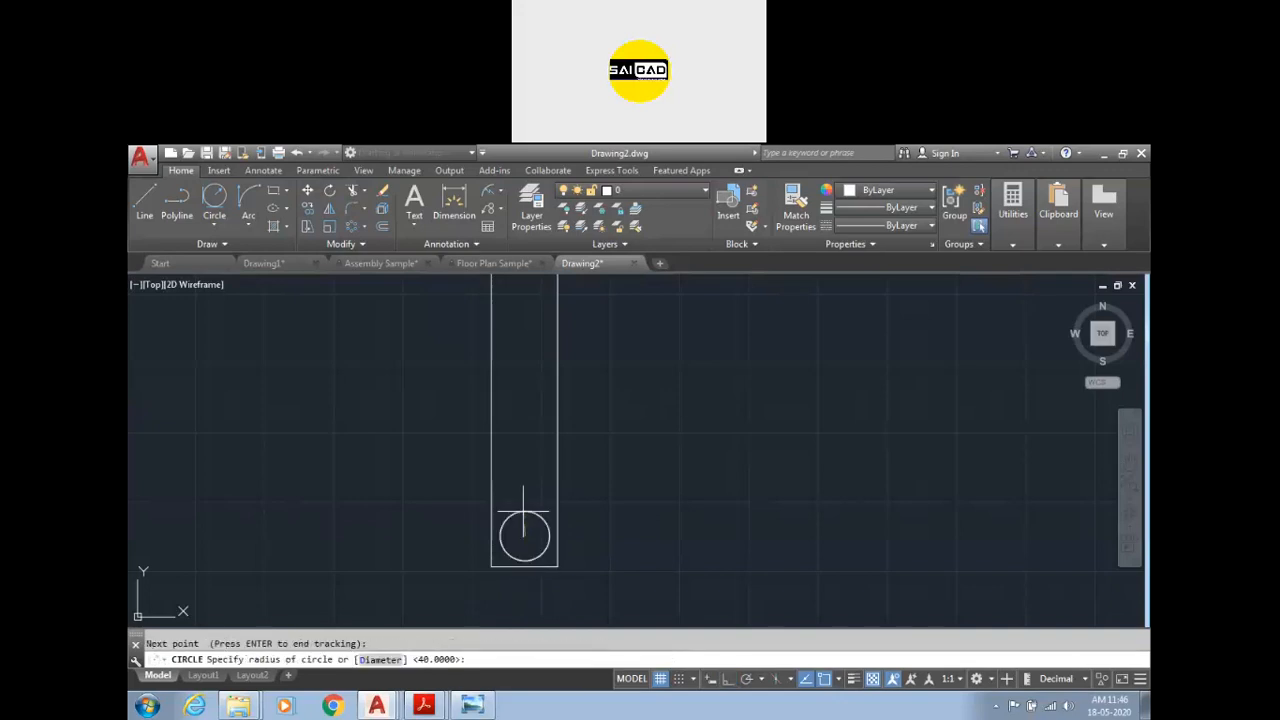
pyautogui.write('d')
pyautogui.press('Return')
pyautogui.write('40')
pyautogui.press('Return')
# Step: Draw a circle of diameter 32, tracked 65 above the midpoint of the rectangle's bottom edge
pyautogui.write('c')
pyautogui.press('Return')
pyautogui.write('tk')
pyautogui.press('Return')
pyautogui.click(524, 569)
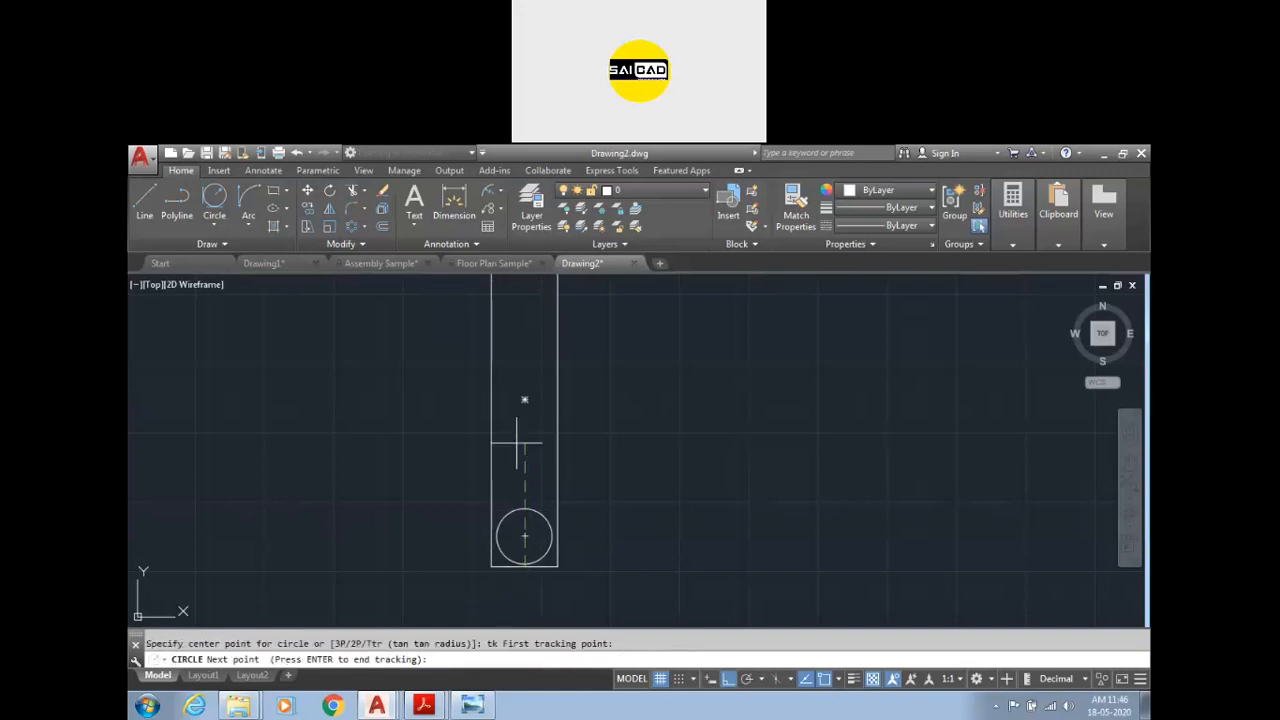
pyautogui.press('Return')
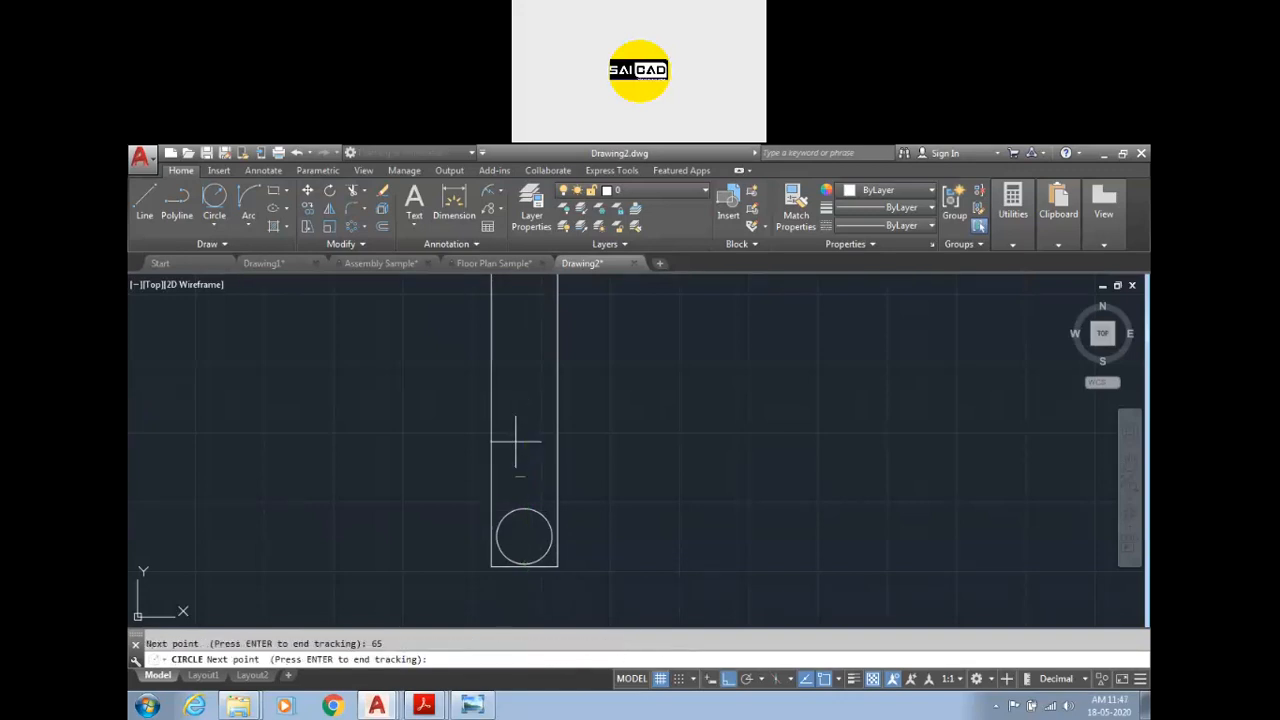
pyautogui.press('Return')
pyautogui.write('d')
pyautogui.press('Return')
pyautogui.write('32')
pyautogui.press('Return')
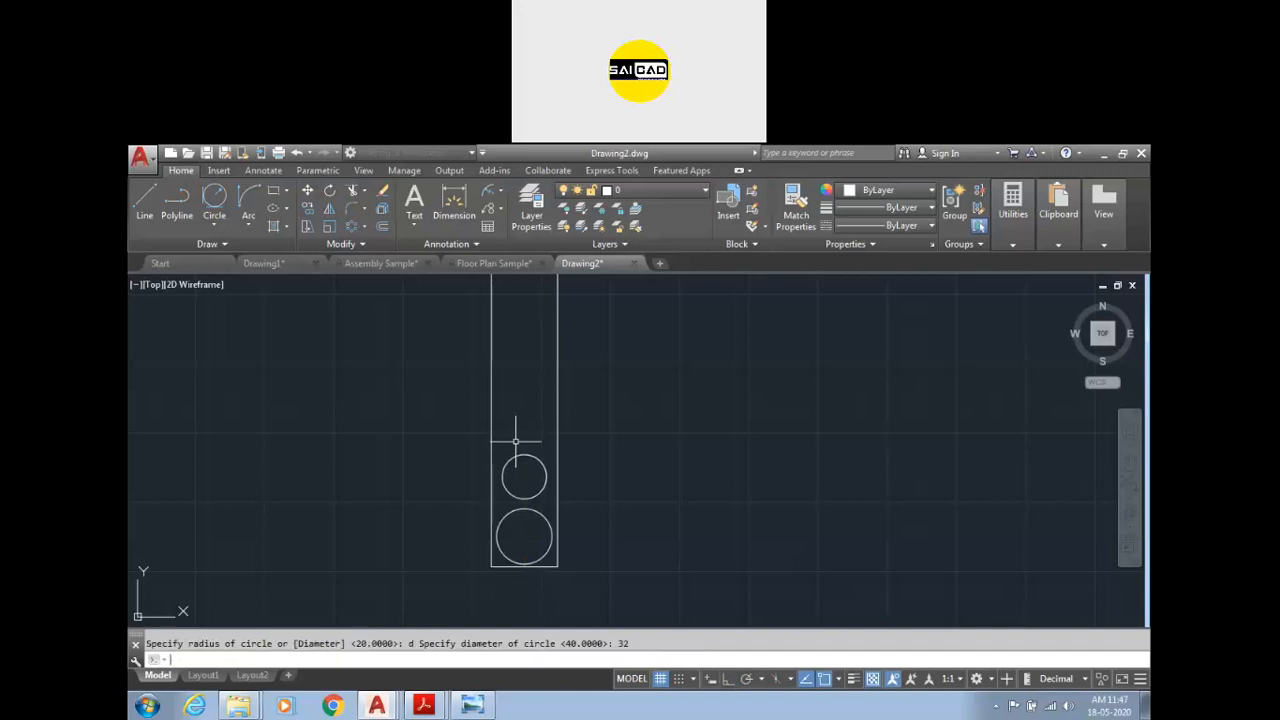
# Step: Draw a circle of radius 28 at the midpoint of the rectangle's bottom edge and delete it
pyautogui.write('c')
pyautogui.press('Return')
pyautogui.scroll(3, 520, 445)
pyautogui.scroll(-3, 534, 466)
pyautogui.click(542, 563)
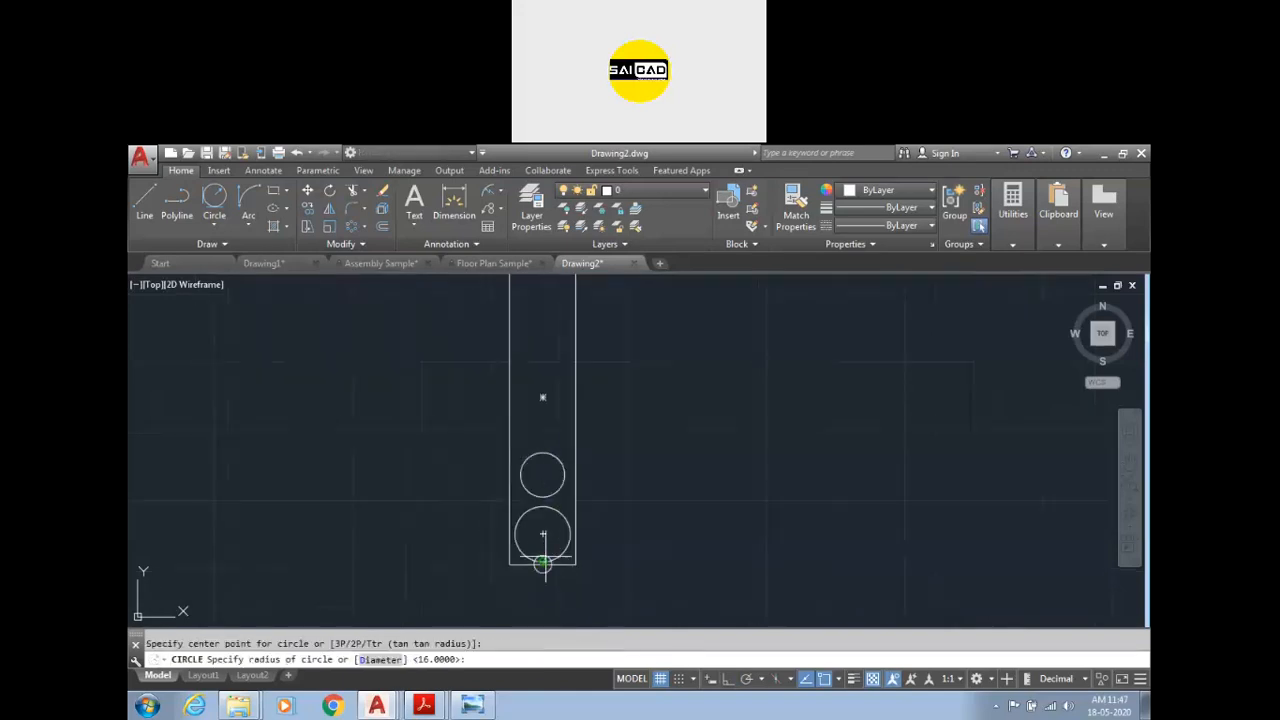
pyautogui.write('28')
pyautogui.press('Return')
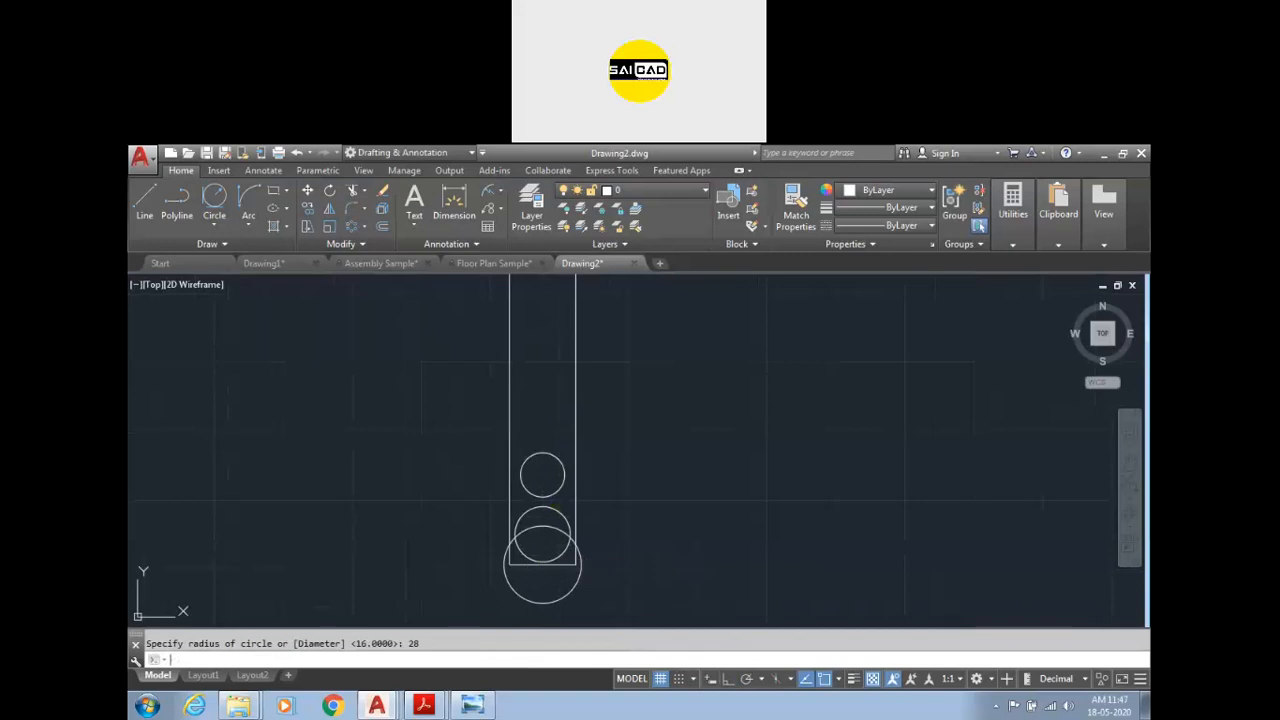
pyautogui.click(591, 580)
pyautogui.click(565, 597)
pyautogui.press('Delete')
# Step: Draw a circle of diameter 28 centred on the midpoint of the rectangle's bottom edge
pyautogui.write('c')
pyautogui.press('Return')
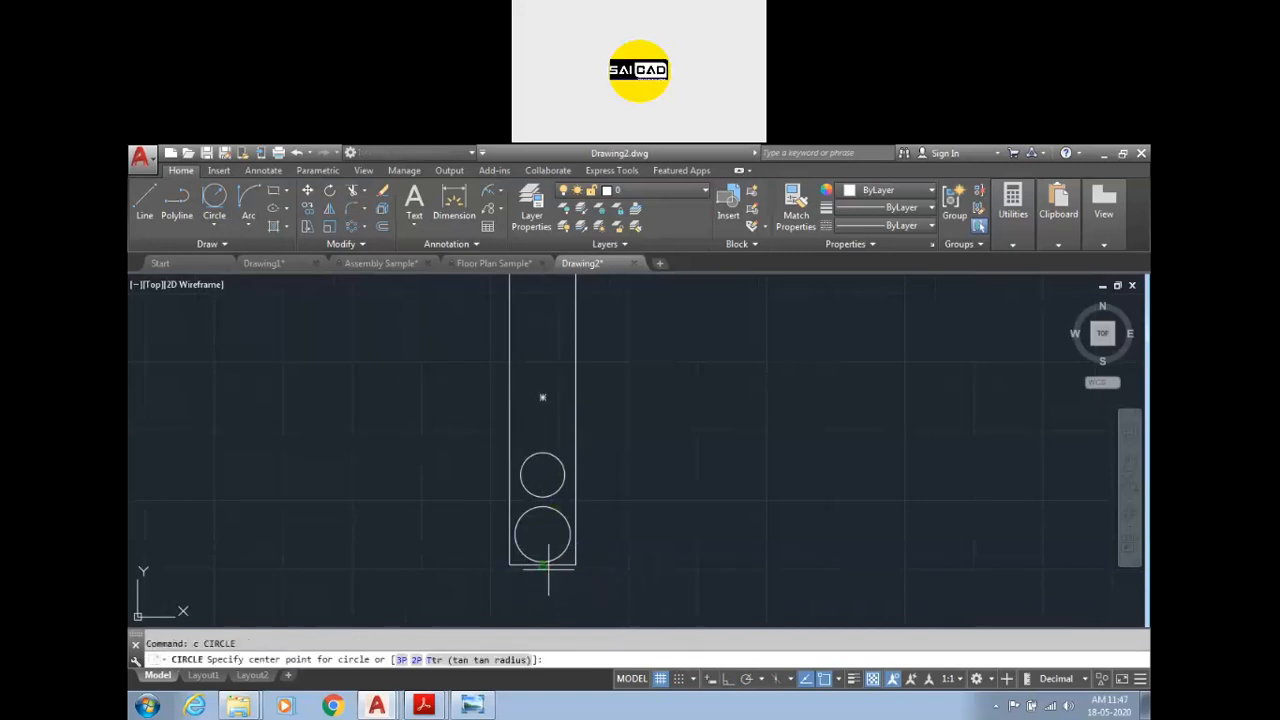
pyautogui.click(542, 563)
pyautogui.write('d')
pyautogui.press('Return')
pyautogui.write('28')
pyautogui.press('Return')
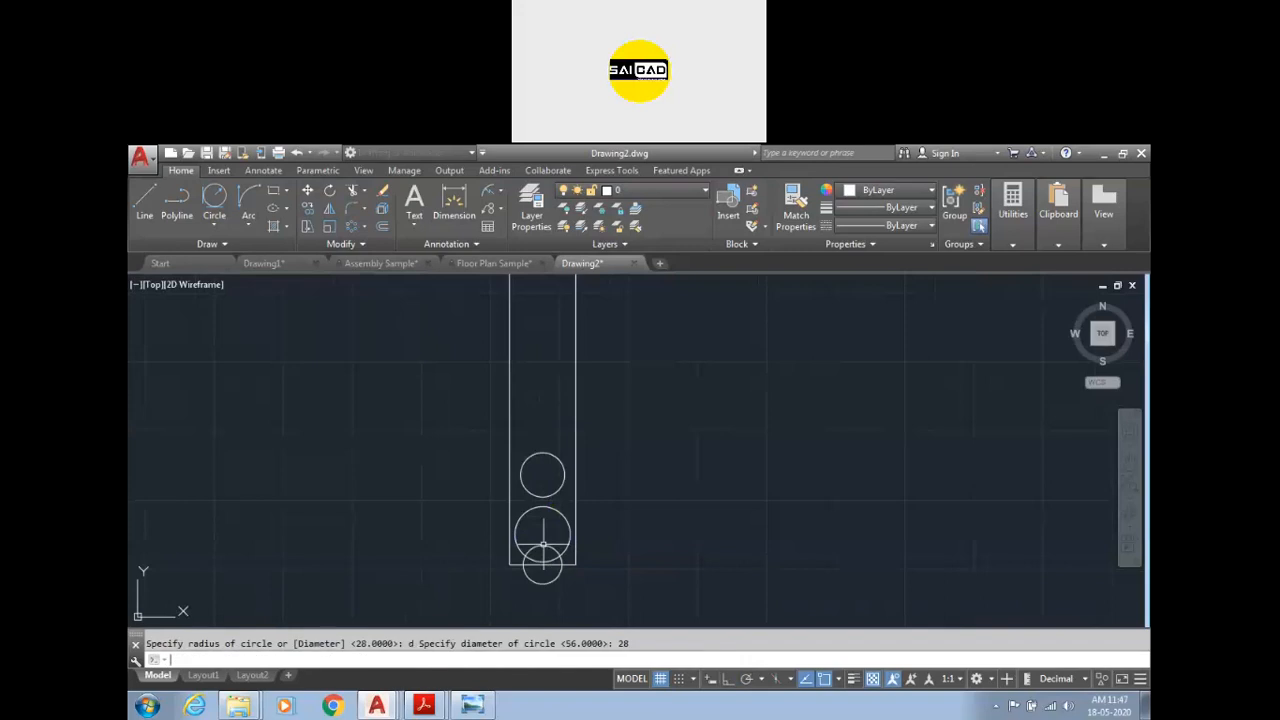
# Step: Draw a circle of diameter 25 concentric with the 28-diameter circle on the bottom edge
pyautogui.write('c')
pyautogui.press('Return')
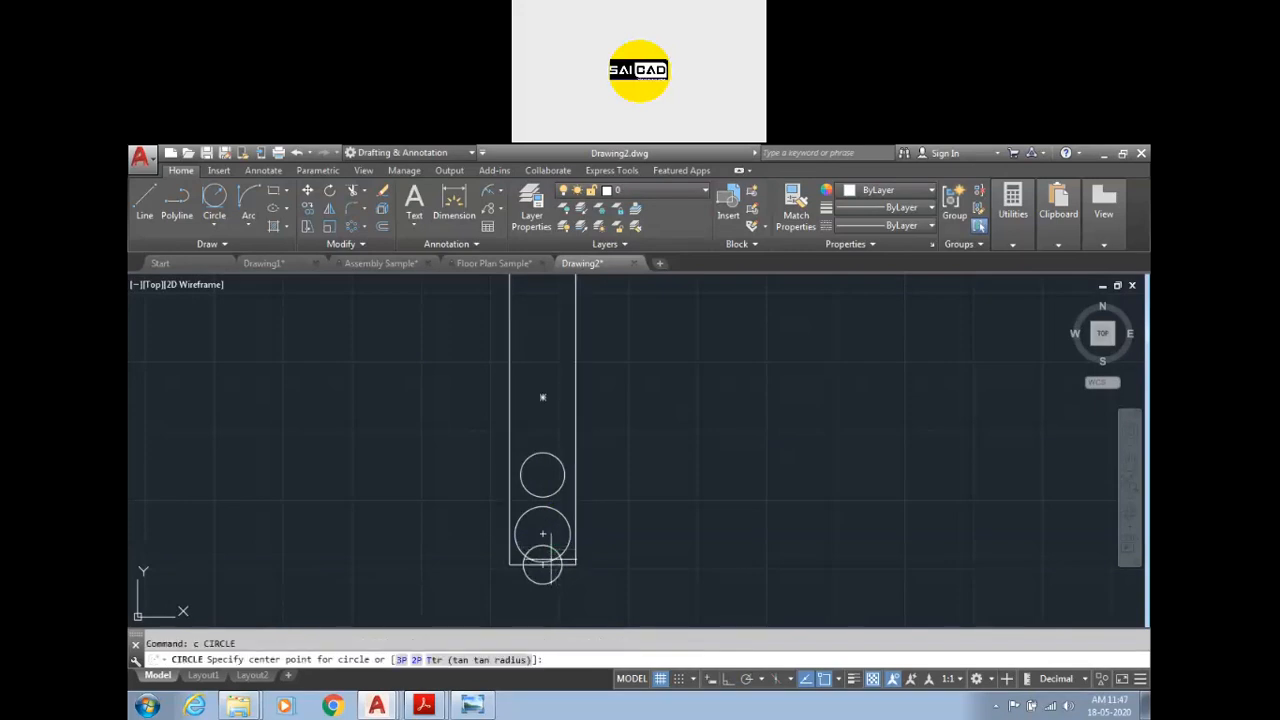
pyautogui.click(542, 565)
pyautogui.write('d')
pyautogui.press('Return')
pyautogui.write('25')
pyautogui.press('Return')
# Step: Move the 28-diameter circle straight up by its centre to a spot just above the 32-diameter circle
pyautogui.scroll(4, 542, 560)
pyautogui.click(540, 532)
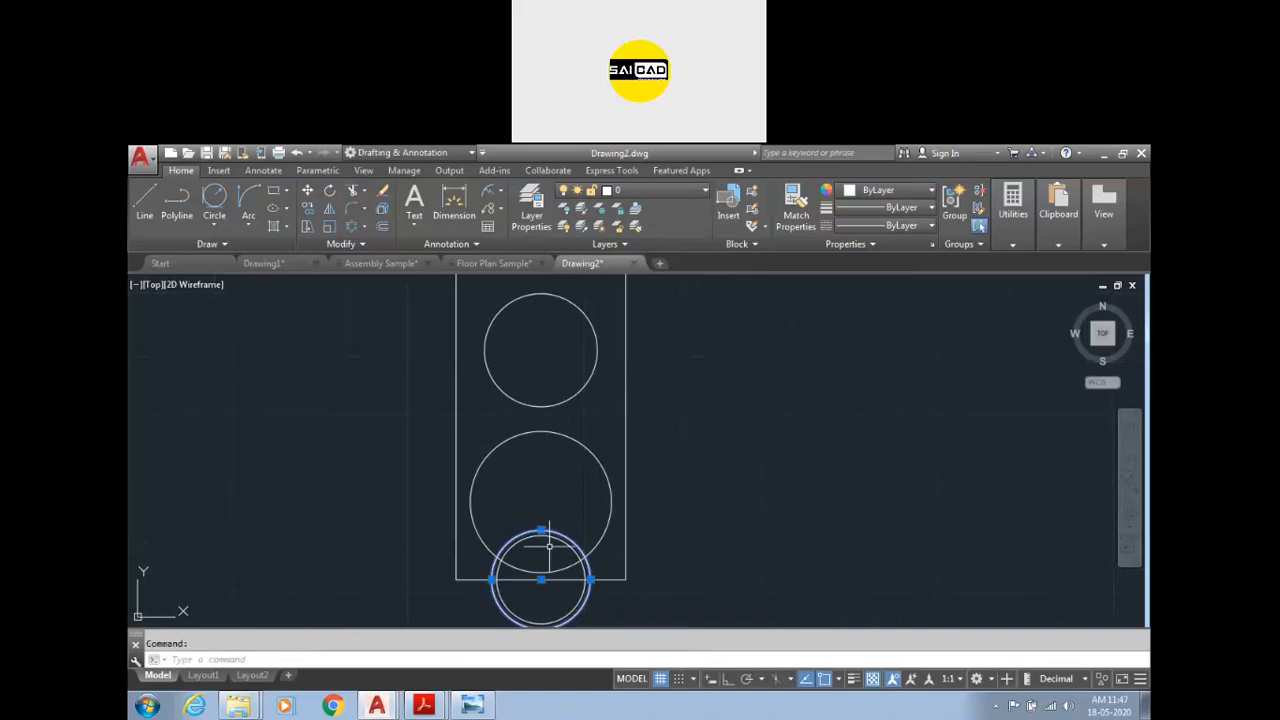
pyautogui.click(540, 579)
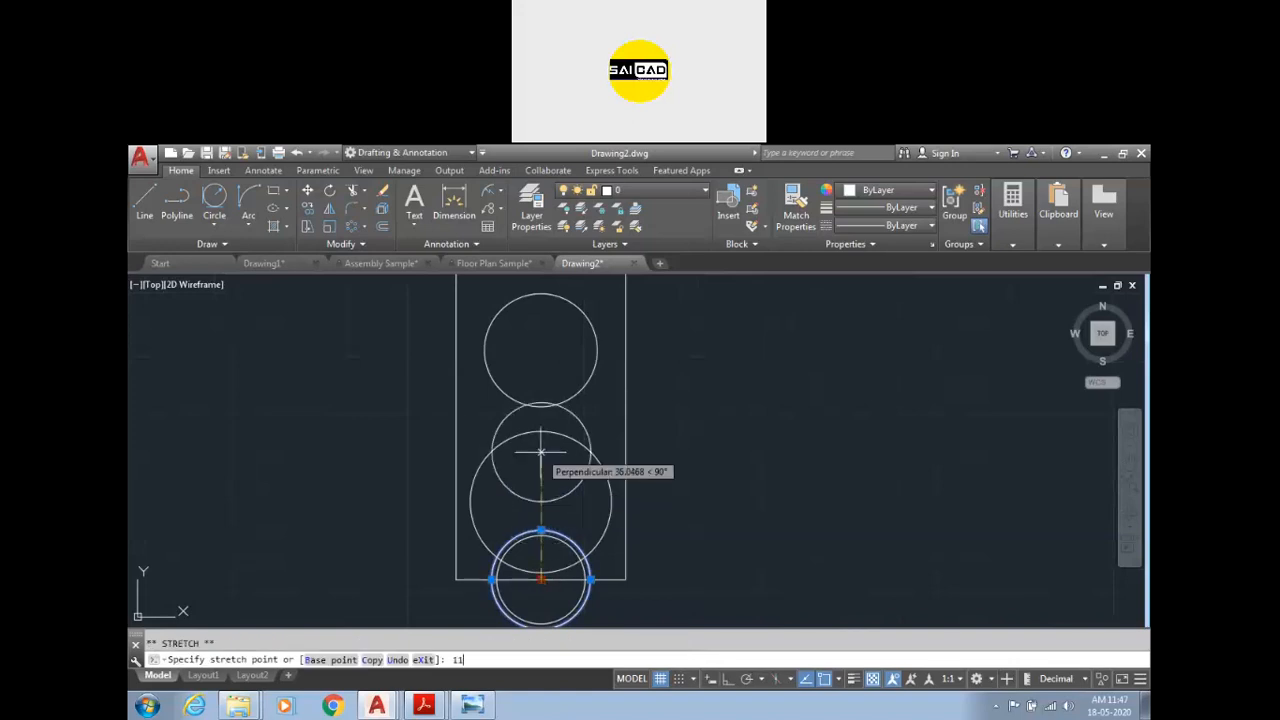
pyautogui.write('11')
pyautogui.press('Return')
# Step: Move the 25-diameter circle by its centre 155 straight up from the rectangle's bottom edge
pyautogui.click(575, 524)
pyautogui.click(540, 545)
pyautogui.click(540, 579)
pyautogui.write('155')
pyautogui.press('Return')
pyautogui.scroll(-6, 586, 514)
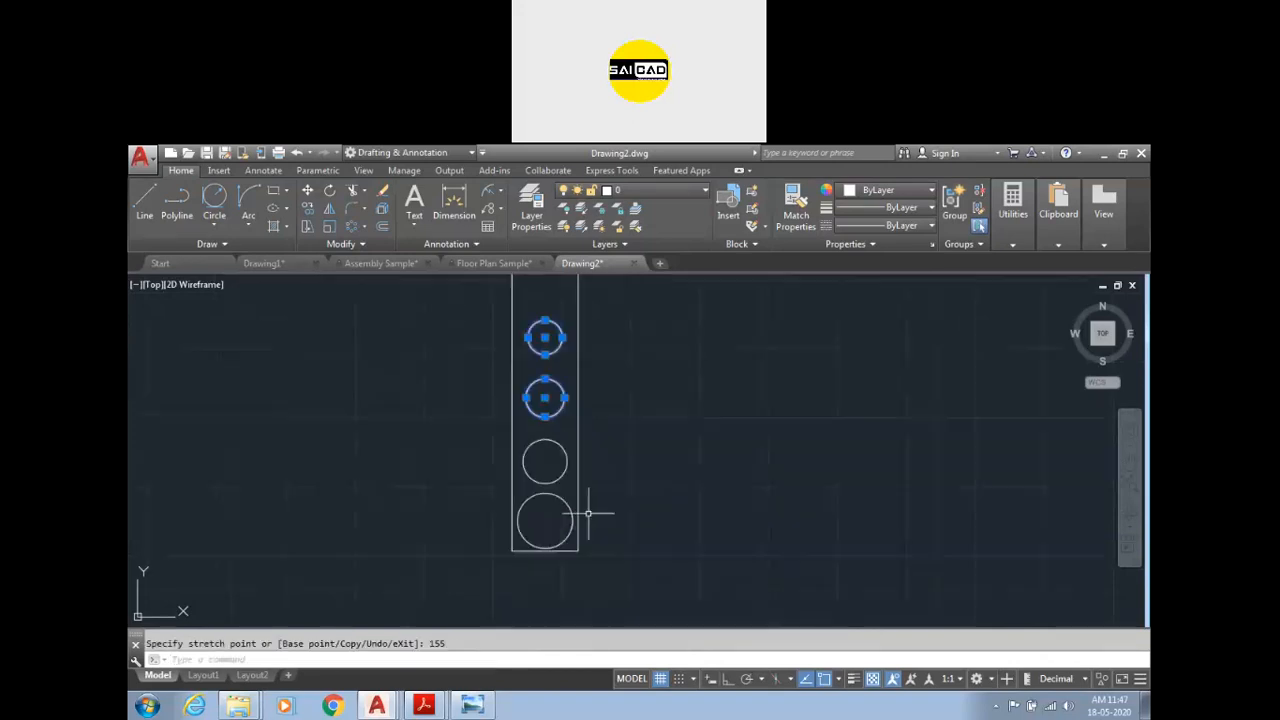
pyautogui.press('Escape')
# Step: Dimension the rectangle's width below its bottom edge and its height beside its right edge
pyautogui.scroll(2, 591, 423)
pyautogui.click(454, 205)
pyautogui.scroll(4, 544, 543)
pyautogui.click(566, 541)
pyautogui.click(563, 580)
pyautogui.scroll(2, 591, 553)
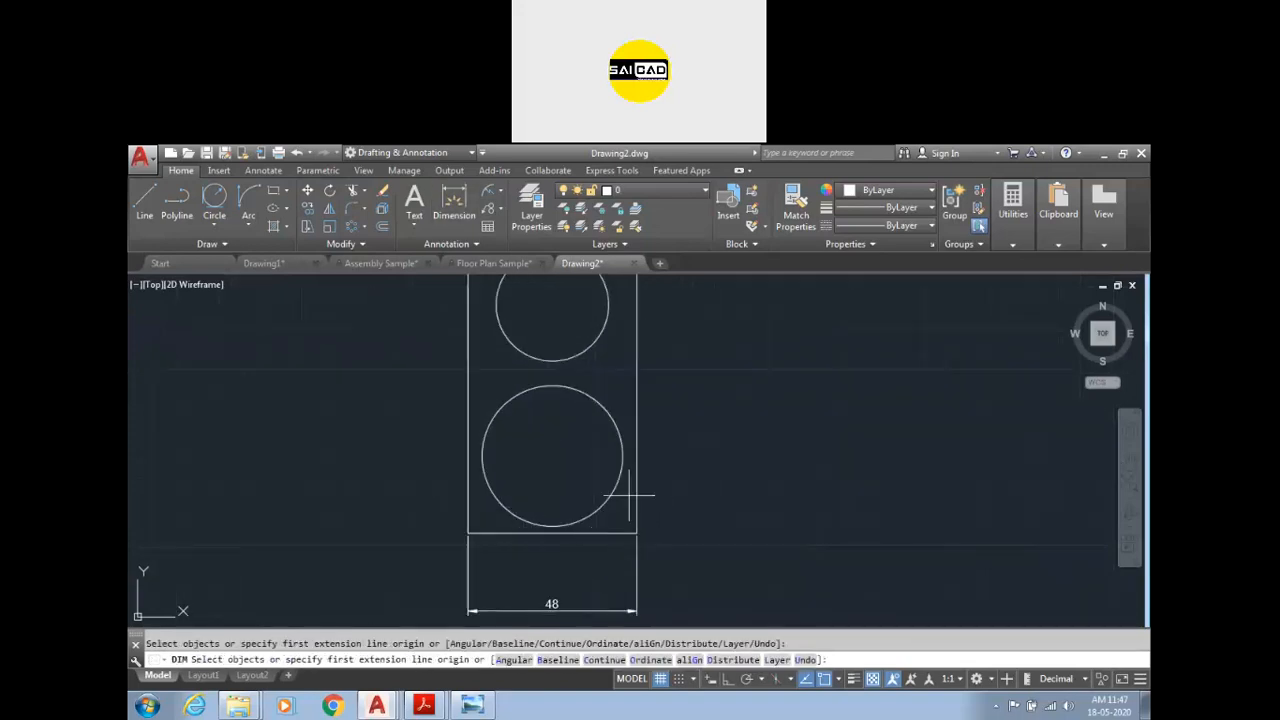
pyautogui.click(637, 494)
pyautogui.click(677, 492)
# Step: Dimension the vertical distance from the rectangle's bottom edge to the centre of the lowest circle
pyautogui.scroll(-1, 605, 518)
pyautogui.scroll(1, 574, 514)
pyautogui.click(549, 548)
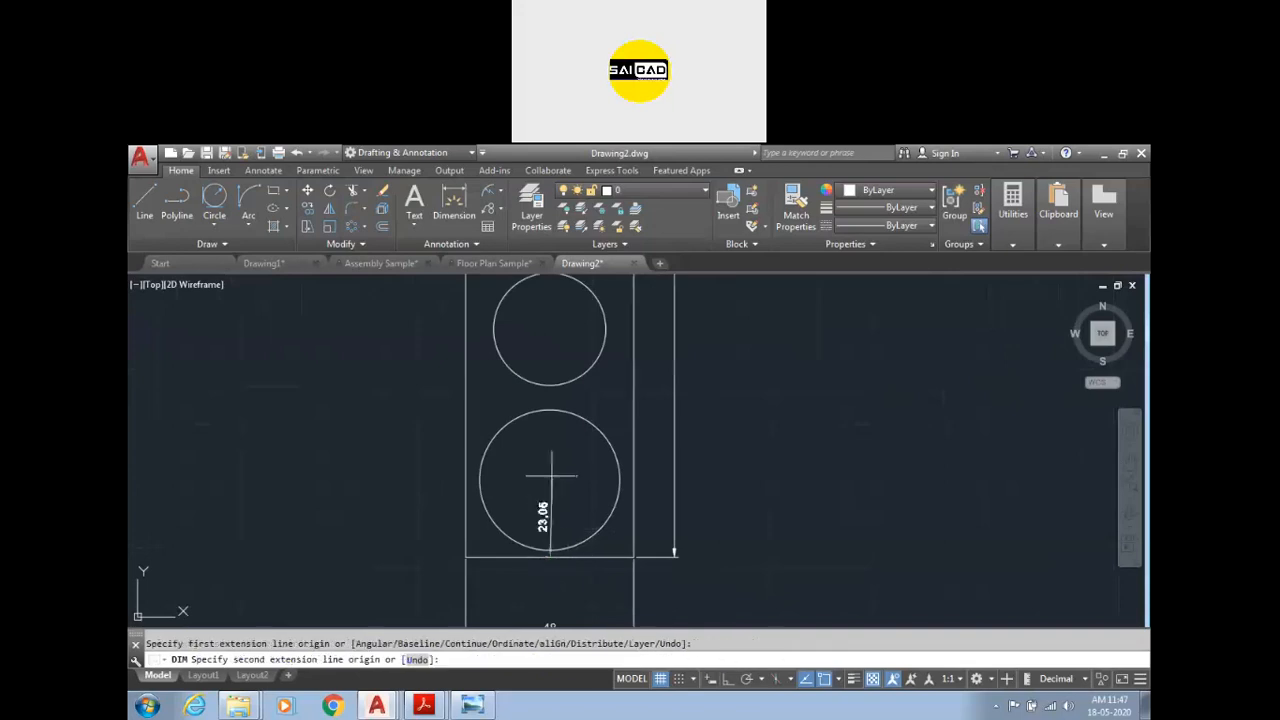
pyautogui.click(549, 479)
pyautogui.click(726, 490)
# Step: Place the lowest circle's height dimension beside the rectangle and move the rectangle's overall height dimension line outward beyond it
pyautogui.click(678, 510)
pyautogui.click(655, 535)
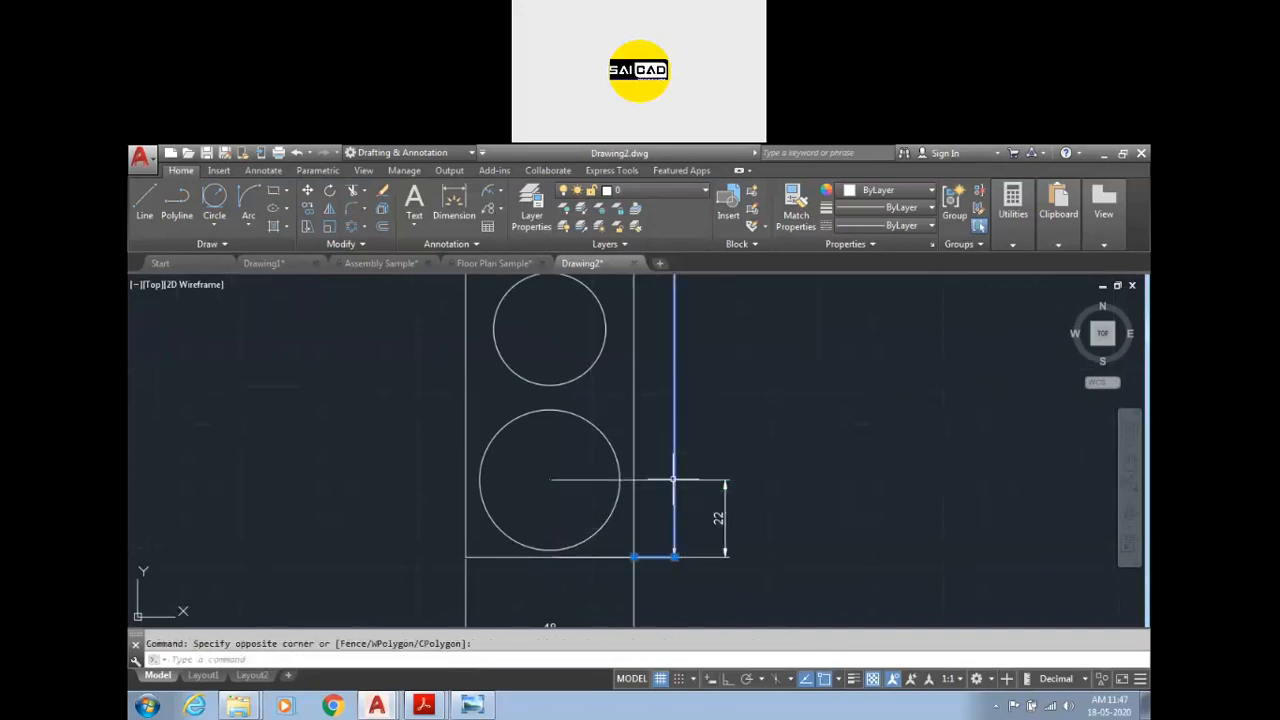
pyautogui.scroll(-2, 709, 439)
pyautogui.click(676, 324)
pyautogui.click(715, 335)
pyautogui.press('Escape')
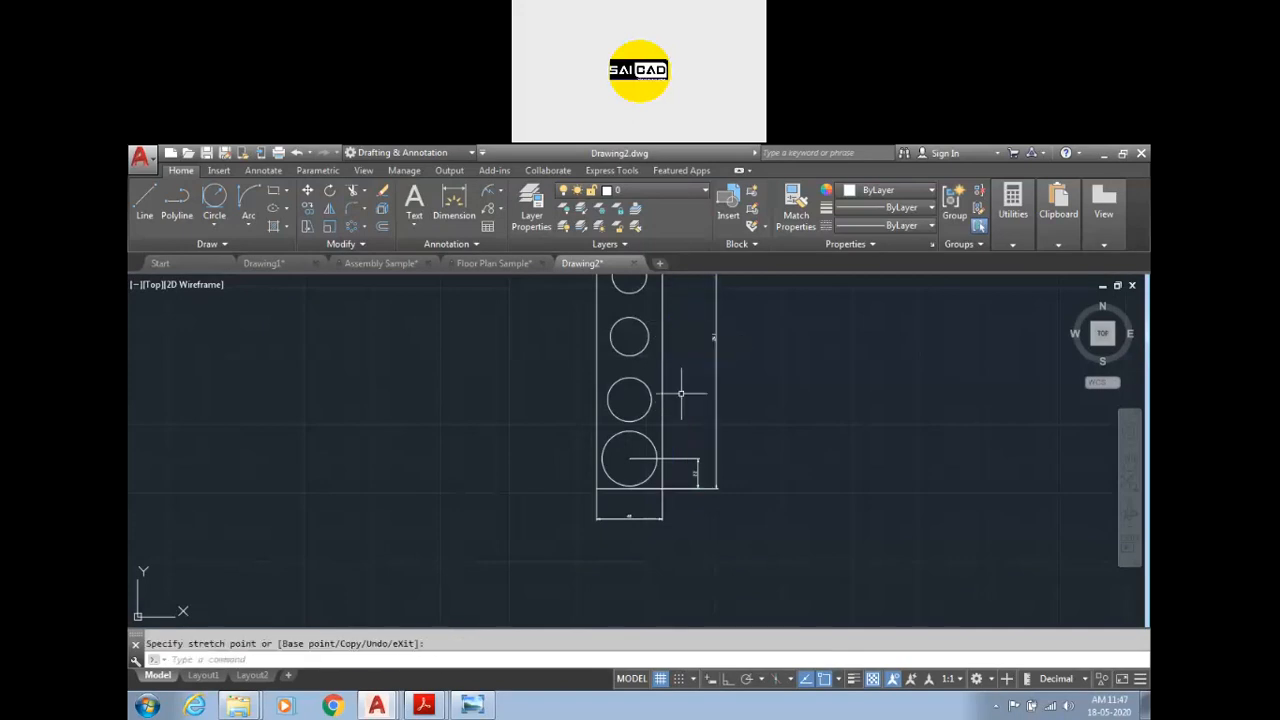
# Step: Examine where the lowest circle's height dimension has its extension line crossing the rectangle's right edge
pyautogui.scroll(4, 662, 468)
pyautogui.moveTo(665, 451); pyautogui.dragTo(661, 446, button='middle')
pyautogui.click(822, 370)
pyautogui.click(767, 436)
pyautogui.scroll(2, 656, 395)
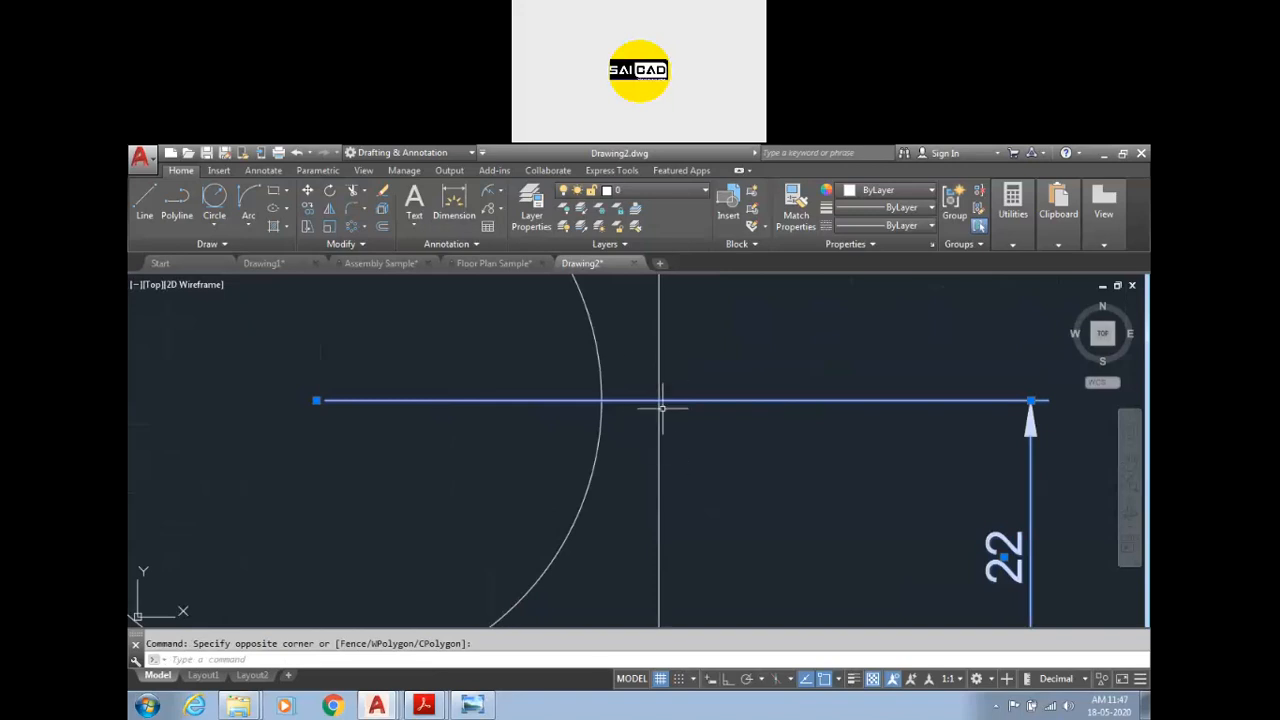
pyautogui.press('Escape')
pyautogui.click(706, 402)
pyautogui.press('Escape')
pyautogui.scroll(-2, 651, 424)
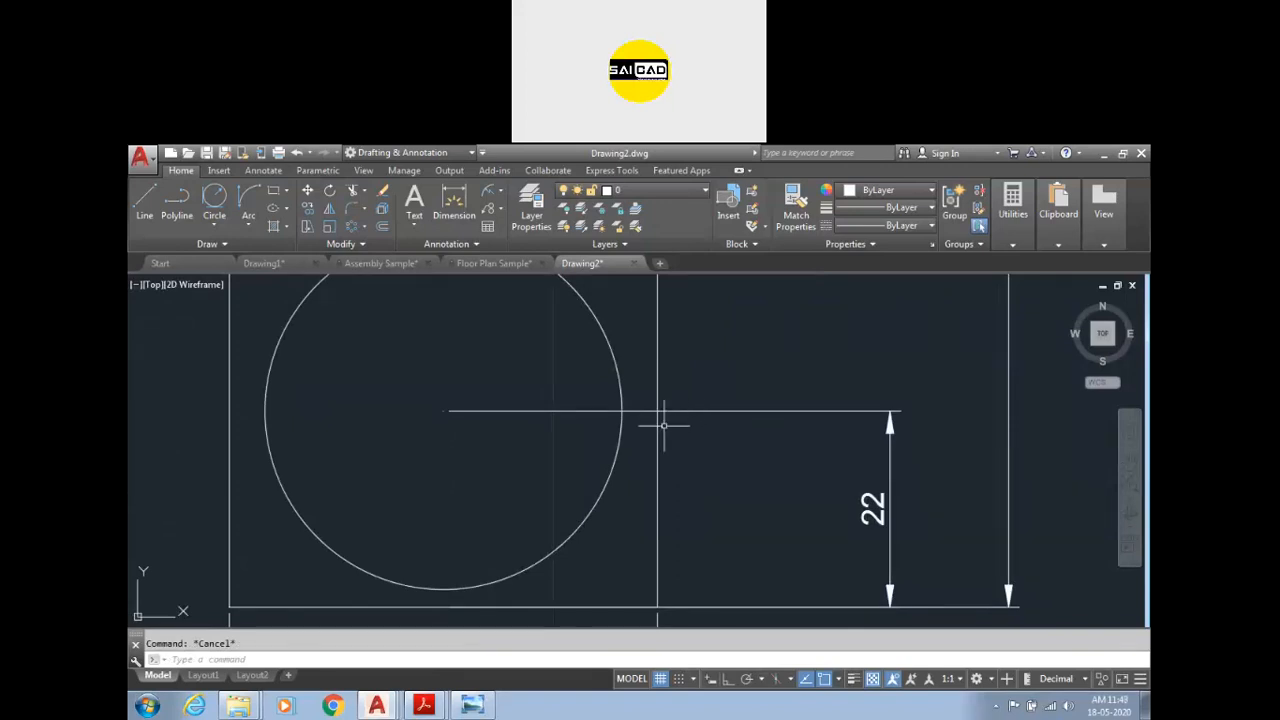
pyautogui.click(749, 392)
pyautogui.click(717, 457)
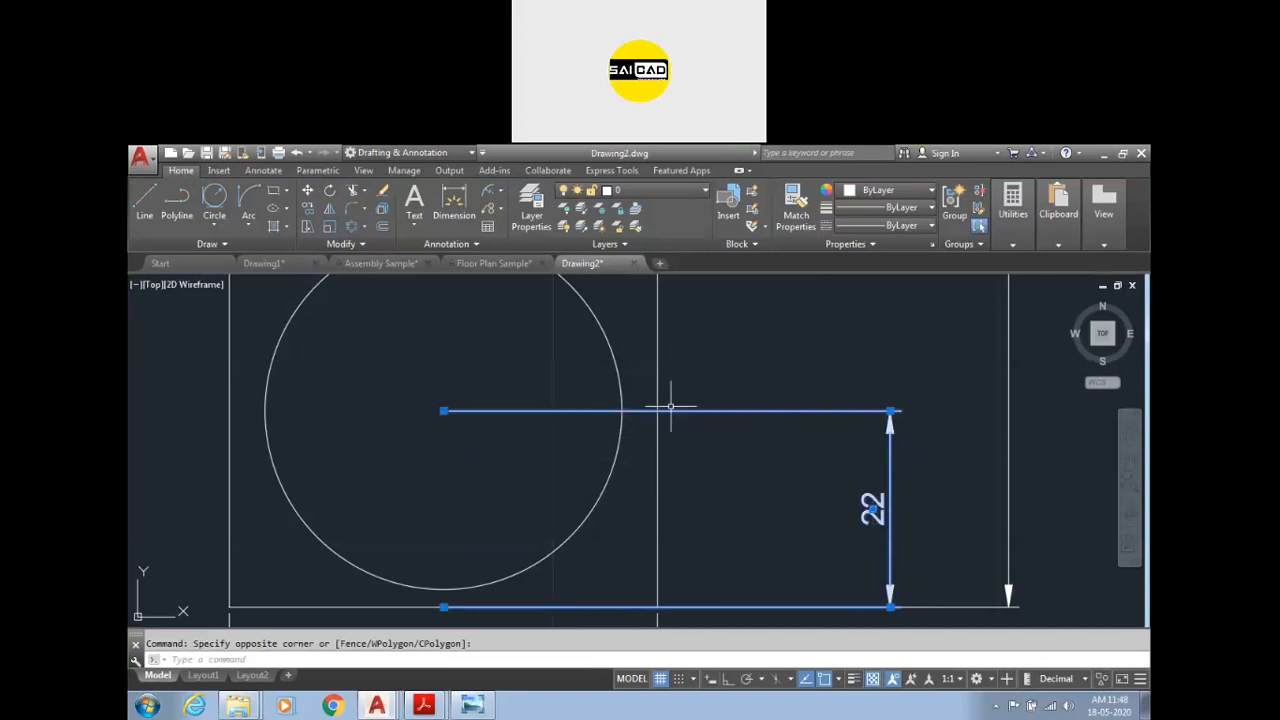
pyautogui.press('Escape')
pyautogui.click(781, 390)
pyautogui.click(738, 453)
pyautogui.press('Escape')
pyautogui.click(708, 488)
pyautogui.click(630, 525)
pyautogui.press('Escape')
pyautogui.click(825, 363)
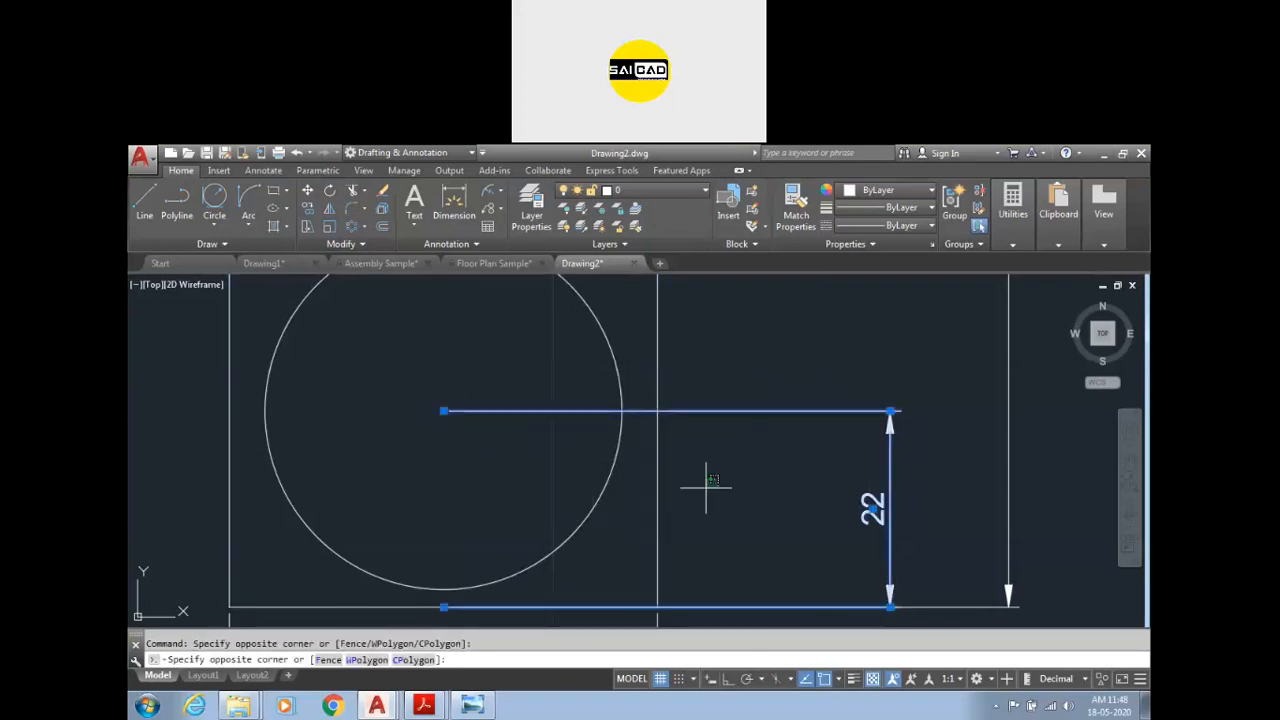
pyautogui.press('Escape')
pyautogui.scroll(-4, 652, 525)
pyautogui.scroll(3, 663, 523)
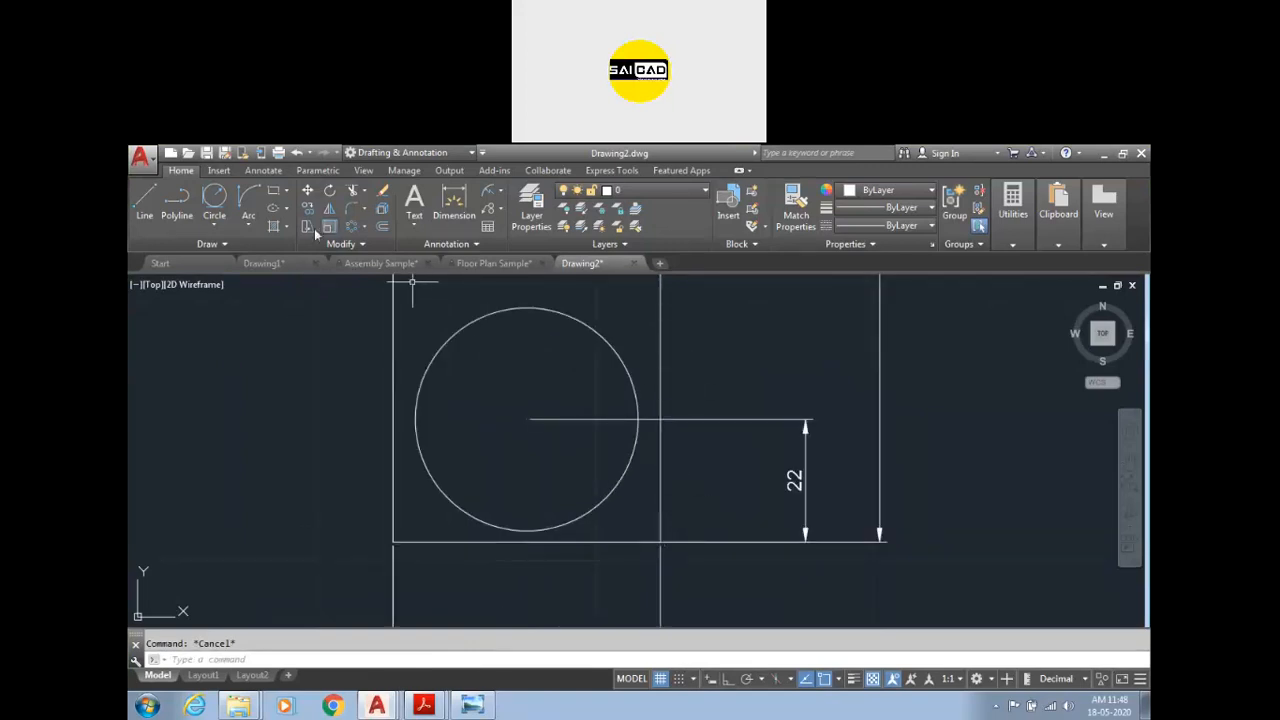
# Step: Break the lowest circle's height dimension where its extension lines cross the rectangle's right edge
pyautogui.click(441, 245)
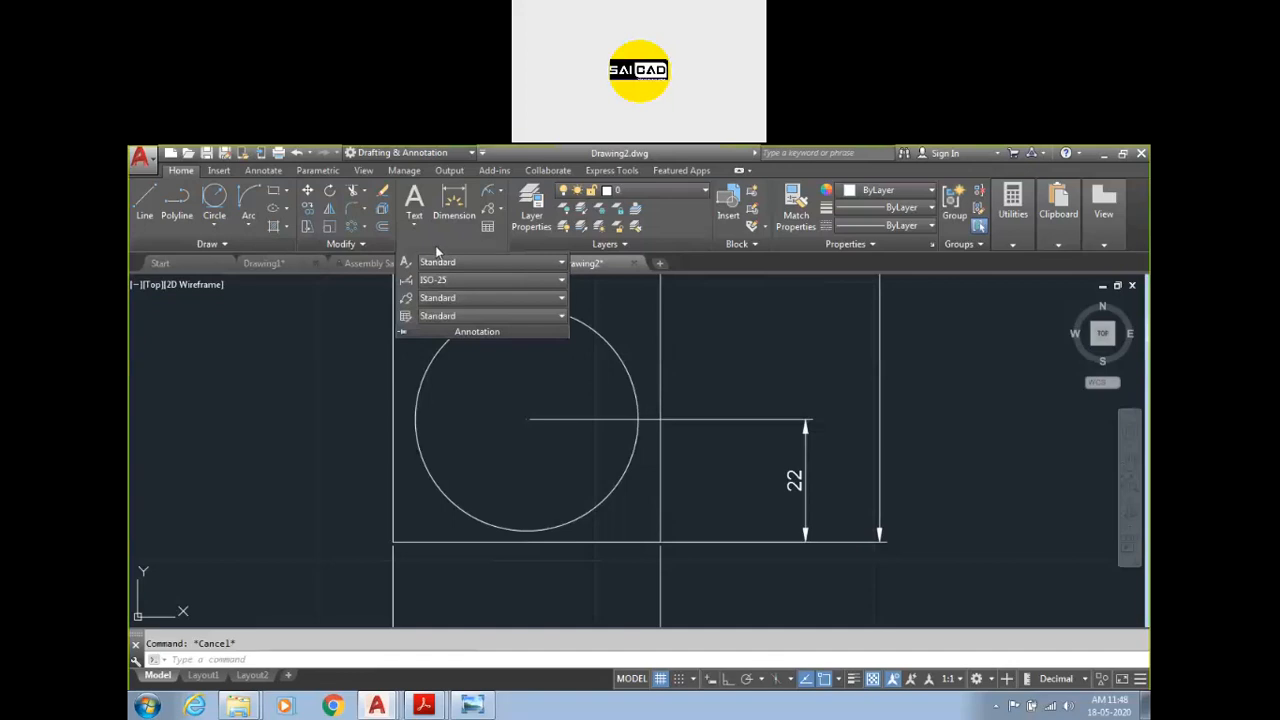
pyautogui.click(264, 171)
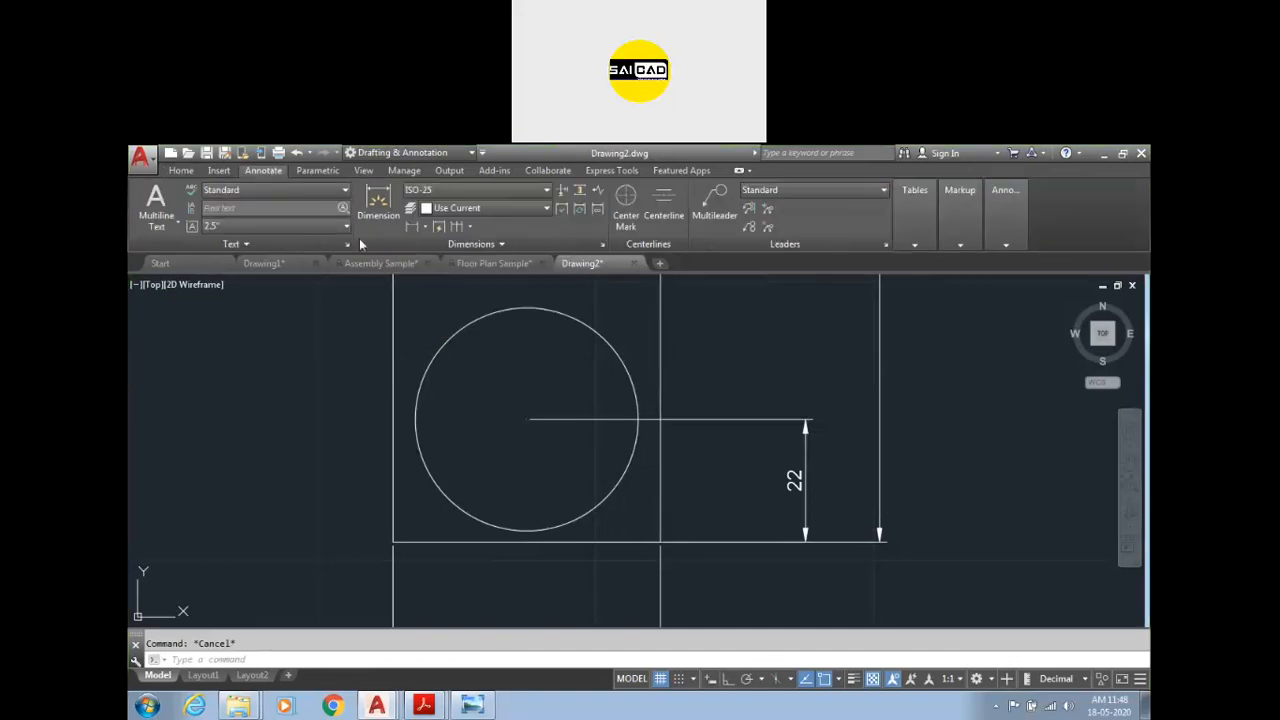
pyautogui.click(563, 193)
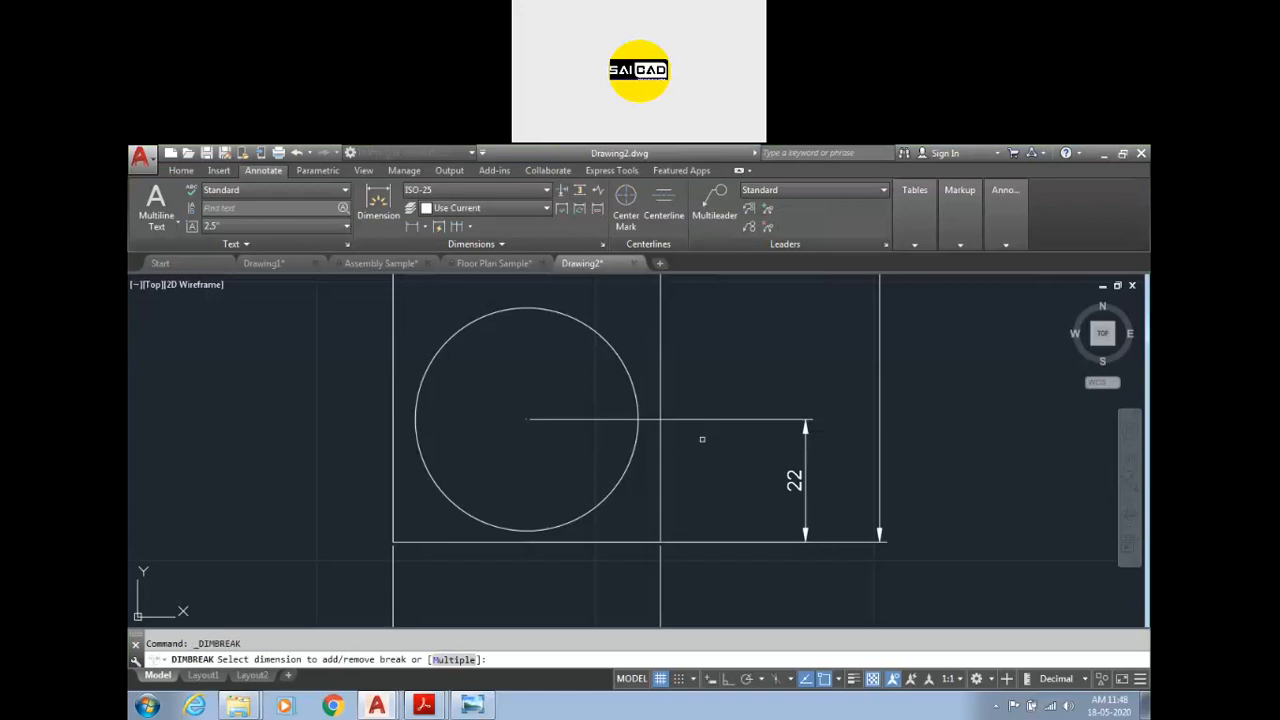
pyautogui.scroll(2, 699, 440)
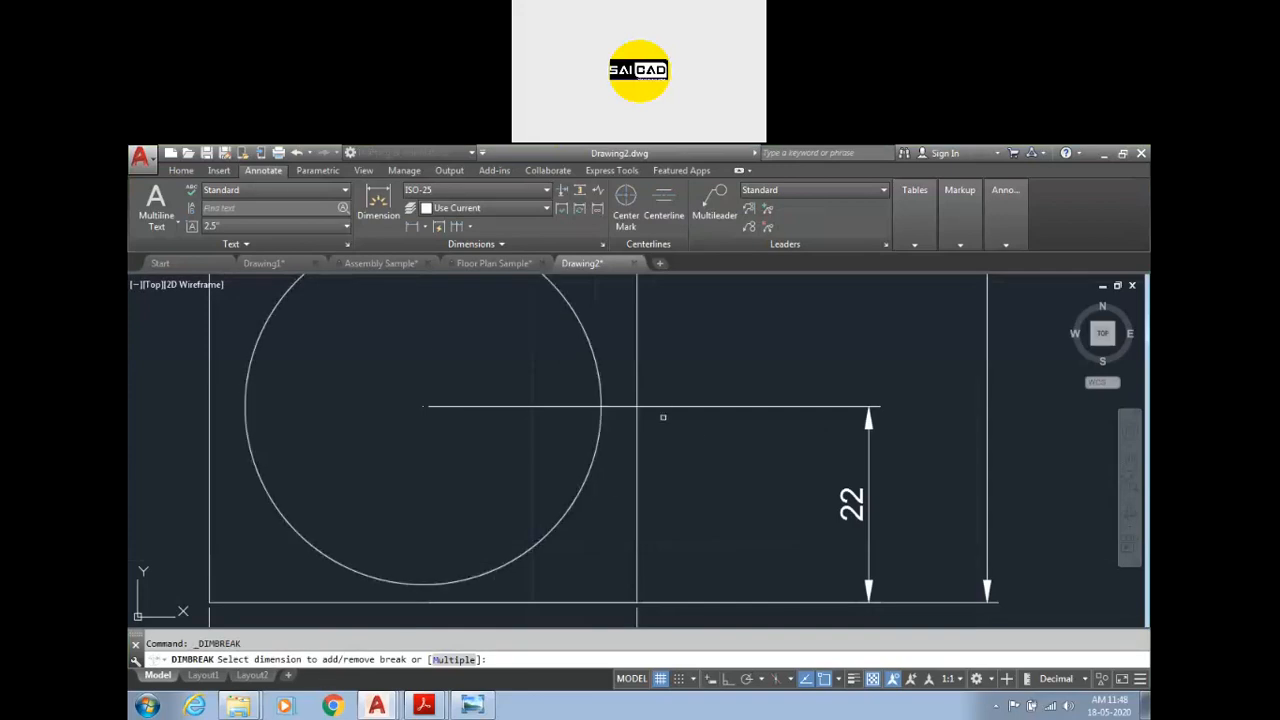
pyautogui.click(666, 408)
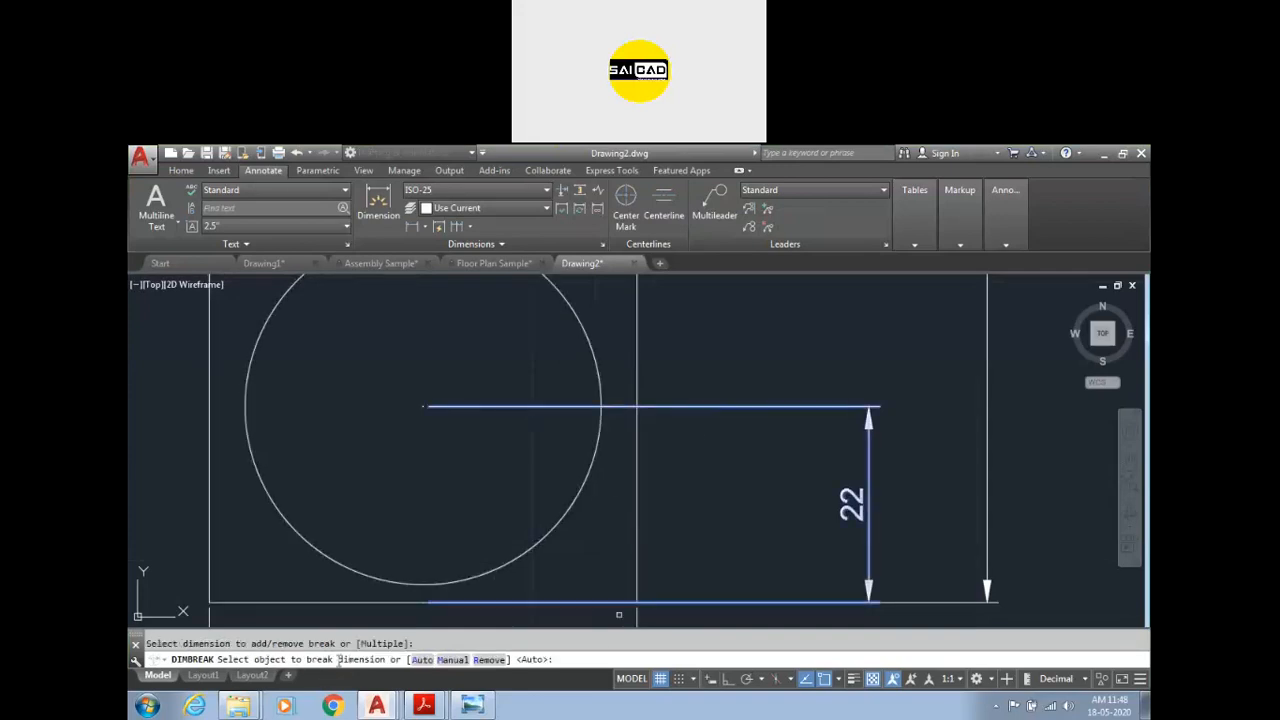
pyautogui.click(637, 485)
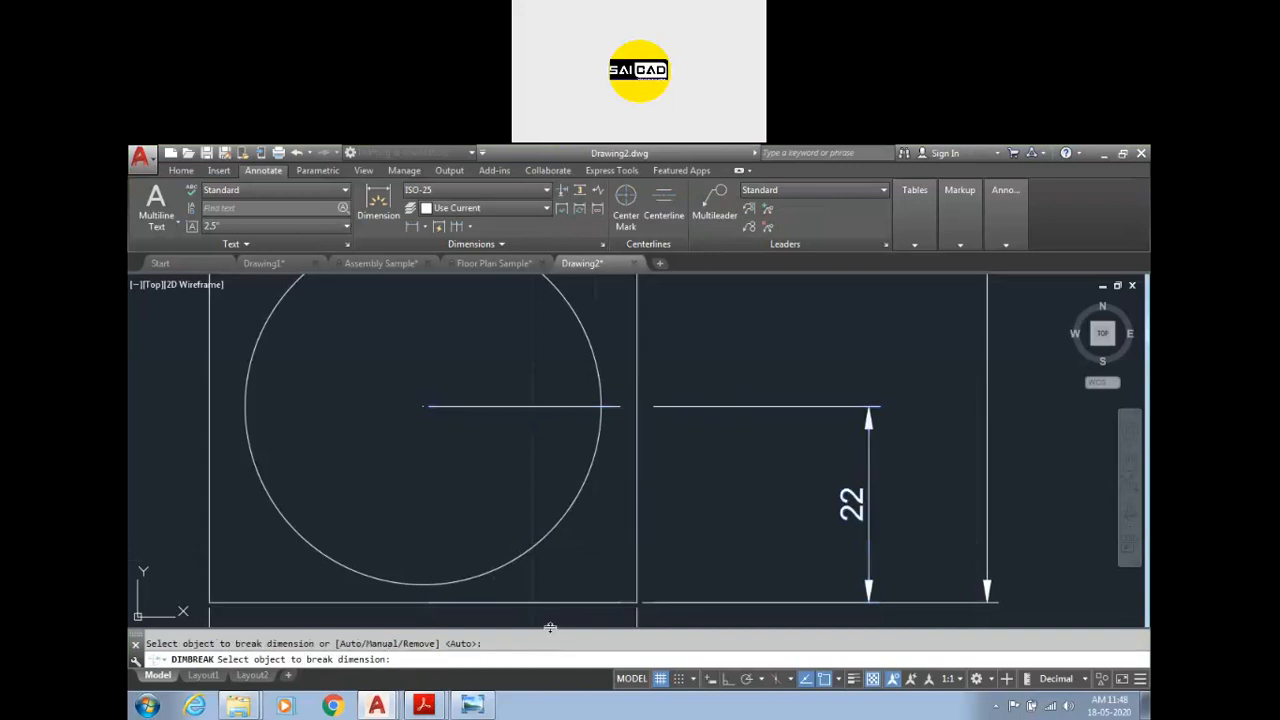
pyautogui.press('Escape')
# Step: Inspect the breaks in the lowest circle's height dimension at the rectangle's right edge
pyautogui.scroll(2, 635, 400)
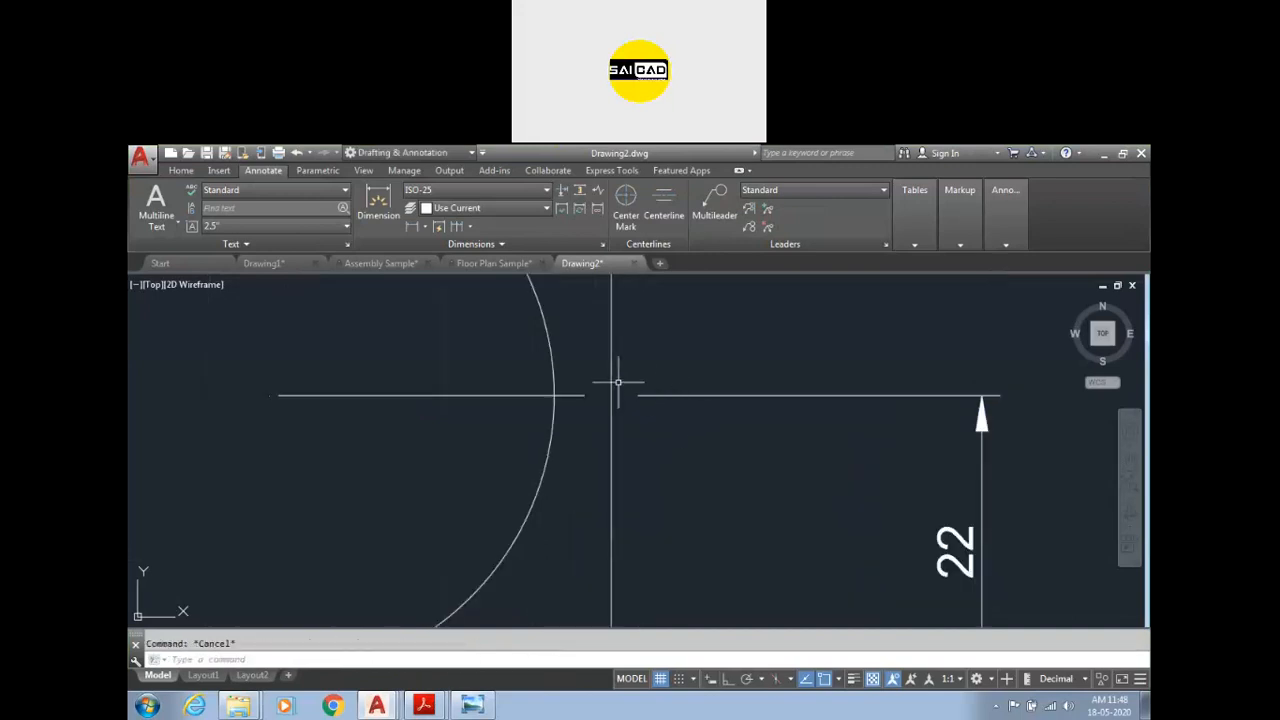
pyautogui.scroll(1, 590, 380)
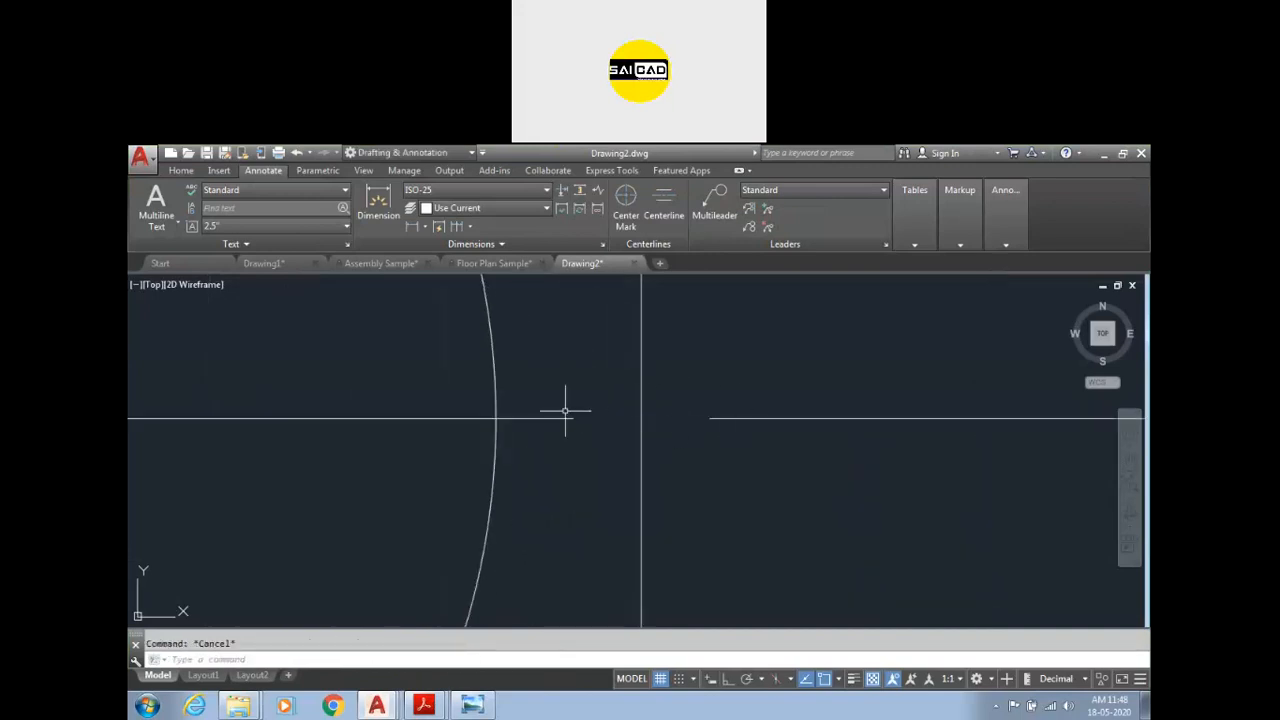
pyautogui.scroll(-3, 705, 420)
pyautogui.click(703, 374)
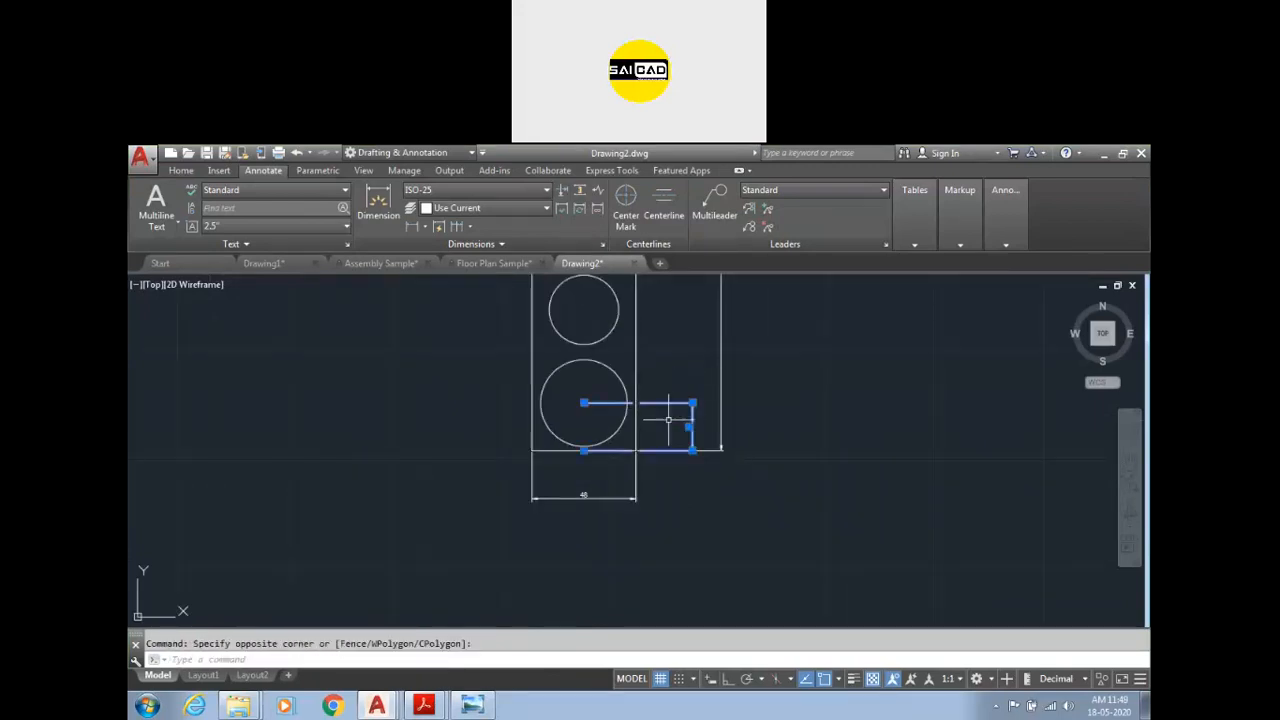
pyautogui.click(672, 406)
pyautogui.scroll(2, 645, 420)
pyautogui.scroll(4, 611, 510)
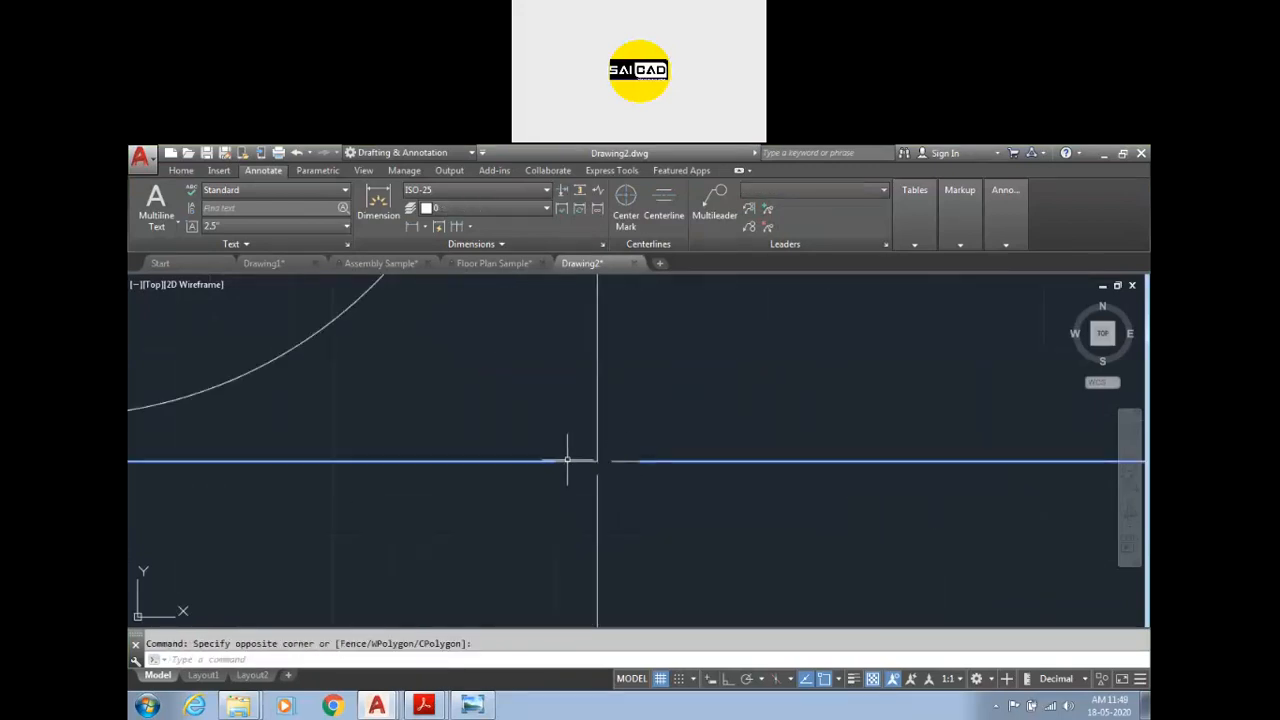
pyautogui.scroll(-3, 600, 400)
pyautogui.scroll(2, 600, 400)
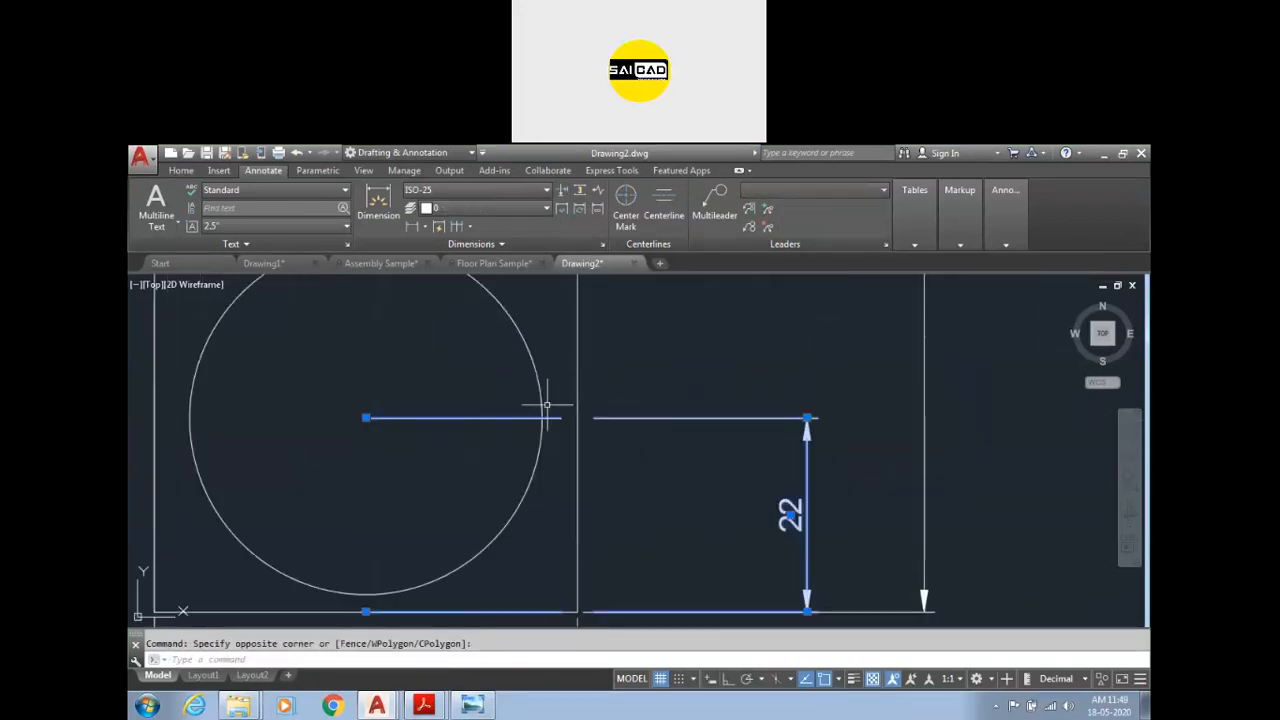
pyautogui.press('Escape')
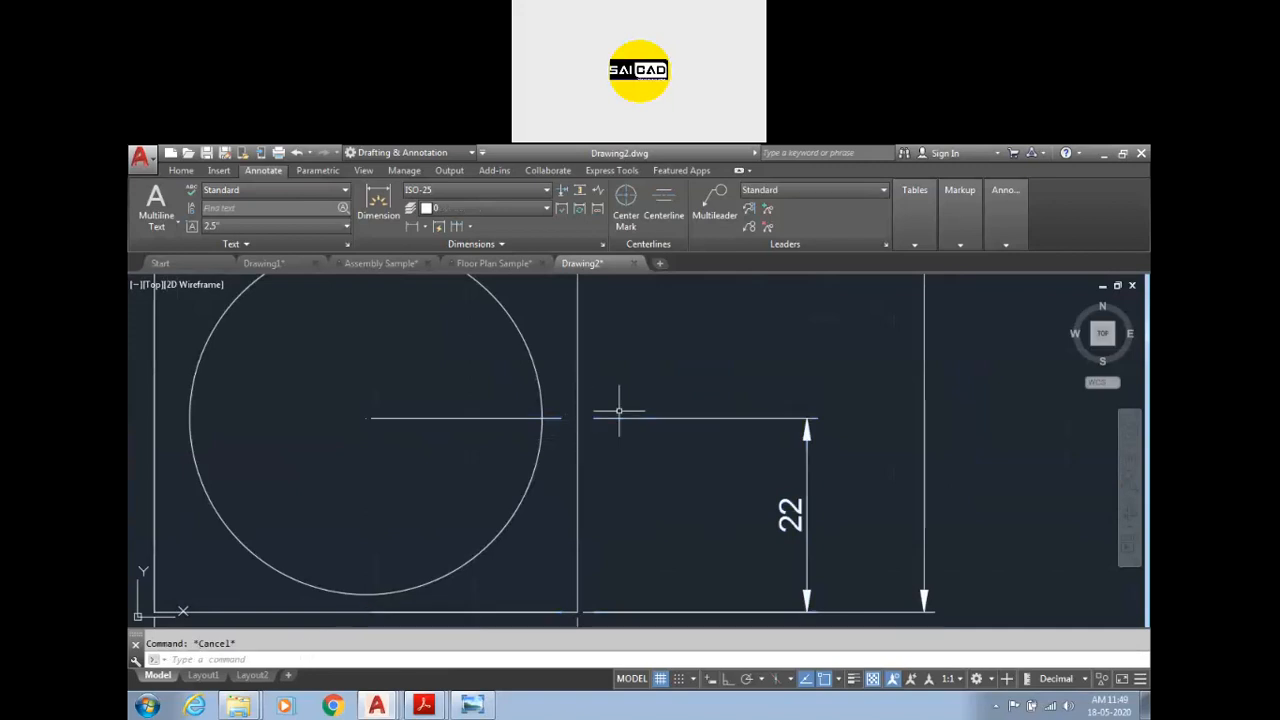
pyautogui.click(669, 397)
pyautogui.click(623, 463)
pyautogui.press('Escape')
# Step: Set the dimension break size of the ISO-25 dimension style to 5
pyautogui.scroll(3, 580, 430)
pyautogui.write('d')
pyautogui.press('Return')
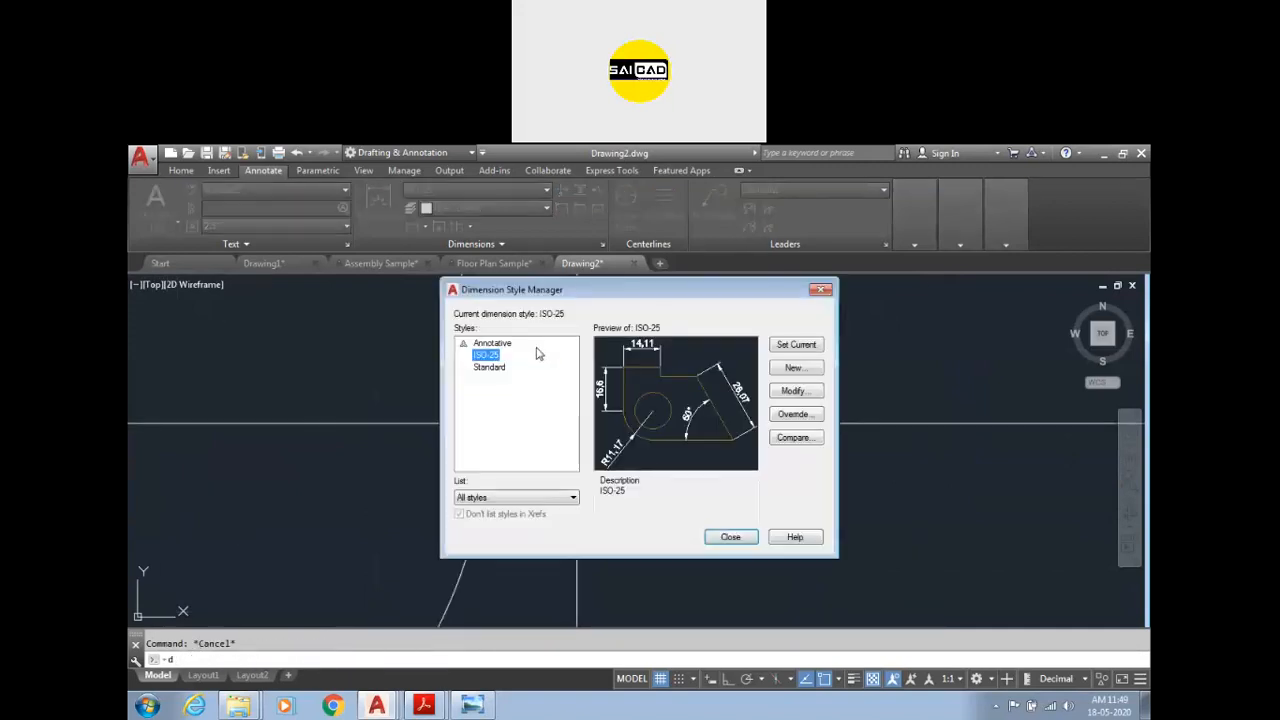
pyautogui.click(794, 390)
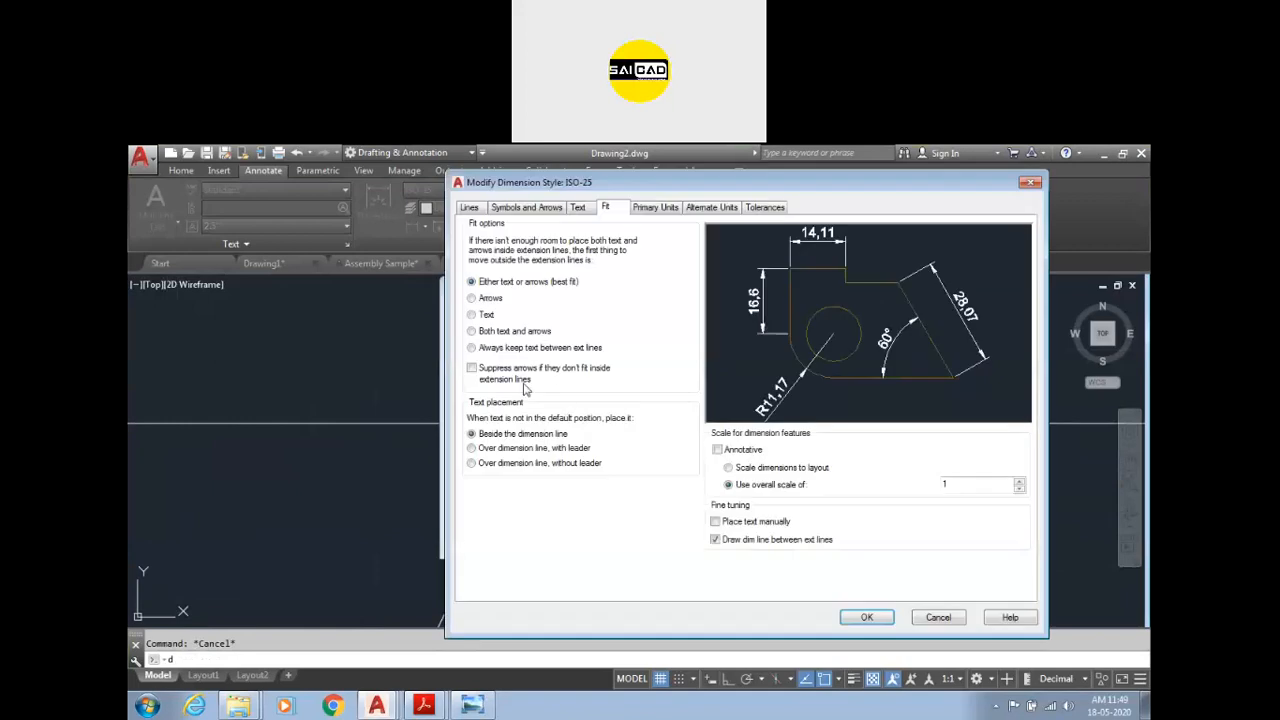
pyautogui.click(515, 209)
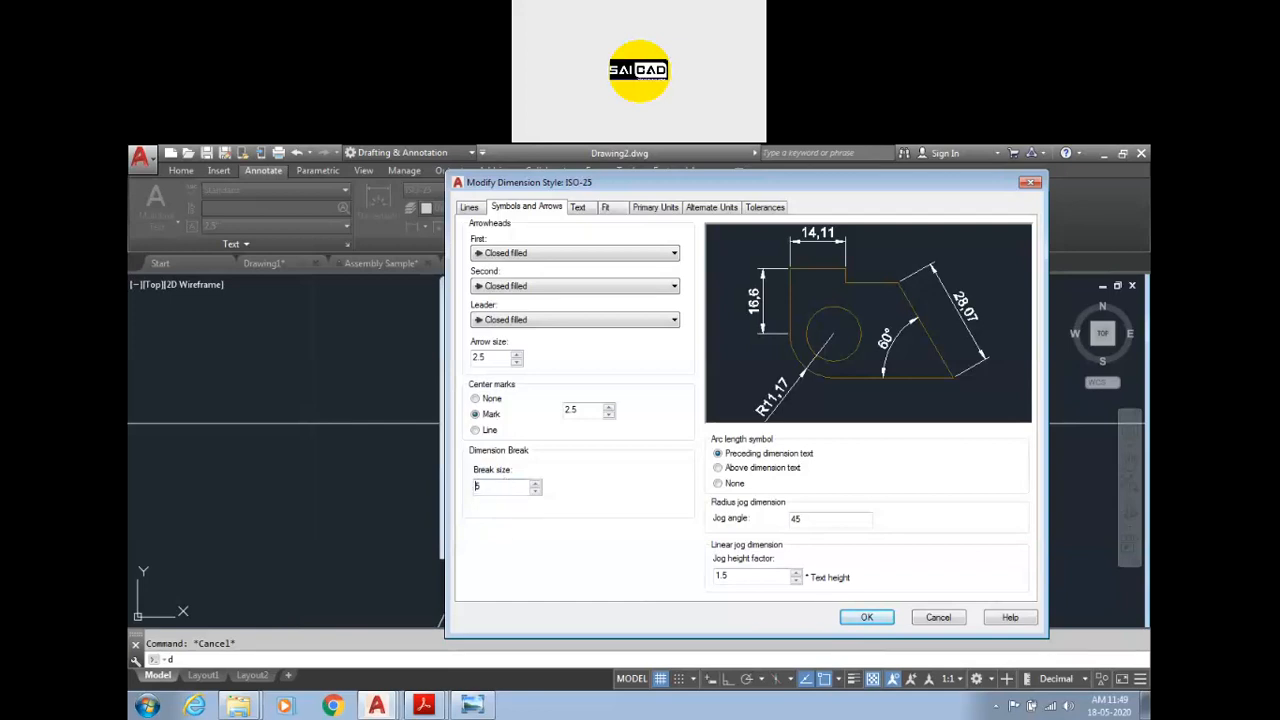
pyautogui.click(866, 617)
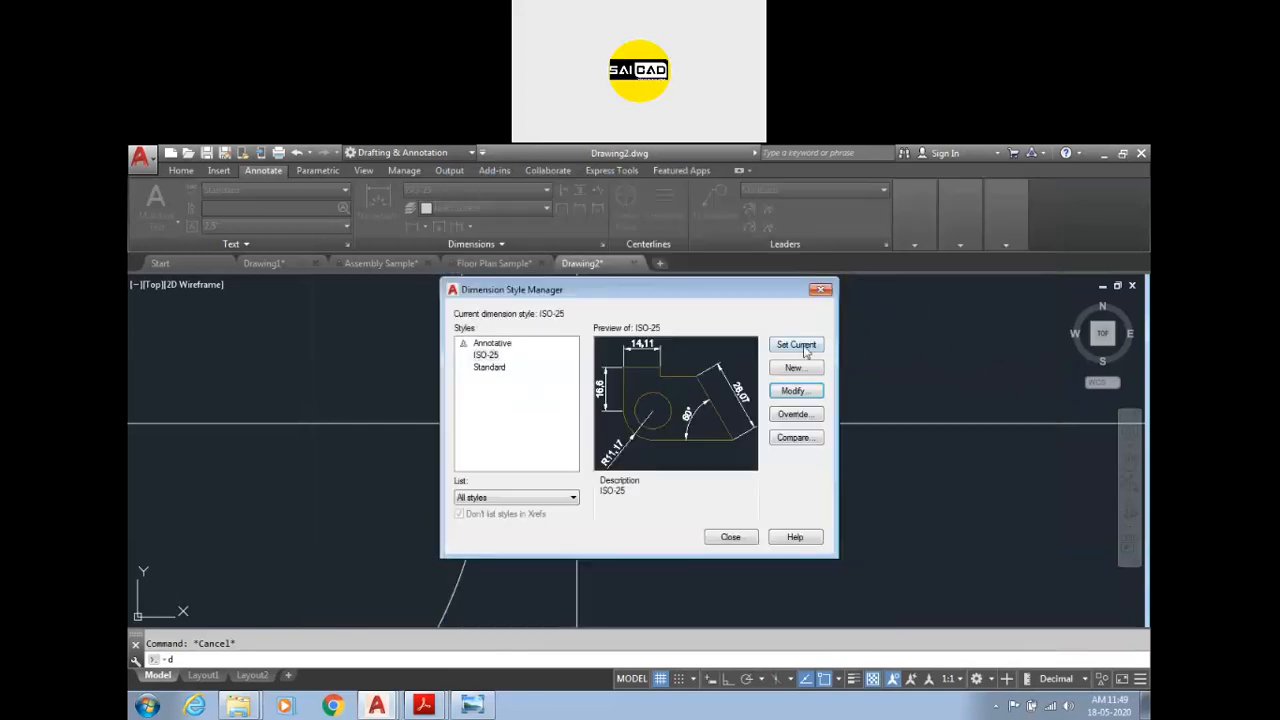
pyautogui.click(730, 537)
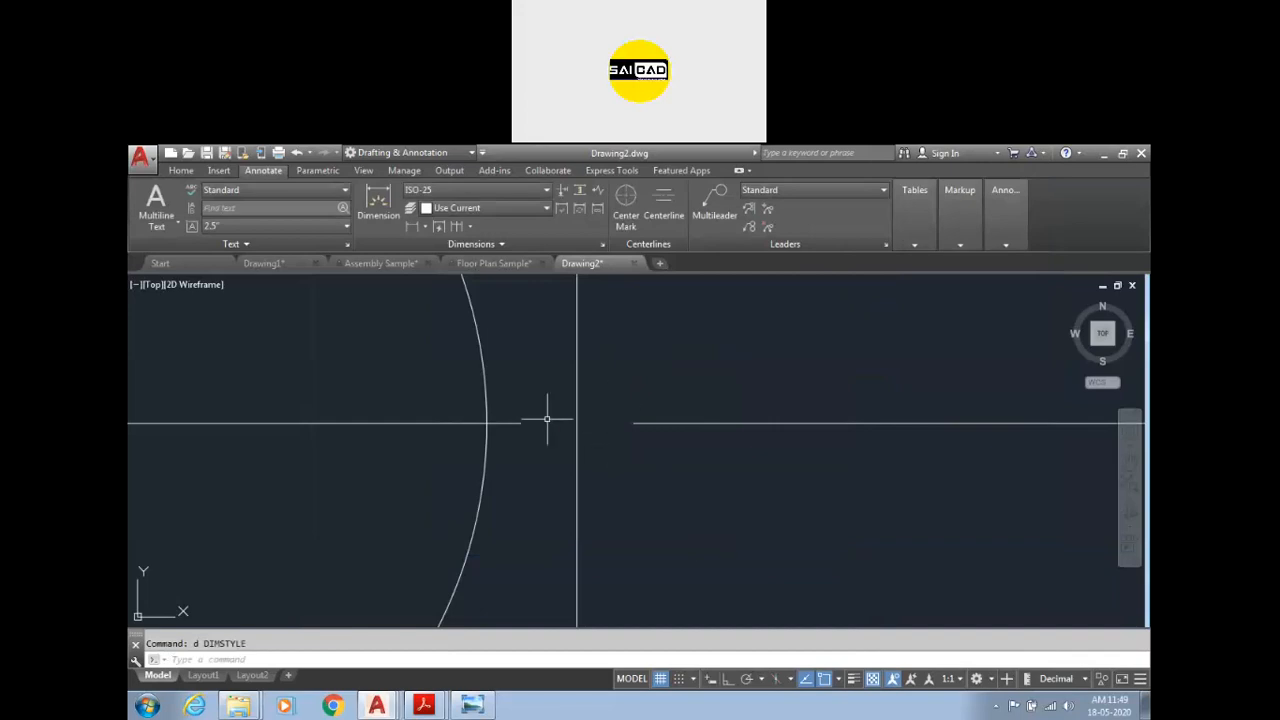
pyautogui.scroll(-3, 629, 517)
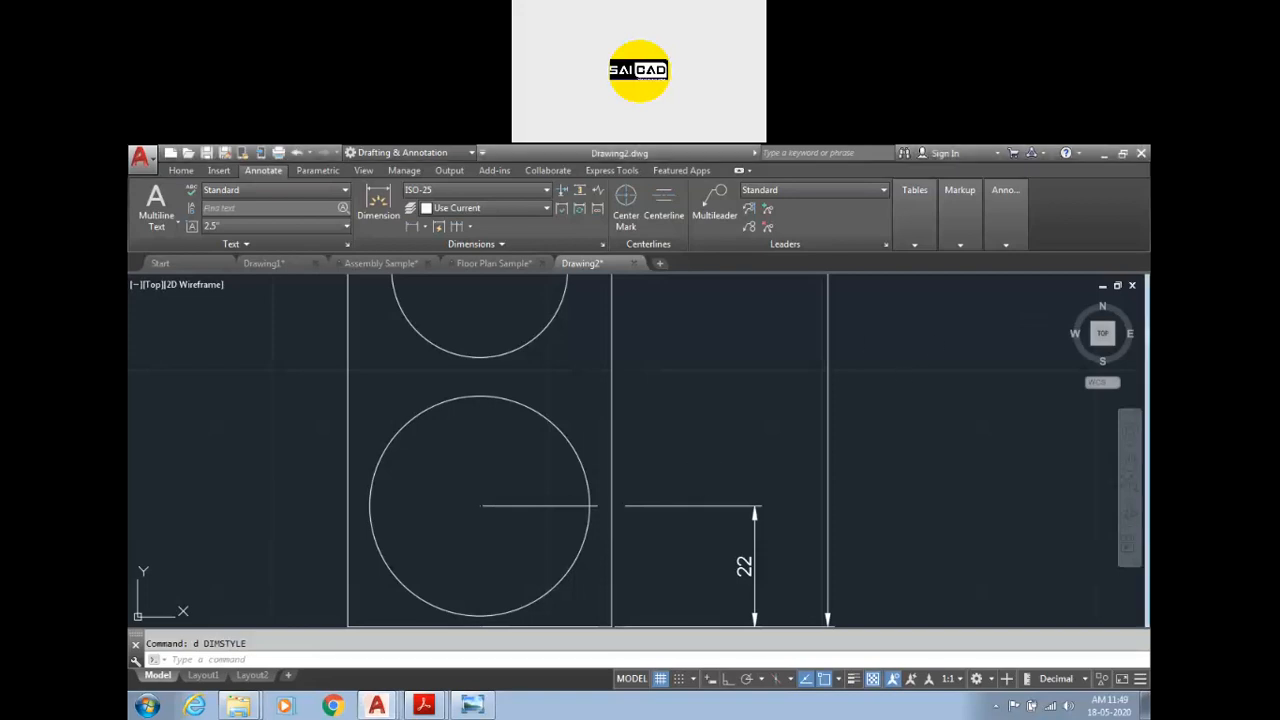
pyautogui.press('super')
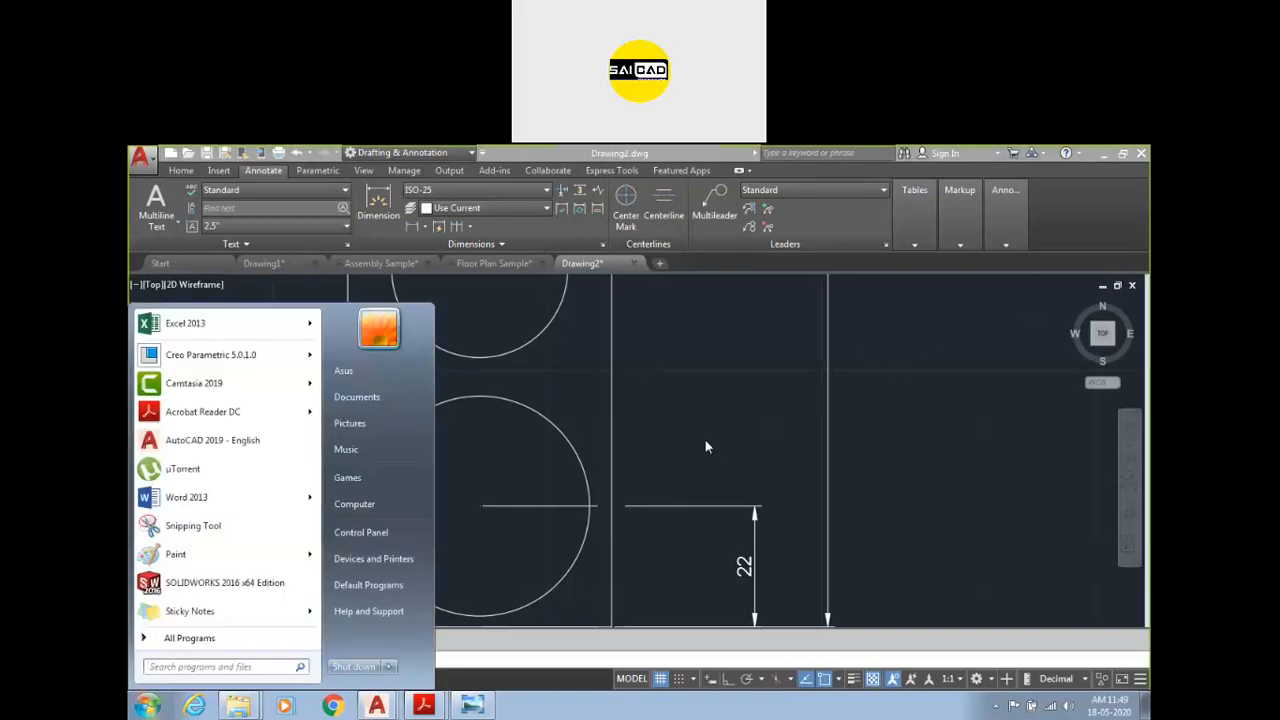
pyautogui.write('solid')
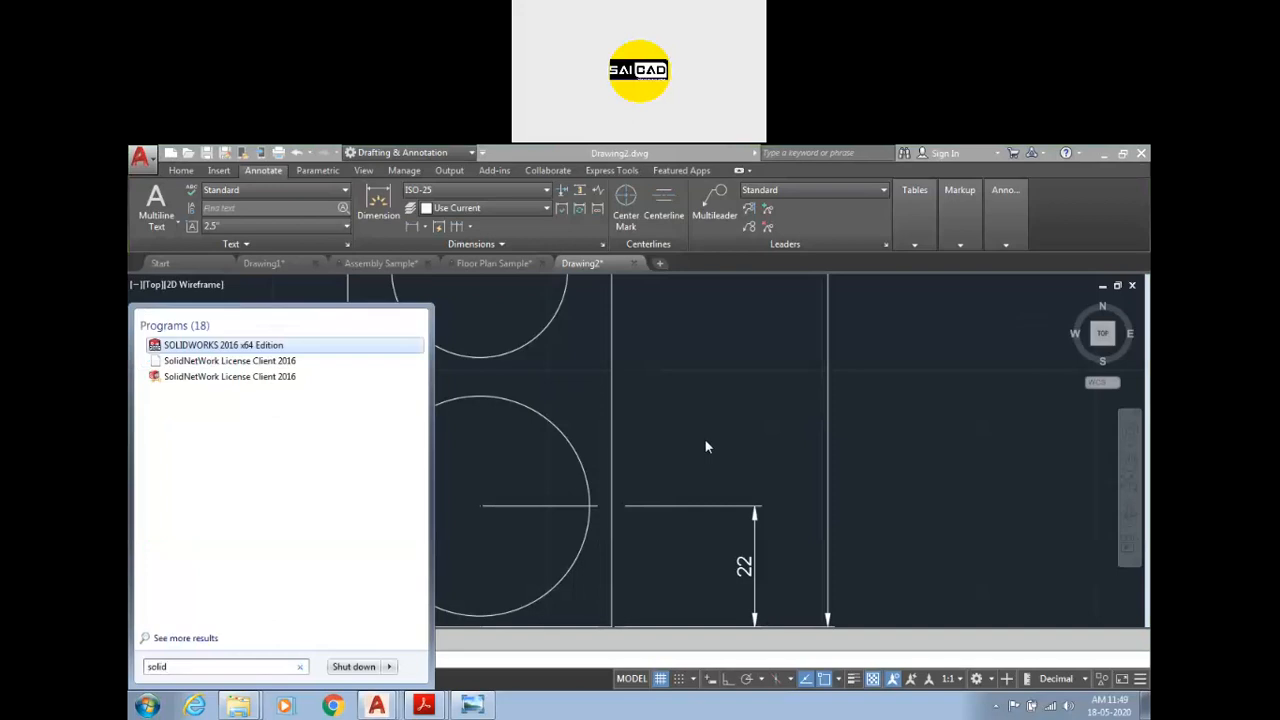
pyautogui.press('Escape')
pyautogui.scroll(-5, 620, 420)
pyautogui.scroll(5, 594, 420)
pyautogui.scroll(3, 555, 475)
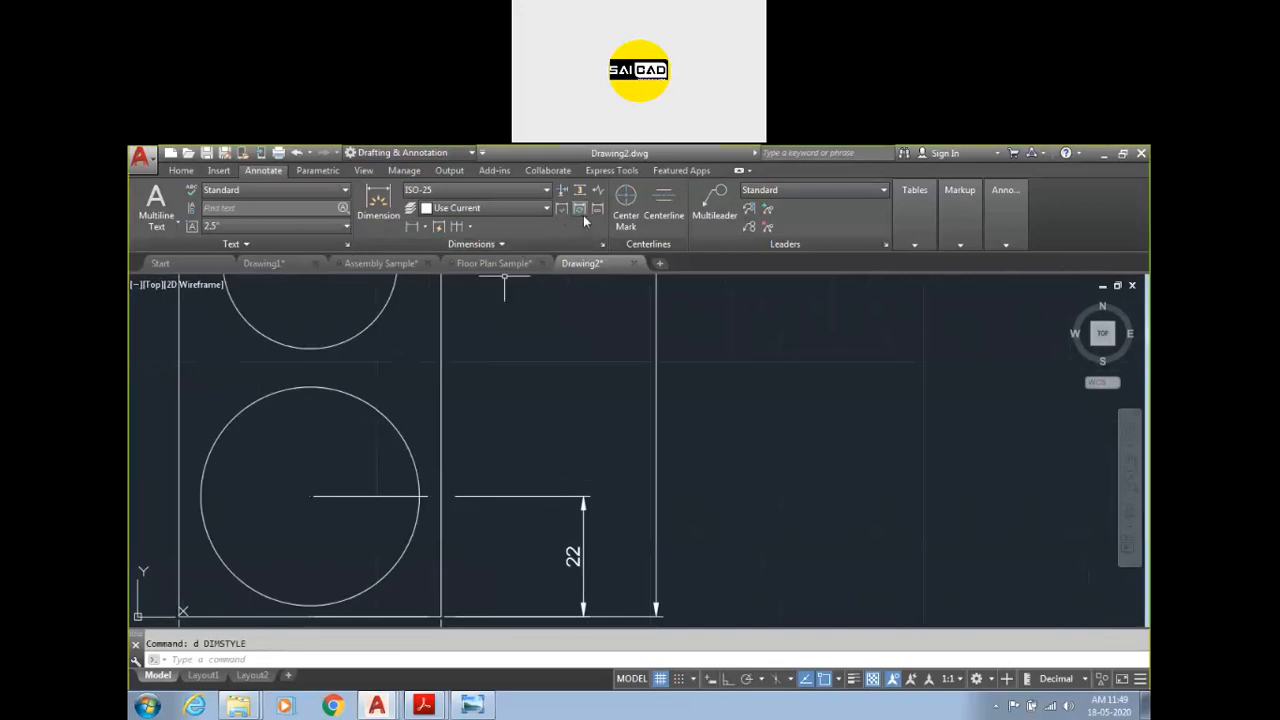
pyautogui.click(467, 229)
pyautogui.click(487, 280)
pyautogui.scroll(-5, 551, 531)
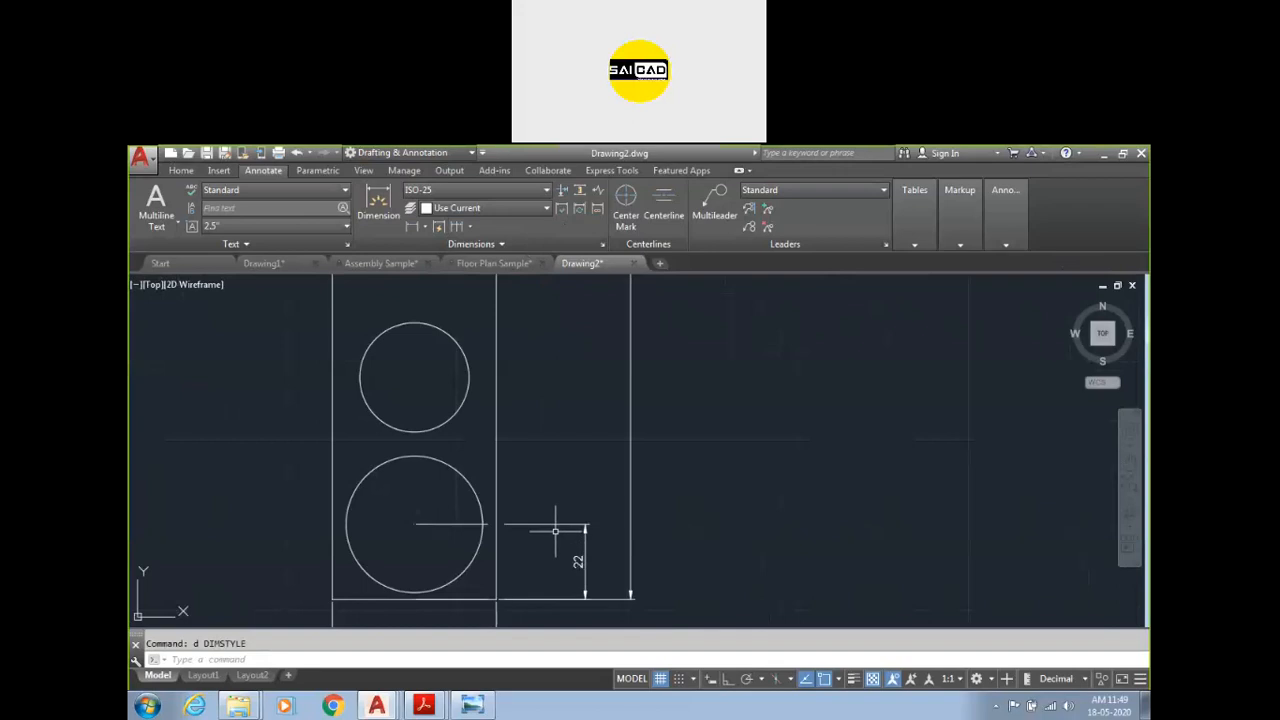
pyautogui.scroll(2, 551, 527)
pyautogui.scroll(1, 500, 535)
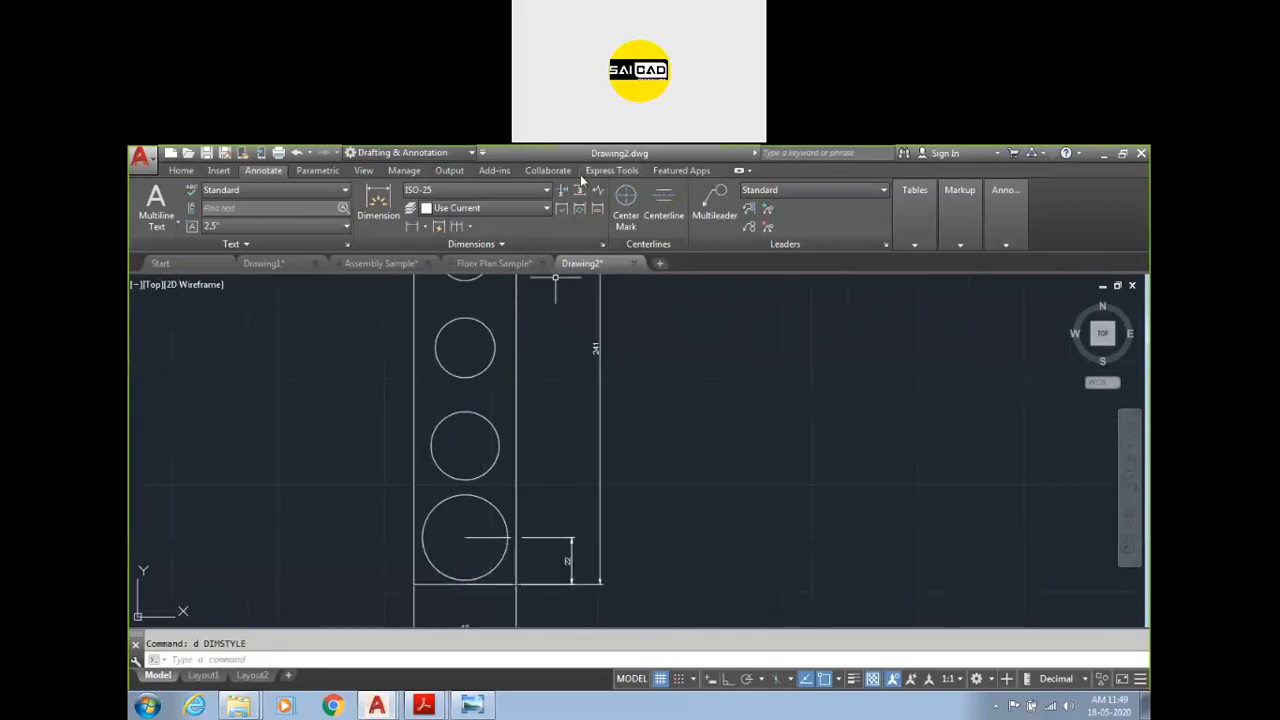
# Step: Dimension the vertical distance from the rectangle's bottom edge to the second-lowest circle's centre and delete that dimension
pyautogui.click(378, 205)
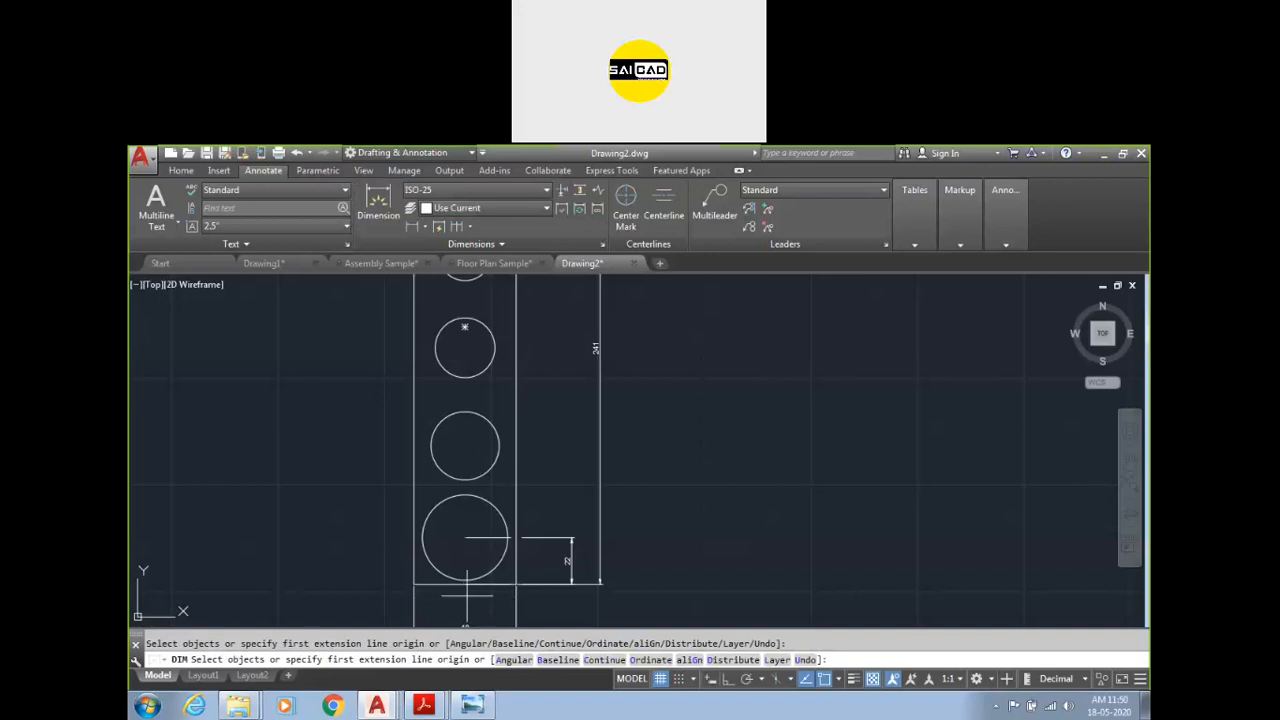
pyautogui.click(465, 583)
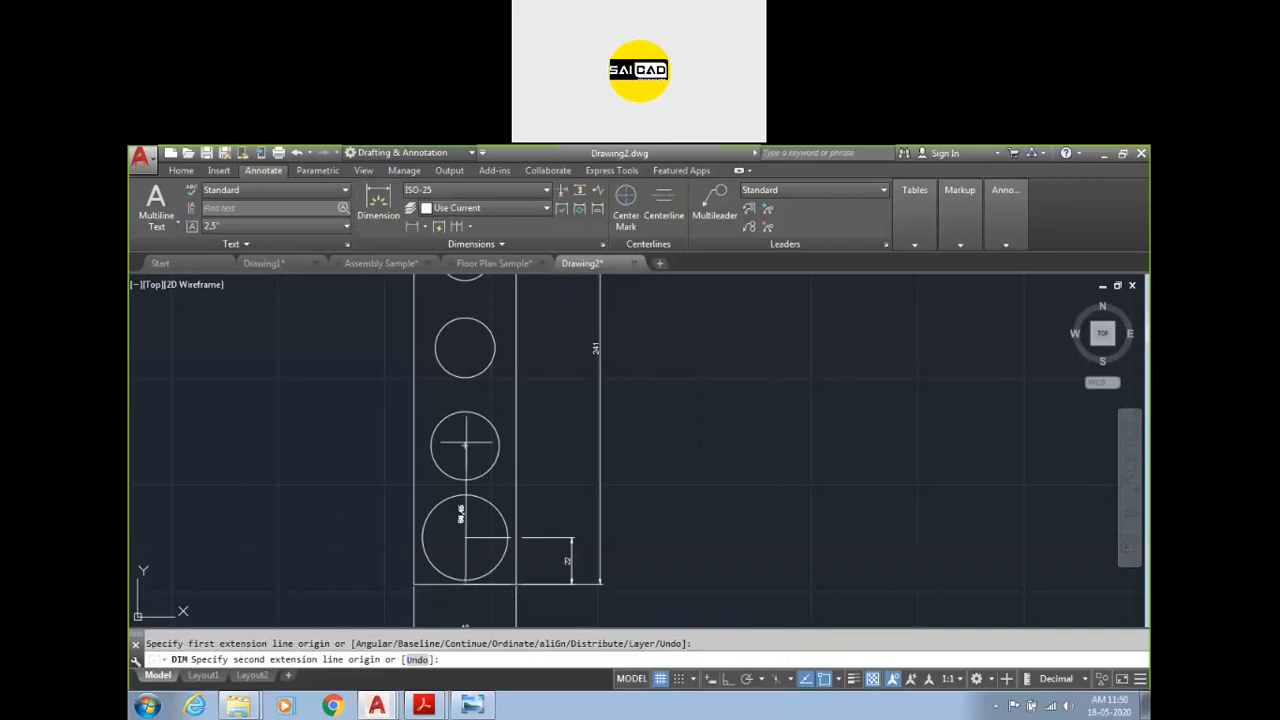
pyautogui.click(465, 446)
pyautogui.click(581, 473)
pyautogui.press('Escape')
pyautogui.click(586, 431)
pyautogui.click(554, 463)
pyautogui.press('Delete')
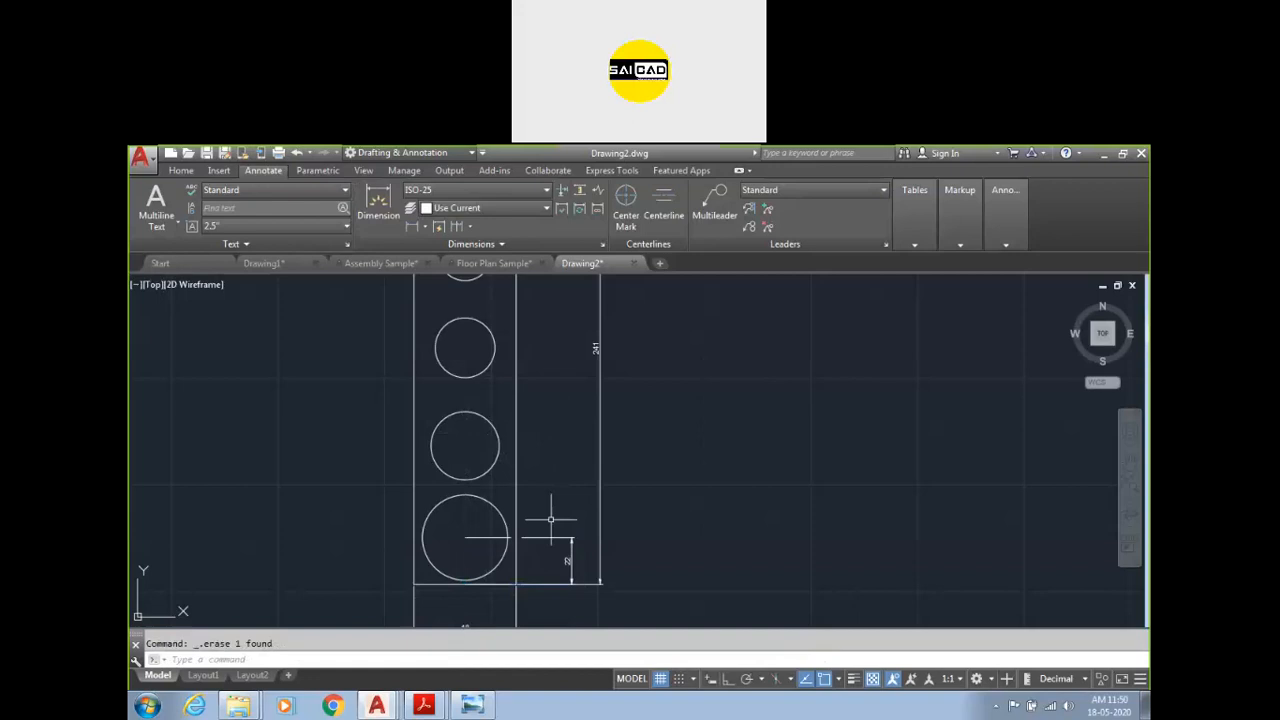
pyautogui.scroll(2, 545, 582)
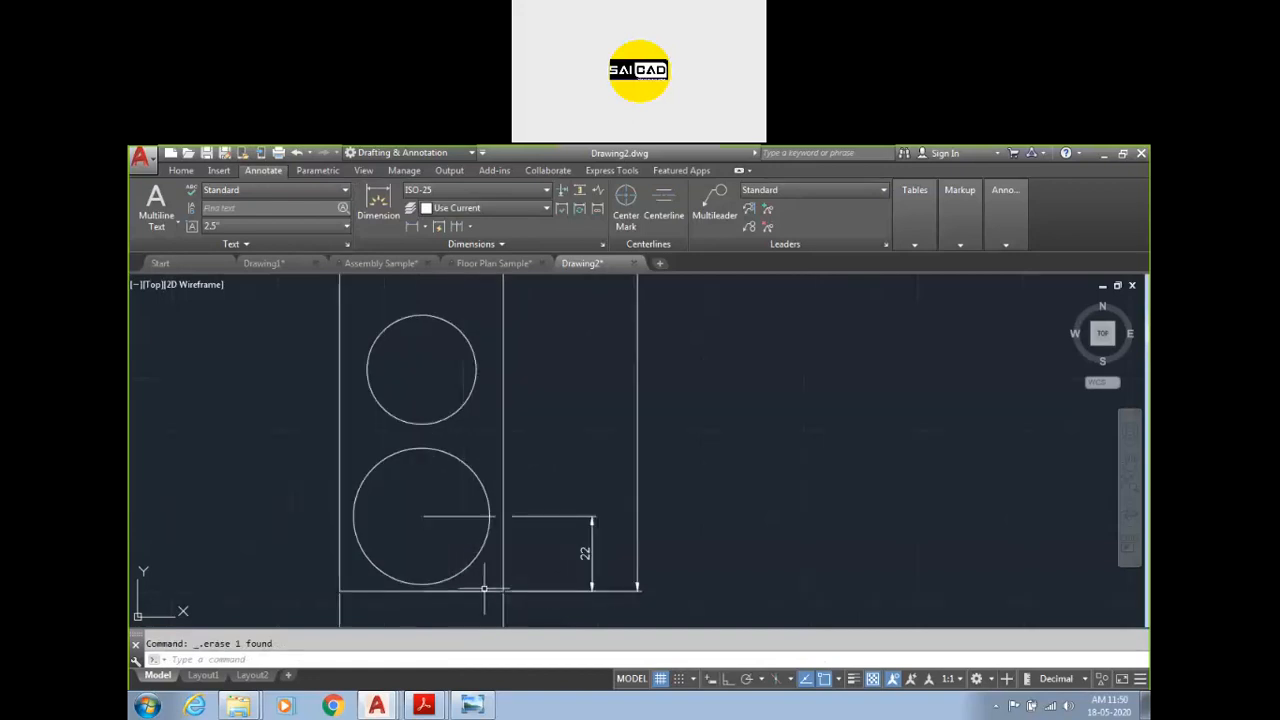
pyautogui.click(470, 229)
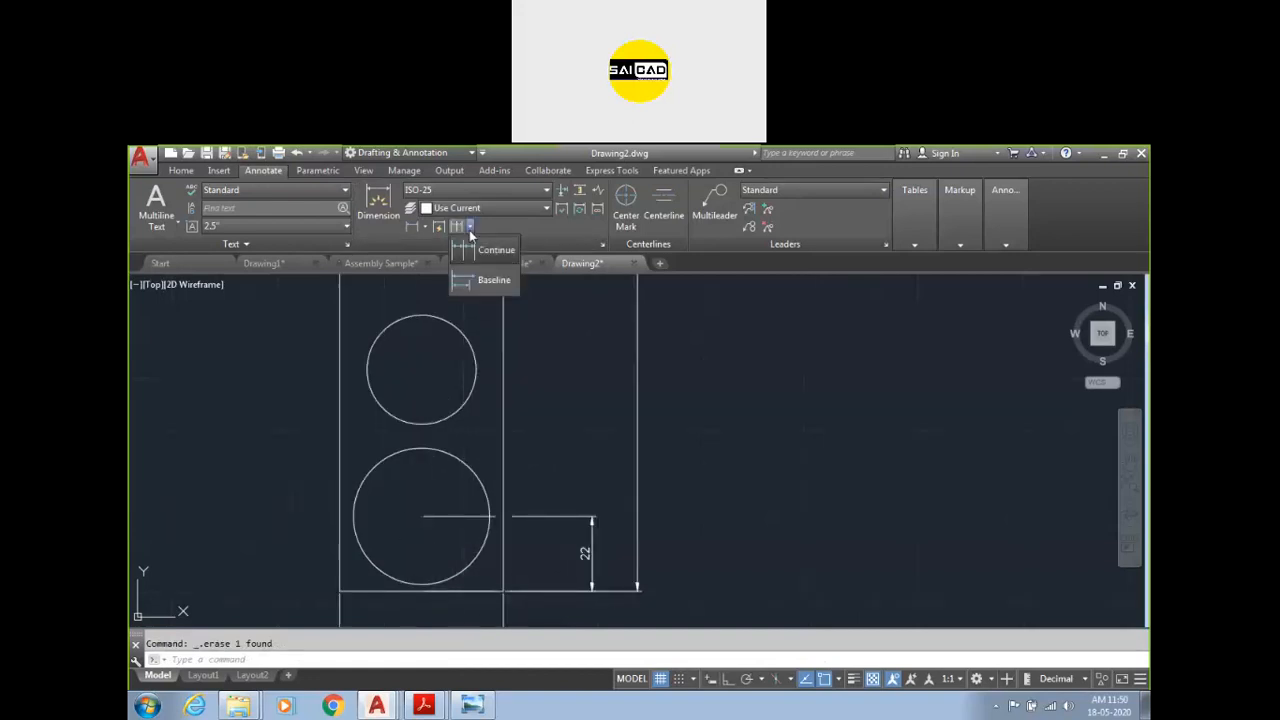
pyautogui.click(480, 282)
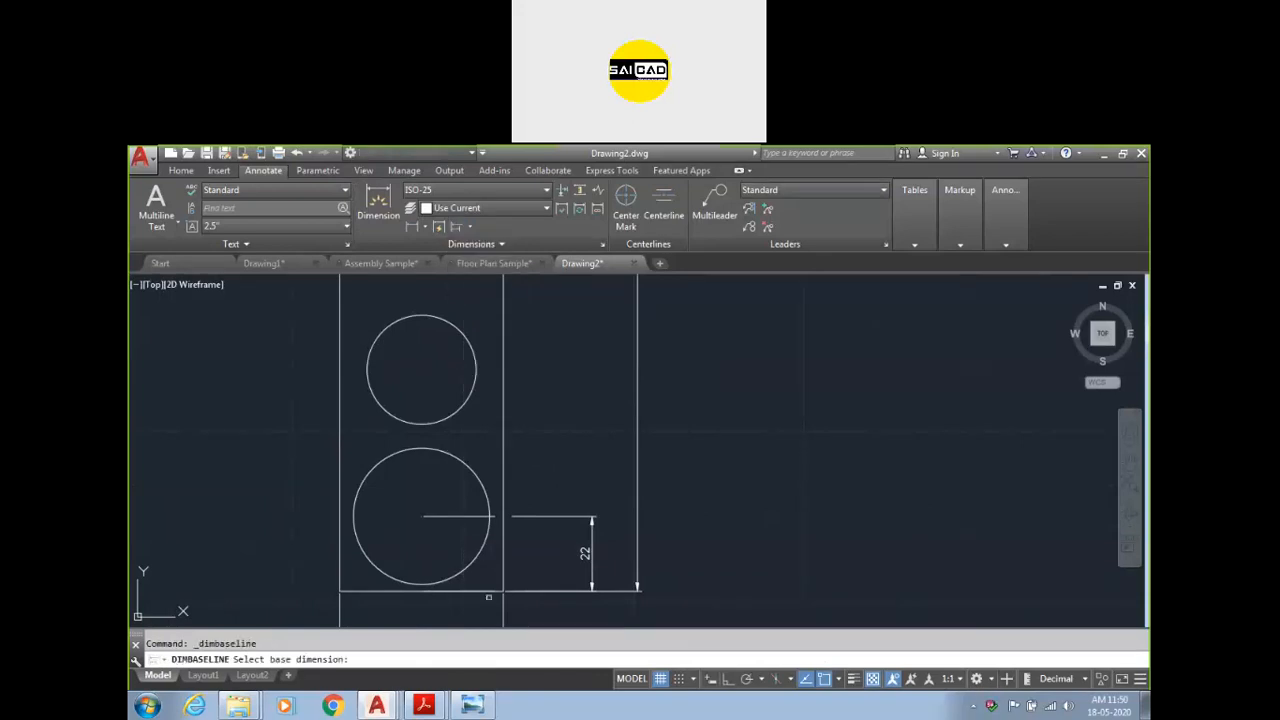
pyautogui.click(587, 546)
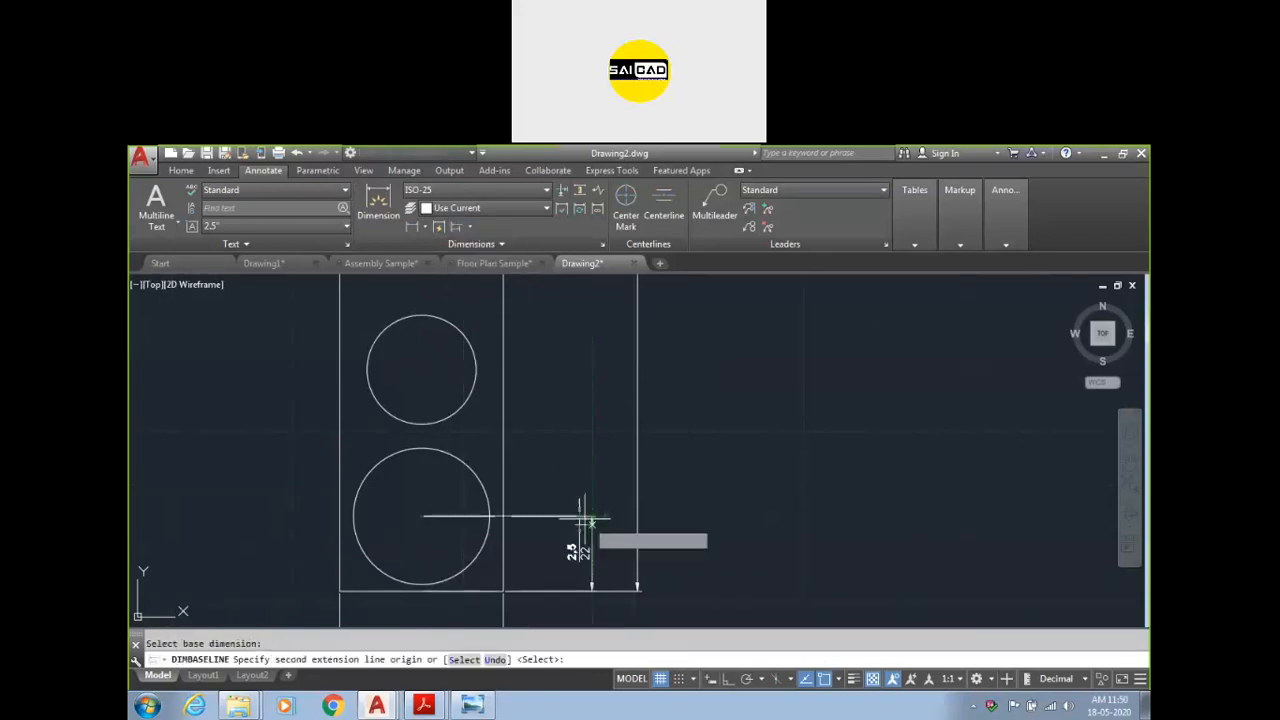
pyautogui.press('Escape')
# Step: Delete the broken height dimension of the lowest circle beside the rectangle's right edge
pyautogui.click(645, 517)
pyautogui.click(572, 565)
pyautogui.press('Delete')
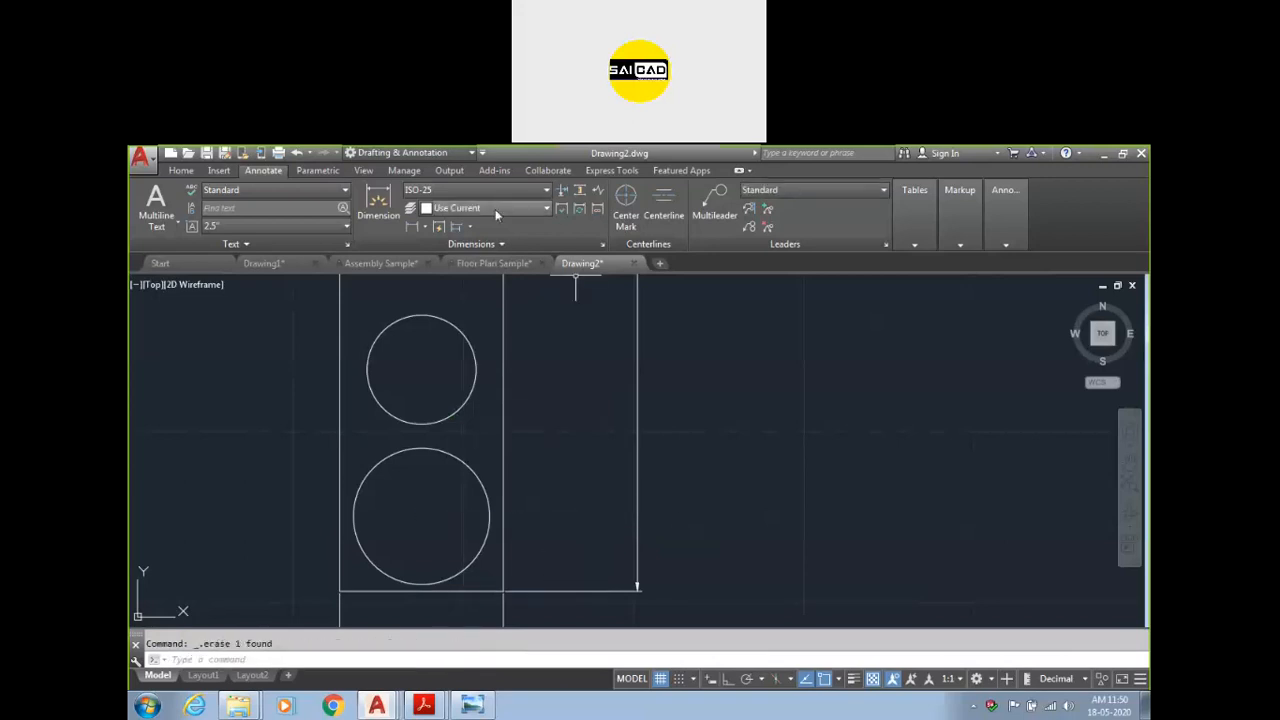
# Step: Dimension the vertical distance from the rectangle's bottom edge to the lowest circle's centre, placing it just outside the right edge
pyautogui.write('dim')
pyautogui.press('Return')
pyautogui.click(421, 586)
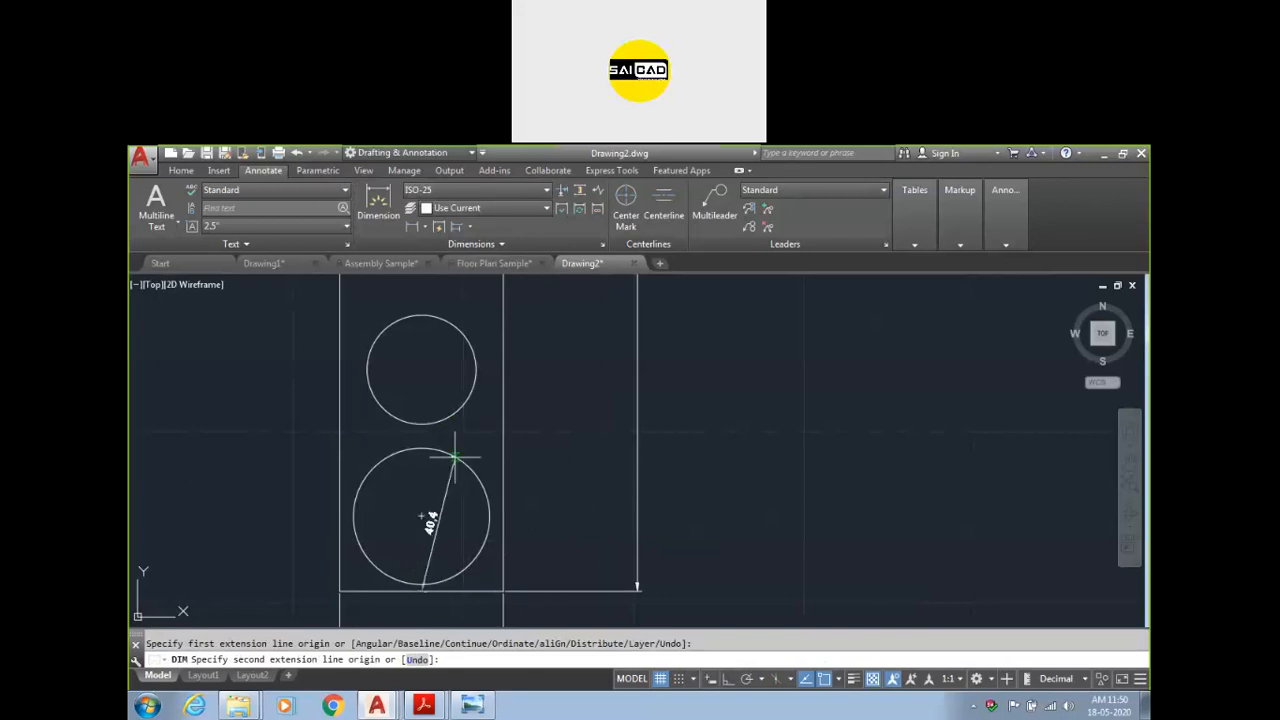
pyautogui.click(420, 516)
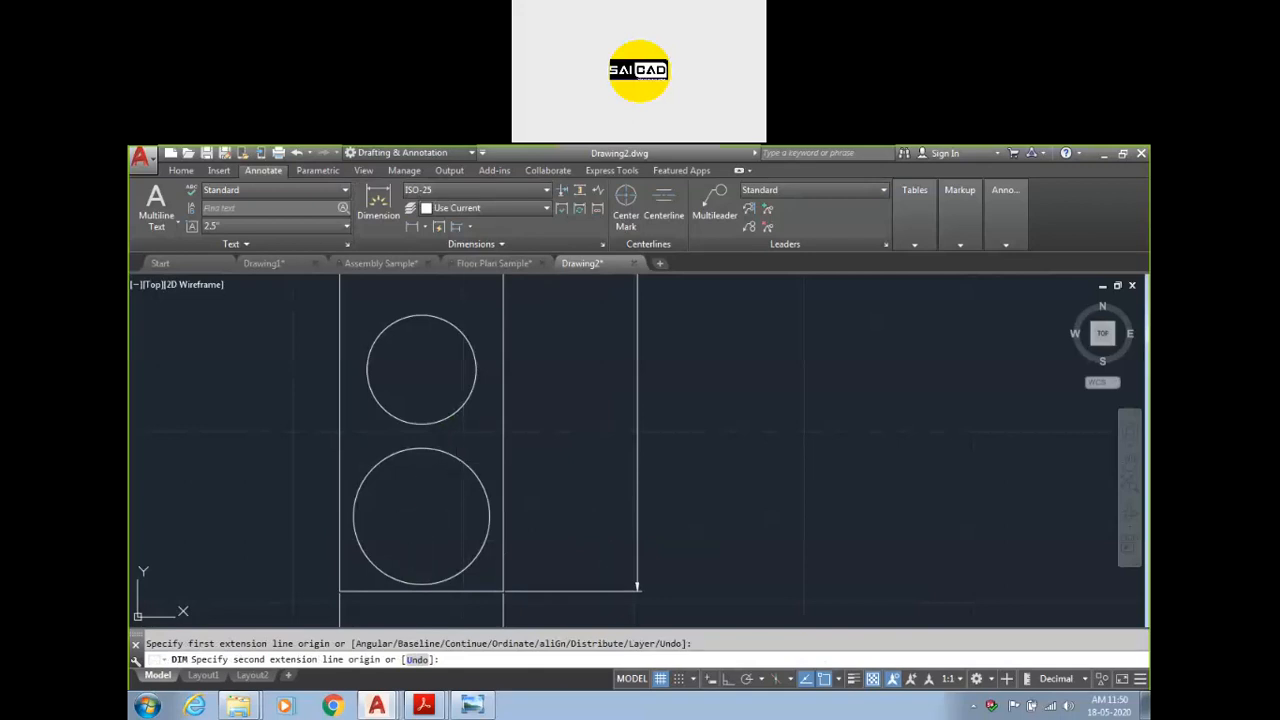
pyautogui.click(555, 551)
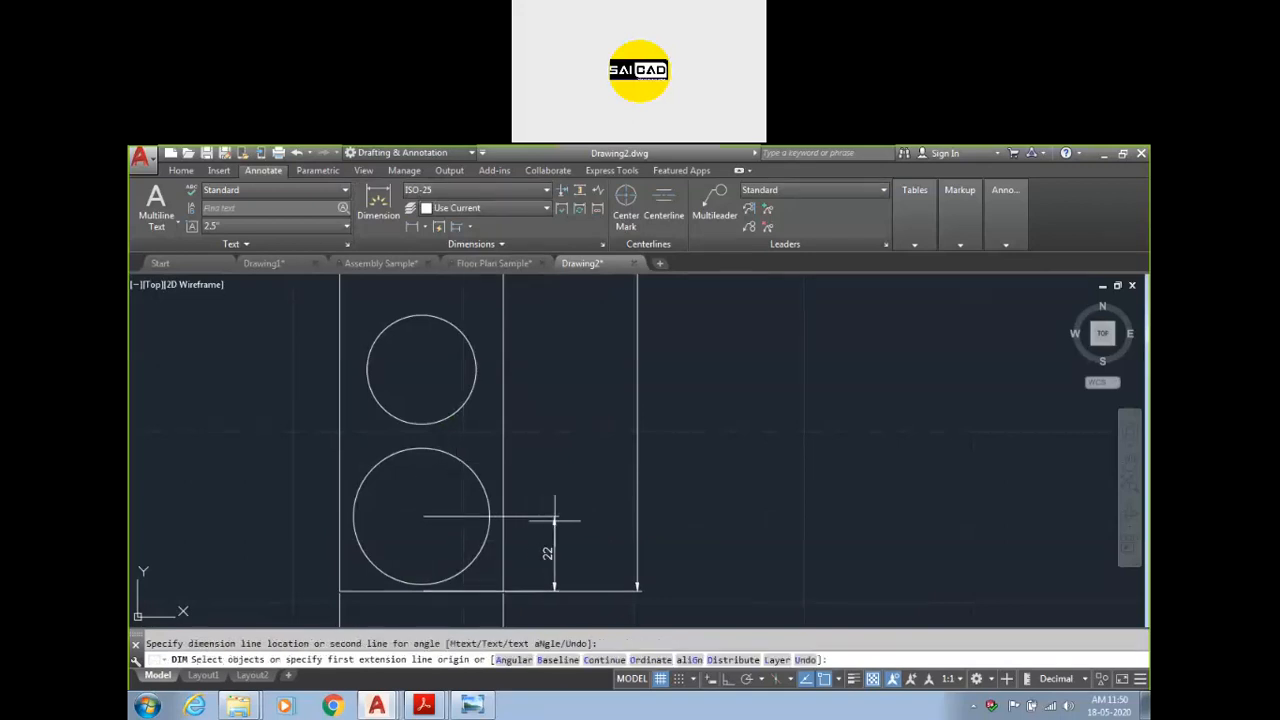
# Step: Add baseline dimensions from the rectangle's bottom edge to the centres of the second, third and fourth circles from the bottom
pyautogui.click(470, 227)
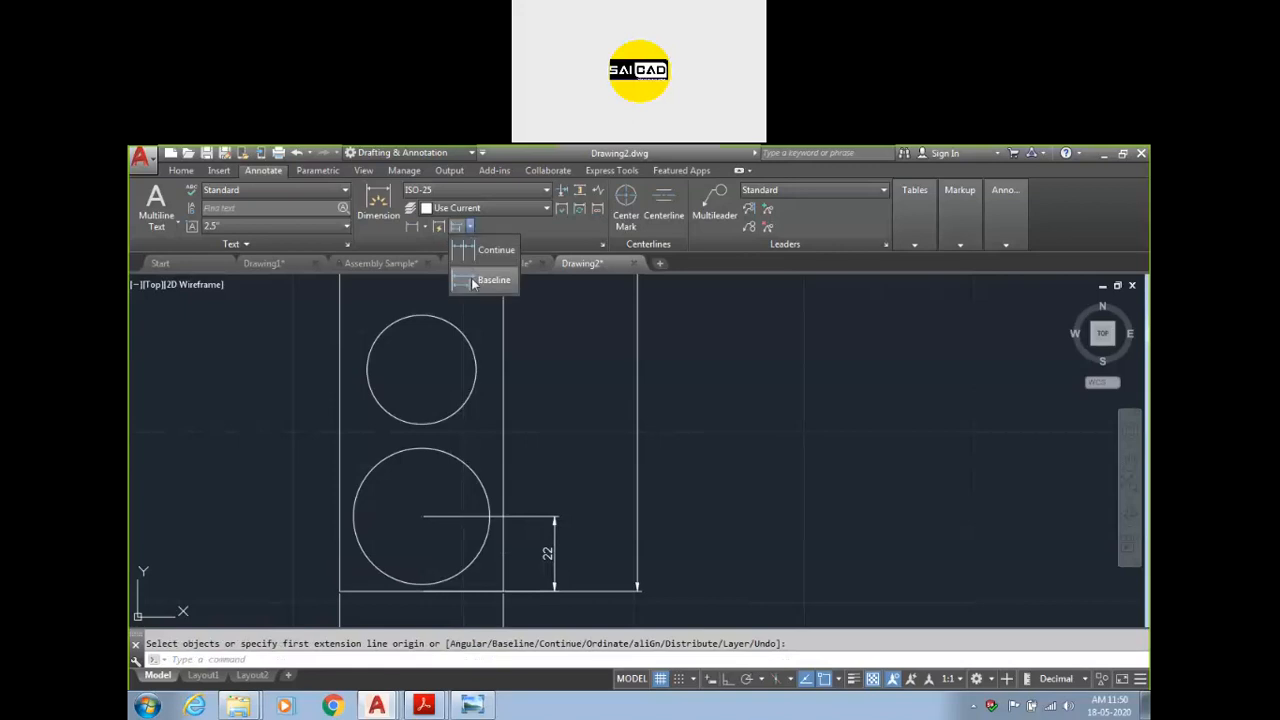
pyautogui.click(486, 280)
pyautogui.scroll(-5, 500, 480)
pyautogui.scroll(4, 504, 480)
pyautogui.scroll(-1, 504, 480)
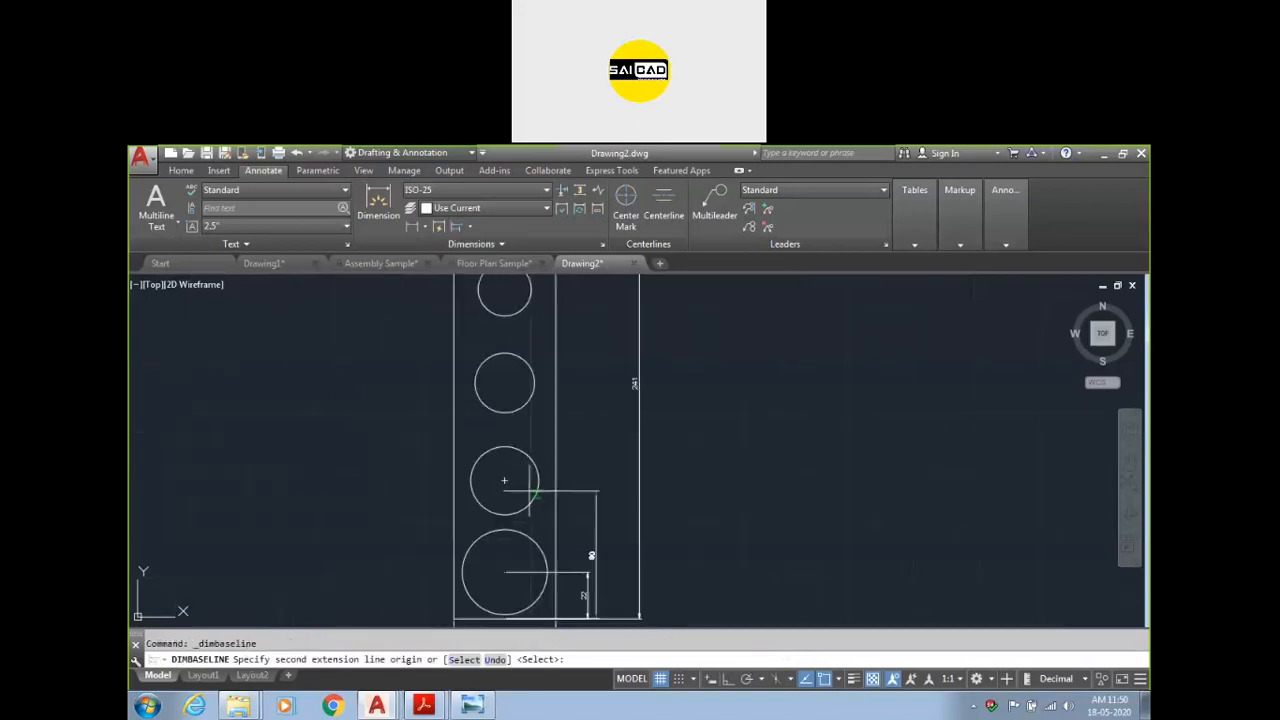
pyautogui.click(504, 481)
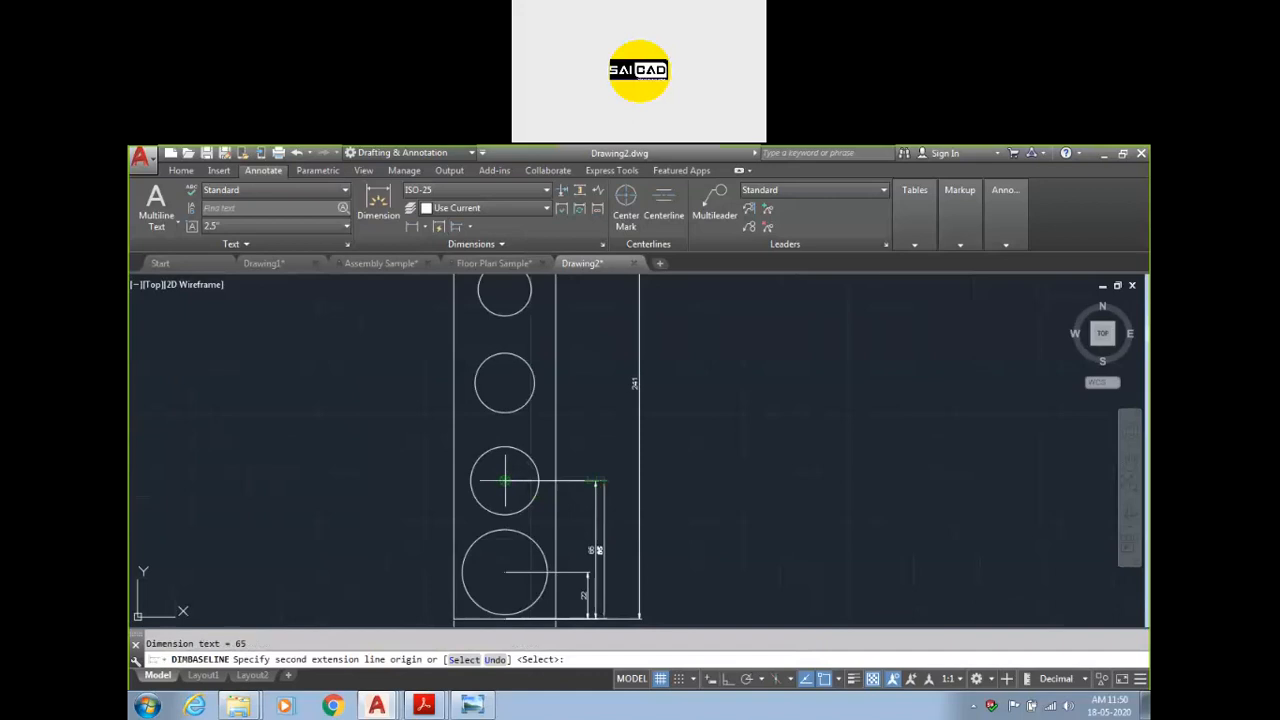
pyautogui.click(504, 380)
pyautogui.click(504, 289)
pyautogui.press('Escape')
pyautogui.scroll(2, 597, 567)
pyautogui.scroll(-2, 597, 567)
pyautogui.scroll(2, 595, 580)
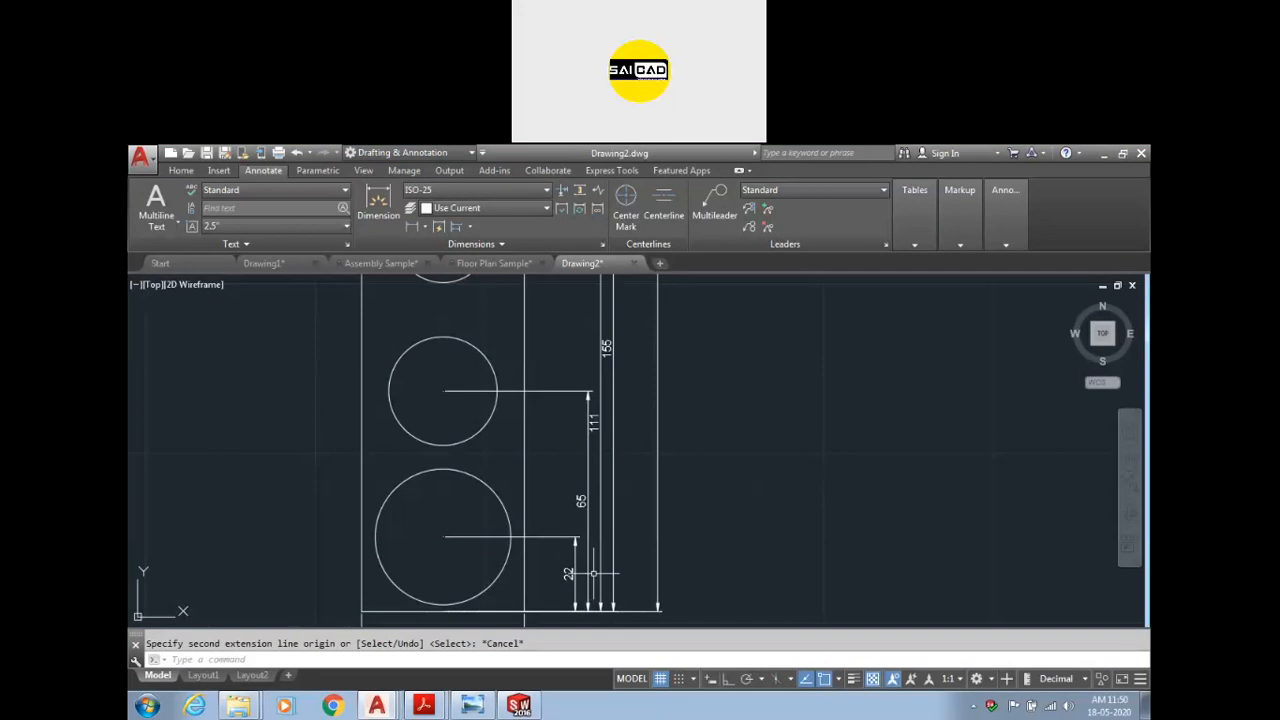
pyautogui.scroll(-2, 593, 574)
pyautogui.scroll(2, 597, 558)
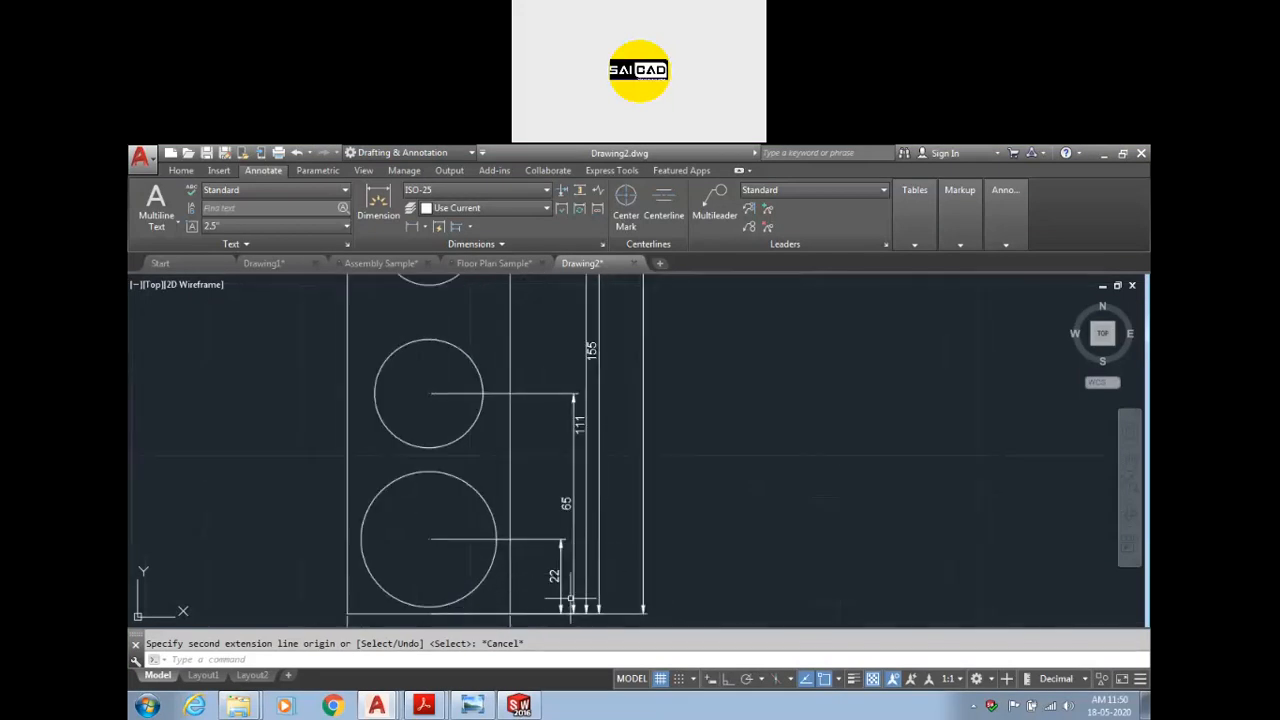
# Step: Check the baseline spacing in the line settings of the ISO-25 dimension style and close without changes
pyautogui.press('Return')
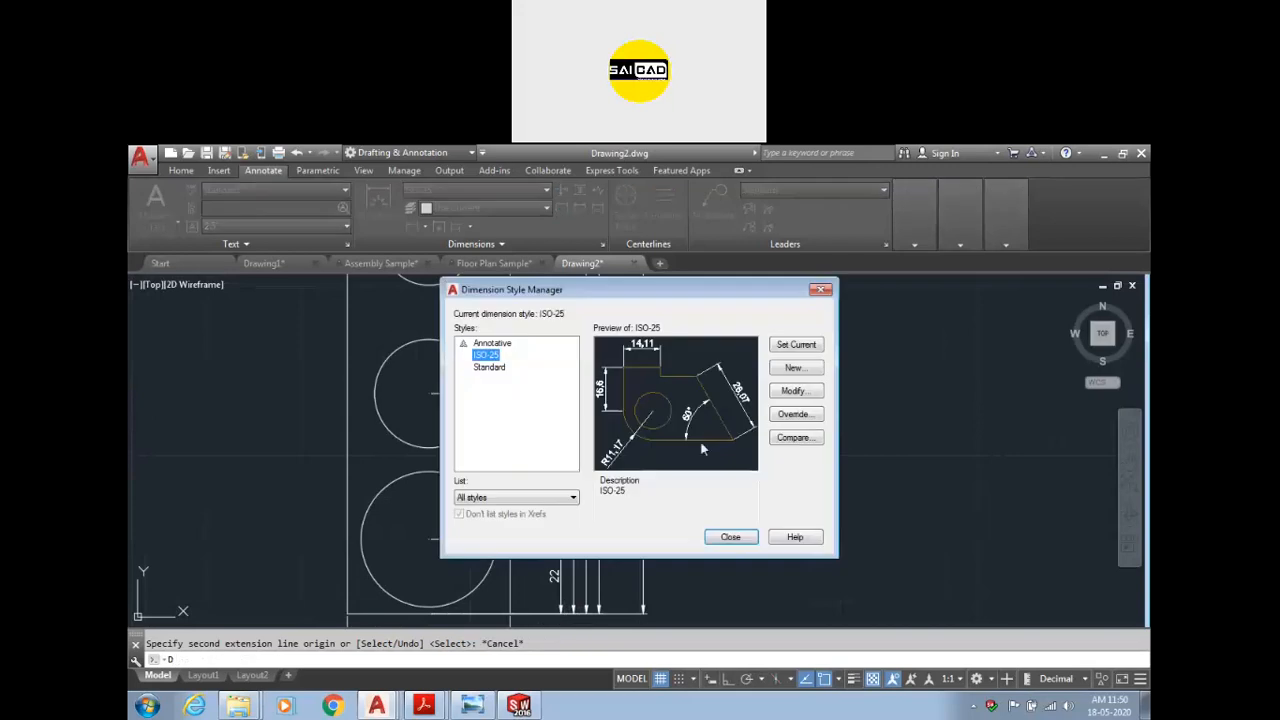
pyautogui.click(786, 394)
pyautogui.click(469, 207)
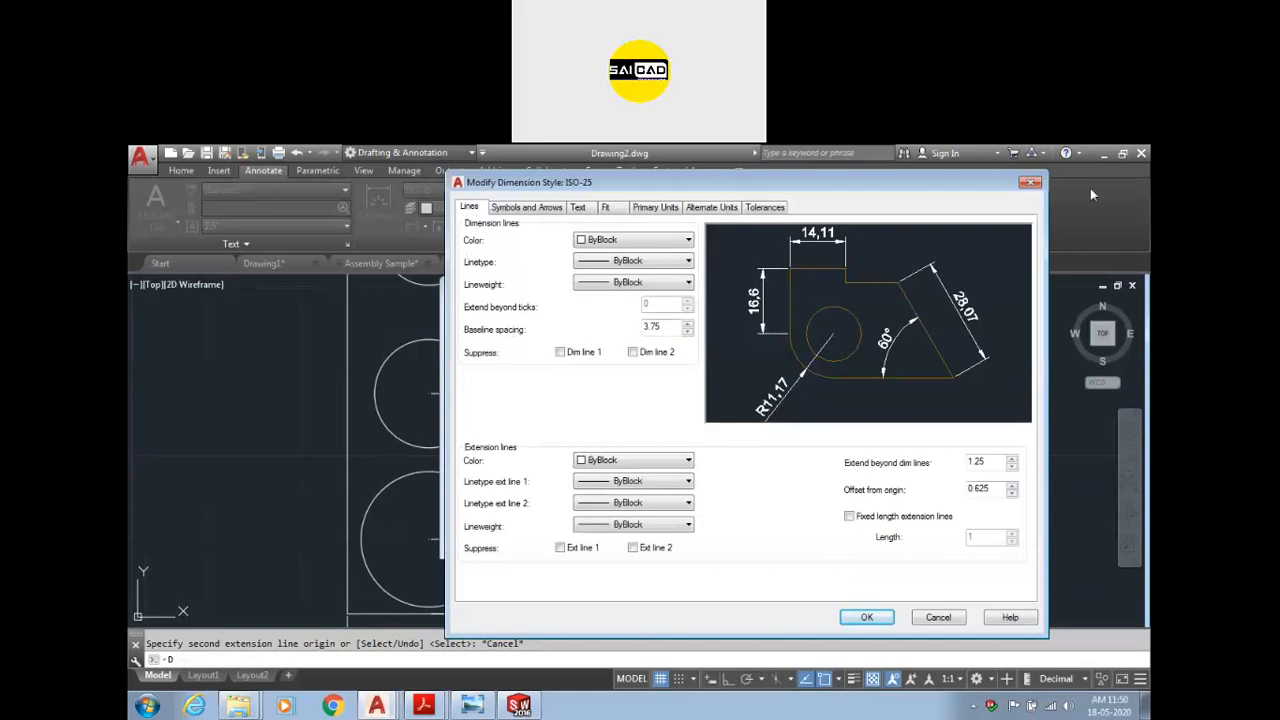
pyautogui.click(1036, 184)
pyautogui.click(729, 539)
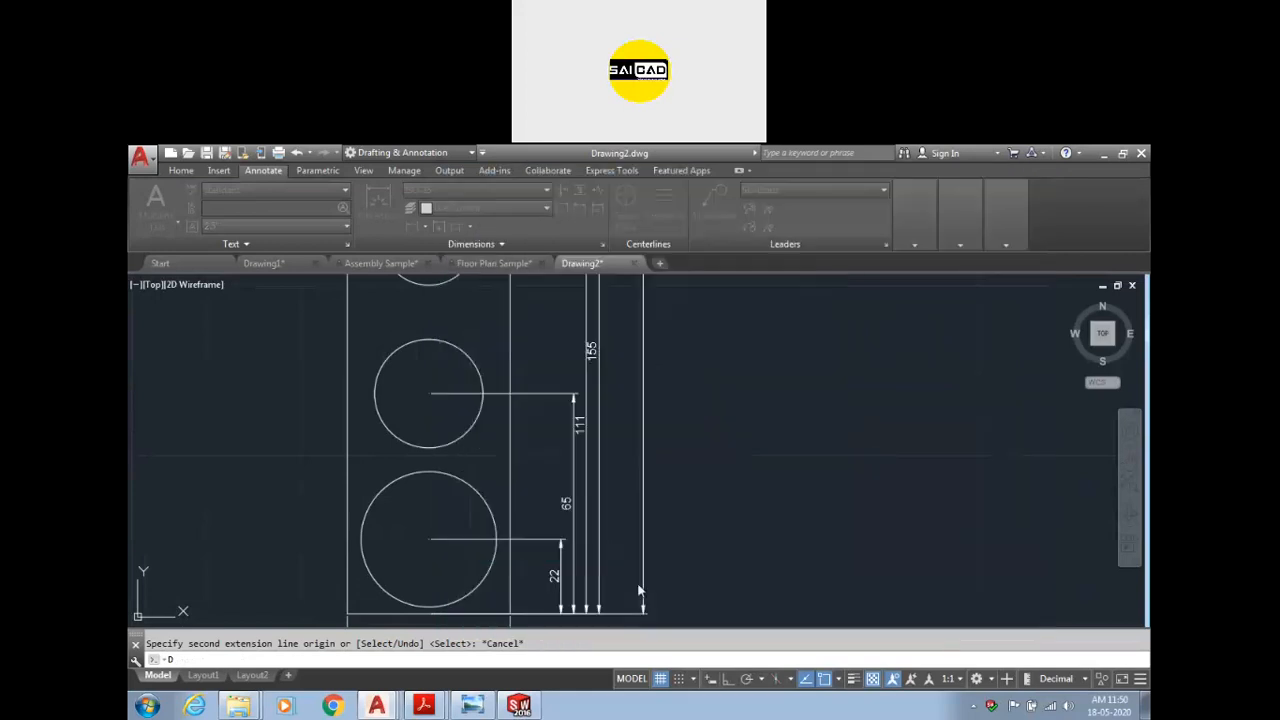
# Step: Space the three upper circles' baseline dimensions 10 apart, using the lowest circle's height dimension as the base
pyautogui.scroll(3, 568, 573)
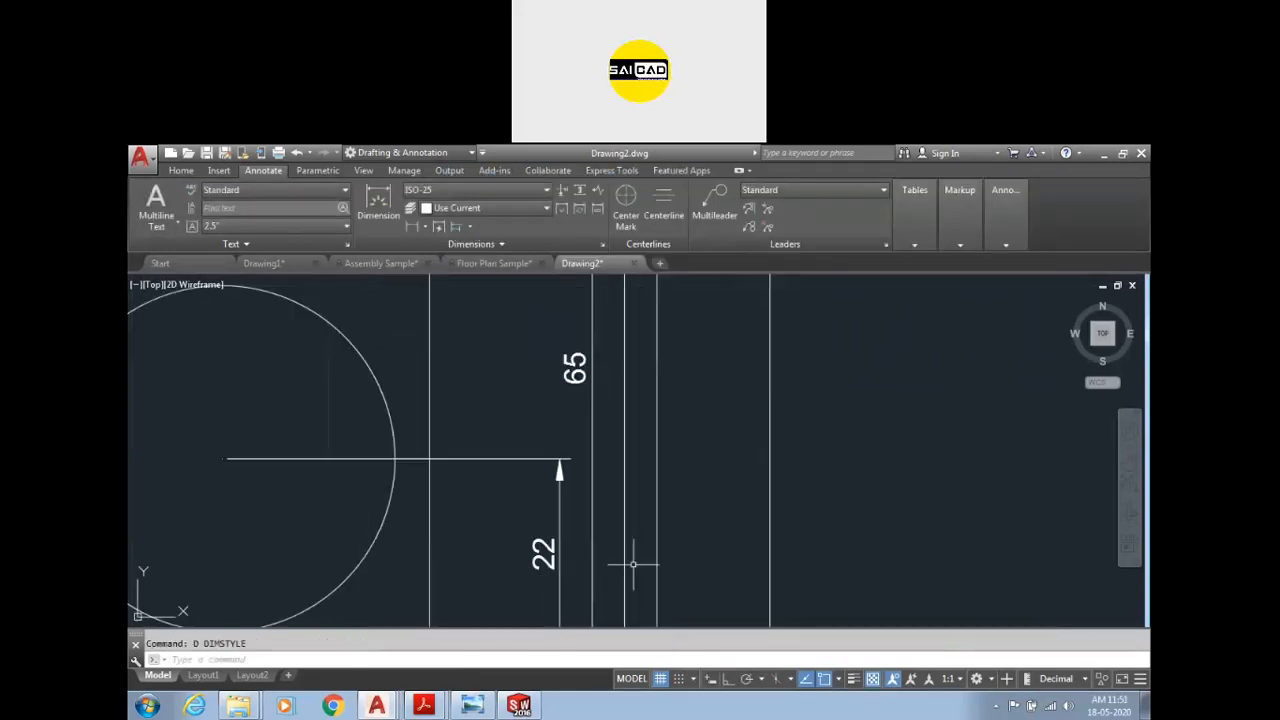
pyautogui.scroll(-5, 580, 560)
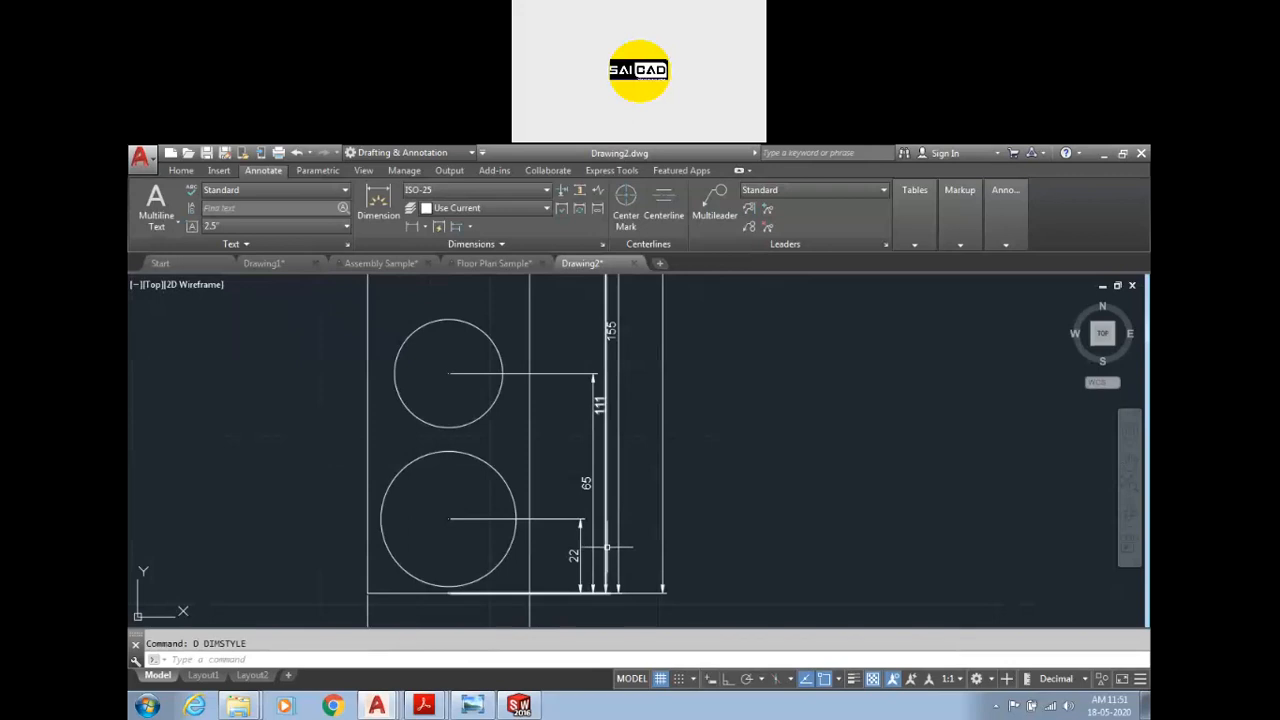
pyautogui.click(580, 191)
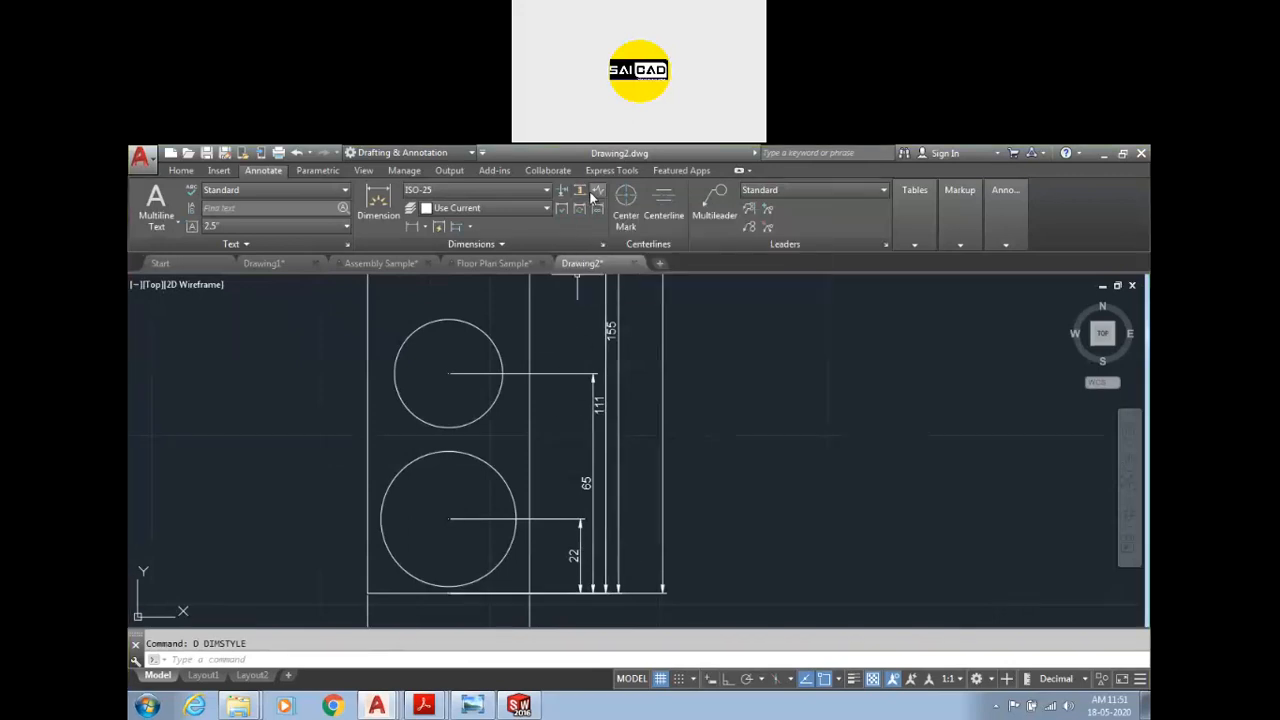
pyautogui.scroll(3, 592, 587)
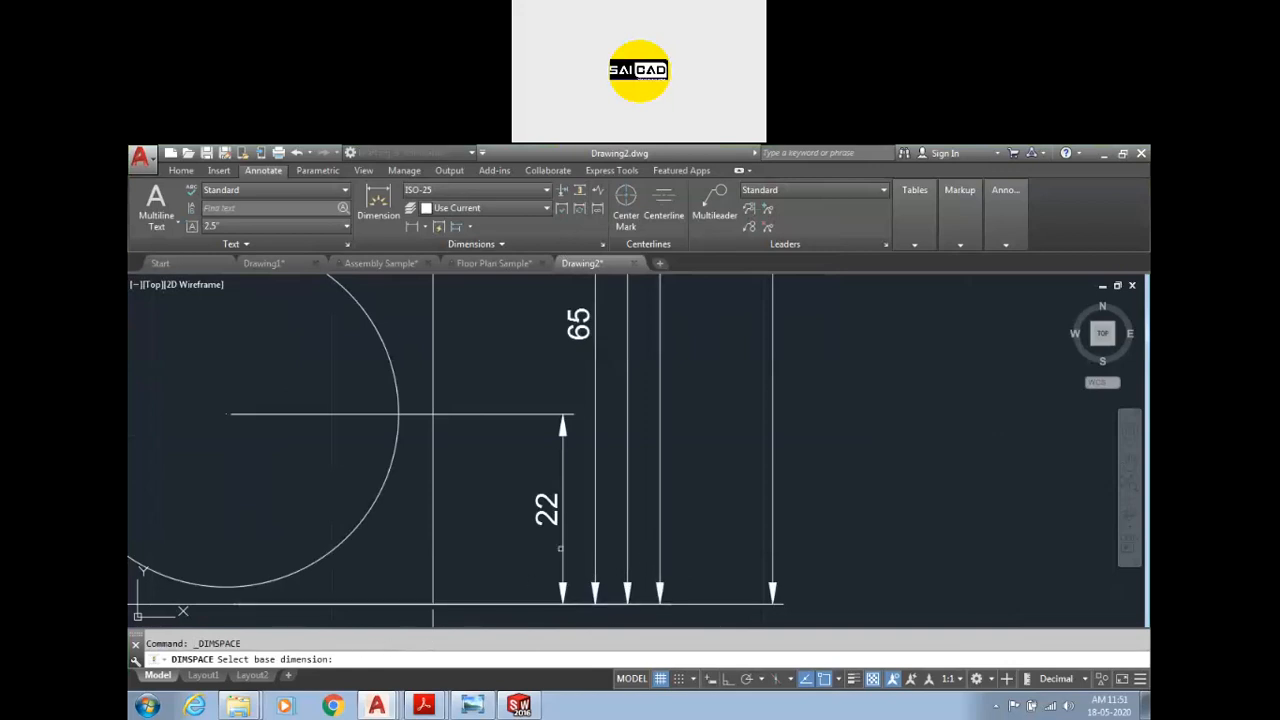
pyautogui.click(562, 560)
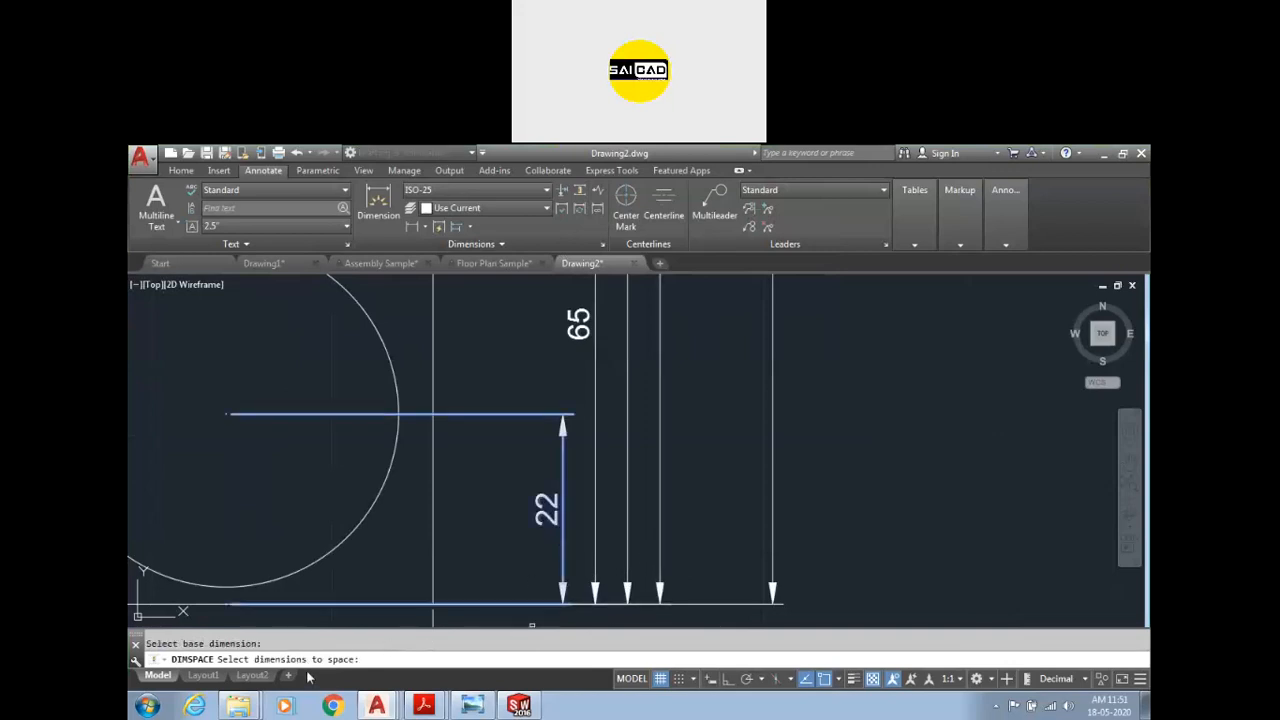
pyautogui.scroll(-2, 514, 555)
pyautogui.click(631, 372)
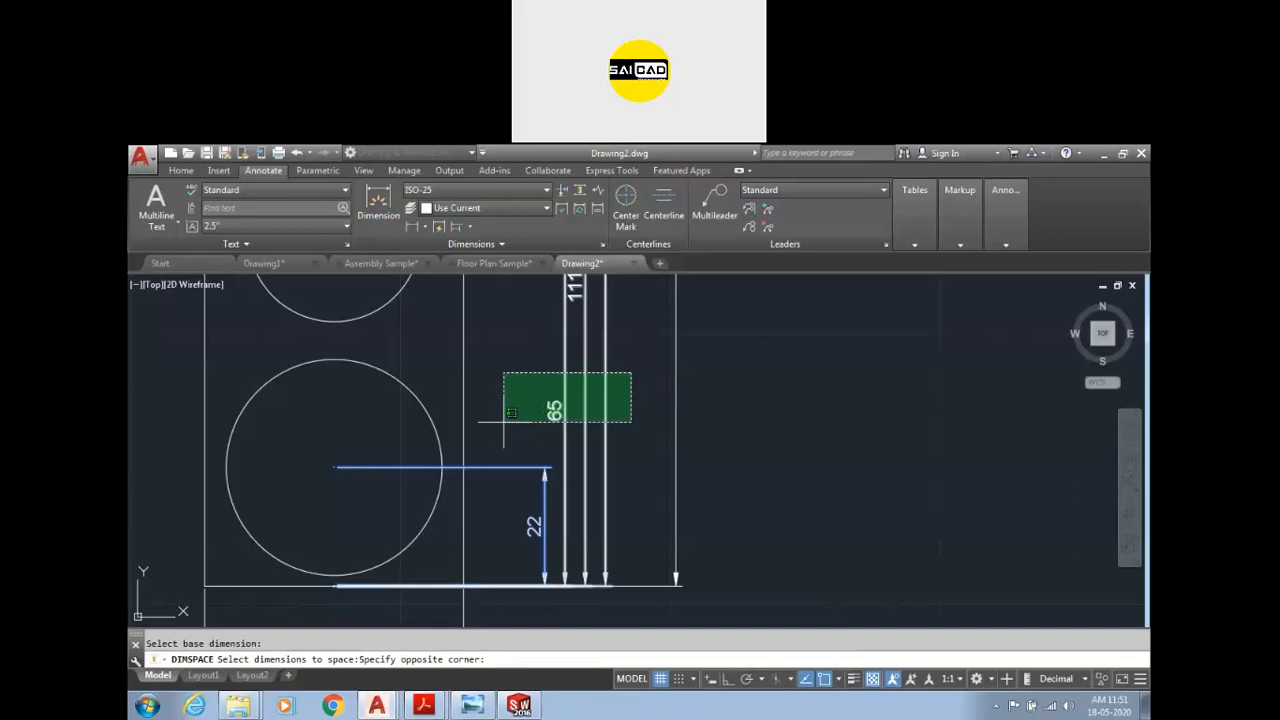
pyautogui.click(504, 421)
pyautogui.press('Return')
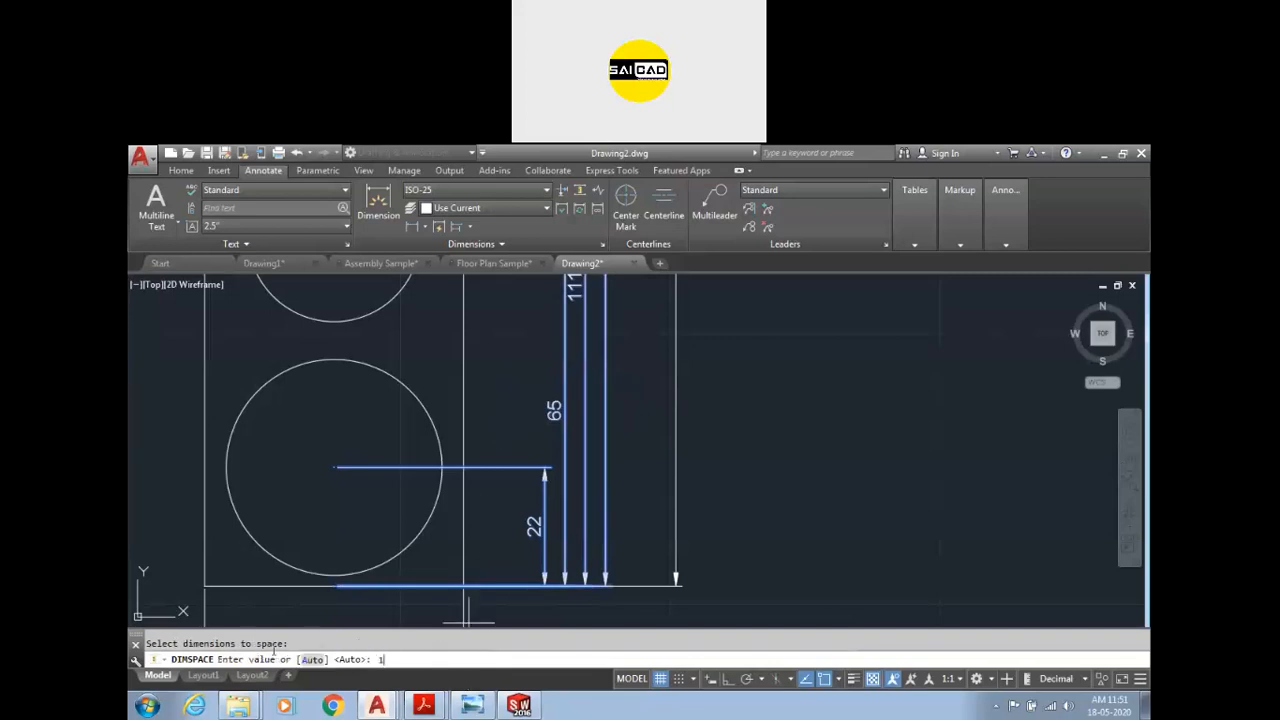
pyautogui.press('Return')
pyautogui.scroll(-6, 345, 600)
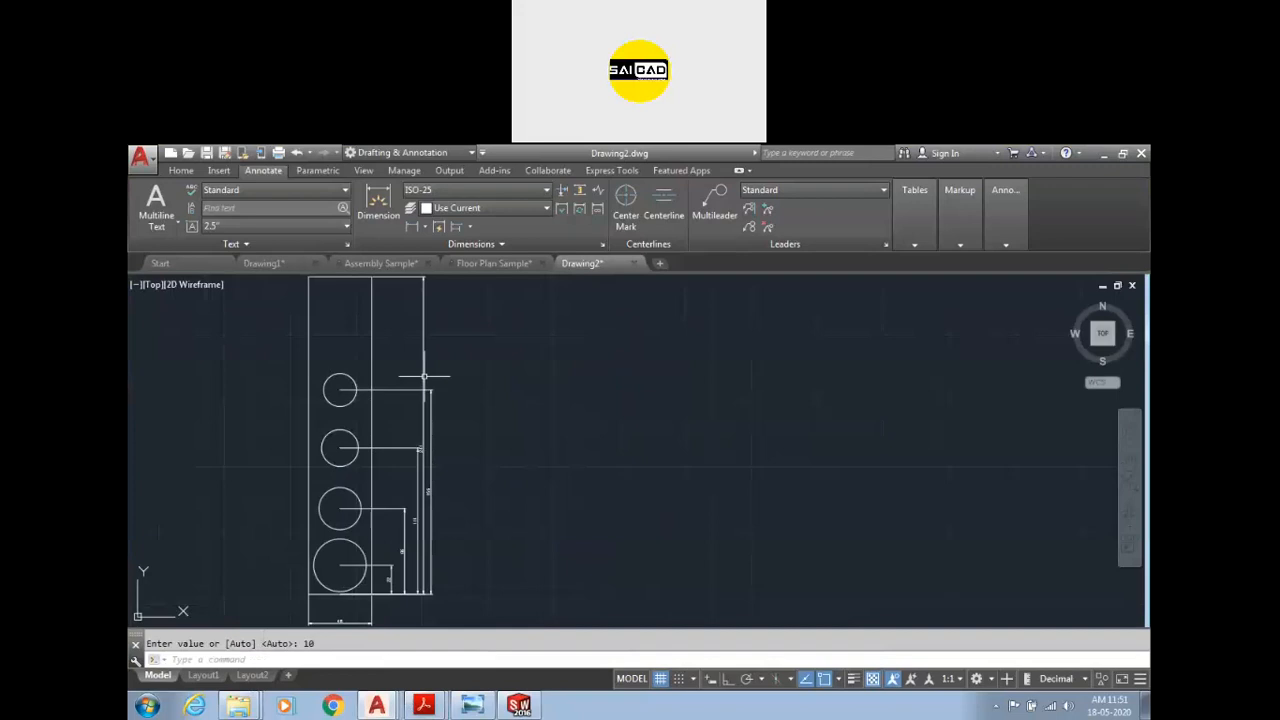
# Step: Move the overall height dimension line outward beyond the spaced baseline dimensions
pyautogui.press('Escape')
pyautogui.click(467, 357)
pyautogui.click(405, 355)
pyautogui.click(423, 448)
pyautogui.click(450, 457)
pyautogui.press('Escape')
pyautogui.scroll(2, 318, 553)
pyautogui.scroll(3, 453, 518)
pyautogui.scroll(-4, 532, 475)
pyautogui.scroll(4, 490, 560)
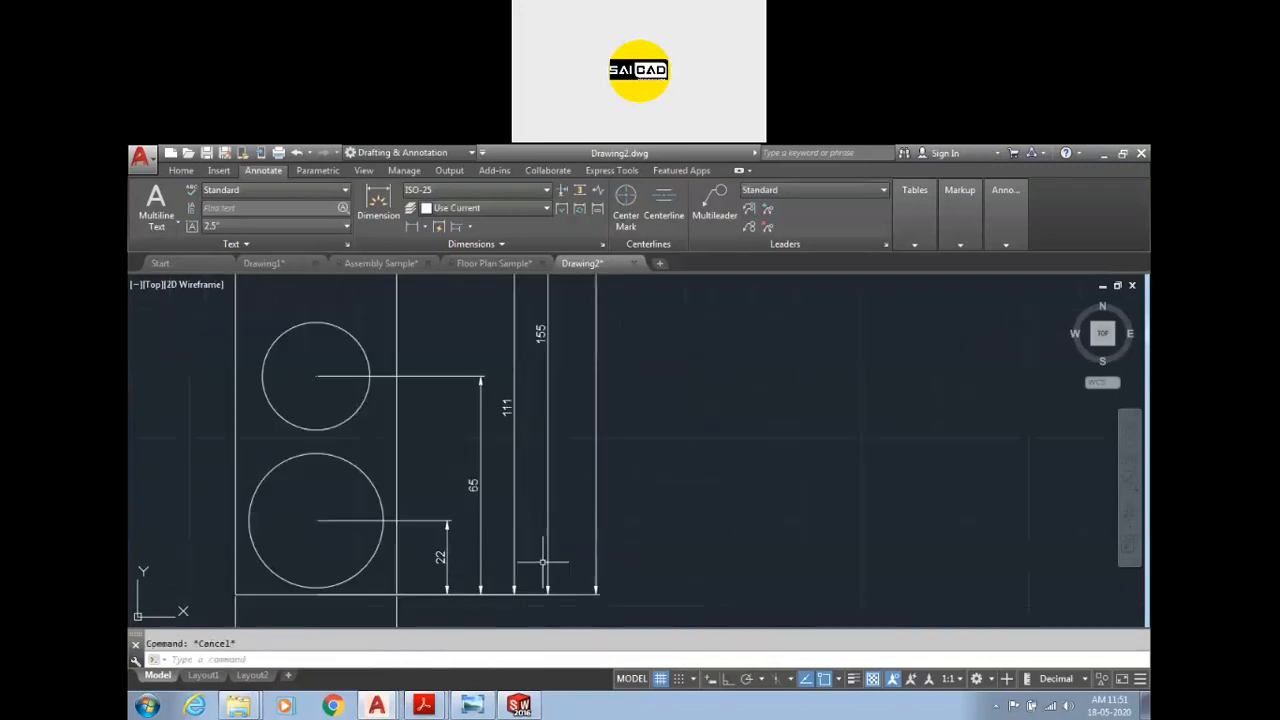
pyautogui.scroll(-3, 500, 565)
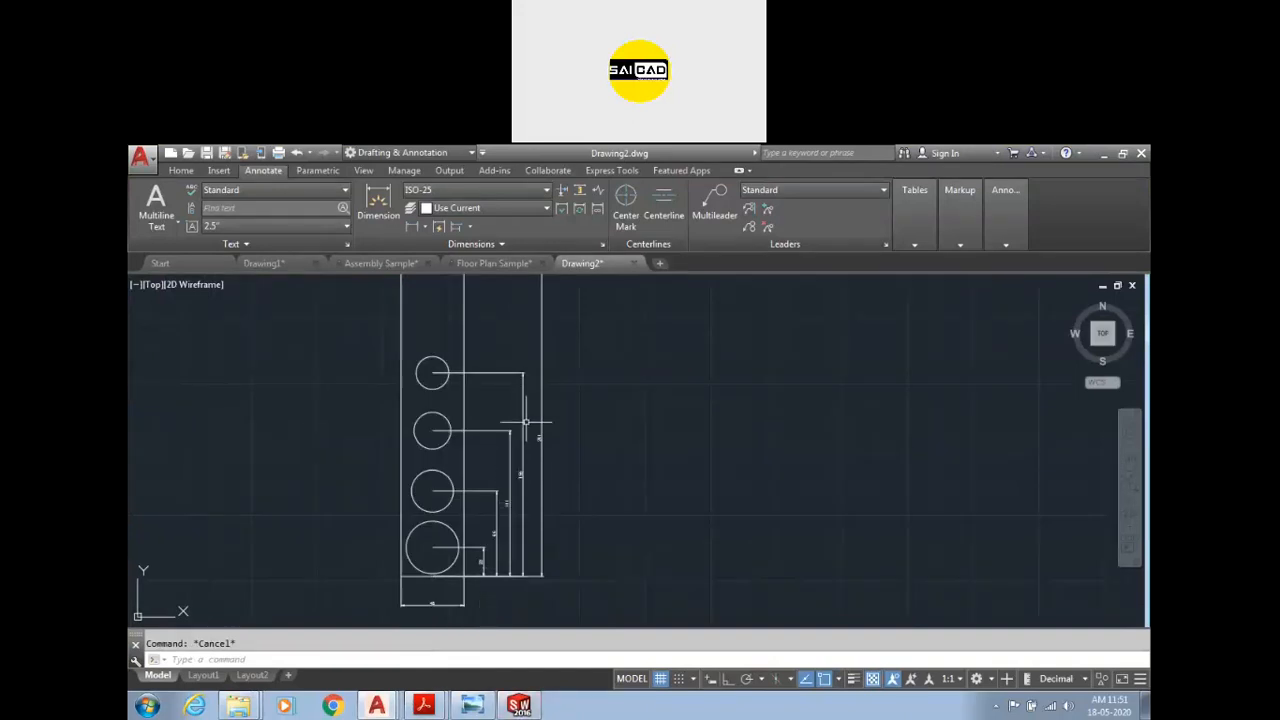
# Step: Undo the overall dimension's move, the dimension spacing and the baseline dimensions, keeping the lowest circle's height dimension
pyautogui.hotkey('ctrl', 'z')
pyautogui.scroll(4, 529, 451)
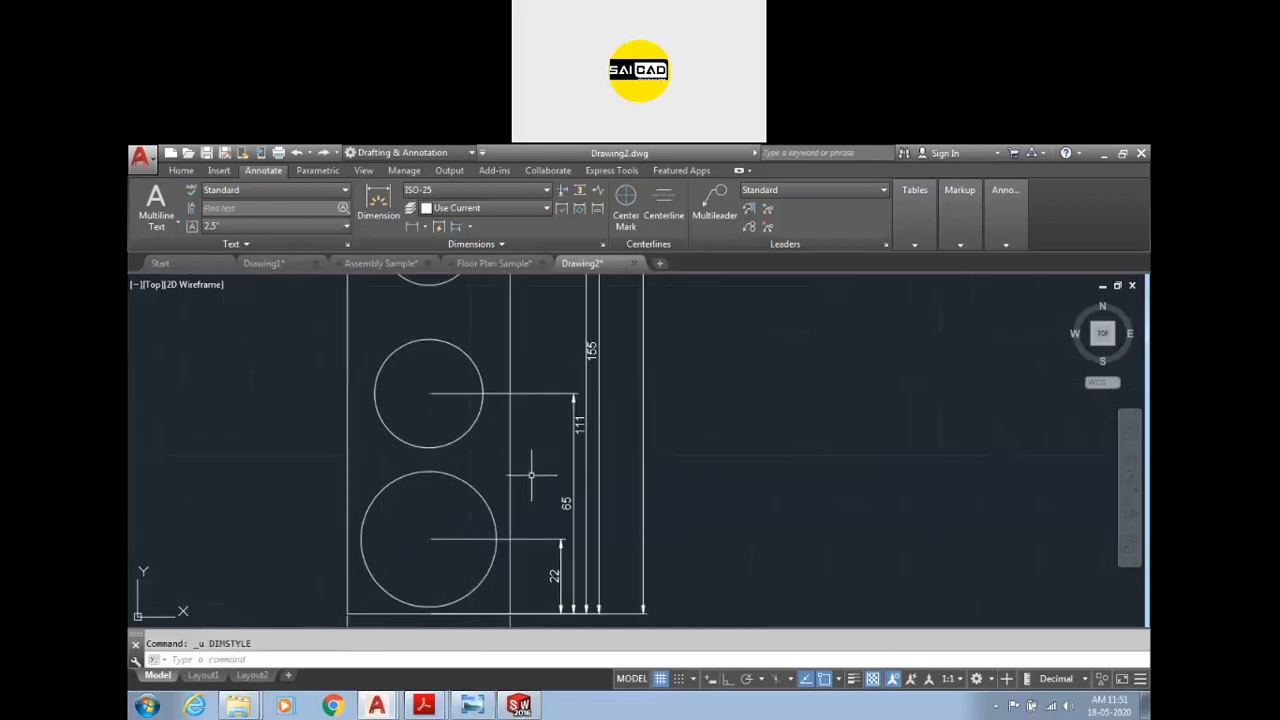
pyautogui.hotkey('ctrl', 'z')
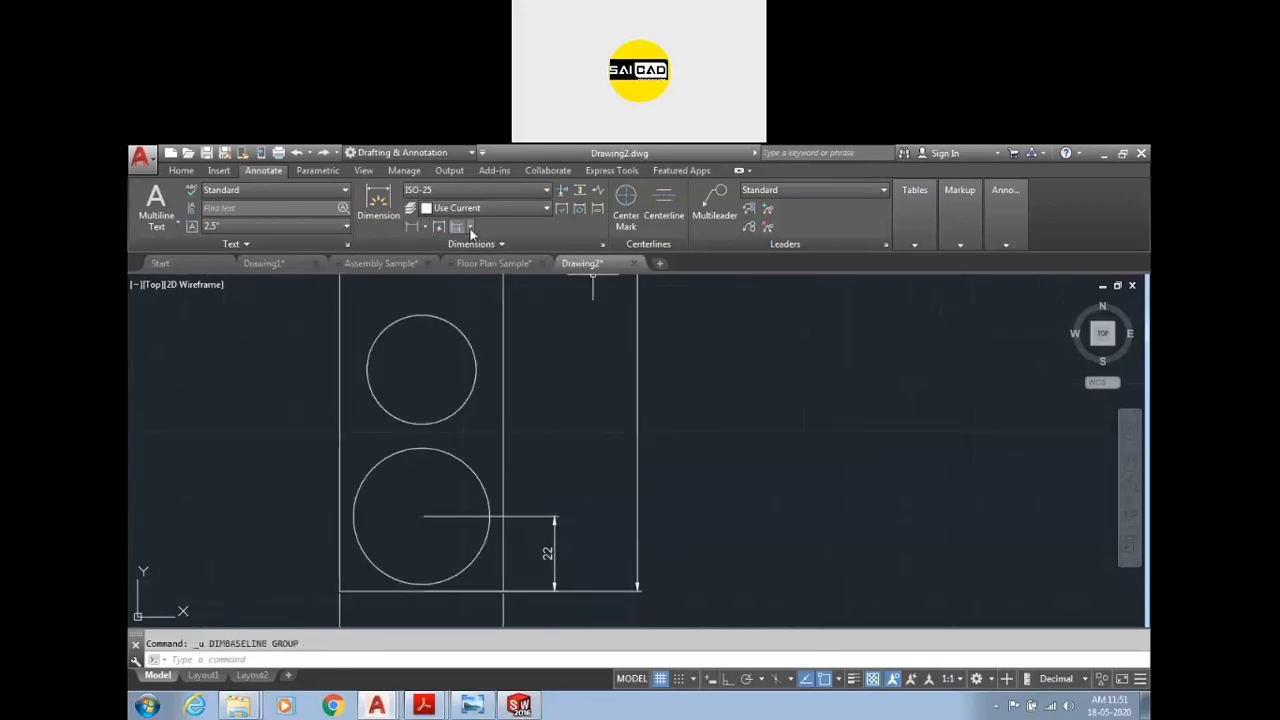
# Step: Add continued dimensions from the lowest circle's height dimension to the centres of the second, third and fourth circles
pyautogui.click(469, 226)
pyautogui.click(479, 252)
pyautogui.click(516, 511)
pyautogui.click(421, 369)
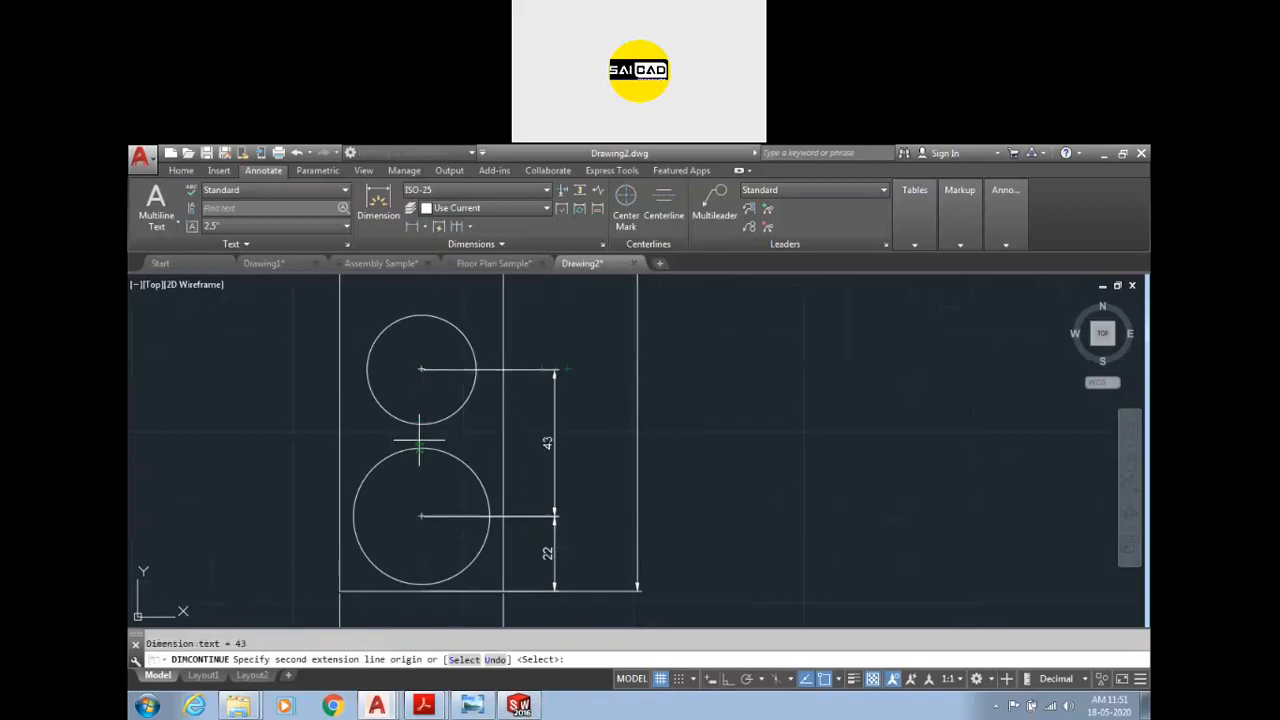
pyautogui.scroll(-4, 419, 440)
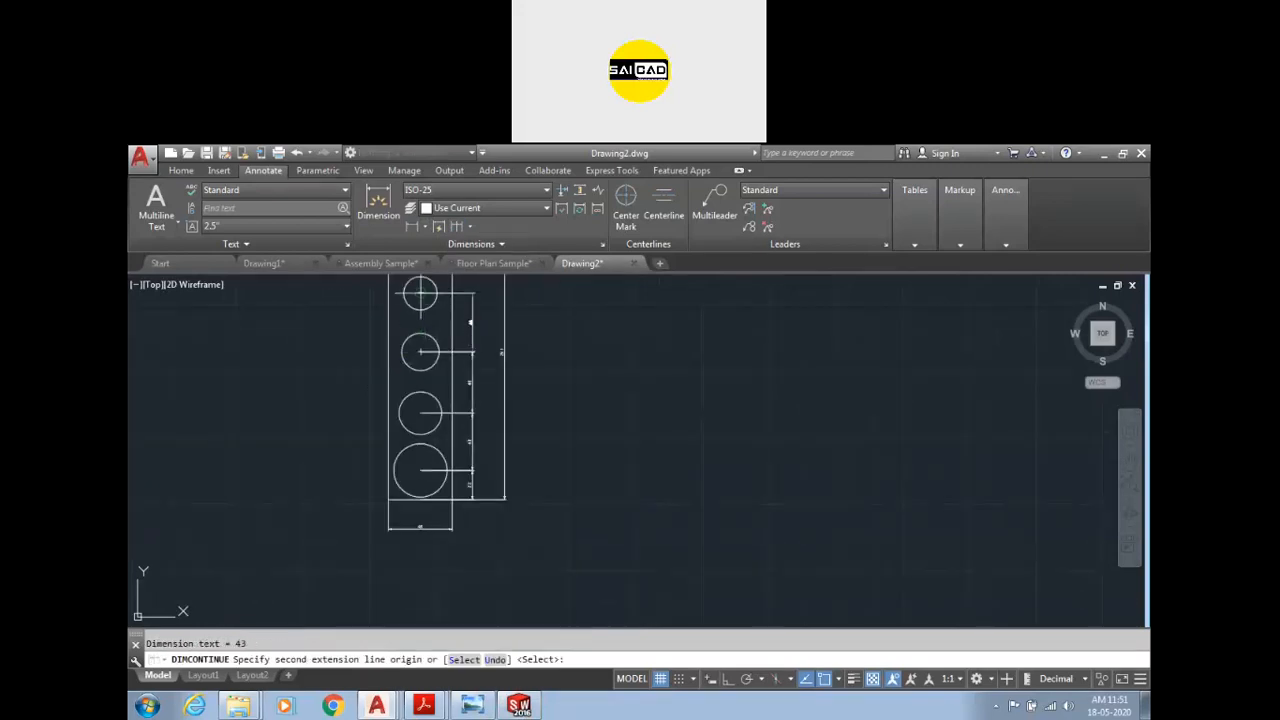
pyautogui.press('Return')
pyautogui.scroll(5, 420, 420)
pyautogui.scroll(-4, 570, 505)
pyautogui.press('Escape')
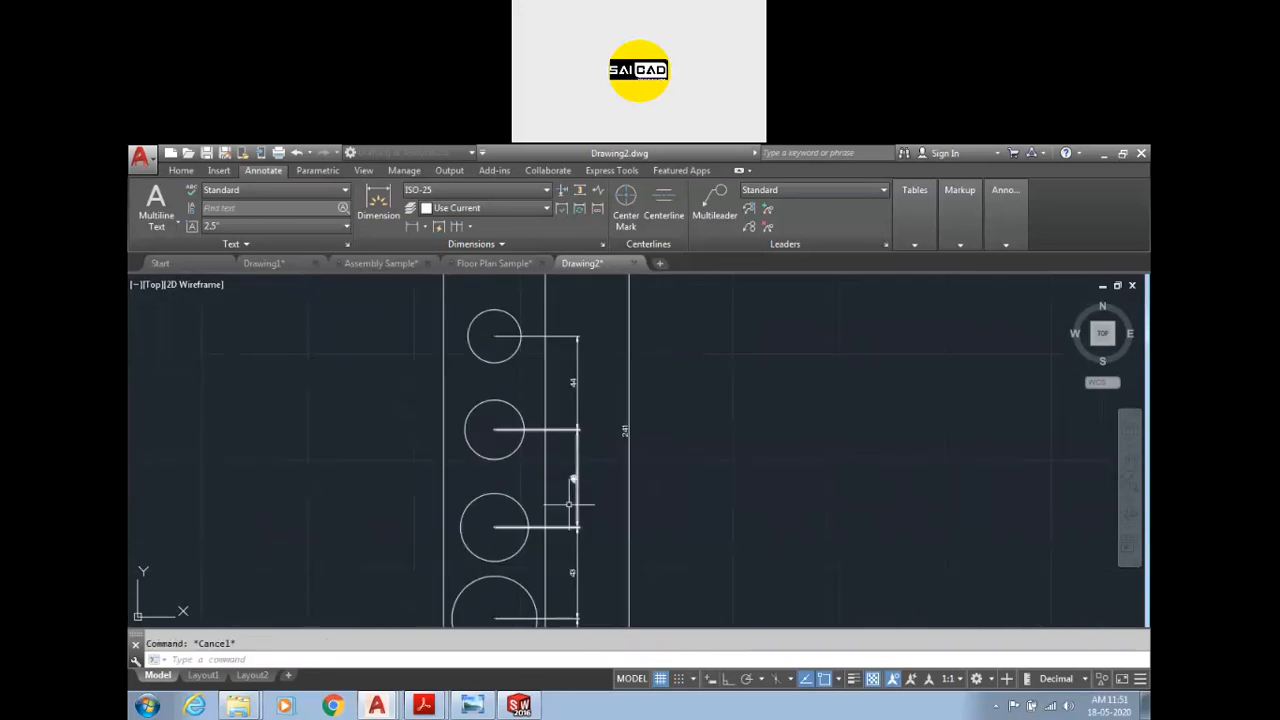
# Step: Examine the chain of continued dimensions between the circle centres along the rectangle's right side
pyautogui.scroll(-2, 570, 557)
pyautogui.scroll(2, 570, 557)
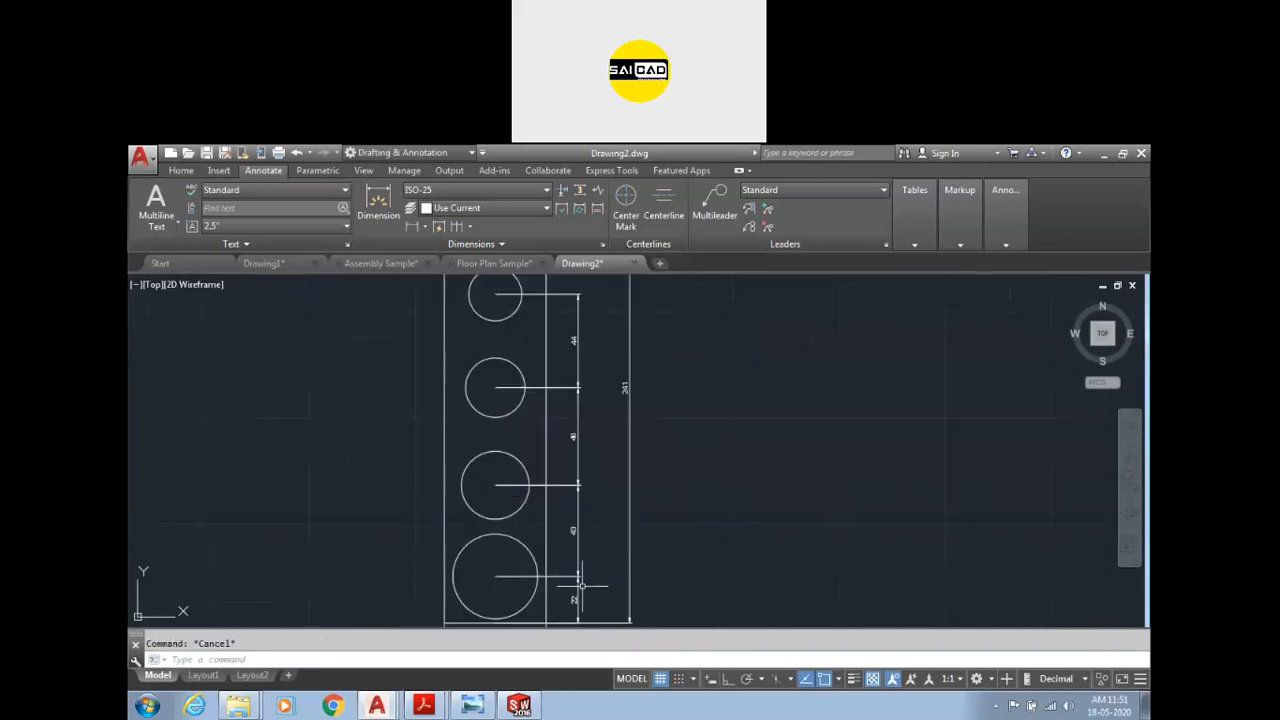
pyautogui.scroll(3, 566, 574)
pyautogui.scroll(-1, 578, 570)
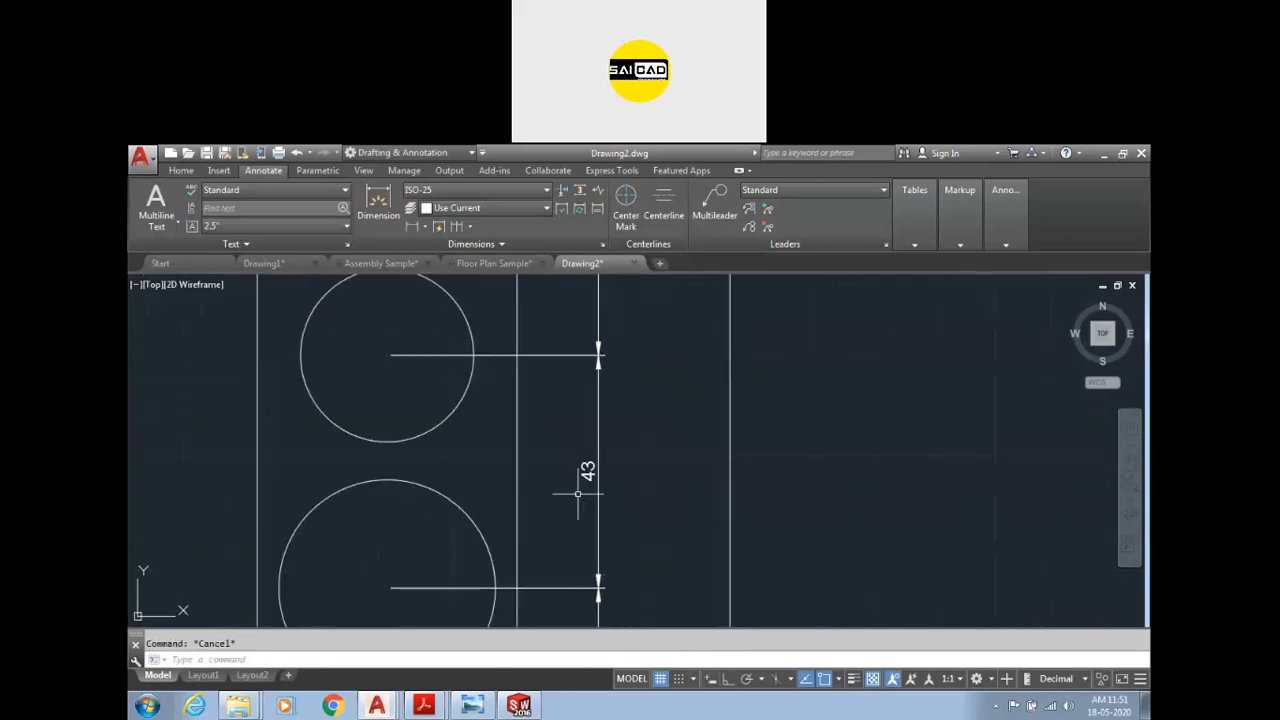
pyautogui.scroll(-3, 588, 470)
pyautogui.scroll(2, 591, 414)
pyautogui.scroll(-1, 600, 413)
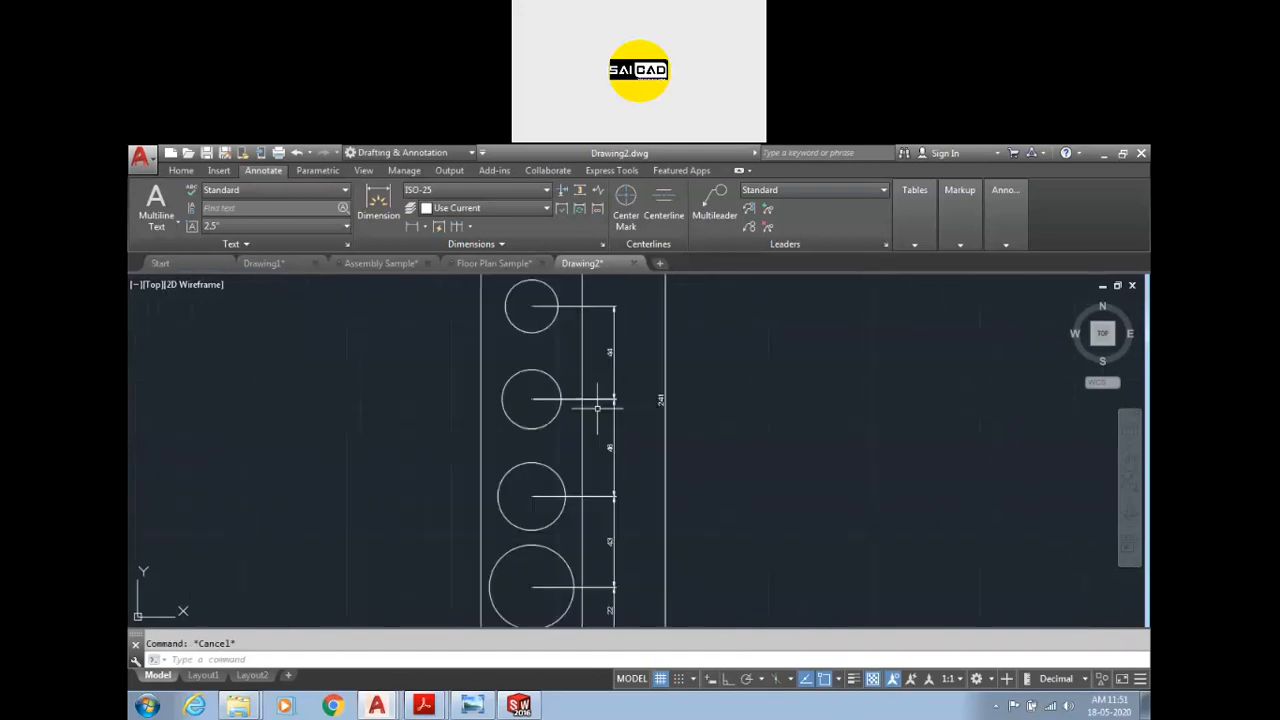
pyautogui.scroll(-4, 590, 380)
pyautogui.scroll(2, 607, 413)
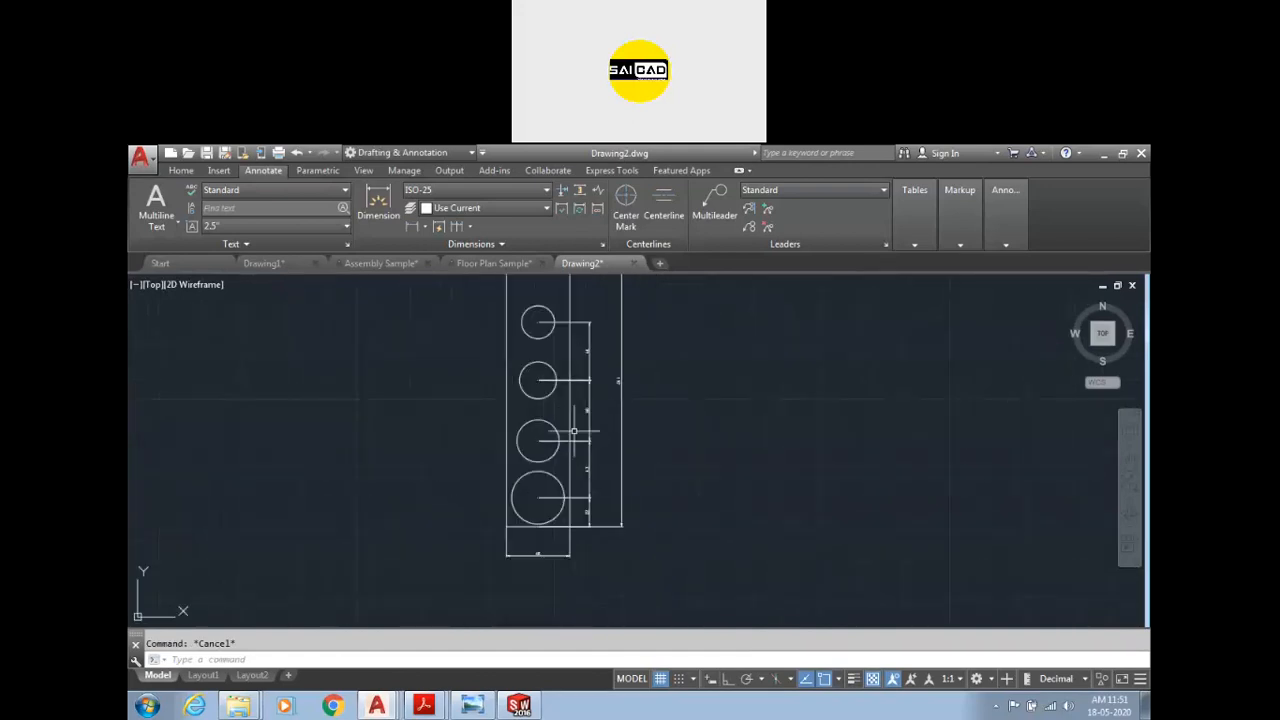
# Step: Switch to SOLIDWORKS 2016 and start creating a new document, leaving the document type choice open
pyautogui.click(518, 706)
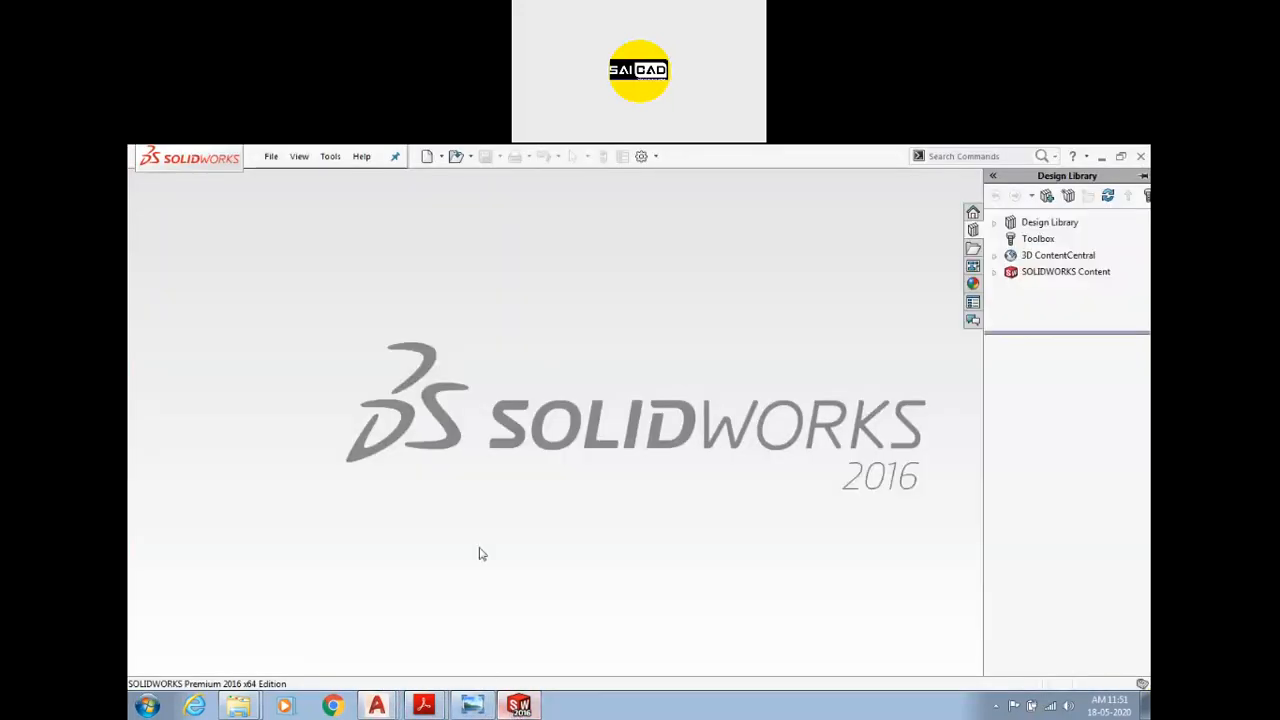
pyautogui.click(428, 157)
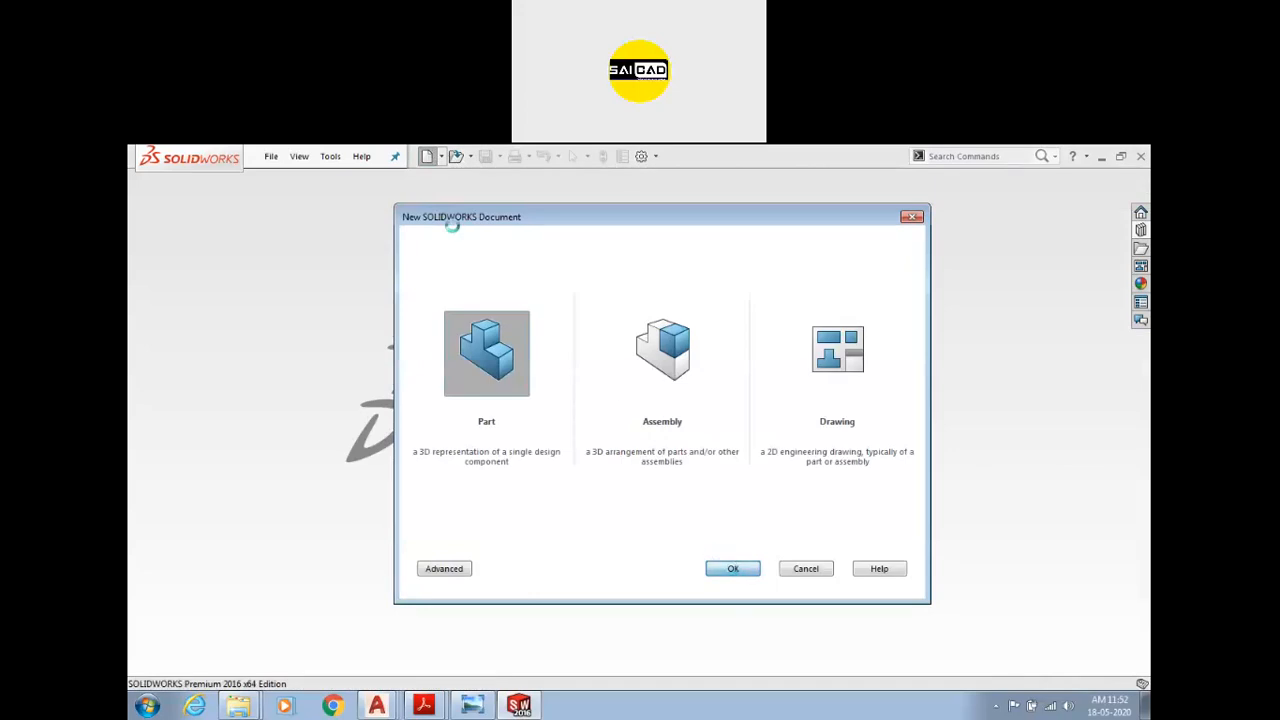
# Step: Switch back to AutoCAD and close Floor Plan Sample, Assembly Sample and Drawing1 without saving, keeping Drawing2 open
pyautogui.click(398, 706)
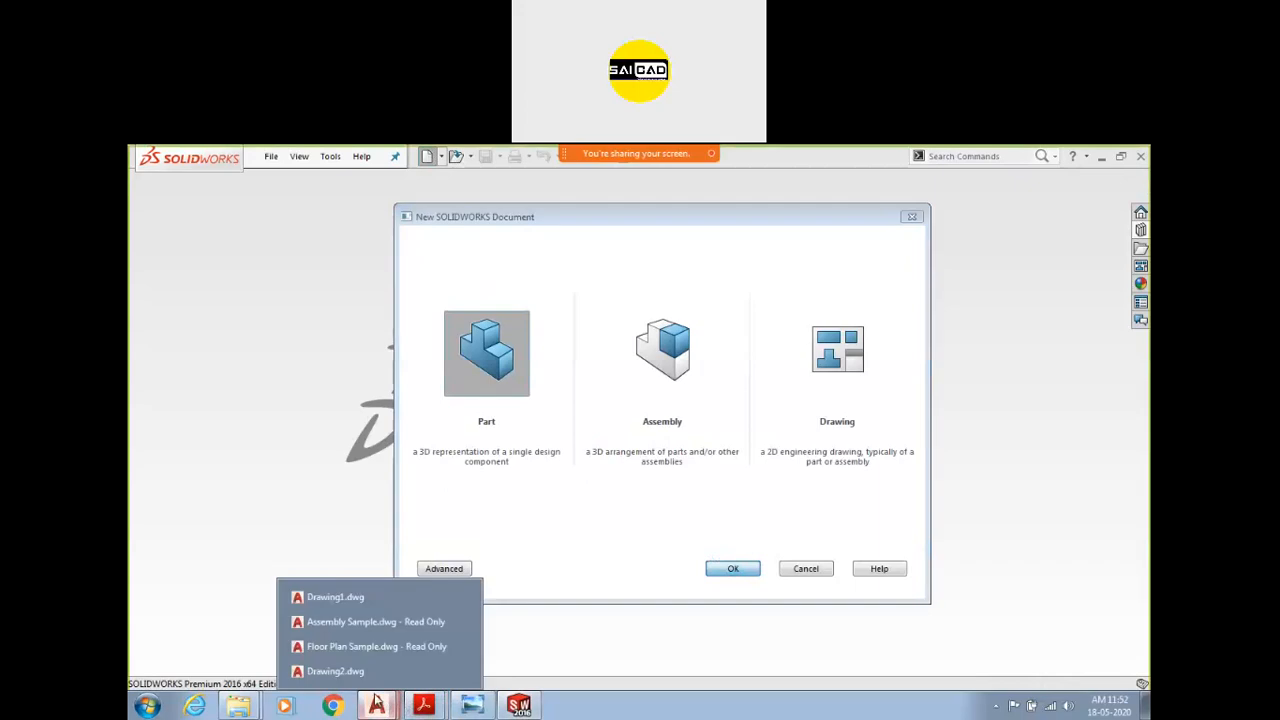
pyautogui.click(466, 647)
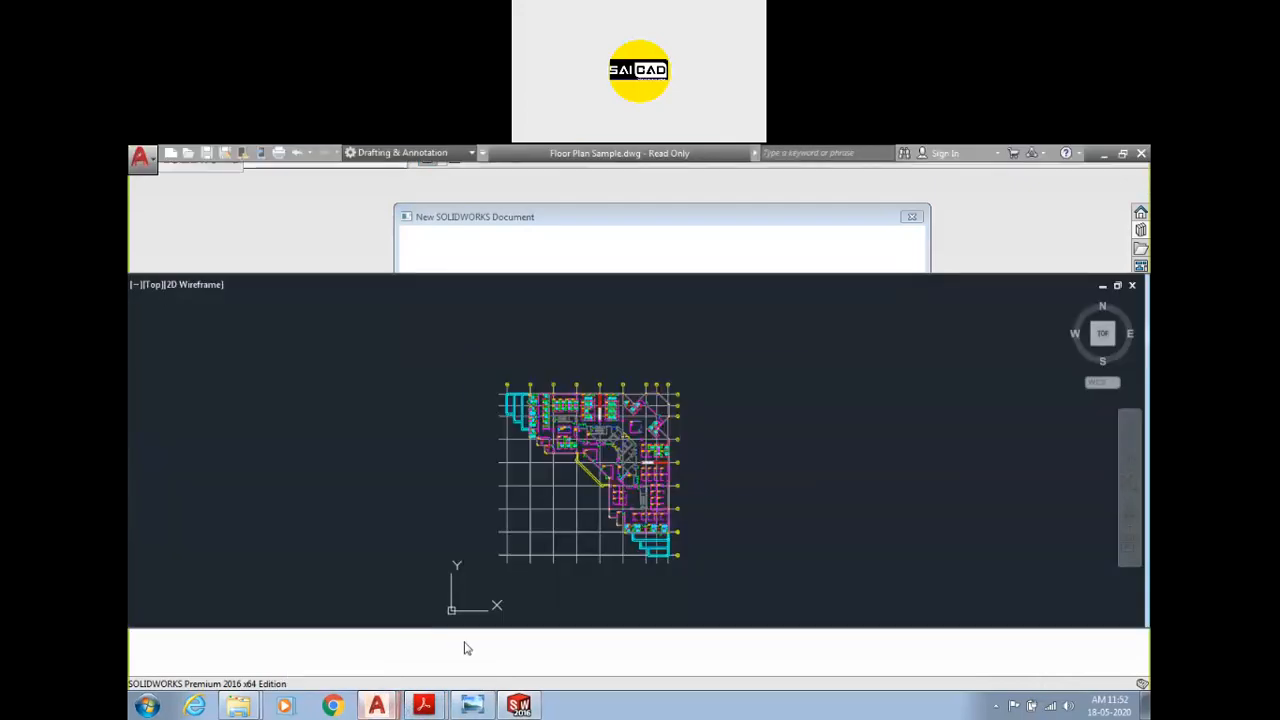
pyautogui.click(687, 457)
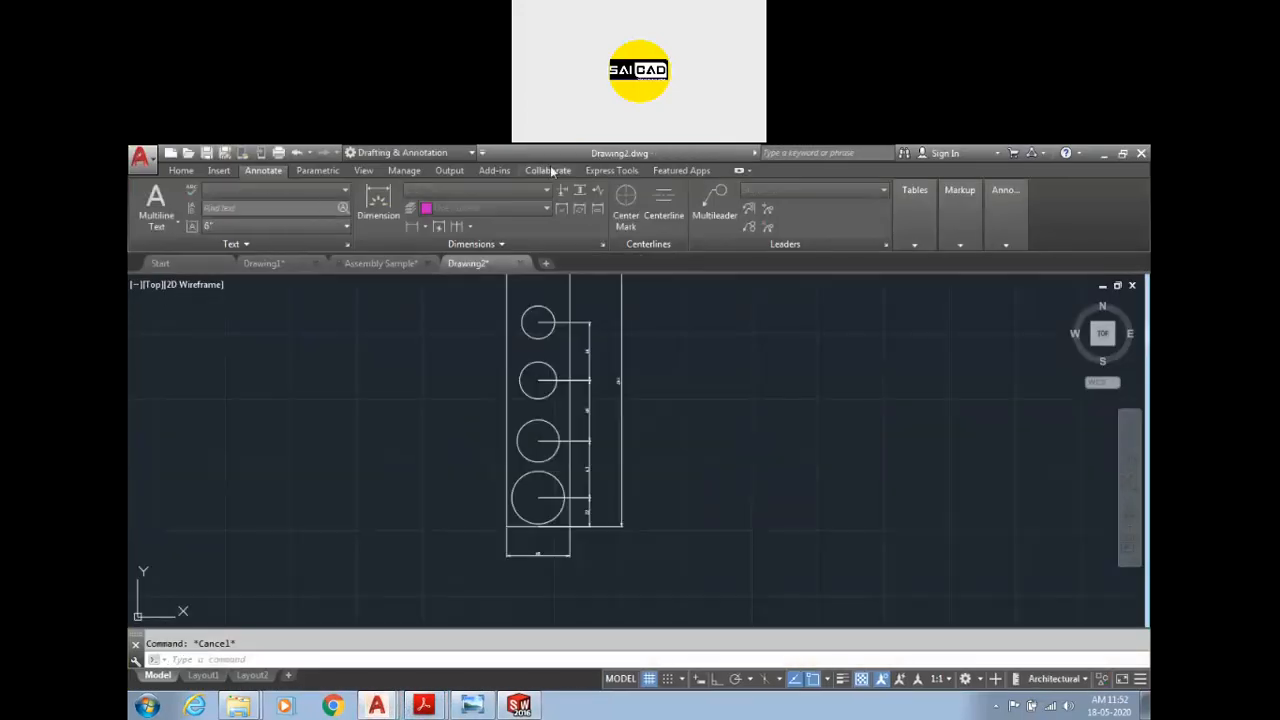
pyautogui.click(428, 264)
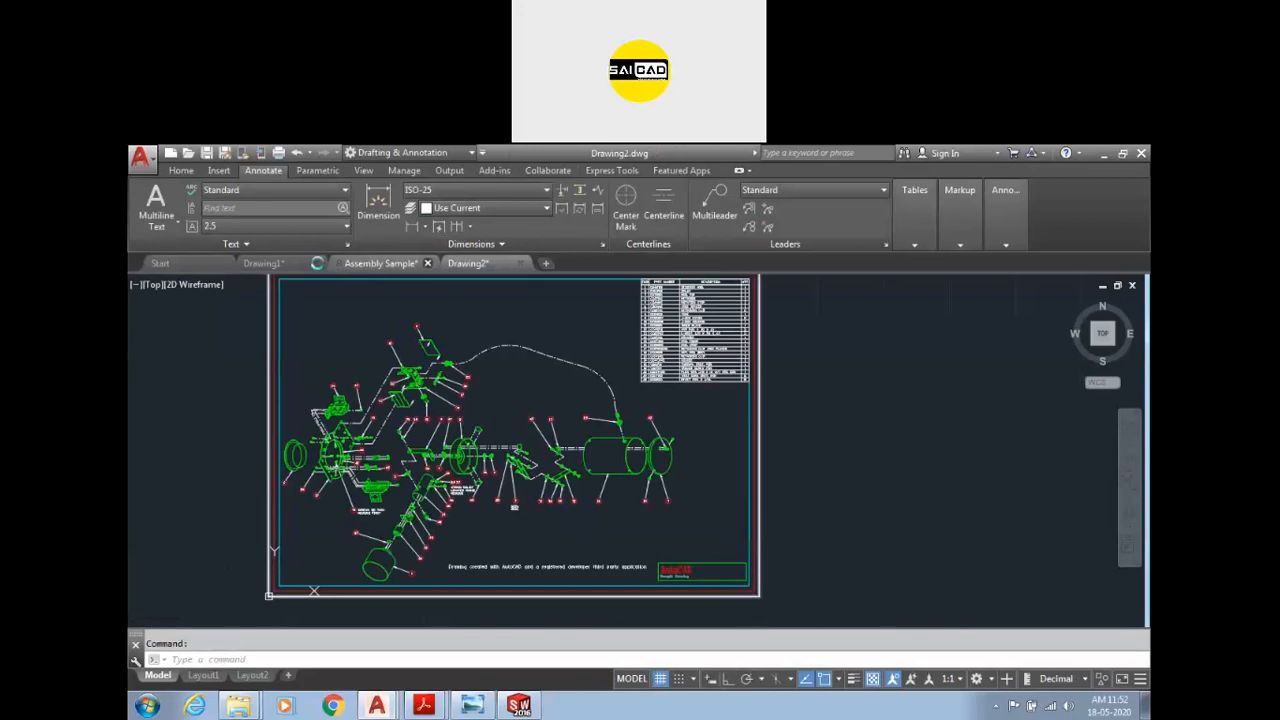
pyautogui.press('Escape')
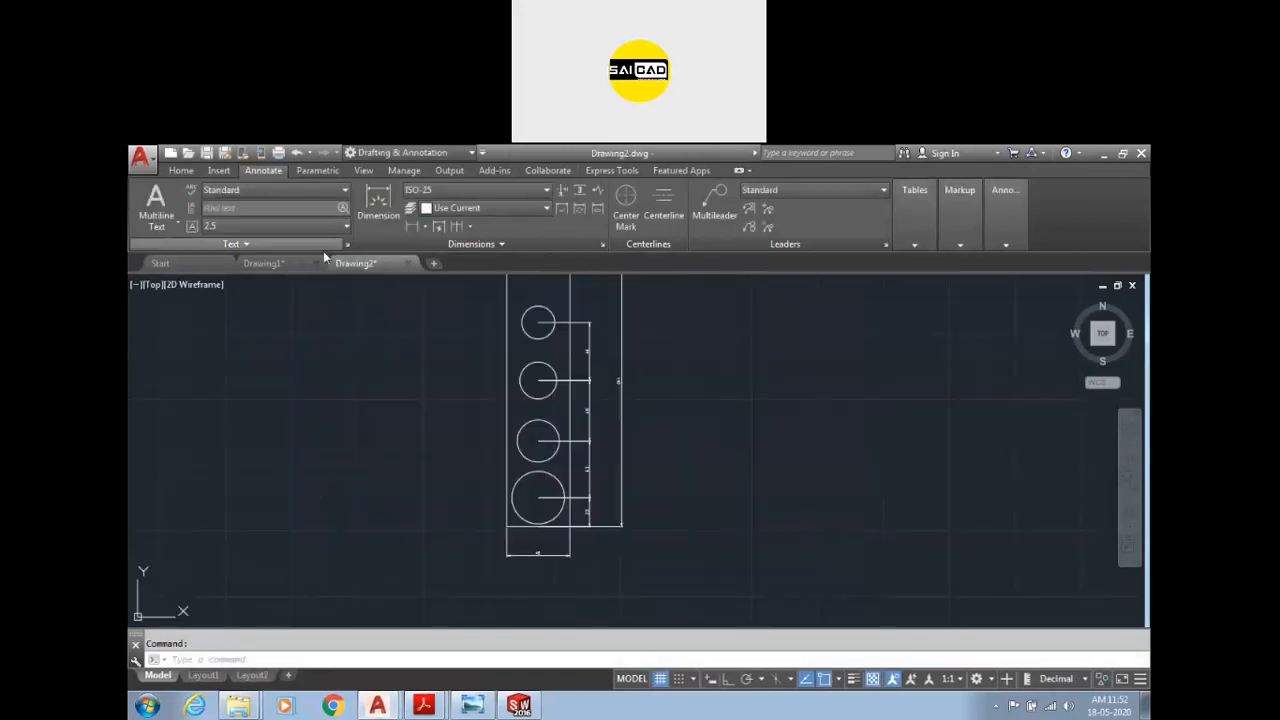
pyautogui.click(315, 263)
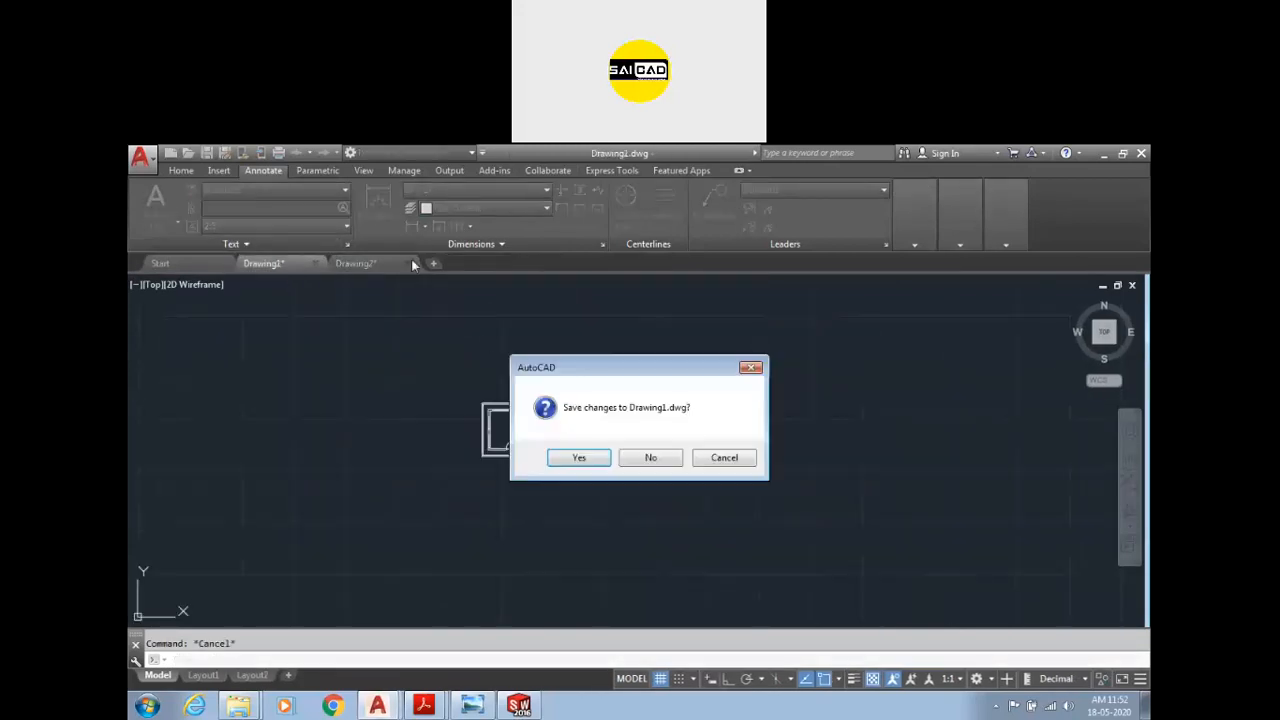
pyautogui.click(650, 457)
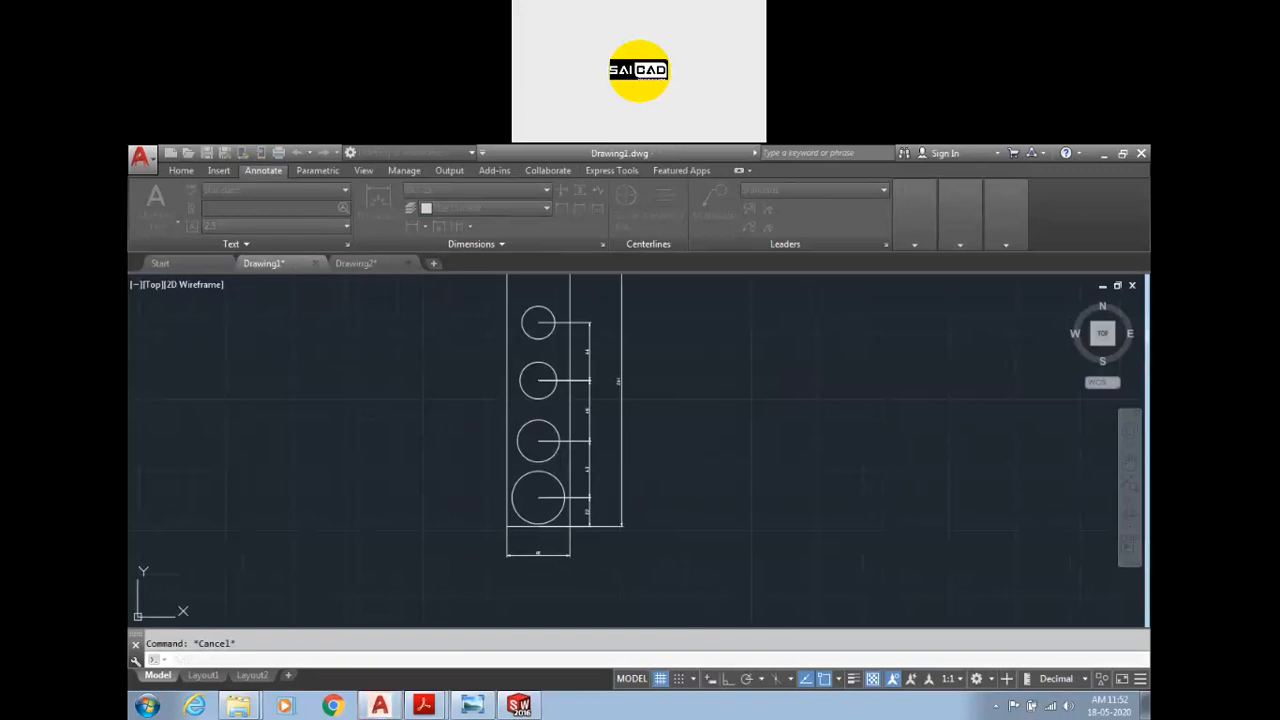